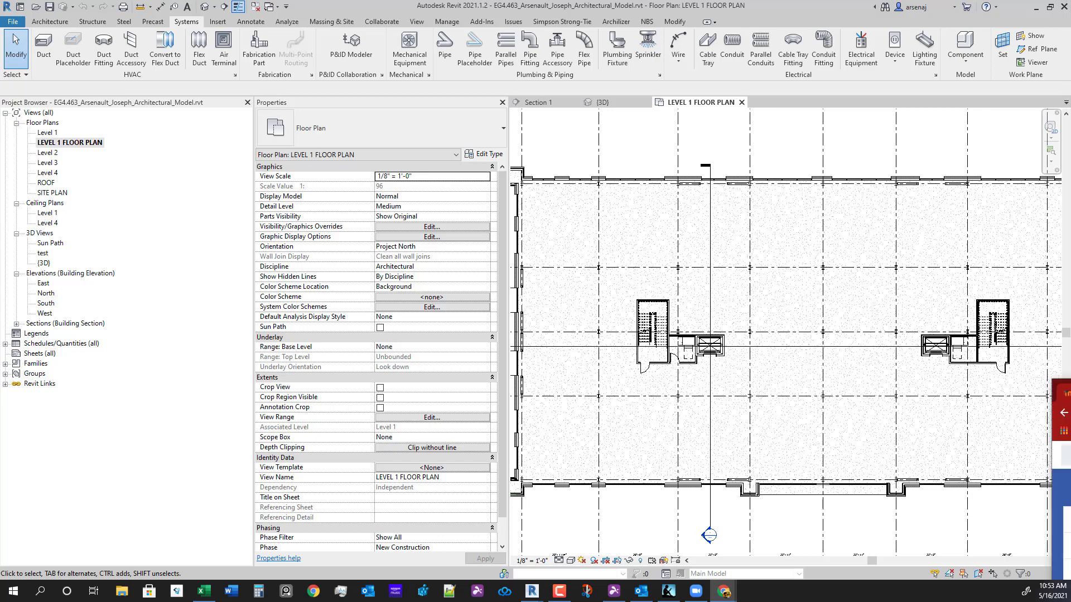
- Drag Chrome in from the right edge over Revit and snap it to the top to maximize it
{"action": "left_click_drag", "start_coordinate": [1070, 231], "coordinate": [777, 11]}
{"action": "scroll", "coordinate": [535, 295], "scroll_direction": "down", "scroll_amount": 2}
{"action": "scroll", "coordinate": [502, 307], "scroll_direction": "down", "scroll_amount": 1}
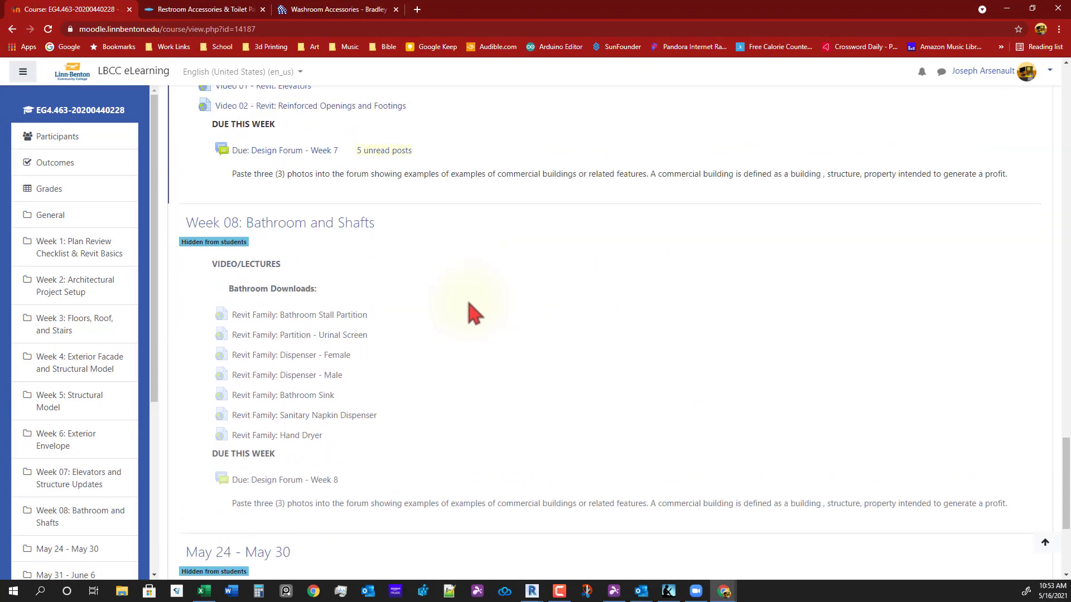
{"action": "scroll", "coordinate": [391, 391], "scroll_direction": "up", "scroll_amount": 2}
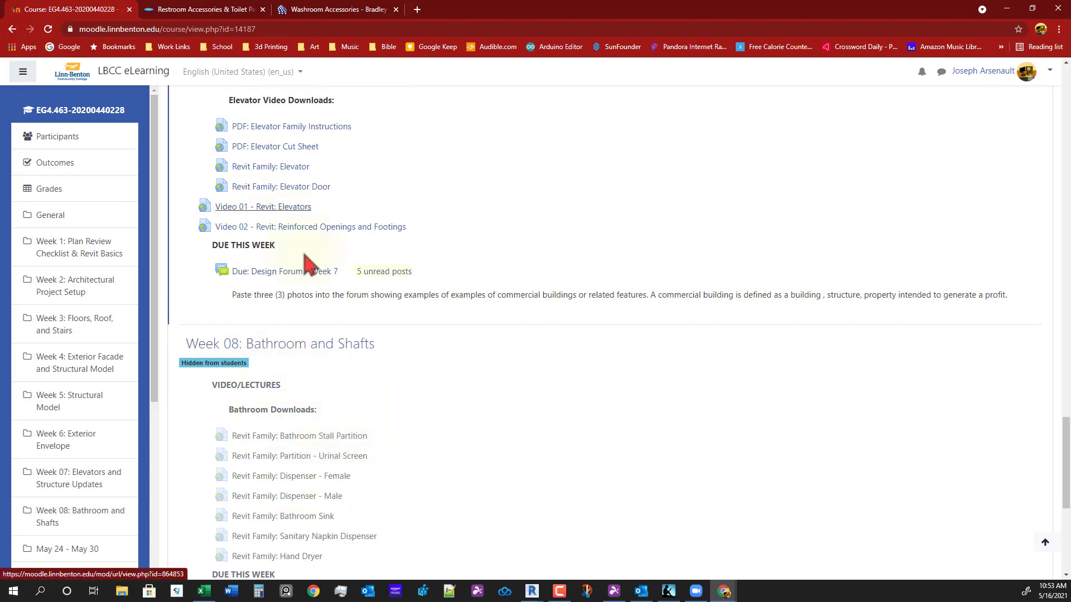
{"action": "scroll", "coordinate": [306, 263], "scroll_direction": "up", "scroll_amount": 2}
{"action": "scroll", "coordinate": [316, 267], "scroll_direction": "down", "scroll_amount": 2}
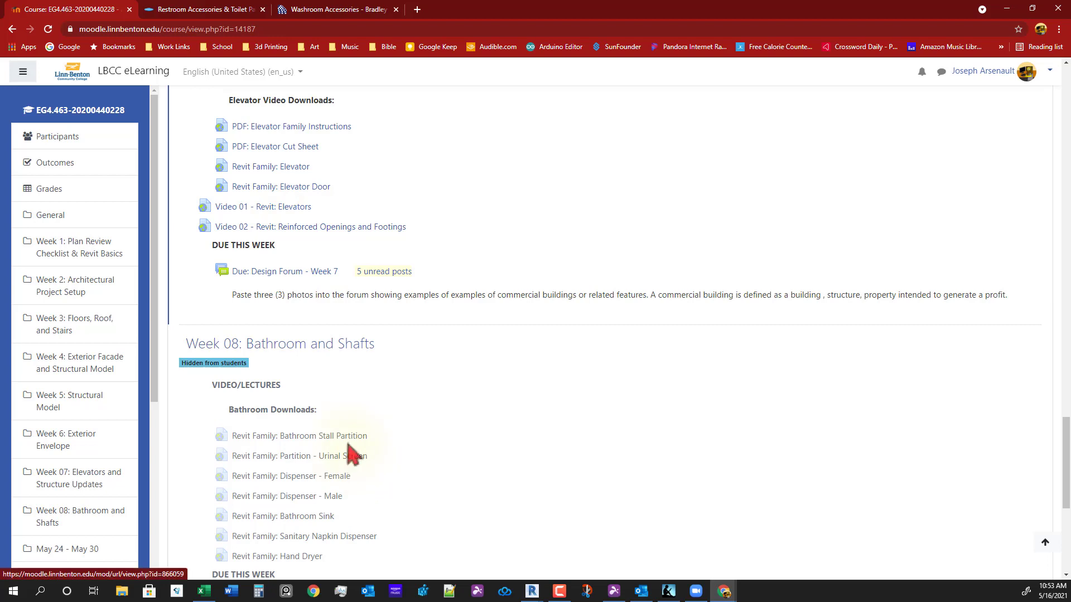
{"action": "scroll", "coordinate": [380, 466], "scroll_direction": "down", "scroll_amount": 1}
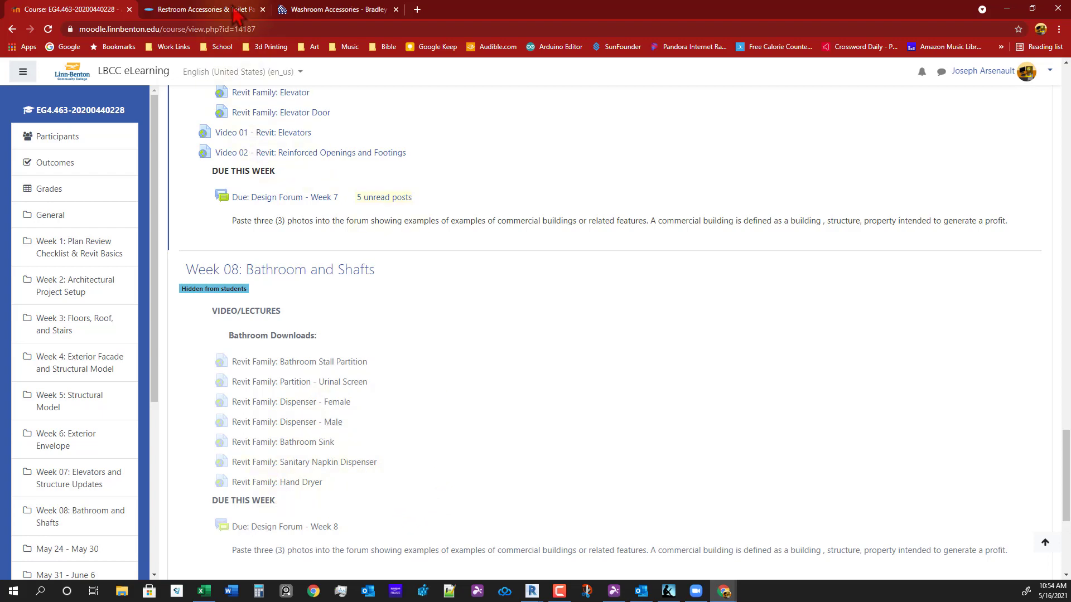
- On Bobrick, open the B-750 AirCraft ADA Recessed Hand Dryer page via Products > Hand Dryers
{"action": "left_click", "coordinate": [215, 10]}
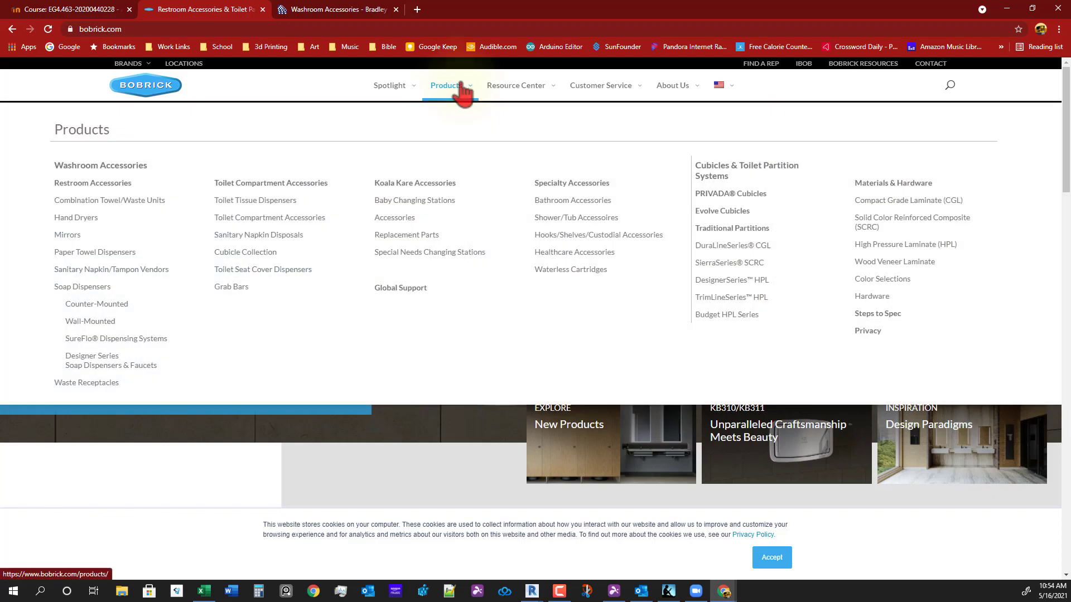
{"action": "left_click", "coordinate": [461, 86]}
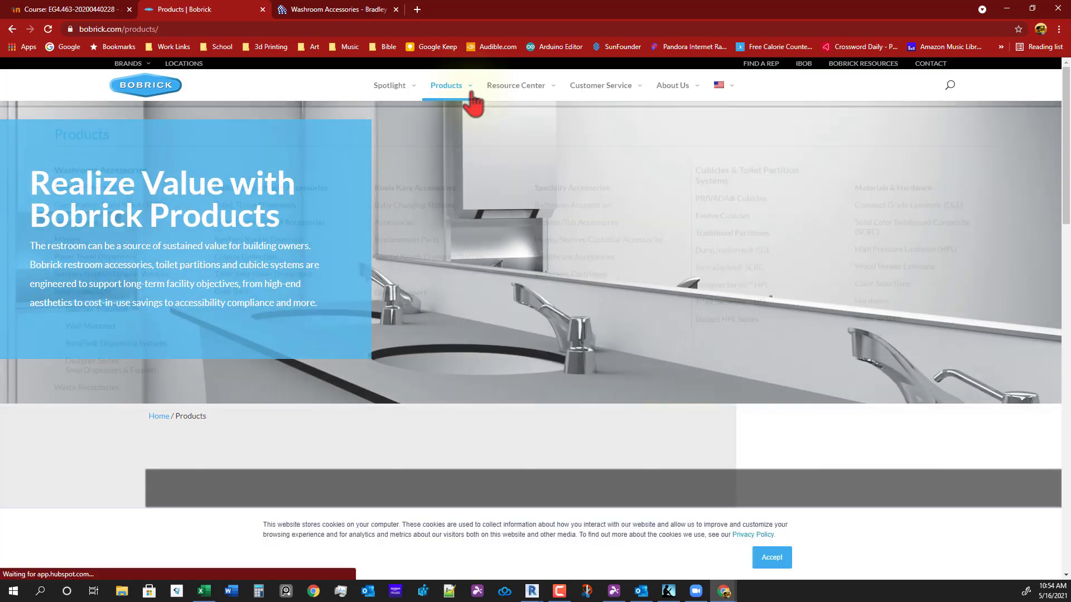
{"action": "mouse_move", "coordinate": [467, 99]}
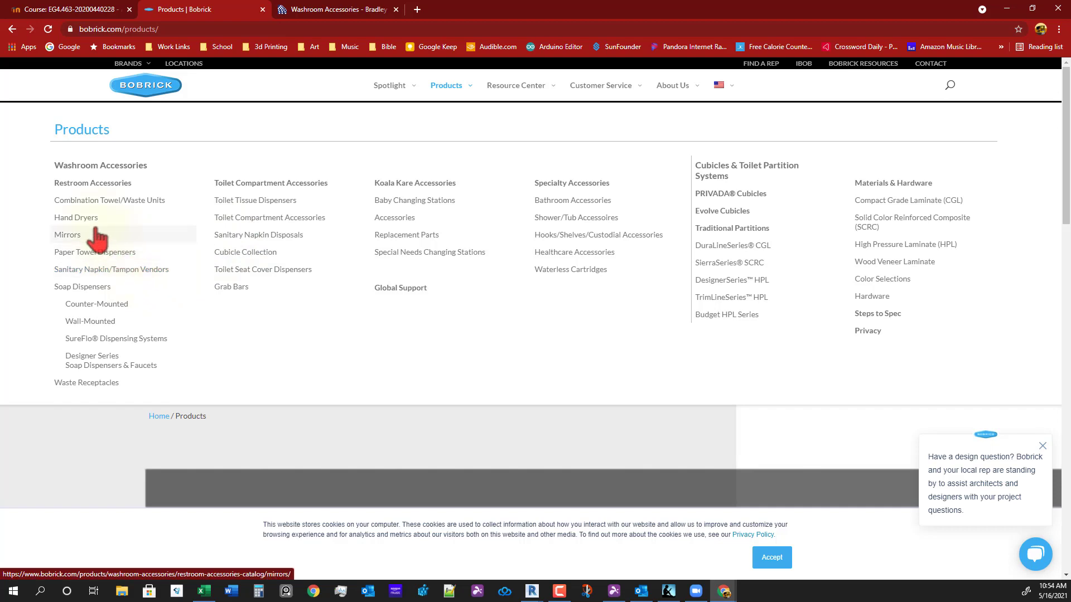
{"action": "left_click", "coordinate": [78, 218]}
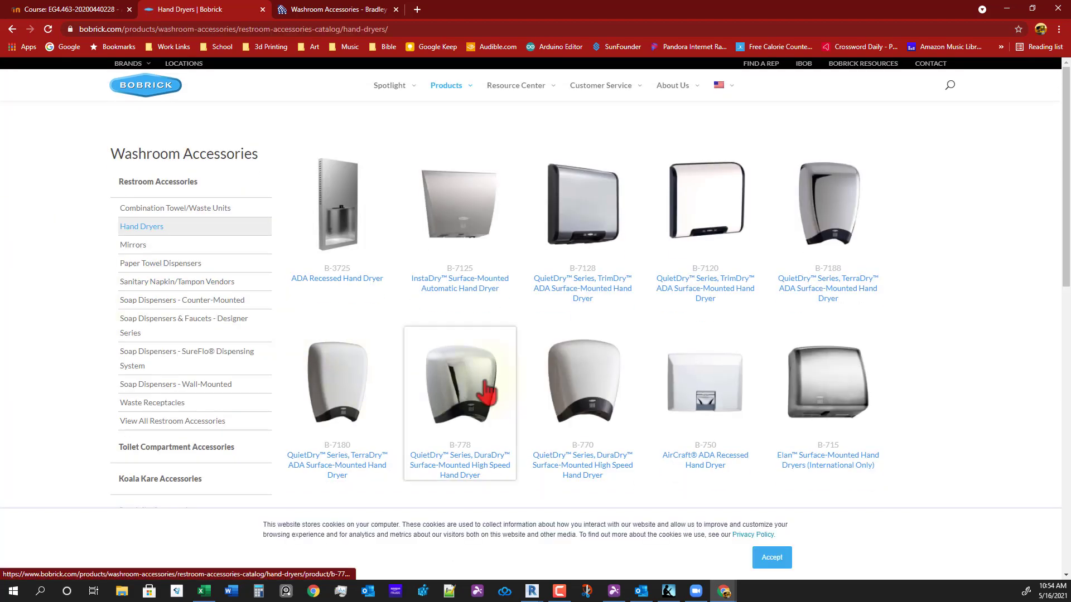
{"action": "left_click", "coordinate": [682, 383]}
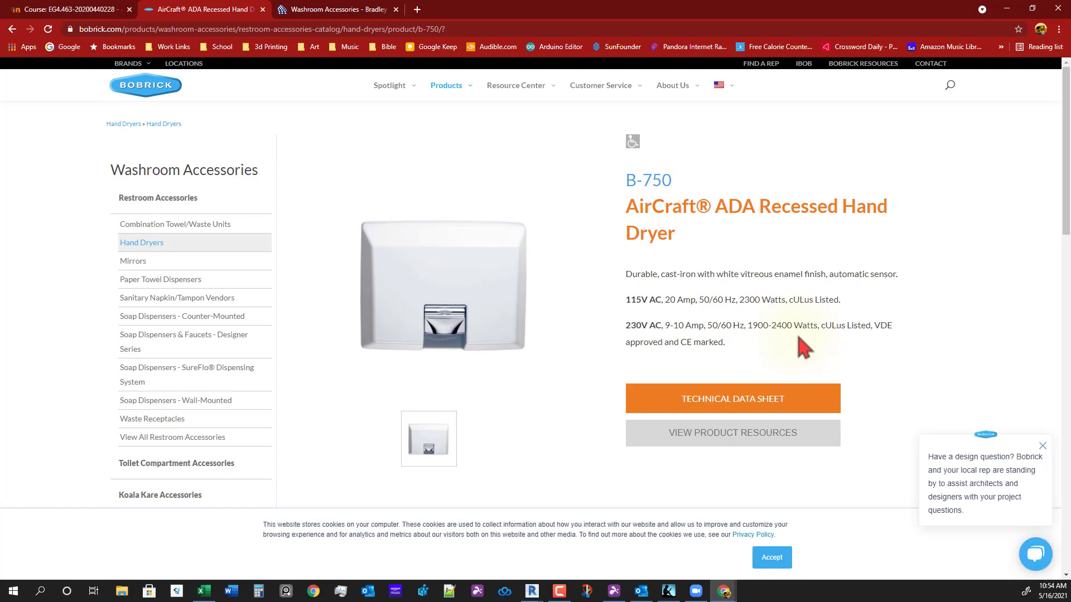
- Scroll to Resources and start the BIM-Object download, cancelling the Save As dialog
{"action": "scroll", "coordinate": [803, 347], "scroll_direction": "down", "scroll_amount": 8}
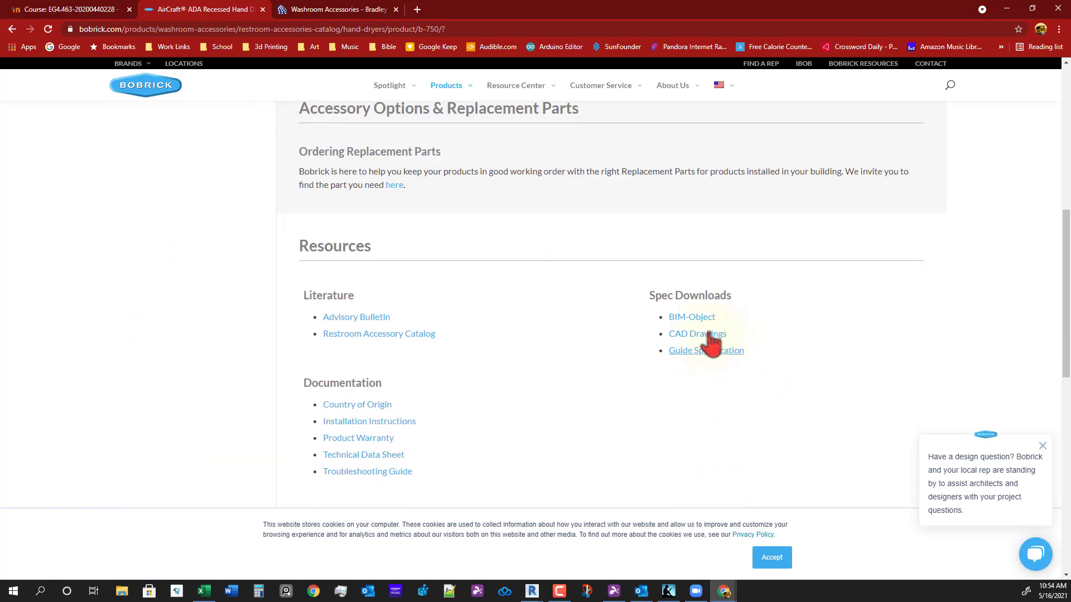
{"action": "left_click", "coordinate": [696, 326]}
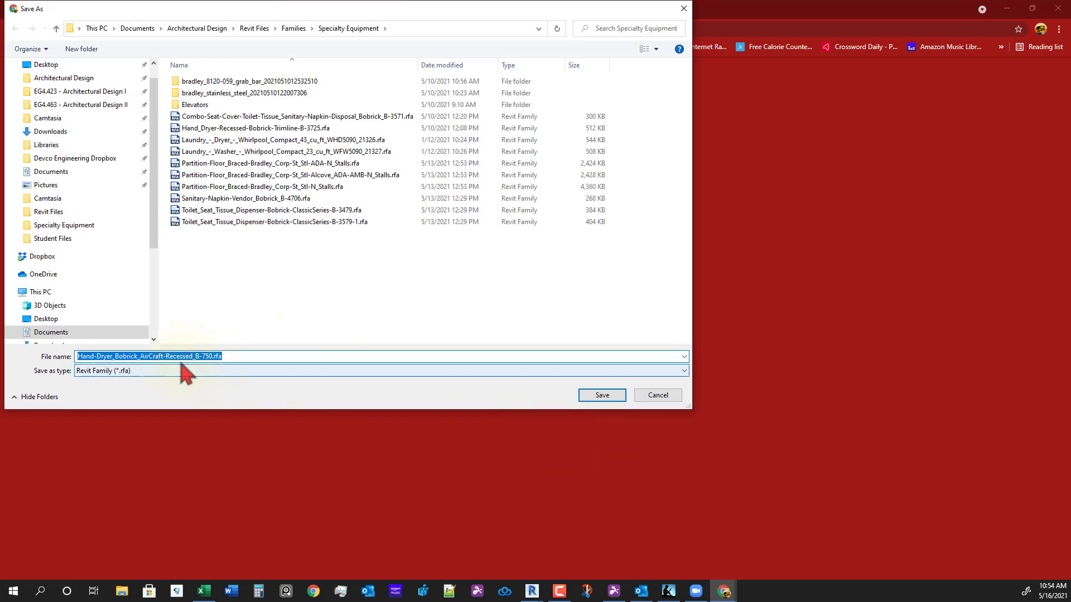
{"action": "left_click", "coordinate": [657, 396]}
- Browse Bradley Corp's 13-product Grab Bars listing, then return to the Moodle course's Week 08 section
{"action": "mouse_move", "coordinate": [384, 90]}
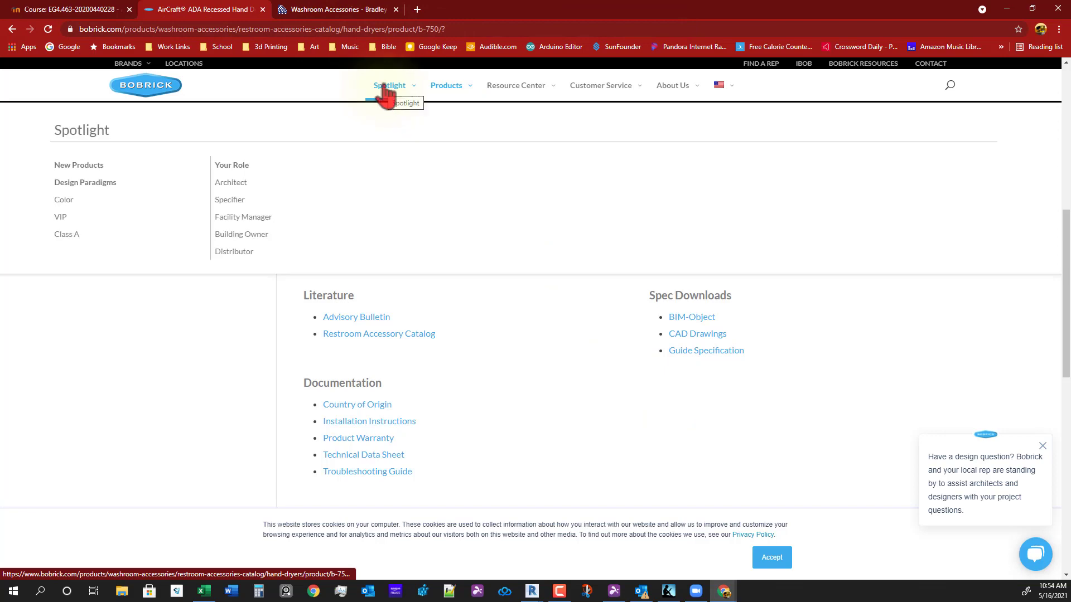
{"action": "left_click", "coordinate": [336, 12]}
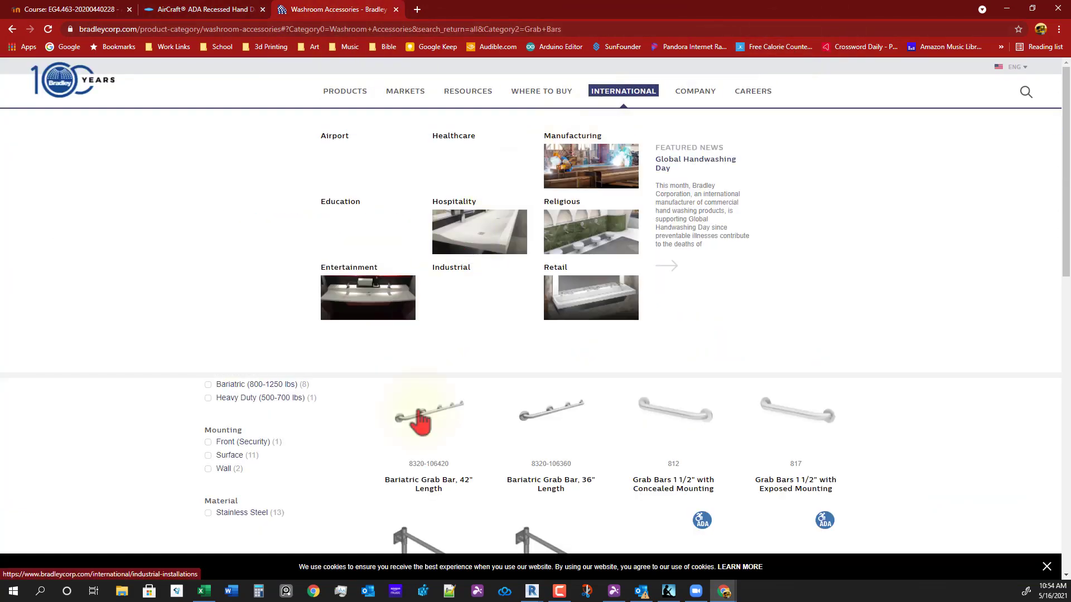
{"action": "scroll", "coordinate": [894, 389], "scroll_direction": "down", "scroll_amount": 3}
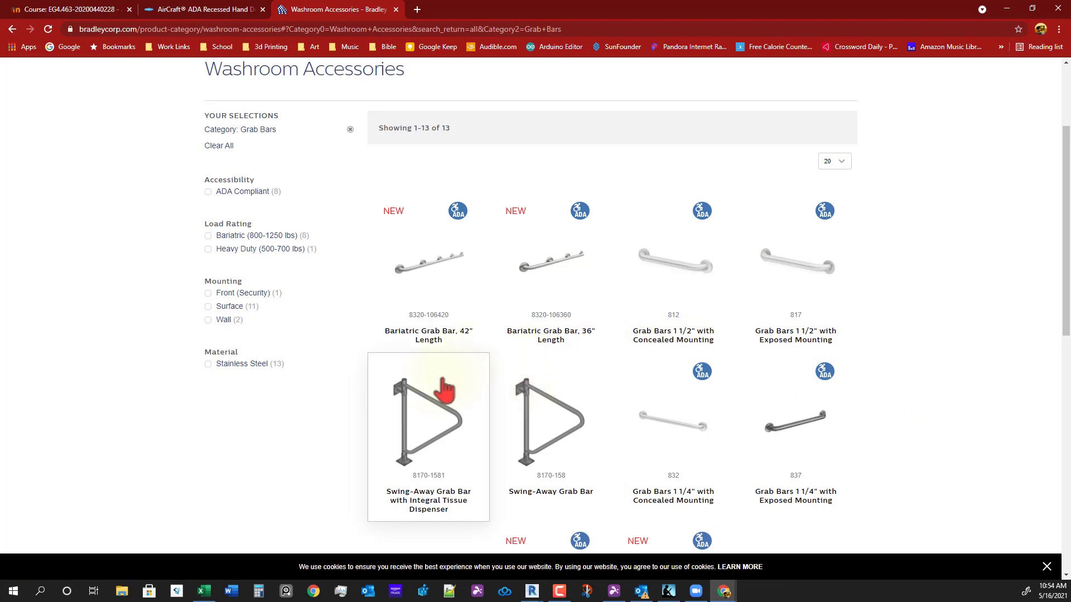
{"action": "scroll", "coordinate": [335, 335], "scroll_direction": "up", "scroll_amount": 3}
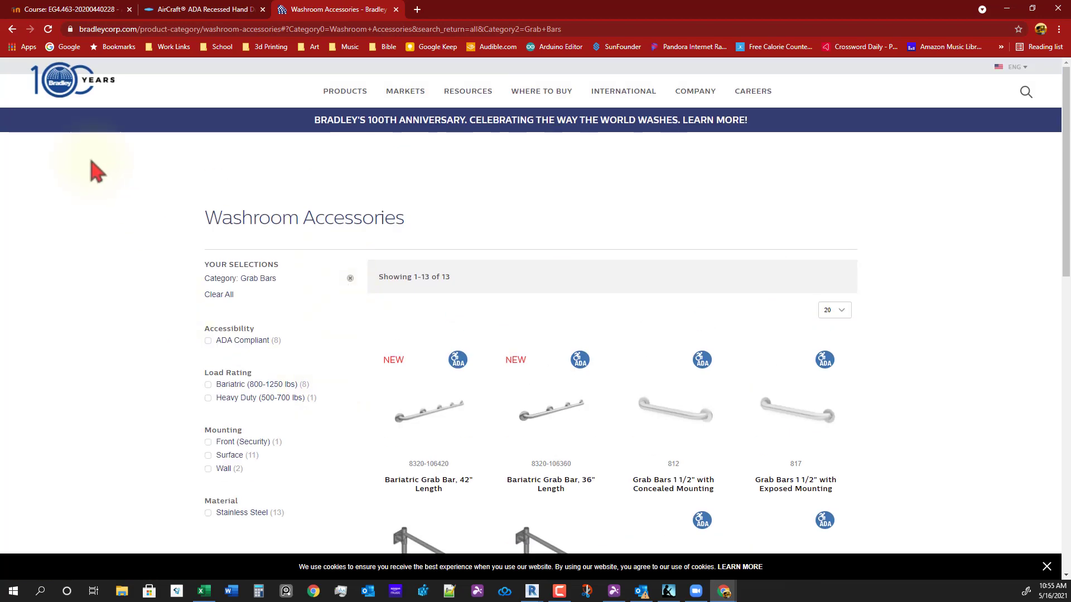
{"action": "scroll", "coordinate": [533, 385], "scroll_direction": "down", "scroll_amount": 1}
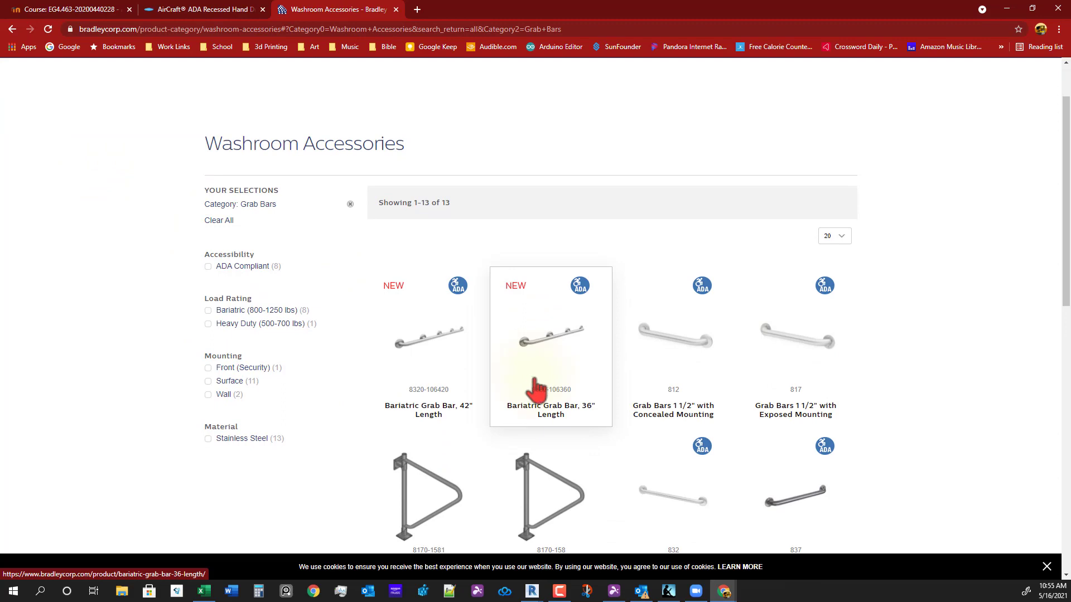
{"action": "scroll", "coordinate": [633, 401], "scroll_direction": "down", "scroll_amount": 6}
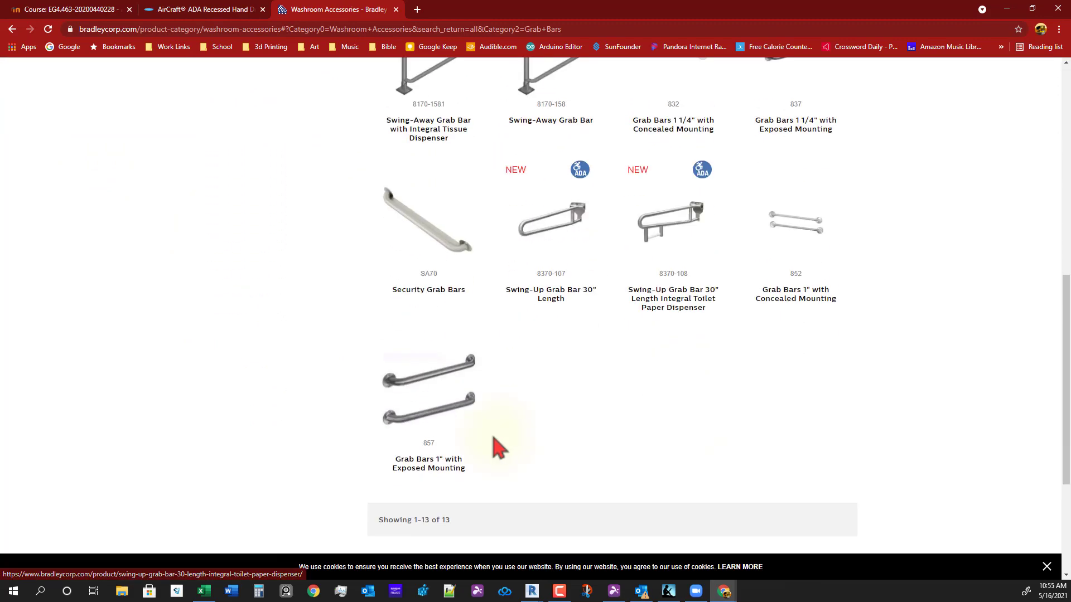
{"action": "scroll", "coordinate": [498, 446], "scroll_direction": "up", "scroll_amount": 5}
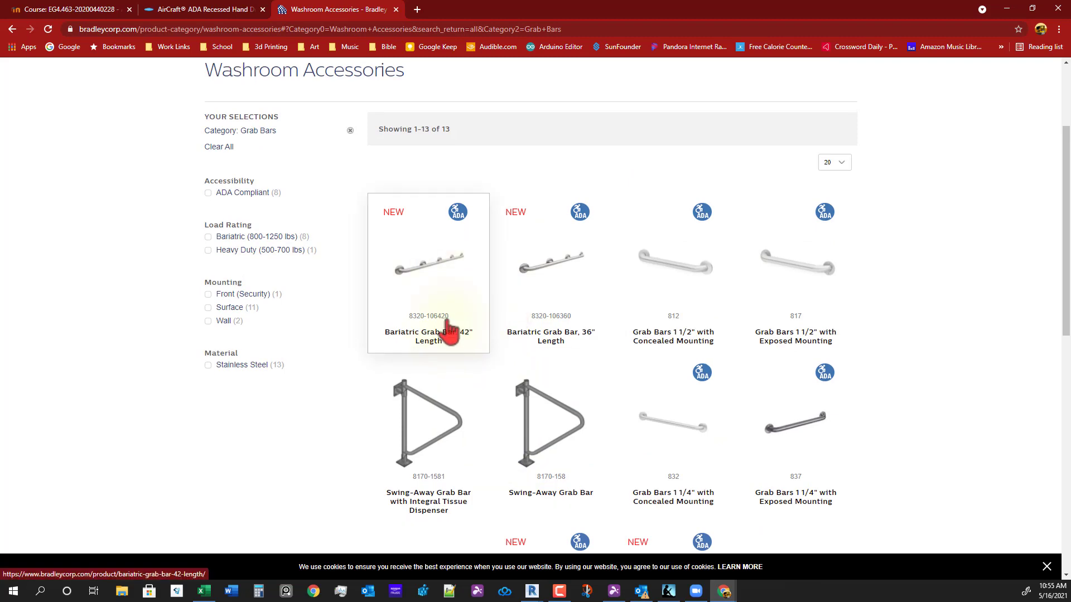
{"action": "scroll", "coordinate": [536, 357], "scroll_direction": "up", "scroll_amount": 1}
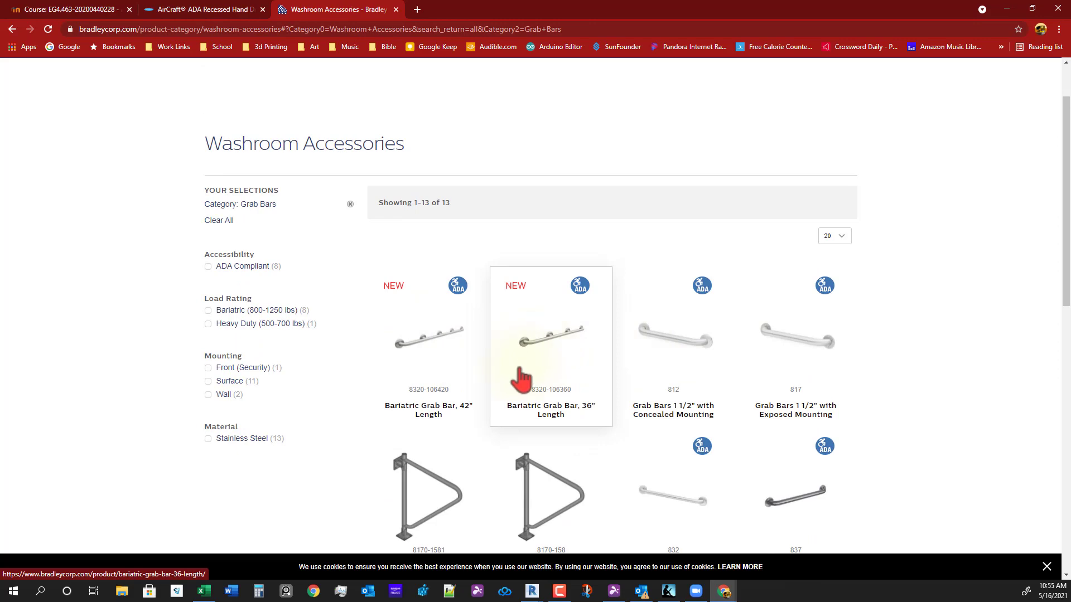
{"action": "left_click", "coordinate": [67, 9]}
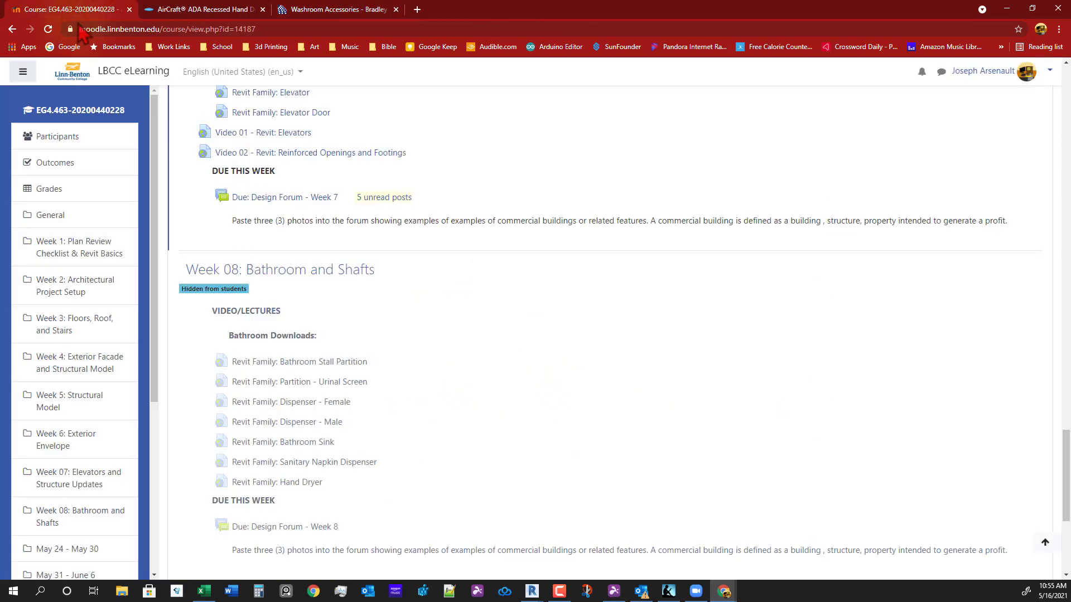
- Download the Bathroom Stall Partition family without '(1)', replacing the older copy in Specialty Equipment
{"action": "left_click", "coordinate": [339, 363]}
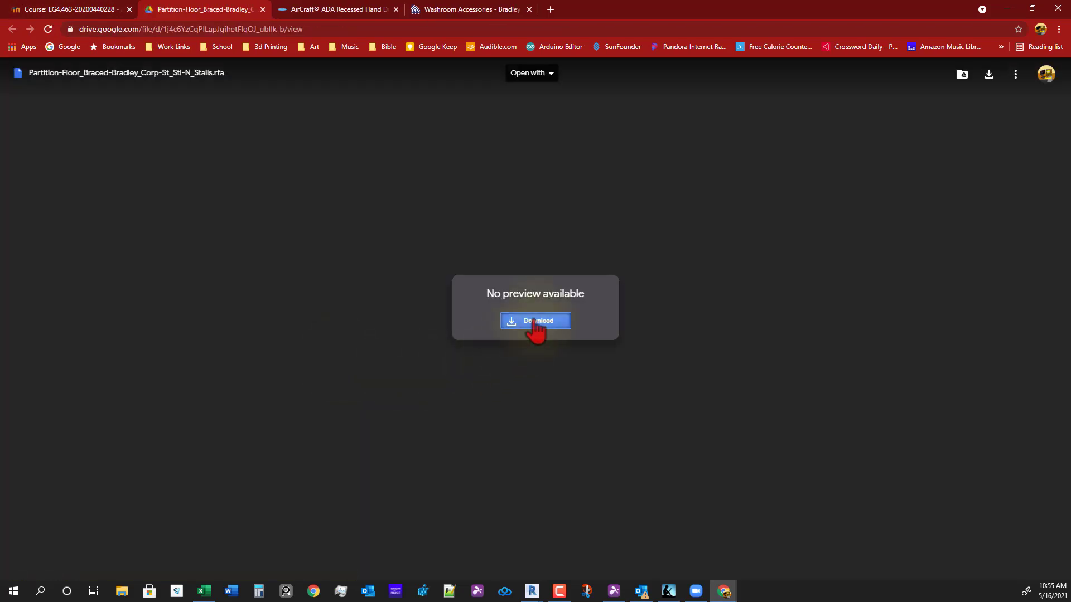
{"action": "left_click", "coordinate": [534, 321]}
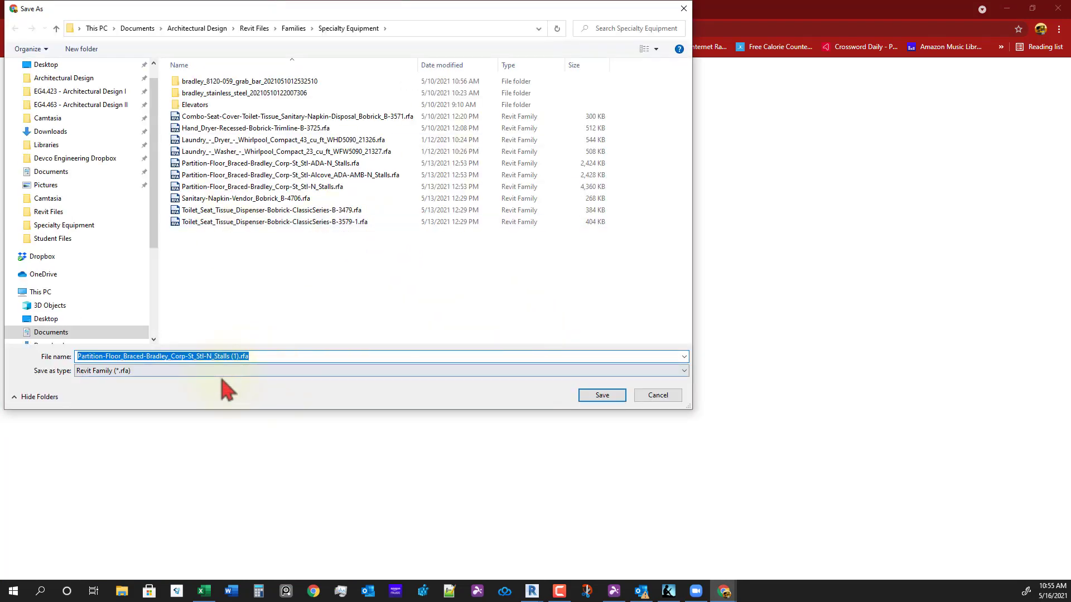
{"action": "left_click", "coordinate": [233, 357]}
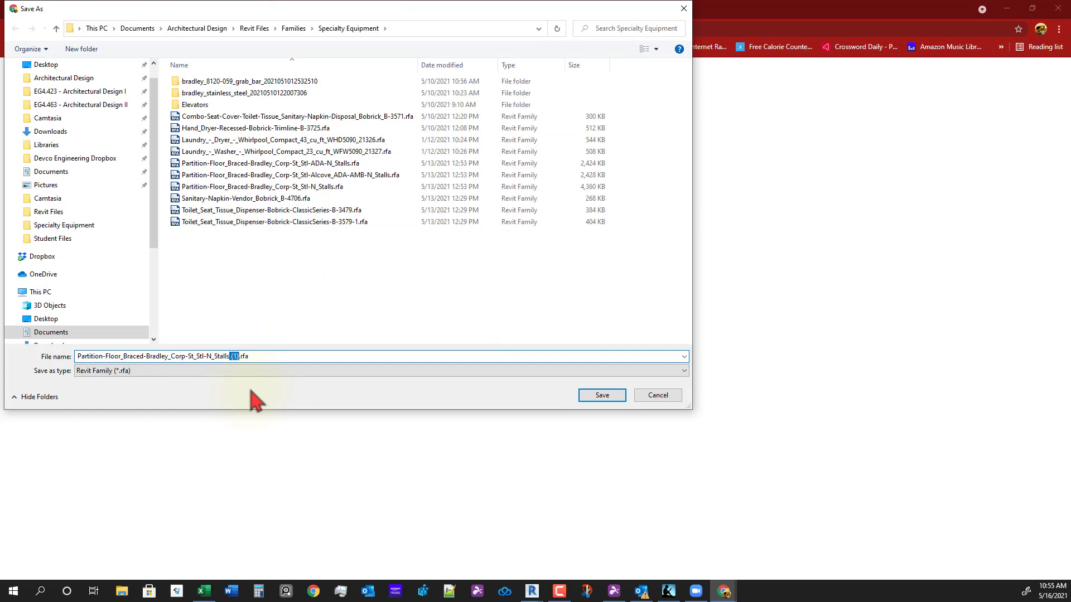
{"action": "key", "text": "Return"}
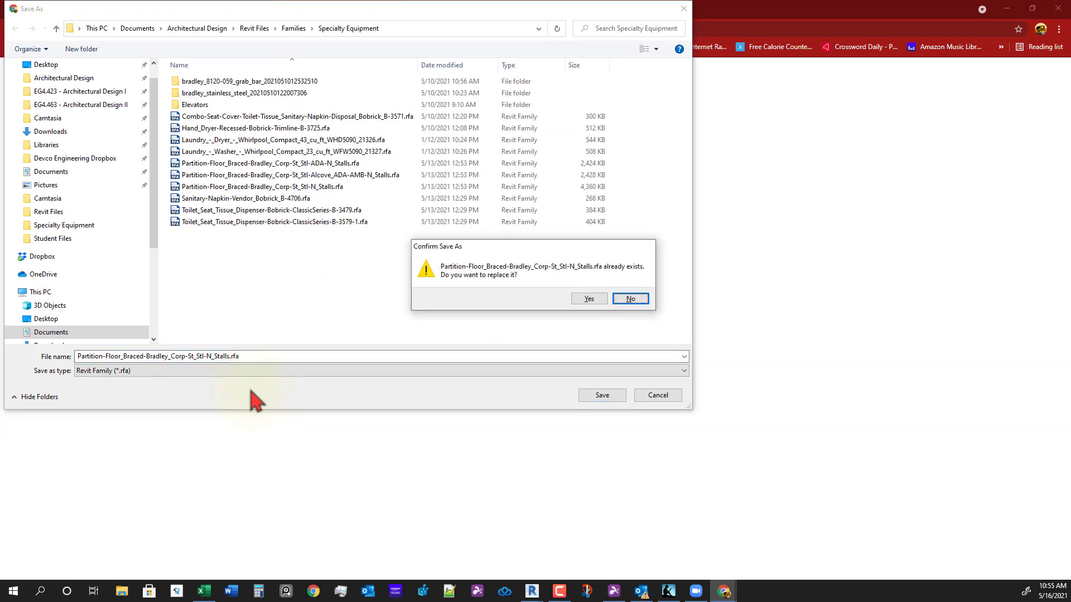
{"action": "key", "text": "Left"}
{"action": "key", "text": "Return"}
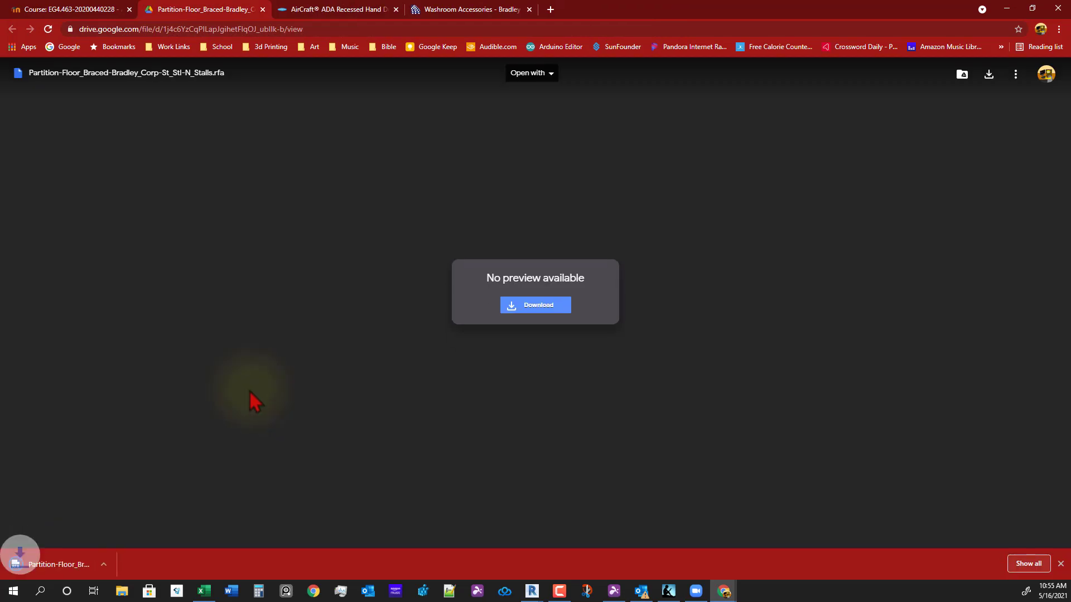
{"action": "left_click", "coordinate": [263, 9]}
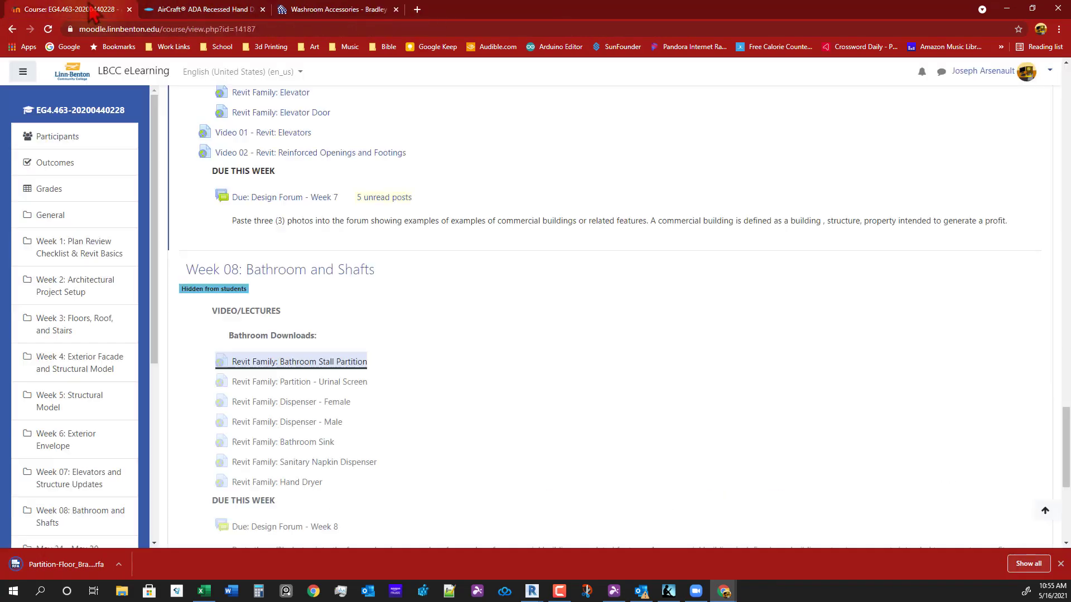
- Save Partition-Urinal_Screen-Bradley_Corp-St_Stl.rfa into Specialty Equipment and cancel the duplicate download
{"action": "left_click", "coordinate": [298, 384]}
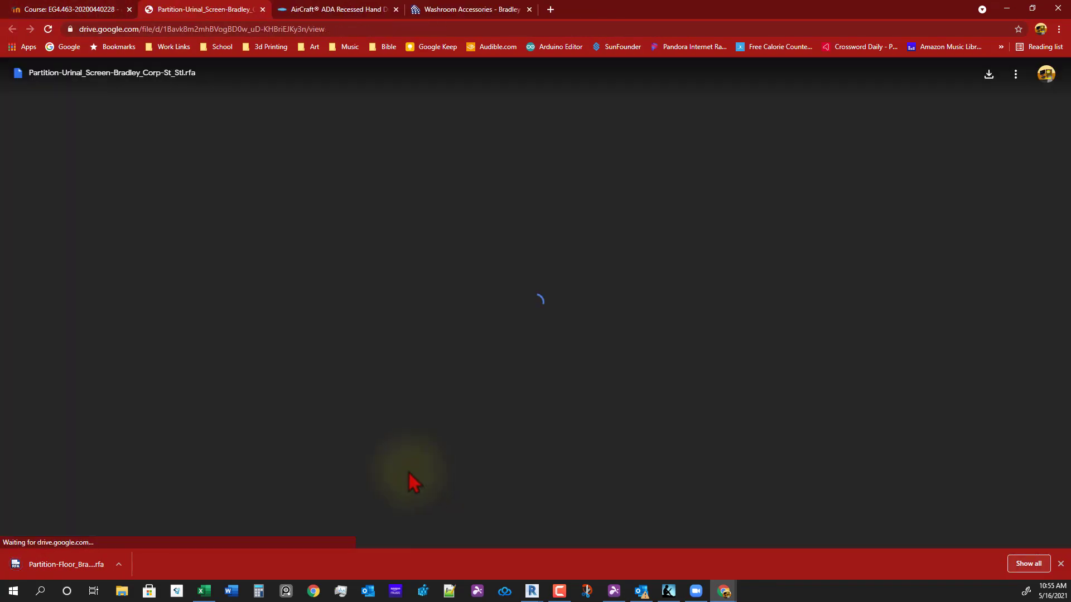
{"action": "left_click", "coordinate": [506, 310]}
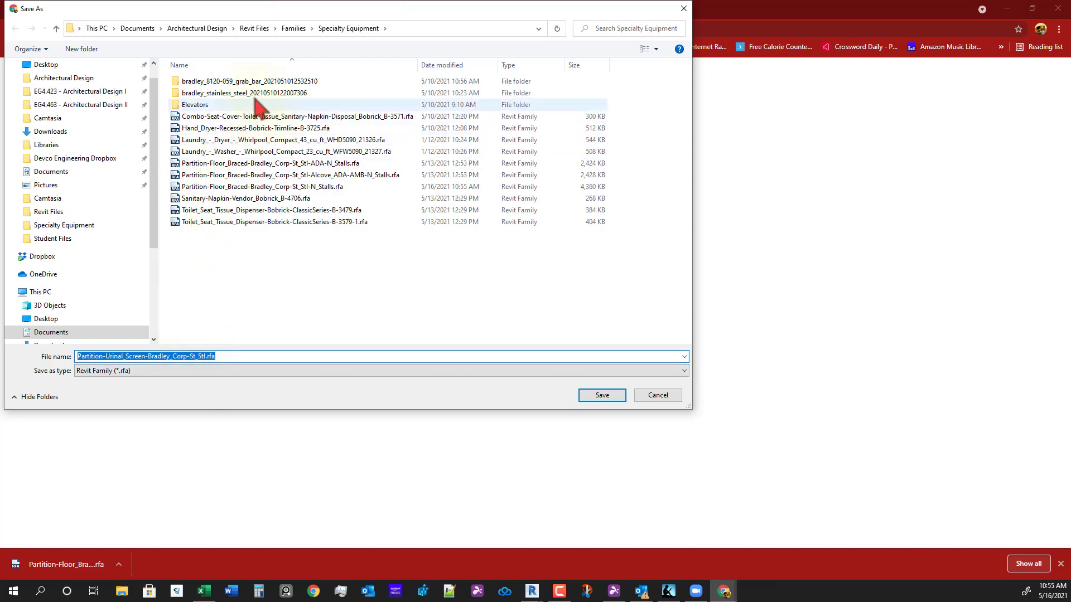
{"action": "left_click", "coordinate": [601, 396]}
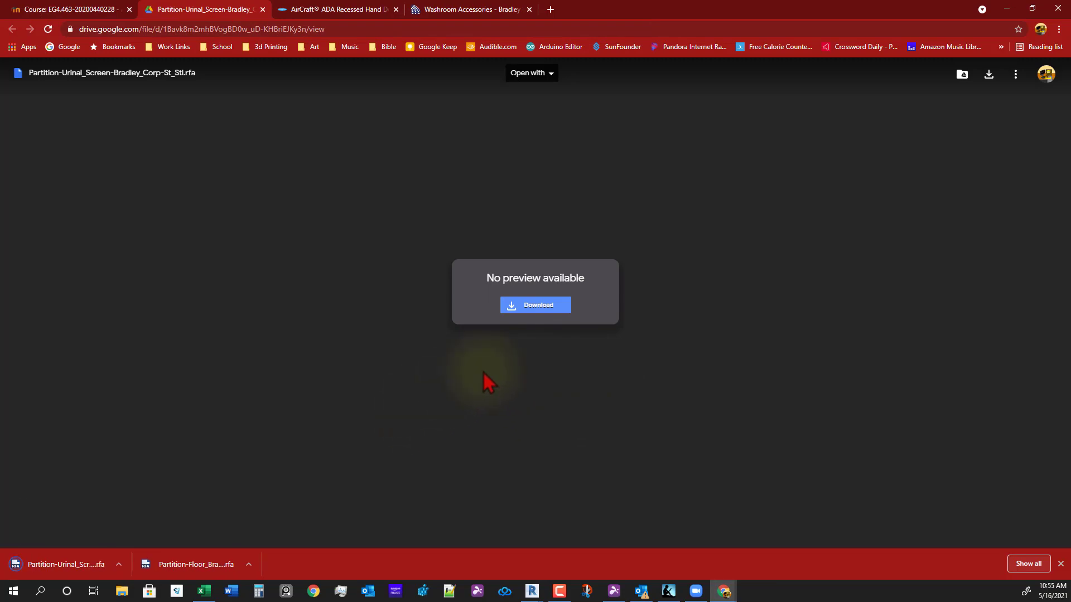
{"action": "left_click", "coordinate": [544, 306]}
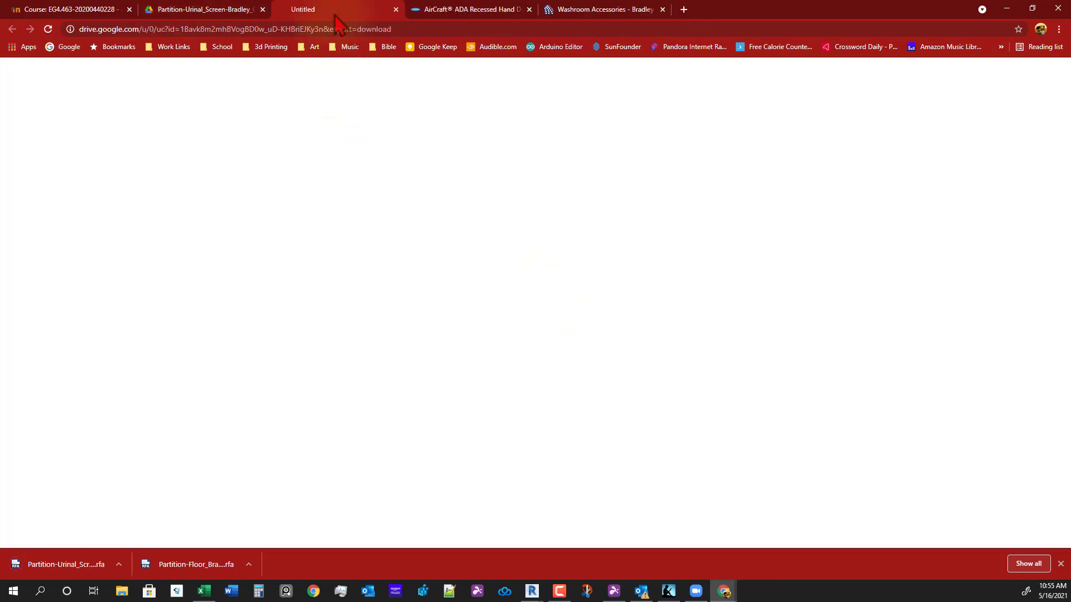
{"action": "left_click", "coordinate": [658, 396]}
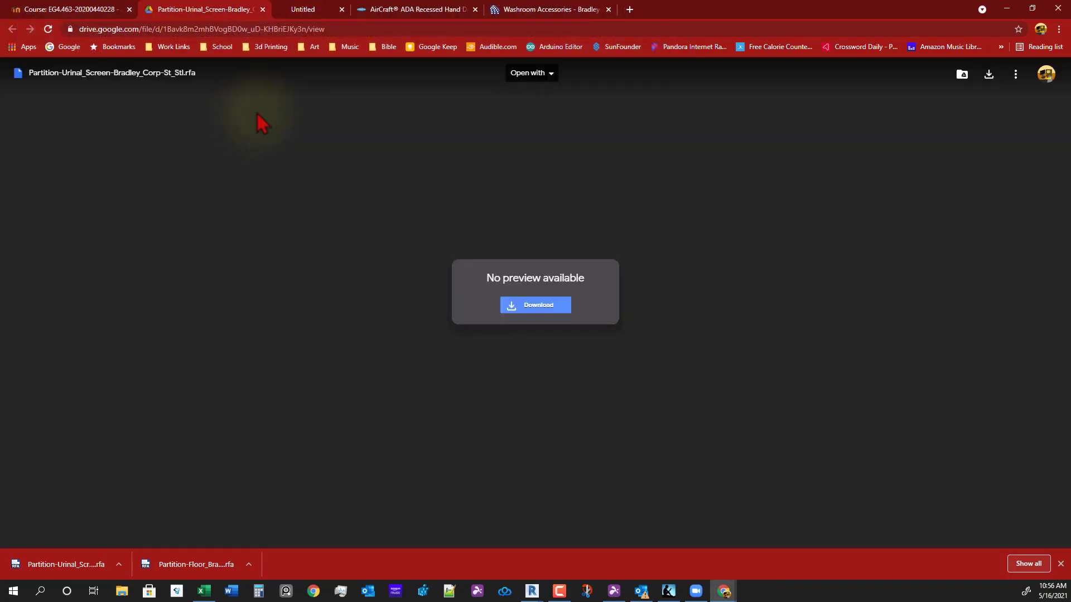
{"action": "left_click", "coordinate": [258, 10]}
{"action": "left_click", "coordinate": [71, 12]}
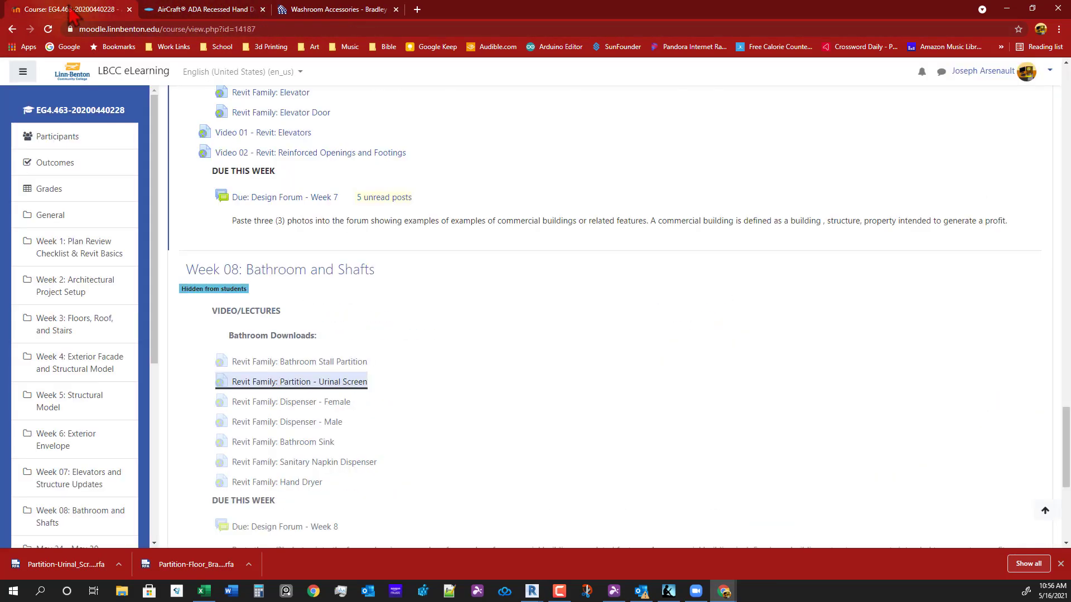
- Download the Dispenser - Female tissue dispenser family without '(1)', overwriting the existing file
{"action": "left_click", "coordinate": [316, 406]}
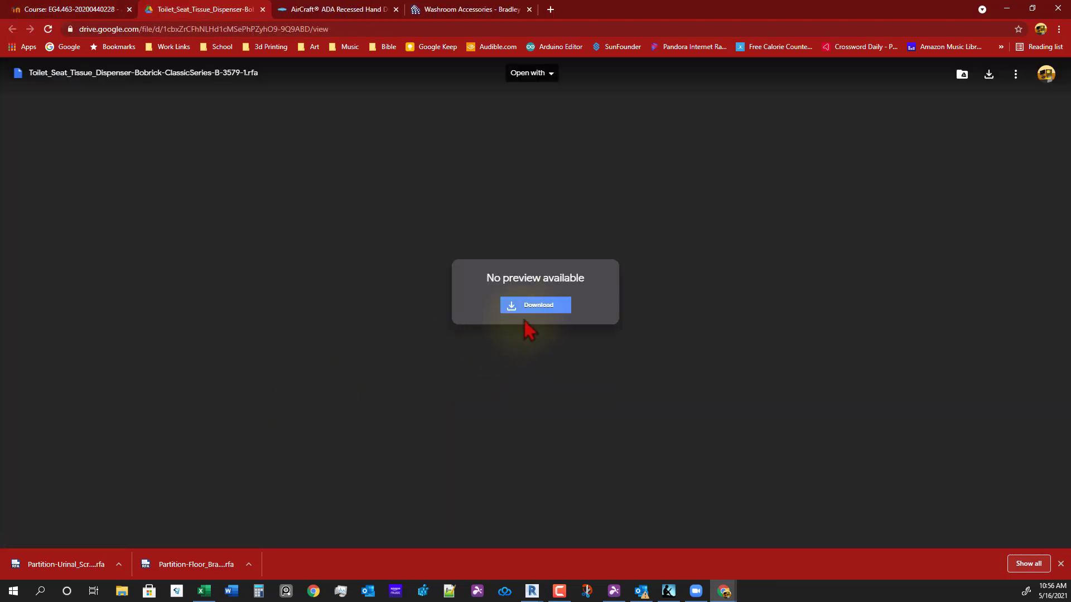
{"action": "left_click", "coordinate": [533, 308]}
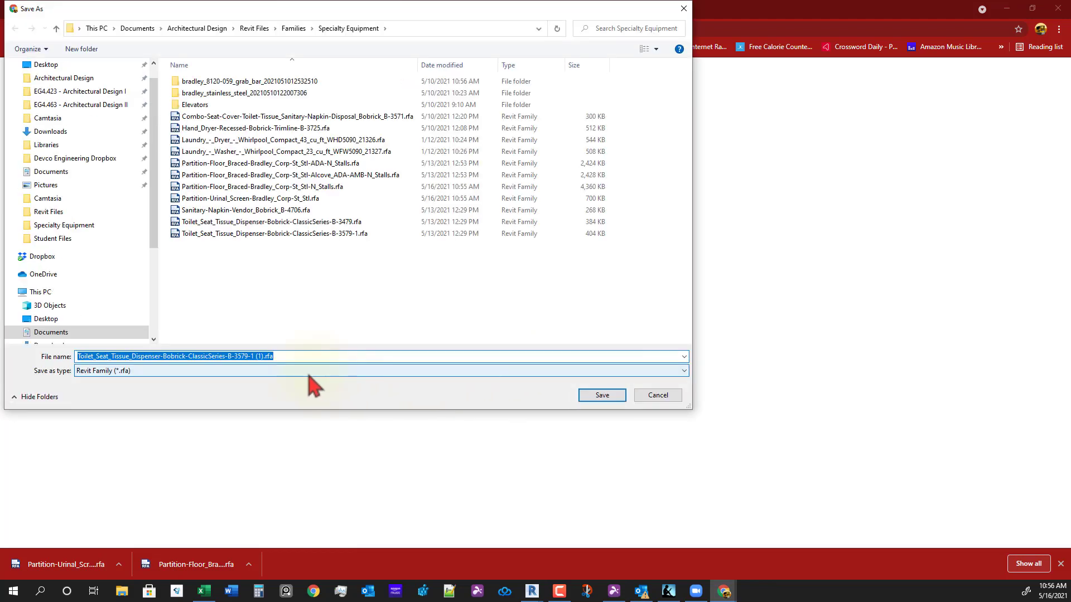
{"action": "left_click", "coordinate": [254, 356]}
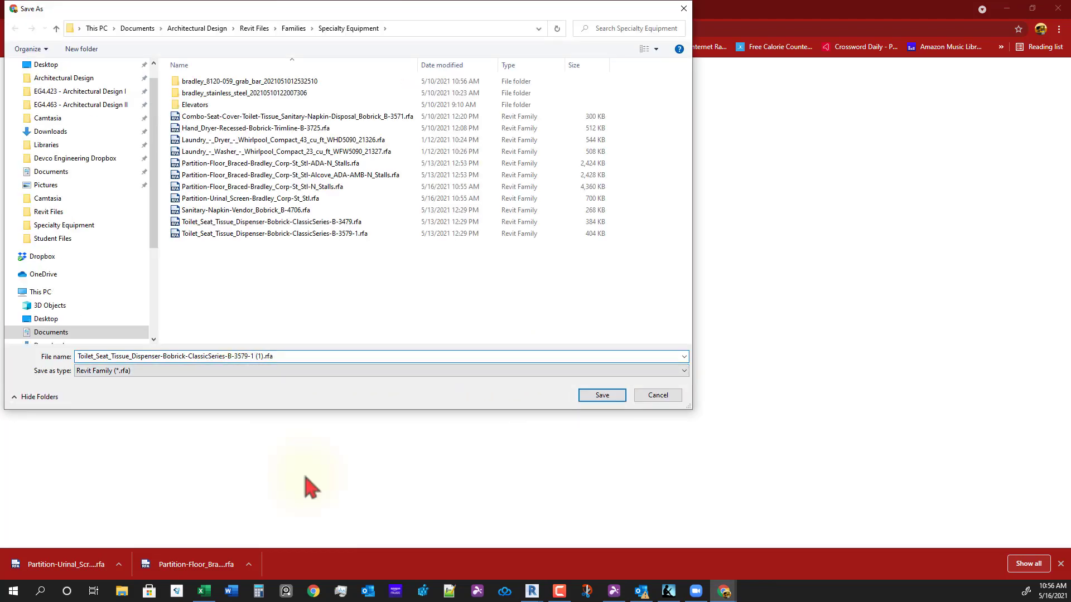
{"action": "key", "text": "shift+Right"}
{"action": "key", "text": "shift+Right"}
{"action": "key", "text": "shift+Right"}
{"action": "key", "text": "Delete"}
{"action": "key", "text": "Return"}
{"action": "left_click", "coordinate": [612, 304]}
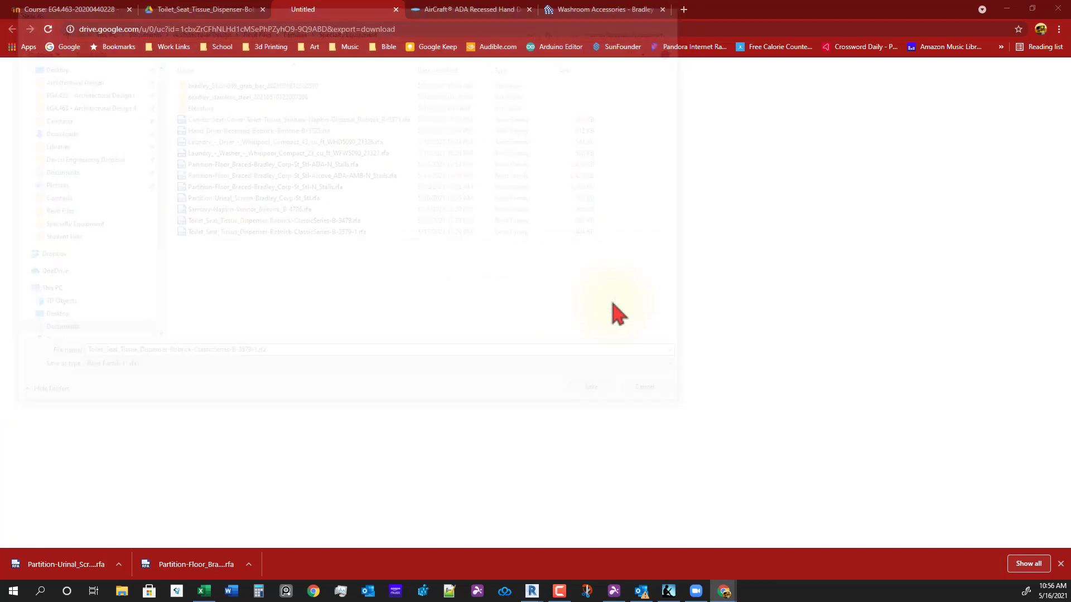
{"action": "middle_click", "coordinate": [205, 9]}
{"action": "left_click", "coordinate": [64, 10]}
- Download the Dispenser - Male B-3479 tissue dispenser family, replacing the existing copy
{"action": "left_click", "coordinate": [302, 425]}
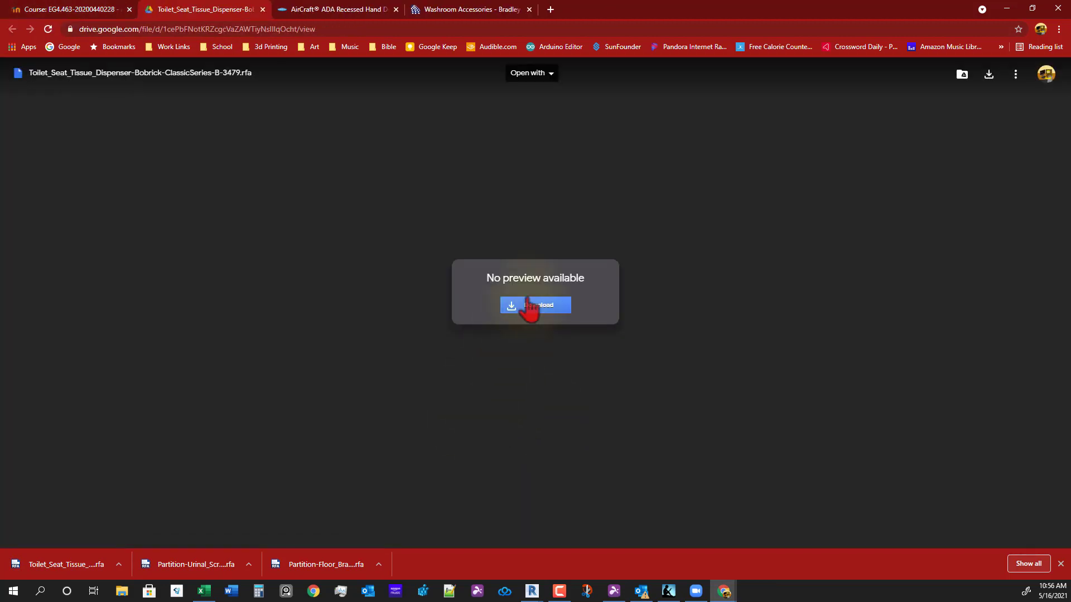
{"action": "left_click", "coordinate": [524, 312]}
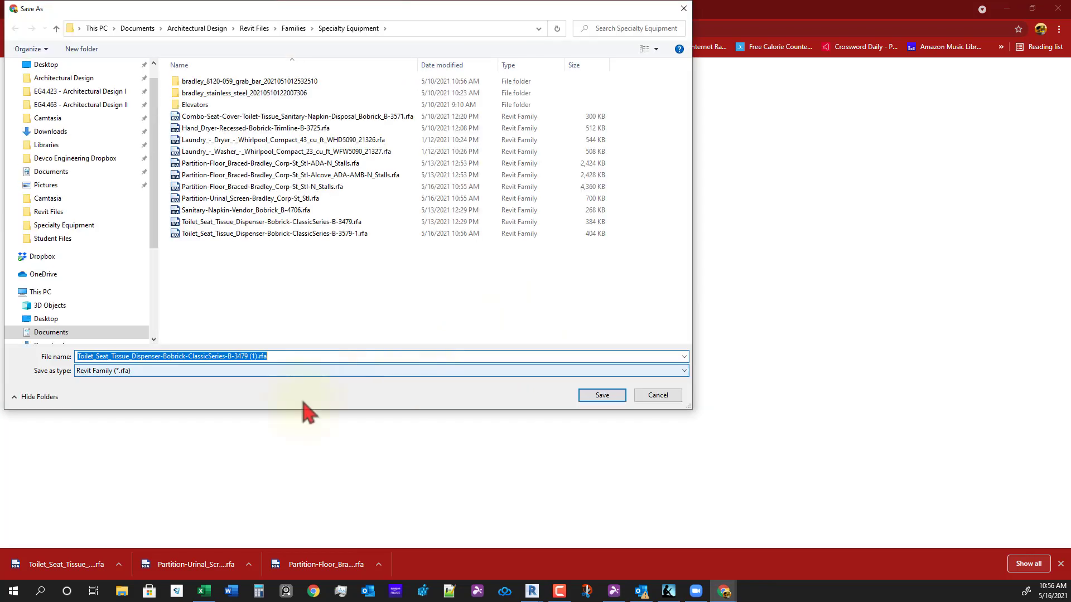
{"action": "left_click", "coordinate": [248, 357]}
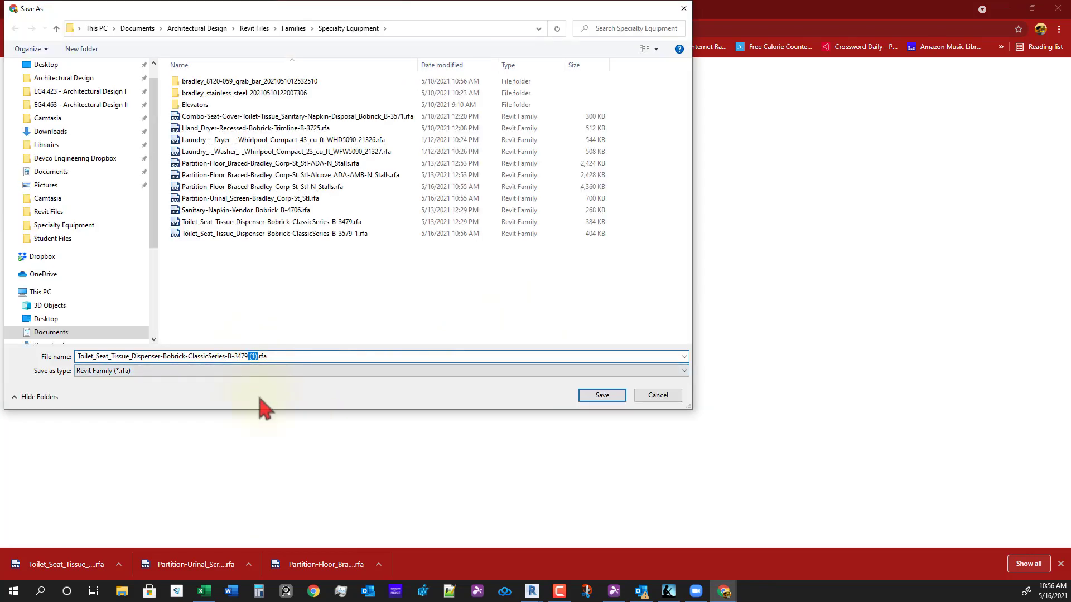
{"action": "key", "text": "Return"}
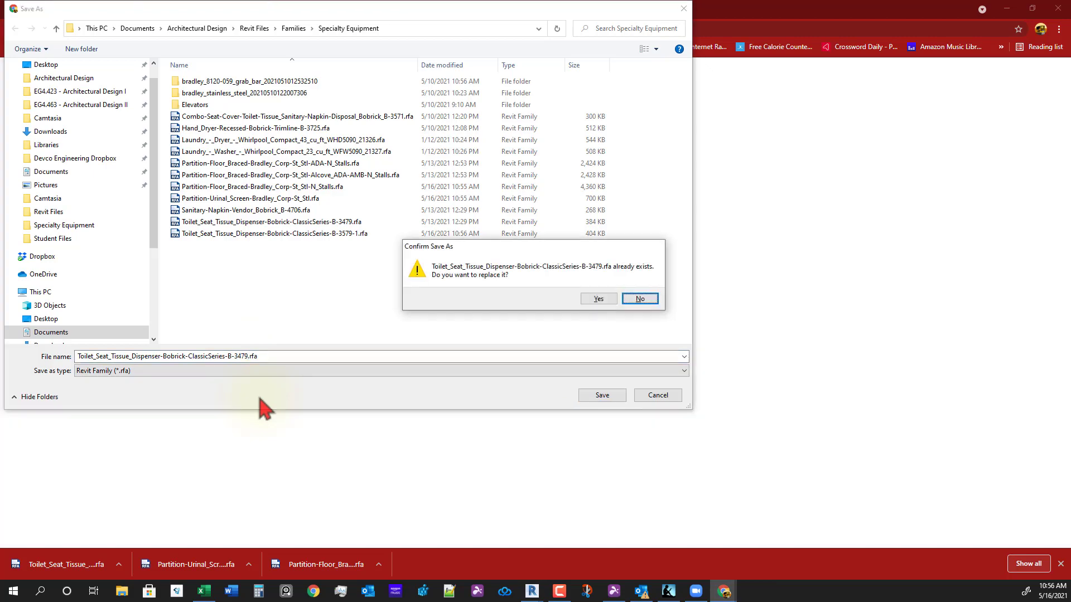
{"action": "key", "text": "Left"}
{"action": "key", "text": "Return"}
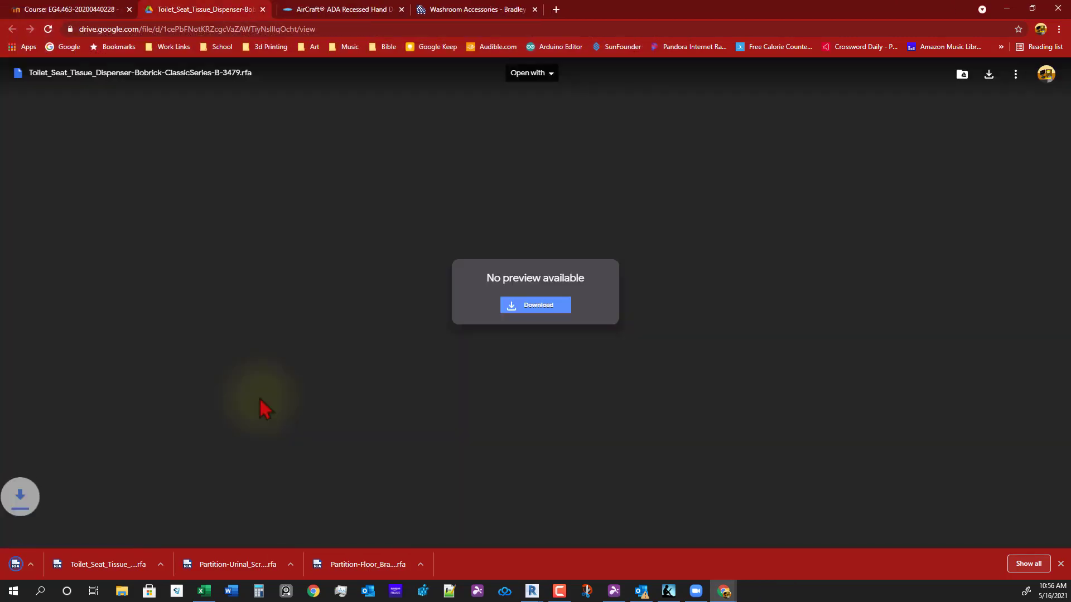
{"action": "key", "text": "ctrl+w"}
{"action": "left_click", "coordinate": [127, 10]}
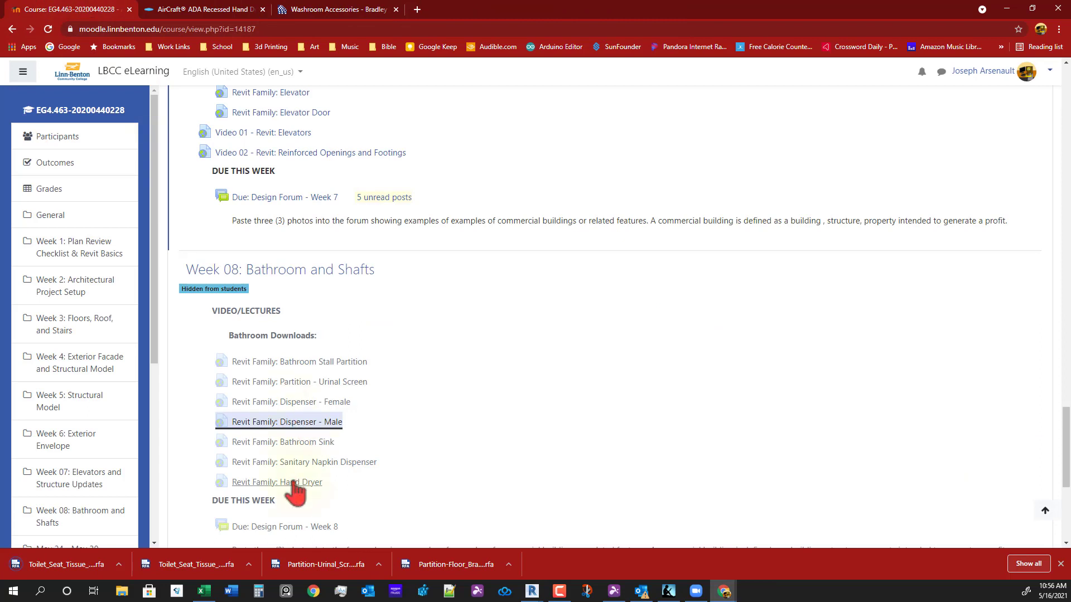
- Save Verge_LVS-Series_LVSD3.rfa into the Plumbing Fixtures families folder
{"action": "left_click", "coordinate": [290, 444]}
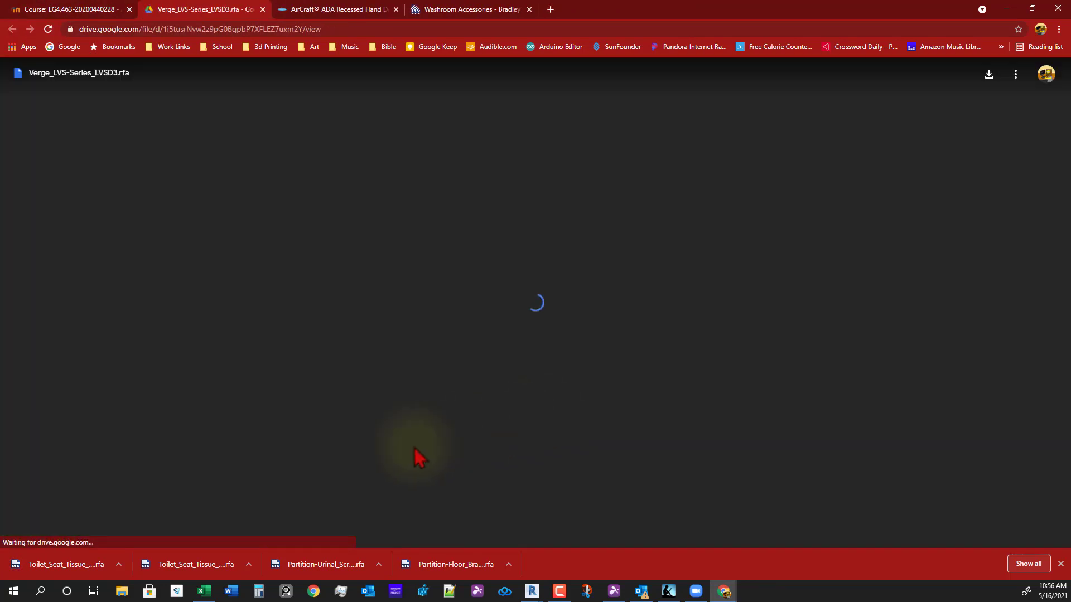
{"action": "left_click", "coordinate": [526, 309]}
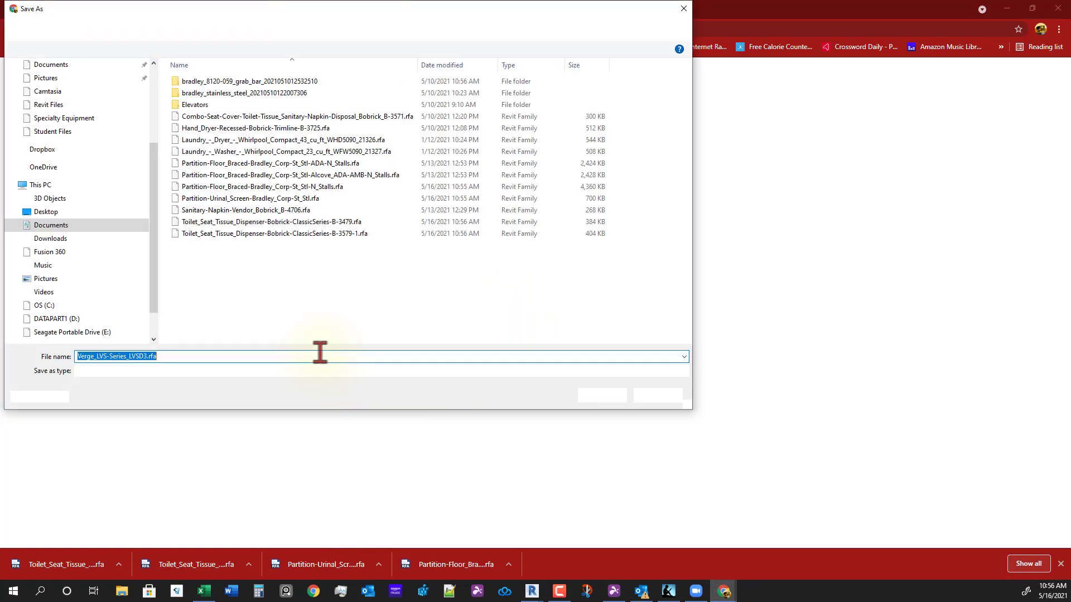
{"action": "left_click", "coordinate": [294, 28]}
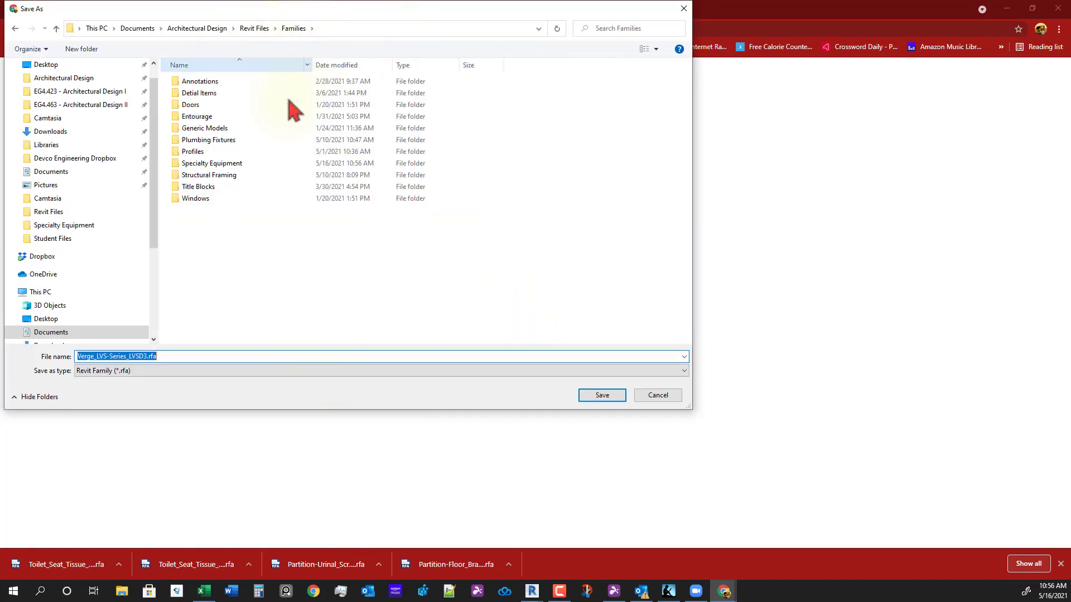
{"action": "left_click", "coordinate": [215, 140]}
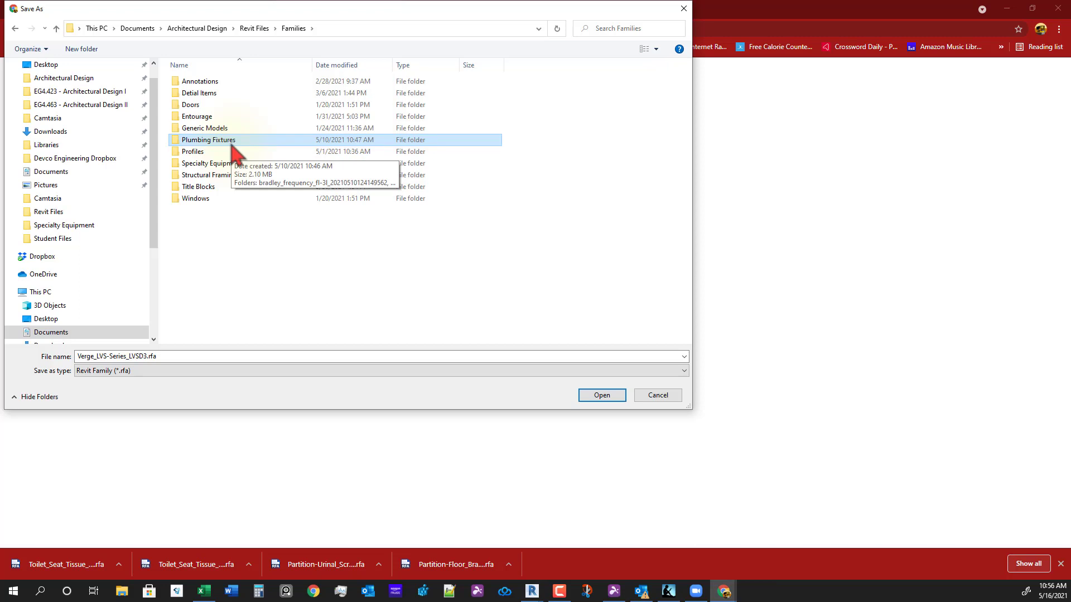
{"action": "right_click", "coordinate": [222, 237]}
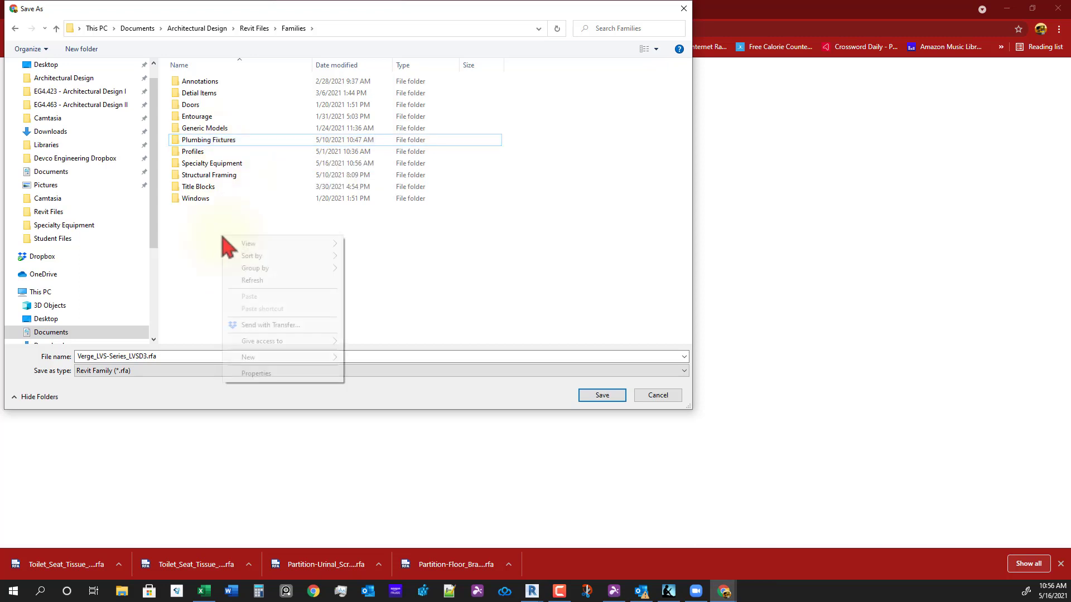
{"action": "mouse_move", "coordinate": [230, 243]}
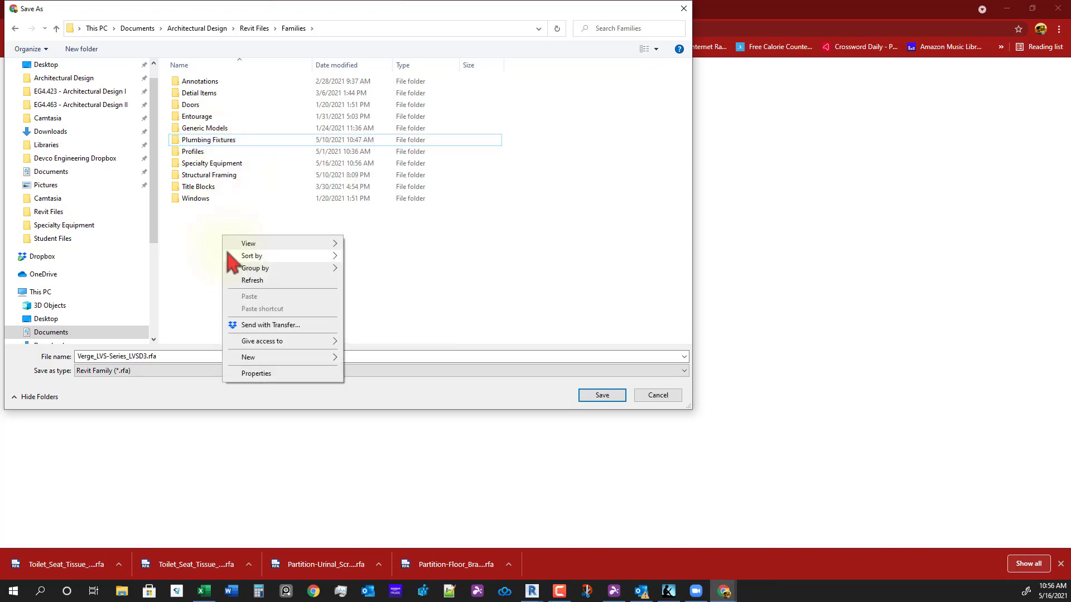
{"action": "right_click", "coordinate": [204, 229]}
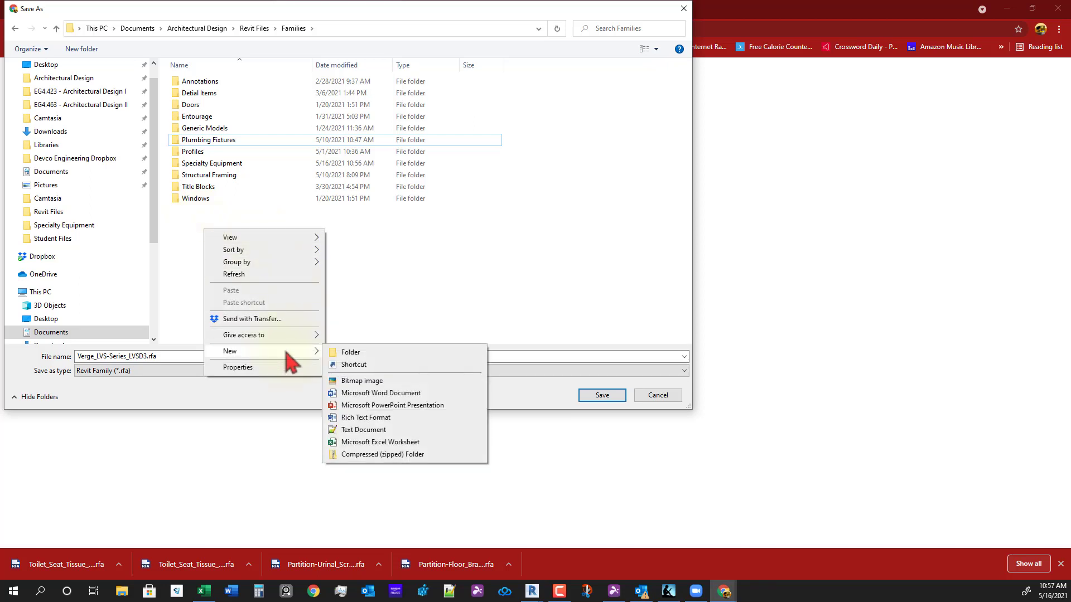
{"action": "left_click", "coordinate": [390, 280]}
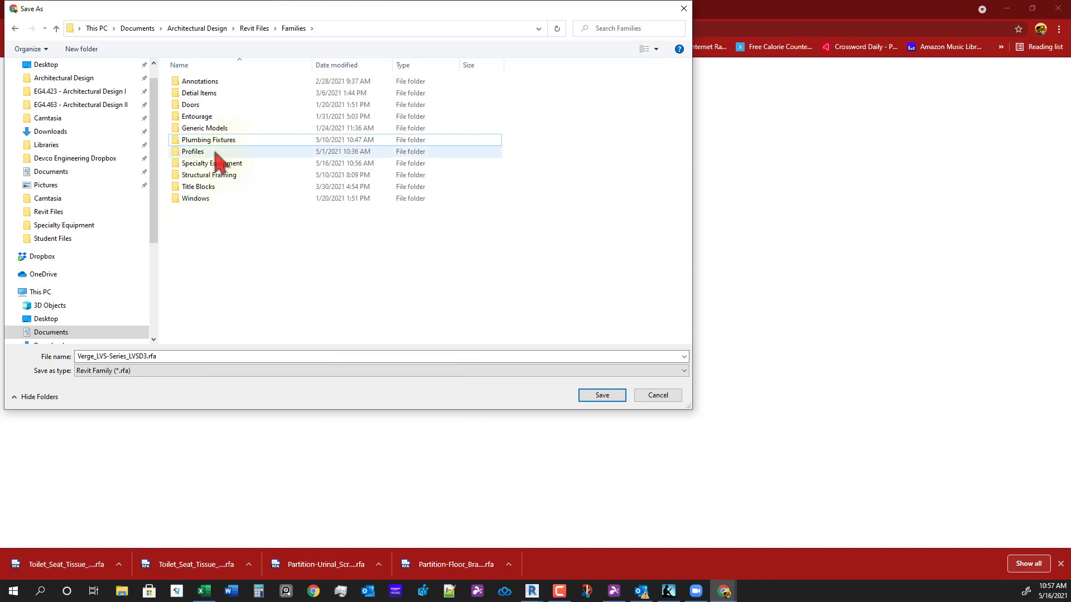
{"action": "double_click", "coordinate": [222, 142]}
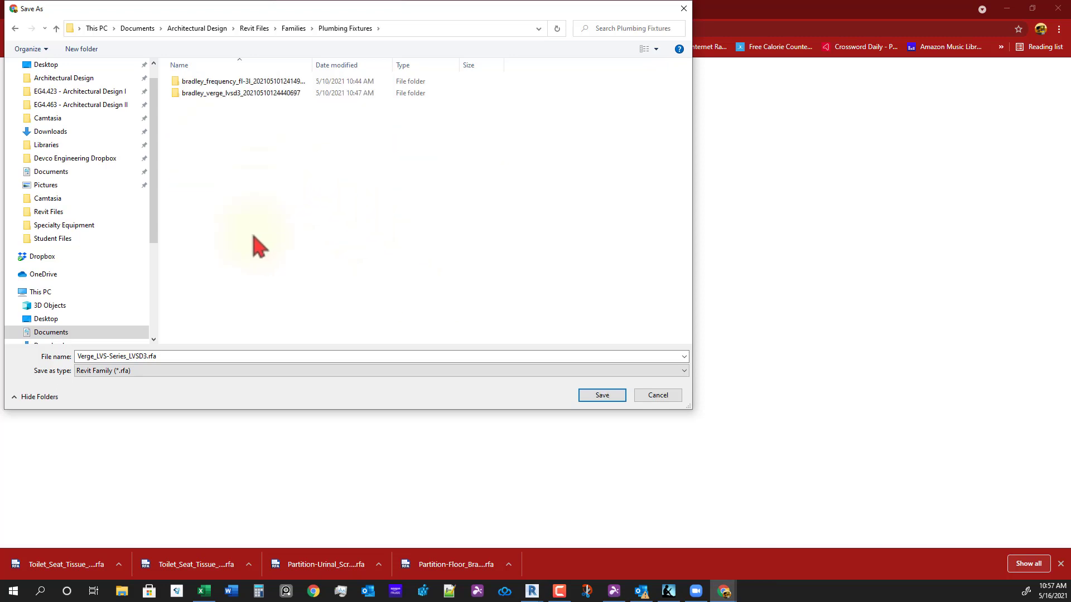
{"action": "left_click", "coordinate": [586, 397]}
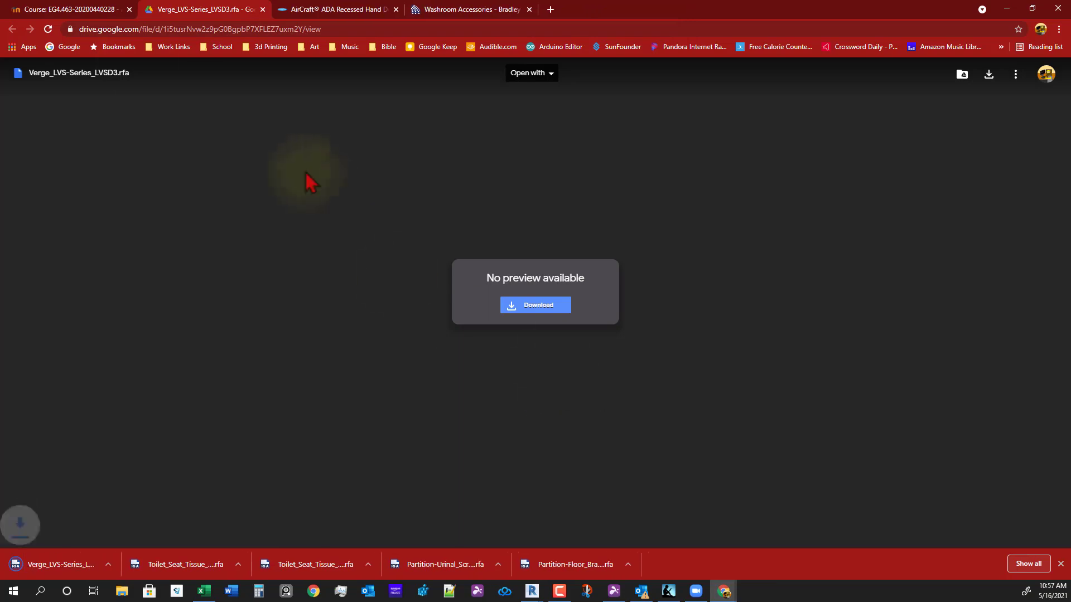
- Save the Sanitary Napkin Dispenser family into Specialty Equipment, replacing the existing copy
{"action": "middle_click", "coordinate": [189, 12]}
{"action": "left_click", "coordinate": [67, 9]}
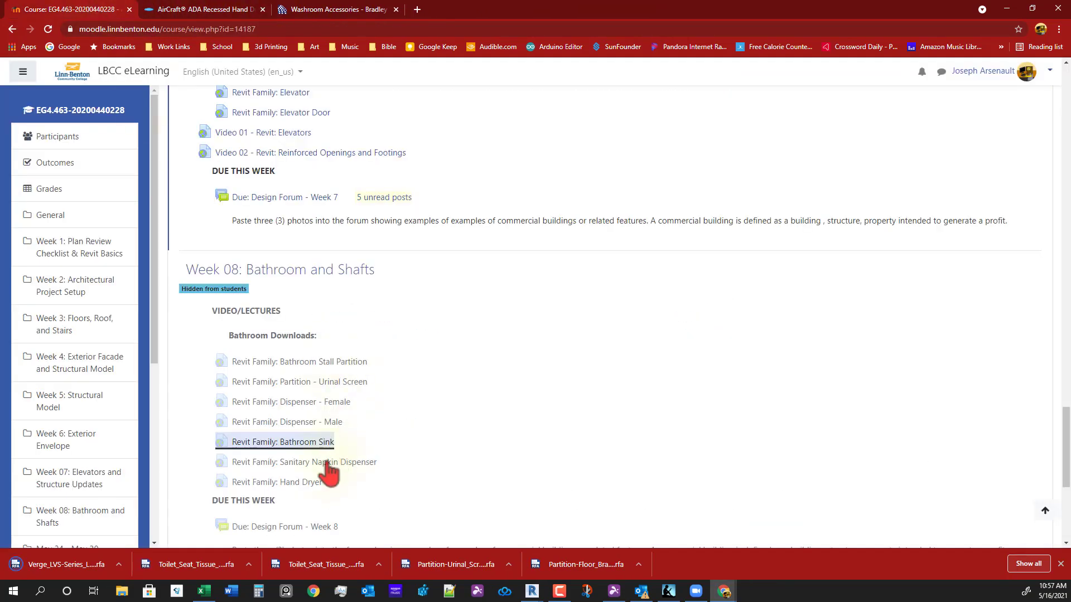
{"action": "left_click", "coordinate": [329, 465]}
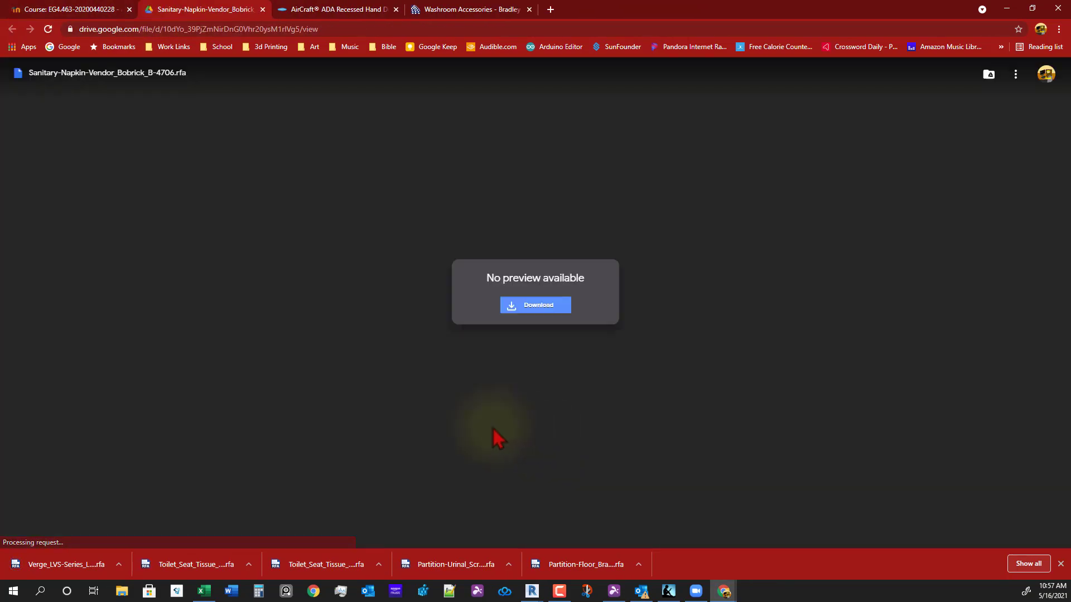
{"action": "left_click", "coordinate": [526, 305]}
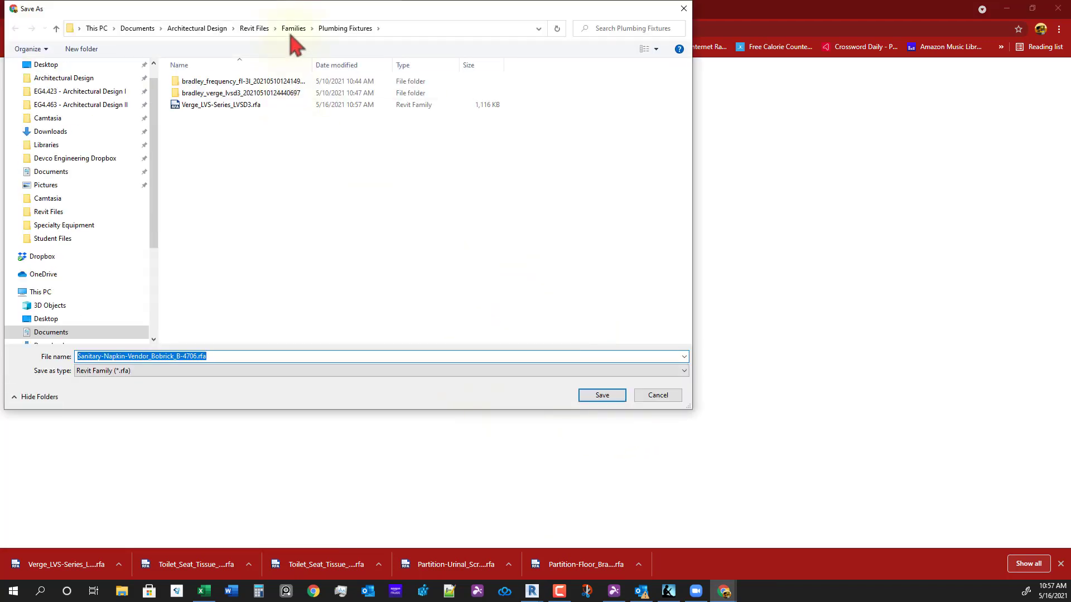
{"action": "left_click", "coordinate": [293, 29]}
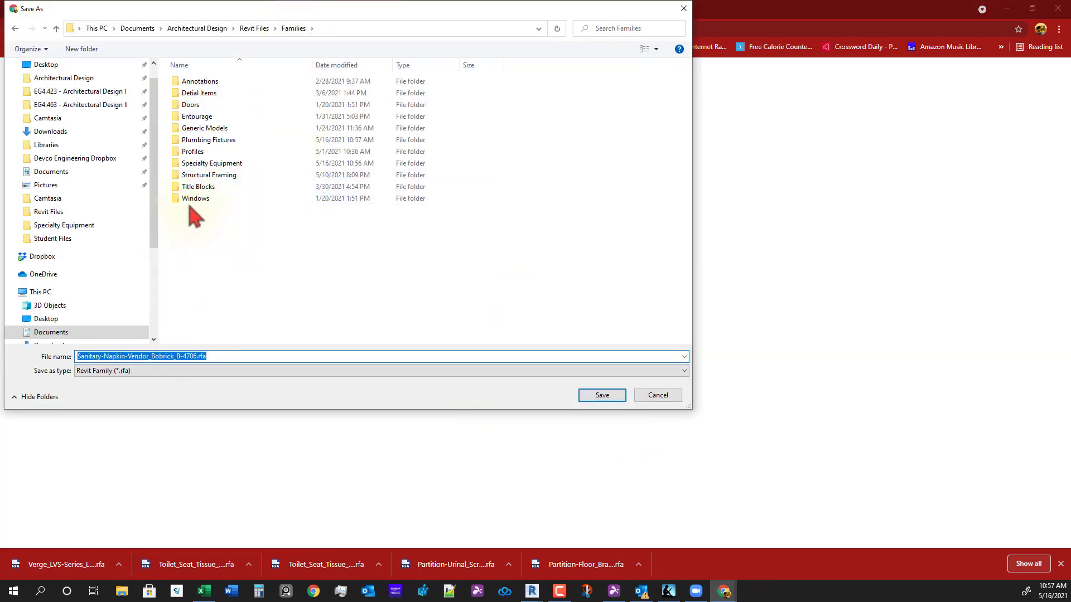
{"action": "double_click", "coordinate": [213, 162]}
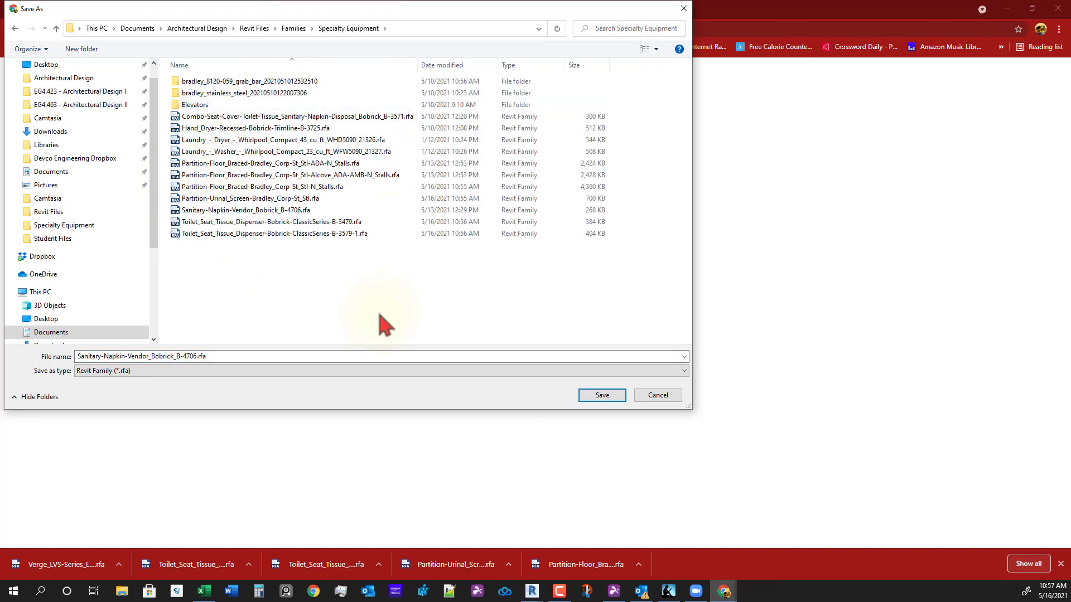
{"action": "left_click", "coordinate": [583, 397]}
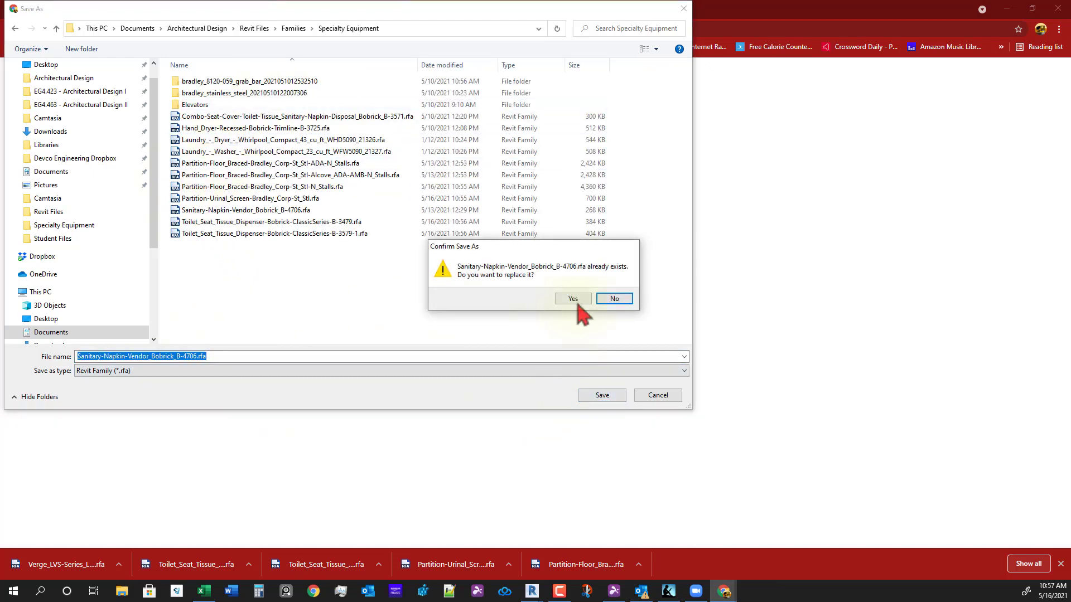
{"action": "left_click", "coordinate": [579, 303]}
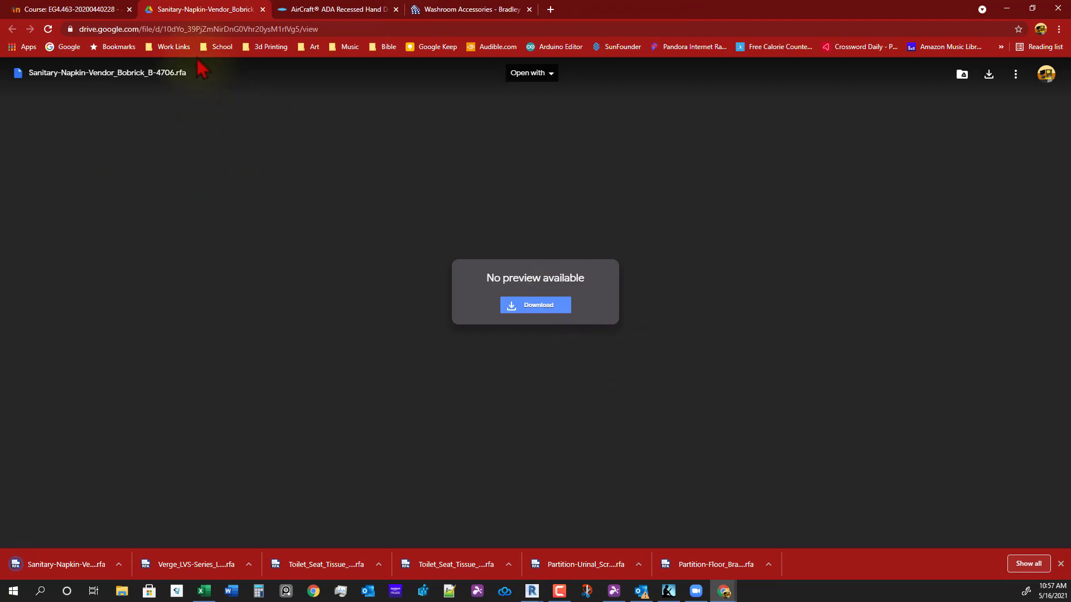
{"action": "middle_click", "coordinate": [195, 6]}
{"action": "left_click", "coordinate": [82, 13]}
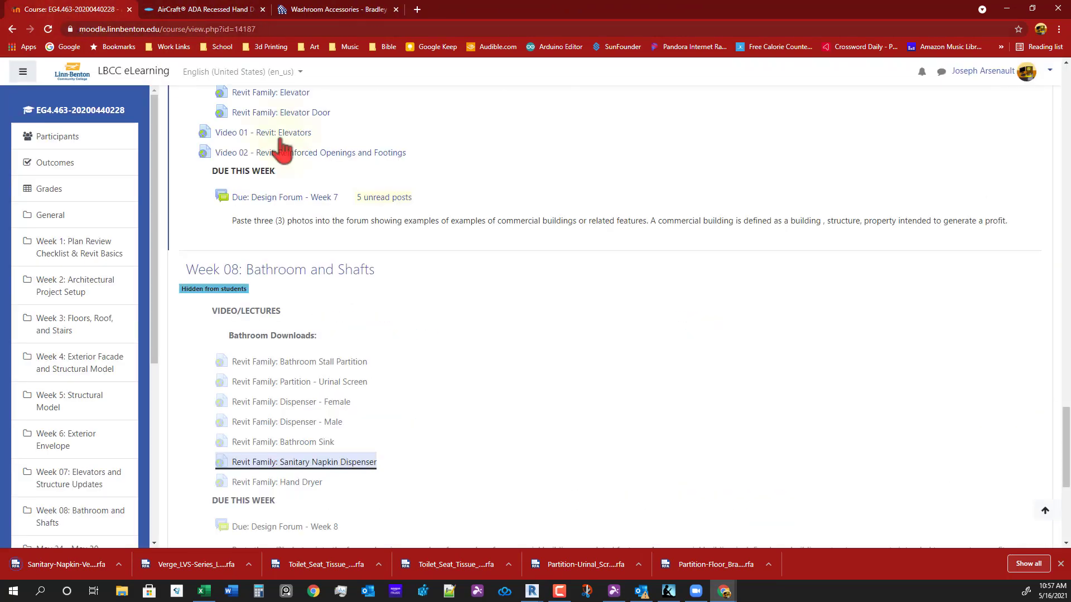
- Download the Hand Dryer family without the '(1)' suffix, replacing the existing file
{"action": "left_click", "coordinate": [288, 479]}
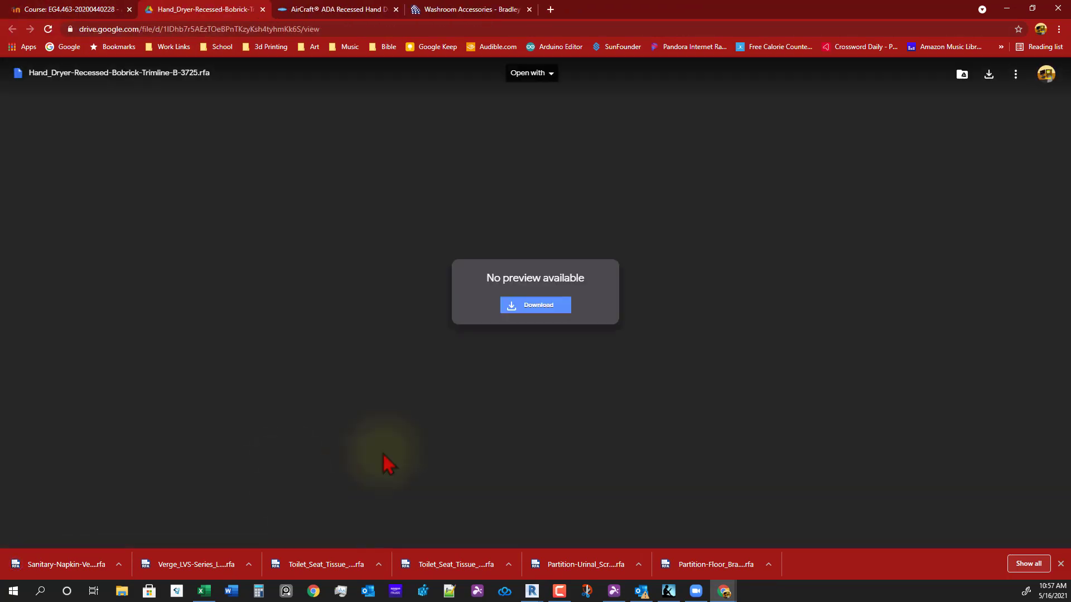
{"action": "left_click", "coordinate": [536, 313]}
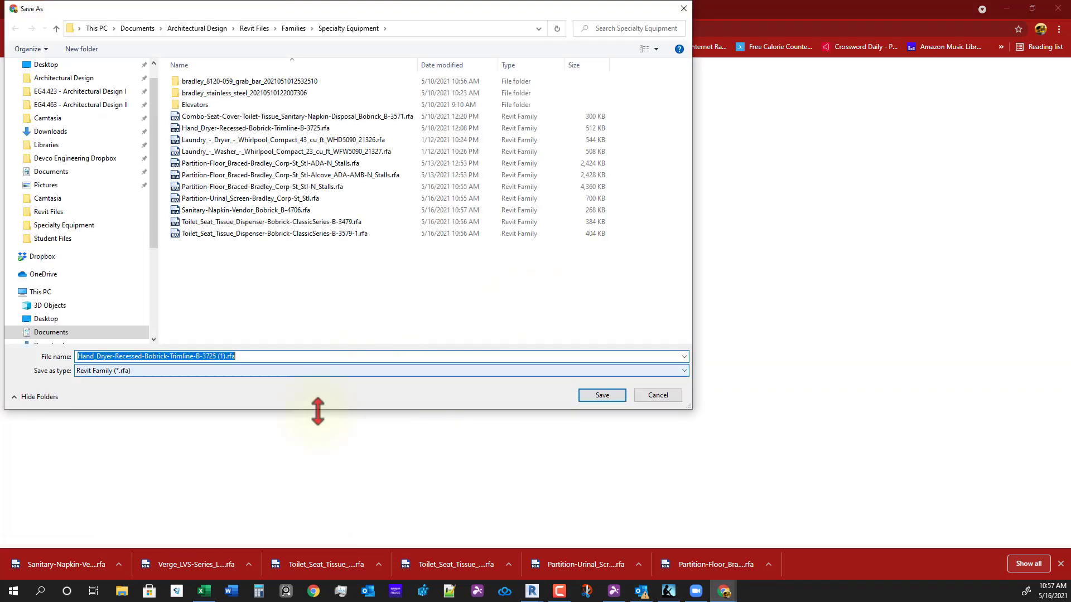
{"action": "left_click", "coordinate": [217, 357]}
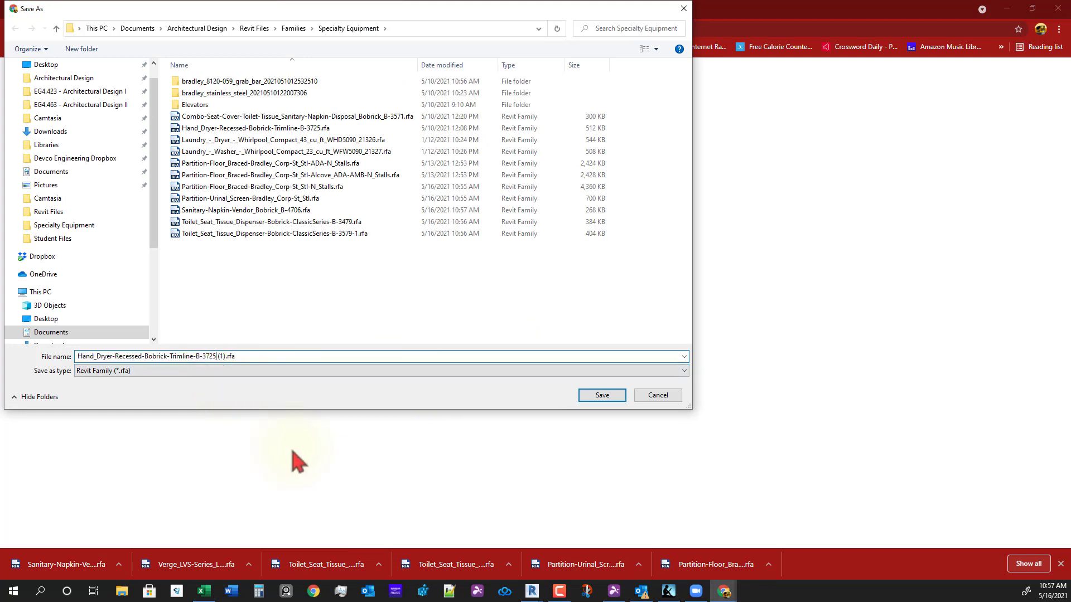
{"action": "key", "text": "Delete"}
{"action": "key", "text": "Return"}
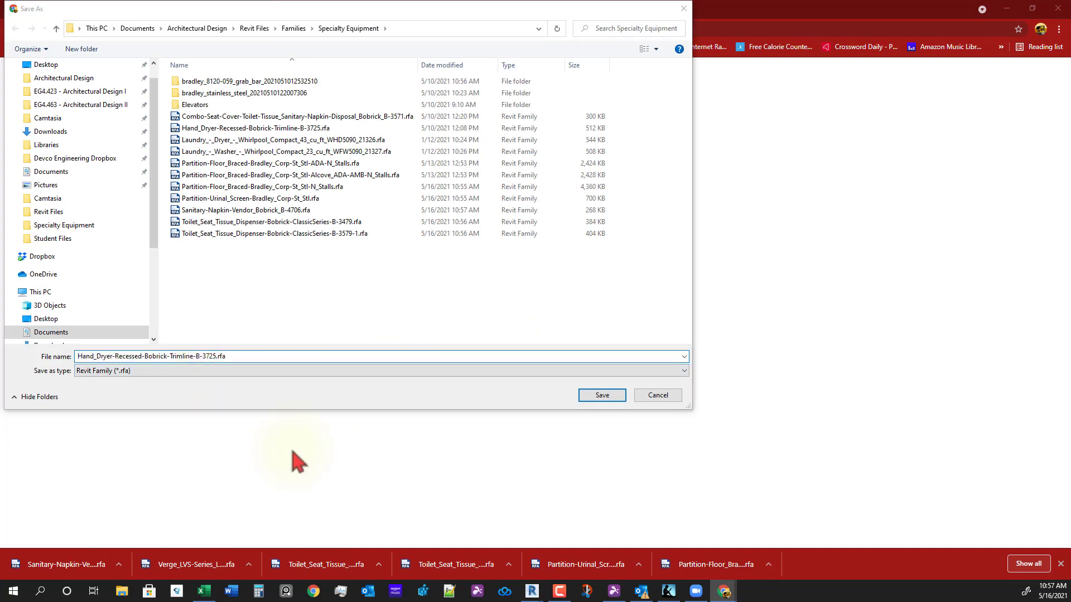
{"action": "key", "text": "Return"}
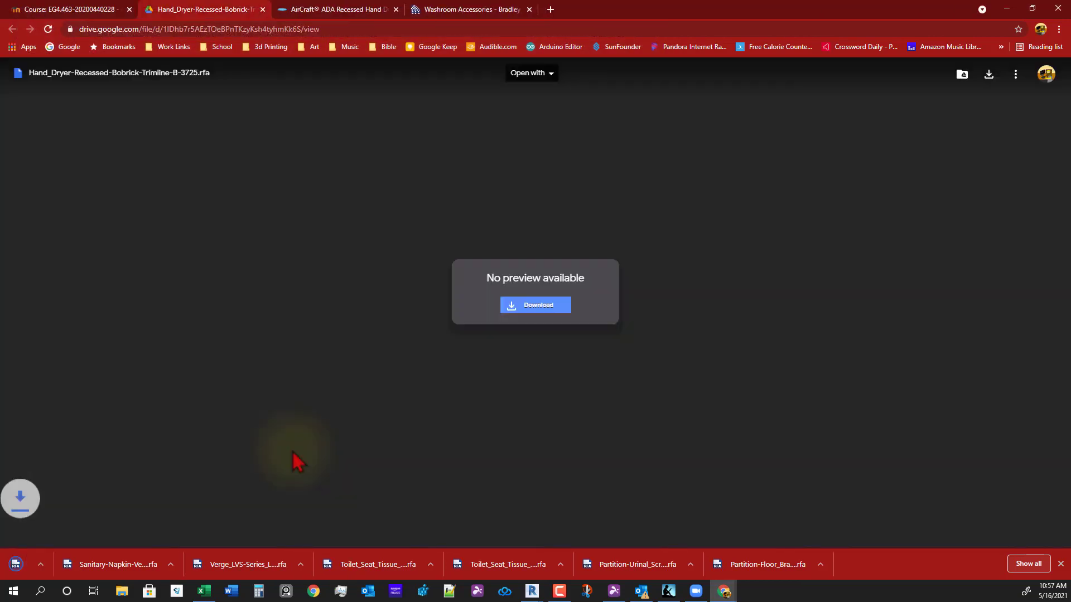
{"action": "middle_click", "coordinate": [177, 9]}
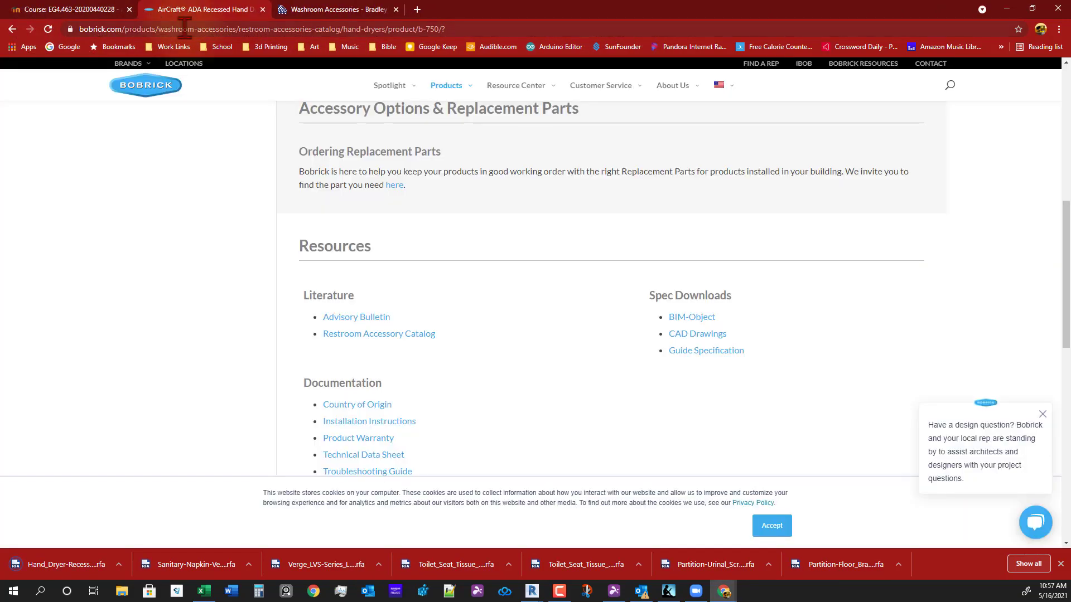
{"action": "left_click", "coordinate": [94, 9]}
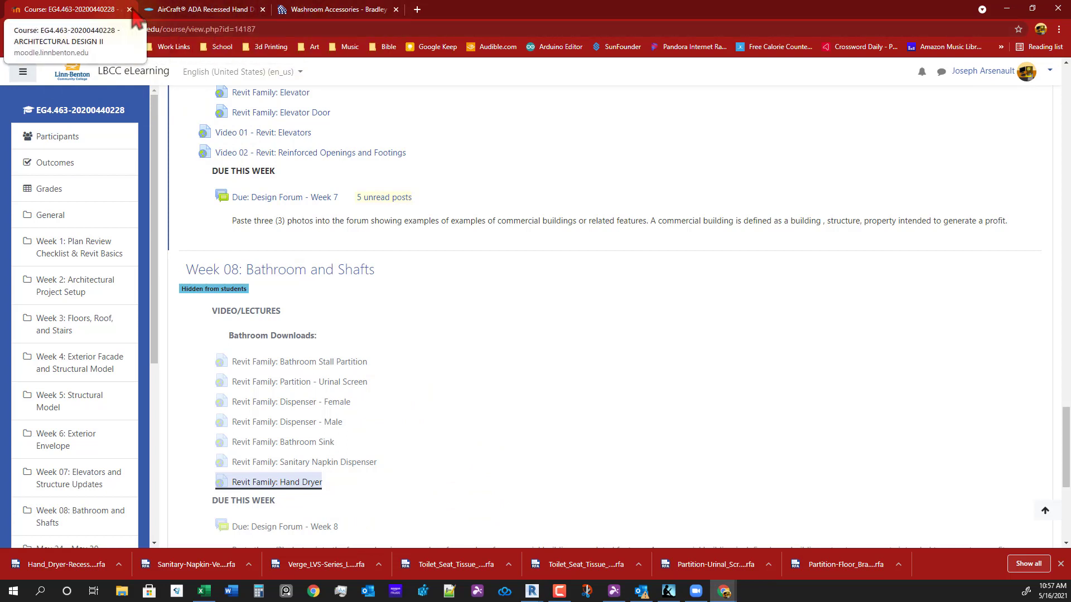
- Close the Bobrick and Bradley product tabs and move Chrome aside to reveal Revit
{"action": "left_click", "coordinate": [262, 9]}
{"action": "left_click", "coordinate": [263, 10]}
{"action": "left_click_drag", "start_coordinate": [345, 3], "coordinate": [1070, 335]}
- Bring Revit forward and pan the plan to the stair and elevator core
{"action": "left_click", "coordinate": [774, 417]}
{"action": "scroll", "coordinate": [775, 422], "scroll_direction": "up", "scroll_amount": 2}
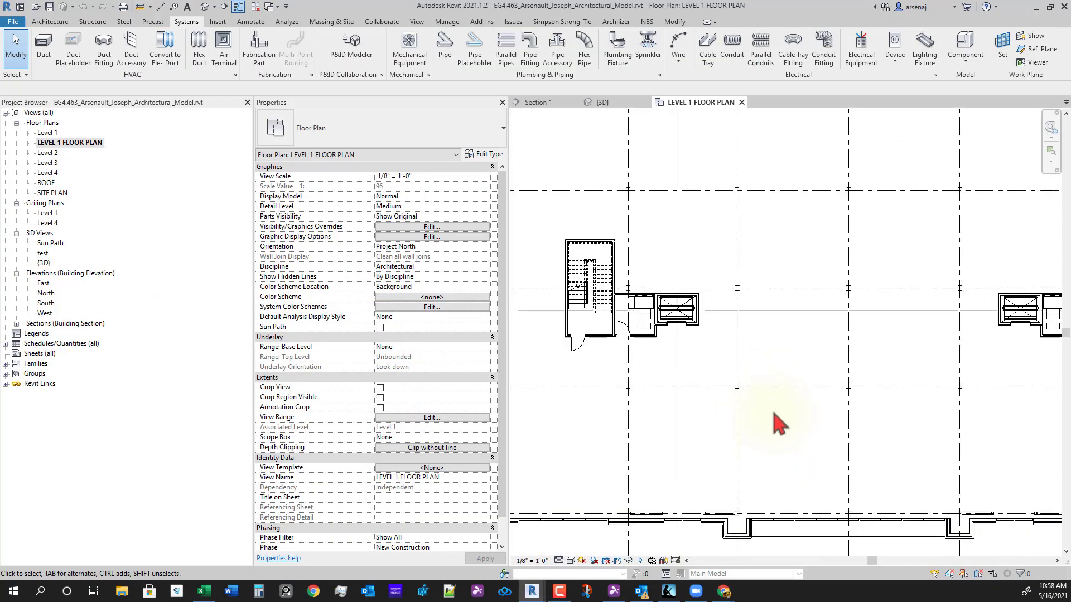
{"action": "middle_click_drag", "start_coordinate": [777, 425], "coordinate": [774, 471]}
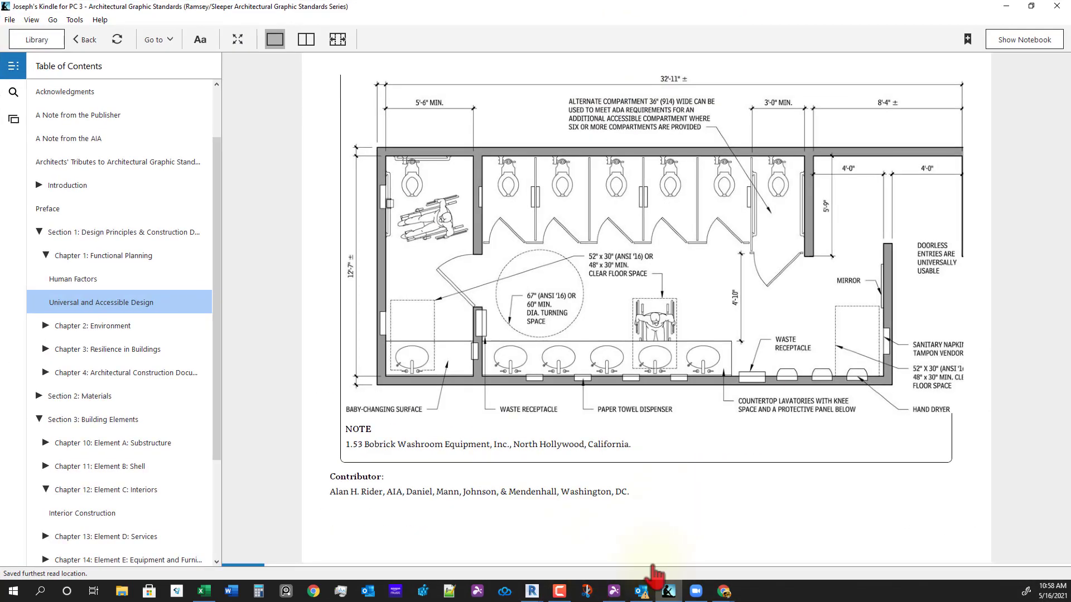
- Review the page 30 public washroom plan in Kindle, then move Kindle aside
{"action": "left_click", "coordinate": [627, 505]}
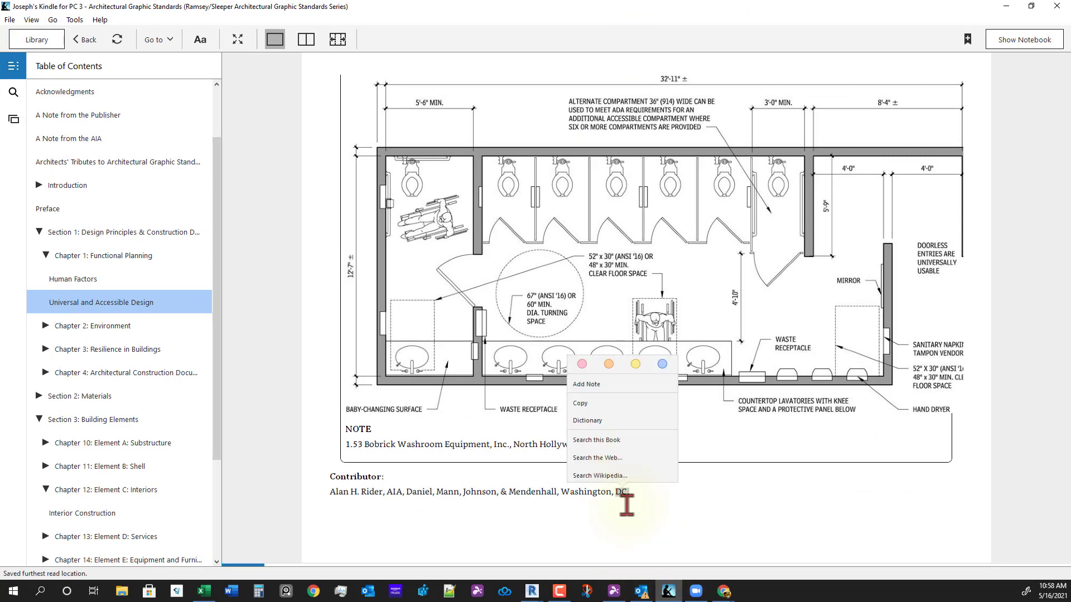
{"action": "left_click", "coordinate": [233, 364]}
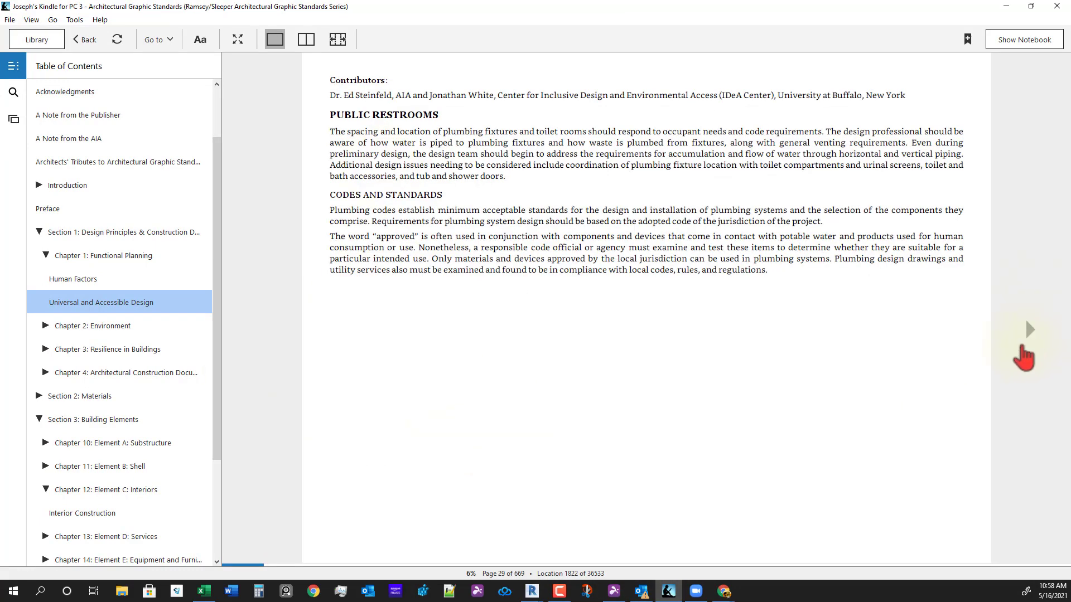
{"action": "left_click", "coordinate": [1040, 307]}
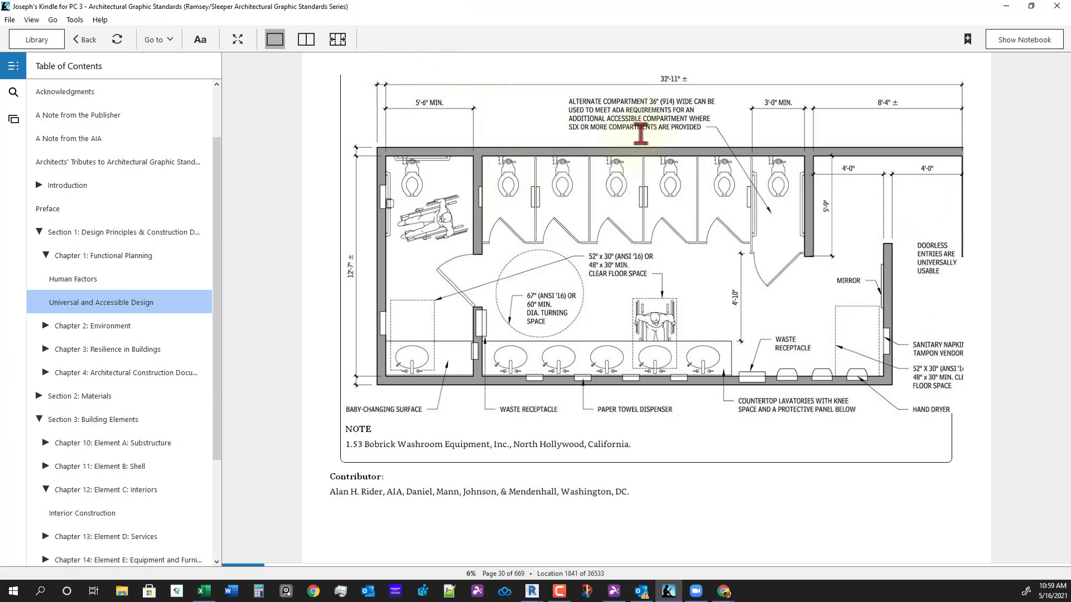
{"action": "left_click_drag", "start_coordinate": [692, 79], "coordinate": [669, 76]}
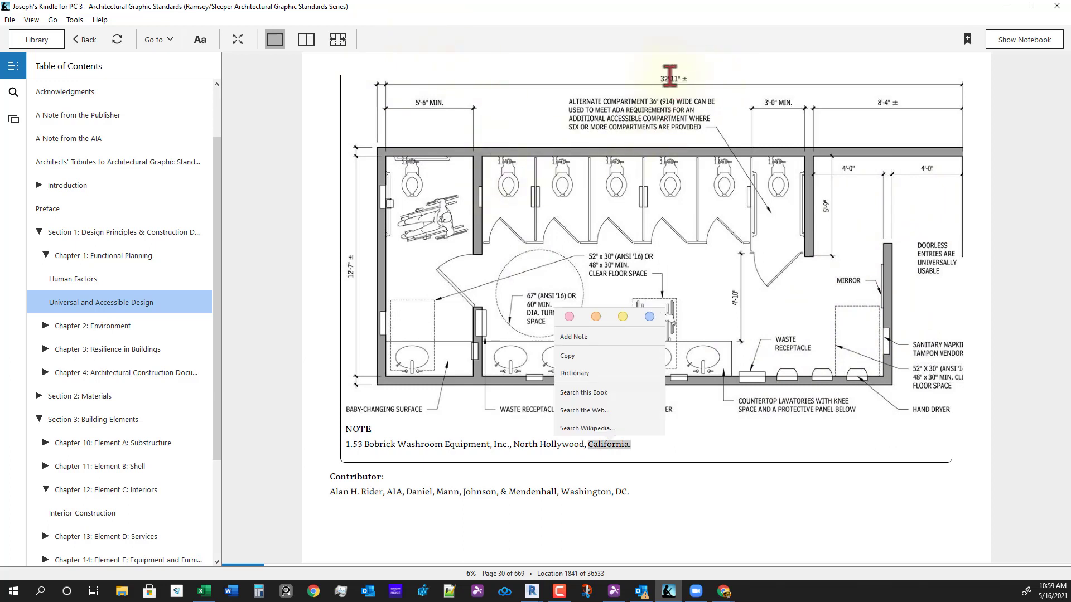
{"action": "left_click", "coordinate": [685, 132]}
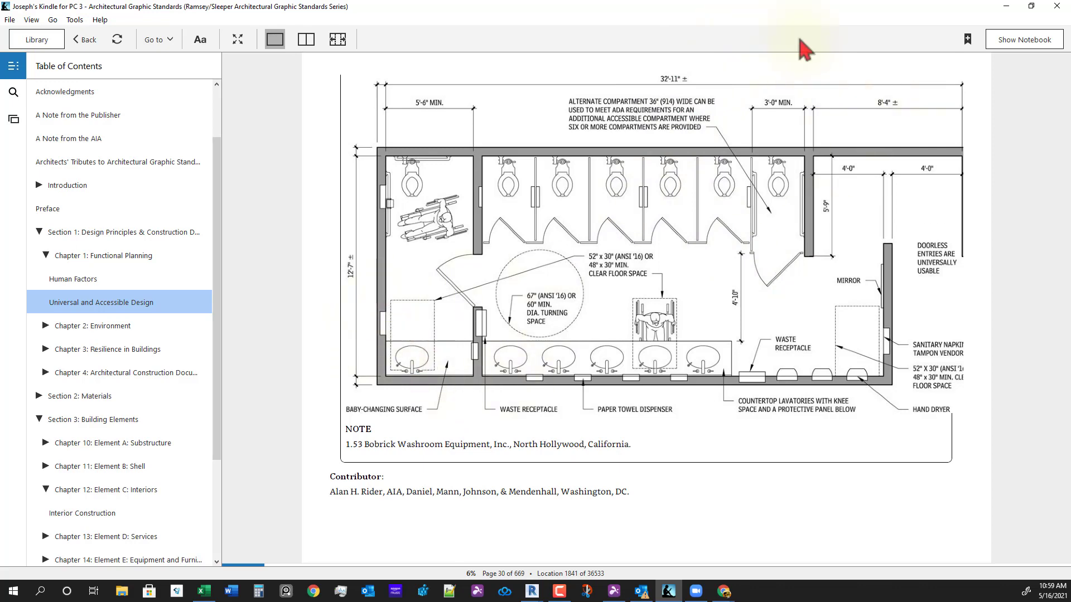
{"action": "left_click_drag", "start_coordinate": [748, 10], "coordinate": [1070, 223]}
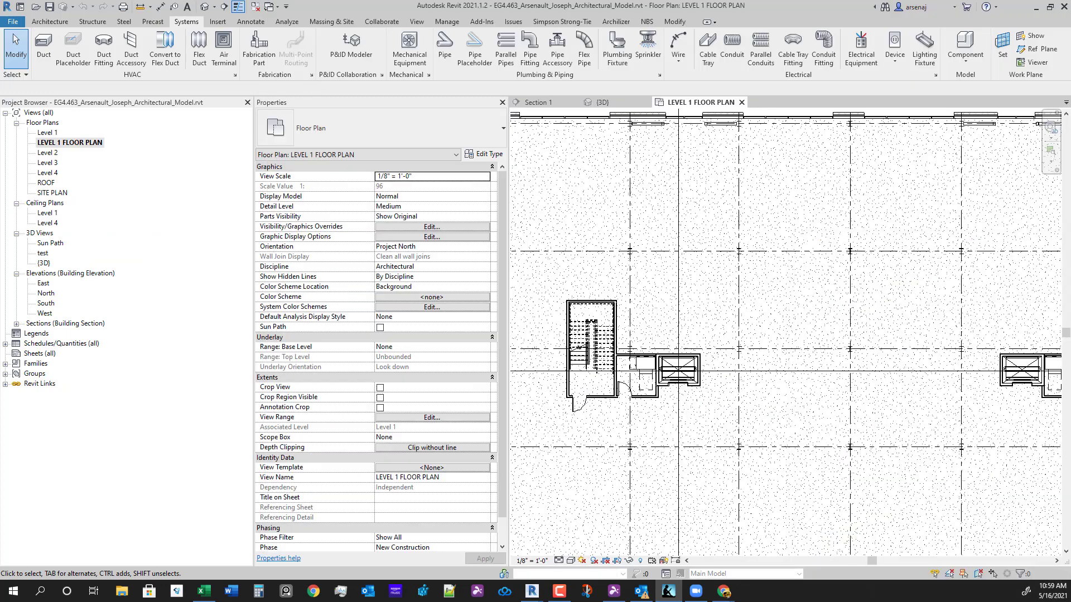
- Zoom to the stair core, start a Wall with Interior - 4 7/8" Partition (1-hr), and open Edit Type
{"action": "left_click", "coordinate": [884, 350]}
{"action": "scroll", "coordinate": [756, 393], "scroll_direction": "up", "scroll_amount": 5}
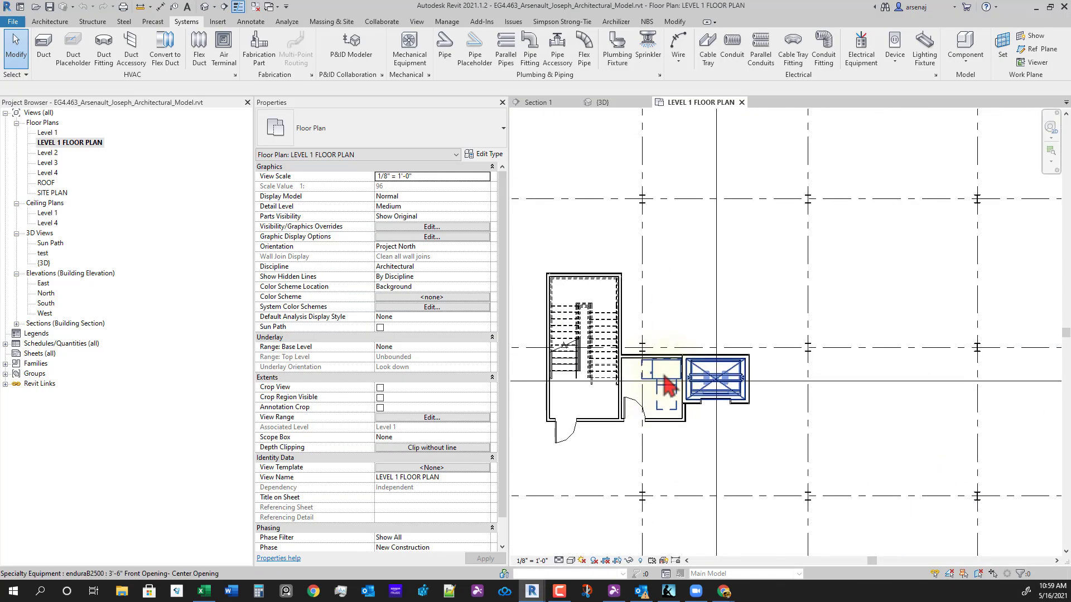
{"action": "scroll", "coordinate": [710, 289], "scroll_direction": "up", "scroll_amount": 3}
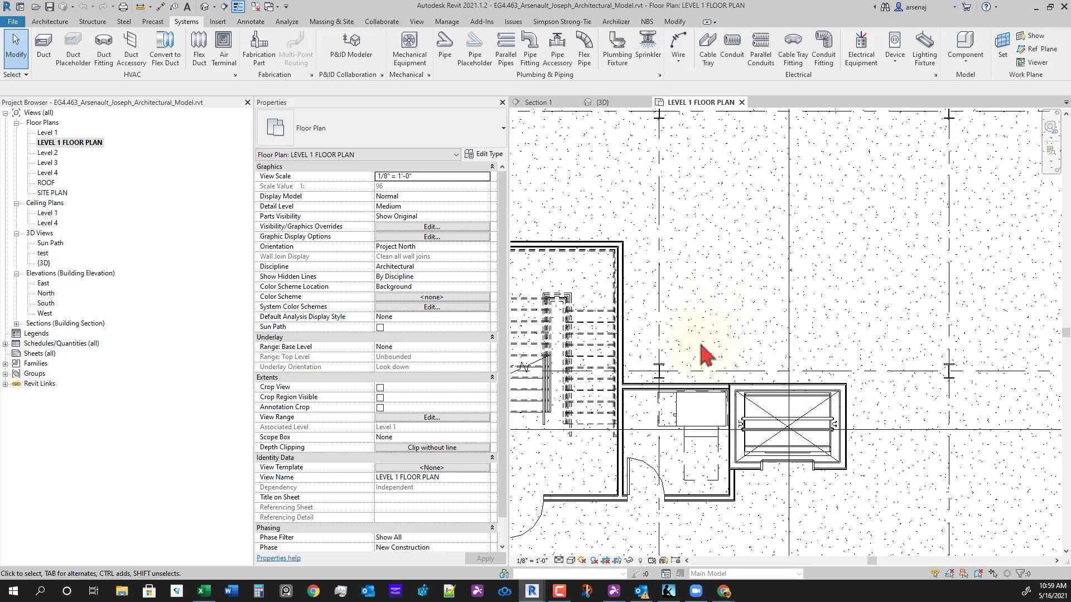
{"action": "scroll", "coordinate": [697, 276], "scroll_direction": "down", "scroll_amount": 1}
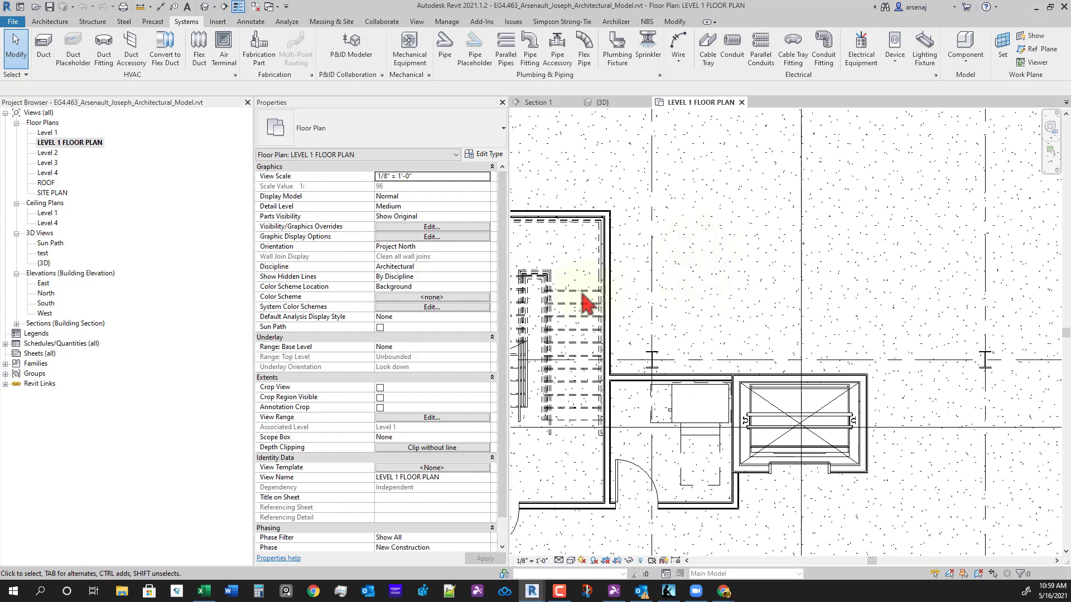
{"action": "left_click", "coordinate": [49, 22]}
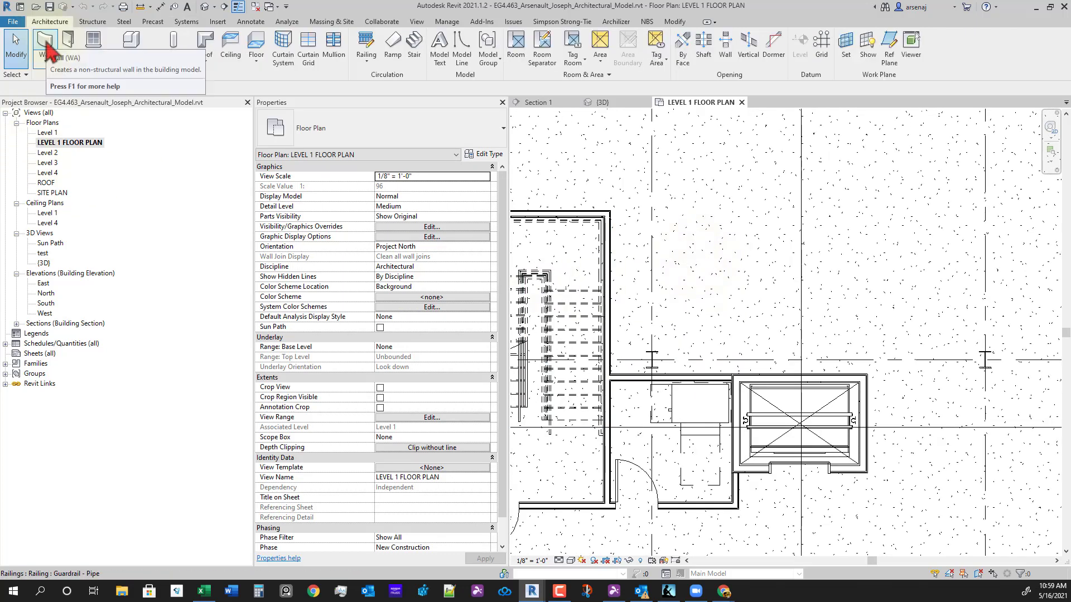
{"action": "left_click", "coordinate": [49, 45]}
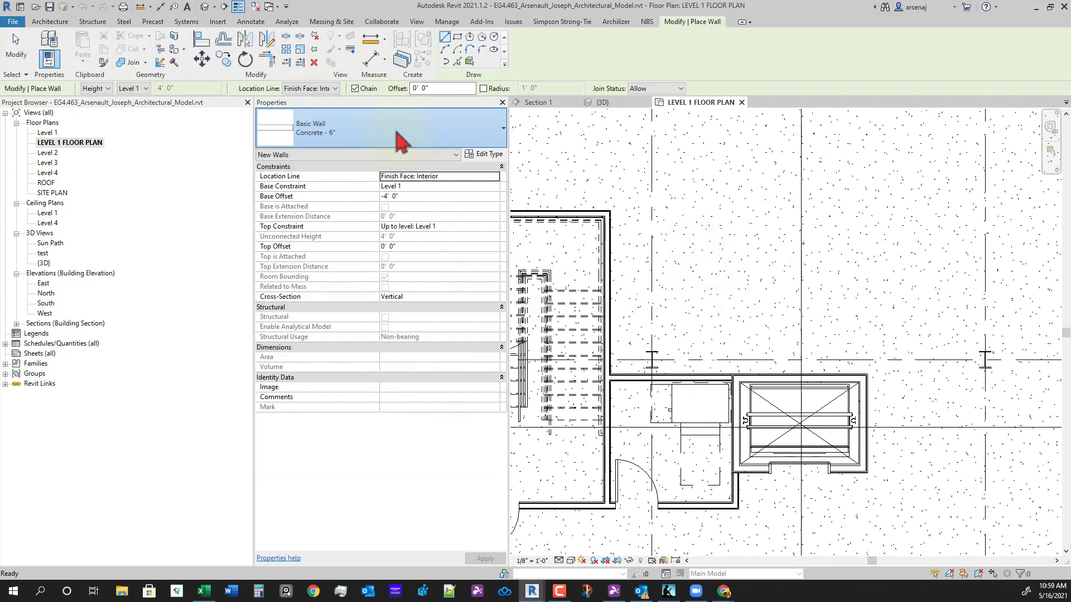
{"action": "left_click", "coordinate": [400, 137]}
{"action": "scroll", "coordinate": [437, 274], "scroll_direction": "down", "scroll_amount": 7}
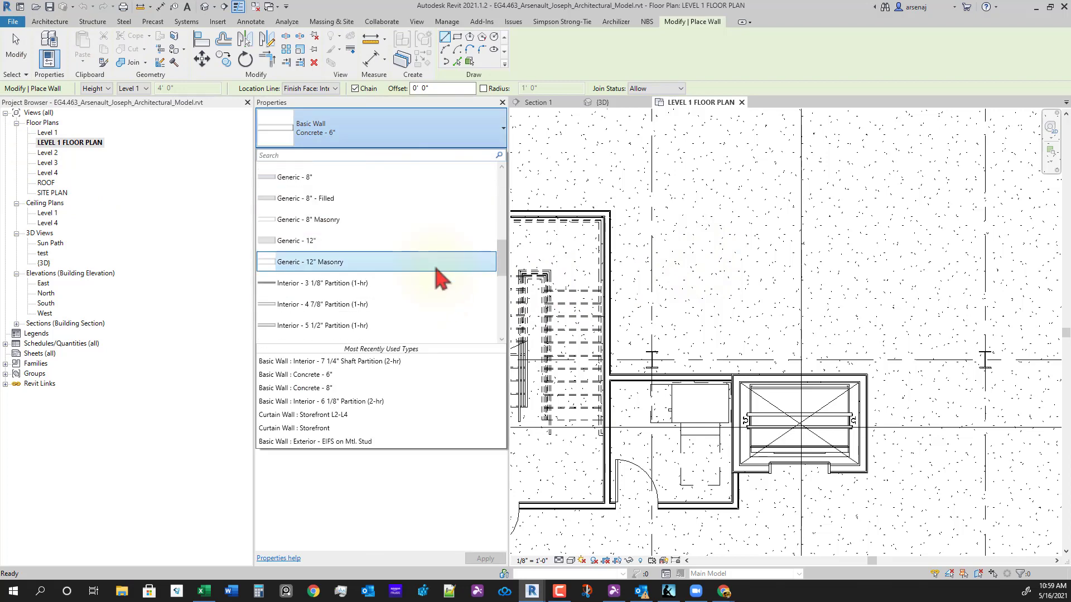
{"action": "scroll", "coordinate": [436, 270], "scroll_direction": "down", "scroll_amount": 1}
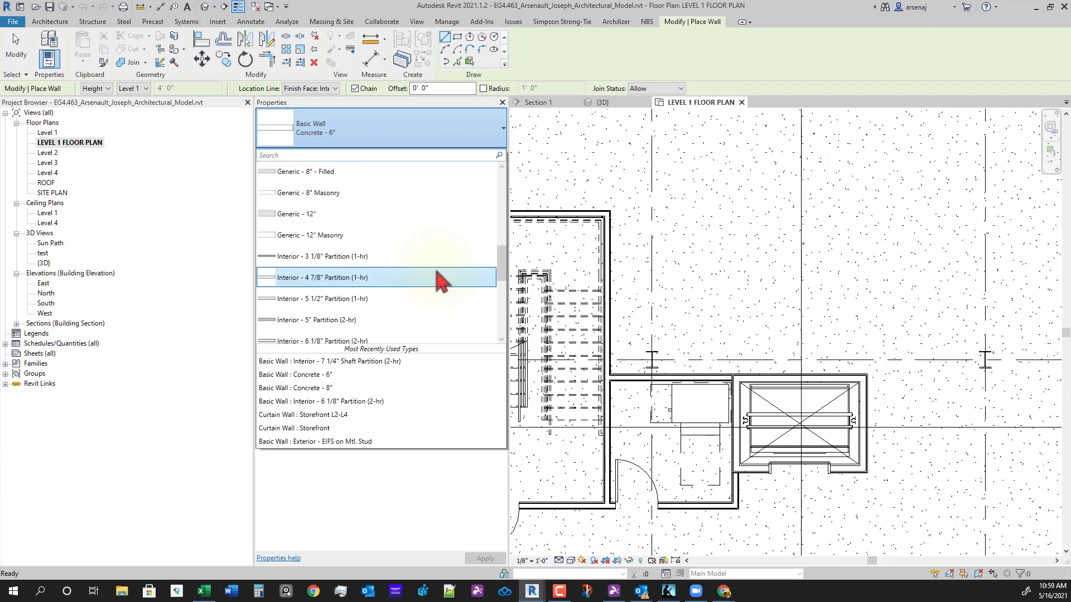
{"action": "scroll", "coordinate": [442, 279], "scroll_direction": "down", "scroll_amount": 1}
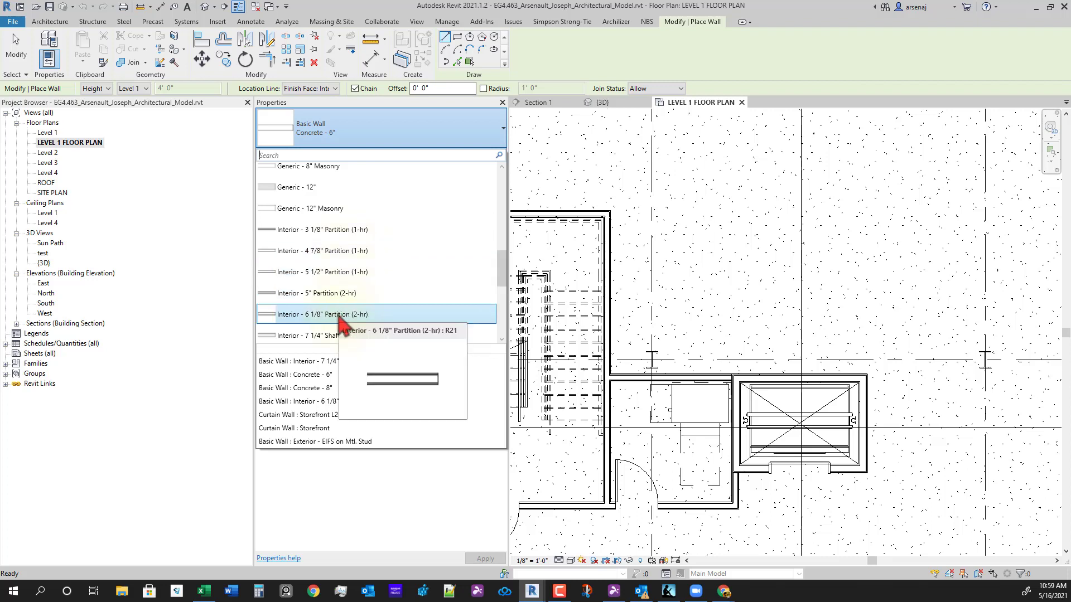
{"action": "left_click", "coordinate": [342, 254]}
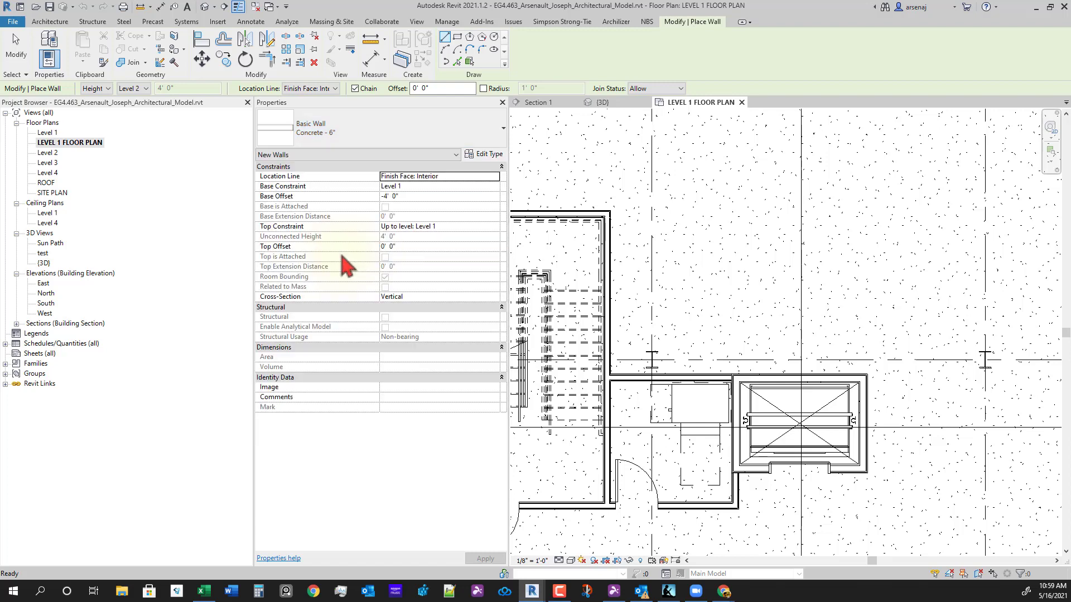
{"action": "left_click", "coordinate": [488, 155]}
- Duplicate the wall type as Interior - 4 1/4" Partition Chase
{"action": "left_click", "coordinate": [892, 62]}
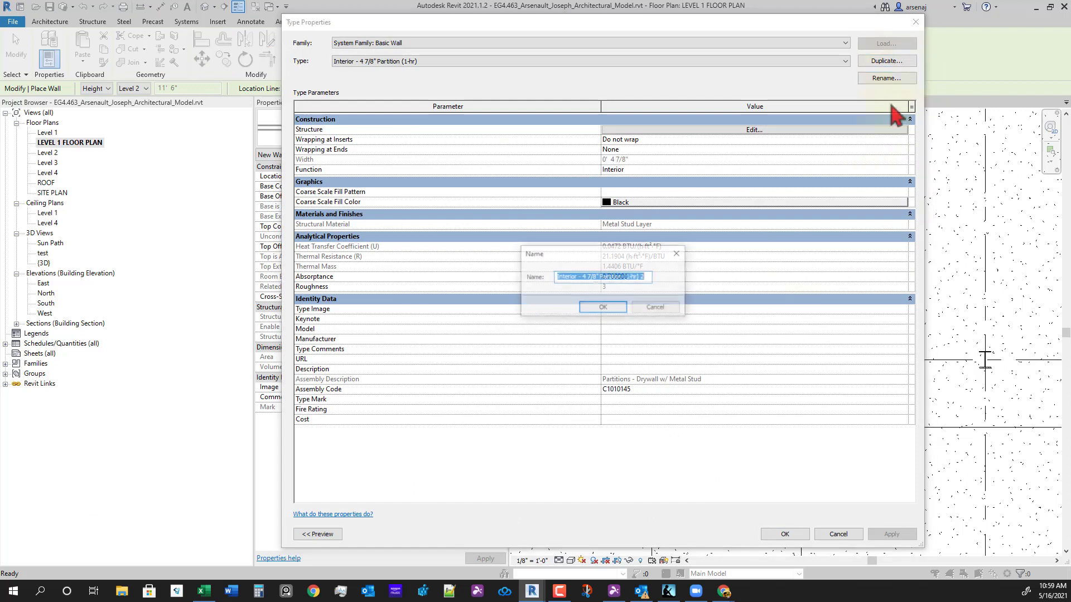
{"action": "left_click", "coordinate": [647, 277]}
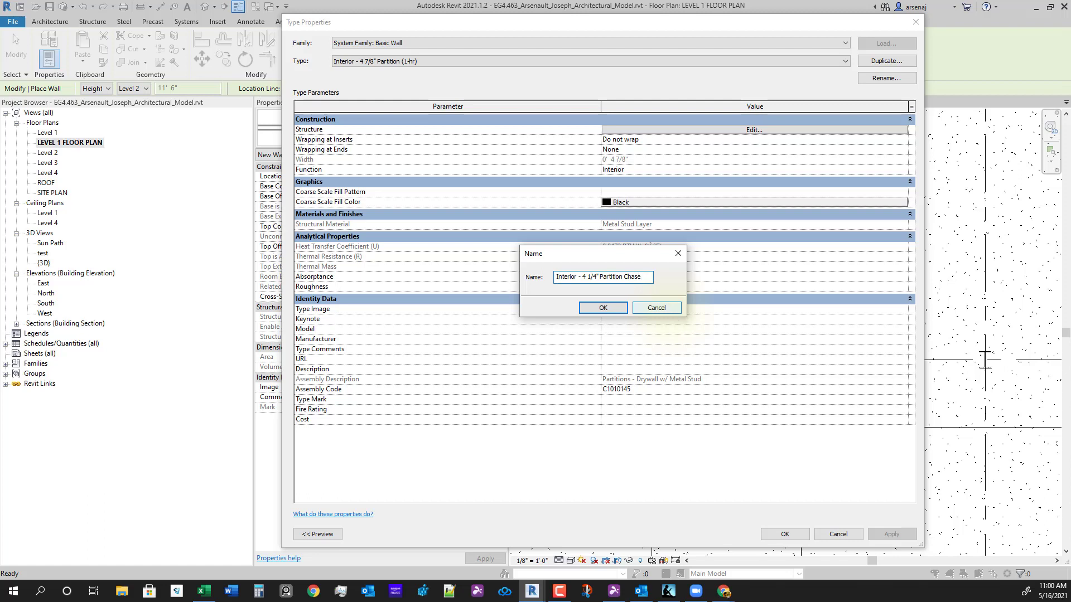
{"action": "key", "text": "Return"}
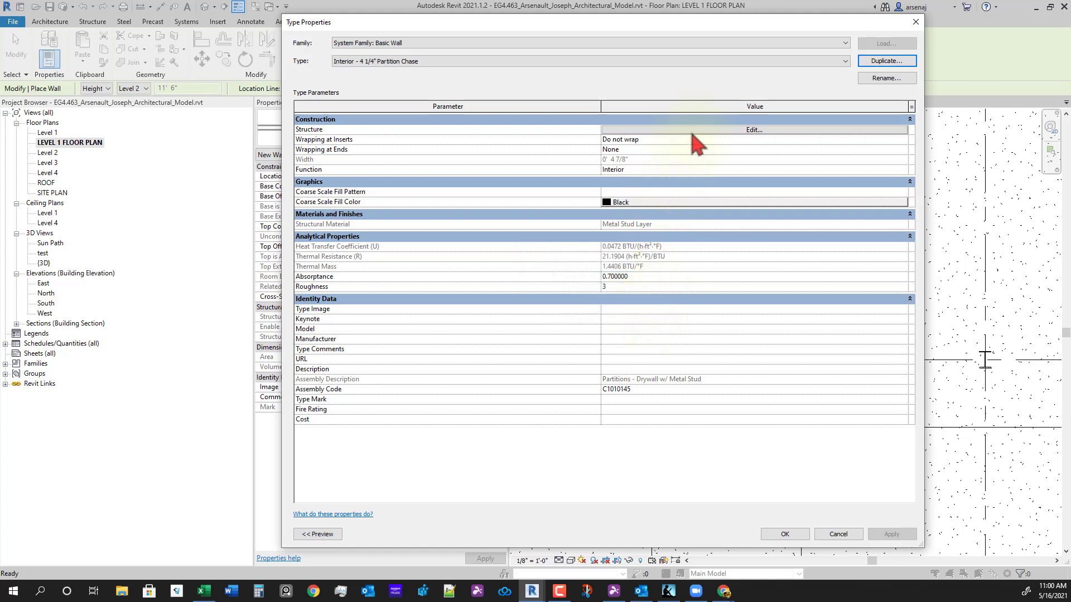
- Remove the interior gypsum board layer from its structure and confirm both dialogs
{"action": "left_click", "coordinate": [693, 130]}
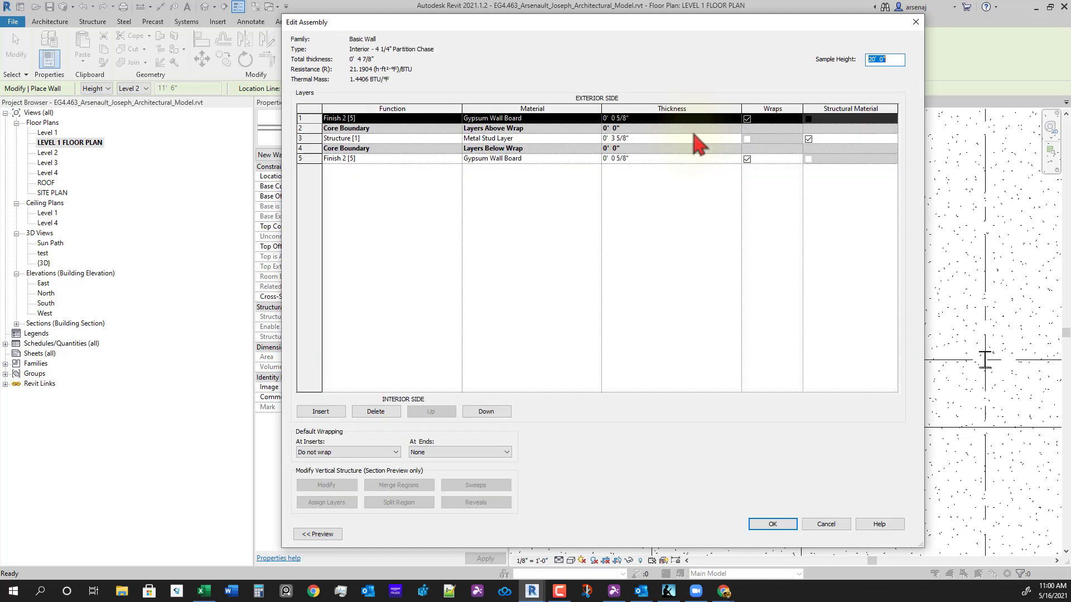
{"action": "left_click", "coordinate": [315, 159]}
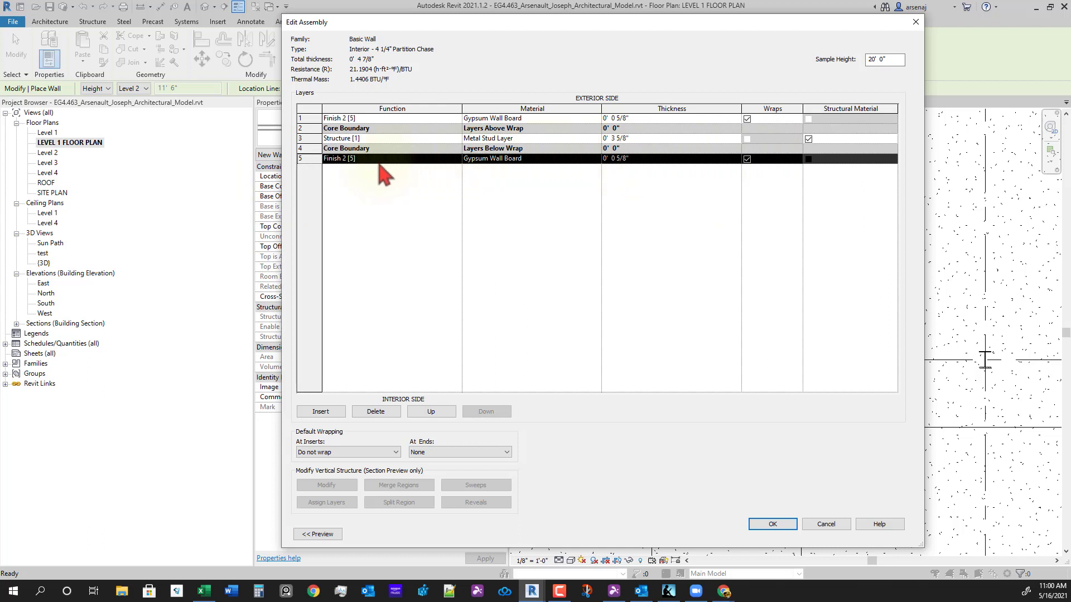
{"action": "left_click", "coordinate": [372, 412]}
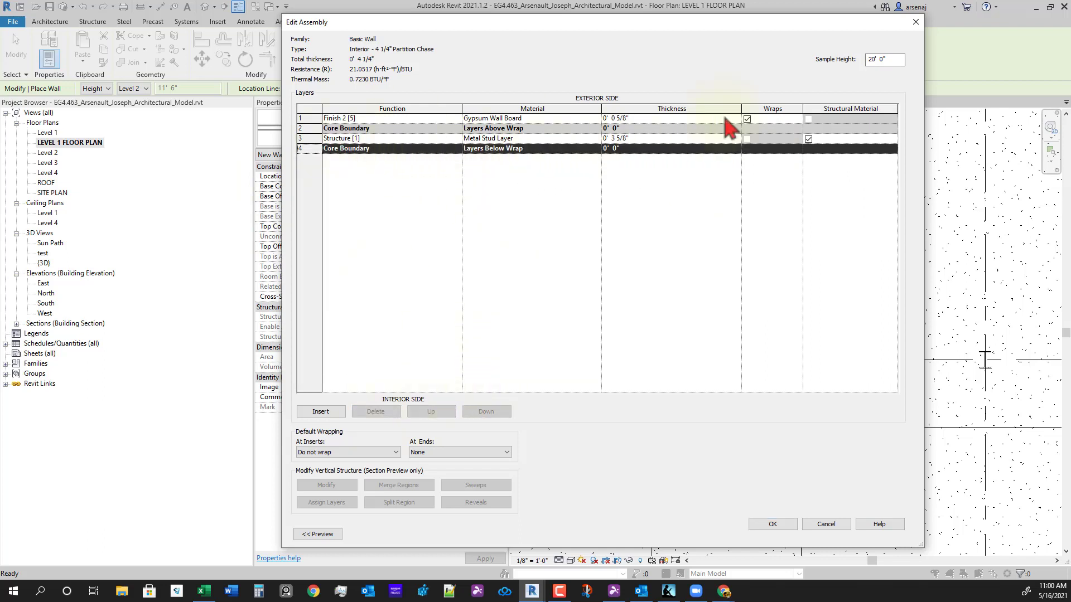
{"action": "left_click", "coordinate": [772, 524]}
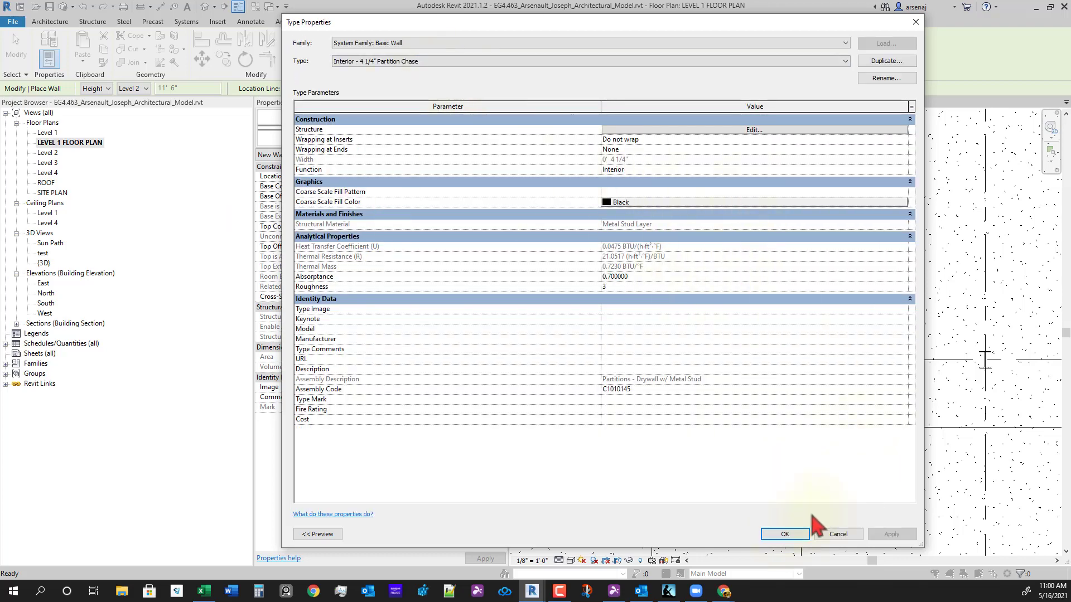
{"action": "left_click", "coordinate": [784, 534]}
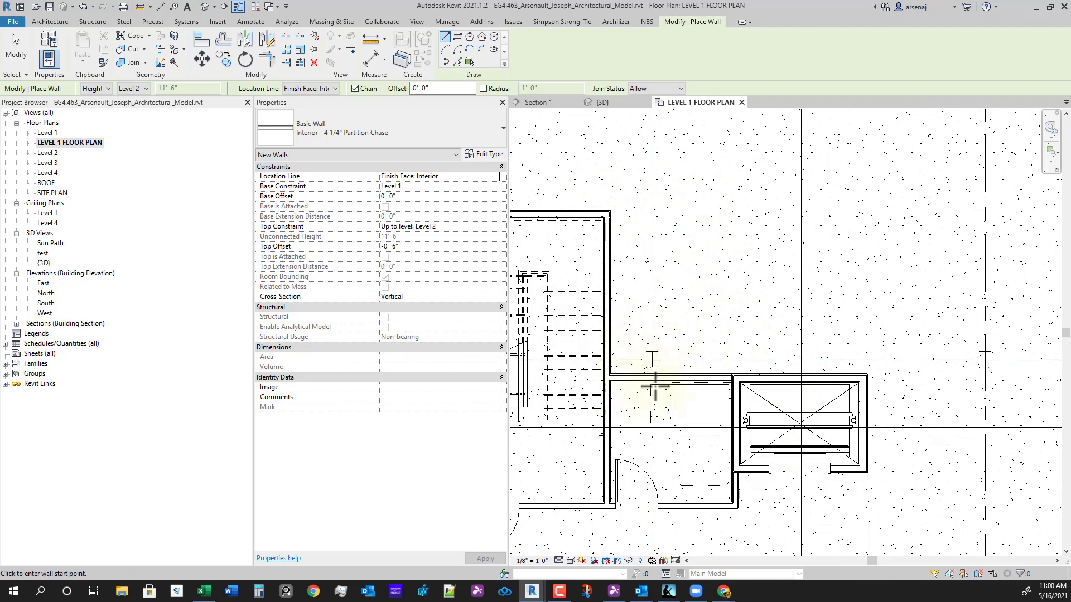
- End the shaft wall chain, then draw a 37'-0" Partition Chase wall north of the core
{"action": "left_click", "coordinate": [736, 360]}
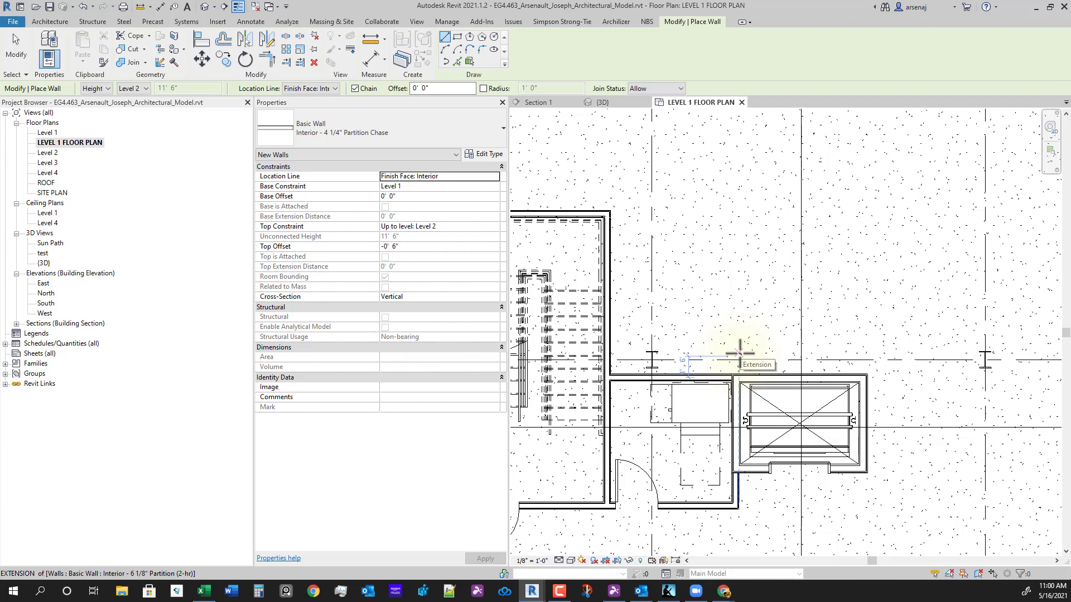
{"action": "key", "text": "Escape"}
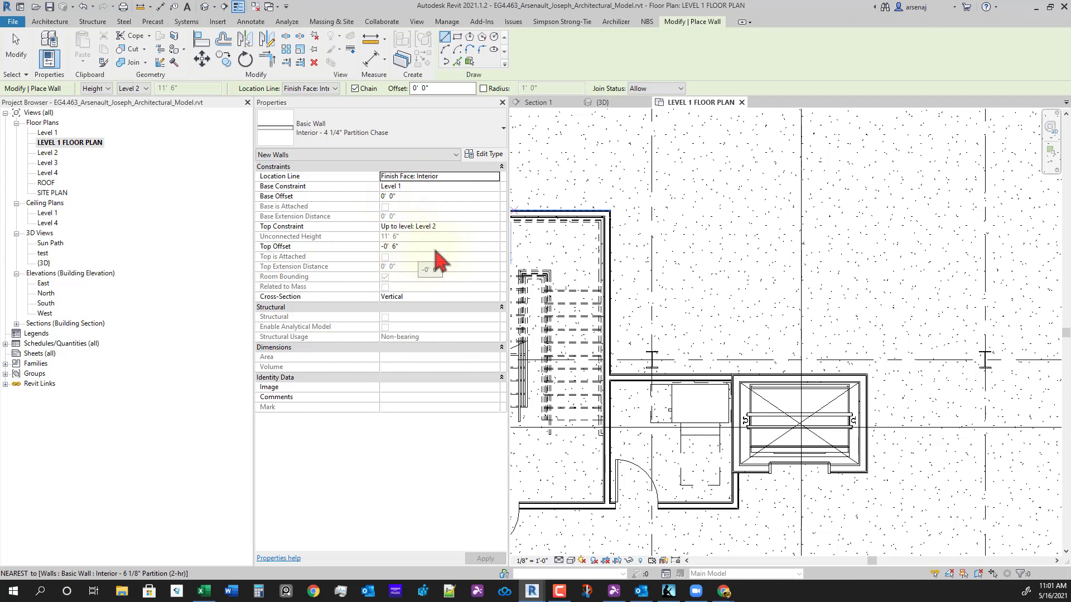
{"action": "left_click", "coordinate": [618, 343]}
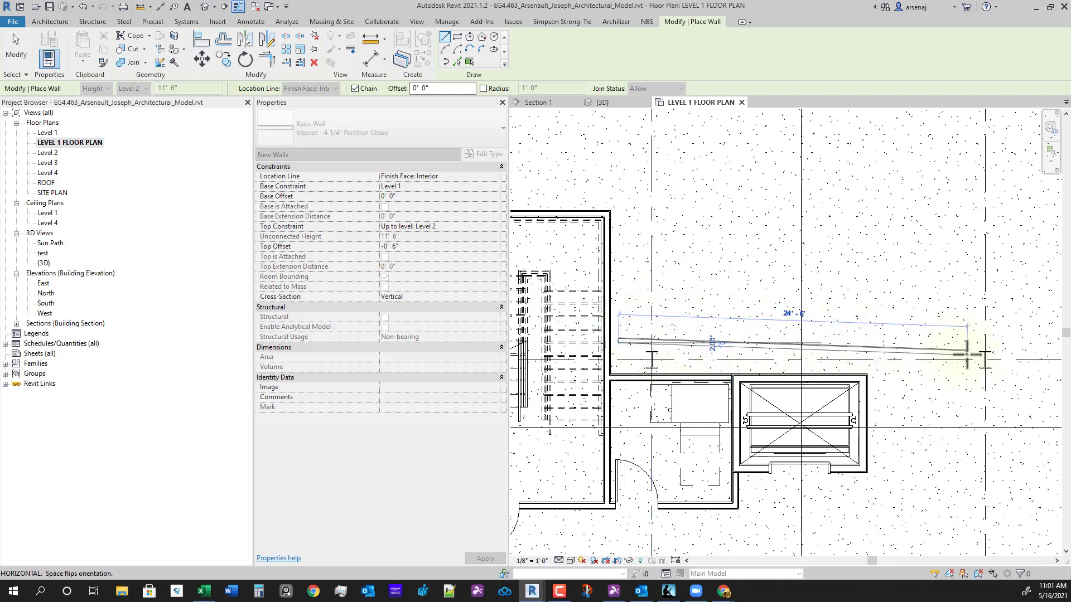
{"action": "middle_click_drag", "start_coordinate": [967, 354], "coordinate": [899, 338]}
{"action": "scroll", "coordinate": [951, 315], "scroll_direction": "down", "scroll_amount": 1}
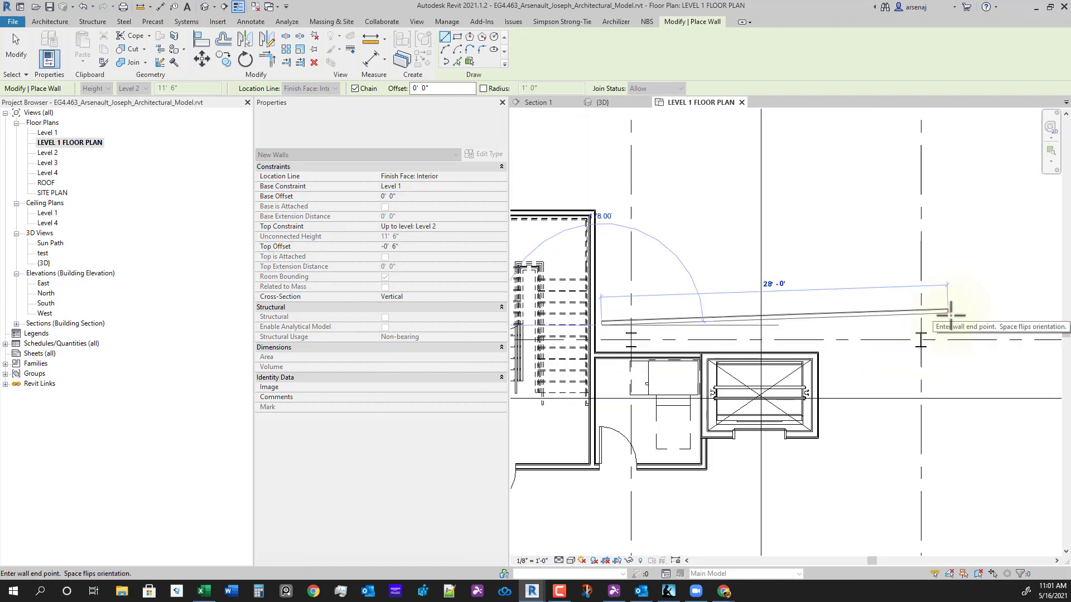
{"action": "middle_click_drag", "start_coordinate": [978, 335], "coordinate": [942, 327]}
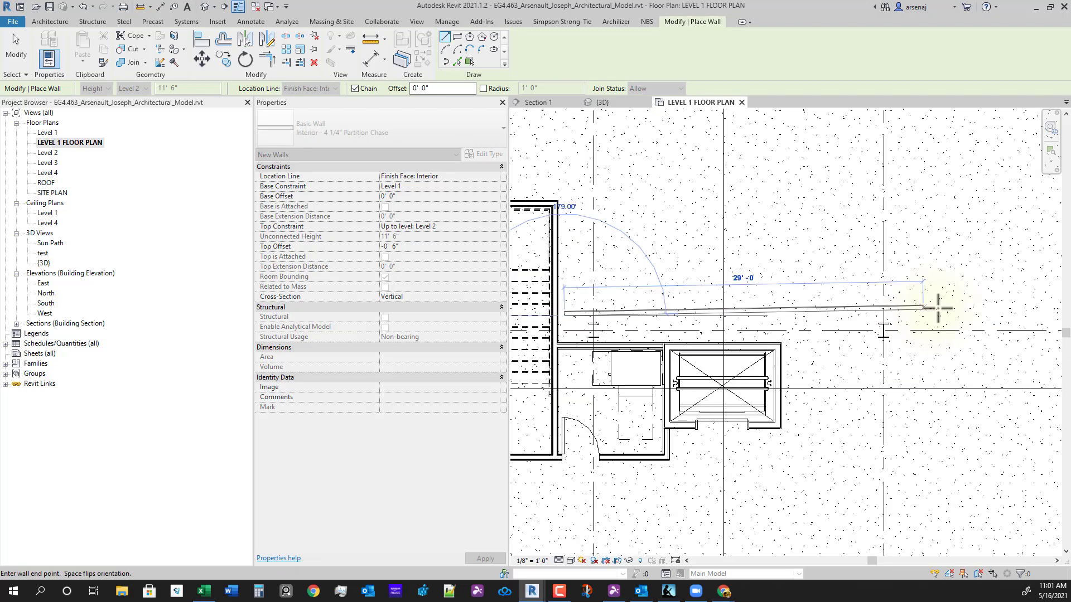
{"action": "left_click", "coordinate": [1023, 310]}
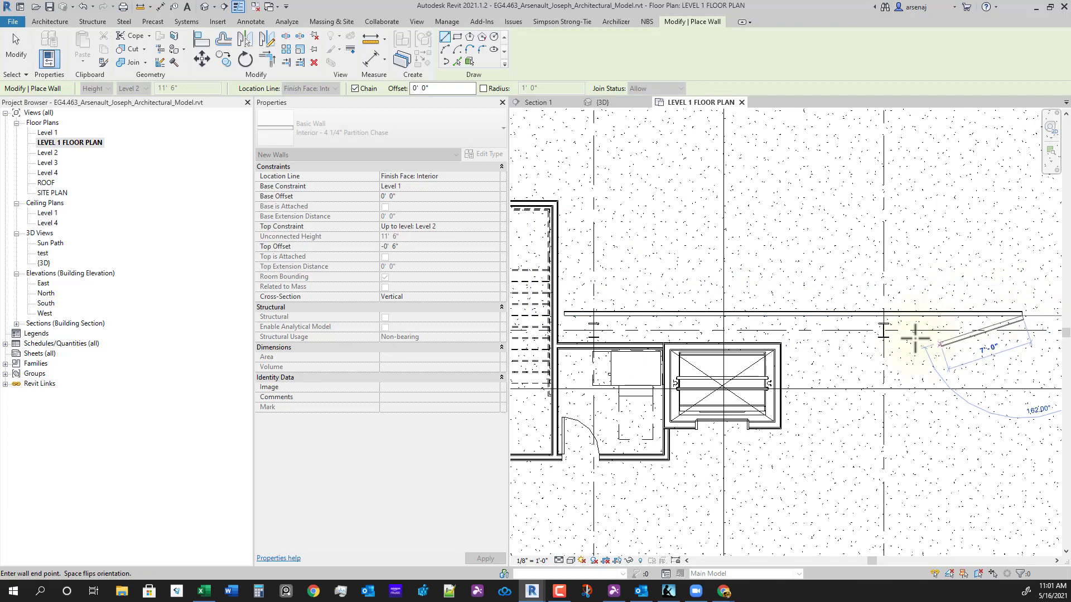
{"action": "key", "text": "Escape"}
{"action": "key", "text": "Escape"}
{"action": "left_click", "coordinate": [793, 328]}
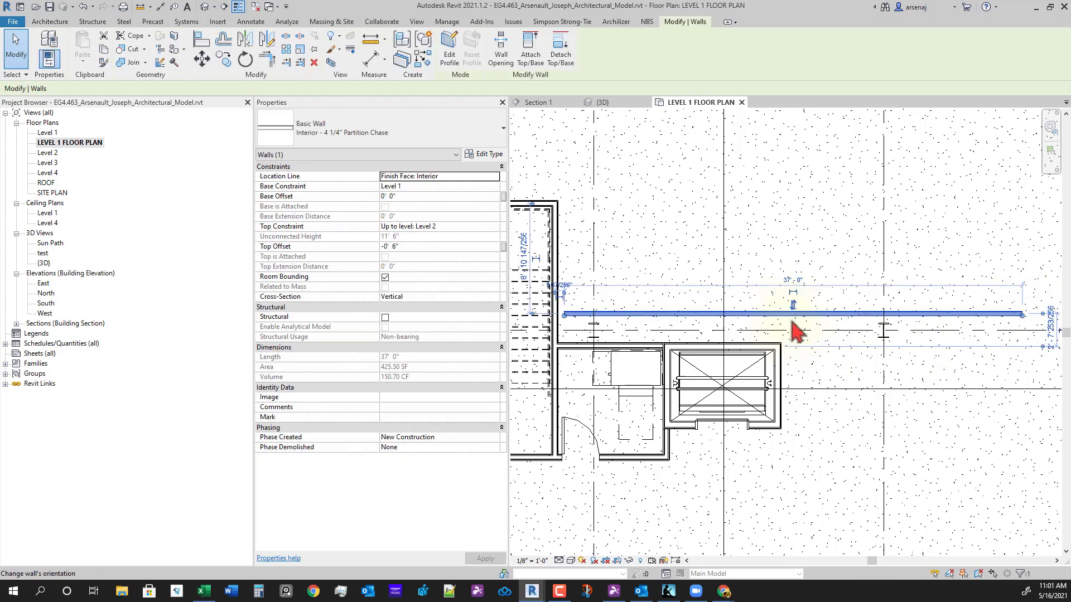
- Add an aligned dimension of 1'-6 9/16" from the grid line to the new chase wall
{"action": "key", "text": "Escape"}
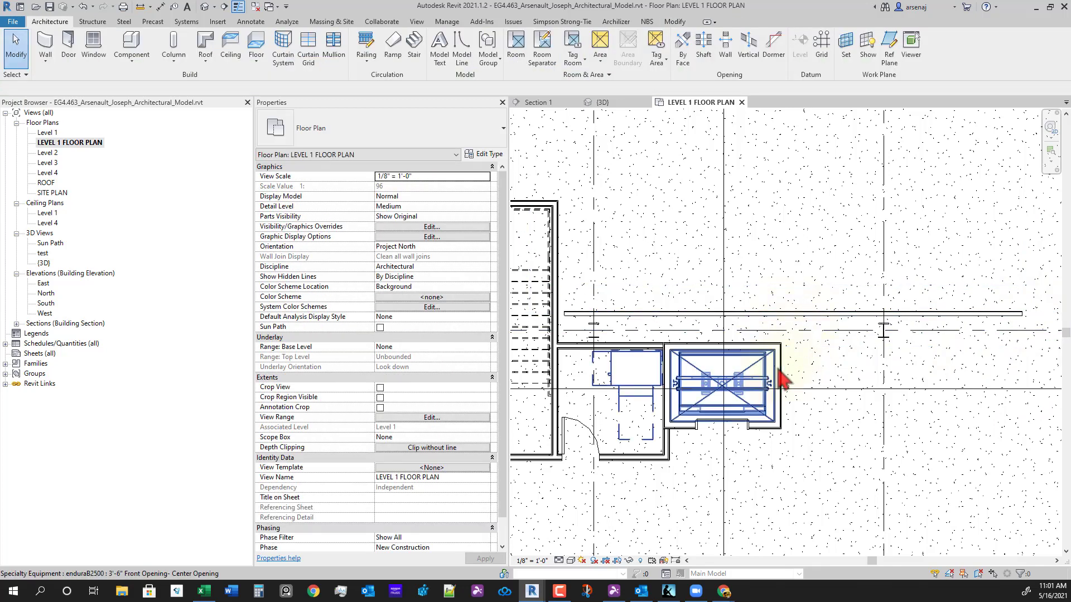
{"action": "key", "text": "d"}
{"action": "key", "text": "i"}
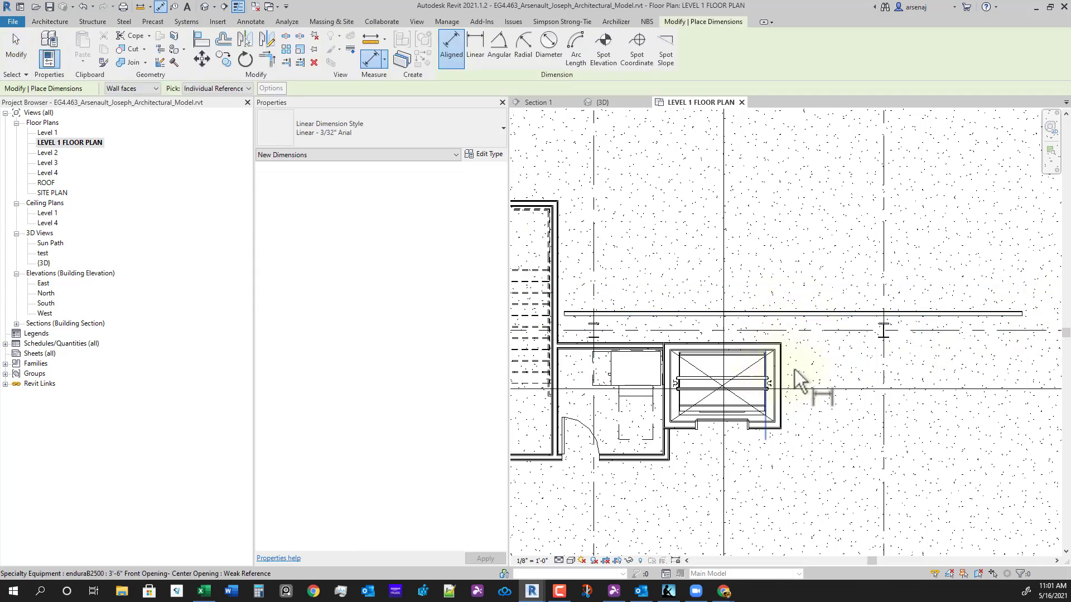
{"action": "key", "text": "Escape"}
{"action": "key", "text": "Escape"}
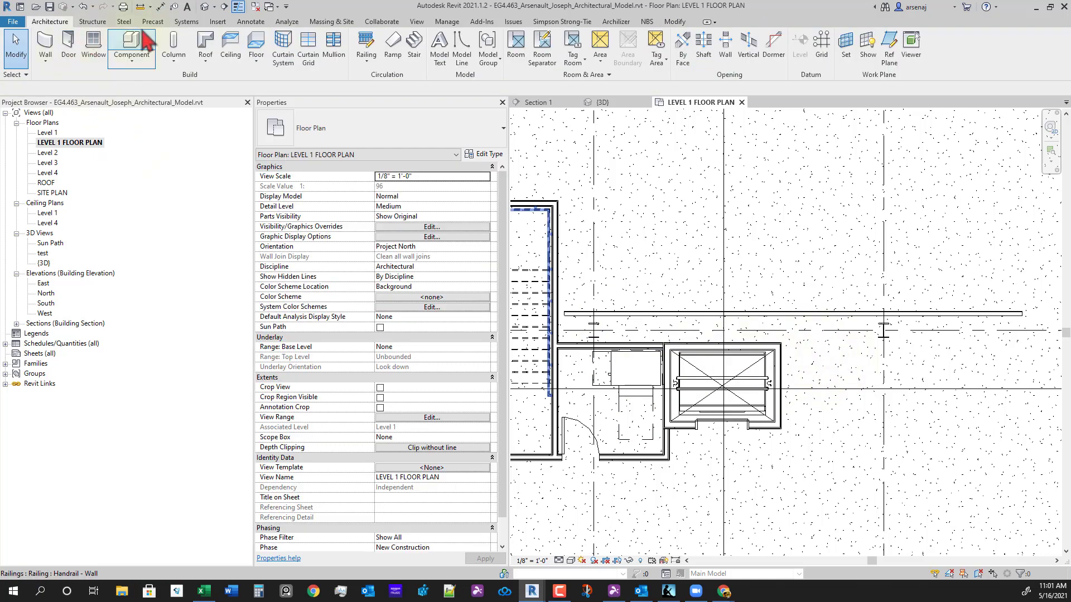
{"action": "left_click", "coordinate": [250, 22]}
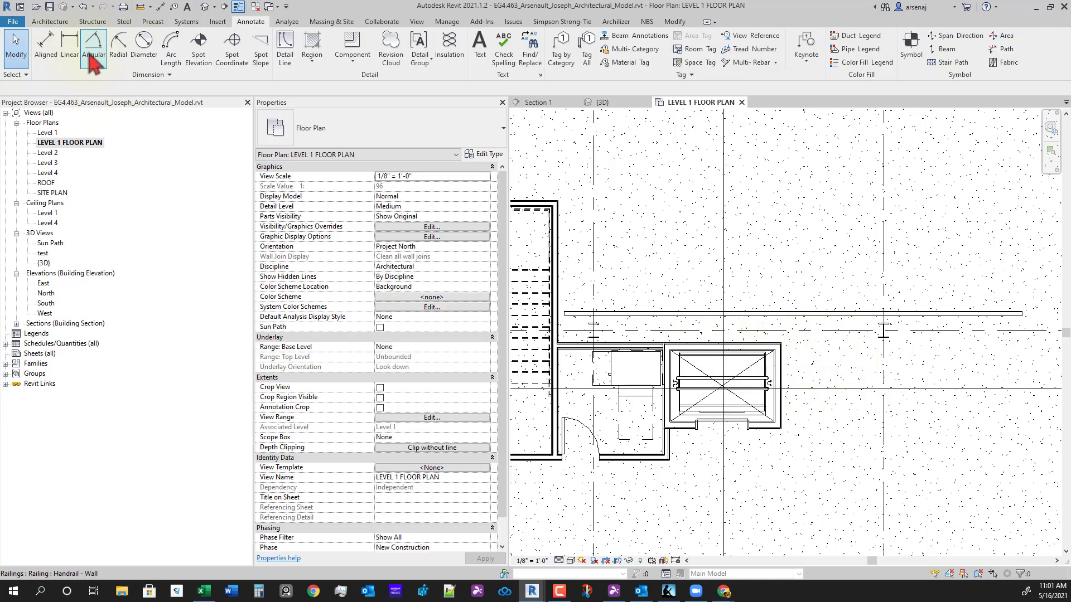
{"action": "left_click", "coordinate": [45, 44]}
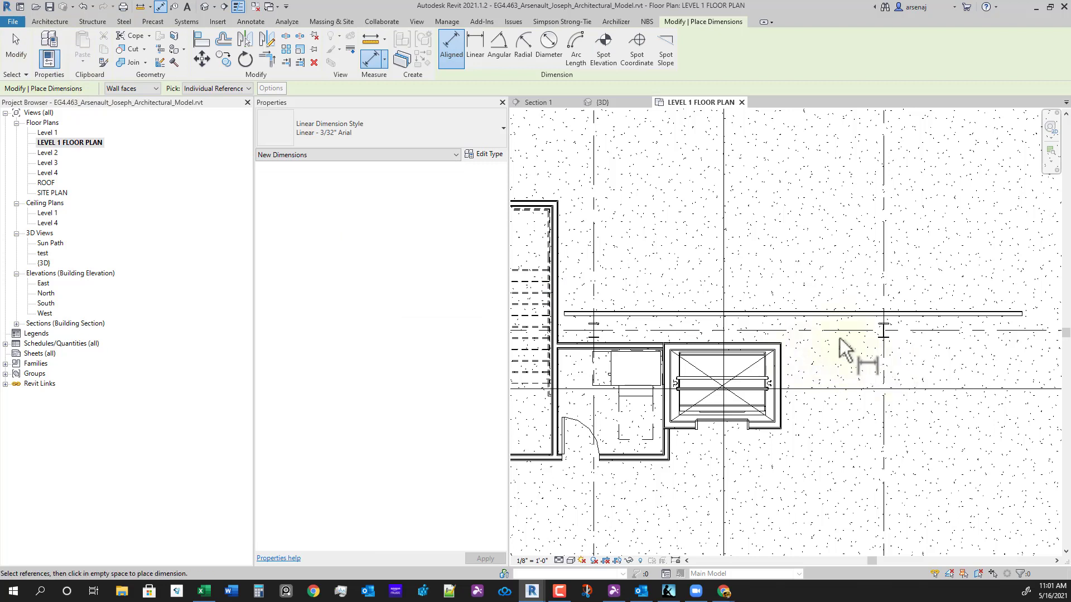
{"action": "scroll", "coordinate": [836, 326], "scroll_direction": "up", "scroll_amount": 3}
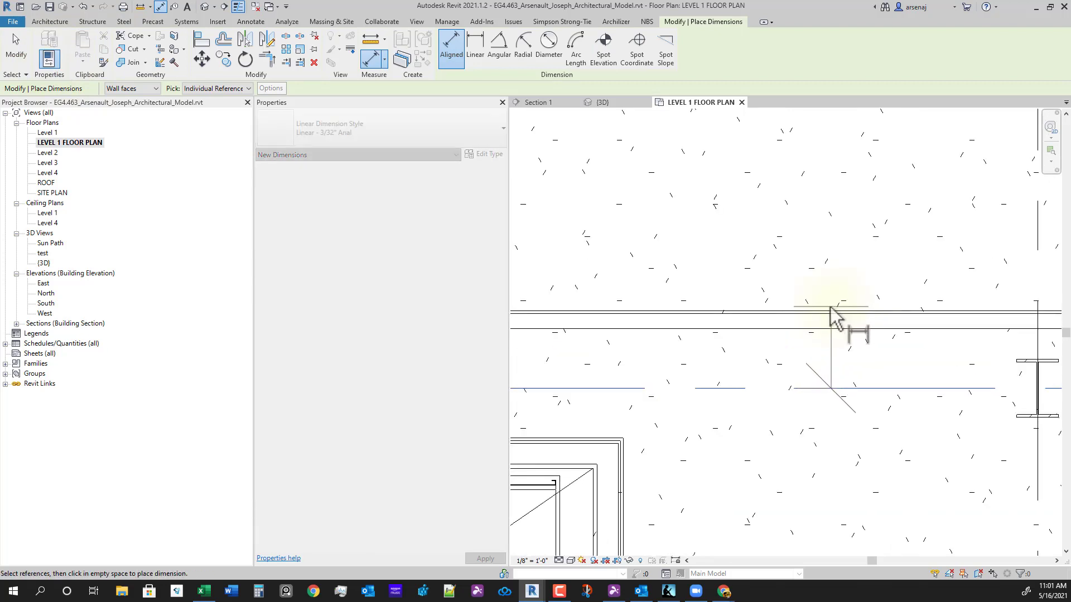
{"action": "left_click", "coordinate": [829, 310]}
{"action": "scroll", "coordinate": [817, 460], "scroll_direction": "down", "scroll_amount": 2}
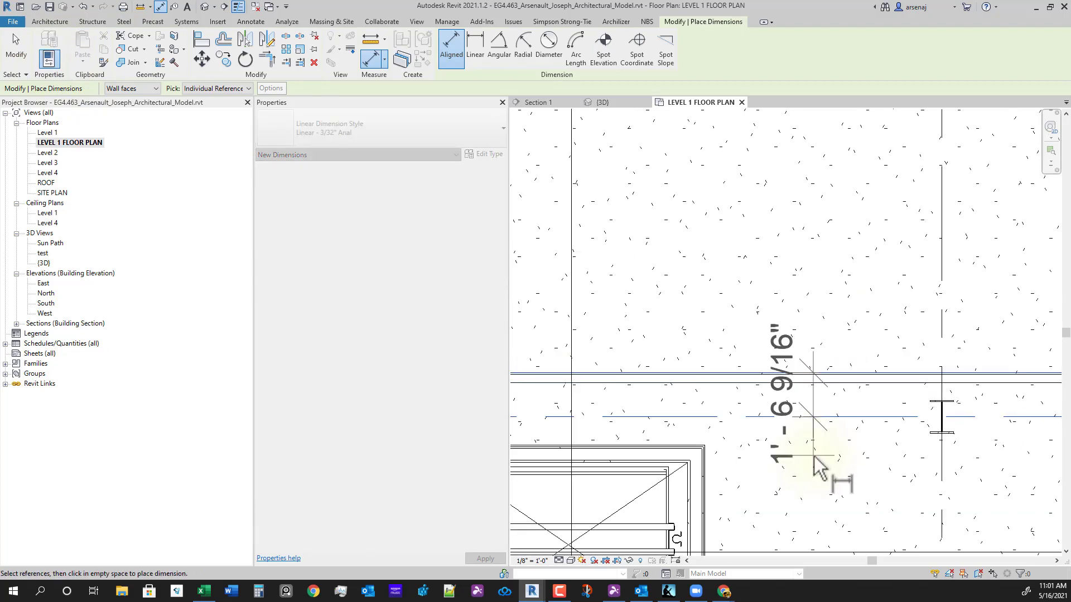
{"action": "left_click", "coordinate": [815, 458]}
{"action": "scroll", "coordinate": [814, 424], "scroll_direction": "down", "scroll_amount": 2}
{"action": "key", "text": "Escape"}
{"action": "key", "text": "Escape"}
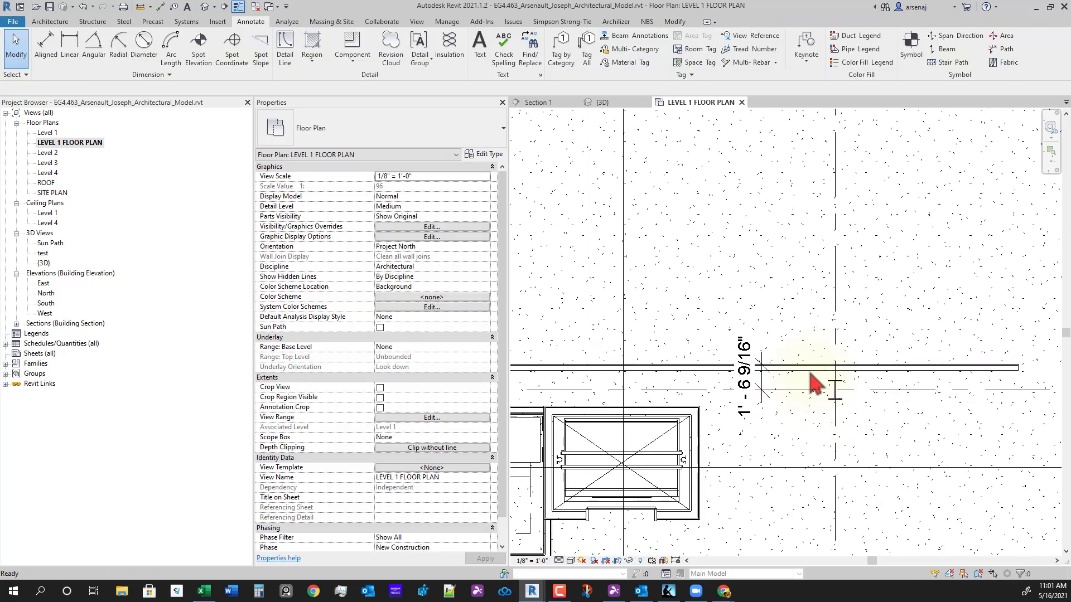
- Draw a second horizontal chase wall parallel to and below the first one
{"action": "key", "text": "w"}
{"action": "key", "text": "a"}
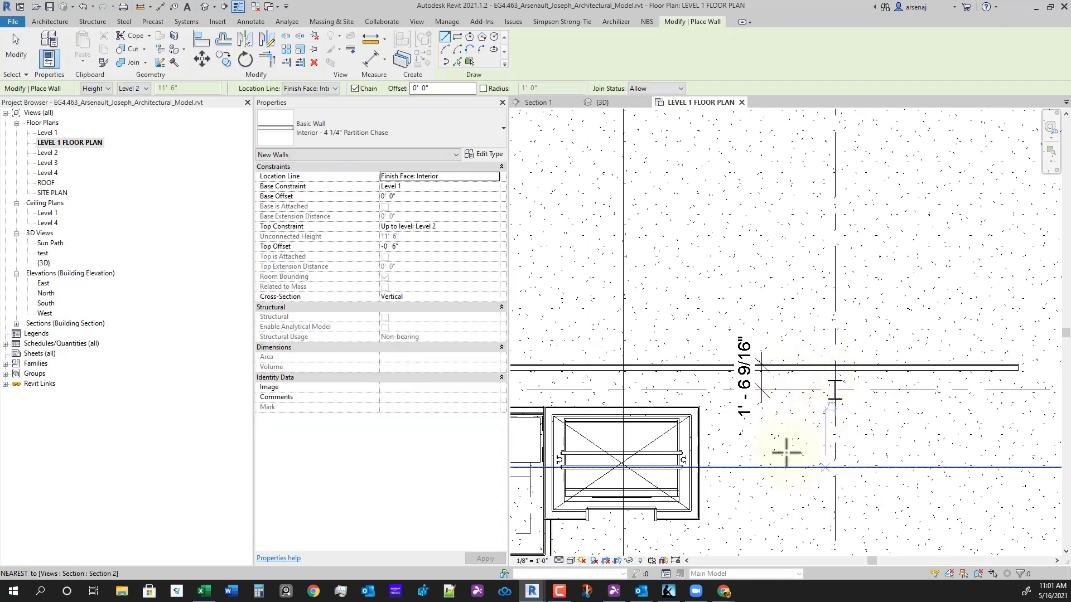
{"action": "left_click", "coordinate": [50, 21]}
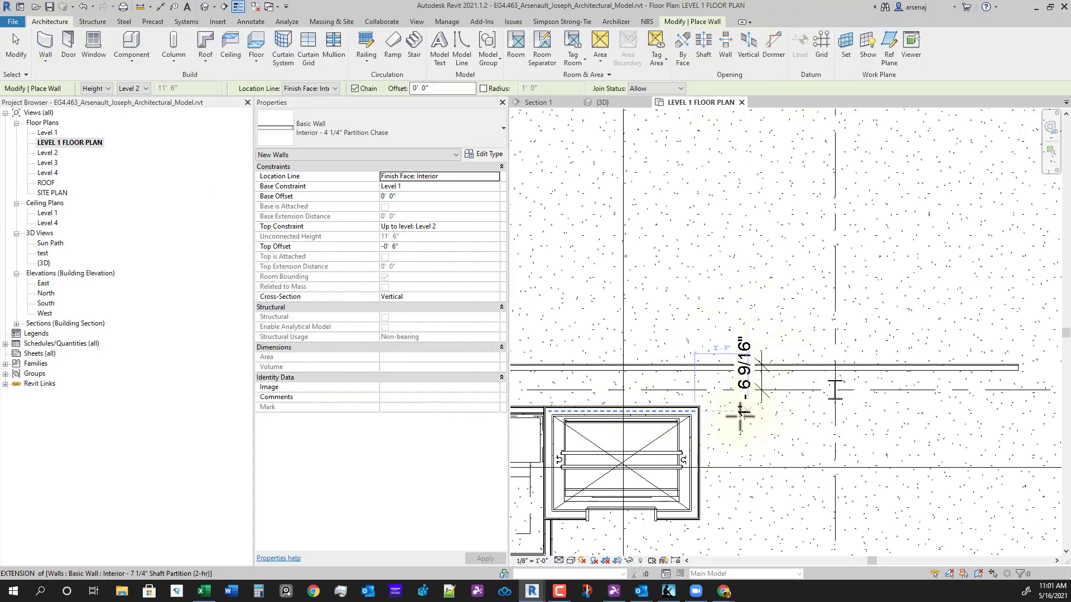
{"action": "left_click", "coordinate": [714, 428]}
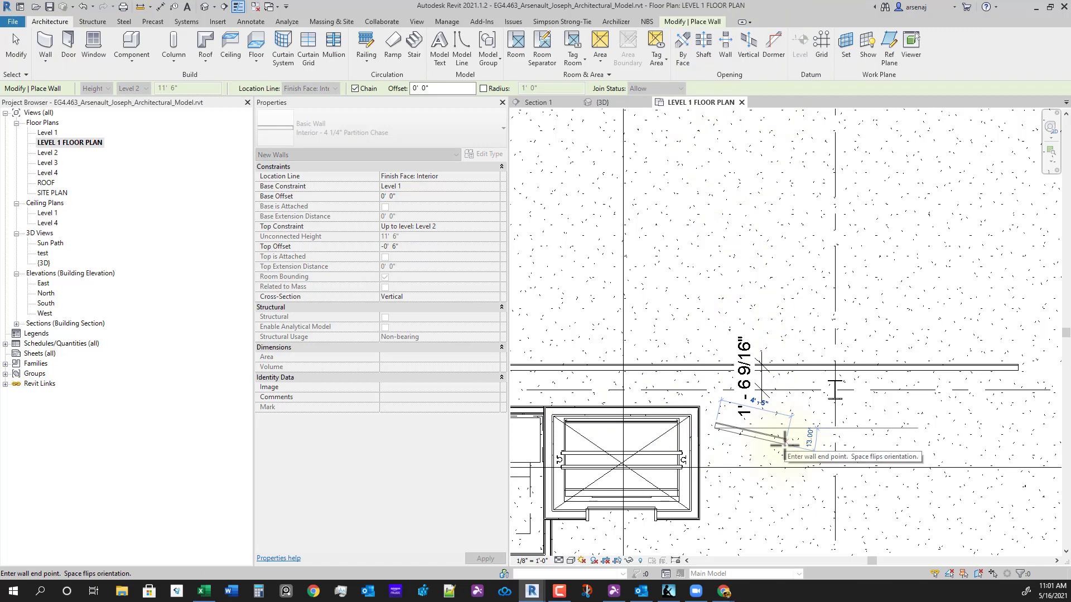
{"action": "left_click", "coordinate": [1018, 424]}
{"action": "key", "text": "Escape"}
{"action": "key", "text": "Escape"}
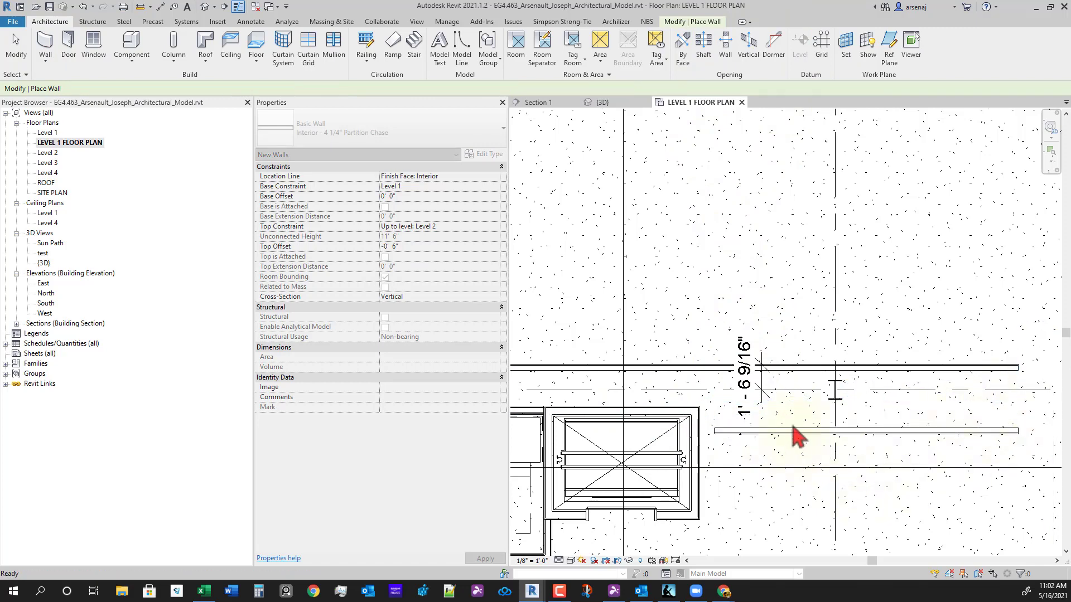
- Dimension the second wall 2'-8 5/16" from grid line C
{"action": "key", "text": "d"}
{"action": "key", "text": "i"}
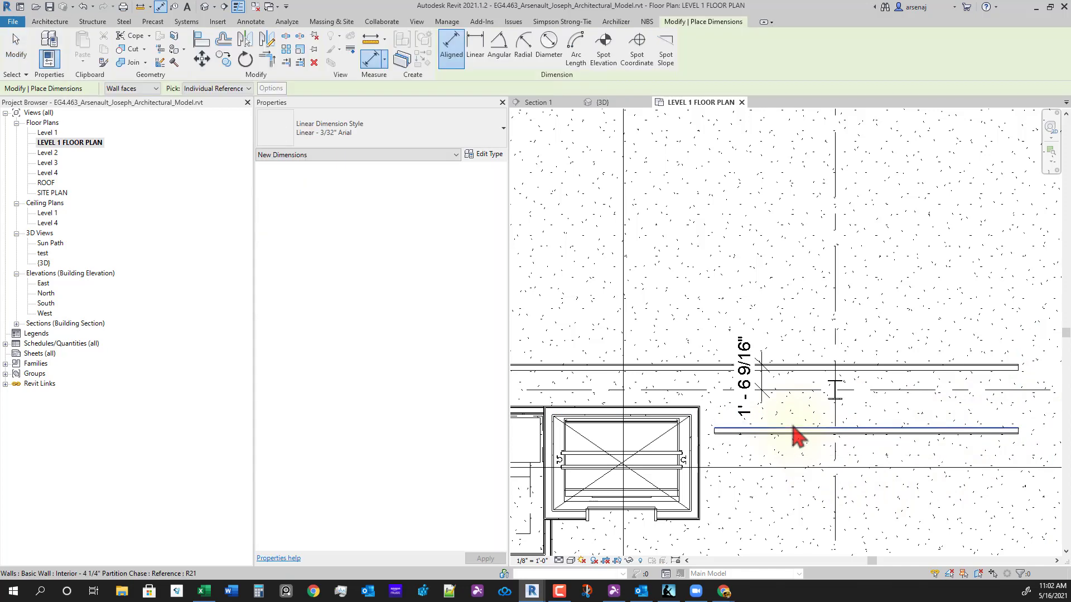
{"action": "left_click", "coordinate": [798, 390]}
{"action": "scroll", "coordinate": [799, 460], "scroll_direction": "up", "scroll_amount": 2}
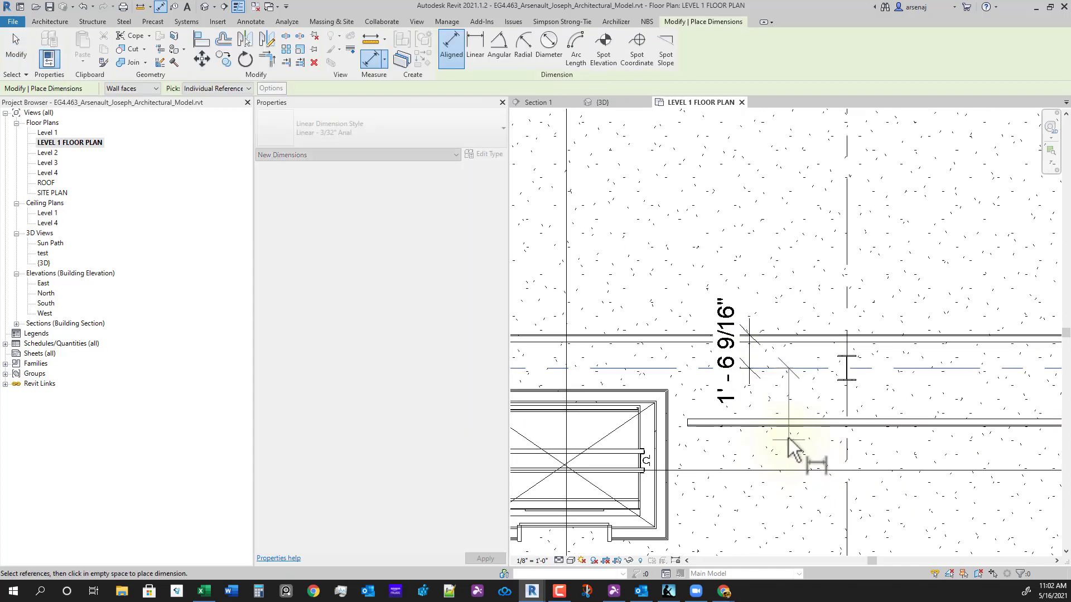
{"action": "scroll", "coordinate": [784, 432], "scroll_direction": "up", "scroll_amount": 1}
{"action": "left_click", "coordinate": [782, 431]}
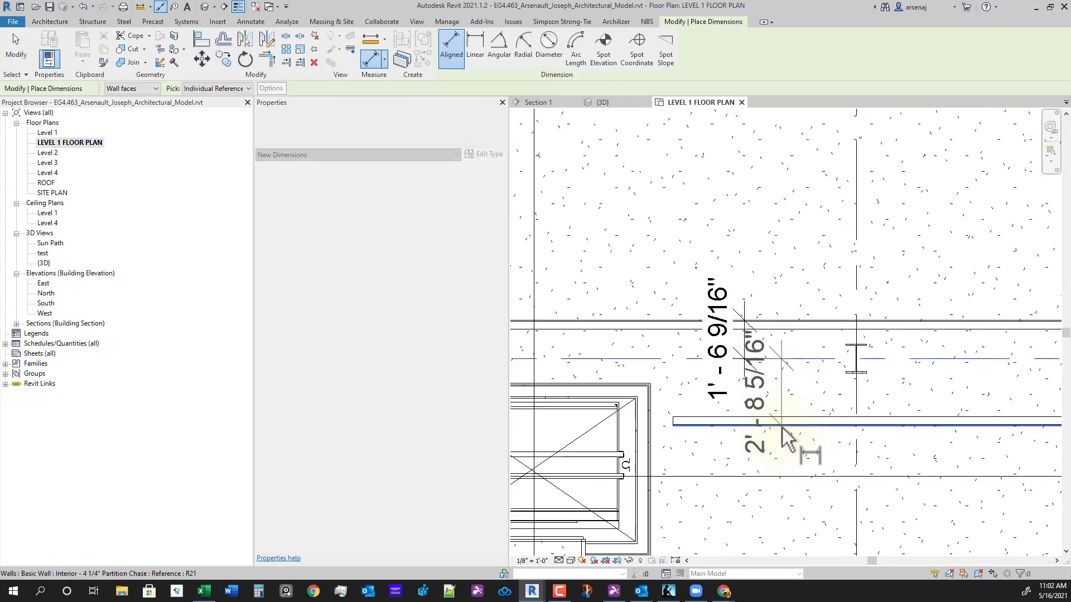
{"action": "left_click", "coordinate": [794, 473]}
{"action": "key", "text": "Escape"}
{"action": "key", "text": "Escape"}
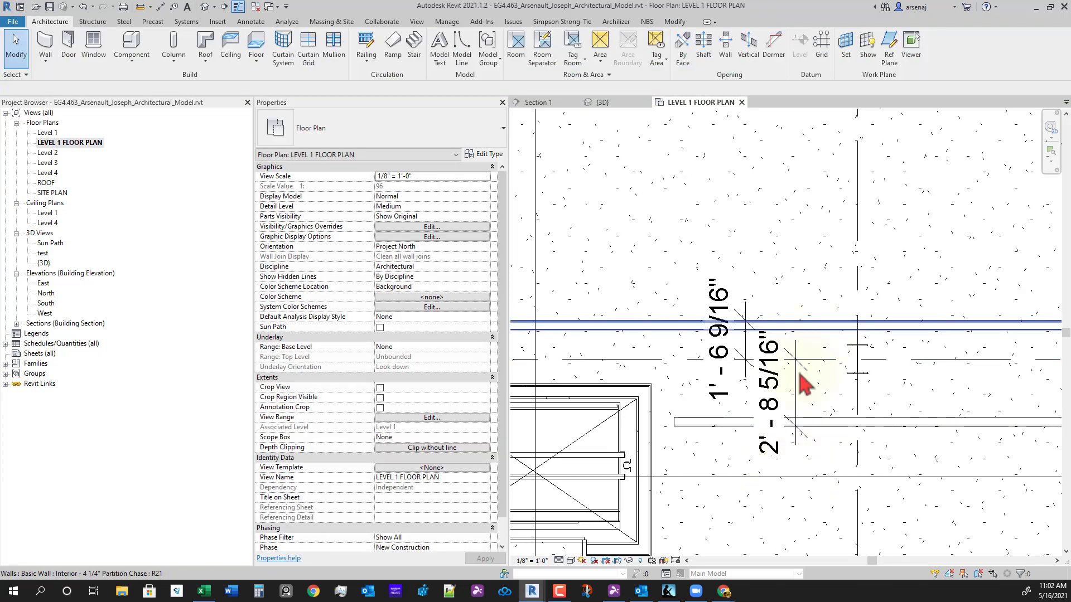
{"action": "middle_click_drag", "start_coordinate": [748, 389], "coordinate": [765, 395]}
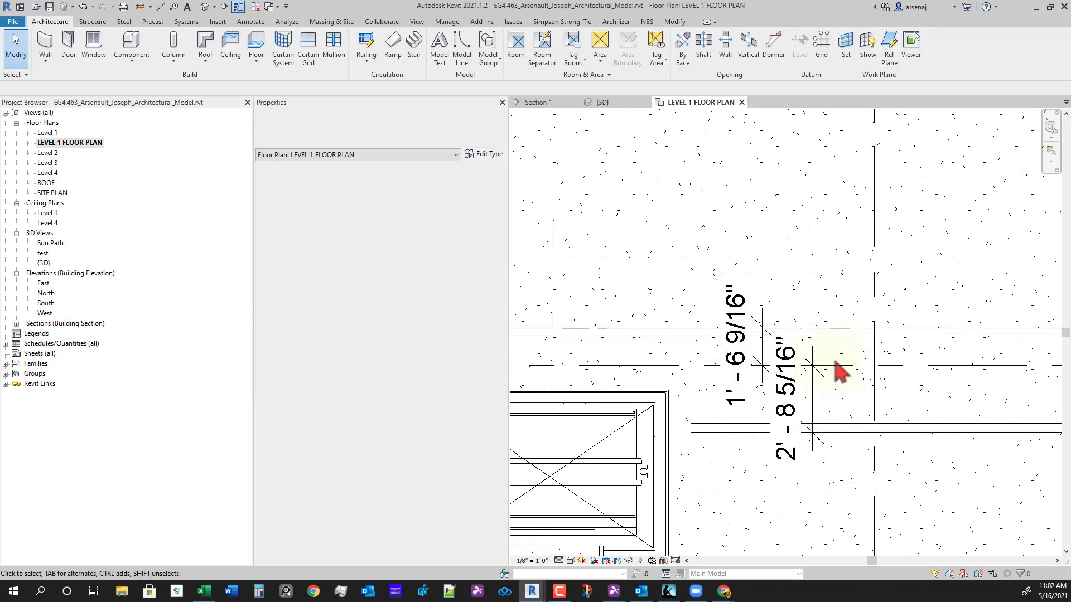
- Set the upper 37'-0" wall's temporary distance dimension to 1'-0"
{"action": "left_click", "coordinate": [849, 335]}
{"action": "left_click", "coordinate": [749, 347]}
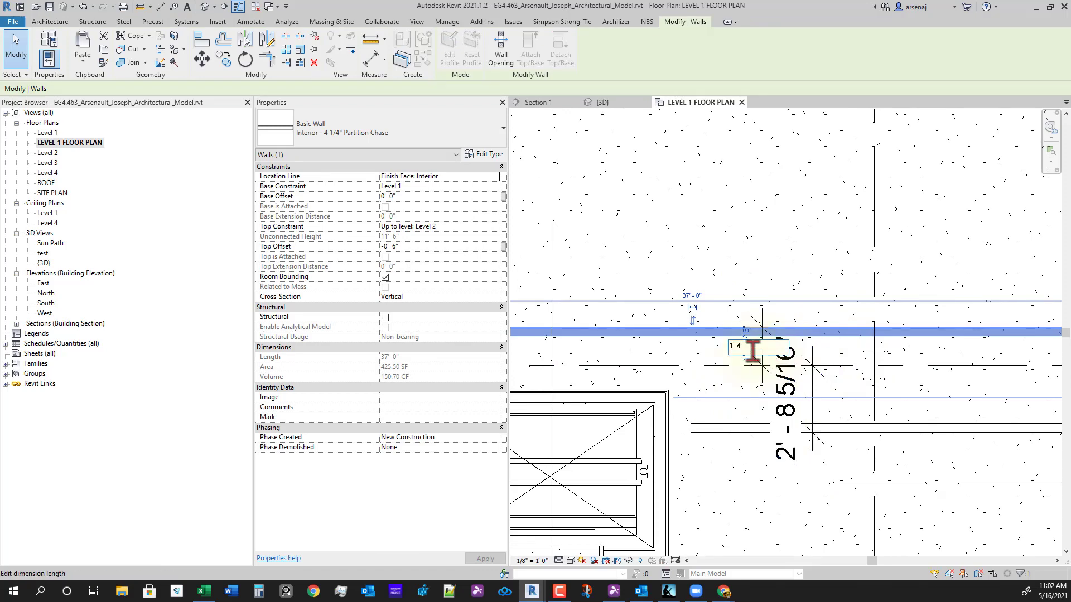
{"action": "key", "text": "Return"}
{"action": "left_click", "coordinate": [748, 351]}
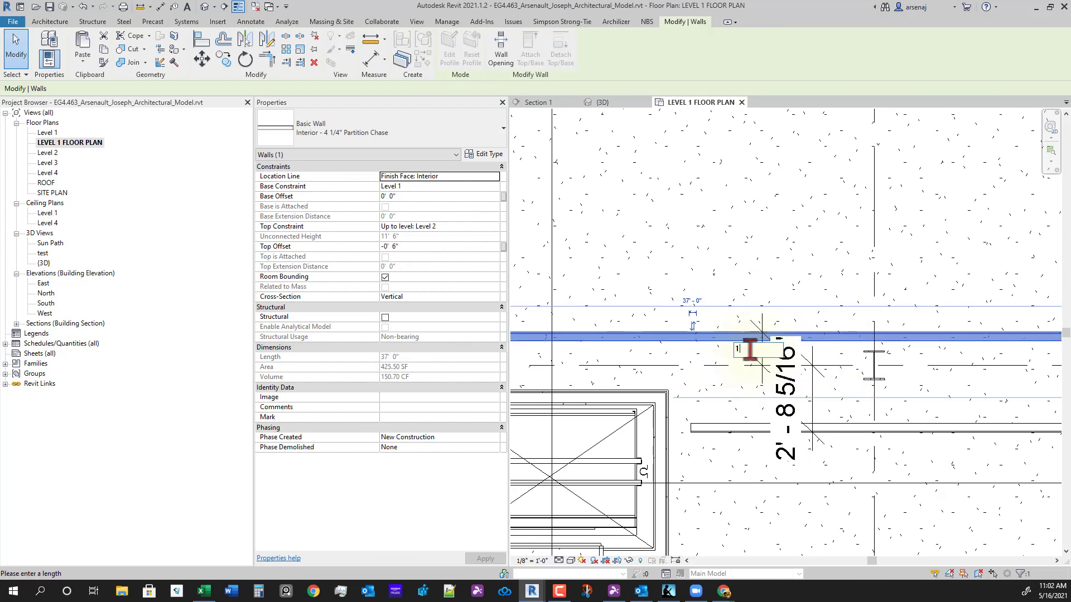
{"action": "type", "text": "1"}
{"action": "key", "text": "Return"}
{"action": "scroll", "coordinate": [873, 374], "scroll_direction": "up", "scroll_amount": 3}
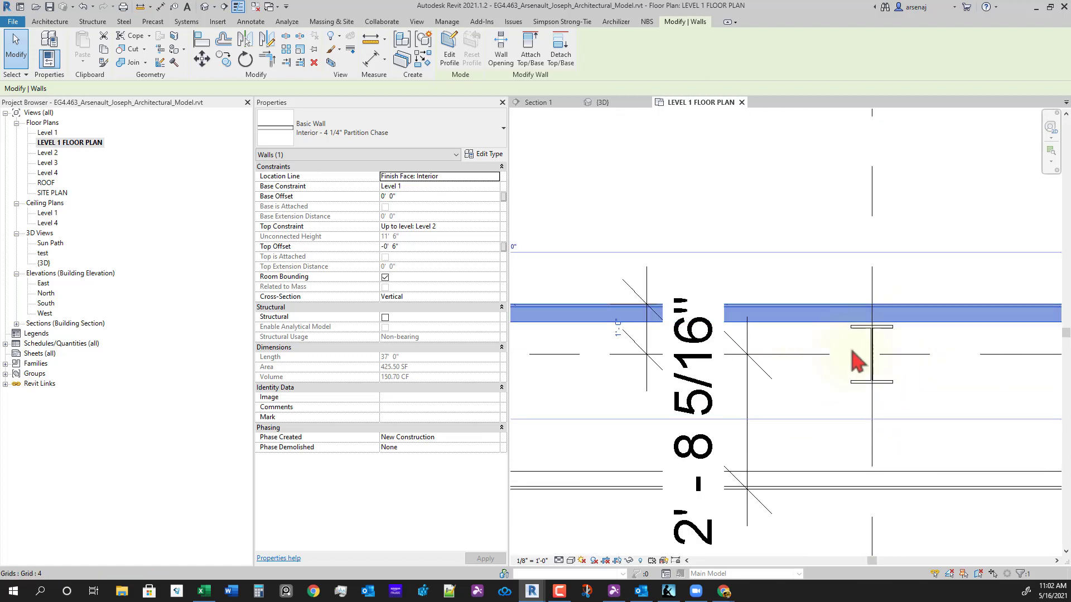
{"action": "scroll", "coordinate": [894, 324], "scroll_direction": "up", "scroll_amount": 2}
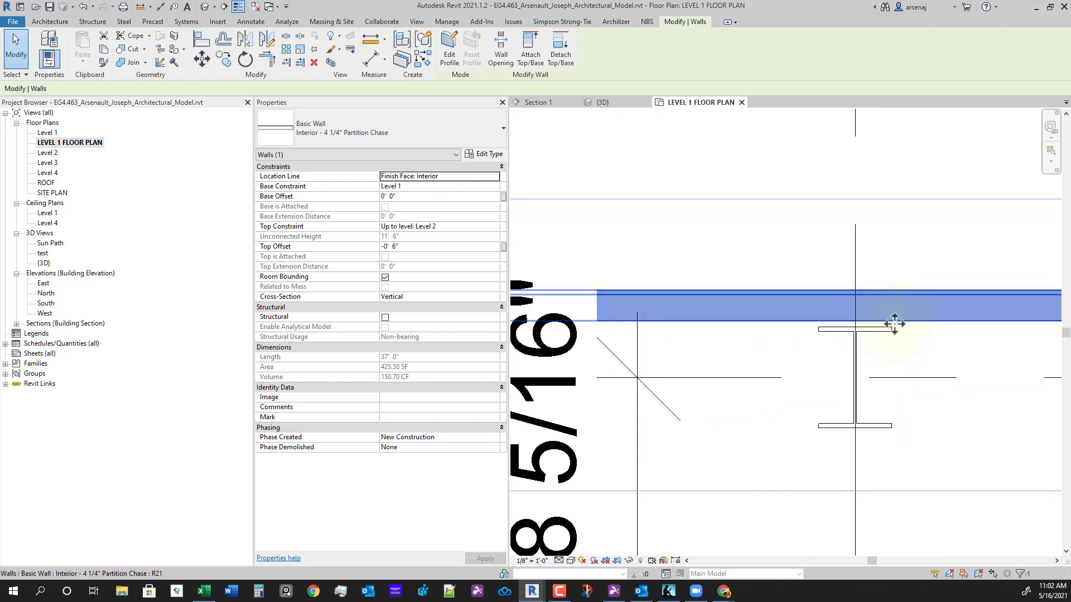
{"action": "scroll", "coordinate": [816, 343], "scroll_direction": "down", "scroll_amount": 2}
{"action": "scroll", "coordinate": [889, 478], "scroll_direction": "up", "scroll_amount": 3}
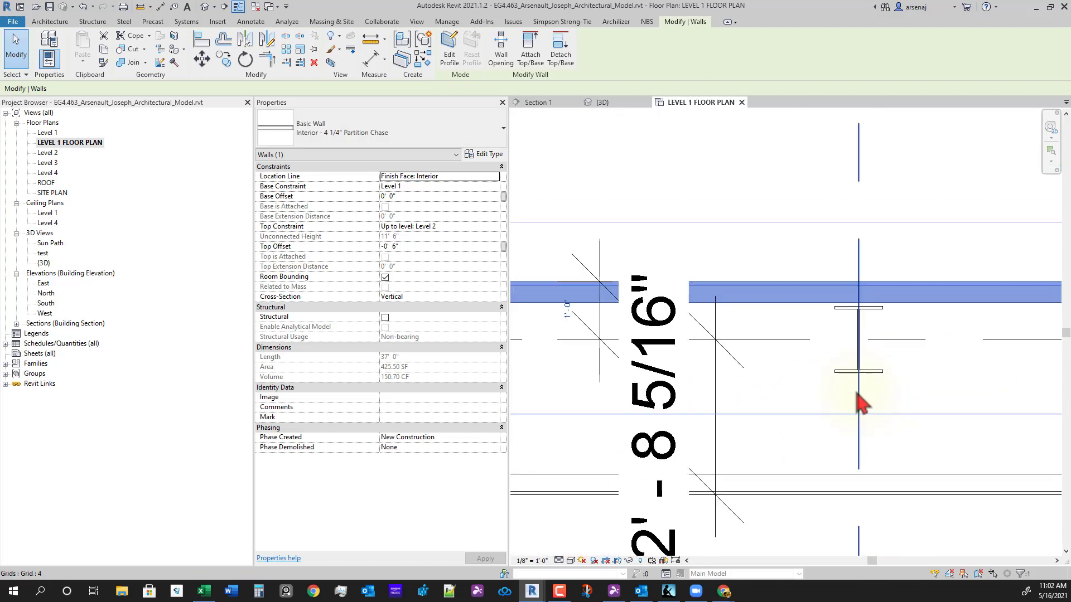
{"action": "scroll", "coordinate": [857, 392], "scroll_direction": "down", "scroll_amount": 1}
{"action": "scroll", "coordinate": [831, 438], "scroll_direction": "down", "scroll_amount": 1}
- Move the lower partition chase wall to a 1'-0" spacing via its temporary dimension
{"action": "left_click", "coordinate": [826, 454]}
{"action": "middle_click_drag", "start_coordinate": [755, 490], "coordinate": [834, 458]}
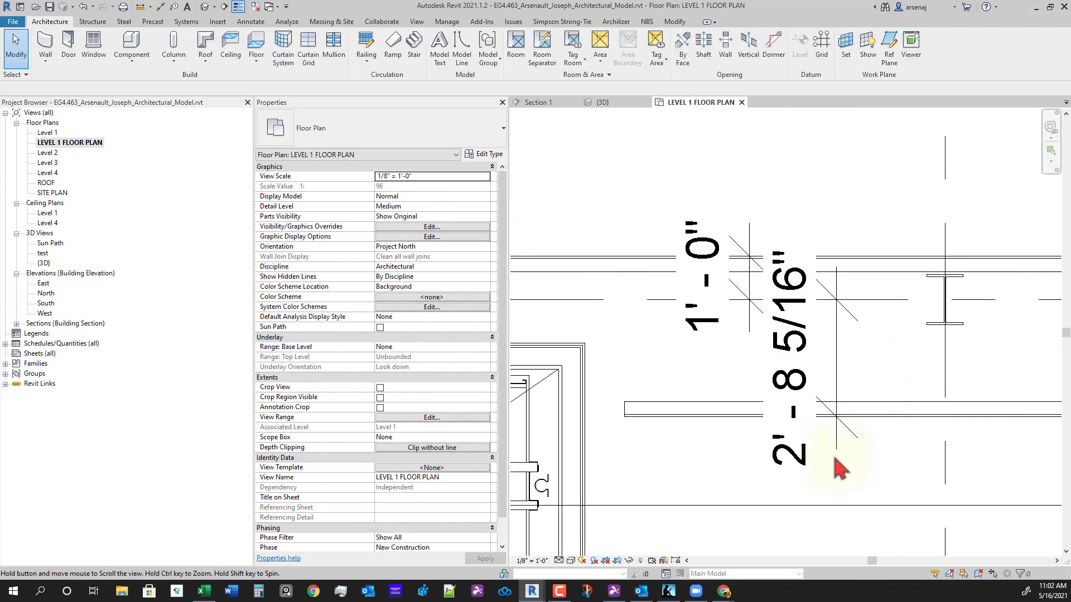
{"action": "scroll", "coordinate": [825, 461], "scroll_direction": "down", "scroll_amount": 1}
{"action": "left_click", "coordinate": [709, 423]}
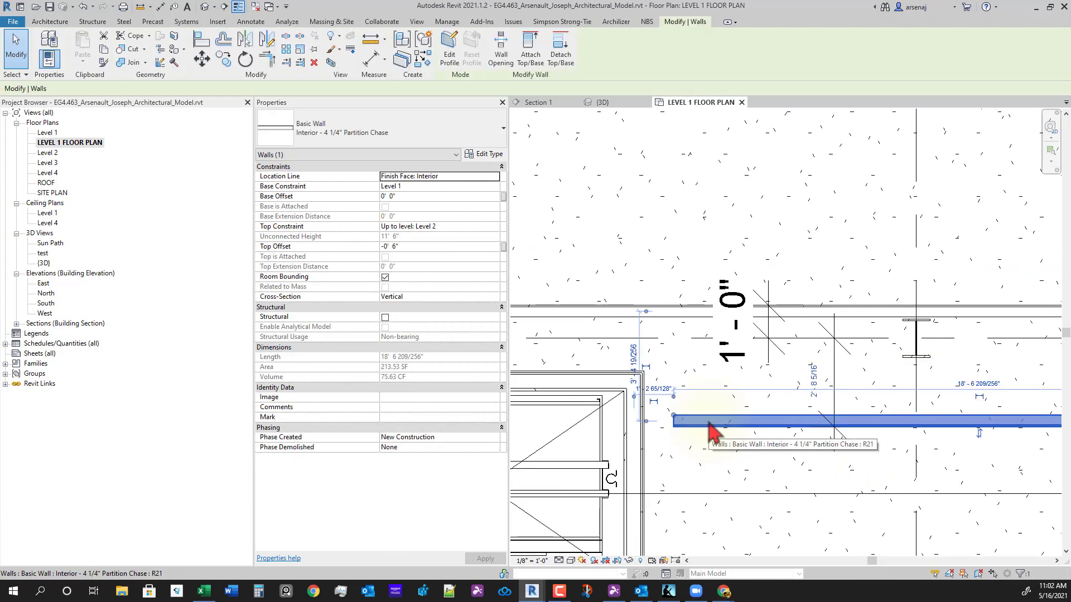
{"action": "key", "text": "Escape"}
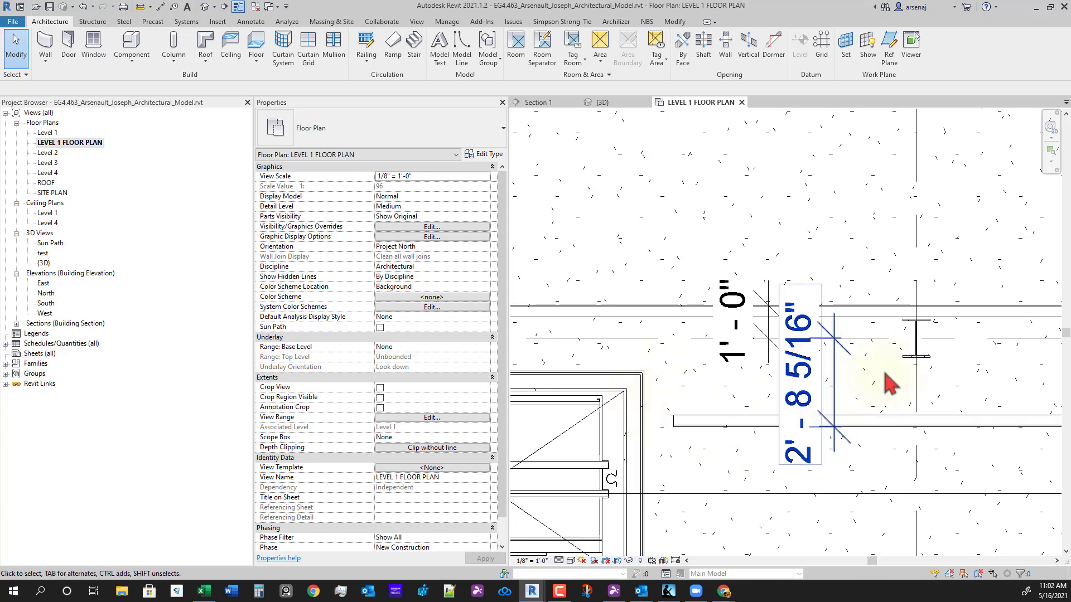
{"action": "left_click", "coordinate": [827, 422]}
{"action": "left_click", "coordinate": [812, 383]}
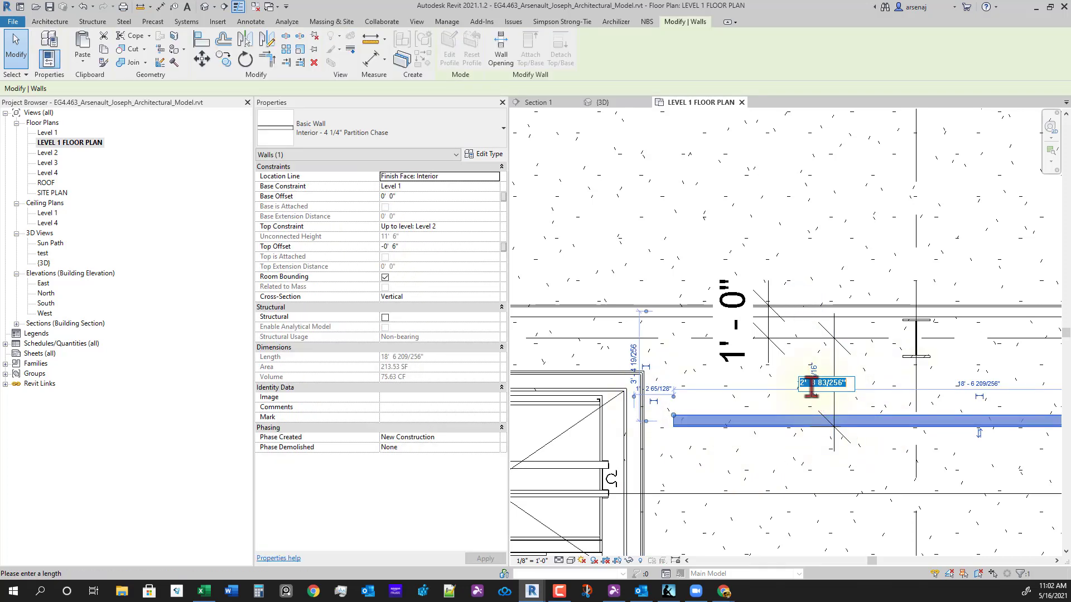
{"action": "type", "text": "1"}
{"action": "key", "text": "Return"}
- Pull the lower wall's end point slightly upward
{"action": "scroll", "coordinate": [664, 399], "scroll_direction": "up", "scroll_amount": 1}
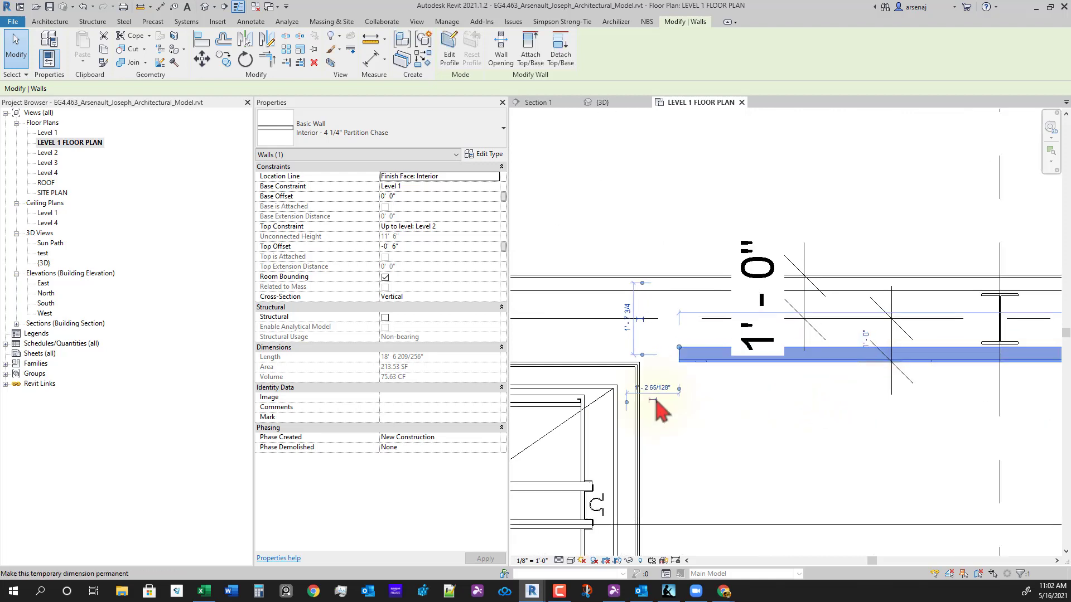
{"action": "left_click_drag", "start_coordinate": [680, 358], "coordinate": [680, 352]}
{"action": "left_click", "coordinate": [680, 372]}
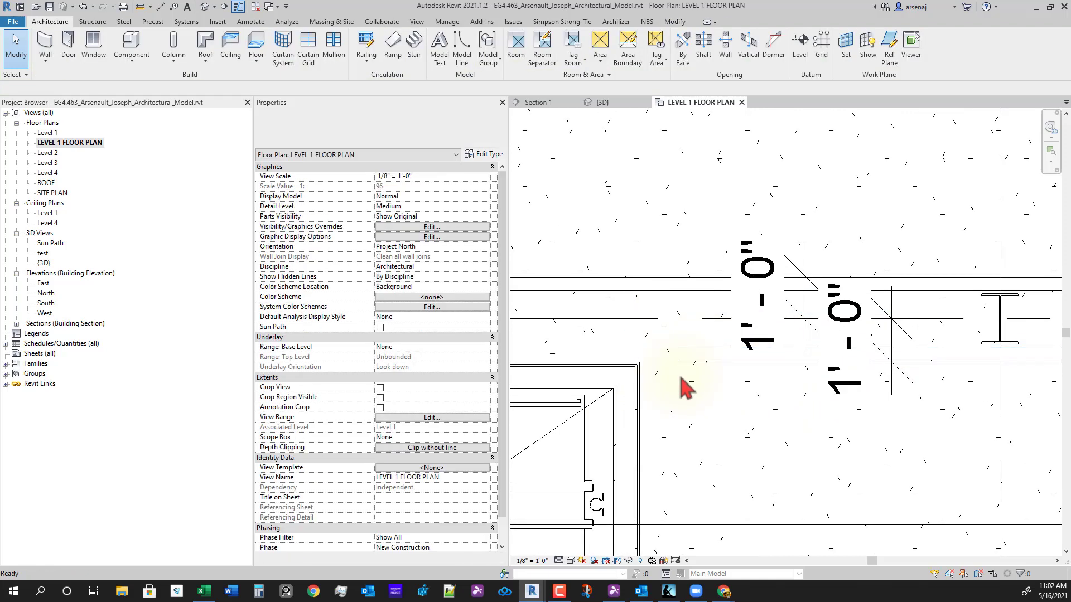
{"action": "scroll", "coordinate": [677, 377], "scroll_direction": "up", "scroll_amount": 2}
{"action": "scroll", "coordinate": [672, 360], "scroll_direction": "down", "scroll_amount": 2}
{"action": "middle_click_drag", "start_coordinate": [720, 363], "coordinate": [675, 356]}
{"action": "scroll", "coordinate": [683, 365], "scroll_direction": "down", "scroll_amount": 1}
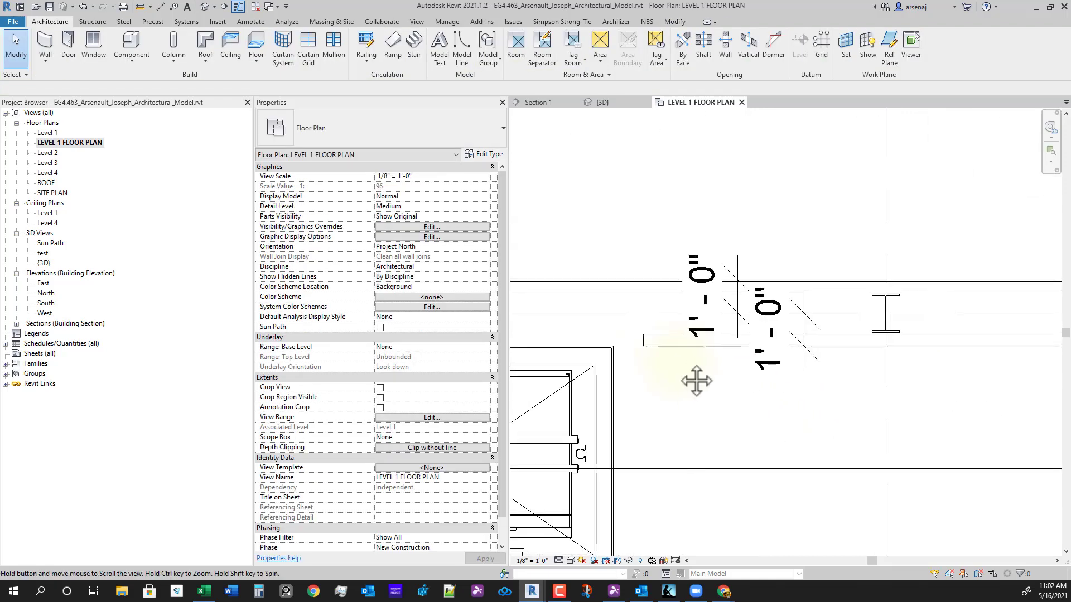
- Disallow join at the end of the first partition chase wall
{"action": "middle_click_drag", "start_coordinate": [744, 432], "coordinate": [831, 434]}
{"action": "scroll", "coordinate": [772, 342], "scroll_direction": "up", "scroll_amount": 1}
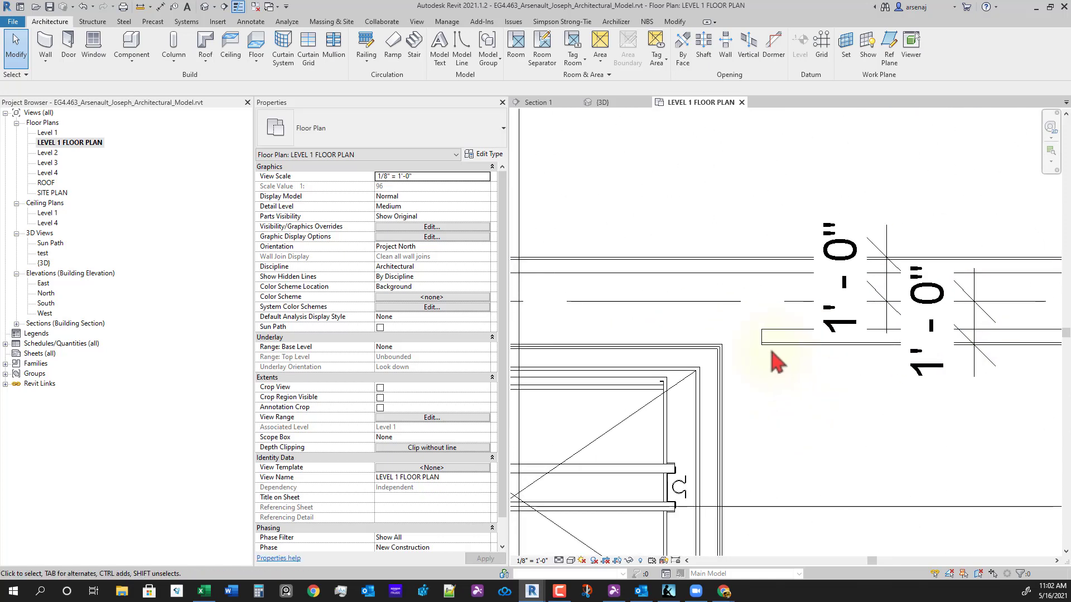
{"action": "left_click", "coordinate": [768, 345]}
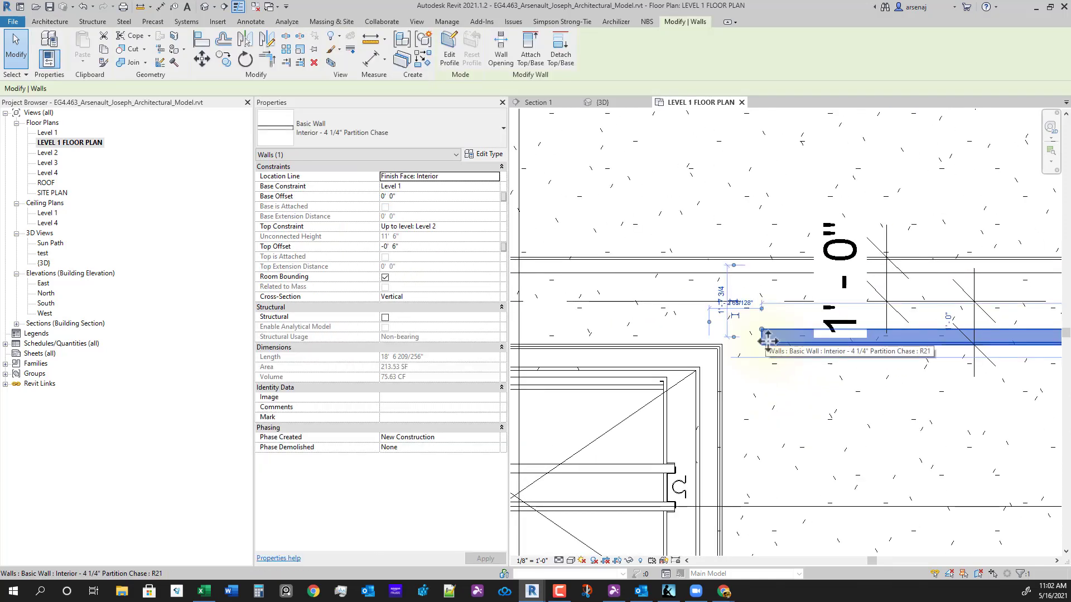
{"action": "right_click", "coordinate": [763, 335]}
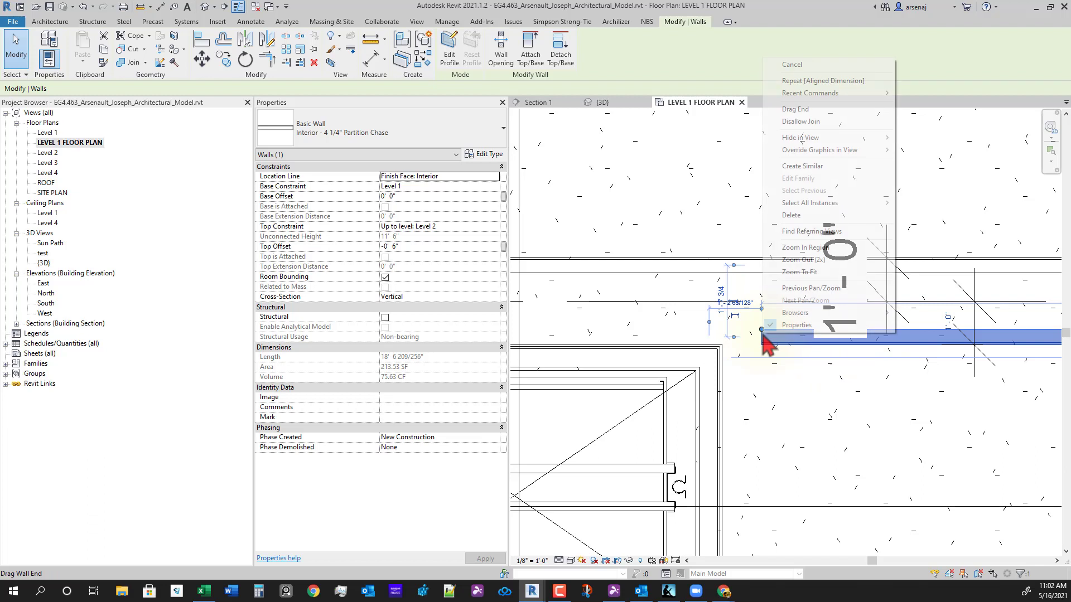
{"action": "left_click", "coordinate": [808, 121]}
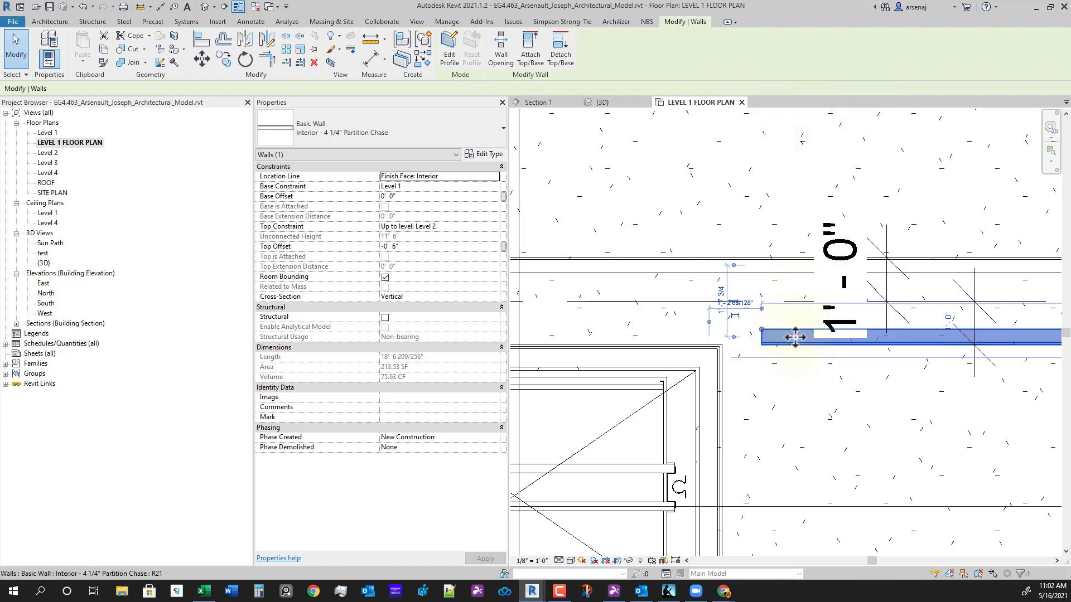
- Disallow join at the end of the 37'-0" partition chase wall
{"action": "scroll", "coordinate": [714, 364], "scroll_direction": "down", "scroll_amount": 2}
{"action": "middle_click_drag", "start_coordinate": [713, 365], "coordinate": [903, 402]}
{"action": "middle_click_drag", "start_coordinate": [760, 423], "coordinate": [1000, 394]}
{"action": "middle_click_drag", "start_coordinate": [729, 399], "coordinate": [787, 401]}
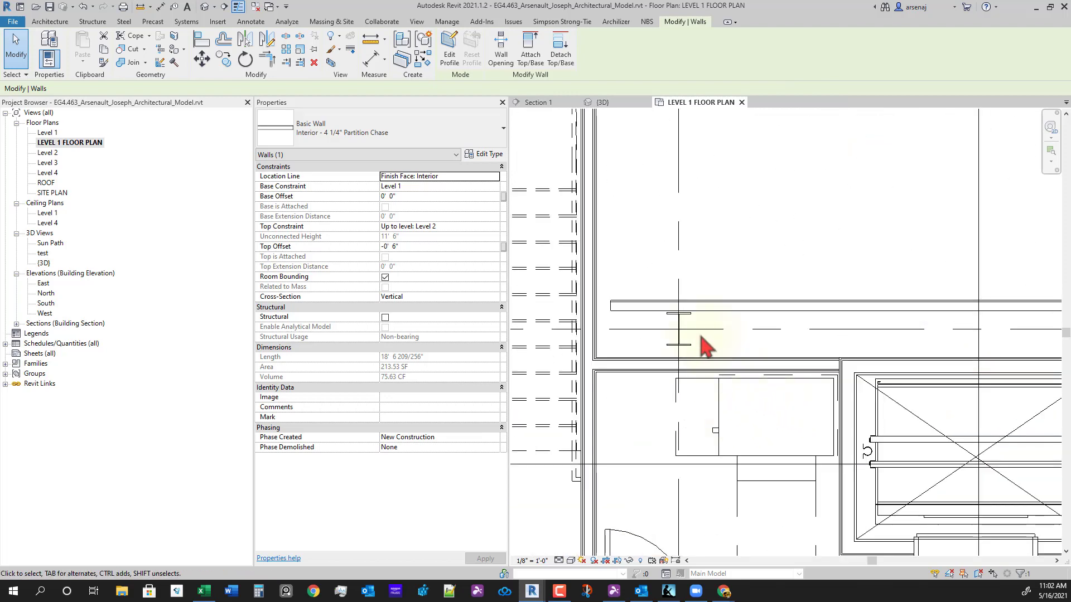
{"action": "left_click", "coordinate": [687, 313]}
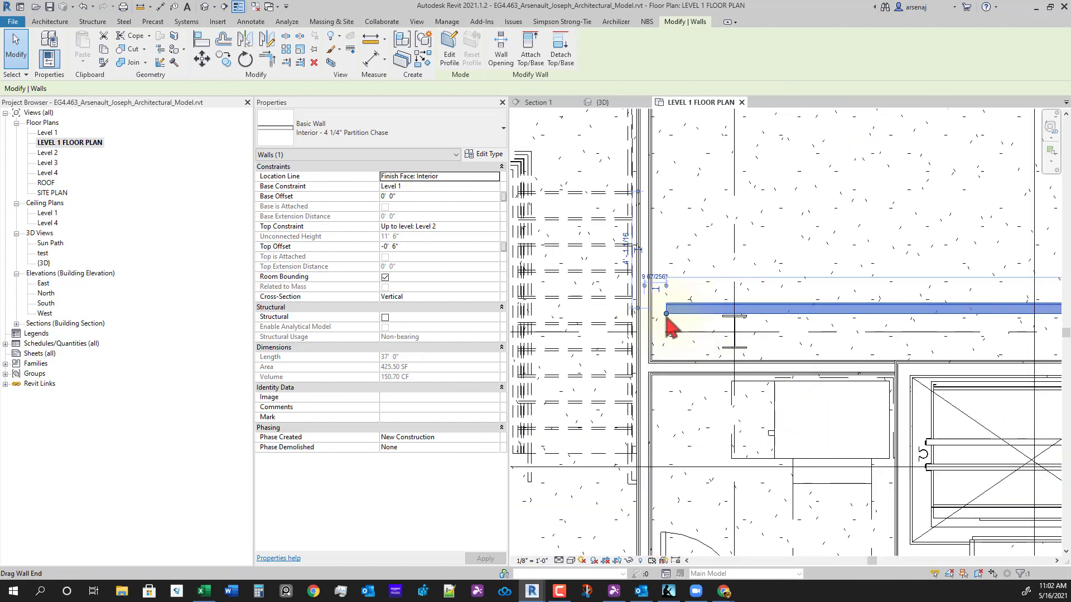
{"action": "right_click", "coordinate": [667, 317]}
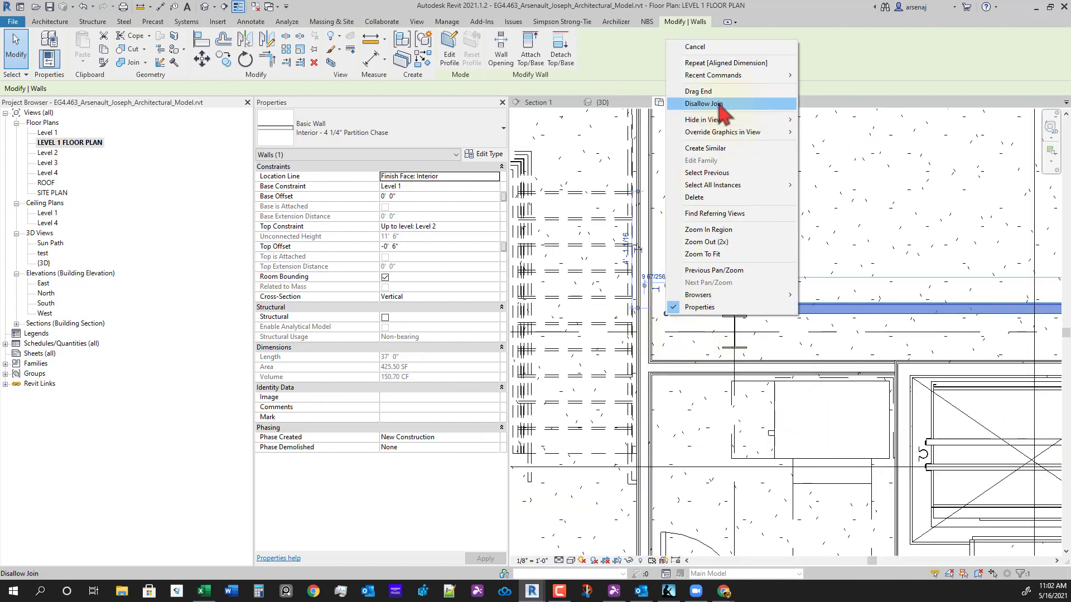
{"action": "left_click", "coordinate": [704, 104]}
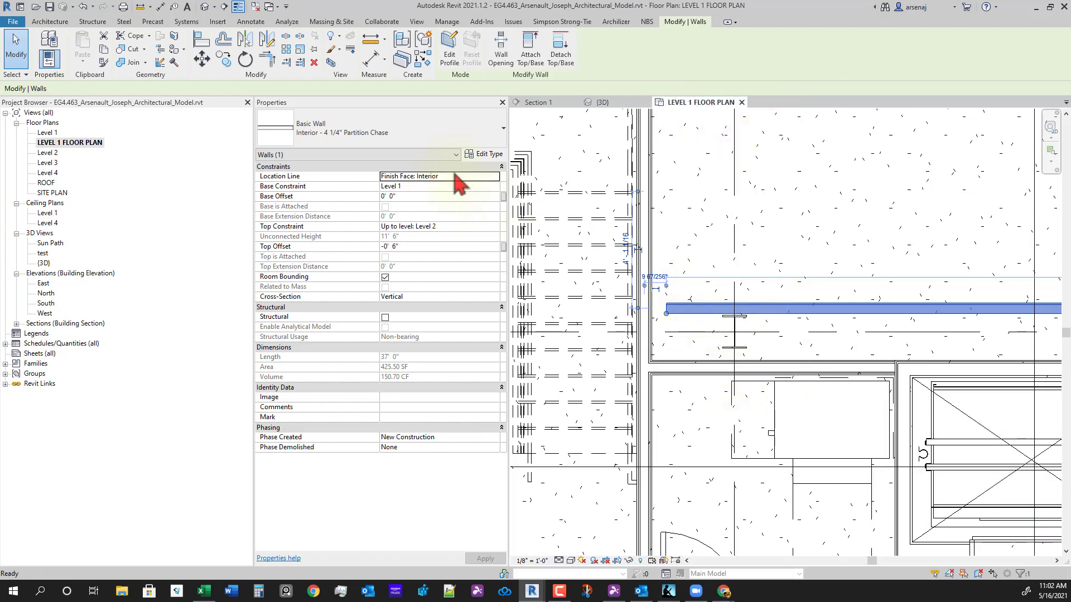
{"action": "key", "text": "Escape"}
- Extend the chase wall to the elevator shaft wall with Trim/Extend Single Element
{"action": "left_click", "coordinate": [677, 23]}
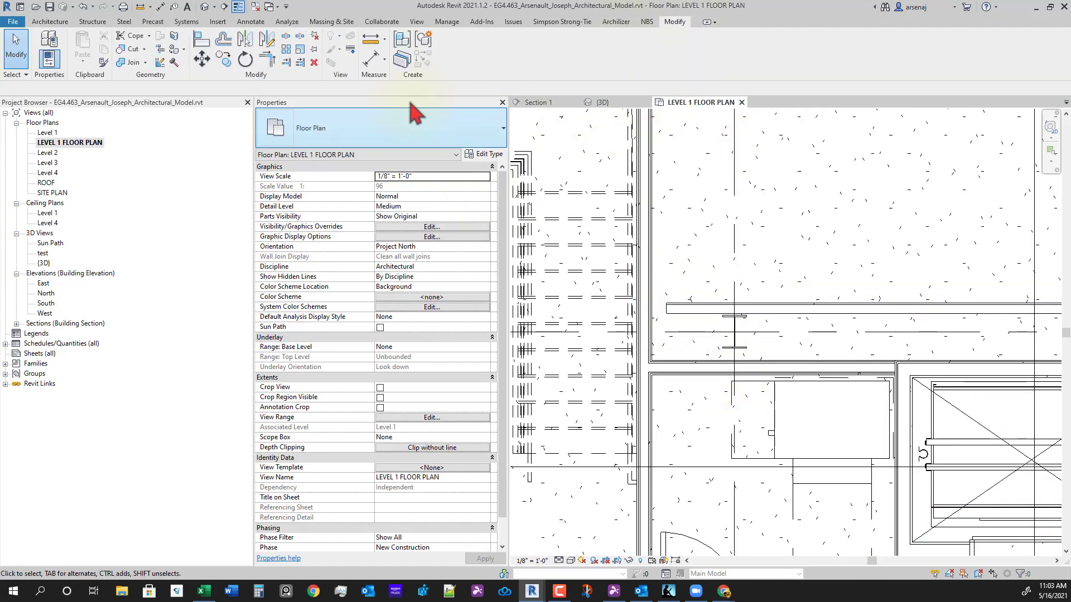
{"action": "scroll", "coordinate": [641, 290], "scroll_direction": "up", "scroll_amount": 2}
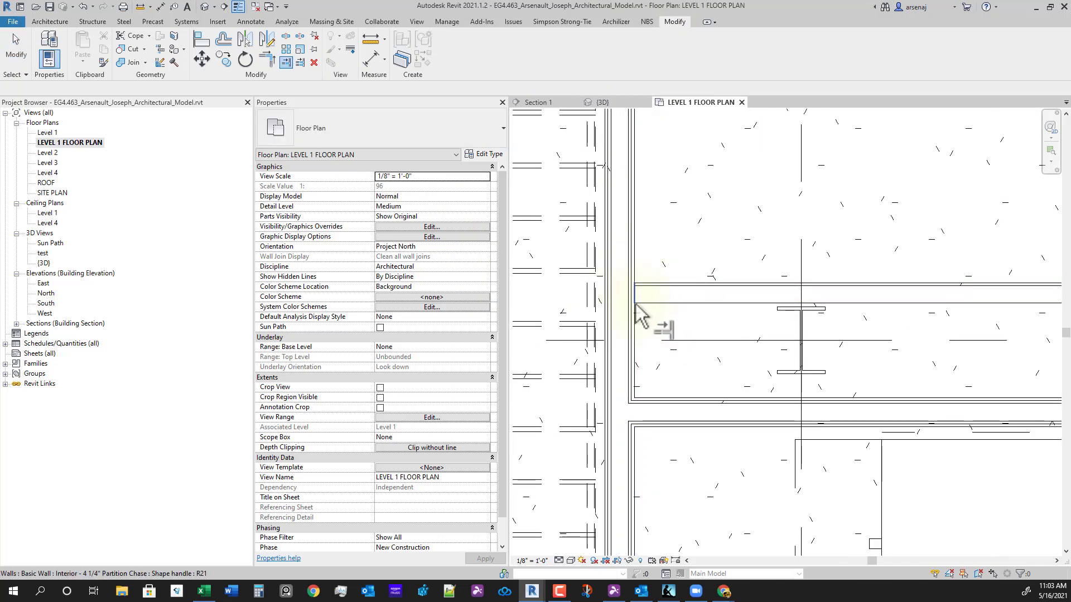
{"action": "scroll", "coordinate": [676, 324], "scroll_direction": "down", "scroll_amount": 5}
{"action": "middle_click_drag", "start_coordinate": [853, 422], "coordinate": [687, 360]}
{"action": "scroll", "coordinate": [870, 355], "scroll_direction": "up", "scroll_amount": 3}
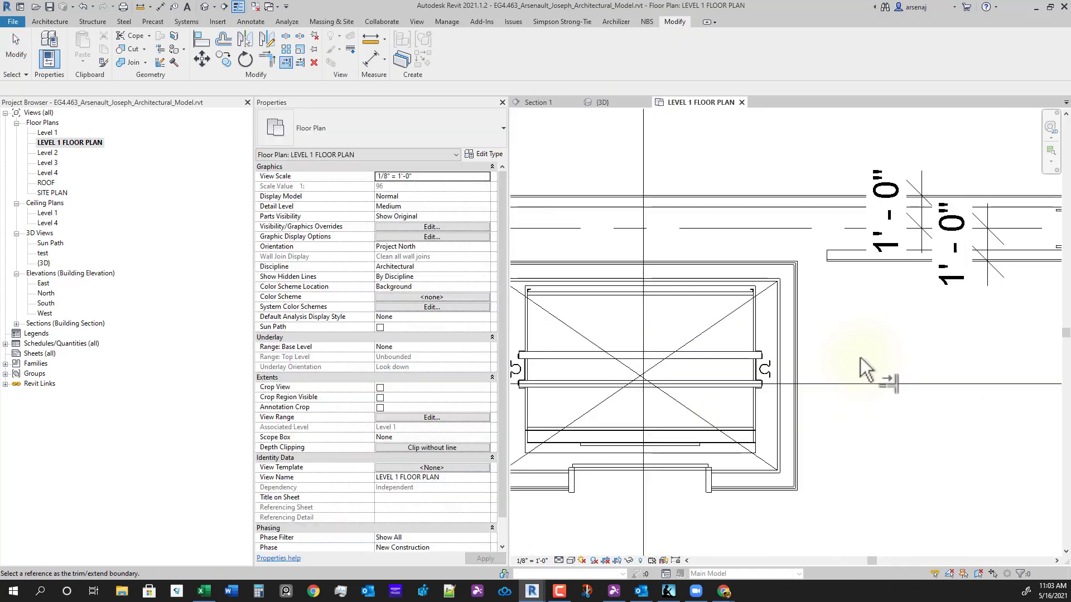
{"action": "left_click", "coordinate": [789, 296]}
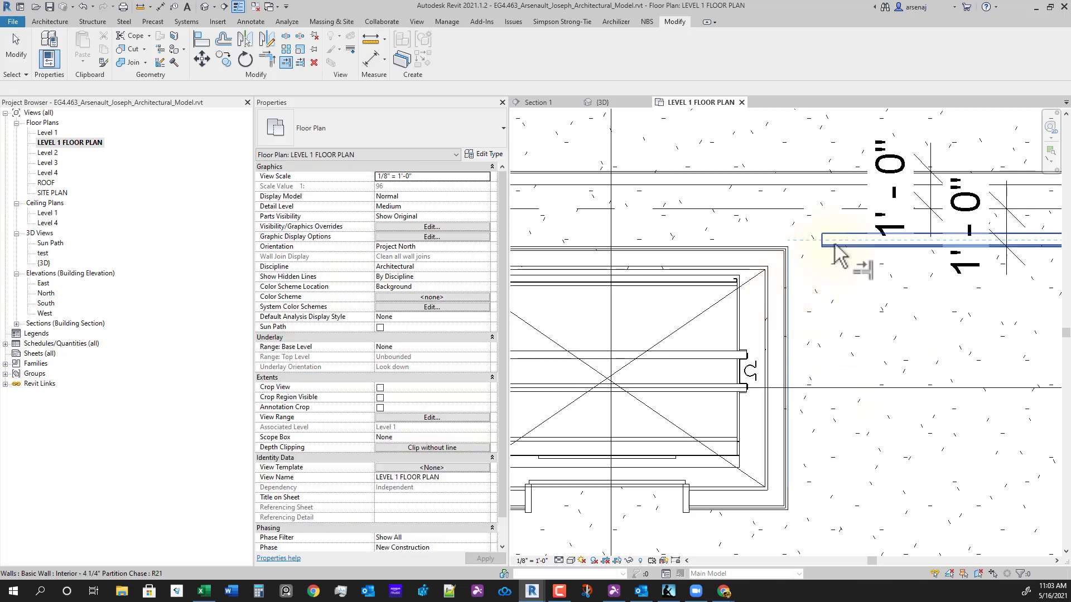
{"action": "left_click", "coordinate": [835, 244]}
- Exit Trim/Extend and select the chase wall beside the elevator
{"action": "scroll", "coordinate": [788, 255], "scroll_direction": "up", "scroll_amount": 3}
{"action": "scroll", "coordinate": [757, 224], "scroll_direction": "down", "scroll_amount": 8}
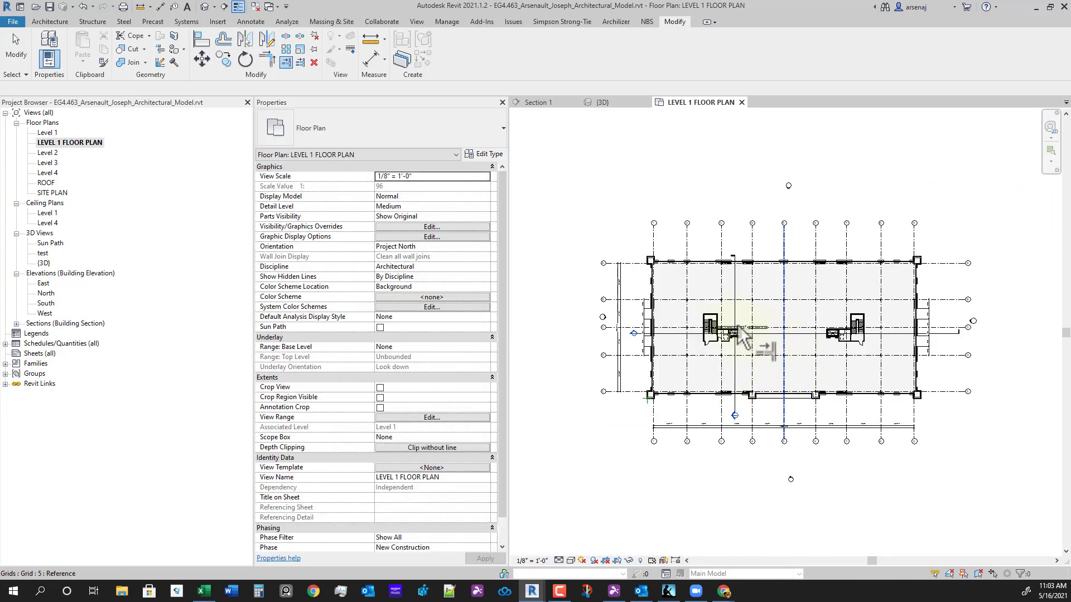
{"action": "scroll", "coordinate": [725, 335], "scroll_direction": "up", "scroll_amount": 6}
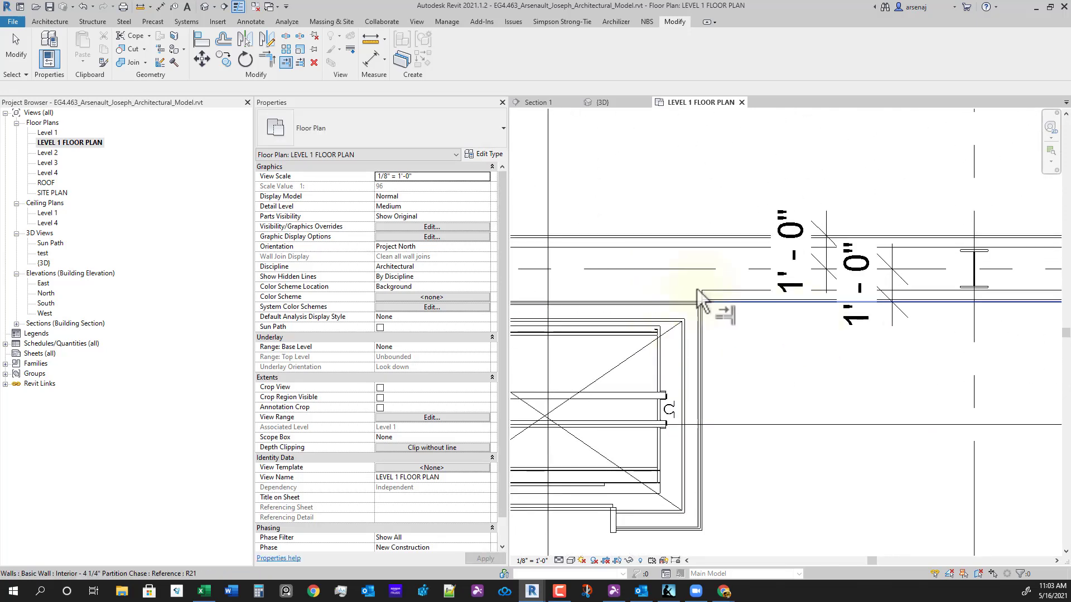
{"action": "scroll", "coordinate": [781, 384], "scroll_direction": "down", "scroll_amount": 2}
{"action": "scroll", "coordinate": [898, 373], "scroll_direction": "down", "scroll_amount": 2}
{"action": "middle_click_drag", "start_coordinate": [897, 373], "coordinate": [859, 380]}
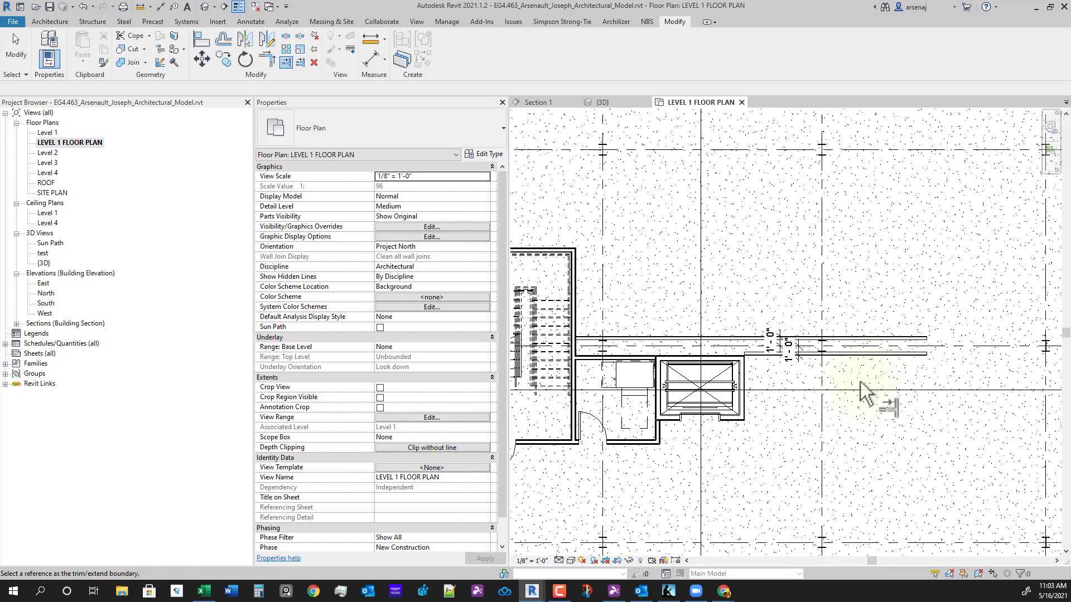
{"action": "key", "text": "Escape"}
{"action": "middle_click_drag", "start_coordinate": [700, 360], "coordinate": [724, 385]}
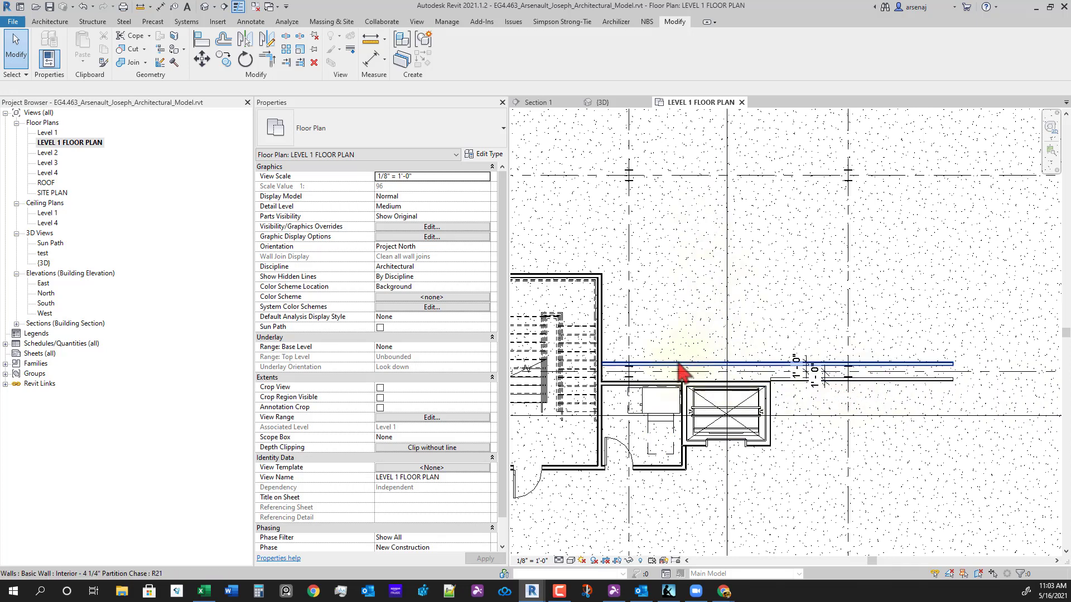
{"action": "left_click", "coordinate": [780, 368]}
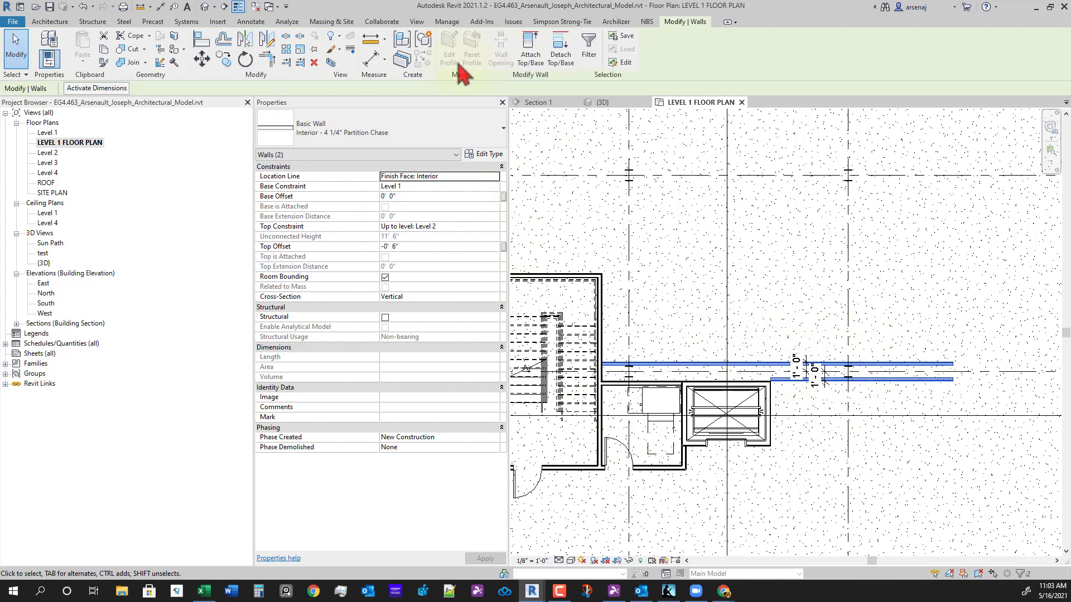
- Mirror the selected chase walls about a horizontal axis, copying them to the top
{"action": "left_click", "coordinate": [270, 45]}
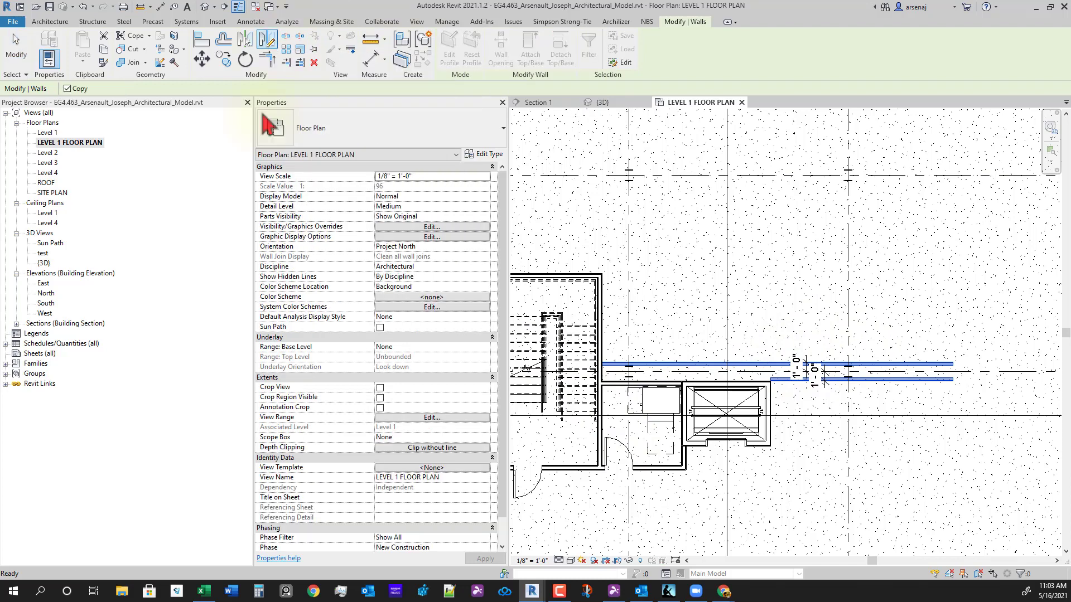
{"action": "left_click", "coordinate": [810, 272]}
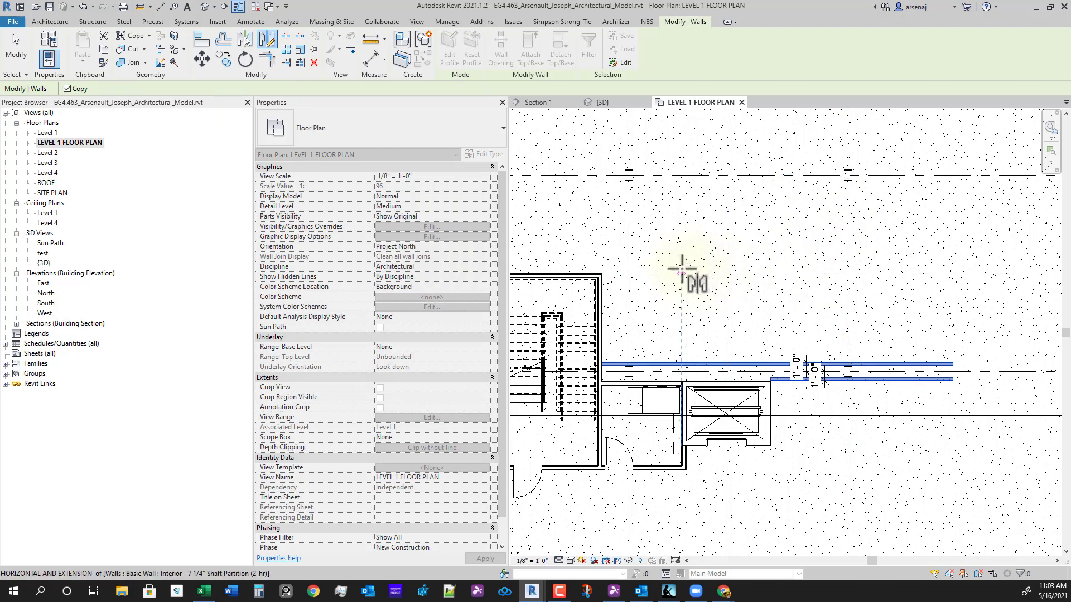
{"action": "left_click", "coordinate": [681, 270]}
{"action": "key", "text": "Escape"}
{"action": "scroll", "coordinate": [781, 262], "scroll_direction": "up", "scroll_amount": 3}
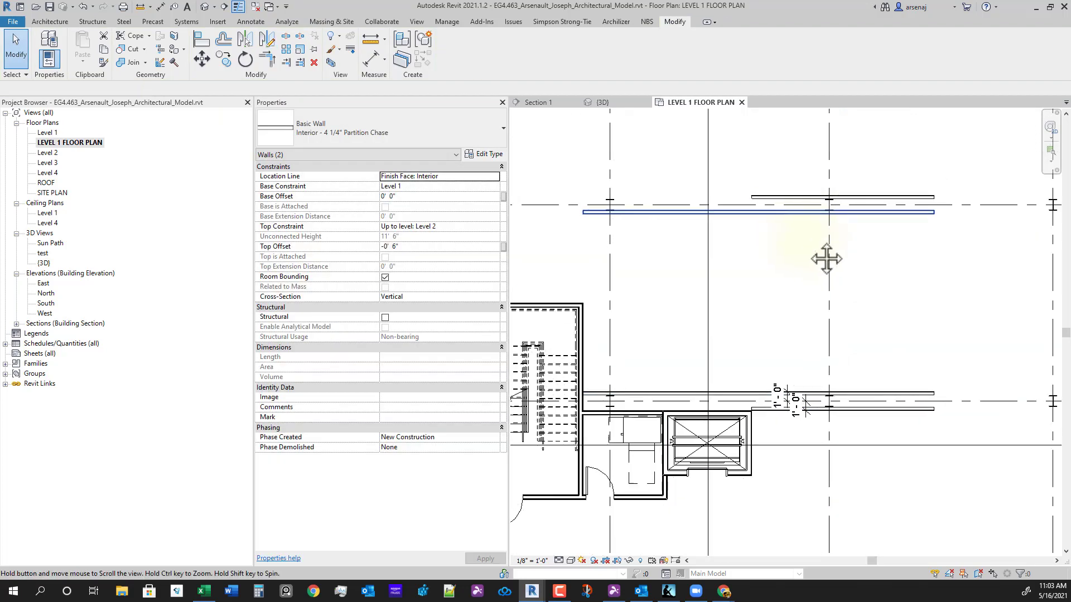
- Add aligned dimensions from grid B to both walls, reading 11 7/8" and 1'-0 1/8"
{"action": "key", "text": "d"}
{"action": "key", "text": "i"}
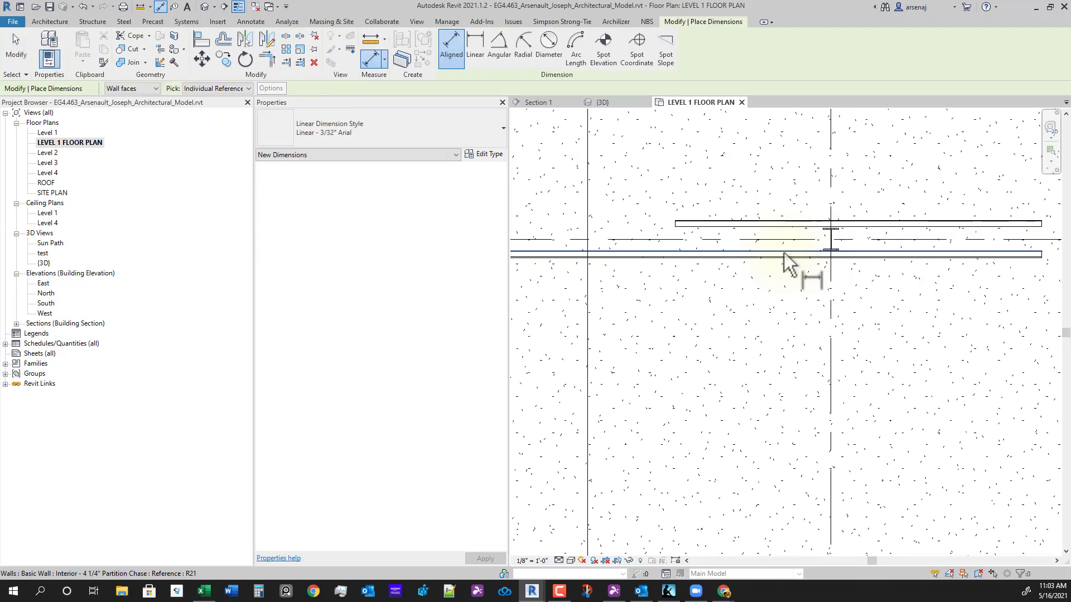
{"action": "scroll", "coordinate": [788, 256], "scroll_direction": "up", "scroll_amount": 3}
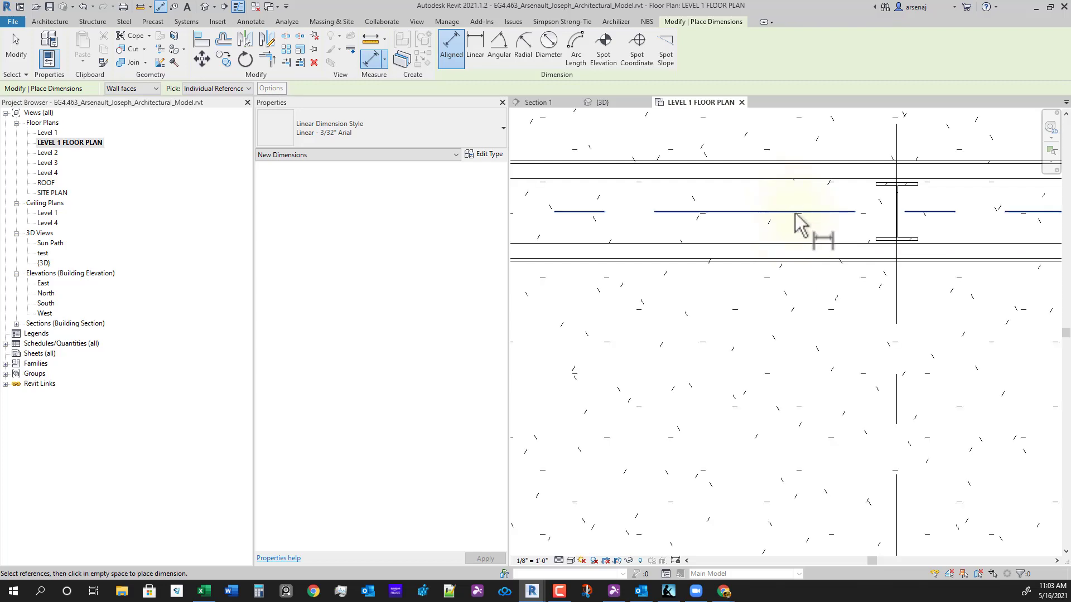
{"action": "left_click", "coordinate": [787, 260]}
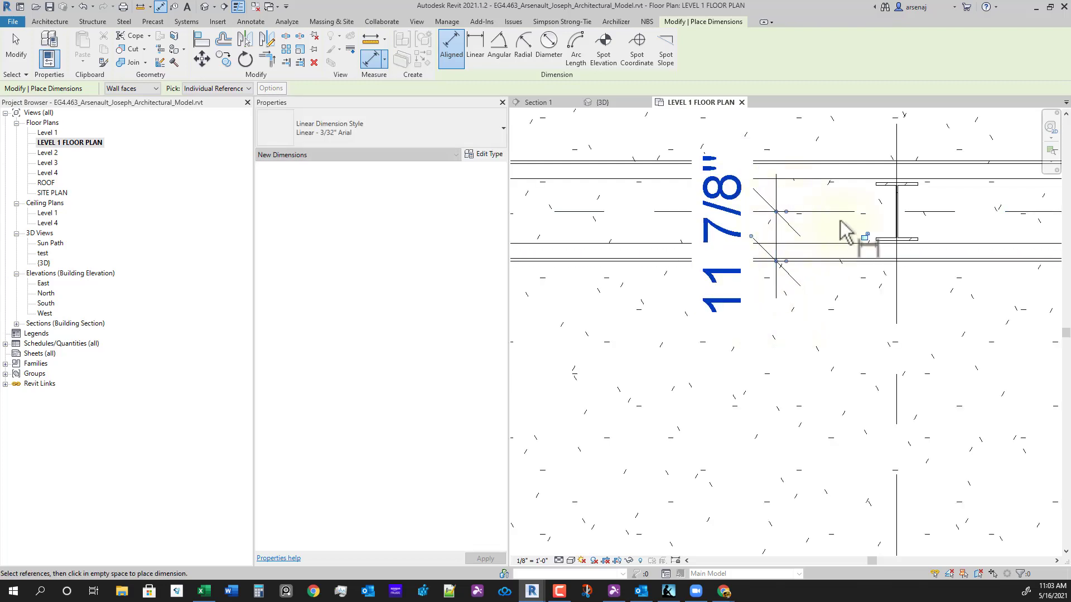
{"action": "left_click", "coordinate": [840, 213]}
{"action": "left_click", "coordinate": [847, 163]}
{"action": "left_click", "coordinate": [691, 167]}
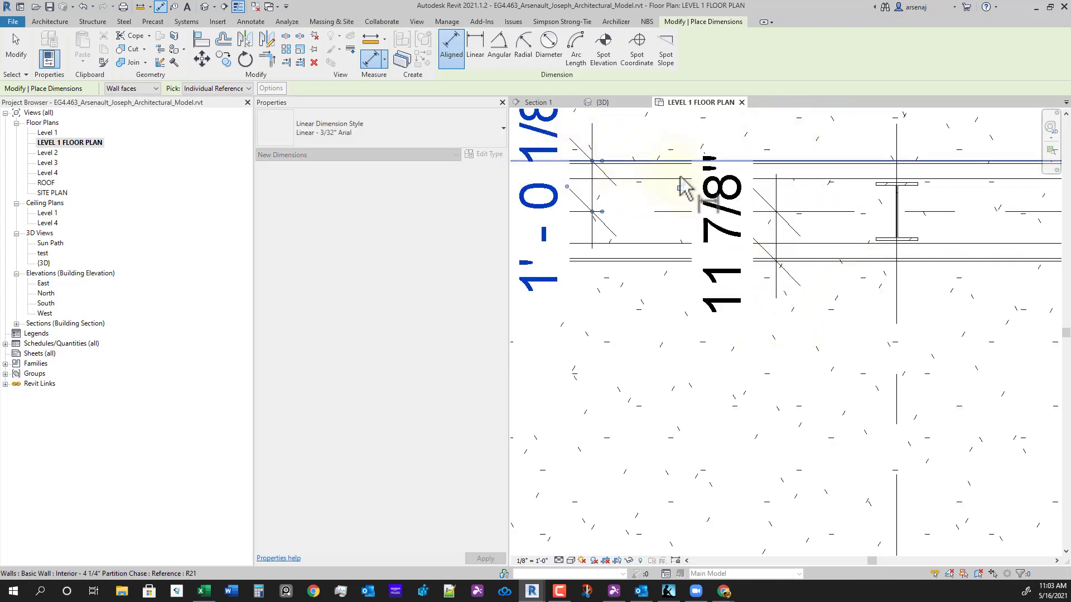
{"action": "key", "text": "Escape"}
{"action": "key", "text": "Escape"}
- Set both the lower and upper walls' offsets from grid B to exactly 1'-0"
{"action": "left_click", "coordinate": [778, 253]}
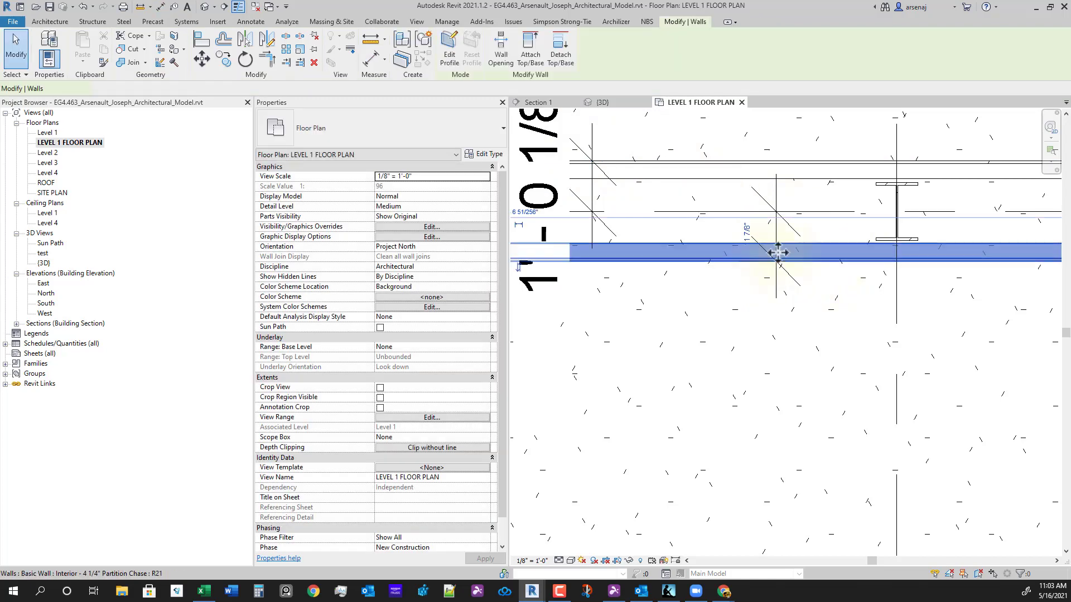
{"action": "left_click", "coordinate": [747, 232]}
{"action": "key", "text": "Return"}
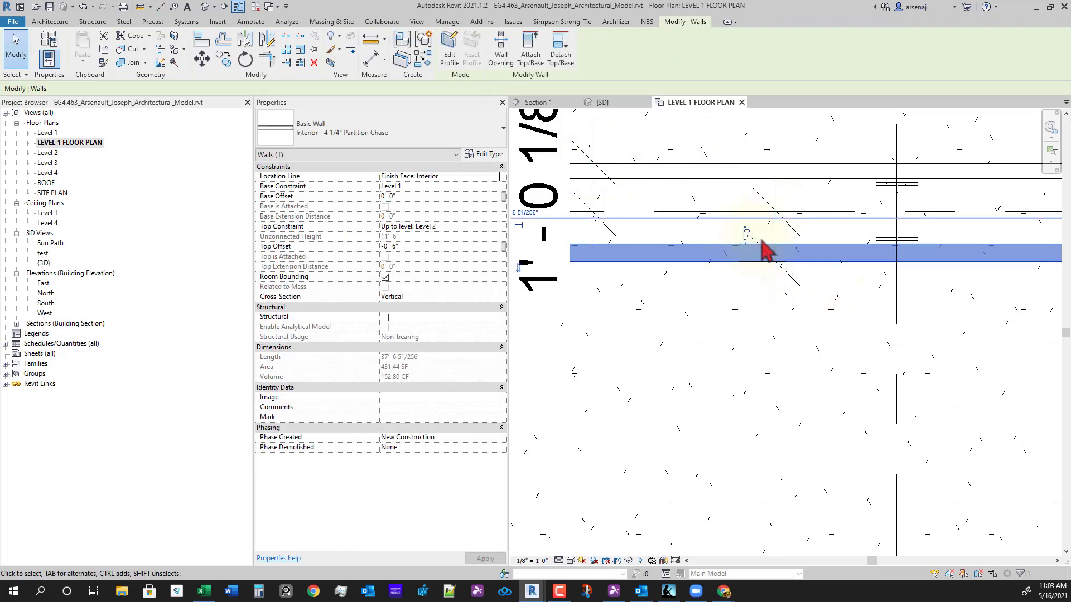
{"action": "left_click", "coordinate": [731, 175]}
{"action": "middle_click_drag", "start_coordinate": [719, 227], "coordinate": [774, 277]}
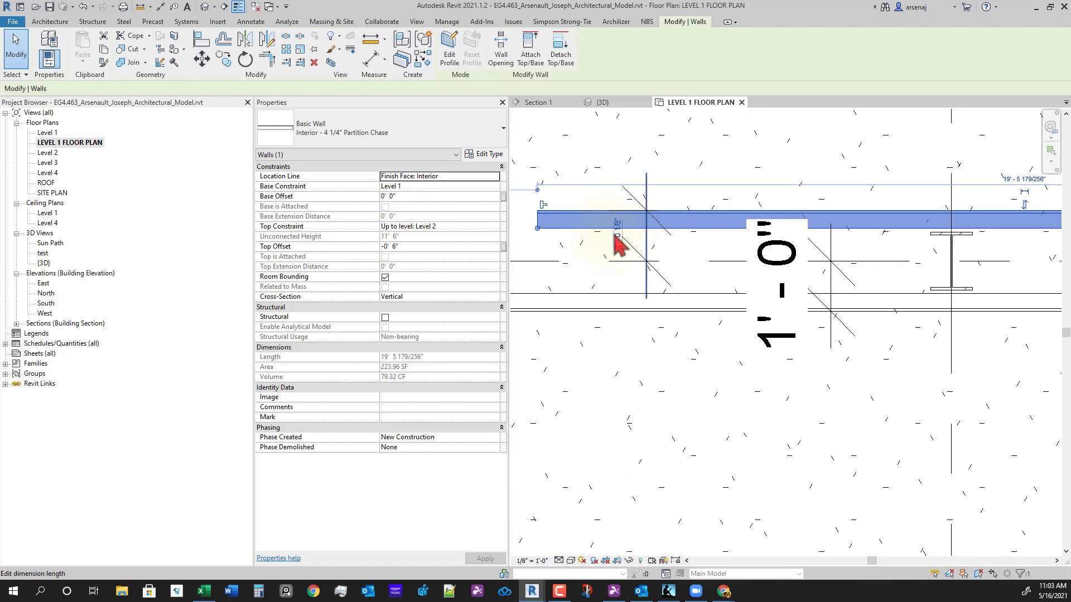
{"action": "left_click", "coordinate": [616, 234]}
{"action": "type", "text": "1' 0 1/8\""}
{"action": "key", "text": "Return"}
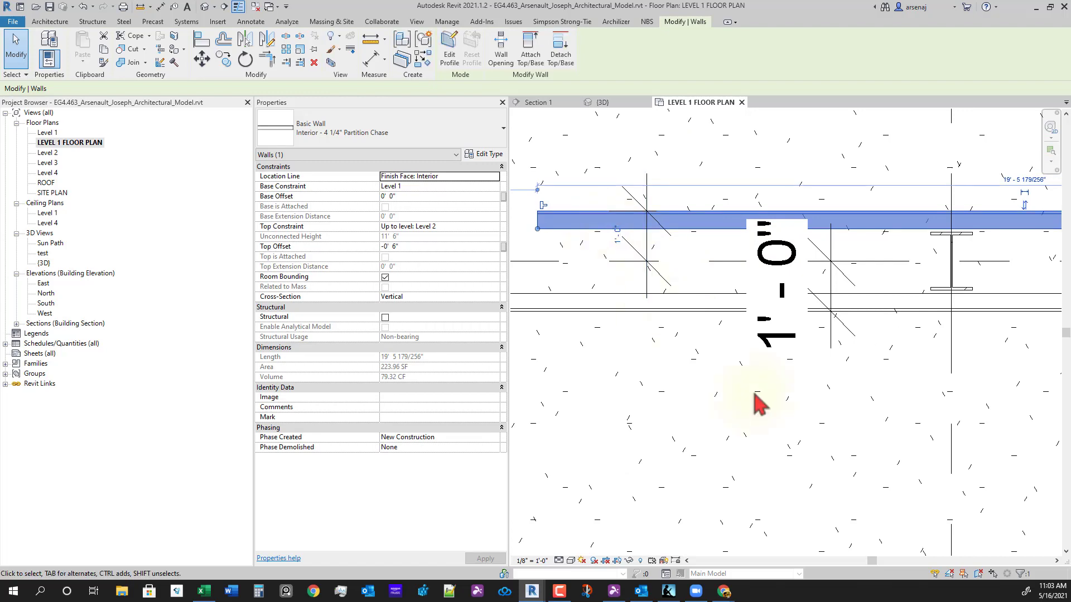
{"action": "left_click", "coordinate": [752, 392]}
{"action": "scroll", "coordinate": [726, 406], "scroll_direction": "down", "scroll_amount": 2}
{"action": "scroll", "coordinate": [735, 418], "scroll_direction": "down", "scroll_amount": 5}
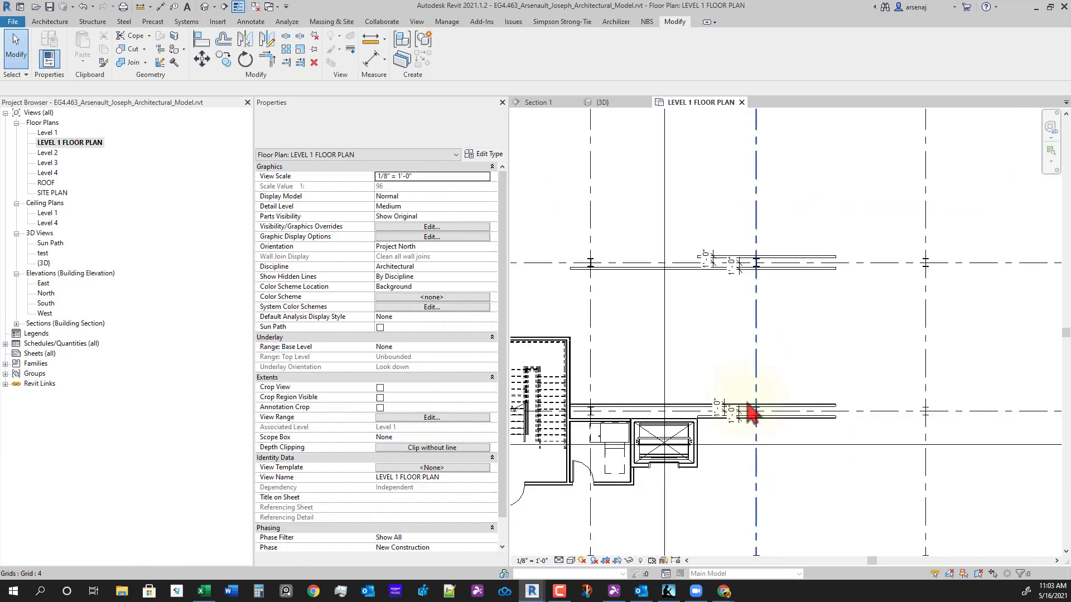
- Delete the four small offset dimensions
{"action": "left_click", "coordinate": [719, 409]}
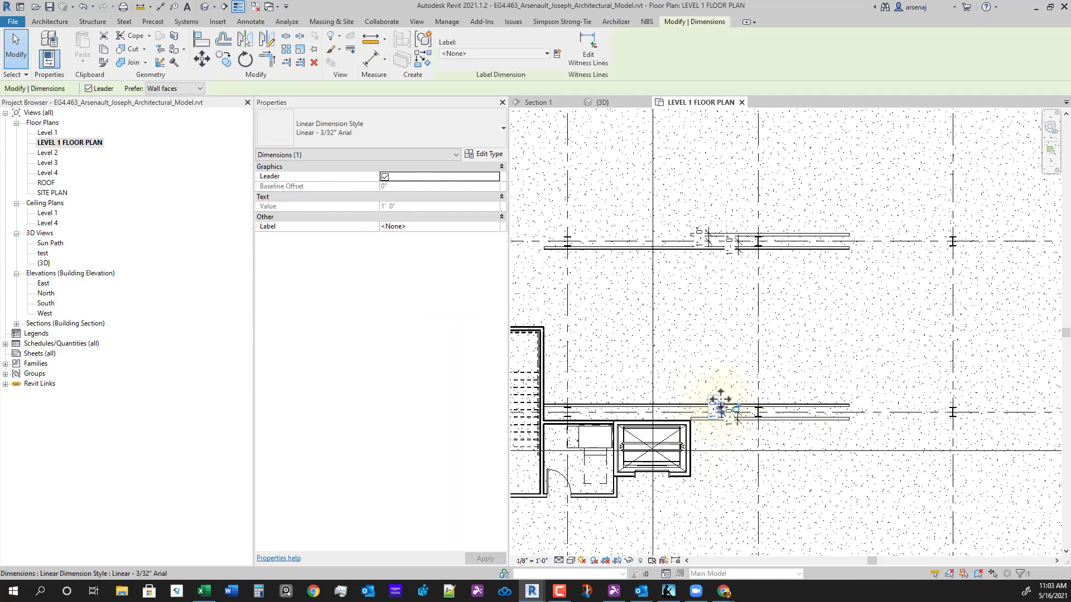
{"action": "left_click", "coordinate": [738, 429], "text": "ctrl"}
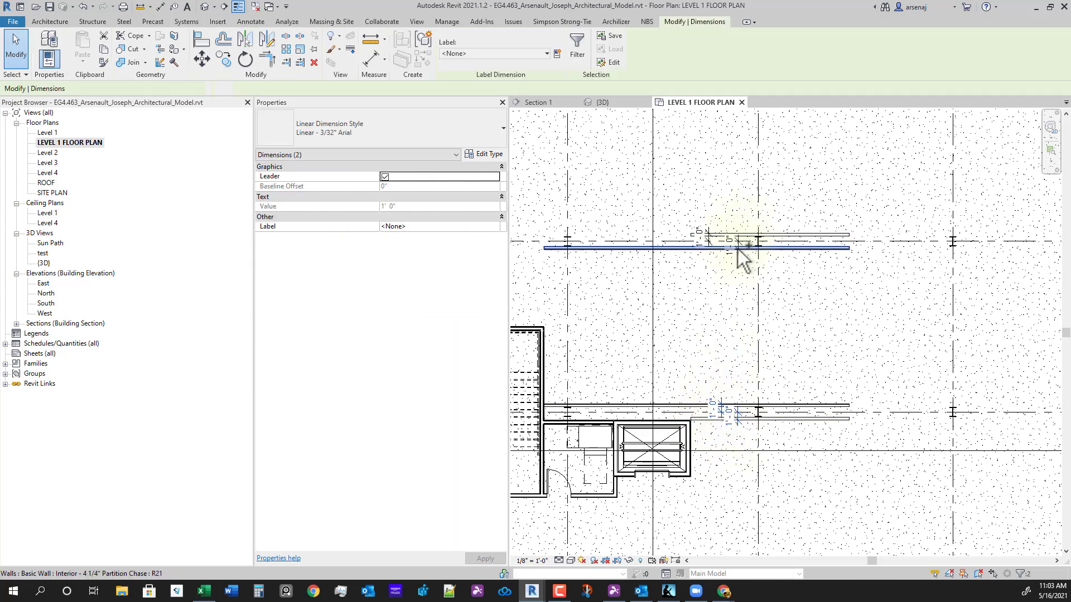
{"action": "left_click", "coordinate": [738, 252], "text": "ctrl"}
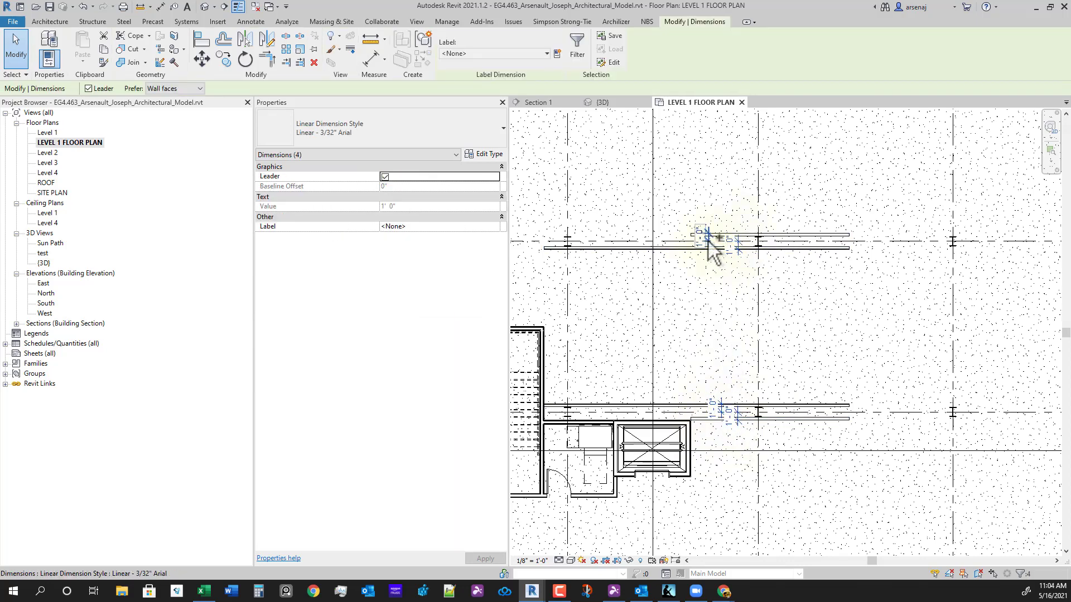
{"action": "key", "text": "Delete"}
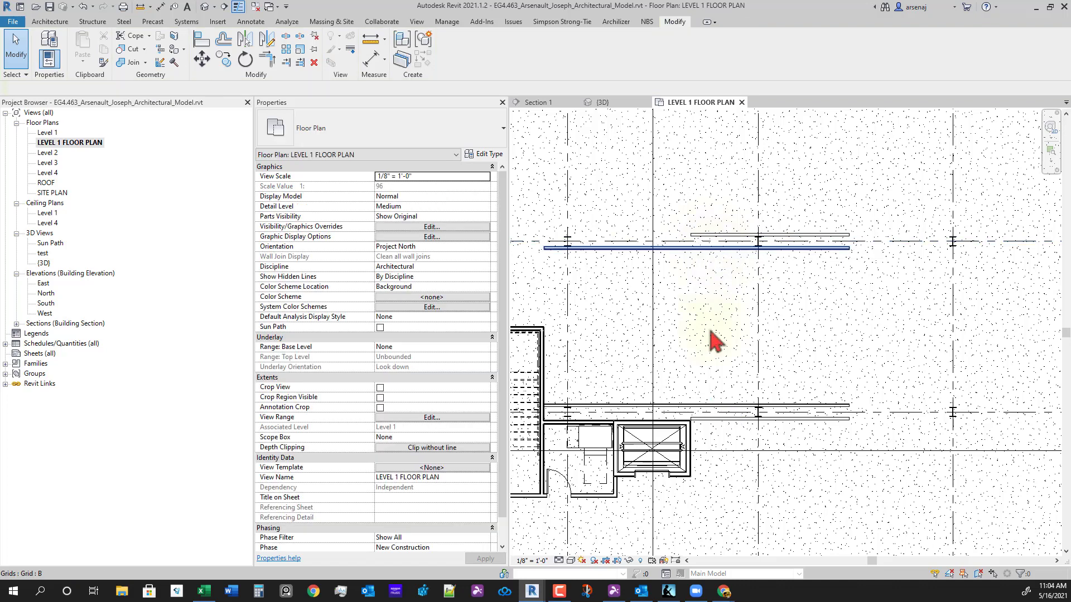
- Add a 19'-0" aligned dimension between the lower and upper partition chase walls
{"action": "key", "text": "d"}
{"action": "key", "text": "a"}
{"action": "key", "text": "Escape"}
{"action": "key", "text": "d"}
{"action": "key", "text": "i"}
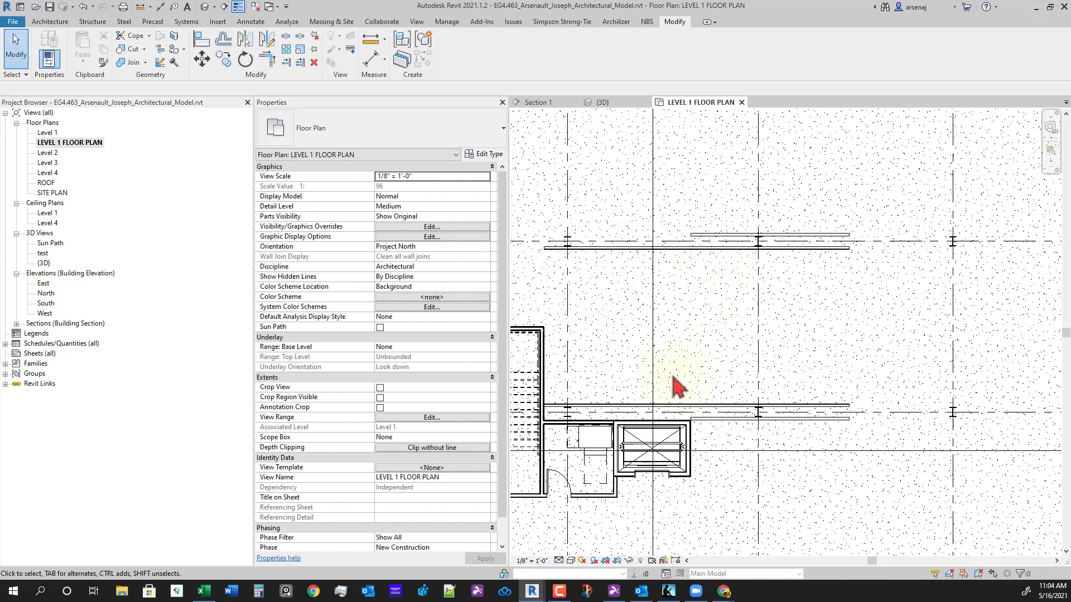
{"action": "scroll", "coordinate": [633, 388], "scroll_direction": "up", "scroll_amount": 3}
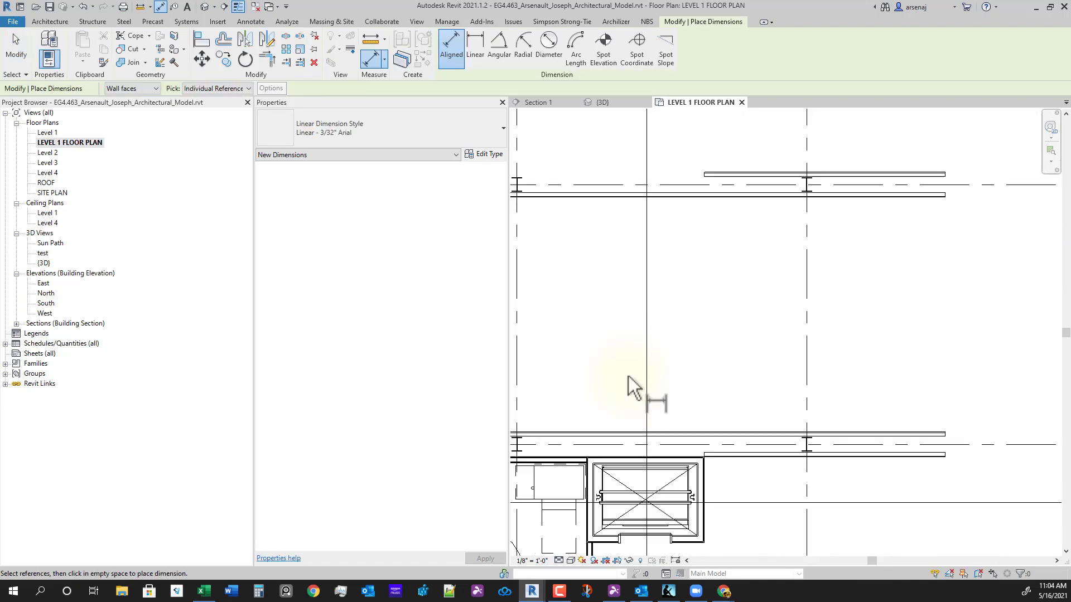
{"action": "left_click", "coordinate": [611, 435]}
{"action": "left_click", "coordinate": [612, 201]}
{"action": "left_click", "coordinate": [604, 290]}
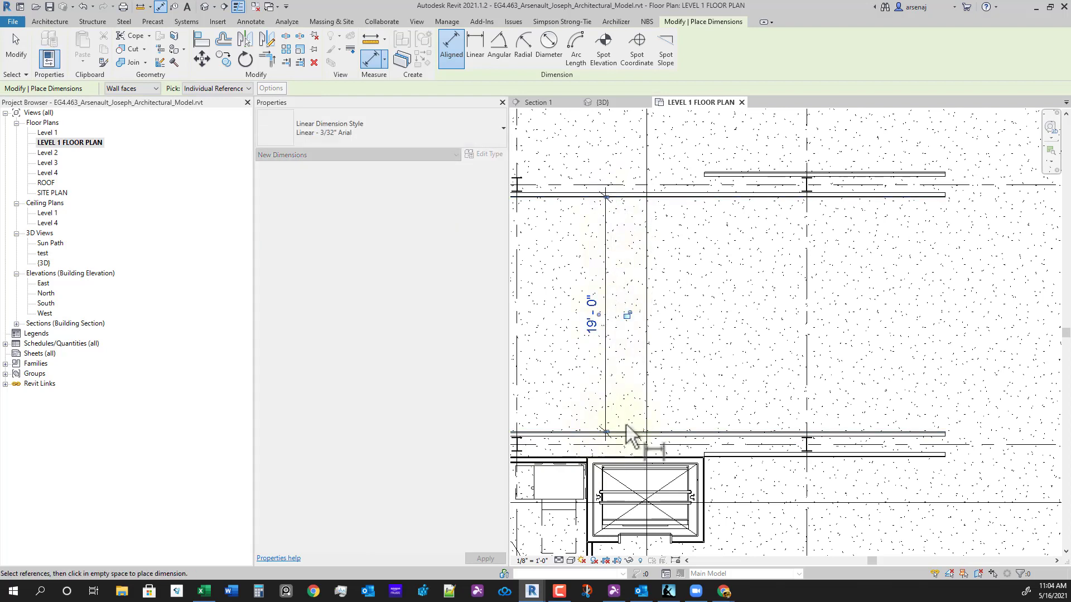
{"action": "scroll", "coordinate": [626, 427], "scroll_direction": "up", "scroll_amount": 1}
{"action": "middle_click_drag", "start_coordinate": [626, 426], "coordinate": [674, 422]}
{"action": "key", "text": "Escape"}
- Pan the plan to review the new dimension and select the upper partition wall
{"action": "middle_click_drag", "start_coordinate": [831, 439], "coordinate": [820, 449]}
{"action": "scroll", "coordinate": [819, 448], "scroll_direction": "down", "scroll_amount": 2}
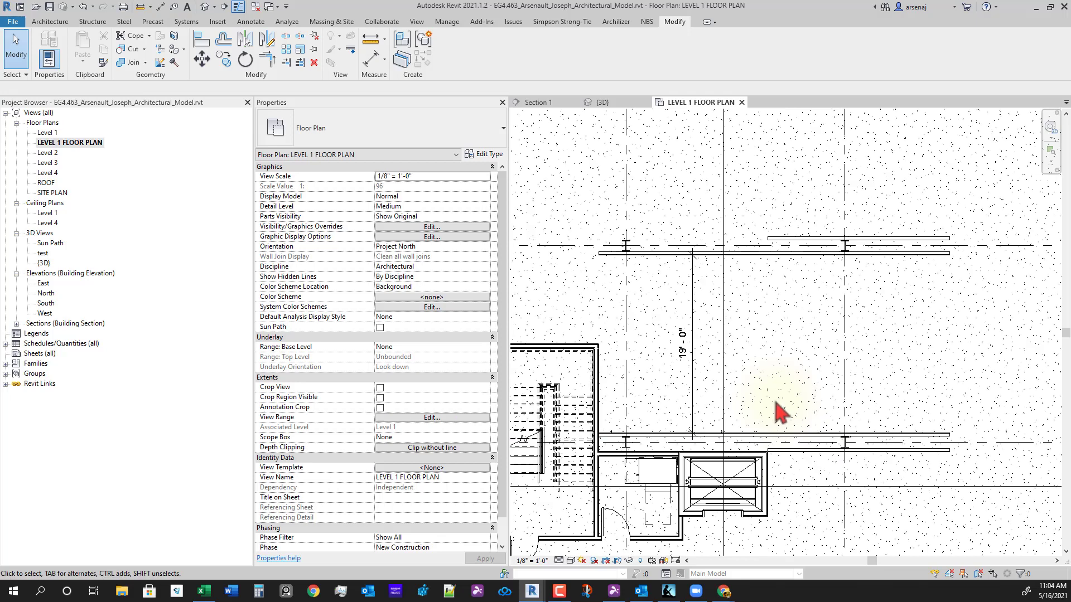
{"action": "middle_click_drag", "start_coordinate": [743, 421], "coordinate": [764, 423]}
{"action": "scroll", "coordinate": [730, 443], "scroll_direction": "up", "scroll_amount": 1}
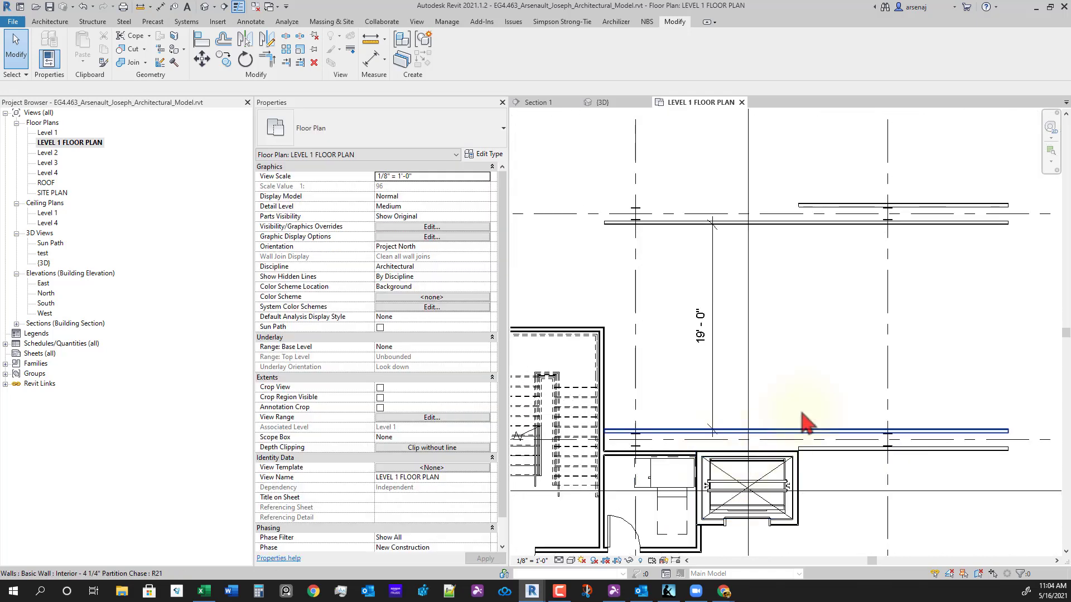
{"action": "left_click", "coordinate": [833, 225]}
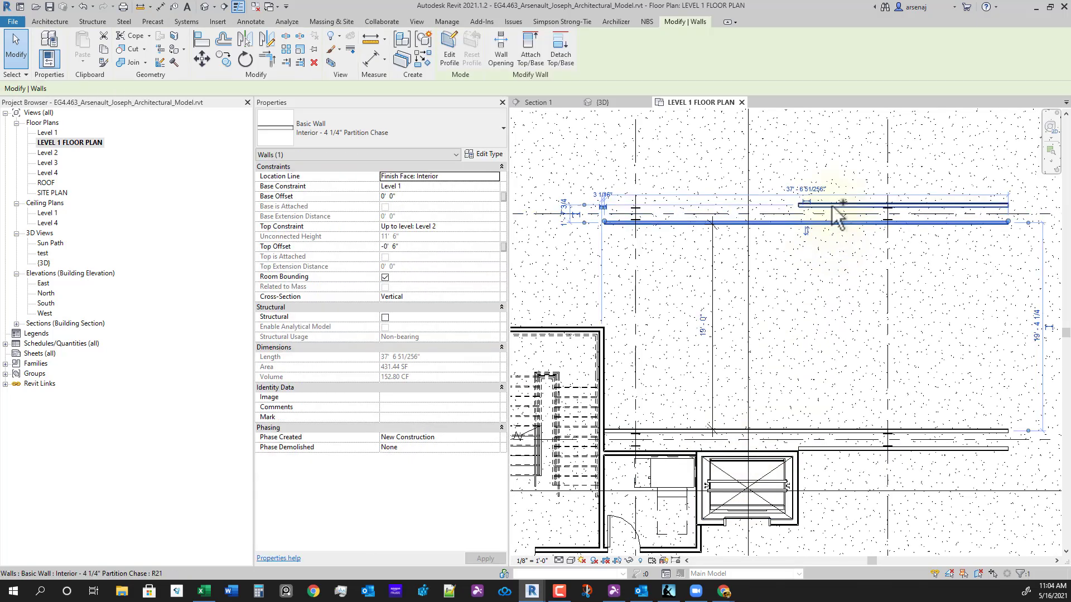
- Move both upper partition walls down by changing their 19'-0" spacing to 13'-0"
{"action": "left_click", "coordinate": [834, 207], "text": "ctrl"}
{"action": "middle_click_drag", "start_coordinate": [809, 415], "coordinate": [812, 416]}
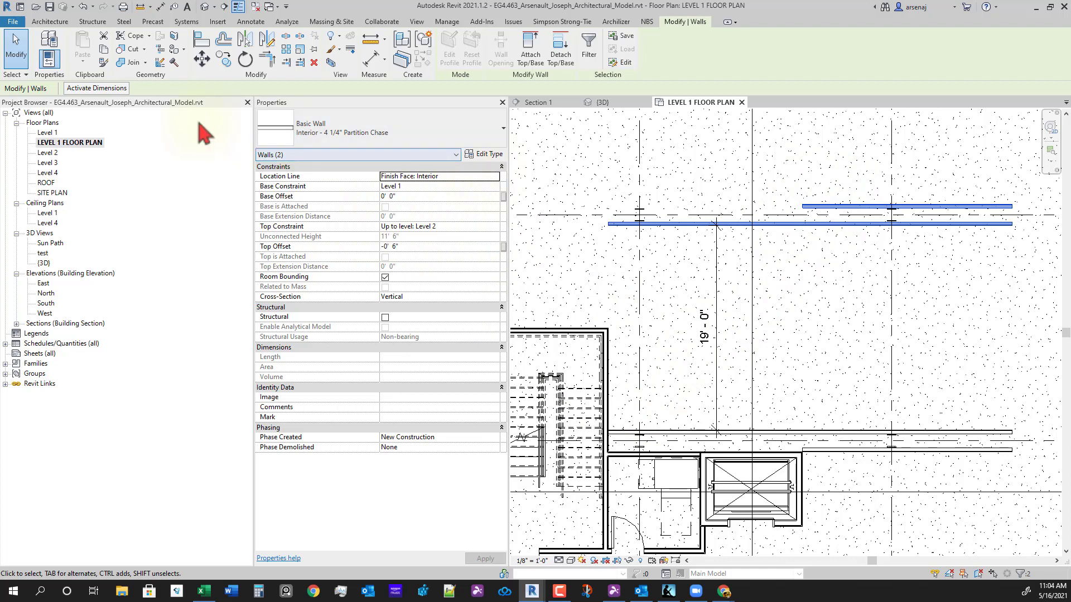
{"action": "left_click", "coordinate": [95, 90]}
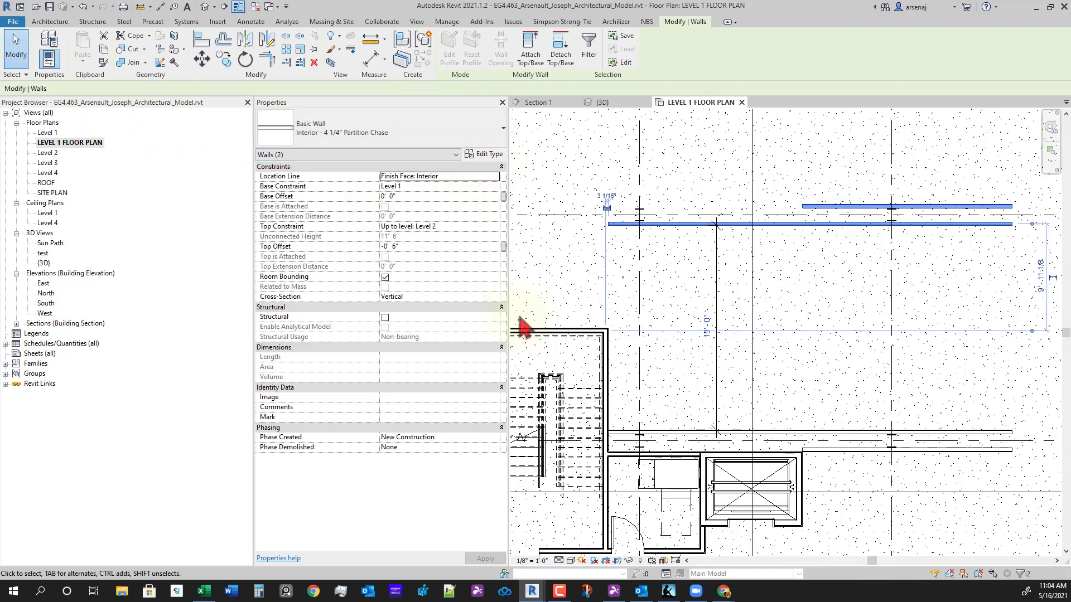
{"action": "left_click", "coordinate": [705, 328]}
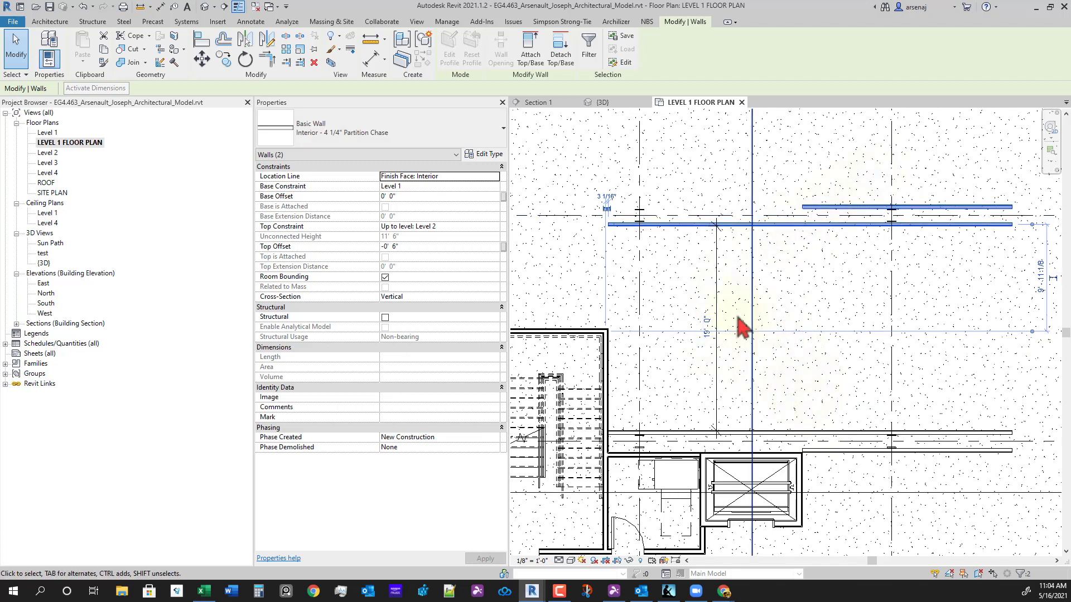
{"action": "left_click", "coordinate": [708, 328]}
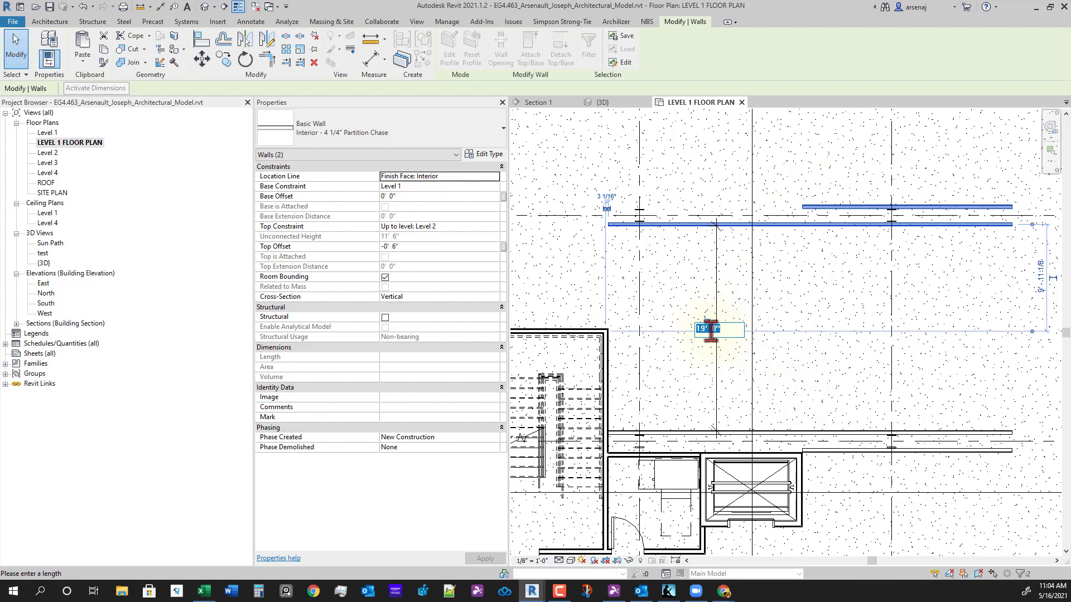
{"action": "type", "text": "13"}
{"action": "key", "text": "Return"}
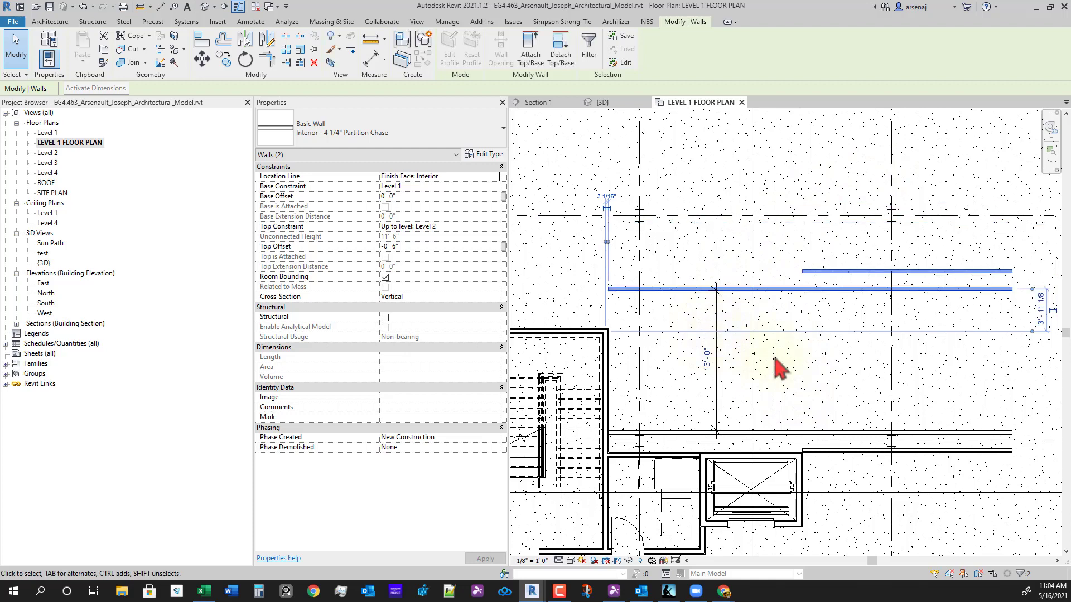
- Check the moved walls near the stair core, then select the upper partition wall
{"action": "middle_click_drag", "start_coordinate": [888, 375], "coordinate": [891, 374]}
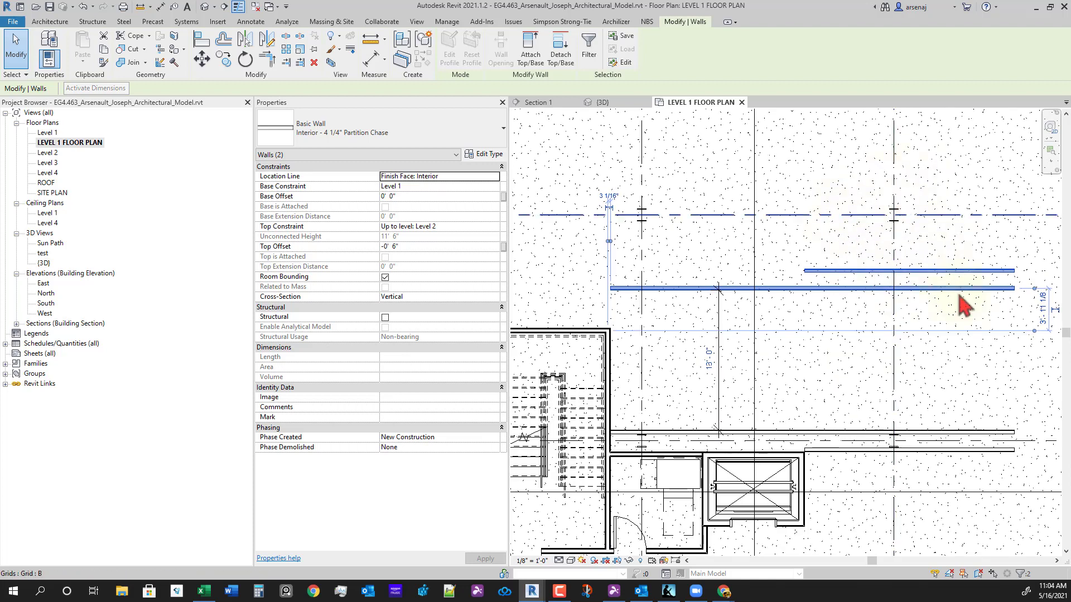
{"action": "scroll", "coordinate": [818, 359], "scroll_direction": "down", "scroll_amount": 1}
{"action": "scroll", "coordinate": [892, 242], "scroll_direction": "up", "scroll_amount": 5}
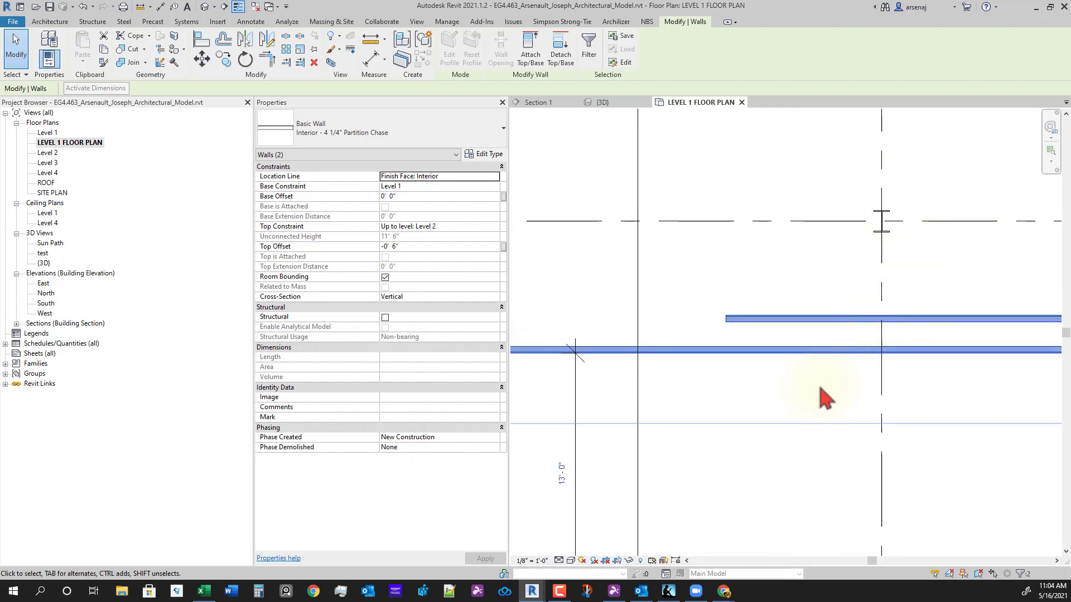
{"action": "scroll", "coordinate": [818, 387], "scroll_direction": "down", "scroll_amount": 4}
{"action": "middle_click_drag", "start_coordinate": [795, 423], "coordinate": [843, 372]}
{"action": "scroll", "coordinate": [843, 372], "scroll_direction": "down", "scroll_amount": 1}
{"action": "scroll", "coordinate": [800, 389], "scroll_direction": "up", "scroll_amount": 1}
{"action": "middle_click_drag", "start_coordinate": [780, 408], "coordinate": [775, 382]}
{"action": "scroll", "coordinate": [704, 311], "scroll_direction": "up", "scroll_amount": 2}
{"action": "scroll", "coordinate": [717, 321], "scroll_direction": "down", "scroll_amount": 3}
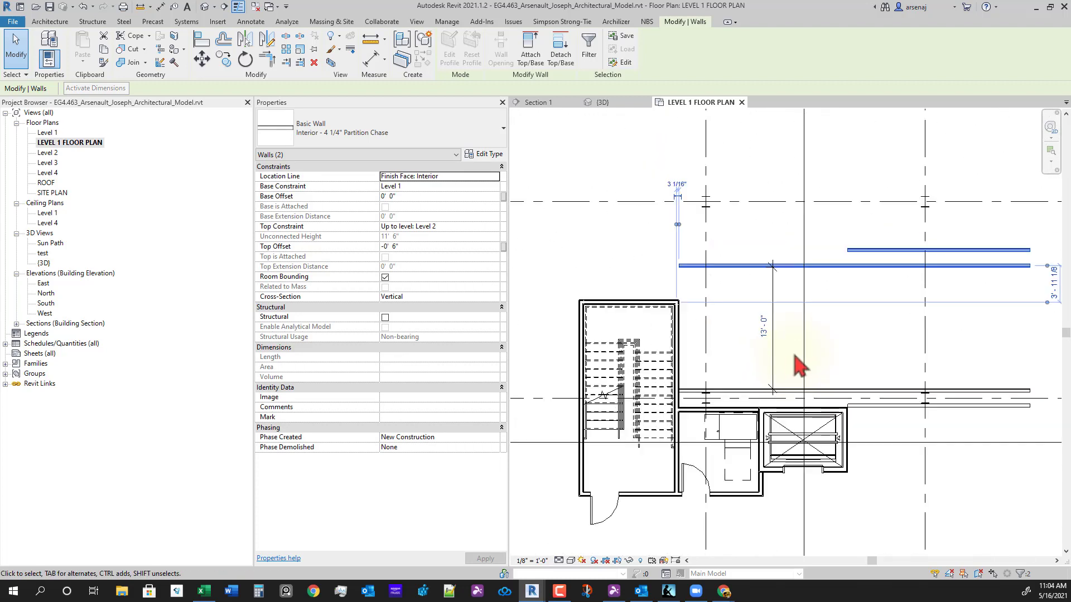
{"action": "left_click", "coordinate": [789, 355]}
{"action": "scroll", "coordinate": [725, 312], "scroll_direction": "up", "scroll_amount": 3}
{"action": "left_click", "coordinate": [658, 248]}
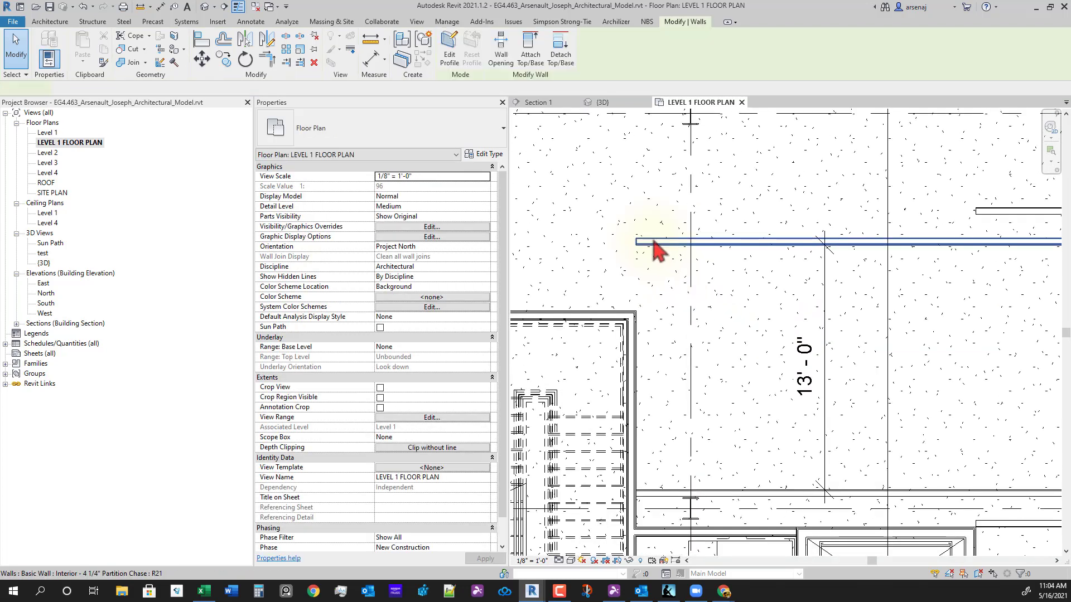
- Draw a short vertical Partition Chase wall beside the shaft with Create Similar from the upper wall
{"action": "right_click", "coordinate": [658, 251]}
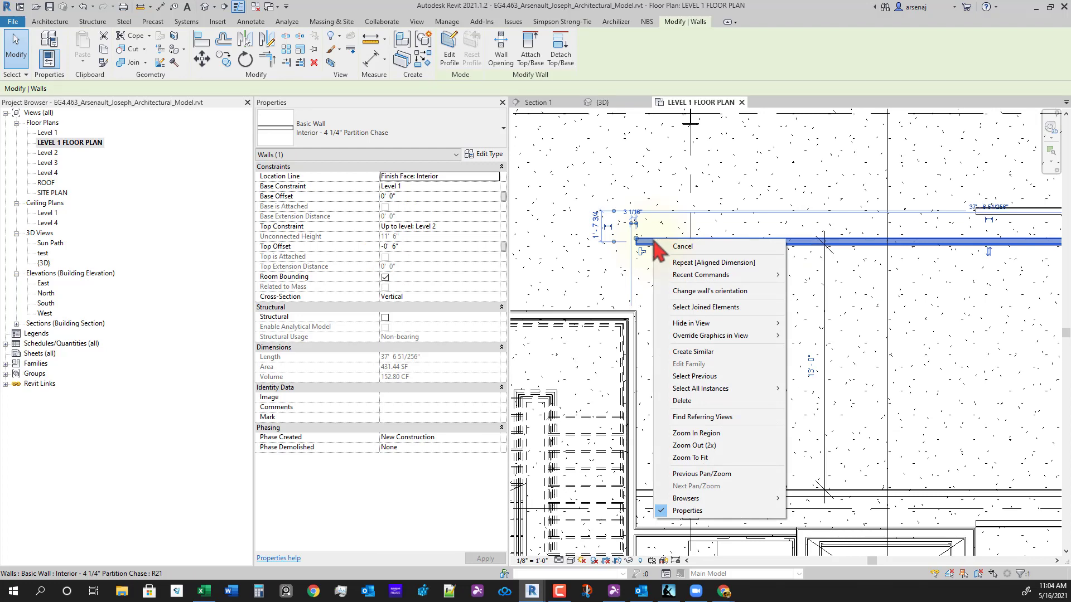
{"action": "key", "text": "Escape"}
{"action": "key", "text": "Escape"}
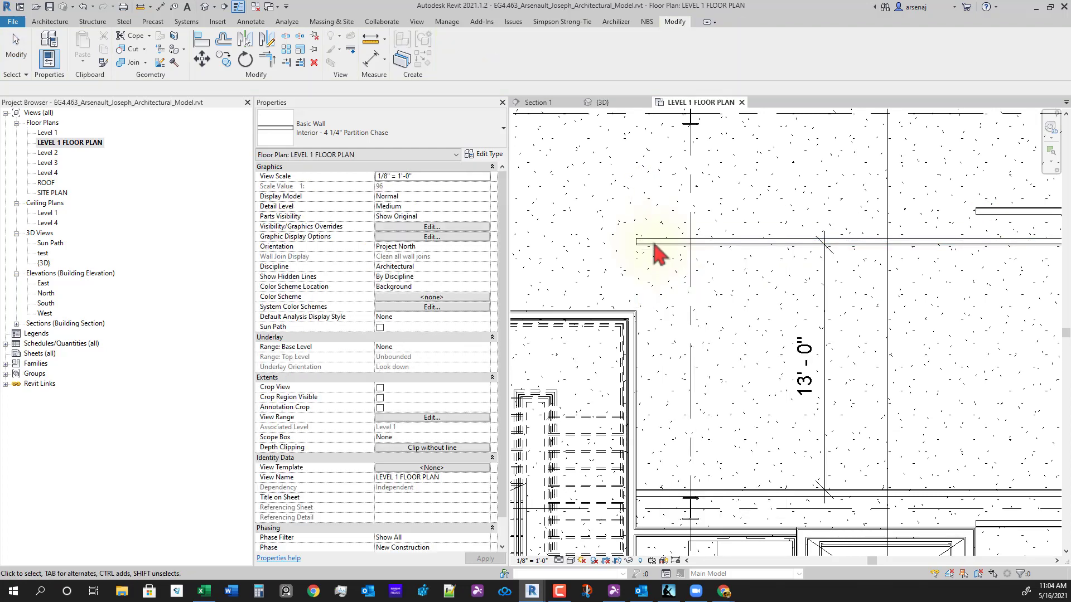
{"action": "left_click", "coordinate": [655, 246]}
{"action": "right_click", "coordinate": [655, 246]}
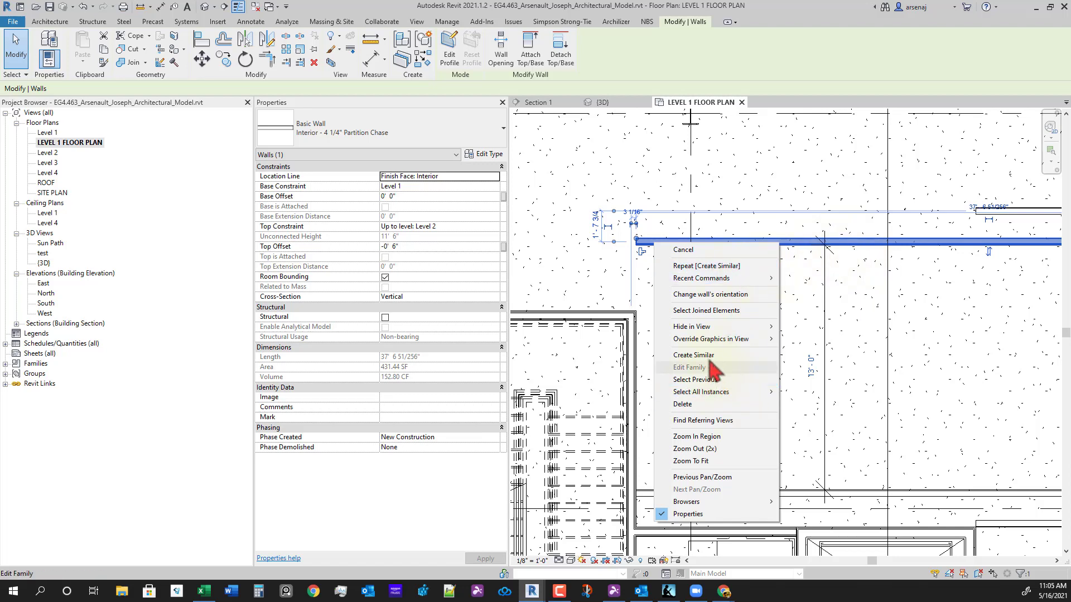
{"action": "left_click", "coordinate": [693, 355]}
{"action": "scroll", "coordinate": [697, 312], "scroll_direction": "up", "scroll_amount": 5}
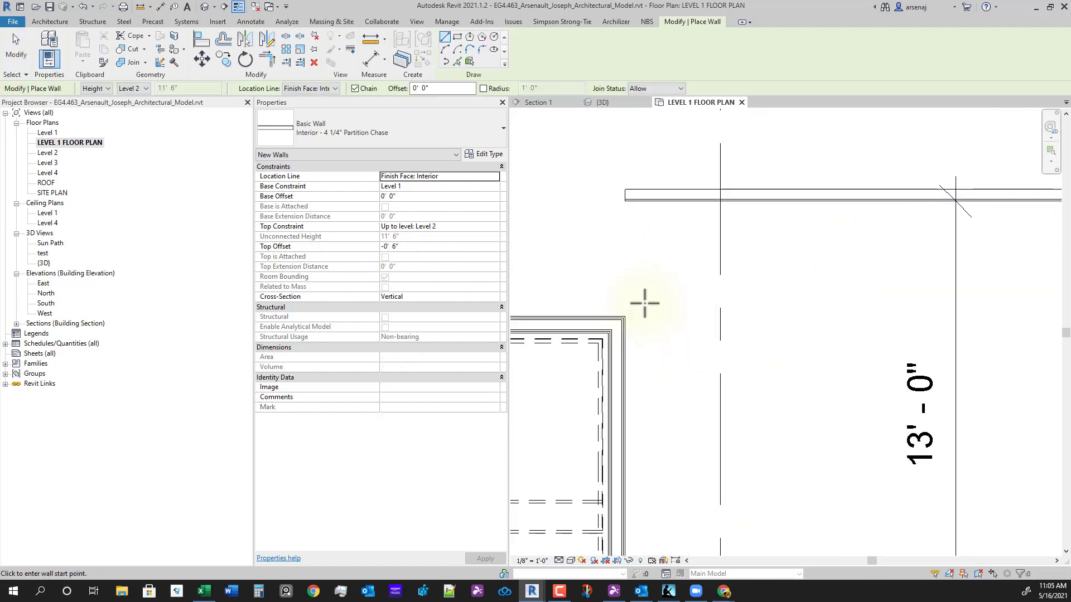
{"action": "scroll", "coordinate": [664, 367], "scroll_direction": "down", "scroll_amount": 2}
{"action": "scroll", "coordinate": [658, 477], "scroll_direction": "up", "scroll_amount": 2}
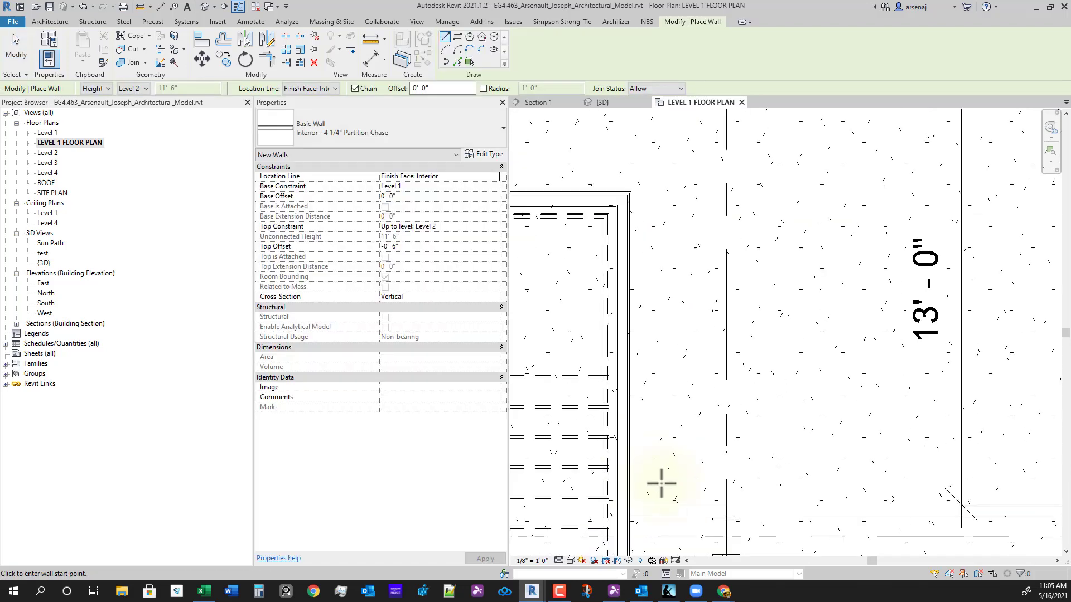
{"action": "left_click", "coordinate": [661, 483]}
{"action": "scroll", "coordinate": [712, 354], "scroll_direction": "down", "scroll_amount": 1}
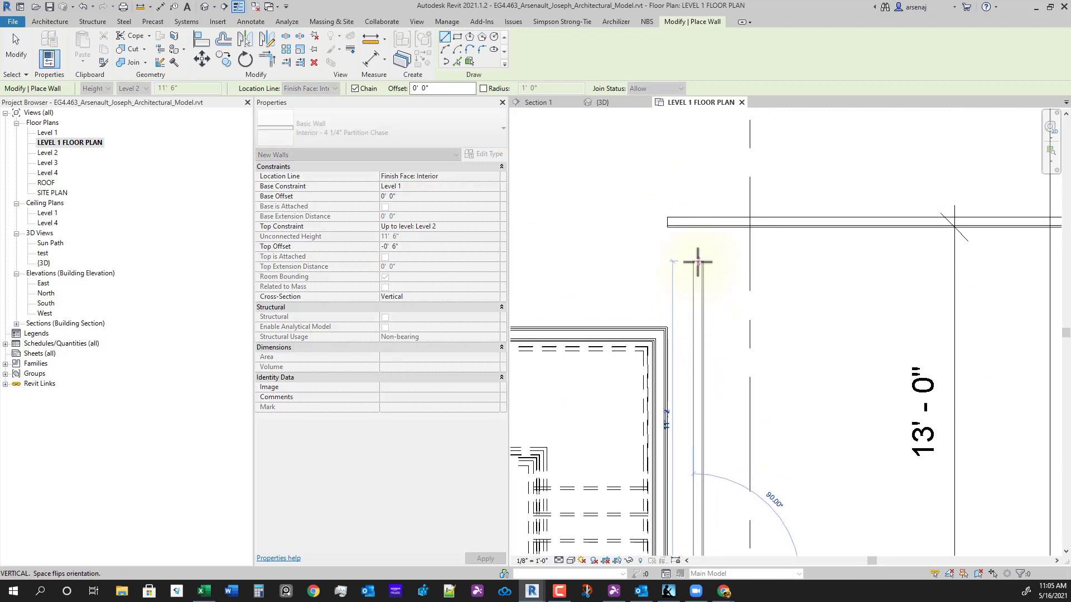
{"action": "left_click", "coordinate": [694, 250]}
{"action": "key", "text": "Escape"}
{"action": "key", "text": "Escape"}
{"action": "middle_click_drag", "start_coordinate": [692, 256], "coordinate": [720, 476]}
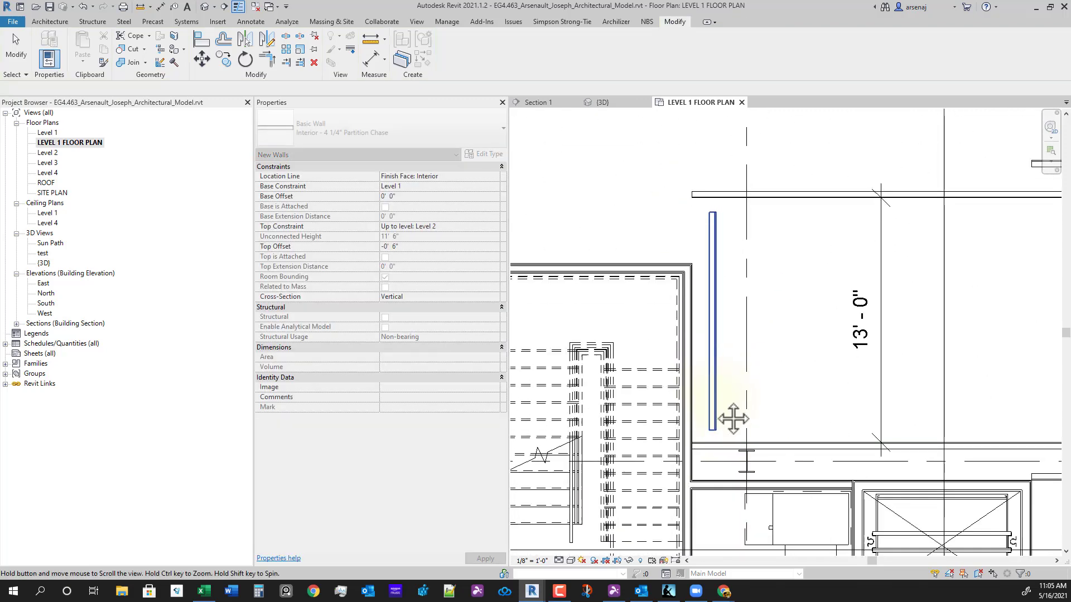
- Disallow joining at the horizontal wall's end next to the new vertical wall
{"action": "left_click", "coordinate": [717, 462]}
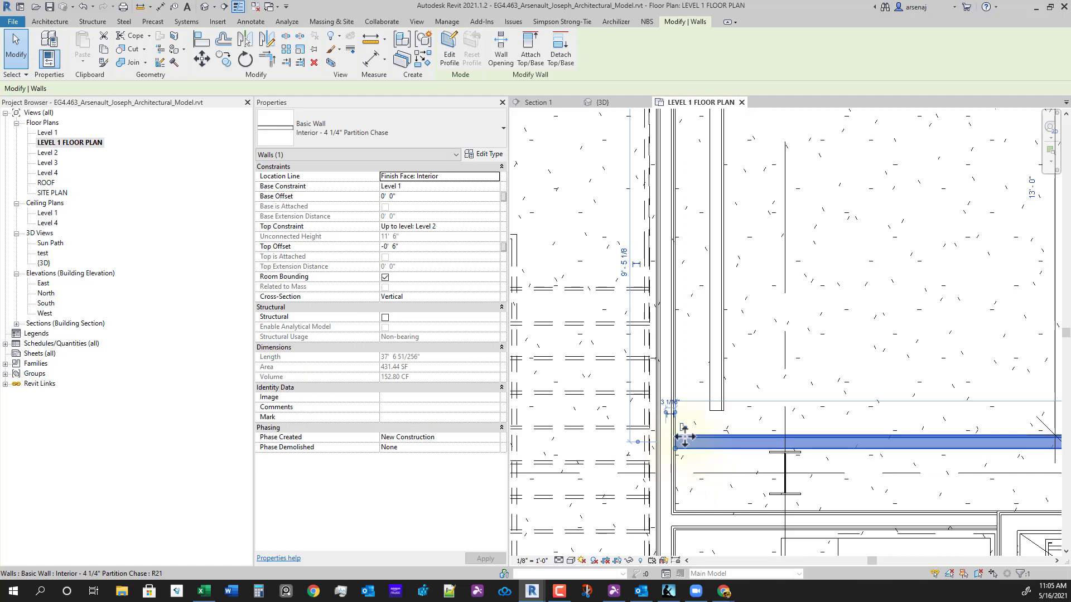
{"action": "left_click", "coordinate": [684, 429]}
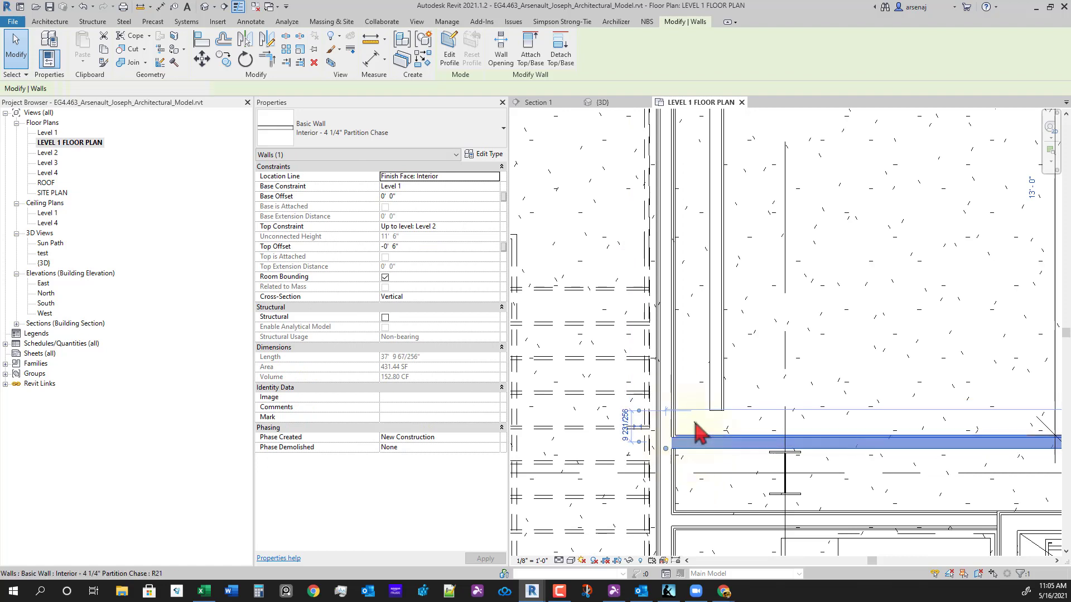
{"action": "right_click", "coordinate": [665, 449]}
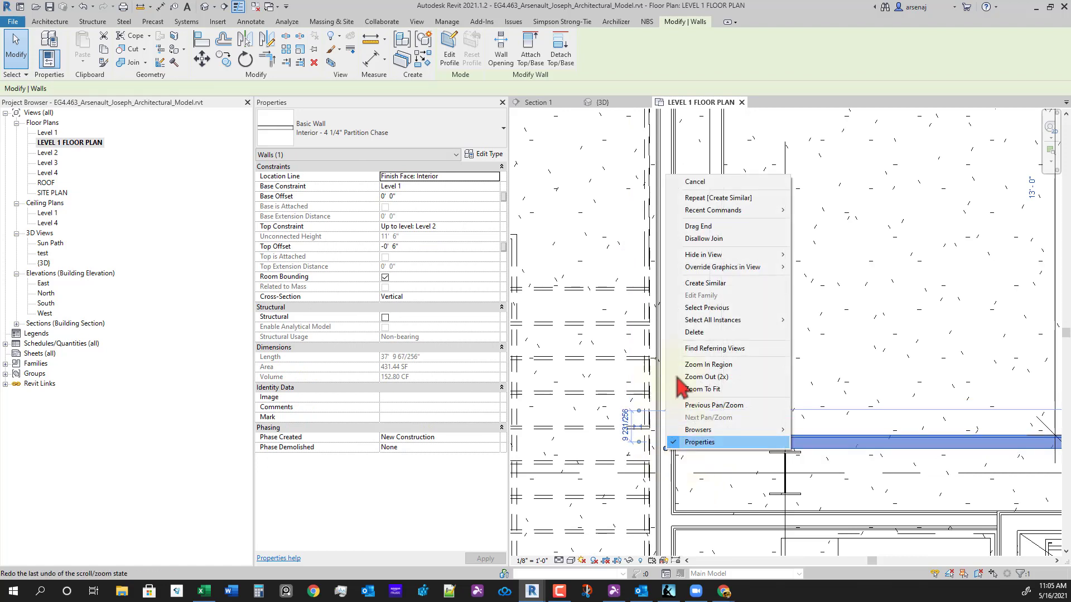
{"action": "left_click", "coordinate": [702, 240]}
- Try Trim/Extend to Corner (TR) on the two walls, then cancel it
{"action": "key", "text": "t"}
{"action": "key", "text": "r"}
{"action": "scroll", "coordinate": [749, 425], "scroll_direction": "up", "scroll_amount": 4}
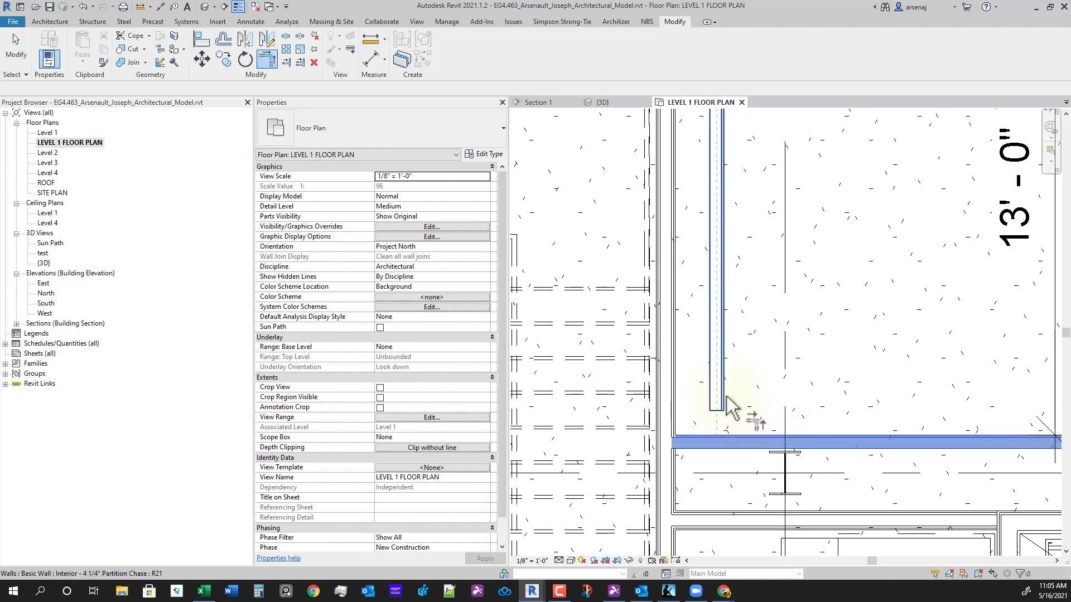
{"action": "scroll", "coordinate": [758, 417], "scroll_direction": "up", "scroll_amount": 1}
{"action": "scroll", "coordinate": [752, 410], "scroll_direction": "down", "scroll_amount": 3}
{"action": "scroll", "coordinate": [738, 391], "scroll_direction": "up", "scroll_amount": 2}
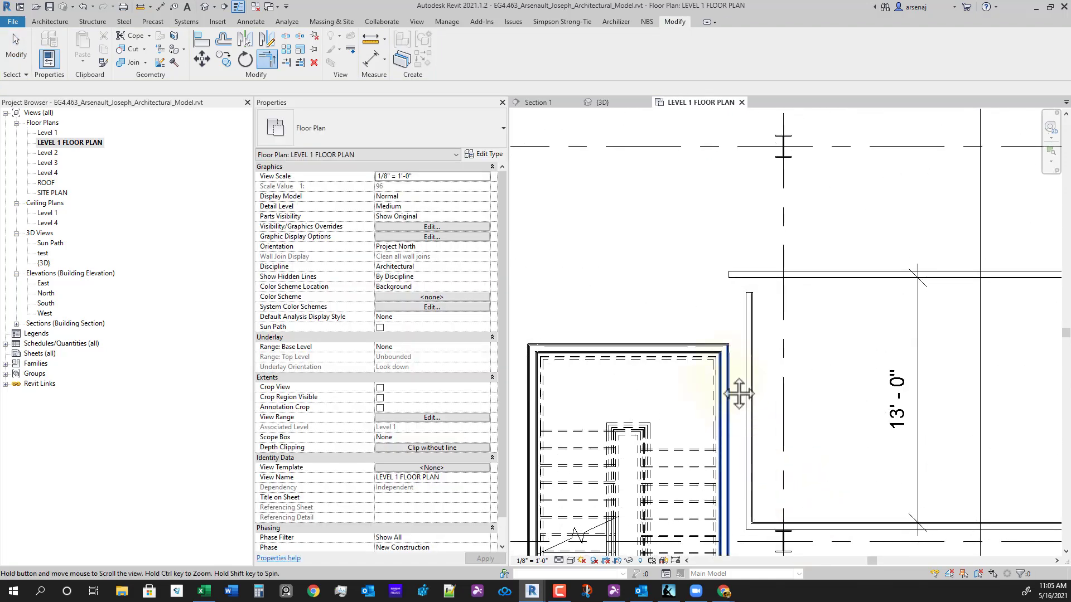
{"action": "left_click", "coordinate": [748, 273]}
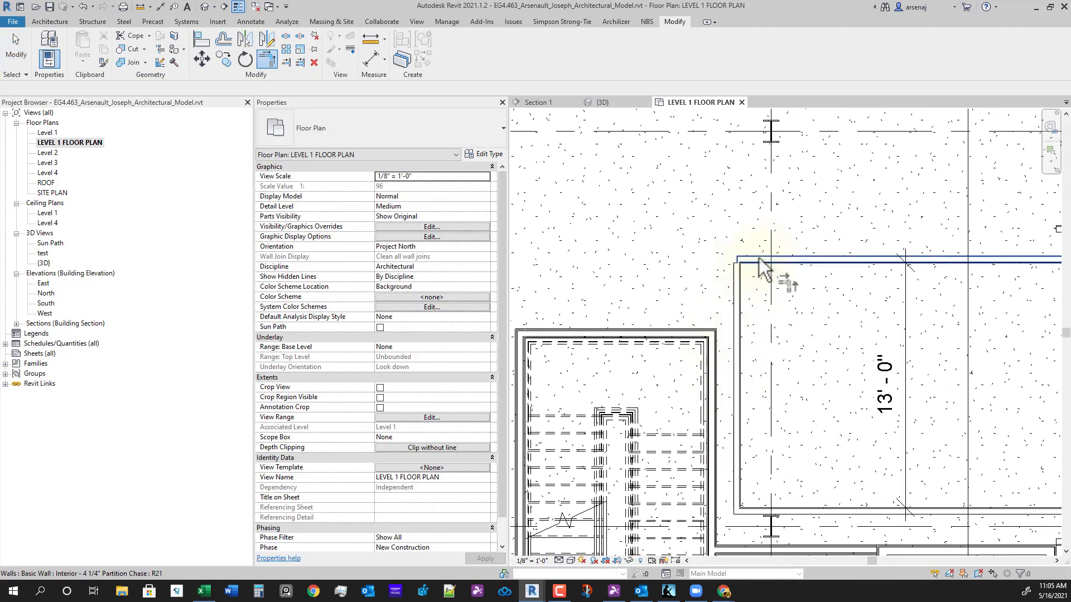
{"action": "left_click", "coordinate": [760, 261]}
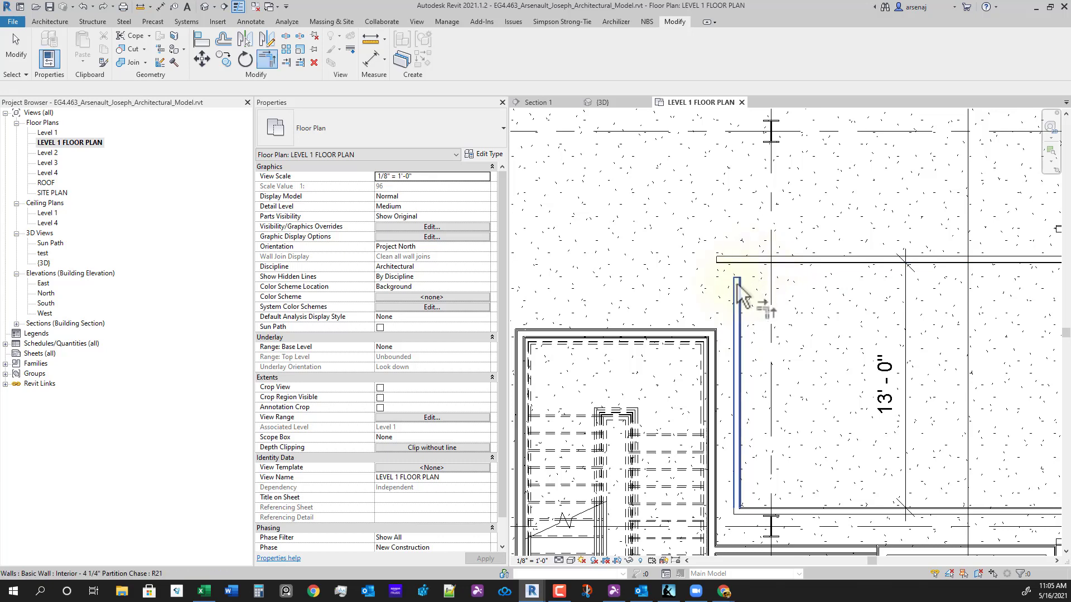
{"action": "key", "text": "Escape"}
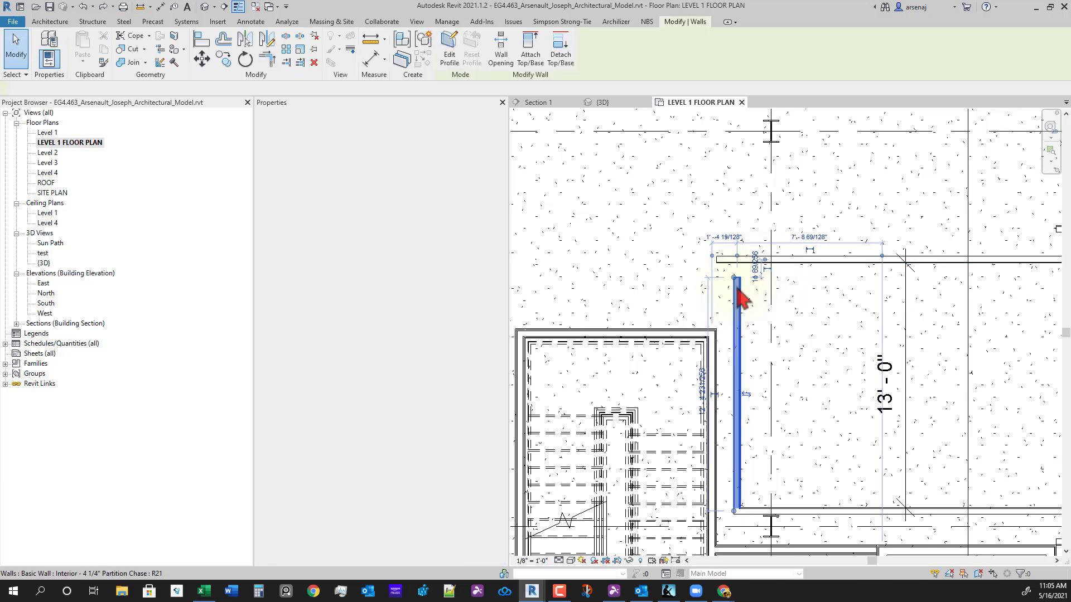
- Stretch the vertical wall's top up and trim it with the horizontal wall into a corner
{"action": "left_click", "coordinate": [736, 283]}
{"action": "left_click_drag", "start_coordinate": [736, 283], "coordinate": [725, 273]}
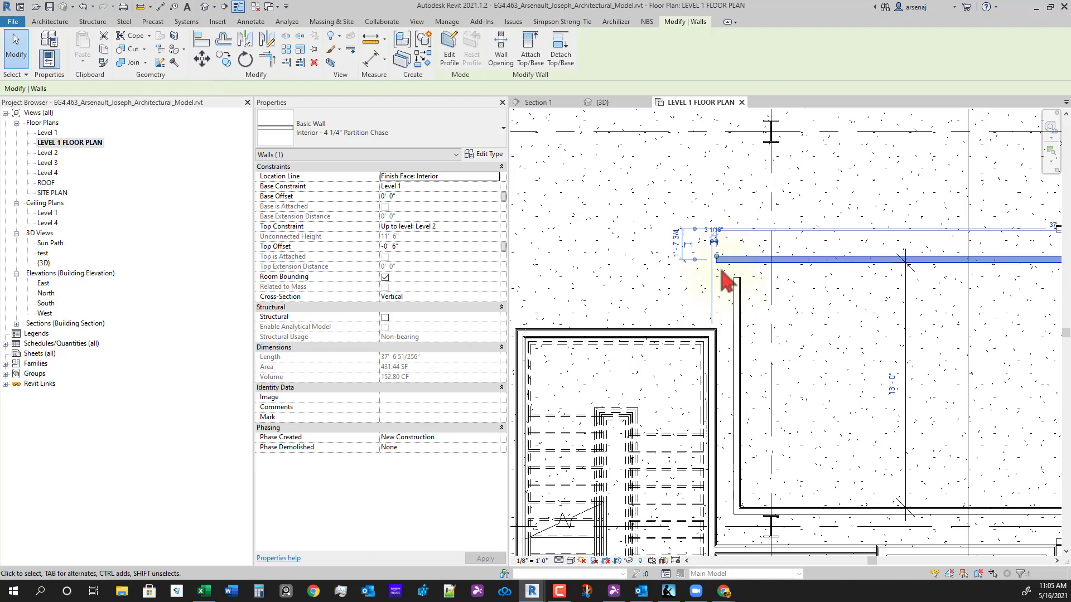
{"action": "key", "text": "t"}
{"action": "key", "text": "r"}
{"action": "left_click", "coordinate": [744, 308]}
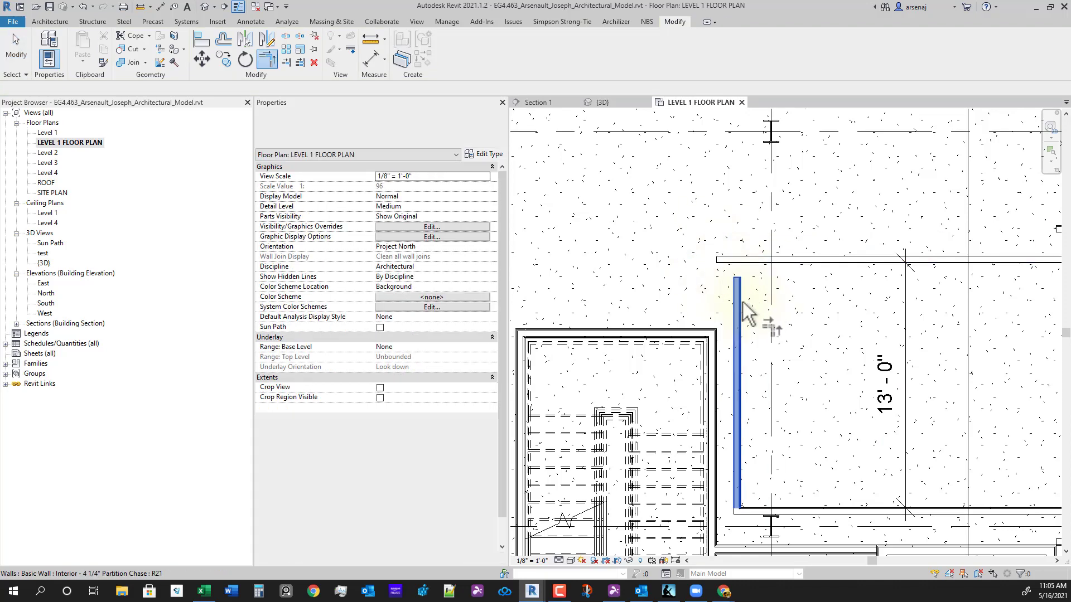
{"action": "left_click", "coordinate": [760, 266]}
{"action": "key", "text": "Escape"}
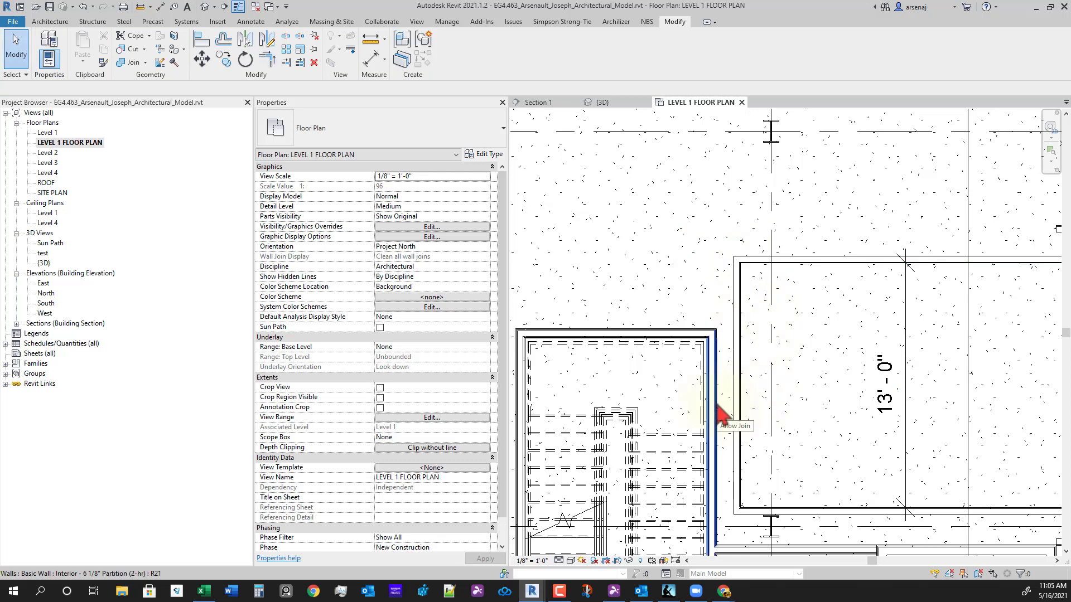
{"action": "key", "text": "d"}
{"action": "key", "text": "i"}
{"action": "scroll", "coordinate": [717, 412], "scroll_direction": "up", "scroll_amount": 3}
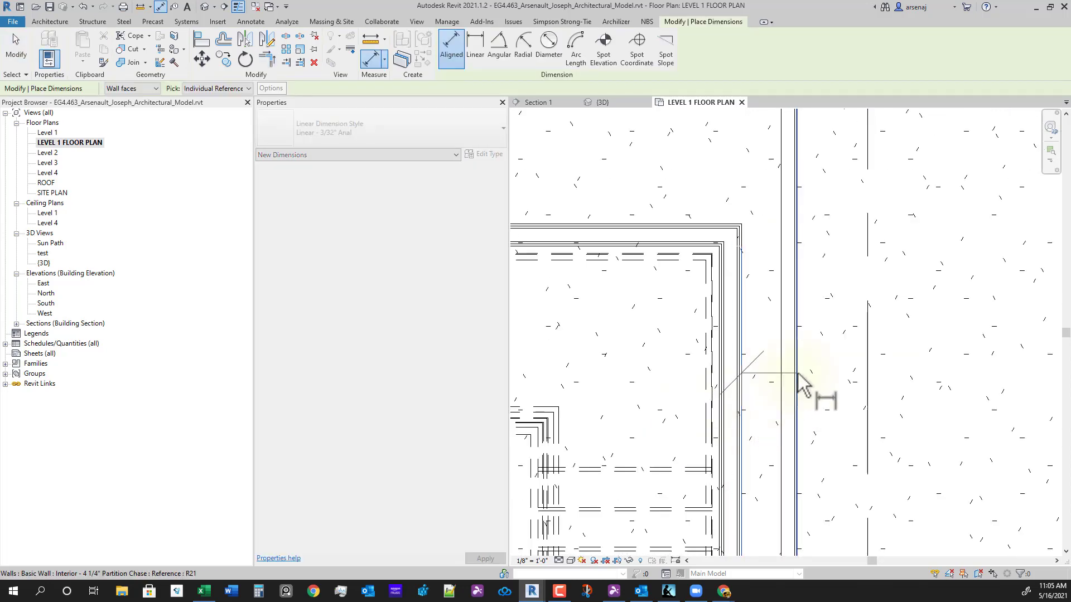
- Dimension the gap to the shaft wall and move the partition wall to 6" from it
{"action": "left_click", "coordinate": [798, 374]}
{"action": "left_click", "coordinate": [840, 376]}
{"action": "key", "text": "Escape"}
{"action": "scroll", "coordinate": [815, 334], "scroll_direction": "down", "scroll_amount": 3}
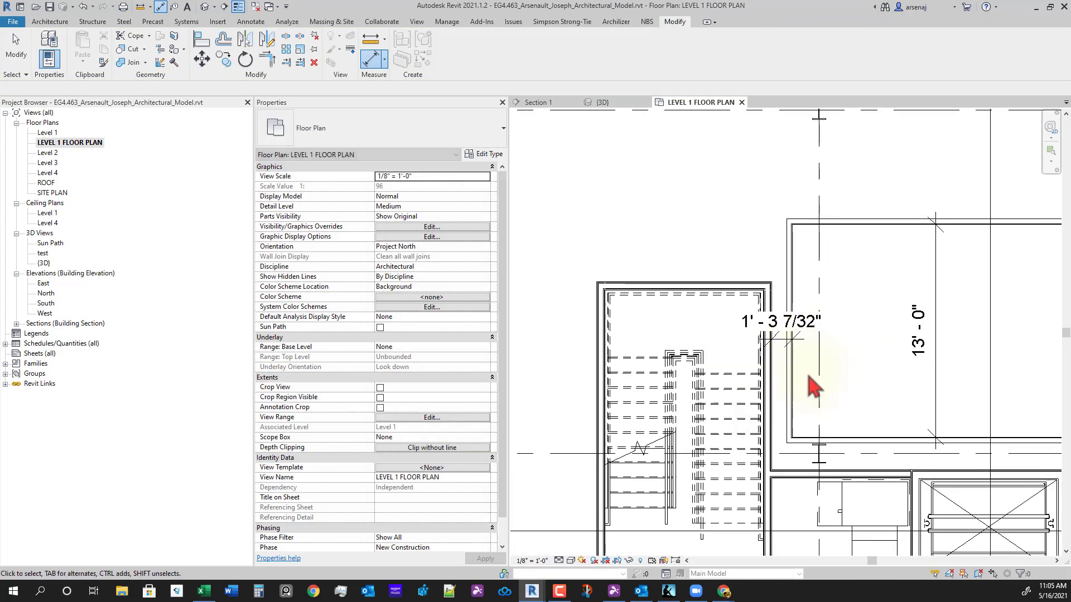
{"action": "left_click", "coordinate": [770, 314]}
{"action": "left_click", "coordinate": [768, 307]}
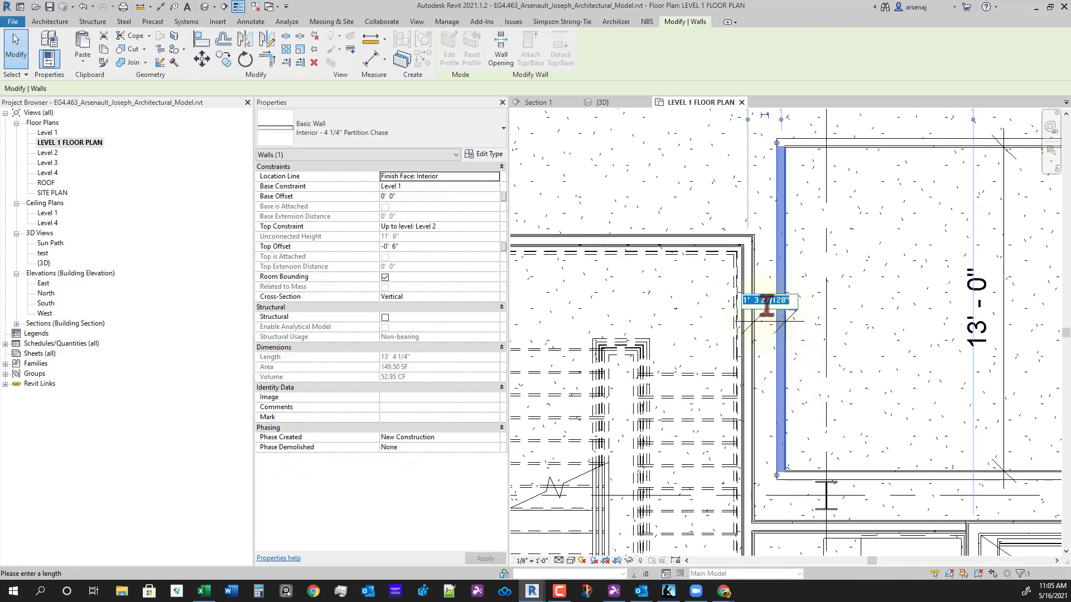
{"action": "type", "text": "0 6"}
{"action": "key", "text": "Return"}
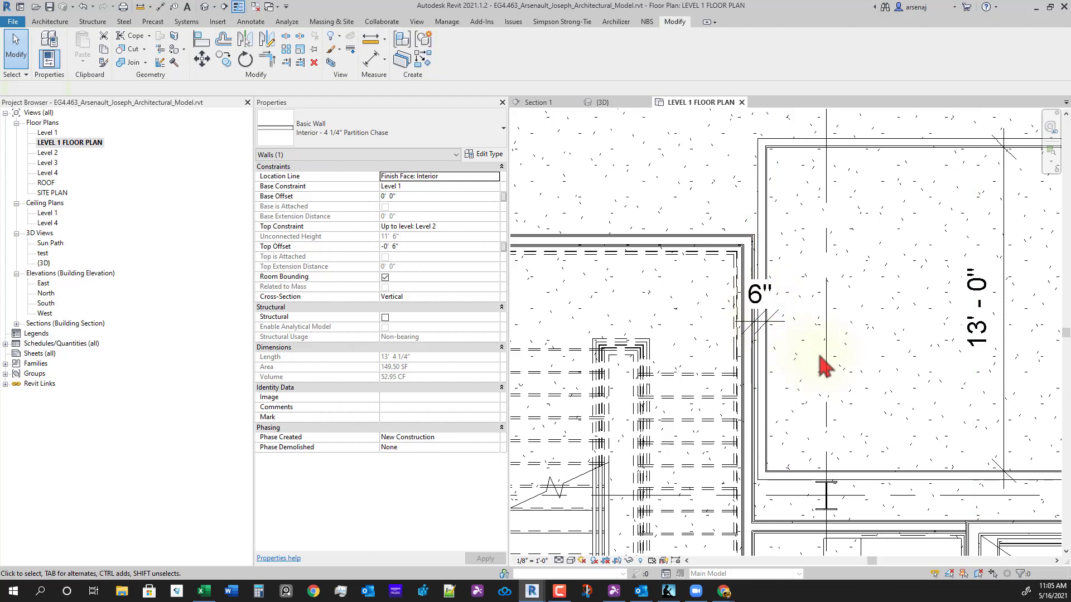
- Delete the leftover 6" dimension
{"action": "left_click", "coordinate": [819, 357]}
{"action": "left_click", "coordinate": [777, 327]}
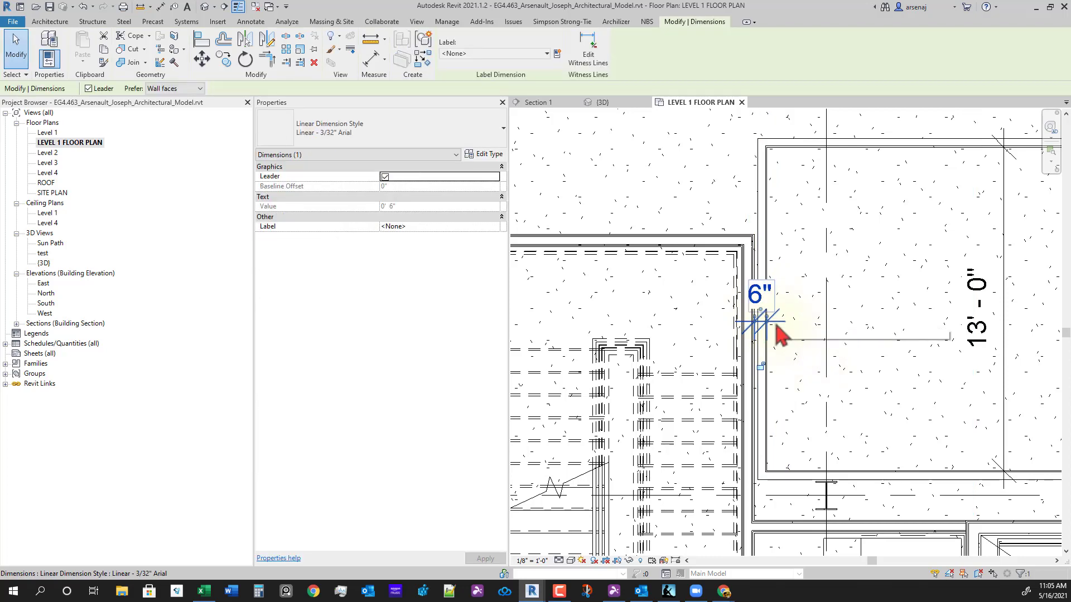
{"action": "key", "text": "Delete"}
{"action": "scroll", "coordinate": [797, 388], "scroll_direction": "up", "scroll_amount": 2}
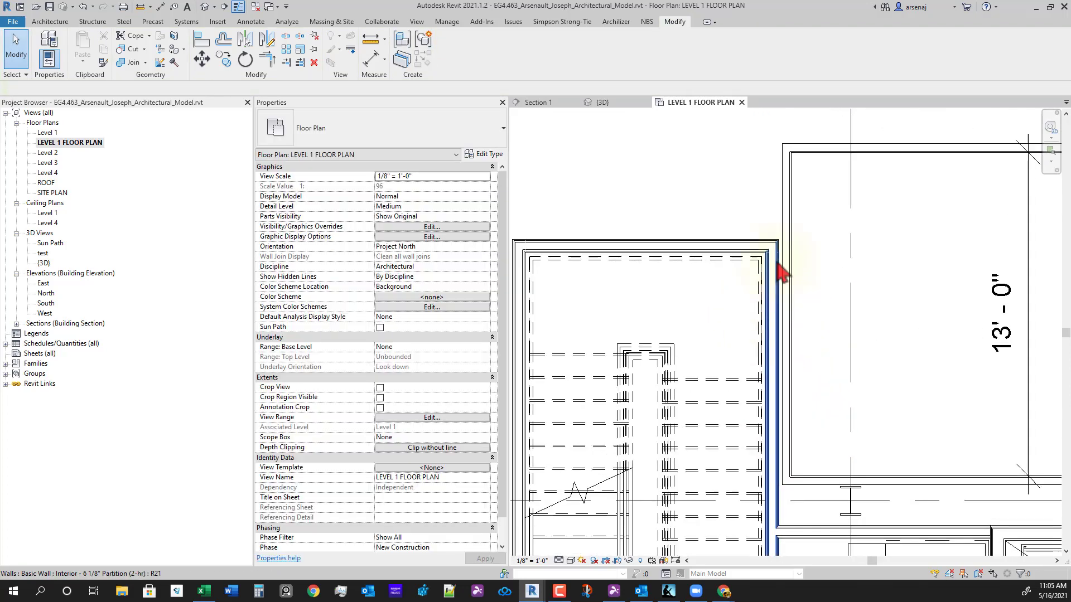
- Pan over to the room's upper horizontal wall and check it
{"action": "scroll", "coordinate": [769, 368], "scroll_direction": "down", "scroll_amount": 2}
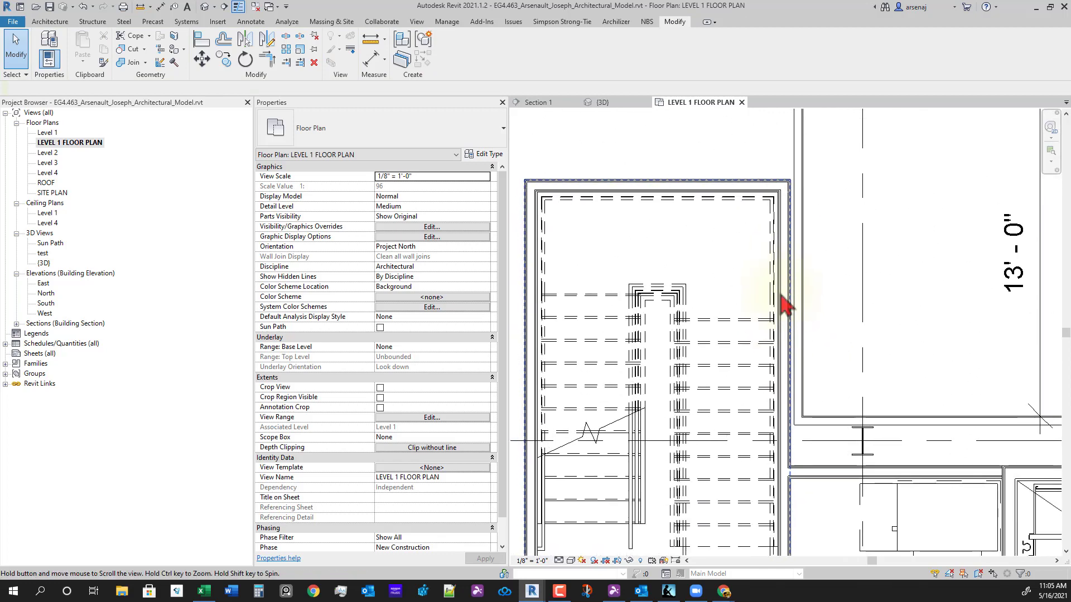
{"action": "scroll", "coordinate": [822, 438], "scroll_direction": "down", "scroll_amount": 3}
{"action": "scroll", "coordinate": [824, 430], "scroll_direction": "up", "scroll_amount": 3}
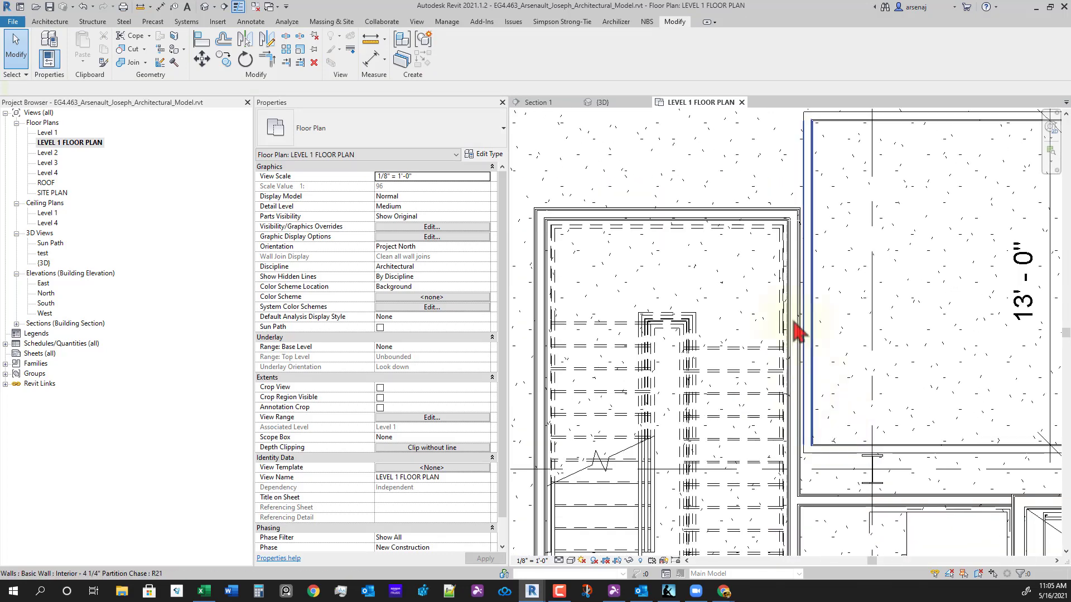
{"action": "scroll", "coordinate": [808, 410], "scroll_direction": "down", "scroll_amount": 2}
{"action": "scroll", "coordinate": [837, 429], "scroll_direction": "up", "scroll_amount": 1}
{"action": "scroll", "coordinate": [830, 441], "scroll_direction": "down", "scroll_amount": 3}
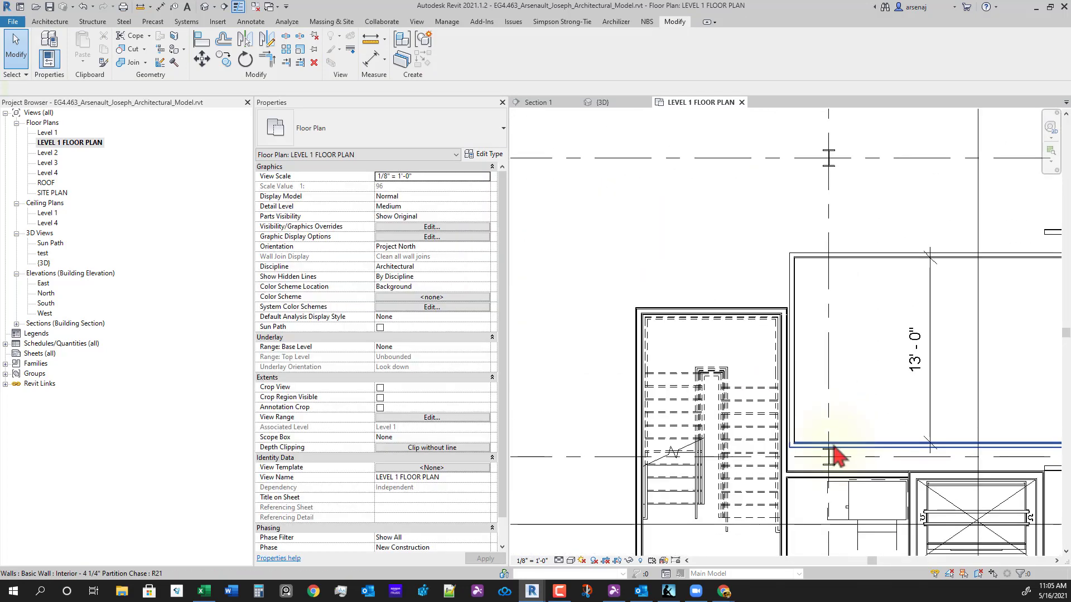
{"action": "middle_click_drag", "start_coordinate": [820, 370], "coordinate": [743, 408]}
{"action": "middle_click_drag", "start_coordinate": [950, 366], "coordinate": [908, 370]}
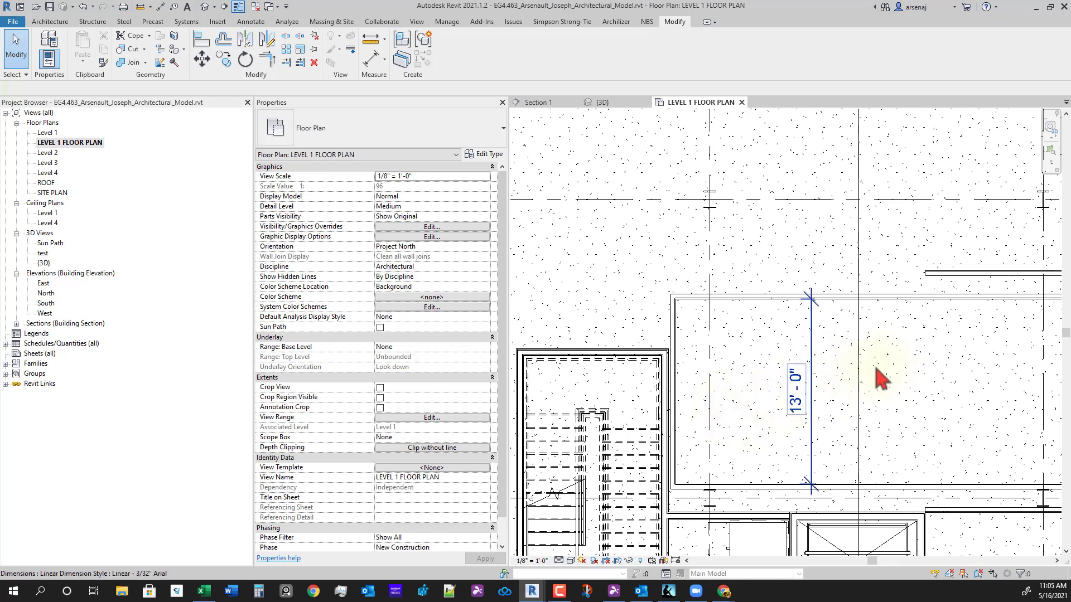
{"action": "left_click", "coordinate": [969, 273]}
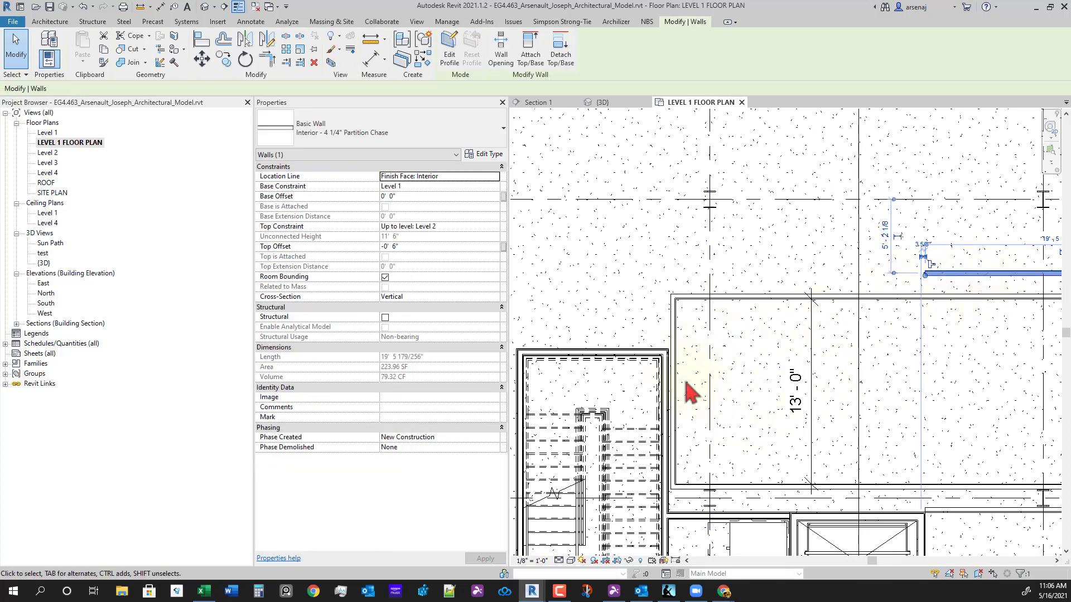
{"action": "key", "text": "Escape"}
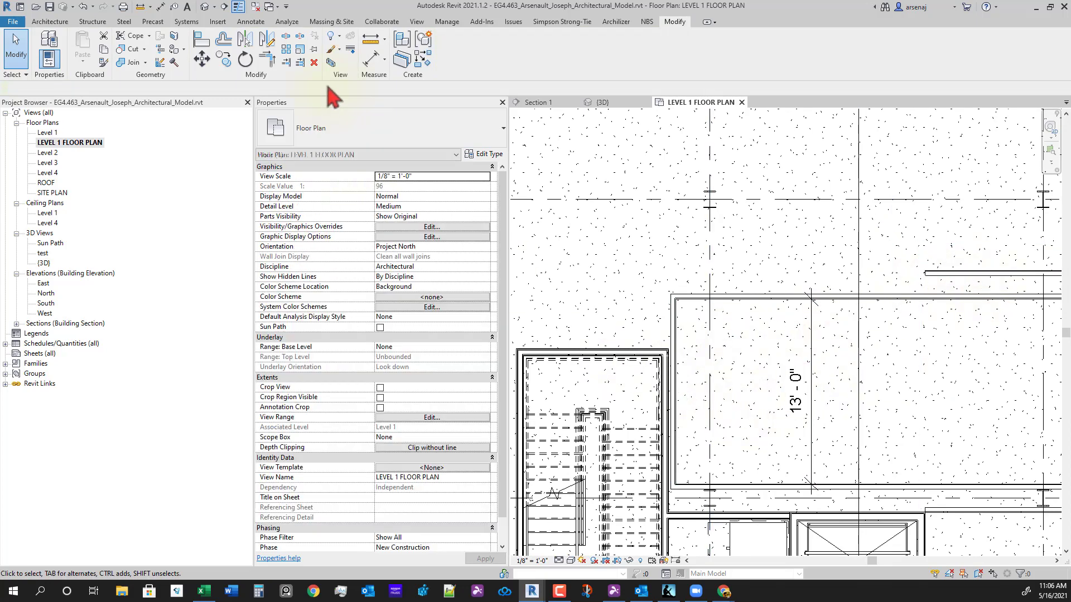
- Extend the upper horizontal wall to its boundary with Trim/Extend Single Element
{"action": "left_click", "coordinate": [289, 65]}
{"action": "scroll", "coordinate": [617, 379], "scroll_direction": "up", "scroll_amount": 5}
{"action": "middle_click_drag", "start_coordinate": [617, 379], "coordinate": [623, 414]}
{"action": "scroll", "coordinate": [623, 414], "scroll_direction": "down", "scroll_amount": 4}
{"action": "scroll", "coordinate": [769, 347], "scroll_direction": "down", "scroll_amount": 2}
{"action": "mouse_move", "coordinate": [836, 331]}
{"action": "middle_mouse_down"}
{"action": "mouse_move", "coordinate": [872, 303]}
{"action": "mouse_move", "coordinate": [820, 319]}
{"action": "middle_mouse_up"}
{"action": "left_click", "coordinate": [955, 230]}
{"action": "scroll", "coordinate": [781, 351], "scroll_direction": "down", "scroll_amount": 3}
{"action": "middle_click_drag", "start_coordinate": [793, 363], "coordinate": [803, 373]}
{"action": "scroll", "coordinate": [797, 371], "scroll_direction": "up", "scroll_amount": 1}
{"action": "key", "text": "Escape"}
{"action": "scroll", "coordinate": [741, 371], "scroll_direction": "down", "scroll_amount": 2}
{"action": "scroll", "coordinate": [634, 338], "scroll_direction": "up", "scroll_amount": 1}
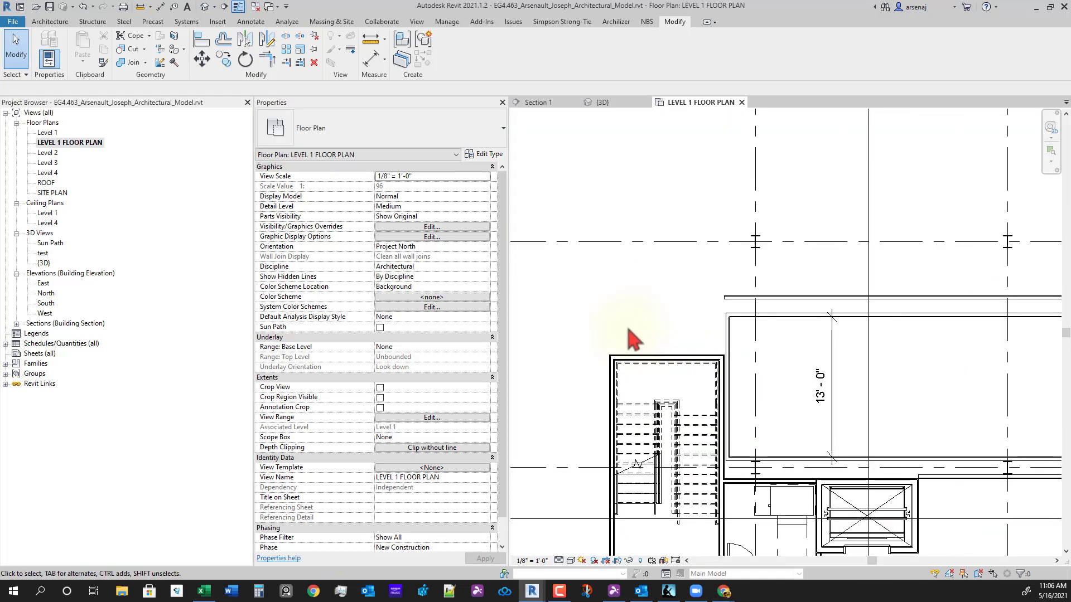
{"action": "middle_click_drag", "start_coordinate": [637, 347], "coordinate": [653, 342]}
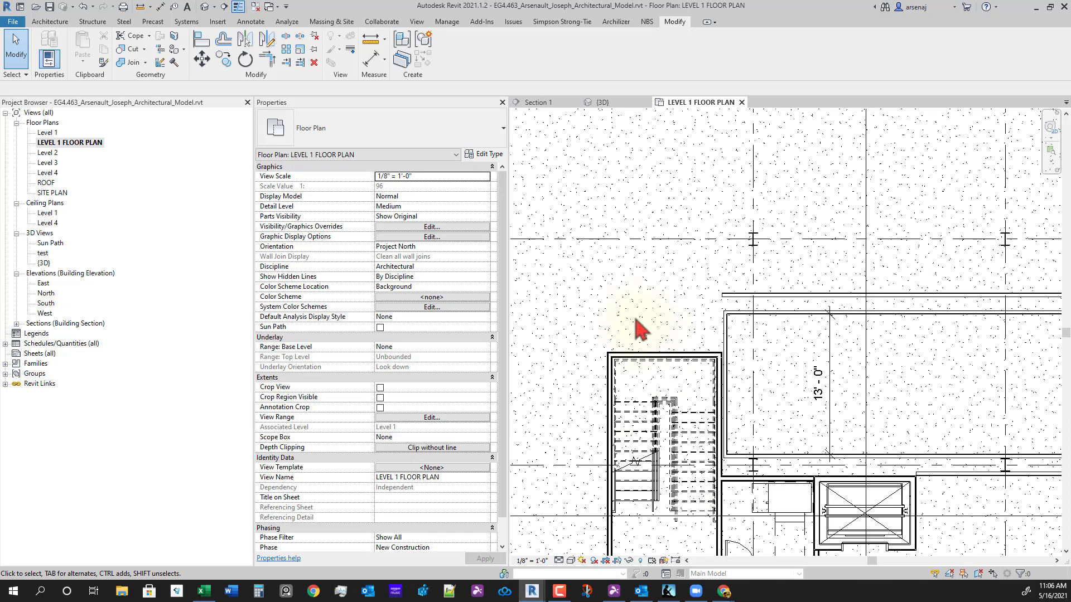
{"action": "key", "text": "w"}
{"action": "key", "text": "a"}
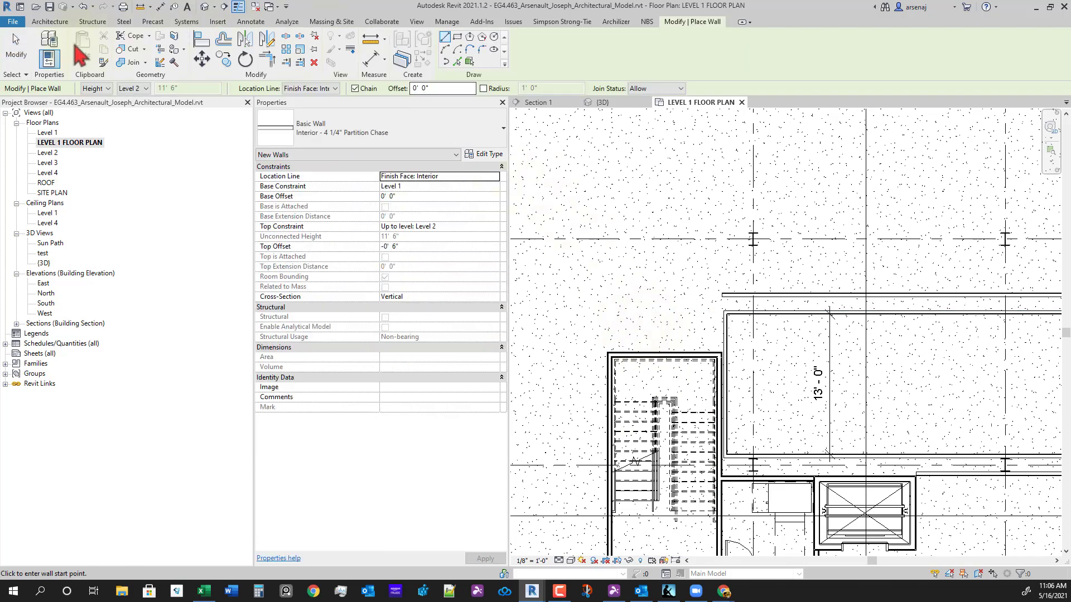
- Choose the Interior - 7 1/4" Shaft Partition (2-hr) wall type and review its layers
{"action": "left_click", "coordinate": [49, 21]}
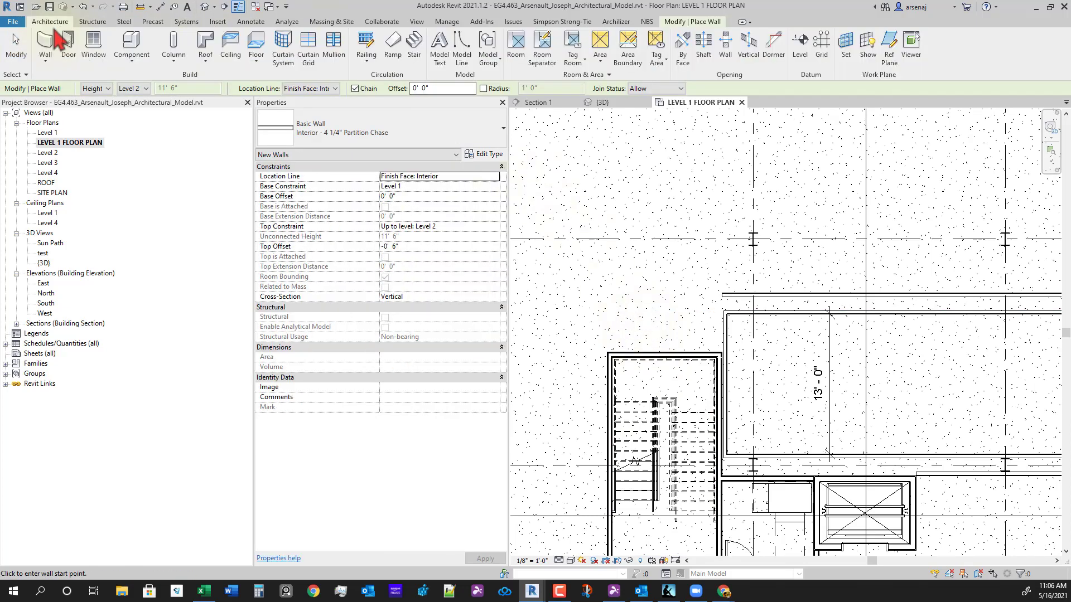
{"action": "left_click", "coordinate": [697, 22]}
{"action": "left_click", "coordinate": [451, 146]}
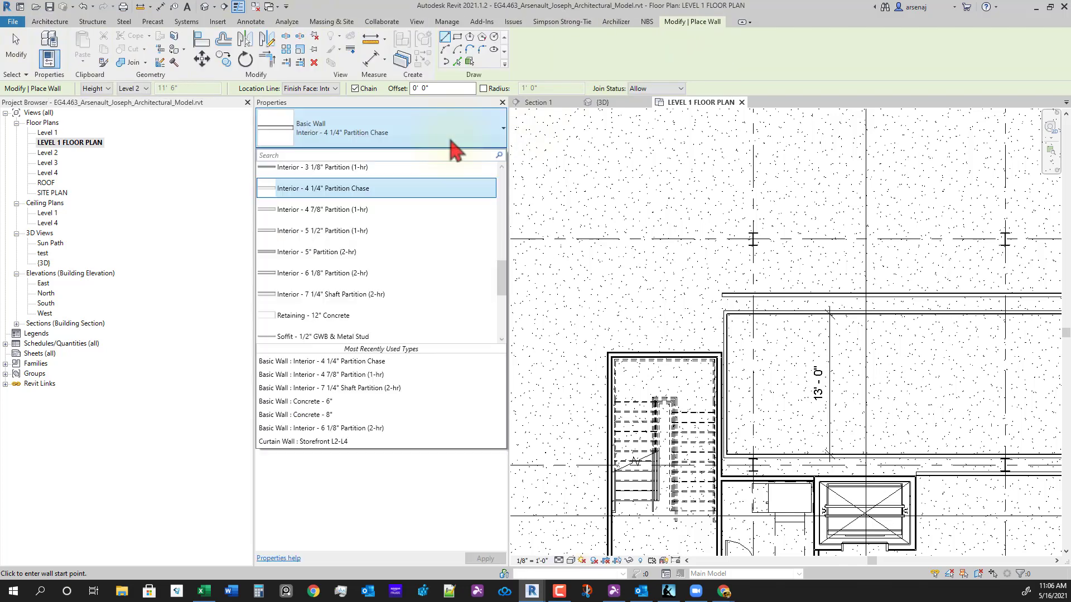
{"action": "scroll", "coordinate": [430, 245], "scroll_direction": "down", "scroll_amount": 3}
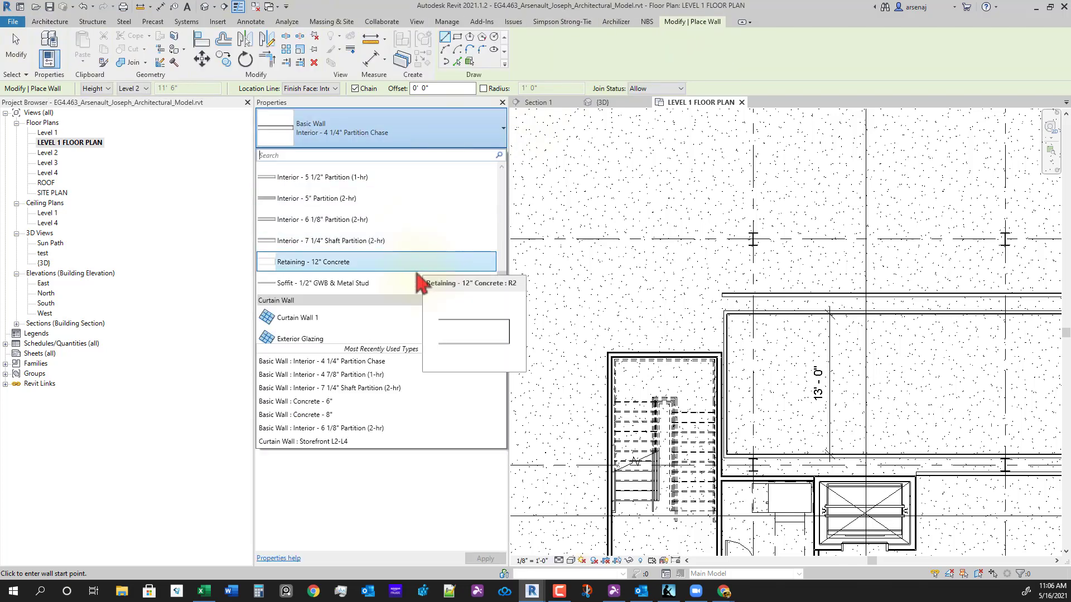
{"action": "left_click", "coordinate": [373, 245]}
{"action": "scroll", "coordinate": [634, 305], "scroll_direction": "up", "scroll_amount": 2}
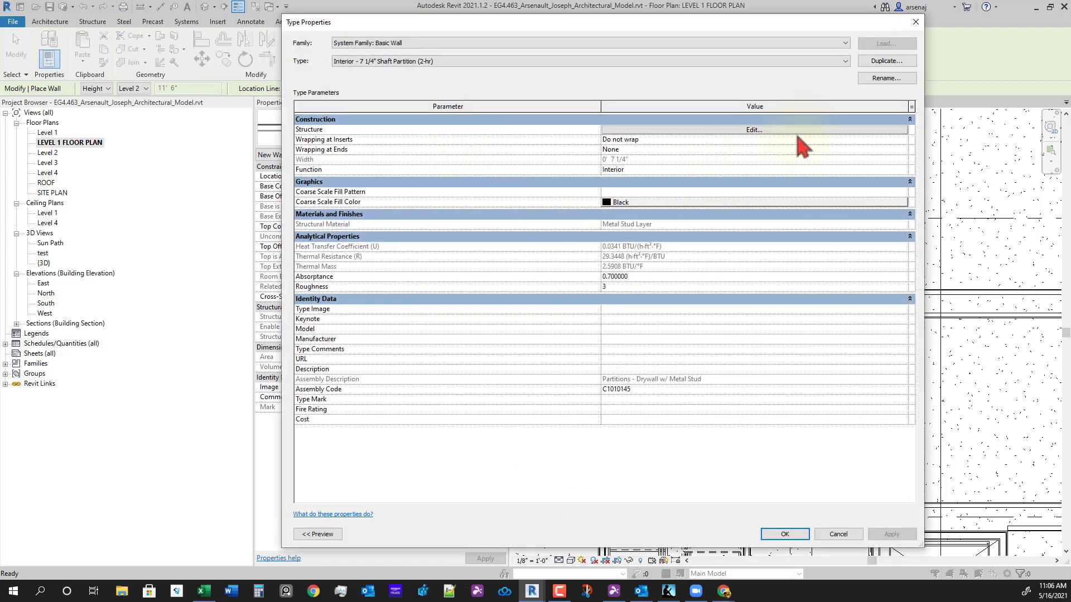
{"action": "left_click", "coordinate": [797, 130]}
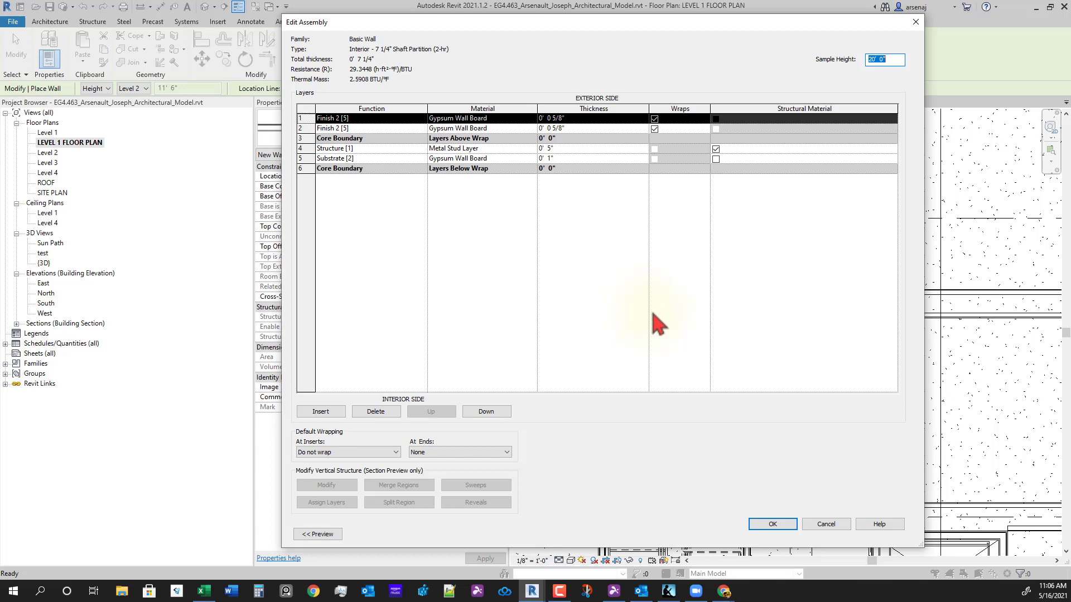
{"action": "left_click", "coordinate": [674, 354]}
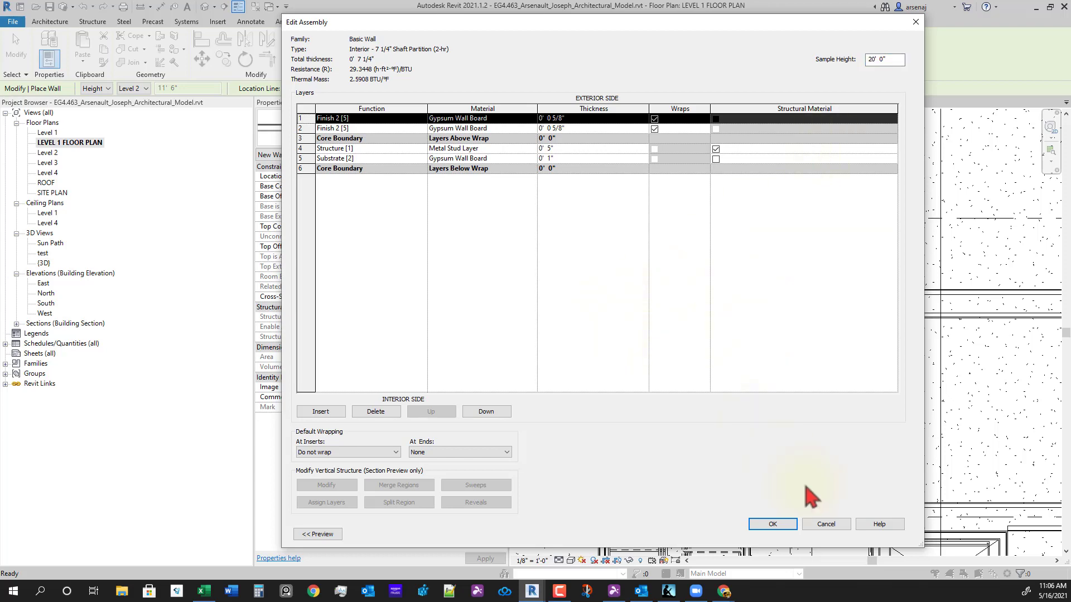
{"action": "left_click", "coordinate": [786, 522]}
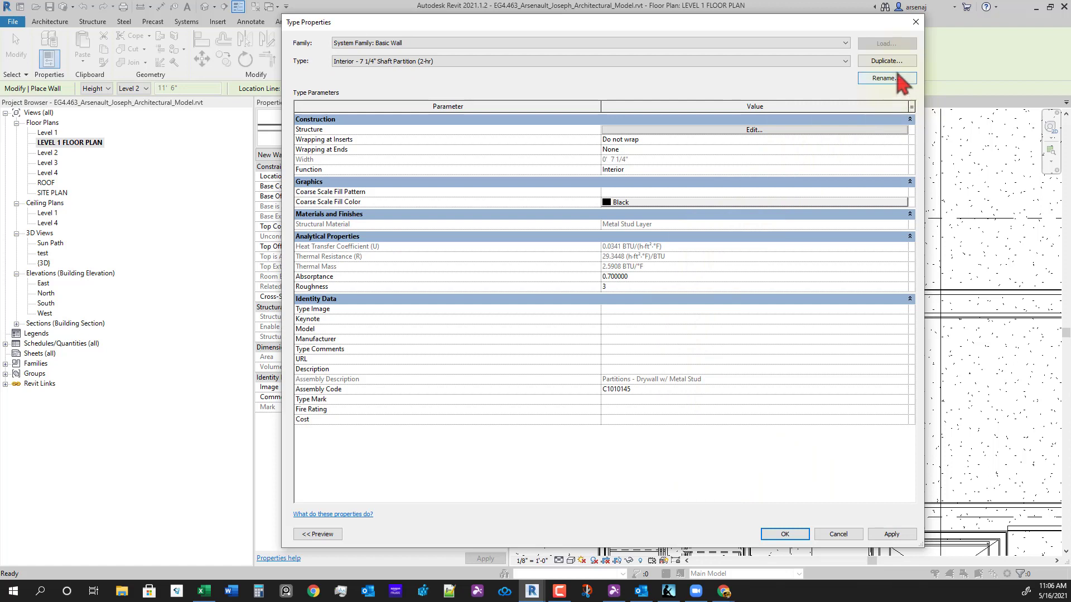
- Duplicate it as a new type named Interior - 5 1/4" Shaft Partition (2-hr)
{"action": "left_click", "coordinate": [886, 61]}
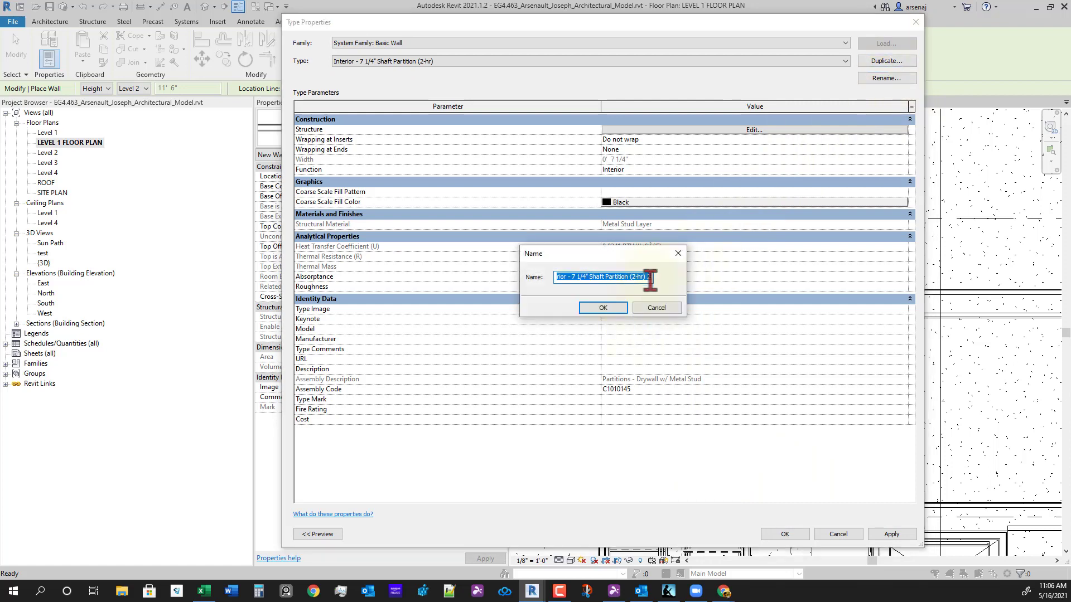
{"action": "left_click", "coordinate": [651, 278]}
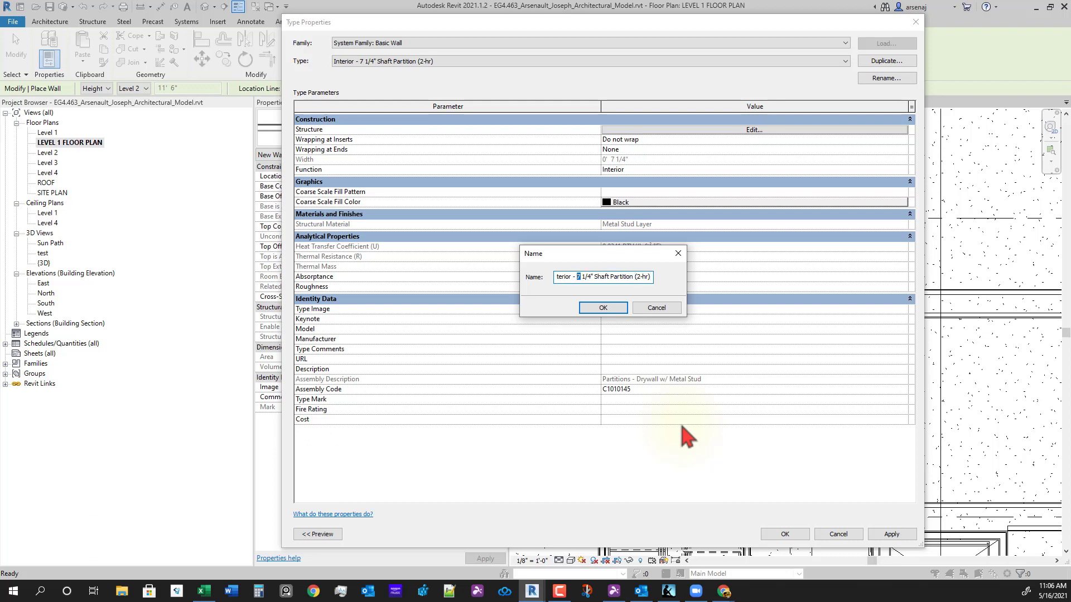
{"action": "key", "text": "Return"}
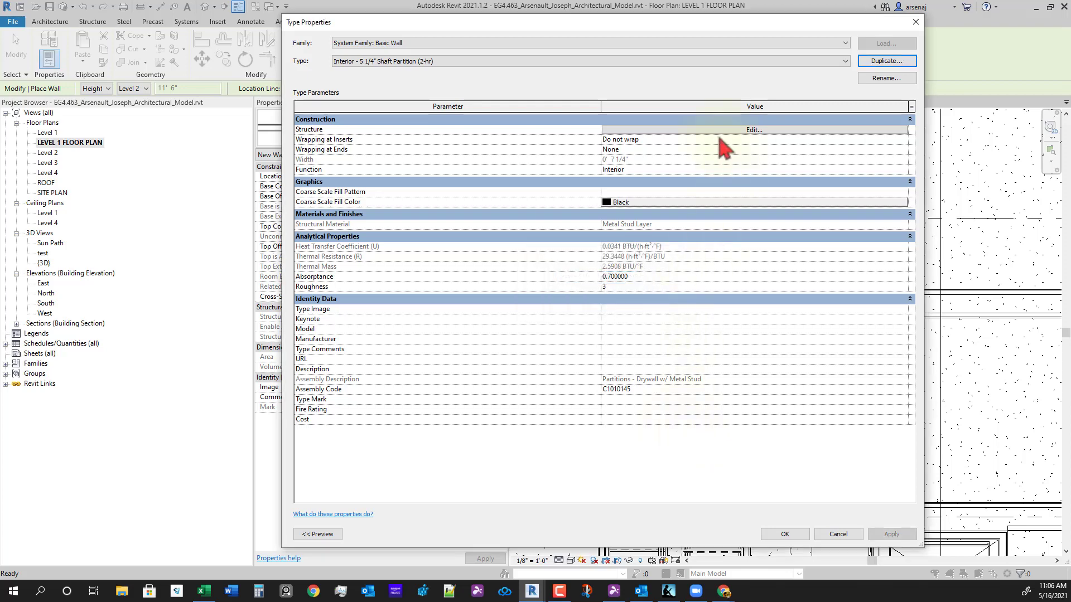
{"action": "left_click", "coordinate": [720, 140]}
- Set the new type's metal stud layer thickness to 3"
{"action": "left_click", "coordinate": [721, 130]}
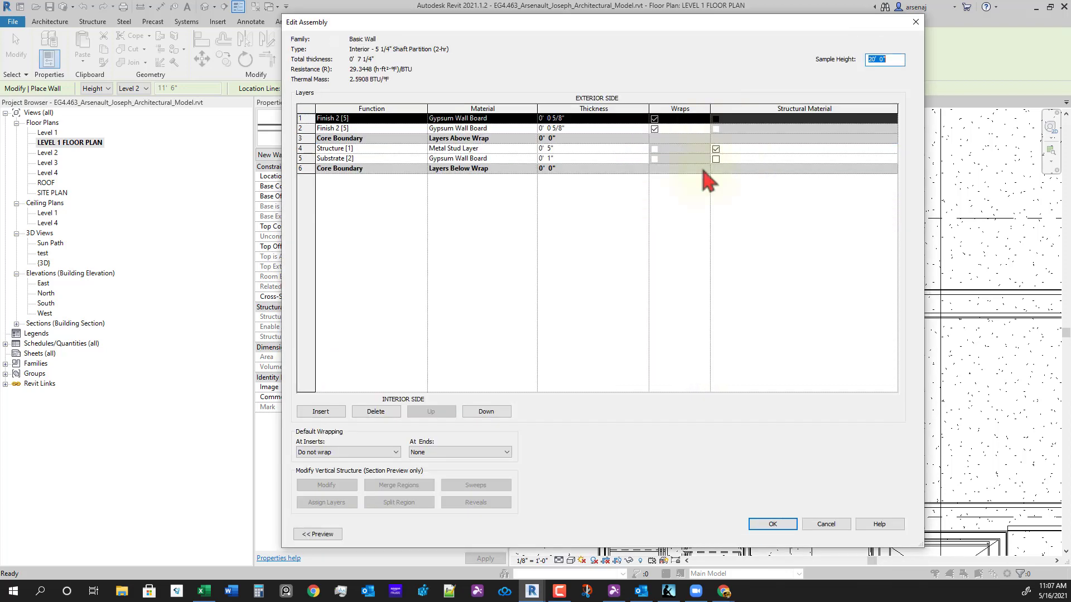
{"action": "left_click", "coordinate": [560, 149]}
{"action": "type", "text": "04"}
{"action": "key", "text": "Tab"}
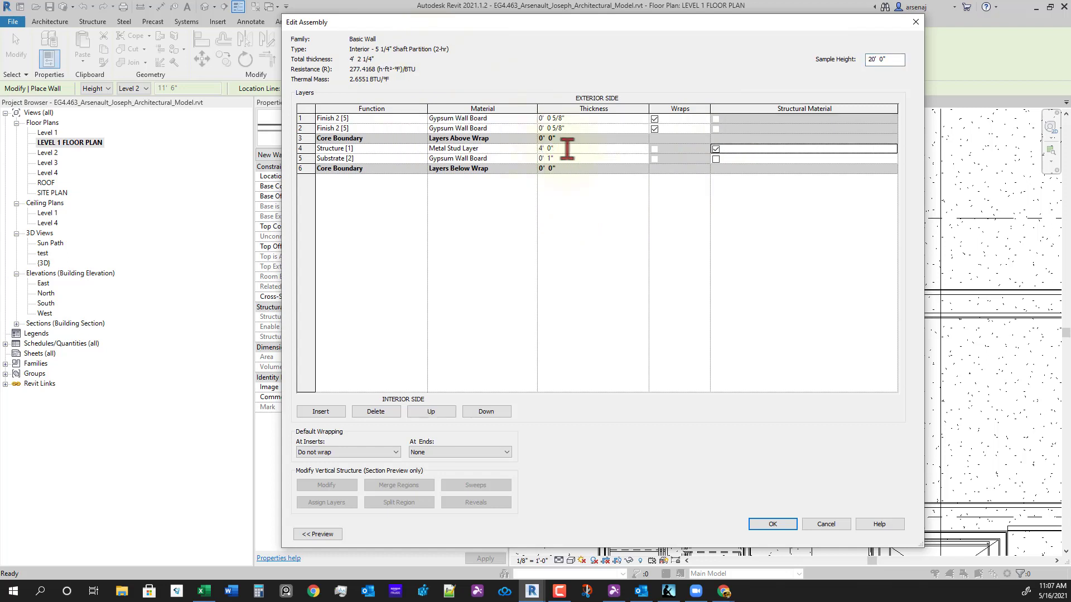
{"action": "left_click", "coordinate": [590, 148]}
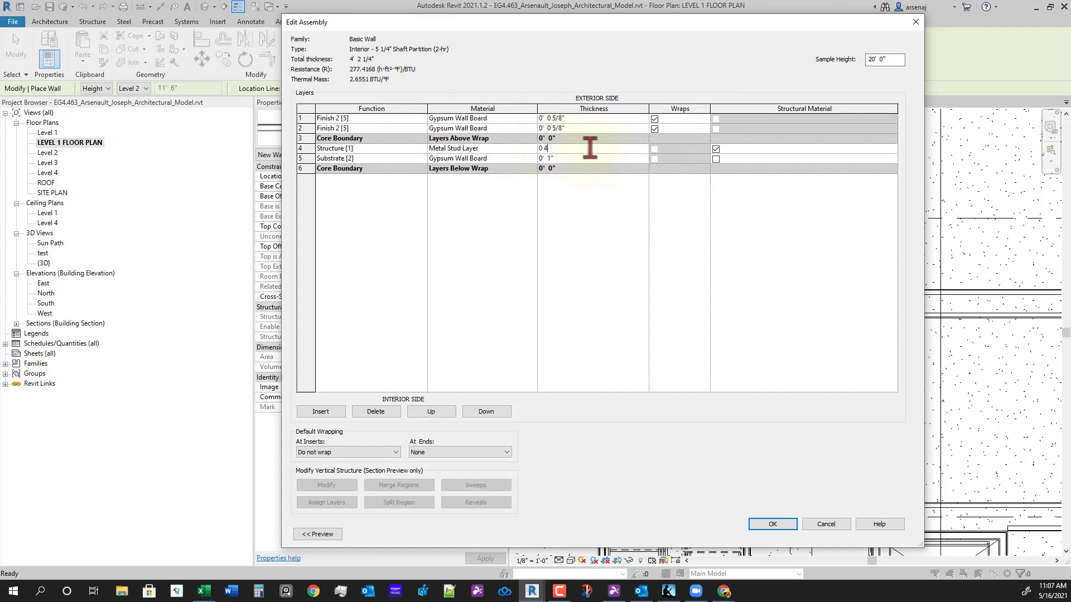
{"action": "key", "text": "Tab"}
{"action": "left_click", "coordinate": [590, 148]}
{"action": "left_click_drag", "start_coordinate": [576, 150], "coordinate": [508, 162]}
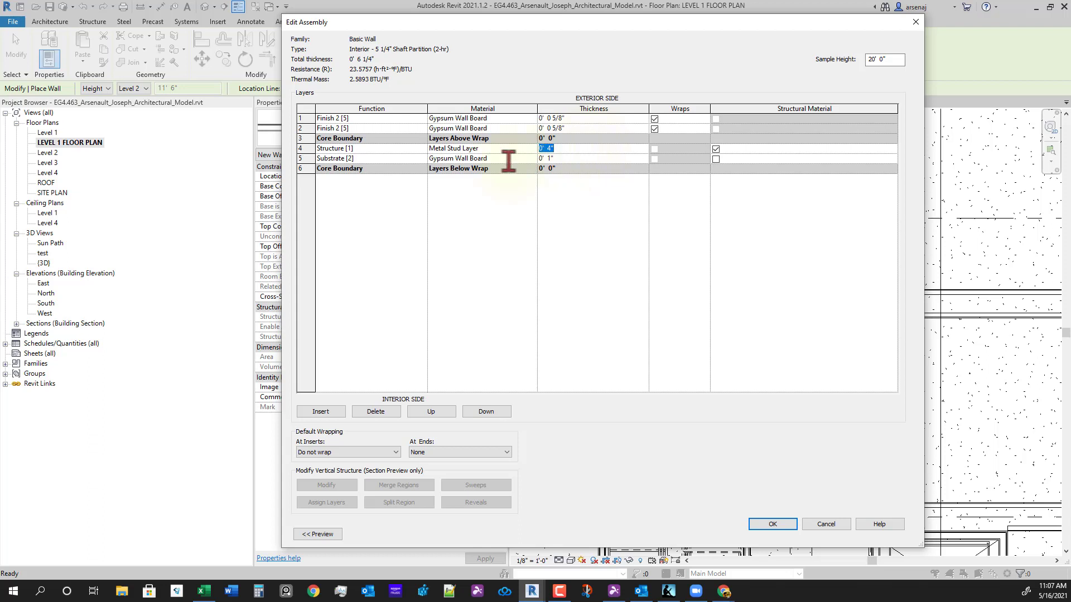
{"action": "key", "text": "Tab"}
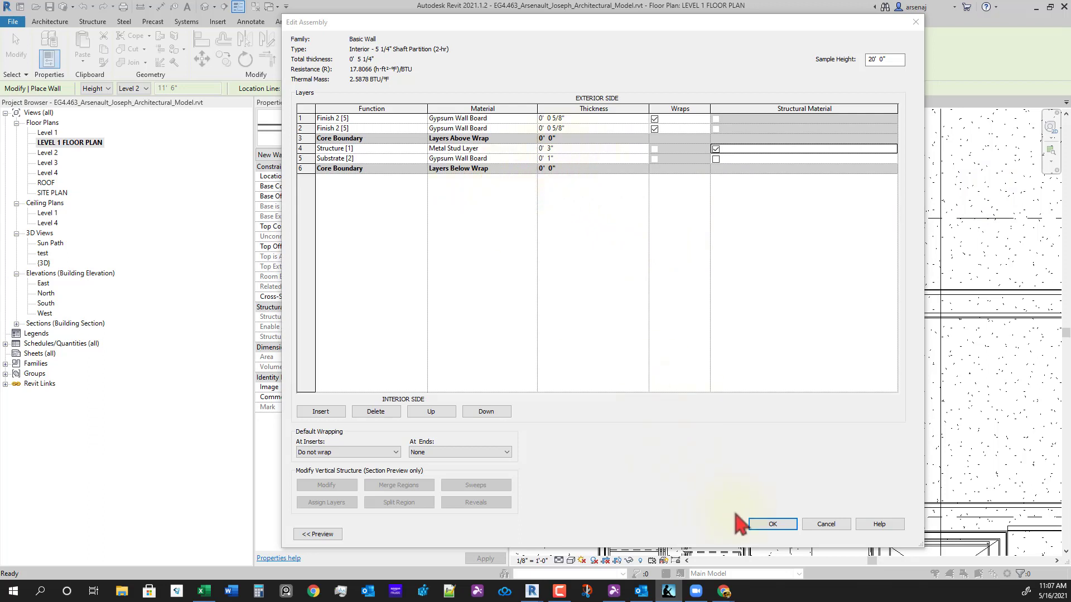
{"action": "left_click", "coordinate": [770, 531]}
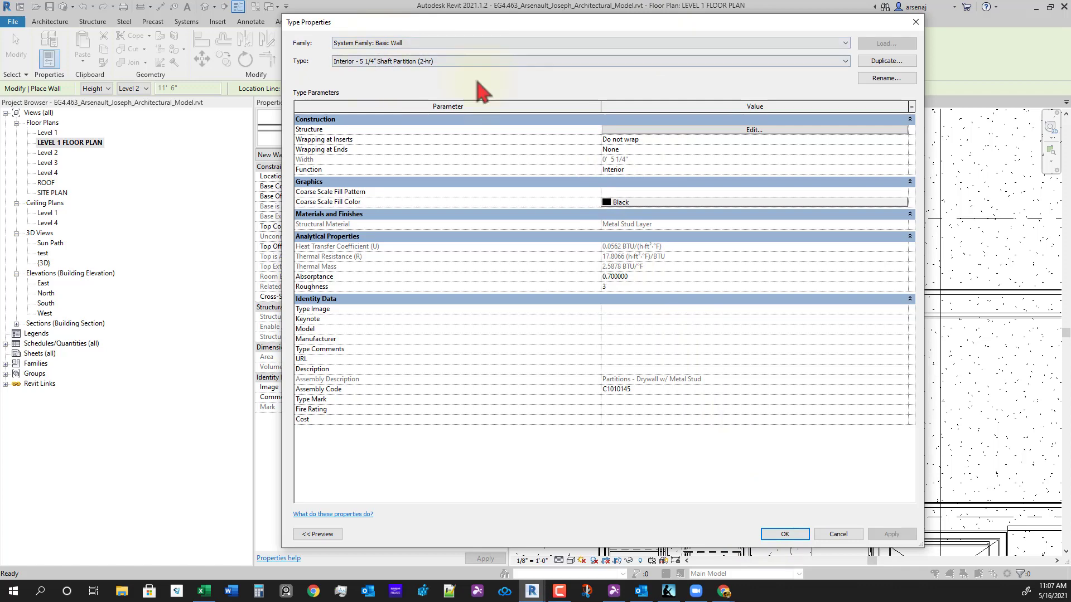
- Set the wall Location Line to Finish Face: Exterior
{"action": "left_click", "coordinate": [782, 535]}
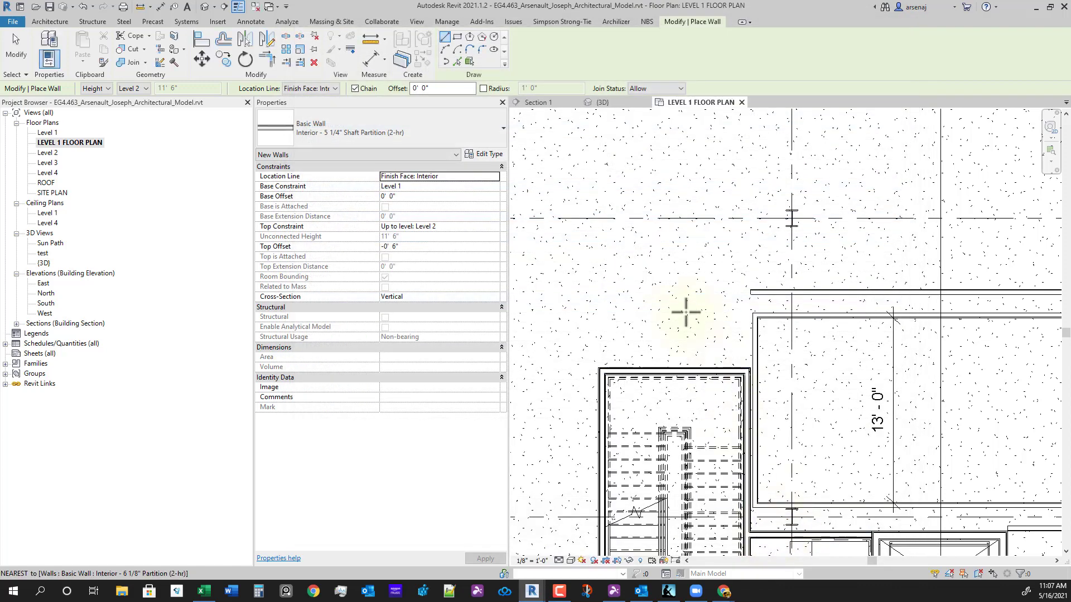
{"action": "scroll", "coordinate": [596, 349], "scroll_direction": "up", "scroll_amount": 4}
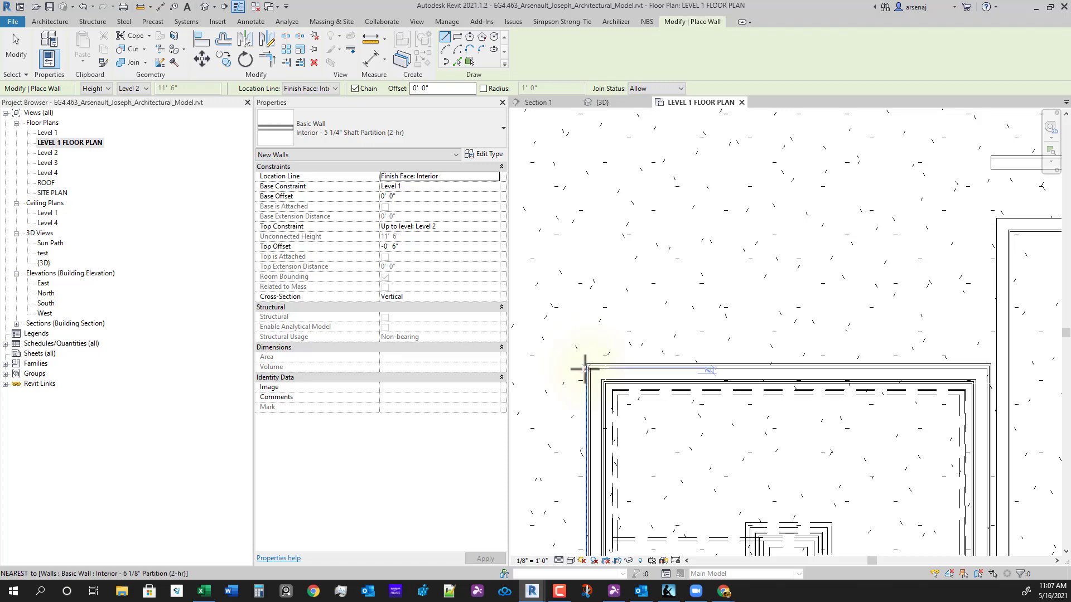
{"action": "left_click", "coordinate": [586, 364]}
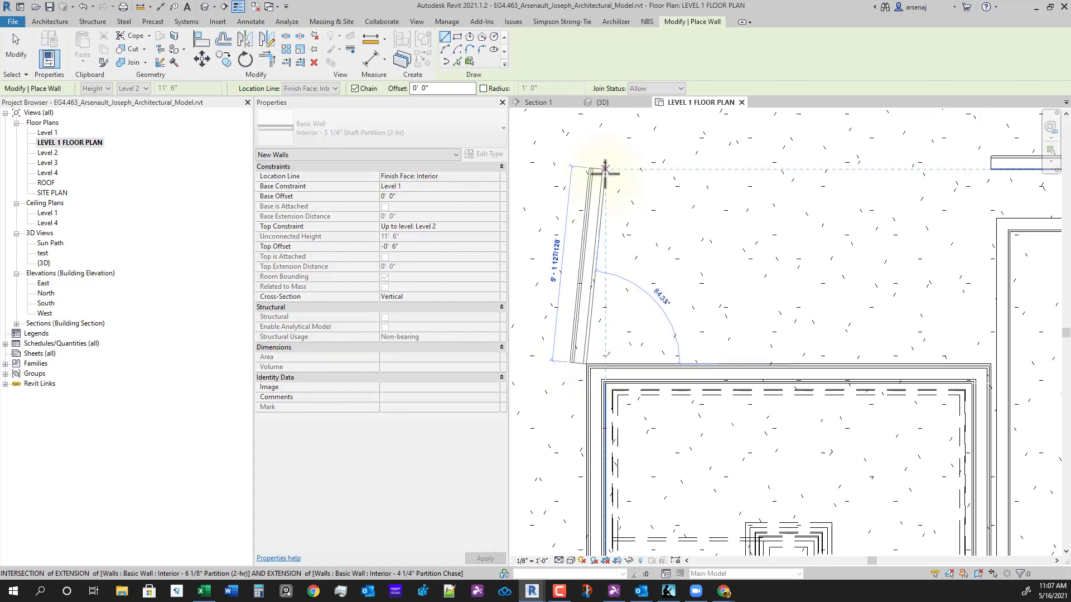
{"action": "key", "text": "Escape"}
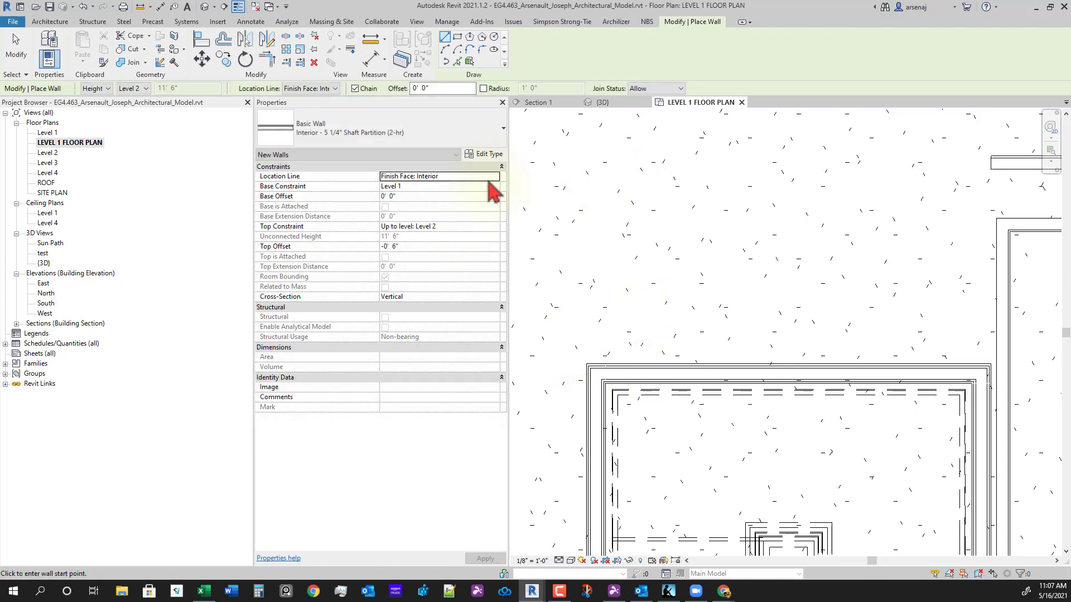
{"action": "left_click", "coordinate": [491, 177]}
{"action": "left_click", "coordinate": [494, 176]}
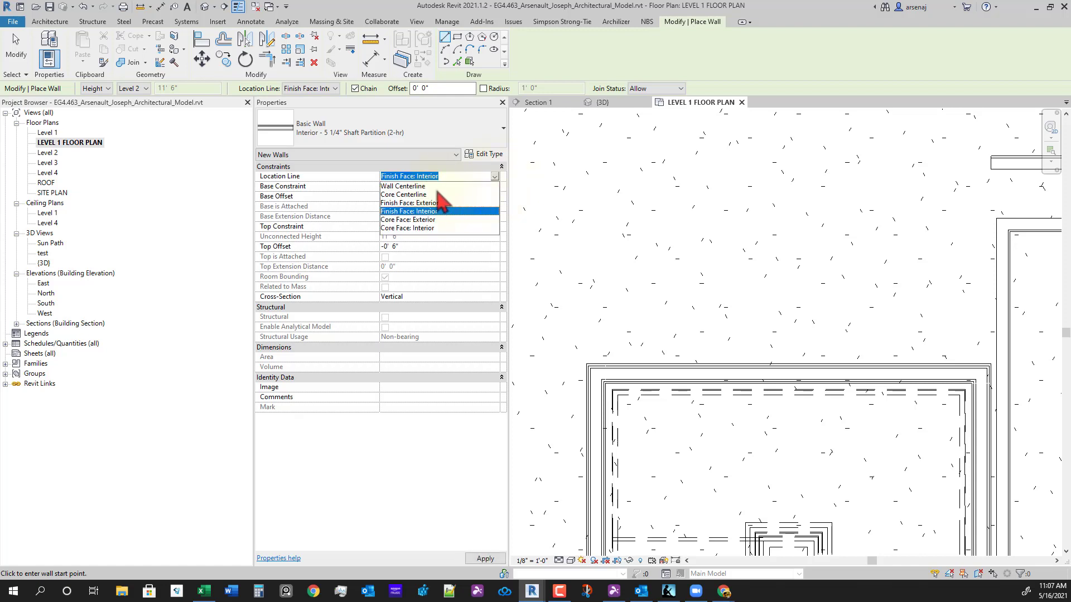
{"action": "left_click", "coordinate": [412, 203]}
- Draw vertical then horizontal 5 1/4" shaft walls from the shaft's top-left corner
{"action": "left_click", "coordinate": [586, 364]}
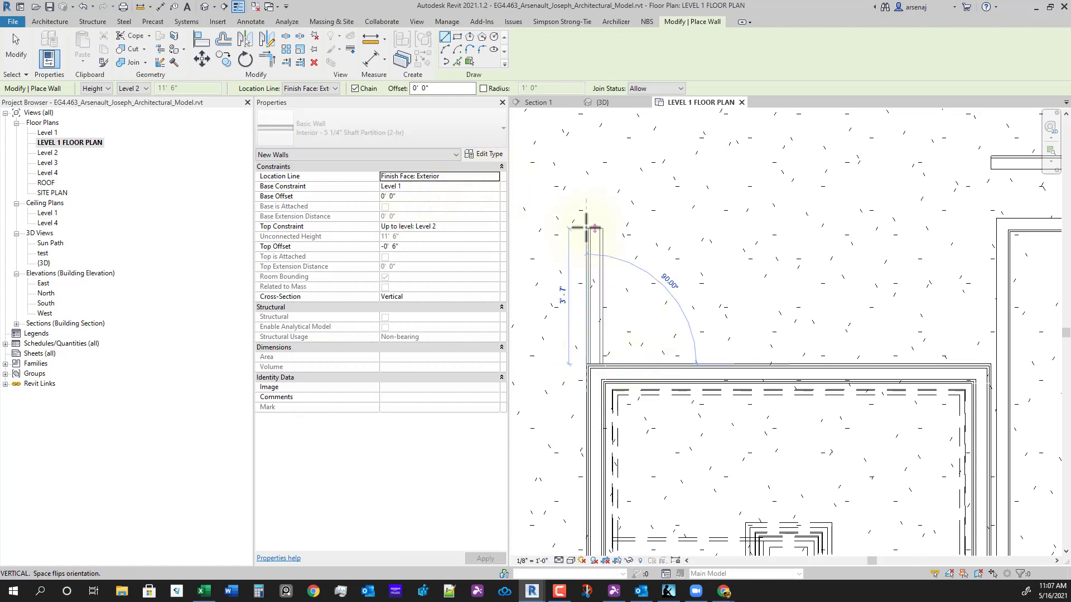
{"action": "scroll", "coordinate": [586, 228], "scroll_direction": "down", "scroll_amount": 2}
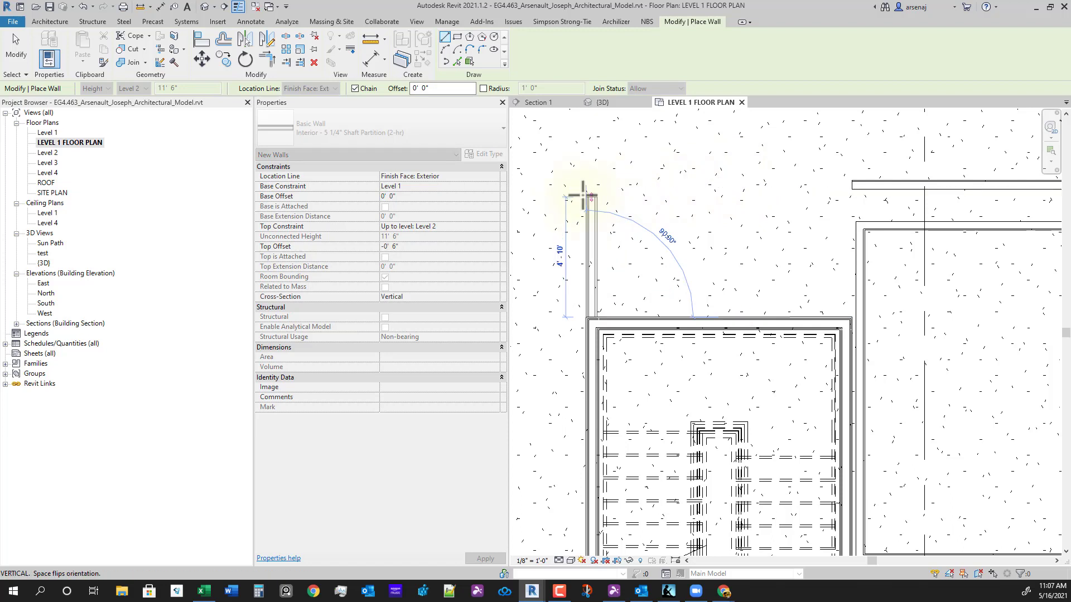
{"action": "left_click", "coordinate": [641, 190]}
{"action": "left_click", "coordinate": [809, 198]}
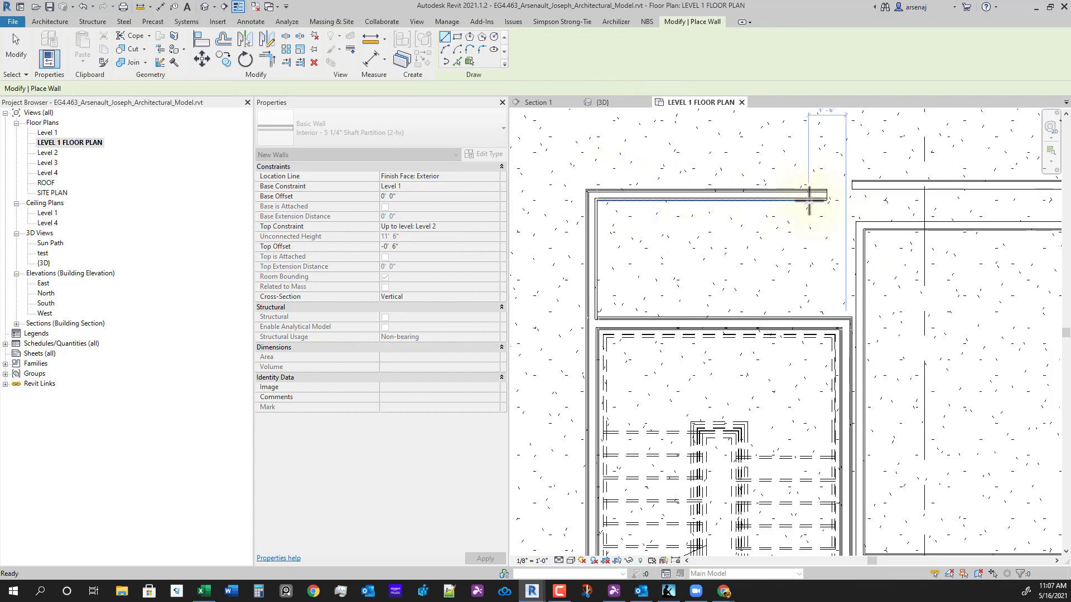
{"action": "key", "text": "Escape"}
{"action": "key", "text": "Escape"}
{"action": "key", "text": "a"}
{"action": "key", "text": "l"}
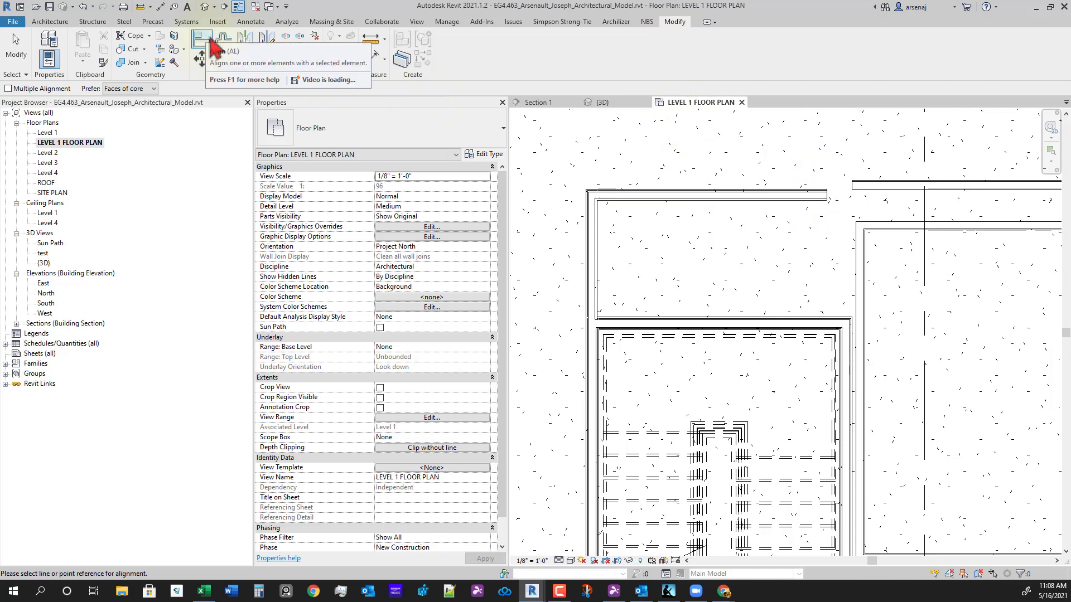
- Align the new top shaft wall's face with the right wall's top face
{"action": "left_click", "coordinate": [892, 181]}
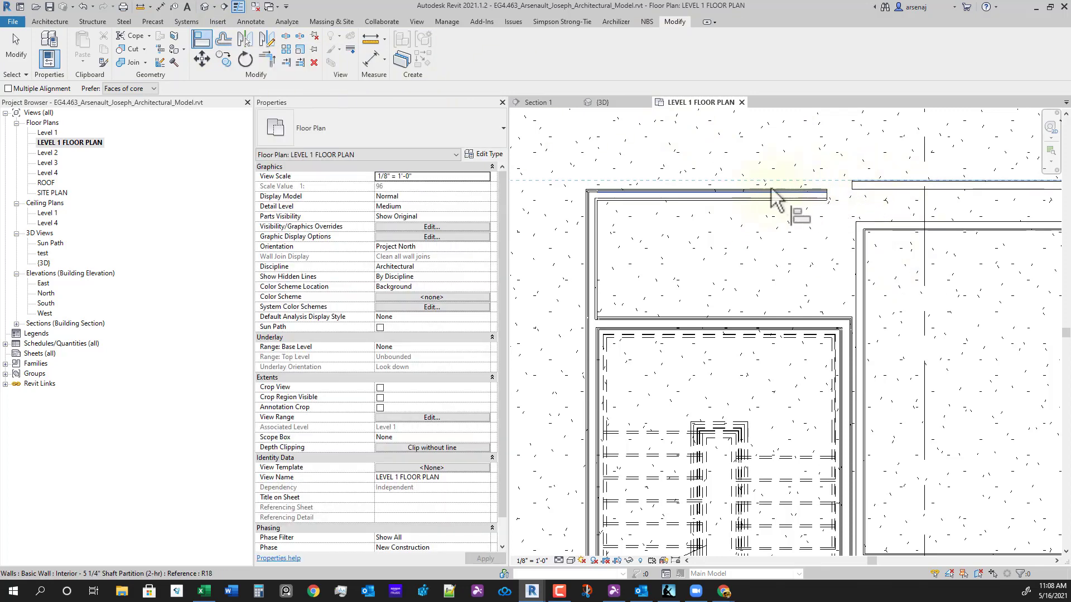
{"action": "scroll", "coordinate": [756, 196], "scroll_direction": "up", "scroll_amount": 1}
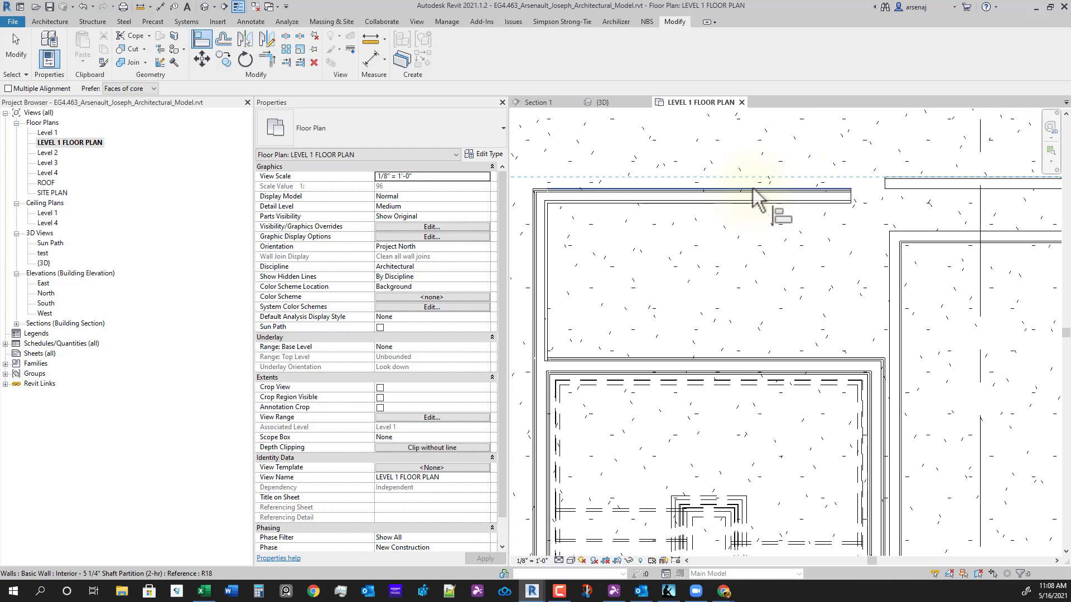
{"action": "left_click", "coordinate": [756, 196]}
{"action": "key", "text": "Escape"}
- Draw another vertical 5 1/4" Shaft Partition (2-hr) wall upward from the existing wall's endpoint
{"action": "left_click", "coordinate": [743, 195]}
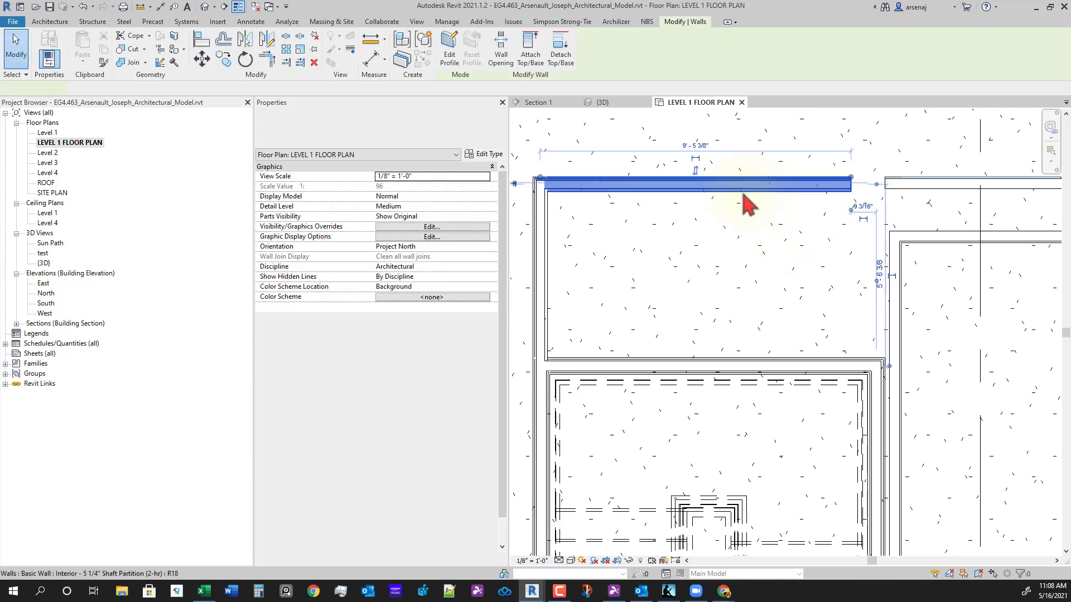
{"action": "right_click", "coordinate": [744, 195]}
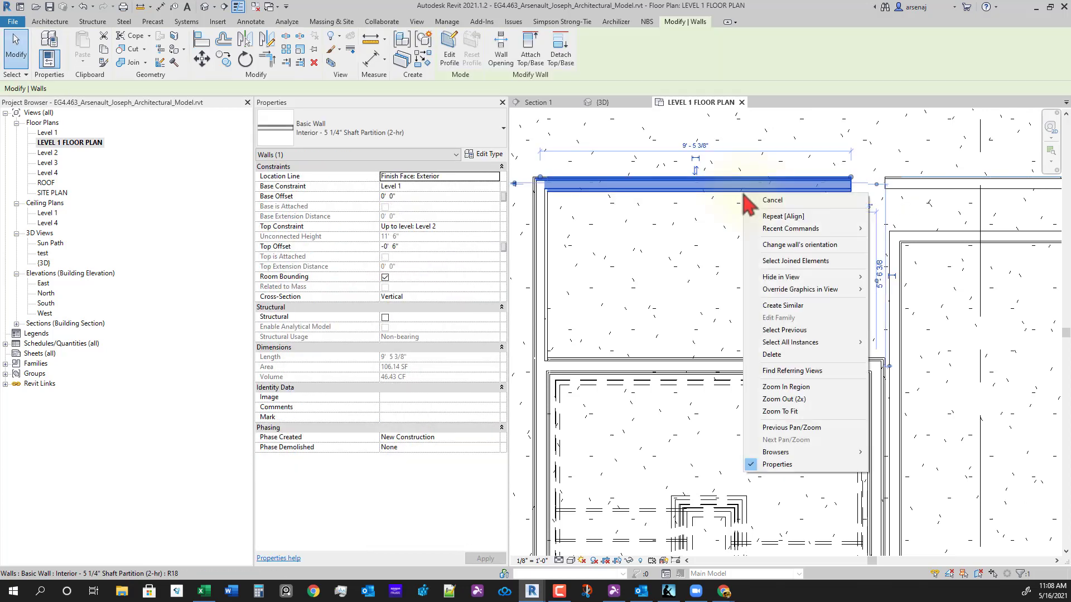
{"action": "left_click", "coordinate": [805, 306]}
{"action": "scroll", "coordinate": [881, 362], "scroll_direction": "up", "scroll_amount": 2}
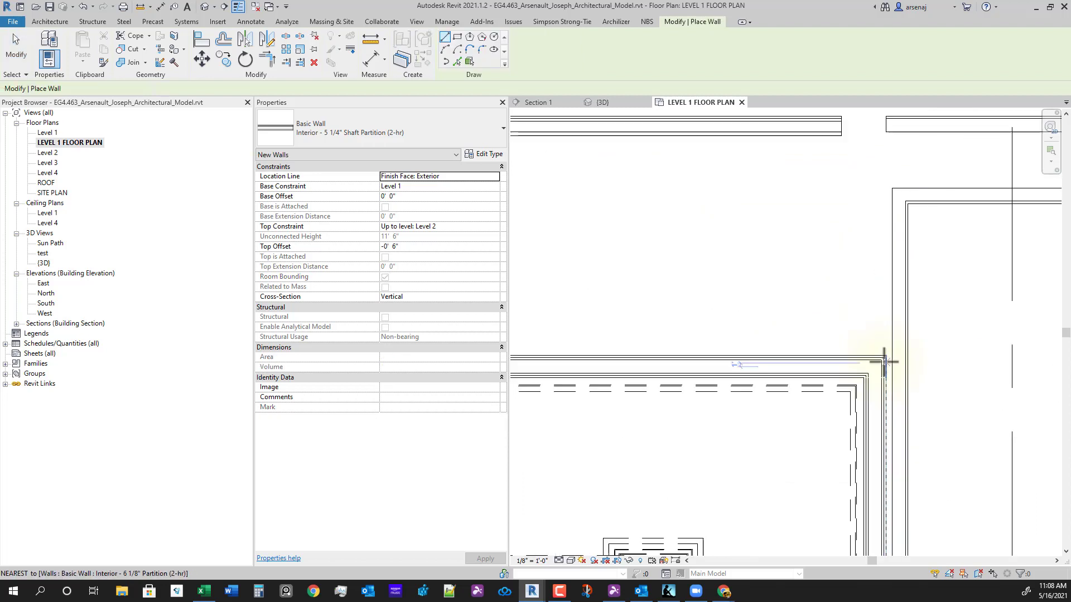
{"action": "left_click", "coordinate": [884, 357]}
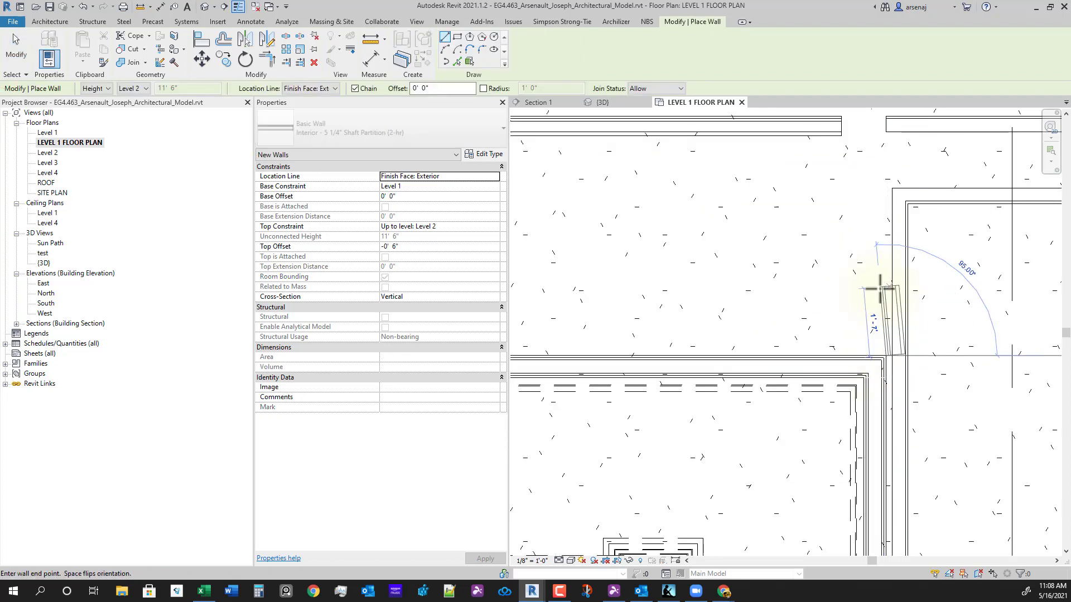
{"action": "middle_click_drag", "start_coordinate": [884, 179], "coordinate": [903, 287]}
{"action": "left_click", "coordinate": [905, 285]}
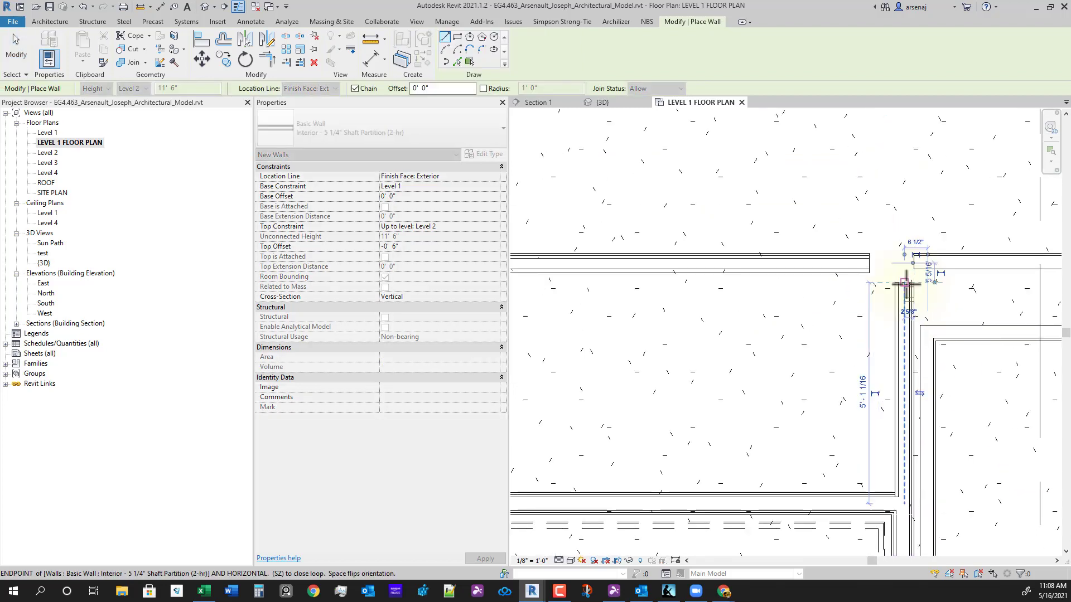
{"action": "key", "text": "Escape"}
{"action": "key", "text": "Escape"}
{"action": "key", "text": "Escape"}
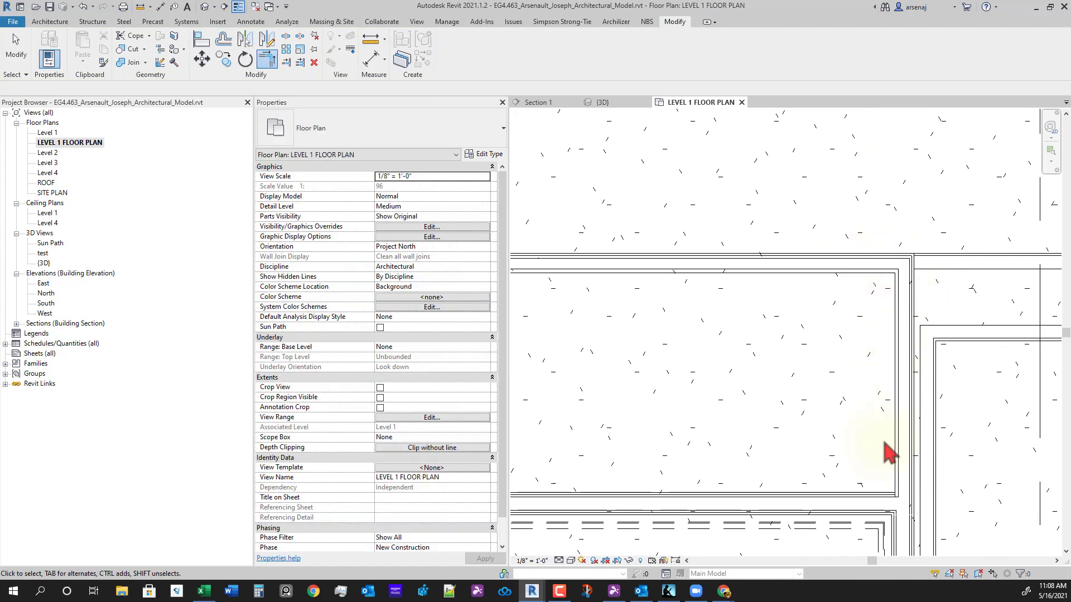
- Disallow joins at both ends of the new vertical shaft wall
{"action": "scroll", "coordinate": [882, 442], "scroll_direction": "down", "scroll_amount": 2}
{"action": "middle_click_drag", "start_coordinate": [879, 476], "coordinate": [908, 453]}
{"action": "scroll", "coordinate": [907, 452], "scroll_direction": "up", "scroll_amount": 1}
{"action": "left_click", "coordinate": [933, 419]}
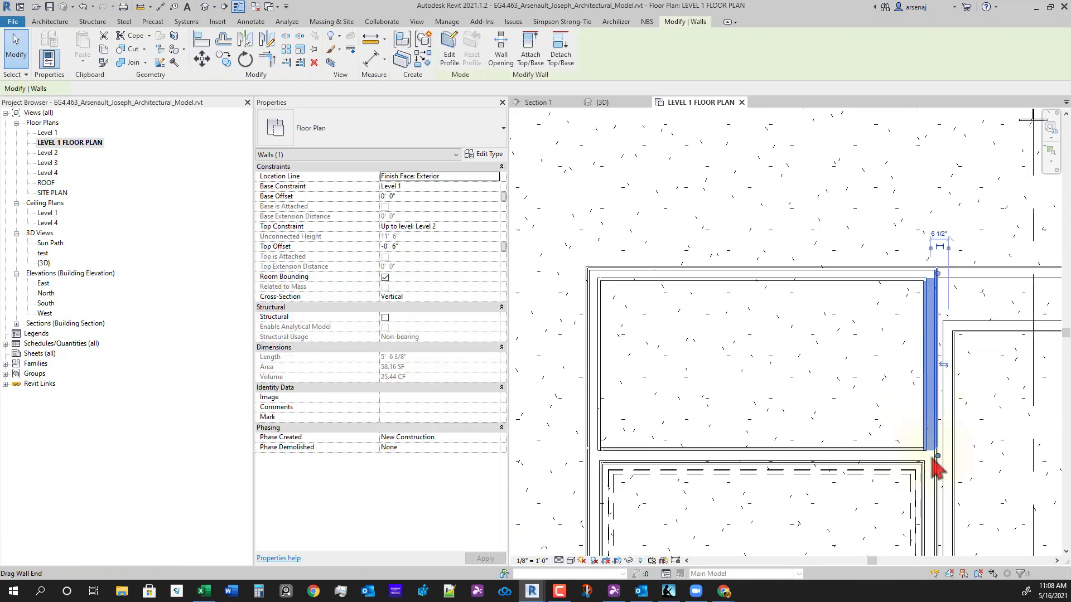
{"action": "scroll", "coordinate": [930, 455], "scroll_direction": "up", "scroll_amount": 2}
{"action": "right_click", "coordinate": [930, 456]}
{"action": "left_click", "coordinate": [967, 246]}
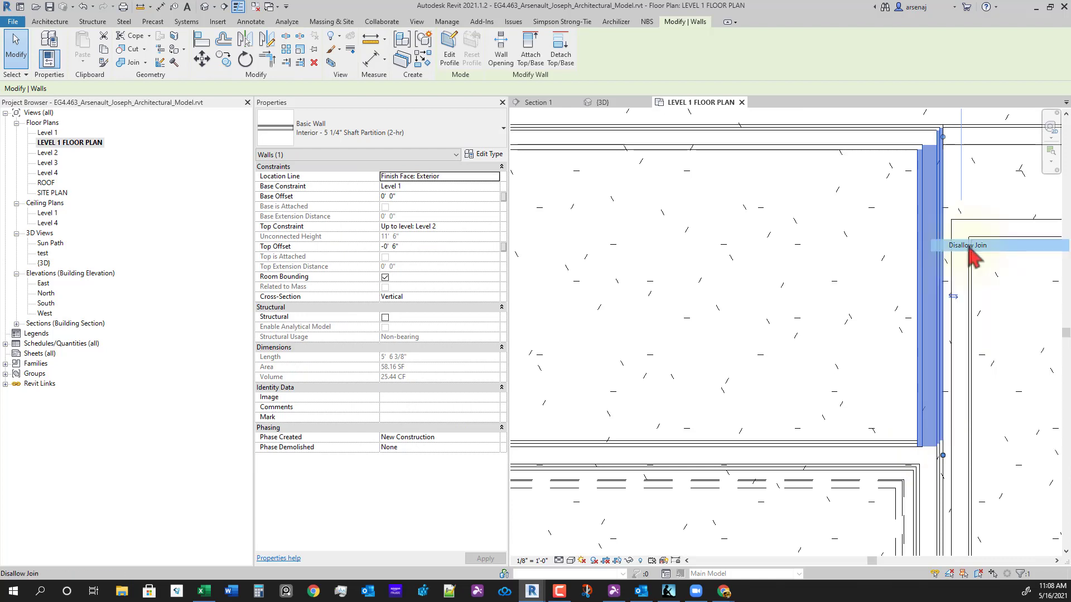
{"action": "scroll", "coordinate": [768, 399], "scroll_direction": "down", "scroll_amount": 2}
{"action": "scroll", "coordinate": [678, 381], "scroll_direction": "up", "scroll_amount": 2}
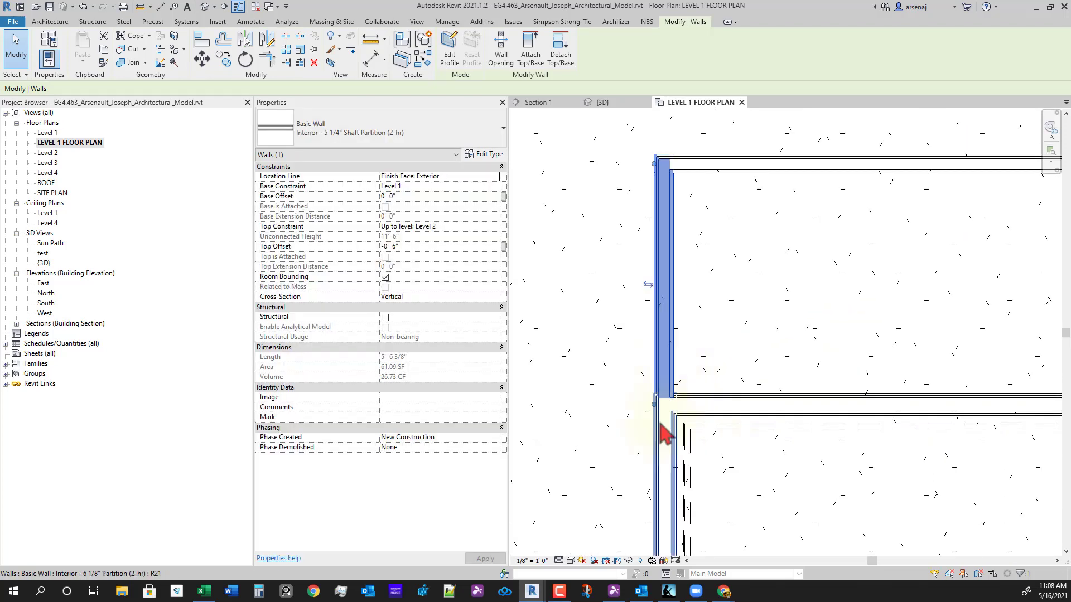
{"action": "scroll", "coordinate": [655, 415], "scroll_direction": "up", "scroll_amount": 1}
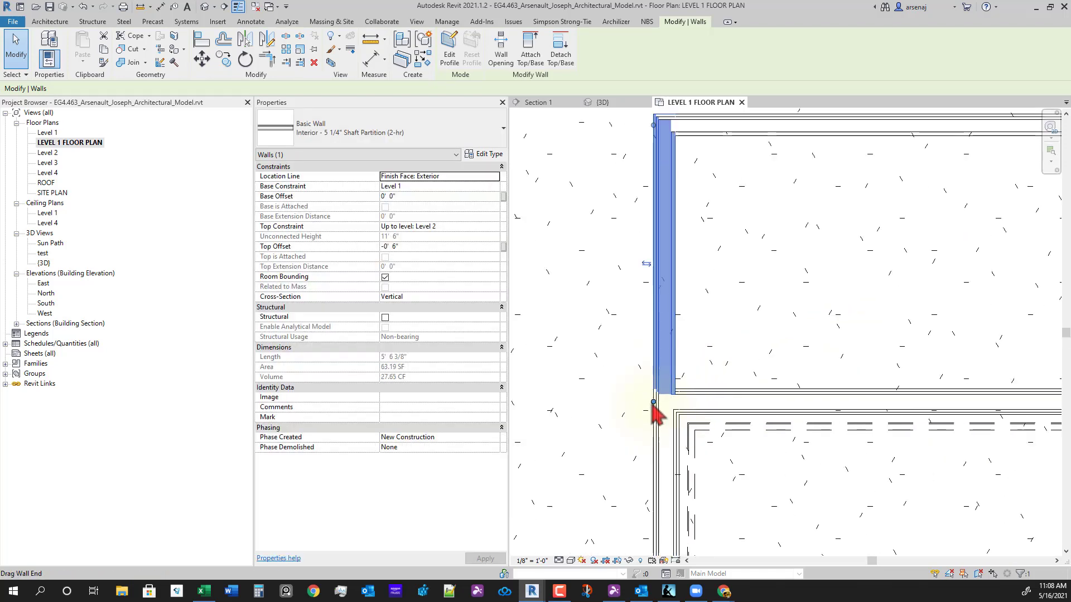
{"action": "right_click", "coordinate": [653, 406]}
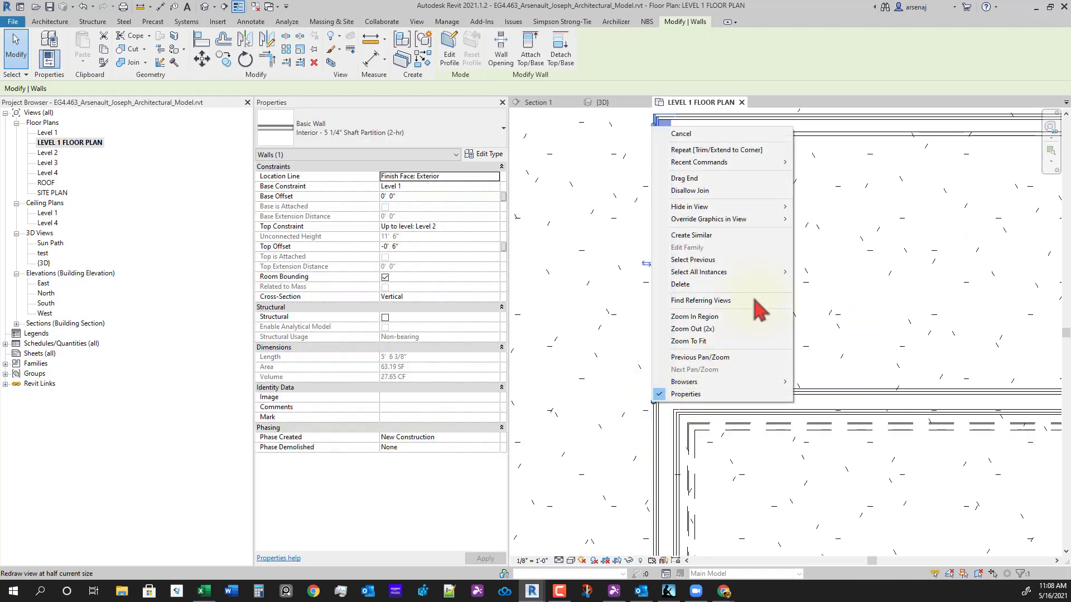
{"action": "left_click", "coordinate": [690, 190]}
{"action": "scroll", "coordinate": [892, 470], "scroll_direction": "up", "scroll_amount": 3}
{"action": "left_click", "coordinate": [925, 439]}
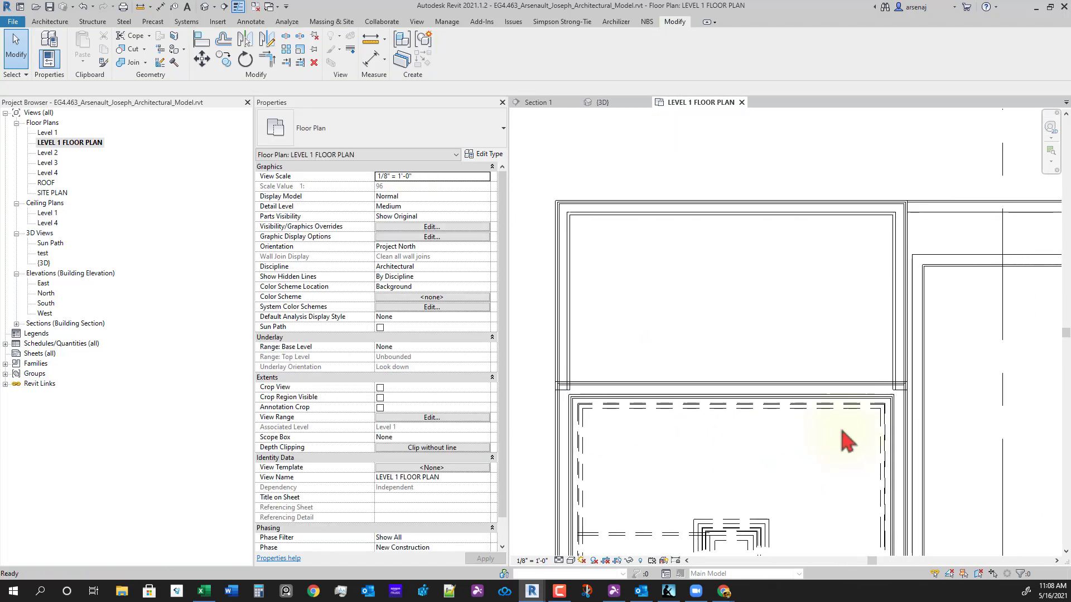
- Trim/Extend Multiple the shaft walls to the horizontal partition wall as boundary
{"action": "scroll", "coordinate": [864, 385], "scroll_direction": "up", "scroll_amount": 2}
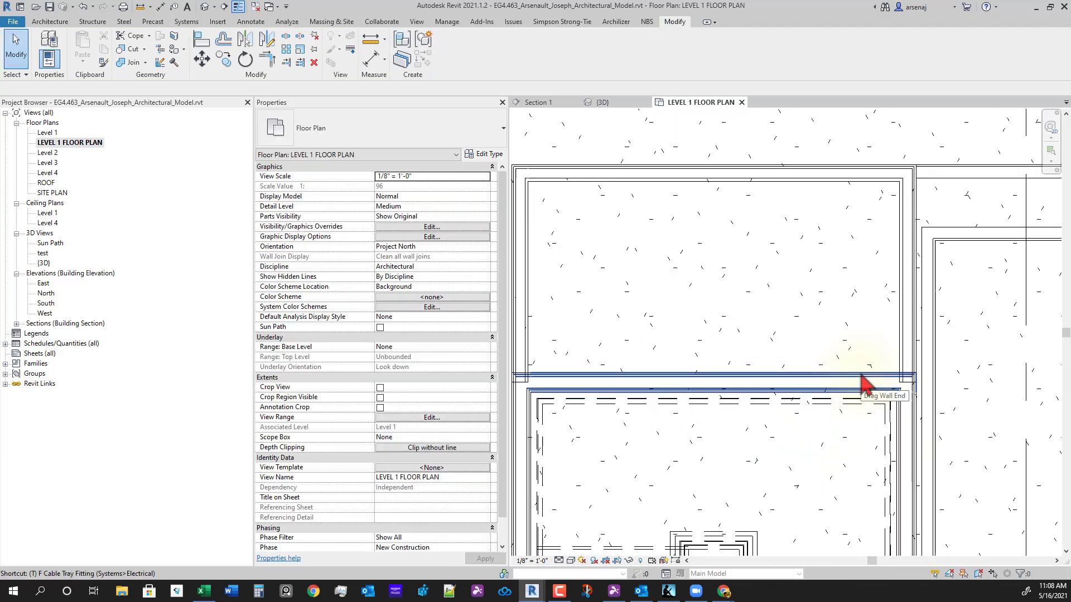
{"action": "left_click", "coordinate": [287, 62]}
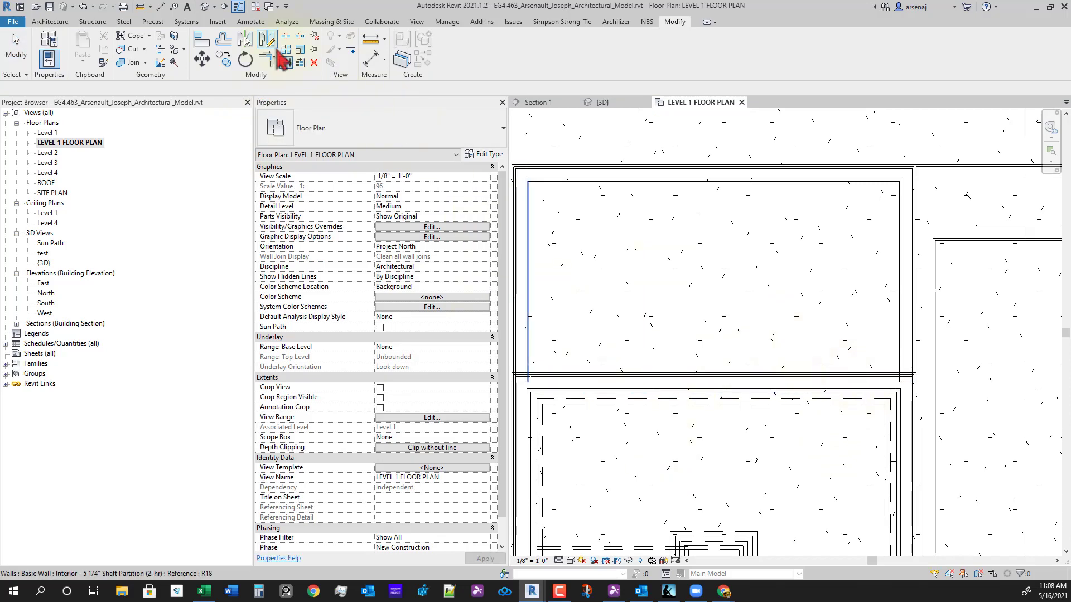
{"action": "left_click", "coordinate": [299, 62]}
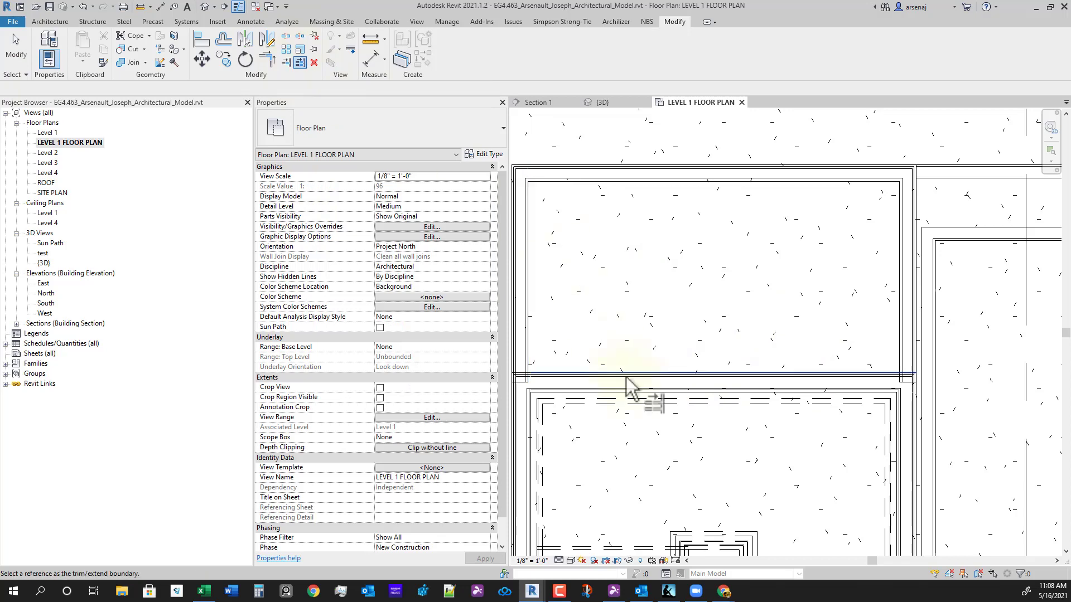
{"action": "left_click", "coordinate": [745, 374]}
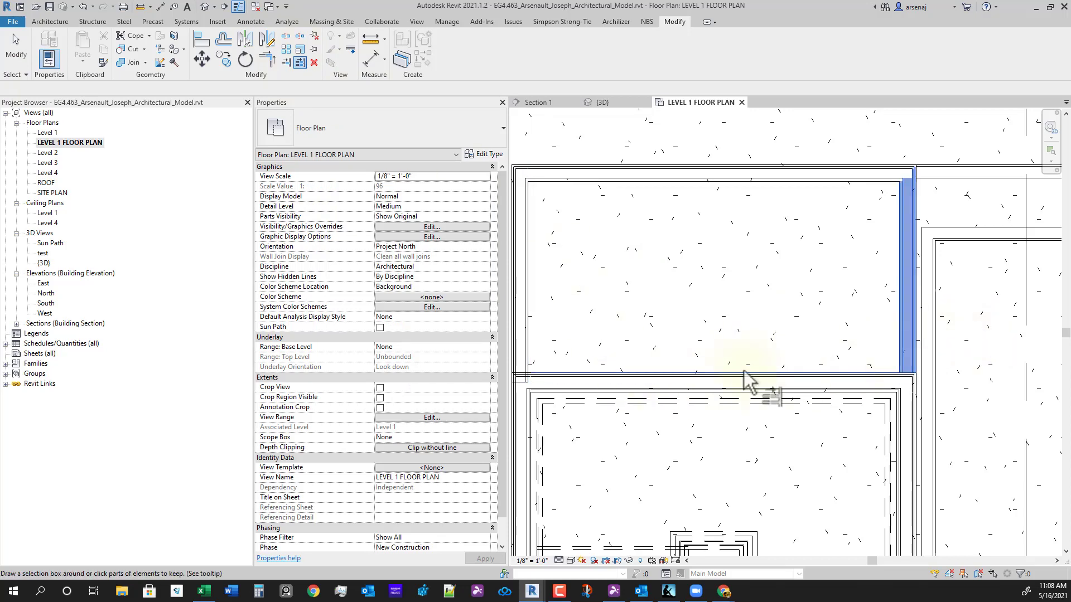
{"action": "middle_click_drag", "start_coordinate": [608, 390], "coordinate": [841, 372]}
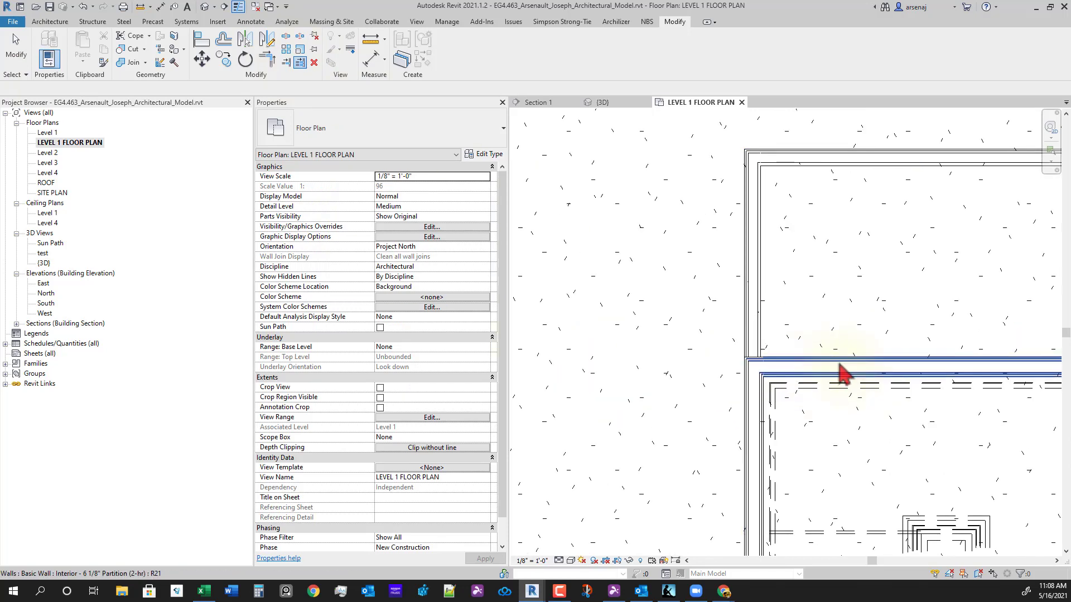
{"action": "key", "text": "Escape"}
{"action": "key", "text": "Escape"}
{"action": "scroll", "coordinate": [780, 427], "scroll_direction": "down", "scroll_amount": 1}
{"action": "middle_click_drag", "start_coordinate": [758, 458], "coordinate": [612, 464]}
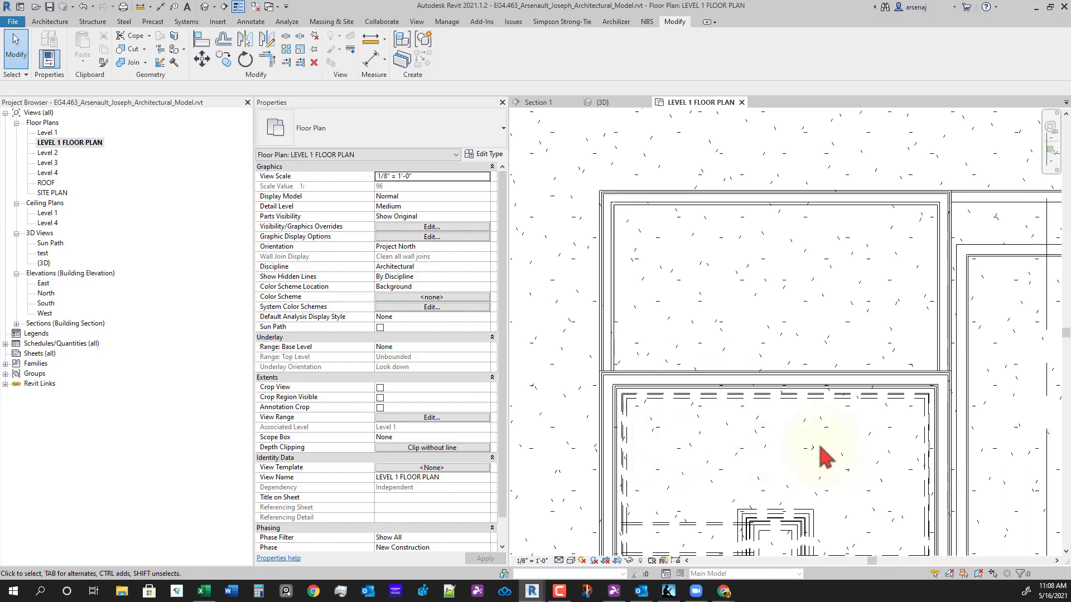
- Check the right vertical shaft wall and the horizontal 6 1/8" partition wall
{"action": "left_click", "coordinate": [942, 332]}
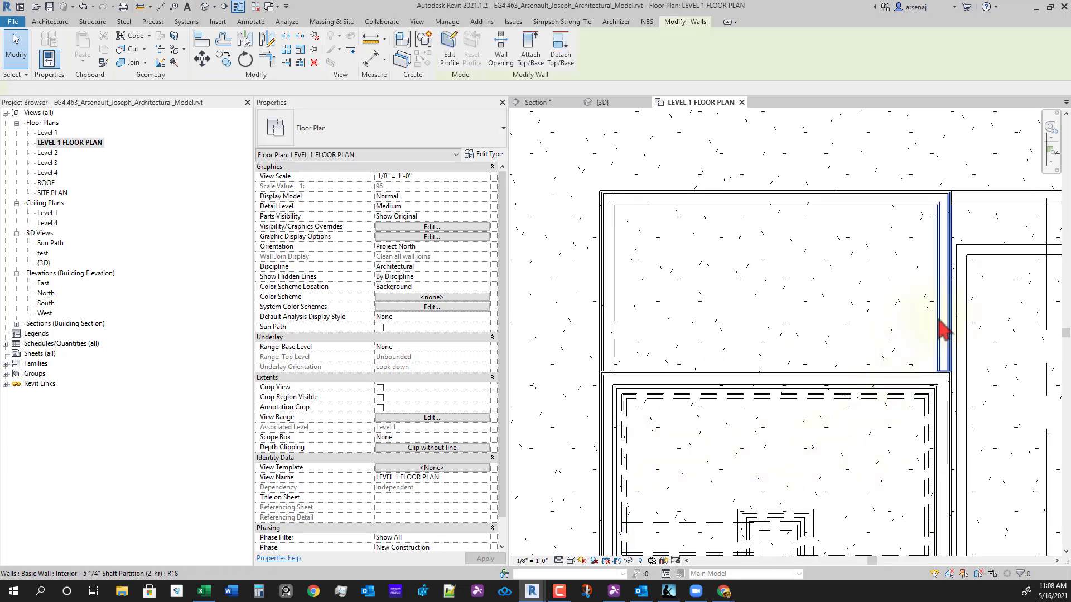
{"action": "key", "text": "Escape"}
{"action": "left_click", "coordinate": [842, 373]}
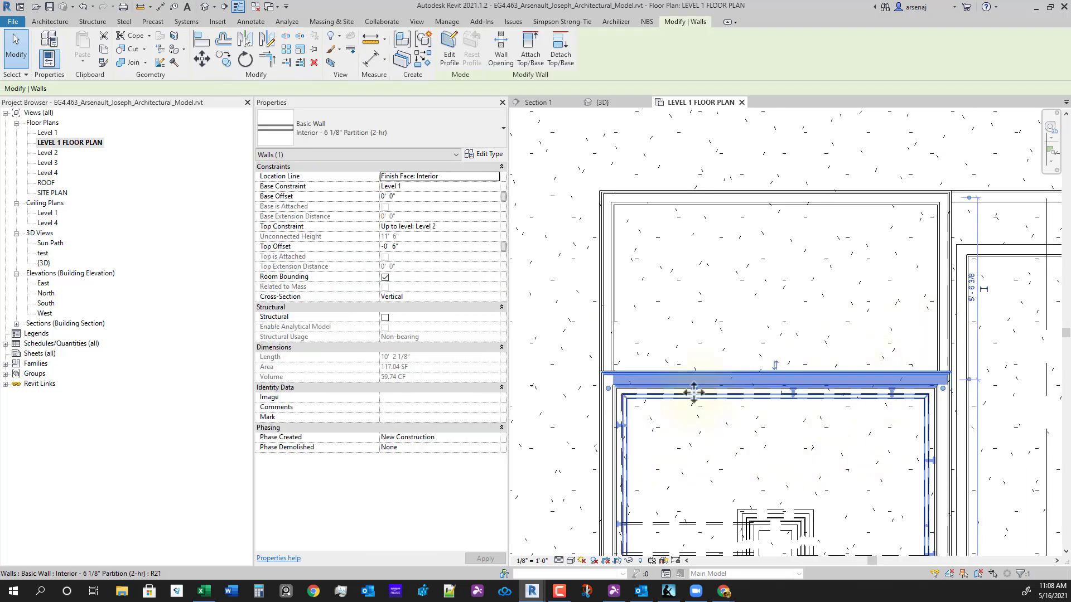
{"action": "key", "text": "Escape"}
{"action": "scroll", "coordinate": [825, 383], "scroll_direction": "up", "scroll_amount": 3}
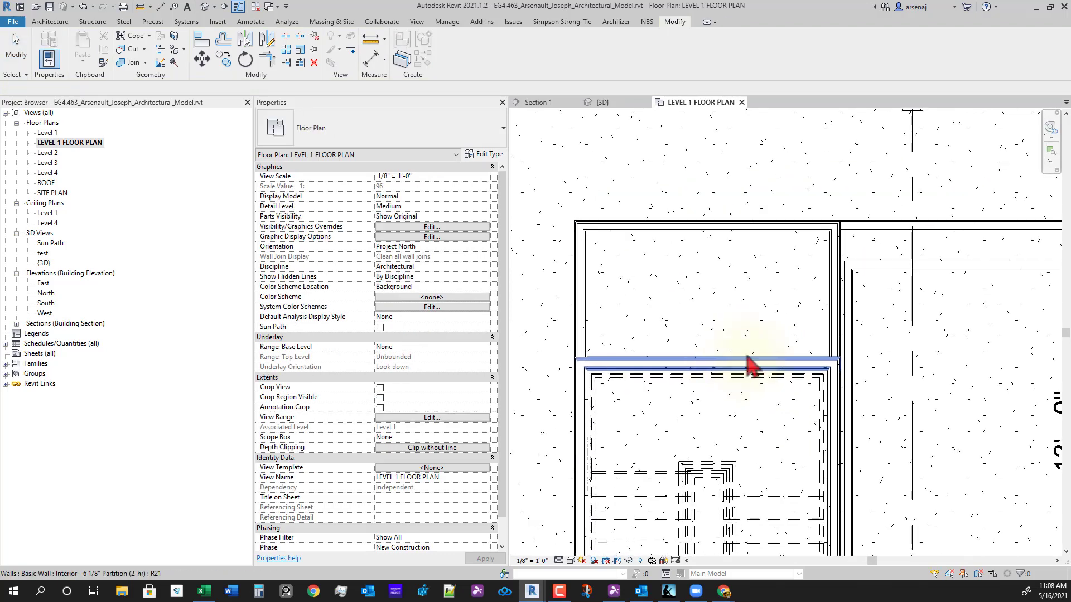
{"action": "scroll", "coordinate": [712, 347], "scroll_direction": "down", "scroll_amount": 2}
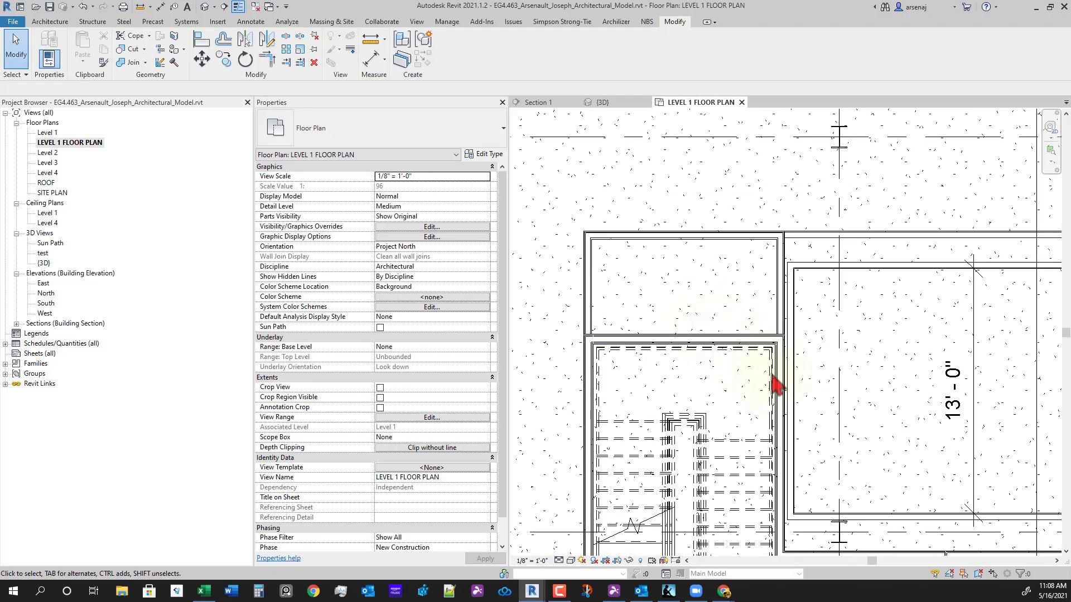
{"action": "scroll", "coordinate": [747, 379], "scroll_direction": "down", "scroll_amount": 3}
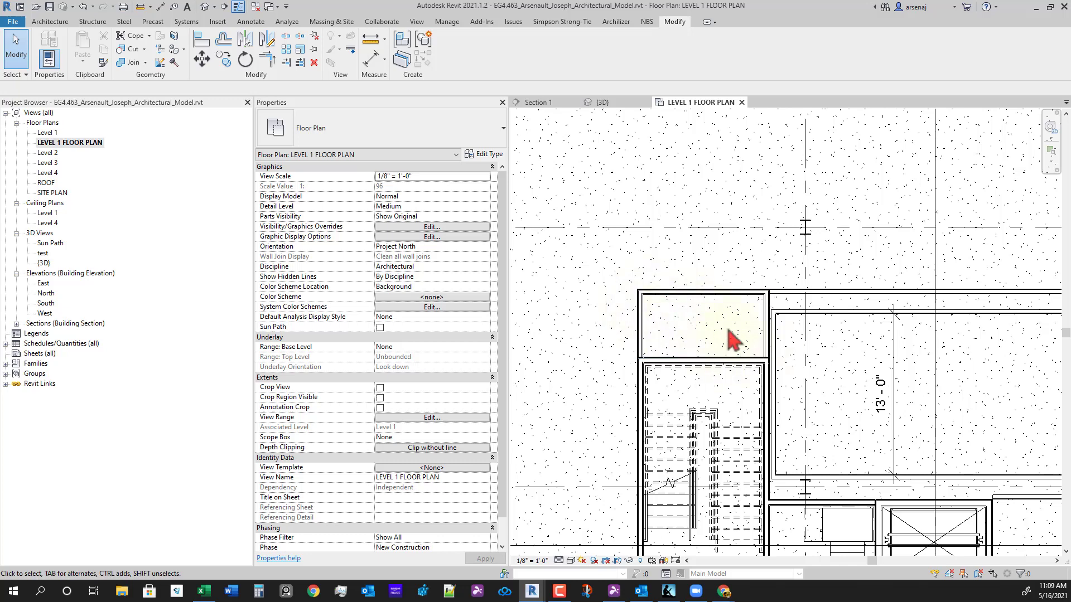
{"action": "scroll", "coordinate": [730, 340], "scroll_direction": "down", "scroll_amount": 5}
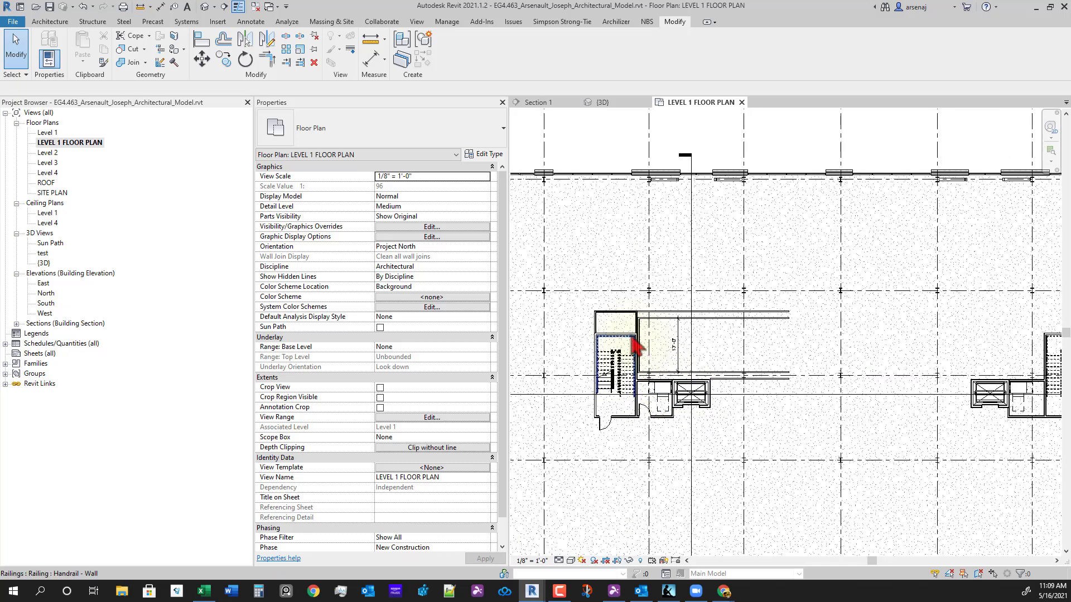
{"action": "scroll", "coordinate": [635, 346], "scroll_direction": "up", "scroll_amount": 2}
{"action": "scroll", "coordinate": [634, 342], "scroll_direction": "up", "scroll_amount": 2}
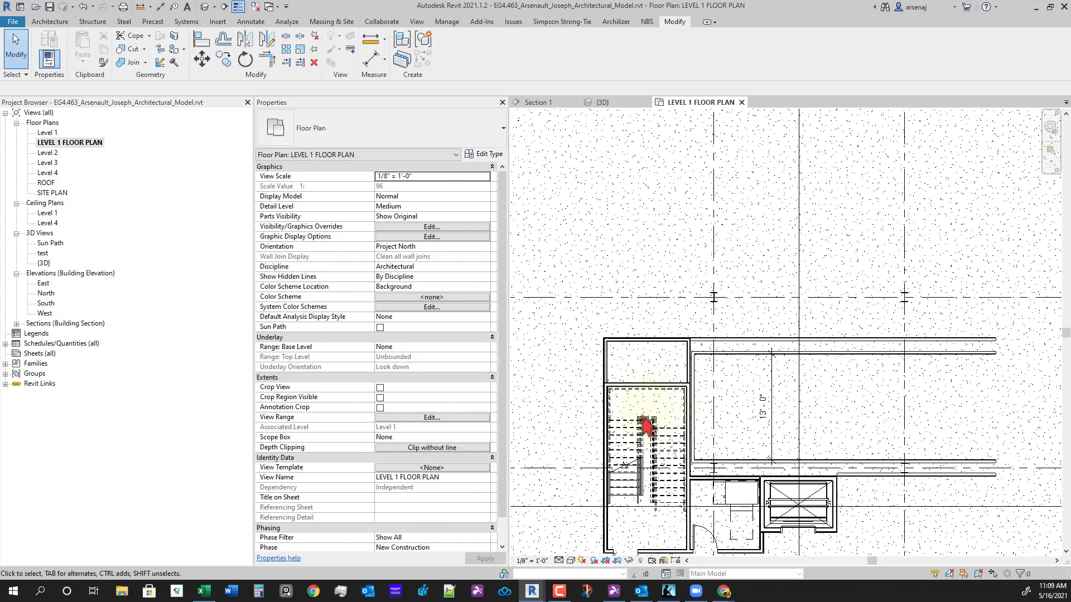
{"action": "middle_click_drag", "start_coordinate": [658, 461], "coordinate": [650, 391]}
{"action": "scroll", "coordinate": [650, 391], "scroll_direction": "down", "scroll_amount": 2}
{"action": "scroll", "coordinate": [755, 474], "scroll_direction": "up", "scroll_amount": 1}
{"action": "middle_click_drag", "start_coordinate": [755, 473], "coordinate": [704, 426]}
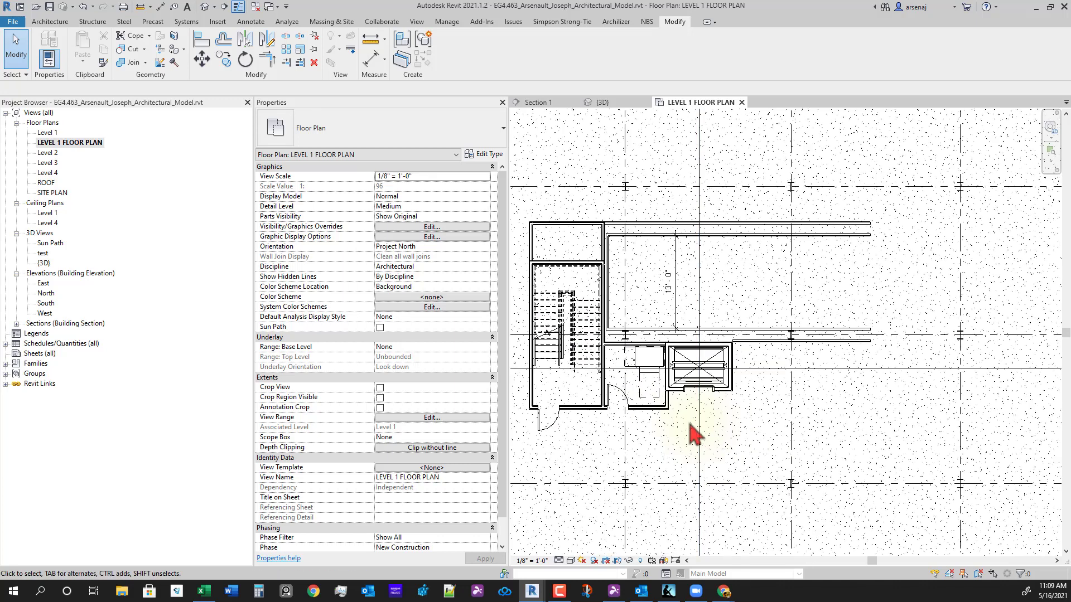
{"action": "scroll", "coordinate": [691, 427], "scroll_direction": "up", "scroll_amount": 2}
{"action": "middle_click_drag", "start_coordinate": [652, 478], "coordinate": [693, 521]}
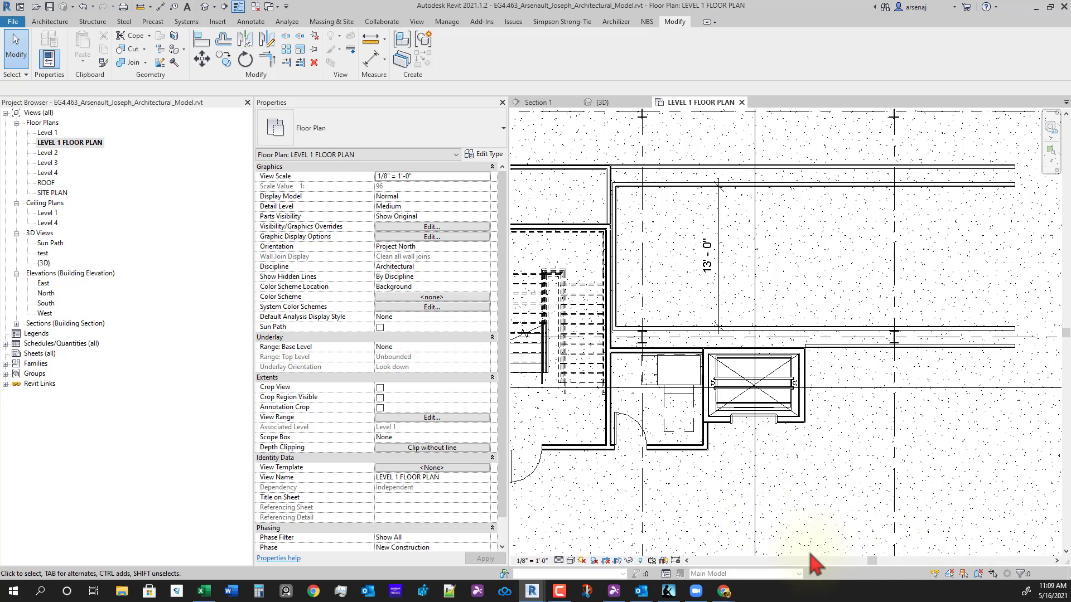
{"action": "middle_click_drag", "start_coordinate": [770, 493], "coordinate": [745, 516]}
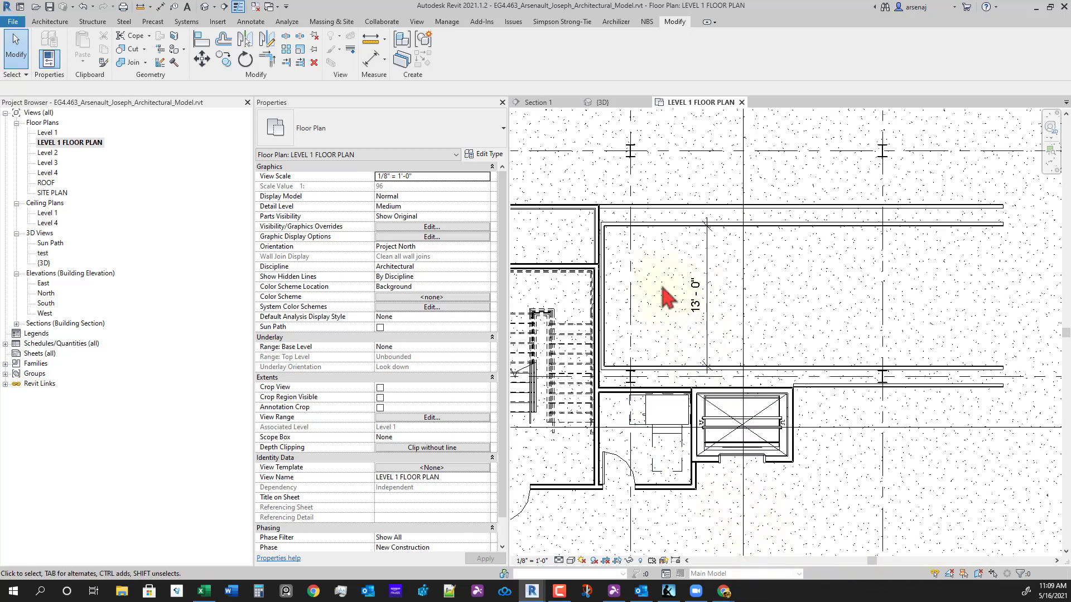
{"action": "left_click", "coordinate": [691, 277]}
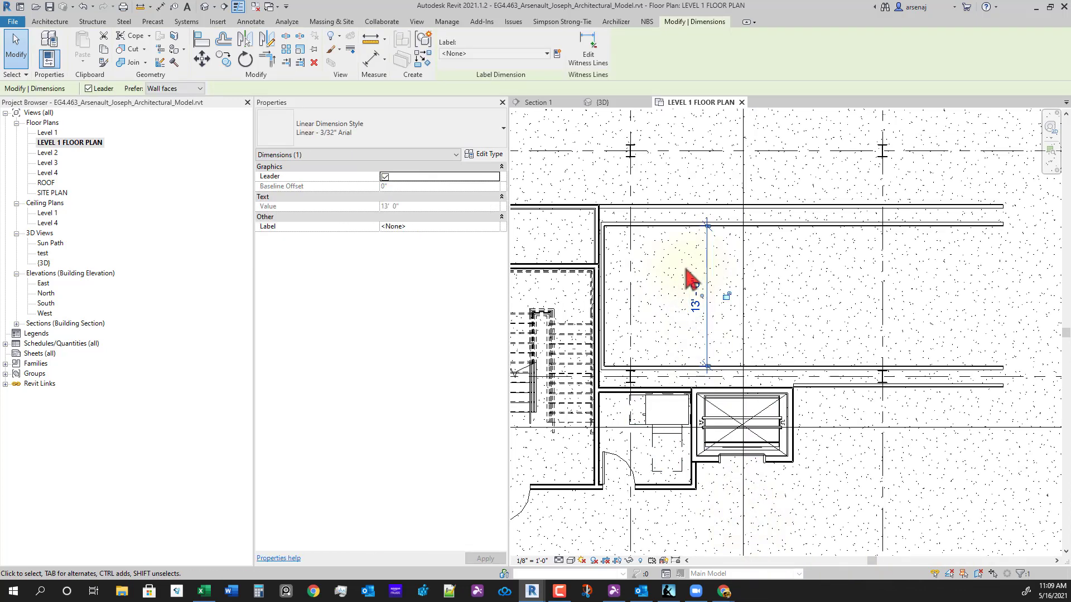
{"action": "key", "text": "Escape"}
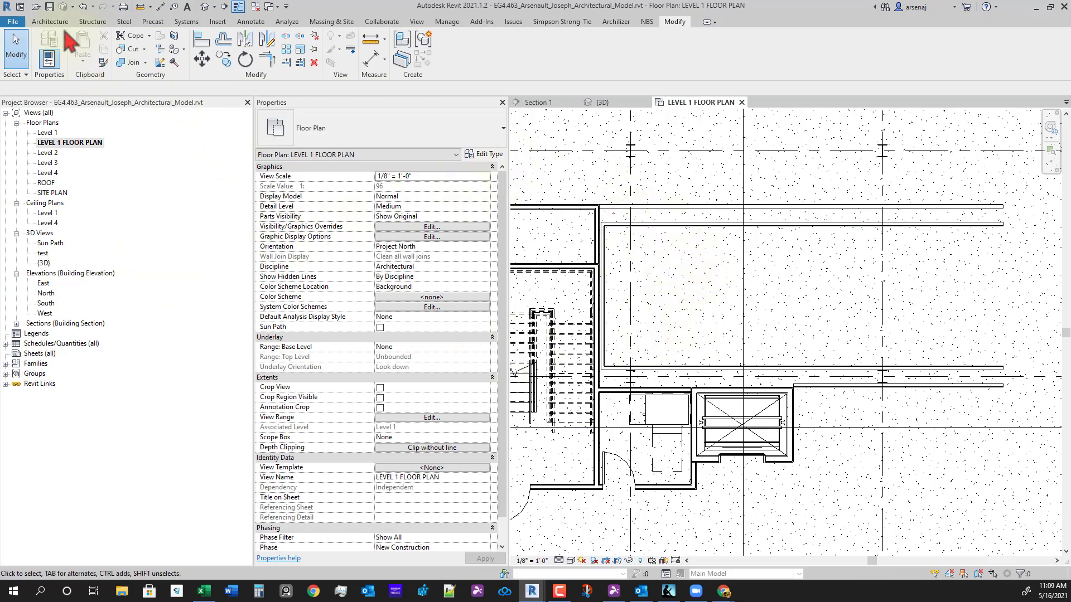
- Start placing a component, browse types leaving Entrance unchanged, and launch Load Family
{"action": "left_click", "coordinate": [50, 22]}
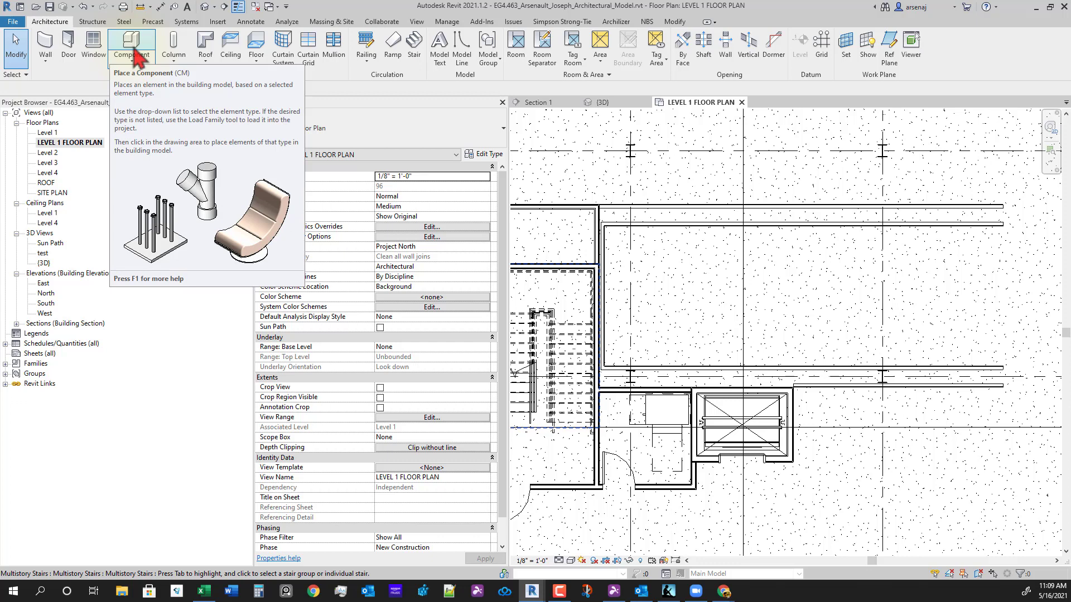
{"action": "left_click", "coordinate": [132, 56]}
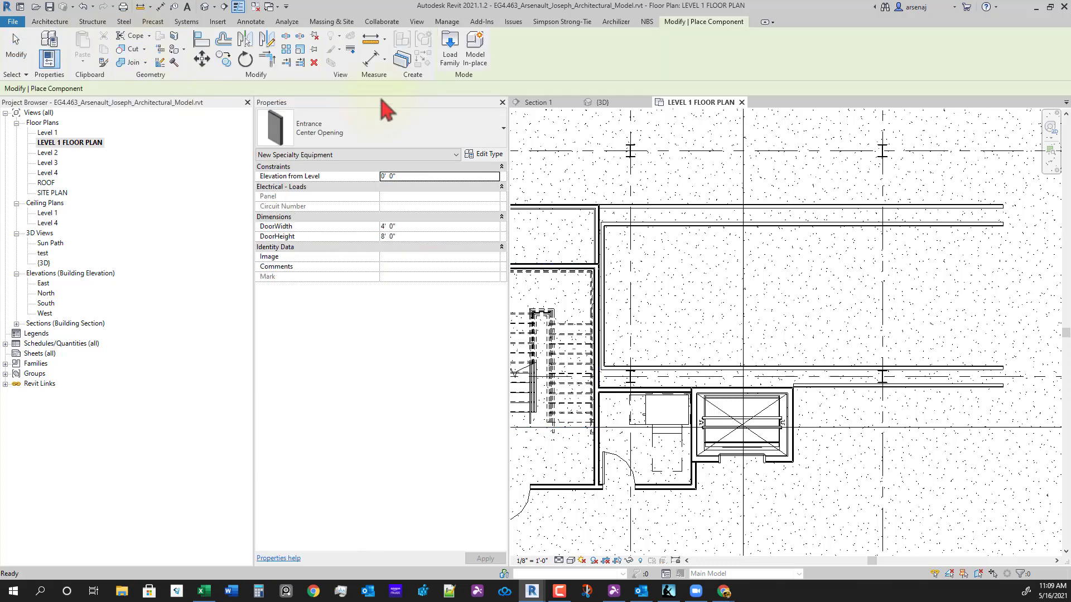
{"action": "left_click", "coordinate": [355, 136]}
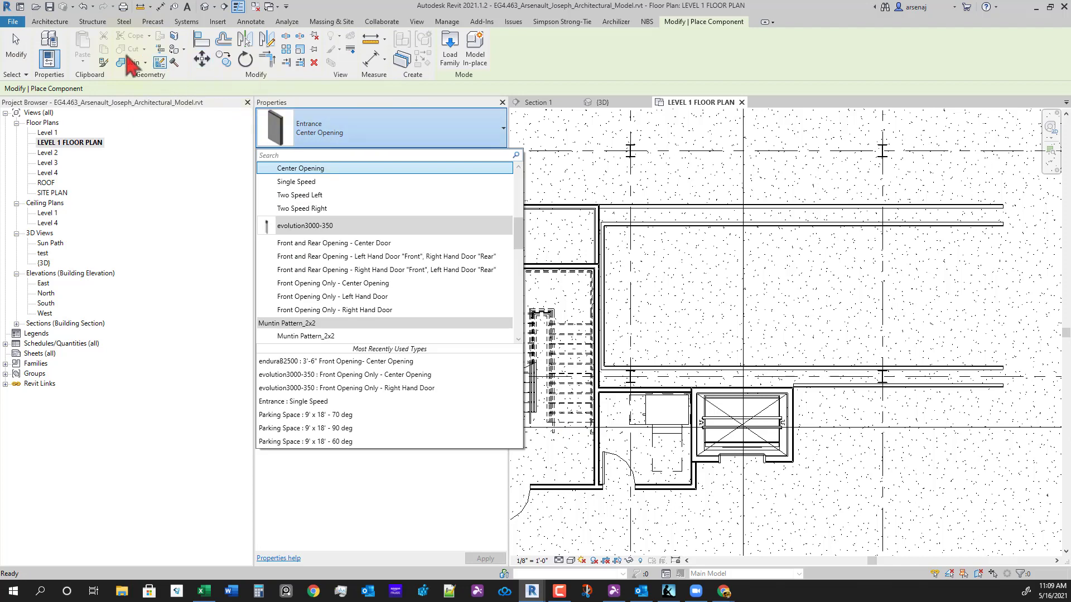
{"action": "scroll", "coordinate": [406, 341], "scroll_direction": "down", "scroll_amount": 1}
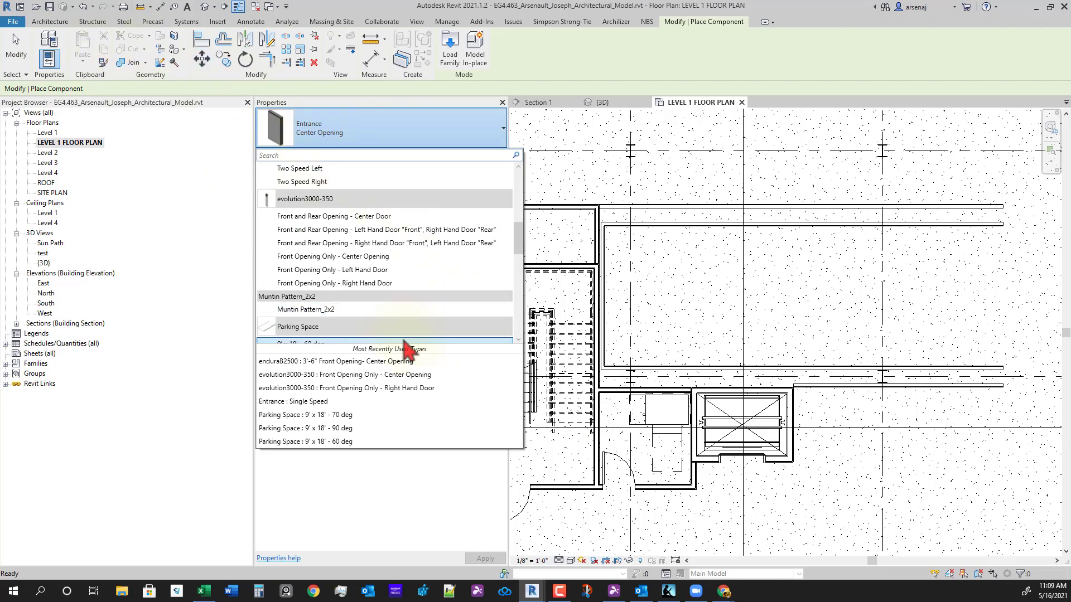
{"action": "scroll", "coordinate": [405, 340], "scroll_direction": "up", "scroll_amount": 6}
{"action": "scroll", "coordinate": [406, 312], "scroll_direction": "down", "scroll_amount": 10}
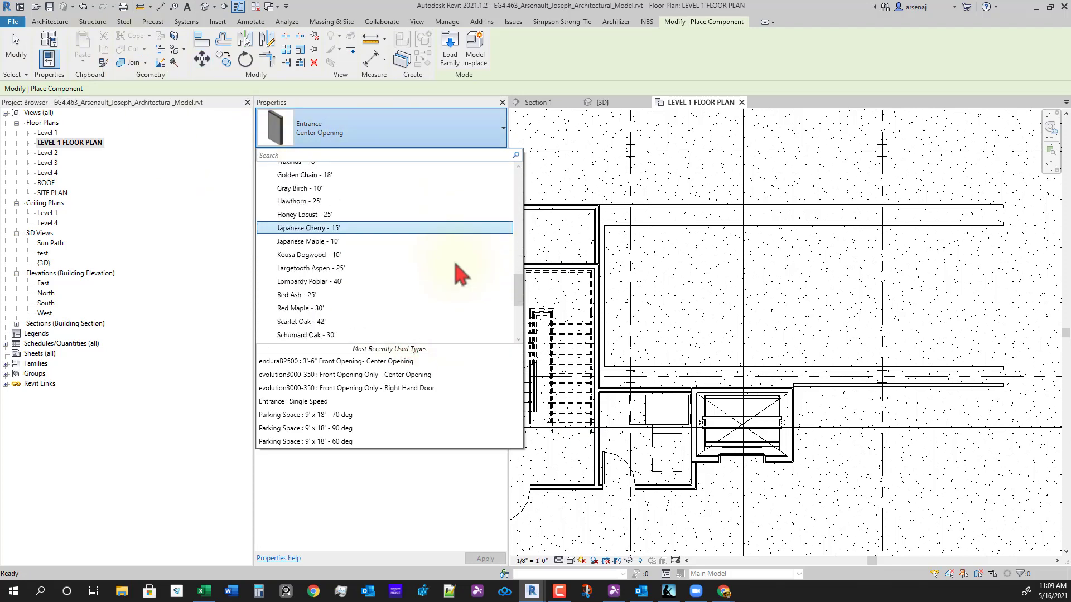
{"action": "scroll", "coordinate": [449, 276], "scroll_direction": "up", "scroll_amount": 2}
{"action": "scroll", "coordinate": [401, 296], "scroll_direction": "up", "scroll_amount": 10}
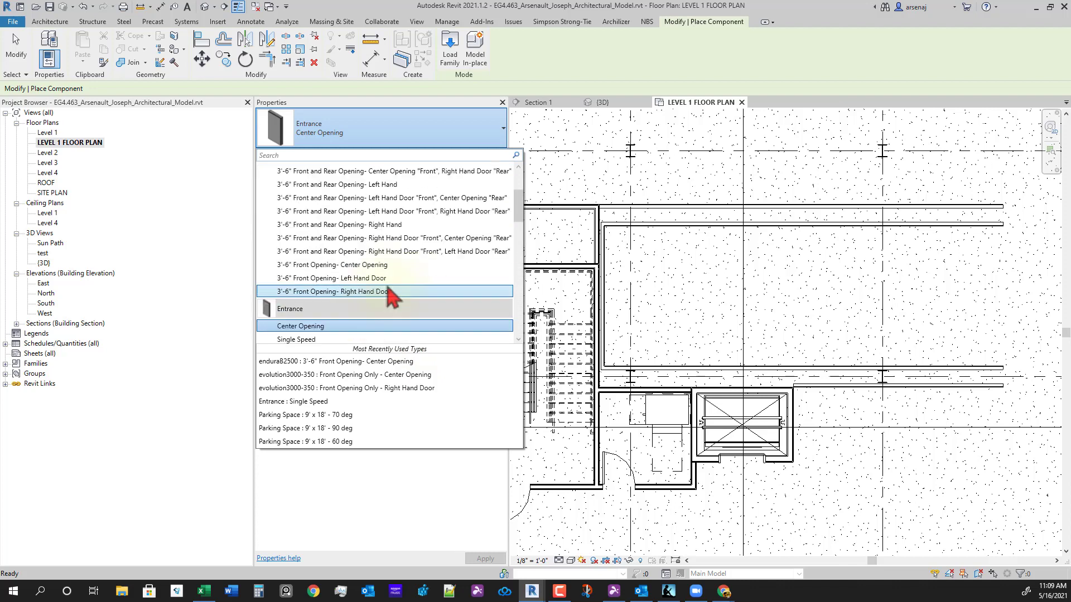
{"action": "left_click", "coordinate": [450, 56]}
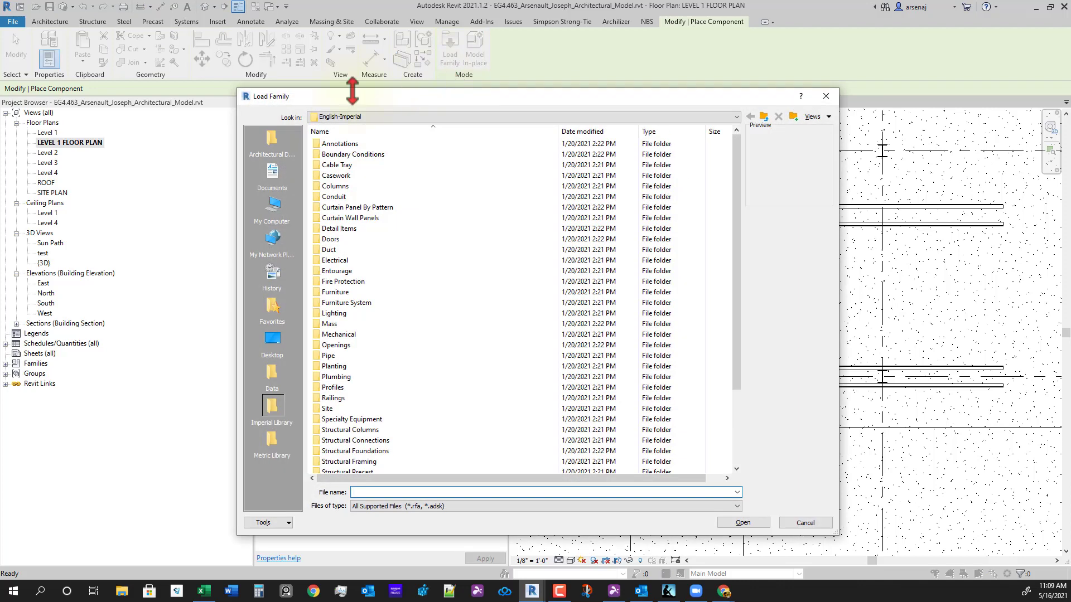
- Browse to Architectural Design > Revit Files > Families > Specialty Equipment
{"action": "left_click", "coordinate": [273, 144]}
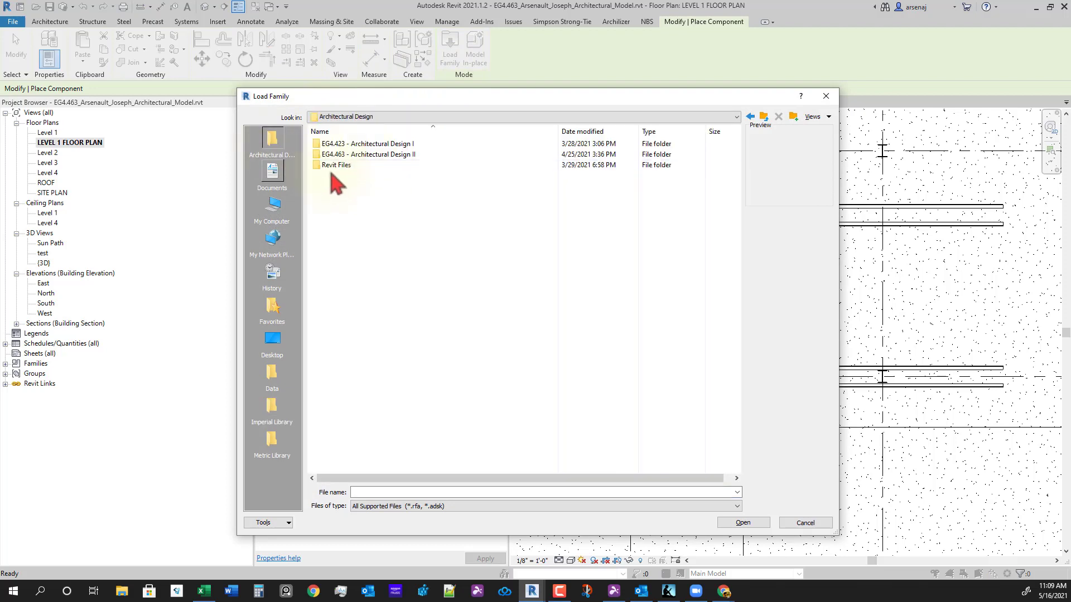
{"action": "double_click", "coordinate": [330, 165]}
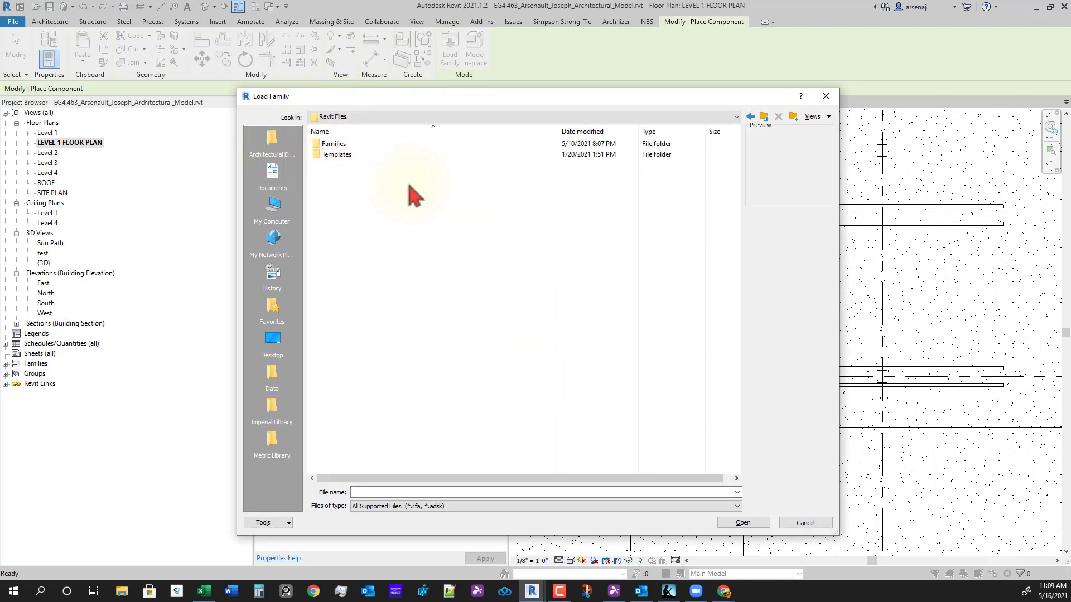
{"action": "double_click", "coordinate": [338, 144]}
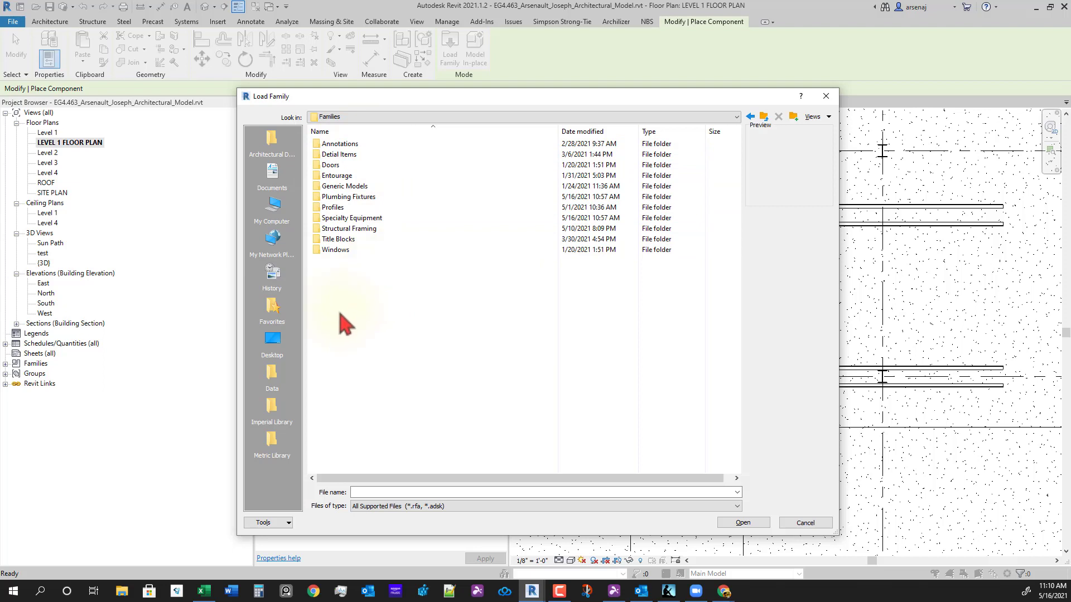
{"action": "left_click", "coordinate": [352, 219]}
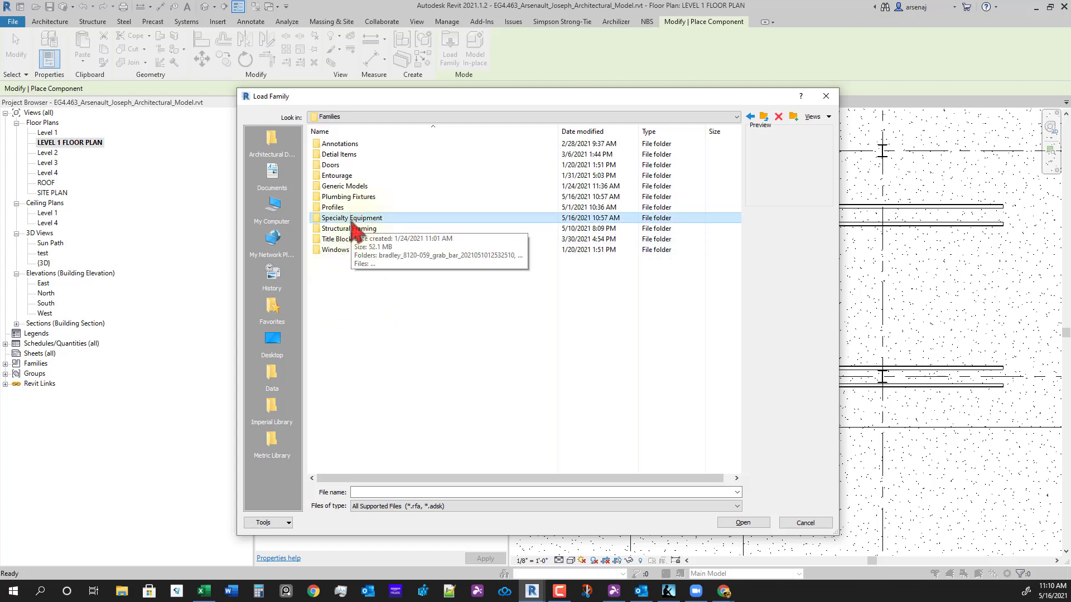
{"action": "double_click", "coordinate": [356, 221]}
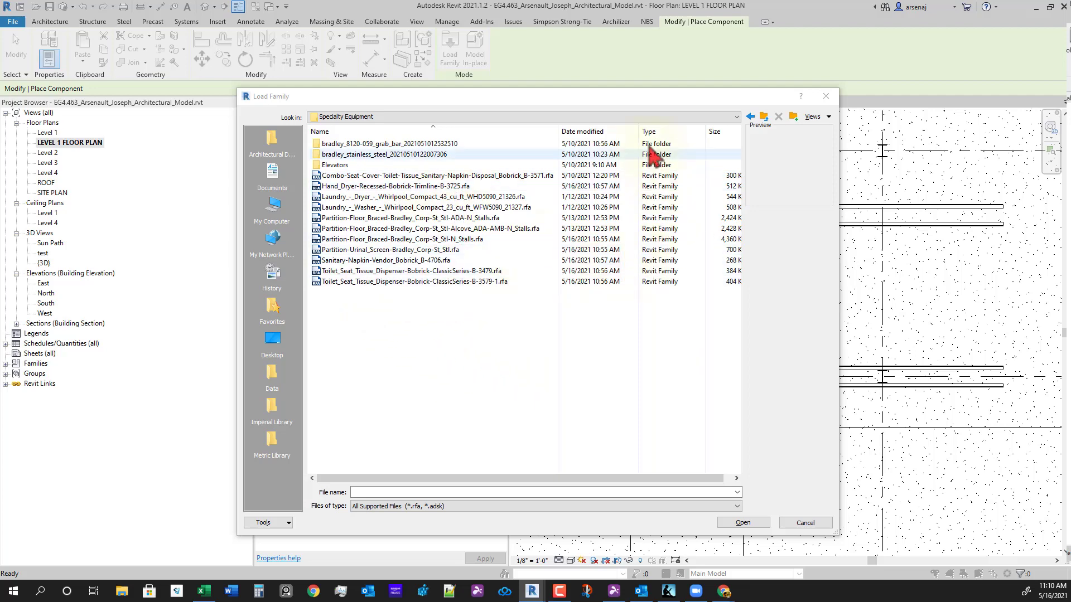
- Sort by date and load the six newest families, Hand_Dryer through the N_Stalls partition
{"action": "left_click", "coordinate": [619, 133]}
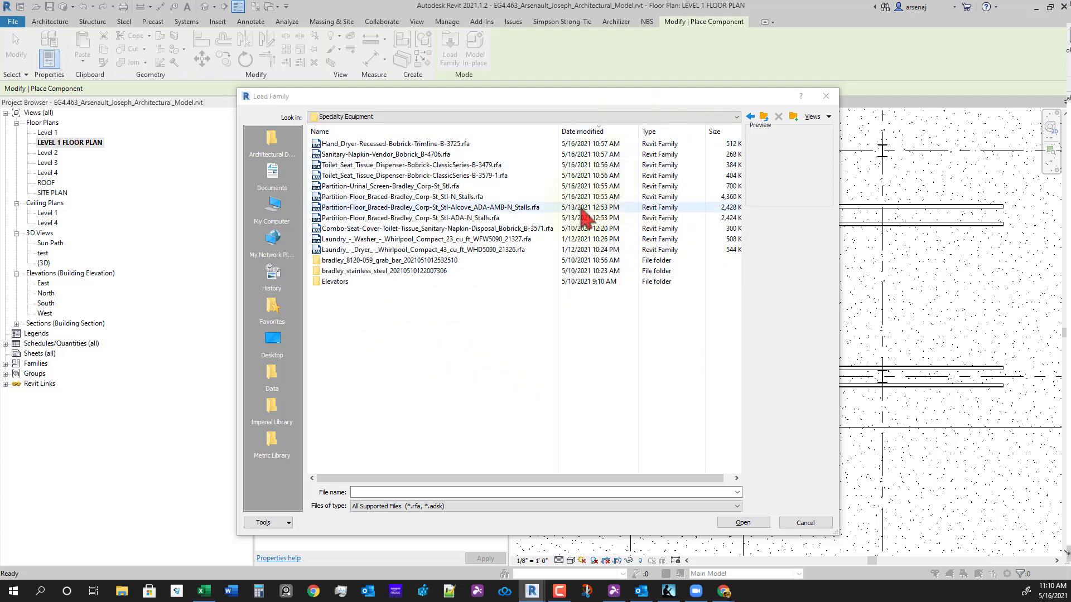
{"action": "left_click", "coordinate": [380, 145]}
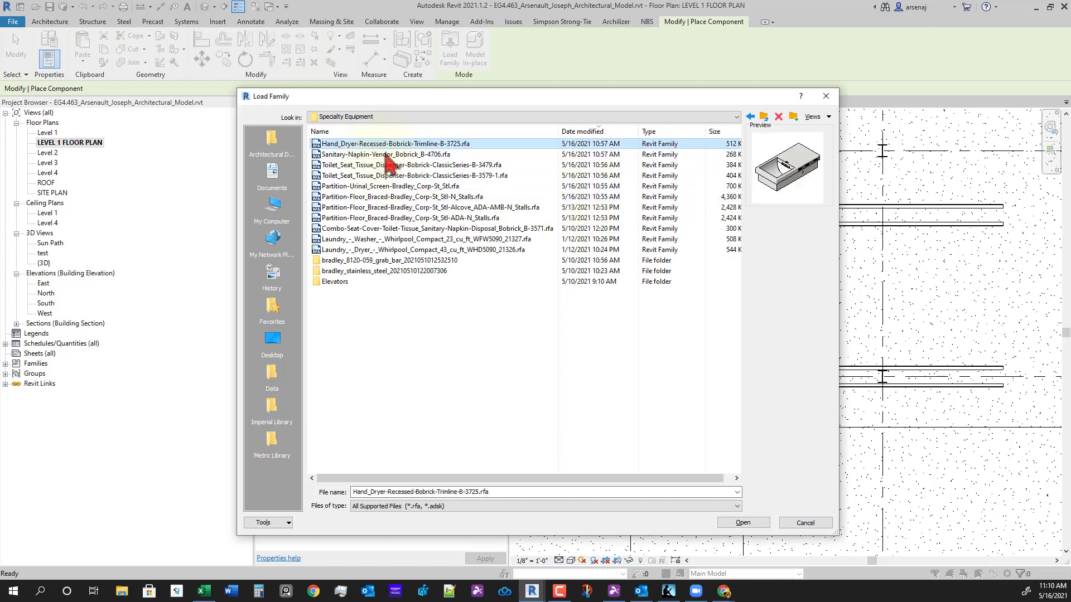
{"action": "left_click", "coordinate": [394, 197], "text": "shift"}
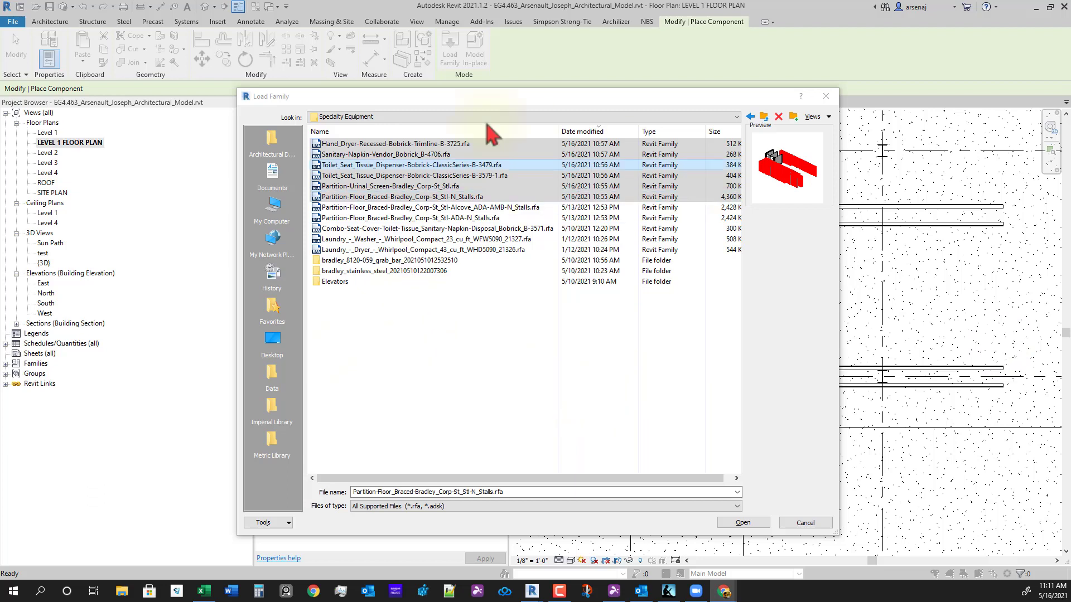
{"action": "left_click", "coordinate": [512, 109]}
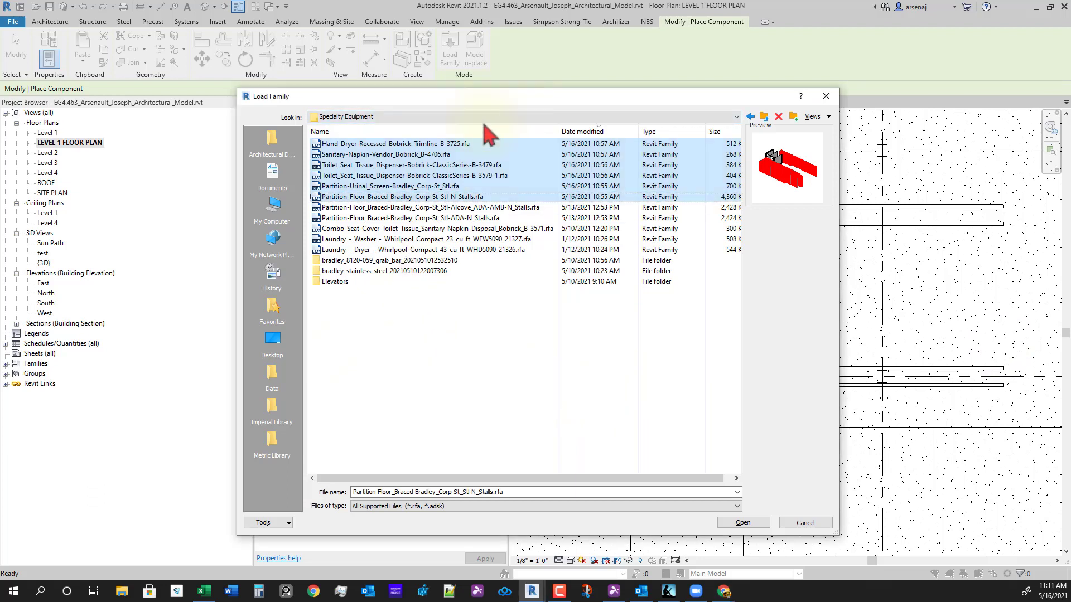
{"action": "left_click", "coordinate": [732, 523]}
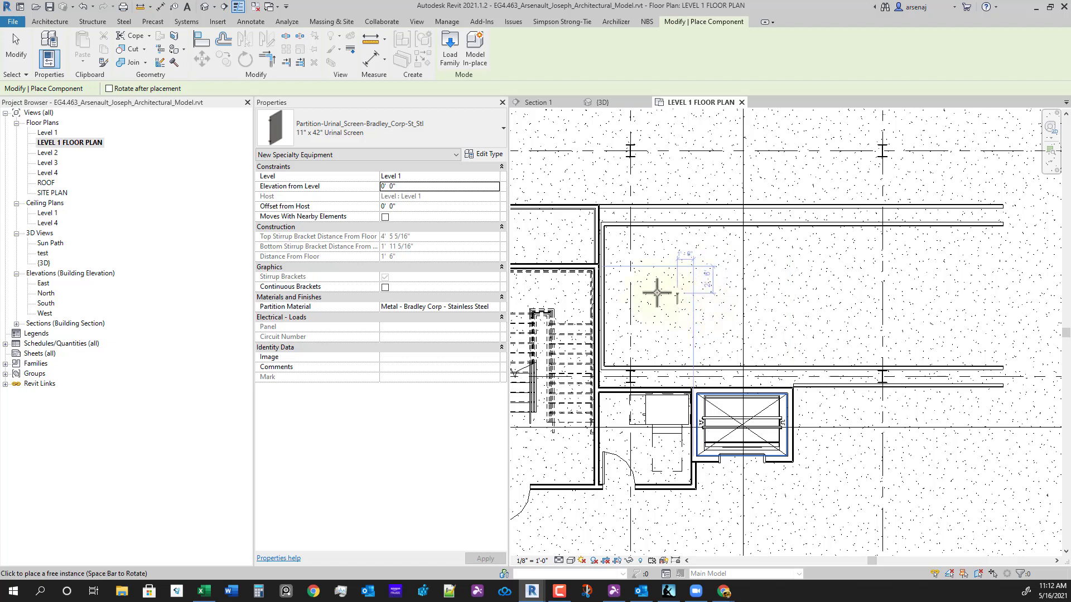
- Place one Partition-Floor_Braced n Standard Stalls partition on the Level 1 plan
{"action": "left_click", "coordinate": [412, 143]}
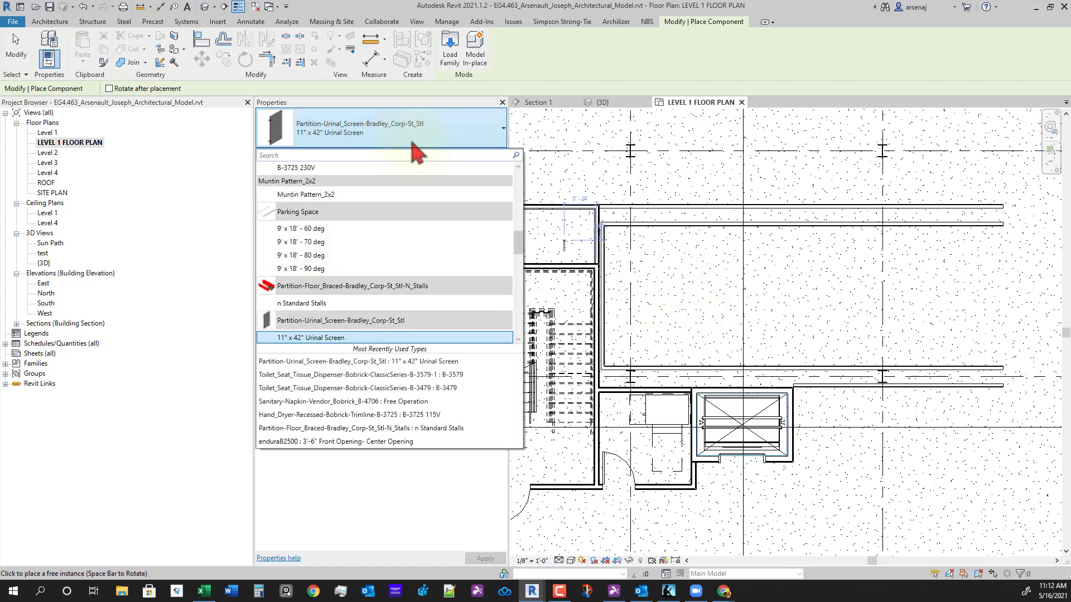
{"action": "left_click", "coordinate": [398, 304]}
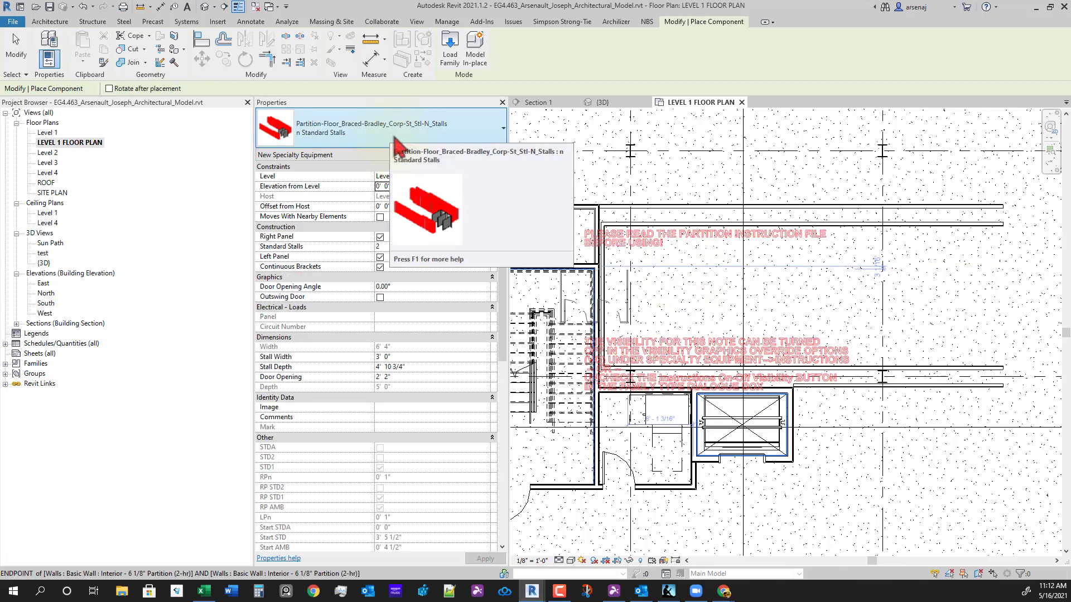
{"action": "middle_click_drag", "start_coordinate": [574, 313], "coordinate": [690, 388]}
{"action": "middle_click_drag", "start_coordinate": [650, 171], "coordinate": [655, 251]}
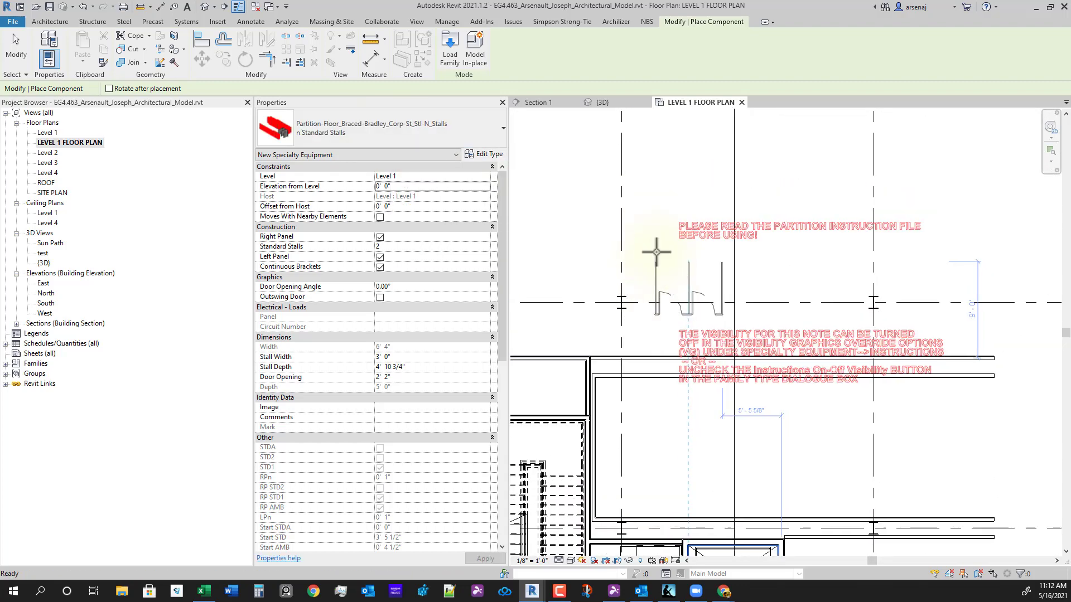
{"action": "left_click", "coordinate": [664, 218]}
{"action": "key", "text": "Escape"}
{"action": "key", "text": "Escape"}
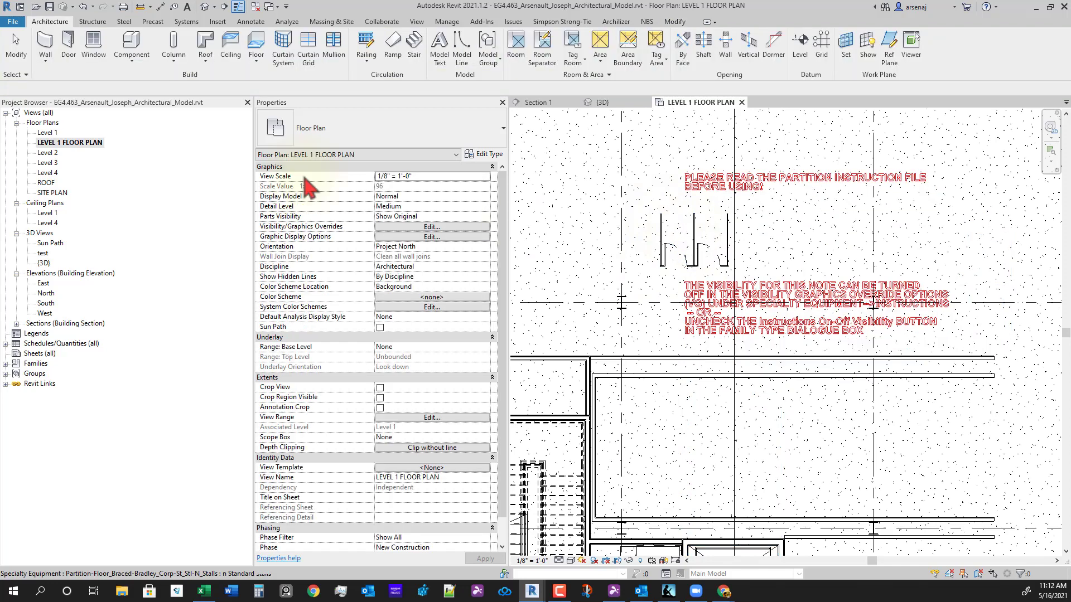
- Review the placed stall partition's type list without changes, then bring up the View tools
{"action": "left_click", "coordinate": [380, 135]}
{"action": "left_click", "coordinate": [680, 240]}
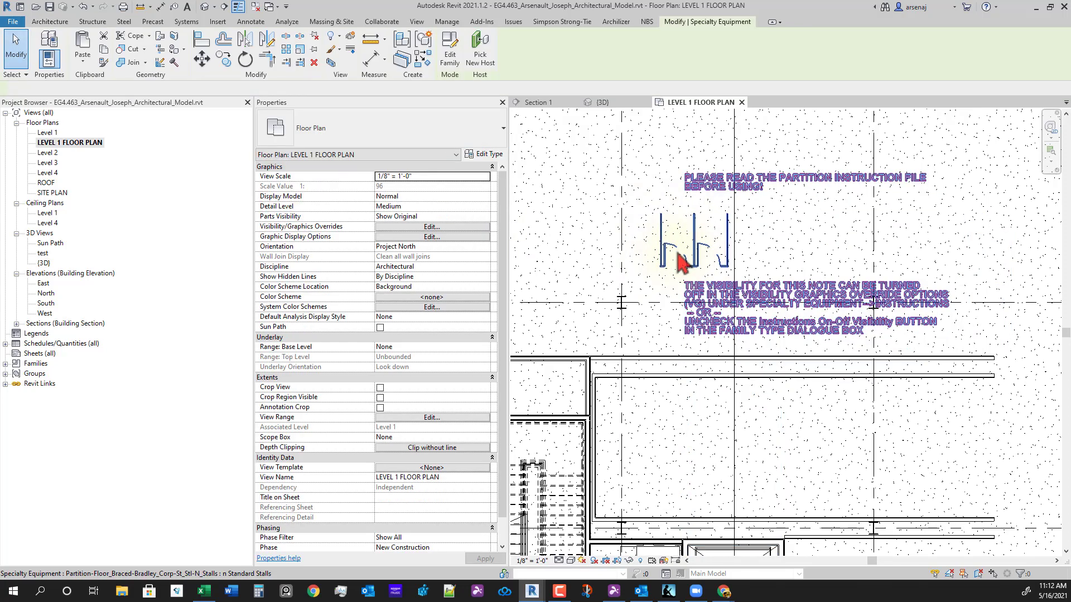
{"action": "left_click", "coordinate": [412, 131]}
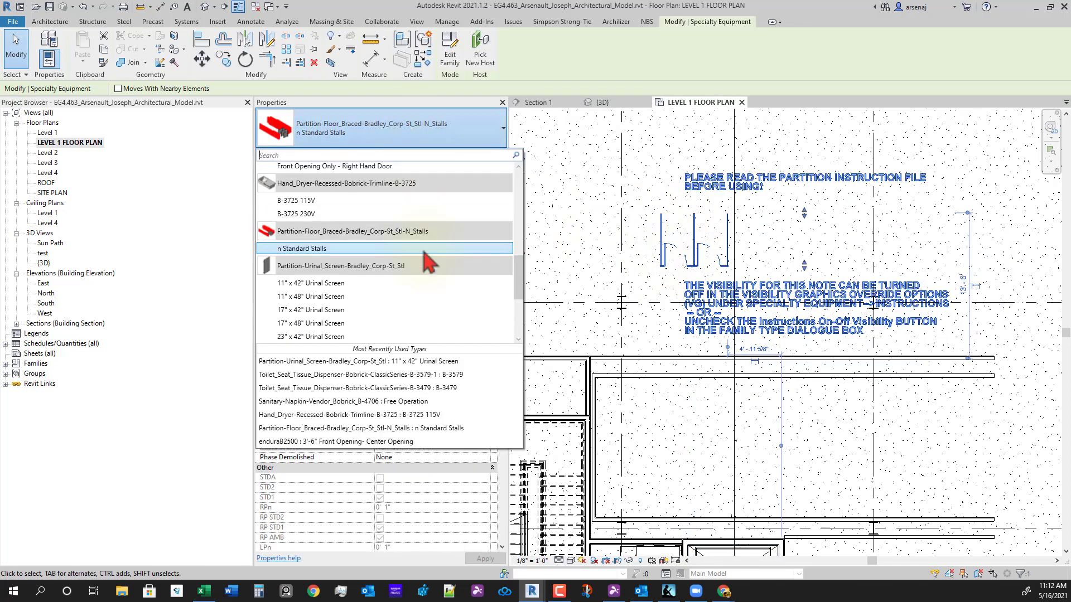
{"action": "scroll", "coordinate": [441, 262], "scroll_direction": "up", "scroll_amount": 3}
{"action": "scroll", "coordinate": [441, 262], "scroll_direction": "down", "scroll_amount": 8}
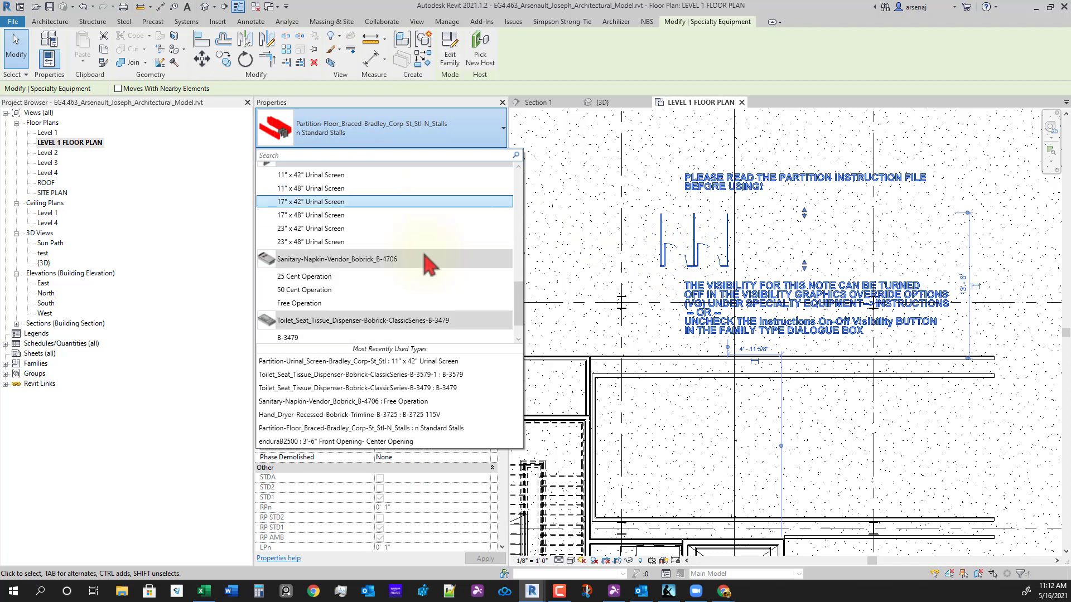
{"action": "key", "text": "Escape"}
{"action": "key", "text": "Escape"}
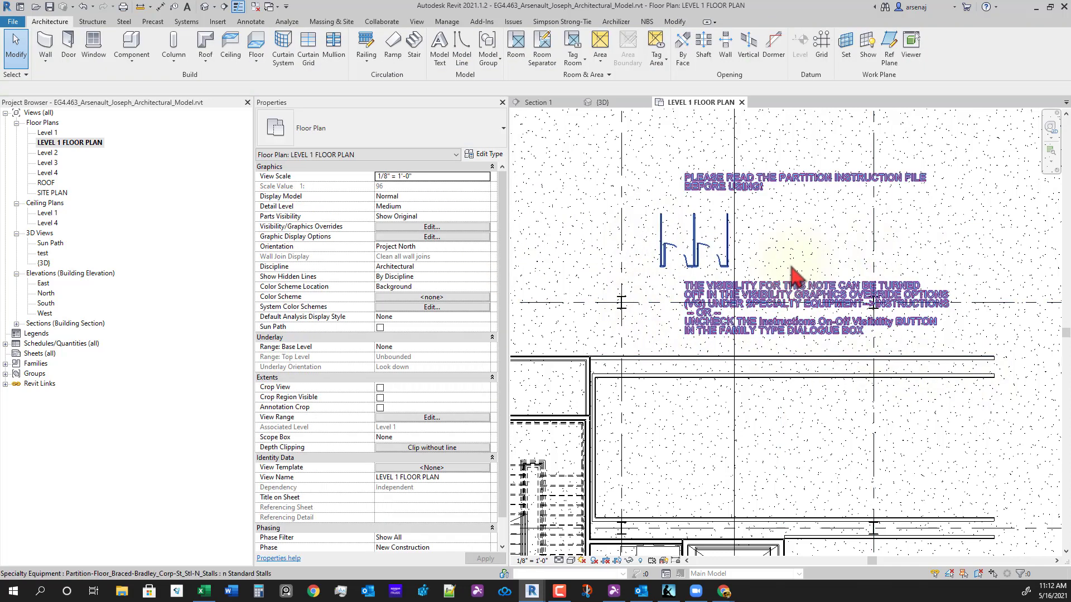
{"action": "left_click", "coordinate": [662, 246]}
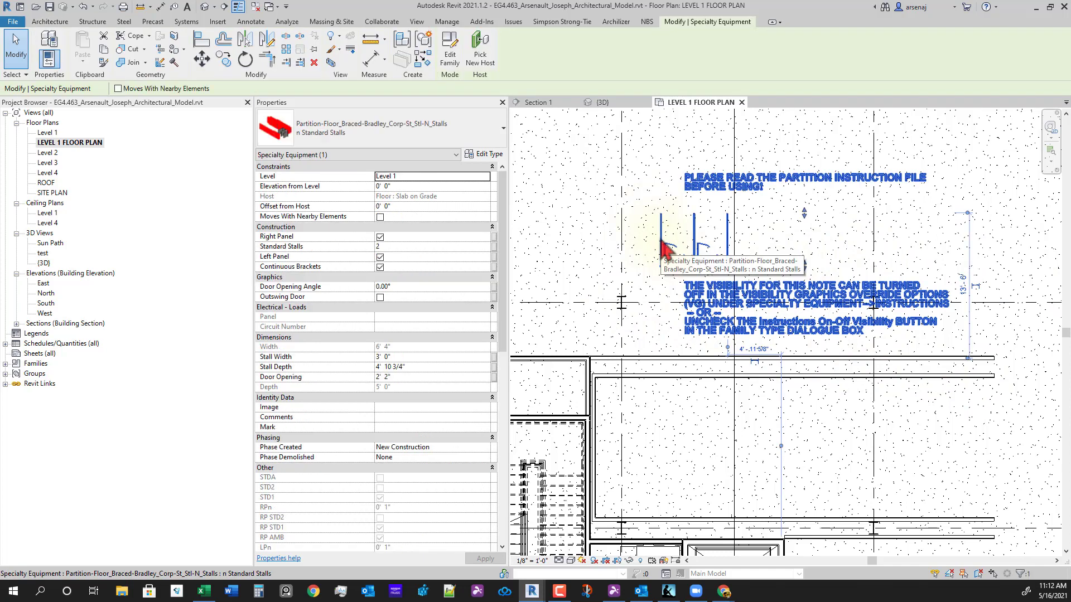
{"action": "key", "text": "Escape"}
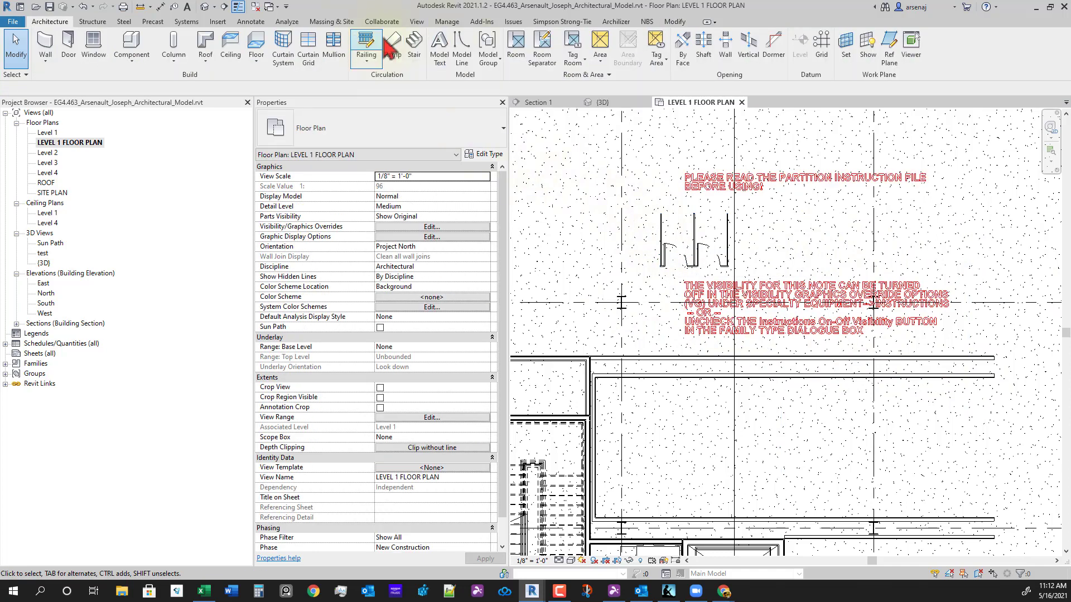
{"action": "left_click", "coordinate": [417, 21]}
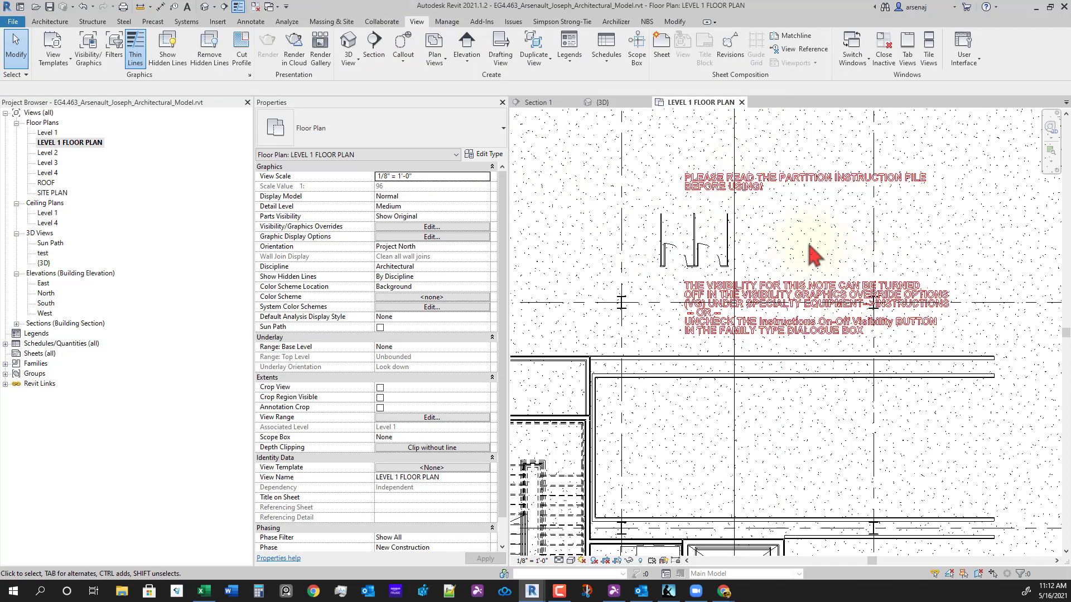
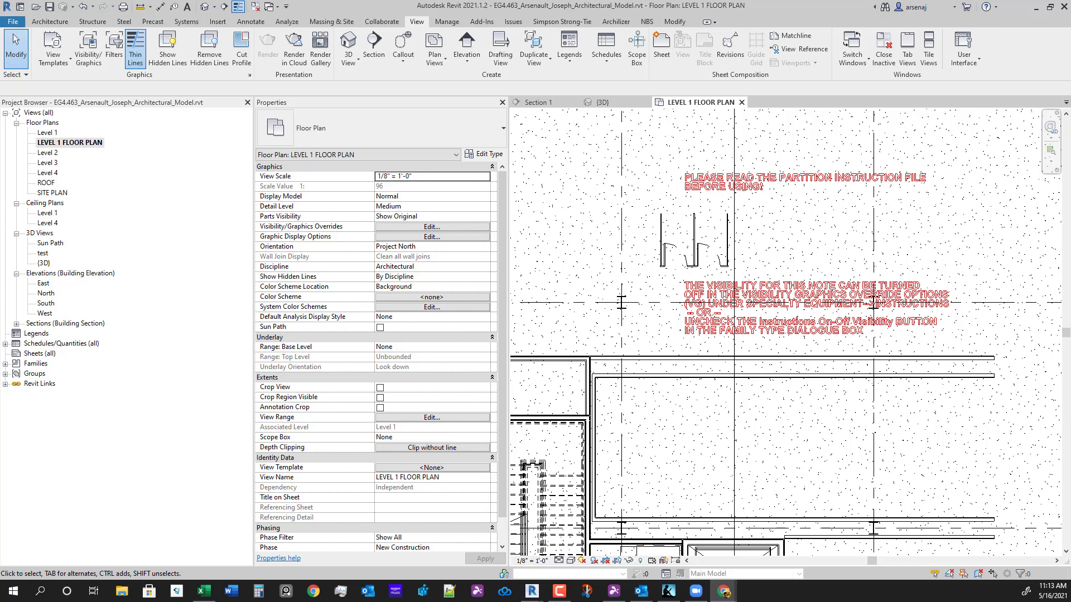
- Bring Revit forward and start the Component tool in the Level 1 floor plan
{"action": "left_click", "coordinate": [871, 249]}
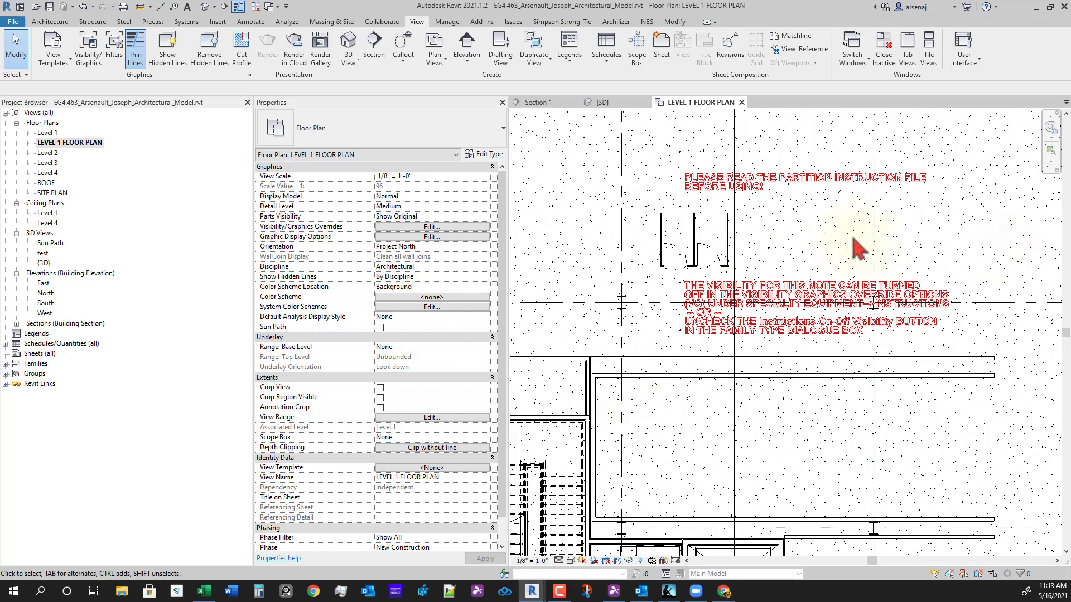
{"action": "left_click", "coordinate": [12, 40]}
{"action": "left_click", "coordinate": [12, 22]}
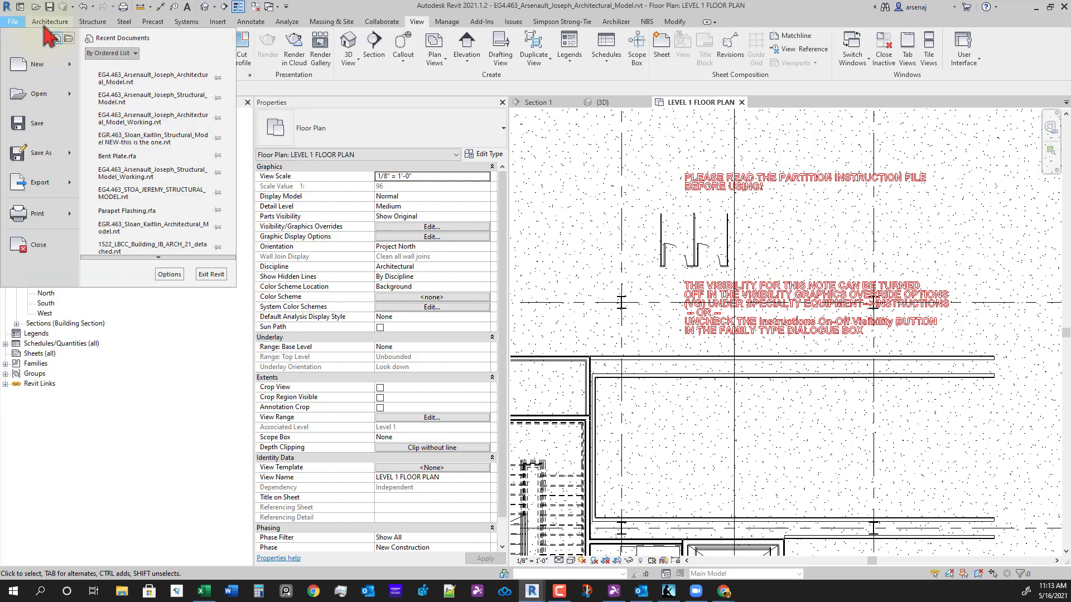
{"action": "left_click", "coordinate": [49, 22]}
{"action": "left_click", "coordinate": [132, 44]}
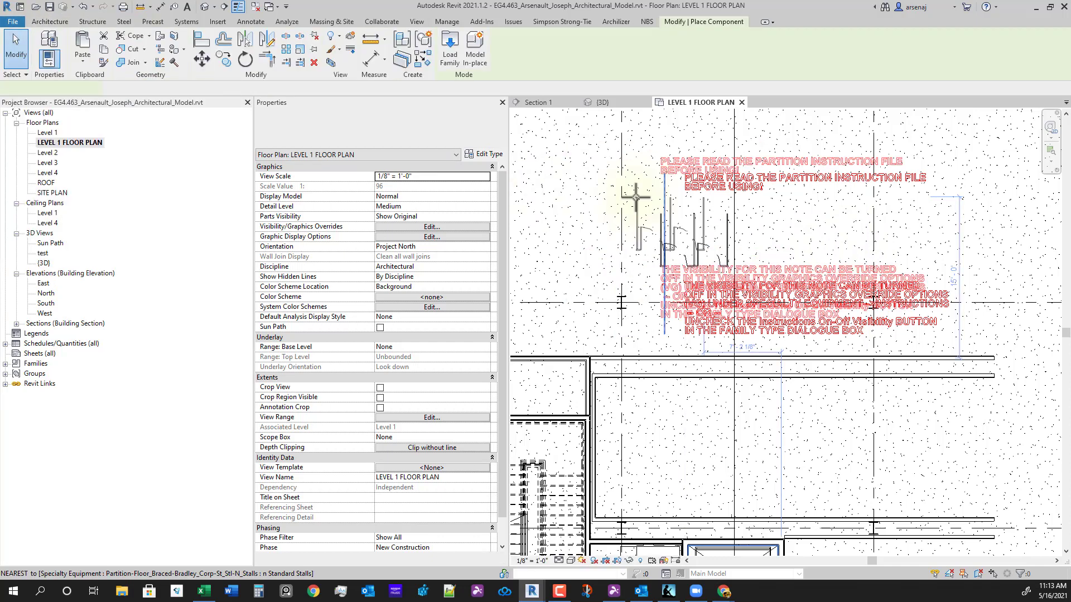
- Load Partition-Floor_Braced-Bradley_Corp-St_Stl-ADA-N_Stalls.rfa and place one below the existing partition
{"action": "left_click", "coordinate": [450, 49]}
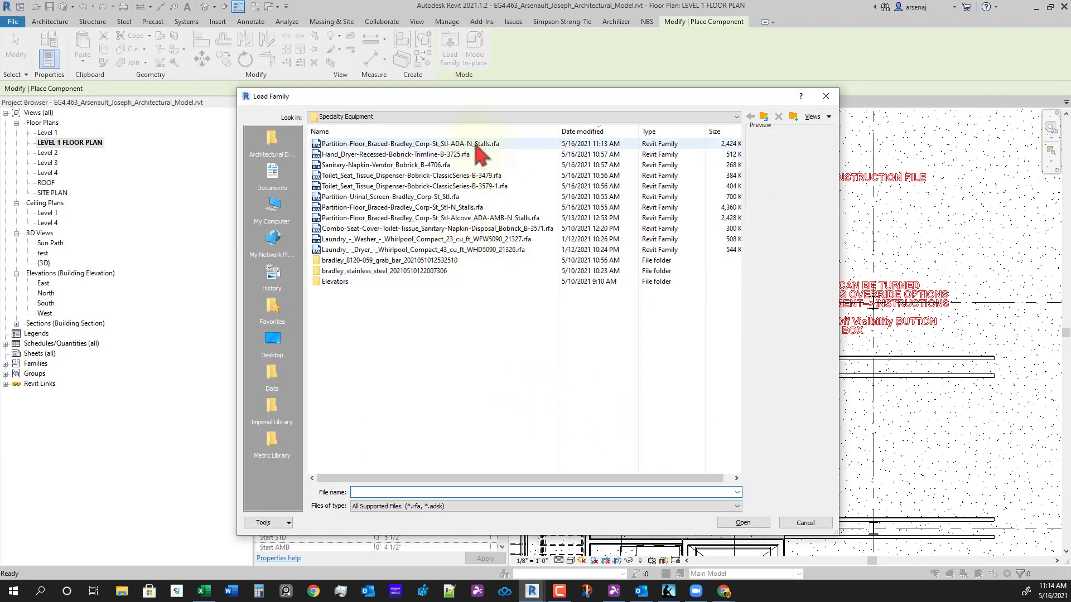
{"action": "left_click", "coordinate": [477, 145]}
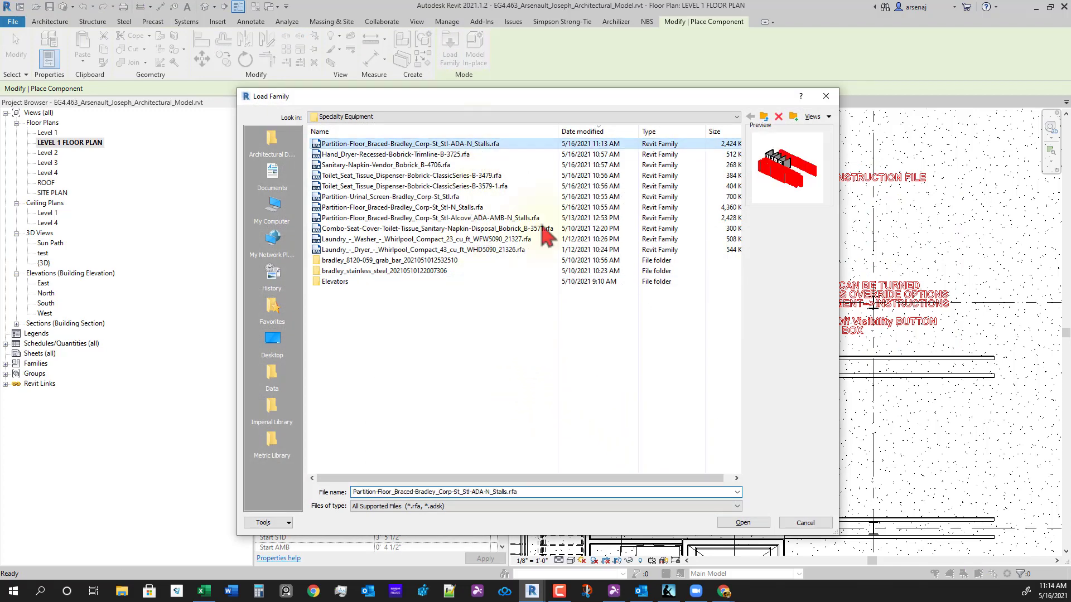
{"action": "left_click", "coordinate": [740, 524]}
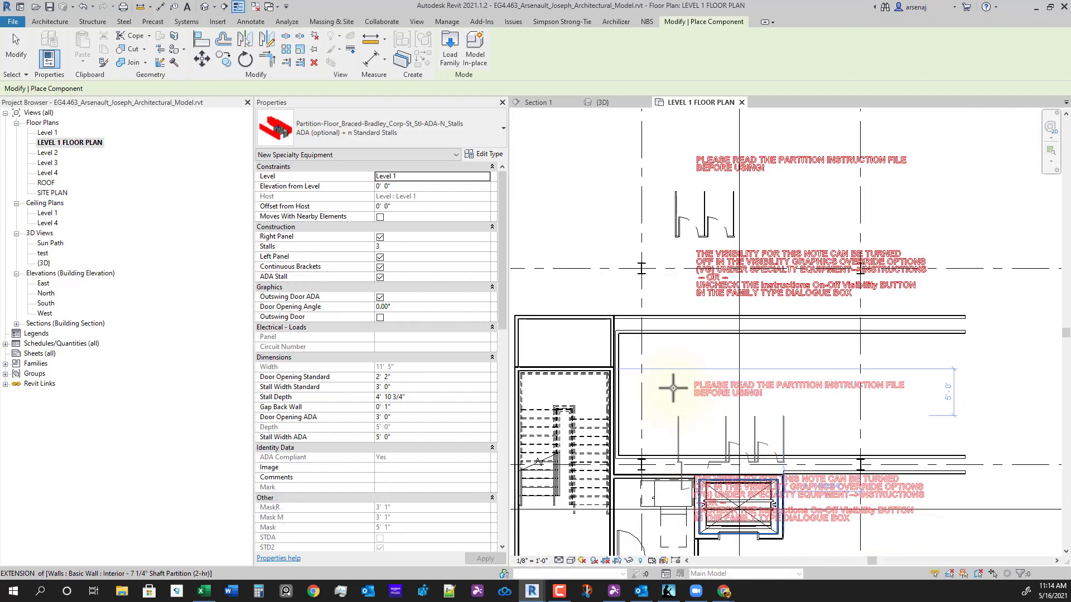
{"action": "left_click", "coordinate": [661, 366]}
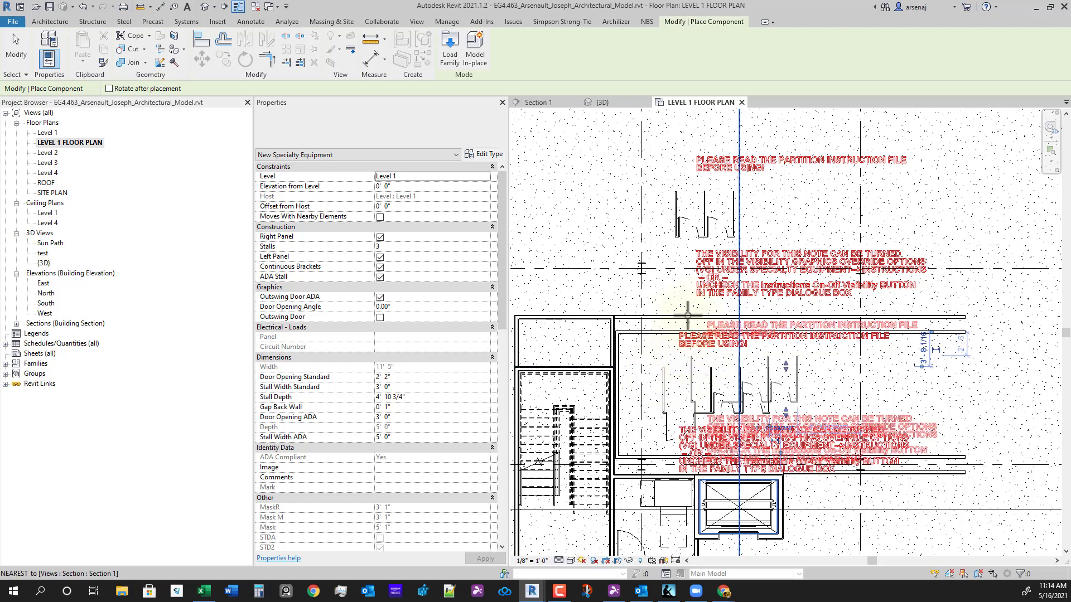
{"action": "key", "text": "Escape"}
{"action": "key", "text": "Escape"}
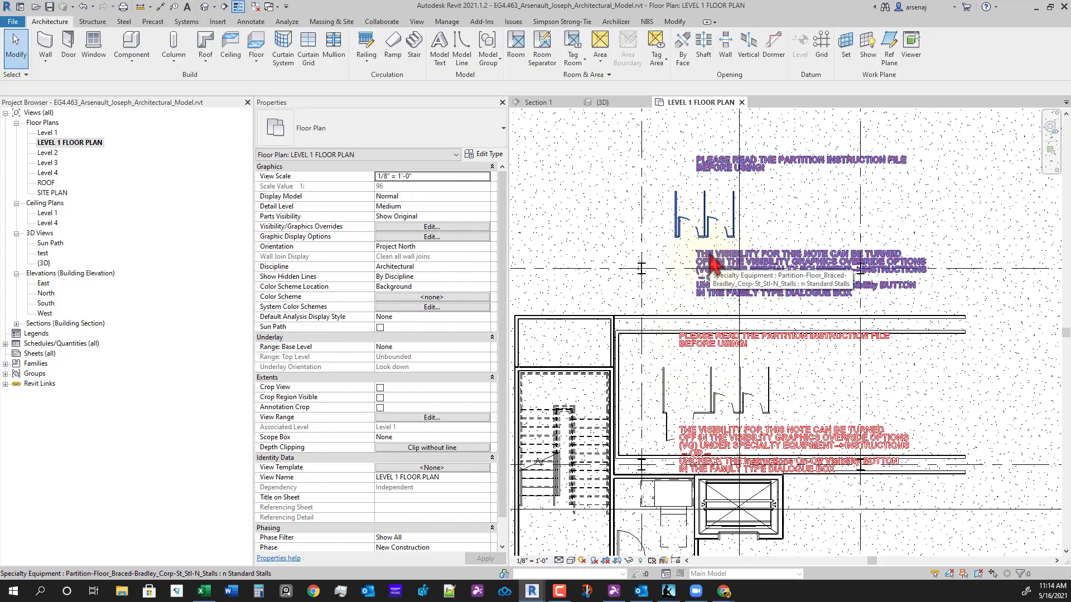
- Delete the original upper stall partition and recentre the view on the restroom
{"action": "left_click", "coordinate": [713, 260]}
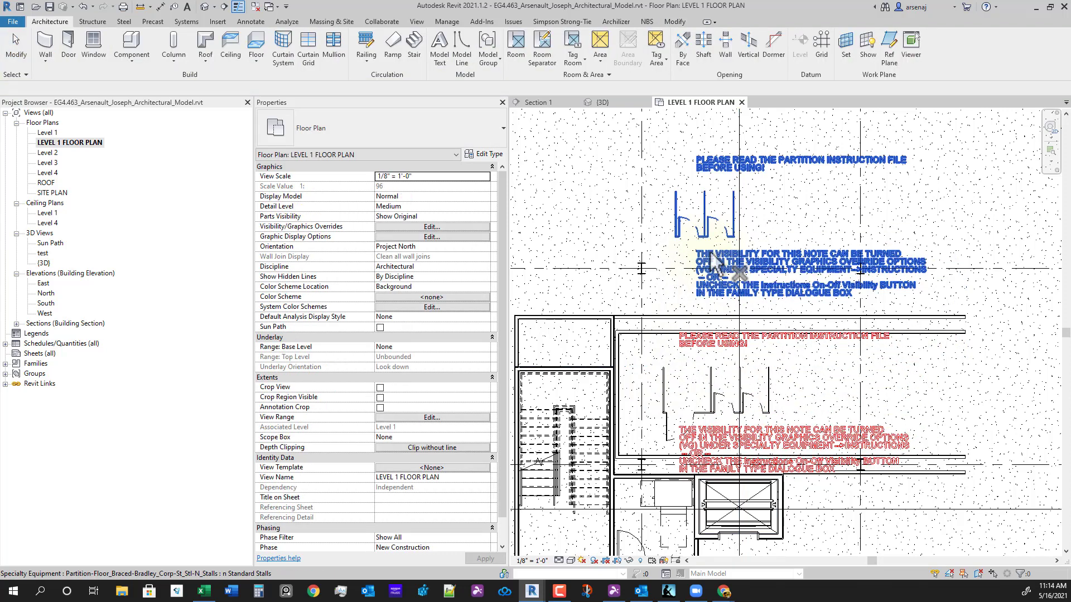
{"action": "key", "text": "Delete"}
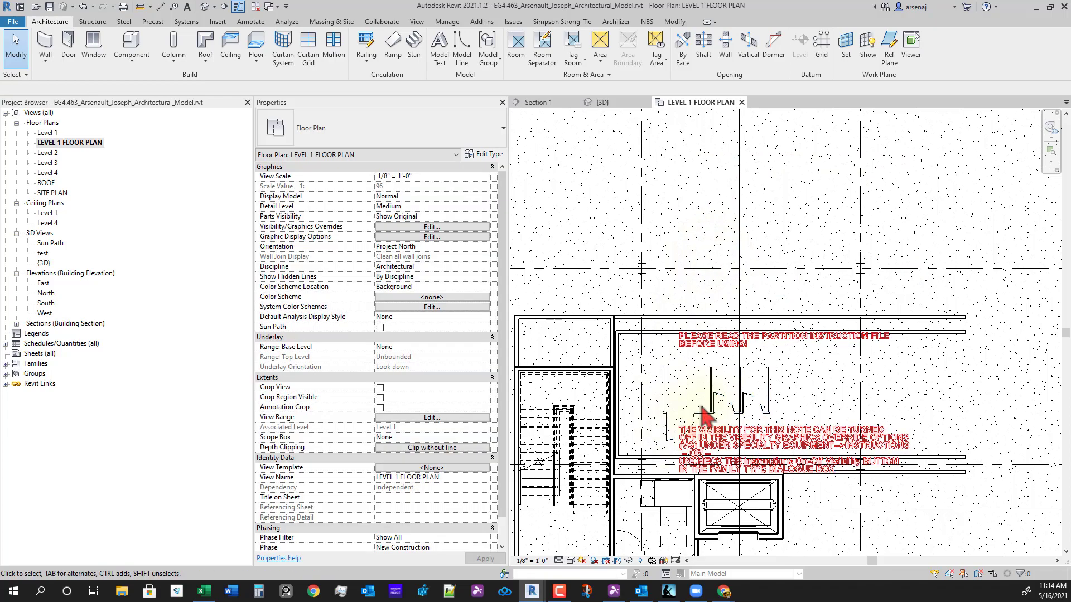
{"action": "scroll", "coordinate": [704, 416], "scroll_direction": "up", "scroll_amount": 3}
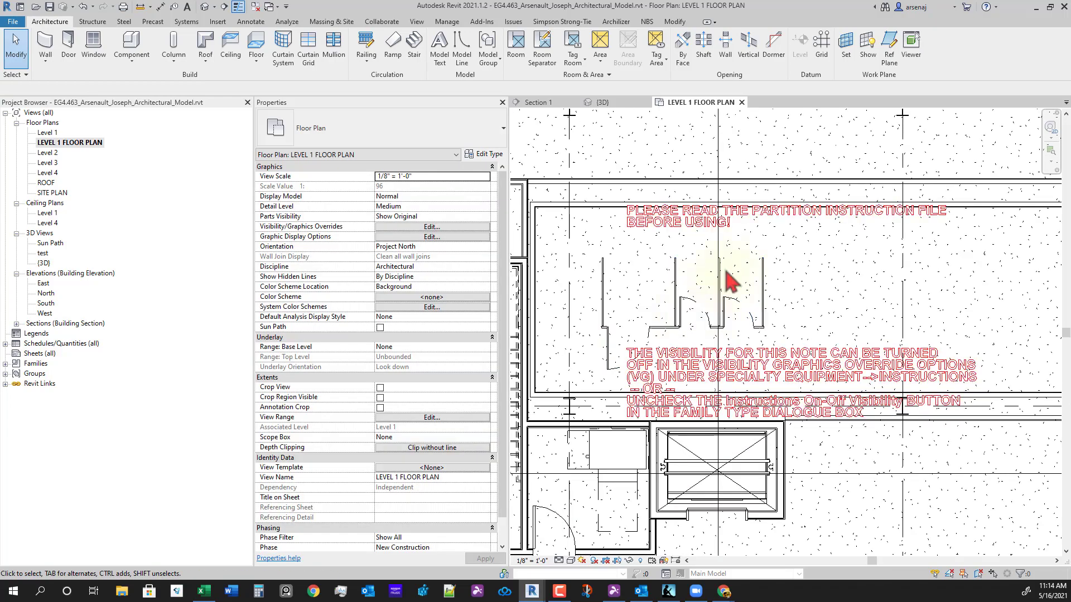
{"action": "middle_click_drag", "start_coordinate": [703, 372], "coordinate": [665, 391]}
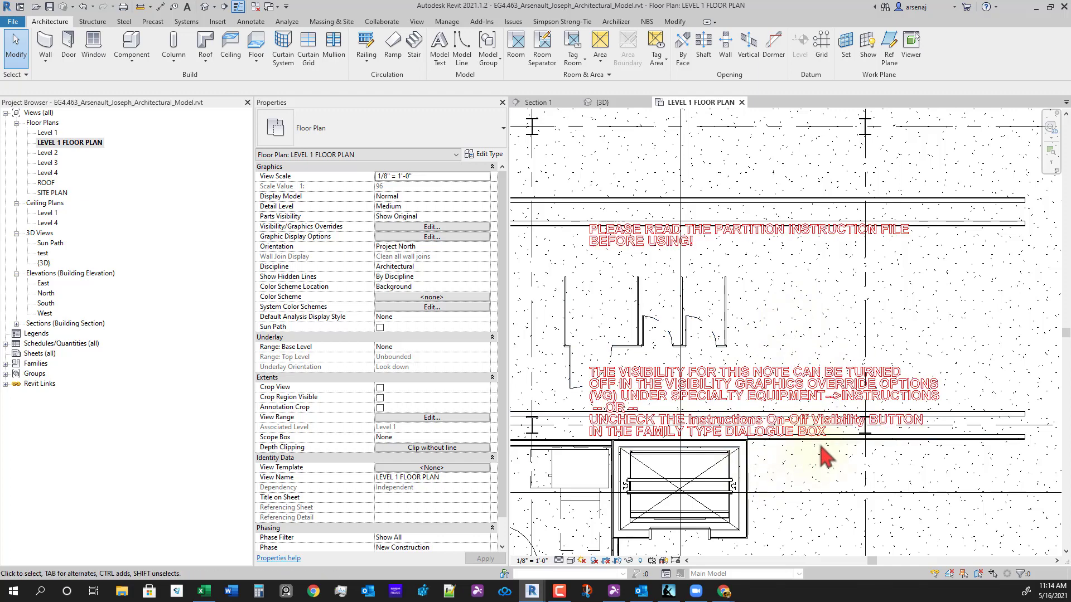
- In the ADA partition's type properties, switch off Instructions On-Off Visibility
{"action": "left_click", "coordinate": [787, 384]}
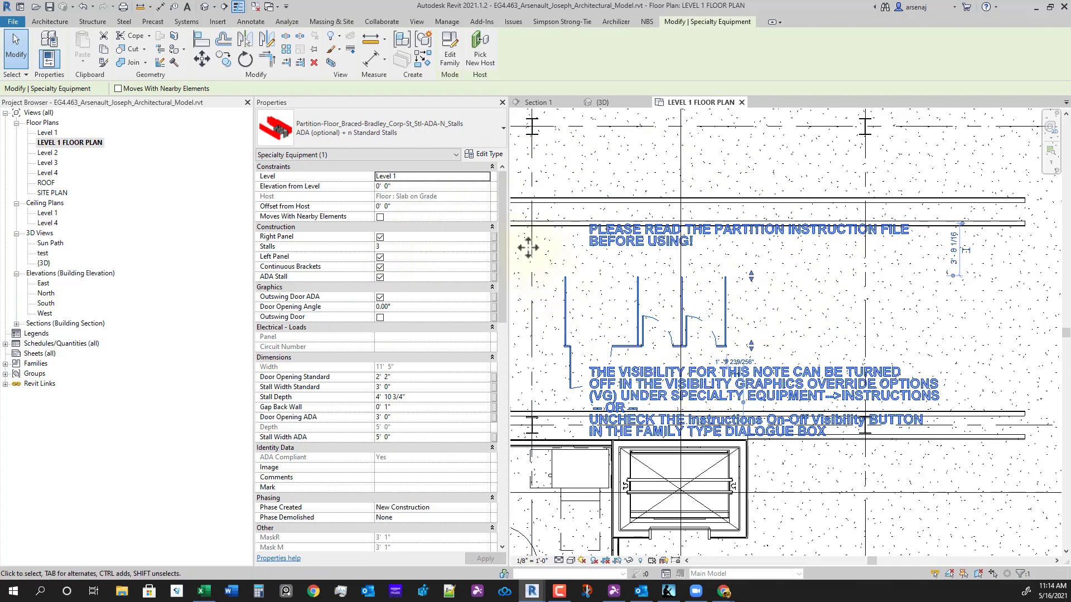
{"action": "left_click", "coordinate": [484, 155]}
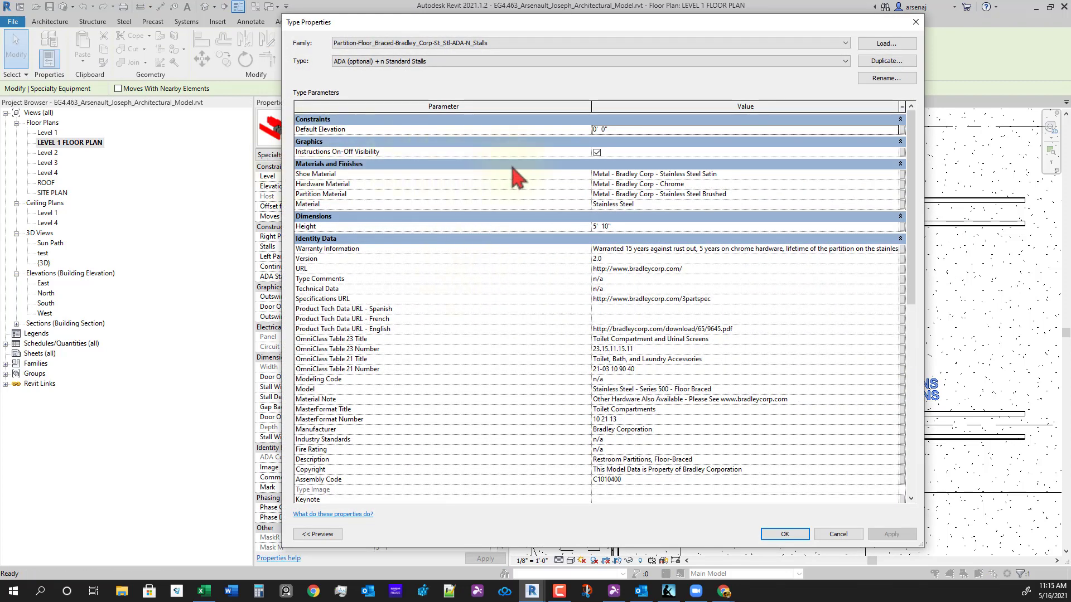
{"action": "left_click", "coordinate": [596, 152]}
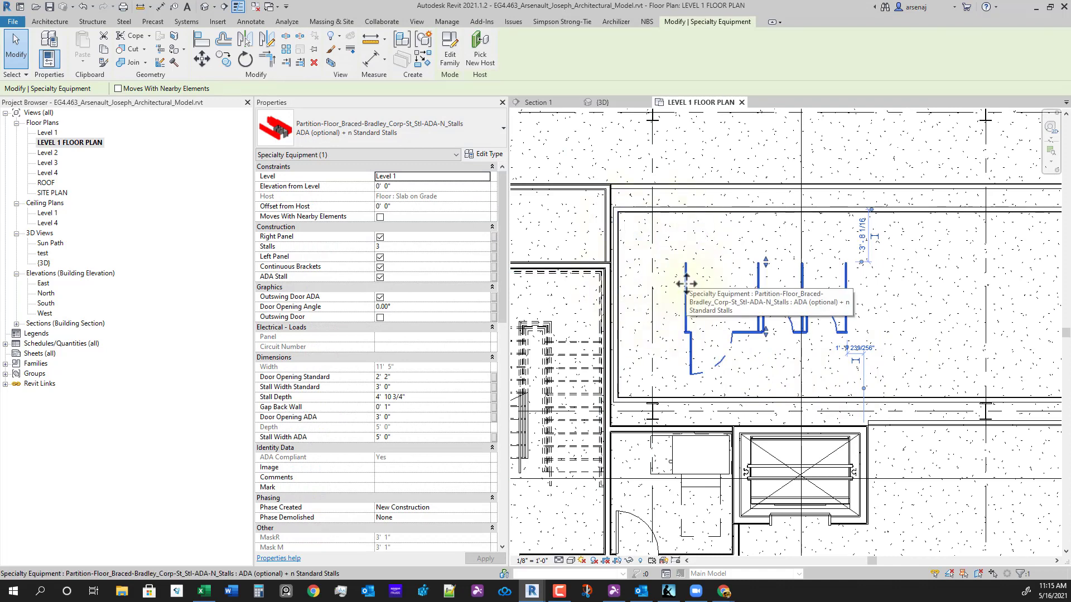
- Turn off the ADA partition's Right Panel and Left Panel, leaving it 11' 2" wide
{"action": "left_click", "coordinate": [380, 237]}
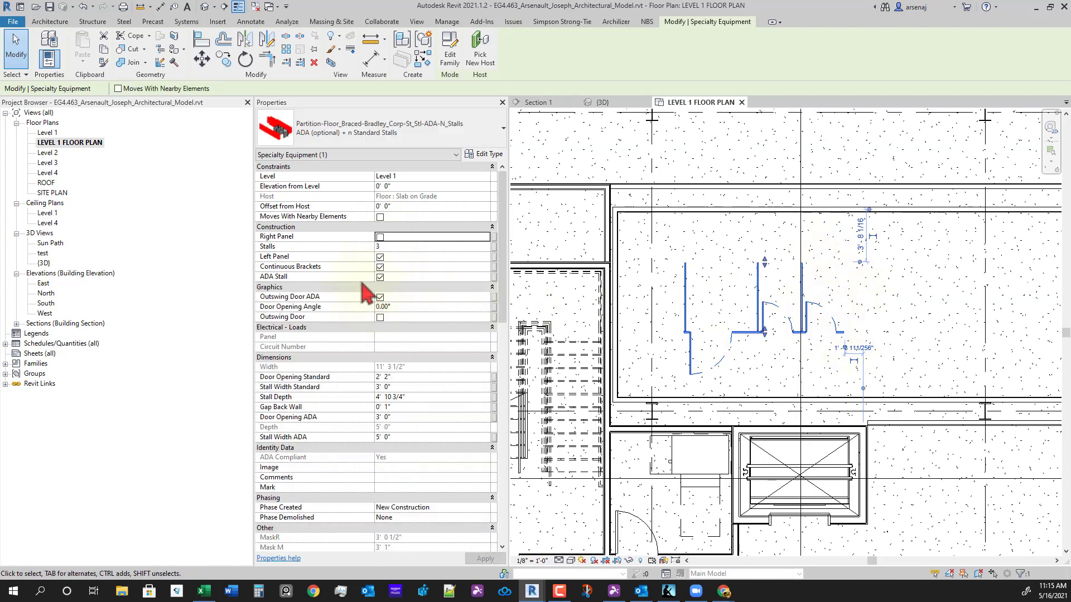
{"action": "left_click", "coordinate": [379, 258]}
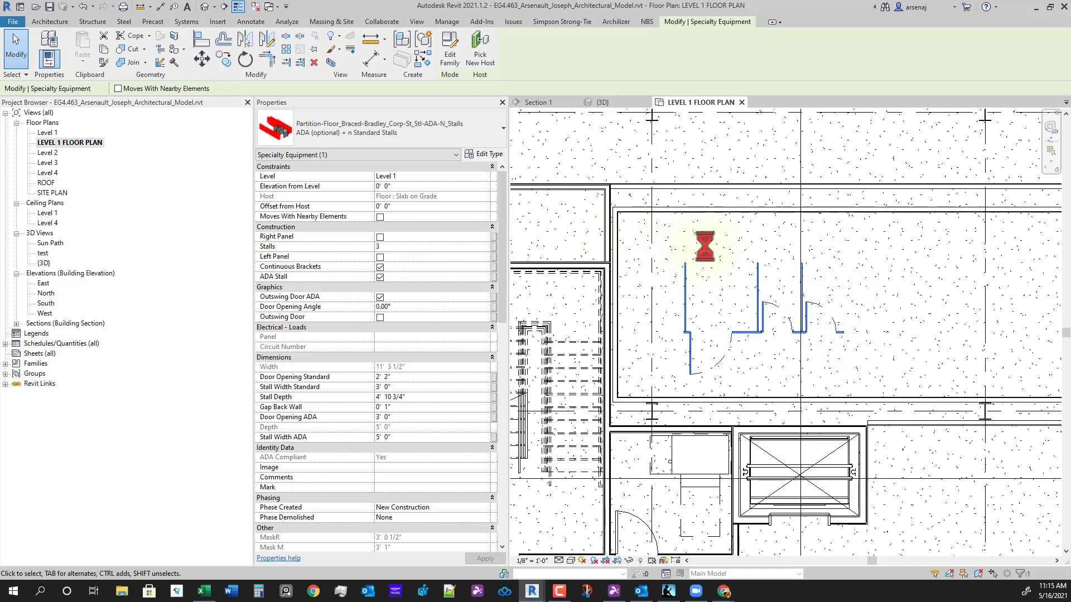
{"action": "left_click", "coordinate": [697, 314]}
{"action": "left_click", "coordinate": [681, 23]}
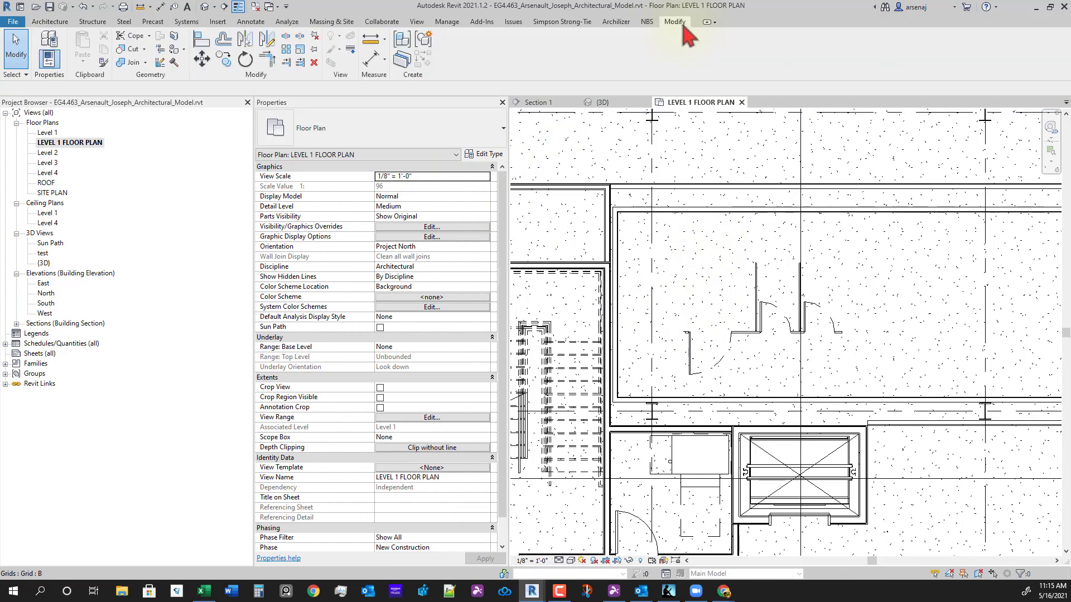
- Align the partition's left edge to the inner face of the restroom's left wall
{"action": "left_click", "coordinate": [201, 39]}
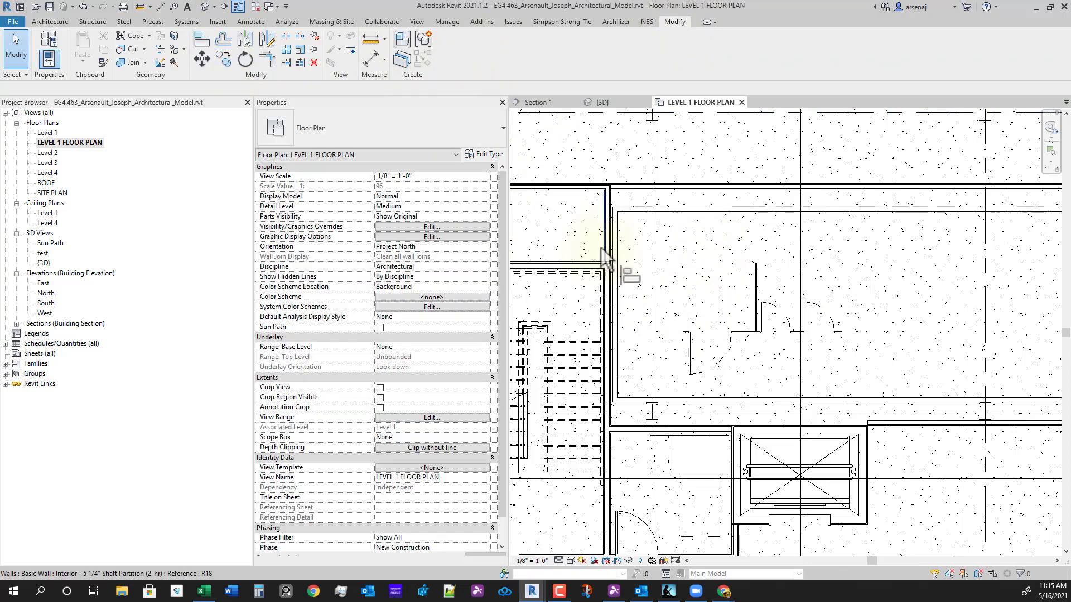
{"action": "scroll", "coordinate": [649, 277], "scroll_direction": "up", "scroll_amount": 3}
{"action": "scroll", "coordinate": [643, 267], "scroll_direction": "up", "scroll_amount": 2}
{"action": "left_click", "coordinate": [614, 233]}
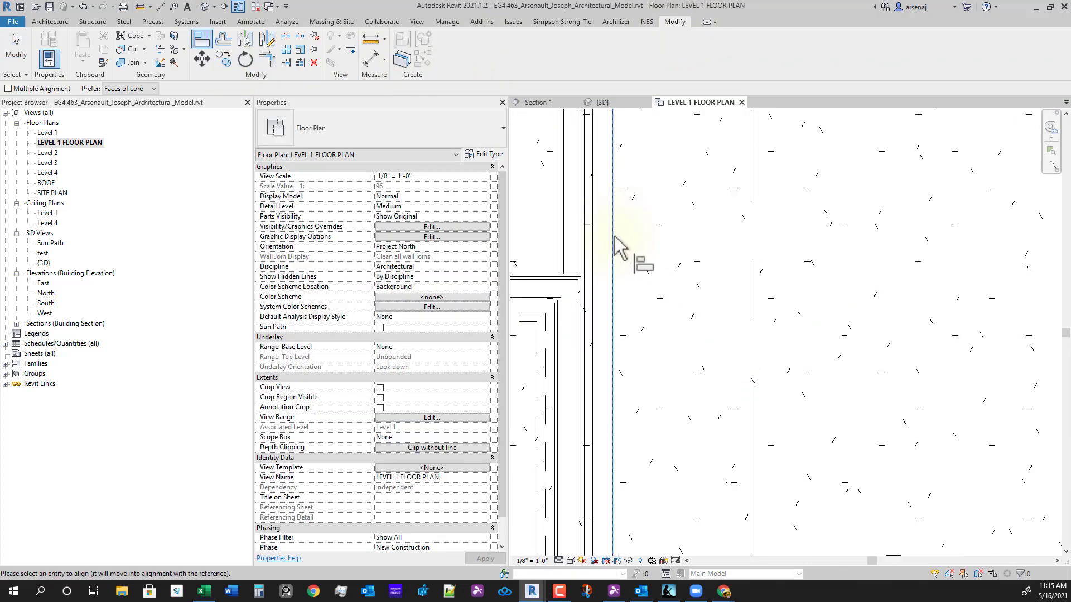
{"action": "scroll", "coordinate": [620, 291], "scroll_direction": "down", "scroll_amount": 3}
{"action": "scroll", "coordinate": [725, 413], "scroll_direction": "up", "scroll_amount": 3}
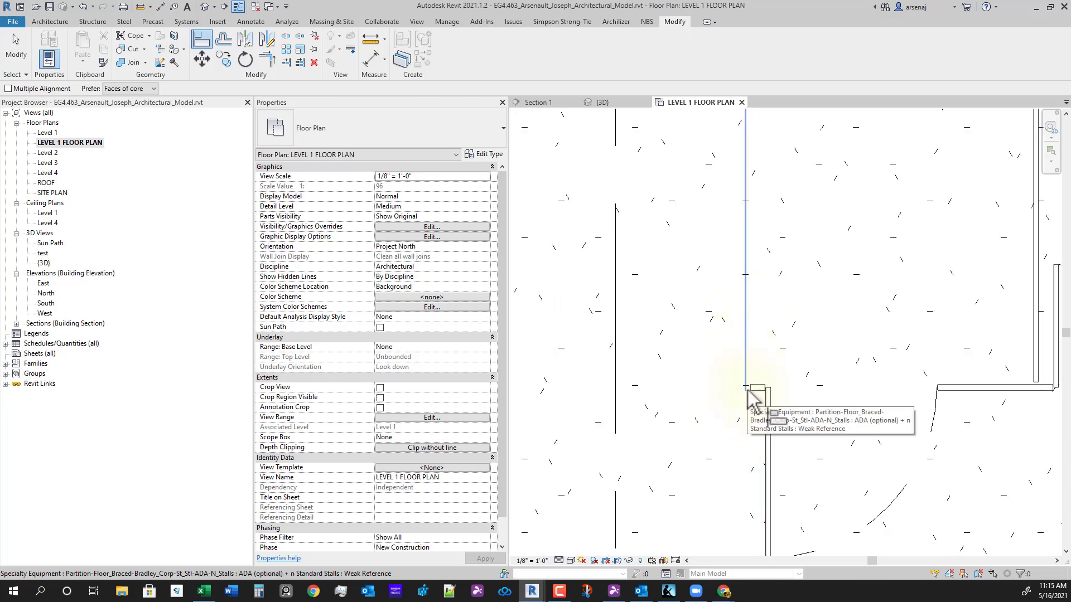
{"action": "left_click", "coordinate": [744, 408]}
- Try the top wall face as an align reference, cancel, and reselect the partition
{"action": "scroll", "coordinate": [744, 409], "scroll_direction": "down", "scroll_amount": 2}
{"action": "mouse_move", "coordinate": [709, 376]}
{"action": "middle_mouse_down"}
{"action": "mouse_move", "coordinate": [793, 366]}
{"action": "mouse_move", "coordinate": [757, 382]}
{"action": "mouse_move", "coordinate": [760, 447]}
{"action": "middle_mouse_up"}
{"action": "scroll", "coordinate": [715, 407], "scroll_direction": "up", "scroll_amount": 2}
{"action": "scroll", "coordinate": [675, 397], "scroll_direction": "down", "scroll_amount": 2}
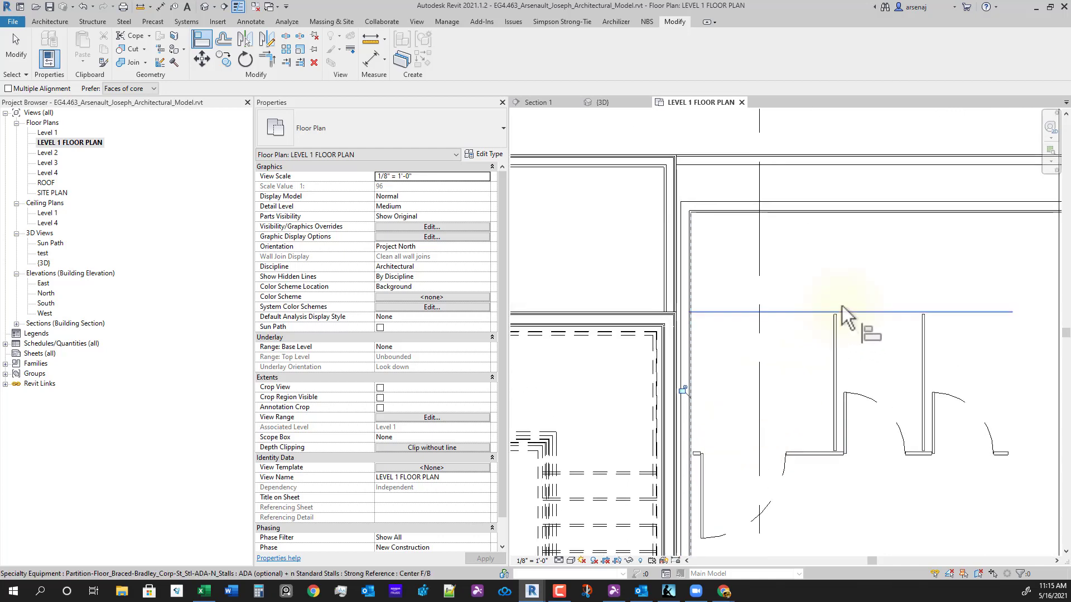
{"action": "left_click", "coordinate": [829, 217]}
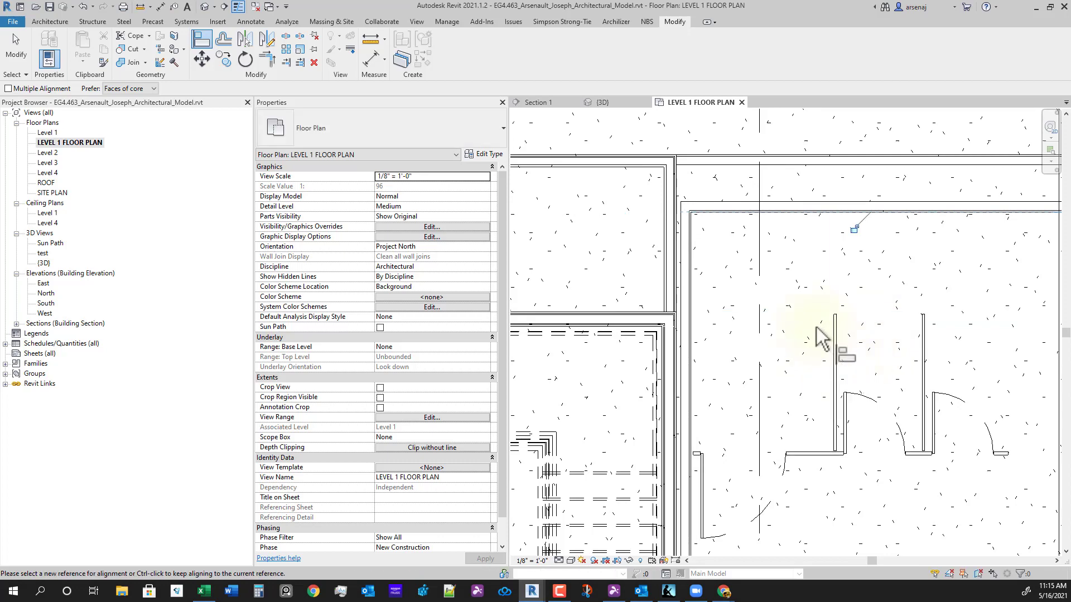
{"action": "key", "text": "Escape"}
{"action": "key", "text": "Escape"}
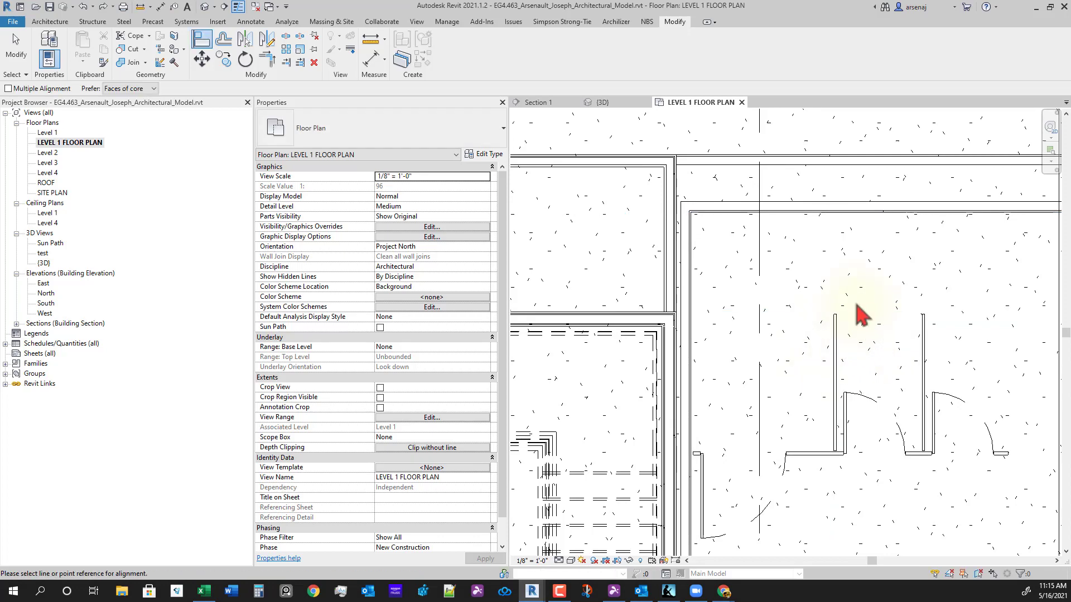
{"action": "key", "text": "Escape"}
{"action": "key", "text": "Escape"}
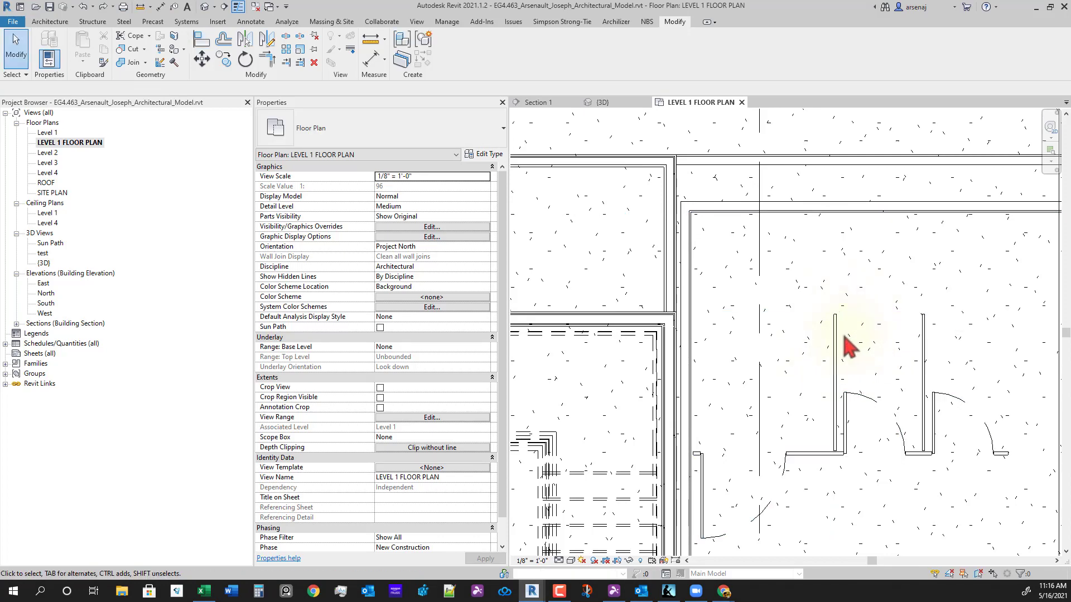
{"action": "left_click", "coordinate": [840, 337]}
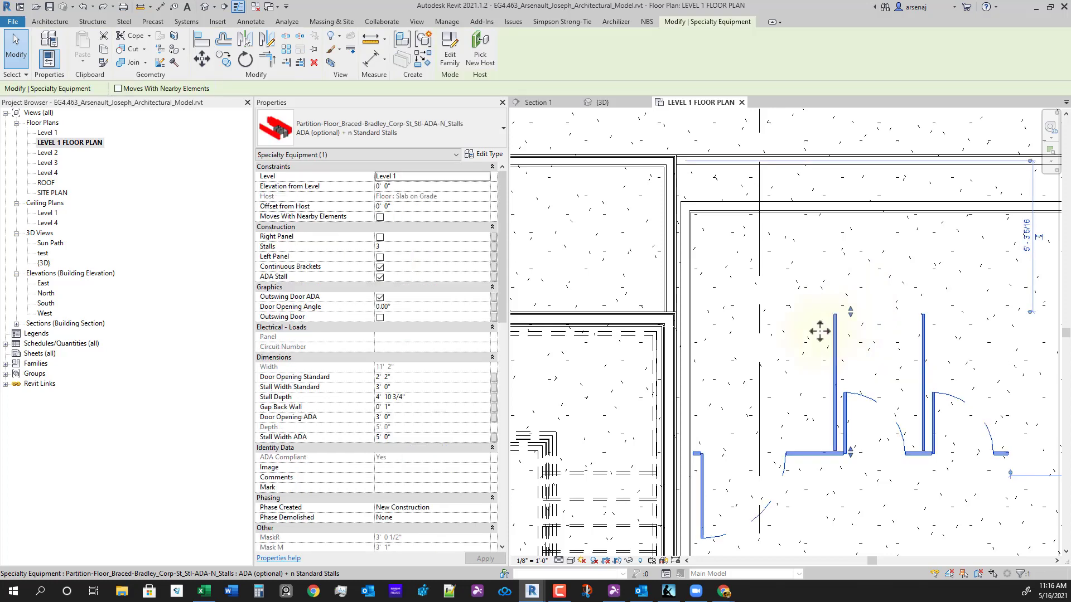
- Stretch the stall partition's depth toward the top wall using its grip
{"action": "left_click_drag", "start_coordinate": [851, 313], "coordinate": [895, 346]}
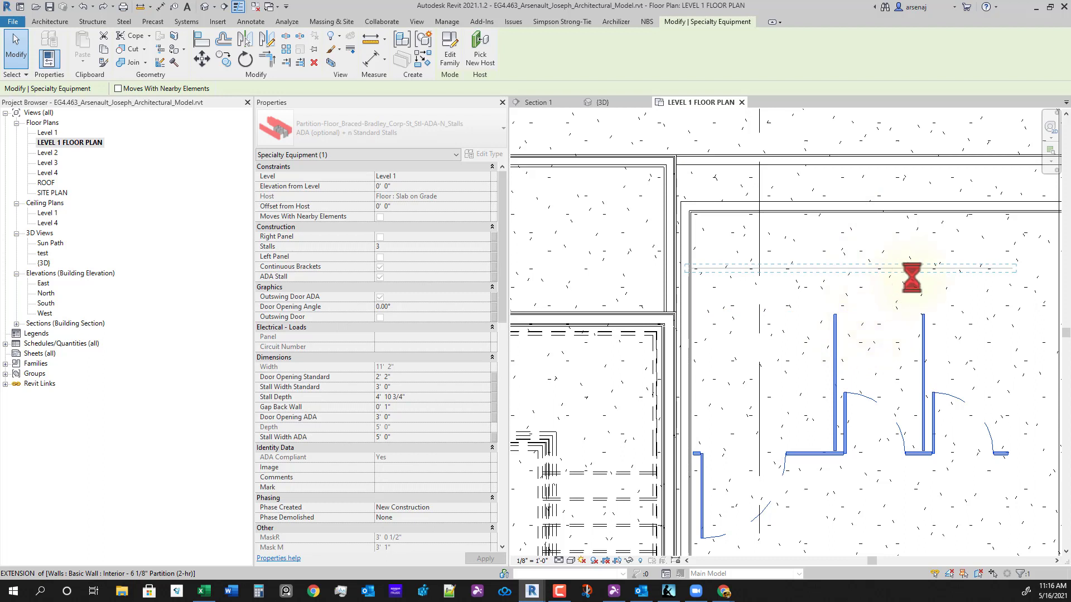
{"action": "left_click", "coordinate": [873, 277]}
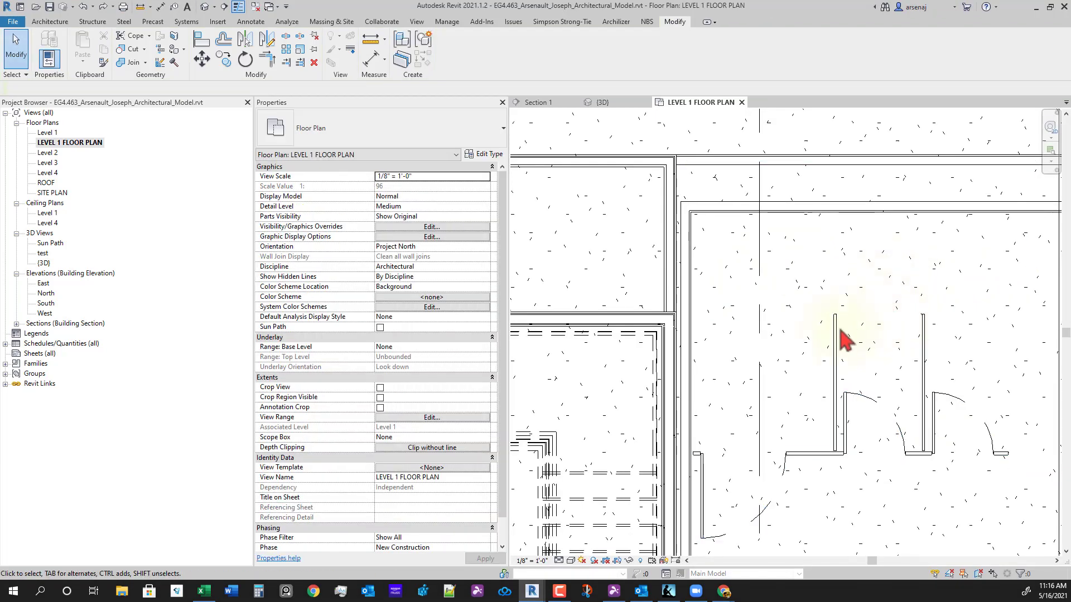
{"action": "left_click", "coordinate": [838, 329]}
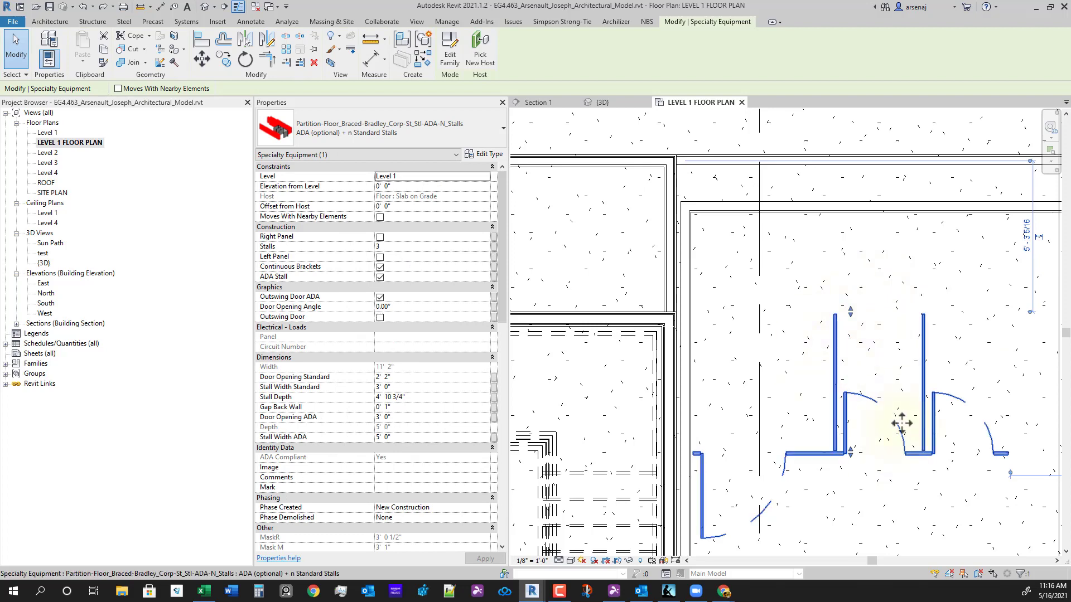
- Move the partition from its back line so it sits against the top wall
{"action": "left_click", "coordinate": [202, 59]}
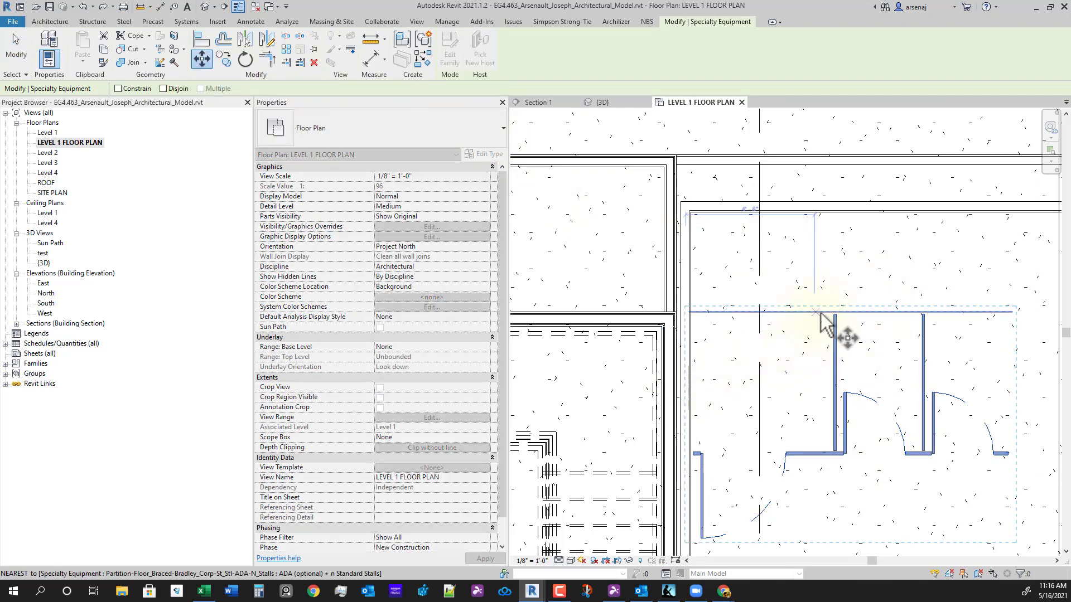
{"action": "left_click", "coordinate": [850, 311]}
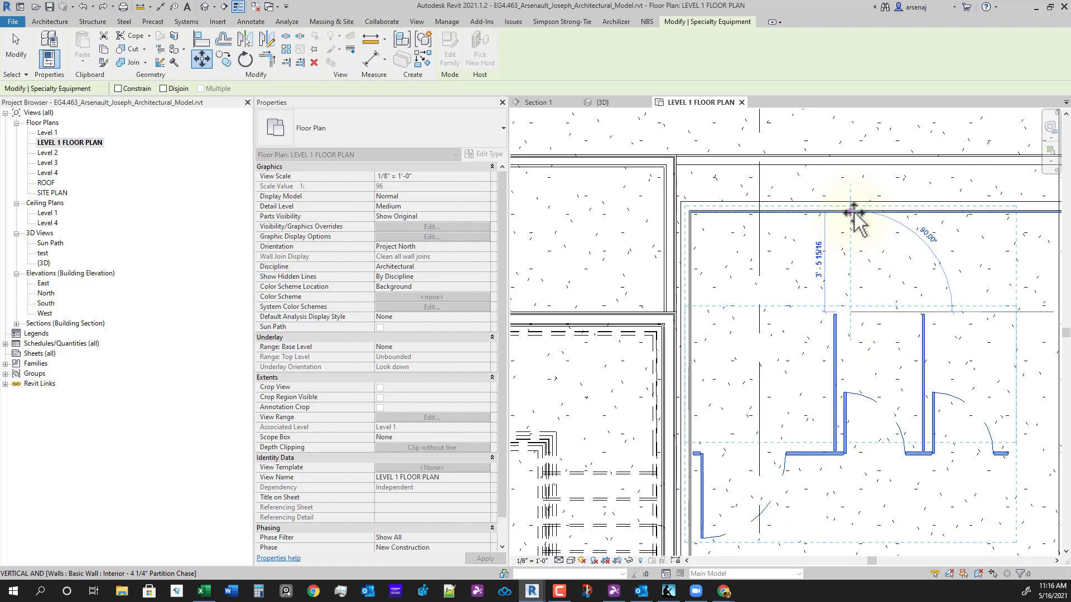
{"action": "left_click", "coordinate": [853, 213]}
{"action": "scroll", "coordinate": [854, 308], "scroll_direction": "down", "scroll_amount": 1}
{"action": "middle_click_drag", "start_coordinate": [937, 370], "coordinate": [926, 375]}
{"action": "left_click", "coordinate": [885, 399]}
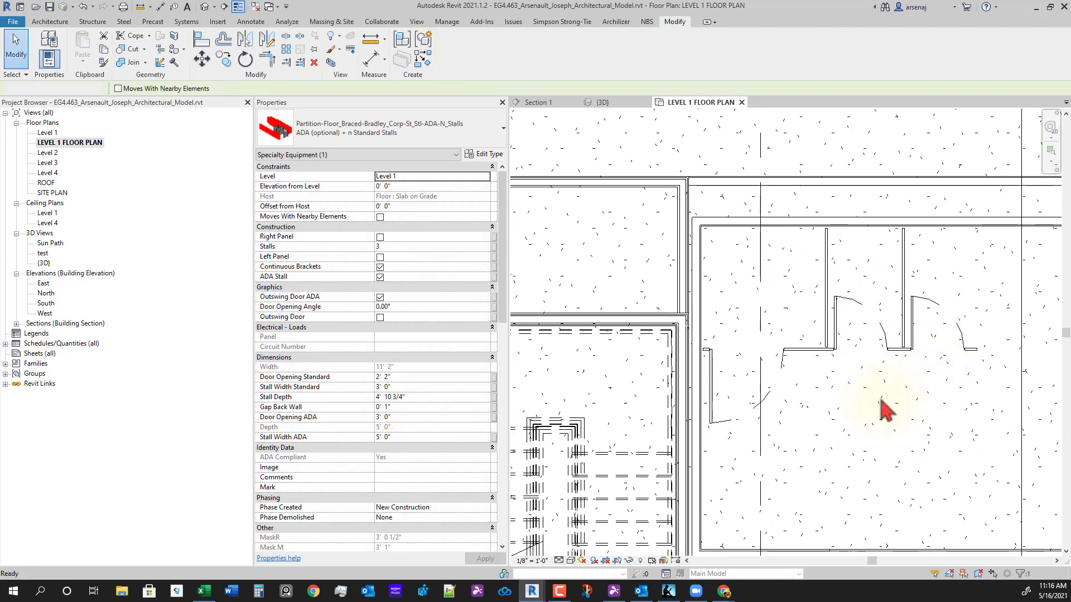
{"action": "scroll", "coordinate": [879, 399], "scroll_direction": "down", "scroll_amount": 1}
{"action": "middle_click_drag", "start_coordinate": [976, 403], "coordinate": [798, 365]}
- Set the stall partition's Stalls count to 8, making it 26' 7" wide
{"action": "left_click", "coordinate": [761, 307]}
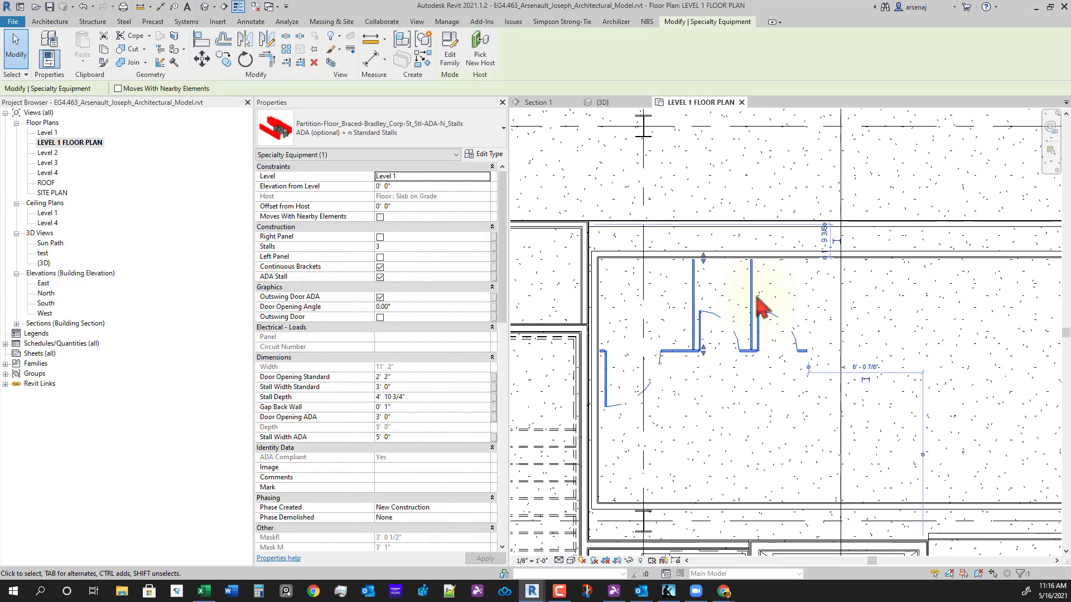
{"action": "scroll", "coordinate": [880, 362], "scroll_direction": "up", "scroll_amount": 2}
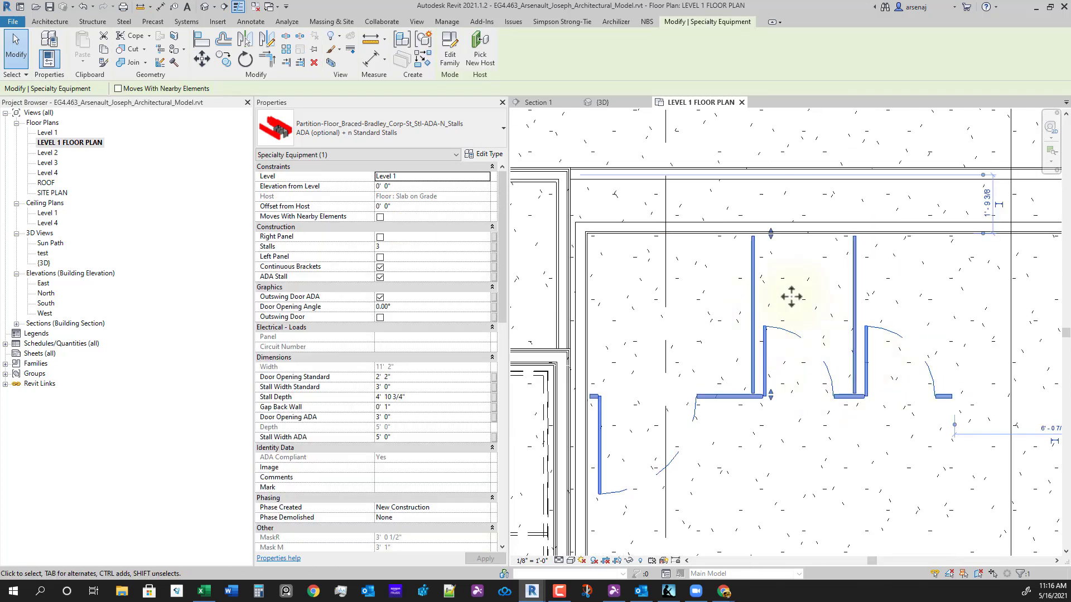
{"action": "scroll", "coordinate": [774, 245], "scroll_direction": "up", "scroll_amount": 2}
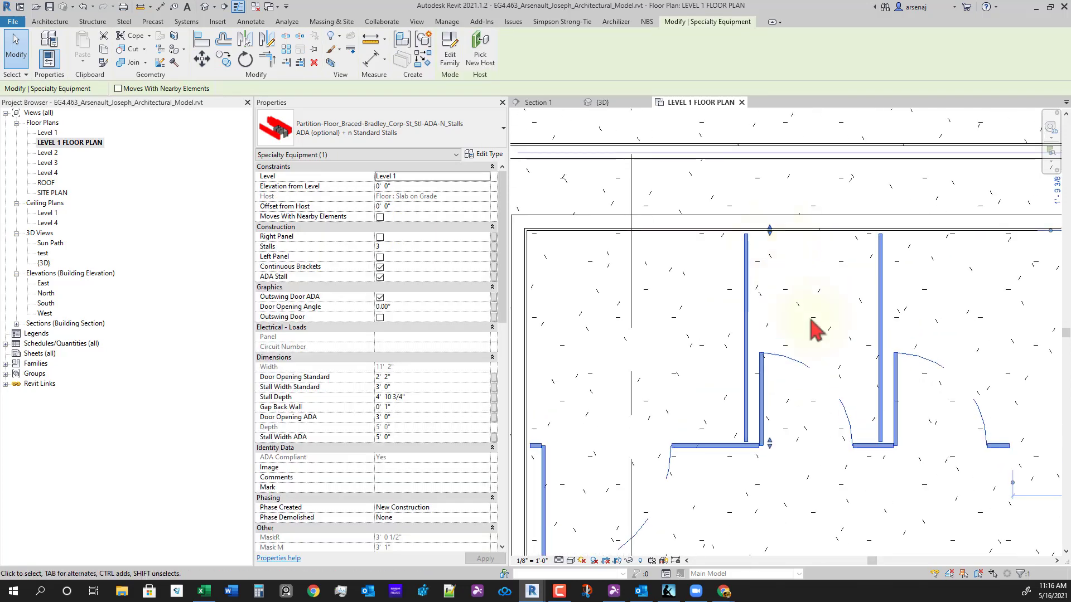
{"action": "scroll", "coordinate": [866, 326], "scroll_direction": "down", "scroll_amount": 3}
{"action": "mouse_move", "coordinate": [851, 409]}
{"action": "middle_mouse_down"}
{"action": "mouse_move", "coordinate": [869, 433]}
{"action": "mouse_move", "coordinate": [853, 438]}
{"action": "middle_mouse_up"}
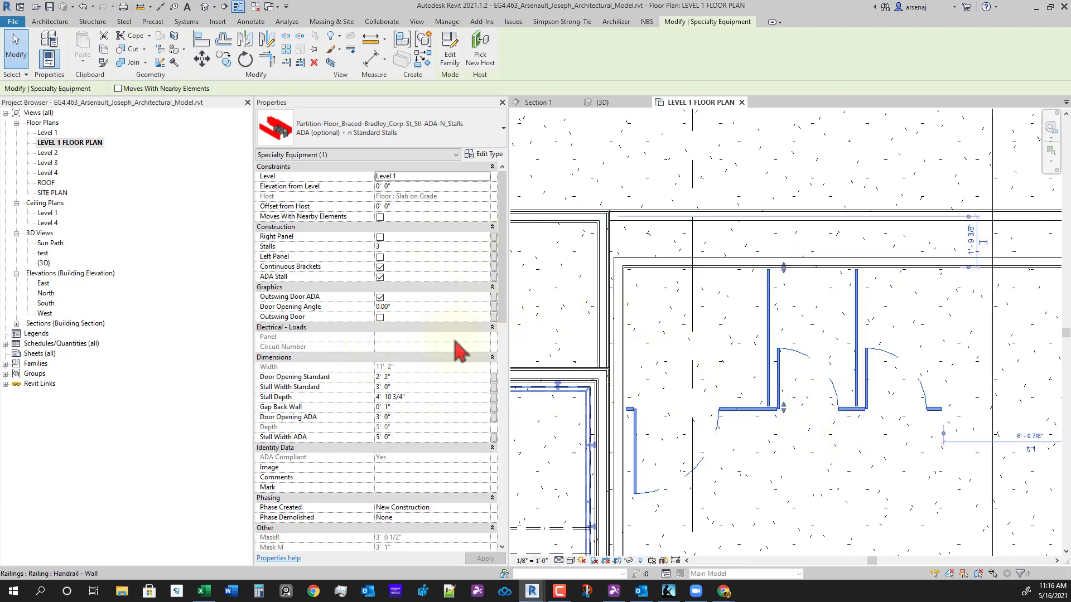
{"action": "scroll", "coordinate": [910, 467], "scroll_direction": "down", "scroll_amount": 2}
{"action": "middle_click_drag", "start_coordinate": [909, 467], "coordinate": [766, 427]}
{"action": "scroll", "coordinate": [796, 436], "scroll_direction": "down", "scroll_amount": 2}
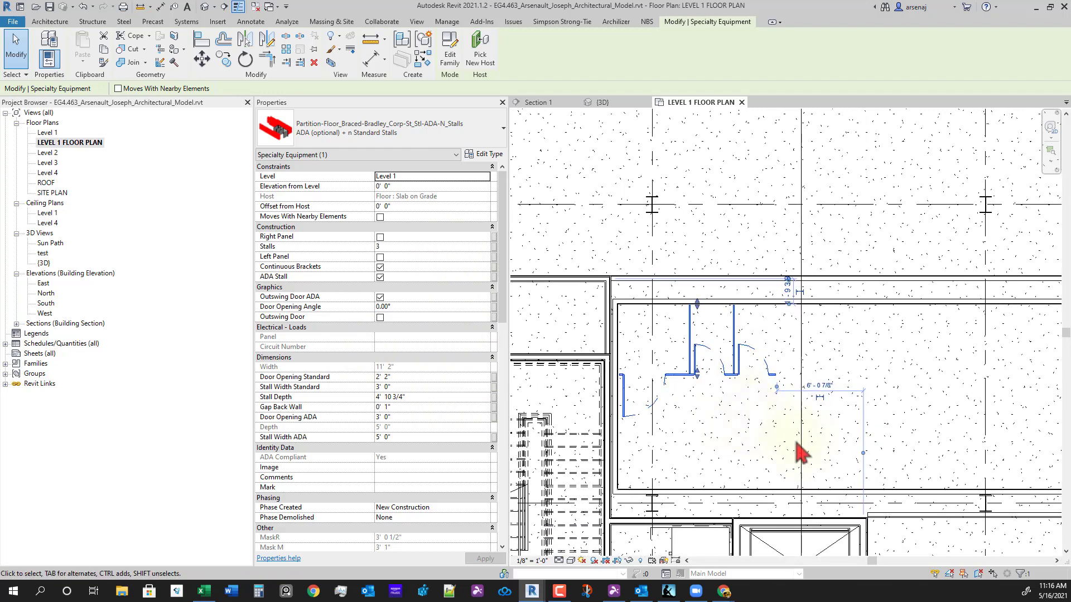
{"action": "scroll", "coordinate": [763, 416], "scroll_direction": "up", "scroll_amount": 1}
{"action": "middle_click_drag", "start_coordinate": [758, 326], "coordinate": [771, 321]}
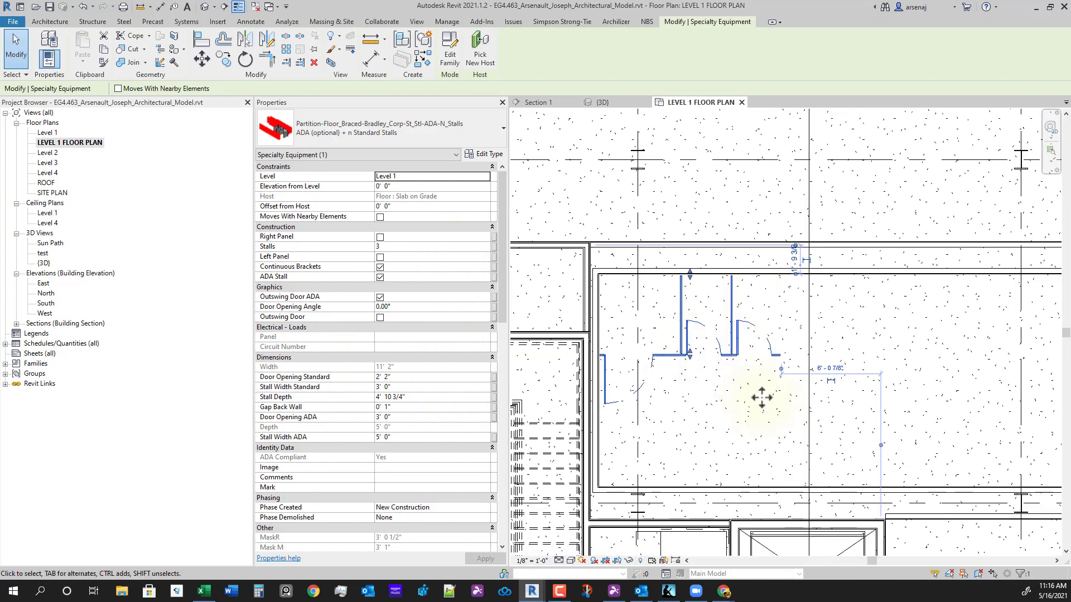
{"action": "left_click", "coordinate": [417, 246]}
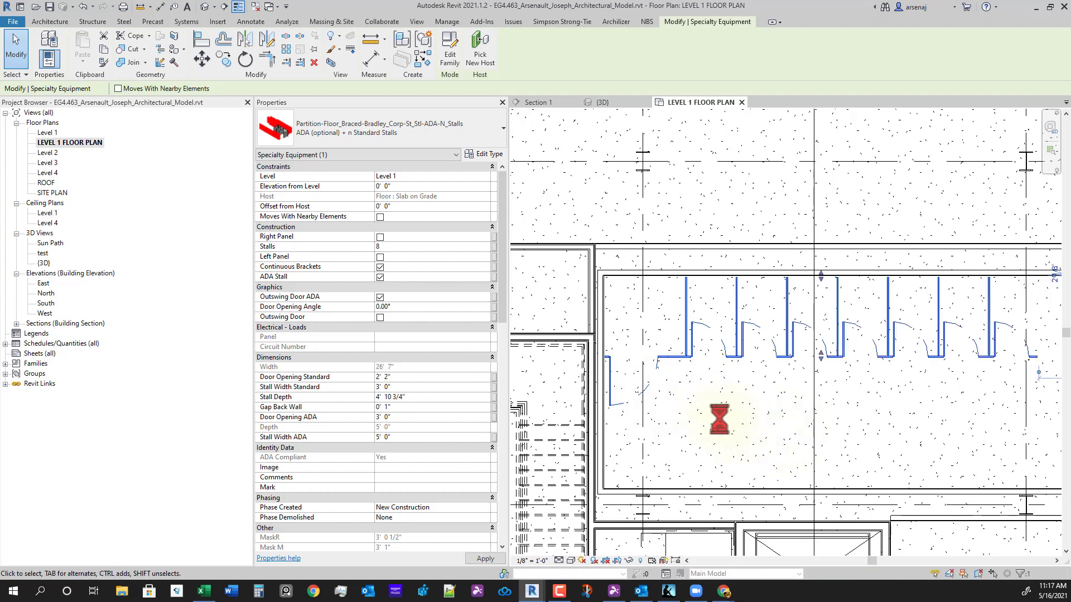
{"action": "scroll", "coordinate": [870, 434], "scroll_direction": "down", "scroll_amount": 2}
{"action": "middle_click_drag", "start_coordinate": [878, 434], "coordinate": [818, 395]}
{"action": "scroll", "coordinate": [833, 391], "scroll_direction": "up", "scroll_amount": 1}
{"action": "left_click", "coordinate": [823, 406]}
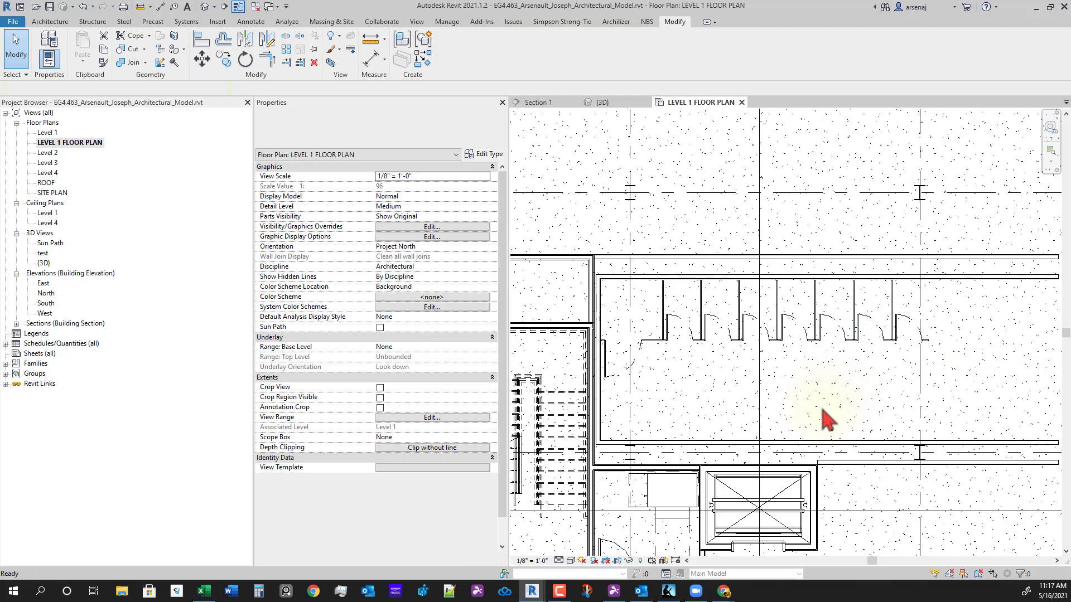
- Copy the eight-stall partition down near the bottom wall as a one-stall unit
{"action": "middle_click_drag", "start_coordinate": [738, 419], "coordinate": [772, 422]}
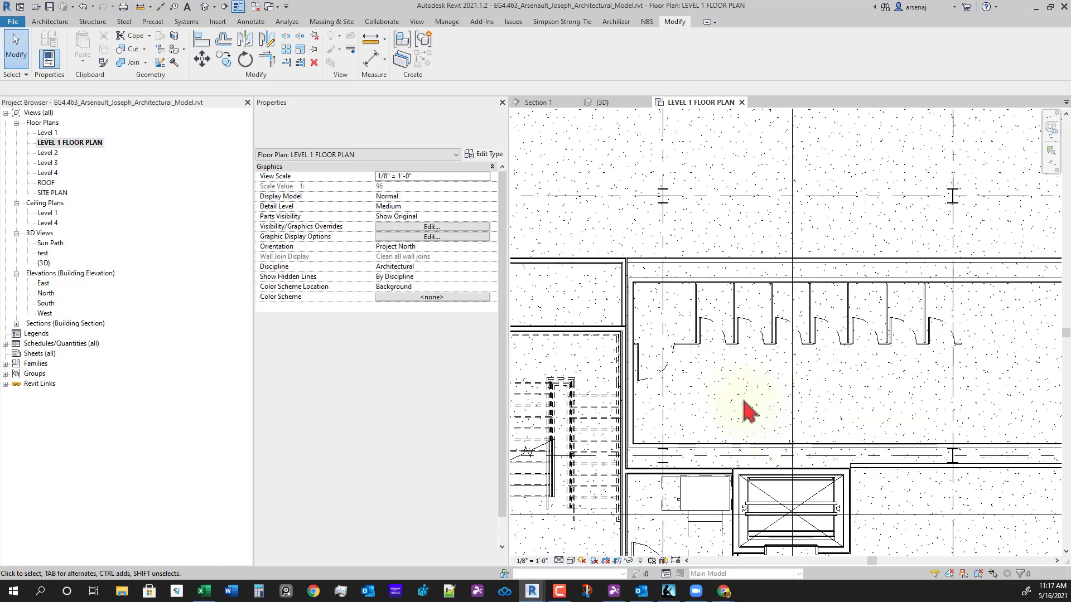
{"action": "left_click", "coordinate": [701, 352]}
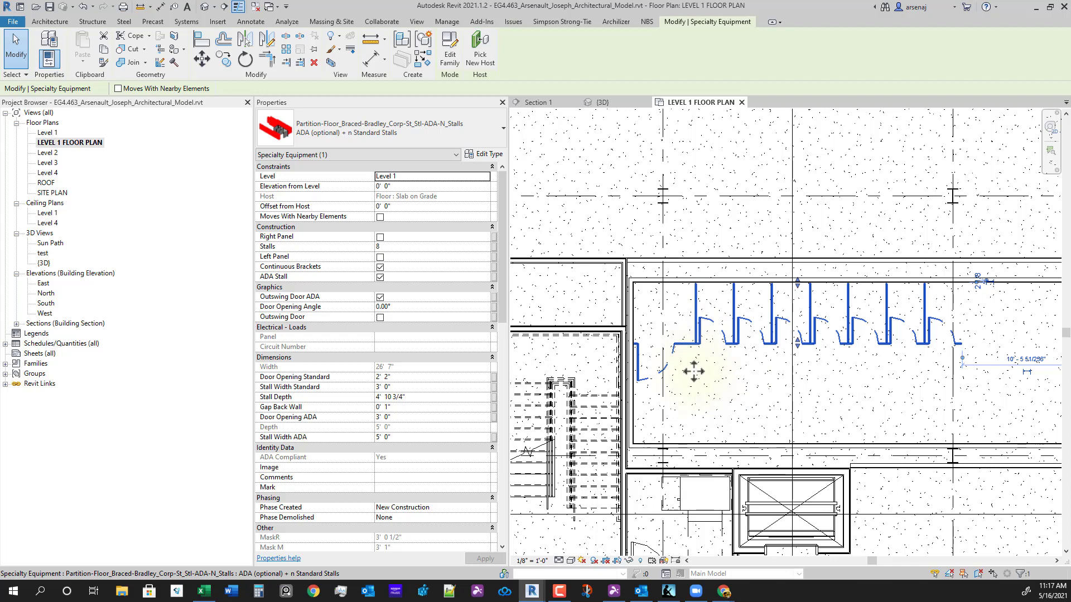
{"action": "key", "text": "r"}
{"action": "key", "text": "o"}
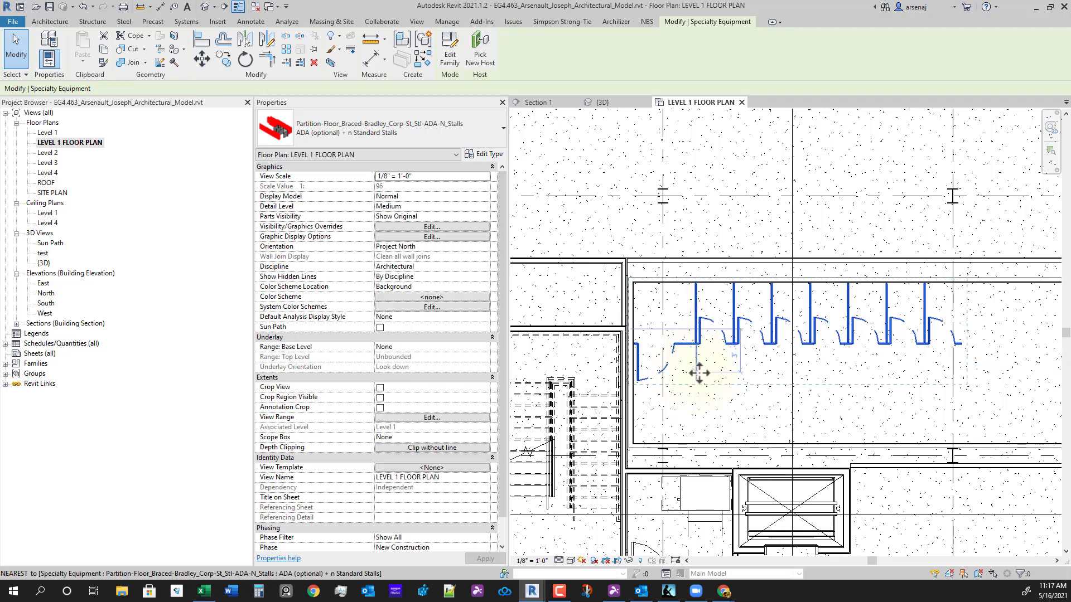
{"action": "left_click", "coordinate": [810, 437]}
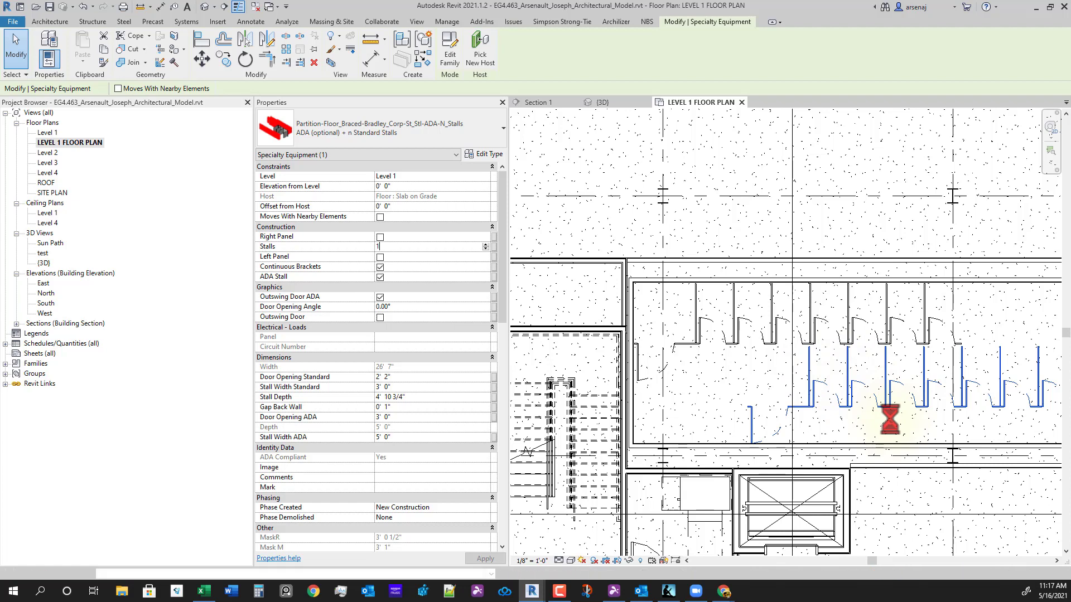
{"action": "middle_click_drag", "start_coordinate": [807, 440], "coordinate": [804, 420]}
{"action": "key", "text": "Escape"}
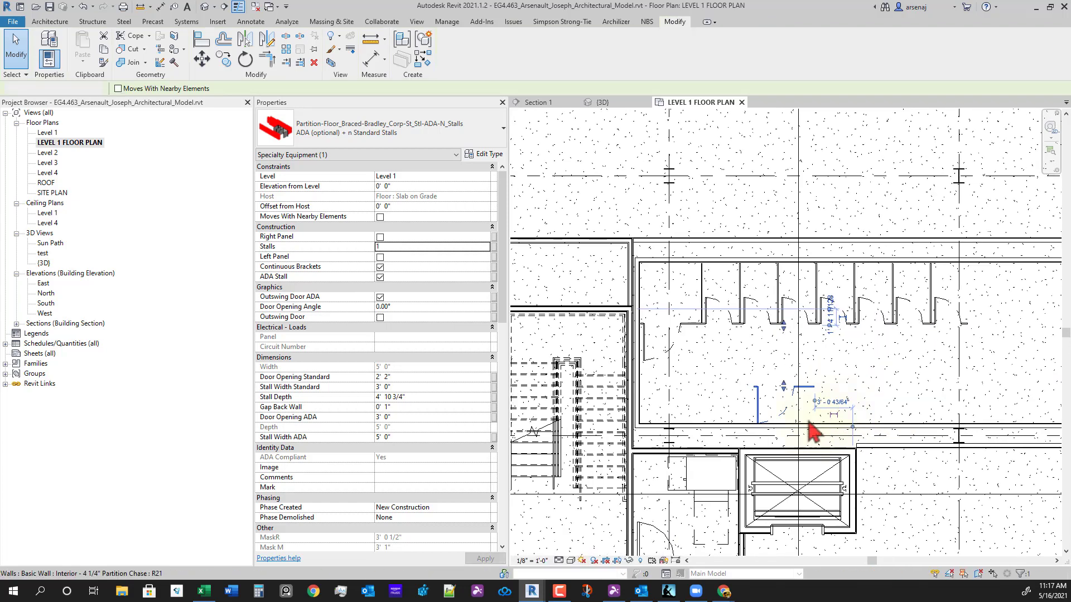
- Select the eight-stall row and start the Move (MV) command
{"action": "scroll", "coordinate": [803, 421], "scroll_direction": "up", "scroll_amount": 2}
{"action": "middle_click_drag", "start_coordinate": [667, 285], "coordinate": [725, 299]}
{"action": "left_click", "coordinate": [725, 299]}
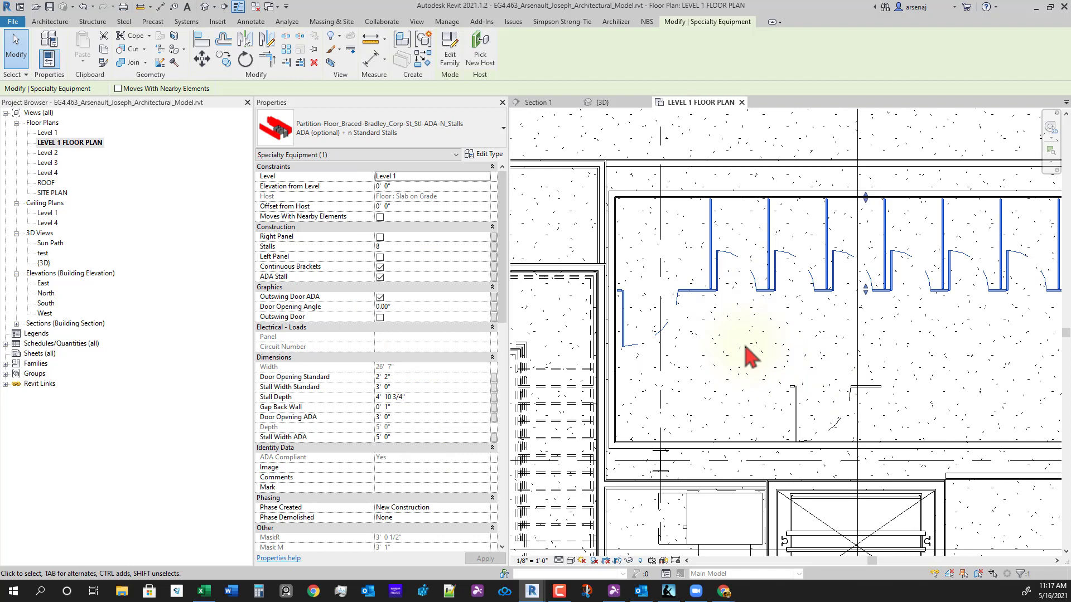
{"action": "key", "text": "m"}
{"action": "key", "text": "v"}
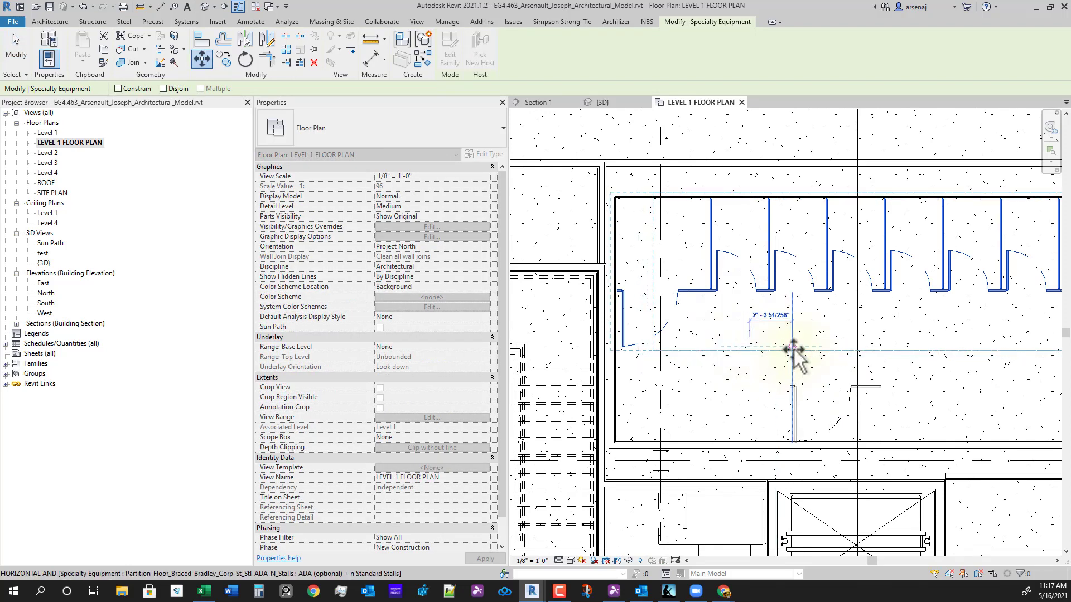
- Move the eight-stall row 5' to the right
{"action": "type", "text": "5"}
{"action": "key", "text": "Return"}
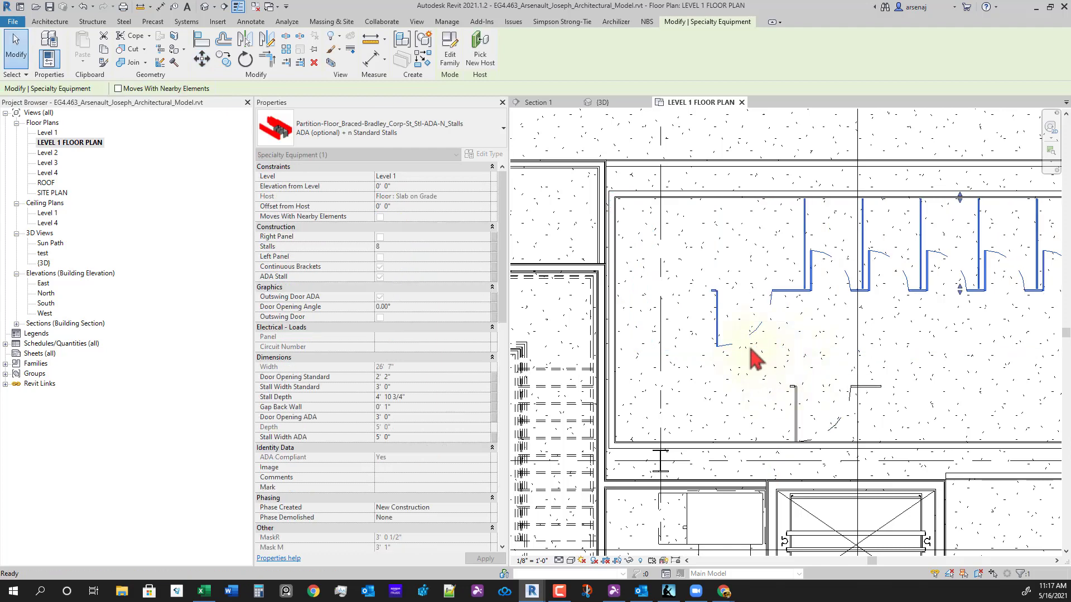
{"action": "left_click", "coordinate": [749, 344]}
{"action": "left_click", "coordinate": [760, 327]}
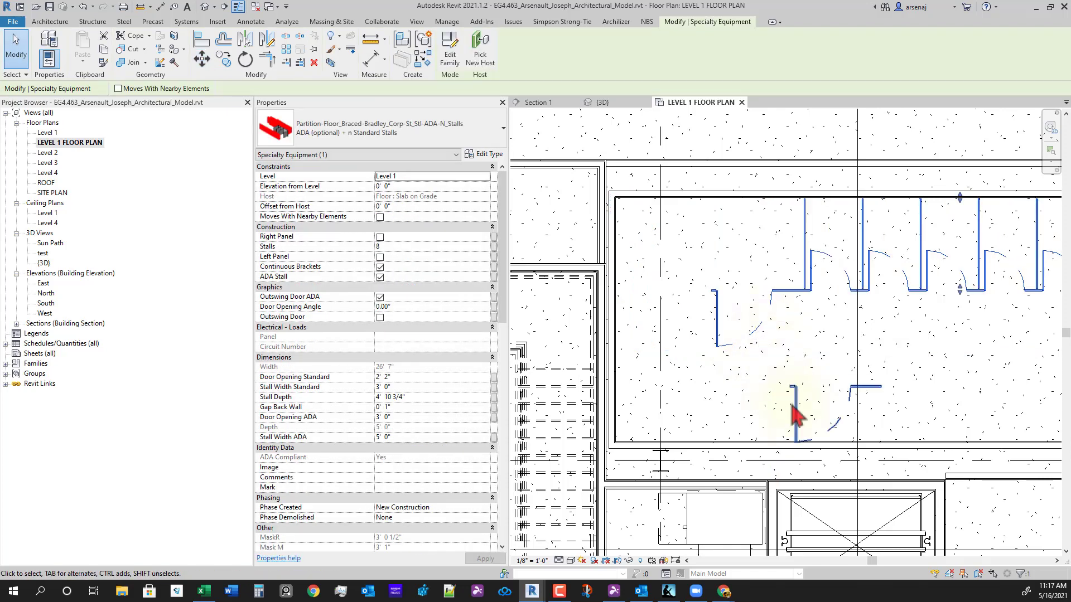
- Turn on Right Panel for the single lower ADA stall
{"action": "left_click", "coordinate": [795, 426]}
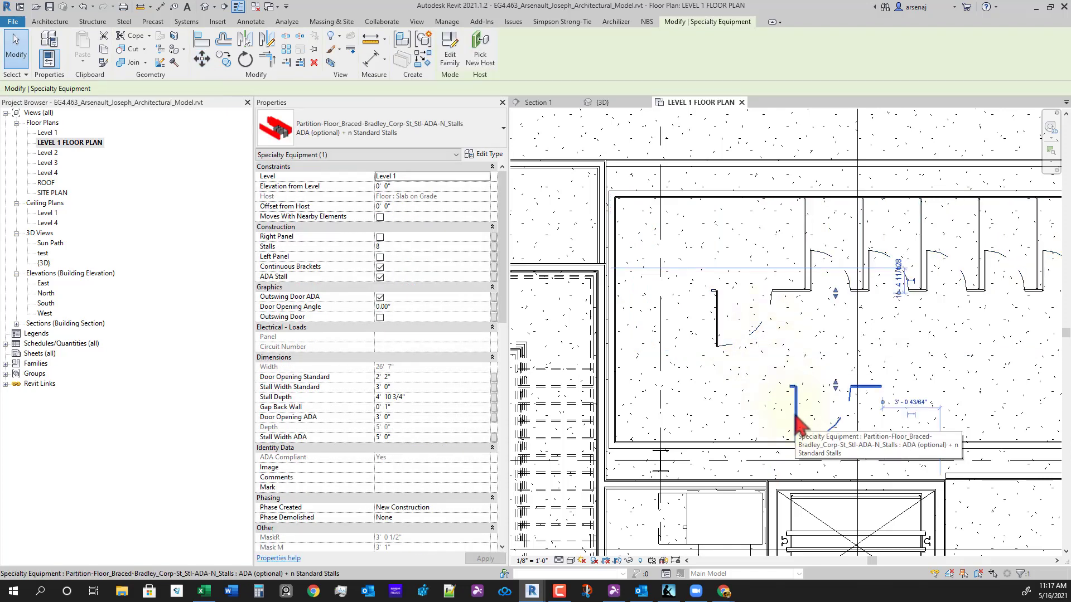
{"action": "left_click", "coordinate": [380, 237]}
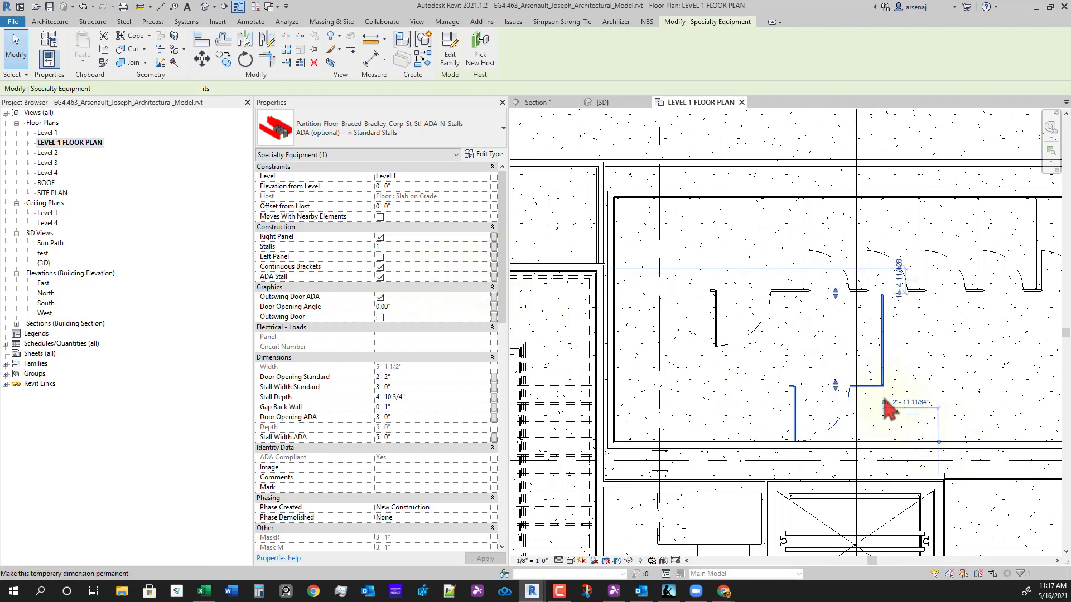
{"action": "scroll", "coordinate": [886, 420], "scroll_direction": "up", "scroll_amount": 1}
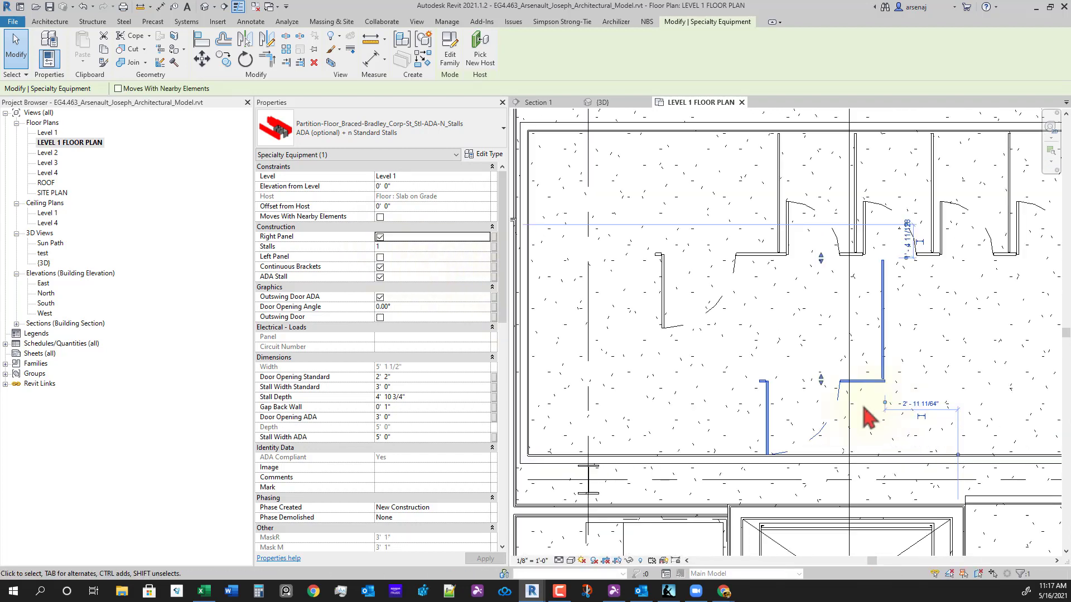
{"action": "middle_click_drag", "start_coordinate": [864, 408], "coordinate": [895, 393]}
{"action": "scroll", "coordinate": [863, 387], "scroll_direction": "up", "scroll_amount": 1}
{"action": "scroll", "coordinate": [903, 400], "scroll_direction": "down", "scroll_amount": 1}
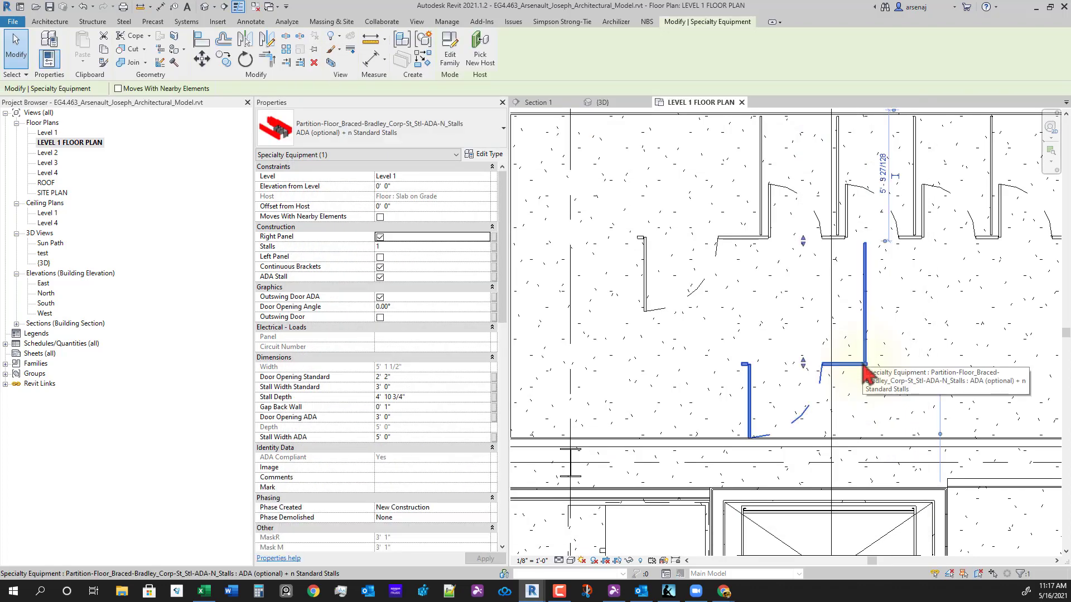
- Move the single stall from its corner to sit beside the stall row's left end
{"action": "key", "text": "m"}
{"action": "key", "text": "v"}
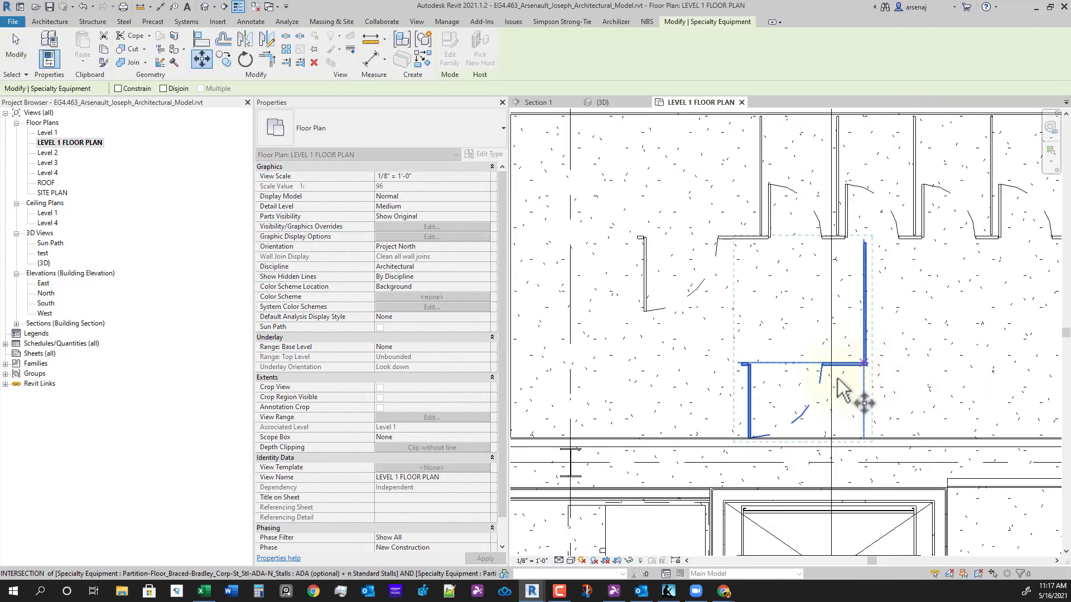
{"action": "left_click", "coordinate": [866, 370]}
{"action": "middle_click_drag", "start_coordinate": [669, 256], "coordinate": [812, 363]}
{"action": "scroll", "coordinate": [812, 363], "scroll_direction": "up", "scroll_amount": 2}
{"action": "left_click", "coordinate": [748, 341]}
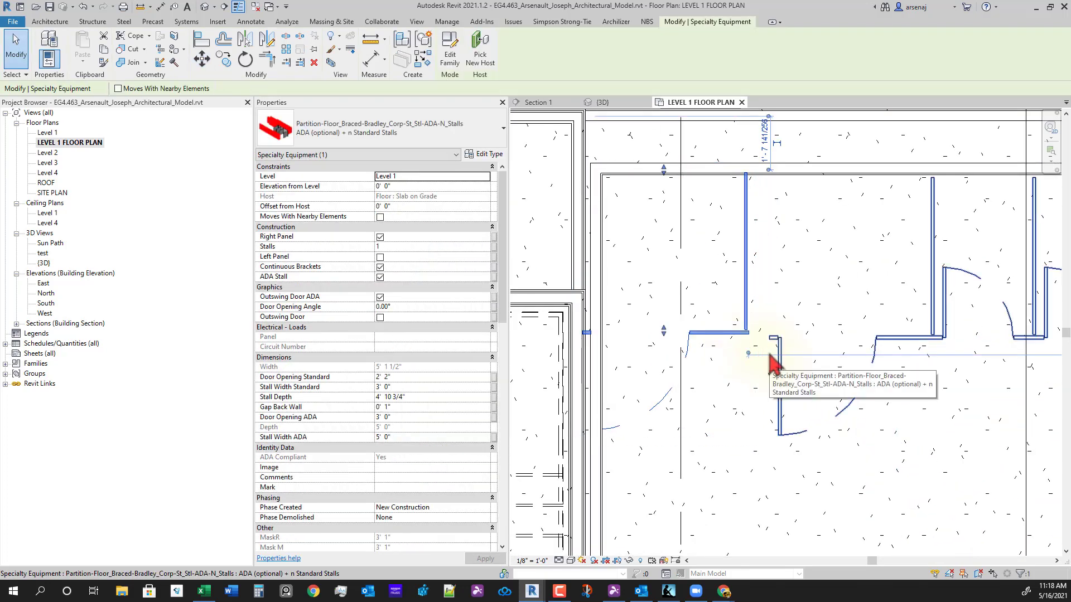
- Start an Align (AL) with a first reference edge, then cancel it
{"action": "key", "text": "a"}
{"action": "key", "text": "l"}
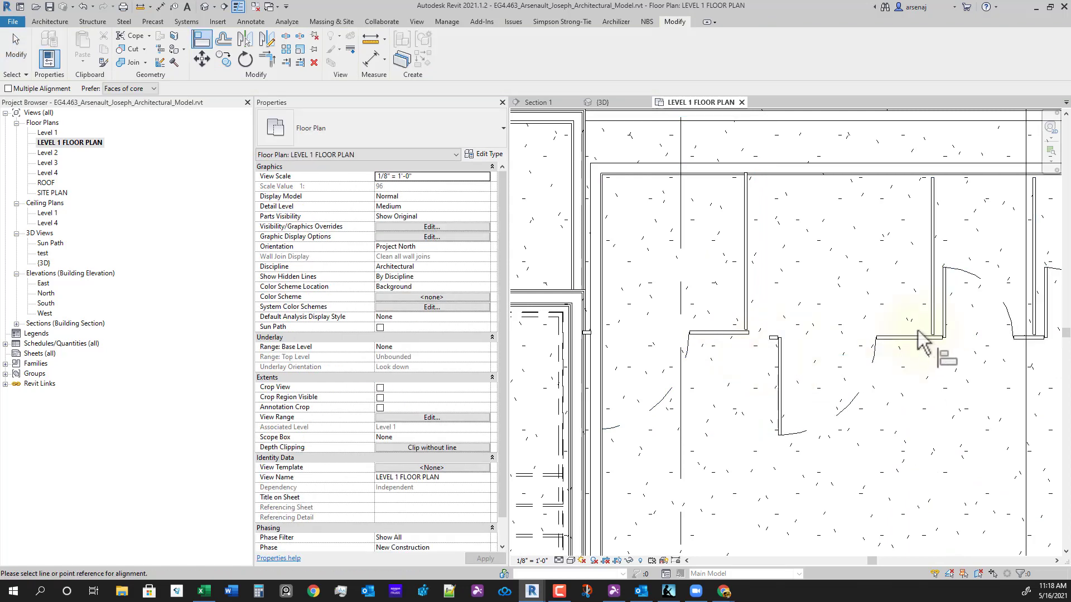
{"action": "left_click", "coordinate": [900, 341]}
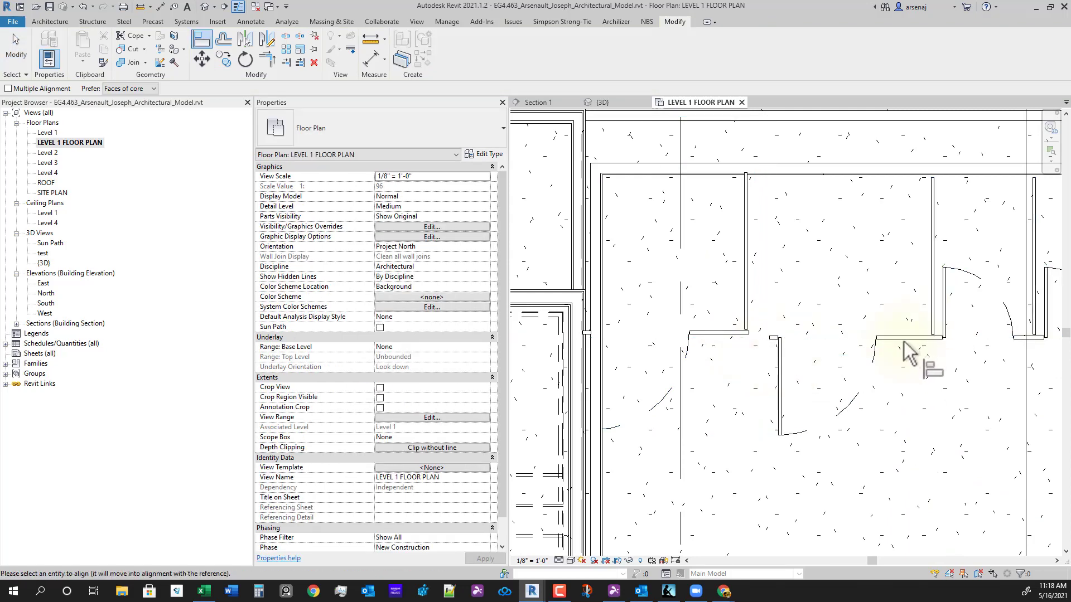
{"action": "scroll", "coordinate": [741, 343], "scroll_direction": "up", "scroll_amount": 2}
{"action": "key", "text": "Escape"}
{"action": "key", "text": "Escape"}
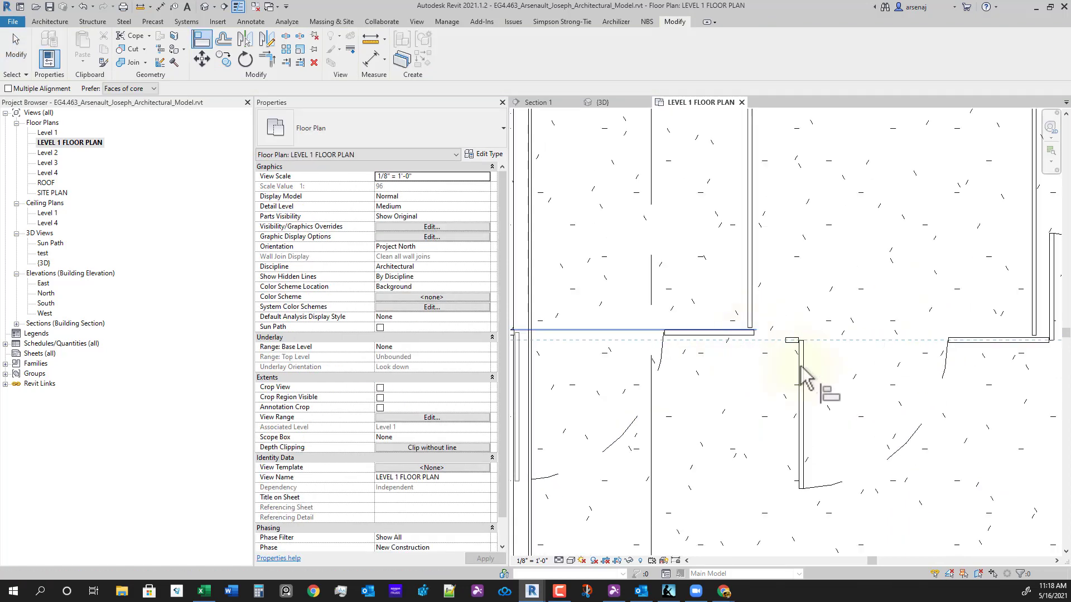
- Align the eight-stall row to the single stall's panel edge
{"action": "key", "text": "a"}
{"action": "key", "text": "l"}
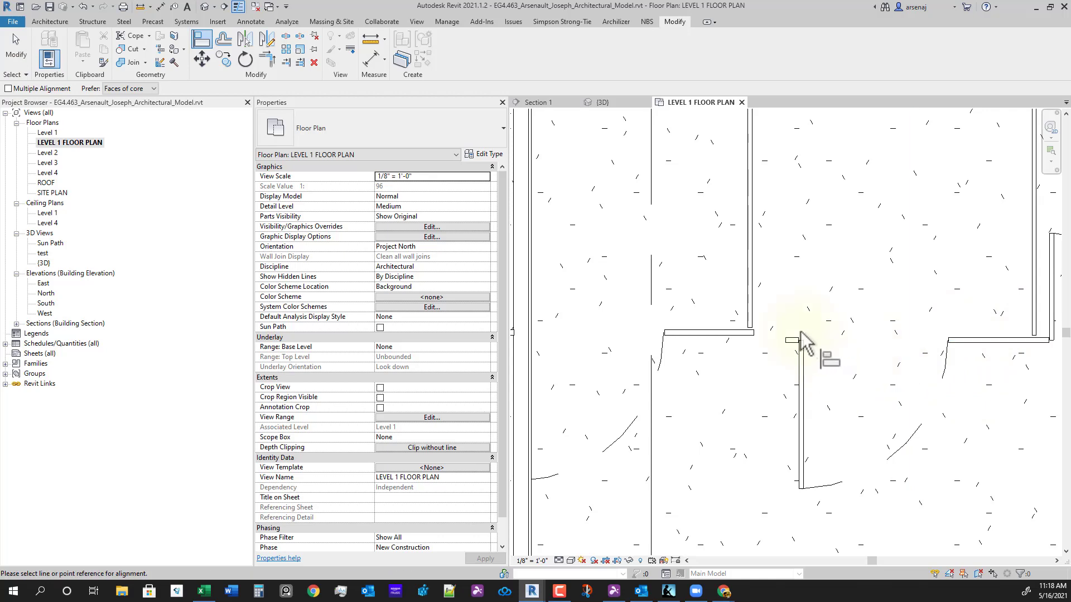
{"action": "scroll", "coordinate": [795, 346], "scroll_direction": "up", "scroll_amount": 5}
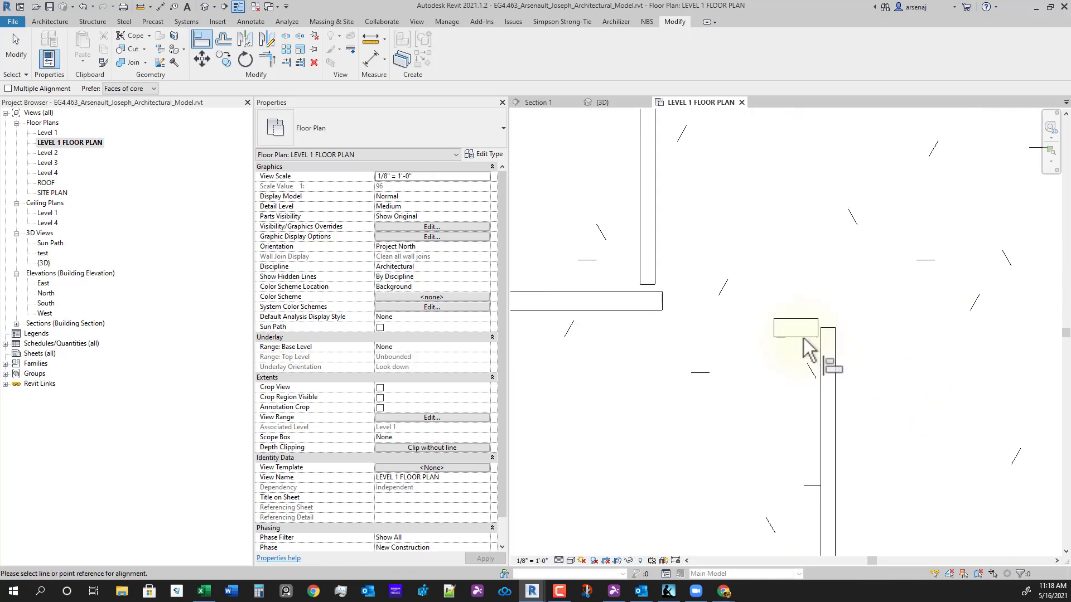
{"action": "scroll", "coordinate": [795, 348], "scroll_direction": "down", "scroll_amount": 2}
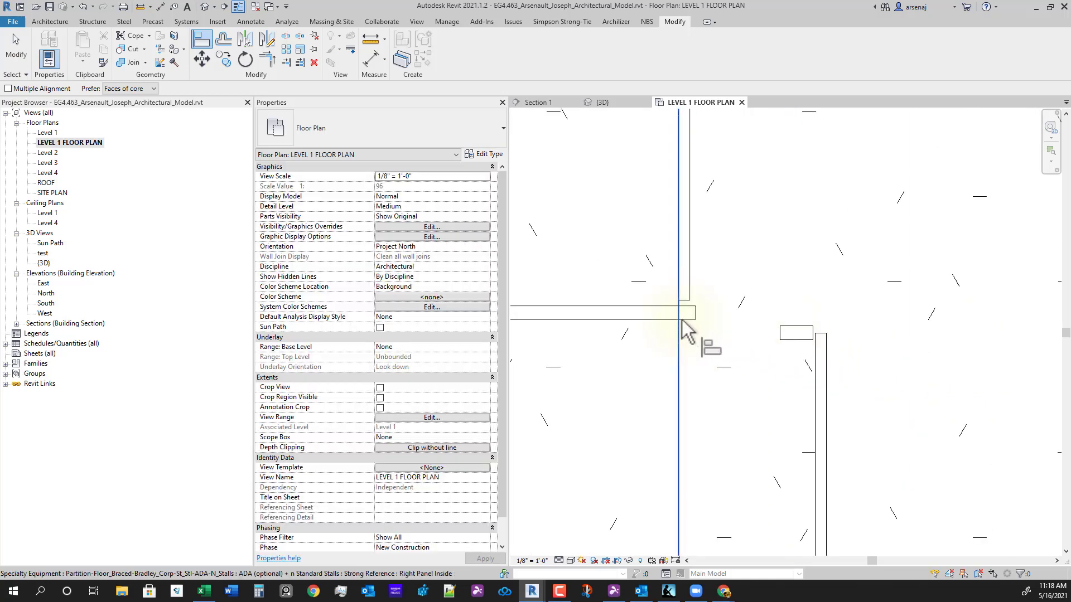
{"action": "left_click", "coordinate": [692, 327]}
{"action": "left_click", "coordinate": [770, 335]}
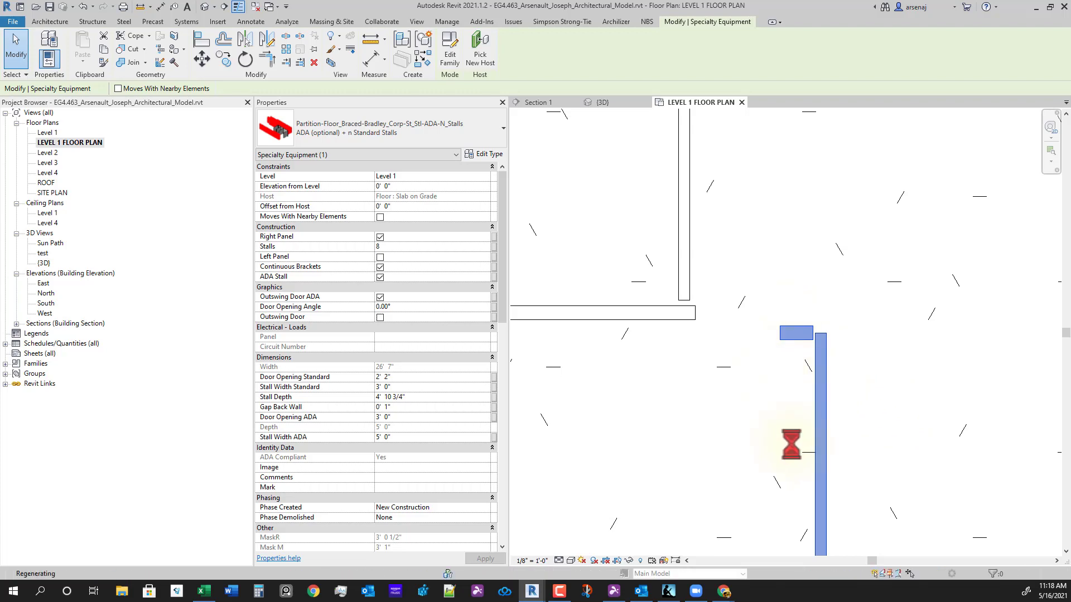
- Select the single ADA stall and move its corner against the wall
{"action": "scroll", "coordinate": [824, 473], "scroll_direction": "down", "scroll_amount": 1}
{"action": "scroll", "coordinate": [797, 415], "scroll_direction": "down", "scroll_amount": 2}
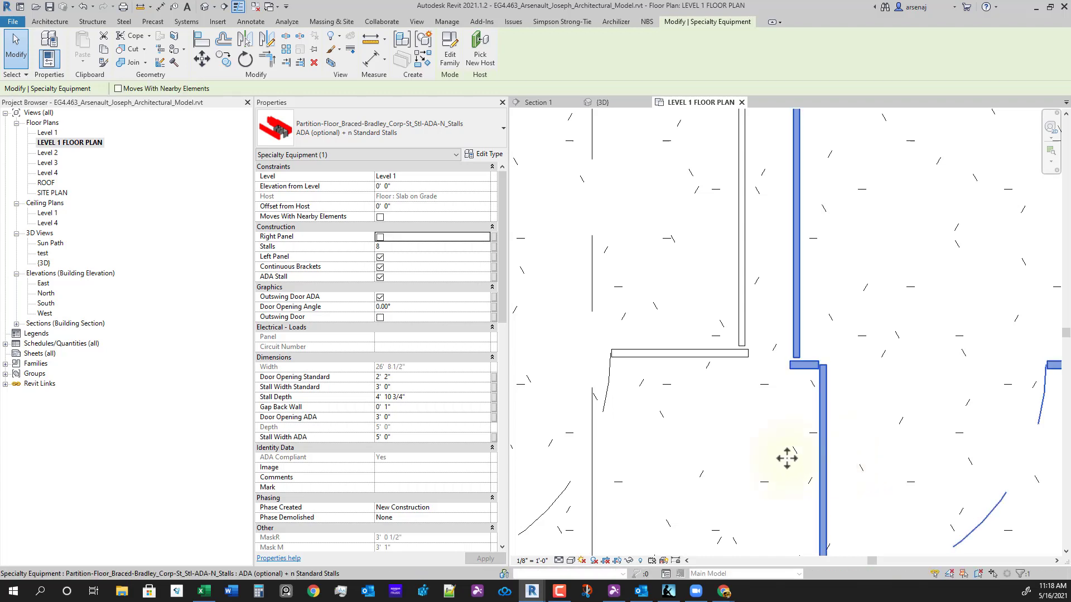
{"action": "left_click", "coordinate": [758, 373]}
{"action": "left_click", "coordinate": [743, 356]}
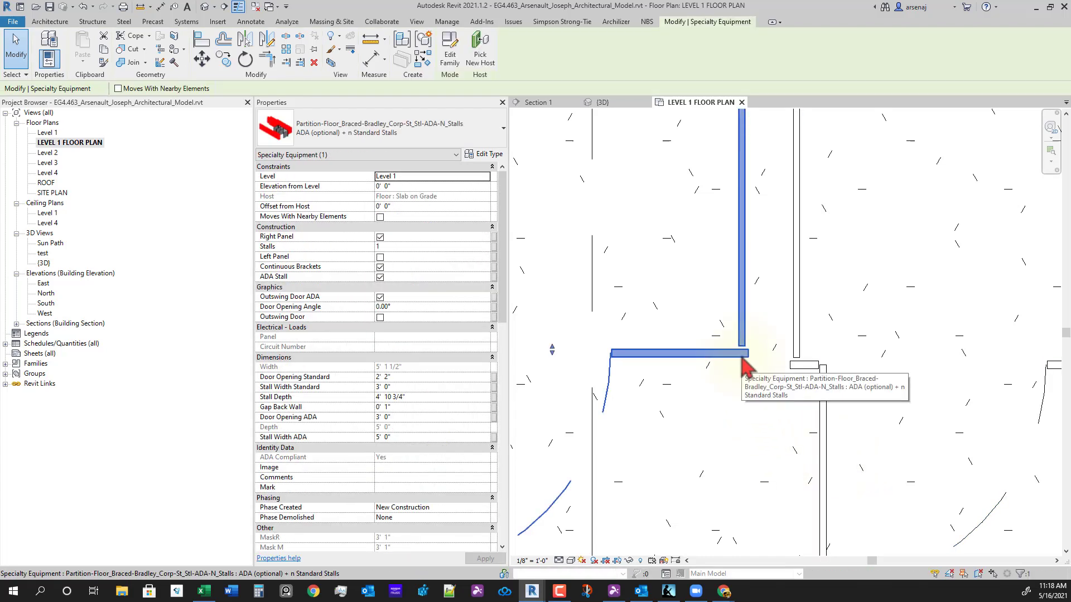
{"action": "key", "text": "m"}
{"action": "key", "text": "v"}
{"action": "scroll", "coordinate": [744, 357], "scroll_direction": "up", "scroll_amount": 5}
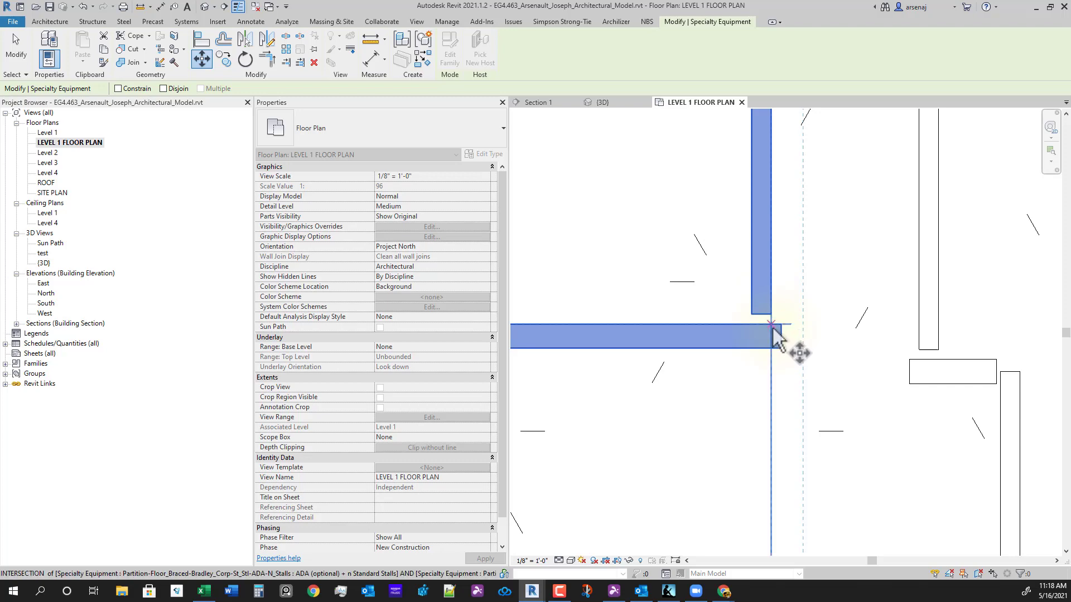
{"action": "left_click", "coordinate": [772, 325]}
{"action": "left_click", "coordinate": [948, 328]}
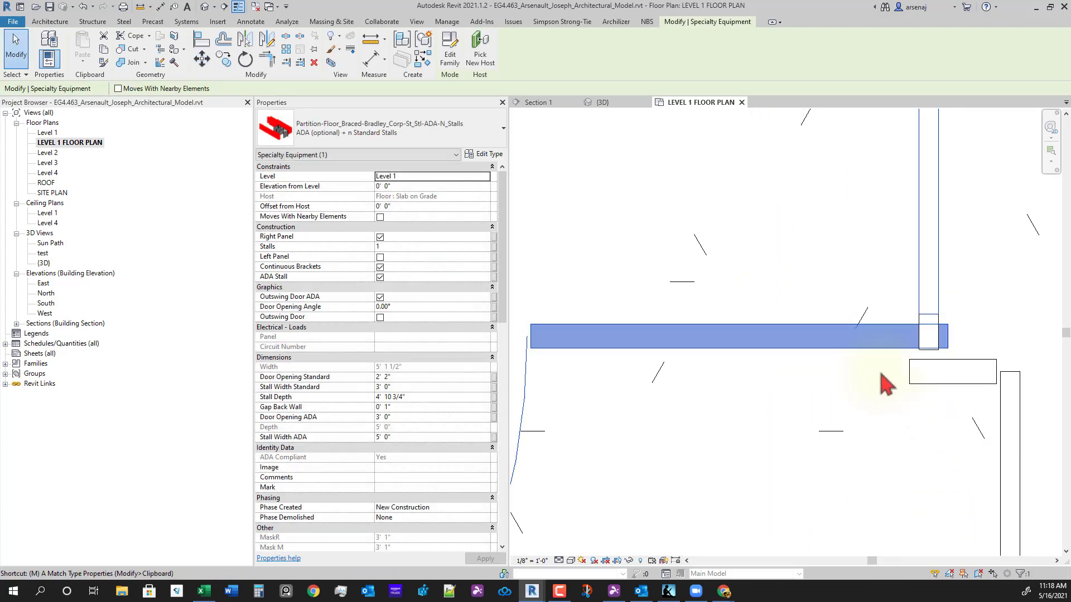
- Shift the ADA stall to a new spot, then abandon a further move
{"action": "key", "text": "v"}
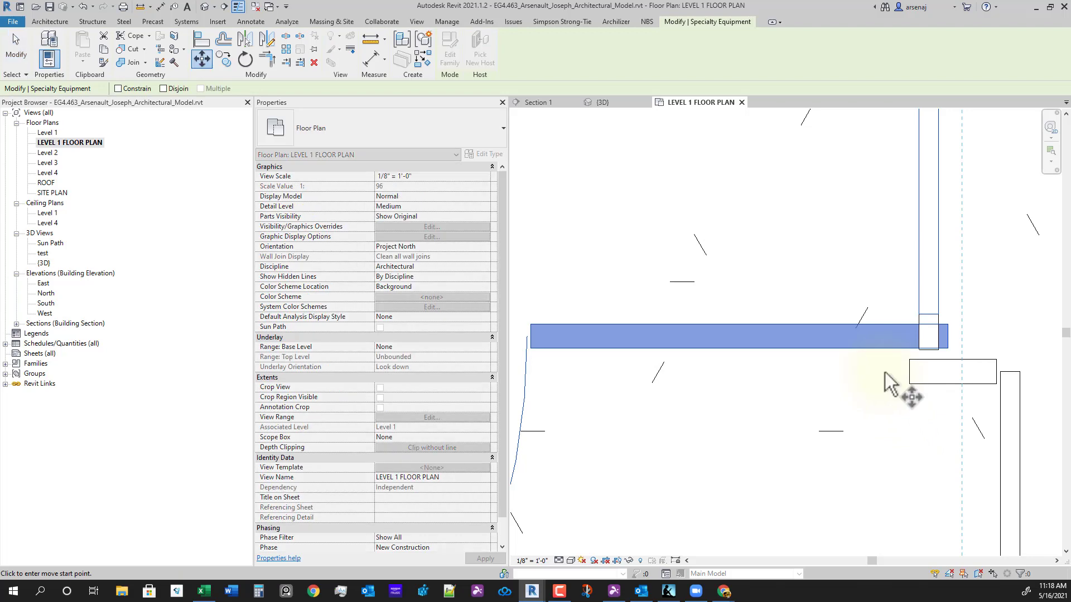
{"action": "left_click", "coordinate": [948, 335]}
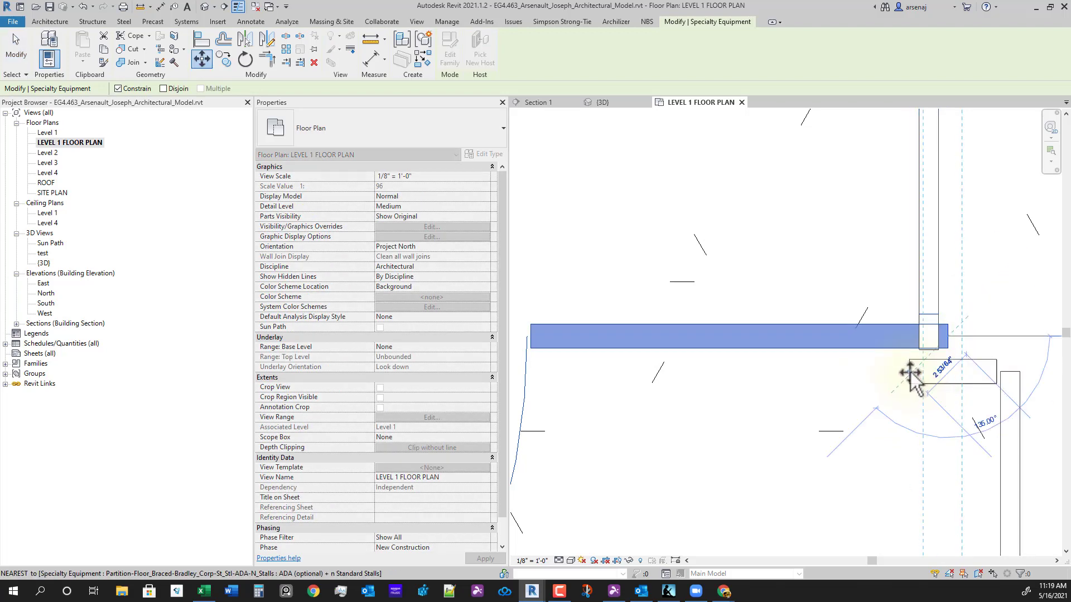
{"action": "left_click", "coordinate": [921, 358]}
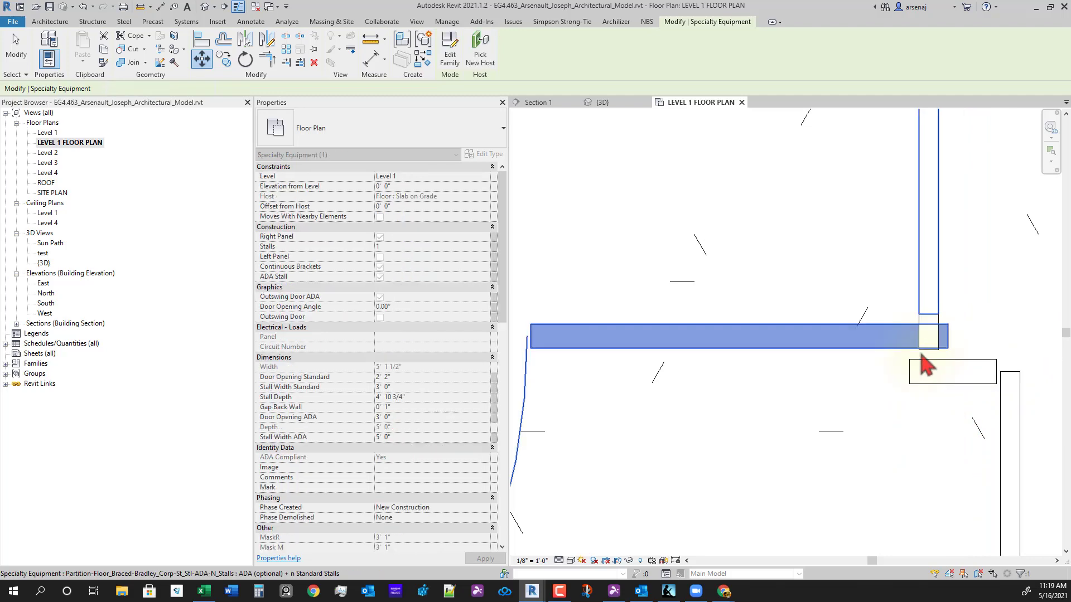
{"action": "key", "text": "m"}
{"action": "key", "text": "v"}
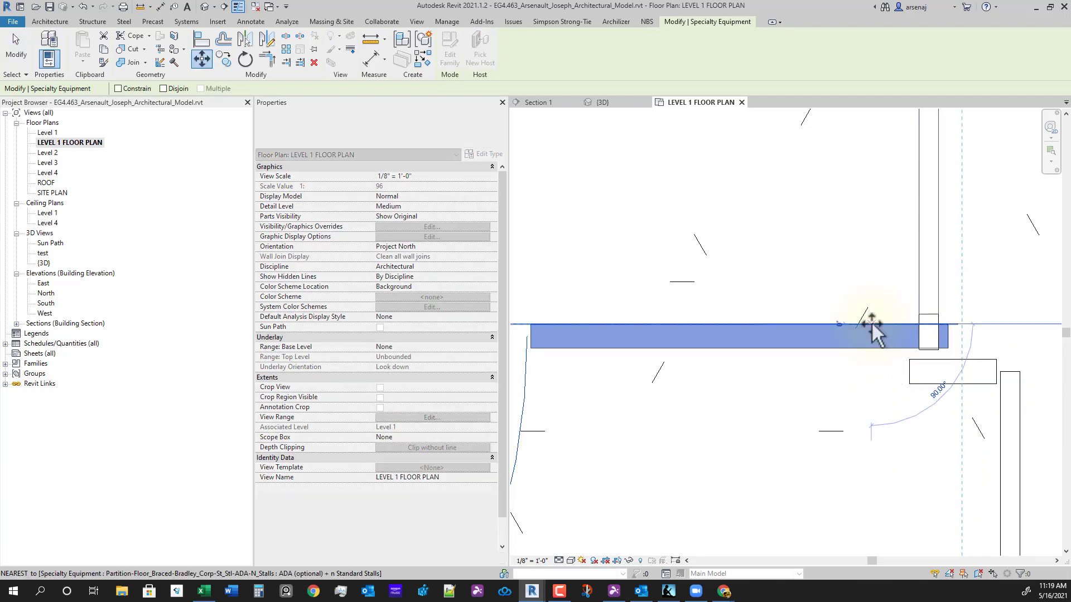
{"action": "key", "text": "Escape"}
- Move the ADA stall from the intersection so its panel end lines up with the wall panel
{"action": "key", "text": "m"}
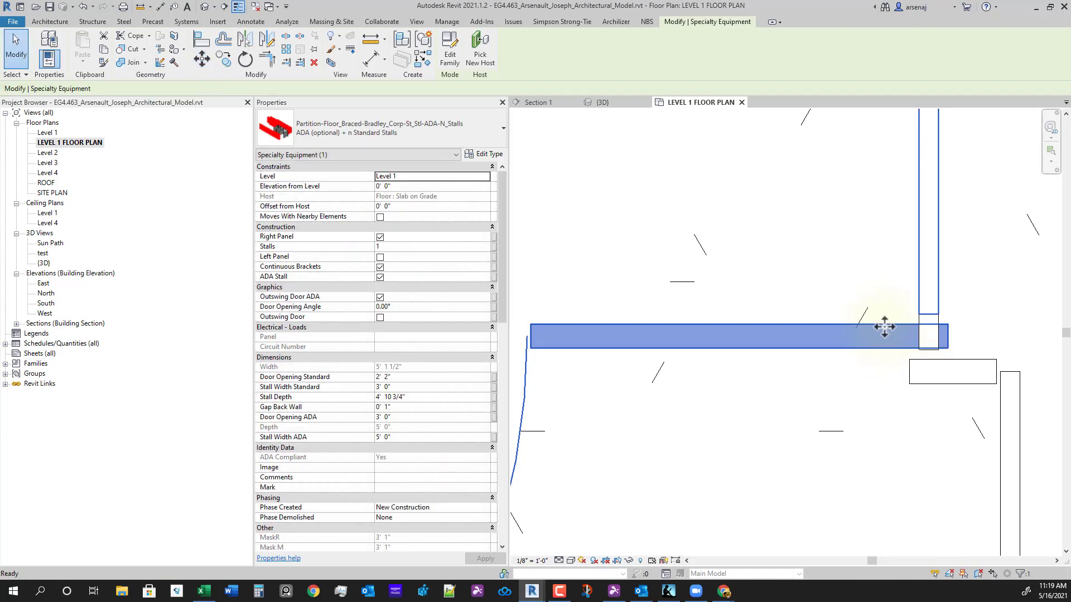
{"action": "key", "text": "v"}
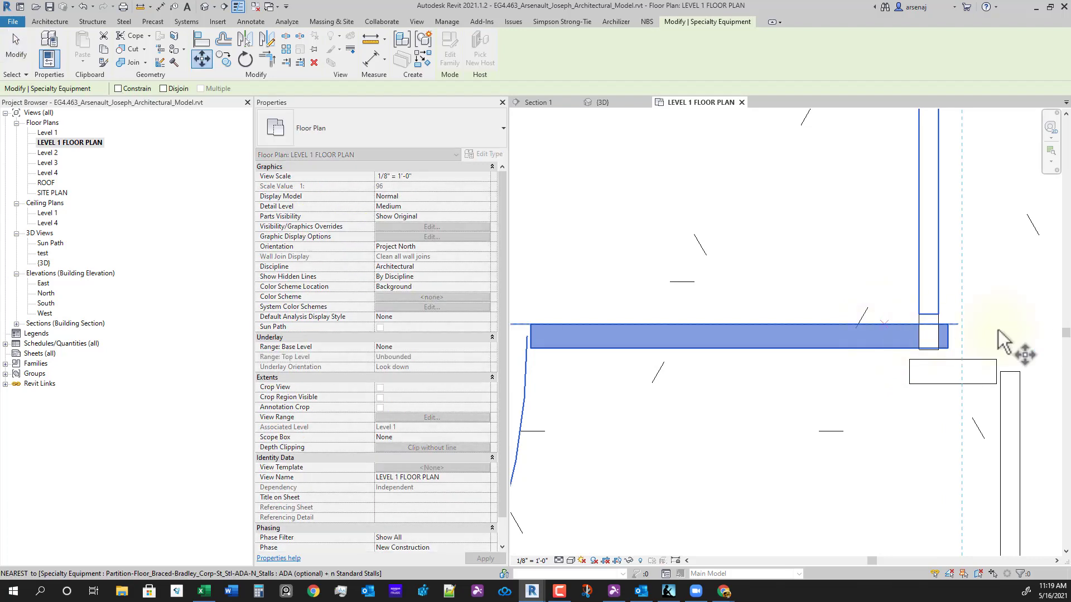
{"action": "left_click", "coordinate": [948, 324]}
{"action": "left_click", "coordinate": [954, 359]}
{"action": "scroll", "coordinate": [987, 429], "scroll_direction": "down", "scroll_amount": 2}
{"action": "middle_click_drag", "start_coordinate": [987, 428], "coordinate": [985, 398]}
{"action": "scroll", "coordinate": [942, 419], "scroll_direction": "down", "scroll_amount": 4}
{"action": "left_click", "coordinate": [909, 467]}
{"action": "scroll", "coordinate": [892, 449], "scroll_direction": "down", "scroll_amount": 1}
{"action": "middle_click_drag", "start_coordinate": [871, 430], "coordinate": [853, 393]}
{"action": "scroll", "coordinate": [882, 455], "scroll_direction": "down", "scroll_amount": 1}
{"action": "middle_click_drag", "start_coordinate": [882, 455], "coordinate": [863, 428]}
{"action": "left_click", "coordinate": [825, 369]}
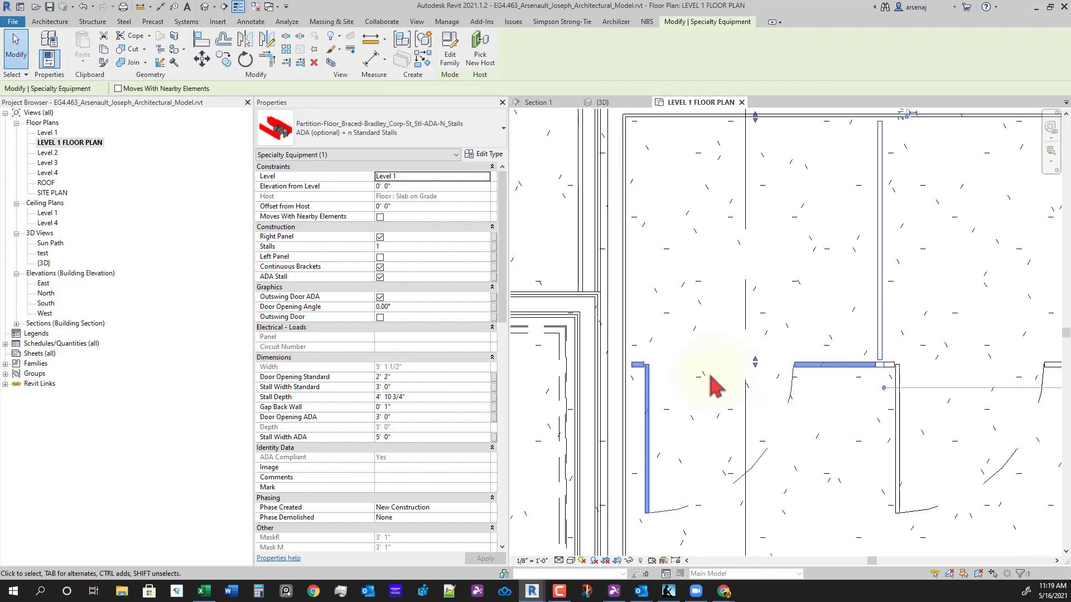
- Move the ADA stall partition 1/2" to the left with MV
{"action": "key", "text": "m"}
{"action": "key", "text": "v"}
{"action": "scroll", "coordinate": [633, 401], "scroll_direction": "up", "scroll_amount": 4}
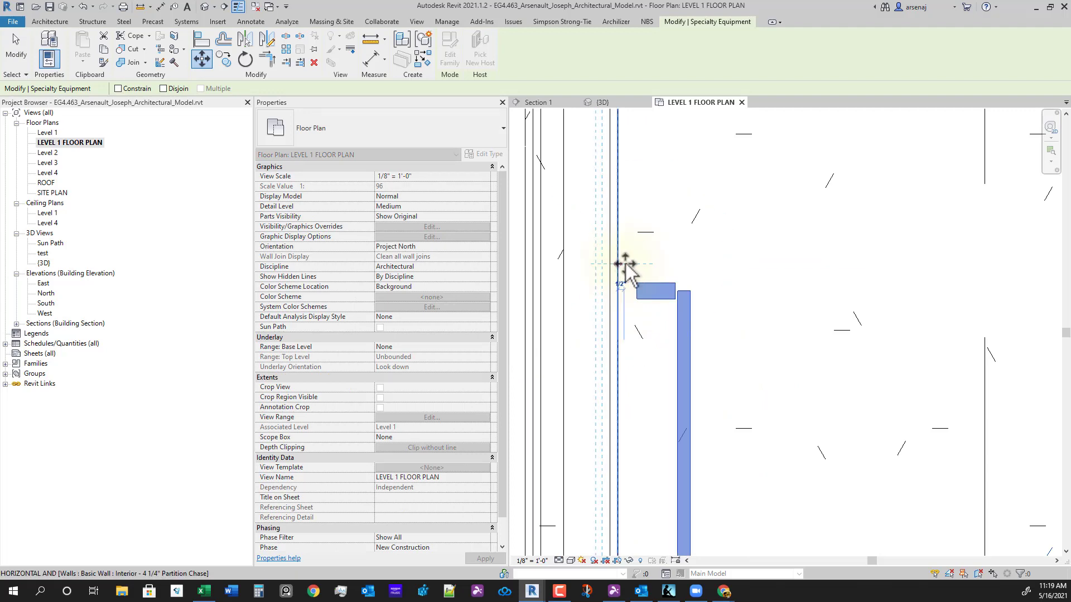
{"action": "left_click", "coordinate": [625, 264]}
{"action": "left_click", "coordinate": [696, 289]}
{"action": "left_click", "coordinate": [677, 293]}
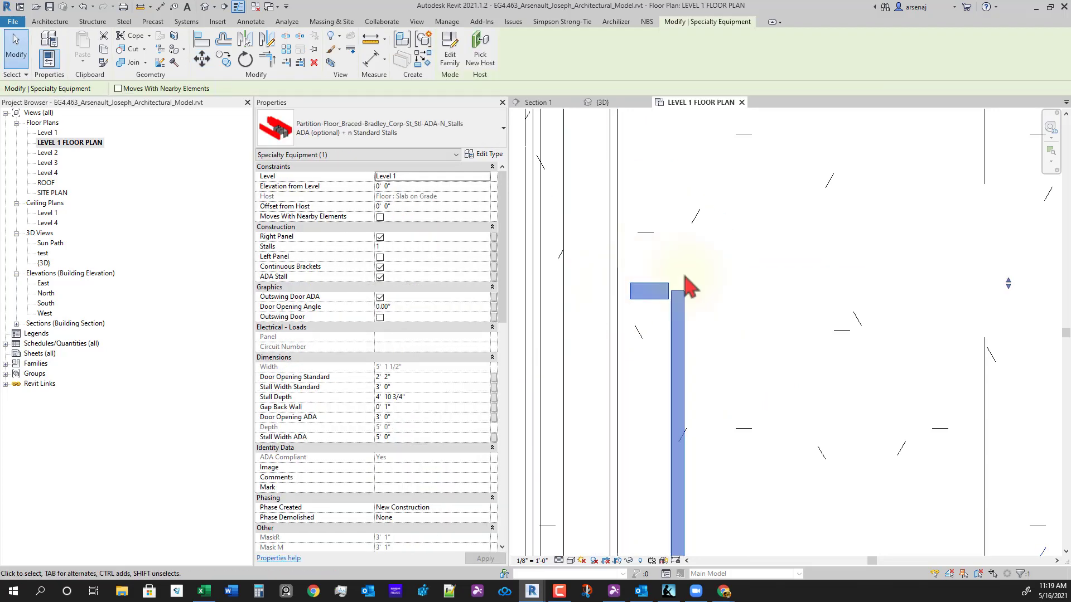
{"action": "middle_click_drag", "start_coordinate": [691, 287], "coordinate": [910, 366]}
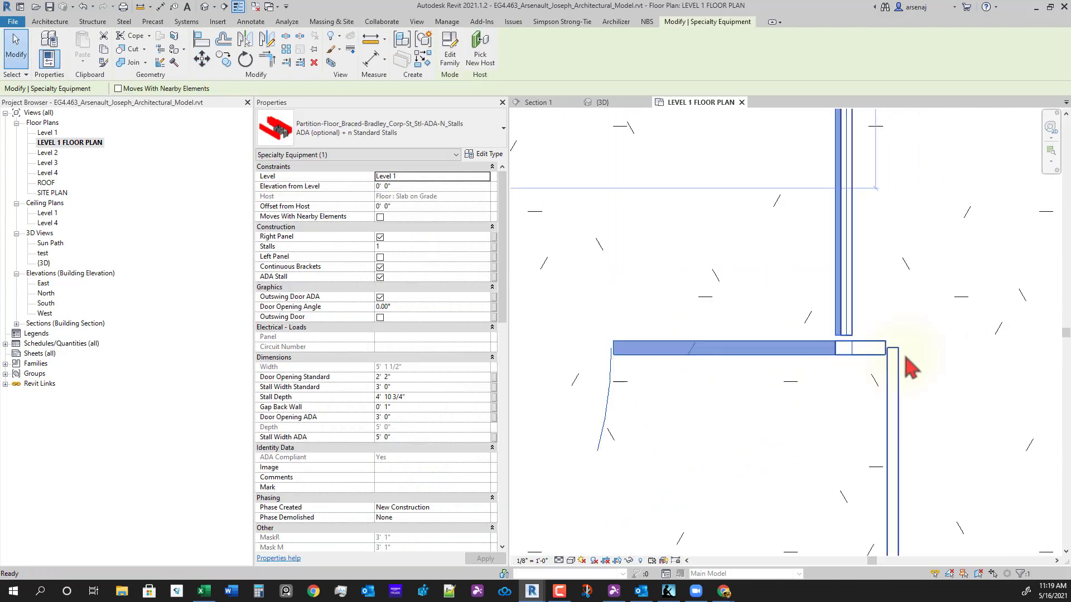
{"action": "left_click", "coordinate": [911, 367]}
- Move the 8-stall partition row so it sits flush with the ADA panel corner, then check it
{"action": "left_click", "coordinate": [899, 365]}
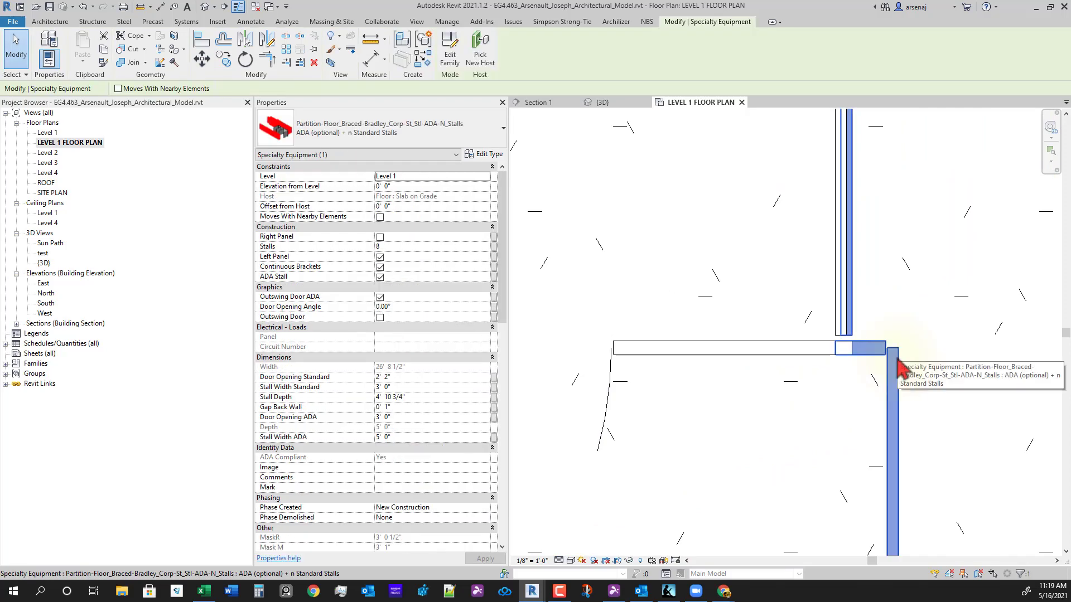
{"action": "key", "text": "m"}
{"action": "key", "text": "v"}
{"action": "scroll", "coordinate": [873, 351], "scroll_direction": "up", "scroll_amount": 3}
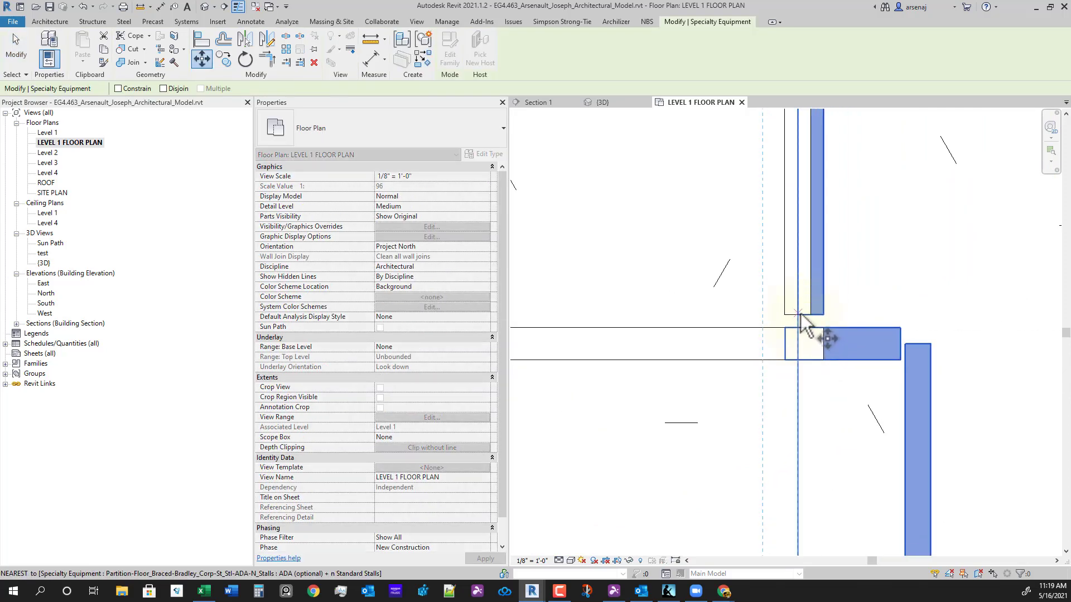
{"action": "left_click", "coordinate": [800, 315]}
{"action": "left_click", "coordinate": [815, 333]}
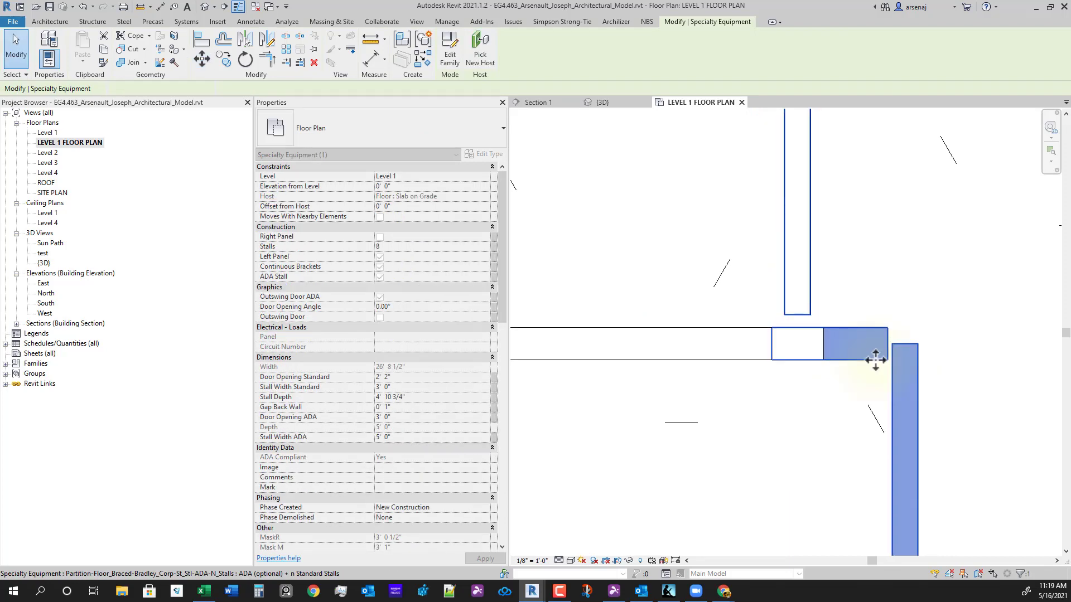
{"action": "scroll", "coordinate": [892, 436], "scroll_direction": "down", "scroll_amount": 3}
{"action": "key", "text": "Escape"}
{"action": "left_click", "coordinate": [801, 357]}
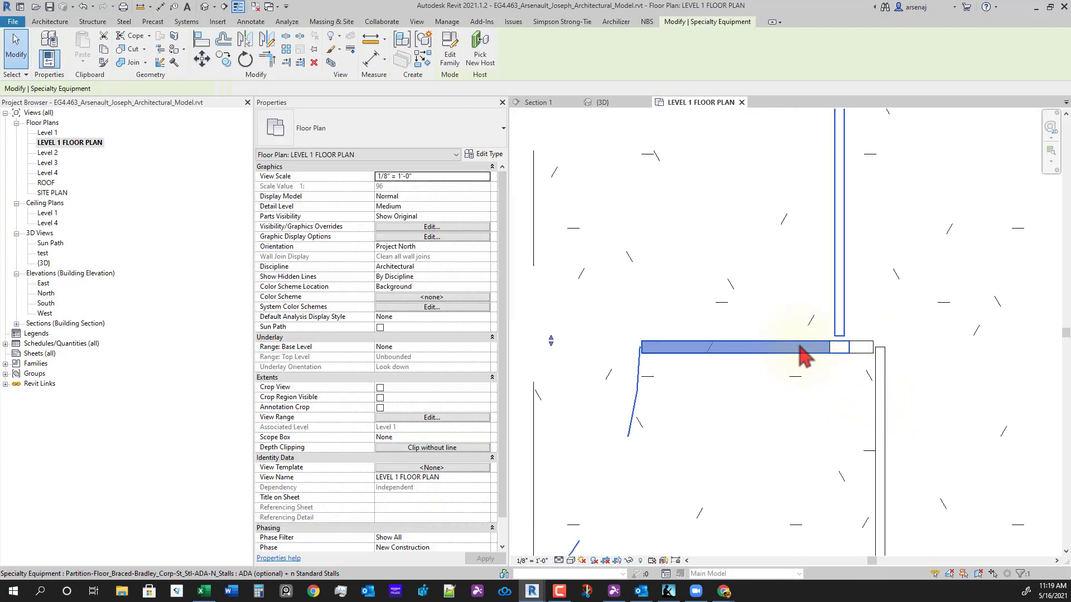
{"action": "scroll", "coordinate": [749, 426], "scroll_direction": "down", "scroll_amount": 4}
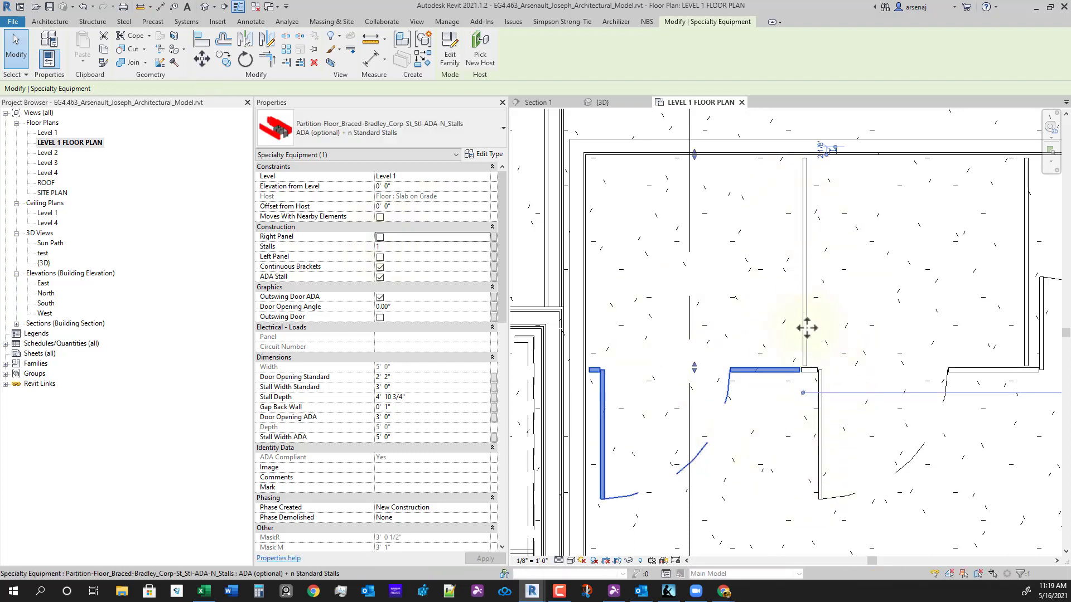
- Change the standard stall partition row's Stalls value from 8 to 7 in Properties
{"action": "scroll", "coordinate": [806, 328], "scroll_direction": "down", "scroll_amount": 3}
{"action": "middle_click_drag", "start_coordinate": [870, 455], "coordinate": [766, 446]}
{"action": "left_click", "coordinate": [881, 475]}
{"action": "scroll", "coordinate": [880, 471], "scroll_direction": "down", "scroll_amount": 5}
{"action": "middle_click_drag", "start_coordinate": [937, 427], "coordinate": [805, 411]}
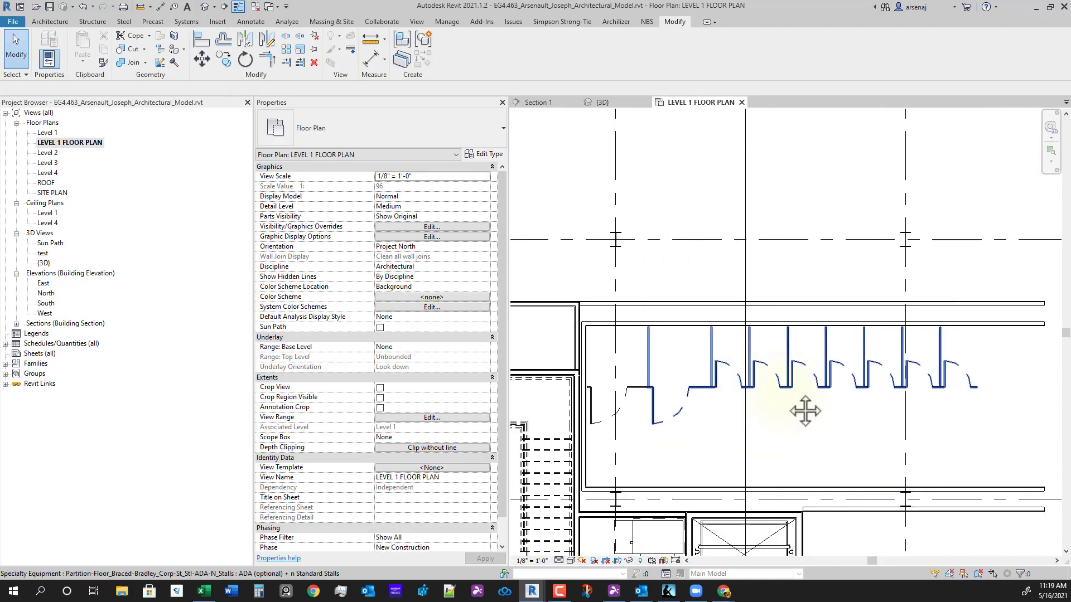
{"action": "left_click", "coordinate": [805, 411]}
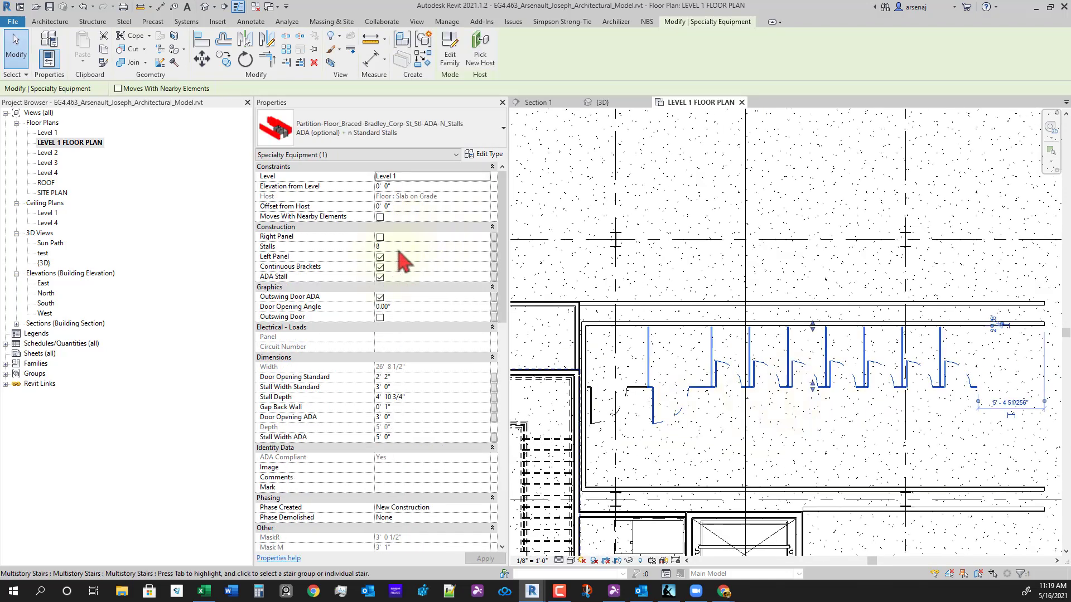
{"action": "left_click", "coordinate": [400, 248]}
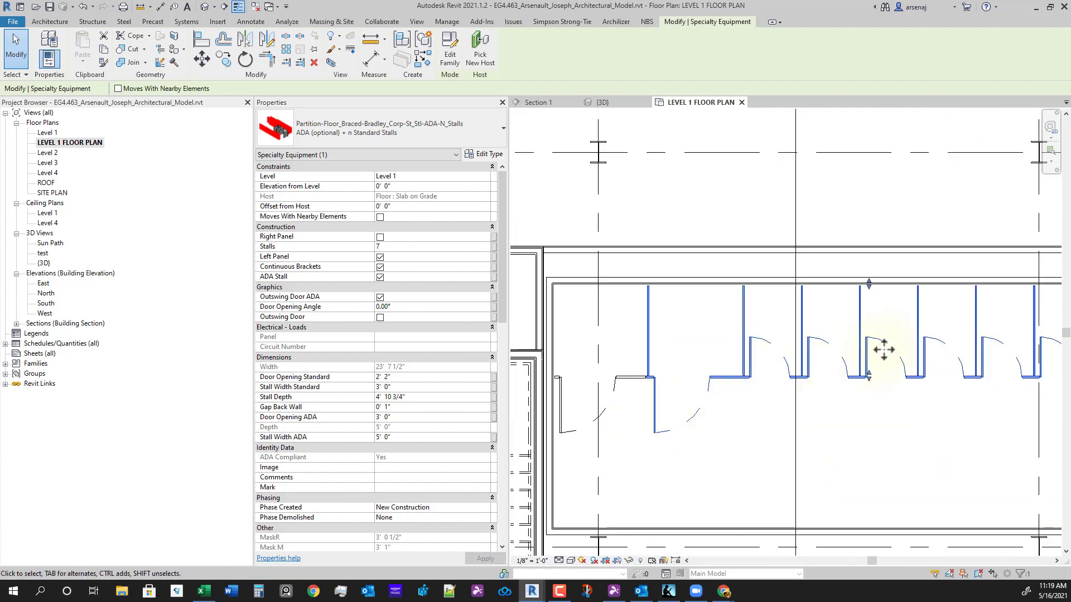
{"action": "middle_click_drag", "start_coordinate": [769, 455], "coordinate": [747, 455]}
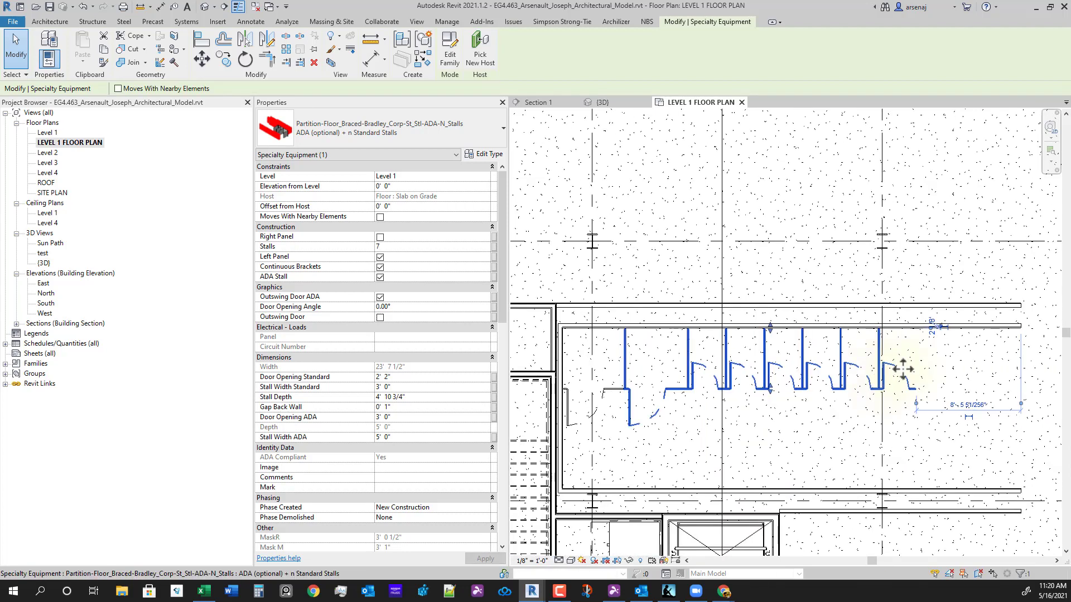
- Inspect the left single ADA stall partition, then view the whole restroom
{"action": "scroll", "coordinate": [889, 373], "scroll_direction": "up", "scroll_amount": 3}
{"action": "scroll", "coordinate": [843, 440], "scroll_direction": "down", "scroll_amount": 2}
{"action": "middle_click_drag", "start_coordinate": [674, 409], "coordinate": [703, 407]}
{"action": "scroll", "coordinate": [648, 421], "scroll_direction": "up", "scroll_amount": 2}
{"action": "scroll", "coordinate": [721, 470], "scroll_direction": "down", "scroll_amount": 2}
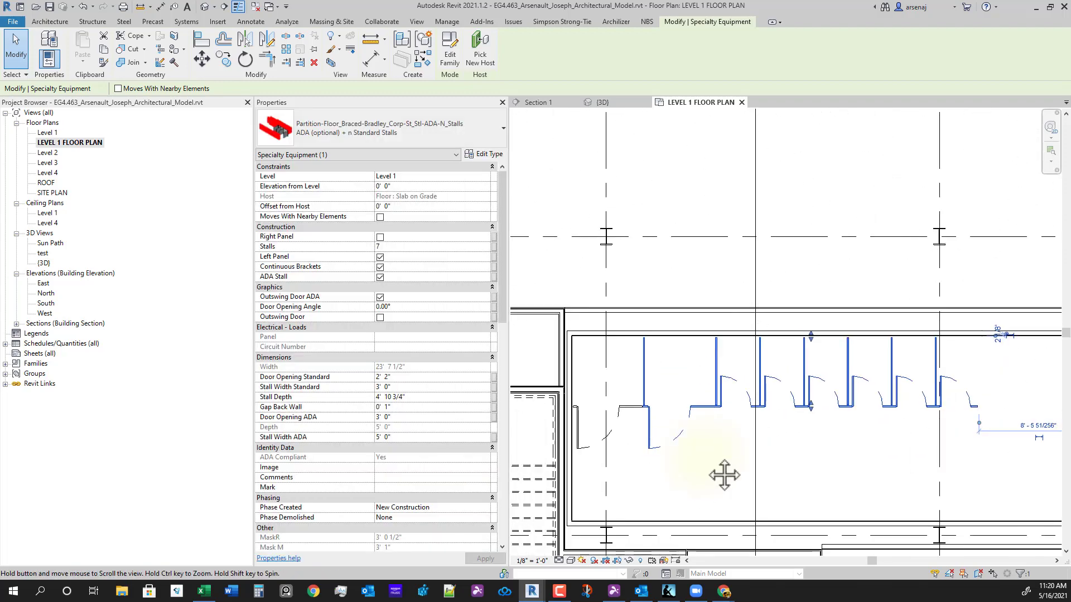
{"action": "scroll", "coordinate": [650, 438], "scroll_direction": "up", "scroll_amount": 4}
{"action": "scroll", "coordinate": [657, 389], "scroll_direction": "up", "scroll_amount": 2}
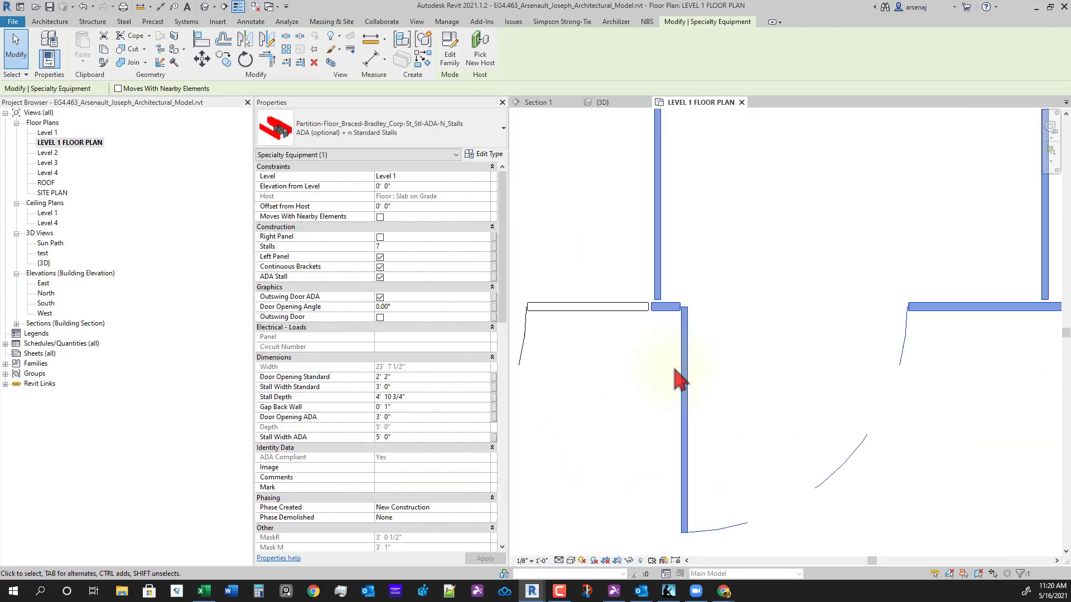
{"action": "left_click", "coordinate": [632, 322]}
{"action": "left_click", "coordinate": [632, 309]}
{"action": "scroll", "coordinate": [806, 379], "scroll_direction": "down", "scroll_amount": 3}
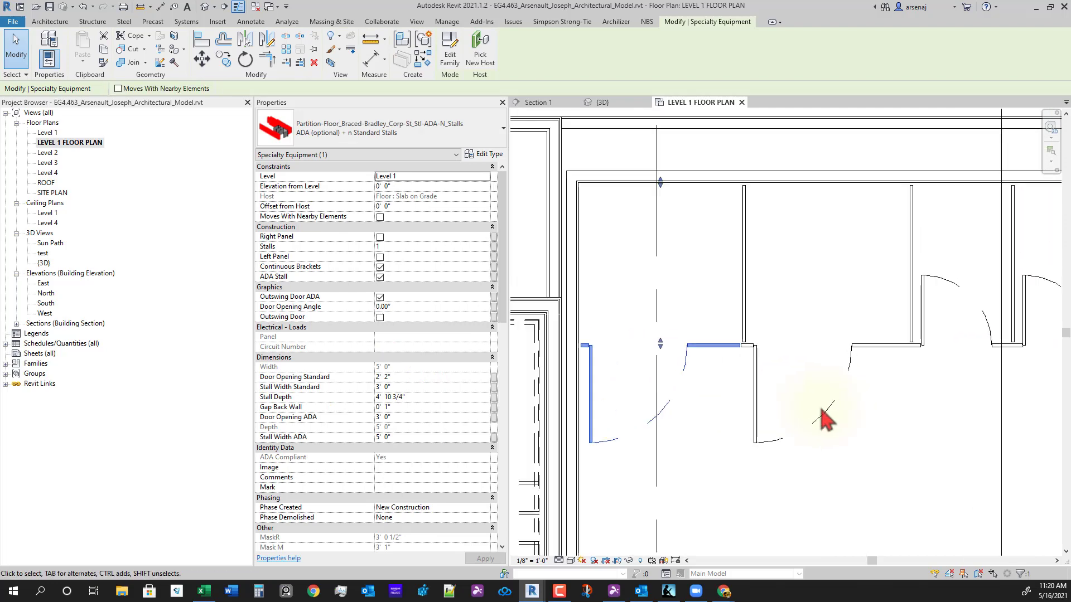
{"action": "left_click", "coordinate": [812, 424]}
{"action": "scroll", "coordinate": [812, 427], "scroll_direction": "down", "scroll_amount": 1}
{"action": "middle_click_drag", "start_coordinate": [926, 460], "coordinate": [803, 444]}
{"action": "scroll", "coordinate": [825, 446], "scroll_direction": "down", "scroll_amount": 3}
{"action": "scroll", "coordinate": [801, 445], "scroll_direction": "down", "scroll_amount": 3}
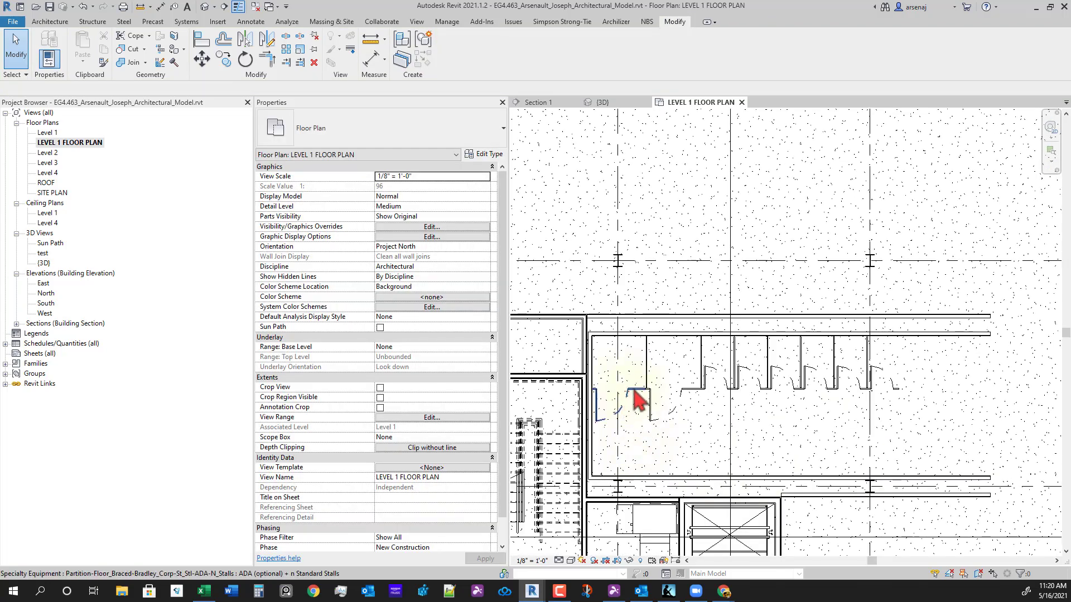
- Copy the stall row above the restroom as a single stall without its left panel
{"action": "left_click", "coordinate": [635, 391]}
{"action": "left_click_drag", "start_coordinate": [707, 392], "coordinate": [702, 232]}
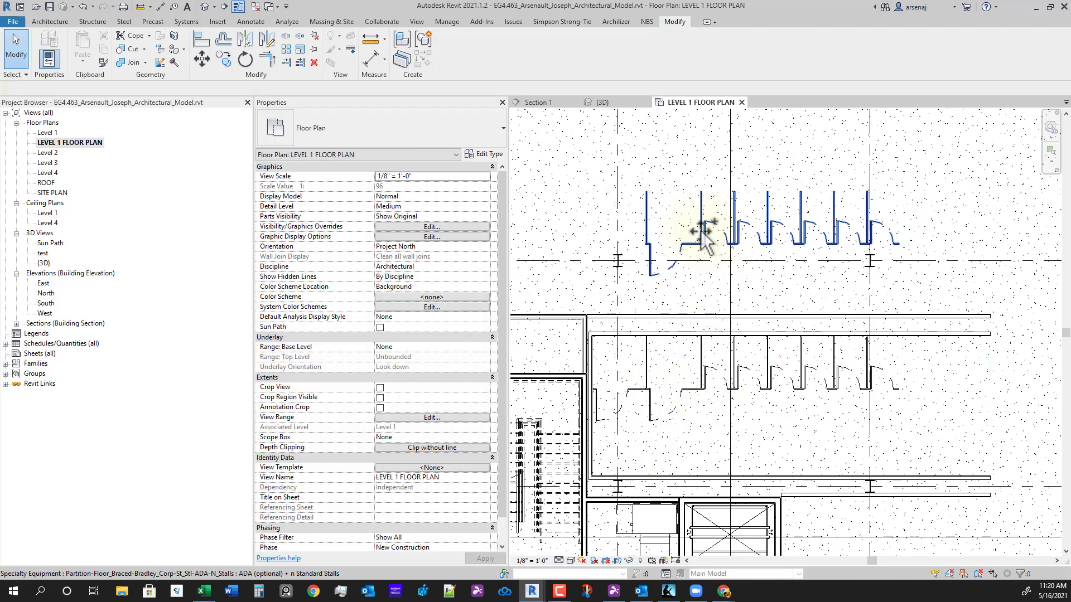
{"action": "left_click", "coordinate": [432, 246]}
{"action": "type", "text": "1"}
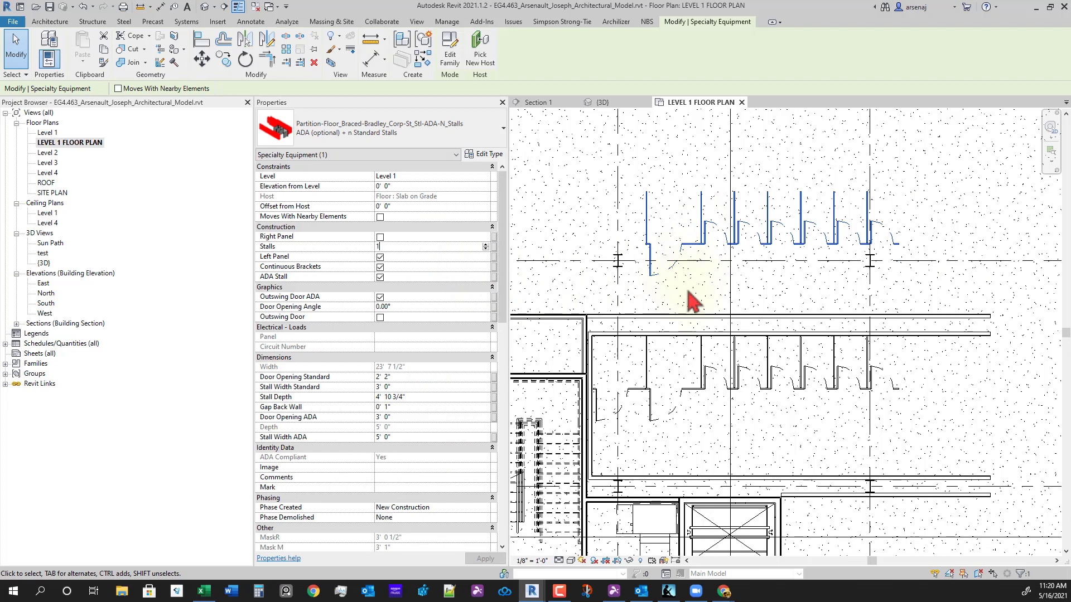
{"action": "left_click", "coordinate": [647, 290]}
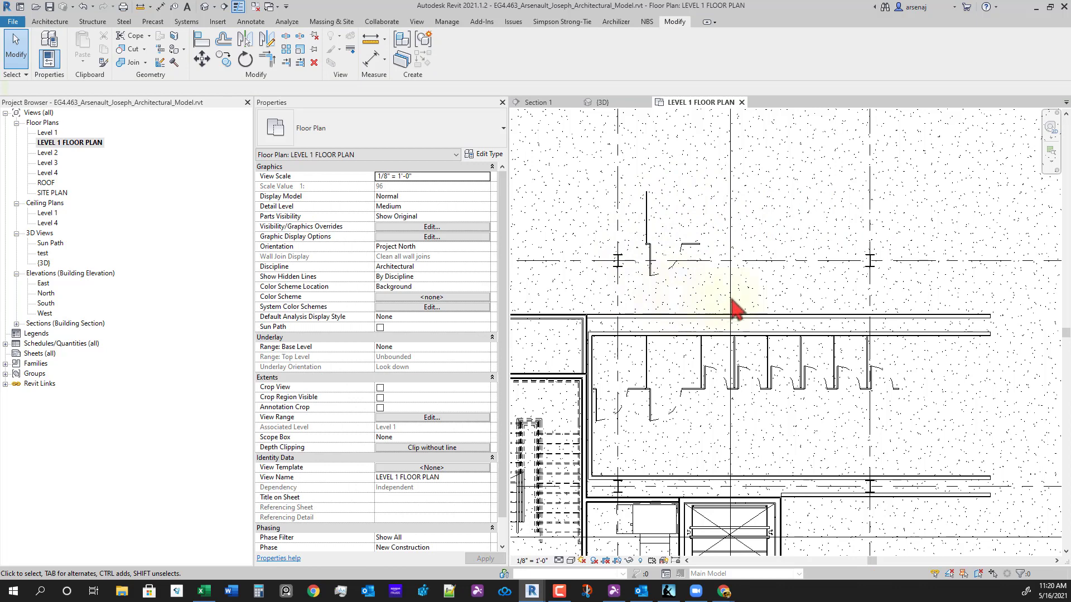
{"action": "left_click", "coordinate": [683, 254]}
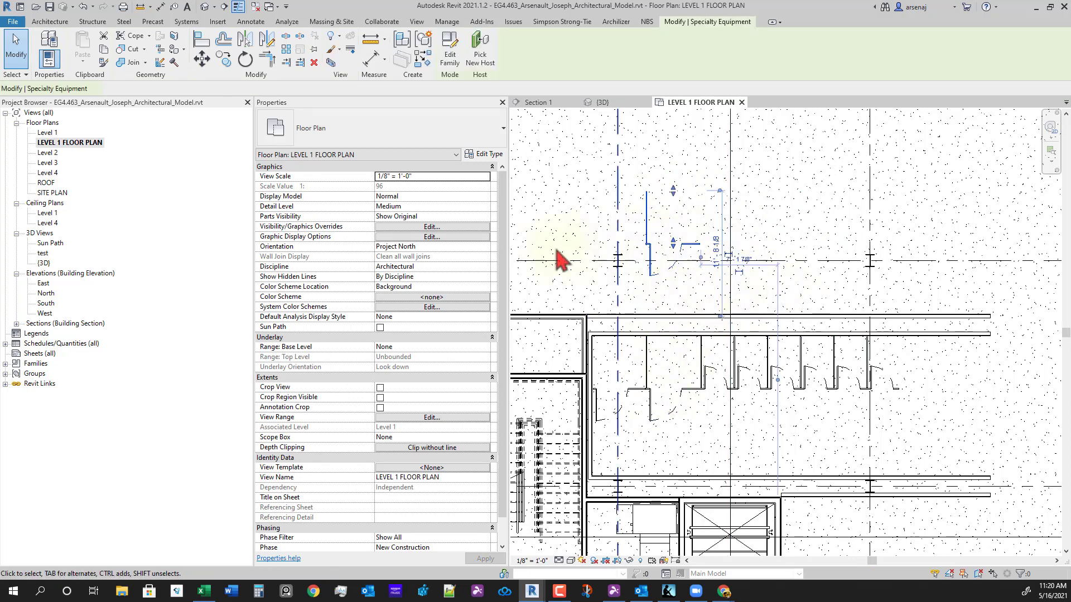
{"action": "left_click", "coordinate": [381, 257]}
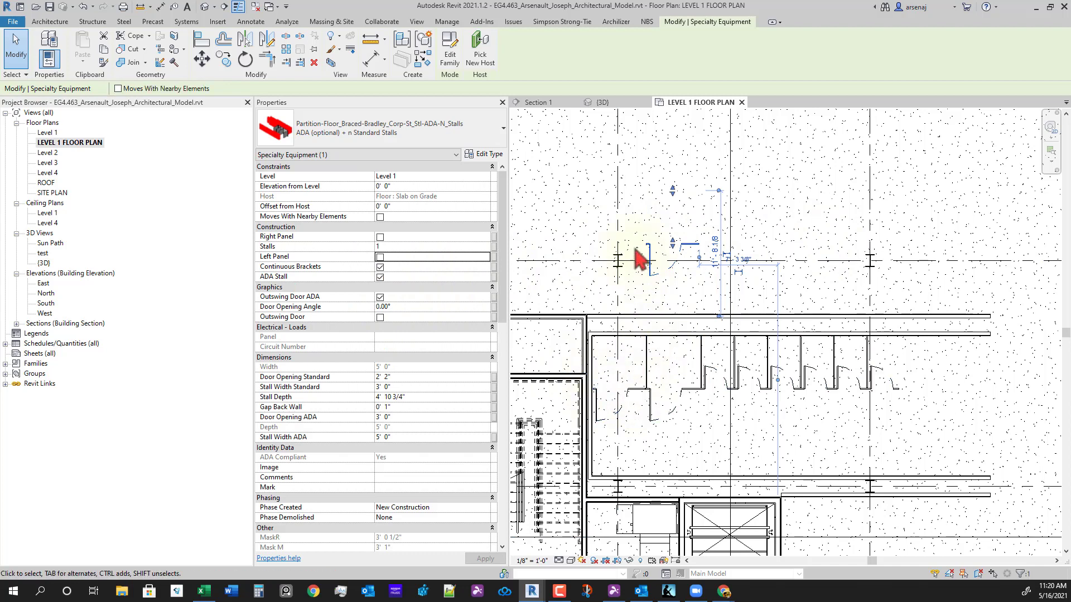
- Delete the extra copied stall and recenter the view on the stall row
{"action": "scroll", "coordinate": [636, 239], "scroll_direction": "up", "scroll_amount": 2}
{"action": "left_click", "coordinate": [653, 226]}
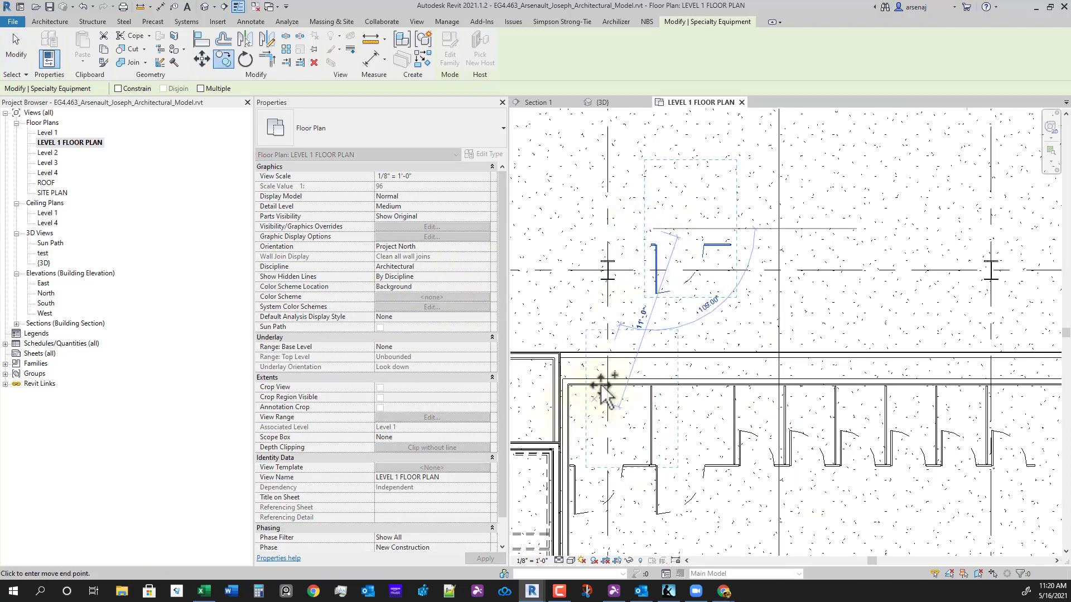
{"action": "key", "text": "Escape"}
{"action": "key", "text": "Escape"}
{"action": "left_click", "coordinate": [723, 255]}
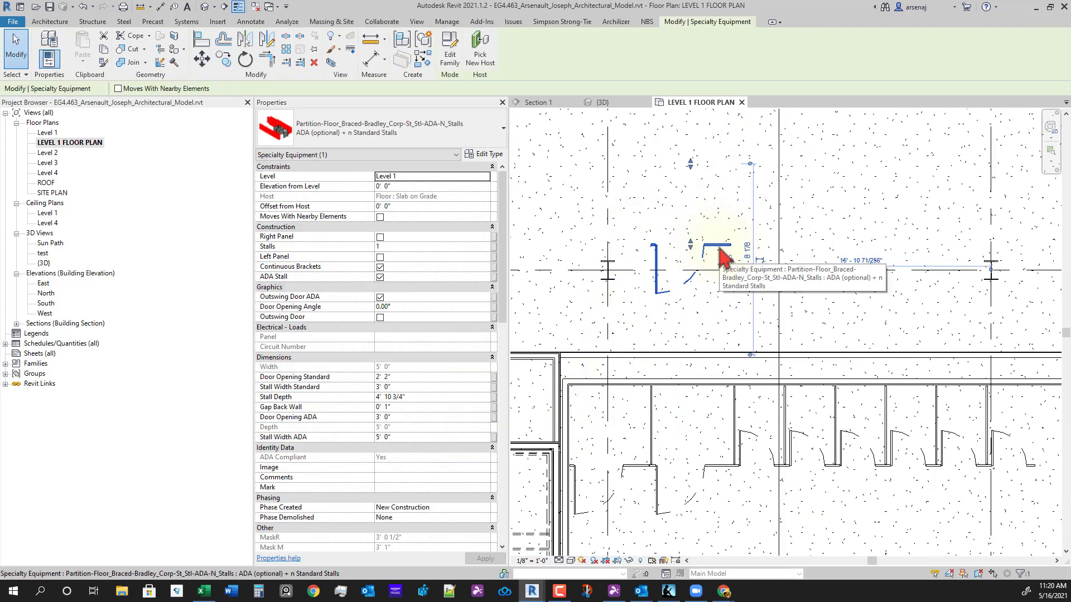
{"action": "key", "text": "Delete"}
{"action": "scroll", "coordinate": [758, 360], "scroll_direction": "down", "scroll_amount": 2}
{"action": "middle_click_drag", "start_coordinate": [821, 494], "coordinate": [763, 457]}
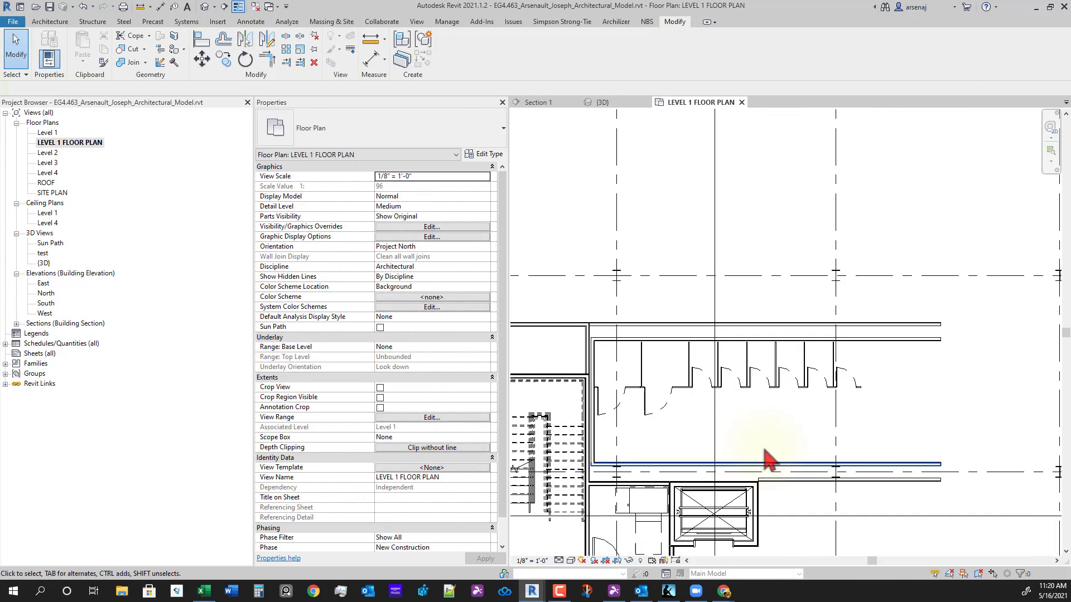
{"action": "middle_click_drag", "start_coordinate": [761, 414], "coordinate": [830, 369]}
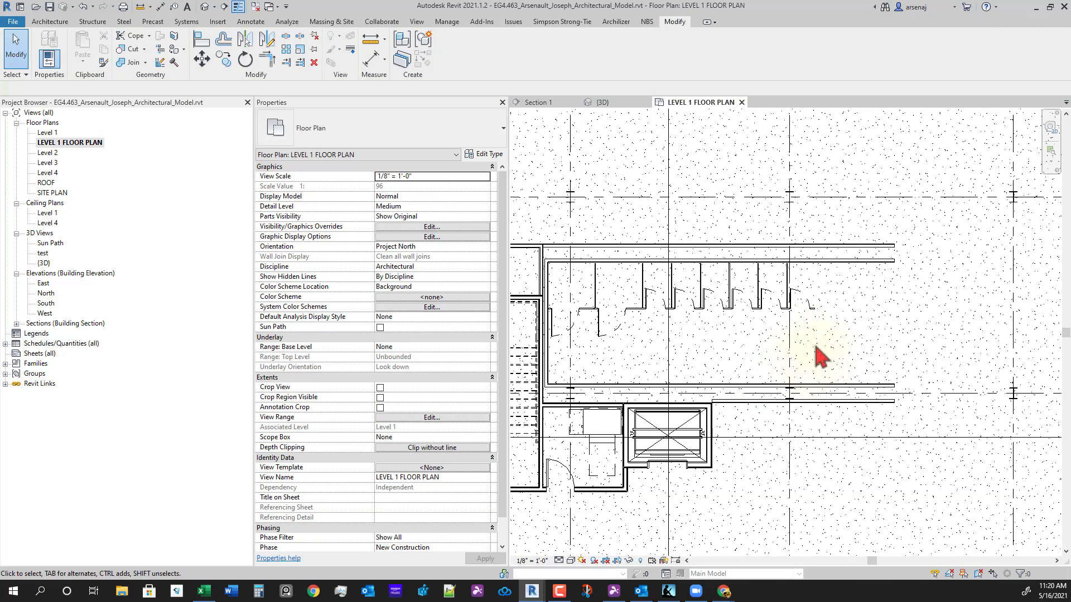
{"action": "middle_click_drag", "start_coordinate": [845, 315], "coordinate": [836, 329]}
{"action": "scroll", "coordinate": [837, 329], "scroll_direction": "up", "scroll_amount": 1}
{"action": "scroll", "coordinate": [808, 296], "scroll_direction": "up", "scroll_amount": 1}
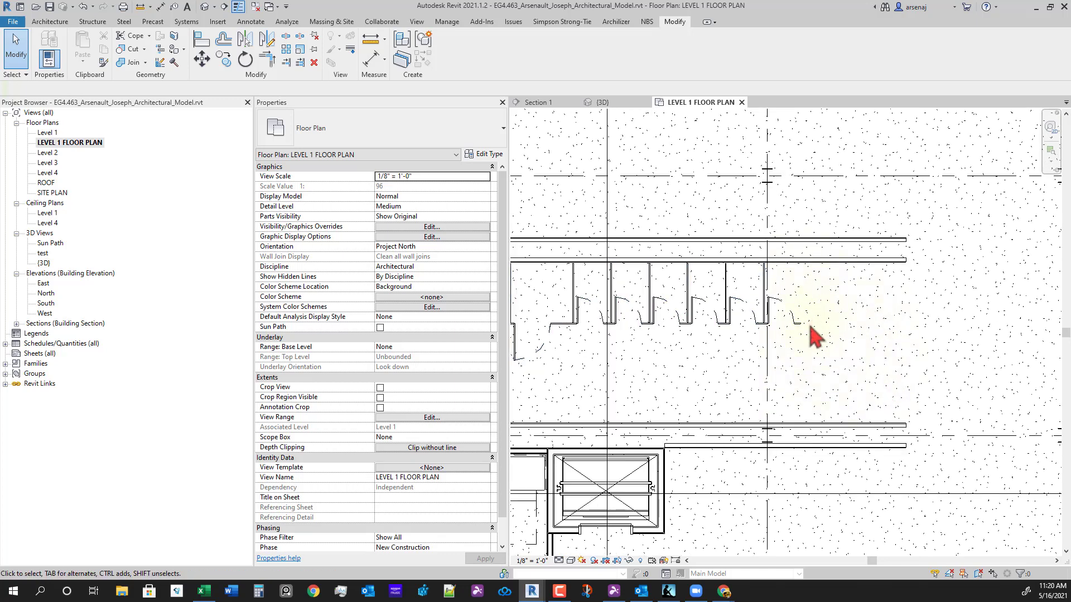
{"action": "middle_click_drag", "start_coordinate": [847, 397], "coordinate": [844, 388]}
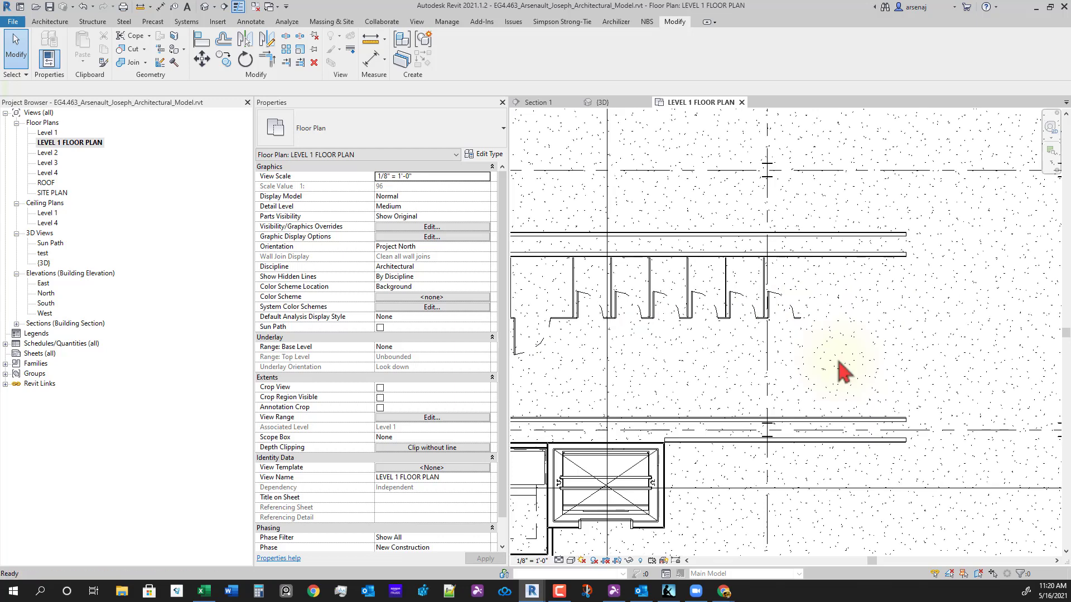
- Duplicate the Interior - 4 7/8" Partition (1-hr) wall type as Interior - 4 7/8" Partition for new walls
{"action": "key", "text": "w"}
{"action": "key", "text": "a"}
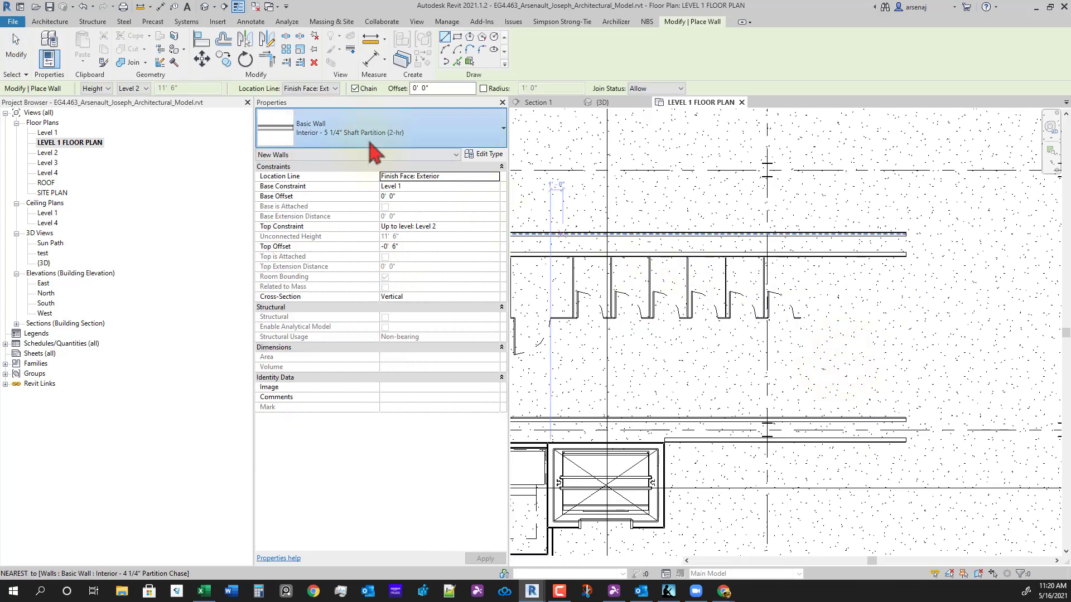
{"action": "left_click", "coordinate": [372, 134]}
{"action": "scroll", "coordinate": [371, 249], "scroll_direction": "up", "scroll_amount": 4}
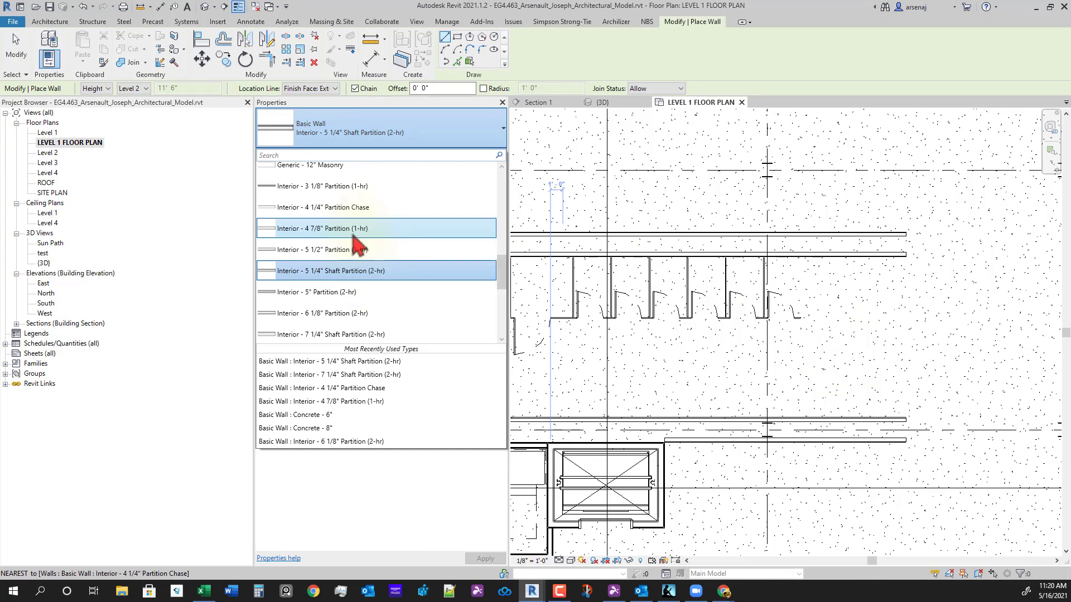
{"action": "left_click", "coordinate": [353, 233]}
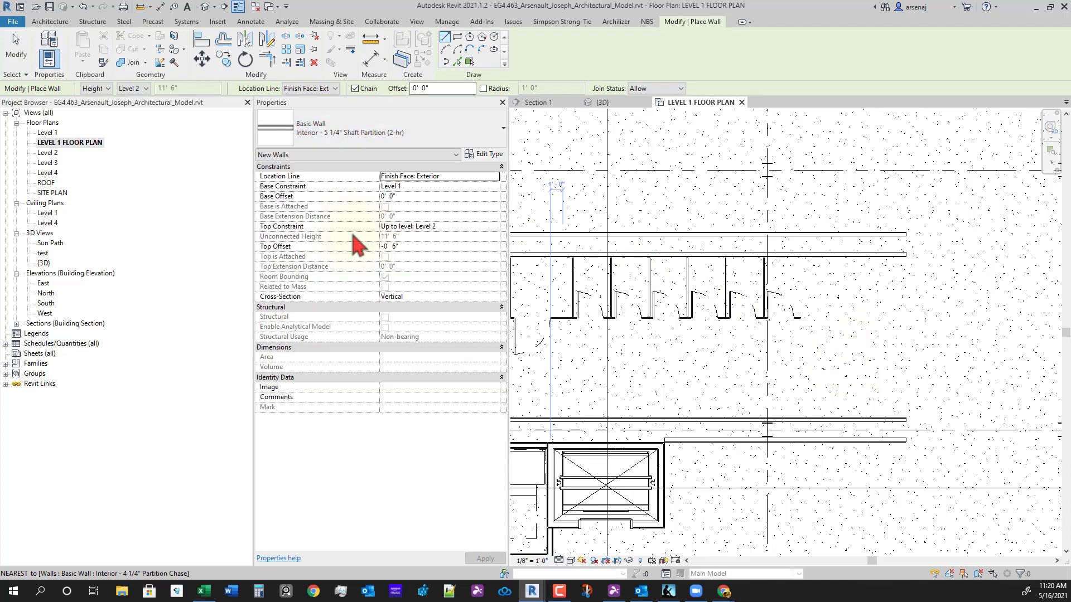
{"action": "left_click", "coordinate": [485, 155]}
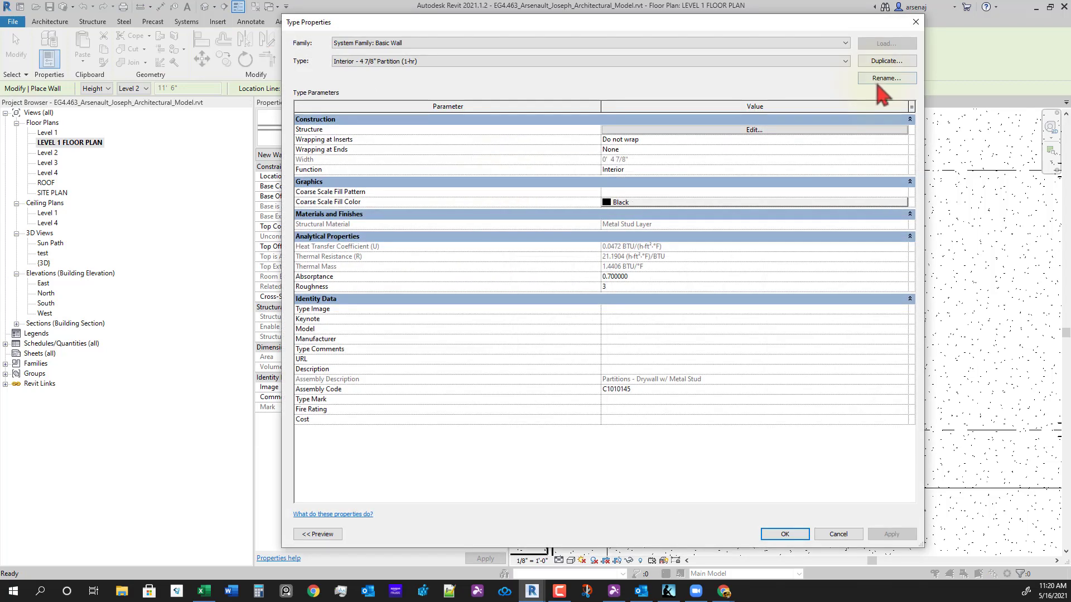
{"action": "left_click", "coordinate": [881, 63]}
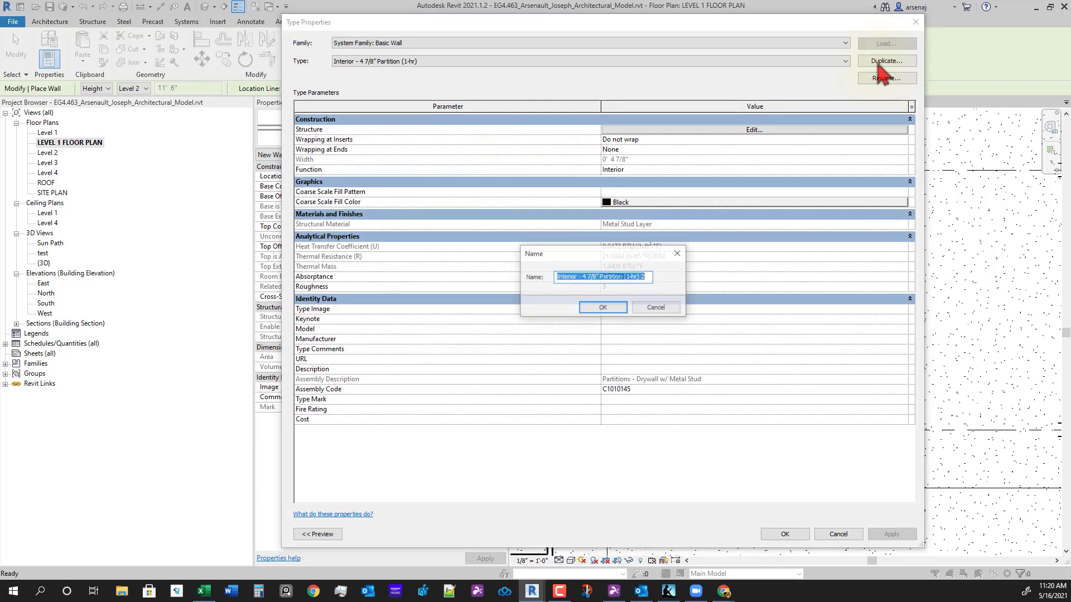
{"action": "left_click", "coordinate": [645, 278]}
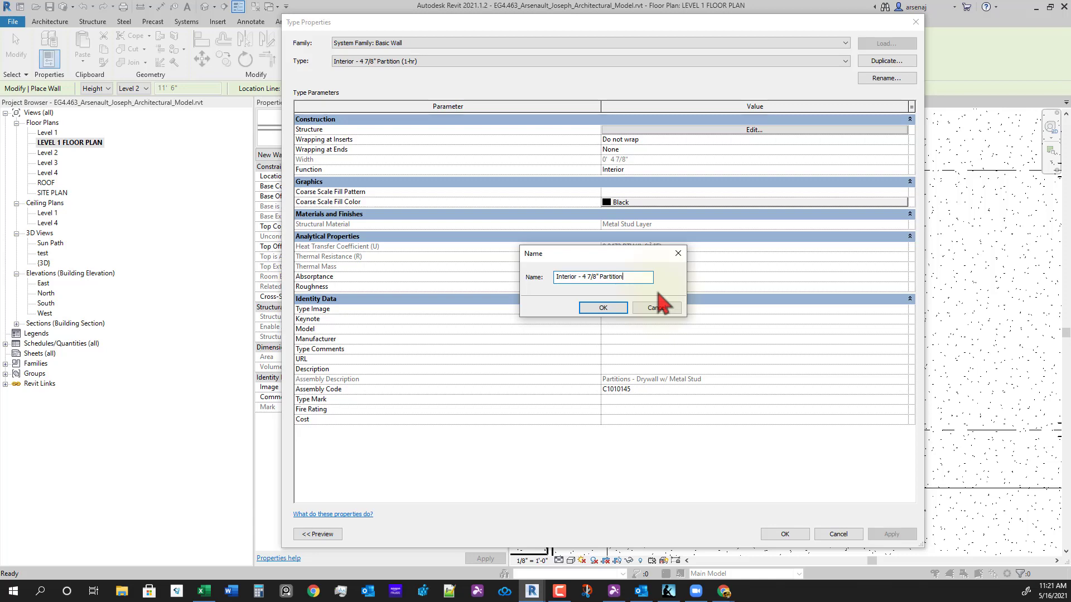
{"action": "key", "text": "Return"}
{"action": "left_click", "coordinate": [750, 131]}
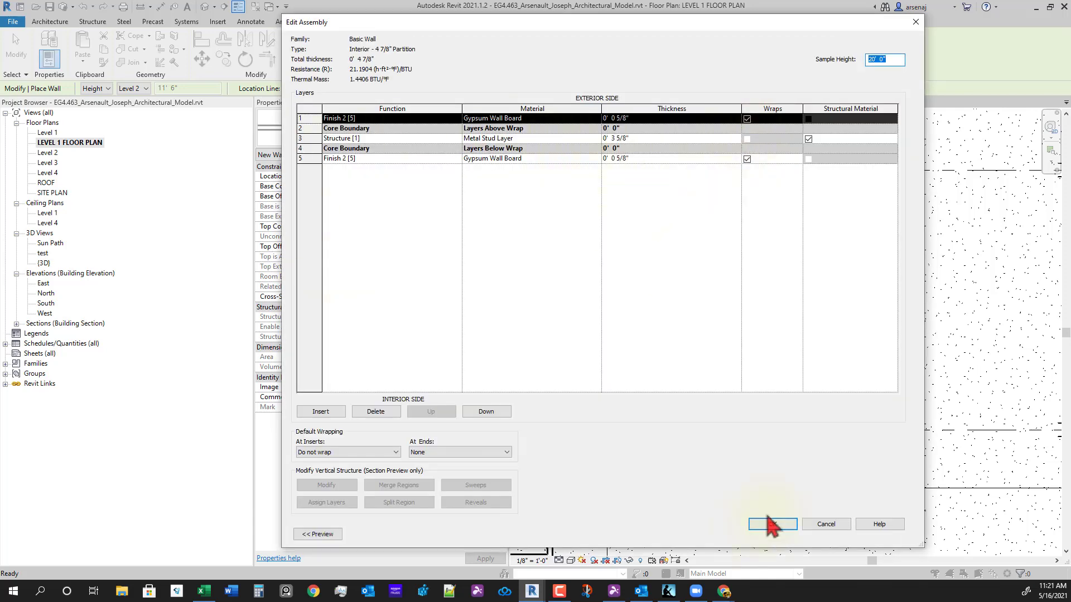
{"action": "left_click", "coordinate": [763, 526]}
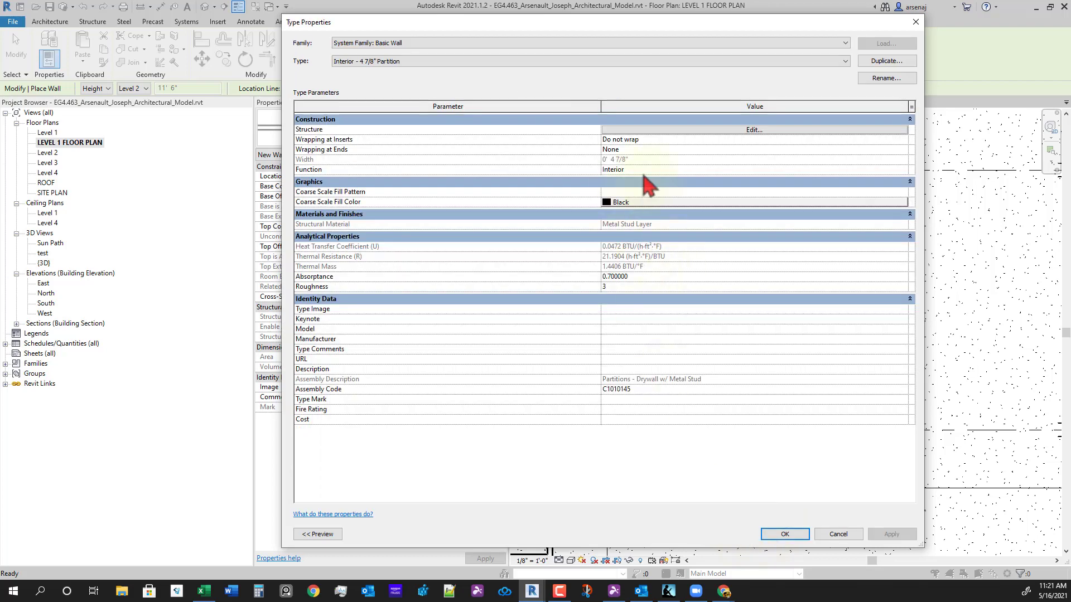
{"action": "left_click", "coordinate": [784, 536]}
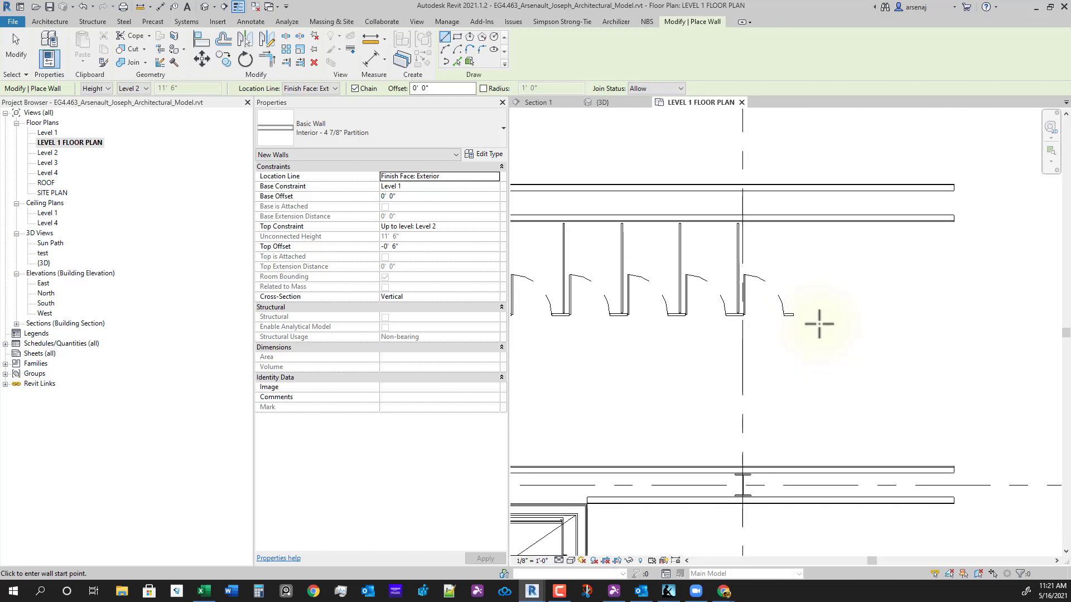
- Draw a 6' wall down from the back wall just past the last stall
{"action": "middle_click_drag", "start_coordinate": [822, 339], "coordinate": [772, 349]}
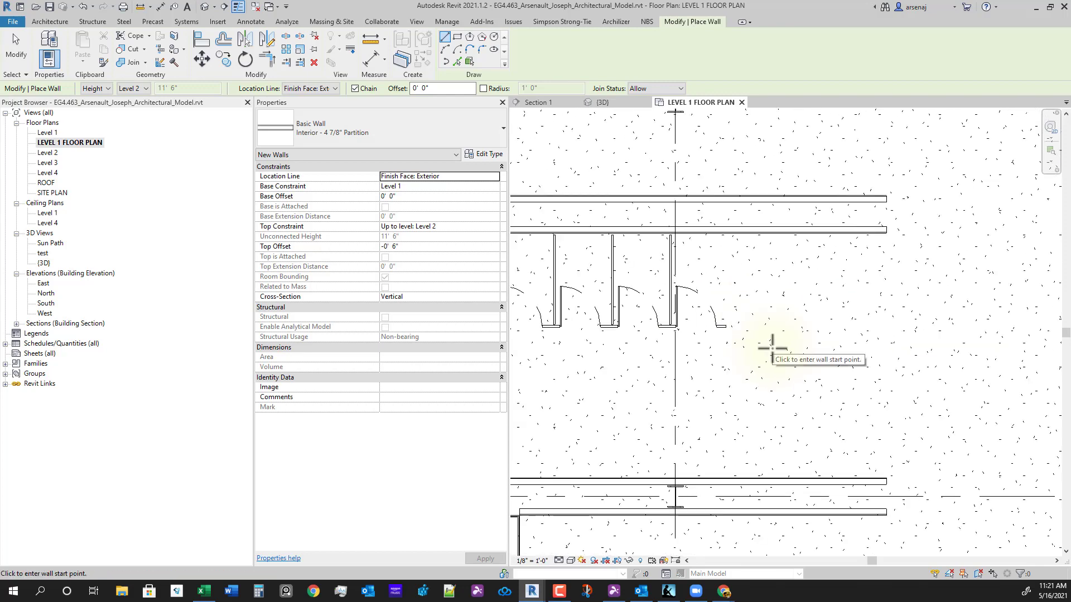
{"action": "left_click", "coordinate": [736, 233]}
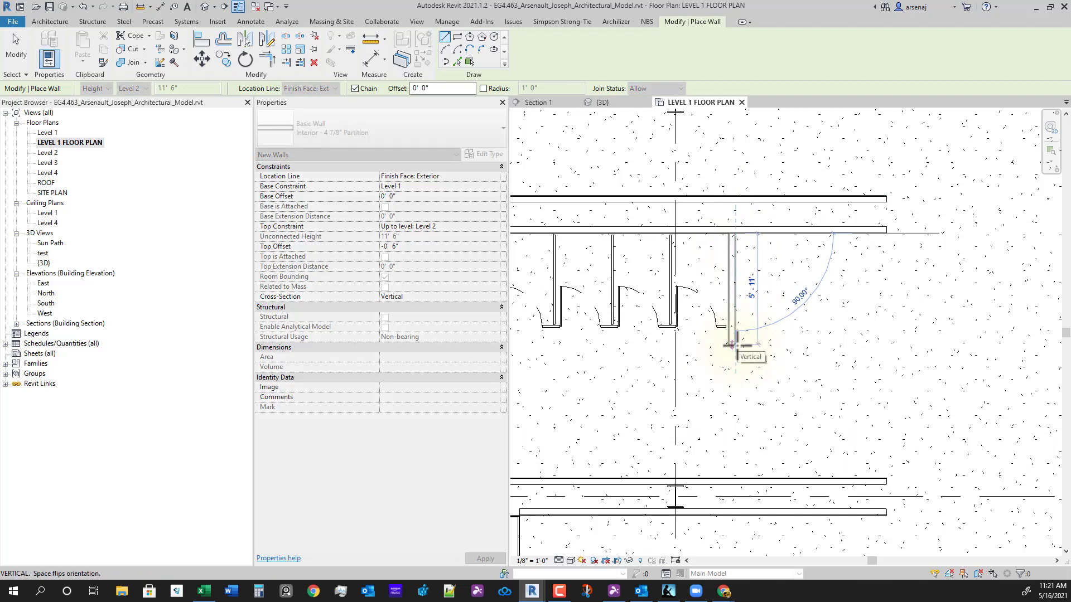
{"action": "type", "text": "6"}
{"action": "key", "text": "Return"}
{"action": "key", "text": "Escape"}
{"action": "key", "text": "Escape"}
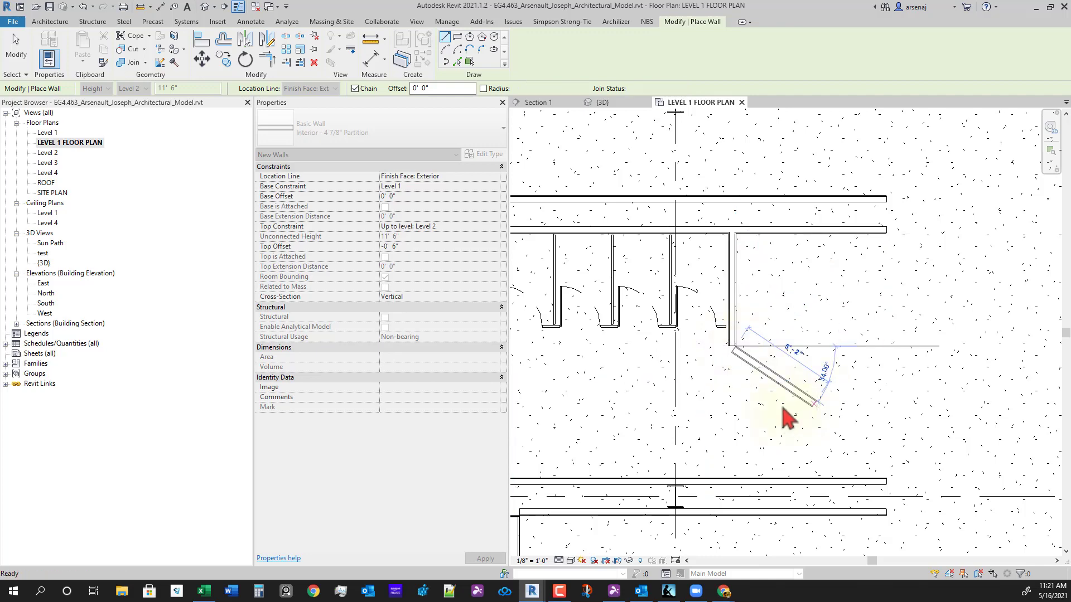
{"action": "scroll", "coordinate": [743, 335], "scroll_direction": "up", "scroll_amount": 3}
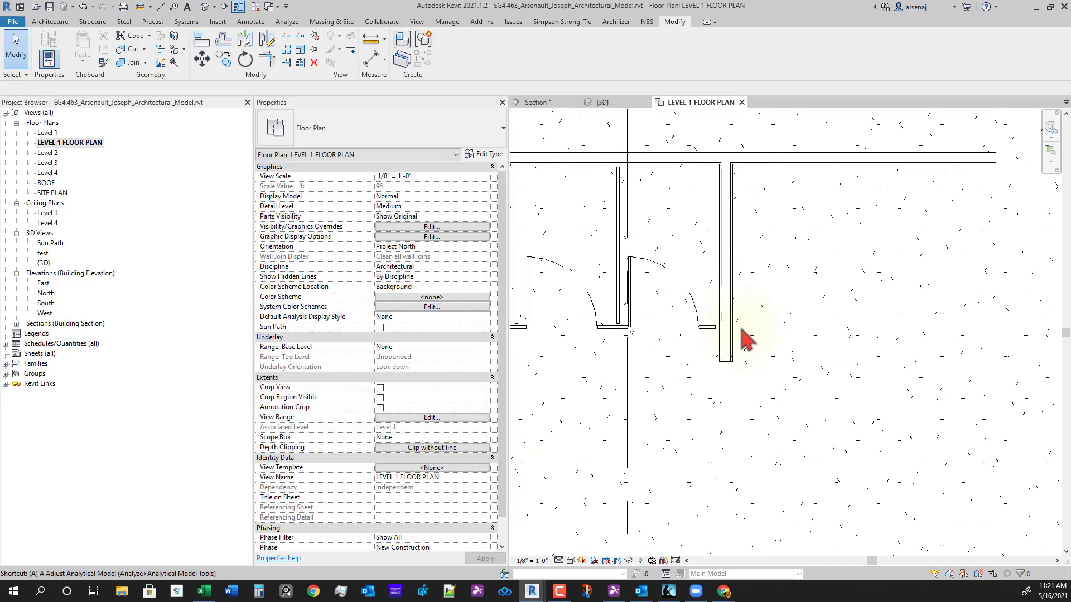
- Start aligning the new wall to the stall panel face, then cancel the alignment
{"action": "key", "text": "a"}
{"action": "key", "text": "l"}
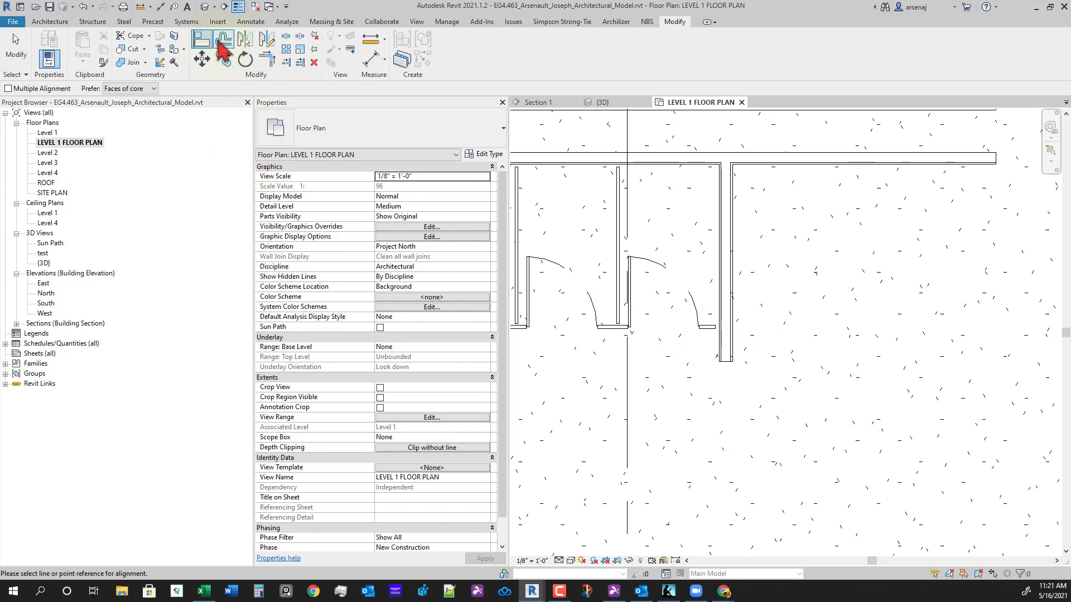
{"action": "scroll", "coordinate": [722, 244], "scroll_direction": "up", "scroll_amount": 2}
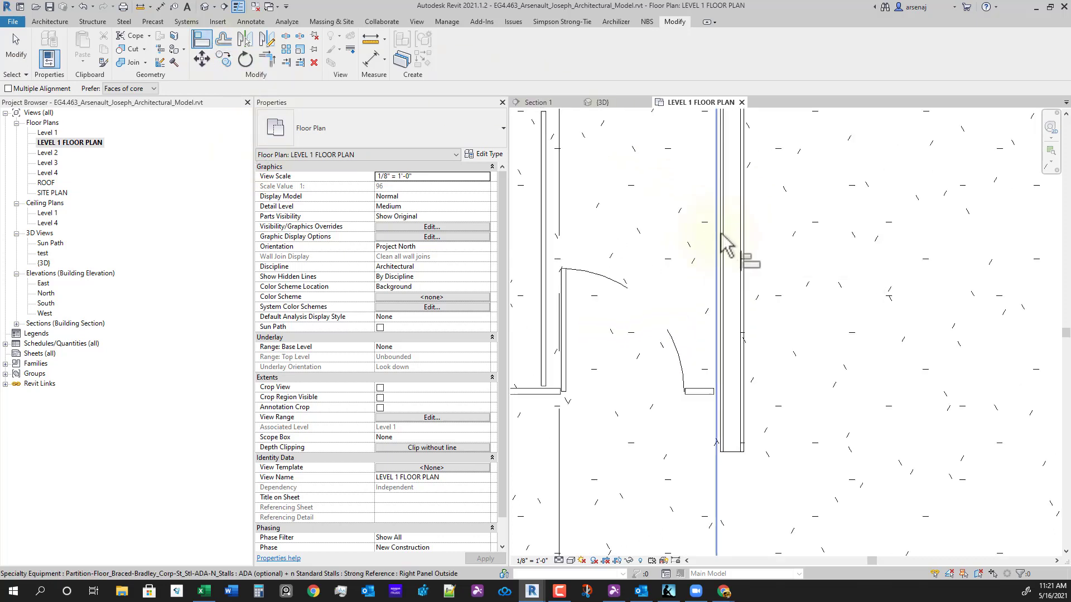
{"action": "left_click", "coordinate": [718, 432]}
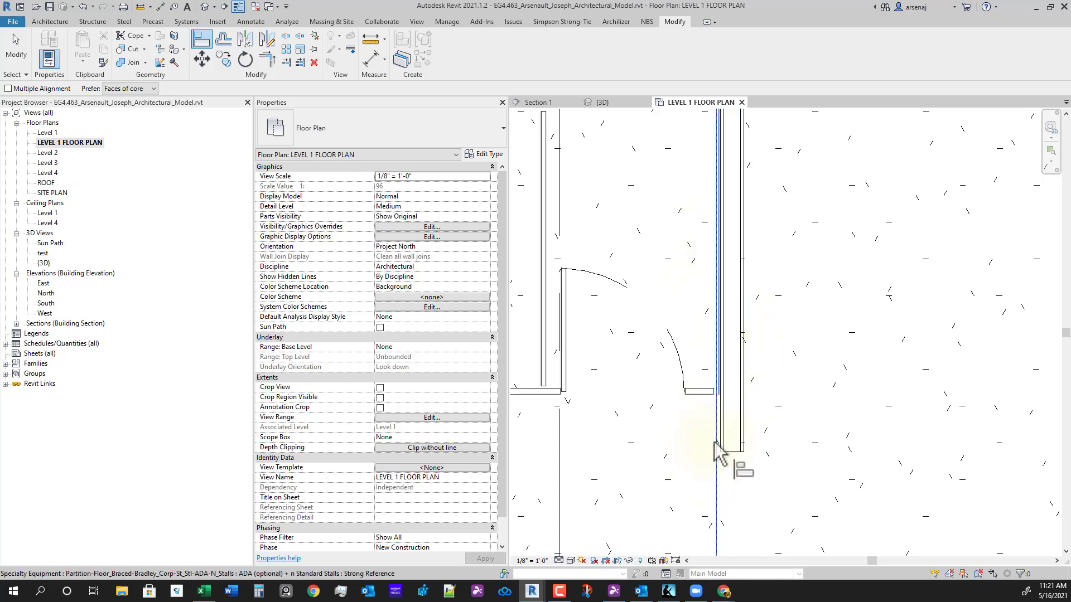
{"action": "scroll", "coordinate": [714, 442], "scroll_direction": "up", "scroll_amount": 3}
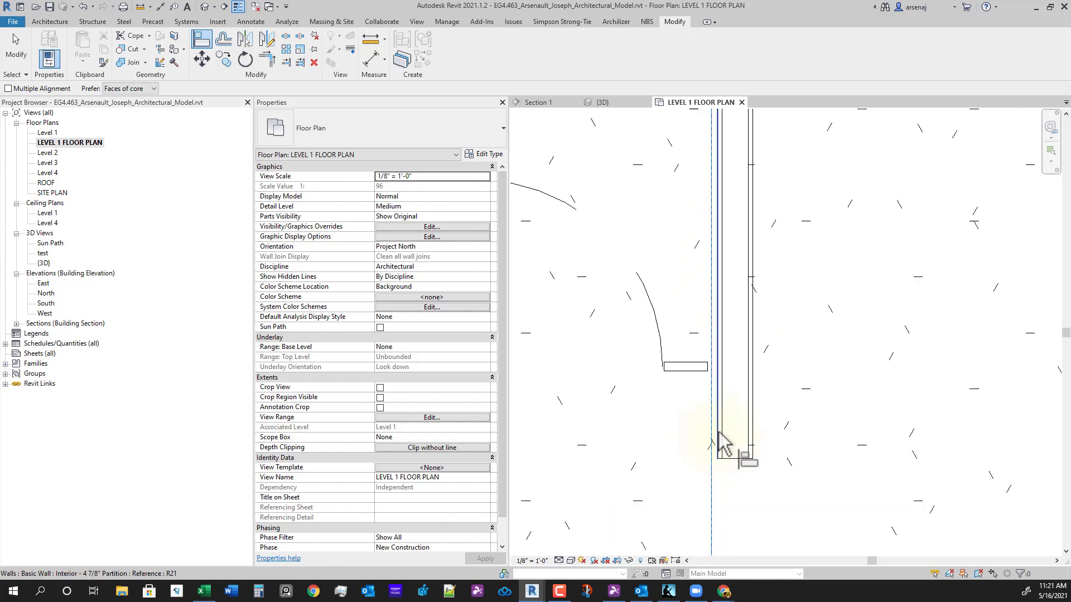
{"action": "scroll", "coordinate": [908, 446], "scroll_direction": "down", "scroll_amount": 5}
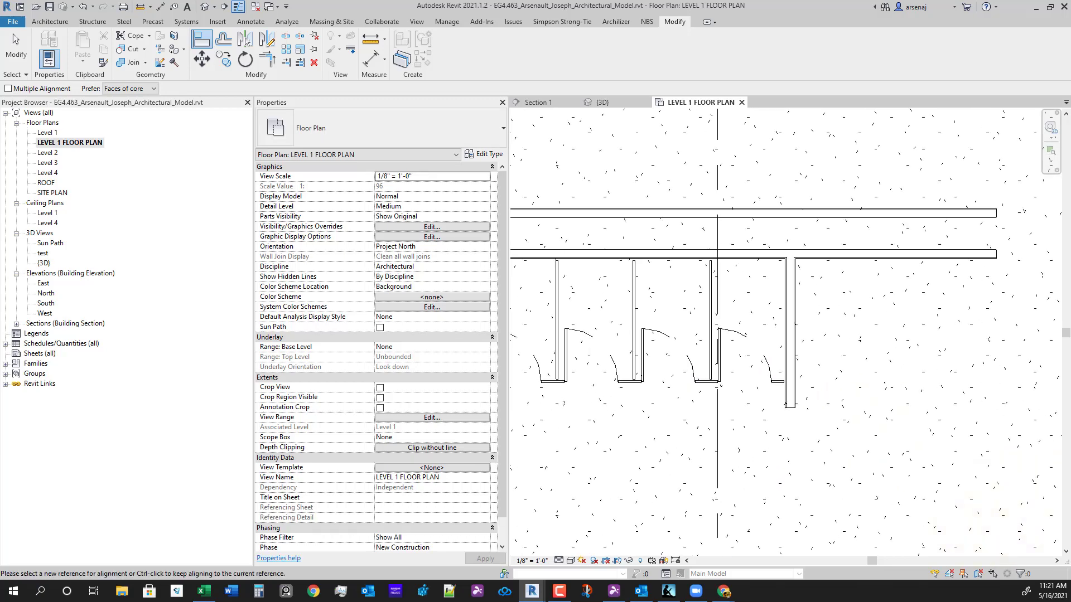
{"action": "left_click_drag", "start_coordinate": [1070, 112], "coordinate": [608, 0]}
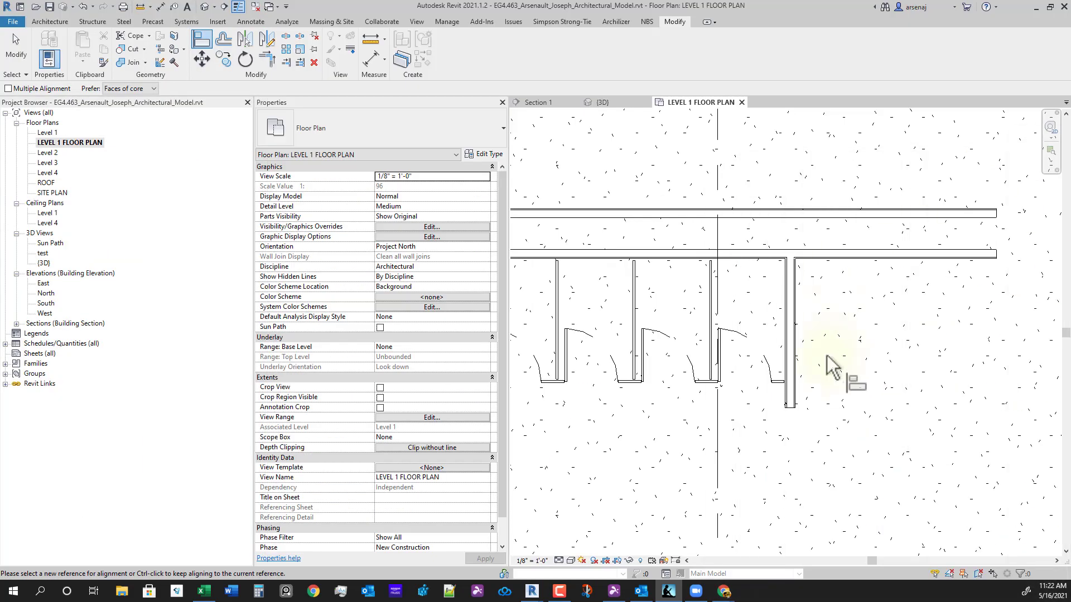
{"action": "scroll", "coordinate": [892, 441], "scroll_direction": "down", "scroll_amount": 3}
{"action": "middle_click_drag", "start_coordinate": [899, 451], "coordinate": [867, 392]}
{"action": "scroll", "coordinate": [845, 453], "scroll_direction": "down", "scroll_amount": 2}
{"action": "middle_click_drag", "start_coordinate": [846, 455], "coordinate": [815, 430]}
{"action": "scroll", "coordinate": [837, 447], "scroll_direction": "up", "scroll_amount": 2}
{"action": "key", "text": "Escape"}
{"action": "key", "text": "Escape"}
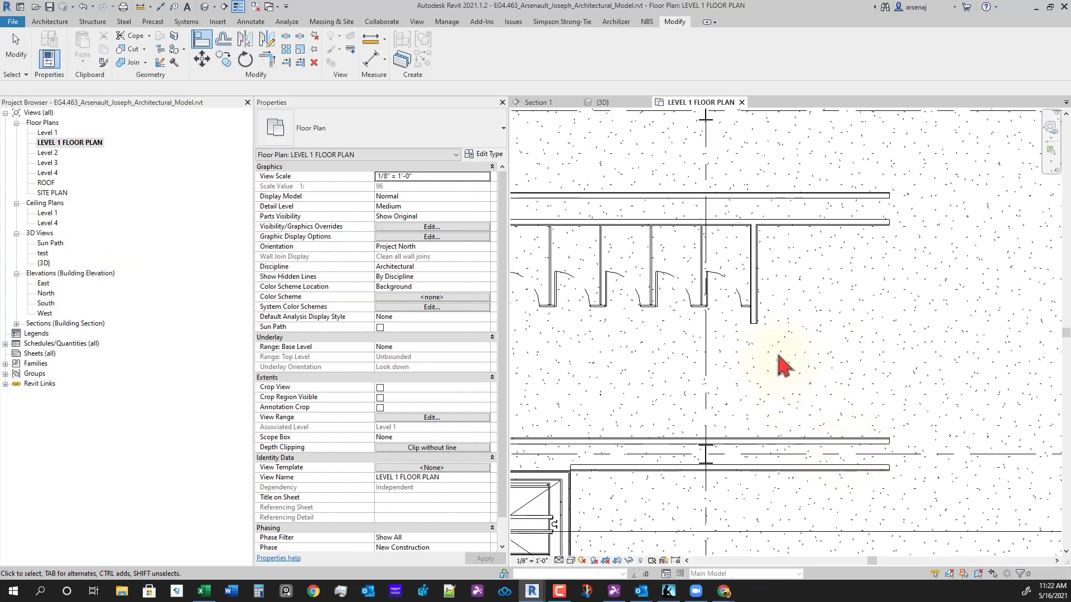
- Move the new partition wall 4' 4.875" to the right
{"action": "left_click", "coordinate": [754, 315]}
{"action": "key", "text": "m"}
{"action": "key", "text": "v"}
{"action": "left_click", "coordinate": [766, 358]}
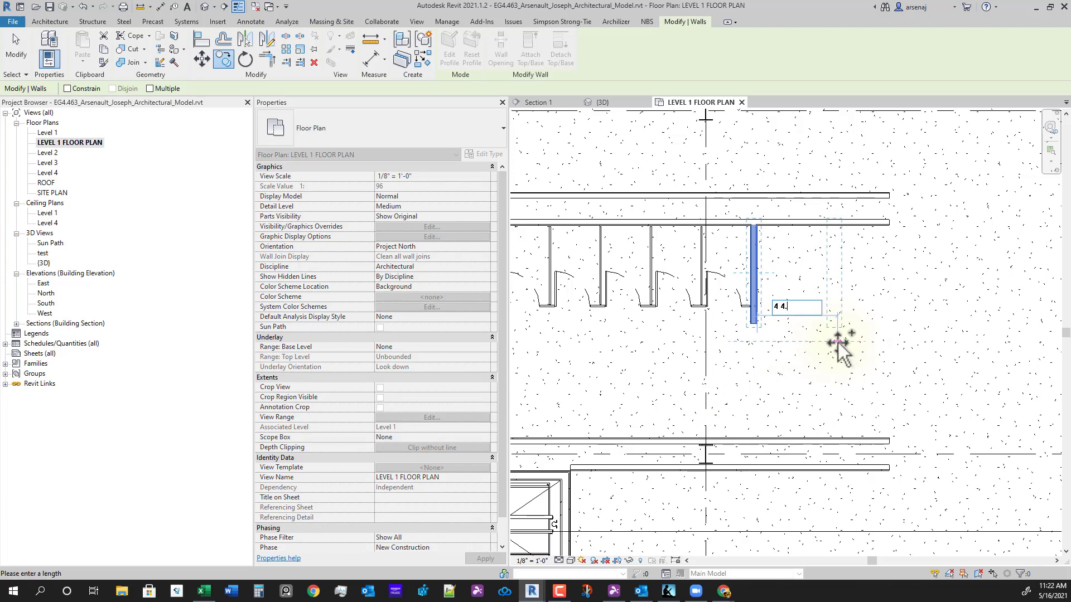
{"action": "key", "text": "Return"}
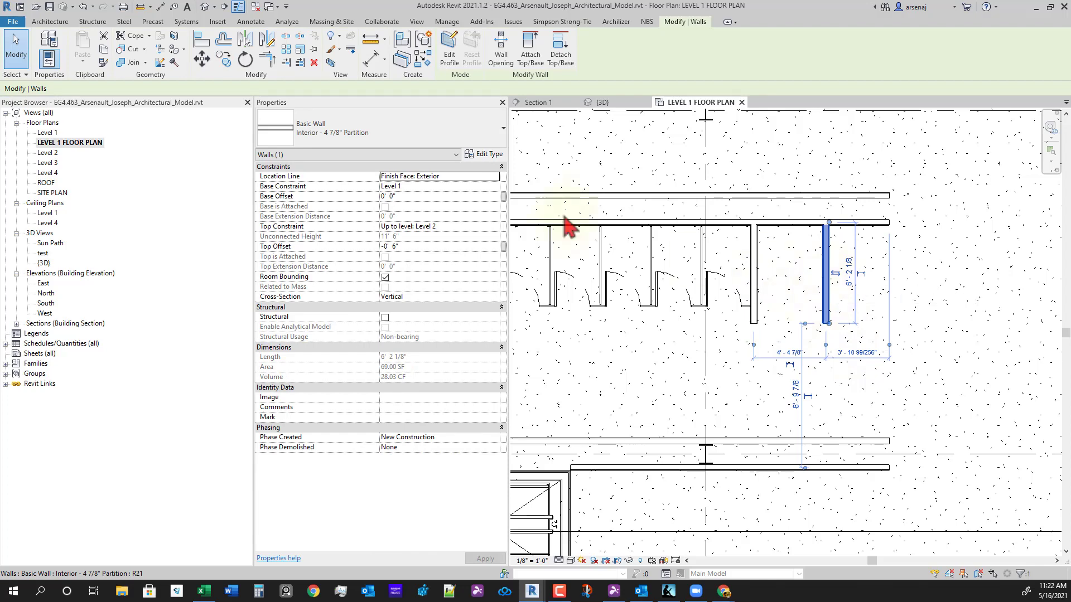
{"action": "left_click", "coordinate": [1047, 419]}
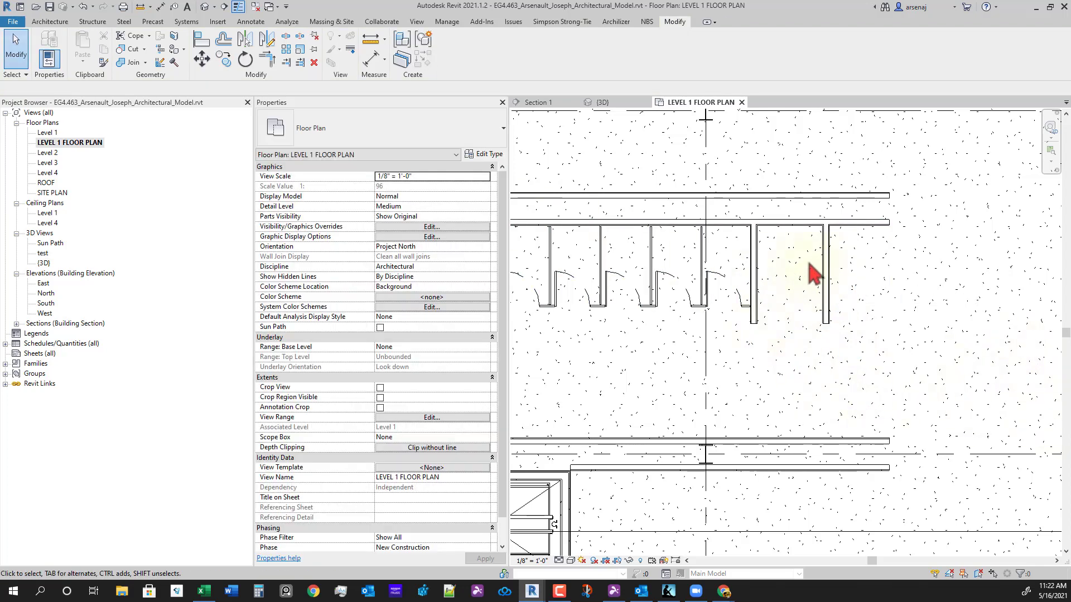
- Measure the distance from the last stall's wall face to the new partition wall
{"action": "key", "text": "d"}
{"action": "key", "text": "i"}
{"action": "scroll", "coordinate": [747, 278], "scroll_direction": "up", "scroll_amount": 3}
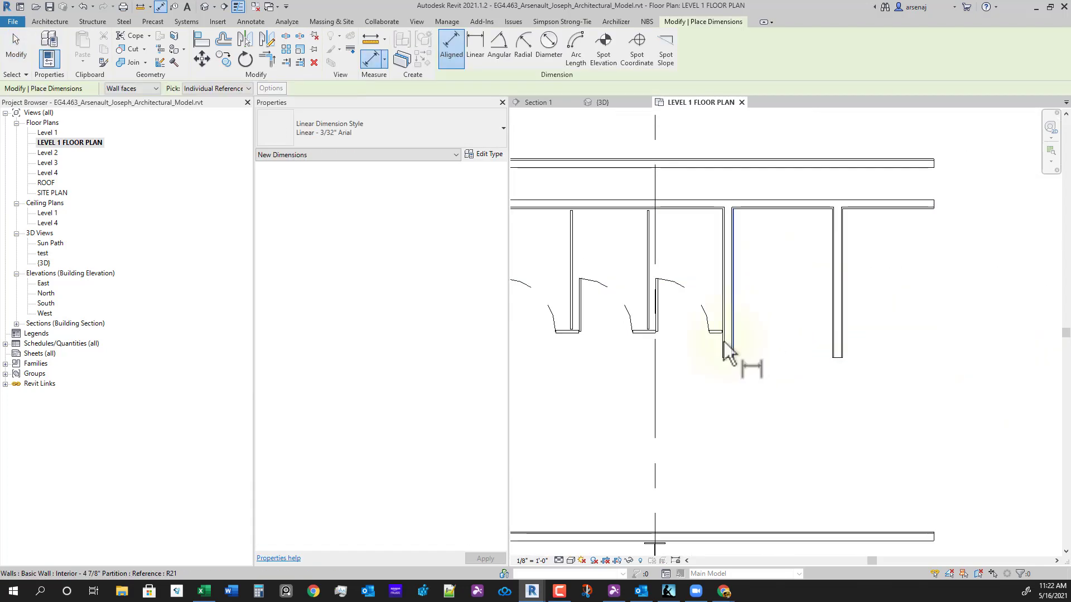
{"action": "left_click", "coordinate": [736, 293]}
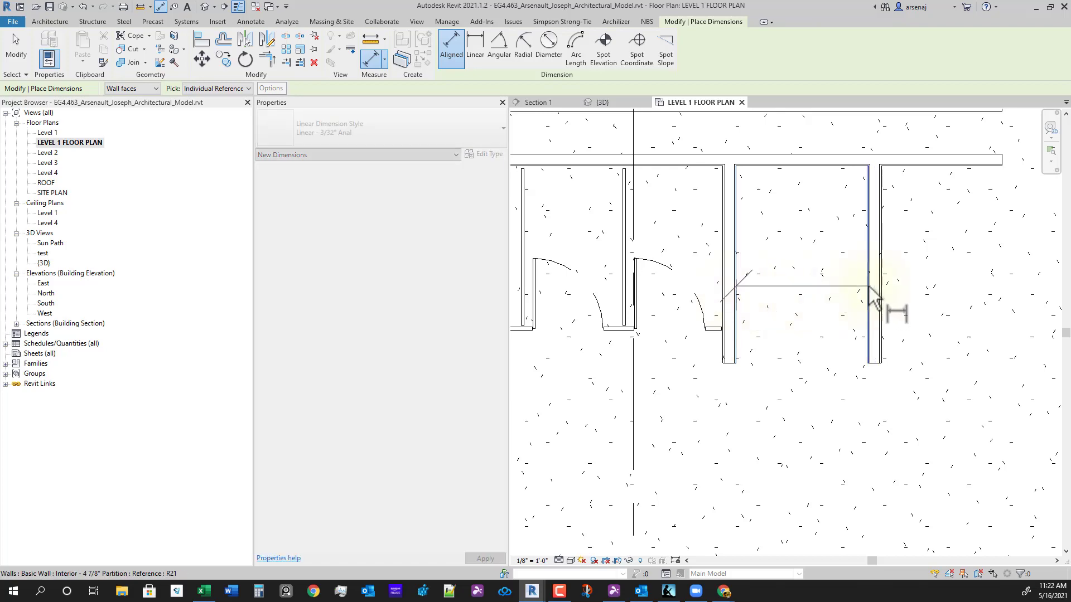
{"action": "left_click", "coordinate": [869, 294]}
{"action": "key", "text": "Escape"}
{"action": "key", "text": "Escape"}
{"action": "scroll", "coordinate": [834, 329], "scroll_direction": "down", "scroll_amount": 3}
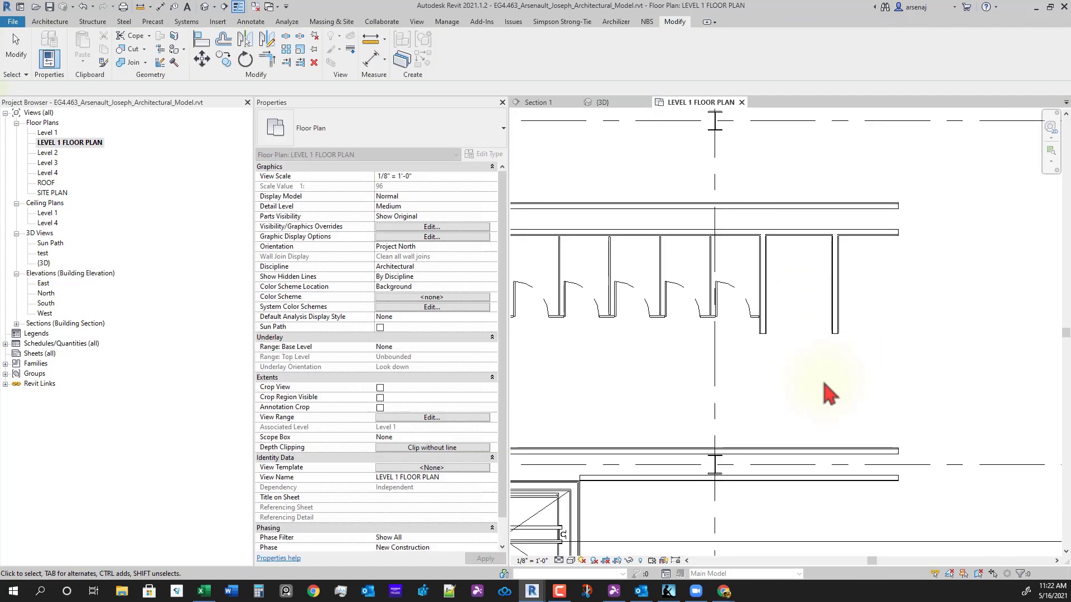
- Move the short partition wall again by a small offset and deselect it
{"action": "left_click", "coordinate": [823, 330]}
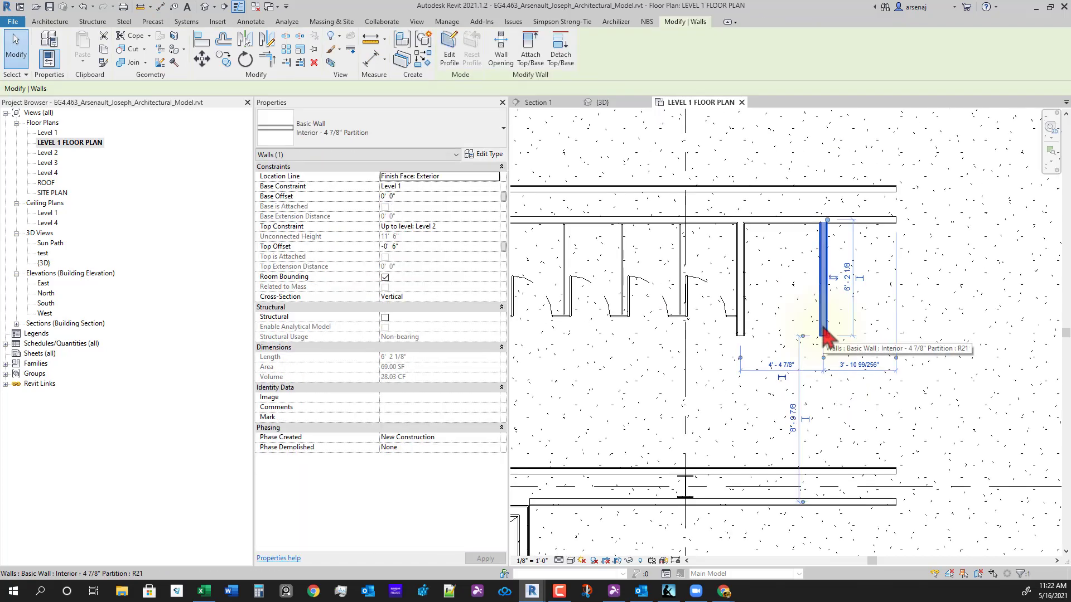
{"action": "key", "text": "m"}
{"action": "key", "text": "v"}
{"action": "left_click", "coordinate": [823, 333]}
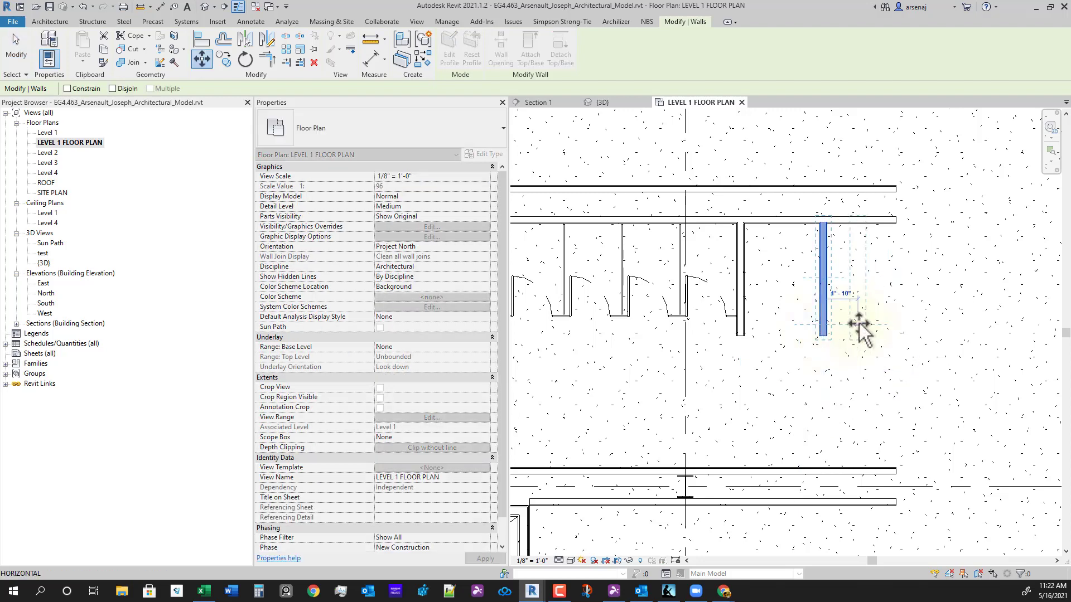
{"action": "key", "text": "Return"}
{"action": "left_click", "coordinate": [837, 386]}
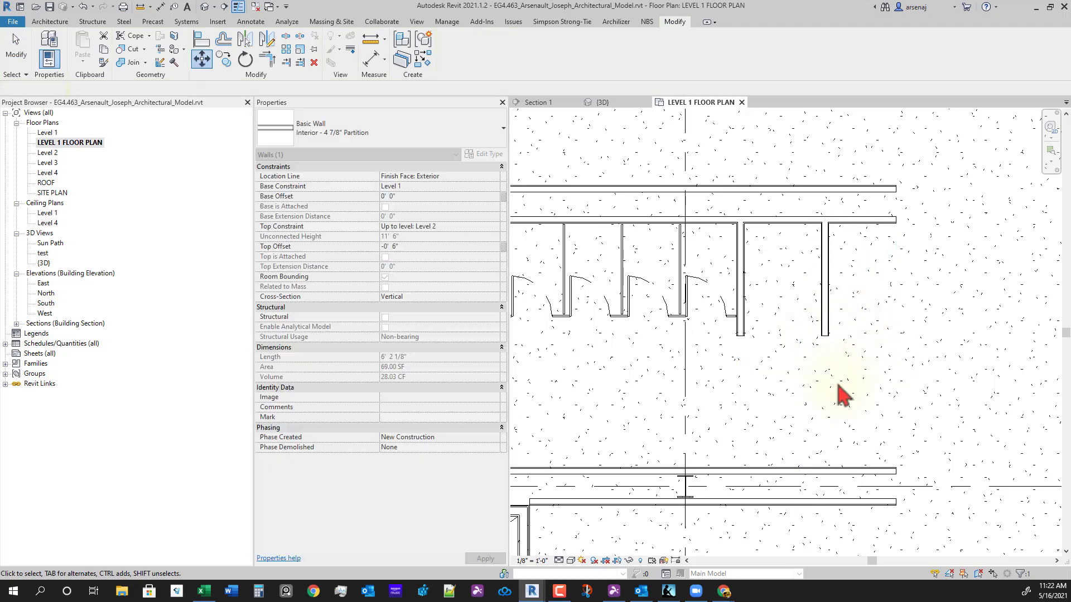
{"action": "scroll", "coordinate": [847, 409], "scroll_direction": "down", "scroll_amount": 1}
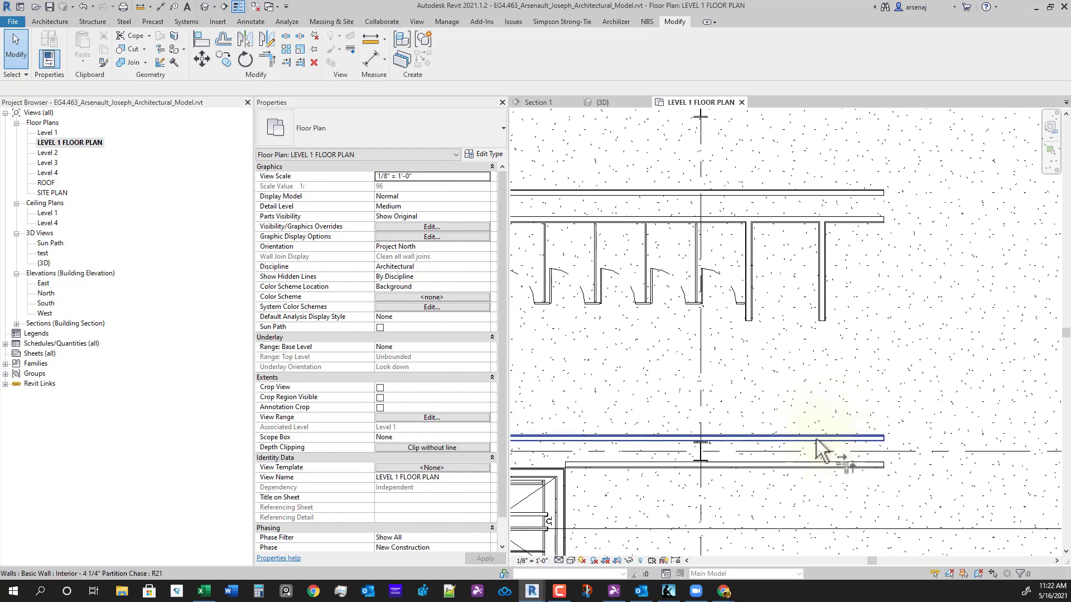
- Corner-join the right vertical wall to the horizontal wall with Trim/Extend to Corner (TR)
{"action": "key", "text": "t"}
{"action": "key", "text": "r"}
{"action": "left_click", "coordinate": [755, 438]}
{"action": "left_click", "coordinate": [824, 304]}
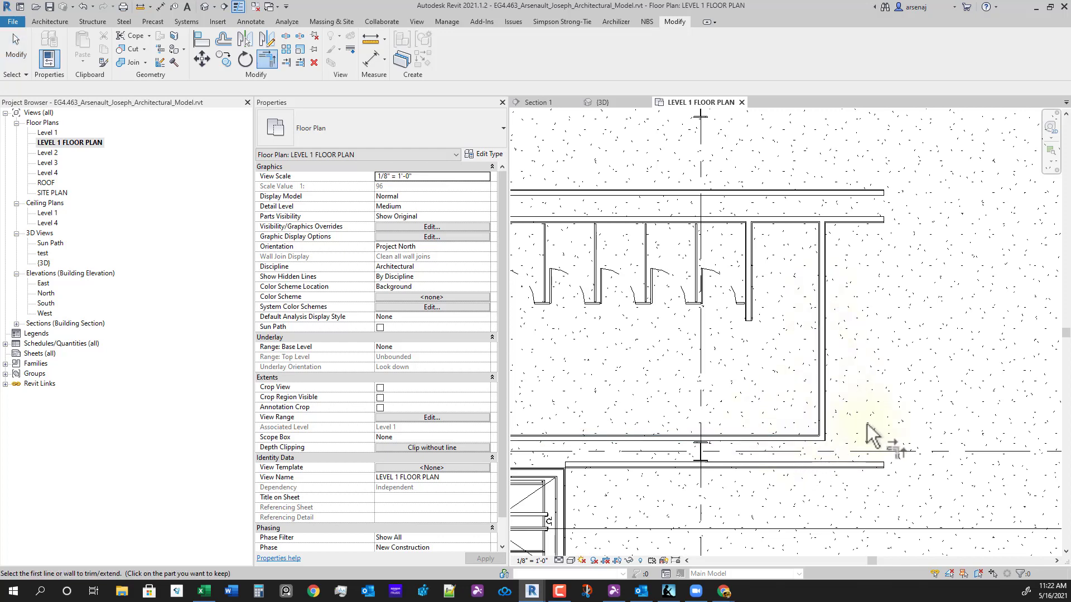
{"action": "key", "text": "Escape"}
{"action": "left_click", "coordinate": [823, 312]}
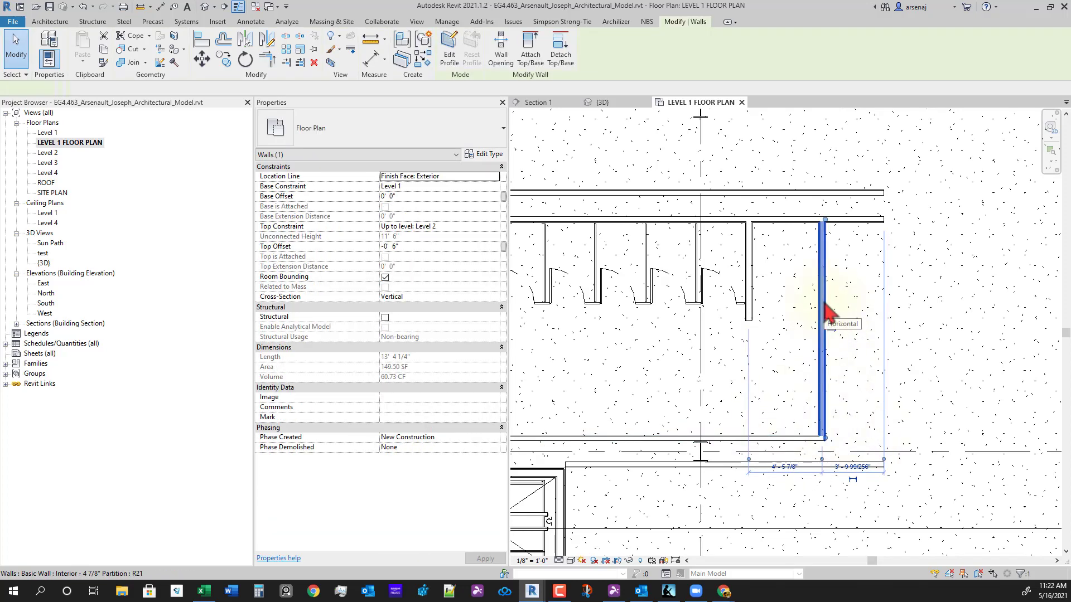
{"action": "key", "text": "Escape"}
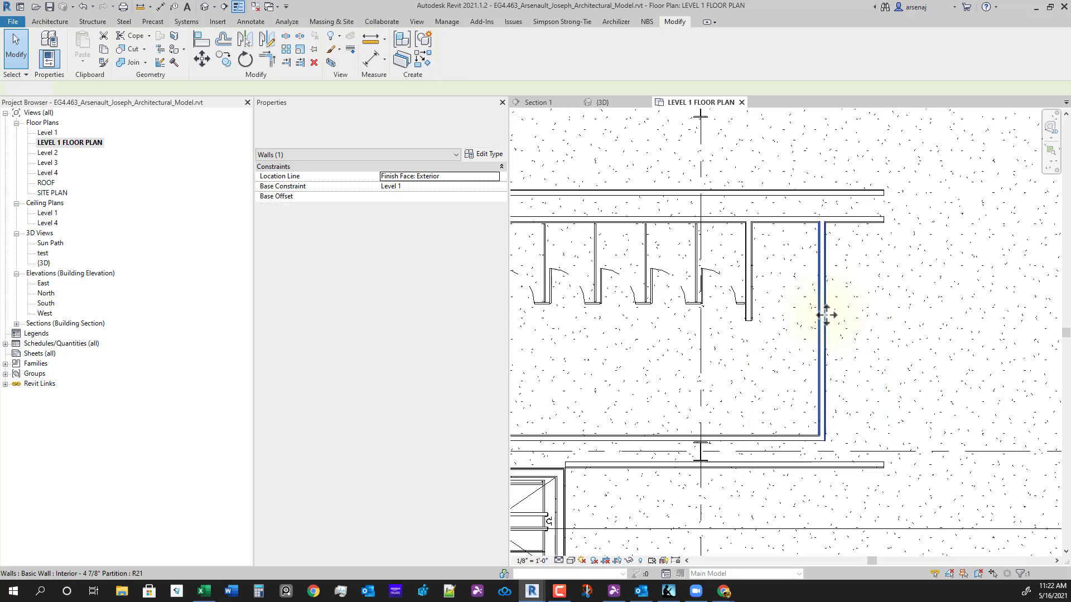
{"action": "scroll", "coordinate": [839, 404], "scroll_direction": "down", "scroll_amount": 2}
{"action": "left_click", "coordinate": [829, 340]}
{"action": "scroll", "coordinate": [826, 335], "scroll_direction": "up", "scroll_amount": 2}
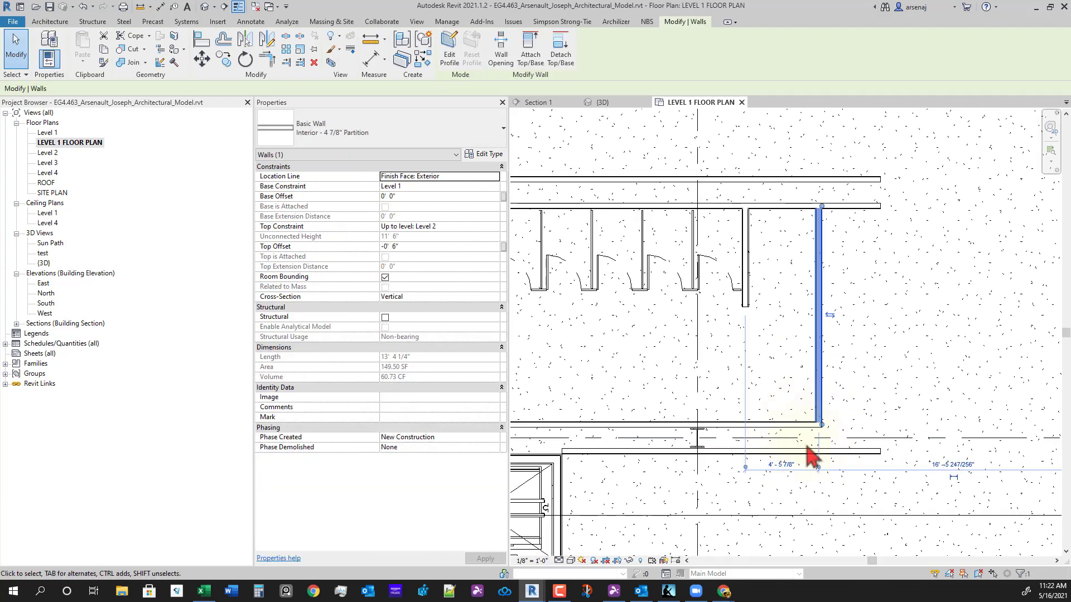
- Trim the lower horizontal wall and right vertical wall into a clean corner
{"action": "key", "text": "t"}
{"action": "key", "text": "r"}
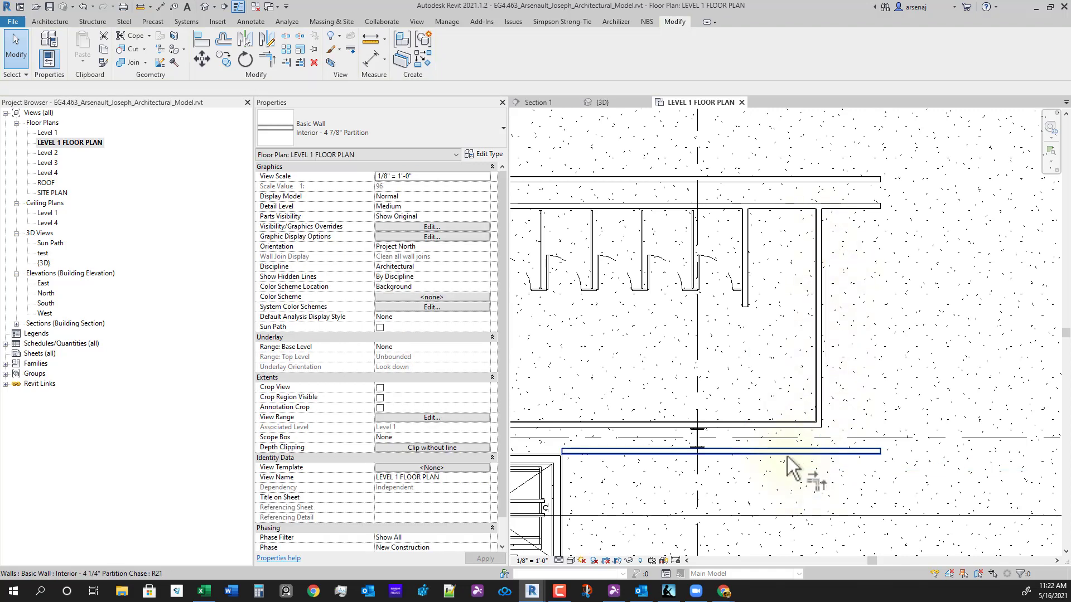
{"action": "left_click", "coordinate": [788, 453]}
{"action": "left_click", "coordinate": [819, 404]}
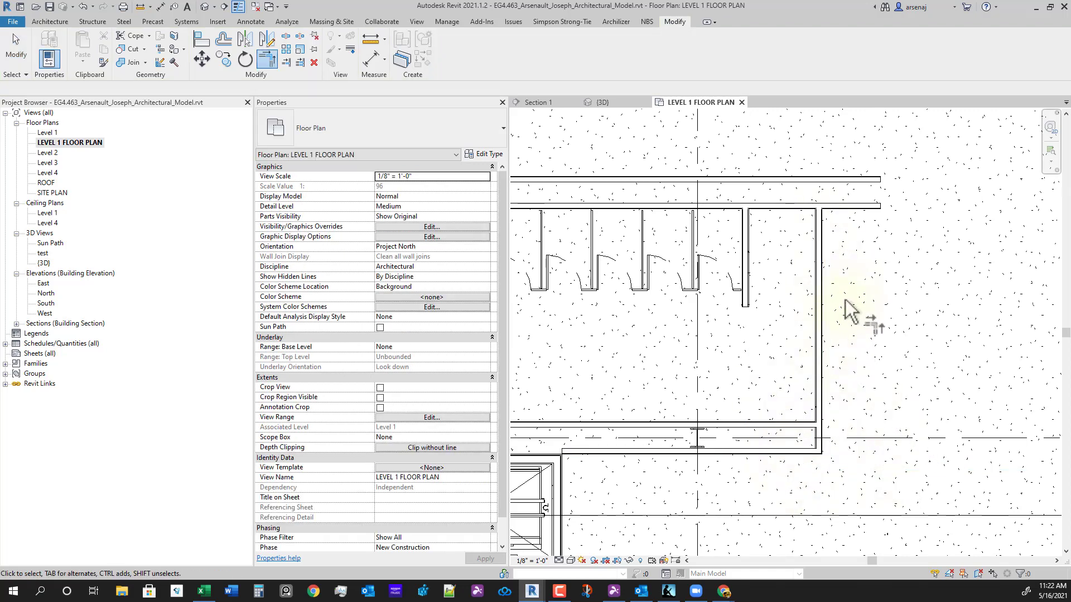
{"action": "key", "text": "Escape"}
- Pull the right wall's top end down and dimension its 6'-0" gap to the upper wall
{"action": "left_click", "coordinate": [820, 286]}
{"action": "left_click_drag", "start_coordinate": [821, 208], "coordinate": [789, 307]}
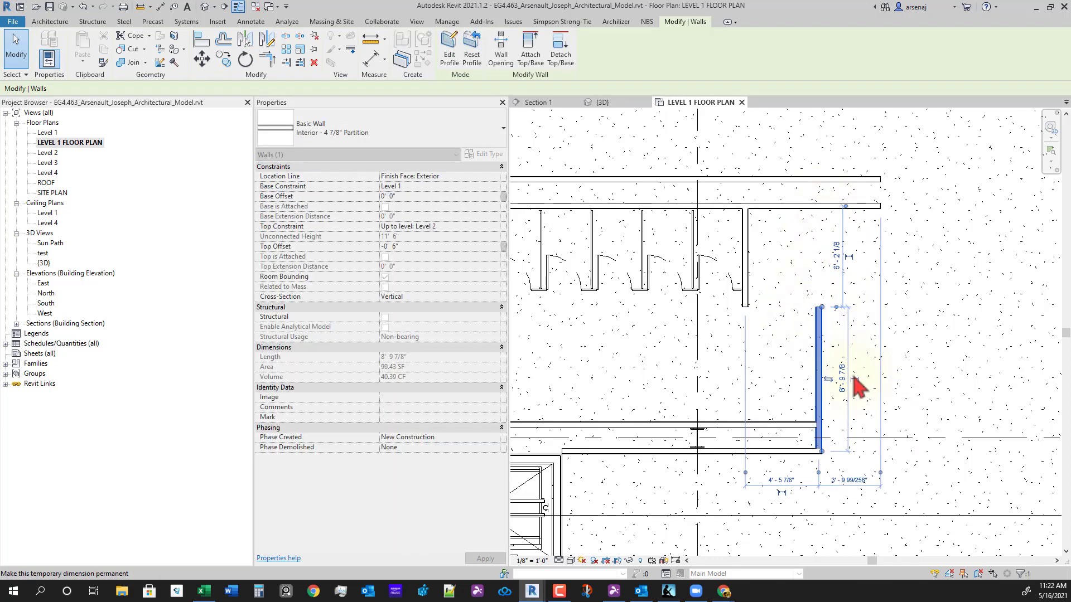
{"action": "left_click", "coordinate": [830, 278]}
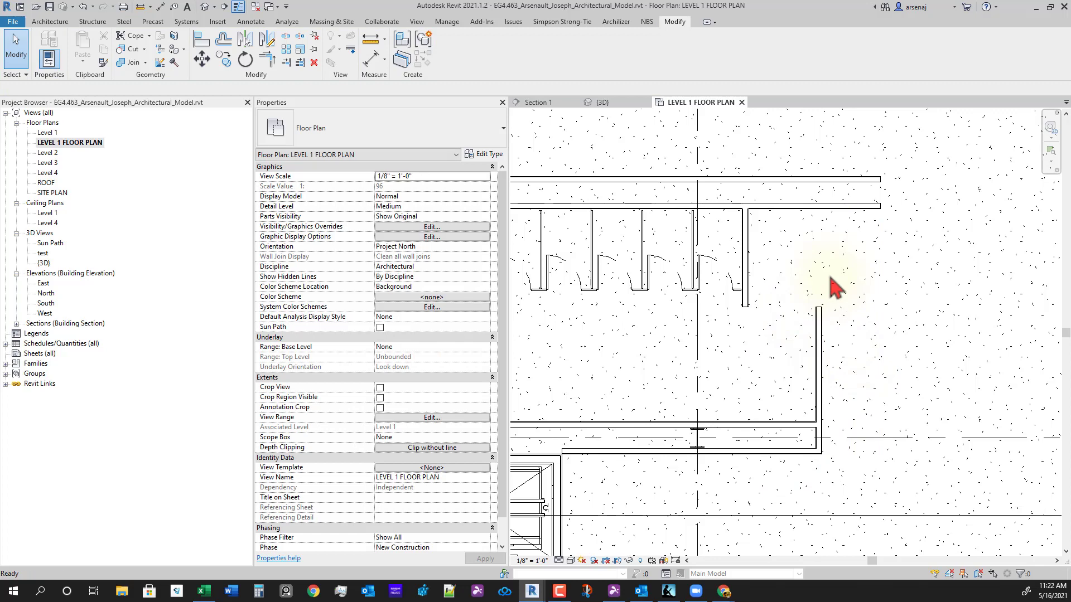
{"action": "key", "text": "d"}
{"action": "key", "text": "i"}
{"action": "scroll", "coordinate": [826, 268], "scroll_direction": "up", "scroll_amount": 4}
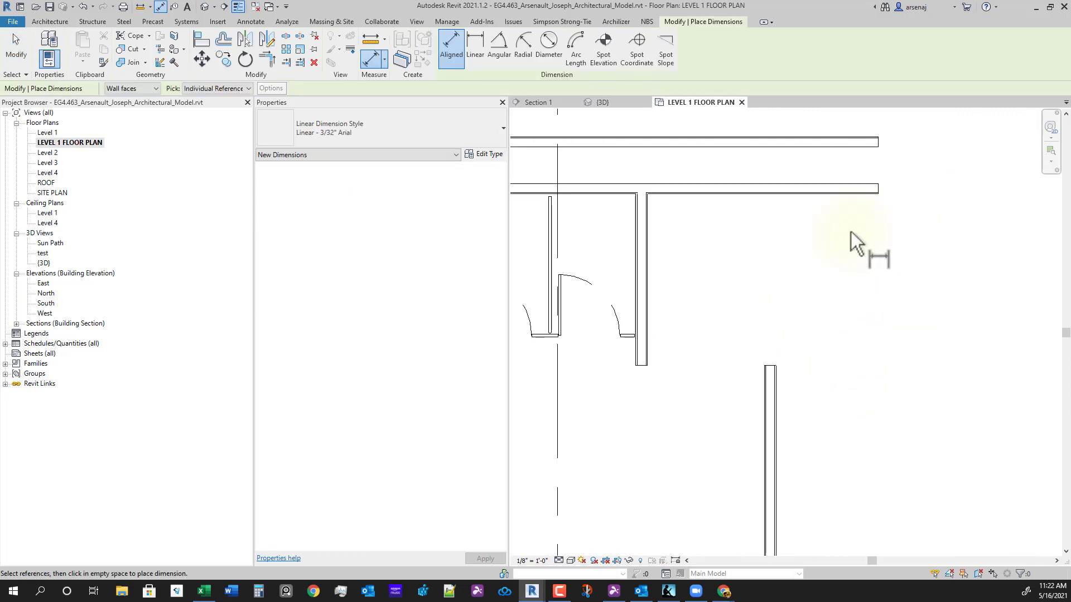
{"action": "left_click", "coordinate": [796, 186]}
{"action": "left_click", "coordinate": [765, 414]}
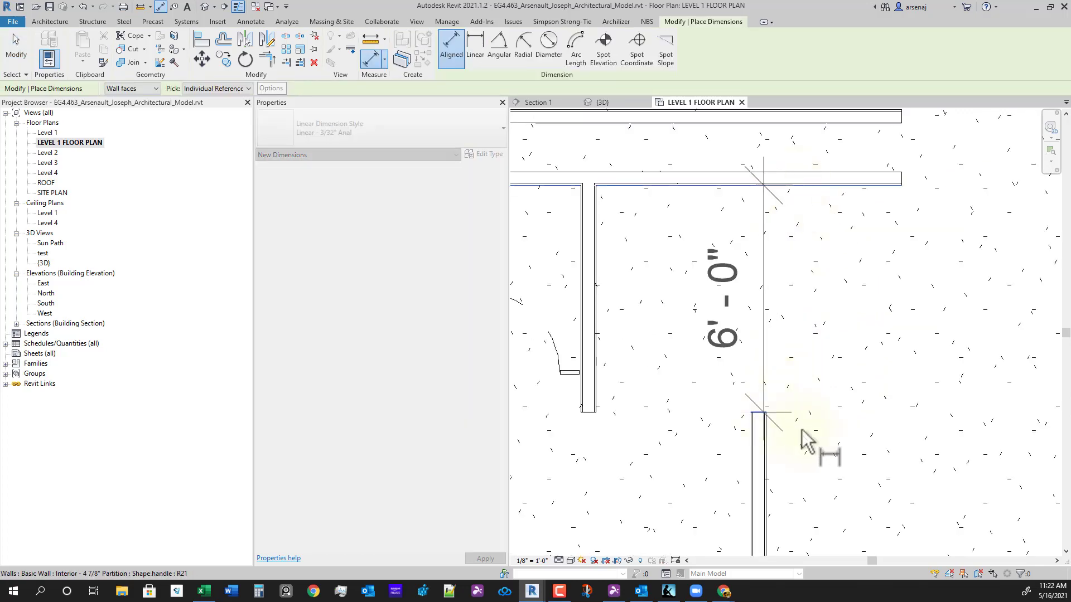
{"action": "left_click", "coordinate": [892, 443]}
{"action": "scroll", "coordinate": [820, 474], "scroll_direction": "down", "scroll_amount": 2}
{"action": "key", "text": "Escape"}
{"action": "key", "text": "Escape"}
- Set the gap above the shortened wall to 4'-6", then remove the dimension
{"action": "left_click", "coordinate": [778, 399]}
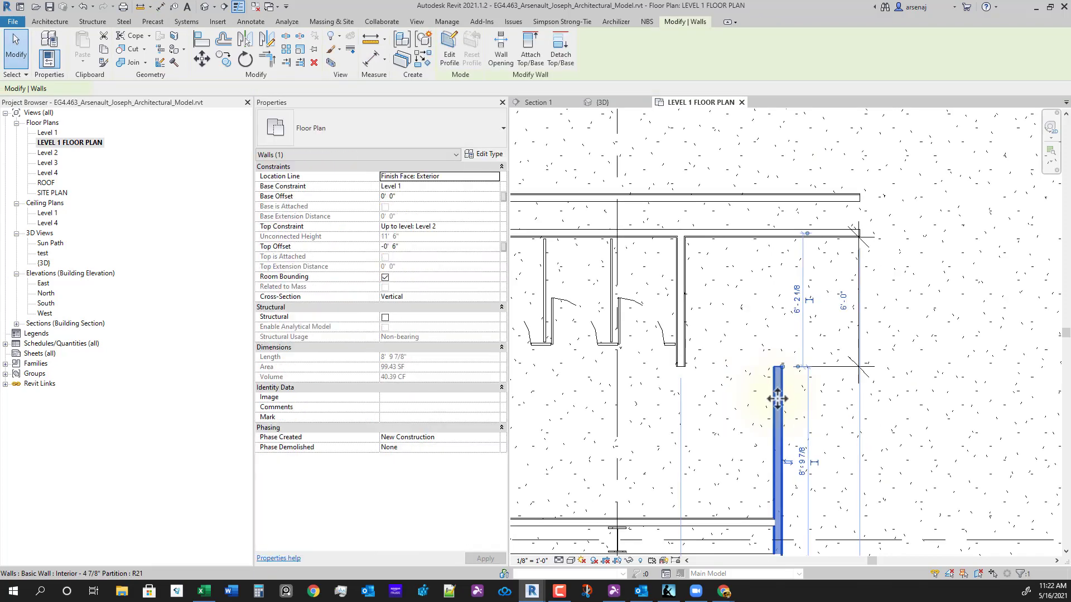
{"action": "left_click", "coordinate": [843, 304]}
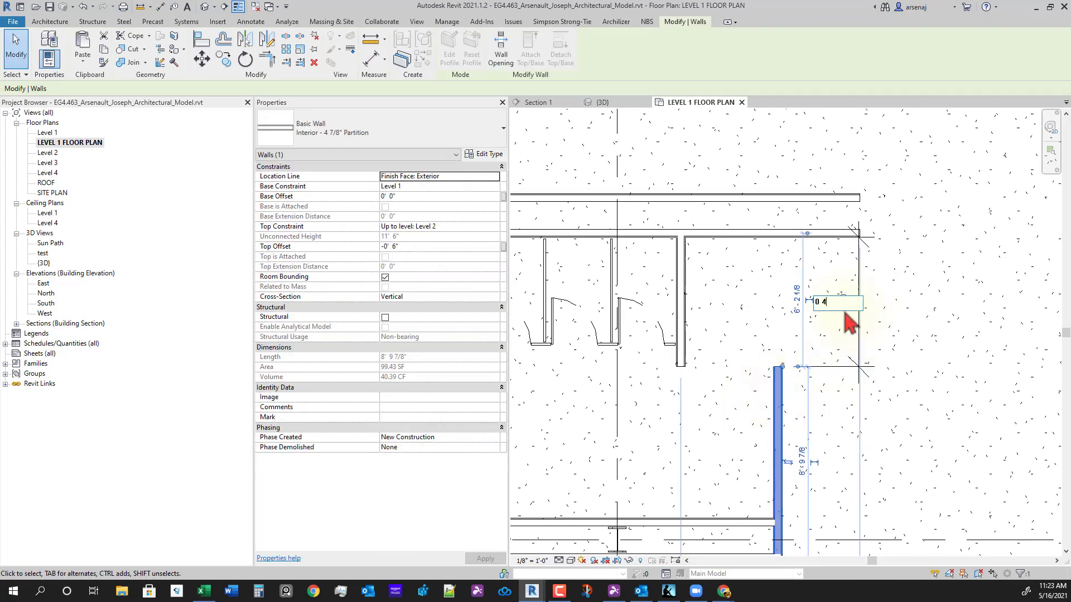
{"action": "key", "text": "Return"}
{"action": "left_click", "coordinate": [845, 244]}
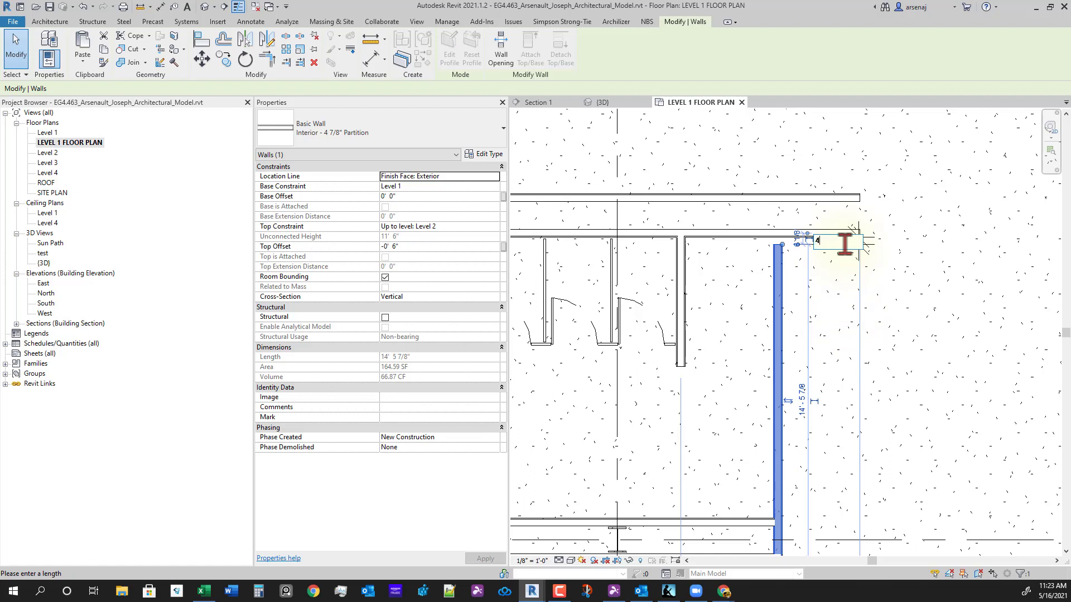
{"action": "type", "text": "4"}
{"action": "key", "text": "Return"}
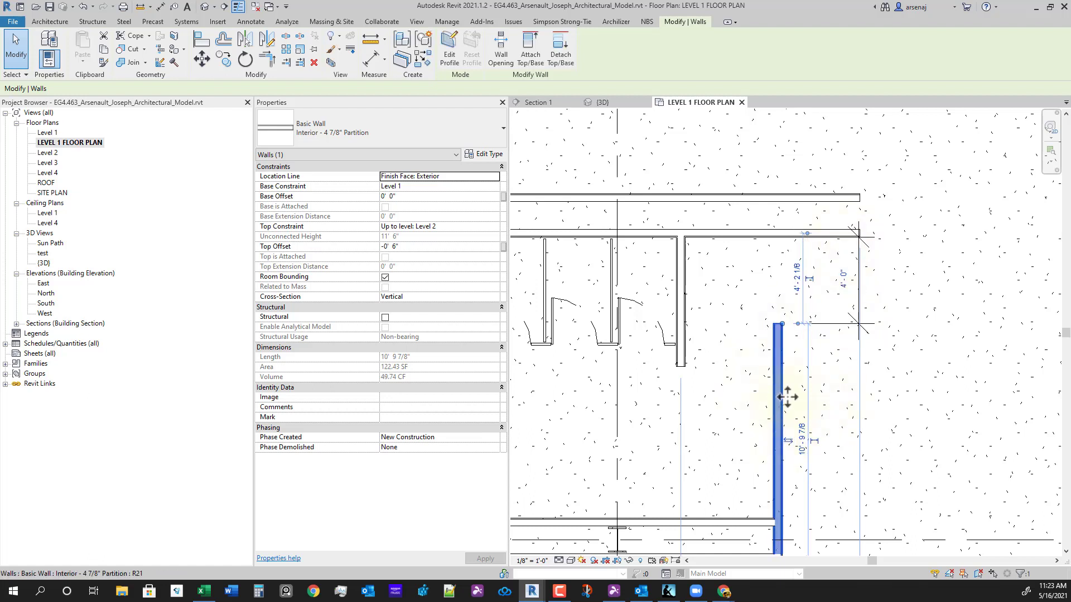
{"action": "left_click", "coordinate": [842, 278]}
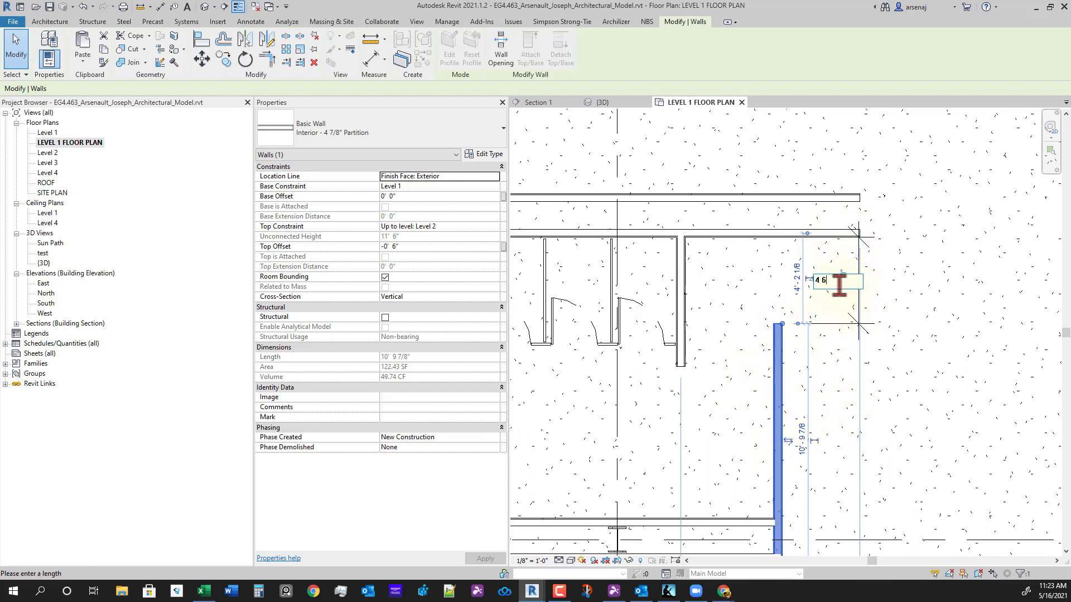
{"action": "type", "text": "4 6"}
{"action": "key", "text": "Return"}
{"action": "left_click", "coordinate": [876, 389]}
{"action": "scroll", "coordinate": [869, 440], "scroll_direction": "down", "scroll_amount": 1}
{"action": "middle_click_drag", "start_coordinate": [856, 406], "coordinate": [827, 326]}
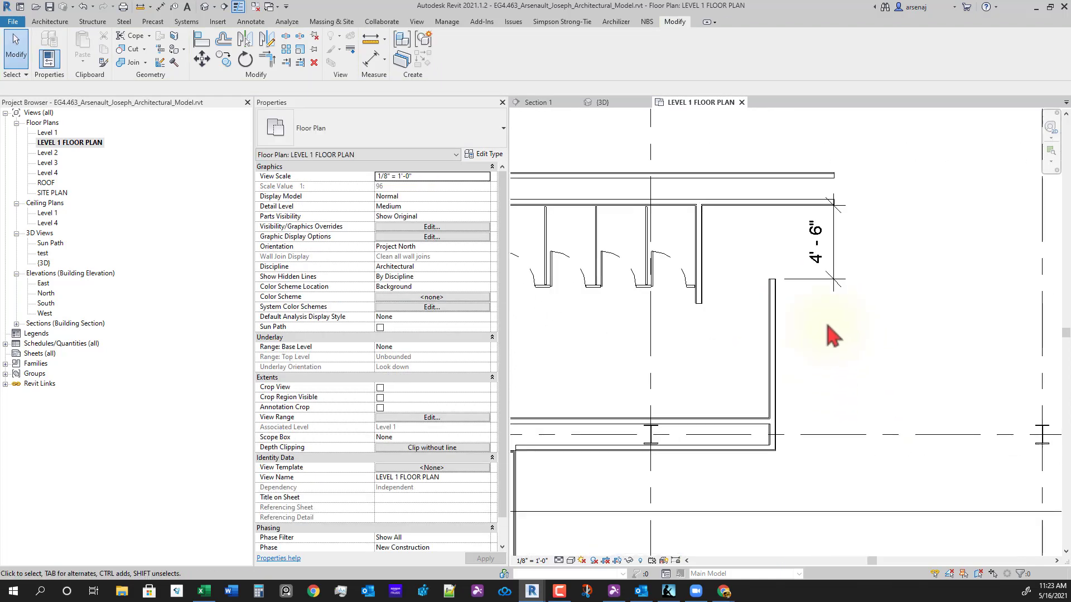
{"action": "left_click", "coordinate": [834, 285]}
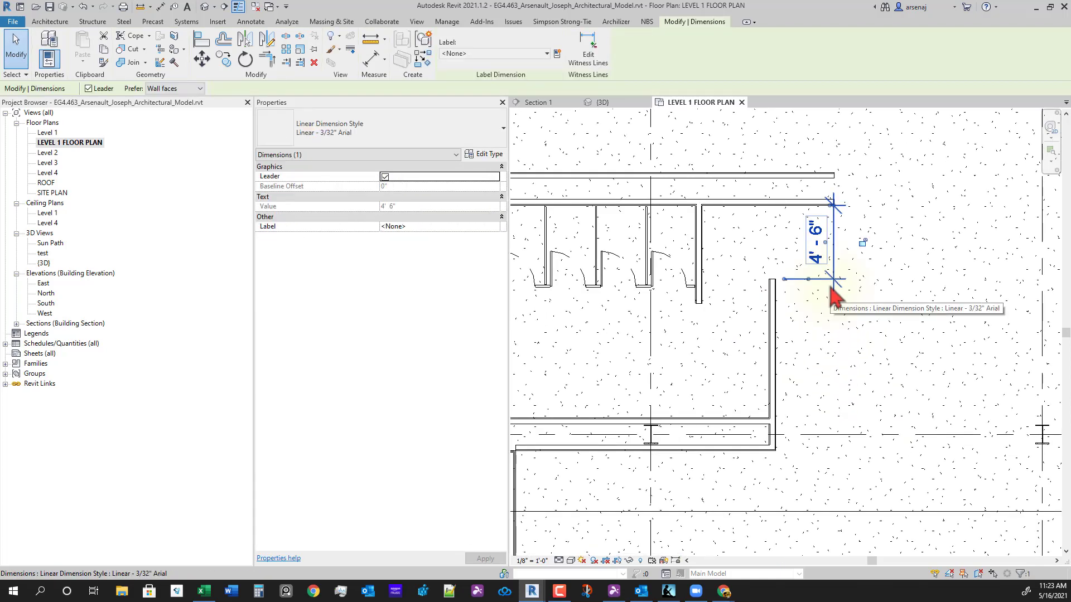
{"action": "key", "text": "Escape"}
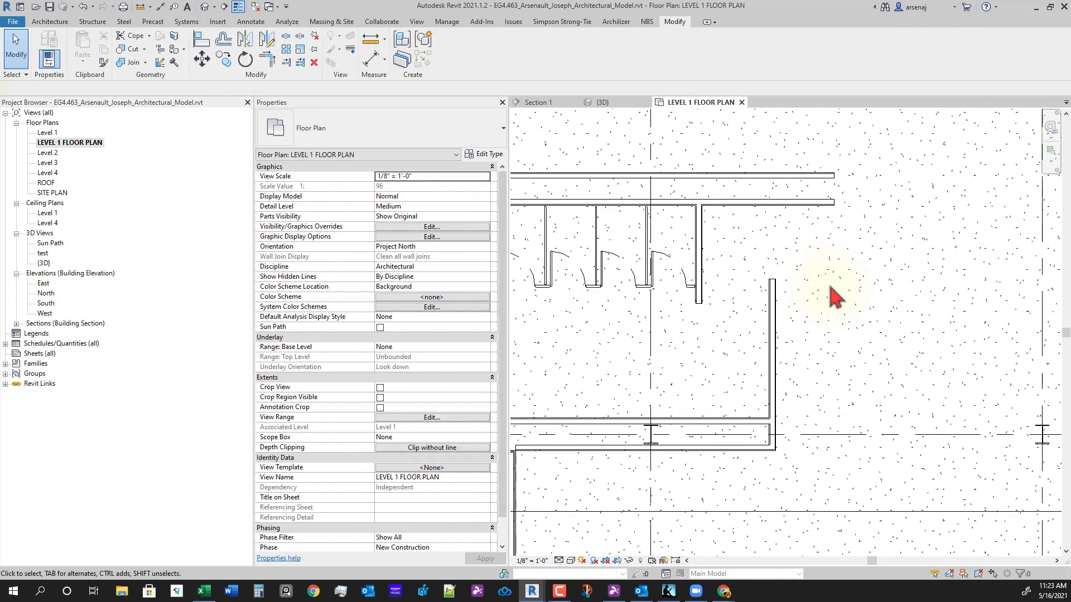
- Copy the rightmost stall partition 8'-6" to the right
{"action": "left_click", "coordinate": [702, 265]}
{"action": "key", "text": "c"}
{"action": "key", "text": "o"}
{"action": "left_click", "coordinate": [700, 254]}
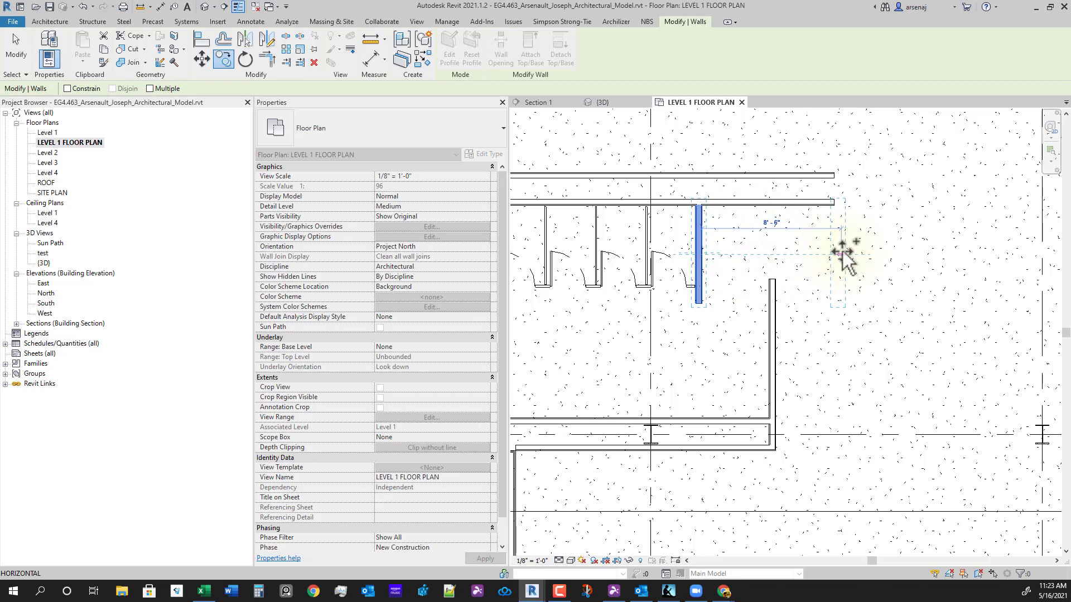
{"action": "left_click", "coordinate": [889, 270]}
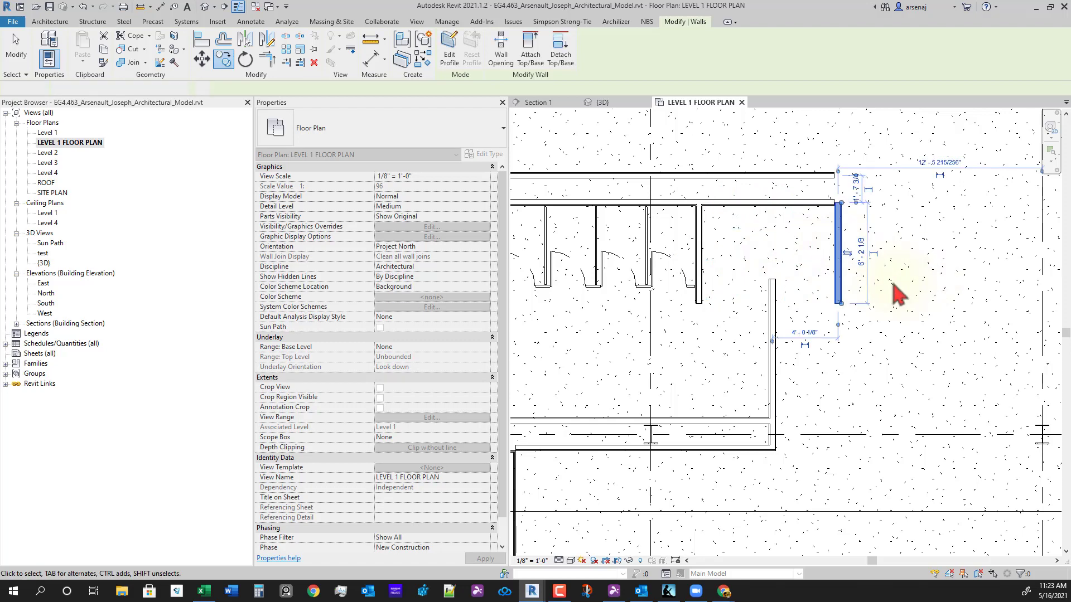
{"action": "key", "text": "Escape"}
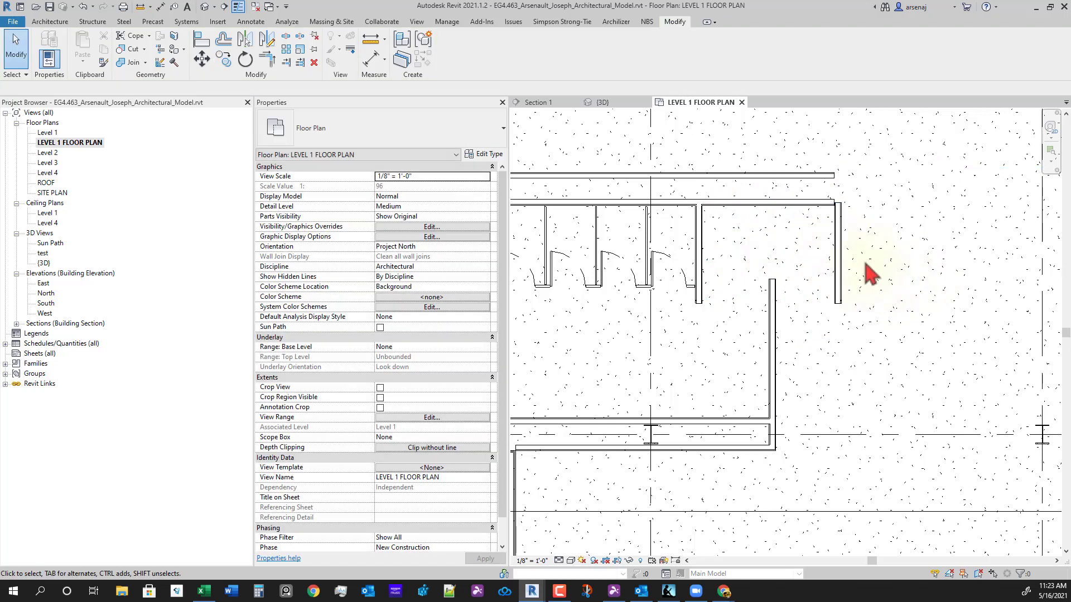
- Move the new partition's temporary dimension witness lines onto the neighbouring wall faces
{"action": "left_click", "coordinate": [838, 254]}
{"action": "scroll", "coordinate": [809, 362], "scroll_direction": "up", "scroll_amount": 1}
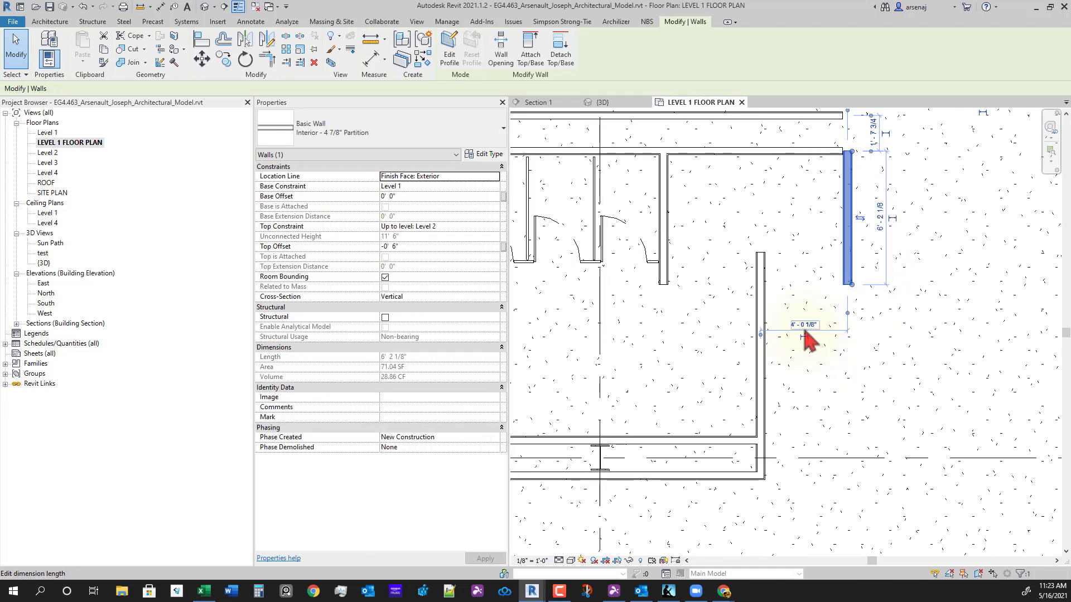
{"action": "left_click", "coordinate": [804, 332]}
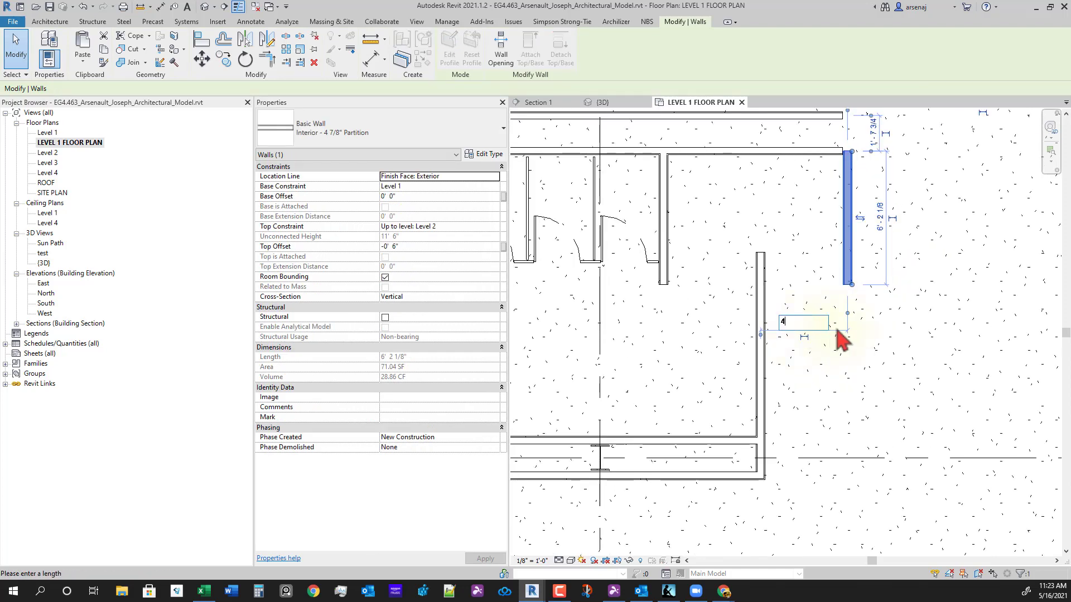
{"action": "key", "text": "Escape"}
{"action": "scroll", "coordinate": [819, 329], "scroll_direction": "up", "scroll_amount": 3}
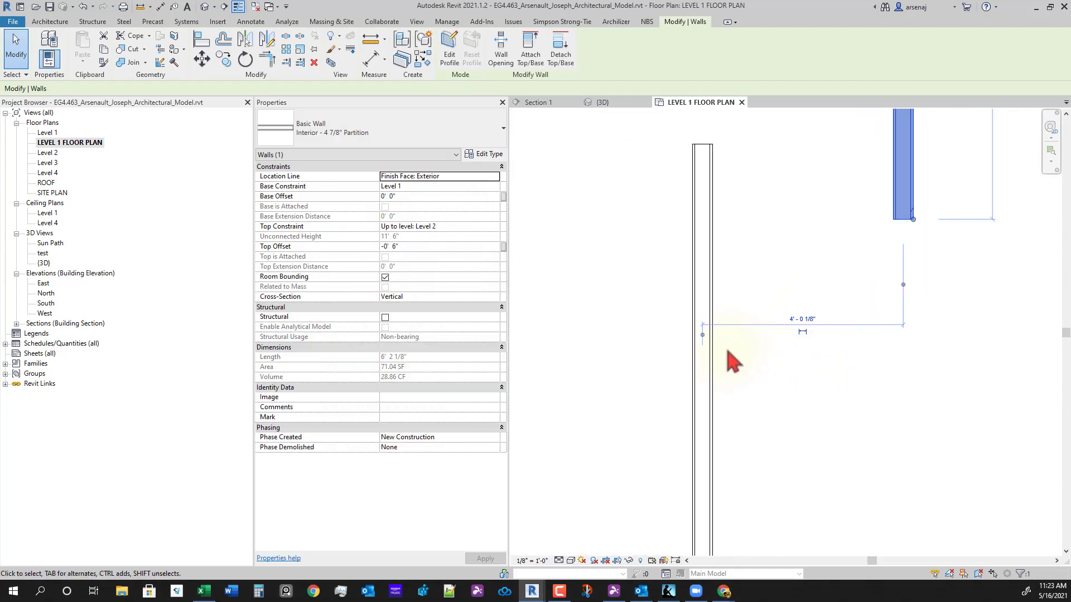
{"action": "left_click_drag", "start_coordinate": [698, 333], "coordinate": [727, 352]}
{"action": "middle_click_drag", "start_coordinate": [904, 439], "coordinate": [900, 529]}
{"action": "left_click_drag", "start_coordinate": [925, 367], "coordinate": [915, 250]}
{"action": "scroll", "coordinate": [903, 407], "scroll_direction": "down", "scroll_amount": 2}
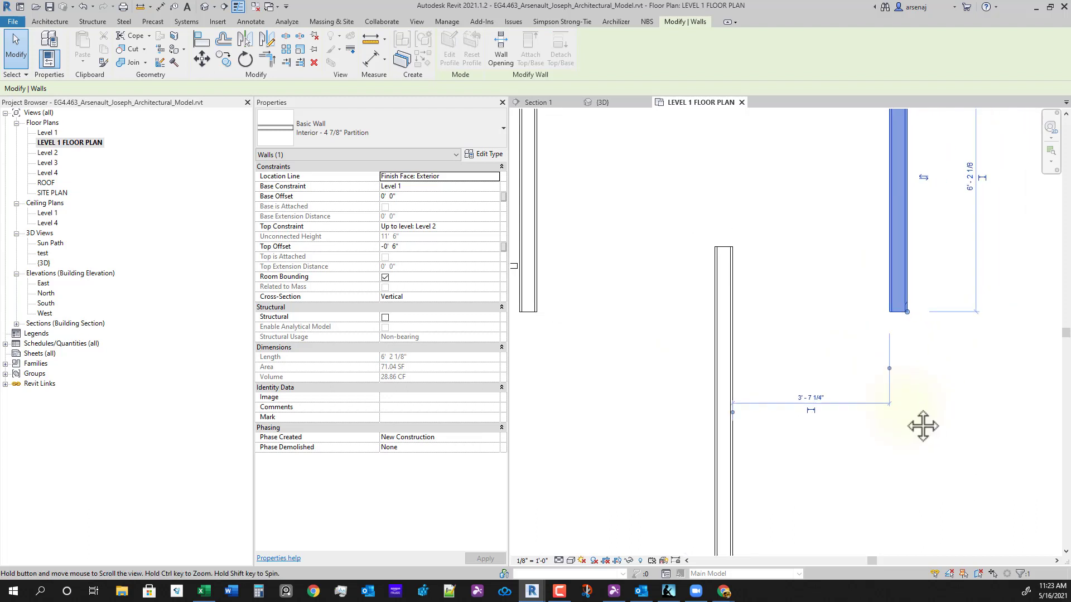
{"action": "scroll", "coordinate": [892, 301], "scroll_direction": "down", "scroll_amount": 2}
{"action": "middle_click_drag", "start_coordinate": [893, 313], "coordinate": [859, 375]}
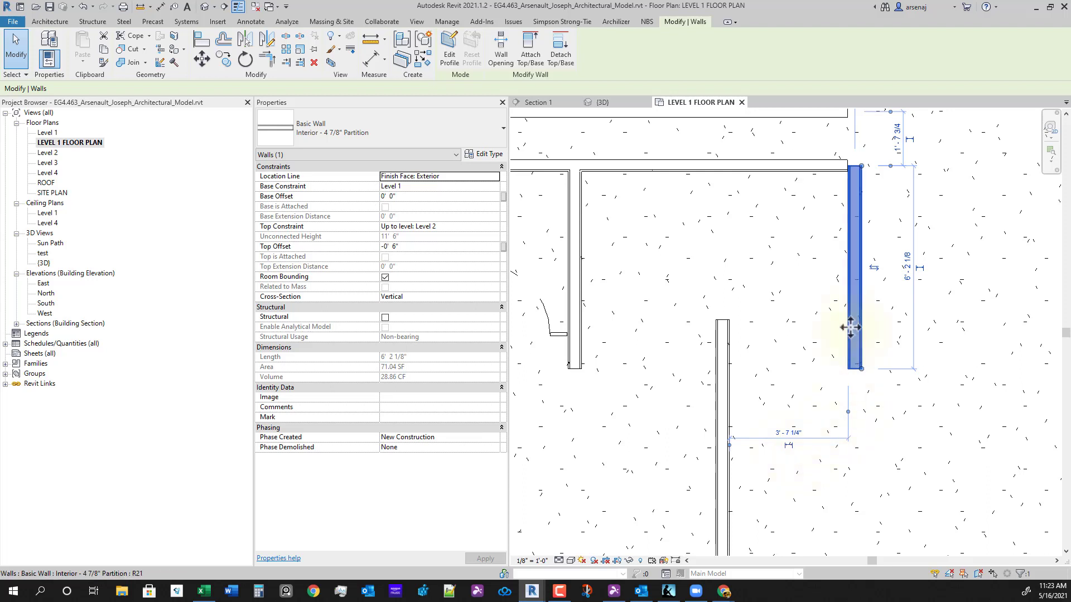
- Set the partition's spacing to the left wall to 4'-1" and corner it with the top wall
{"action": "left_click", "coordinate": [788, 432]}
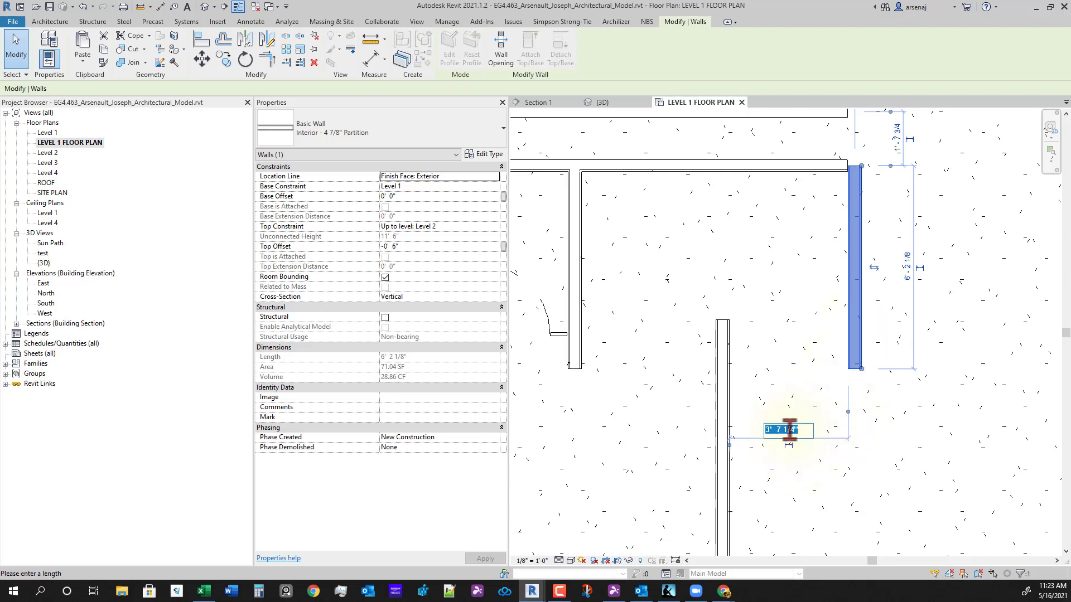
{"action": "key", "text": "Escape"}
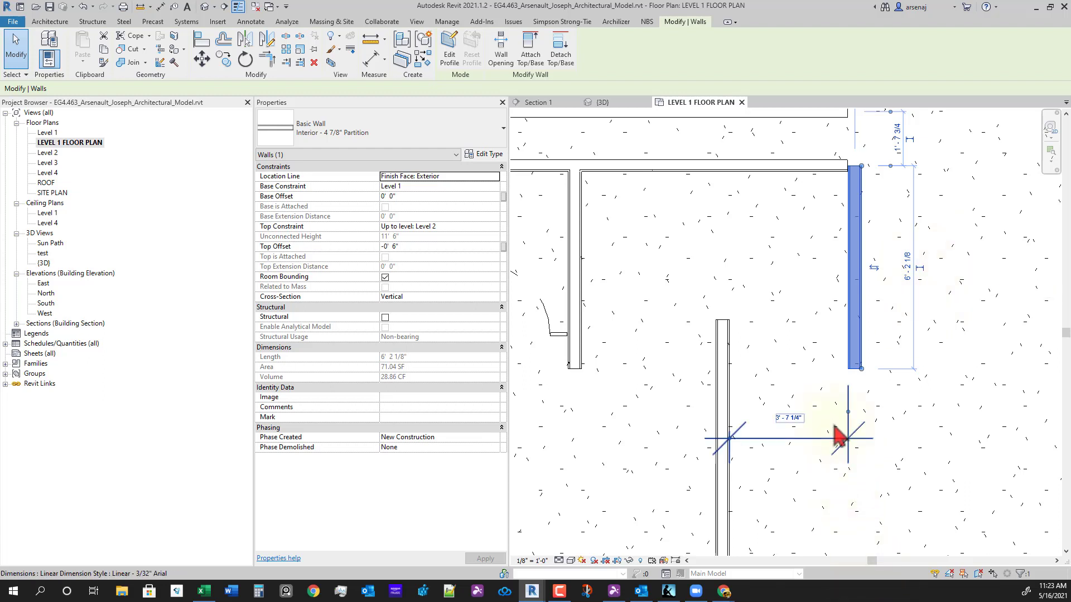
{"action": "left_click", "coordinate": [790, 416]}
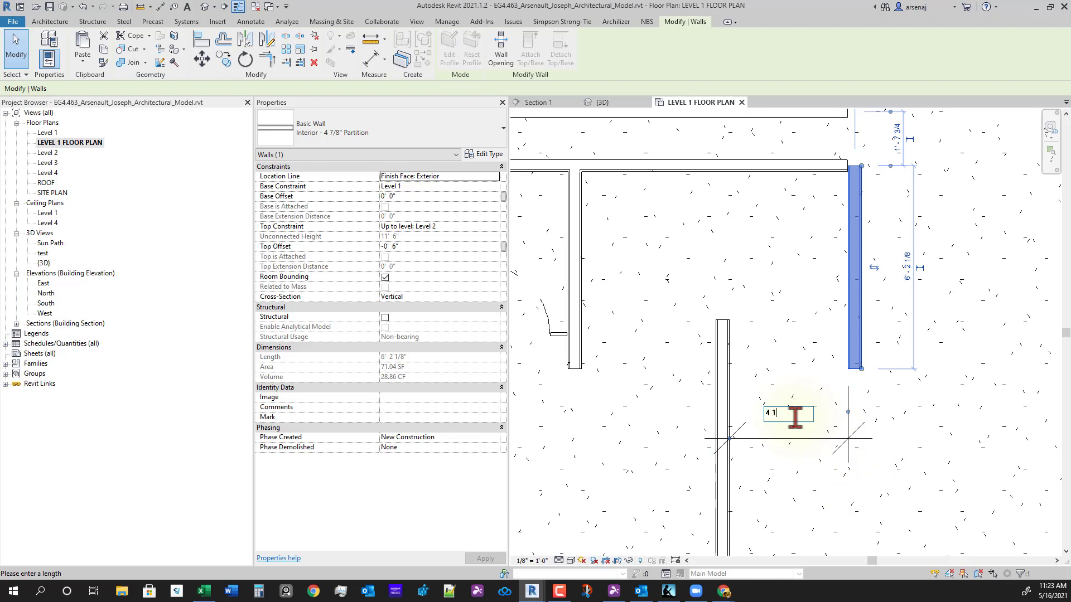
{"action": "type", "text": "4 1"}
{"action": "key", "text": "Return"}
{"action": "key", "text": "Escape"}
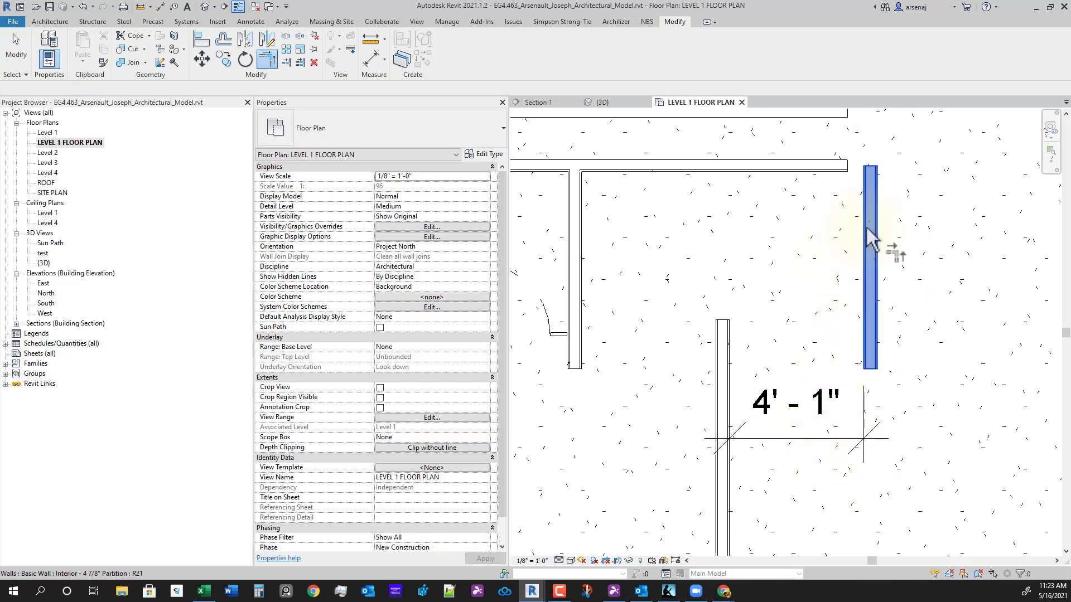
{"action": "middle_click_drag", "start_coordinate": [824, 114], "coordinate": [843, 260]}
{"action": "left_click", "coordinate": [825, 257]}
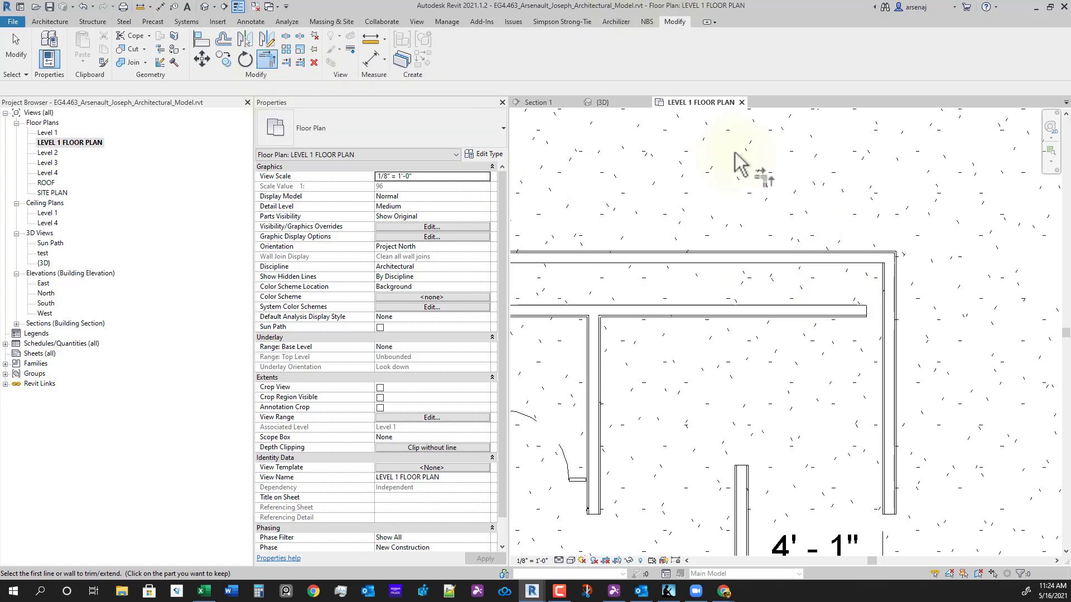
- Extend the interior horizontal wall to the right-hand wall with Trim/Extend Single Element
{"action": "left_click", "coordinate": [287, 67]}
{"action": "left_click", "coordinate": [892, 344]}
{"action": "left_click", "coordinate": [846, 319]}
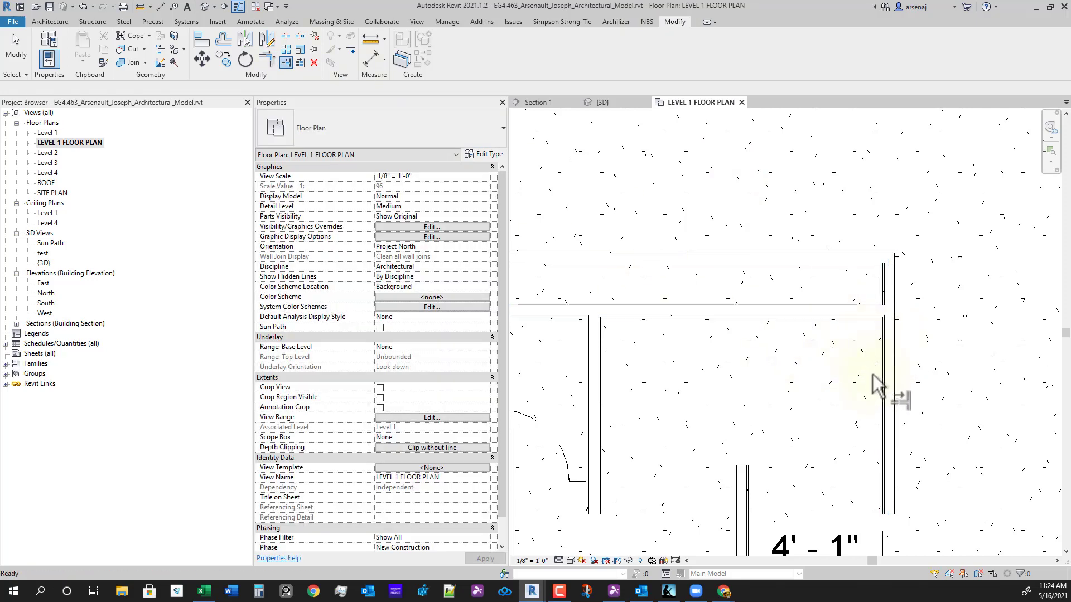
{"action": "key", "text": "Escape"}
- Pan and zoom around the restroom to review the enclosed stalls and 4'-1" opening
{"action": "scroll", "coordinate": [851, 452], "scroll_direction": "down", "scroll_amount": 4}
{"action": "middle_click_drag", "start_coordinate": [848, 468], "coordinate": [850, 332]}
{"action": "scroll", "coordinate": [859, 346], "scroll_direction": "down", "scroll_amount": 2}
{"action": "scroll", "coordinate": [895, 434], "scroll_direction": "up", "scroll_amount": 2}
{"action": "scroll", "coordinate": [920, 453], "scroll_direction": "down", "scroll_amount": 3}
{"action": "middle_click_drag", "start_coordinate": [935, 460], "coordinate": [895, 422]}
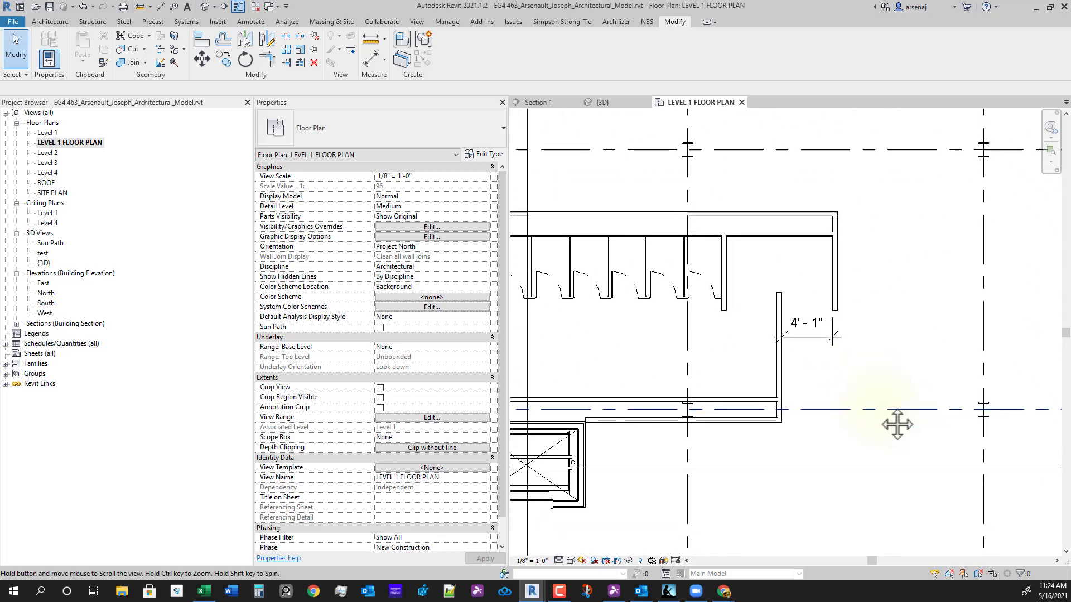
{"action": "scroll", "coordinate": [798, 334], "scroll_direction": "up", "scroll_amount": 2}
{"action": "left_click", "coordinate": [803, 307]}
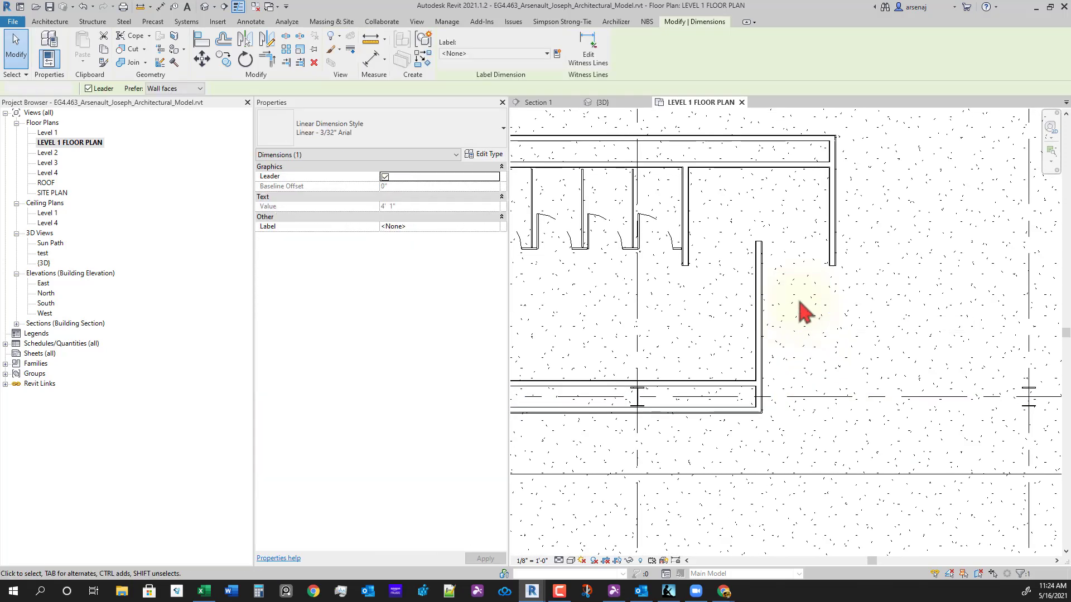
{"action": "left_click", "coordinate": [800, 302]}
{"action": "scroll", "coordinate": [826, 329], "scroll_direction": "down", "scroll_amount": 2}
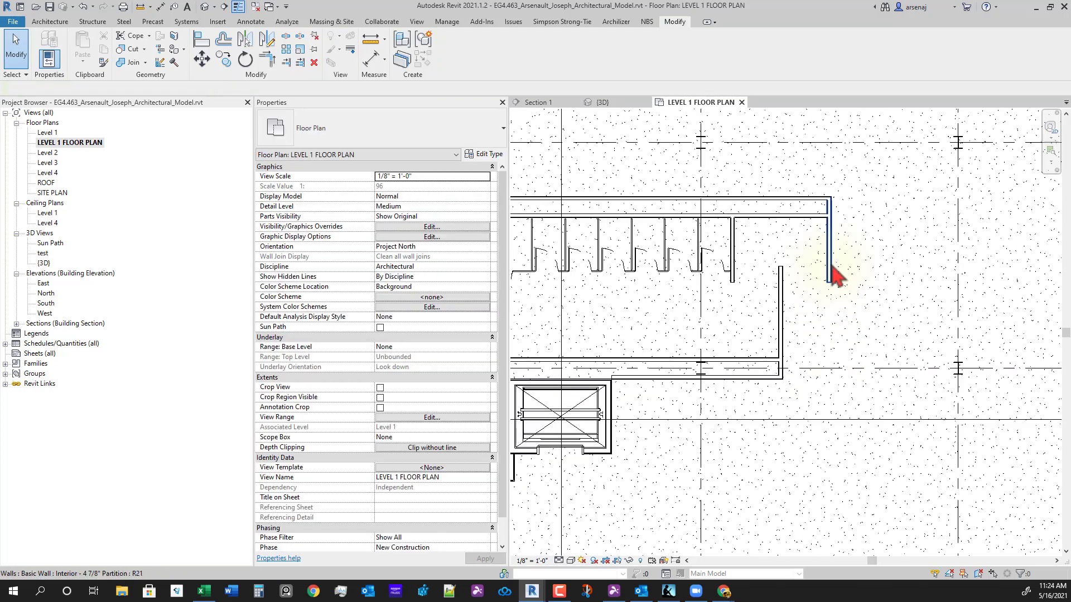
{"action": "middle_click_drag", "start_coordinate": [837, 285], "coordinate": [850, 316]}
{"action": "middle_click", "coordinate": [841, 376]}
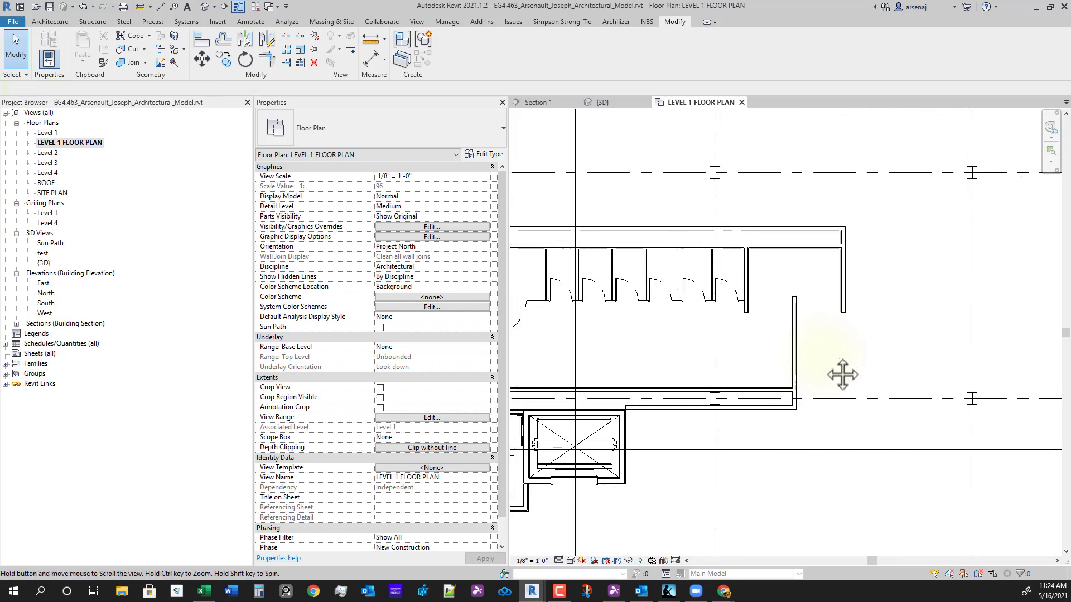
{"action": "scroll", "coordinate": [785, 402], "scroll_direction": "down", "scroll_amount": 1}
{"action": "middle_click_drag", "start_coordinate": [785, 379], "coordinate": [865, 373]}
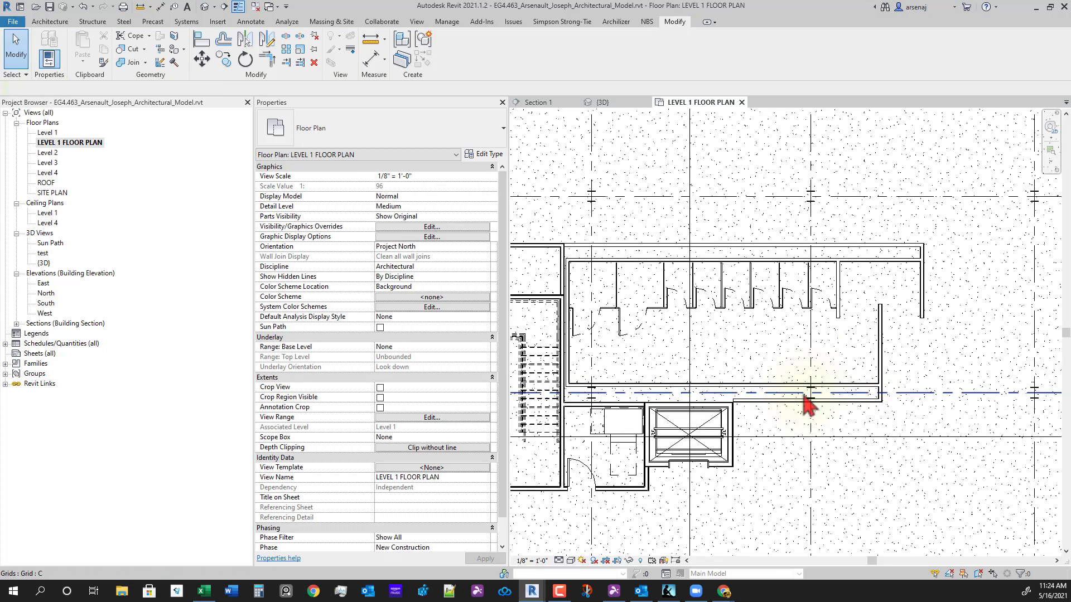
{"action": "scroll", "coordinate": [803, 395], "scroll_direction": "up", "scroll_amount": 1}
{"action": "middle_click_drag", "start_coordinate": [891, 406], "coordinate": [910, 435]}
{"action": "scroll", "coordinate": [879, 420], "scroll_direction": "up", "scroll_amount": 1}
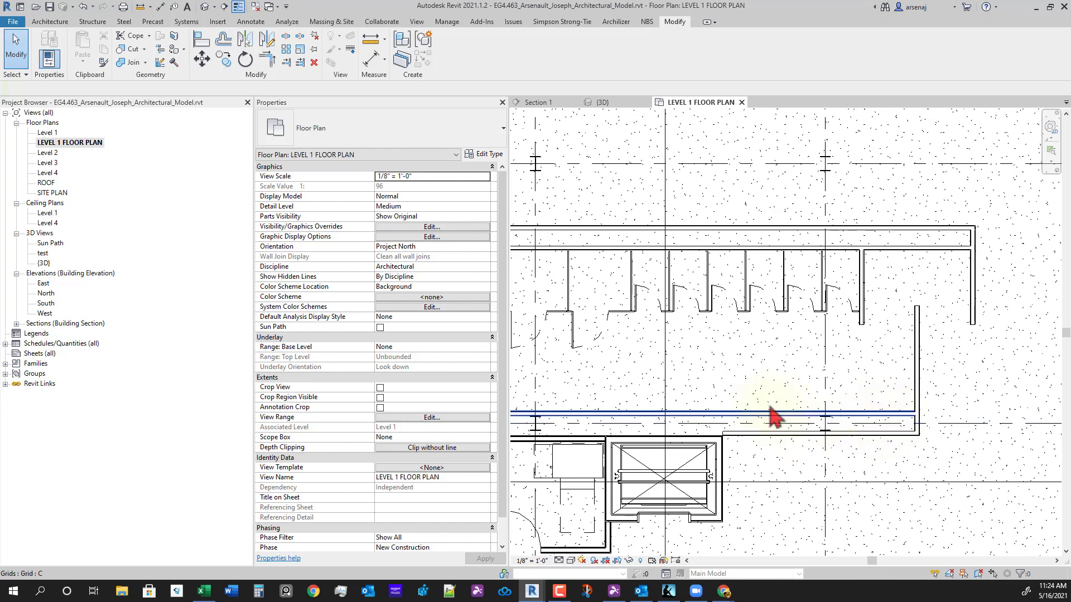
{"action": "middle_click_drag", "start_coordinate": [771, 390], "coordinate": [805, 385]}
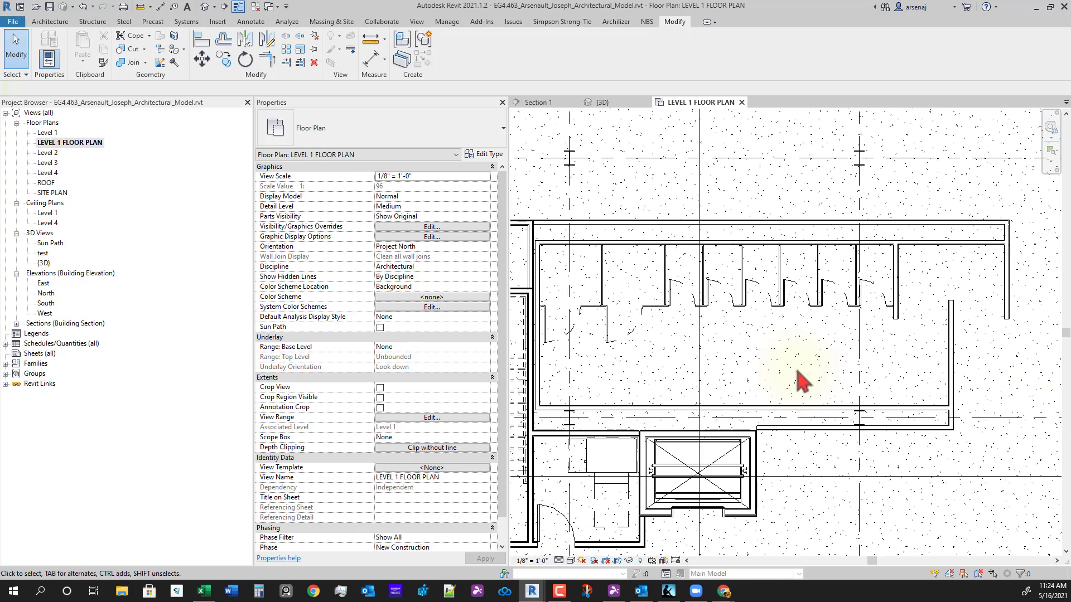
{"action": "middle_click_drag", "start_coordinate": [815, 369], "coordinate": [827, 372]}
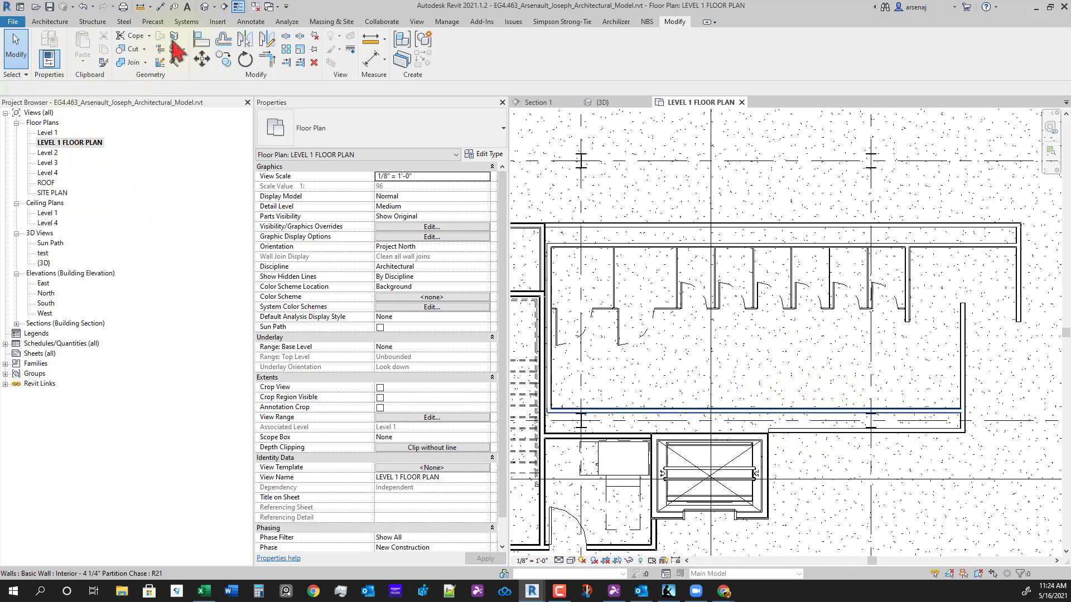
- Load the Verge_LVS-Series_LVSD3 family from the Plumbing Fixtures folder via Plumbing Fixture
{"action": "left_click", "coordinate": [192, 25]}
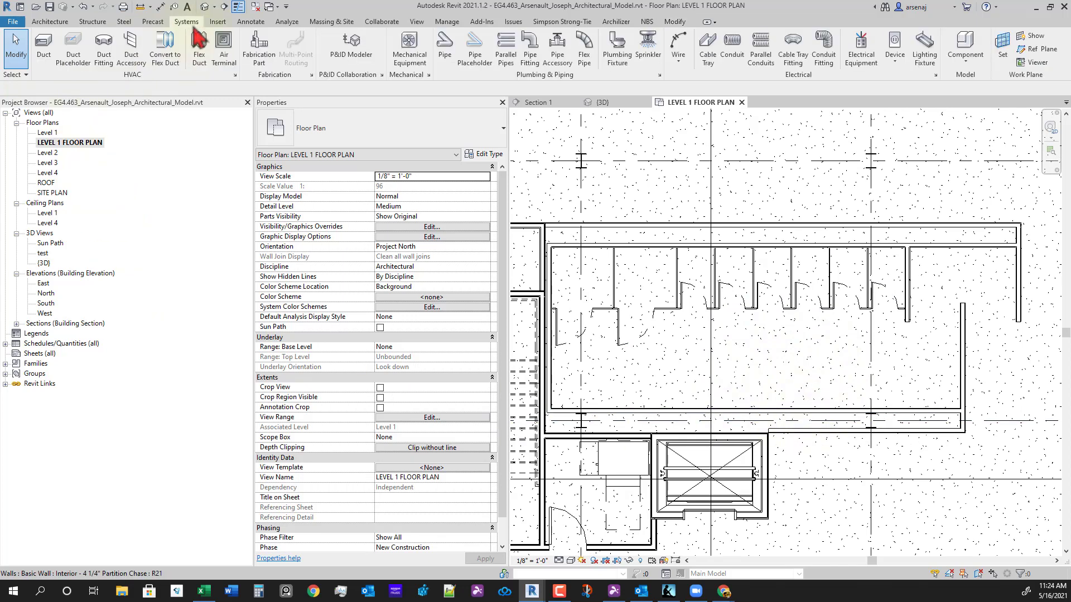
{"action": "left_click", "coordinate": [625, 71]}
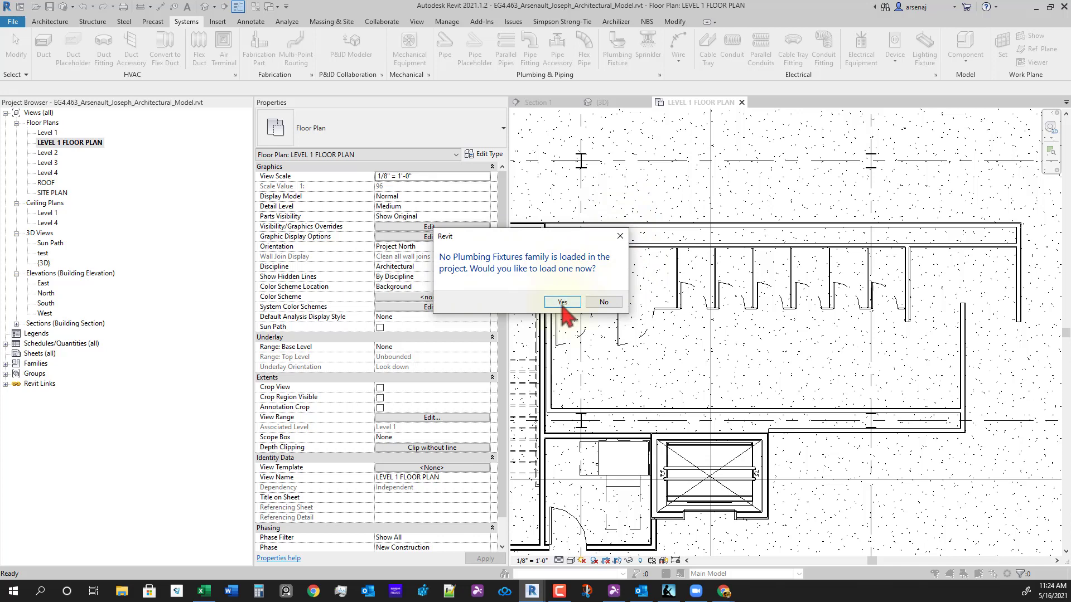
{"action": "left_click", "coordinate": [561, 304]}
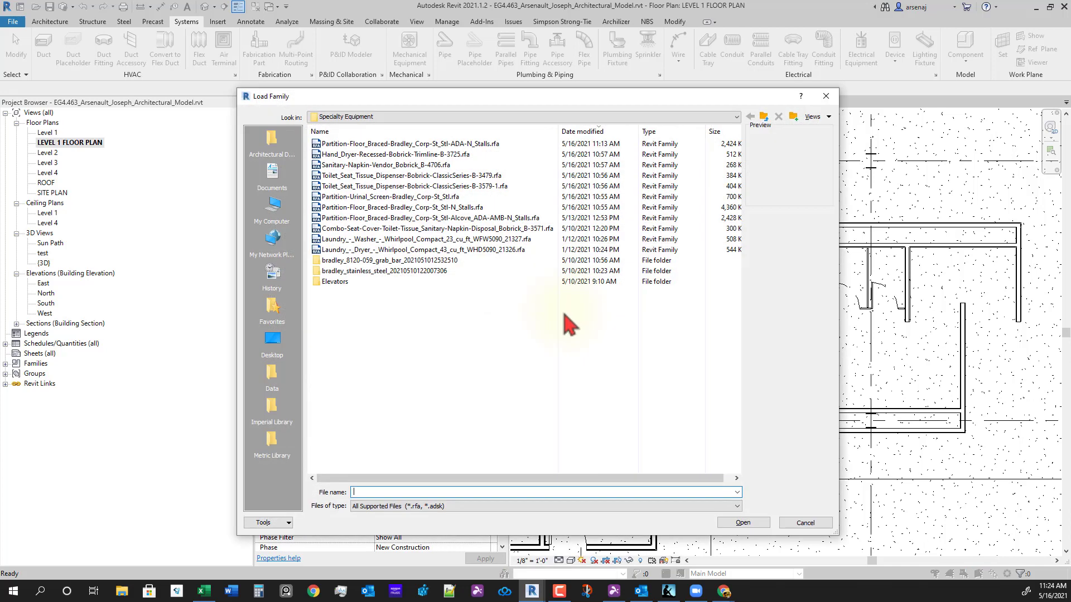
{"action": "left_click", "coordinate": [763, 119]}
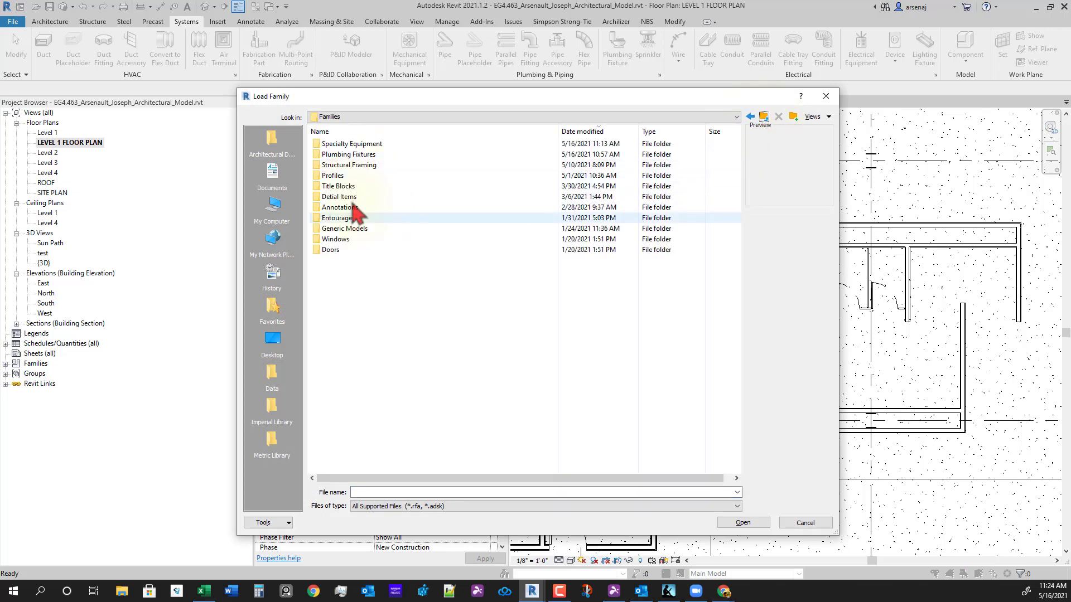
{"action": "double_click", "coordinate": [361, 155]}
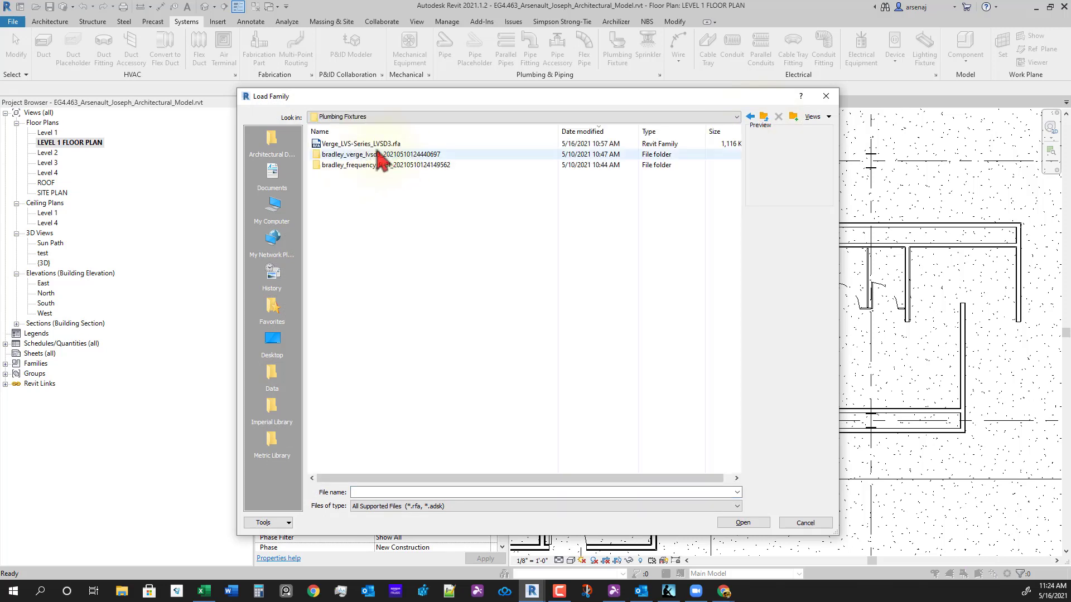
{"action": "double_click", "coordinate": [335, 144]}
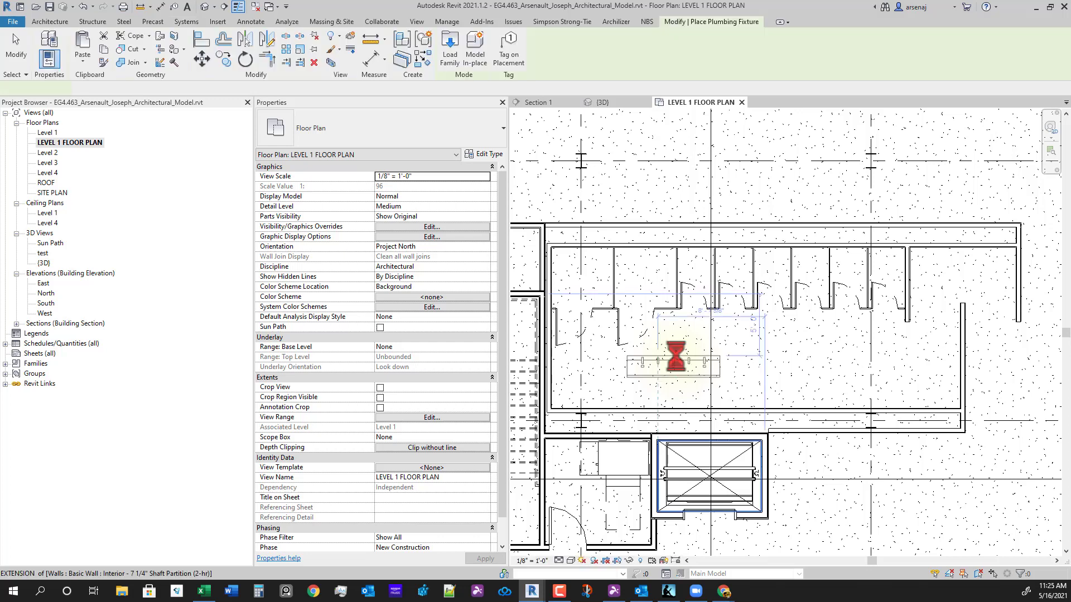
- Place one horizontal Verge sink against the chase wall below the stalls
{"action": "scroll", "coordinate": [753, 323], "scroll_direction": "up", "scroll_amount": 1}
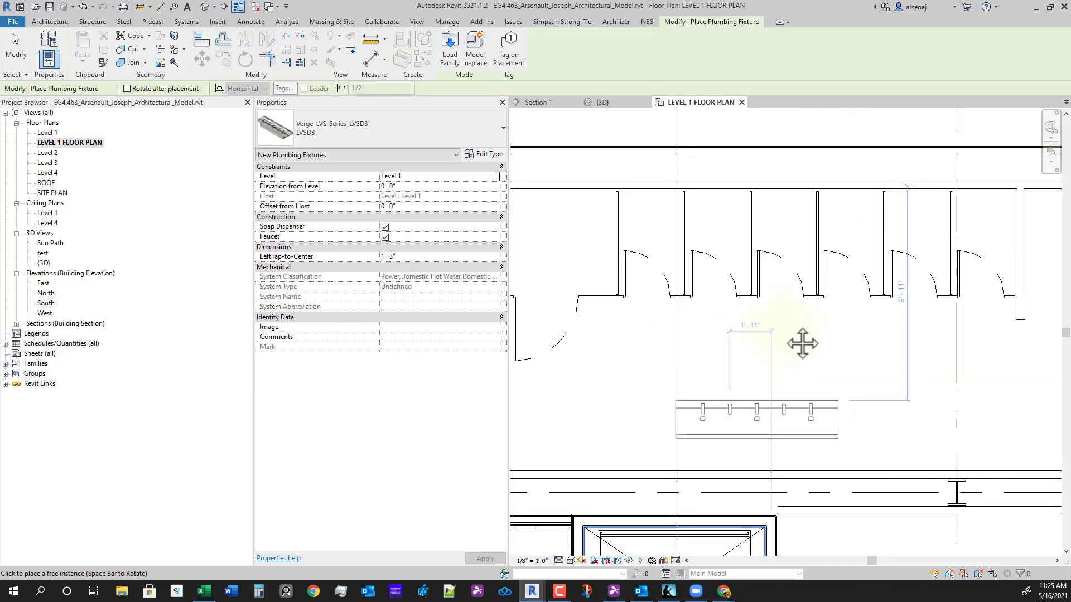
{"action": "scroll", "coordinate": [759, 301], "scroll_direction": "up", "scroll_amount": 1}
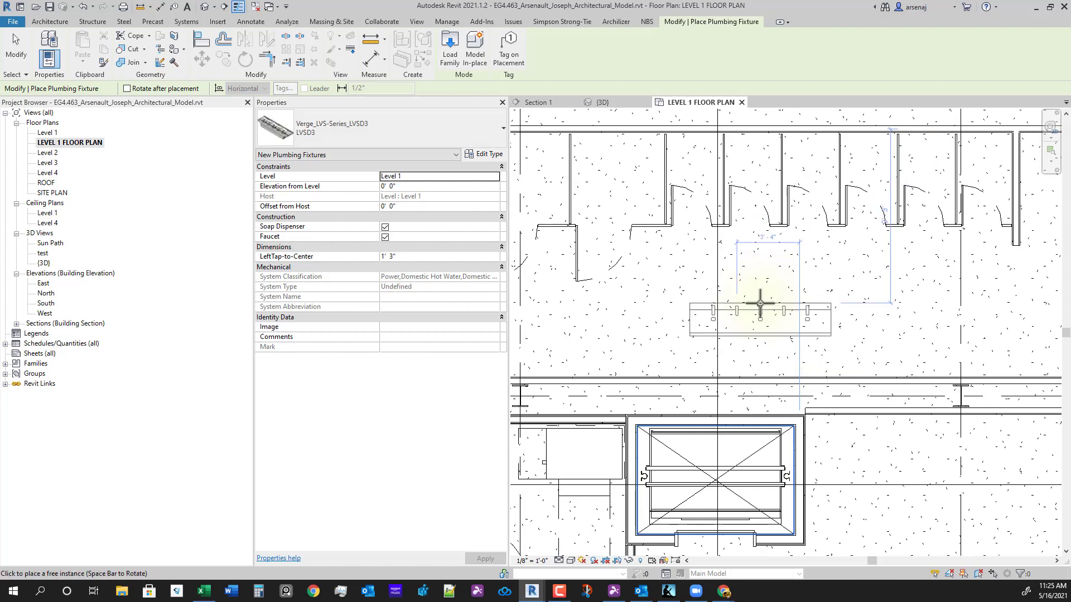
{"action": "key", "text": "space"}
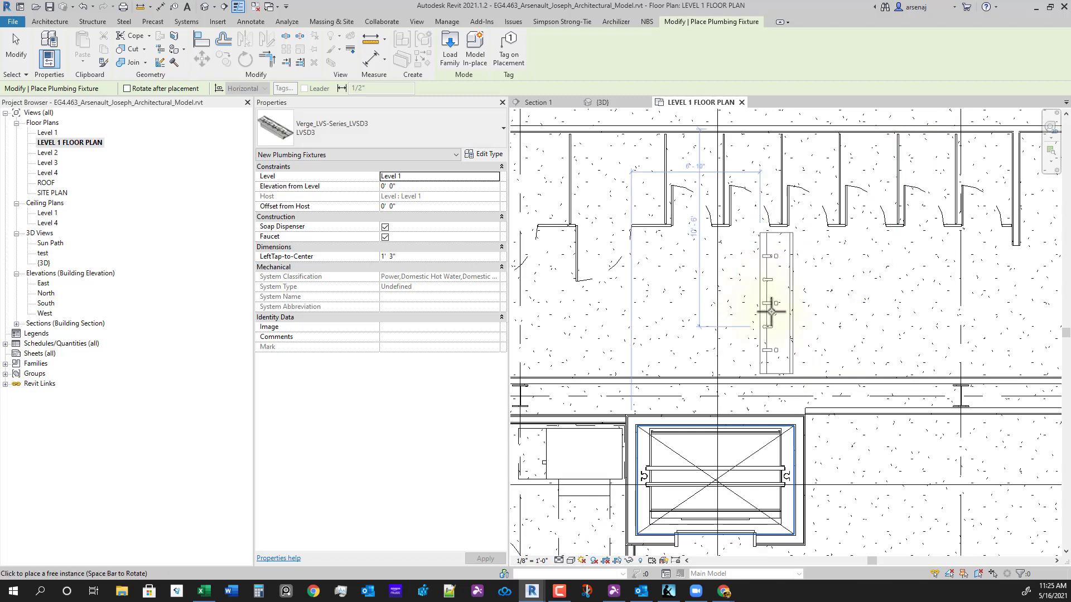
{"action": "key", "text": "space"}
{"action": "scroll", "coordinate": [796, 312], "scroll_direction": "up", "scroll_amount": 3}
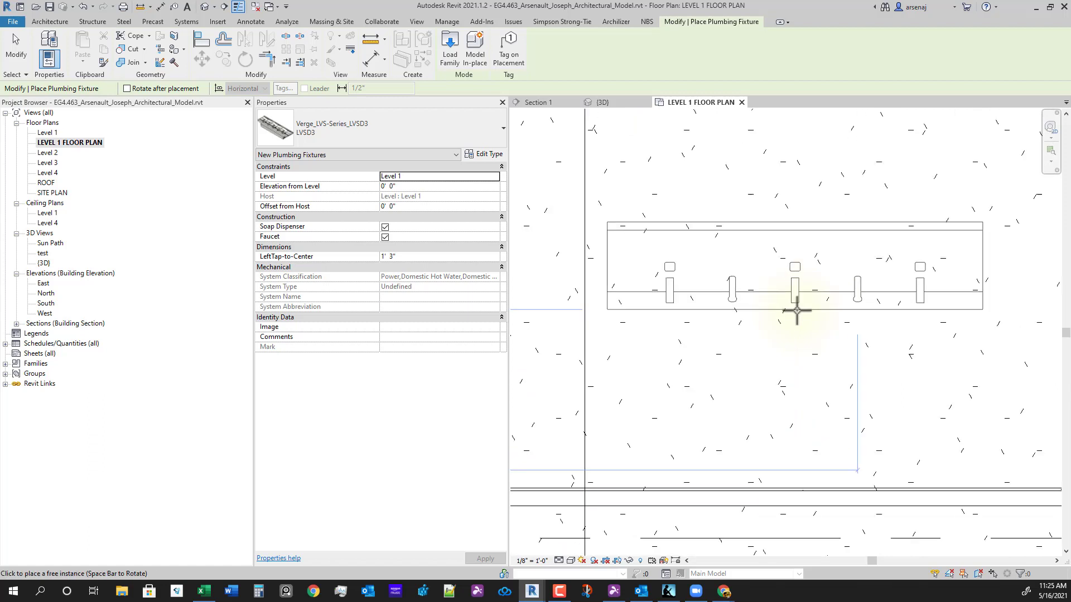
{"action": "scroll", "coordinate": [720, 463], "scroll_direction": "down", "scroll_amount": 1}
{"action": "middle_click_drag", "start_coordinate": [721, 461], "coordinate": [745, 386]}
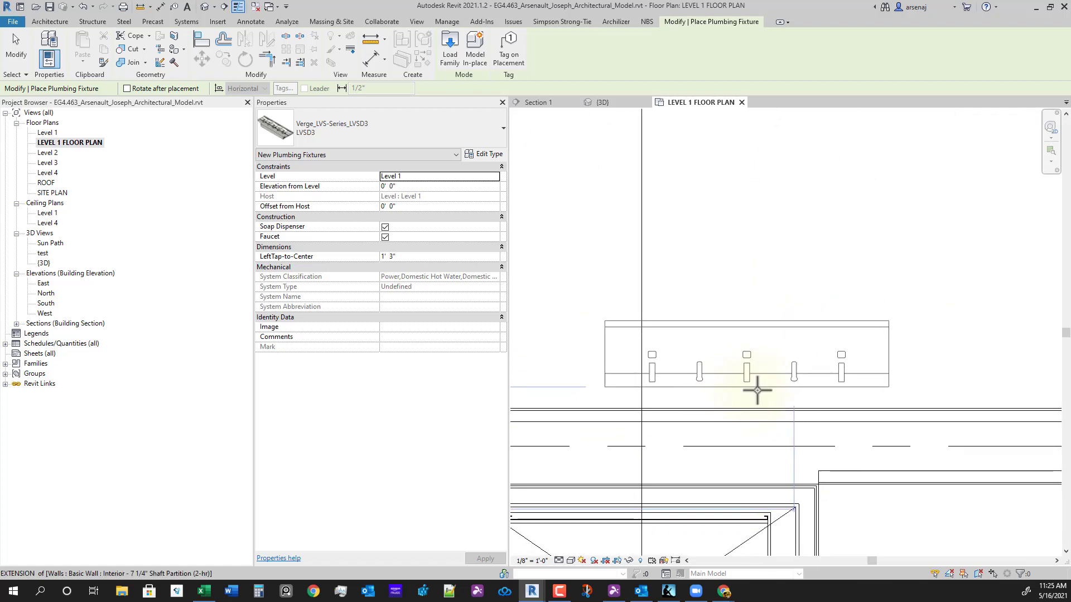
{"action": "left_click", "coordinate": [750, 398]}
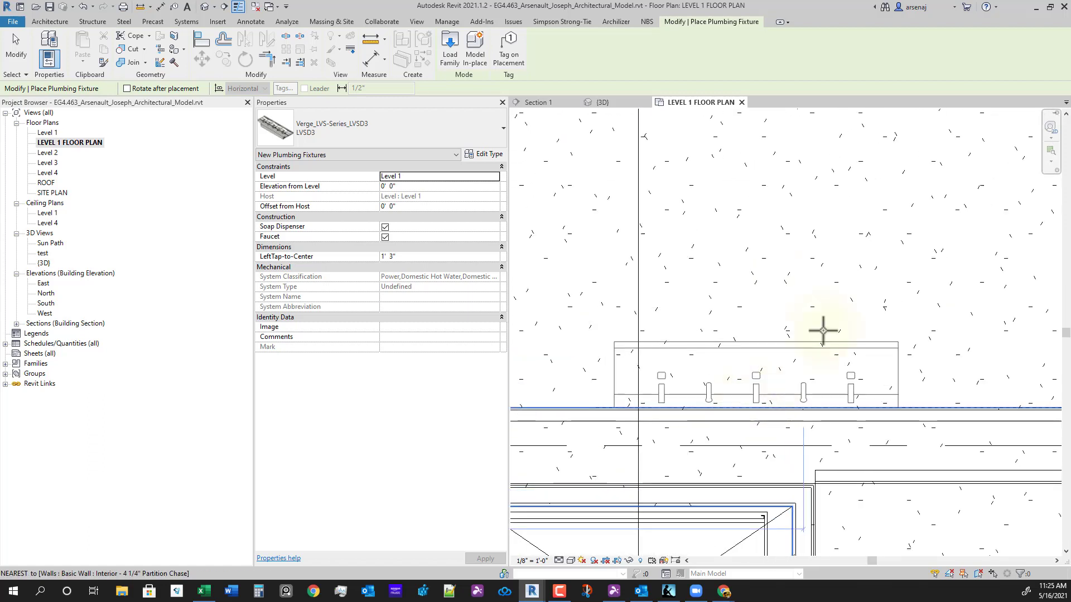
{"action": "scroll", "coordinate": [801, 338], "scroll_direction": "down", "scroll_amount": 4}
{"action": "key", "text": "Escape"}
{"action": "key", "text": "Escape"}
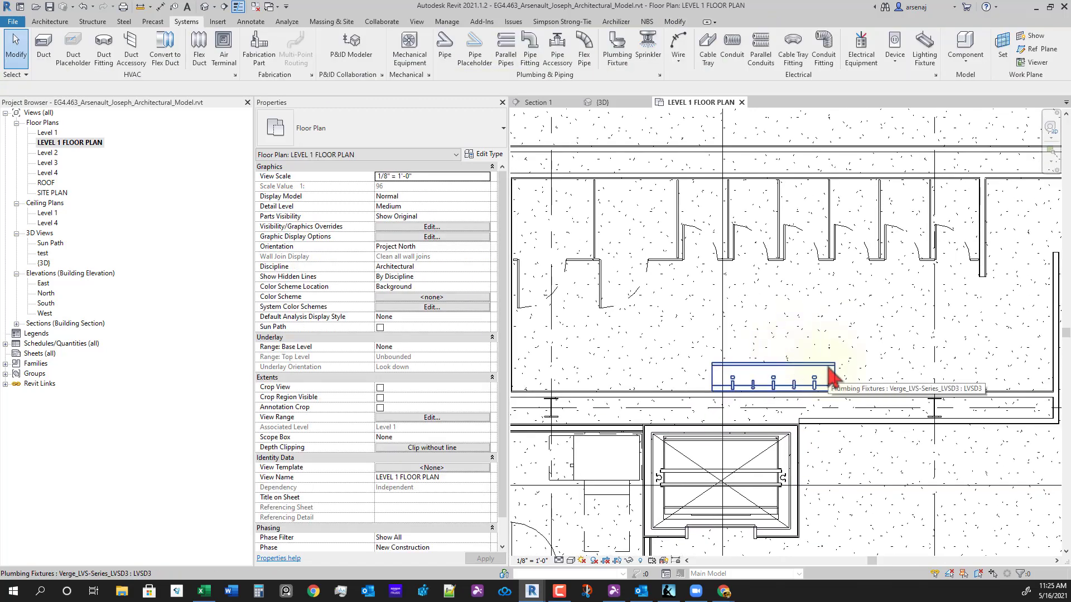
- Browse the imperial library to Plumbing > Architectural > Fixtures > Water Closets
{"action": "left_click", "coordinate": [620, 61]}
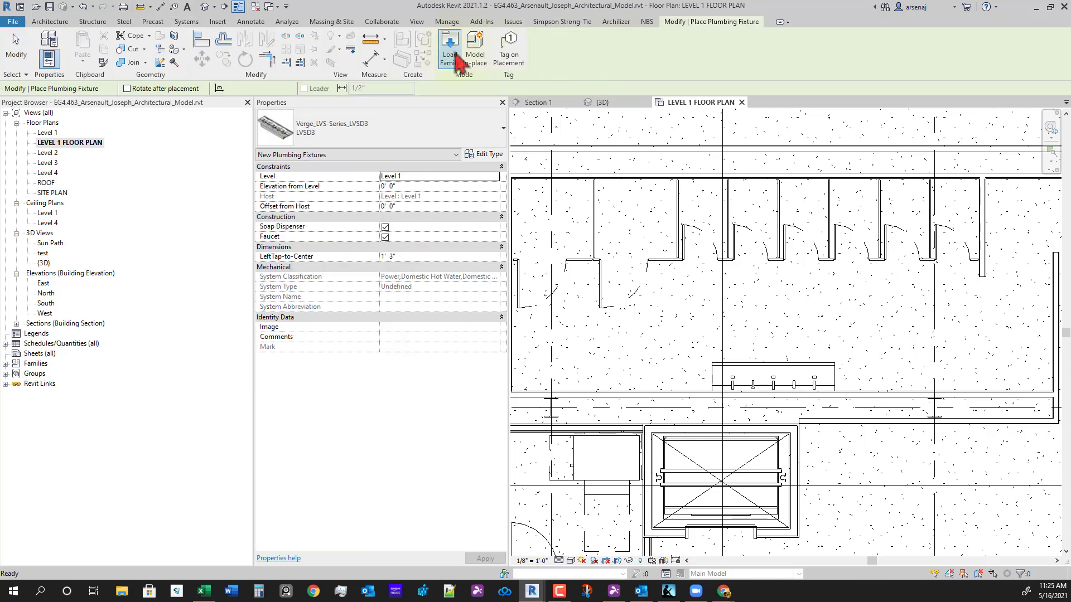
{"action": "left_click", "coordinate": [455, 56]}
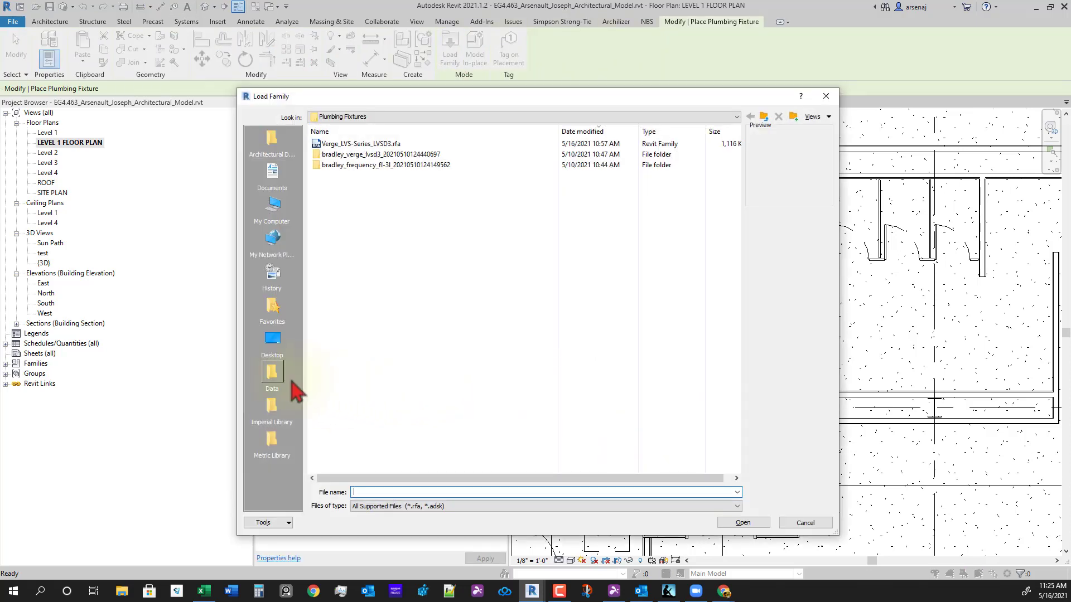
{"action": "left_click", "coordinate": [279, 419]}
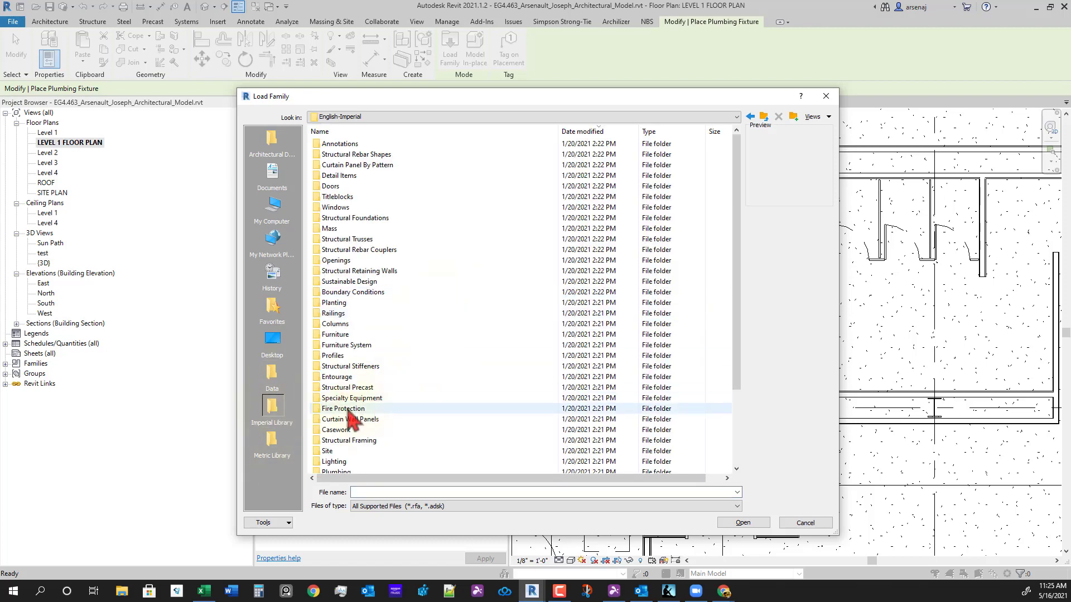
{"action": "left_click", "coordinate": [656, 137]}
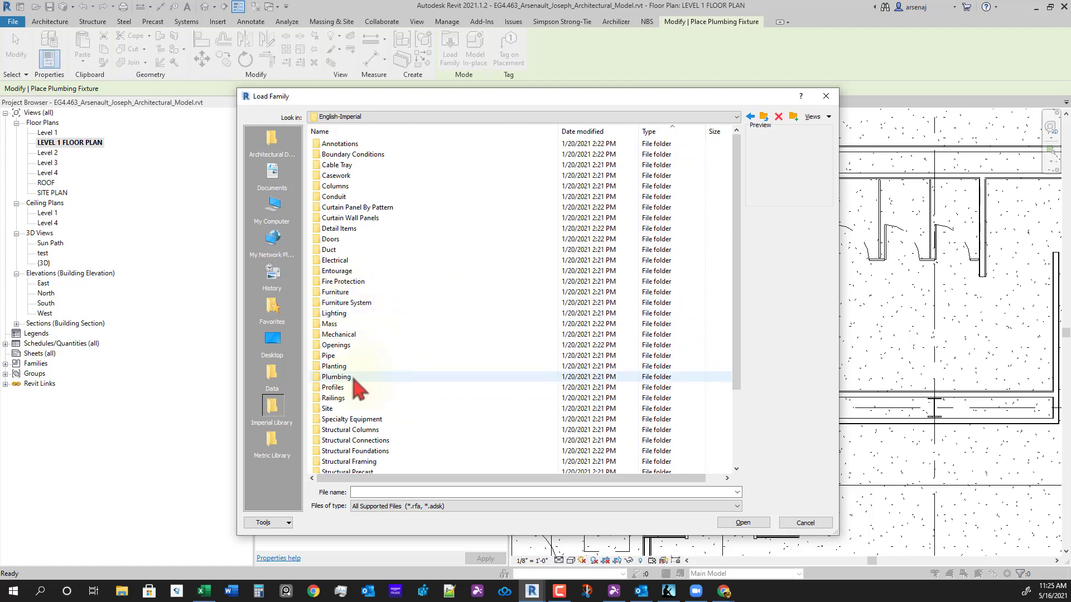
{"action": "double_click", "coordinate": [362, 377]}
{"action": "double_click", "coordinate": [347, 144]}
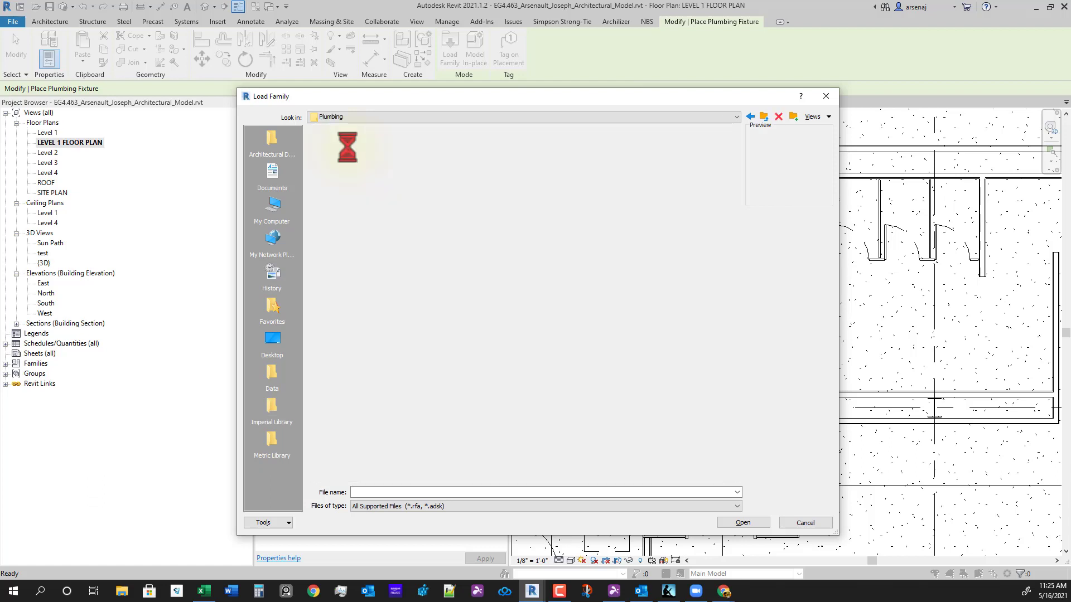
{"action": "double_click", "coordinate": [349, 156]}
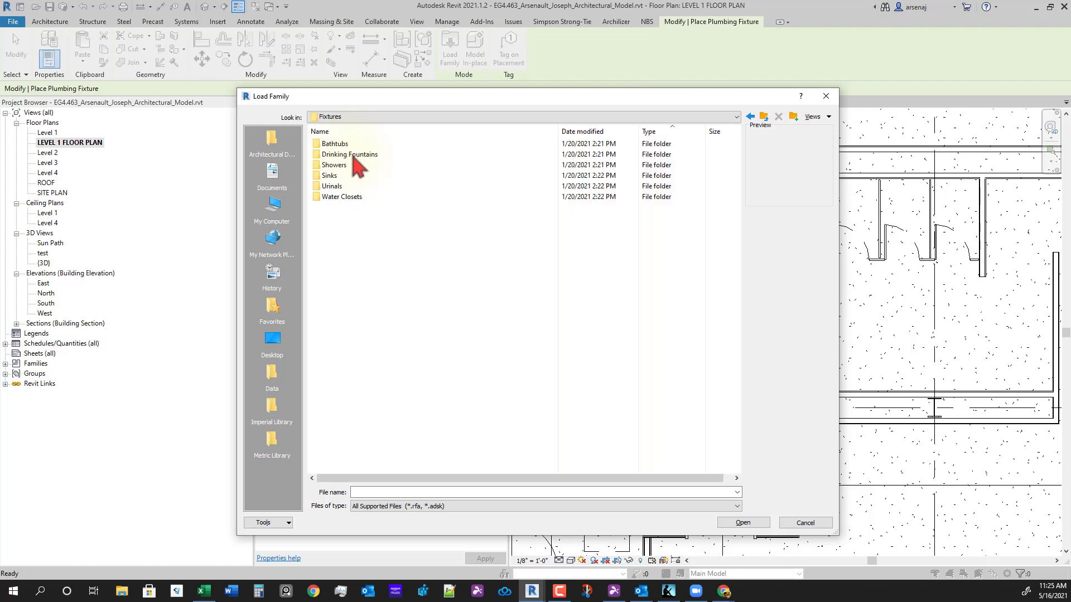
{"action": "double_click", "coordinate": [350, 197]}
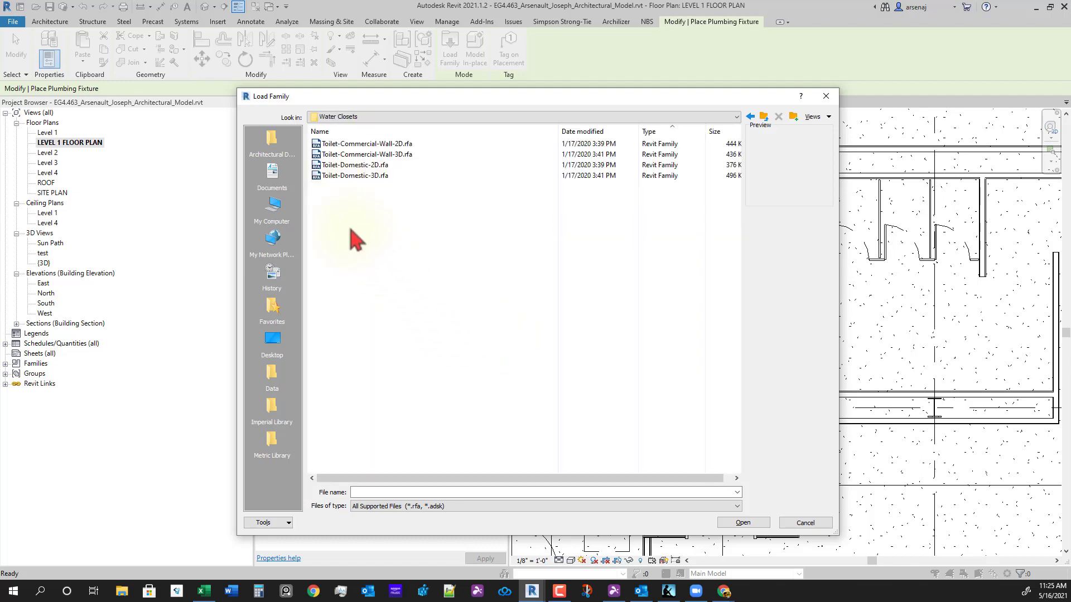
- Select Toilet-Commercial-Wall-3D.rfa and load it into the project
{"action": "left_click", "coordinate": [363, 155]}
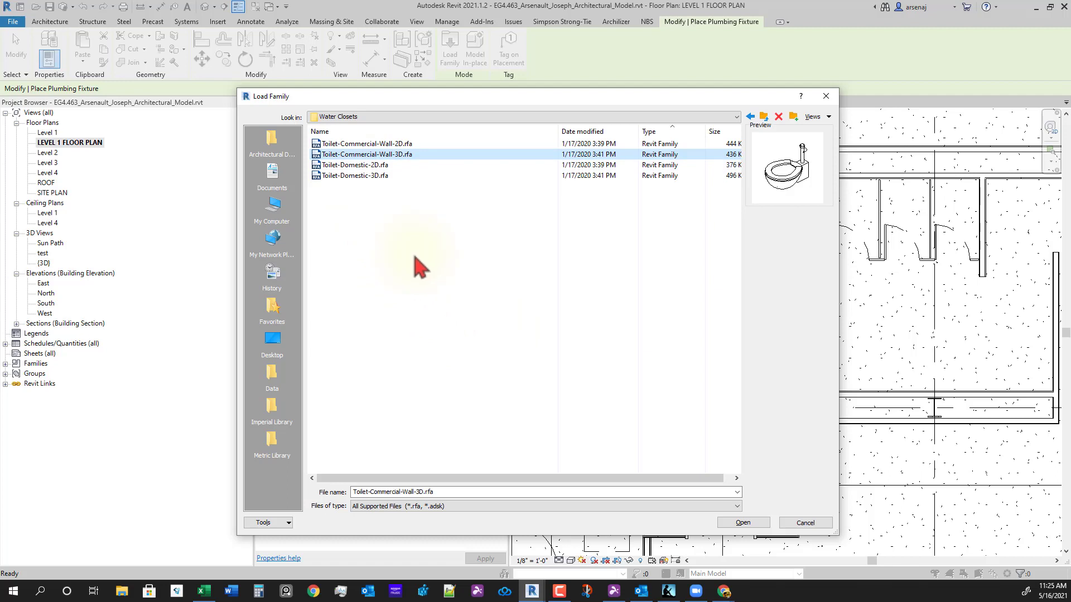
{"action": "left_click", "coordinate": [356, 165]}
{"action": "left_click", "coordinate": [355, 156]}
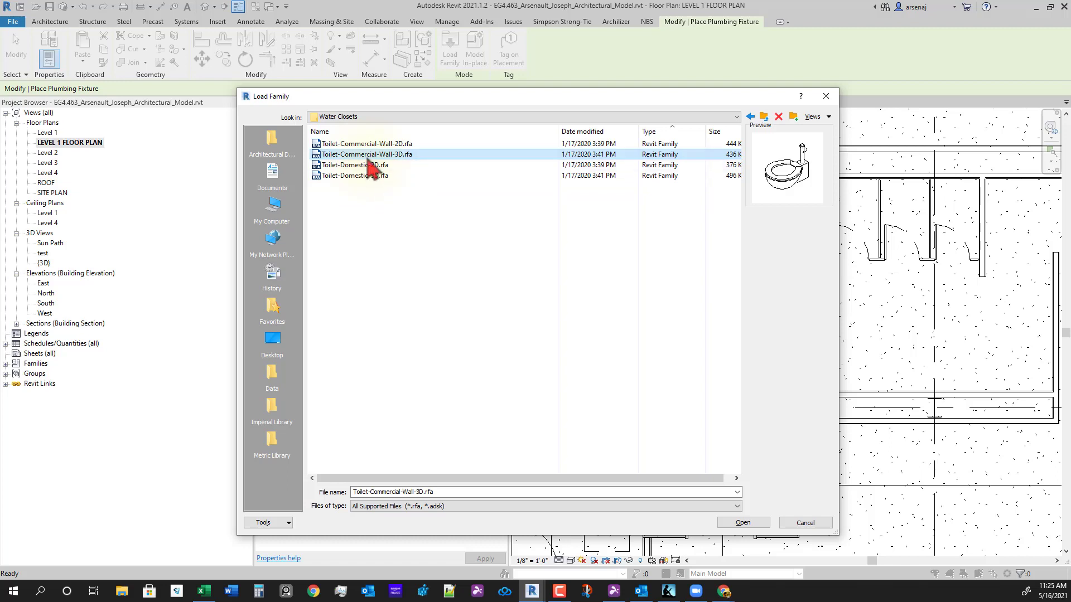
{"action": "left_click", "coordinate": [361, 146]}
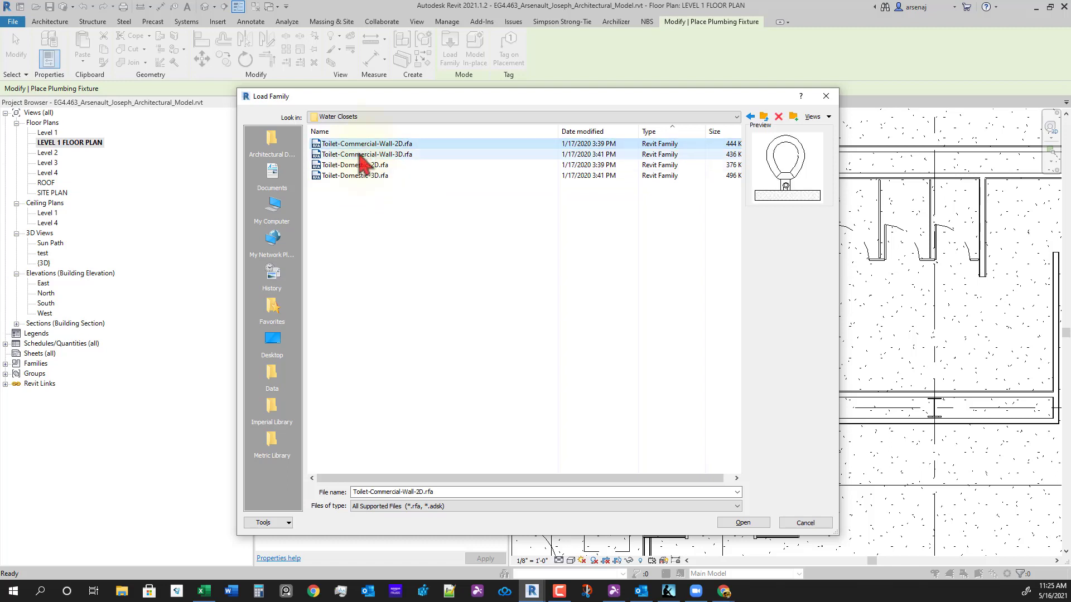
{"action": "left_click", "coordinate": [360, 155]}
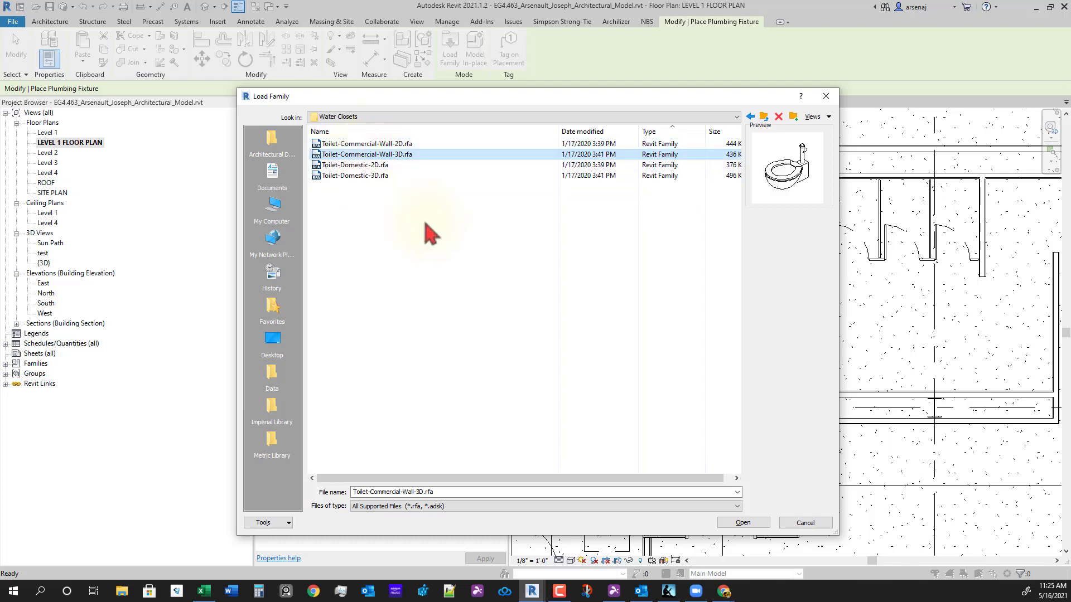
{"action": "left_click", "coordinate": [743, 523]}
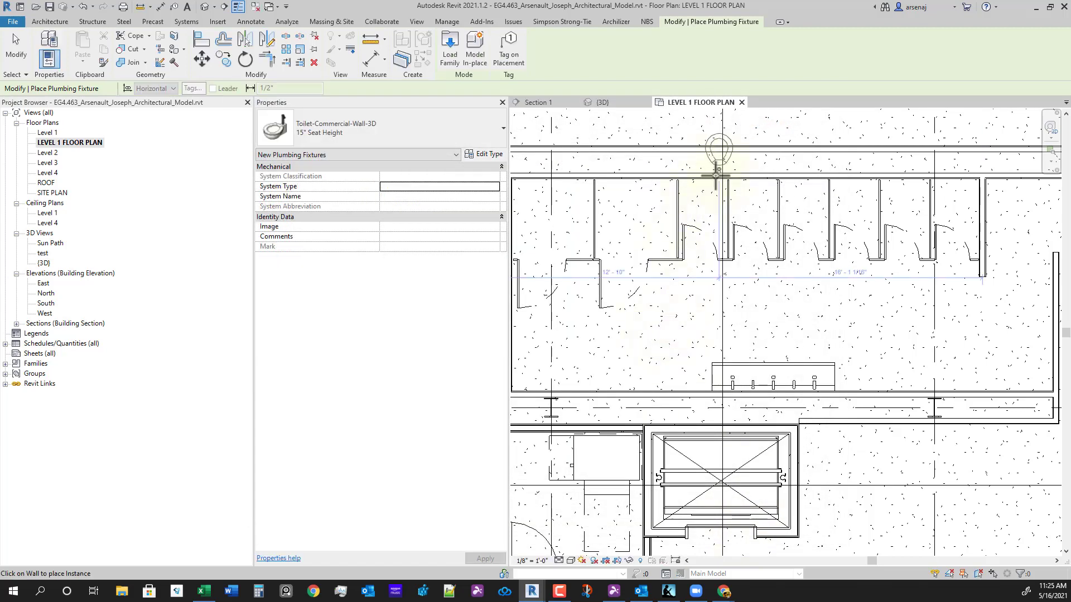
- Place a Toilet-Commercial-Wall-3D toilet against the back wall of each remaining stall
{"action": "scroll", "coordinate": [681, 220], "scroll_direction": "up", "scroll_amount": 2}
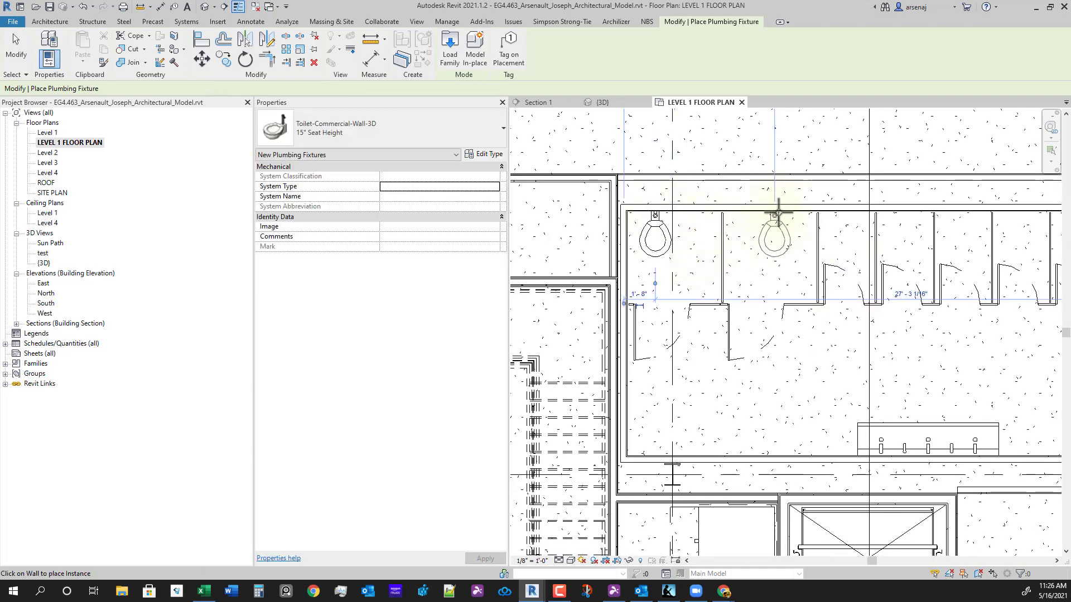
{"action": "left_click", "coordinate": [761, 226]}
{"action": "middle_click_drag", "start_coordinate": [862, 314], "coordinate": [690, 325]}
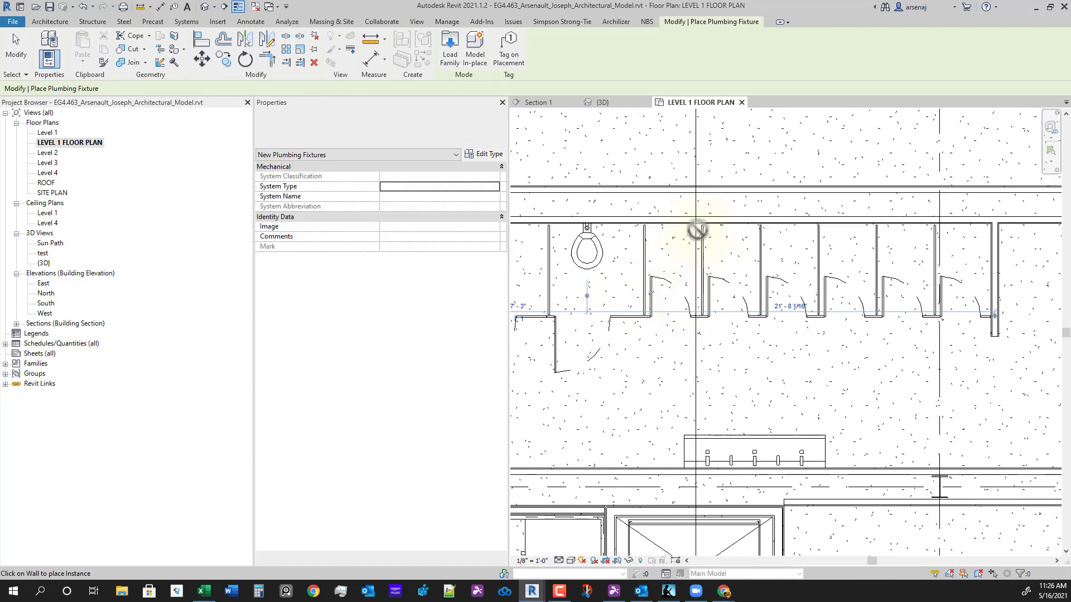
{"action": "left_click", "coordinate": [676, 226]}
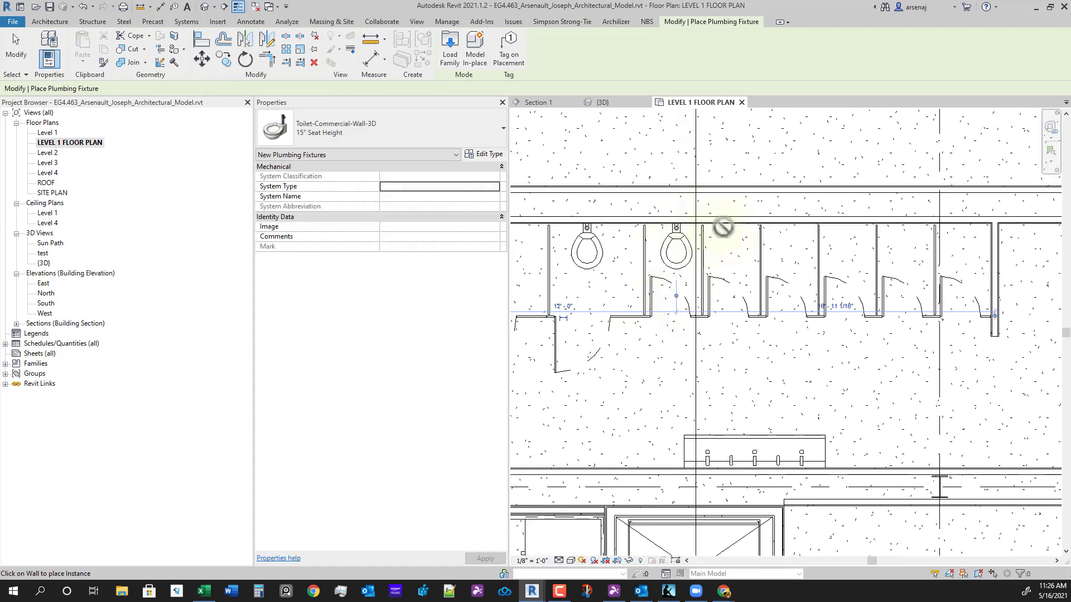
{"action": "left_click", "coordinate": [739, 226]}
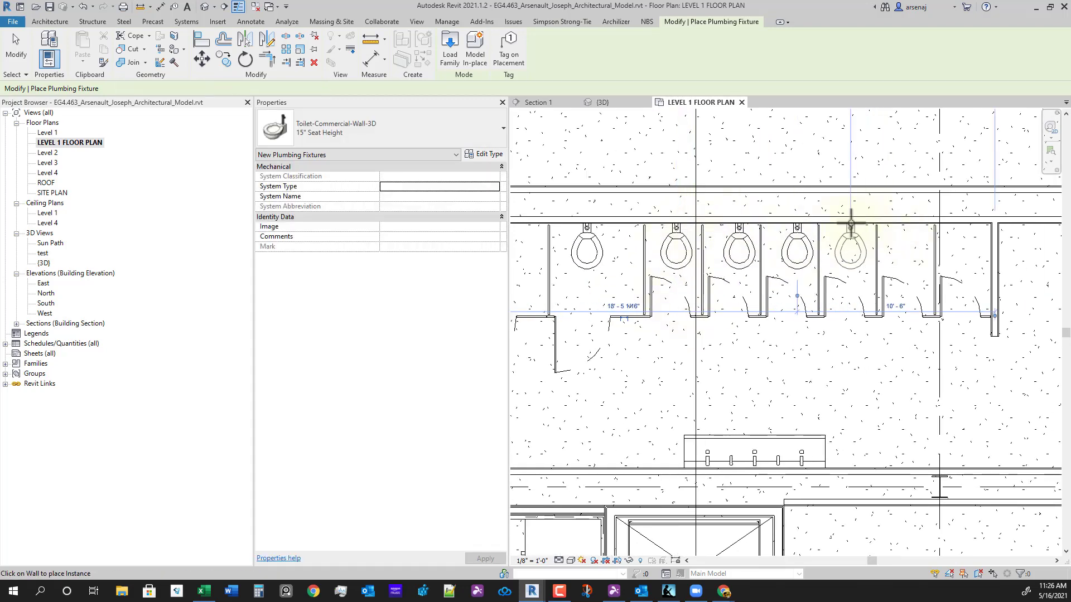
{"action": "left_click", "coordinate": [851, 226]}
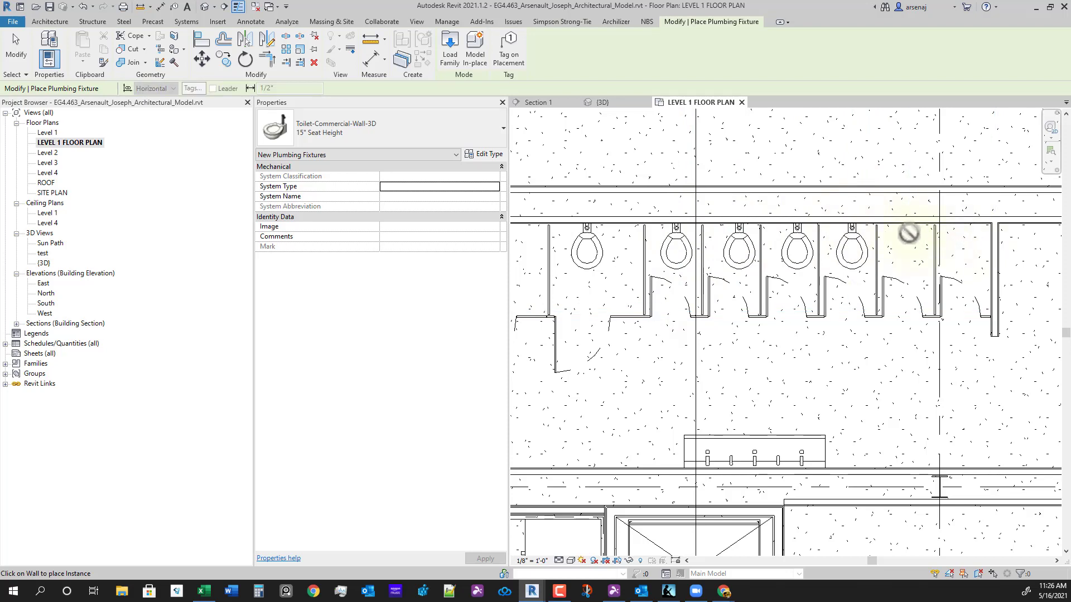
{"action": "left_click", "coordinate": [907, 227]}
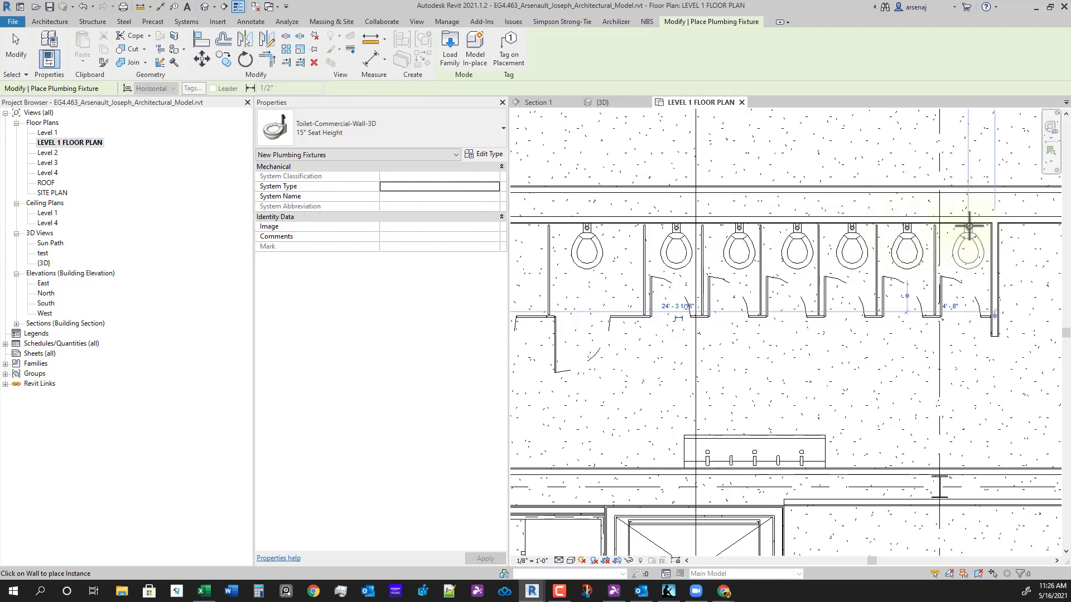
{"action": "scroll", "coordinate": [925, 334], "scroll_direction": "down", "scroll_amount": 4}
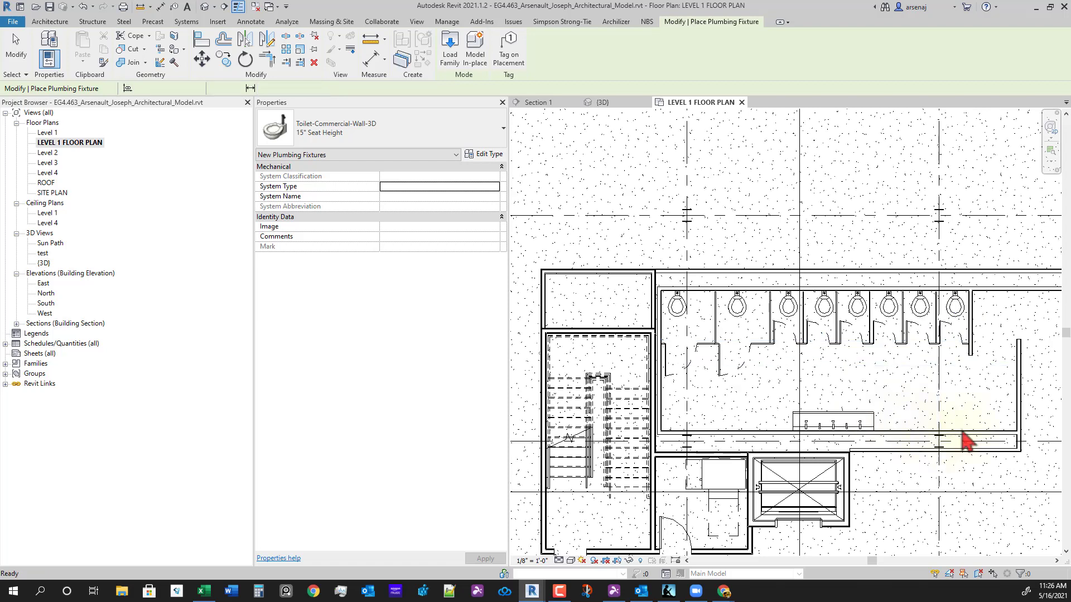
{"action": "key", "text": "Escape"}
{"action": "key", "text": "Escape"}
{"action": "scroll", "coordinate": [929, 426], "scroll_direction": "up", "scroll_amount": 1}
{"action": "middle_click_drag", "start_coordinate": [875, 473], "coordinate": [833, 452]}
{"action": "scroll", "coordinate": [830, 435], "scroll_direction": "down", "scroll_amount": 2}
{"action": "scroll", "coordinate": [829, 434], "scroll_direction": "up", "scroll_amount": 1}
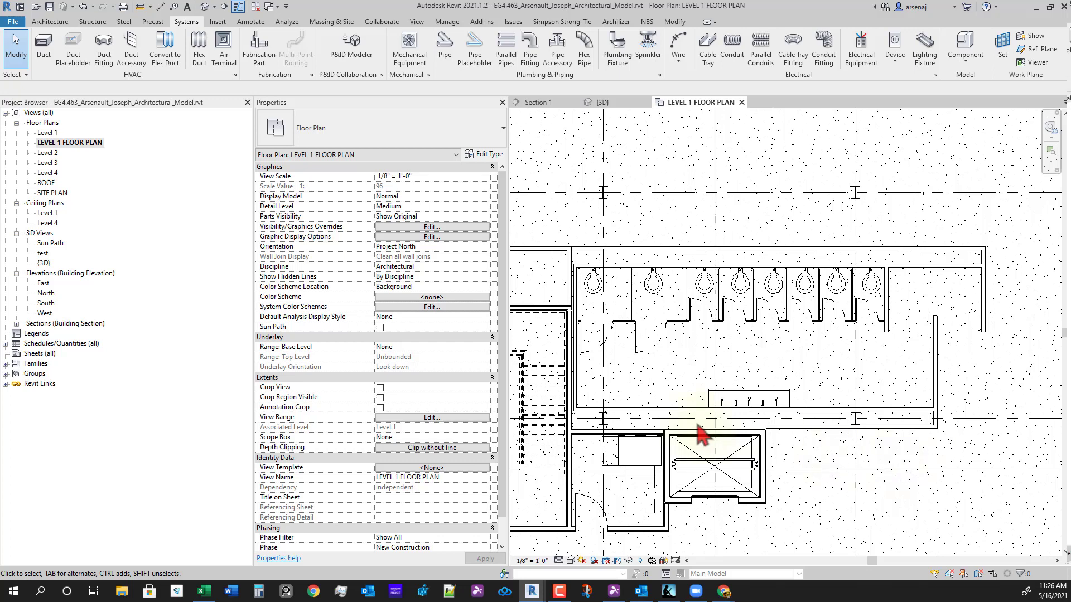
{"action": "scroll", "coordinate": [754, 405], "scroll_direction": "up", "scroll_amount": 2}
- Select the Verge sink and copy it (CO) from its corner to a first spot along the chase wall
{"action": "left_click", "coordinate": [764, 399]}
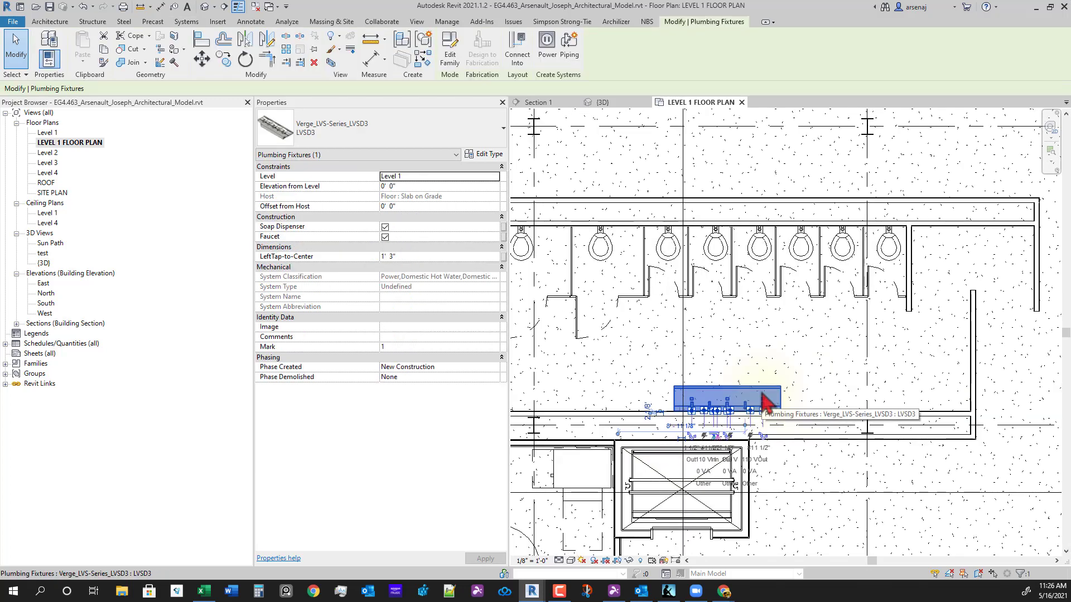
{"action": "middle_click_drag", "start_coordinate": [874, 456], "coordinate": [840, 429]}
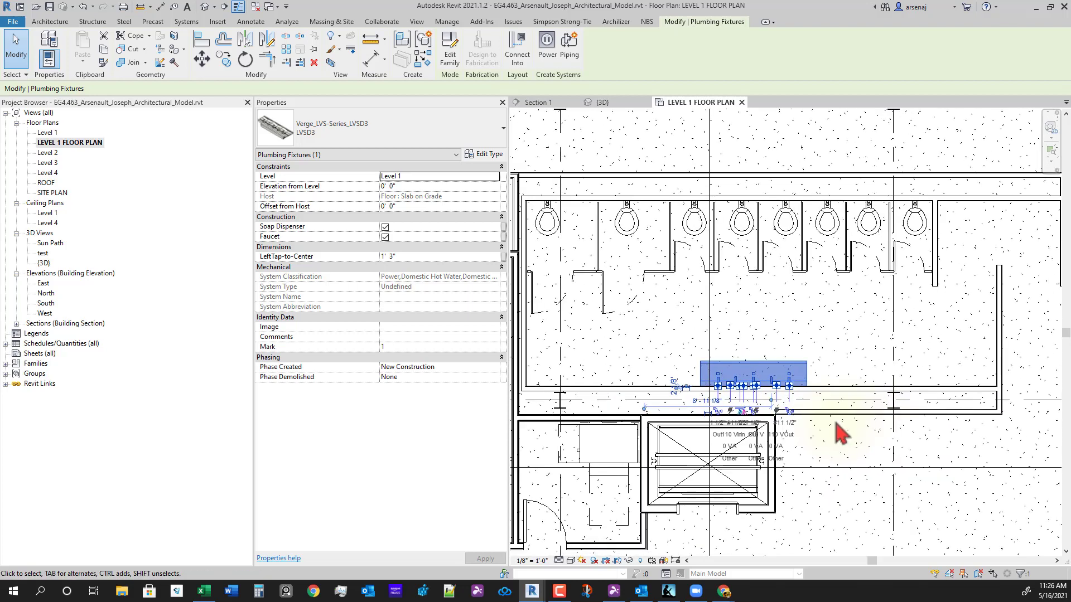
{"action": "key", "text": "i"}
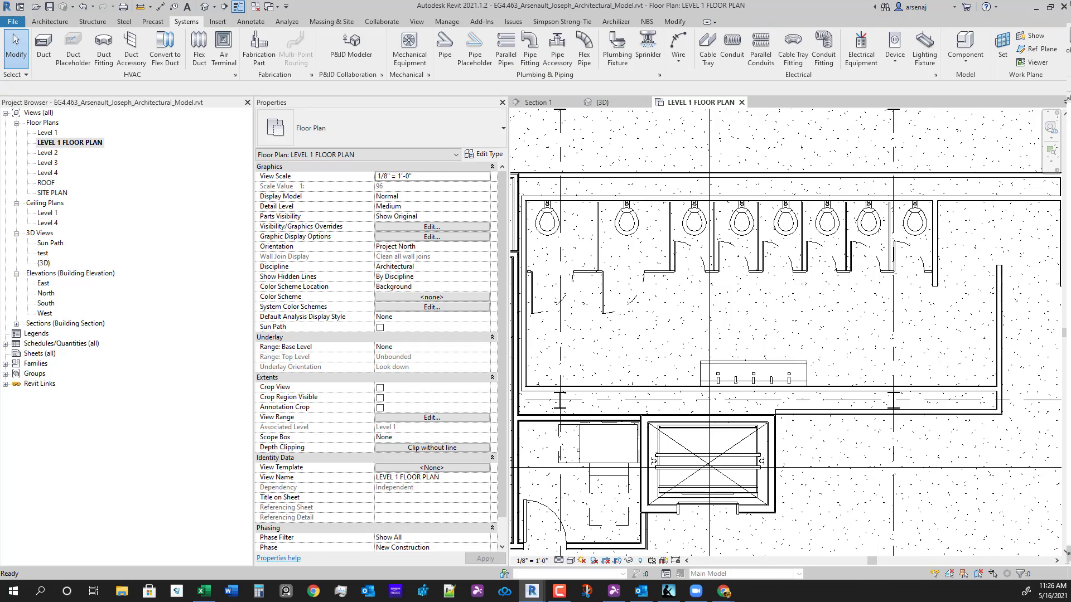
{"action": "left_click", "coordinate": [774, 382]}
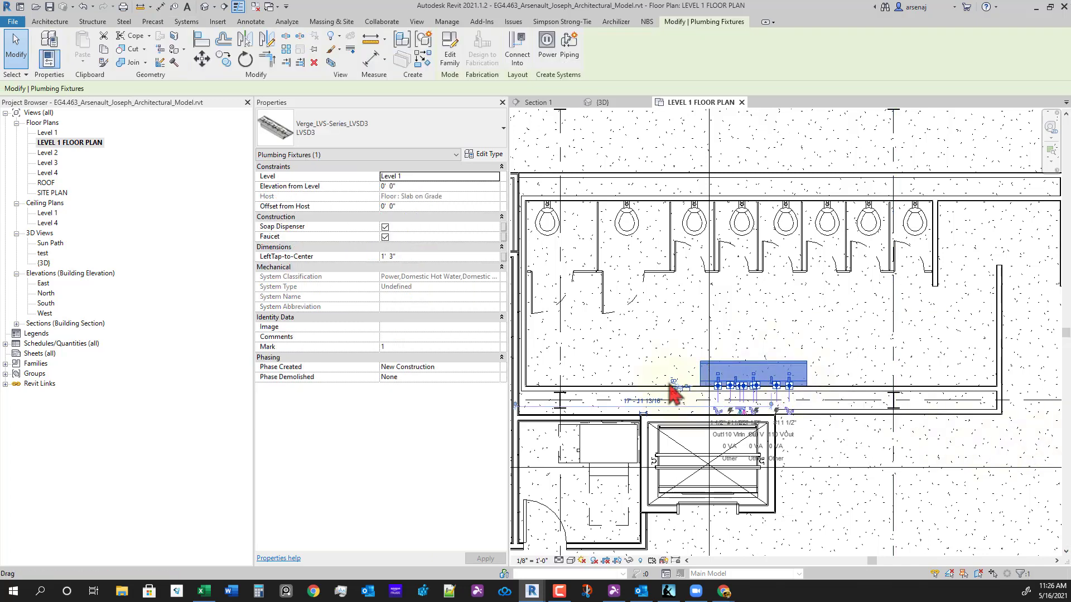
{"action": "scroll", "coordinate": [691, 368], "scroll_direction": "down", "scroll_amount": 2}
{"action": "scroll", "coordinate": [777, 372], "scroll_direction": "up", "scroll_amount": 1}
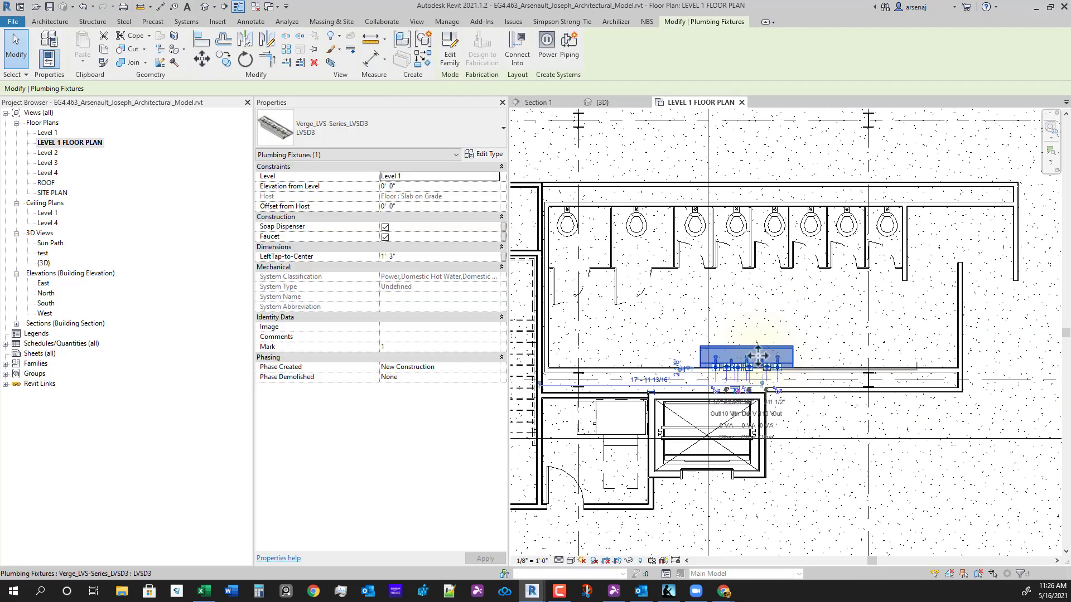
{"action": "scroll", "coordinate": [750, 379], "scroll_direction": "up", "scroll_amount": 4}
{"action": "key", "text": "c"}
{"action": "key", "text": "o"}
{"action": "scroll", "coordinate": [746, 379], "scroll_direction": "up", "scroll_amount": 2}
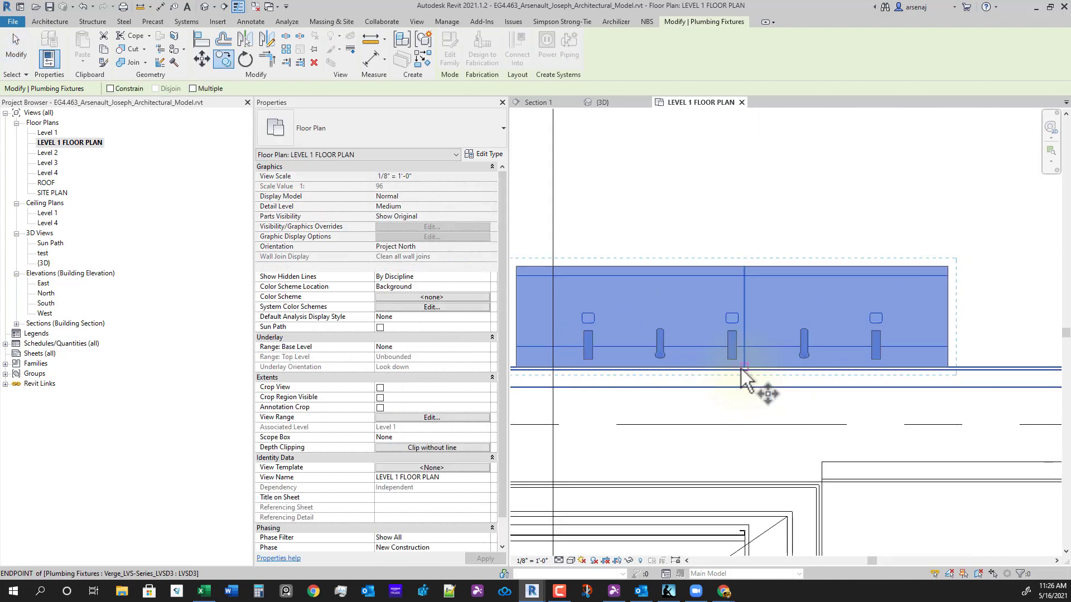
{"action": "left_click", "coordinate": [744, 372]}
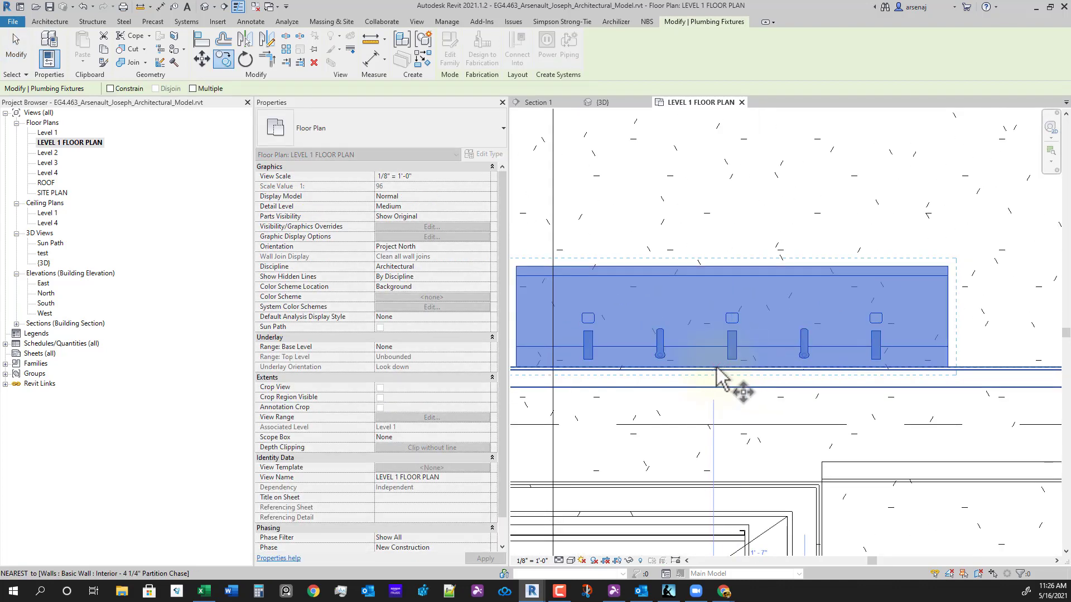
{"action": "scroll", "coordinate": [716, 366], "scroll_direction": "down", "scroll_amount": 5}
{"action": "left_click", "coordinate": [709, 338]}
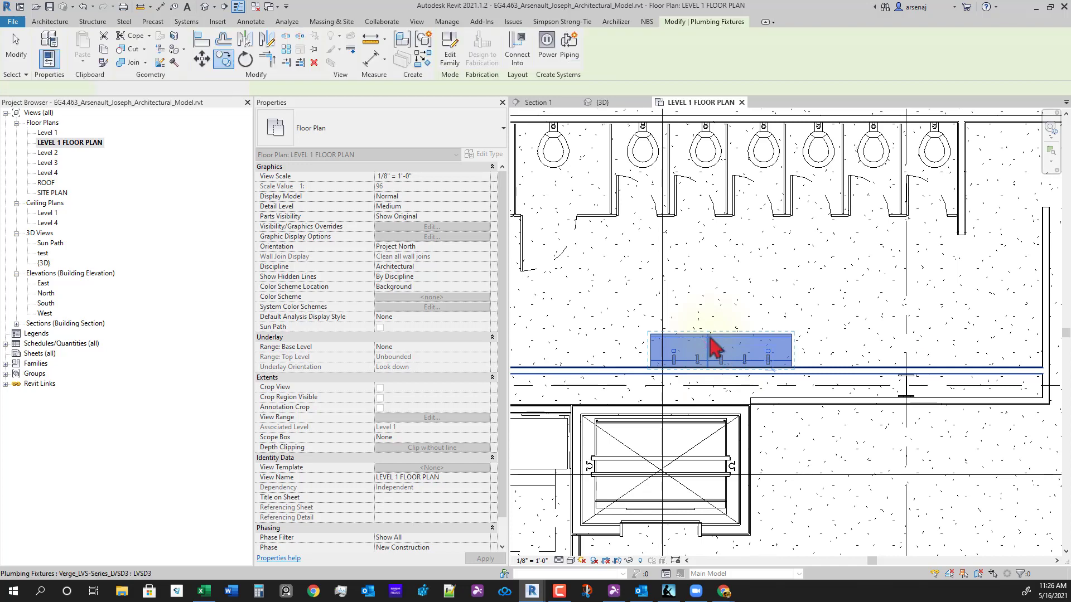
- Copy the sink again, placing a second sink 9'-7" to the left along the chase wall
{"action": "left_click", "coordinate": [226, 61]}
{"action": "middle_click_drag", "start_coordinate": [748, 424], "coordinate": [802, 401]}
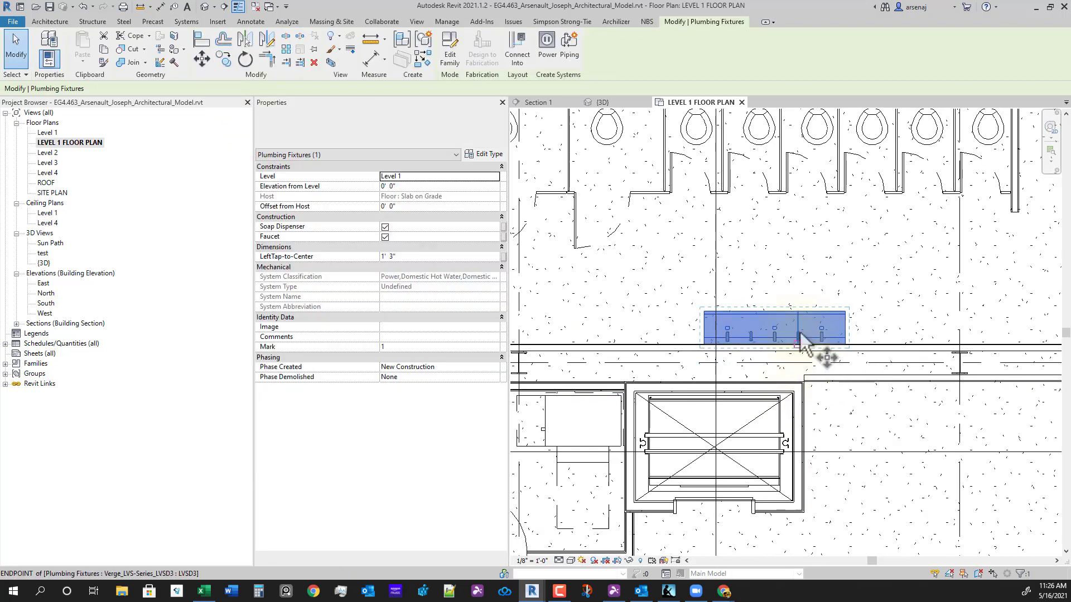
{"action": "left_click", "coordinate": [799, 333]}
{"action": "scroll", "coordinate": [641, 327], "scroll_direction": "down", "scroll_amount": 1}
{"action": "middle_click_drag", "start_coordinate": [653, 341], "coordinate": [674, 342]}
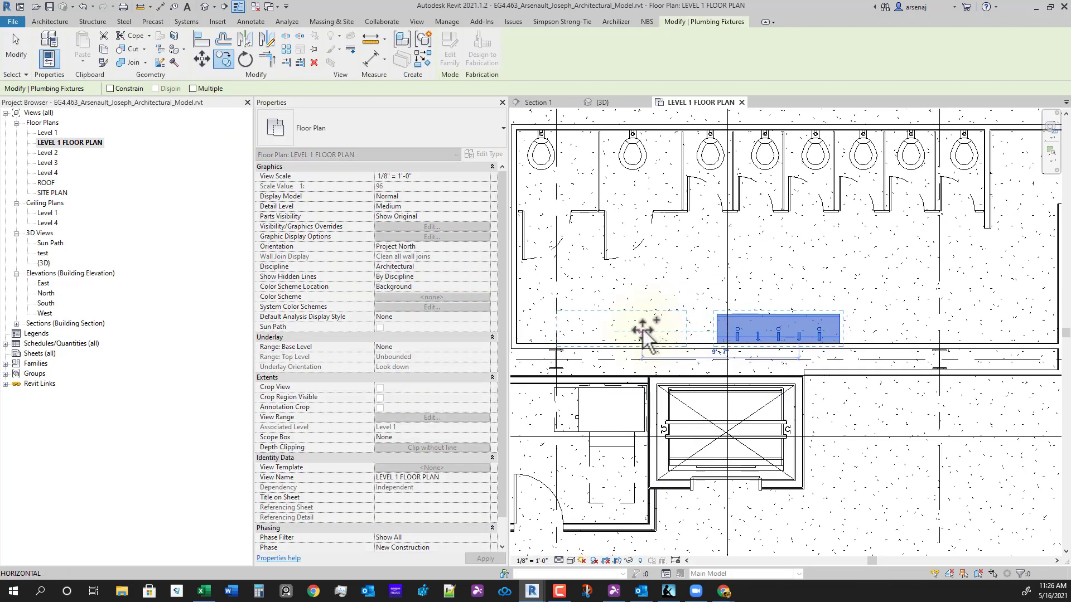
{"action": "left_click", "coordinate": [643, 333]}
{"action": "middle_click_drag", "start_coordinate": [839, 339], "coordinate": [736, 342]}
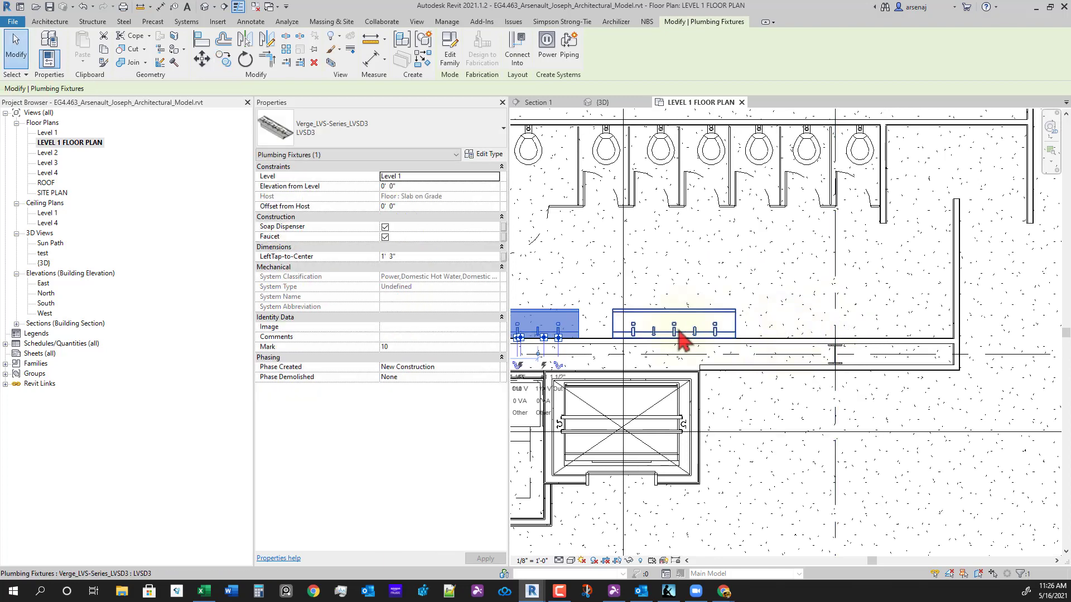
- Copy the original sink to the right onto grid 4, giving three sinks in a row
{"action": "left_click", "coordinate": [681, 339]}
{"action": "key", "text": "c"}
{"action": "left_click", "coordinate": [685, 330]}
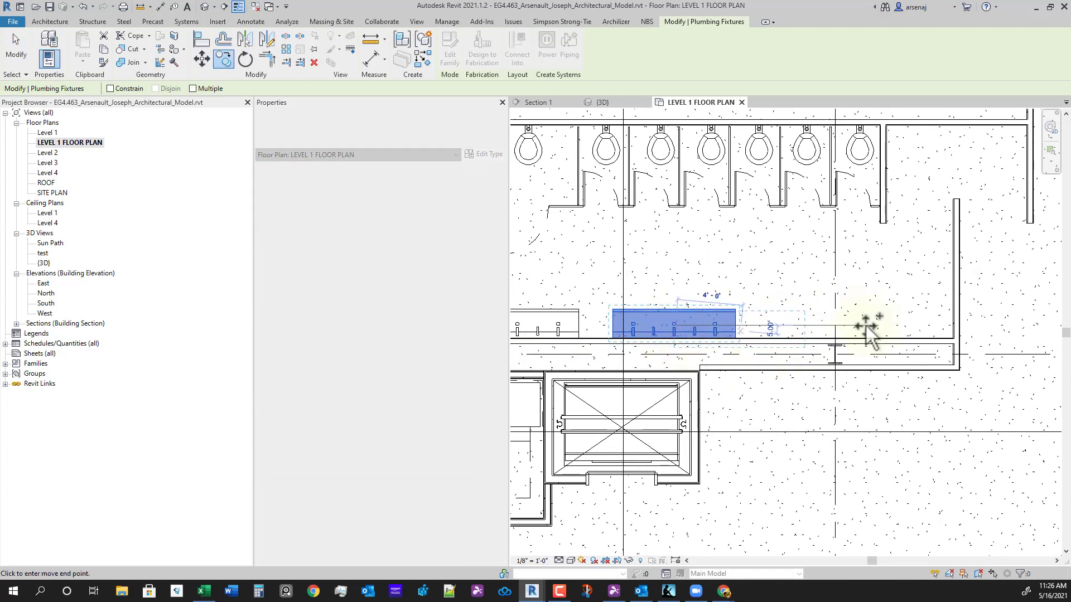
{"action": "left_click", "coordinate": [835, 349]}
{"action": "key", "text": "Escape"}
{"action": "scroll", "coordinate": [831, 351], "scroll_direction": "down", "scroll_amount": 1}
{"action": "middle_click_drag", "start_coordinate": [831, 351], "coordinate": [880, 391]}
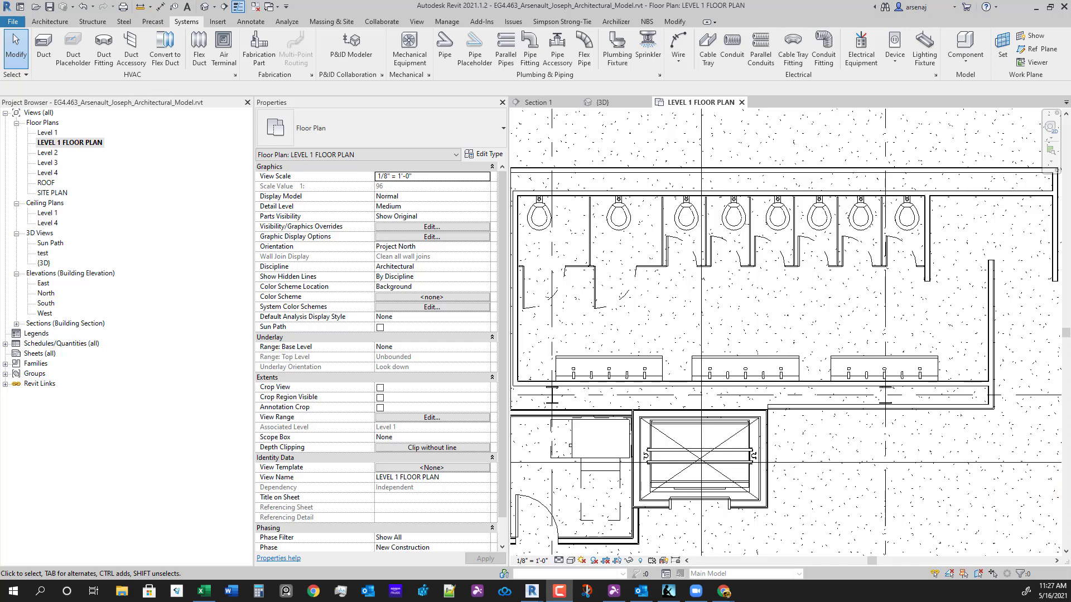
{"action": "middle_click_drag", "start_coordinate": [852, 467], "coordinate": [825, 472]}
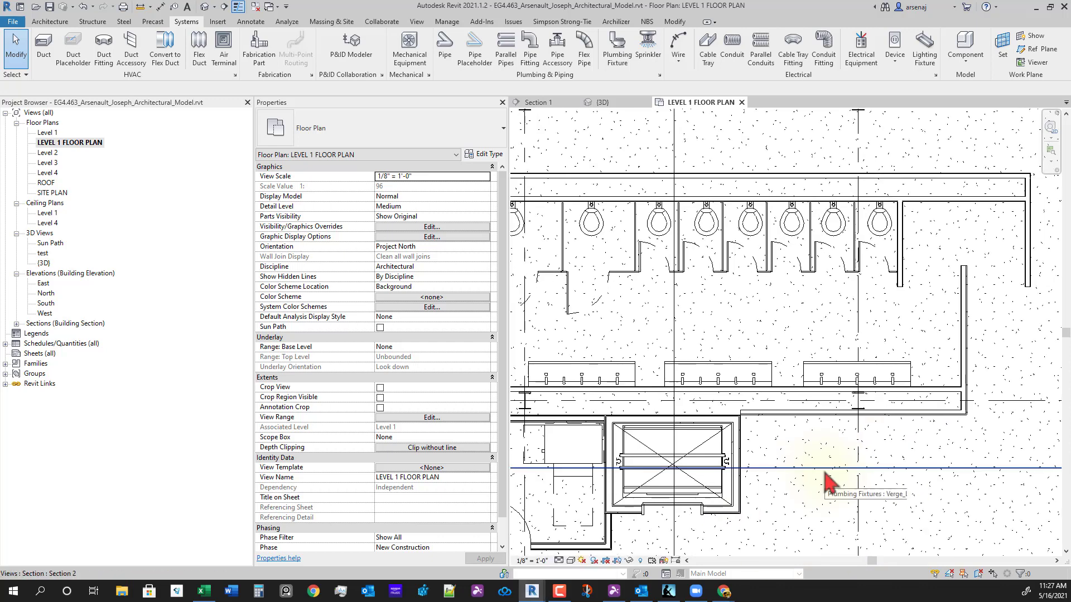
- Place an aligned dimension (DI) from the right wall through the three sink centres to the left wall
{"action": "key", "text": "d"}
{"action": "key", "text": "i"}
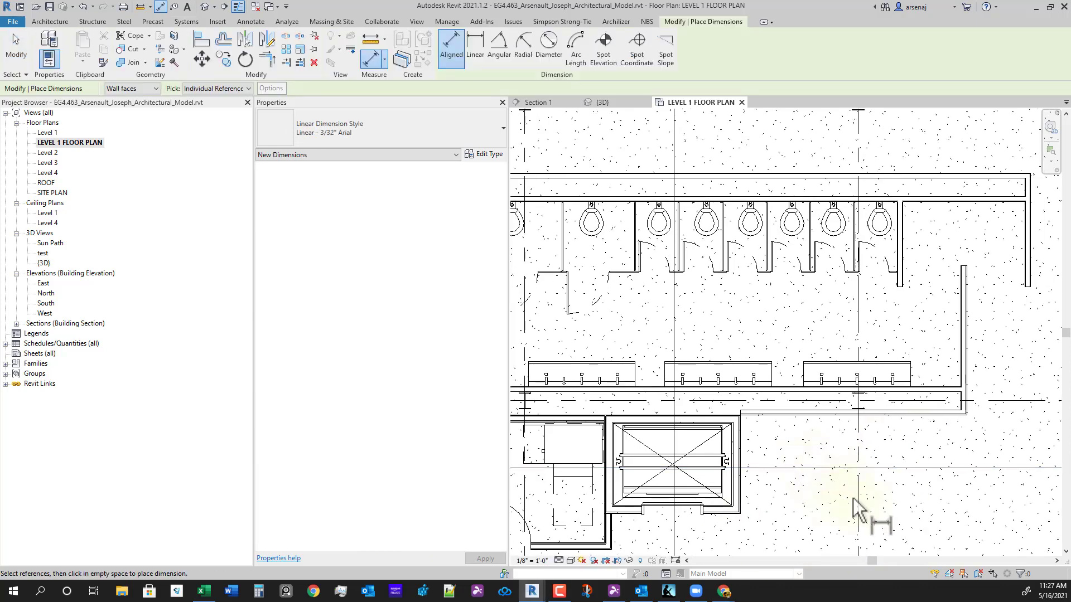
{"action": "scroll", "coordinate": [925, 384], "scroll_direction": "up", "scroll_amount": 2}
{"action": "left_click", "coordinate": [975, 366]}
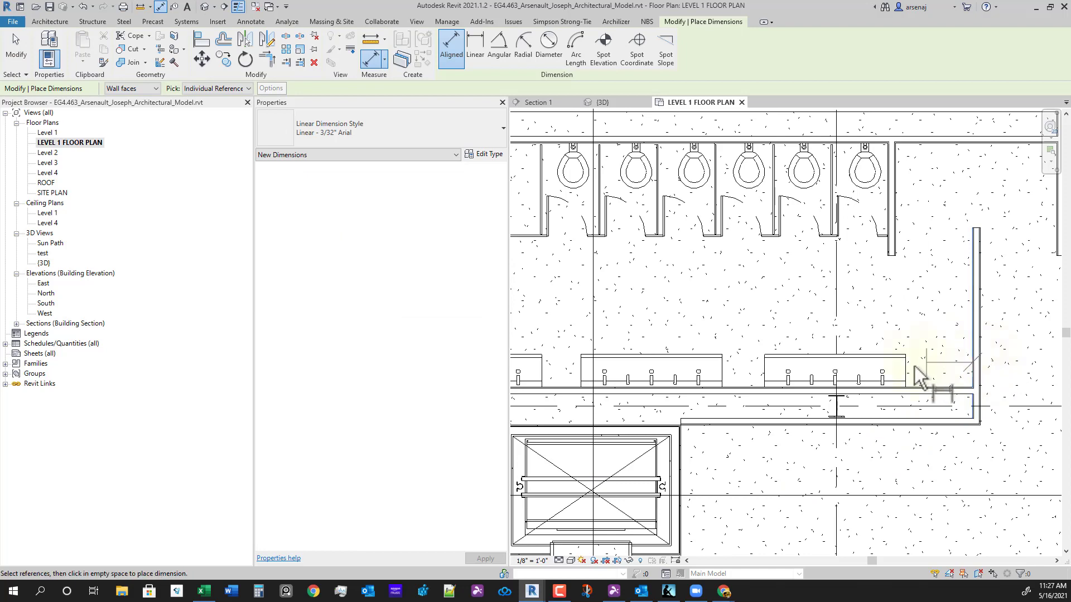
{"action": "scroll", "coordinate": [836, 366], "scroll_direction": "up", "scroll_amount": 5}
{"action": "left_click", "coordinate": [836, 366]}
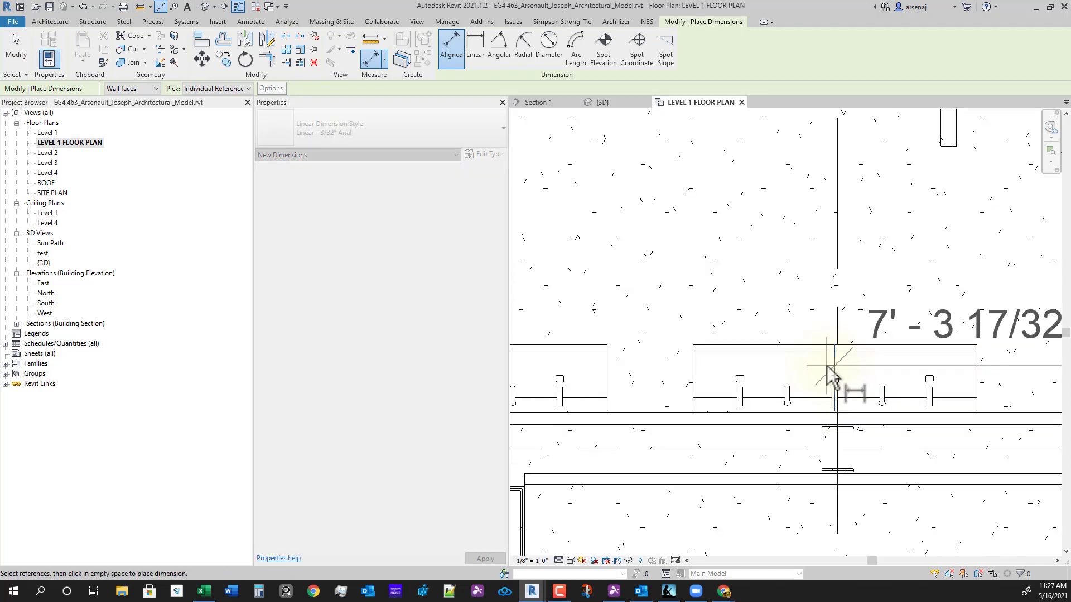
{"action": "scroll", "coordinate": [830, 371], "scroll_direction": "down", "scroll_amount": 5}
{"action": "middle_click_drag", "start_coordinate": [830, 373], "coordinate": [941, 380]}
{"action": "scroll", "coordinate": [825, 387], "scroll_direction": "up", "scroll_amount": 3}
{"action": "left_click", "coordinate": [725, 385]}
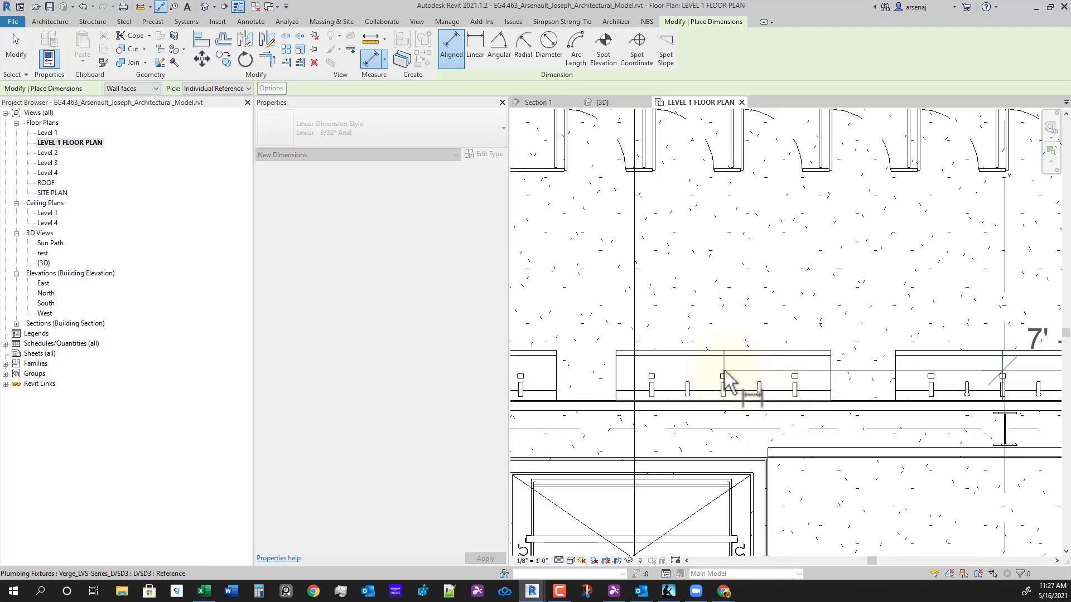
{"action": "scroll", "coordinate": [700, 409], "scroll_direction": "down", "scroll_amount": 2}
{"action": "middle_click_drag", "start_coordinate": [712, 405], "coordinate": [928, 399]}
{"action": "scroll", "coordinate": [756, 390], "scroll_direction": "up", "scroll_amount": 2}
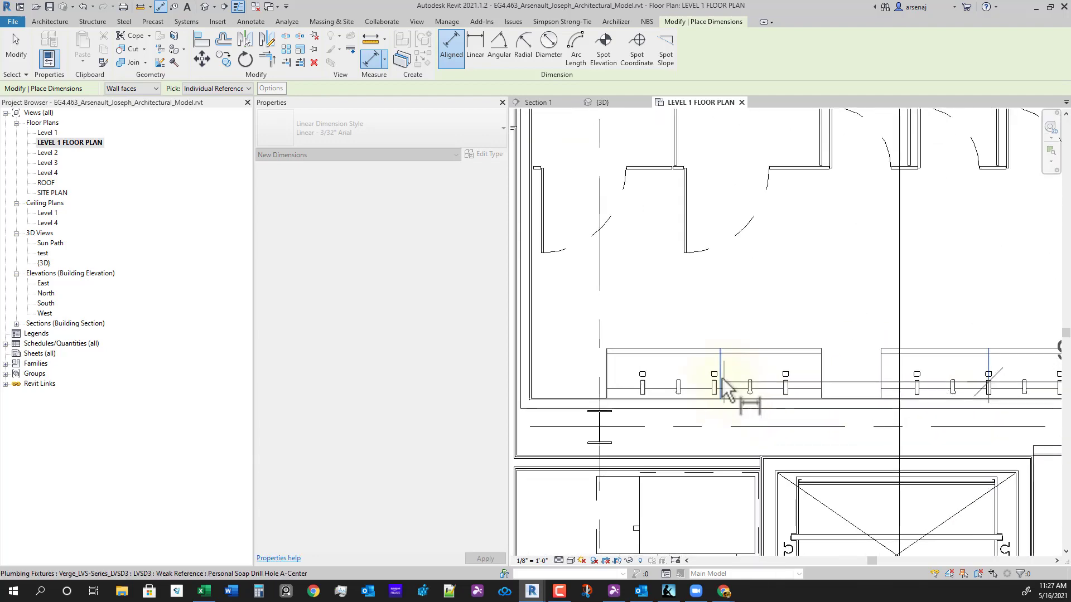
{"action": "left_click", "coordinate": [714, 366]}
{"action": "scroll", "coordinate": [708, 351], "scroll_direction": "down", "scroll_amount": 2}
{"action": "middle_click_drag", "start_coordinate": [682, 349], "coordinate": [743, 377]}
{"action": "scroll", "coordinate": [709, 372], "scroll_direction": "up", "scroll_amount": 2}
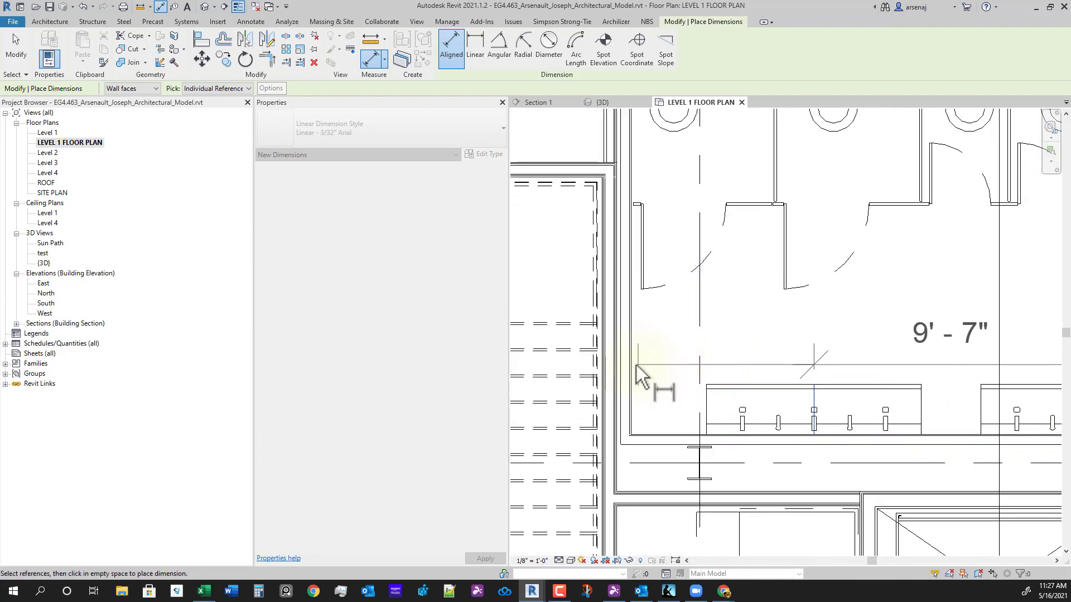
{"action": "left_click", "coordinate": [633, 373]}
{"action": "scroll", "coordinate": [746, 373], "scroll_direction": "down", "scroll_amount": 2}
{"action": "scroll", "coordinate": [873, 390], "scroll_direction": "down", "scroll_amount": 2}
{"action": "middle_click_drag", "start_coordinate": [873, 391], "coordinate": [717, 390]}
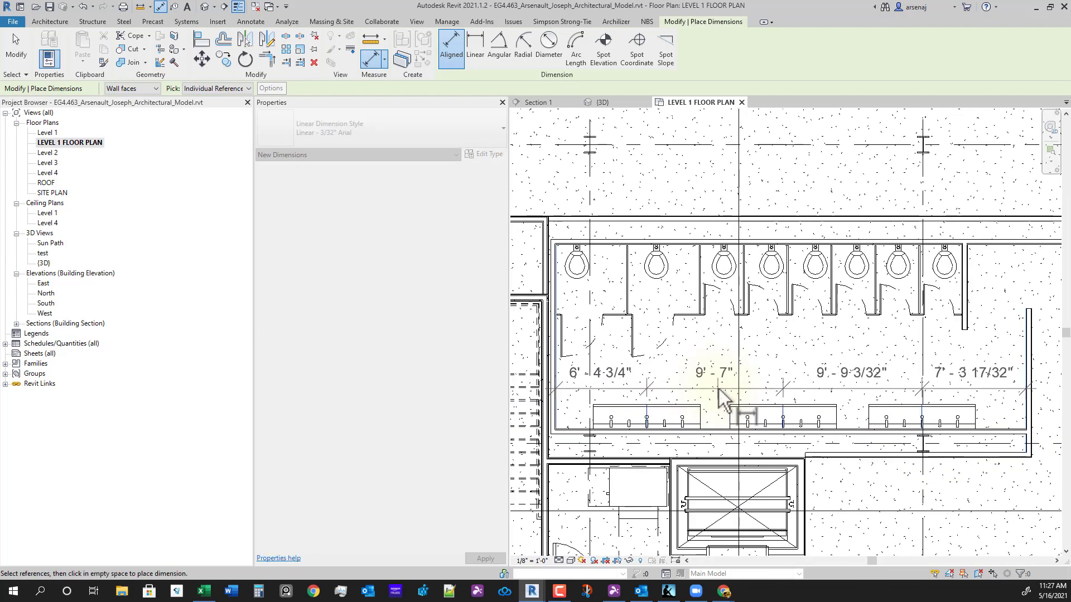
{"action": "left_click", "coordinate": [721, 390]}
- Equalize the dimension string so every gap reads 8' 3 3/32", then select the right sink
{"action": "left_click", "coordinate": [790, 333]}
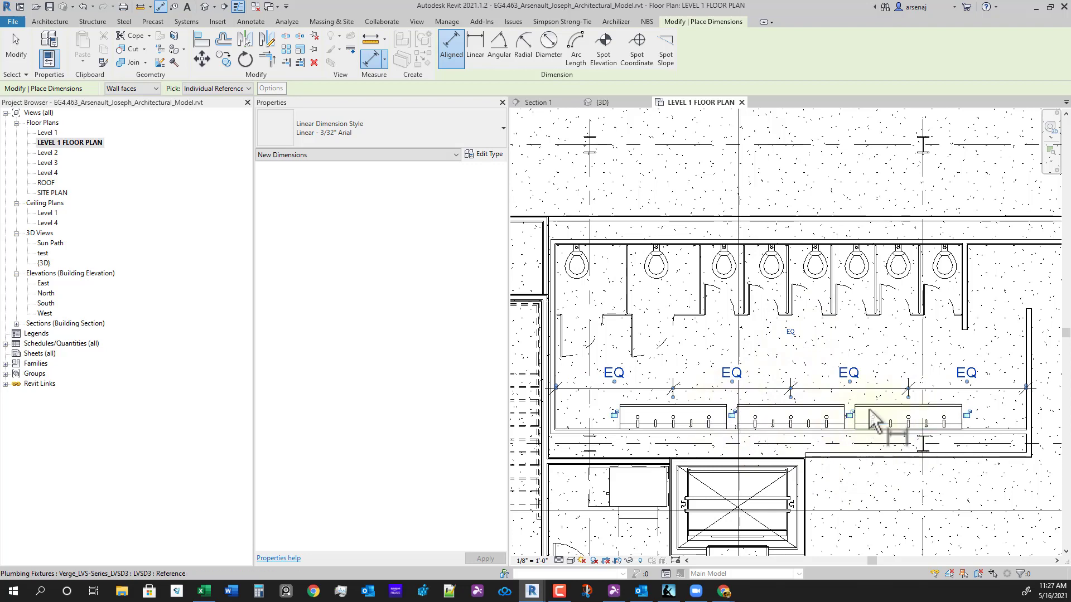
{"action": "left_click", "coordinate": [790, 334]}
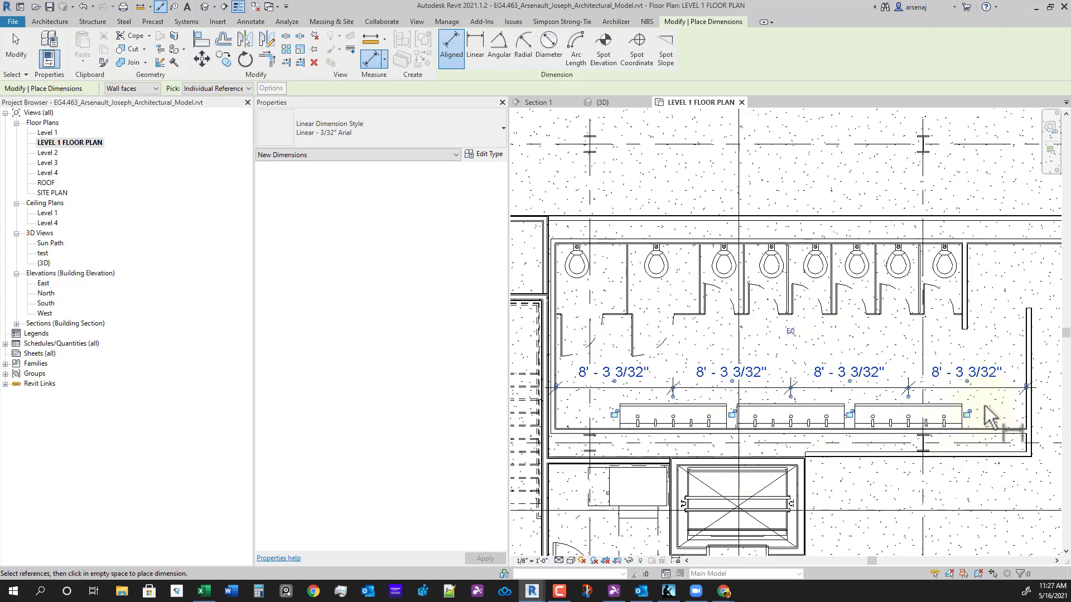
{"action": "key", "text": "Escape"}
{"action": "key", "text": "Escape"}
{"action": "left_click", "coordinate": [958, 414]}
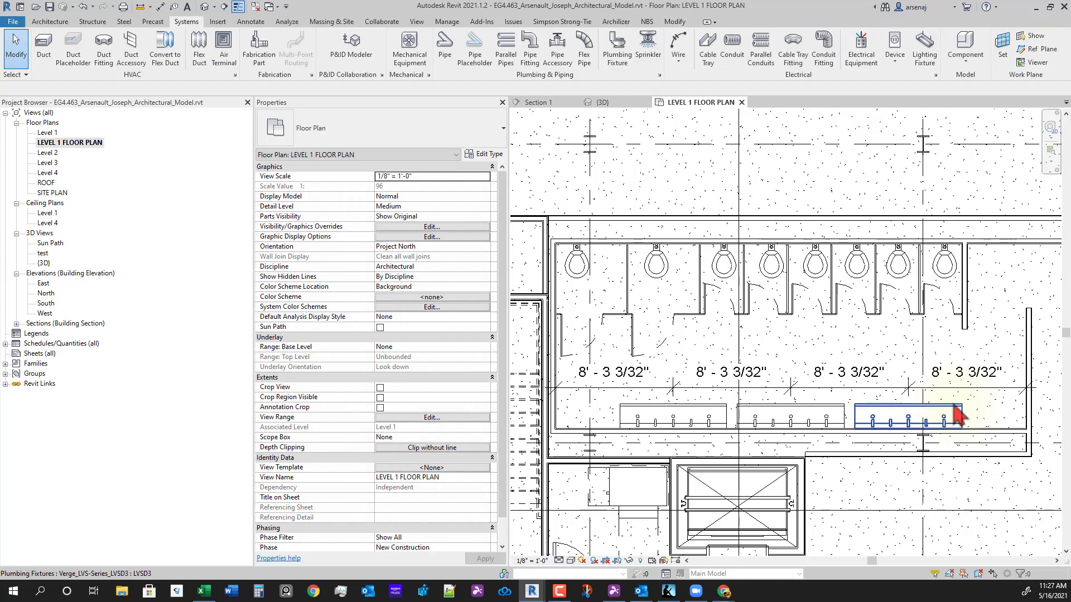
- Adjust the right sink's distance from the end wall, trying 3' - 0" then 6' - 0"
{"action": "left_click", "coordinate": [969, 377]}
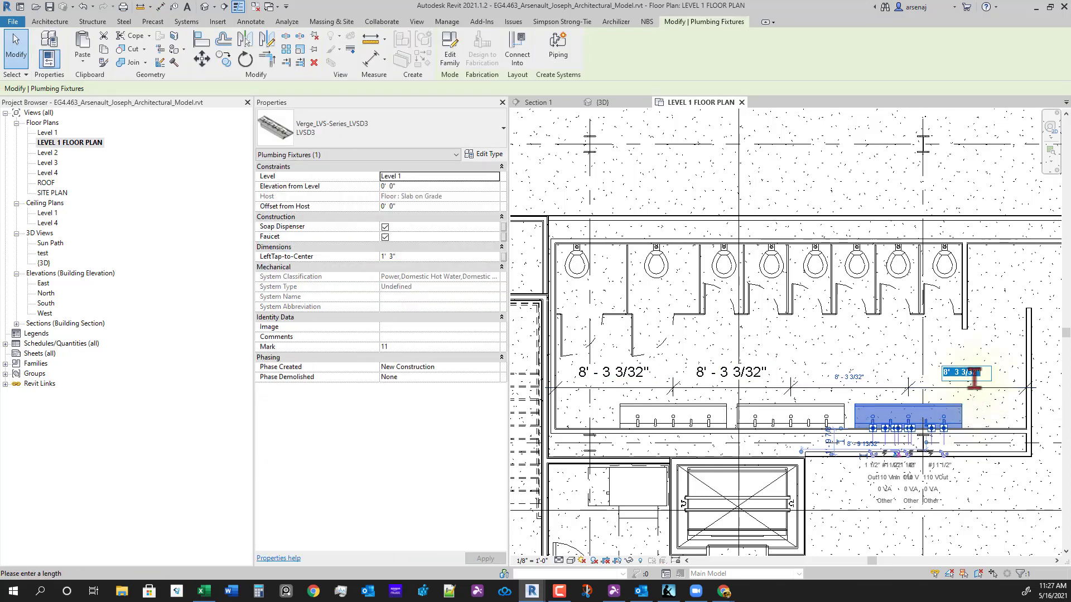
{"action": "type", "text": "3"}
{"action": "key", "text": "Return"}
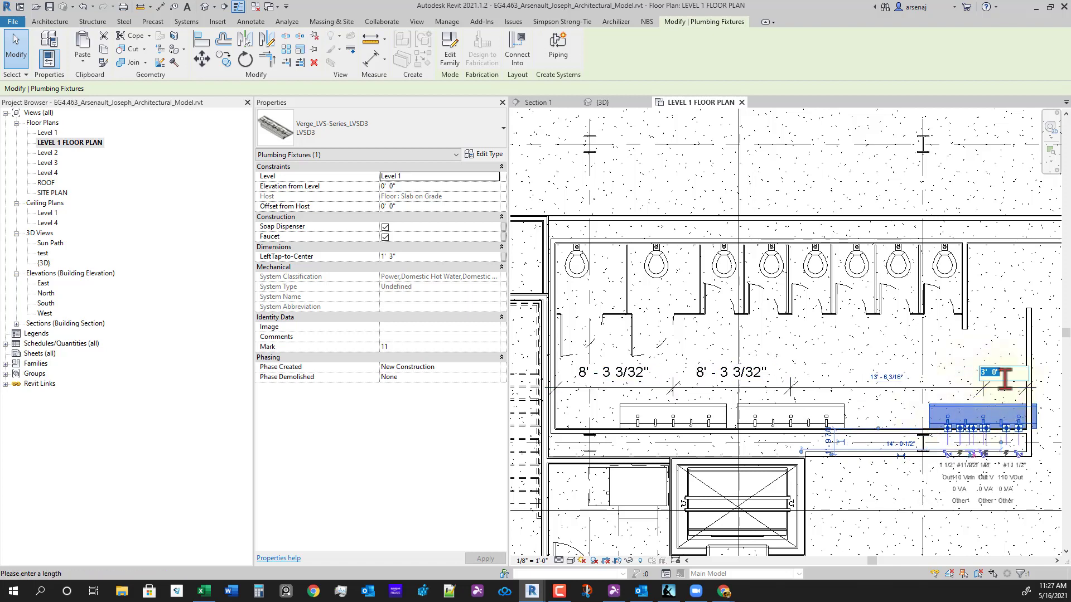
{"action": "type", "text": "6"}
{"action": "key", "text": "Return"}
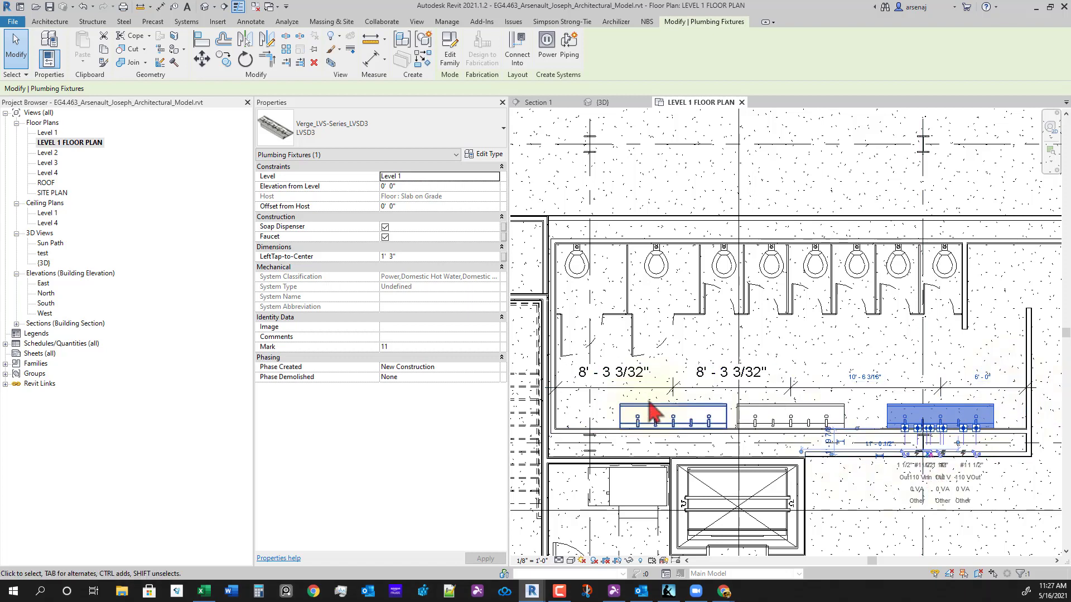
- Adjust the left sink's distance from the end wall to 8' - 0", then 7' - 0"
{"action": "left_click", "coordinate": [630, 397]}
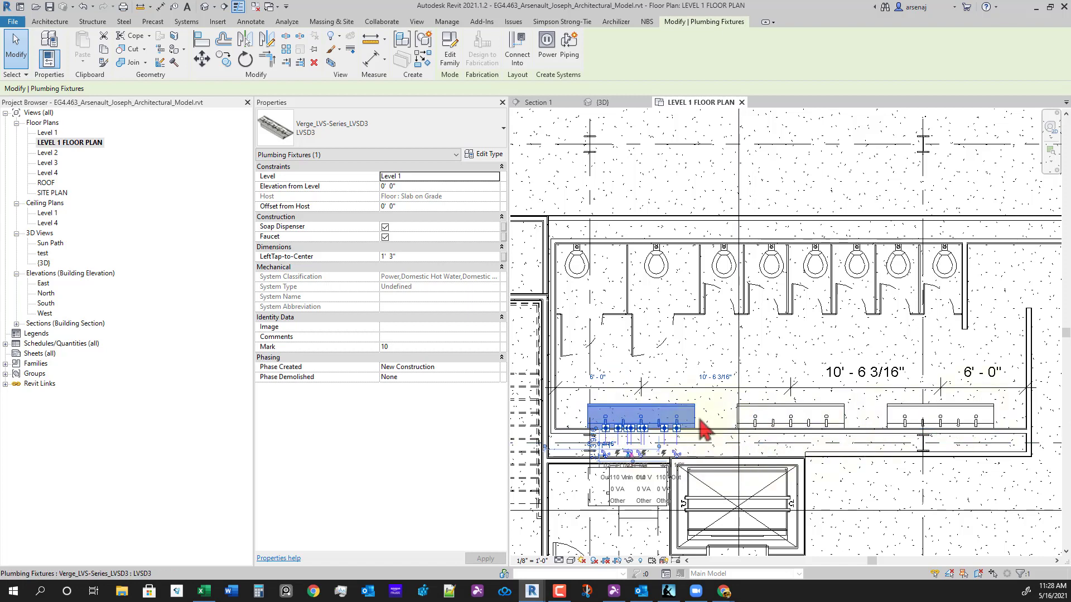
{"action": "left_click", "coordinate": [599, 379]}
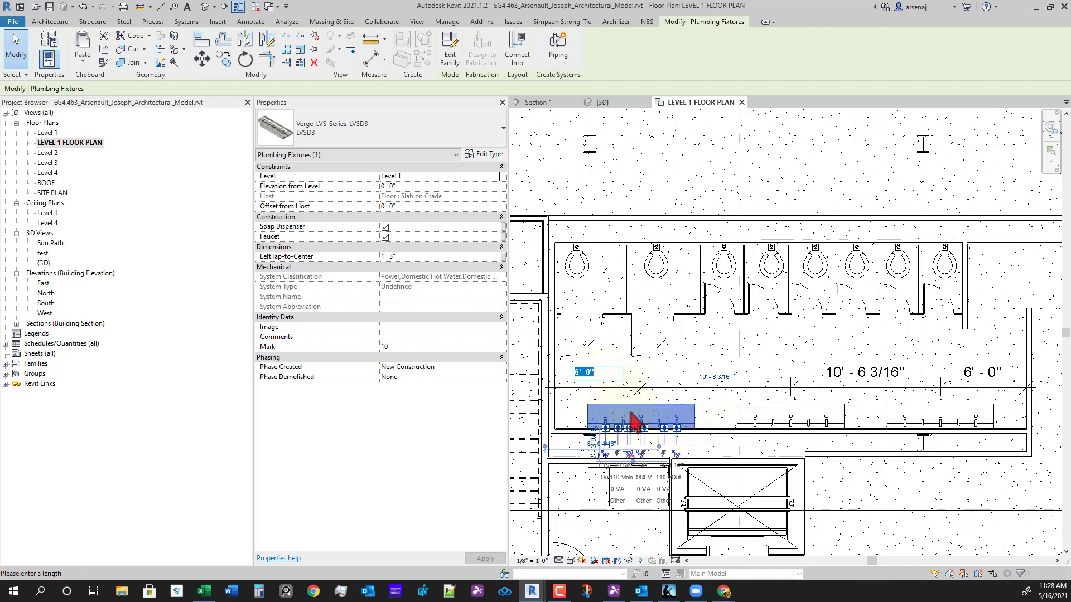
{"action": "type", "text": "8"}
{"action": "key", "text": "Return"}
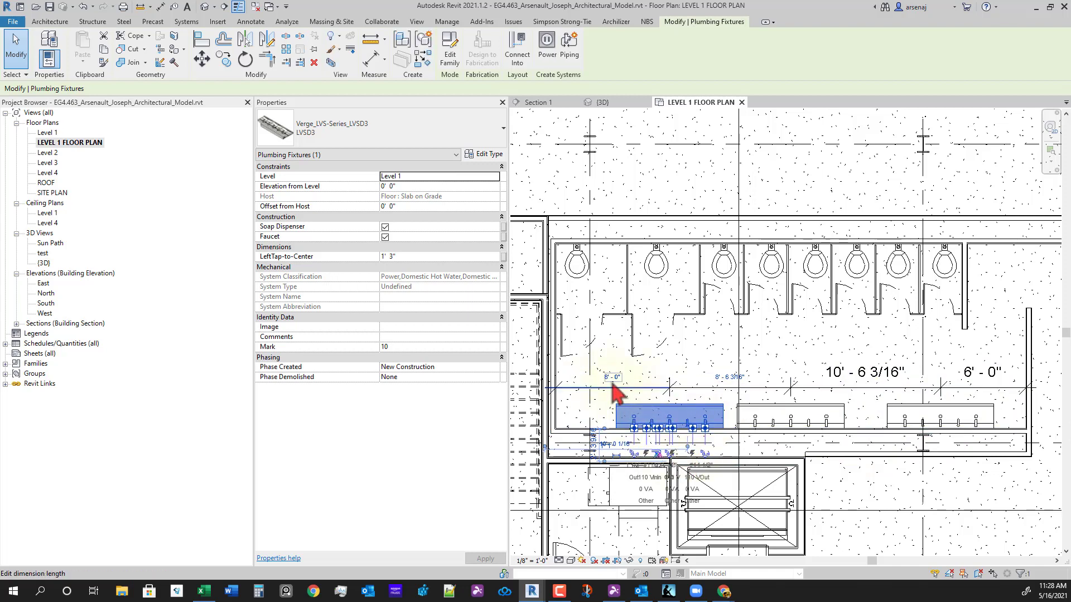
{"action": "left_click", "coordinate": [613, 378]}
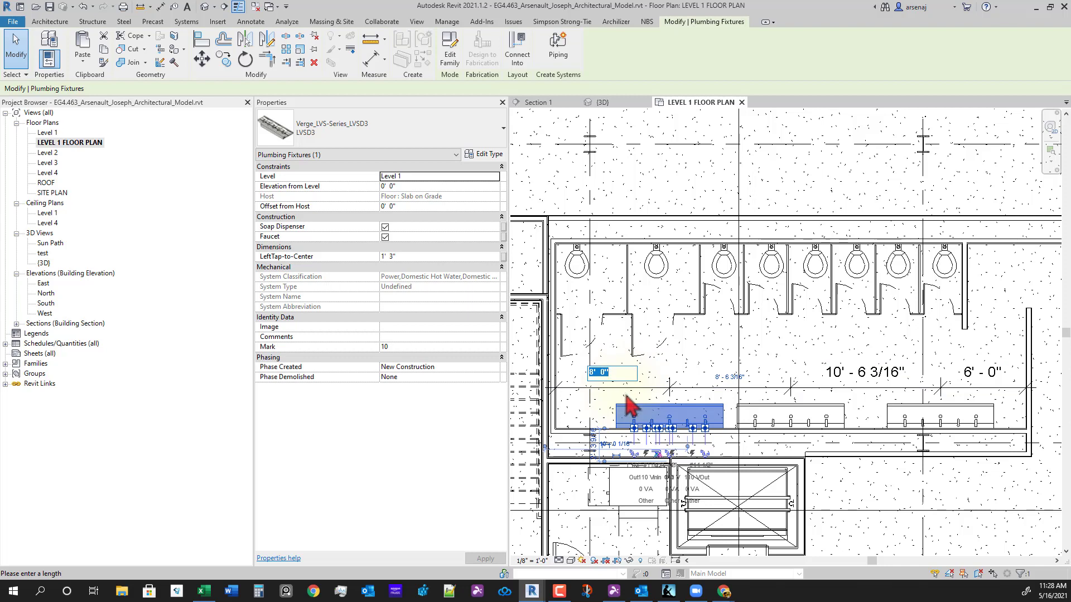
{"action": "key", "text": "Return"}
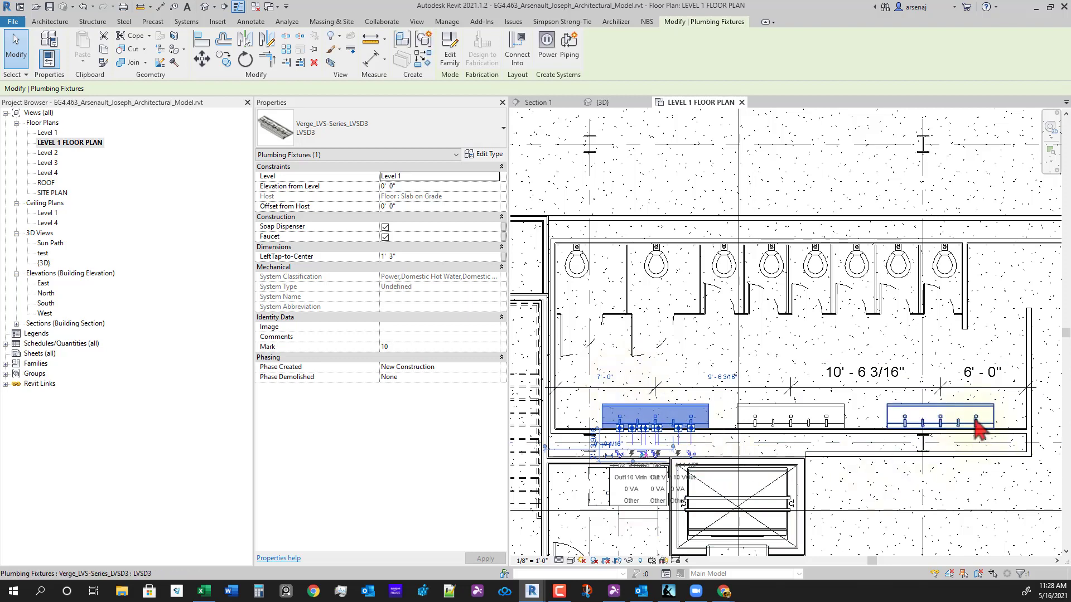
- Set the right sink's distance from the end wall to 6' - 6"
{"action": "left_click", "coordinate": [990, 408]}
{"action": "left_click", "coordinate": [984, 379]}
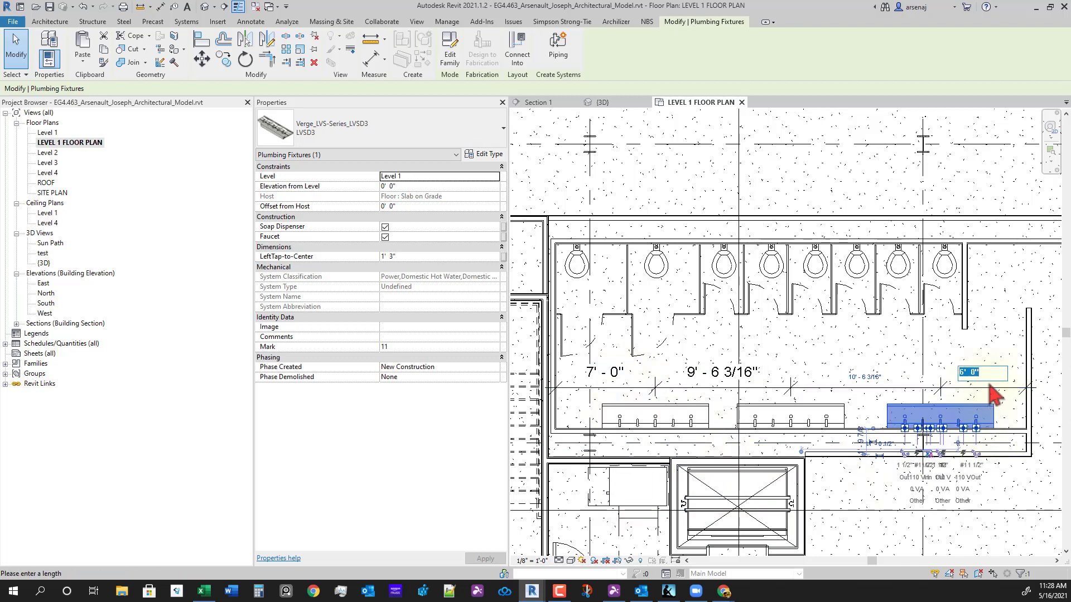
{"action": "type", "text": "7"}
{"action": "key", "text": "Return"}
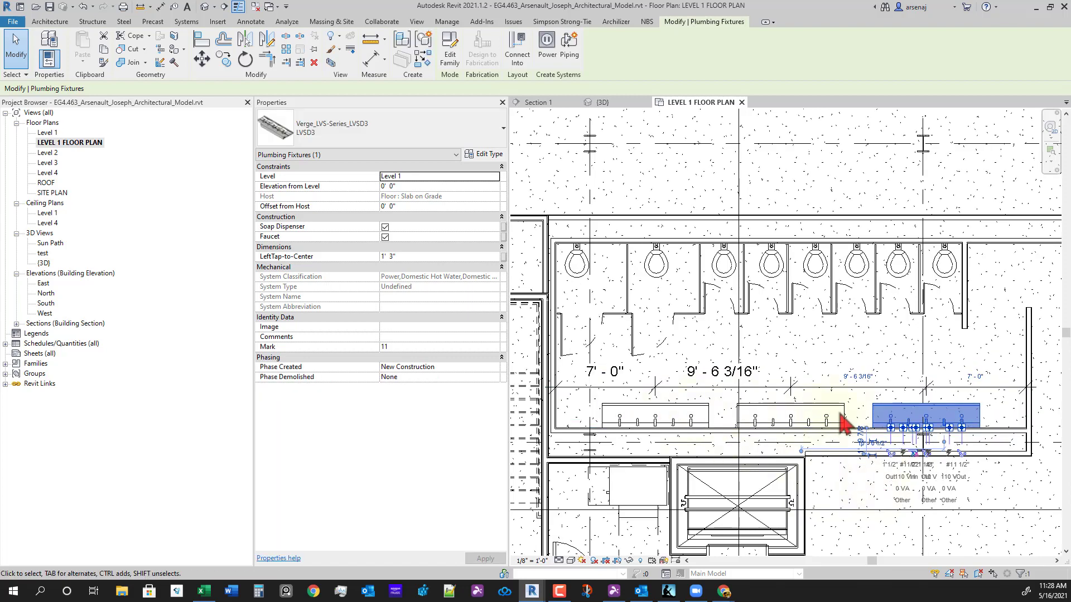
{"action": "left_click", "coordinate": [975, 377]}
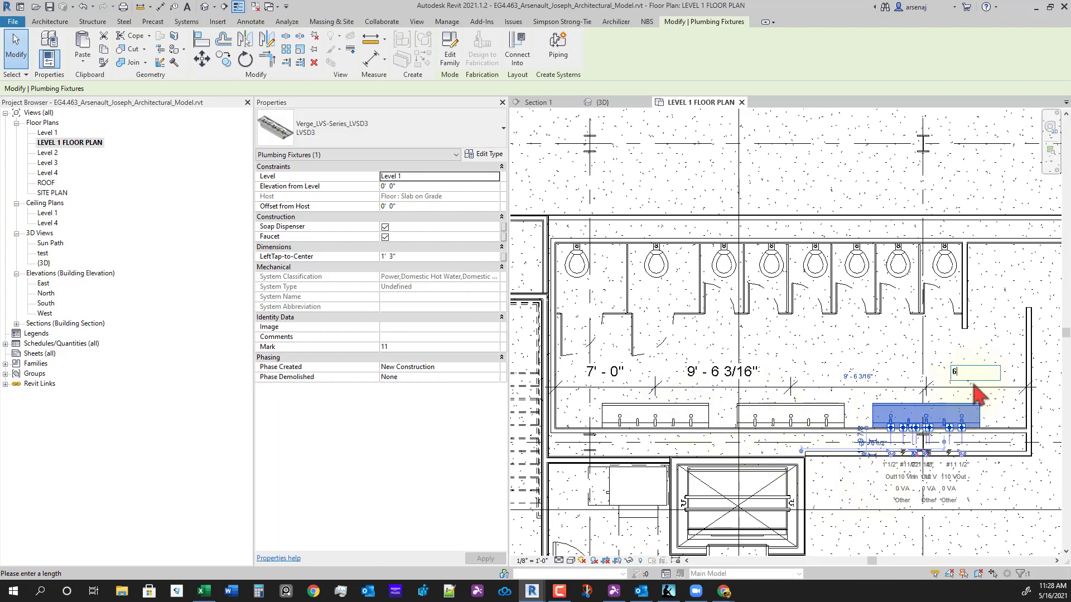
{"action": "type", "text": "6"}
{"action": "key", "text": "Return"}
{"action": "type", "text": "6"}
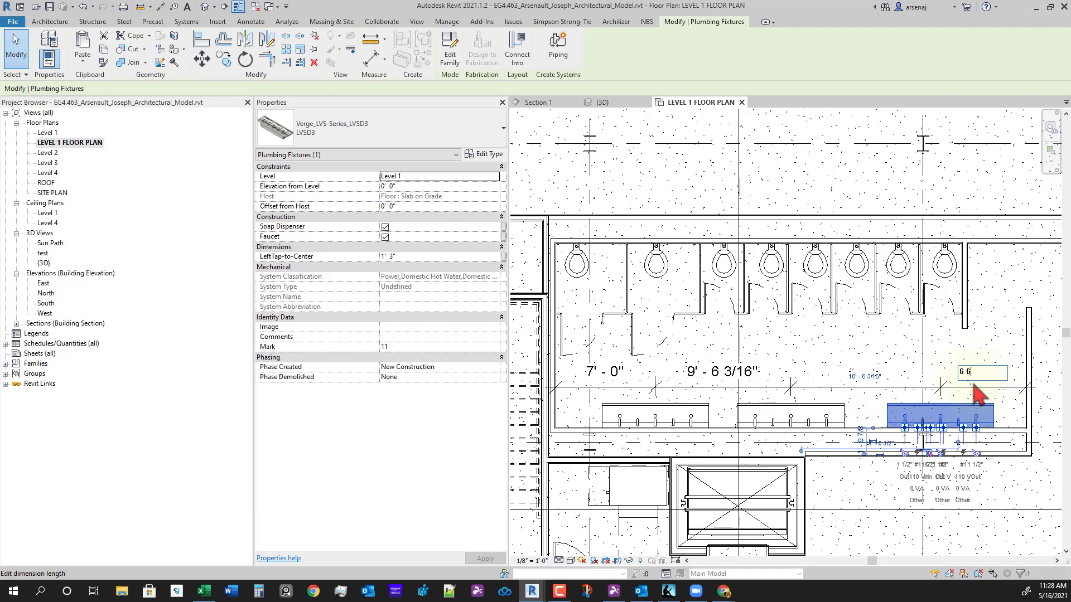
{"action": "type", "text": "' - 6"}
{"action": "key", "text": "Return"}
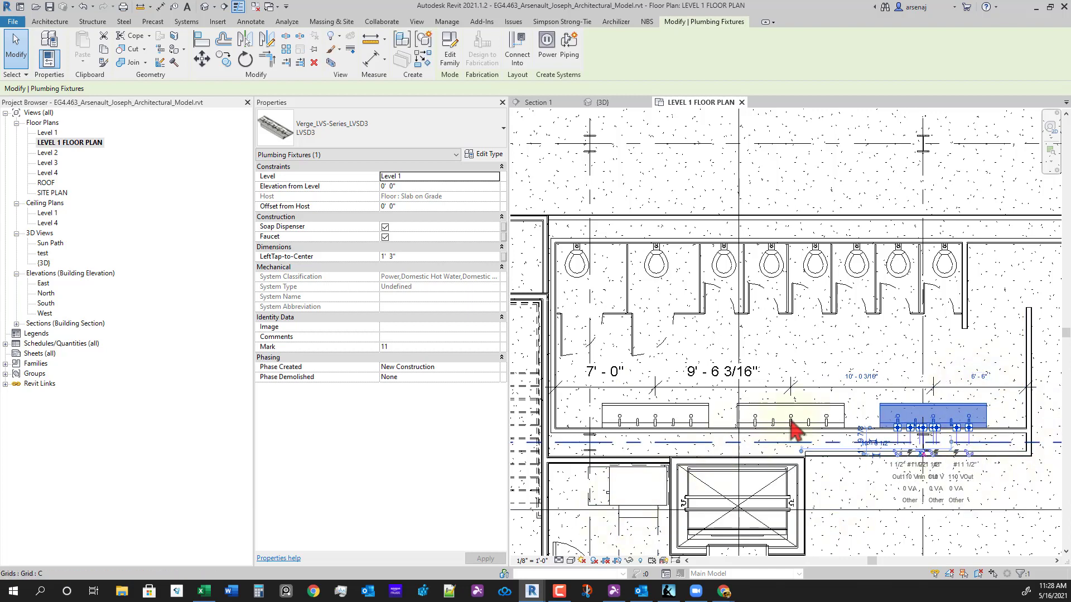
- Set the left sink's distance from the end wall to 6' - 6" and deselect it
{"action": "left_click", "coordinate": [620, 410]}
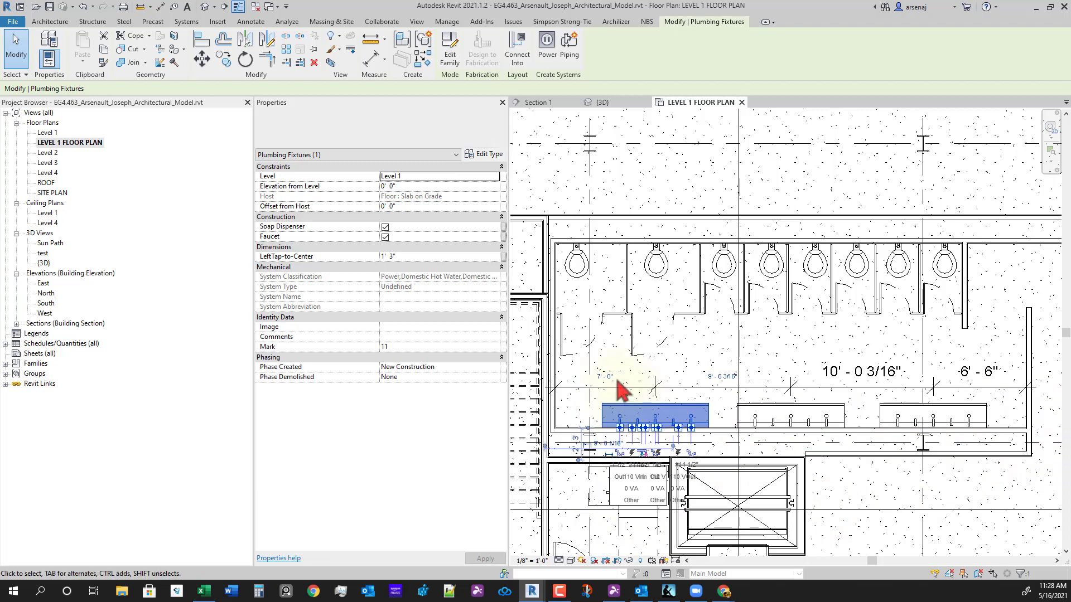
{"action": "left_click", "coordinate": [613, 378]}
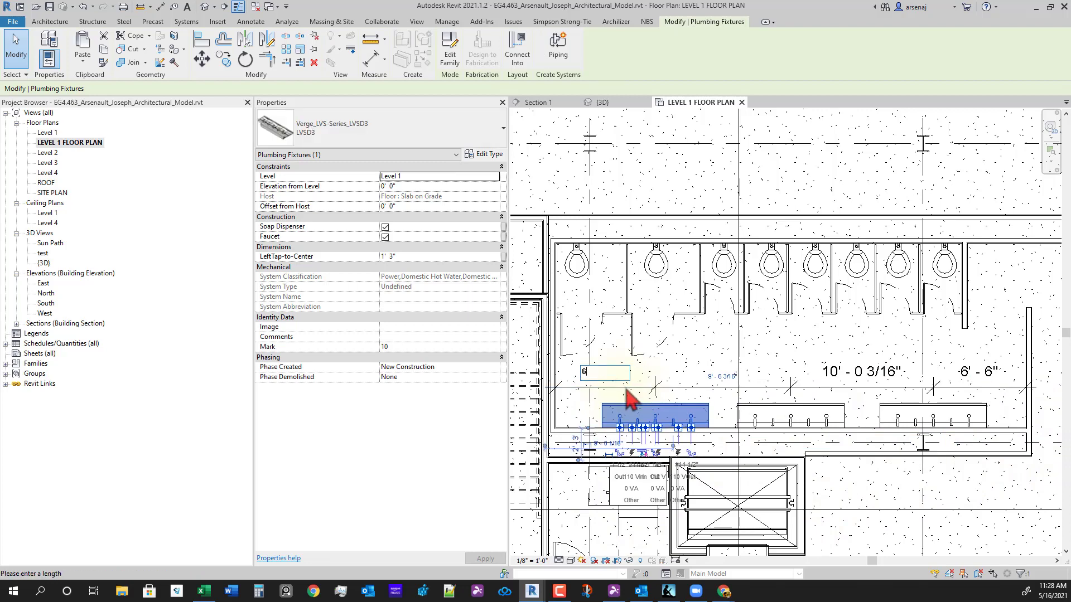
{"action": "type", "text": "6"}
{"action": "key", "text": "Return"}
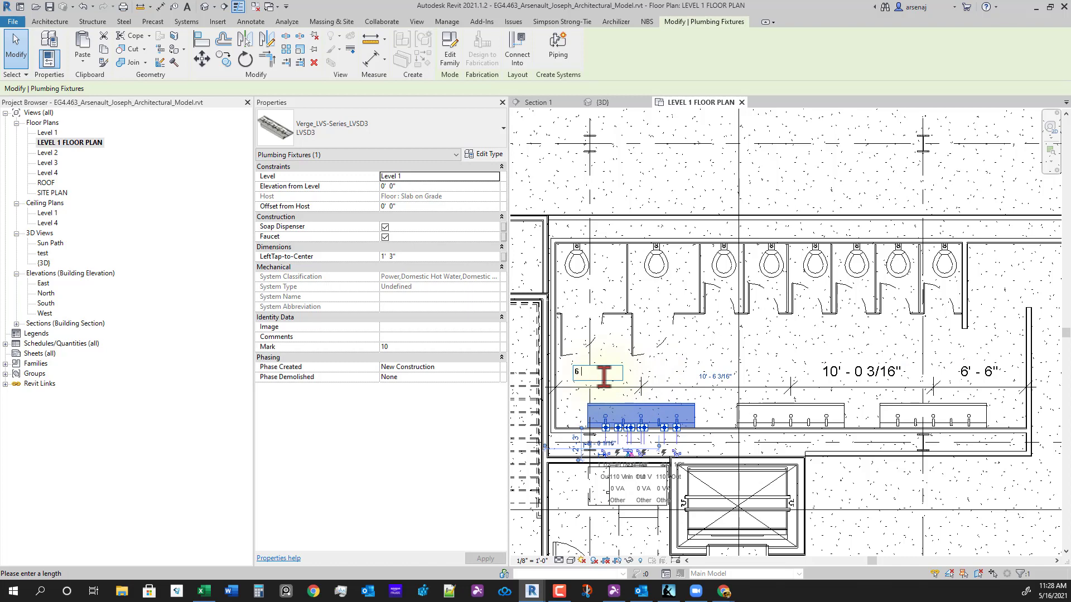
{"action": "type", "text": "6"}
{"action": "key", "text": "Return"}
{"action": "key", "text": "Escape"}
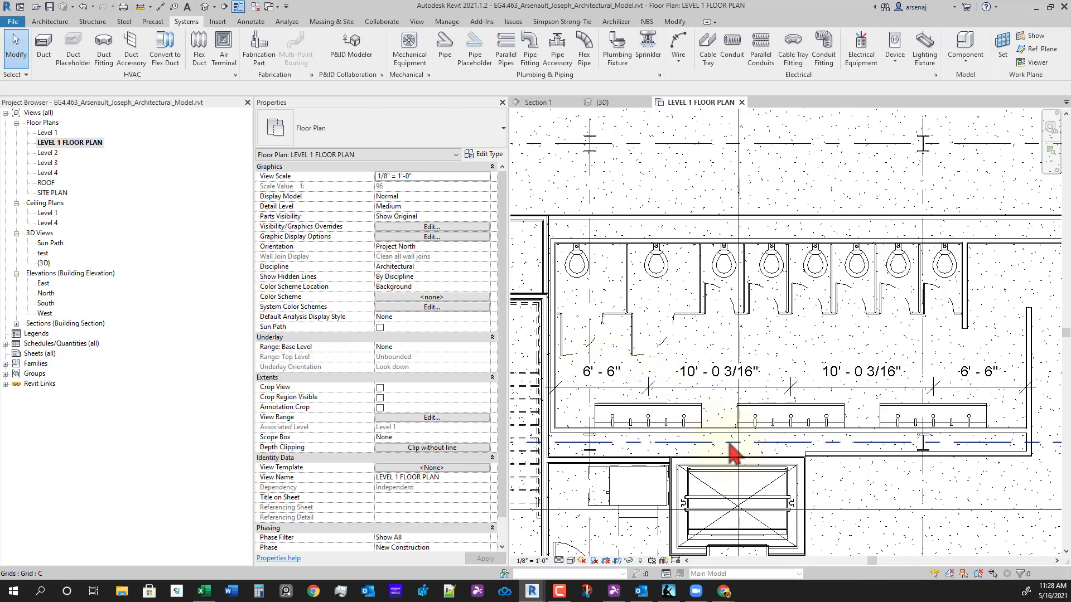
- Select the middle sink and start the Detail Line tool with DL
{"action": "left_click", "coordinate": [772, 428]}
{"action": "scroll", "coordinate": [774, 446], "scroll_direction": "up", "scroll_amount": 2}
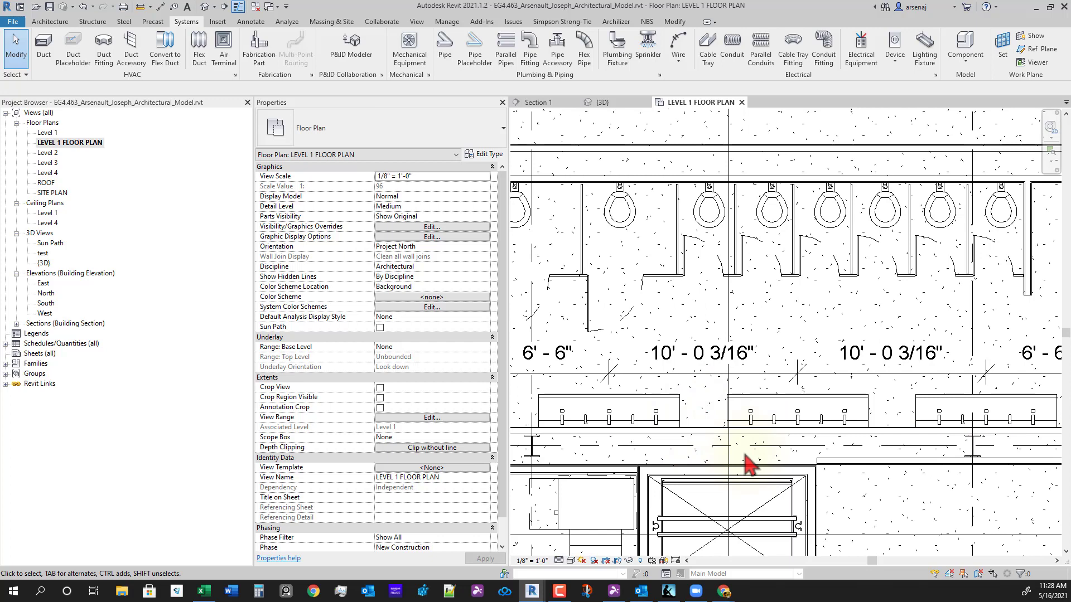
{"action": "key", "text": "d"}
{"action": "key", "text": "l"}
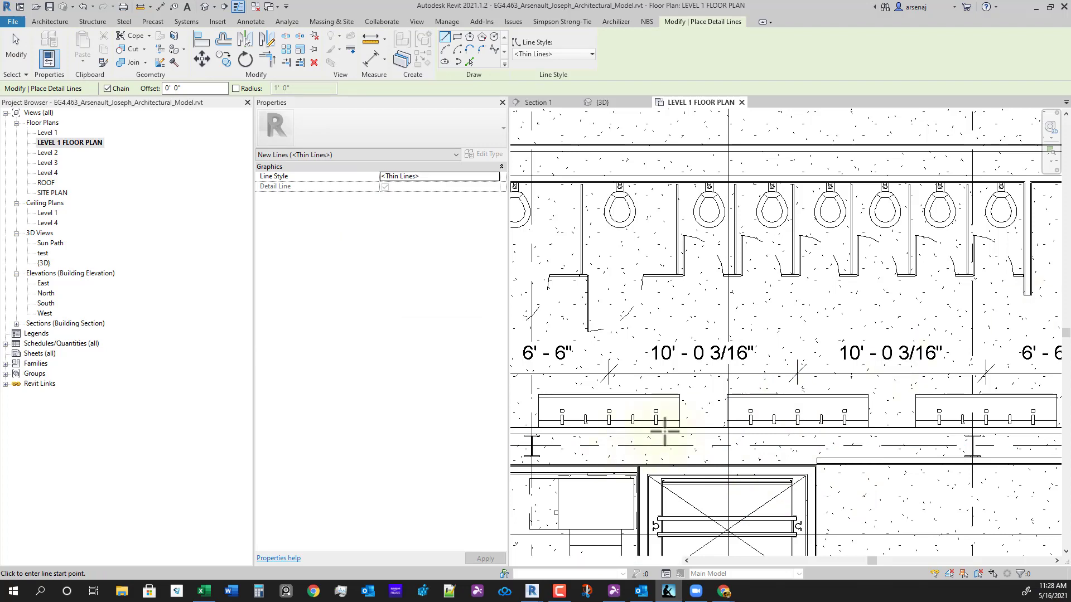
- Draw a detail-line rectangle above the middle sink, 4' - 0" wide with a shorter height
{"action": "scroll", "coordinate": [717, 407], "scroll_direction": "up", "scroll_amount": 1}
{"action": "left_click", "coordinate": [457, 36]}
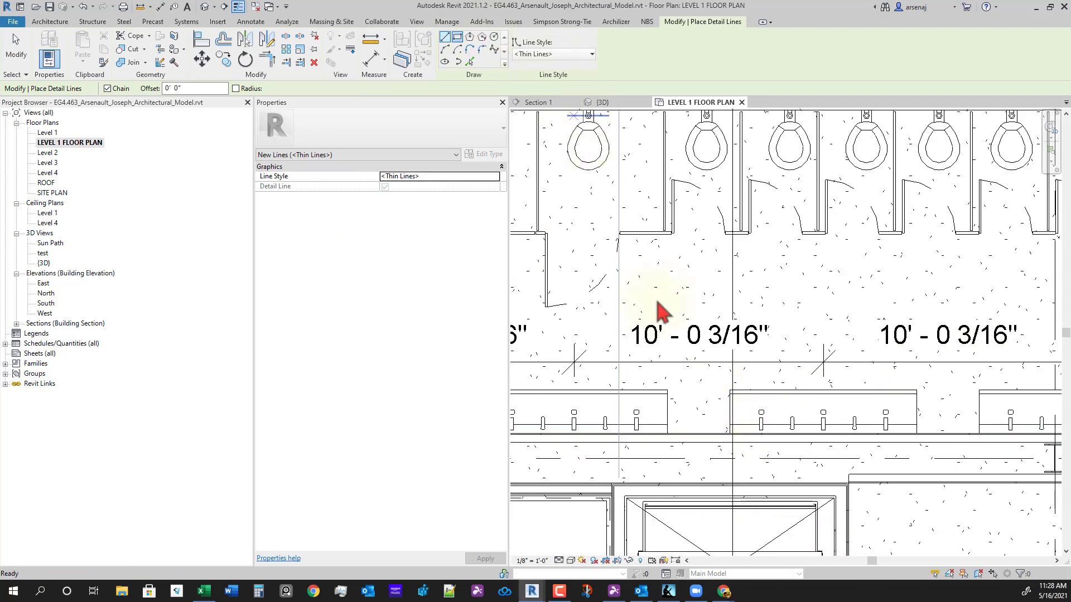
{"action": "left_click", "coordinate": [651, 282]}
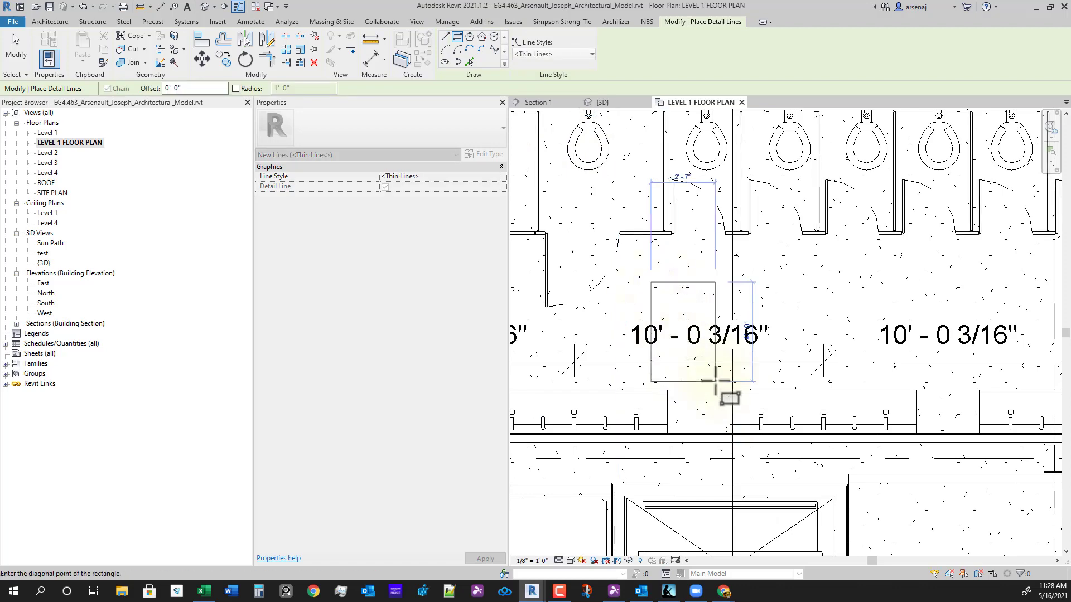
{"action": "left_click", "coordinate": [712, 382]}
{"action": "key", "text": "Escape"}
{"action": "key", "text": "Escape"}
{"action": "left_click", "coordinate": [713, 305]}
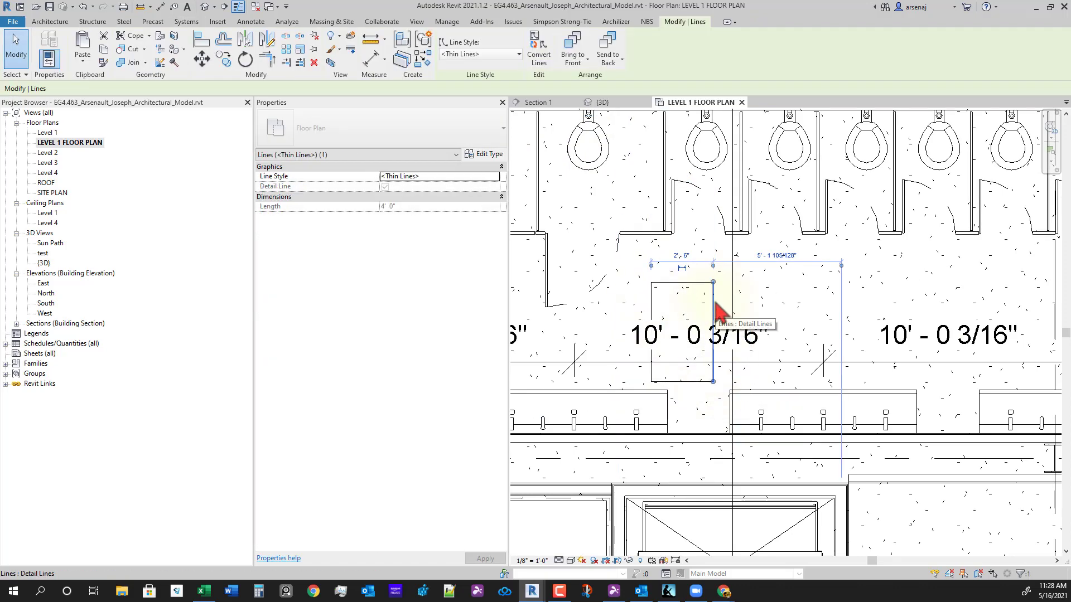
{"action": "left_click", "coordinate": [675, 253]}
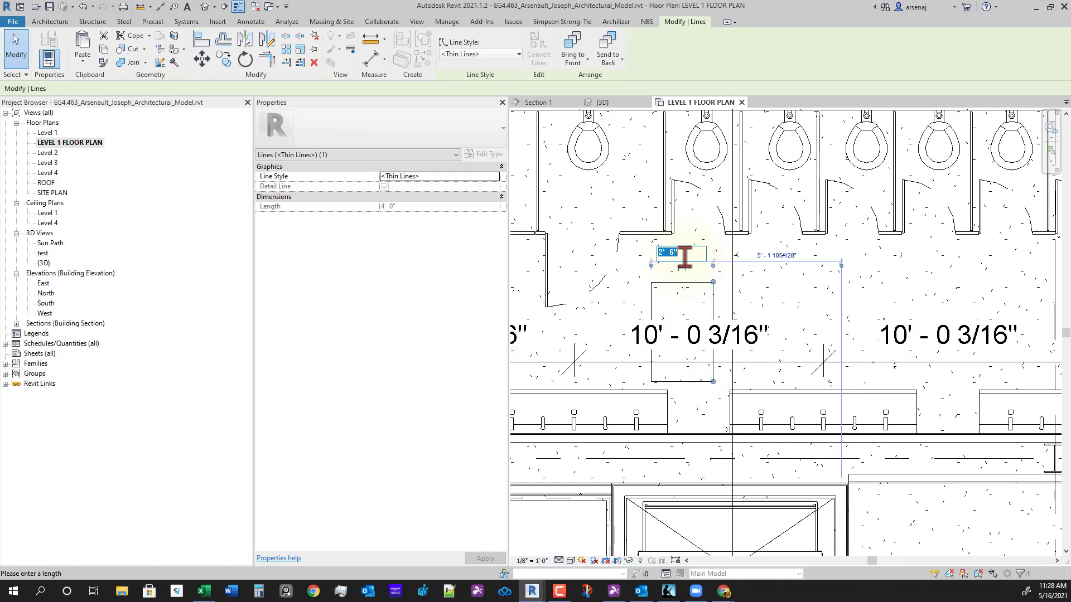
{"action": "key", "text": "Return"}
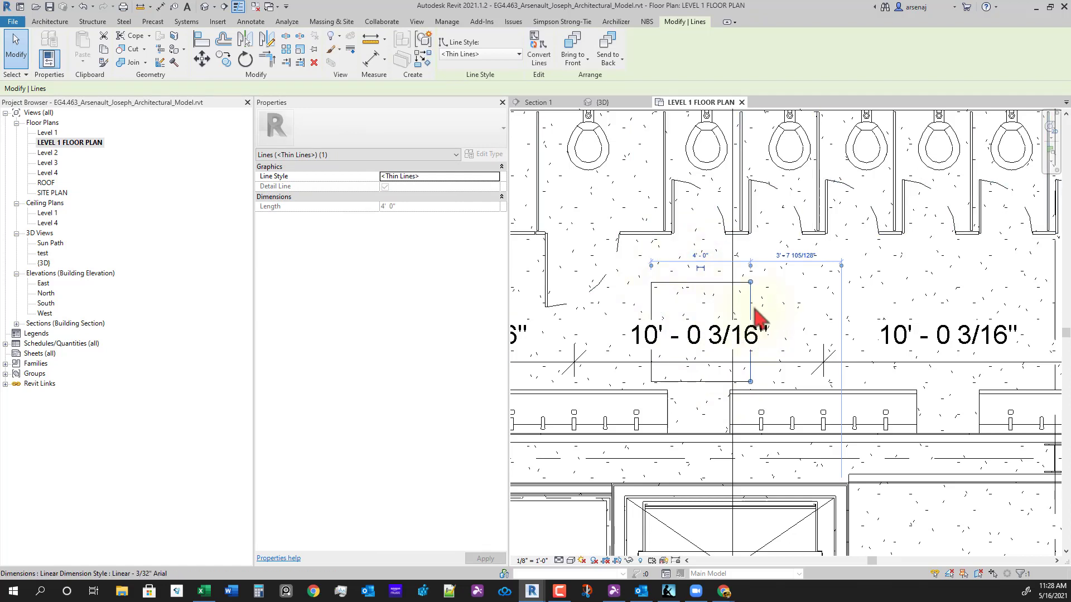
{"action": "left_click", "coordinate": [695, 283]}
{"action": "left_click", "coordinate": [624, 334]}
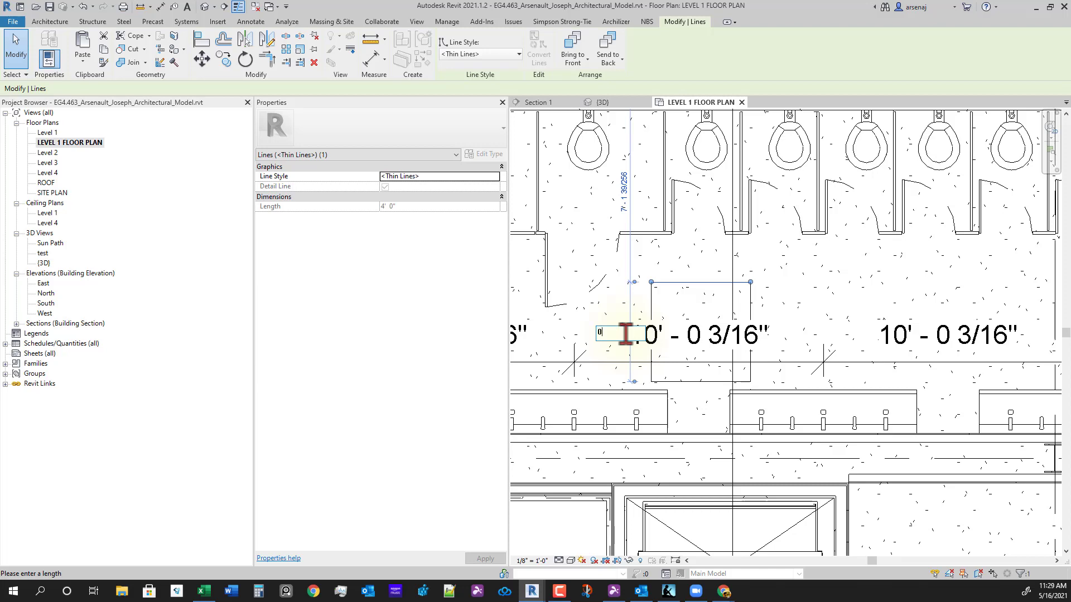
{"action": "key", "text": "Return"}
- Copy the four-line rectangle above the original, then undo the copy
{"action": "left_click", "coordinate": [693, 410]}
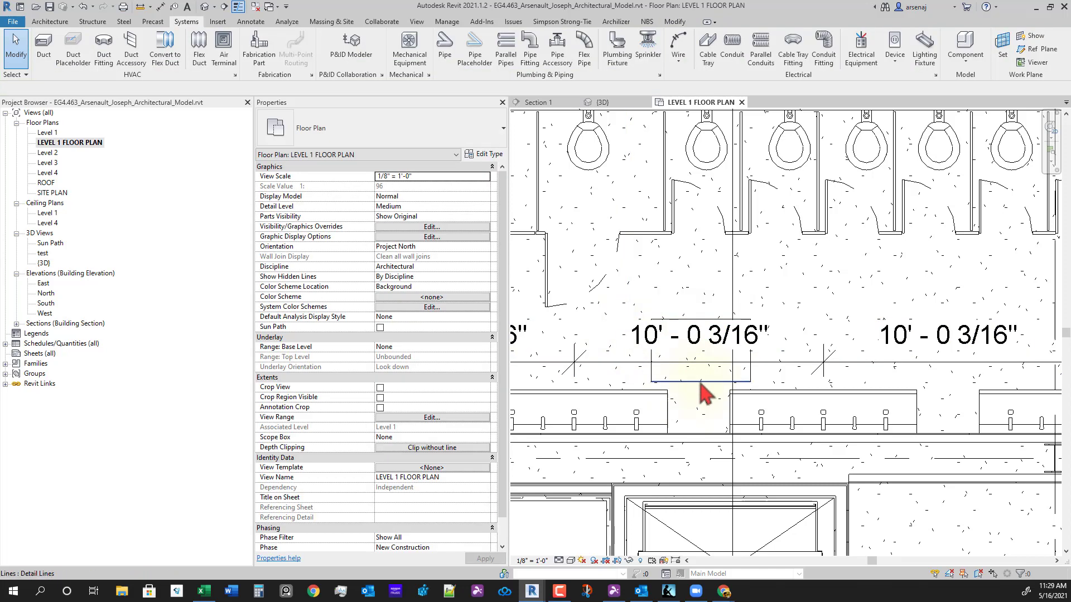
{"action": "left_click", "coordinate": [701, 384]}
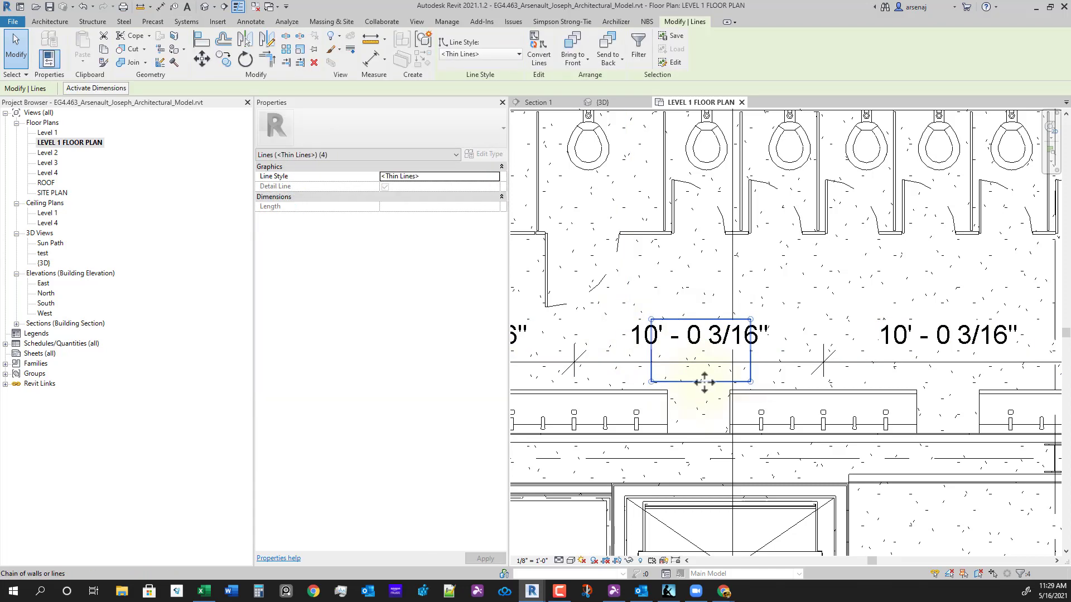
{"action": "left_click", "coordinate": [224, 60]}
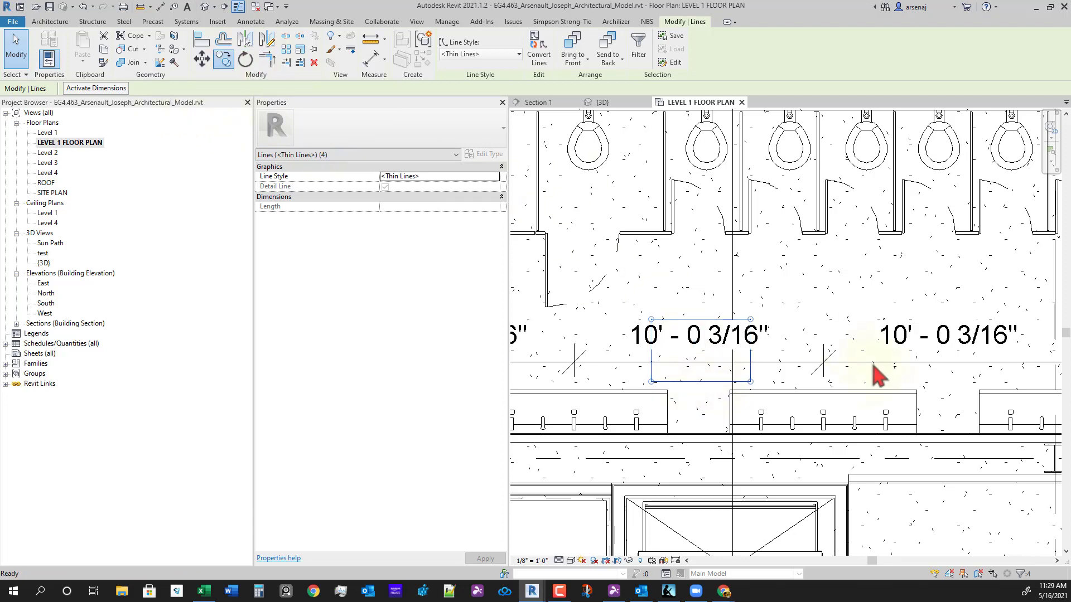
{"action": "left_click", "coordinate": [698, 342]}
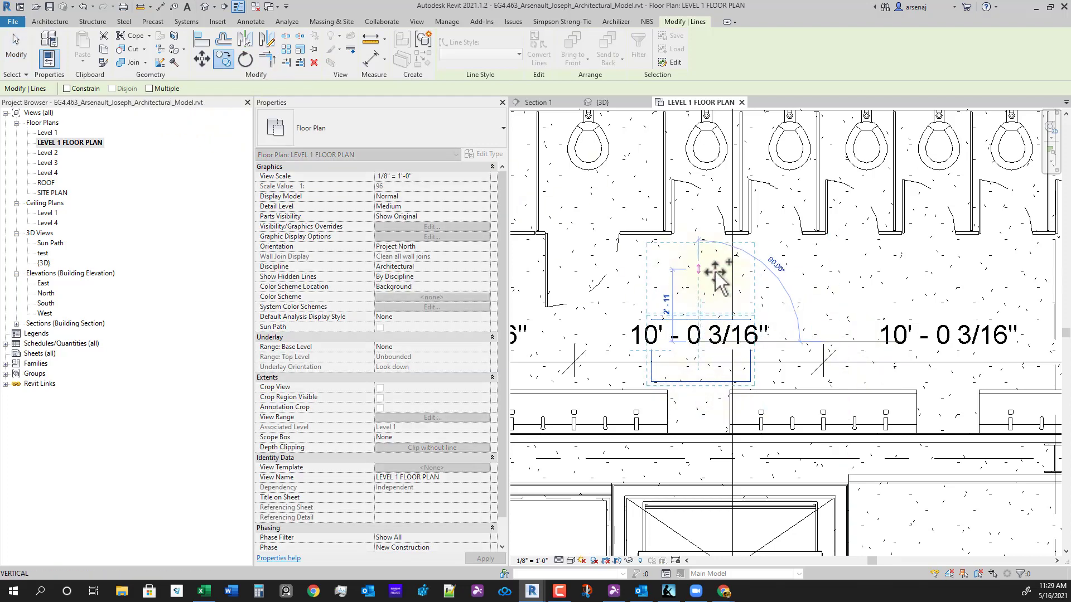
{"action": "left_click", "coordinate": [698, 280]}
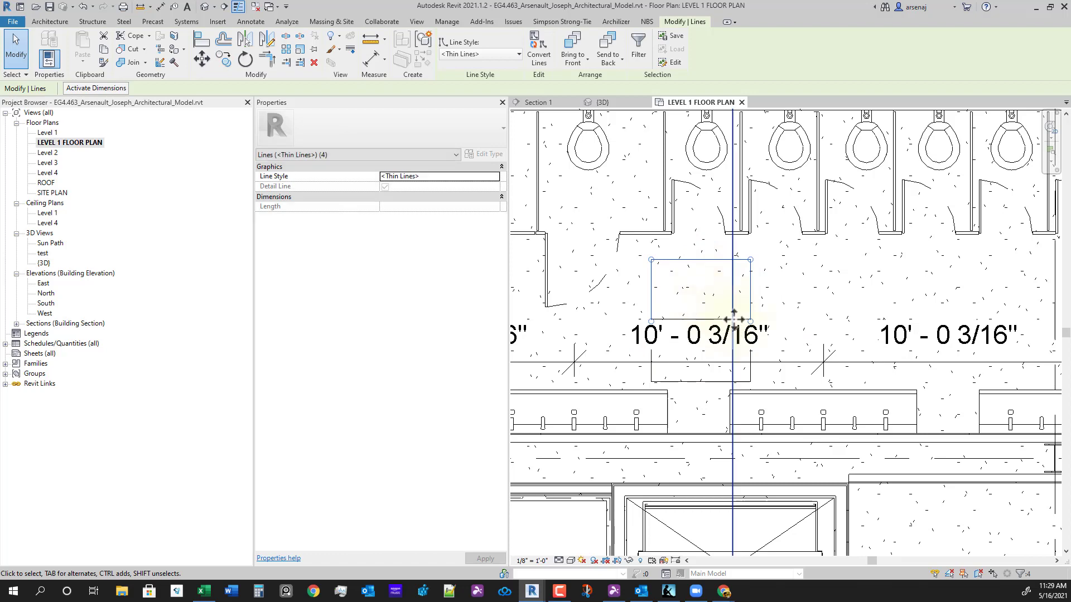
{"action": "key", "text": "ctrl+z"}
- Rotate the original rectangle's lines 90 degrees
{"action": "left_click_drag", "start_coordinate": [617, 297], "coordinate": [759, 409]}
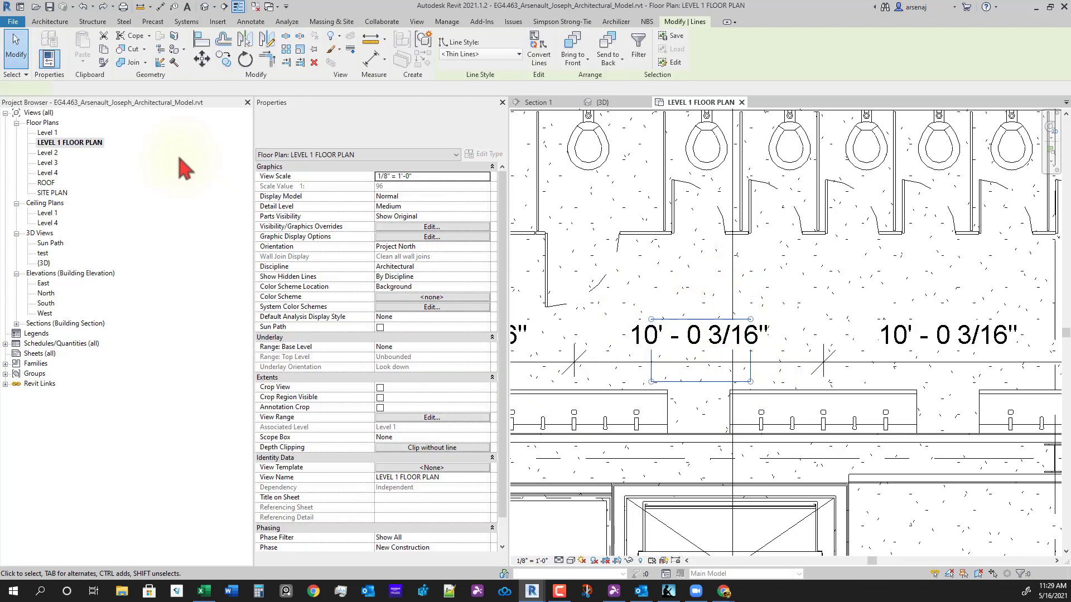
{"action": "left_click", "coordinate": [245, 59]}
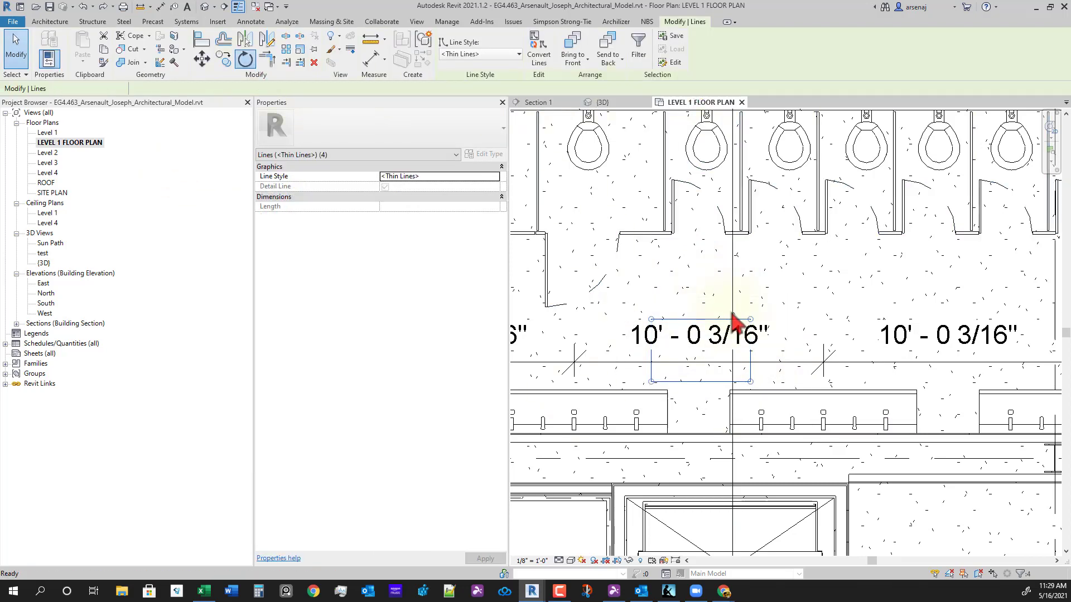
{"action": "left_click", "coordinate": [703, 304]}
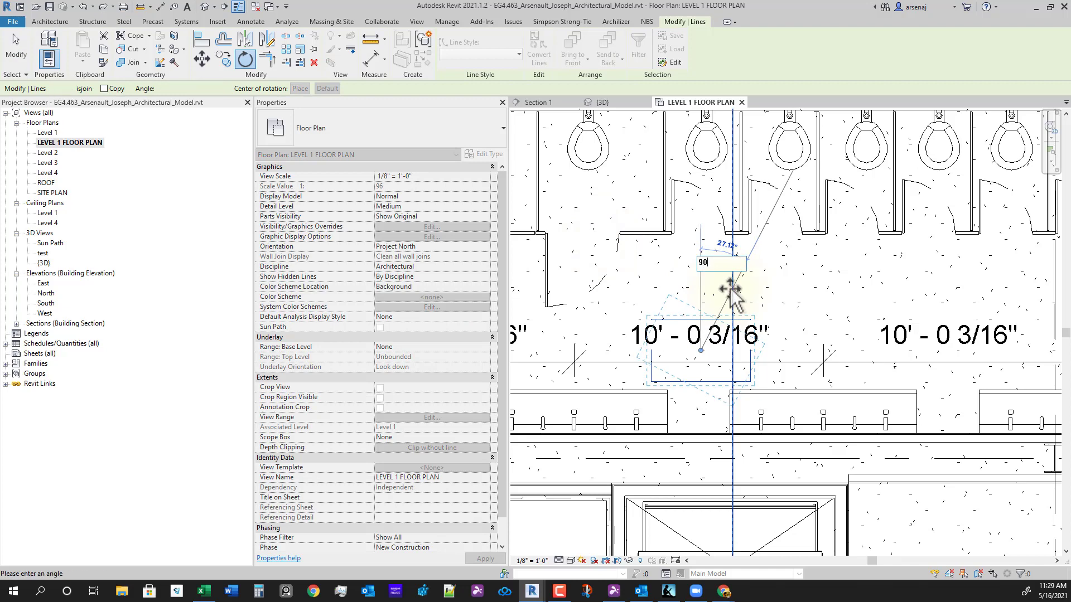
{"action": "type", "text": "90"}
{"action": "key", "text": "Return"}
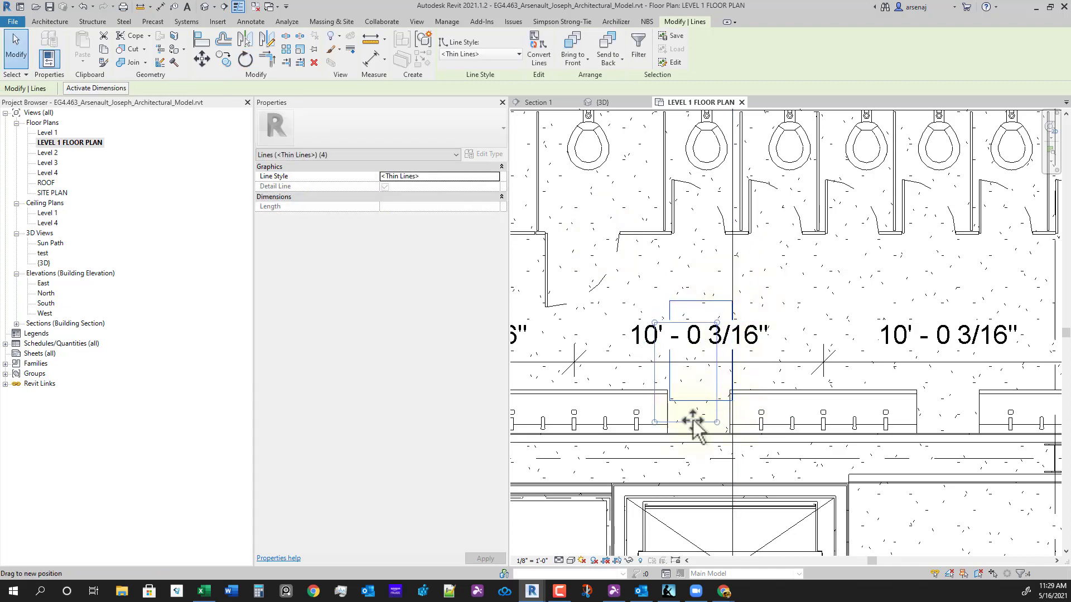
- Move the rectangle (MV) down against the chase wall and clear the selection
{"action": "scroll", "coordinate": [693, 427], "scroll_direction": "up", "scroll_amount": 4}
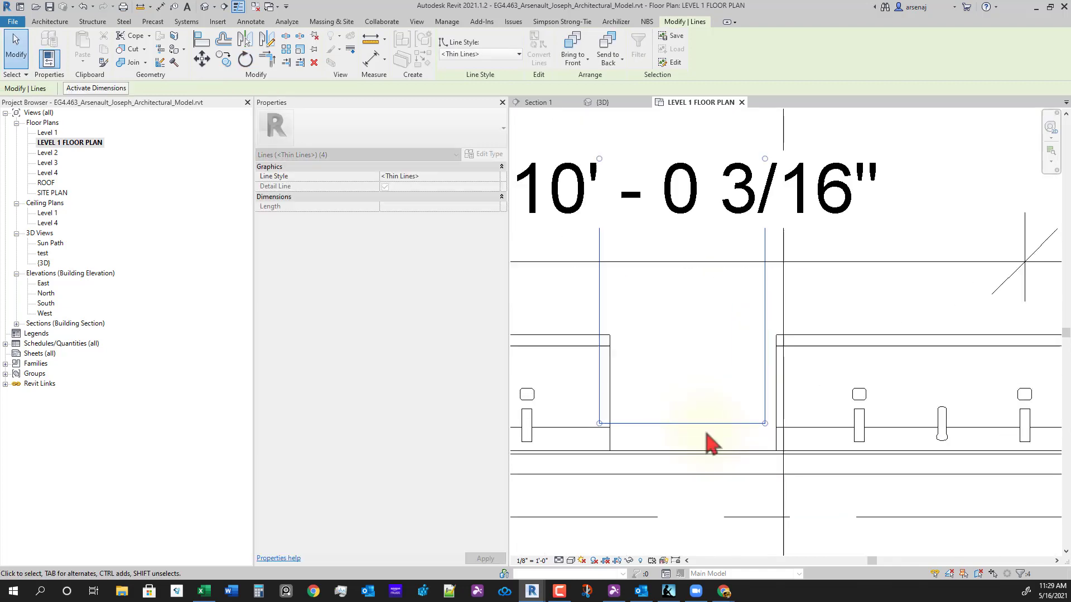
{"action": "key", "text": "m"}
{"action": "key", "text": "v"}
{"action": "left_click", "coordinate": [767, 433]}
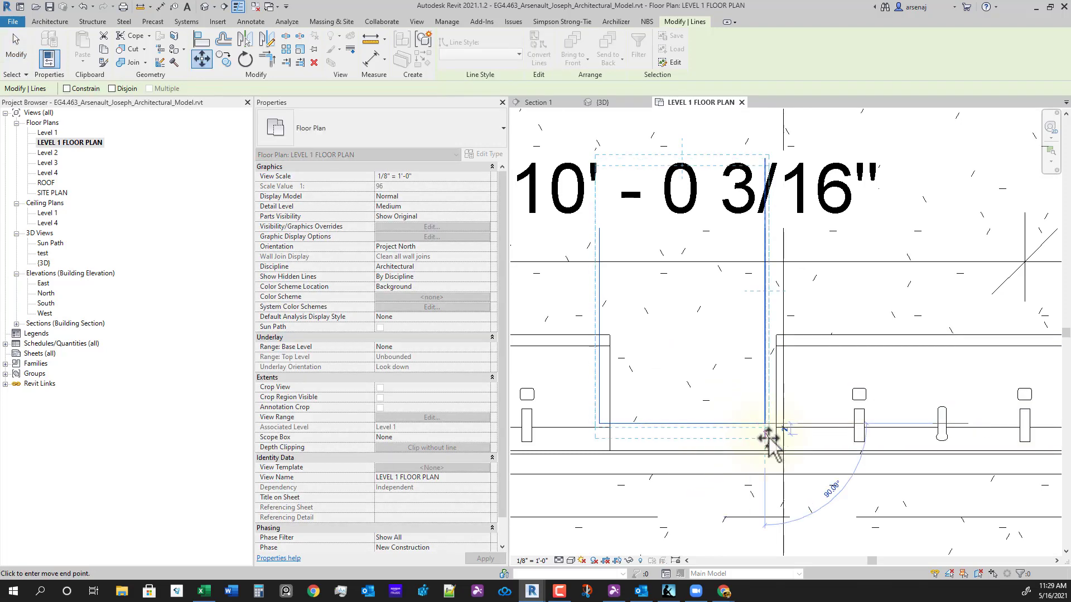
{"action": "left_click", "coordinate": [780, 458]}
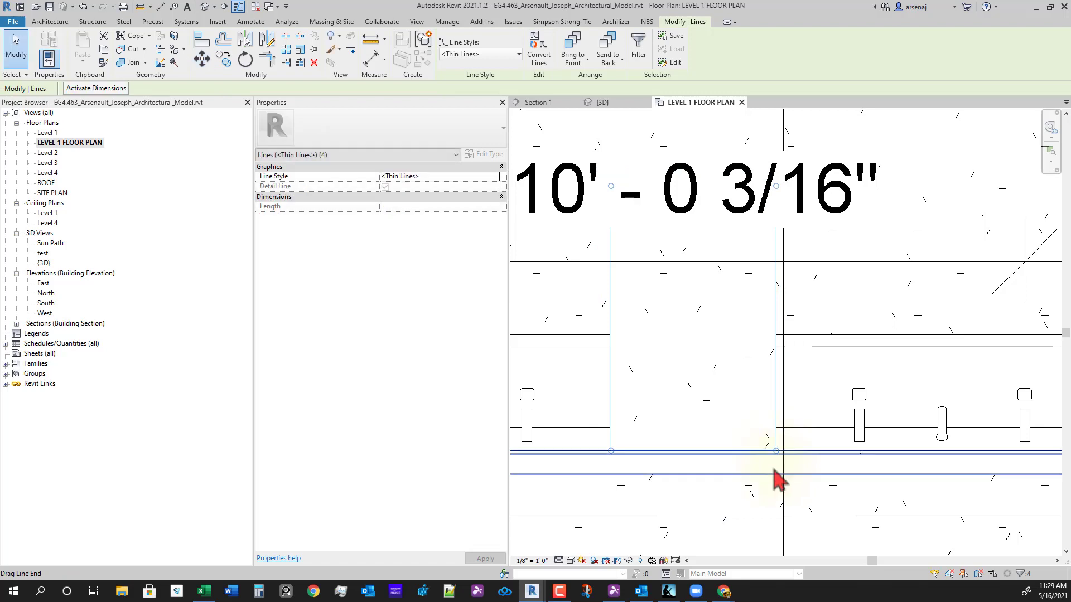
{"action": "scroll", "coordinate": [779, 480], "scroll_direction": "down", "scroll_amount": 4}
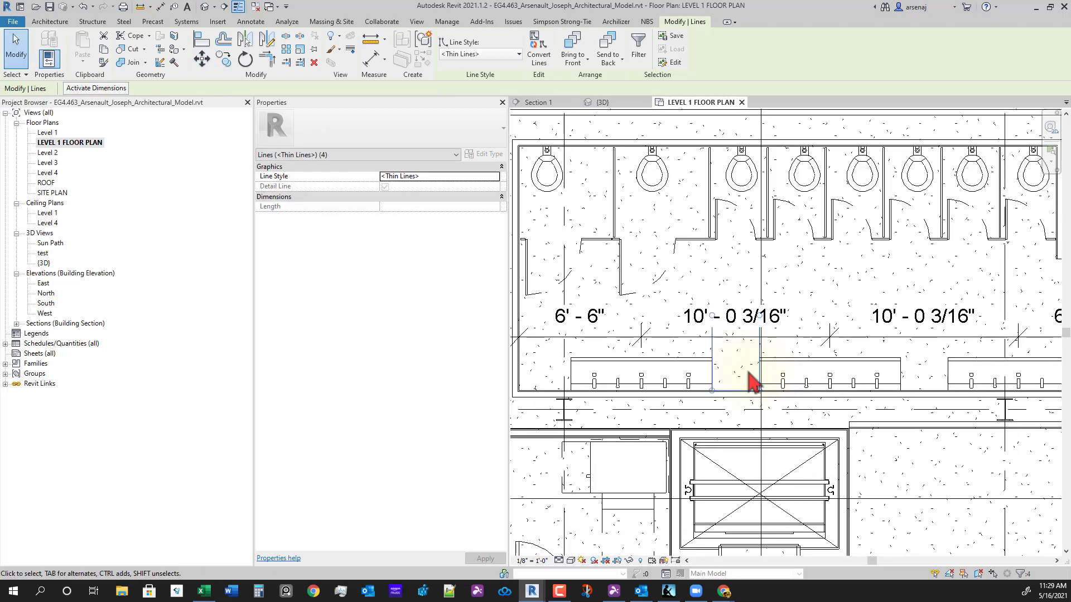
{"action": "key", "text": "Escape"}
{"action": "scroll", "coordinate": [694, 439], "scroll_direction": "down", "scroll_amount": 3}
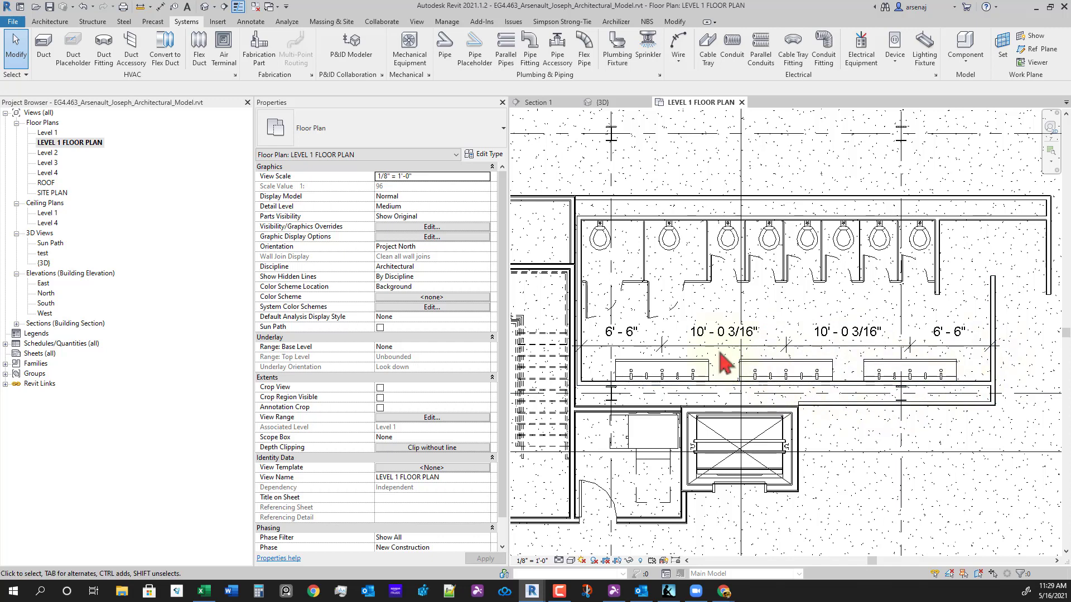
- Place a test aligned dimension of 33' - 0 3/8" from the wall
{"action": "key", "text": "d"}
{"action": "key", "text": "i"}
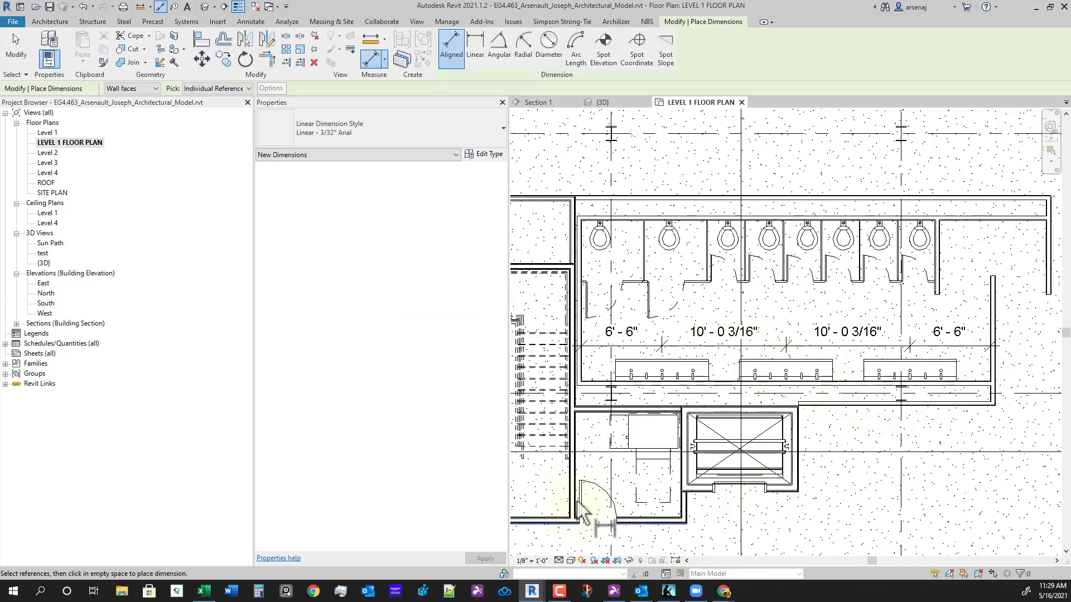
{"action": "scroll", "coordinate": [607, 337], "scroll_direction": "up", "scroll_amount": 4}
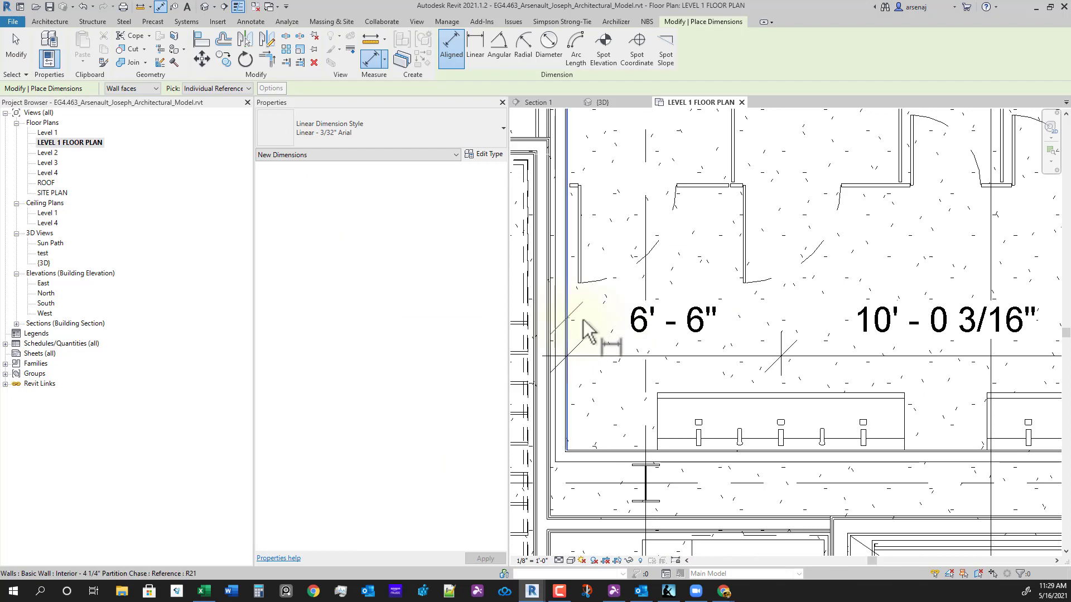
{"action": "scroll", "coordinate": [585, 329], "scroll_direction": "down", "scroll_amount": 4}
{"action": "scroll", "coordinate": [942, 345], "scroll_direction": "up", "scroll_amount": 3}
{"action": "left_click", "coordinate": [960, 334]}
{"action": "scroll", "coordinate": [820, 359], "scroll_direction": "down", "scroll_amount": 3}
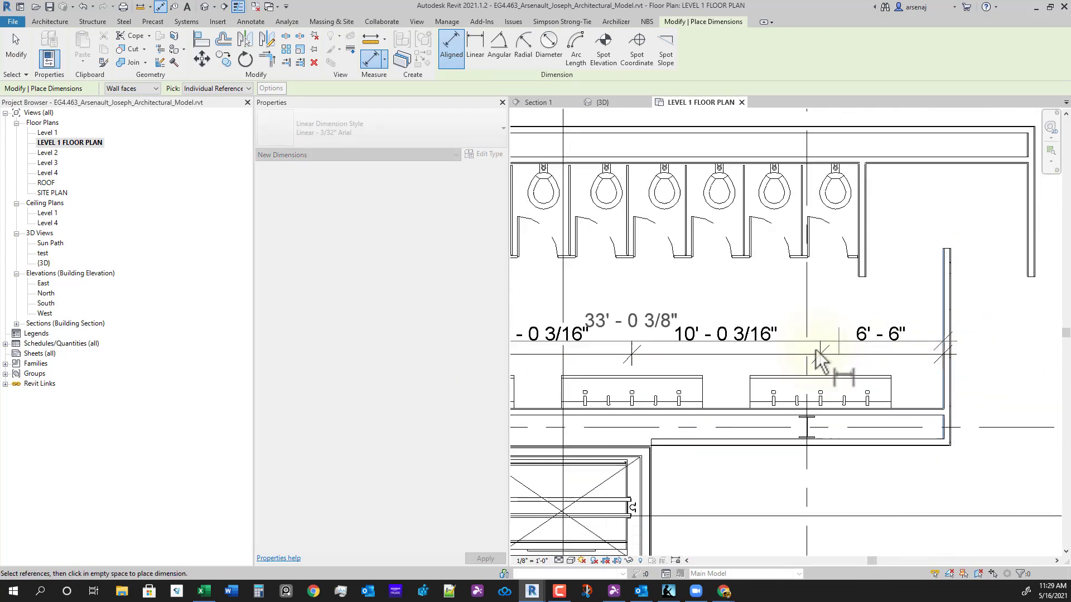
{"action": "left_click", "coordinate": [770, 337]}
{"action": "key", "text": "Escape"}
{"action": "key", "text": "Escape"}
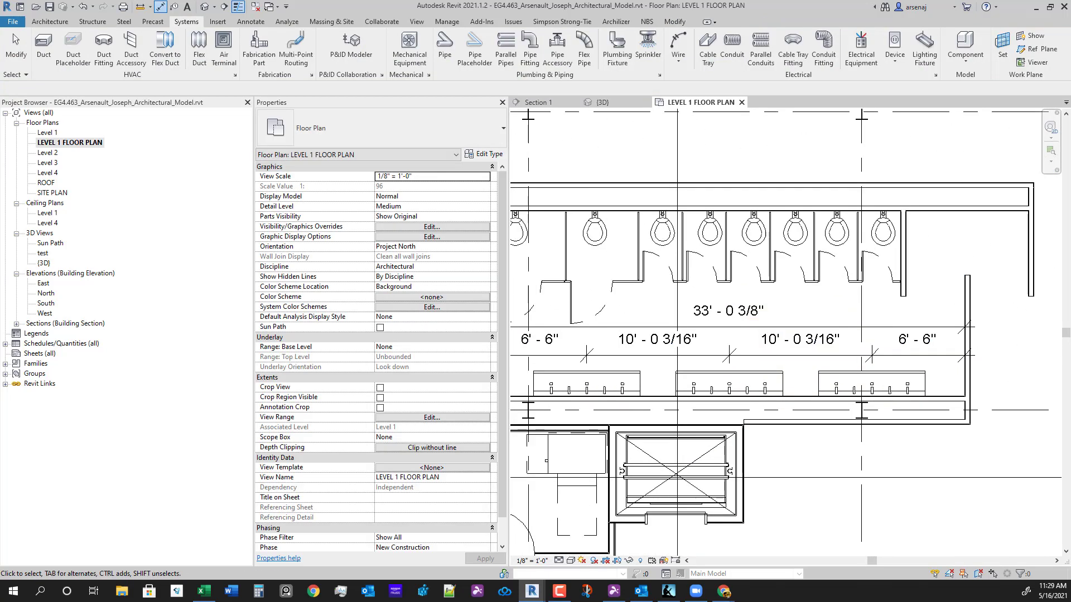
{"action": "scroll", "coordinate": [781, 349], "scroll_direction": "down", "scroll_amount": 1}
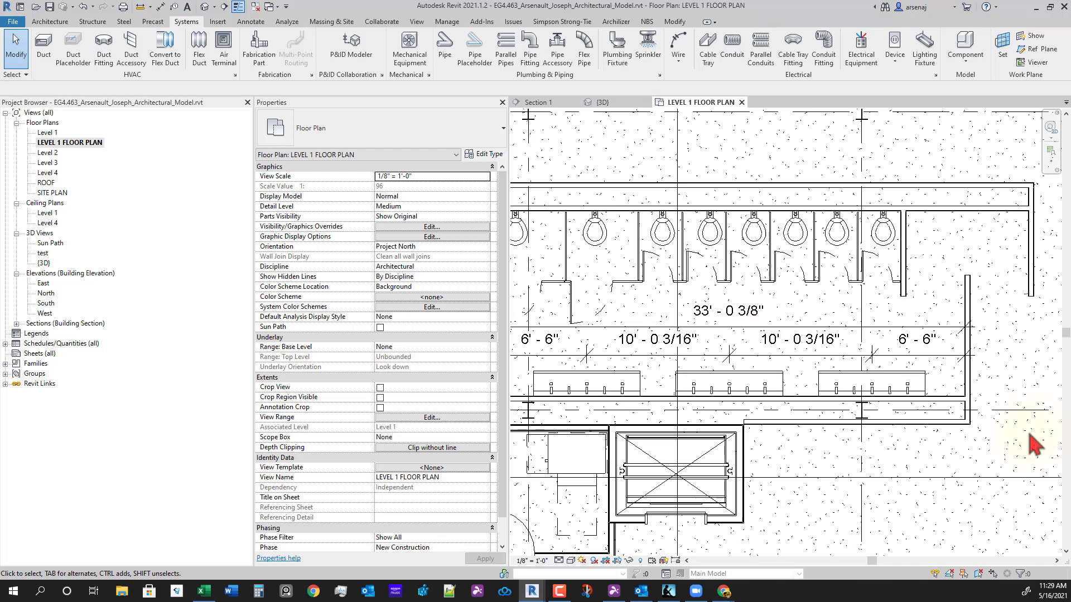
{"action": "middle_click_drag", "start_coordinate": [847, 432], "coordinate": [878, 414]}
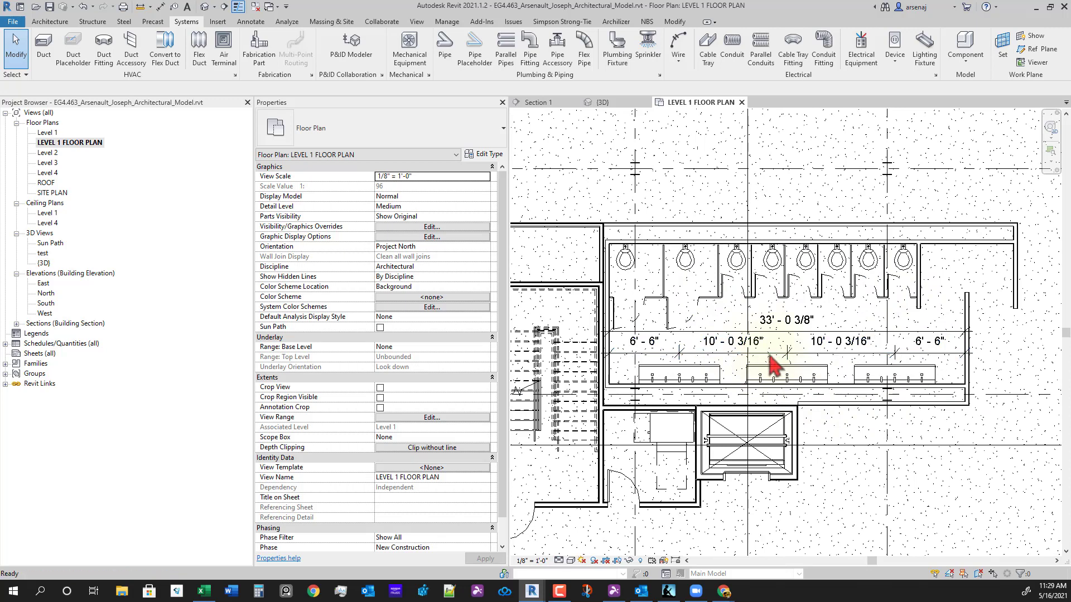
- Begin a dimension from a sink face to a stall partition, then cancel it
{"action": "key", "text": "d"}
{"action": "key", "text": "i"}
{"action": "scroll", "coordinate": [771, 362], "scroll_direction": "up", "scroll_amount": 2}
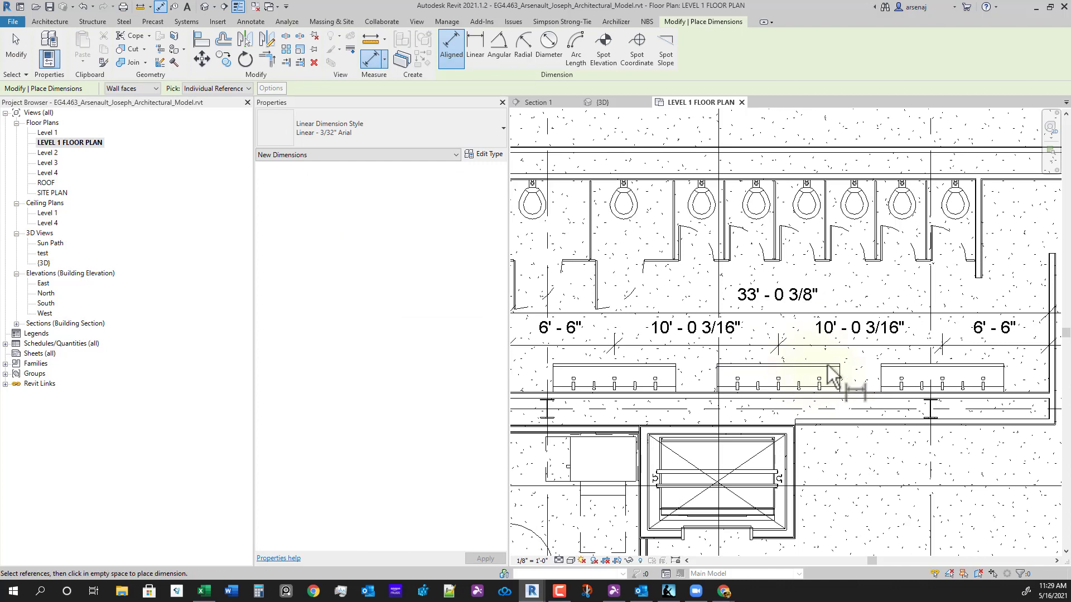
{"action": "left_click", "coordinate": [818, 369]}
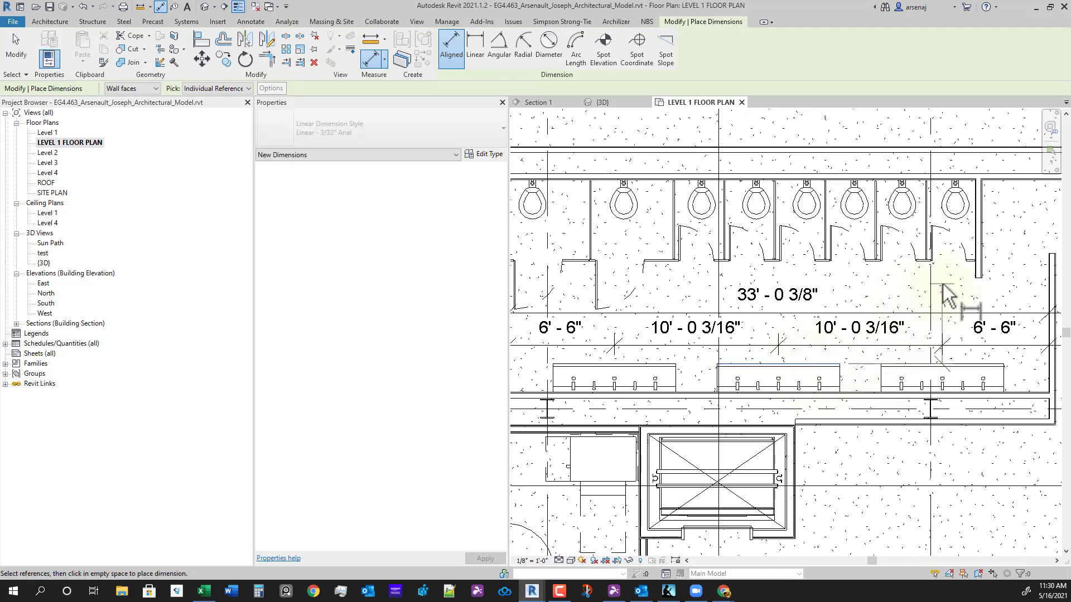
{"action": "scroll", "coordinate": [927, 279], "scroll_direction": "up", "scroll_amount": 2}
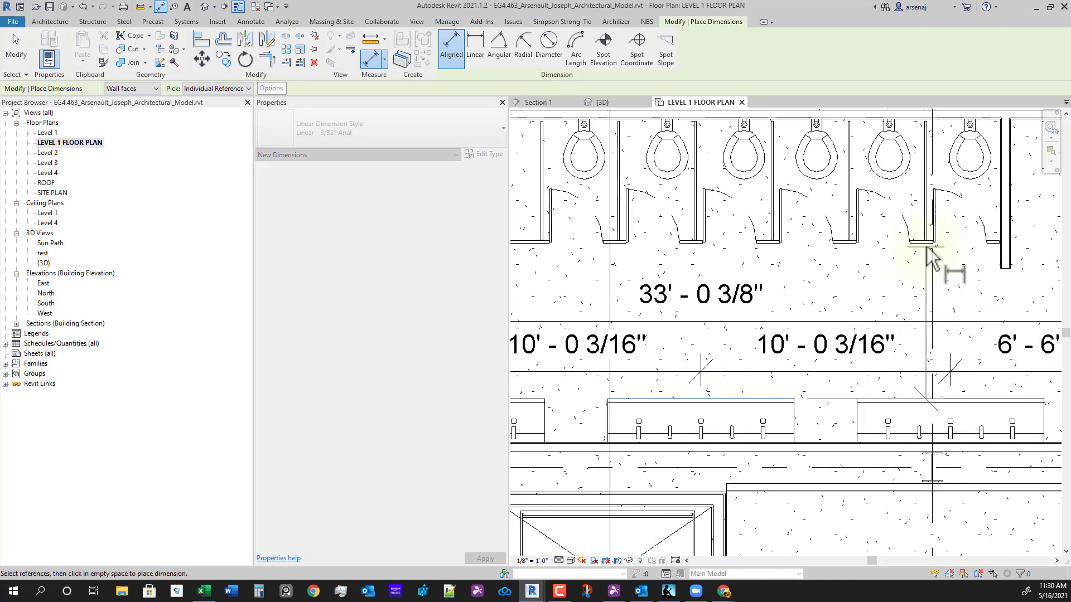
{"action": "left_click", "coordinate": [927, 248]}
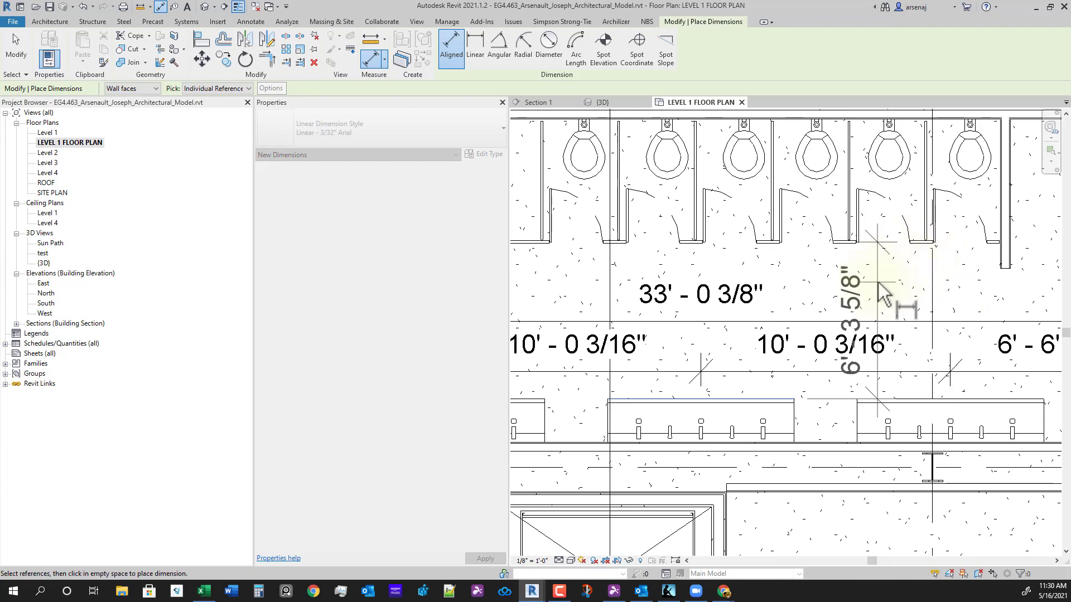
{"action": "scroll", "coordinate": [879, 282], "scroll_direction": "down", "scroll_amount": 2}
{"action": "key", "text": "Escape"}
{"action": "key", "text": "Escape"}
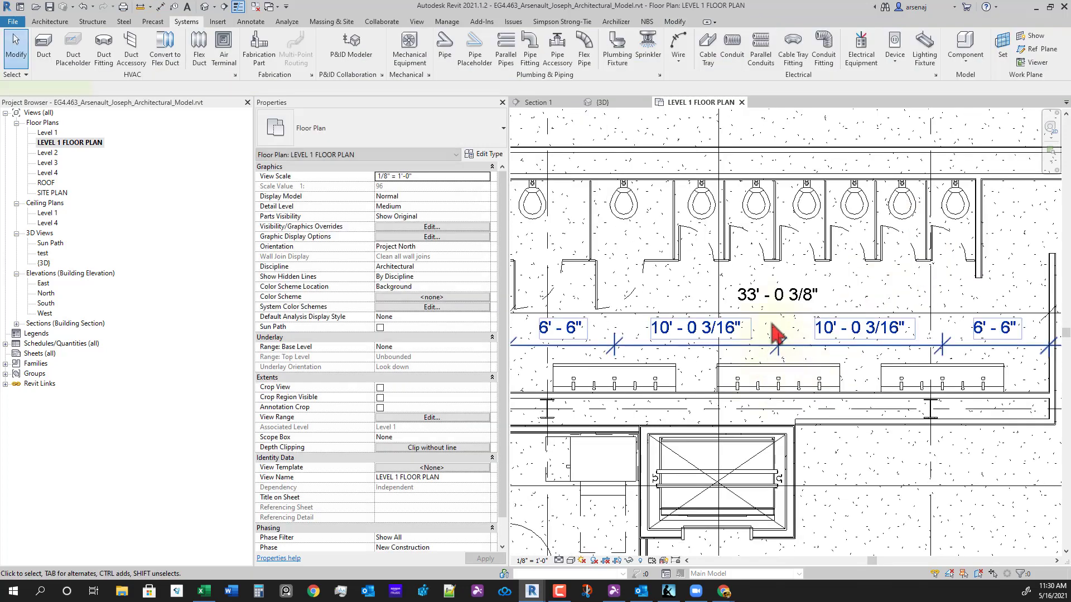
- Delete the dimension string above the sinks
{"action": "left_click", "coordinate": [776, 317]}
{"action": "key", "text": "Delete"}
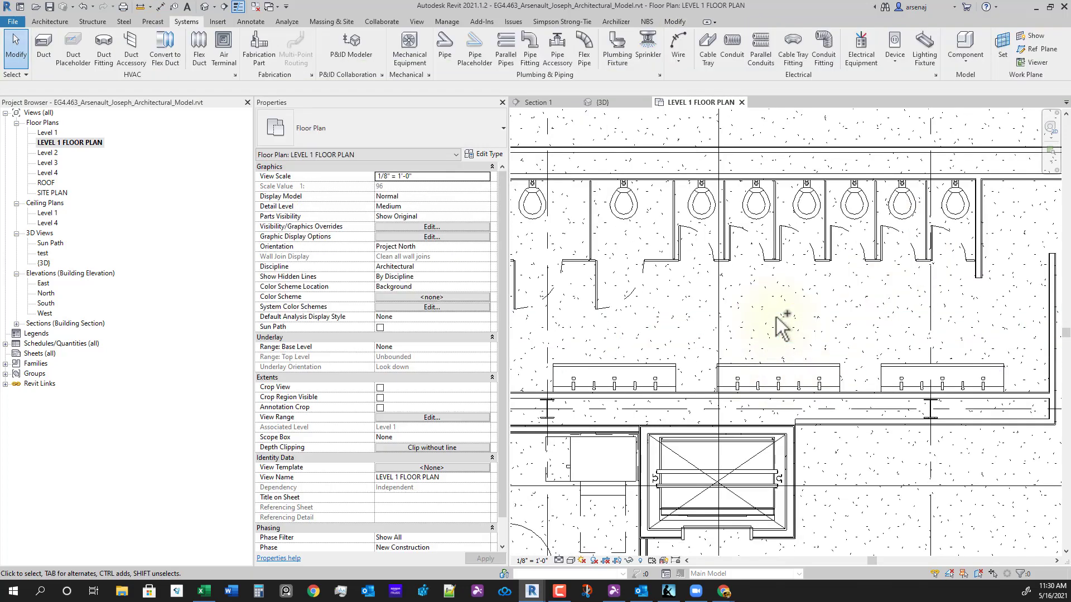
{"action": "scroll", "coordinate": [762, 425], "scroll_direction": "down", "scroll_amount": 4}
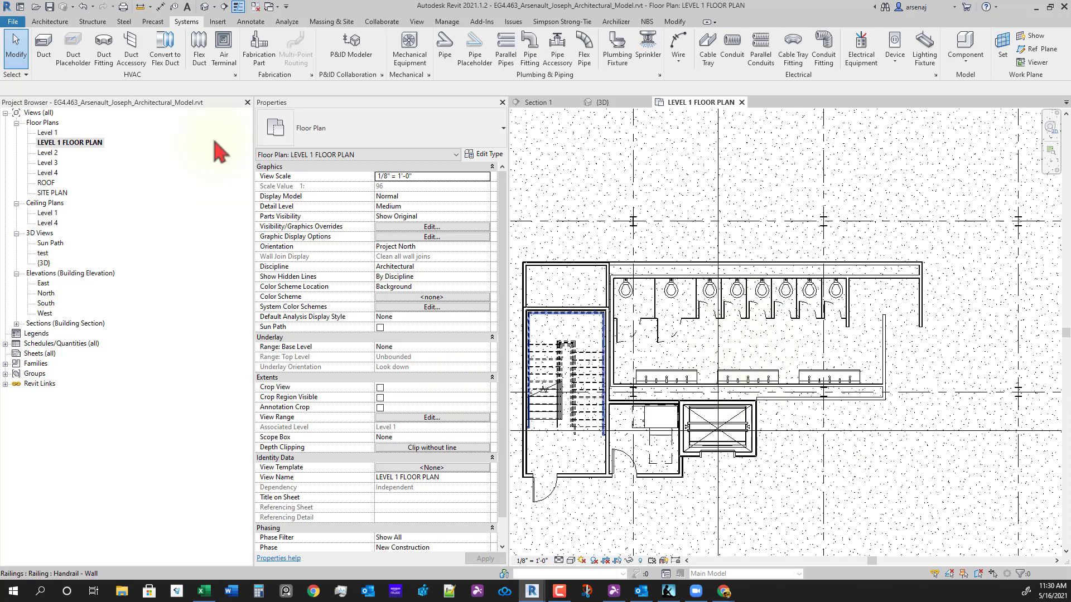
{"action": "left_click", "coordinate": [49, 22]}
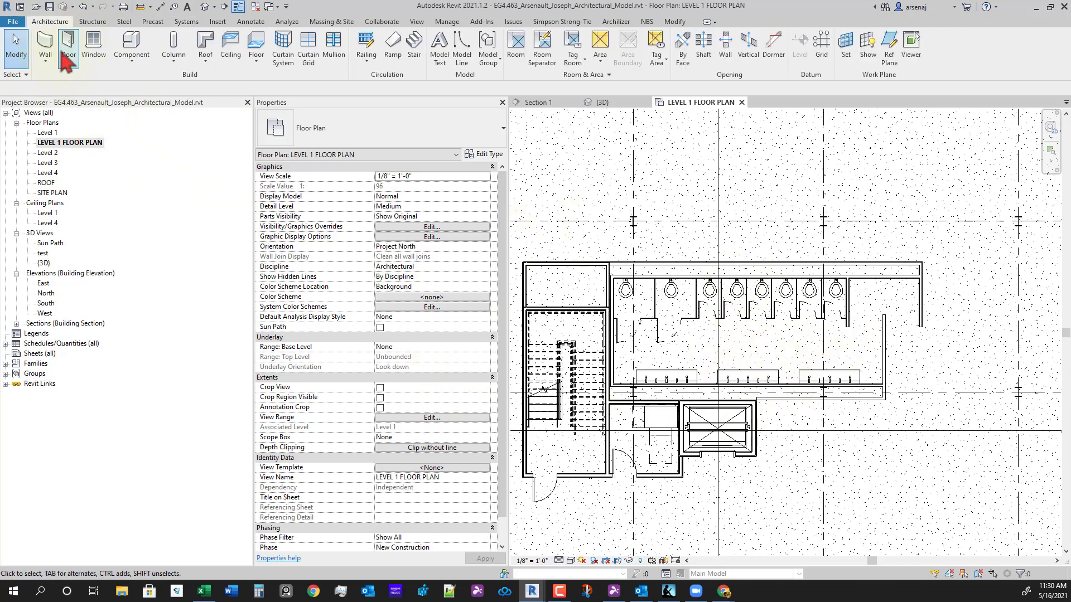
{"action": "left_click", "coordinate": [130, 50]}
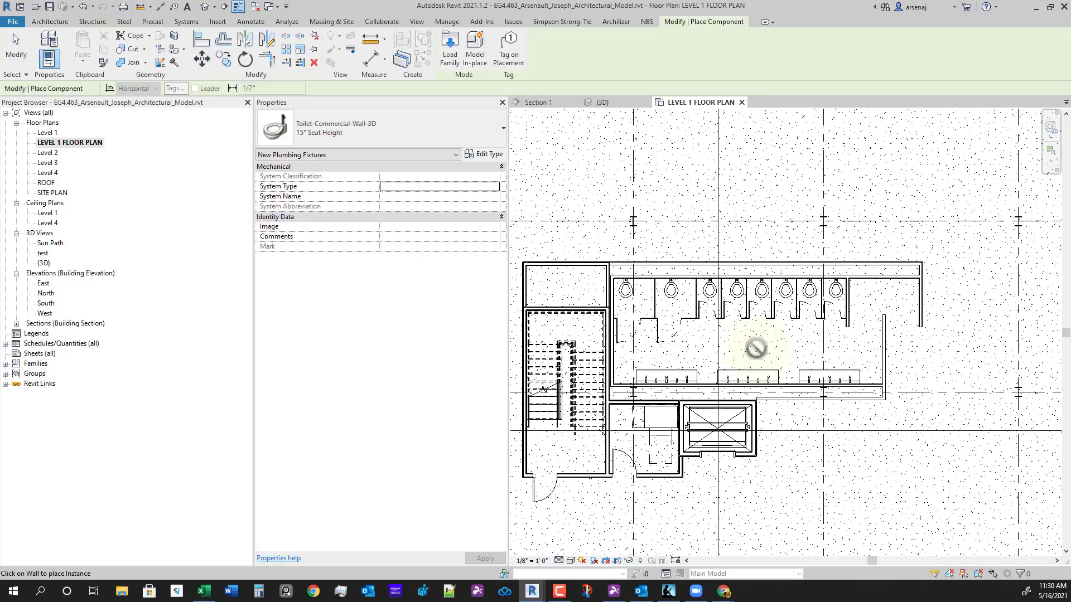
{"action": "left_click", "coordinate": [363, 116]}
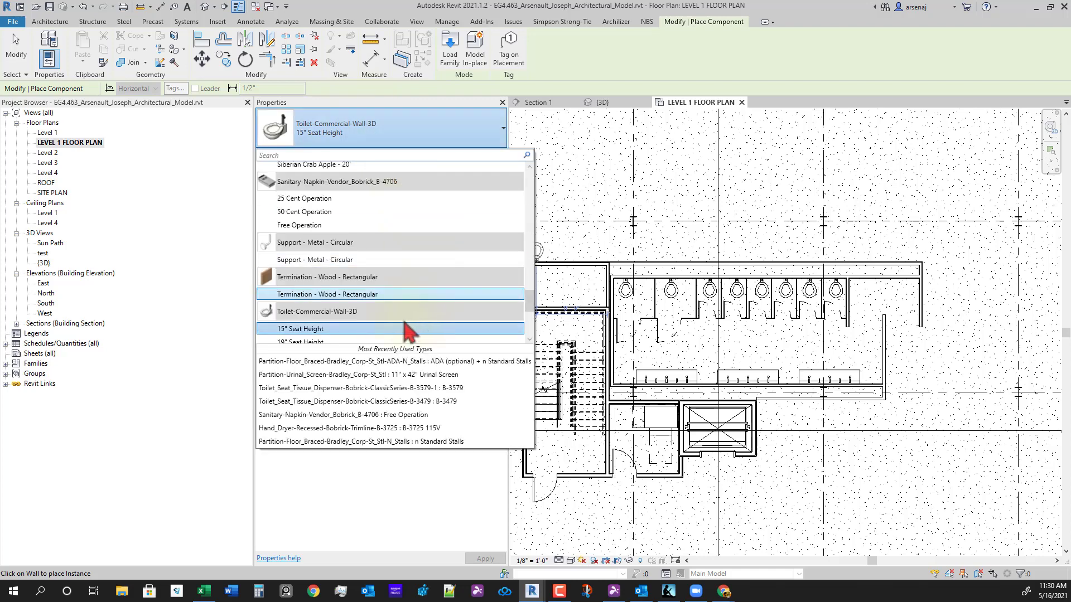
{"action": "scroll", "coordinate": [402, 317], "scroll_direction": "up", "scroll_amount": 10}
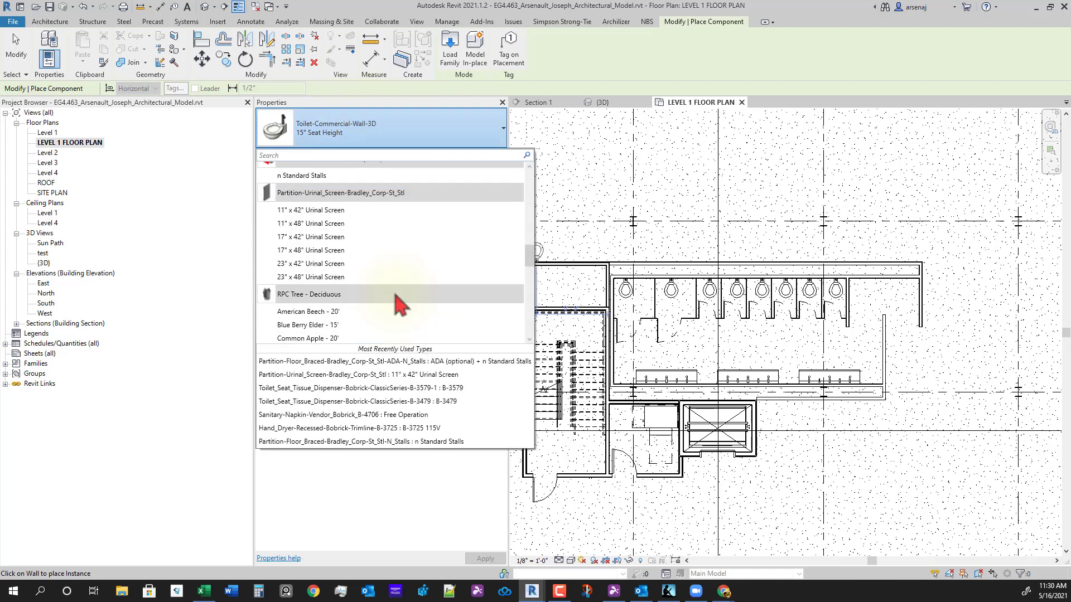
{"action": "scroll", "coordinate": [365, 268], "scroll_direction": "up", "scroll_amount": 10}
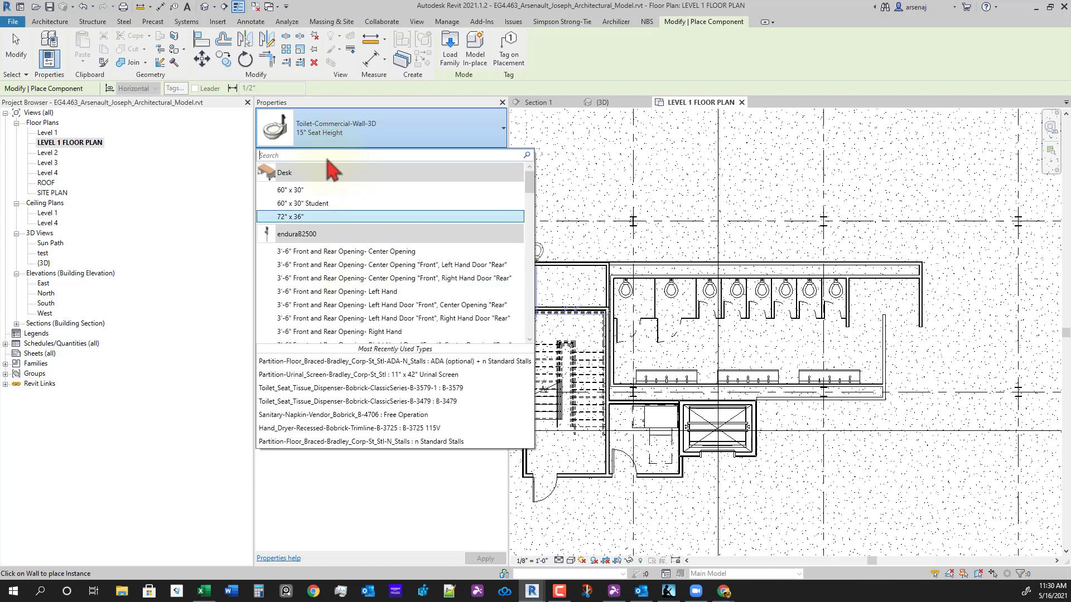
{"action": "type", "text": "grab"}
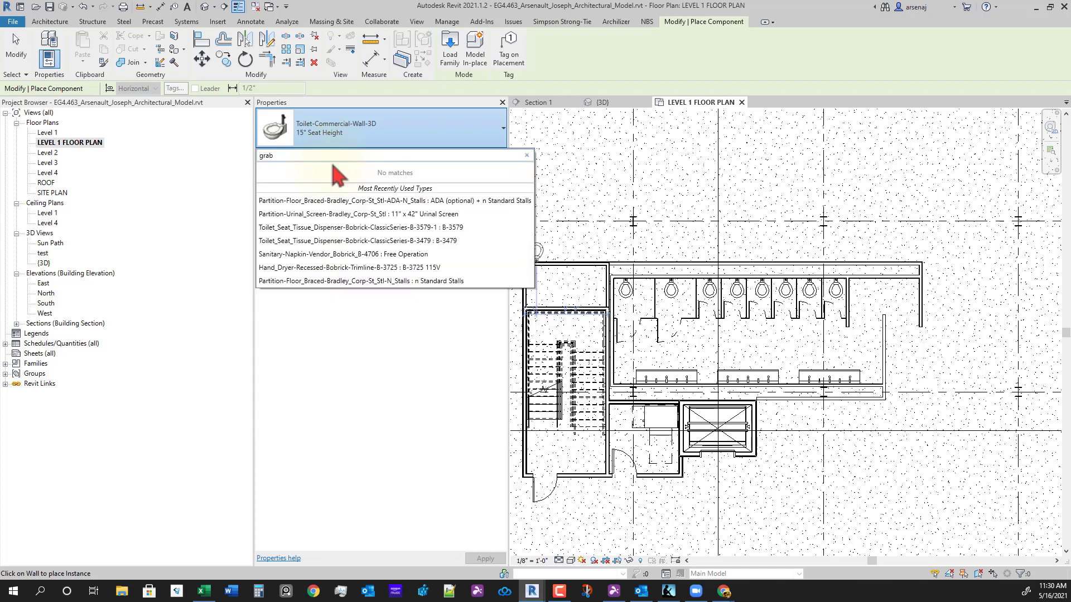
{"action": "key", "text": "Escape"}
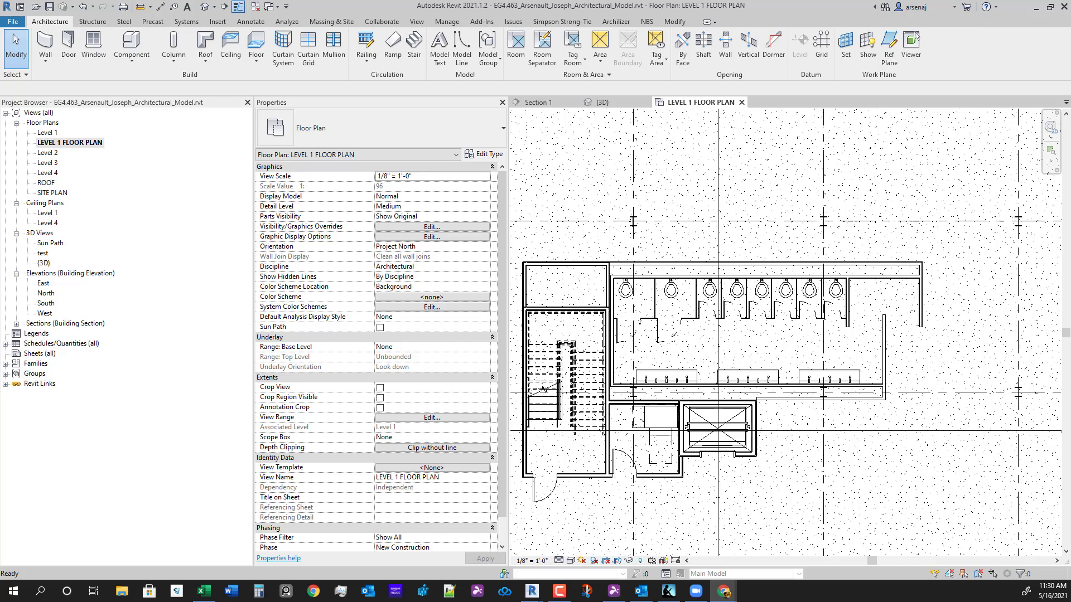
{"action": "left_click", "coordinate": [902, 497]}
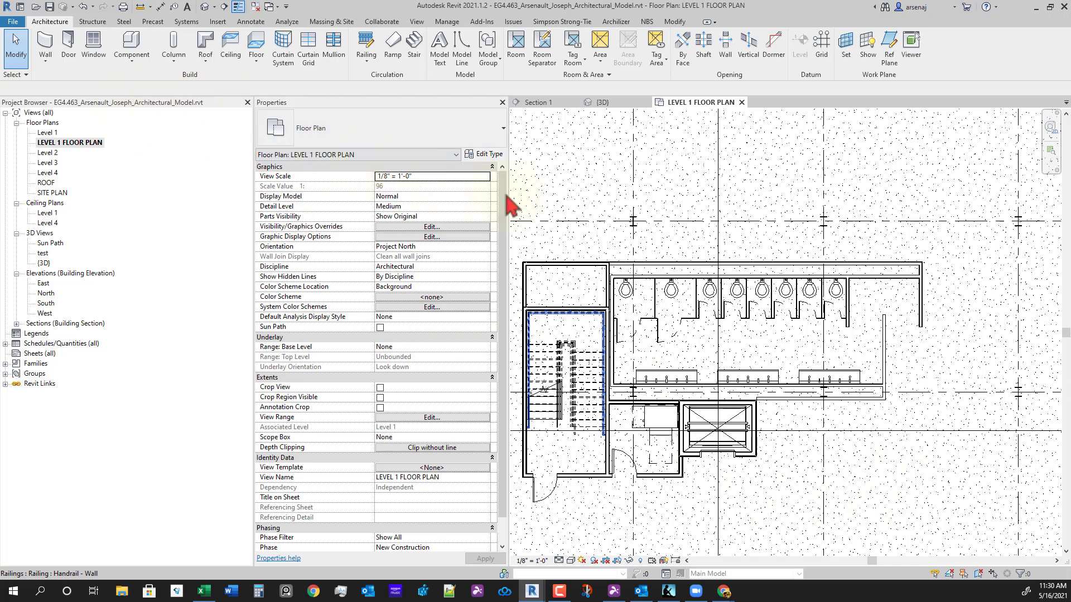
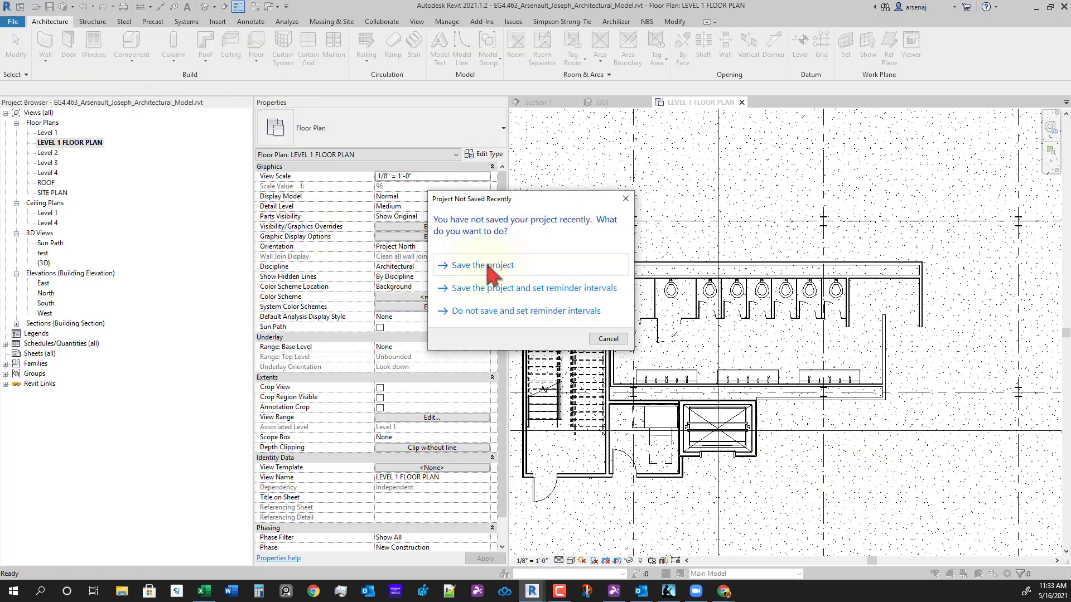
- Save the project, then load 8120-059_Grab_Bars.rfa from Revit Files > Families > Specialty Equipment
{"action": "left_click", "coordinate": [489, 267]}
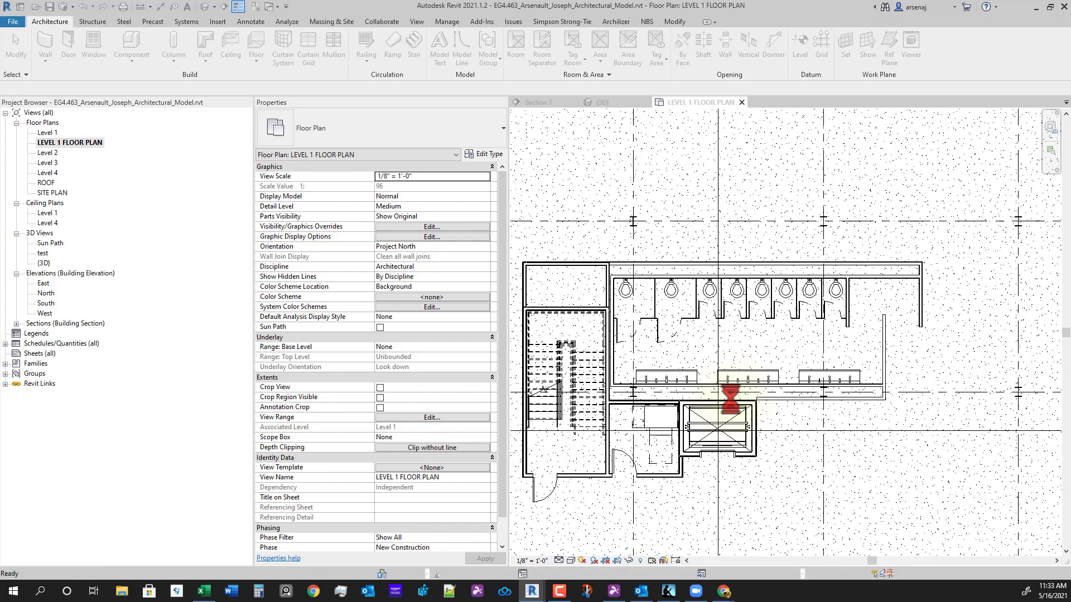
{"action": "scroll", "coordinate": [729, 390], "scroll_direction": "up", "scroll_amount": 1}
{"action": "key", "text": "c"}
{"action": "key", "text": "m"}
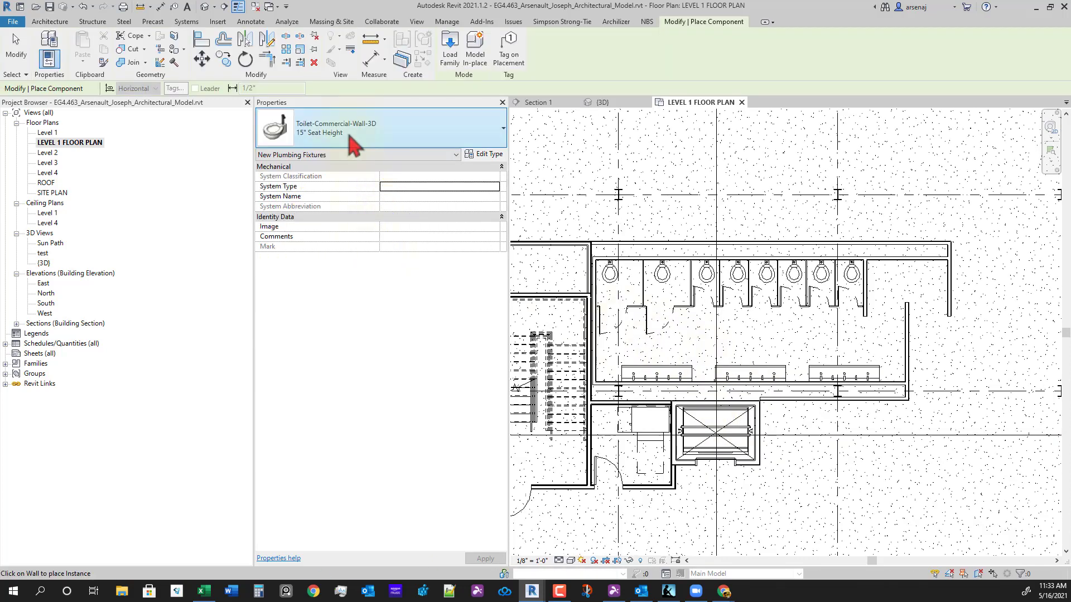
{"action": "left_click", "coordinate": [351, 145]}
{"action": "left_click", "coordinate": [450, 53]}
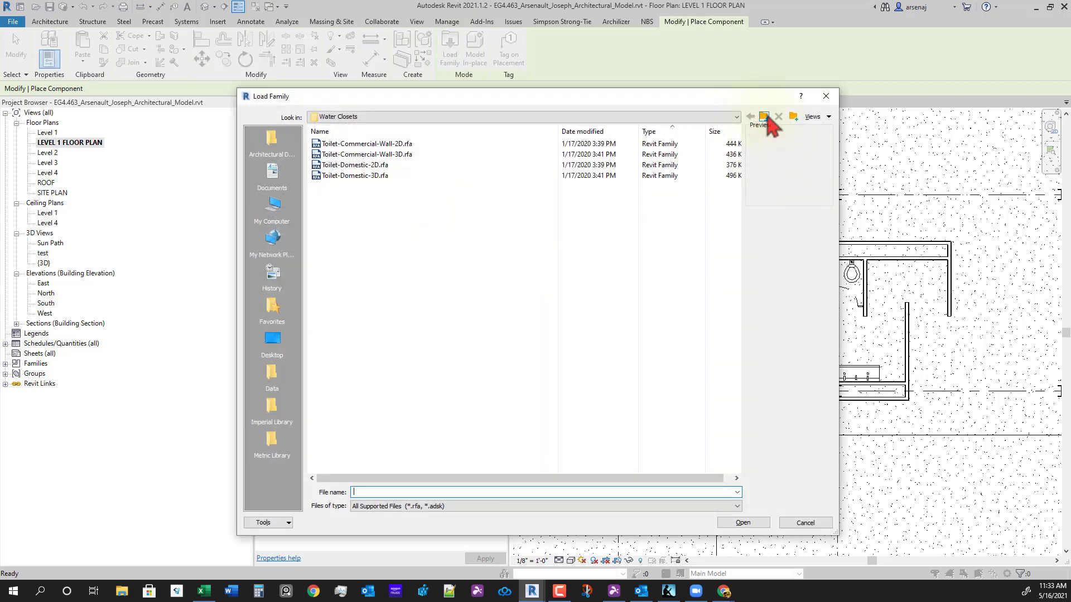
{"action": "left_click", "coordinate": [273, 152]}
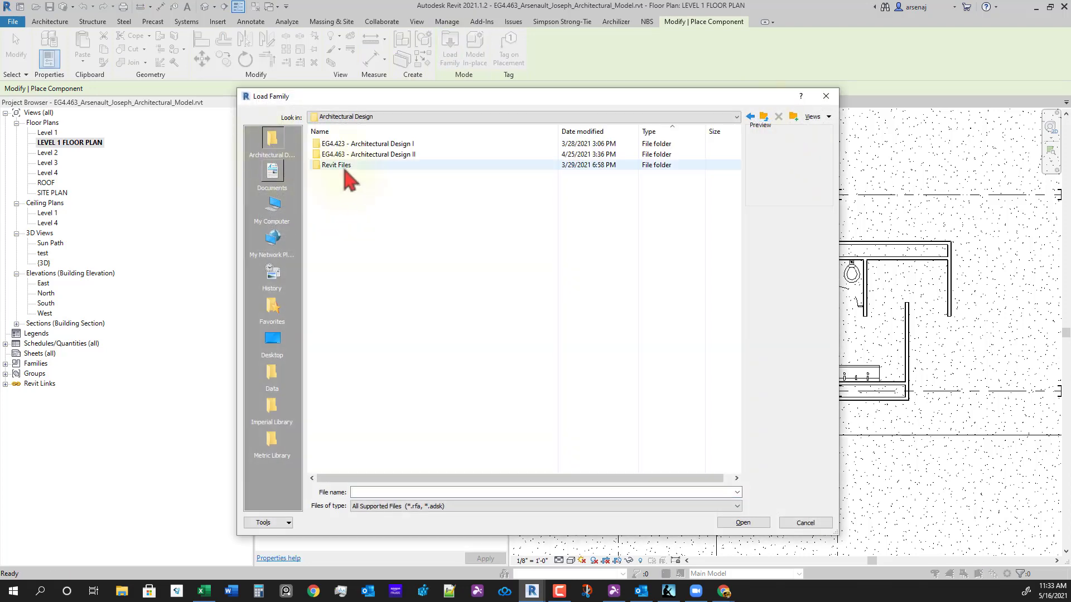
{"action": "double_click", "coordinate": [339, 165]}
{"action": "double_click", "coordinate": [335, 145]}
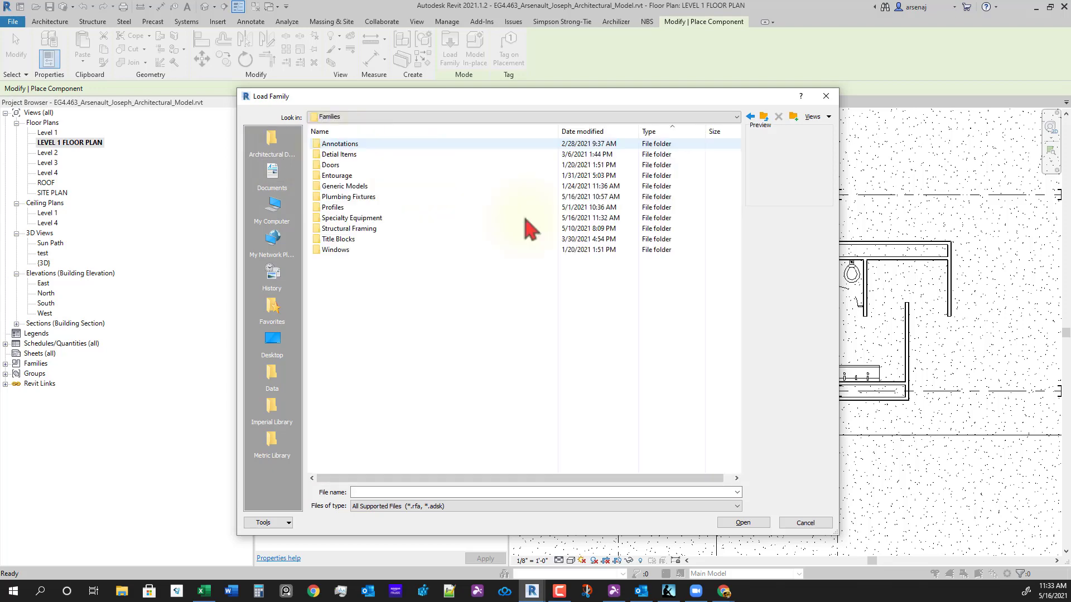
{"action": "double_click", "coordinate": [361, 220]}
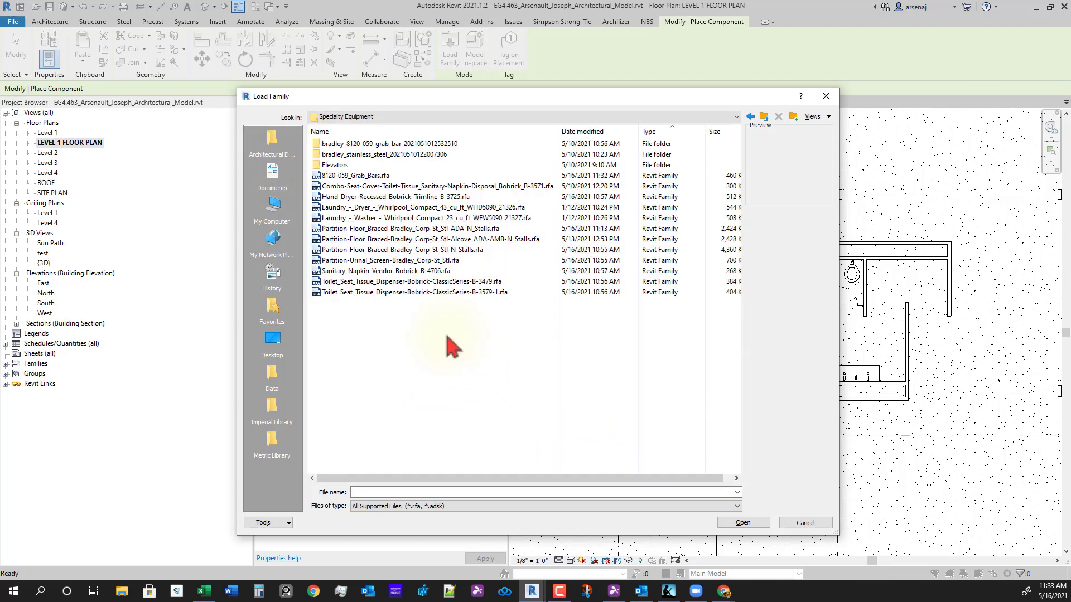
{"action": "left_click", "coordinate": [358, 176]}
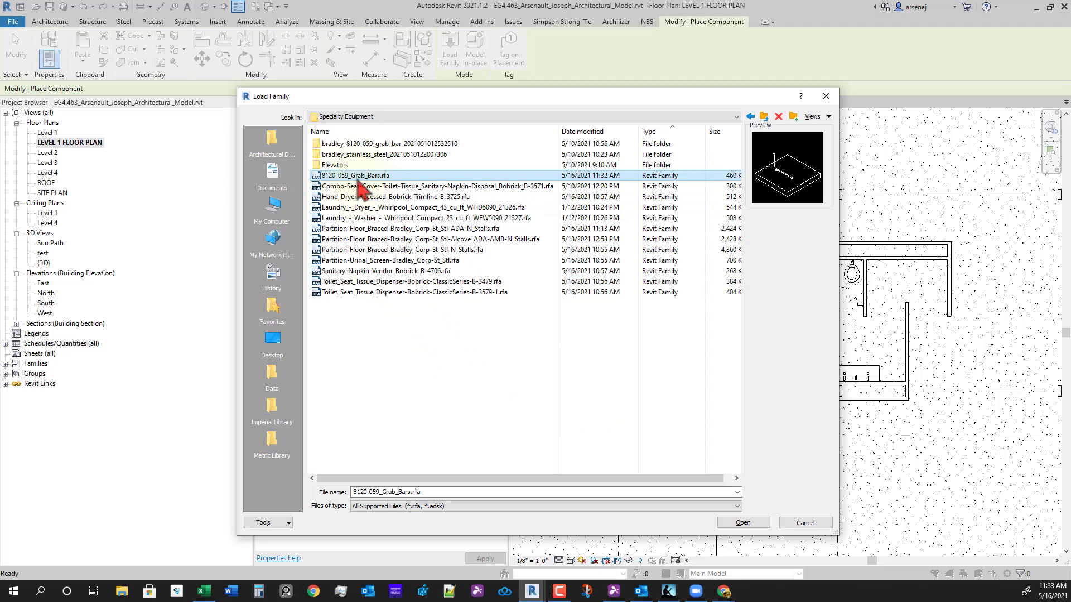
{"action": "double_click", "coordinate": [357, 176]}
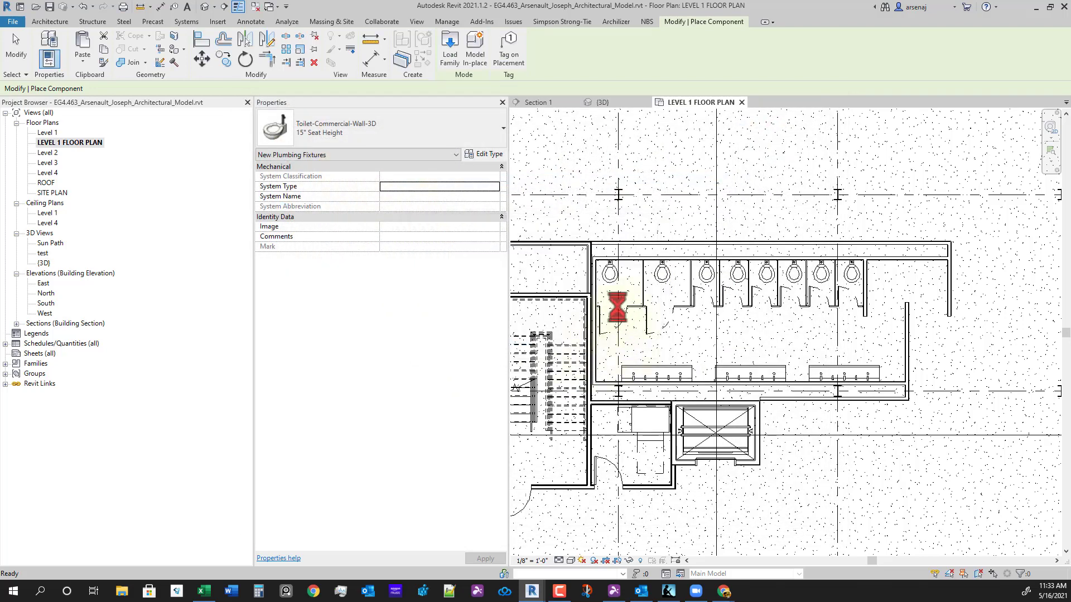
- Place a grab bar on the wall of the leftmost toilet stall
{"action": "scroll", "coordinate": [613, 285], "scroll_direction": "up", "scroll_amount": 5}
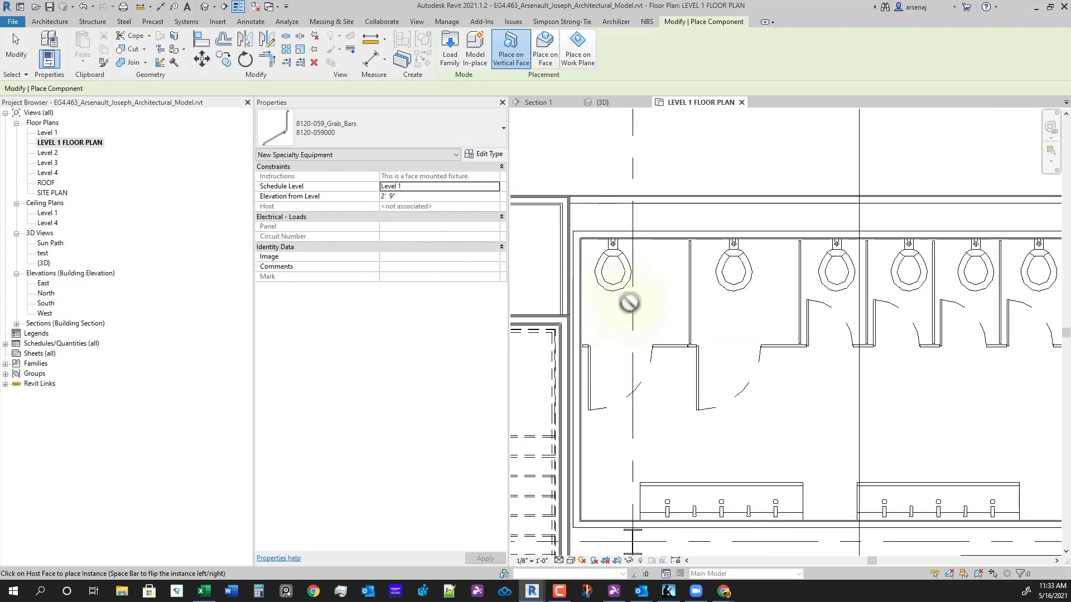
{"action": "middle_click_drag", "start_coordinate": [681, 304], "coordinate": [731, 270]}
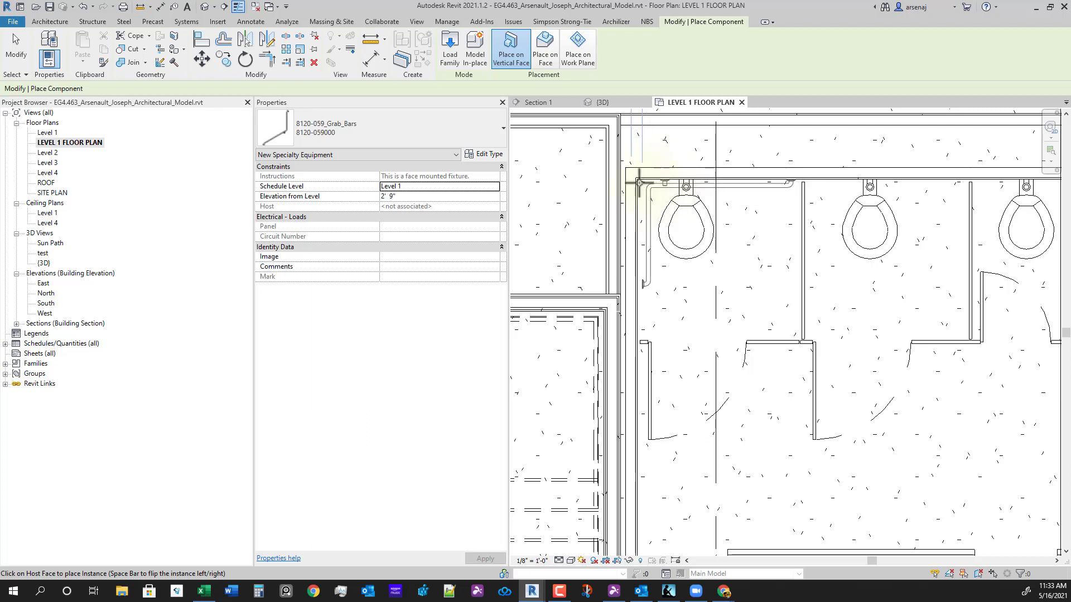
{"action": "left_click", "coordinate": [647, 182]}
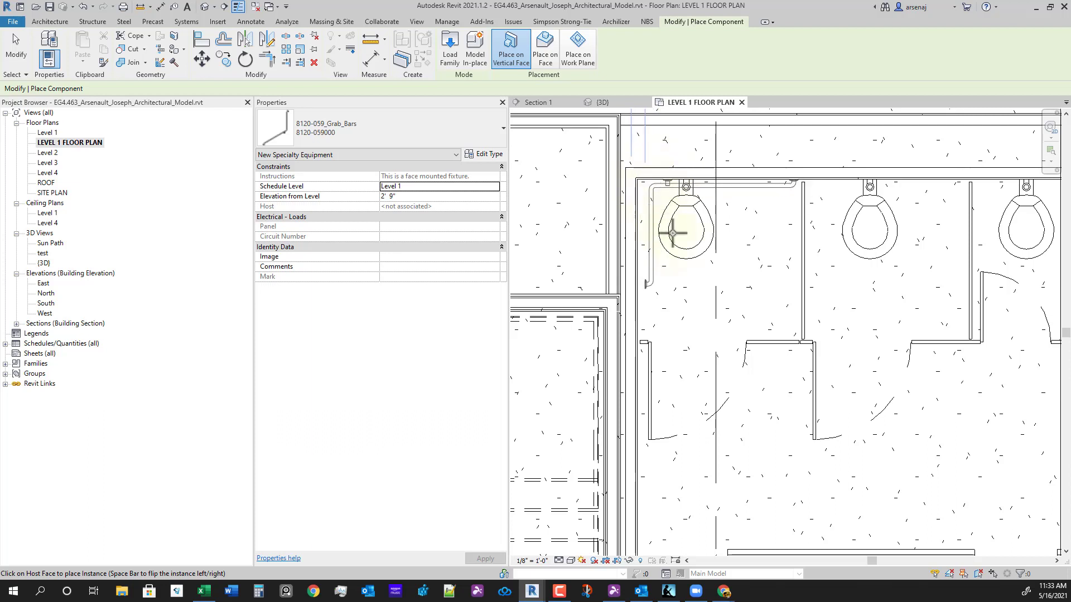
{"action": "key", "text": "Escape"}
{"action": "key", "text": "Escape"}
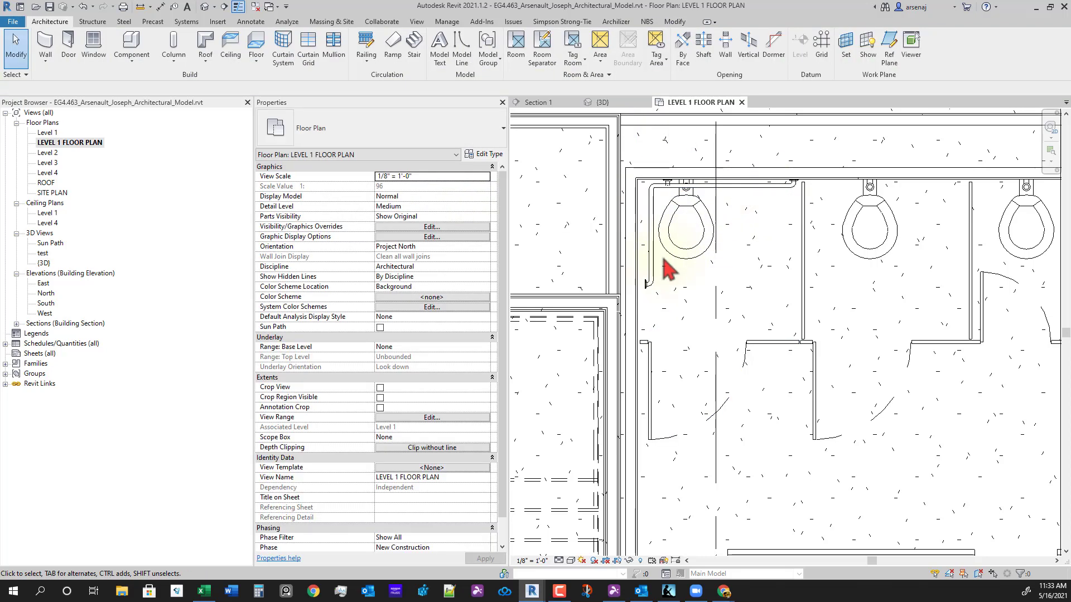
- Try aligning the grab bar to the stall wall face, cancel, and bring the Kindle book over Revit
{"action": "key", "text": "a"}
{"action": "key", "text": "l"}
{"action": "scroll", "coordinate": [663, 259], "scroll_direction": "up", "scroll_amount": 2}
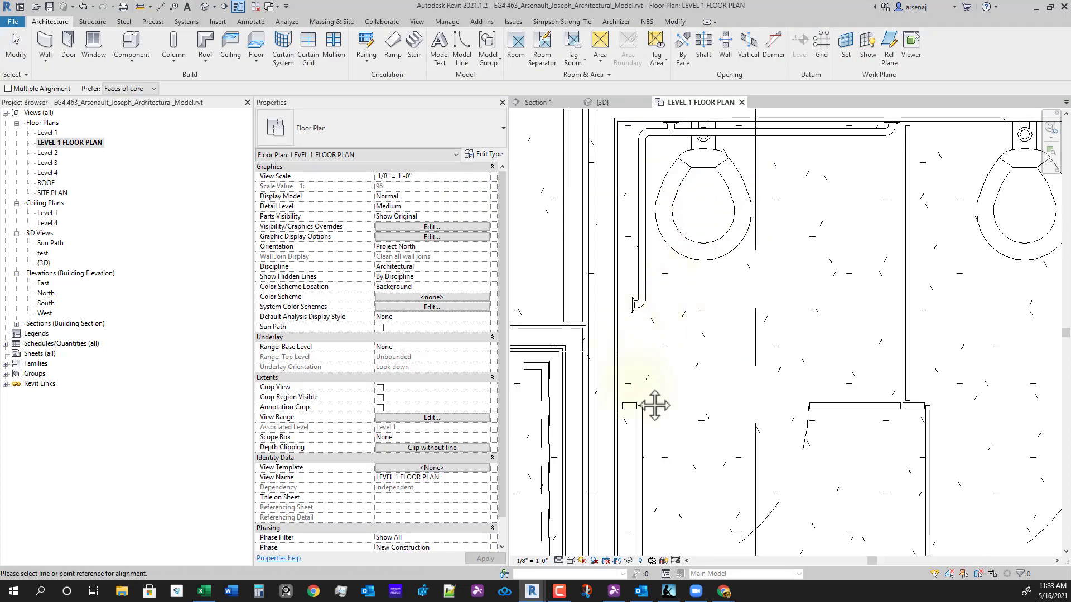
{"action": "middle_click_drag", "start_coordinate": [652, 403], "coordinate": [651, 495]}
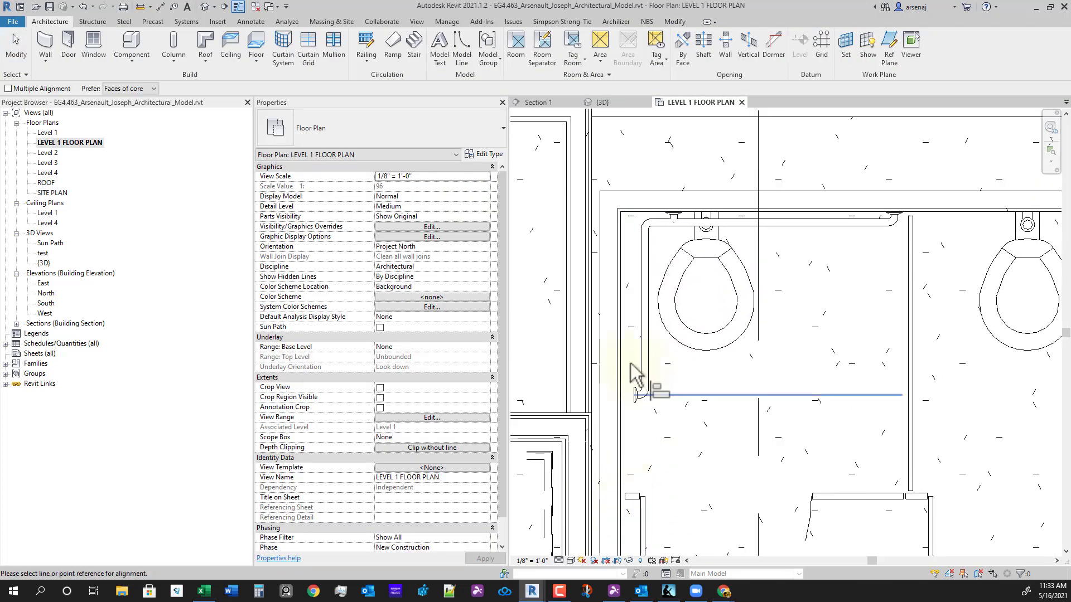
{"action": "left_click", "coordinate": [674, 21]}
{"action": "scroll", "coordinate": [586, 424], "scroll_direction": "up", "scroll_amount": 3}
{"action": "left_click", "coordinate": [657, 414]}
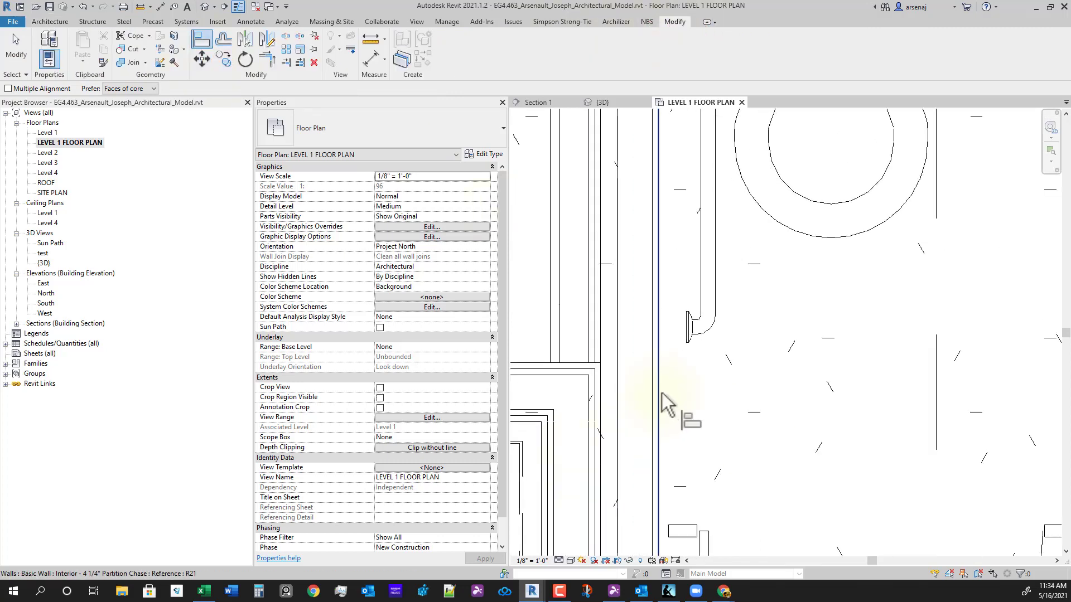
{"action": "scroll", "coordinate": [758, 418], "scroll_direction": "down", "scroll_amount": 4}
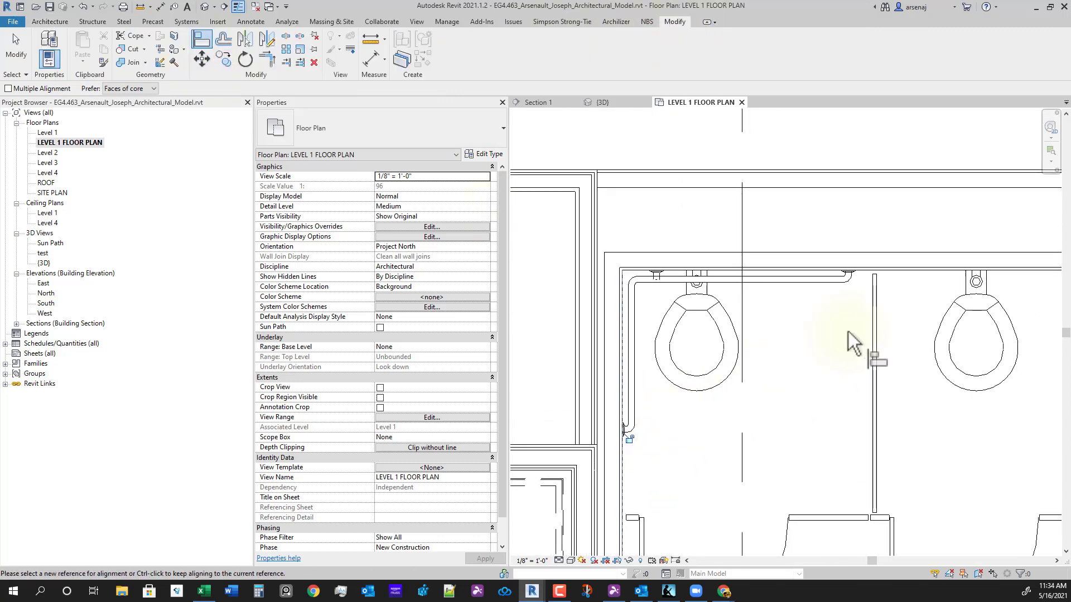
{"action": "scroll", "coordinate": [851, 335], "scroll_direction": "up", "scroll_amount": 3}
{"action": "scroll", "coordinate": [823, 300], "scroll_direction": "down", "scroll_amount": 3}
{"action": "key", "text": "Escape"}
{"action": "key", "text": "Escape"}
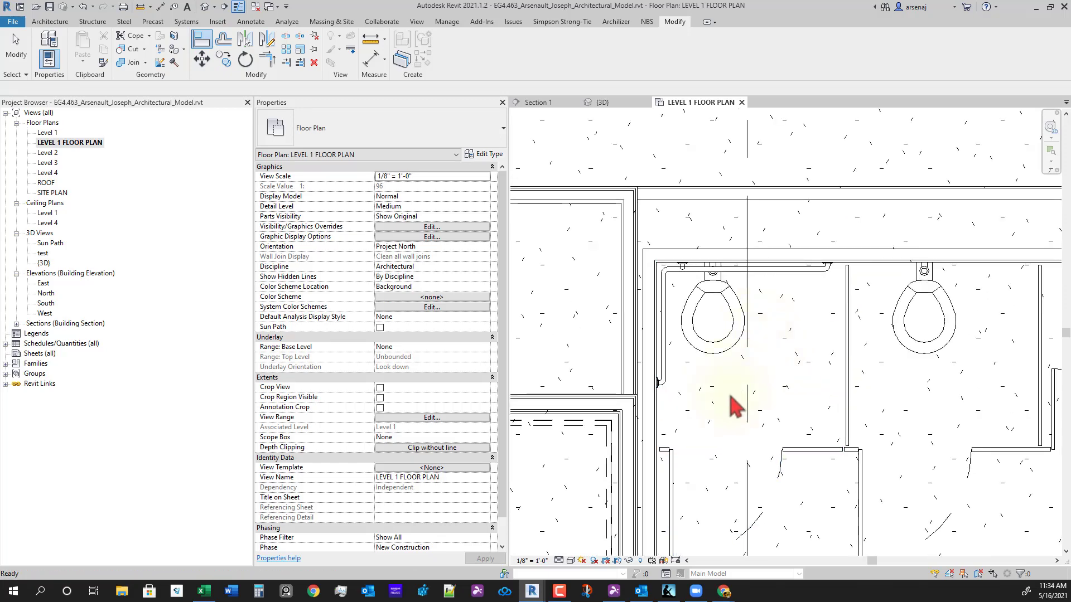
{"action": "scroll", "coordinate": [728, 400], "scroll_direction": "down", "scroll_amount": 1}
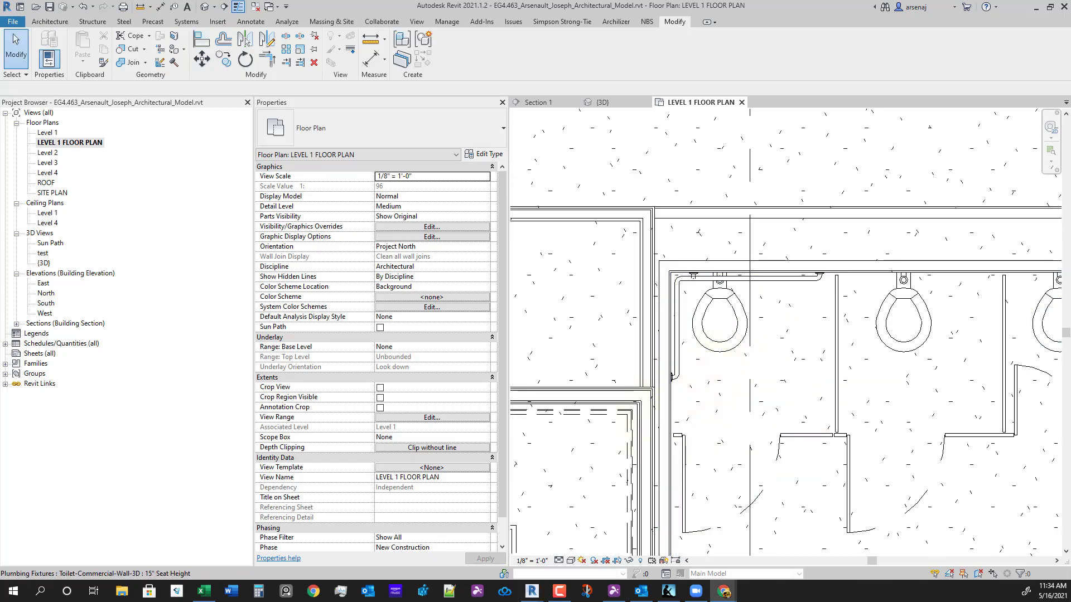
{"action": "left_click_drag", "start_coordinate": [1070, 235], "coordinate": [658, 1]}
- Page through the single-user accessible toilet room layouts in Kindle, then return to Revit
{"action": "scroll", "coordinate": [533, 351], "scroll_direction": "up", "scroll_amount": 2}
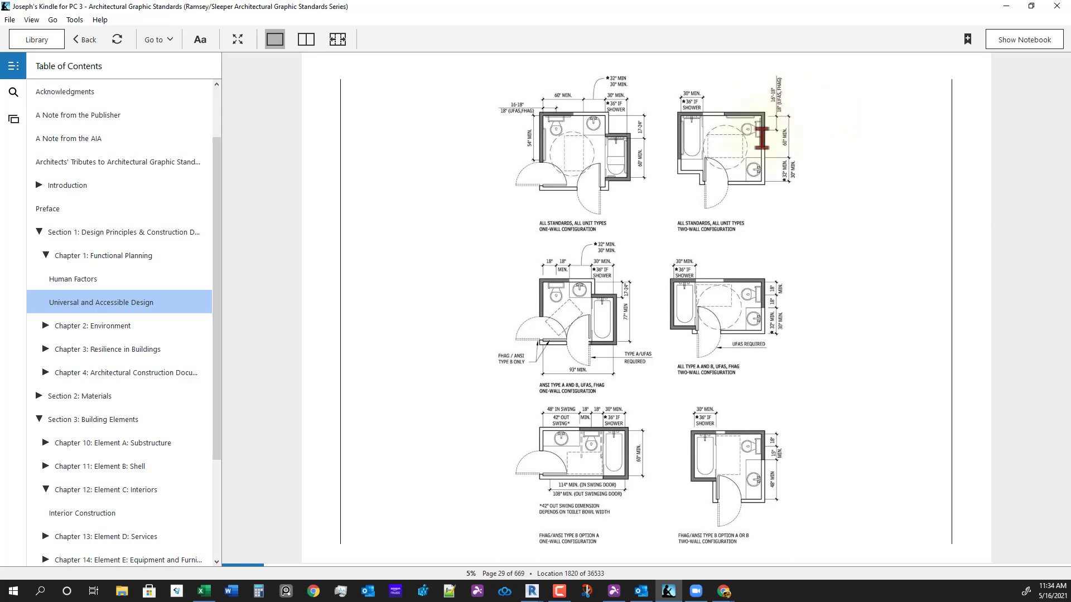
{"action": "scroll", "coordinate": [683, 285], "scroll_direction": "up", "scroll_amount": 2}
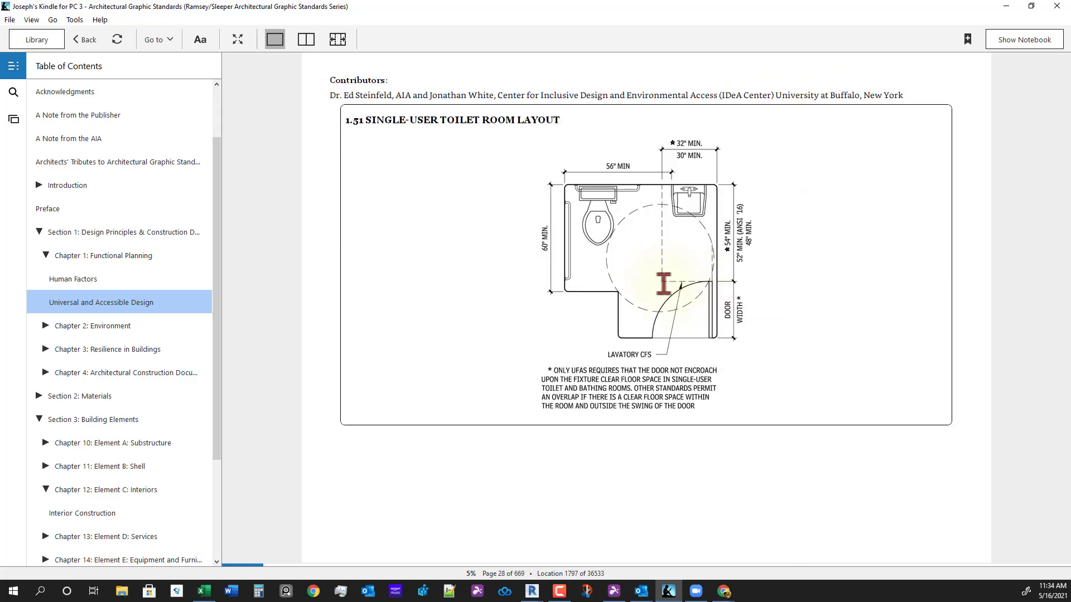
{"action": "scroll", "coordinate": [663, 284], "scroll_direction": "down", "scroll_amount": 1}
{"action": "scroll", "coordinate": [663, 284], "scroll_direction": "down", "scroll_amount": 1}
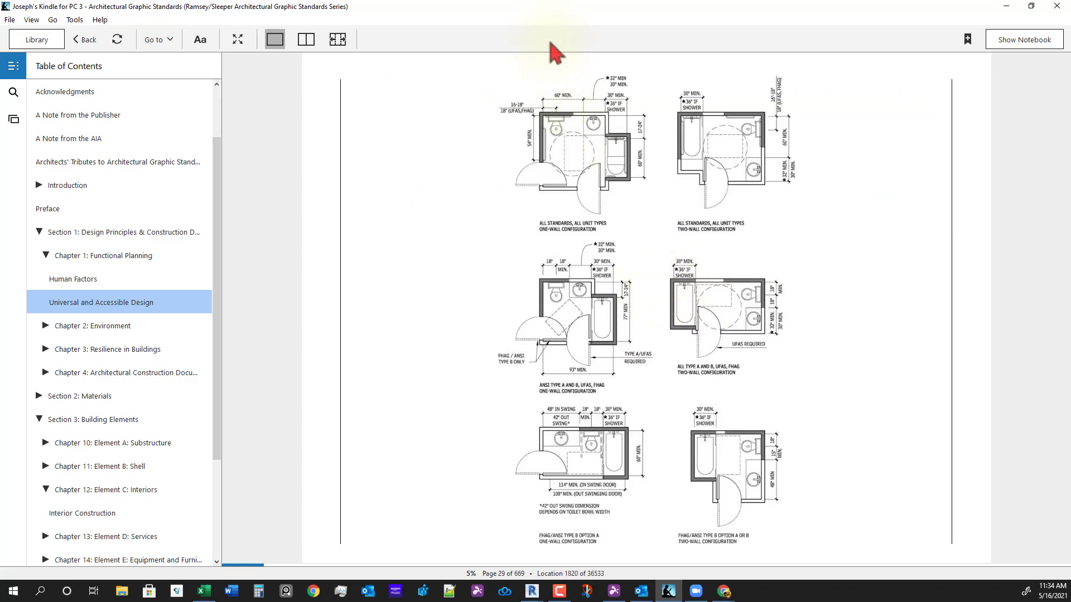
{"action": "key", "text": "alt+Tab"}
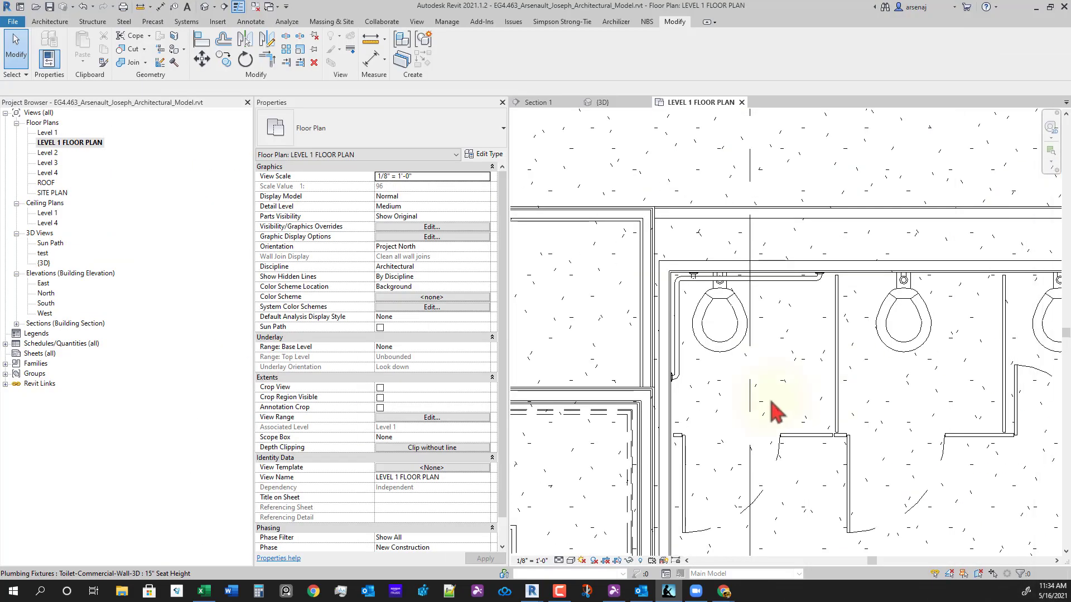
- Set the first stall's toilet 1'-6" from the side wall with a temporary dimension, then delete it
{"action": "scroll", "coordinate": [723, 339], "scroll_direction": "up", "scroll_amount": 1}
{"action": "middle_click_drag", "start_coordinate": [724, 336], "coordinate": [710, 335]}
{"action": "key", "text": "d"}
{"action": "key", "text": "i"}
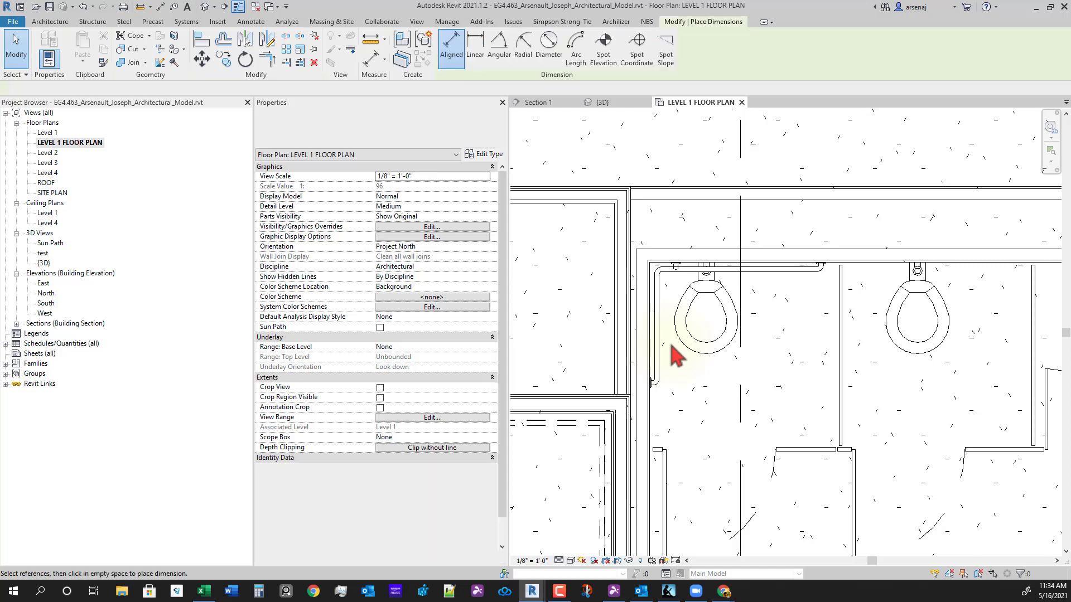
{"action": "scroll", "coordinate": [648, 318], "scroll_direction": "up", "scroll_amount": 1}
{"action": "left_click", "coordinate": [651, 308]}
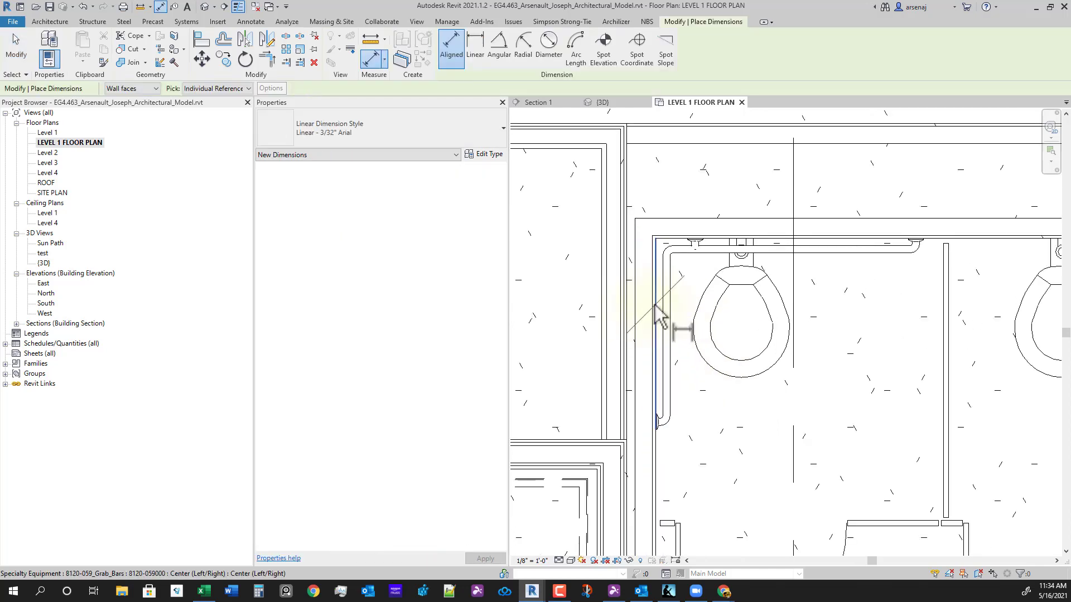
{"action": "scroll", "coordinate": [731, 349], "scroll_direction": "down", "scroll_amount": 2}
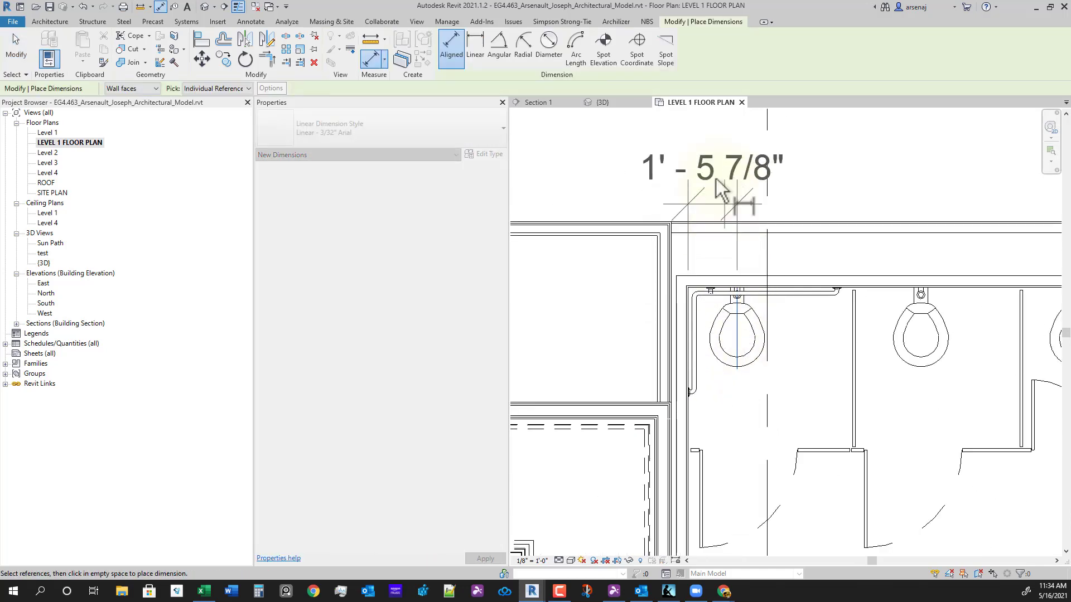
{"action": "left_click", "coordinate": [717, 174]}
{"action": "key", "text": "Escape"}
{"action": "left_click", "coordinate": [736, 311]}
{"action": "left_click", "coordinate": [713, 153]}
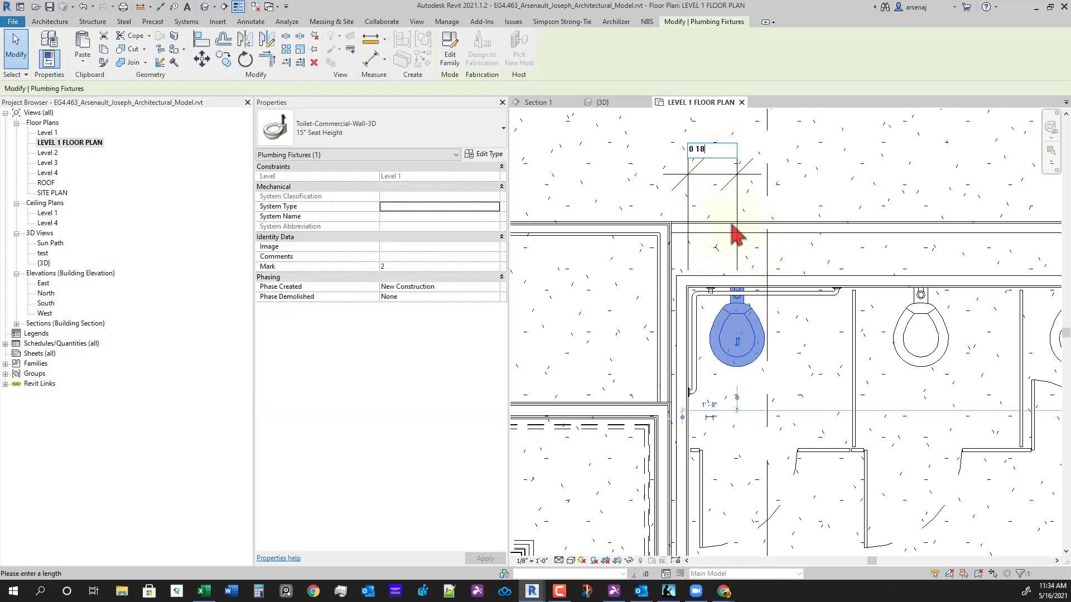
{"action": "type", "text": "0 18"}
{"action": "key", "text": "Return"}
{"action": "key", "text": "Escape"}
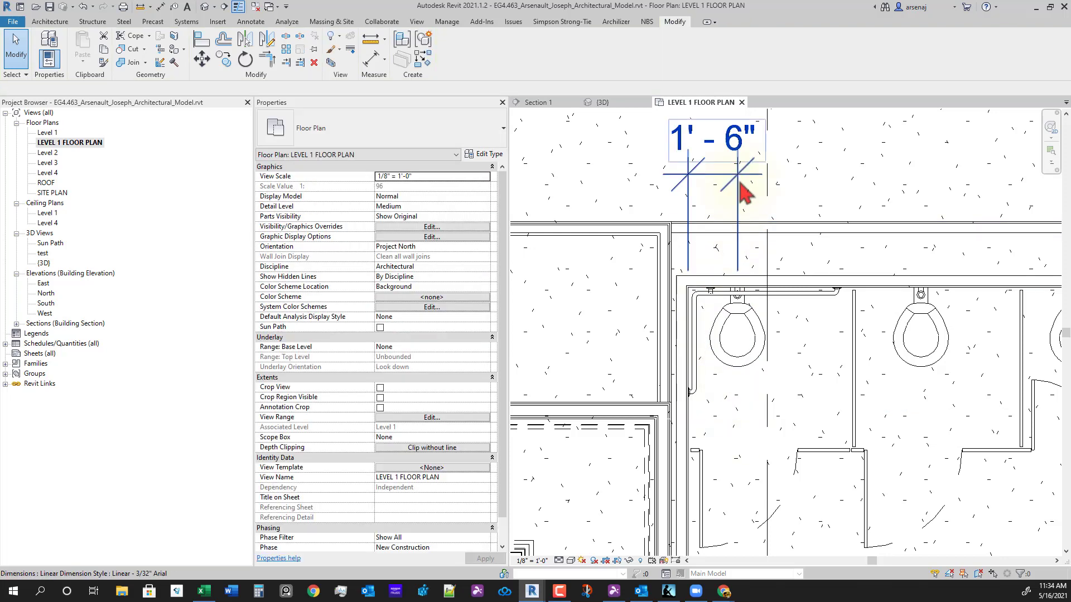
{"action": "left_click", "coordinate": [743, 192]}
{"action": "key", "text": "Delete"}
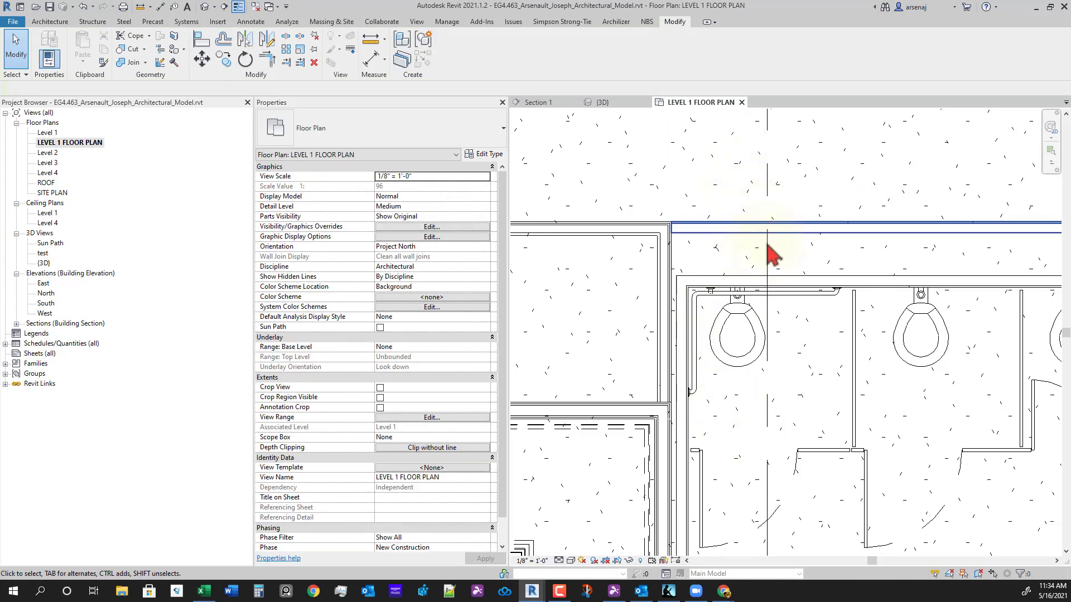
- Copy the grab bar from its corner into the next stall
{"action": "scroll", "coordinate": [768, 245], "scroll_direction": "down", "scroll_amount": 2}
{"action": "middle_click_drag", "start_coordinate": [786, 344], "coordinate": [696, 385]}
{"action": "scroll", "coordinate": [680, 359], "scroll_direction": "up", "scroll_amount": 2}
{"action": "left_click", "coordinate": [695, 286]}
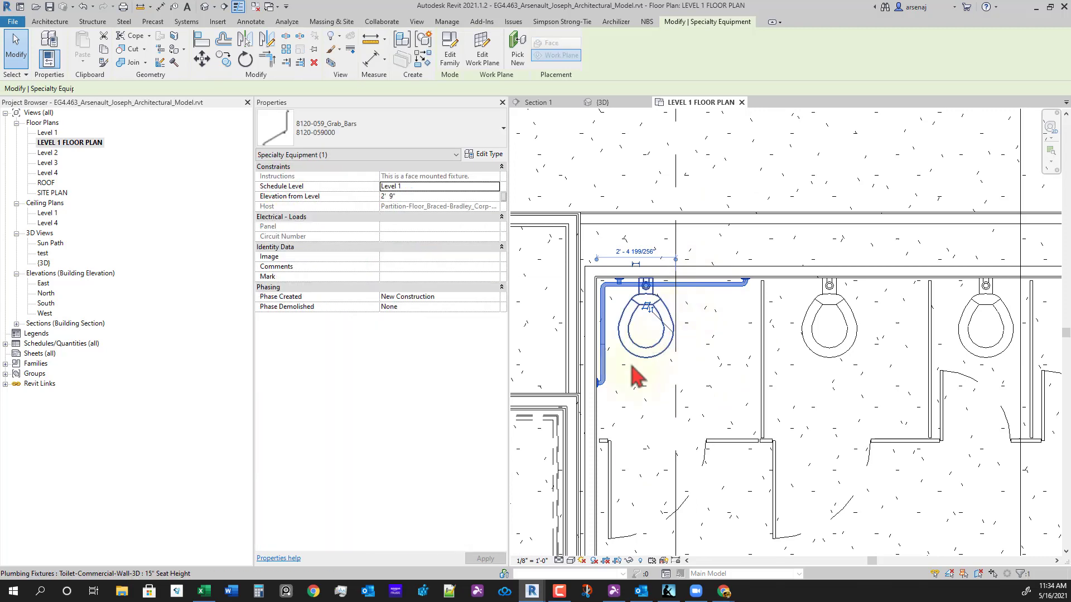
{"action": "scroll", "coordinate": [613, 324], "scroll_direction": "up", "scroll_amount": 2}
{"action": "key", "text": "c"}
{"action": "key", "text": "o"}
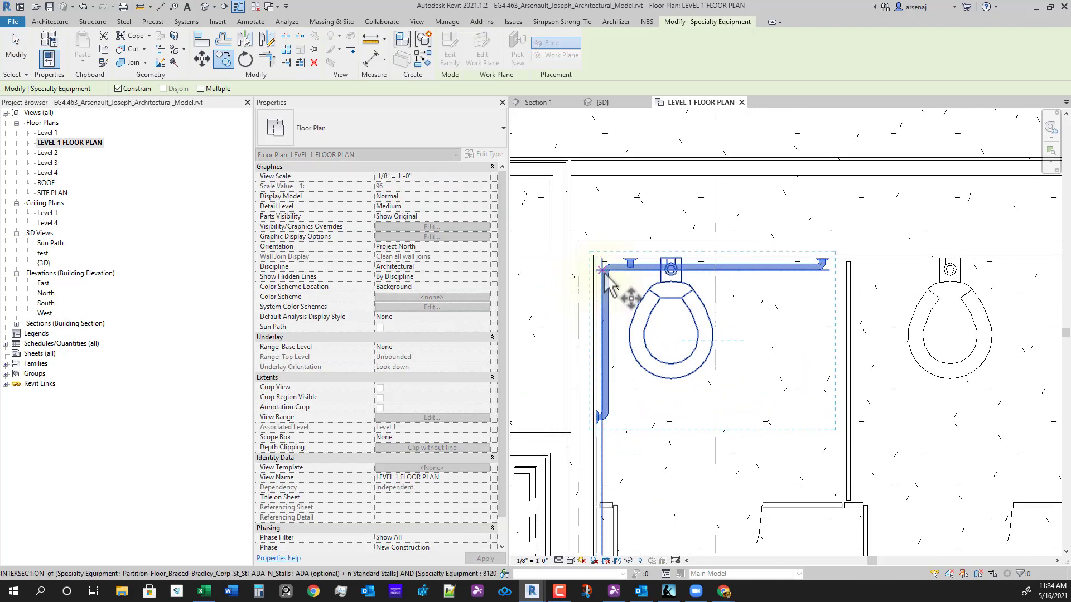
{"action": "left_click", "coordinate": [605, 275]}
{"action": "scroll", "coordinate": [851, 309], "scroll_direction": "up", "scroll_amount": 2}
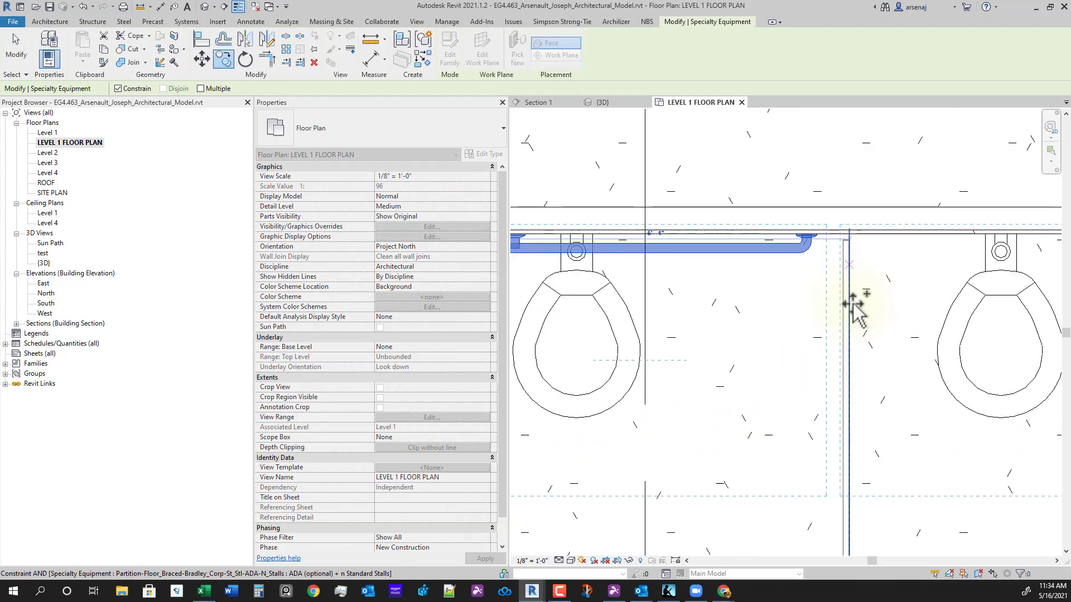
{"action": "left_click", "coordinate": [851, 305]}
{"action": "scroll", "coordinate": [817, 385], "scroll_direction": "down", "scroll_amount": 3}
{"action": "key", "text": "Escape"}
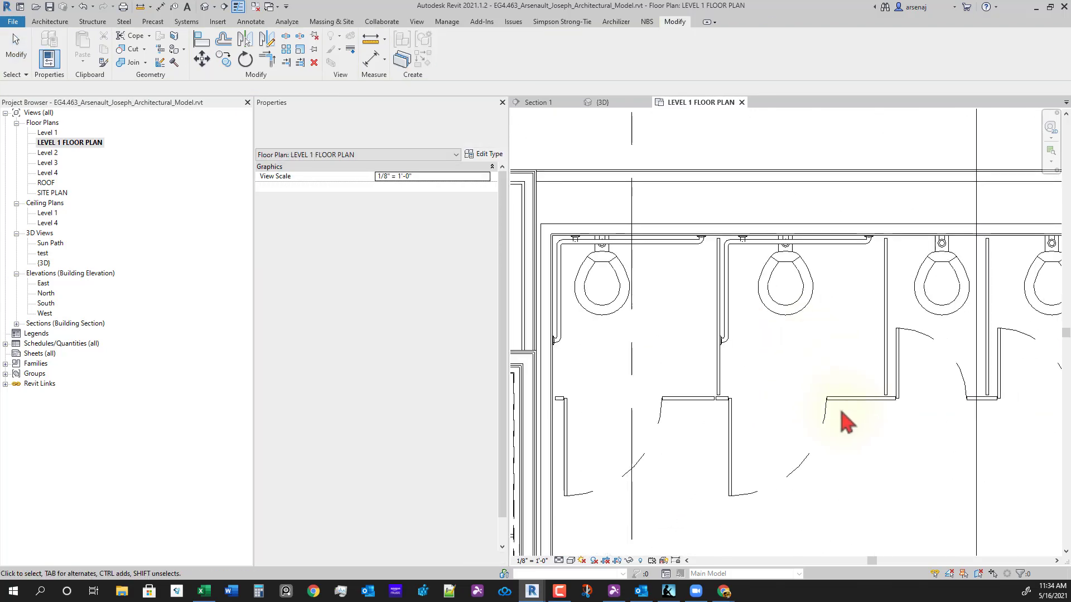
- Change the next toilet's wall offset from 1'-11 7/8" to 1'-6", then delete the dimension
{"action": "key", "text": "i"}
{"action": "scroll", "coordinate": [710, 426], "scroll_direction": "up", "scroll_amount": 2}
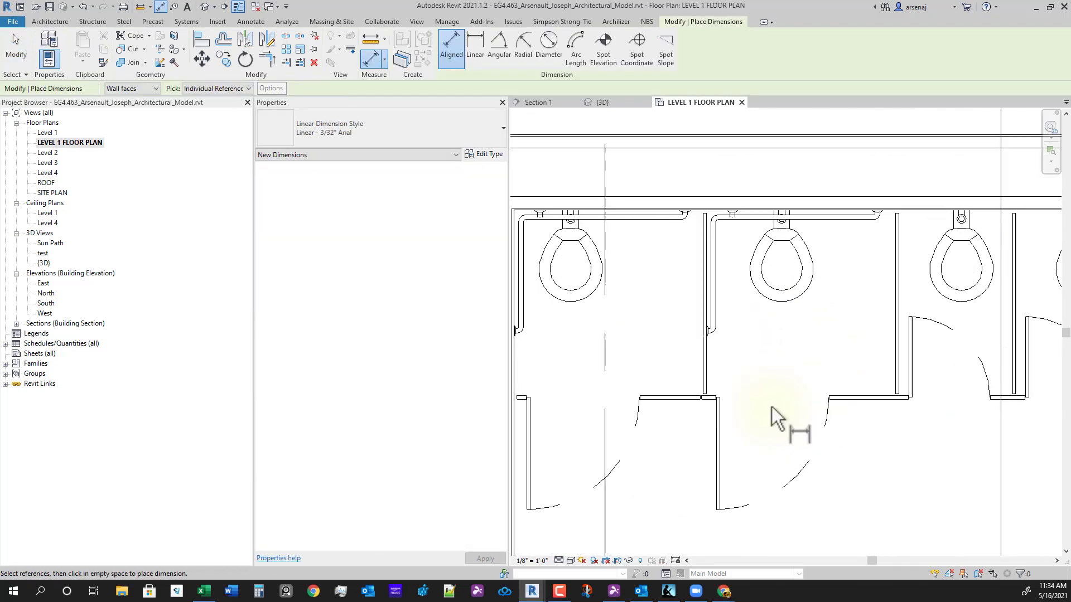
{"action": "scroll", "coordinate": [635, 325], "scroll_direction": "up", "scroll_amount": 2}
{"action": "left_click", "coordinate": [634, 311]}
{"action": "scroll", "coordinate": [691, 190], "scroll_direction": "down", "scroll_amount": 2}
{"action": "middle_click_drag", "start_coordinate": [695, 188], "coordinate": [703, 330]}
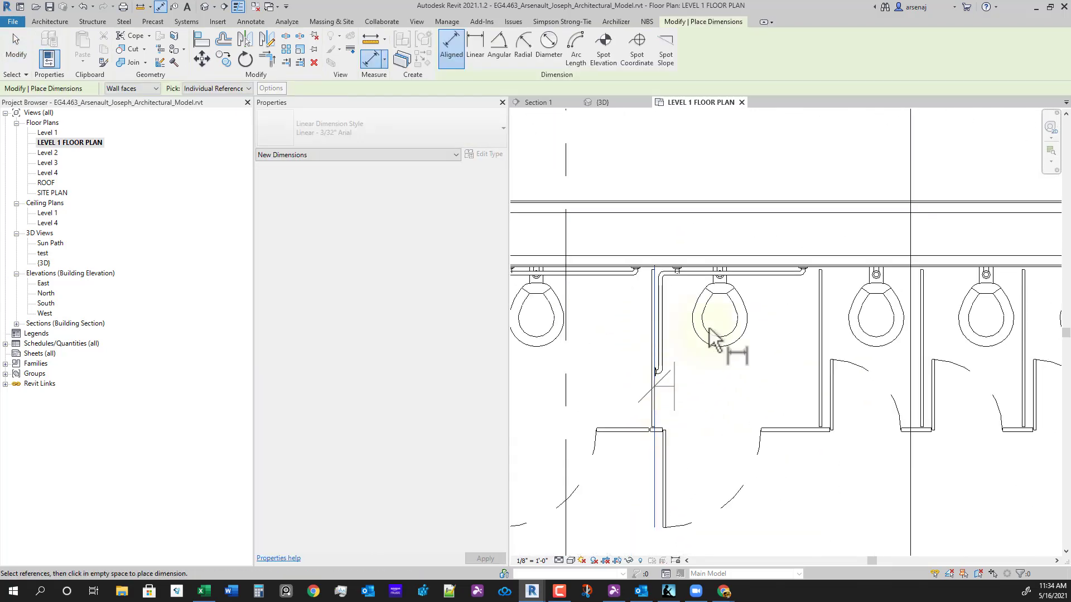
{"action": "left_click", "coordinate": [724, 304]}
{"action": "scroll", "coordinate": [733, 145], "scroll_direction": "down", "scroll_amount": 1}
{"action": "left_click", "coordinate": [733, 145]}
{"action": "key", "text": "Escape"}
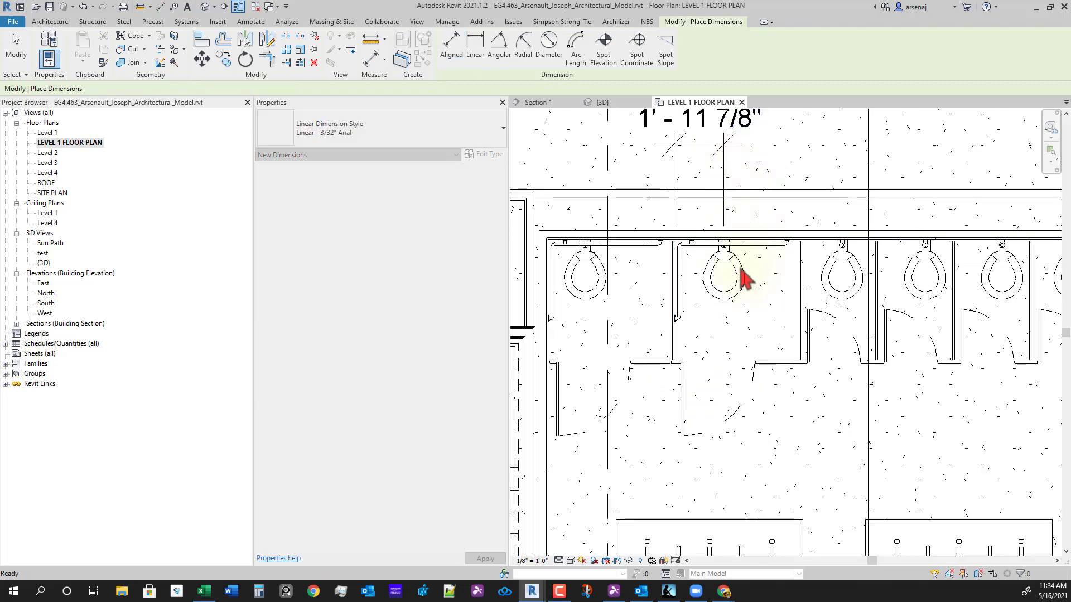
{"action": "left_click", "coordinate": [724, 263]}
{"action": "middle_click_drag", "start_coordinate": [711, 134], "coordinate": [722, 219]}
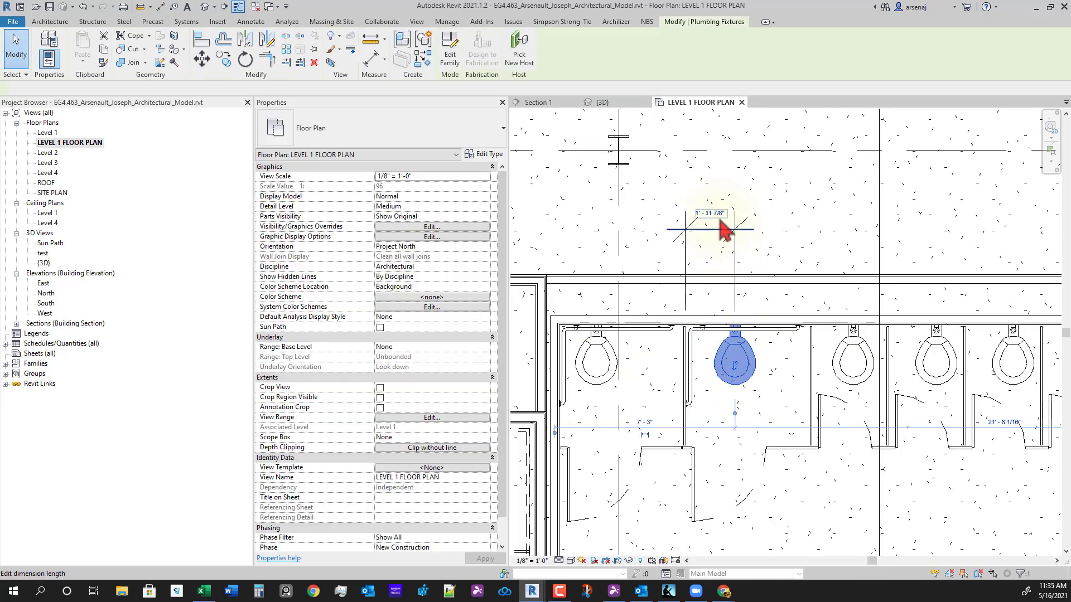
{"action": "left_click", "coordinate": [719, 218]}
{"action": "key", "text": "Return"}
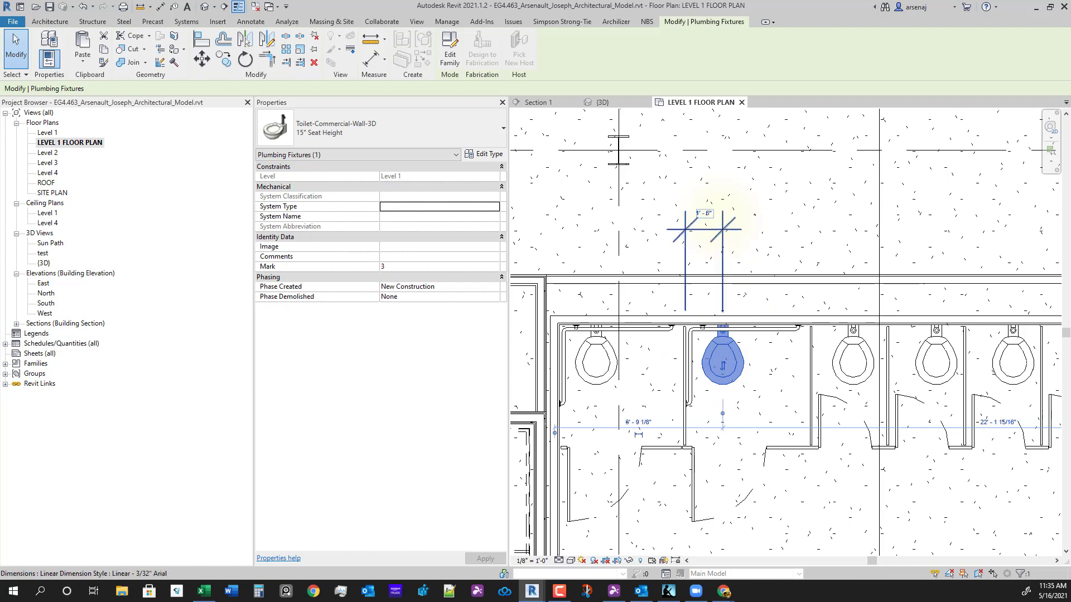
{"action": "left_click", "coordinate": [747, 226]}
{"action": "left_click", "coordinate": [730, 234]}
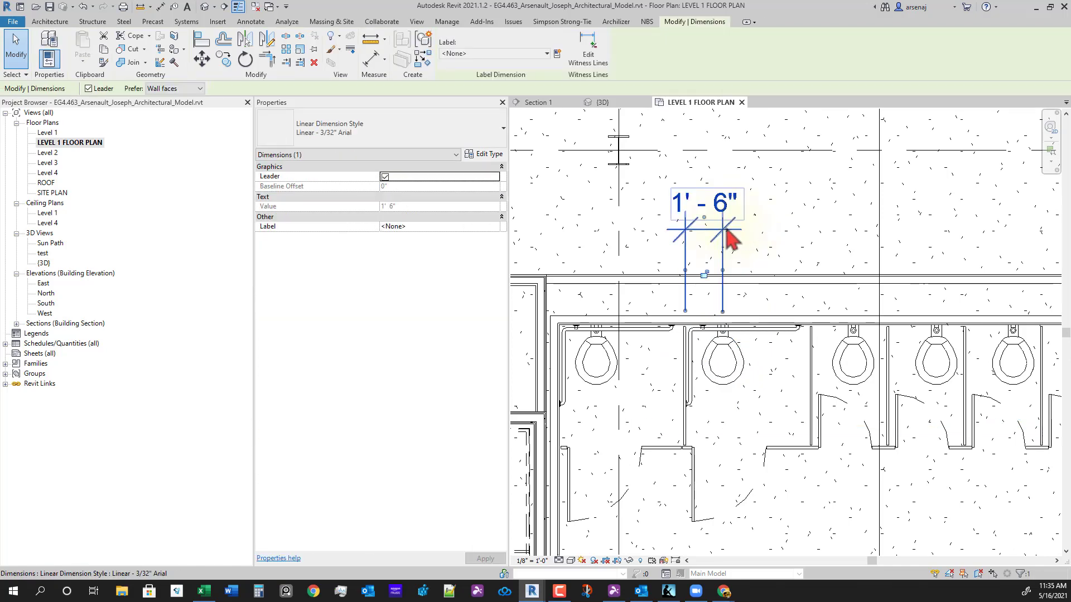
{"action": "key", "text": "Delete"}
{"action": "scroll", "coordinate": [753, 319], "scroll_direction": "down", "scroll_amount": 3}
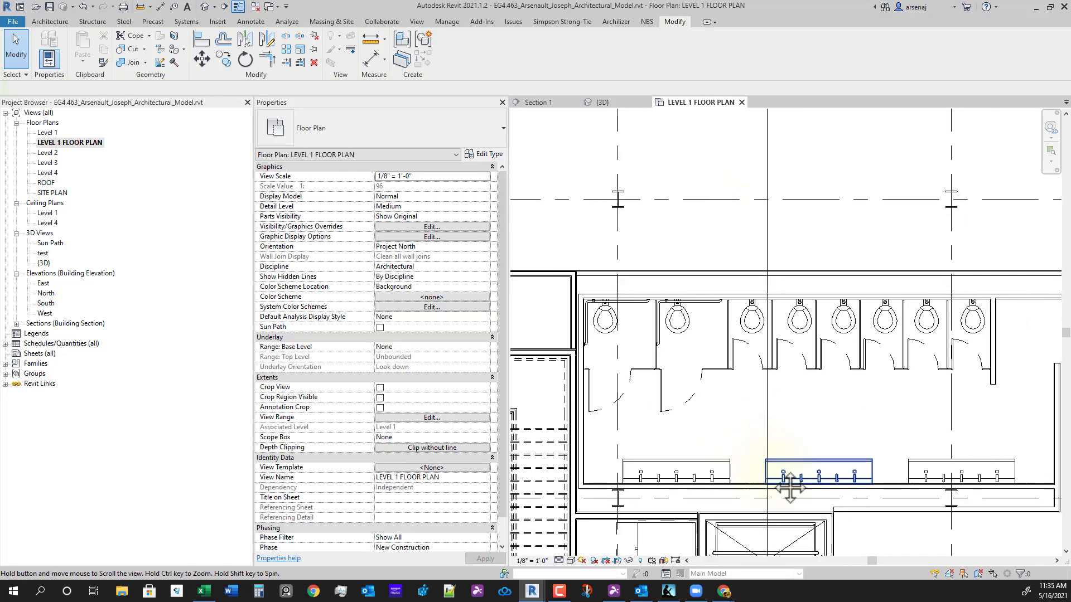
- Set the stall partition assembly's Stall Width ADA to 5' 6" and apply
{"action": "scroll", "coordinate": [772, 477], "scroll_direction": "up", "scroll_amount": 3}
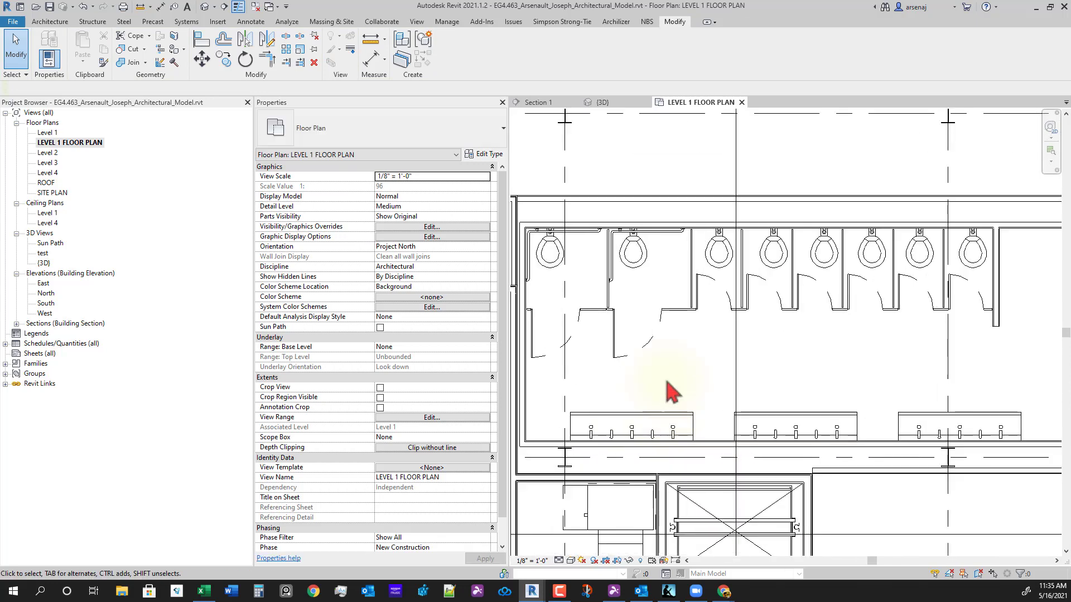
{"action": "left_click", "coordinate": [687, 319]}
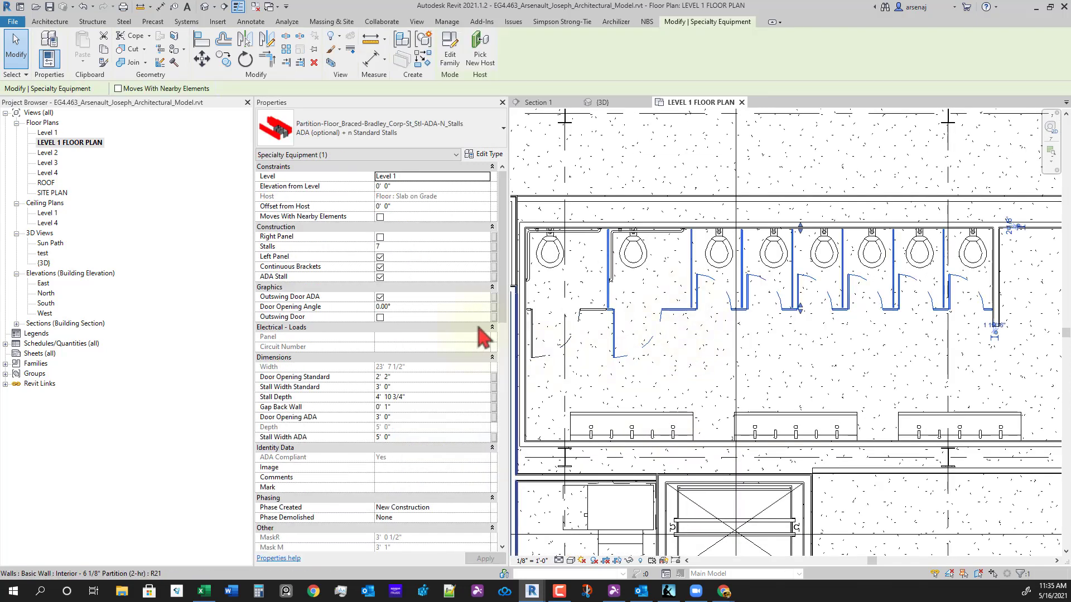
{"action": "left_click", "coordinate": [419, 438]}
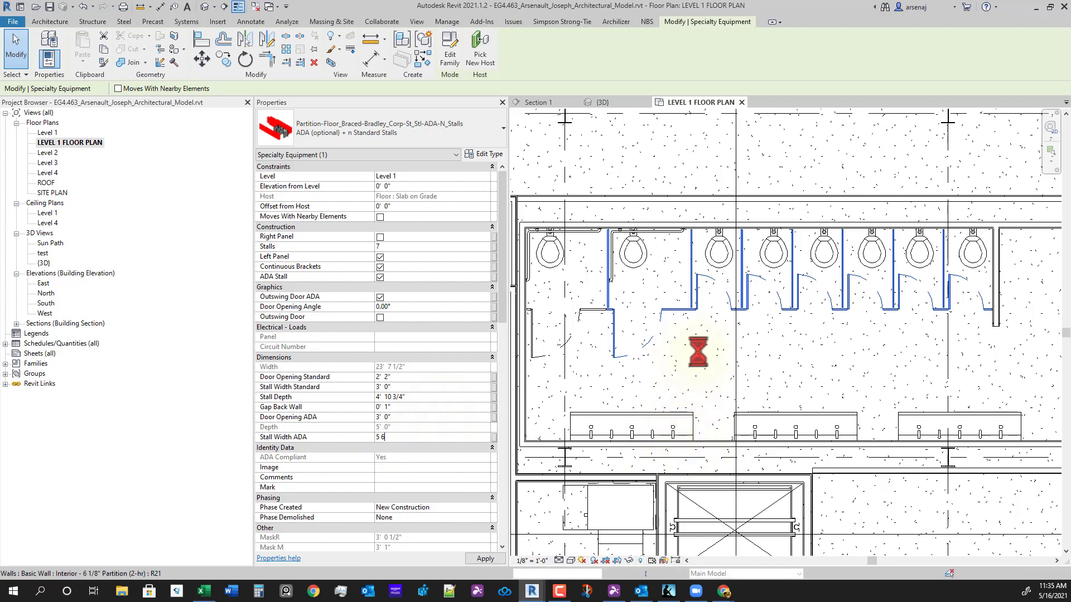
{"action": "left_click", "coordinate": [769, 378]}
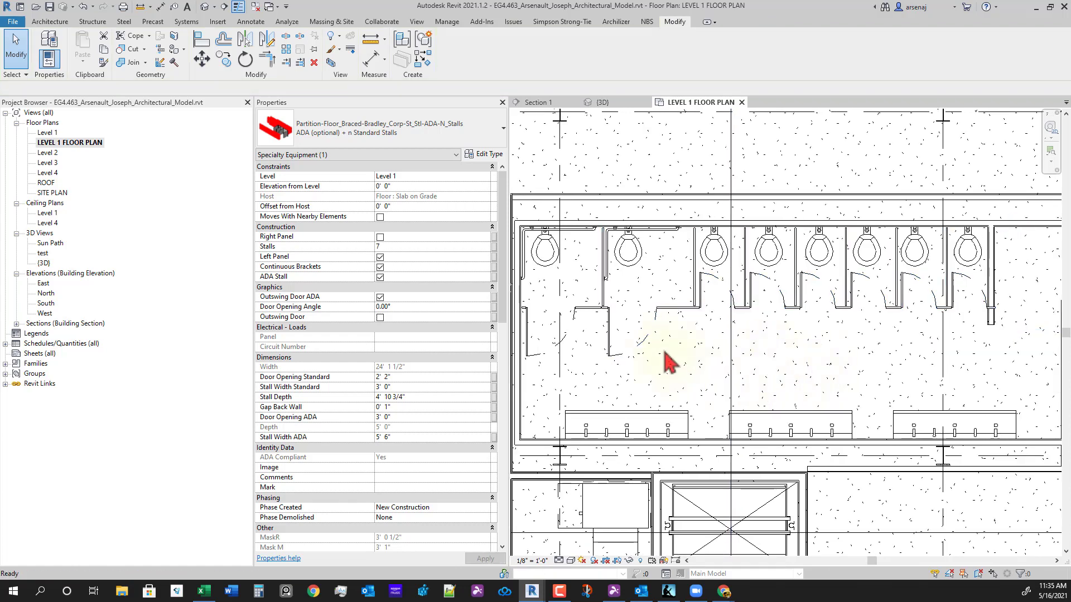
{"action": "middle_click_drag", "start_coordinate": [663, 353], "coordinate": [692, 316]}
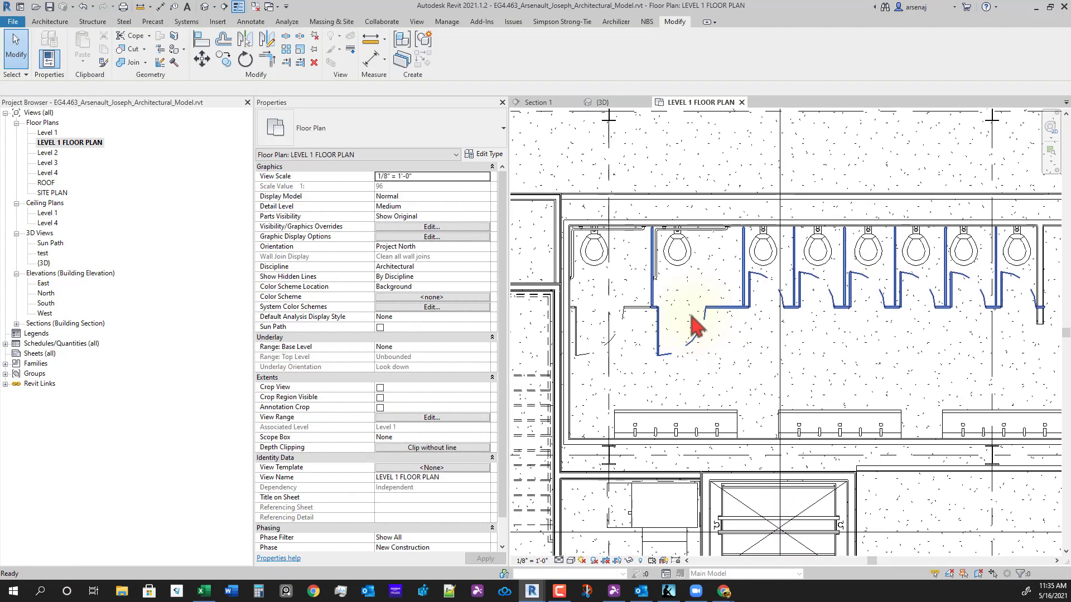
- Set the left single-stall partition's Stall Width ADA to 5' 6"
{"action": "left_click", "coordinate": [638, 322]}
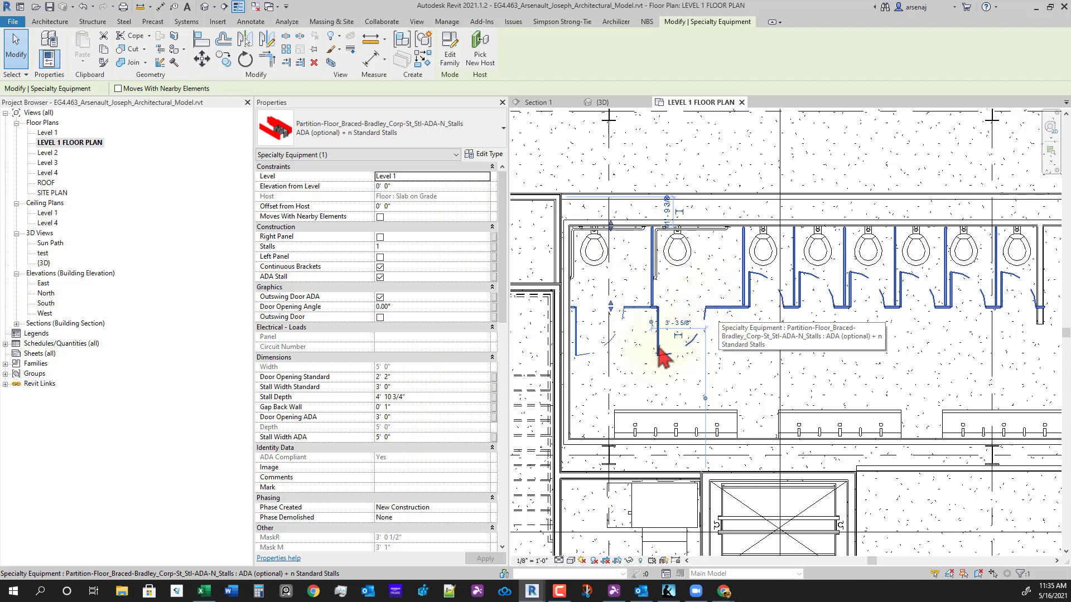
{"action": "left_click", "coordinate": [405, 438]}
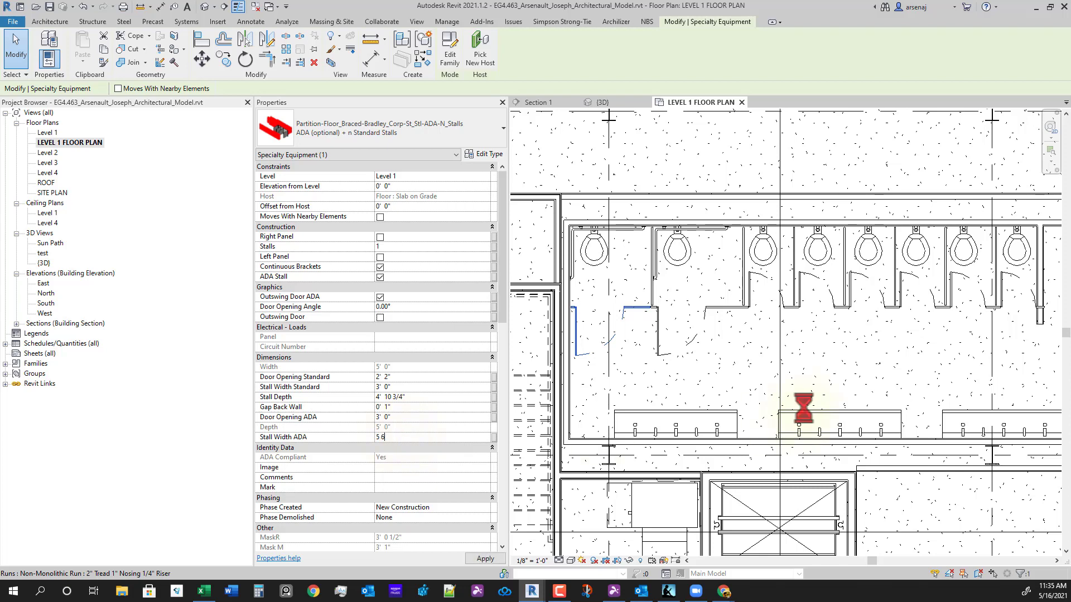
{"action": "type", "text": "5 6"}
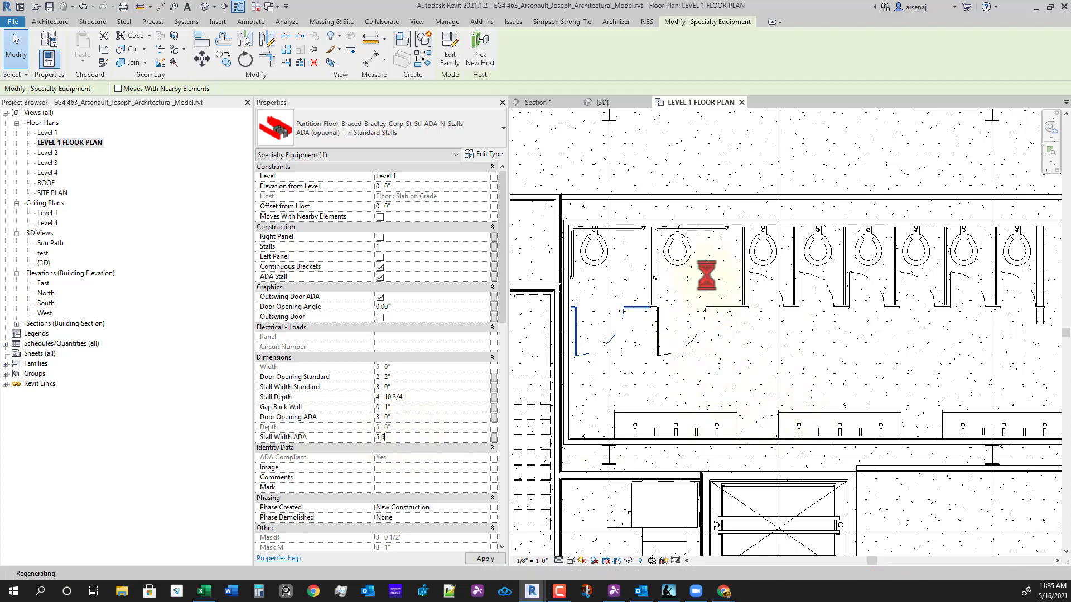
- Window-select the toilets and partitions in the row and move them 6" right
{"action": "middle_click_drag", "start_coordinate": [793, 358], "coordinate": [726, 393]}
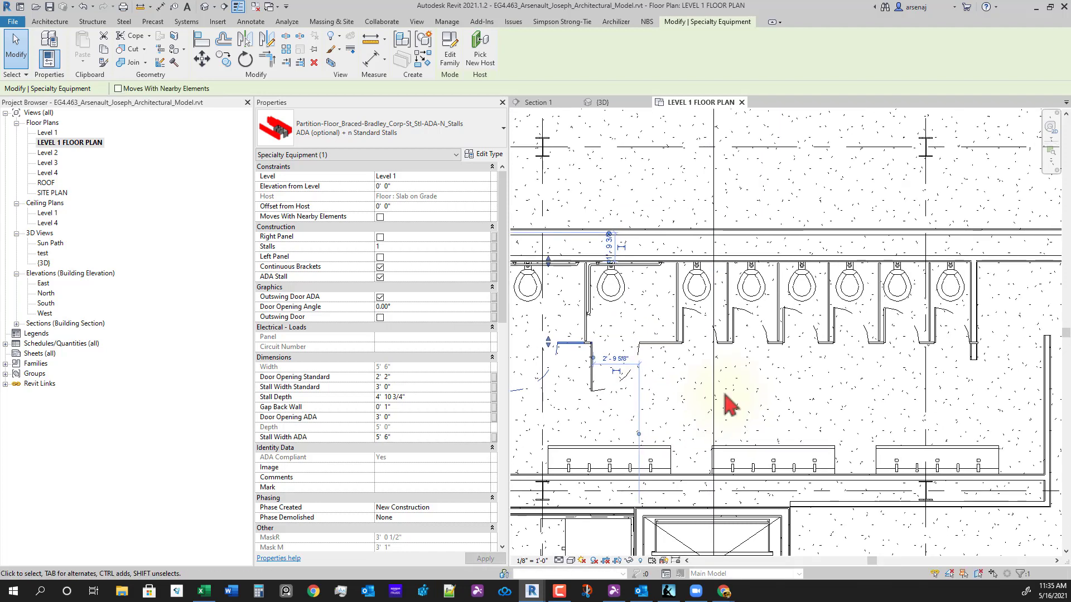
{"action": "left_click", "coordinate": [695, 347]}
{"action": "left_click", "coordinate": [683, 357]}
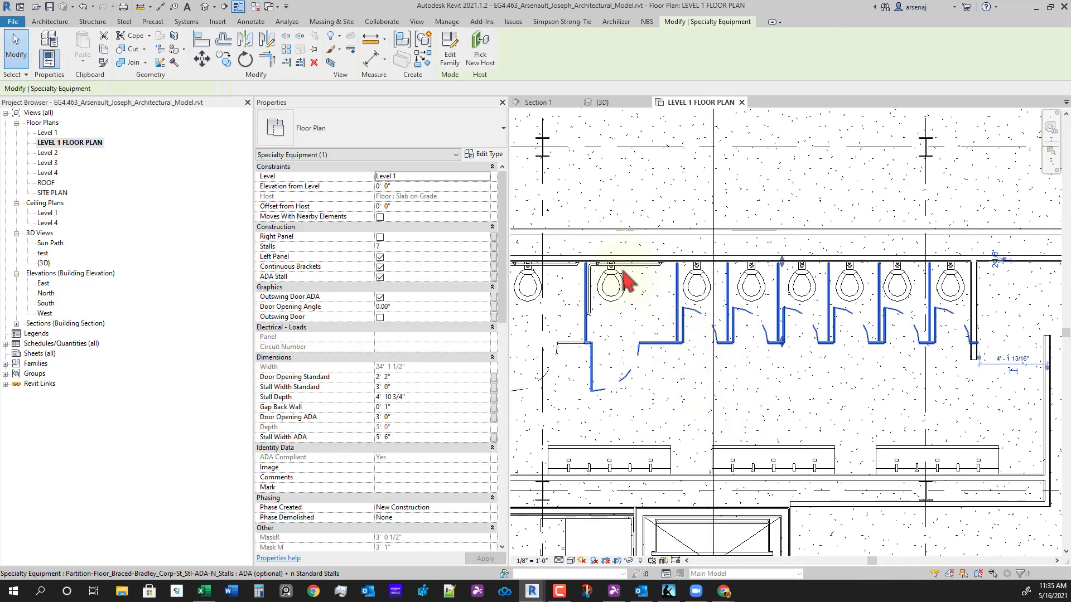
{"action": "left_click_drag", "start_coordinate": [565, 195], "coordinate": [993, 407]}
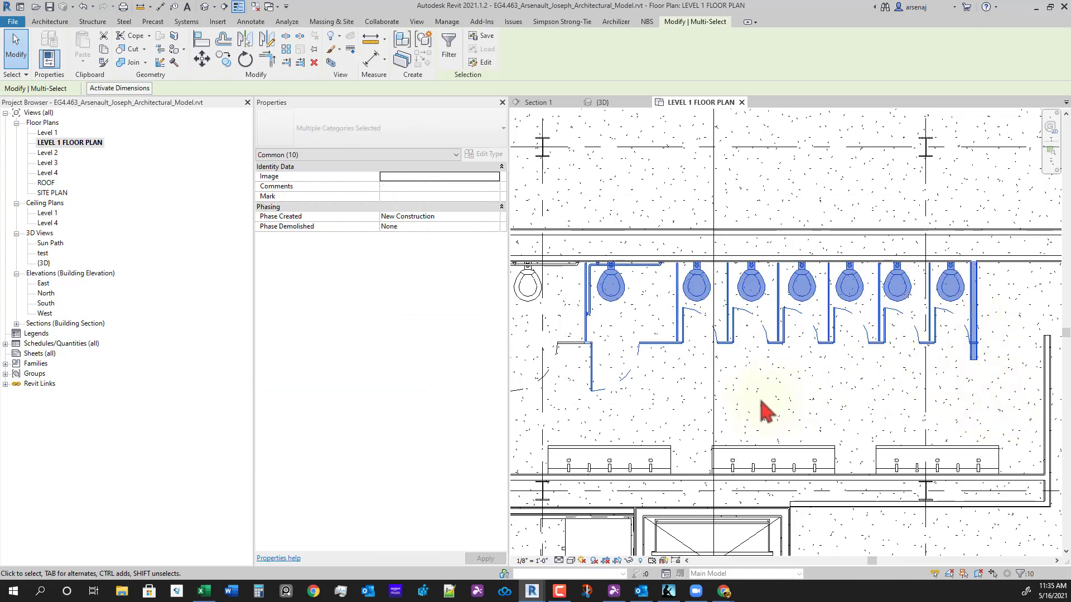
{"action": "key", "text": "v"}
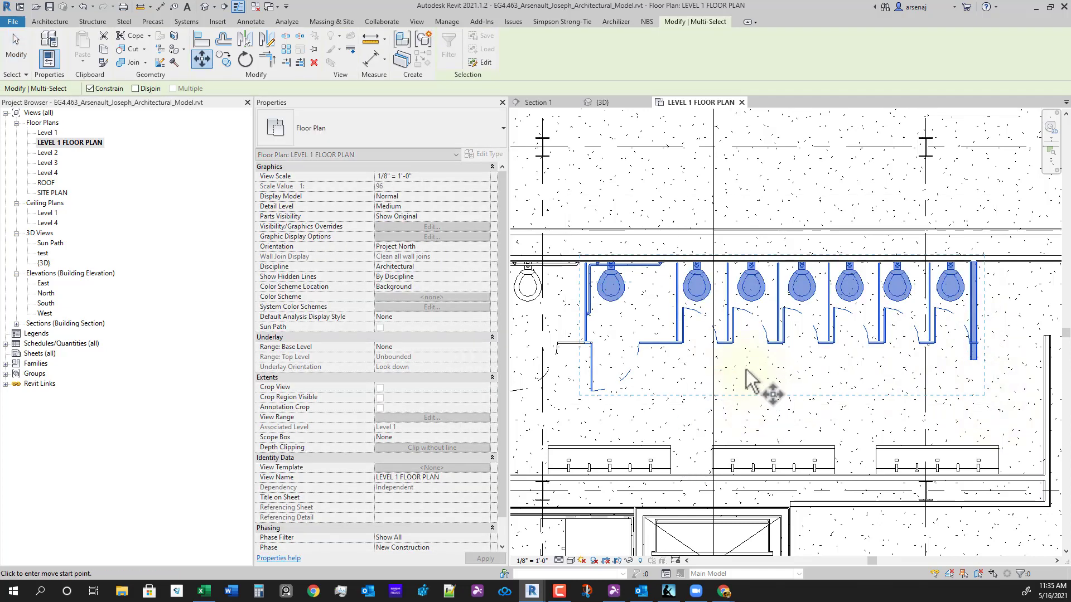
{"action": "type", "text": "0 6"}
{"action": "key", "text": "Return"}
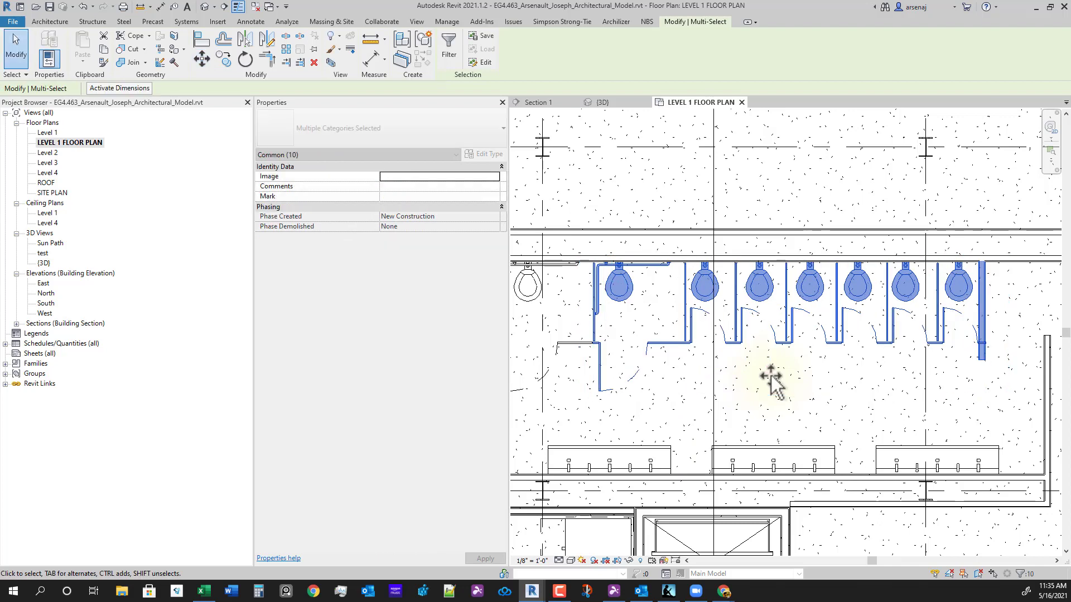
{"action": "key", "text": "Escape"}
- Select the end wall of the last stall
{"action": "left_click", "coordinate": [993, 319]}
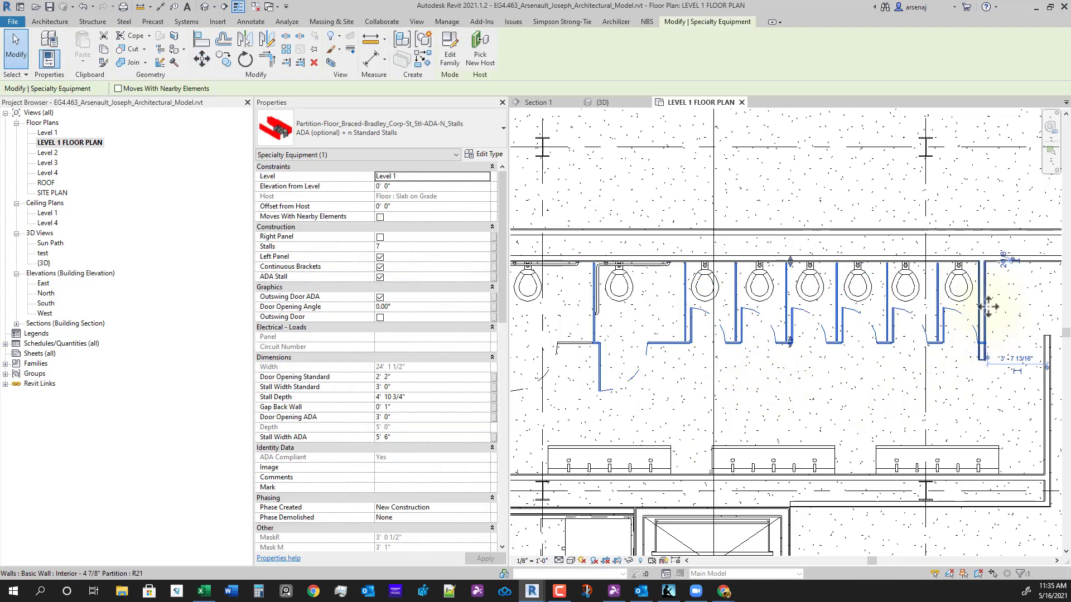
{"action": "left_click", "coordinate": [980, 332]}
{"action": "scroll", "coordinate": [949, 406], "scroll_direction": "down", "scroll_amount": 1}
- Move the last stall's end wall 6" to the right
{"action": "middle_click_drag", "start_coordinate": [948, 407], "coordinate": [803, 364]}
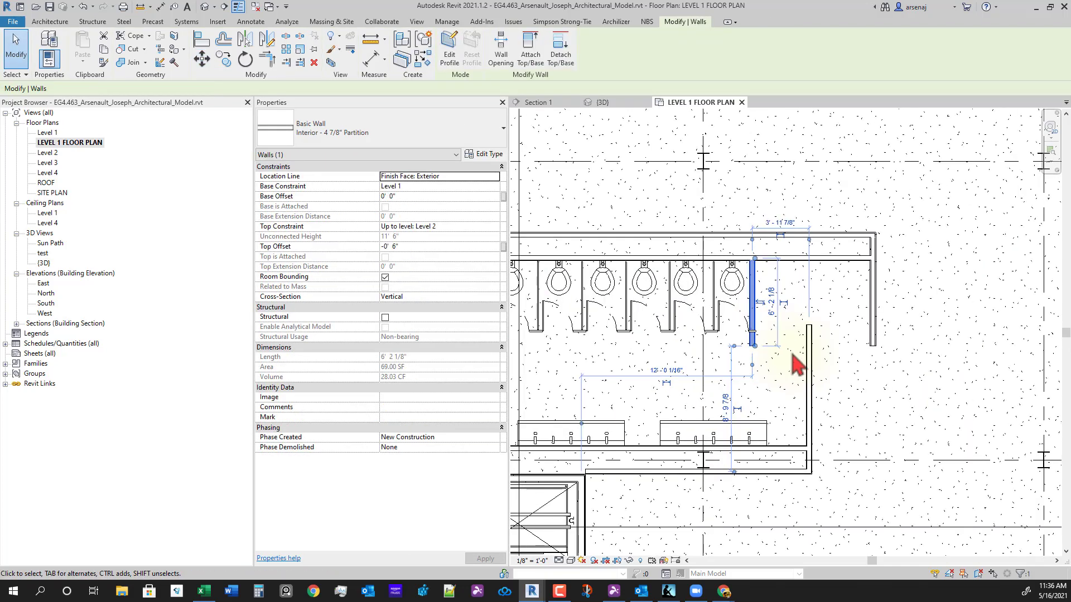
{"action": "key", "text": "v"}
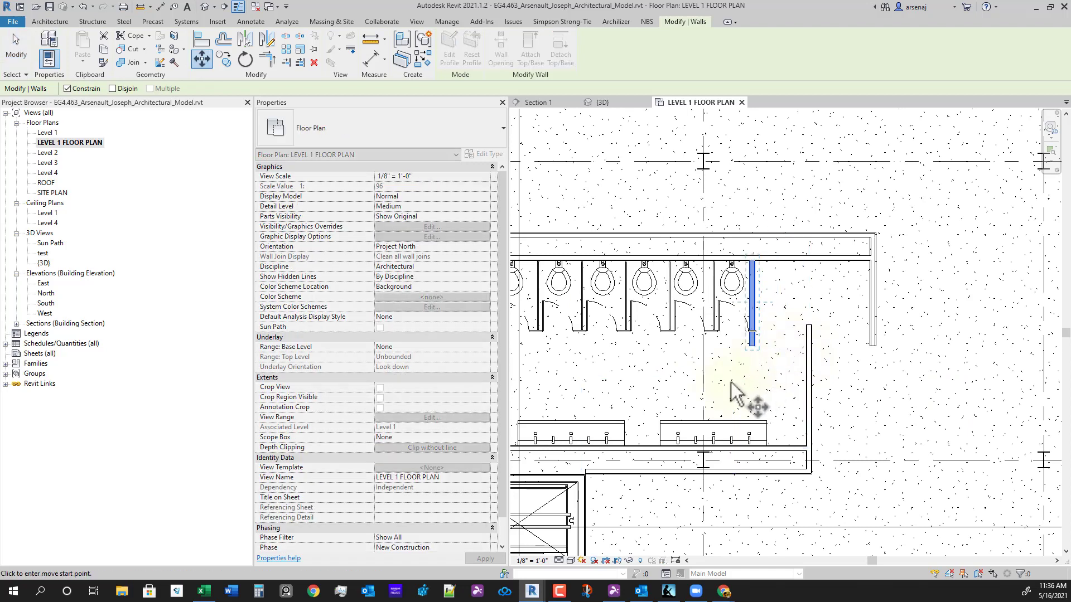
{"action": "type", "text": "0"}
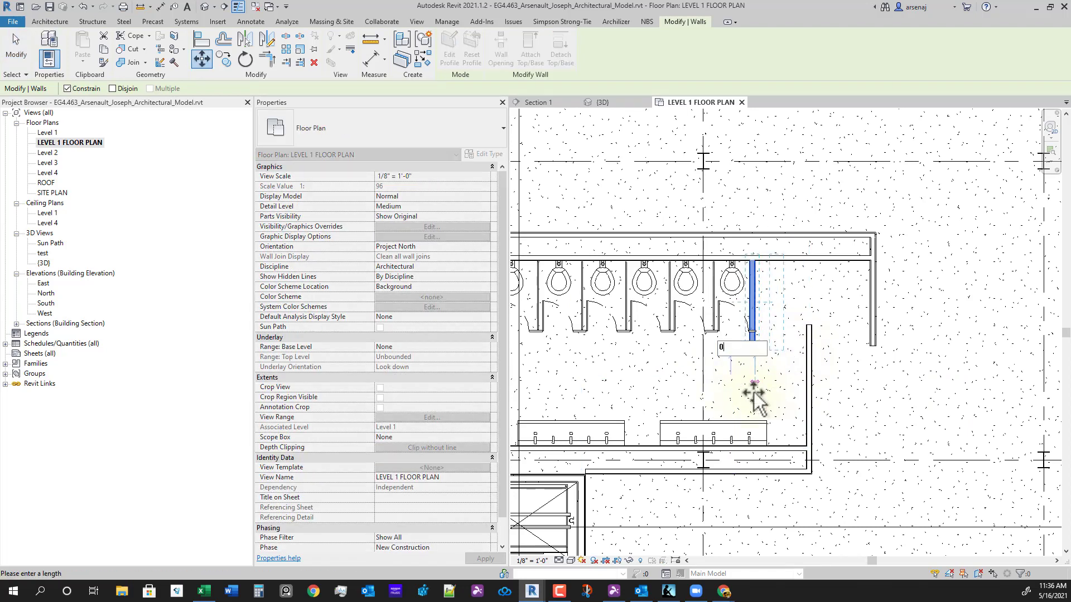
{"action": "type", "text": " 6"}
{"action": "key", "text": "Return"}
{"action": "key", "text": "Escape"}
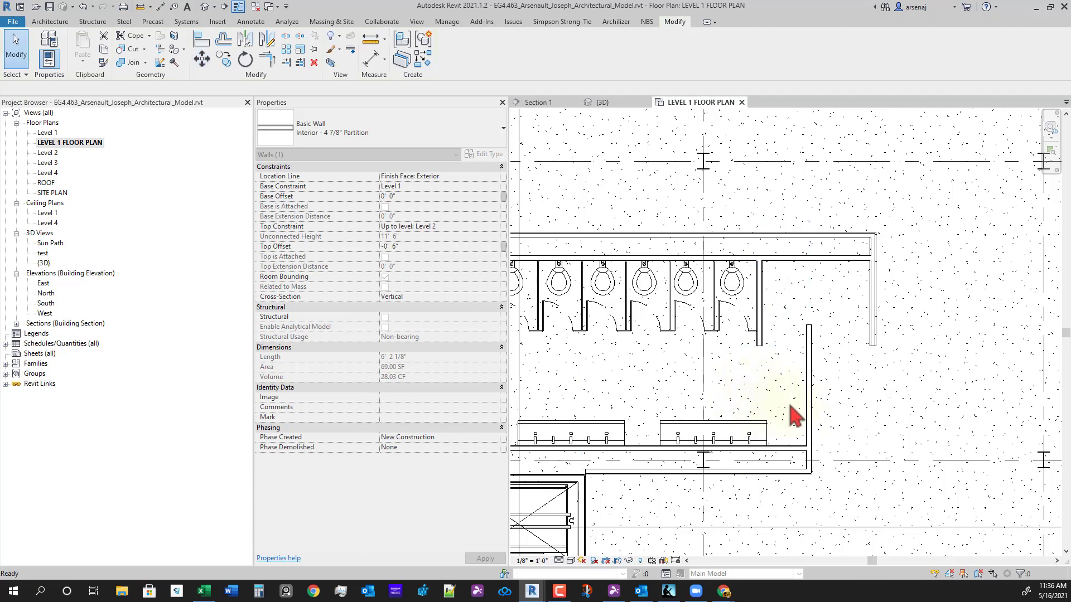
- Move the two walls beyond the last stall 1' to the right
{"action": "left_click", "coordinate": [872, 340]}
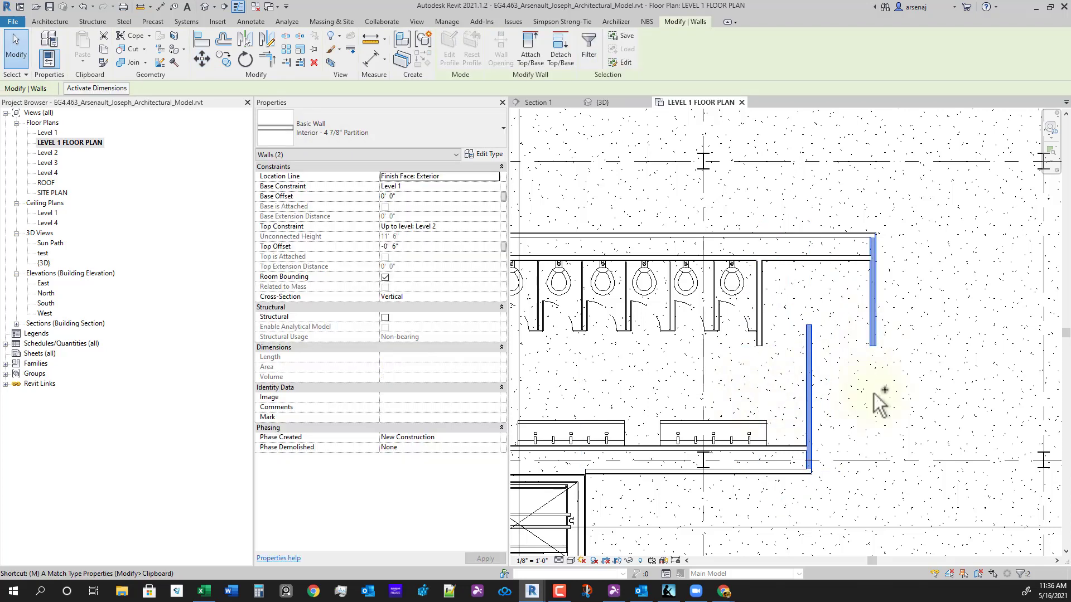
{"action": "key", "text": "v"}
{"action": "left_click", "coordinate": [830, 397]}
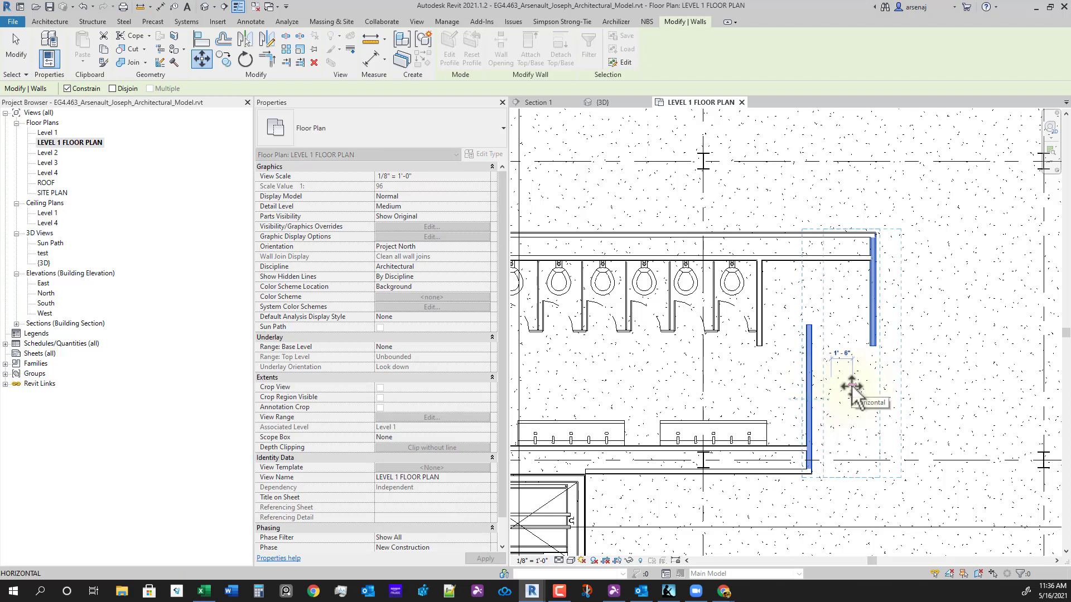
{"action": "key", "text": "Return"}
{"action": "key", "text": "Escape"}
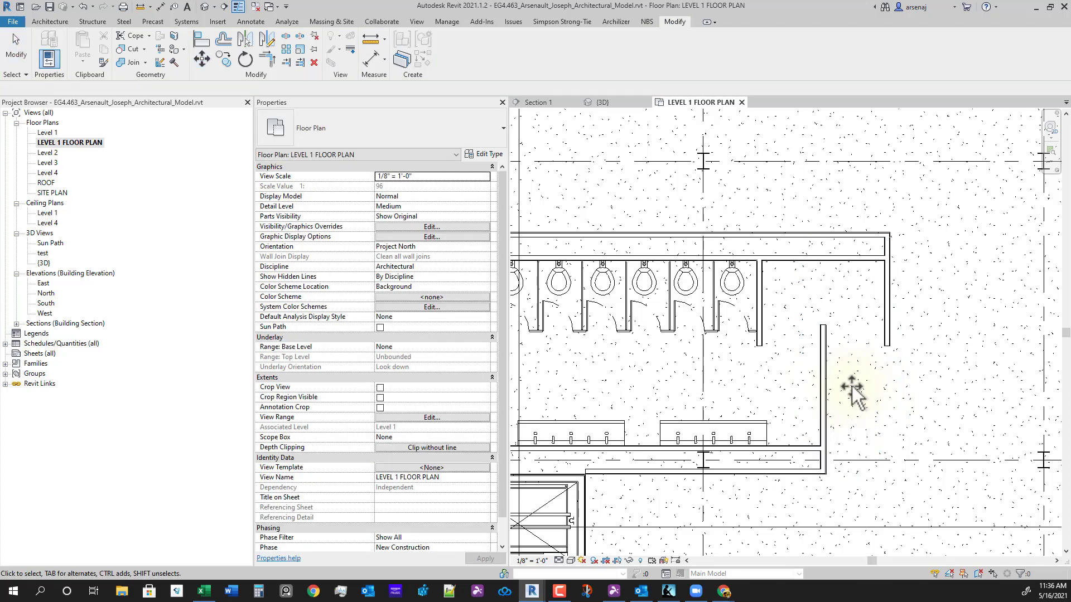
- Check the 4'-1" clearance with an aligned dimension, then delete it
{"action": "key", "text": "i"}
{"action": "scroll", "coordinate": [803, 393], "scroll_direction": "up", "scroll_amount": 3}
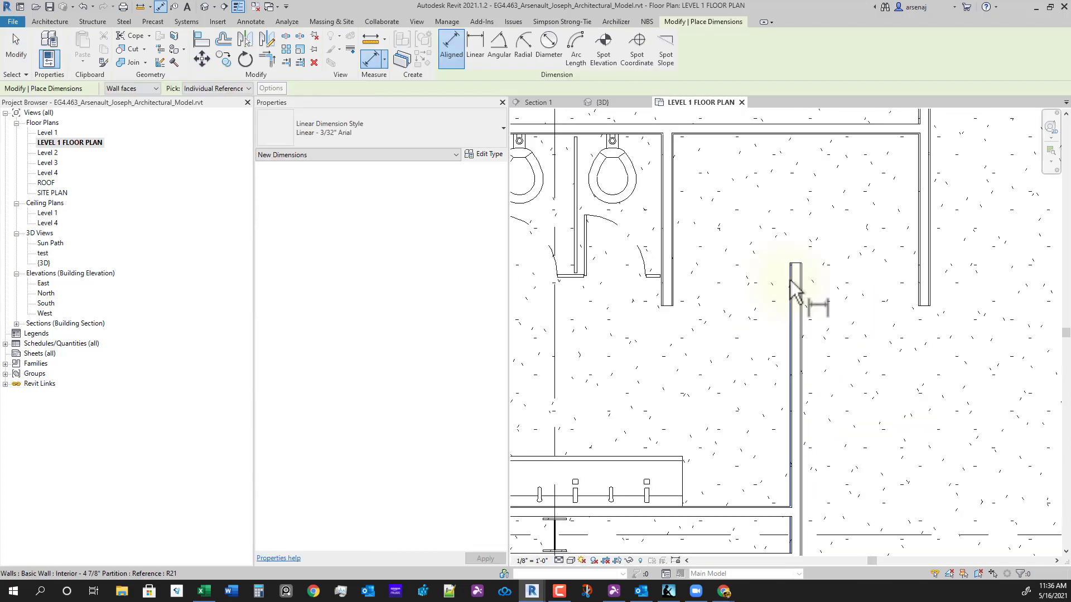
{"action": "left_click", "coordinate": [676, 267]}
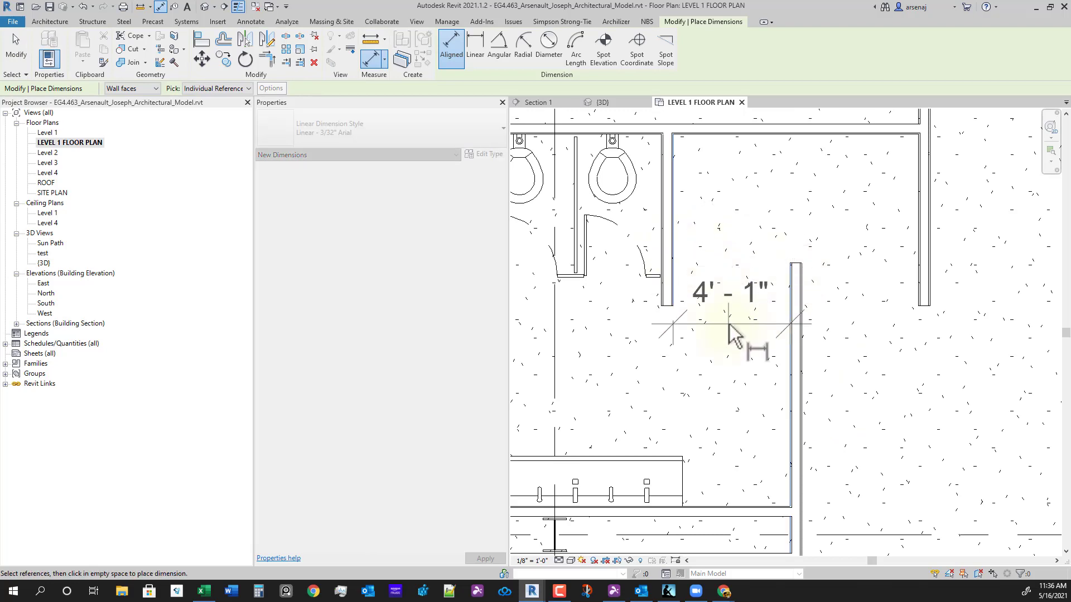
{"action": "left_click", "coordinate": [718, 324]}
{"action": "key", "text": "Escape"}
{"action": "scroll", "coordinate": [714, 330], "scroll_direction": "down", "scroll_amount": 1}
{"action": "left_click", "coordinate": [713, 329]}
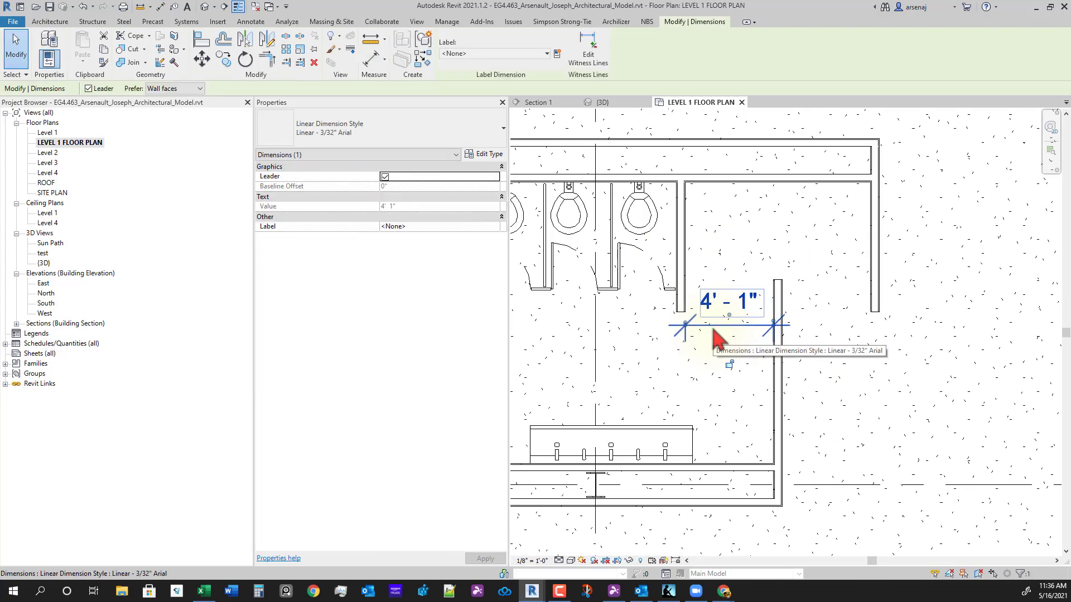
{"action": "key", "text": "Delete"}
{"action": "scroll", "coordinate": [781, 346], "scroll_direction": "down", "scroll_amount": 2}
{"action": "middle_click_drag", "start_coordinate": [790, 379], "coordinate": [1060, 364]}
{"action": "scroll", "coordinate": [707, 315], "scroll_direction": "up", "scroll_amount": 2}
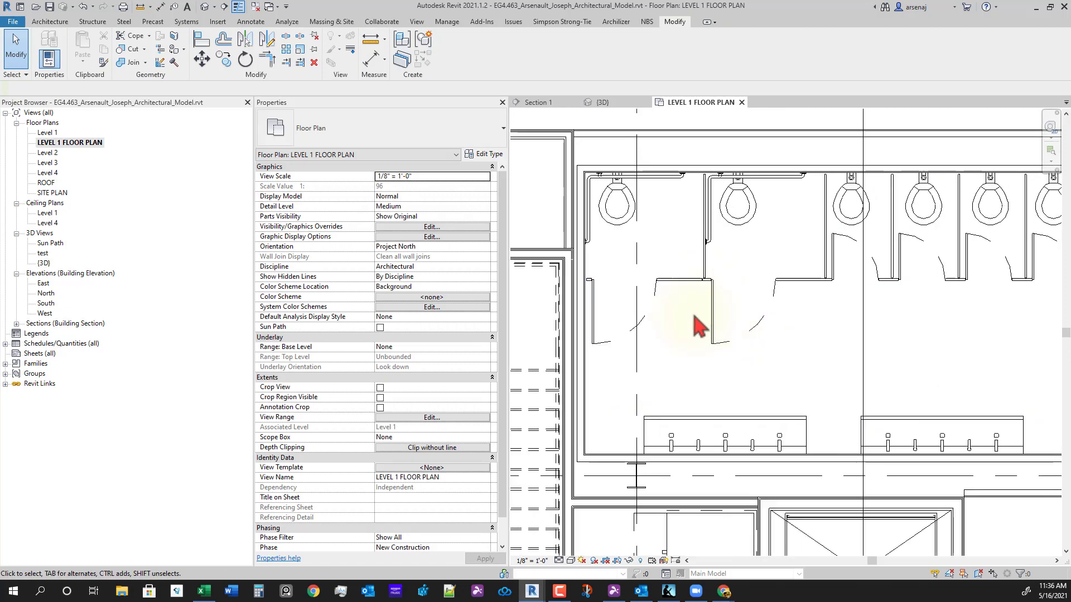
- Set the ADA stall partition's Stall Depth to 5' 6"
{"action": "middle_click_drag", "start_coordinate": [646, 383], "coordinate": [729, 407]}
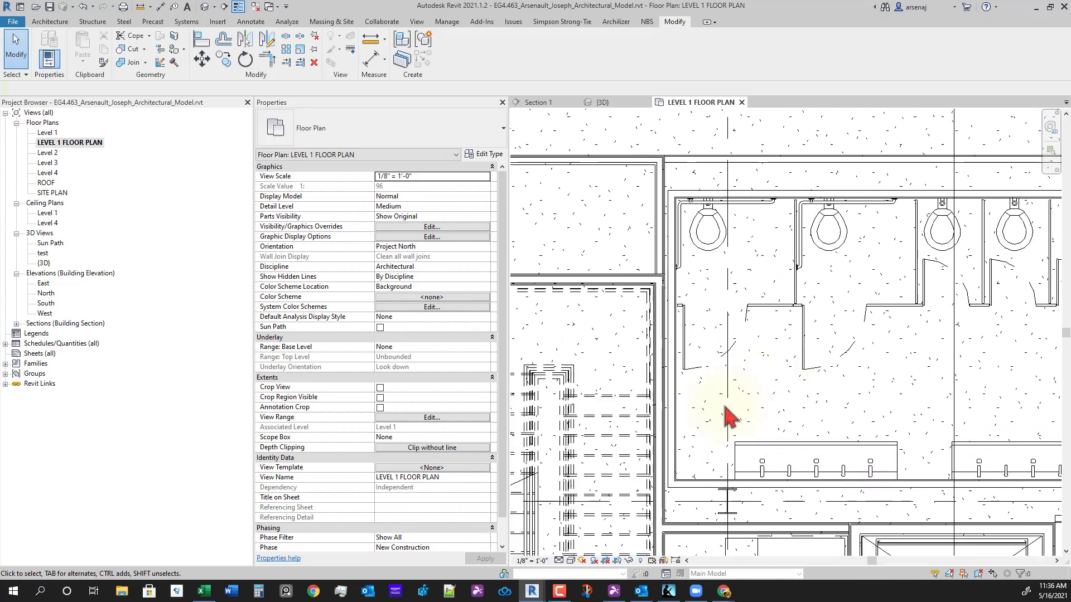
{"action": "scroll", "coordinate": [719, 401], "scroll_direction": "down", "scroll_amount": 2}
{"action": "scroll", "coordinate": [792, 349], "scroll_direction": "up", "scroll_amount": 3}
{"action": "scroll", "coordinate": [760, 446], "scroll_direction": "down", "scroll_amount": 1}
{"action": "middle_click_drag", "start_coordinate": [760, 447], "coordinate": [795, 431]}
{"action": "left_click", "coordinate": [740, 321]}
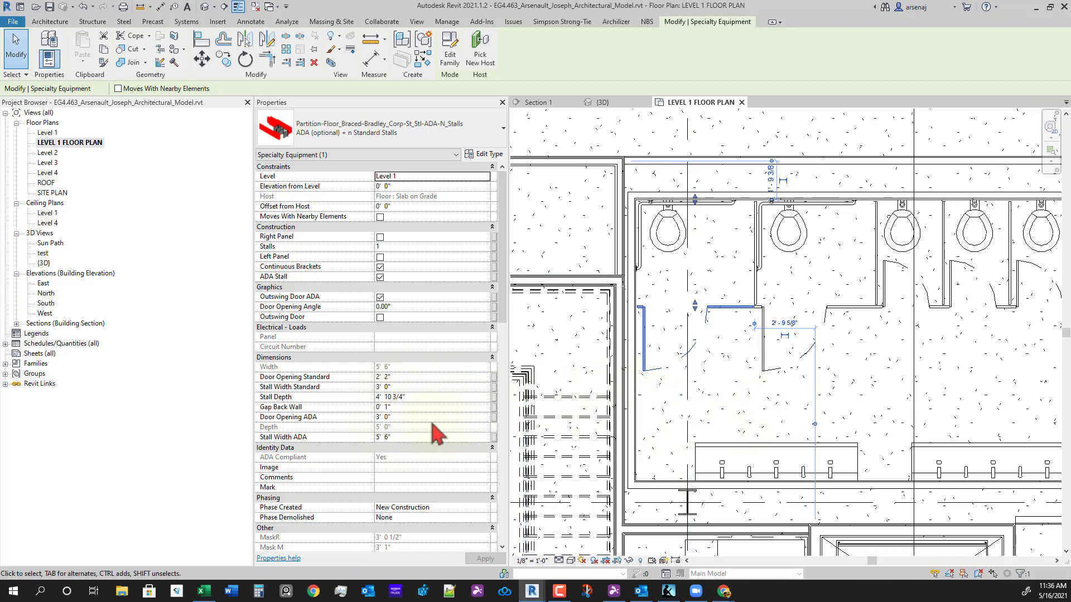
{"action": "left_click", "coordinate": [426, 398]}
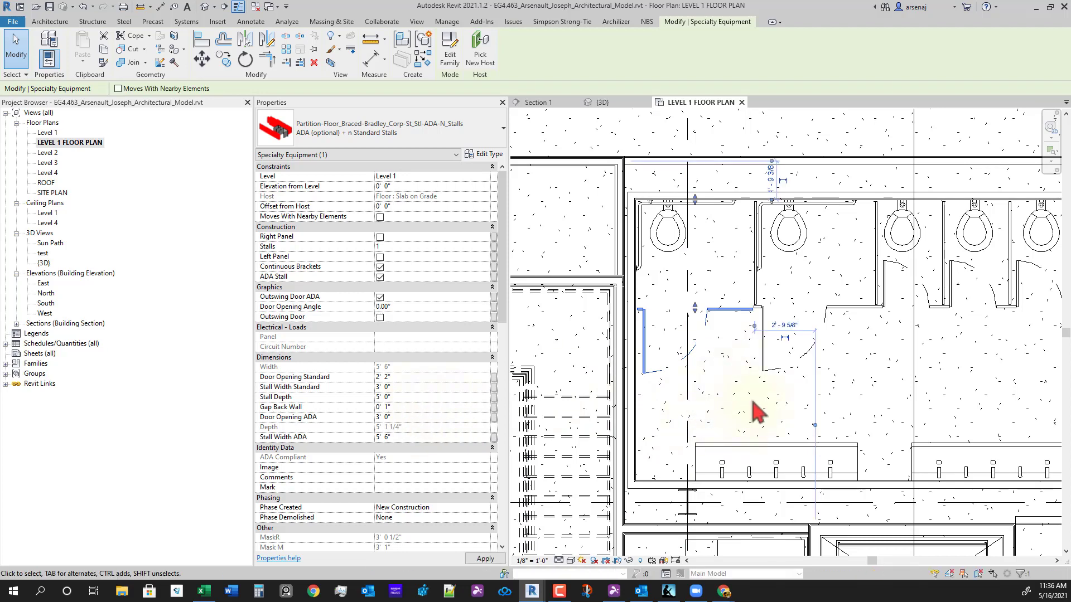
{"action": "middle_click_drag", "start_coordinate": [809, 397], "coordinate": [787, 416]}
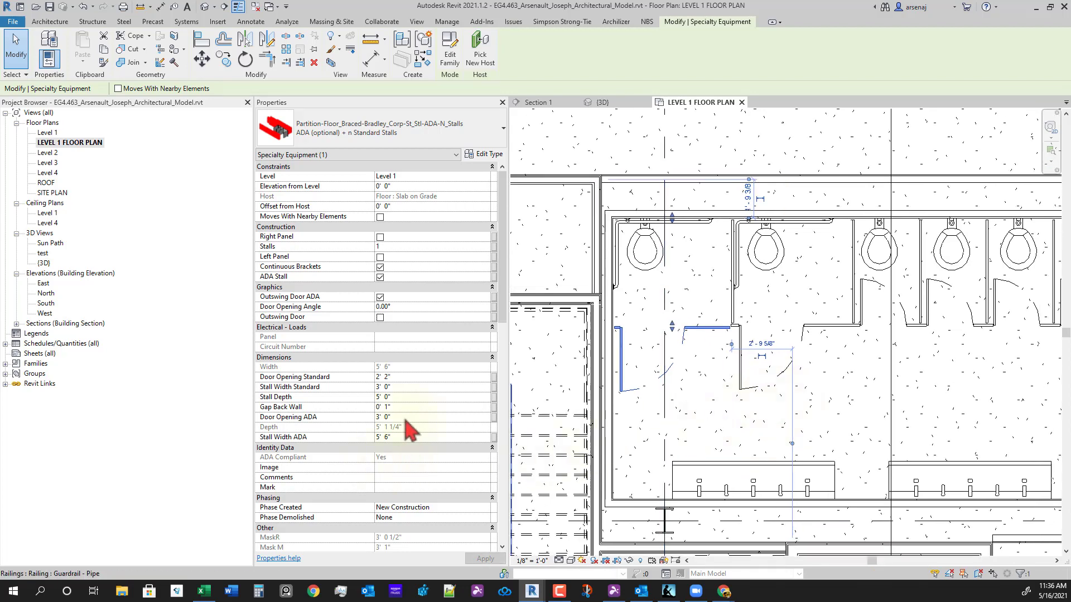
{"action": "left_click", "coordinate": [392, 397]}
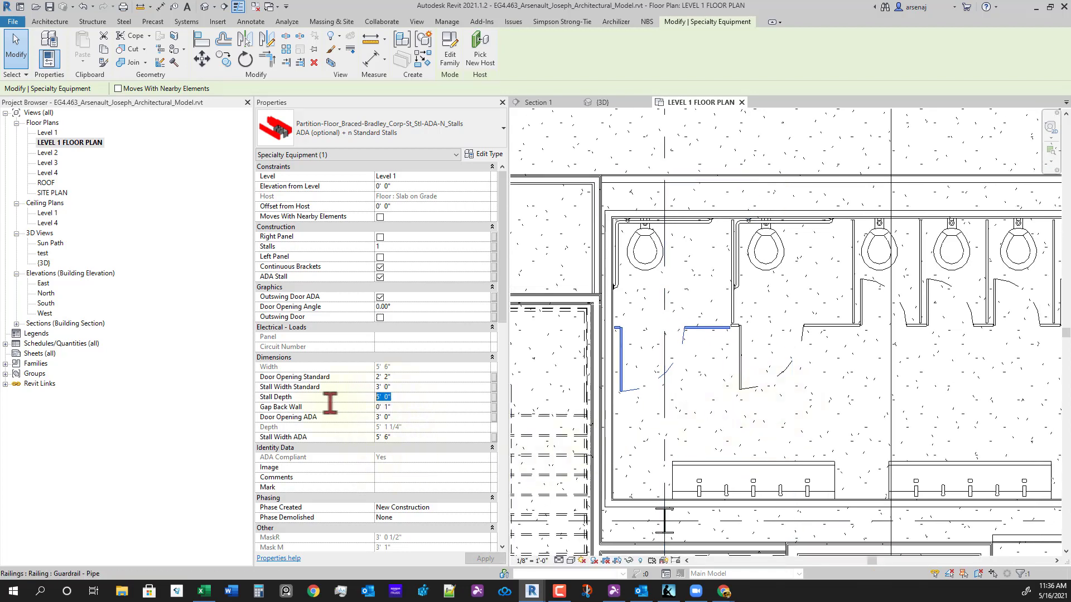
{"action": "type", "text": "5 6"}
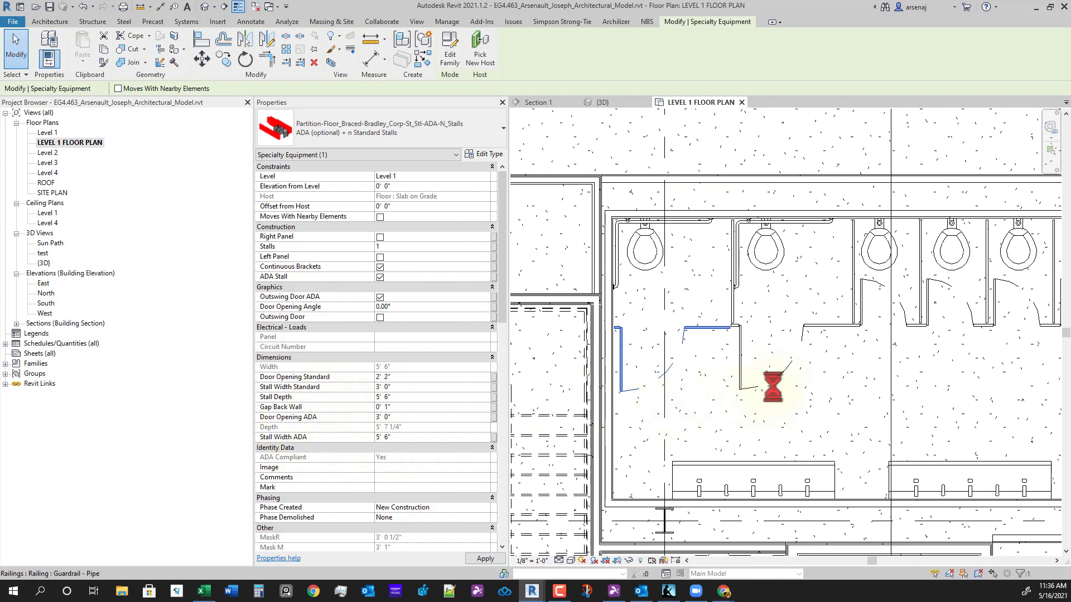
{"action": "middle_click_drag", "start_coordinate": [836, 415], "coordinate": [782, 422]}
{"action": "scroll", "coordinate": [708, 378], "scroll_direction": "down", "scroll_amount": 1}
- Change the seven-stall partition run's Stall Depth from 4' 10 3/4" to 5' 6"
{"action": "left_click", "coordinate": [709, 368]}
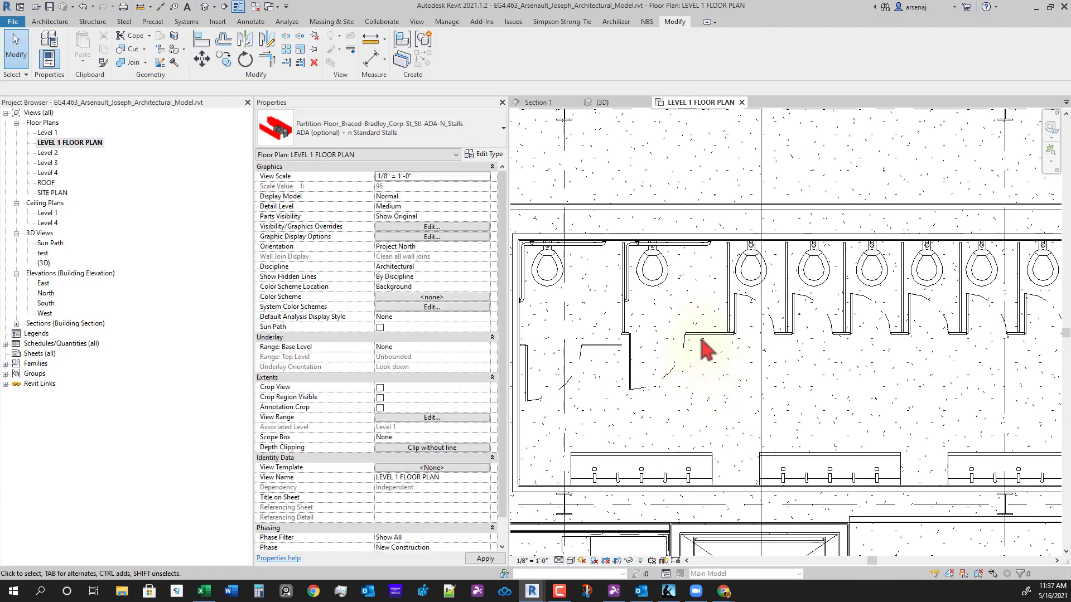
{"action": "left_click", "coordinate": [641, 443]}
{"action": "left_click", "coordinate": [423, 398]}
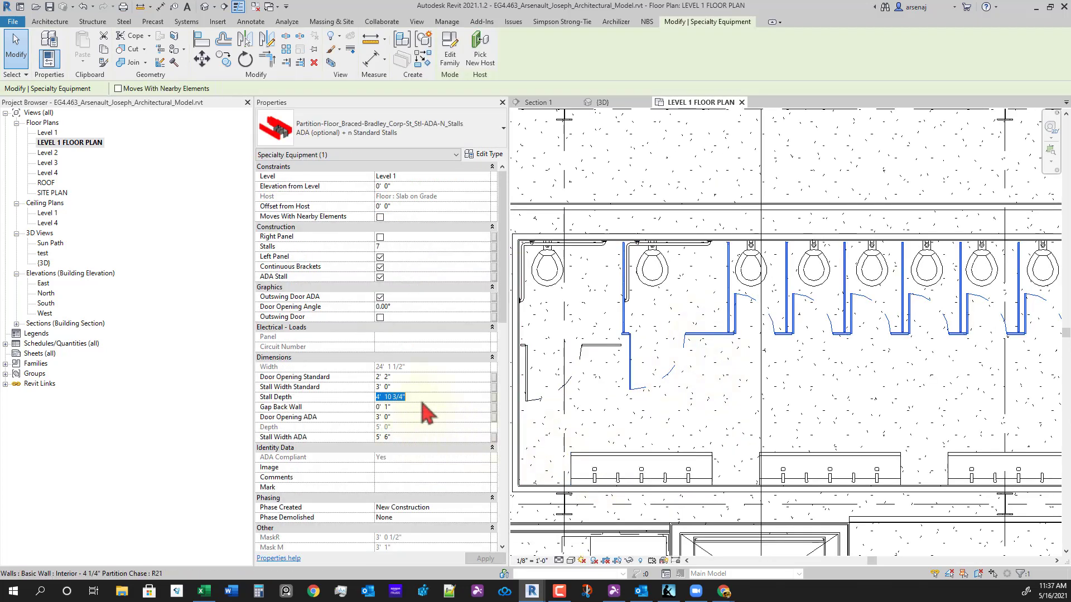
{"action": "type", "text": "5 6"}
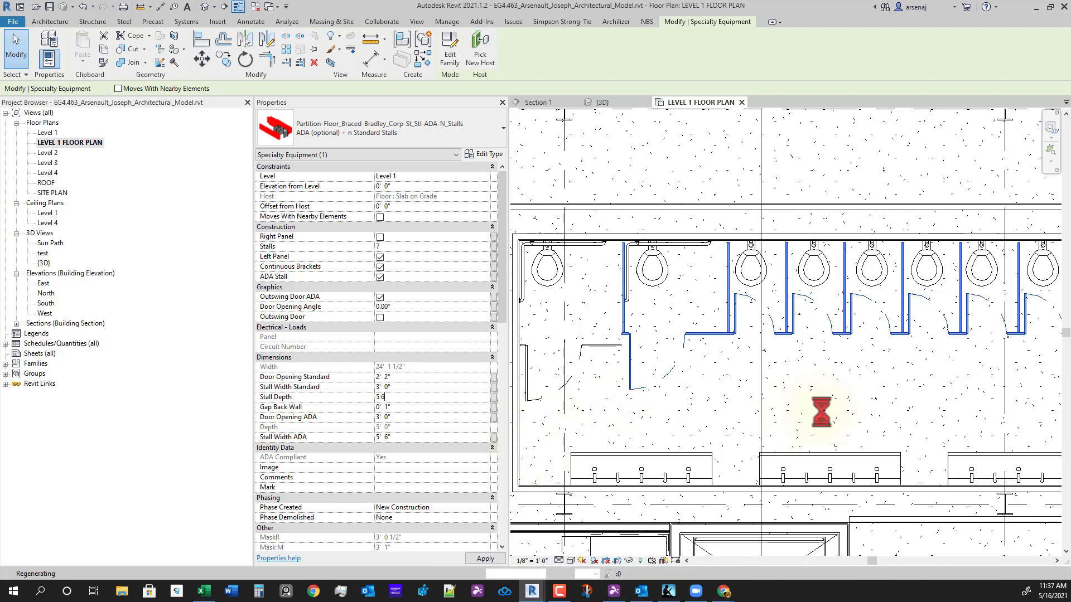
{"action": "middle_click_drag", "start_coordinate": [756, 426], "coordinate": [558, 427]}
{"action": "scroll", "coordinate": [874, 397], "scroll_direction": "down", "scroll_amount": 1}
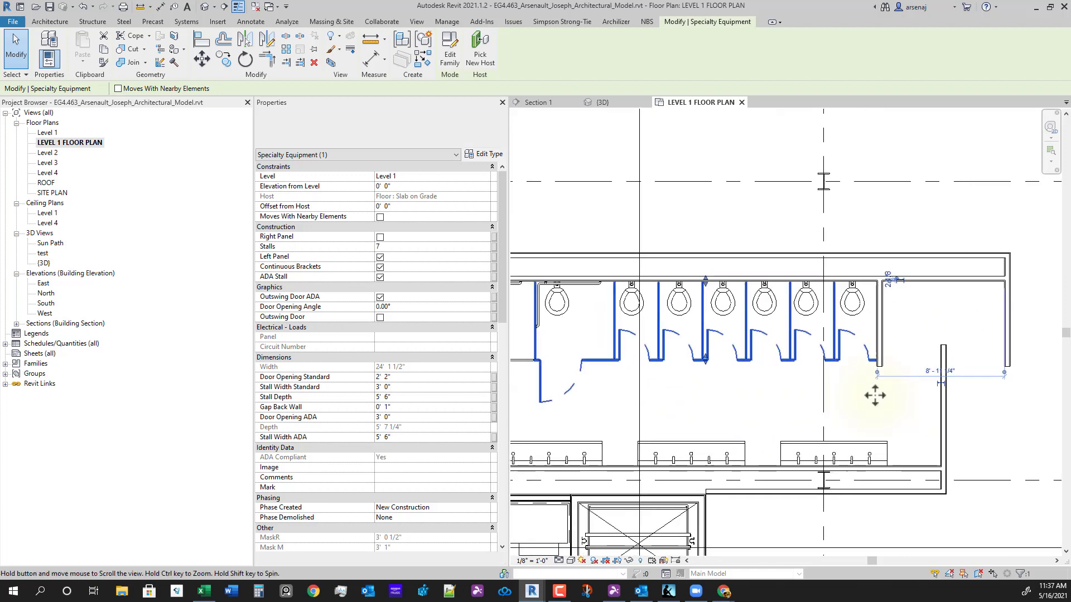
{"action": "scroll", "coordinate": [876, 395], "scroll_direction": "up", "scroll_amount": 1}
{"action": "scroll", "coordinate": [877, 394], "scroll_direction": "down", "scroll_amount": 1}
{"action": "middle_click_drag", "start_coordinate": [786, 433], "coordinate": [846, 401]}
{"action": "left_click", "coordinate": [796, 396]}
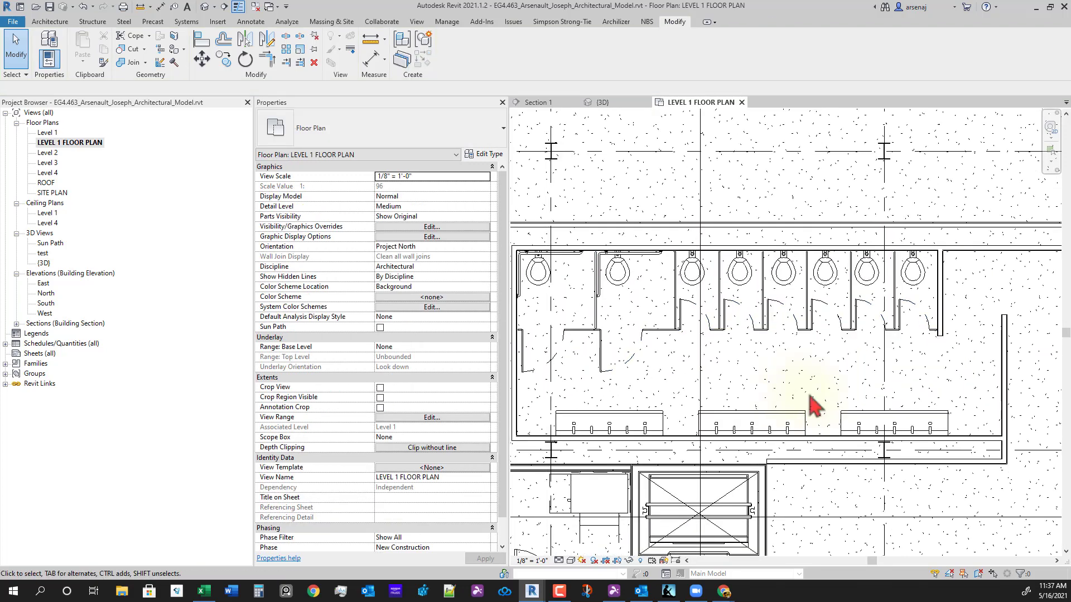
{"action": "key", "text": "d"}
{"action": "key", "text": "i"}
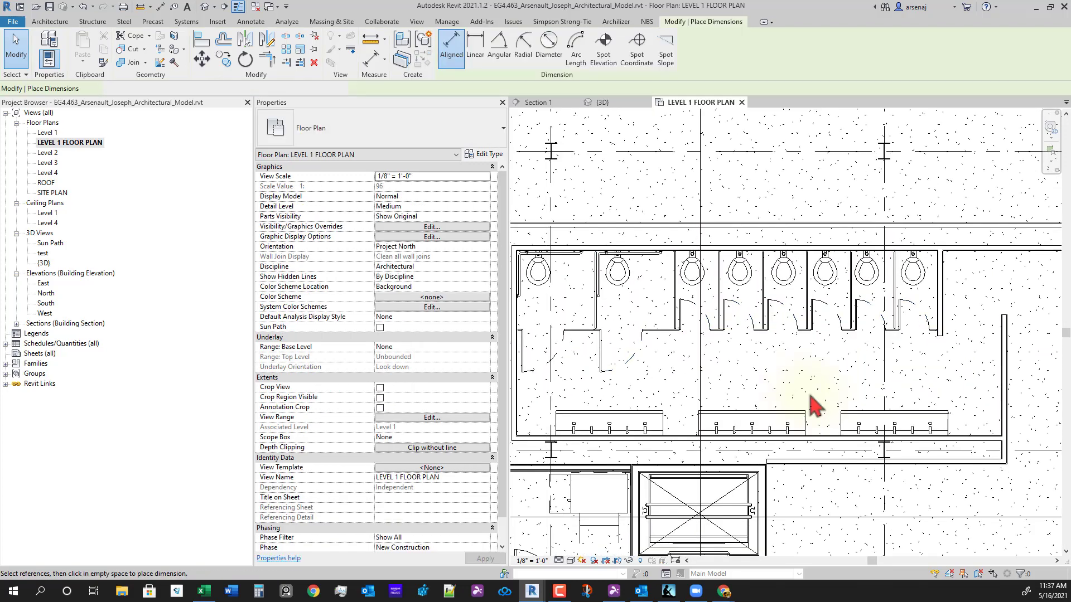
{"action": "scroll", "coordinate": [766, 413], "scroll_direction": "up", "scroll_amount": 1}
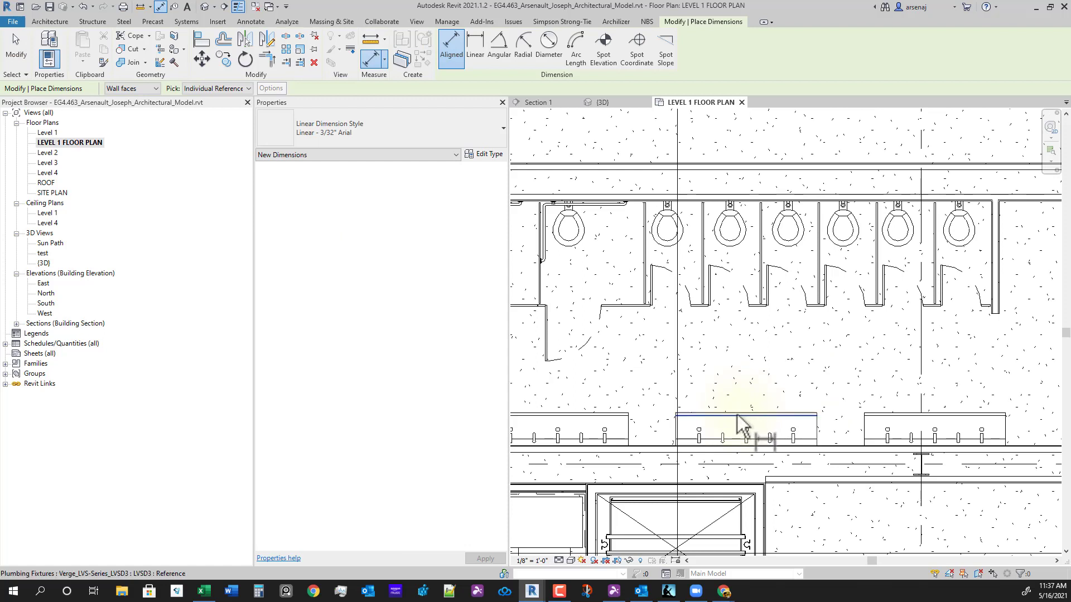
{"action": "left_click", "coordinate": [785, 415]}
{"action": "scroll", "coordinate": [752, 321], "scroll_direction": "up", "scroll_amount": 3}
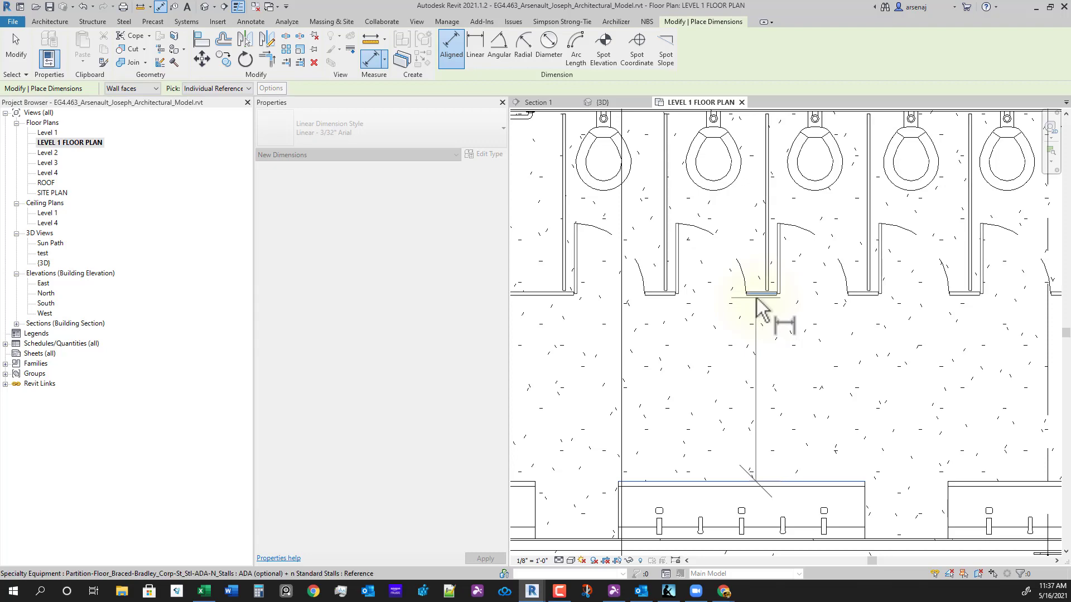
{"action": "left_click", "coordinate": [759, 301]}
{"action": "left_click", "coordinate": [752, 391]}
{"action": "scroll", "coordinate": [904, 440], "scroll_direction": "down", "scroll_amount": 3}
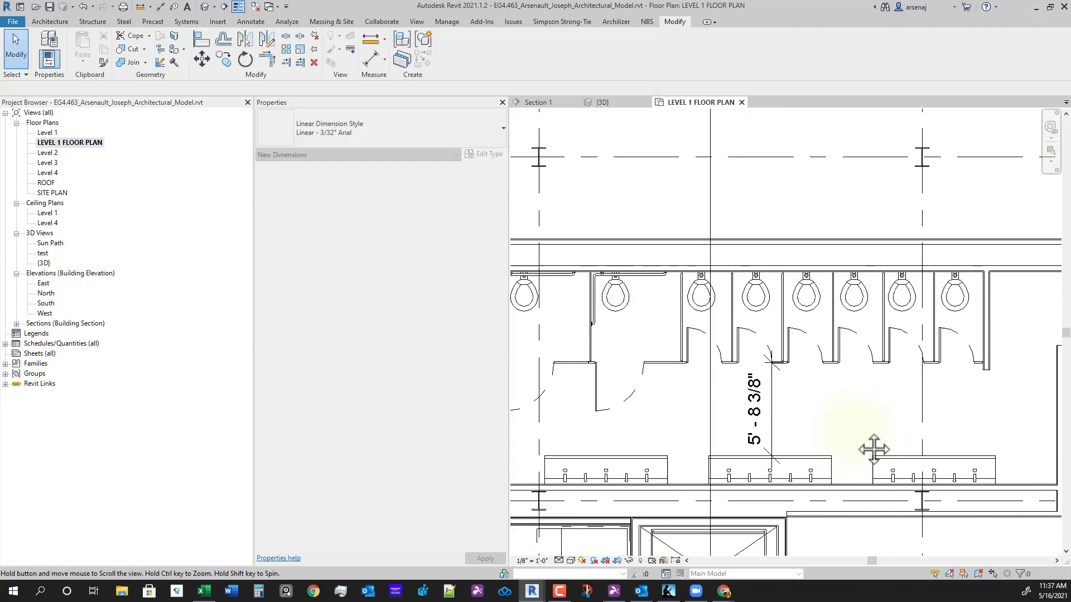
{"action": "key", "text": "Escape"}
{"action": "key", "text": "Escape"}
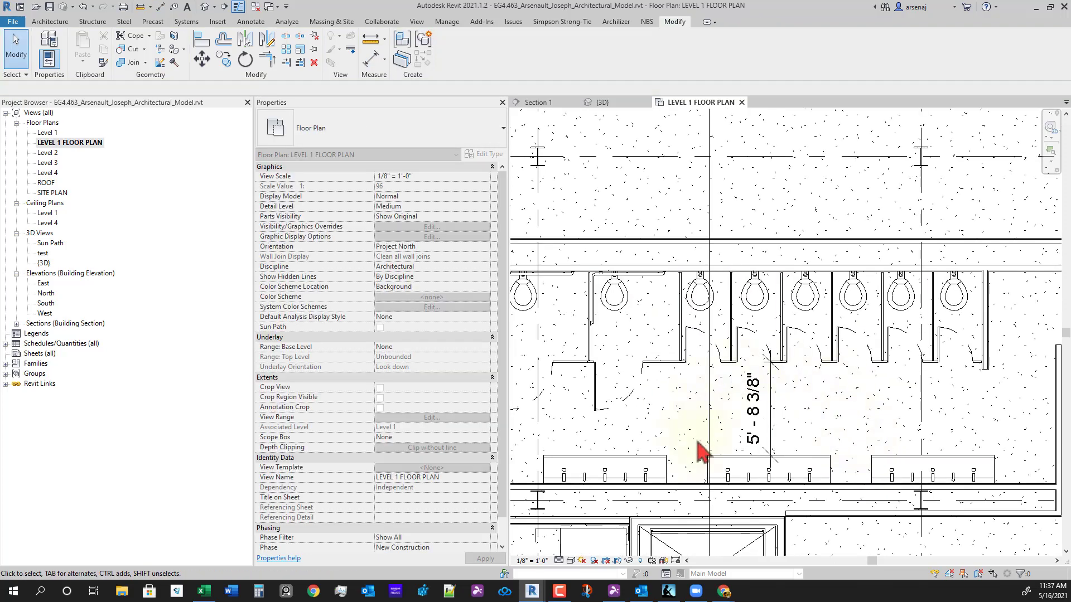
{"action": "left_click", "coordinate": [765, 411]}
{"action": "key", "text": "Delete"}
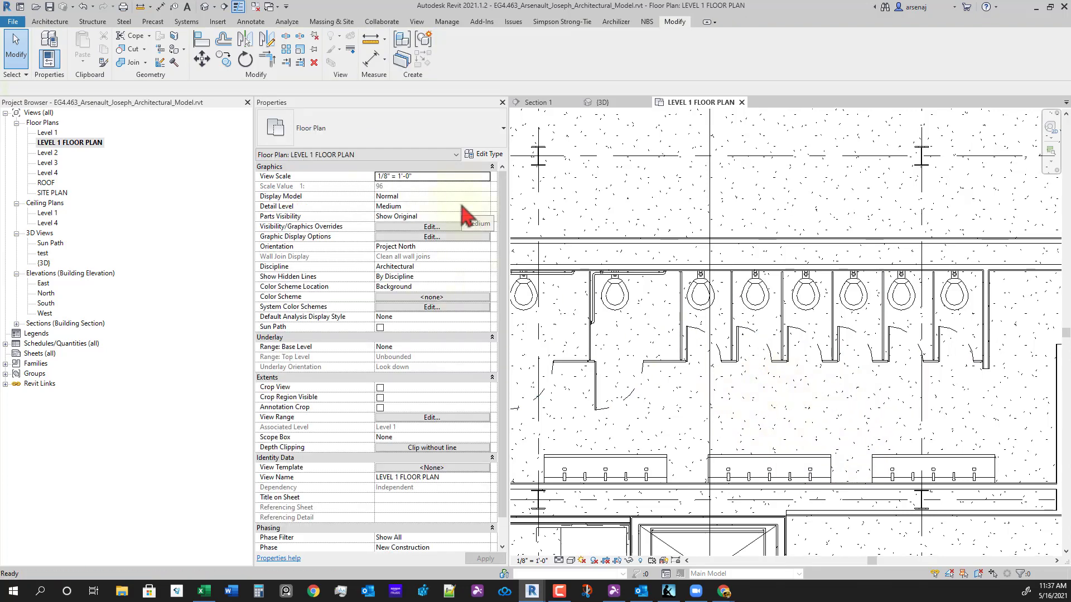
{"action": "key", "text": "d"}
{"action": "key", "text": "l"}
{"action": "left_click", "coordinate": [494, 37]}
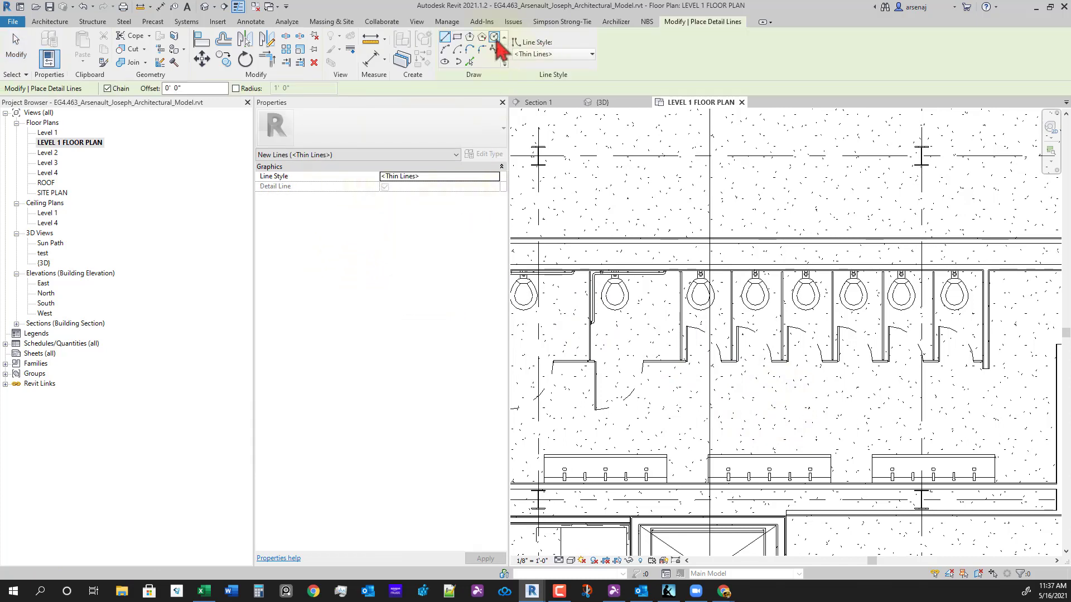
{"action": "left_click", "coordinate": [557, 53]}
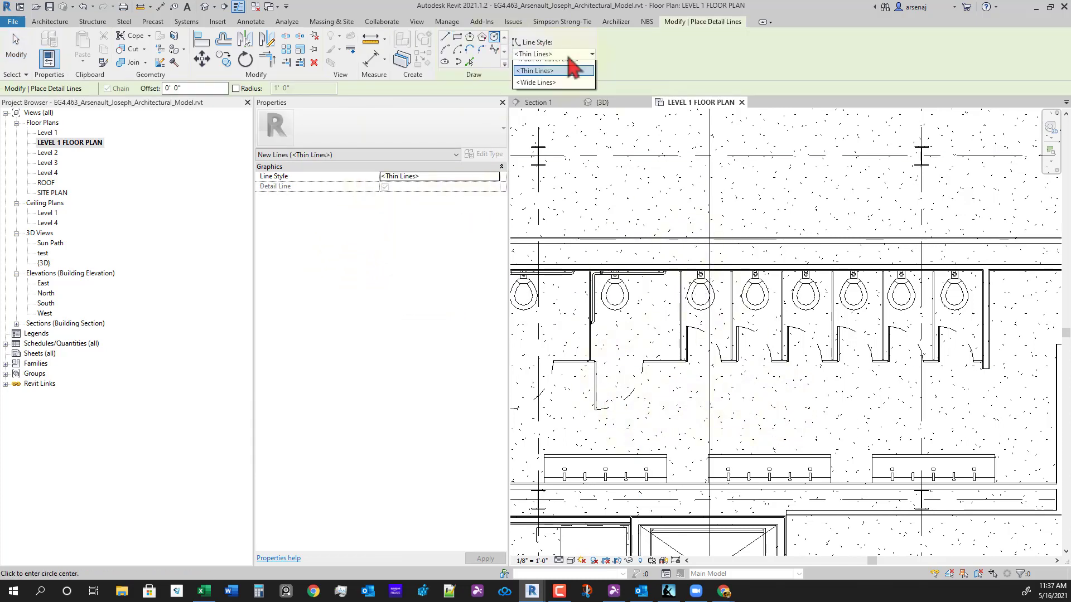
{"action": "left_click", "coordinate": [551, 102]}
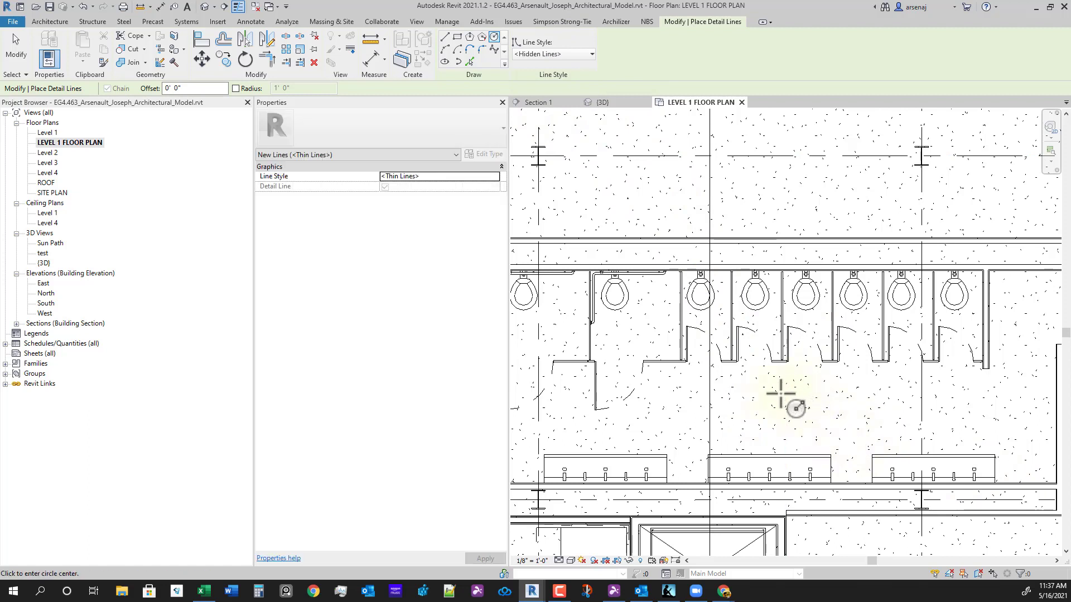
{"action": "type", "text": "2"}
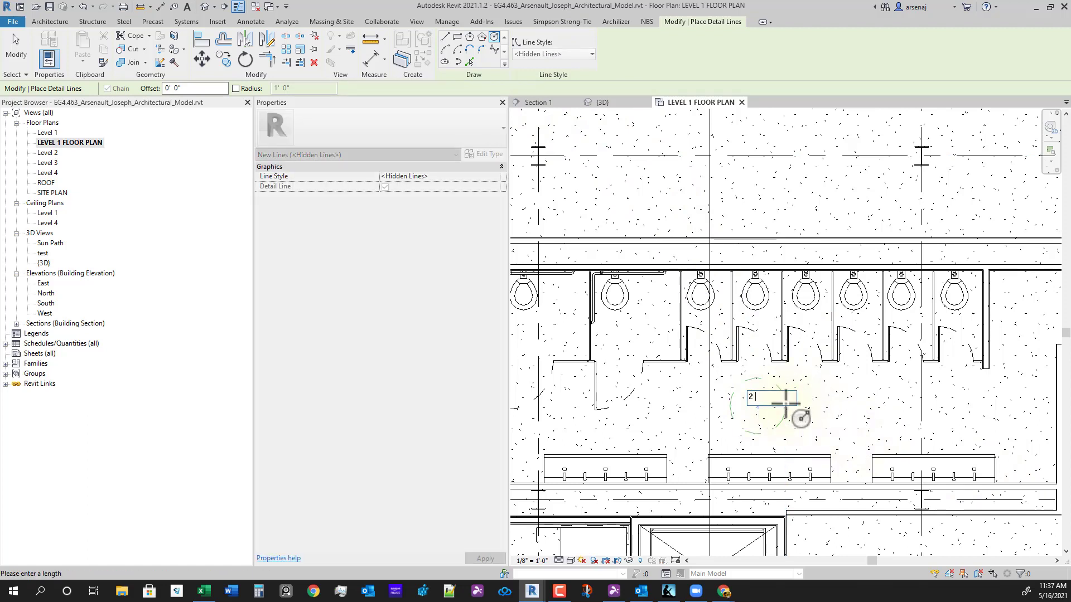
{"action": "type", "text": " 6"}
{"action": "key", "text": "Return"}
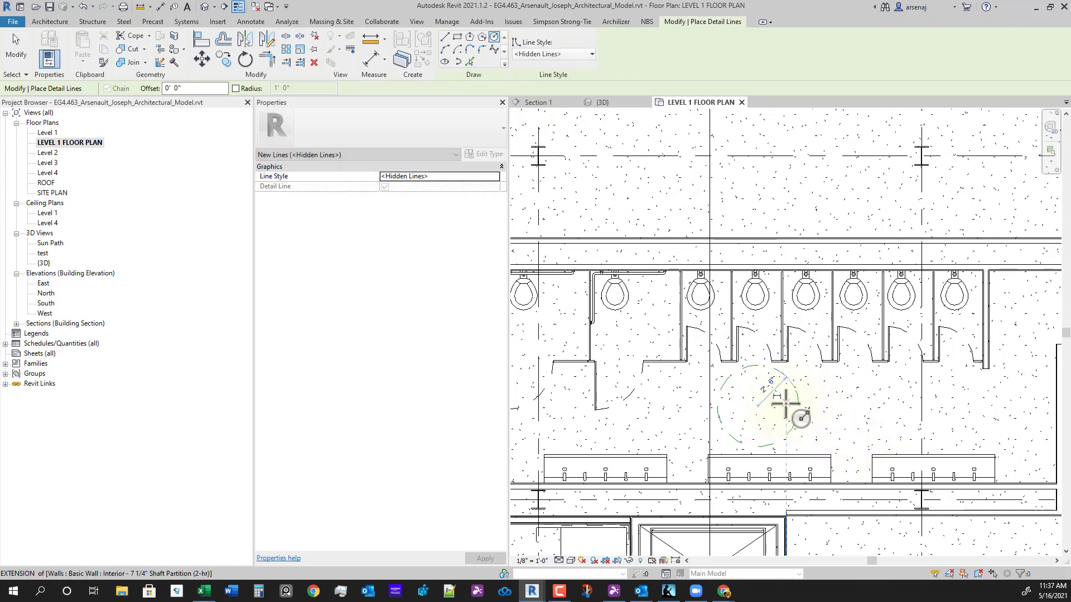
{"action": "key", "text": "Escape"}
{"action": "key", "text": "Escape"}
{"action": "scroll", "coordinate": [787, 432], "scroll_direction": "up", "scroll_amount": 2}
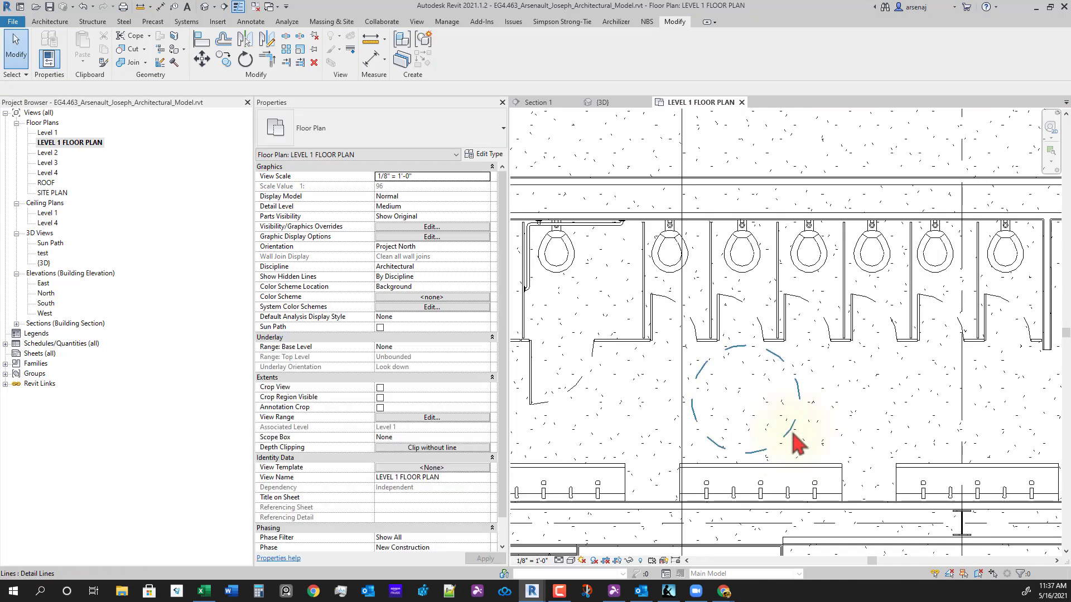
{"action": "scroll", "coordinate": [787, 436], "scroll_direction": "up", "scroll_amount": 1}
{"action": "left_click", "coordinate": [787, 436]}
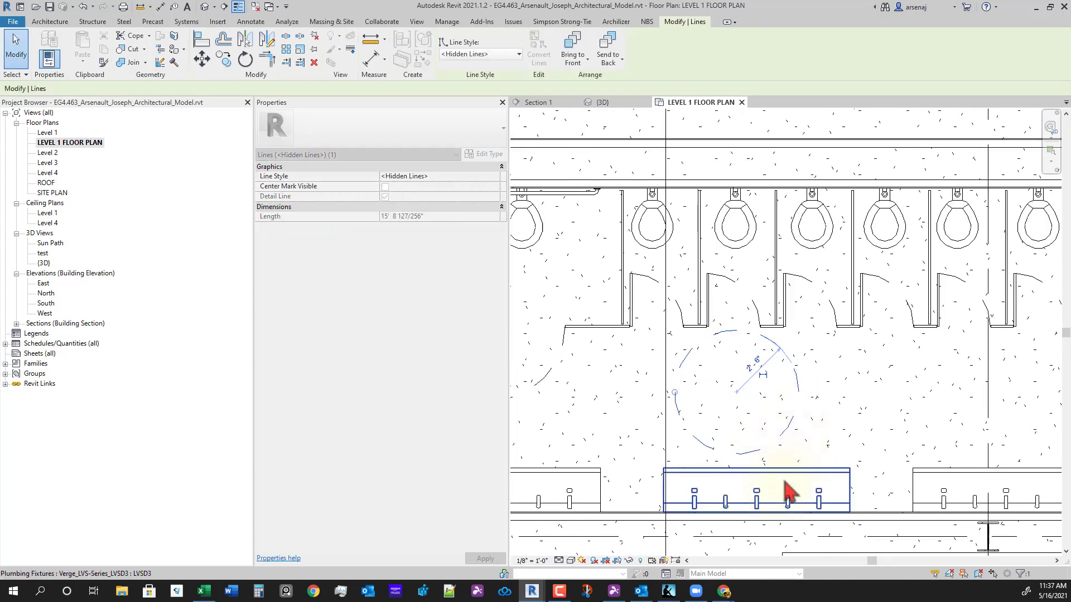
{"action": "scroll", "coordinate": [834, 435], "scroll_direction": "down", "scroll_amount": 2}
{"action": "key", "text": "Escape"}
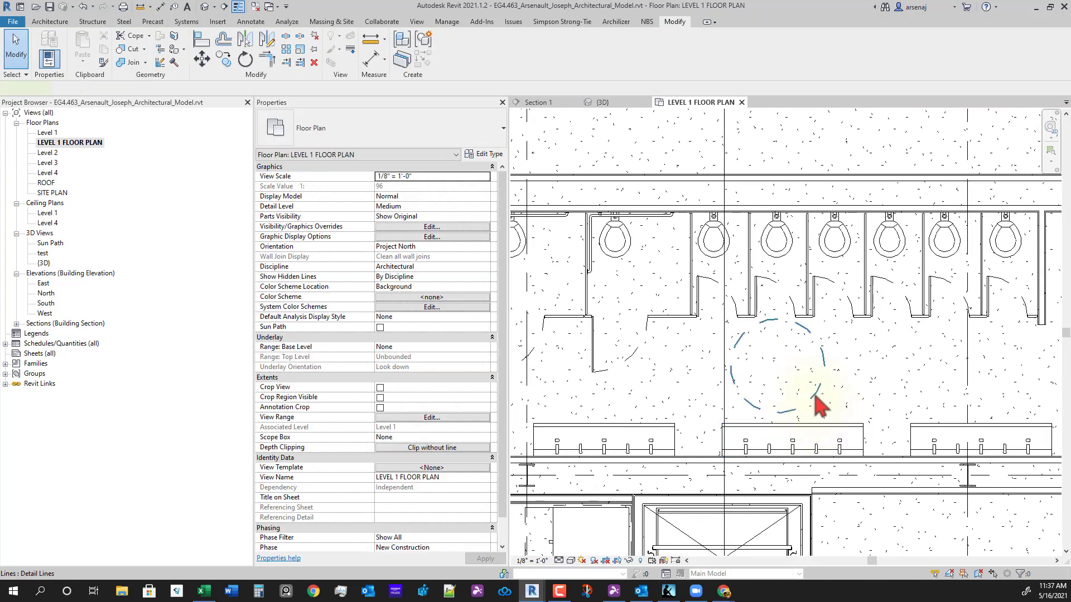
{"action": "left_click_drag", "start_coordinate": [818, 407], "coordinate": [691, 302]}
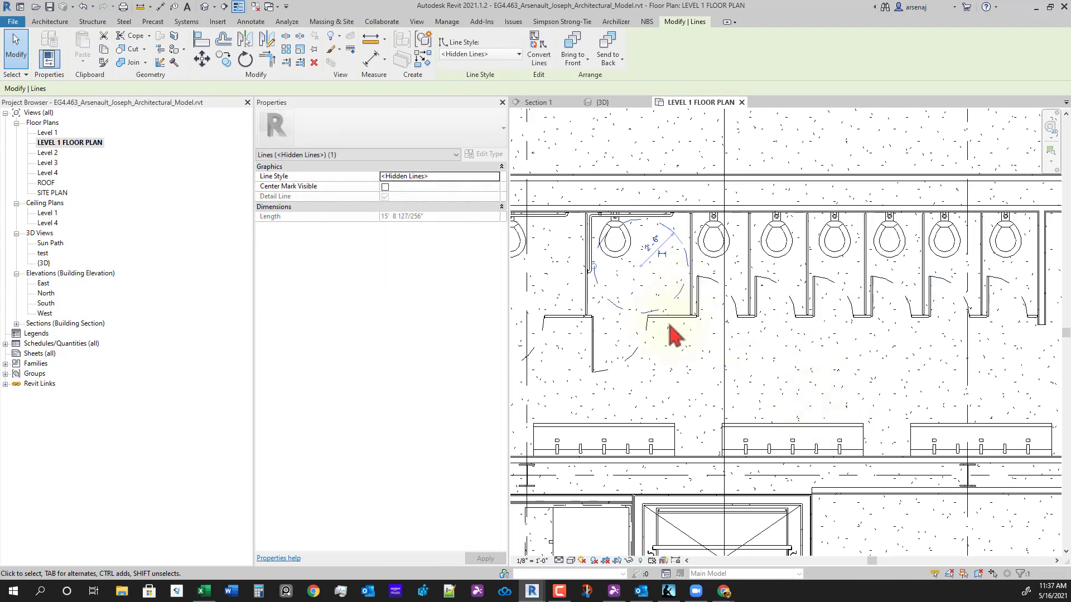
{"action": "middle_click_drag", "start_coordinate": [669, 325], "coordinate": [671, 330]}
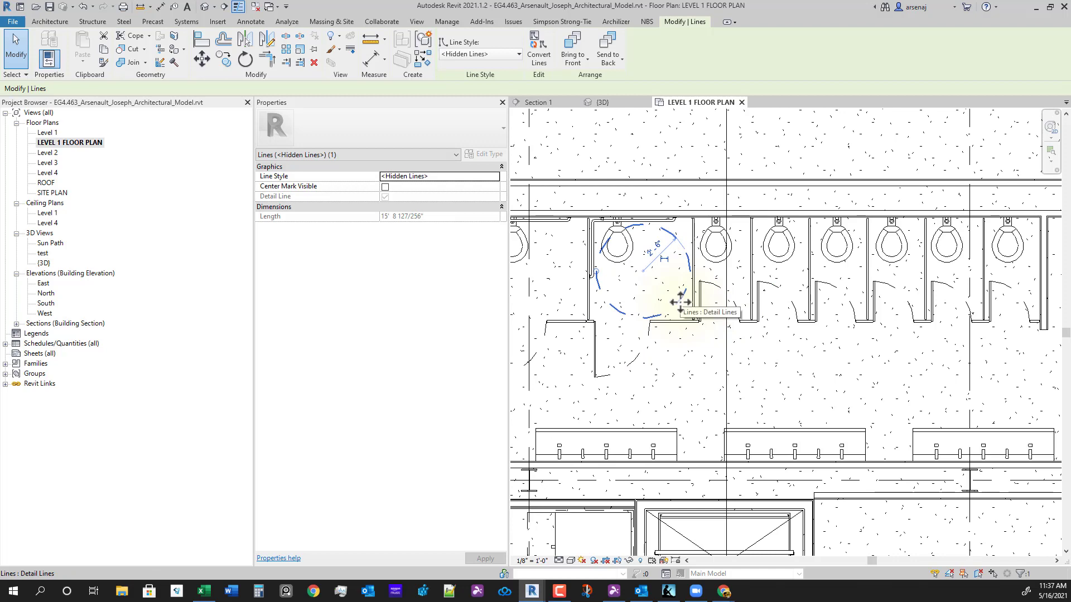
{"action": "key", "text": "Delete"}
{"action": "scroll", "coordinate": [697, 443], "scroll_direction": "down", "scroll_amount": 5}
{"action": "middle_click_drag", "start_coordinate": [755, 425], "coordinate": [759, 363]}
{"action": "scroll", "coordinate": [724, 383], "scroll_direction": "up", "scroll_amount": 2}
{"action": "scroll", "coordinate": [714, 384], "scroll_direction": "up", "scroll_amount": 5}
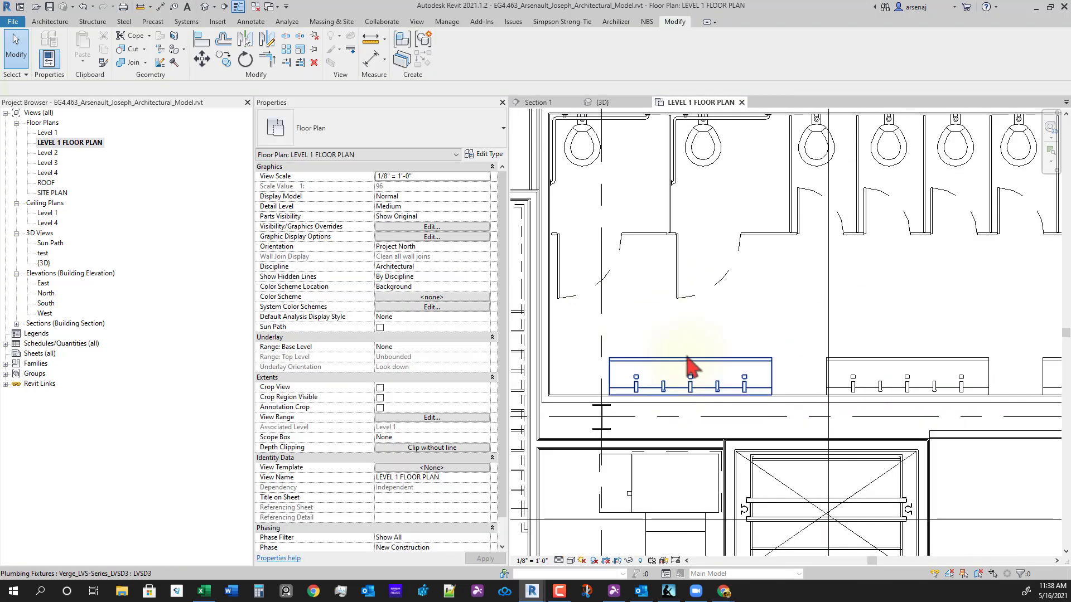
{"action": "middle_click_drag", "start_coordinate": [707, 268], "coordinate": [719, 353]}
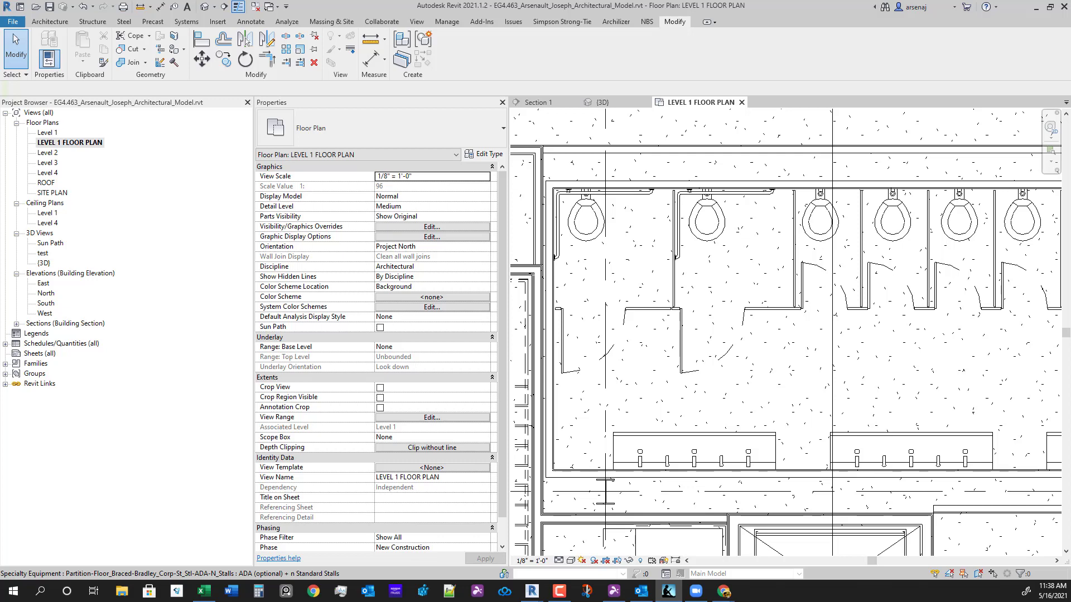
{"action": "scroll", "coordinate": [727, 303], "scroll_direction": "up", "scroll_amount": 1}
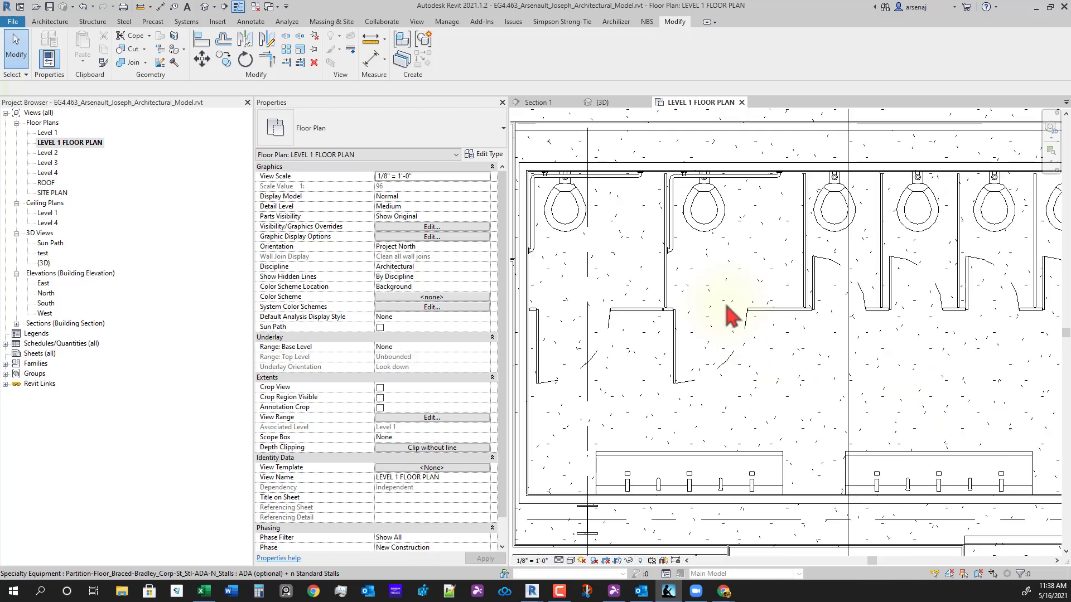
{"action": "scroll", "coordinate": [727, 303], "scroll_direction": "down", "scroll_amount": 2}
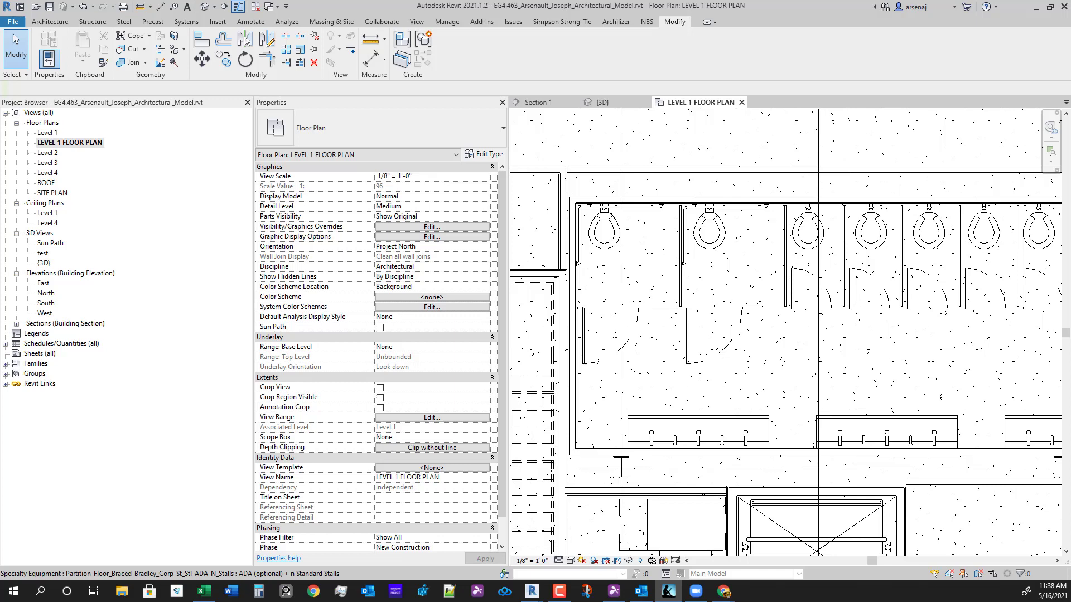
{"action": "left_click", "coordinate": [831, 397]}
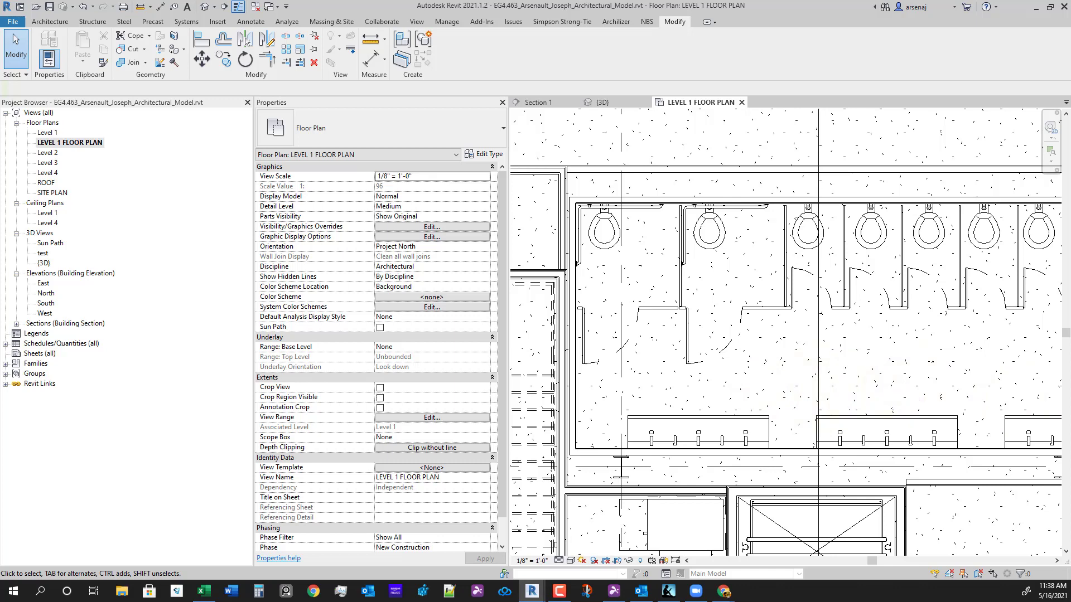
{"action": "left_click", "coordinate": [771, 316]}
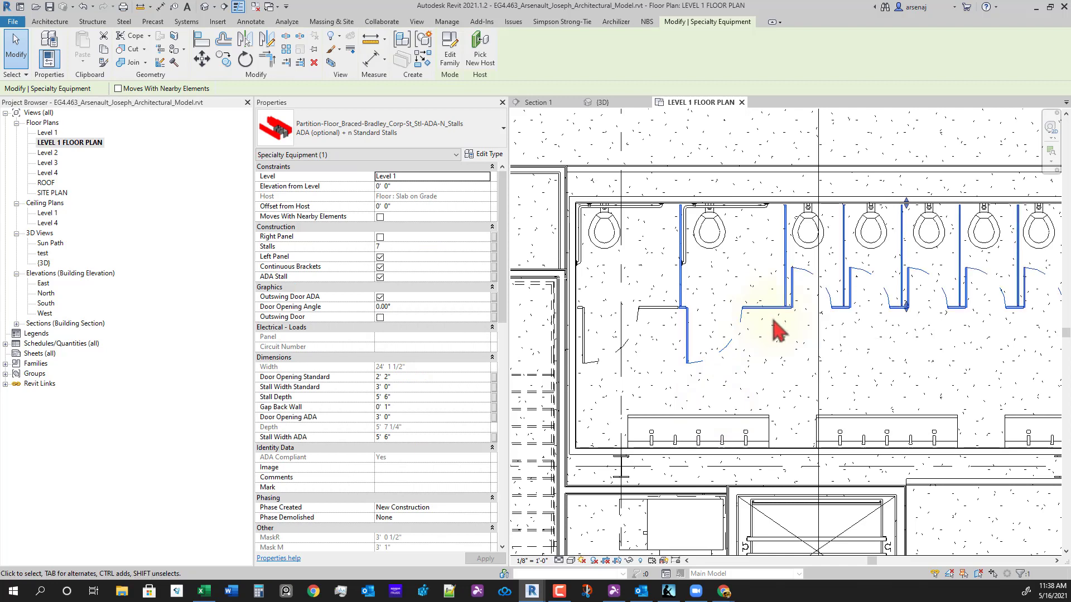
{"action": "left_click", "coordinate": [801, 337]}
{"action": "scroll", "coordinate": [887, 365], "scroll_direction": "down", "scroll_amount": 3}
{"action": "middle_click_drag", "start_coordinate": [898, 369], "coordinate": [872, 363]}
{"action": "scroll", "coordinate": [981, 393], "scroll_direction": "down", "scroll_amount": 1}
{"action": "middle_click_drag", "start_coordinate": [984, 394], "coordinate": [876, 380]}
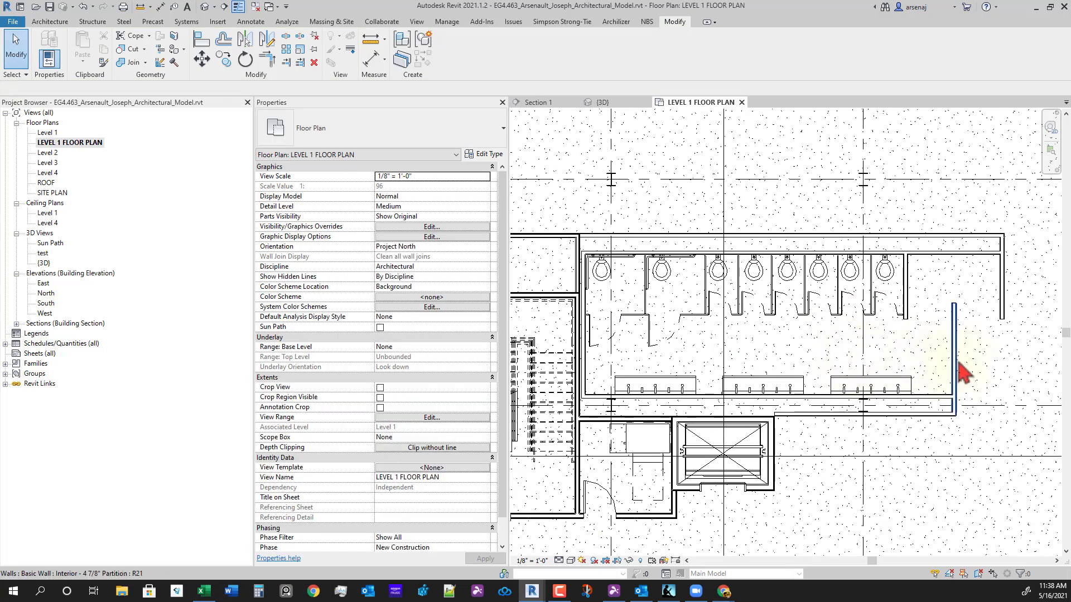
{"action": "scroll", "coordinate": [948, 396], "scroll_direction": "up", "scroll_amount": 2}
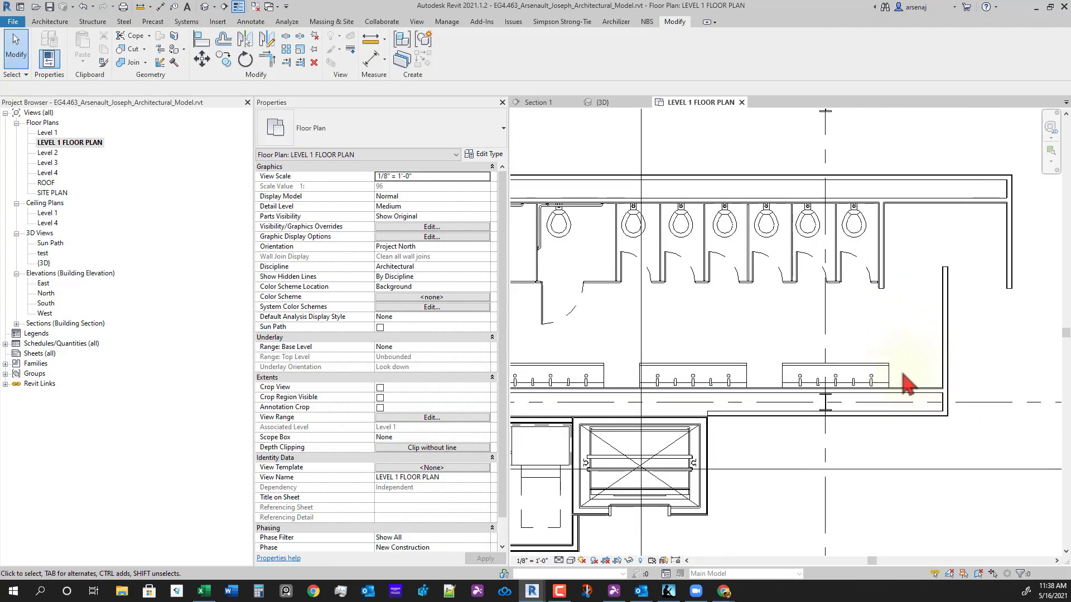
{"action": "scroll", "coordinate": [977, 456], "scroll_direction": "down", "scroll_amount": 1}
{"action": "middle_click_drag", "start_coordinate": [977, 456], "coordinate": [903, 423]}
{"action": "middle_click_drag", "start_coordinate": [710, 393], "coordinate": [839, 385]}
{"action": "scroll", "coordinate": [847, 383], "scroll_direction": "down", "scroll_amount": 1}
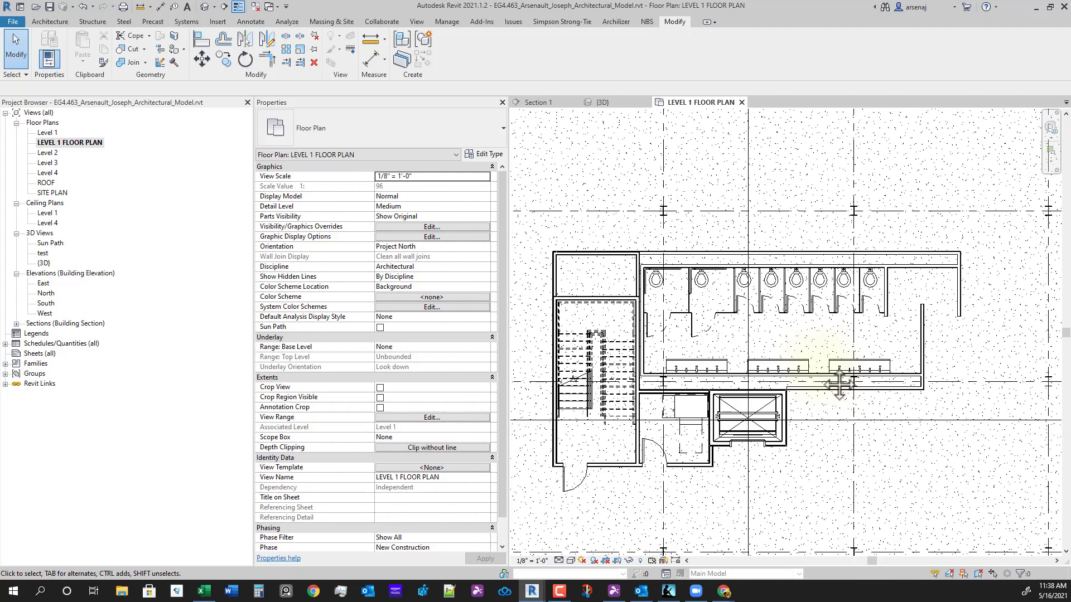
{"action": "scroll", "coordinate": [842, 380], "scroll_direction": "up", "scroll_amount": 3}
{"action": "middle_click", "coordinate": [879, 368]}
{"action": "middle_click", "coordinate": [879, 368]}
{"action": "scroll", "coordinate": [878, 364], "scroll_direction": "down", "scroll_amount": 1}
{"action": "scroll", "coordinate": [720, 331], "scroll_direction": "up", "scroll_amount": 5}
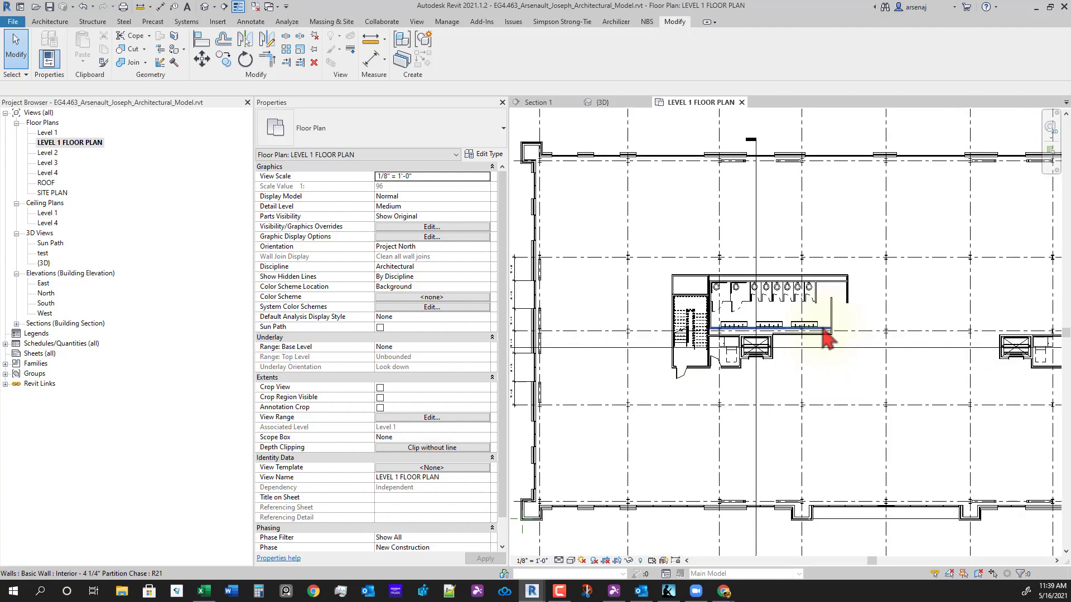
{"action": "scroll", "coordinate": [820, 397], "scroll_direction": "up", "scroll_amount": 3}
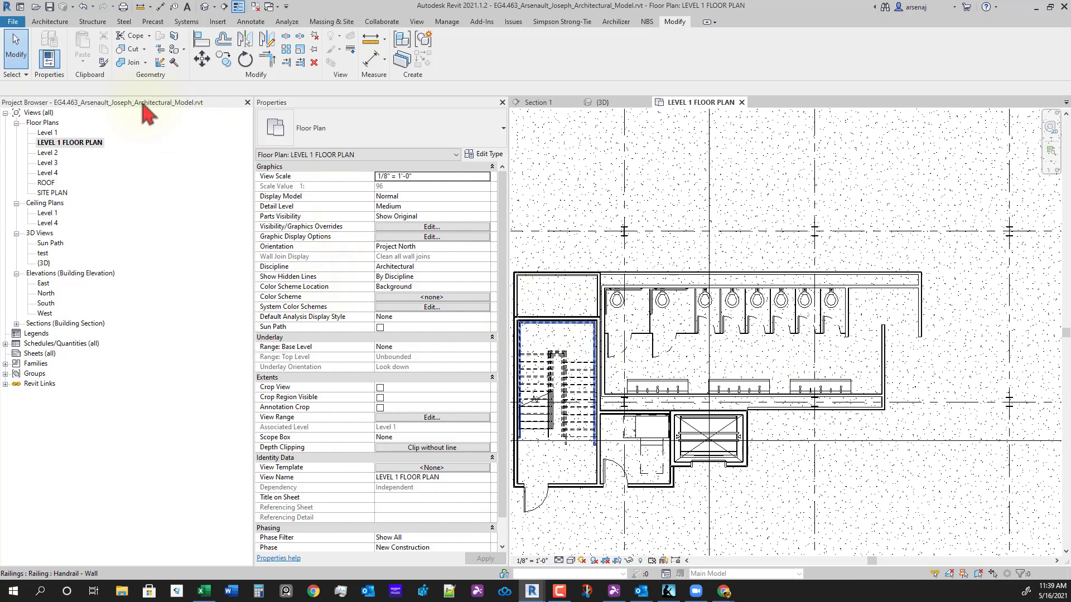
{"action": "left_click", "coordinate": [49, 21]}
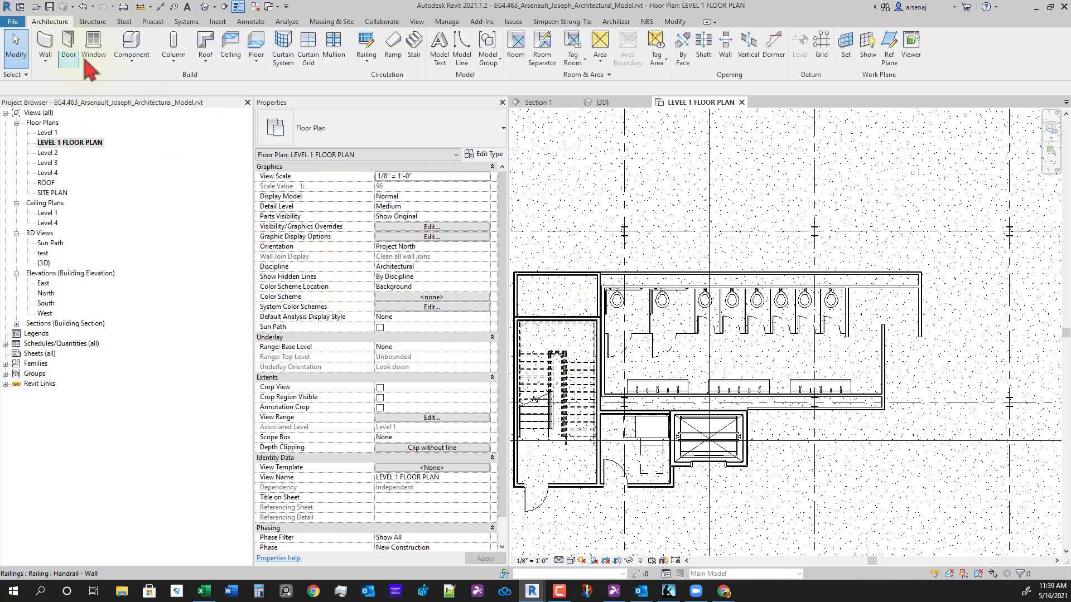
{"action": "left_click", "coordinate": [134, 55]}
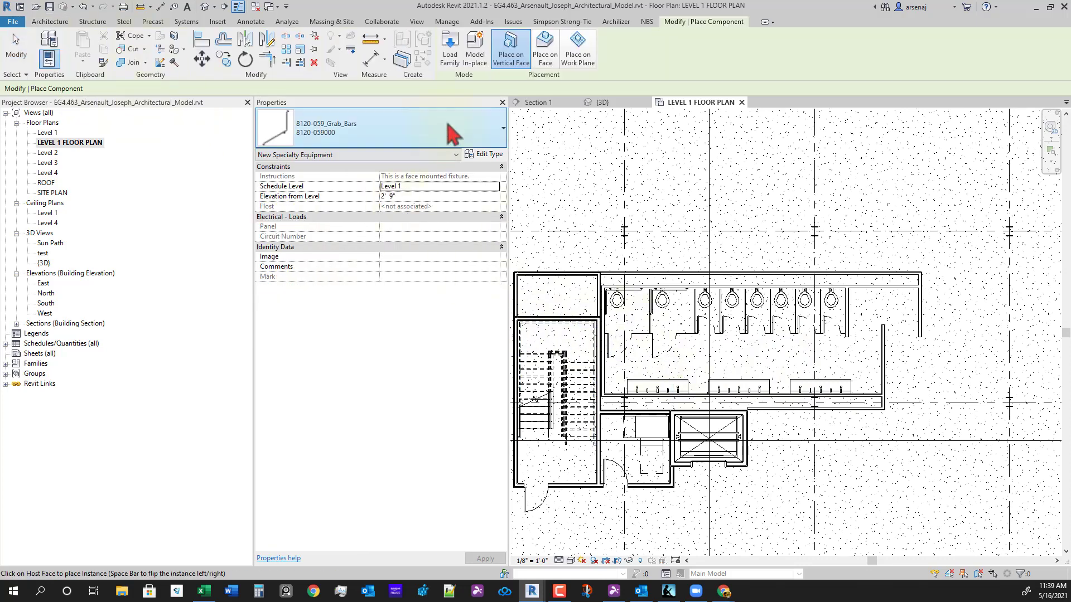
{"action": "left_click", "coordinate": [381, 126]}
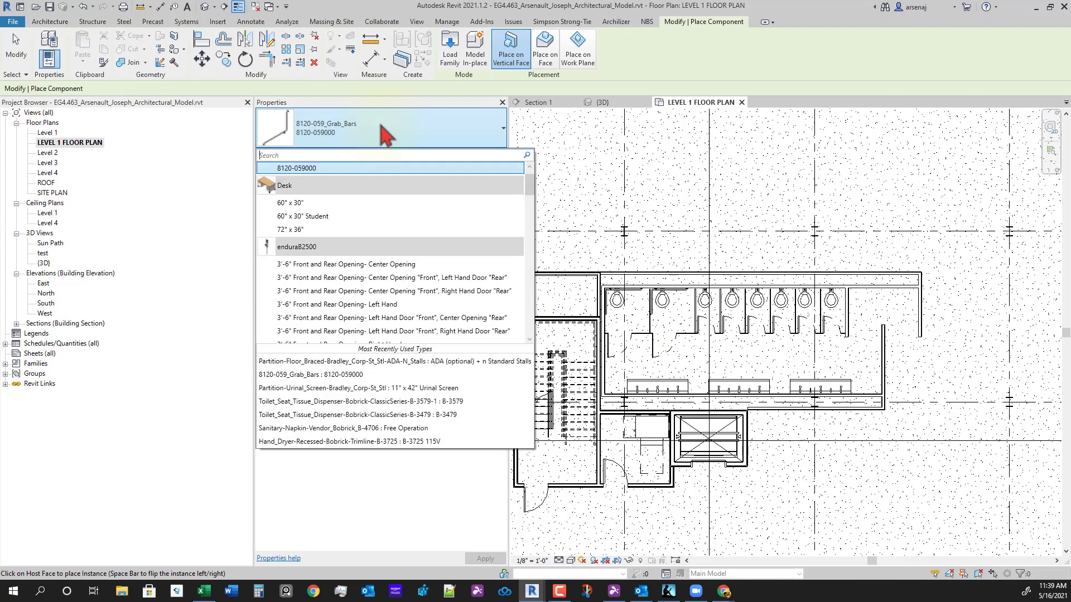
{"action": "scroll", "coordinate": [402, 234], "scroll_direction": "down", "scroll_amount": 4}
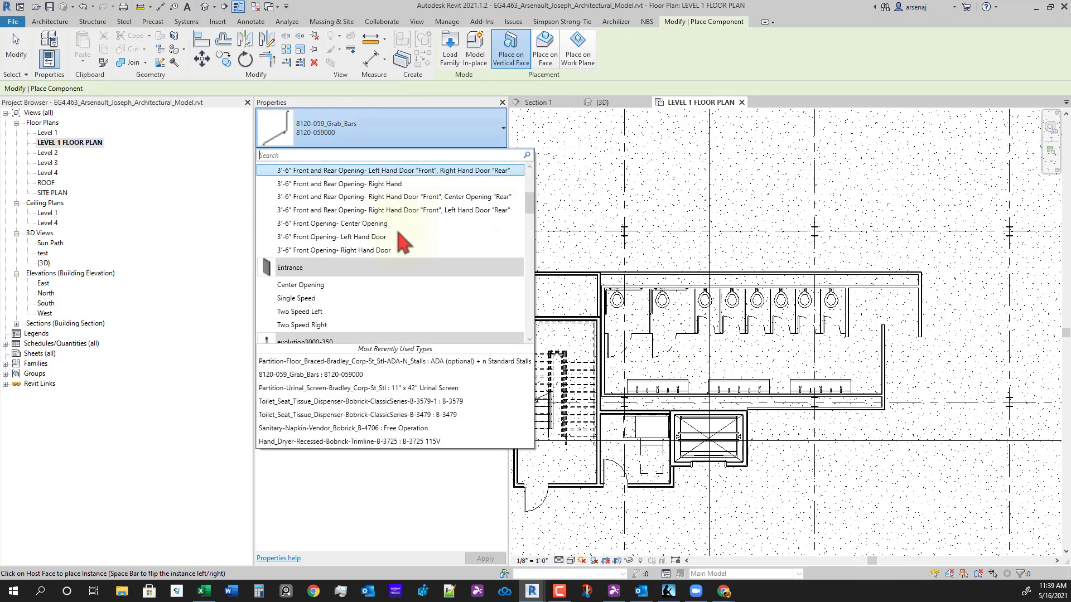
{"action": "scroll", "coordinate": [394, 269], "scroll_direction": "down", "scroll_amount": 1}
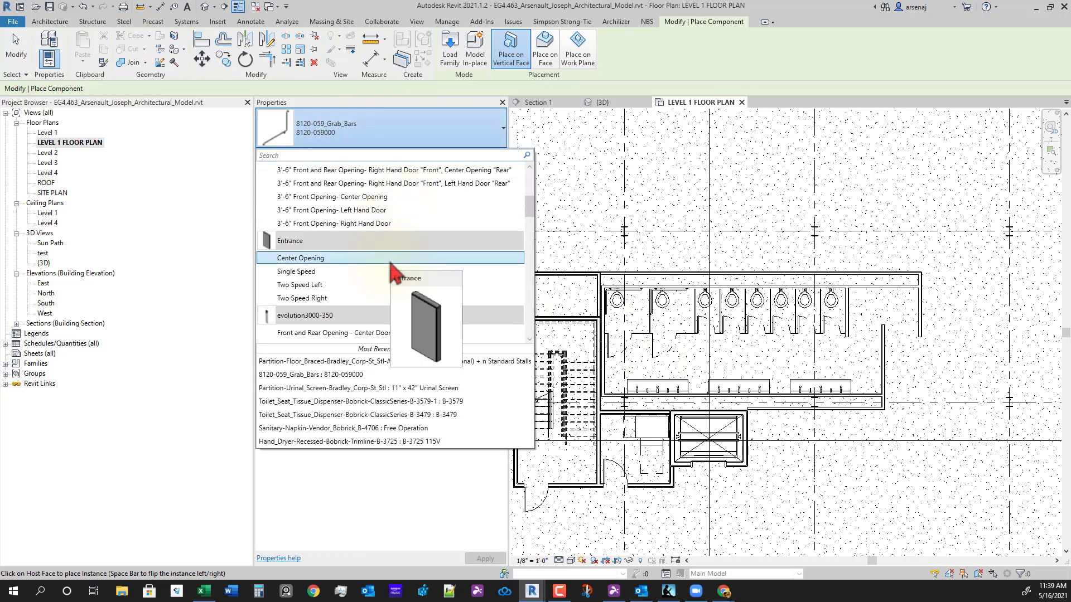
{"action": "scroll", "coordinate": [393, 269], "scroll_direction": "down", "scroll_amount": 5}
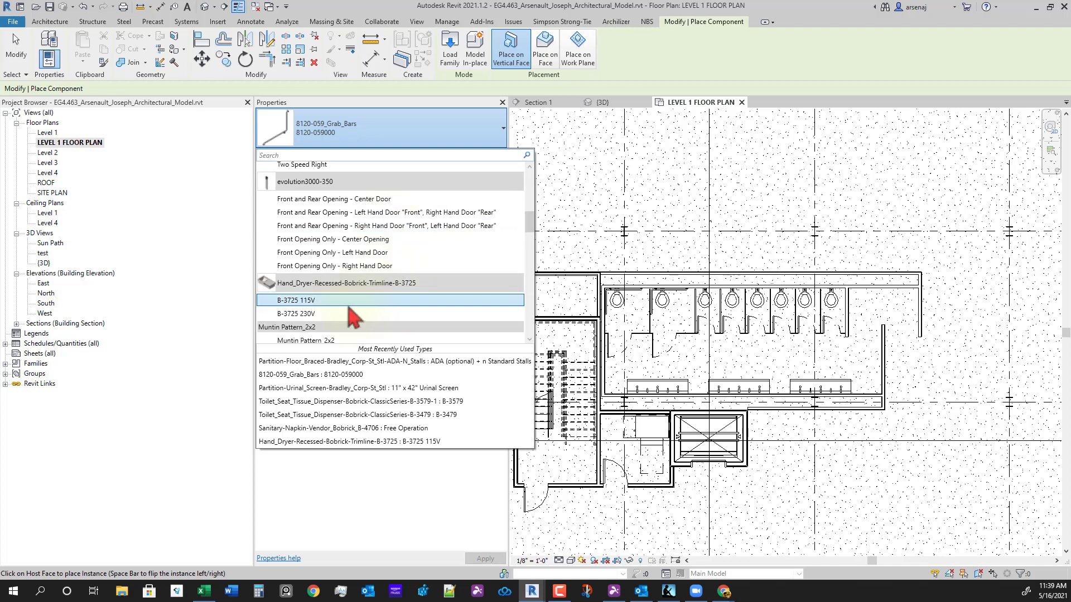
{"action": "mouse_move", "coordinate": [337, 316]}
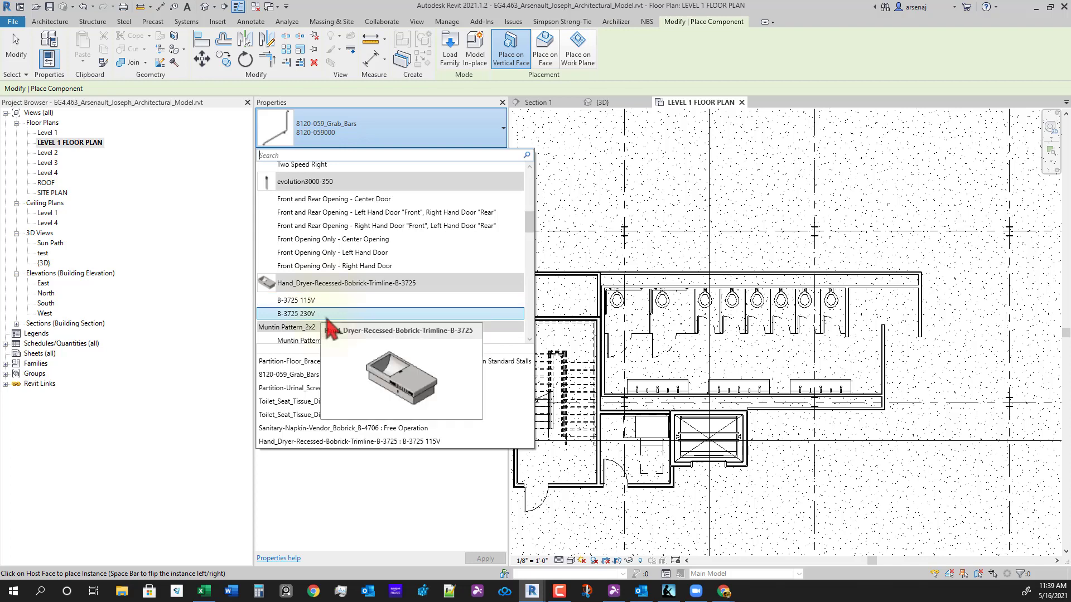
{"action": "left_click", "coordinate": [327, 314]}
{"action": "scroll", "coordinate": [737, 410], "scroll_direction": "up", "scroll_amount": 3}
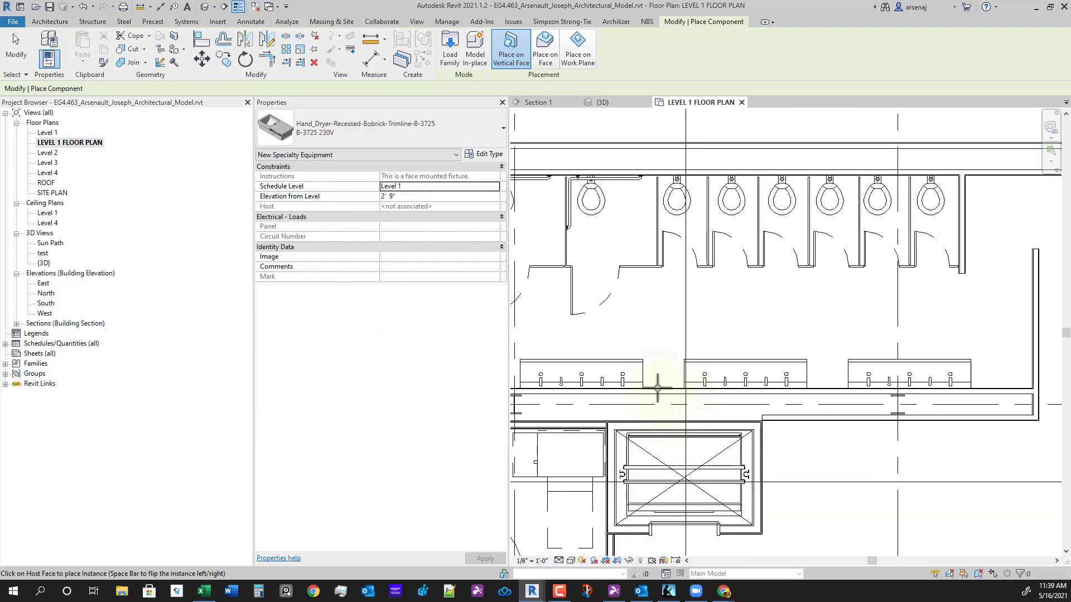
{"action": "scroll", "coordinate": [665, 391], "scroll_direction": "up", "scroll_amount": 6}
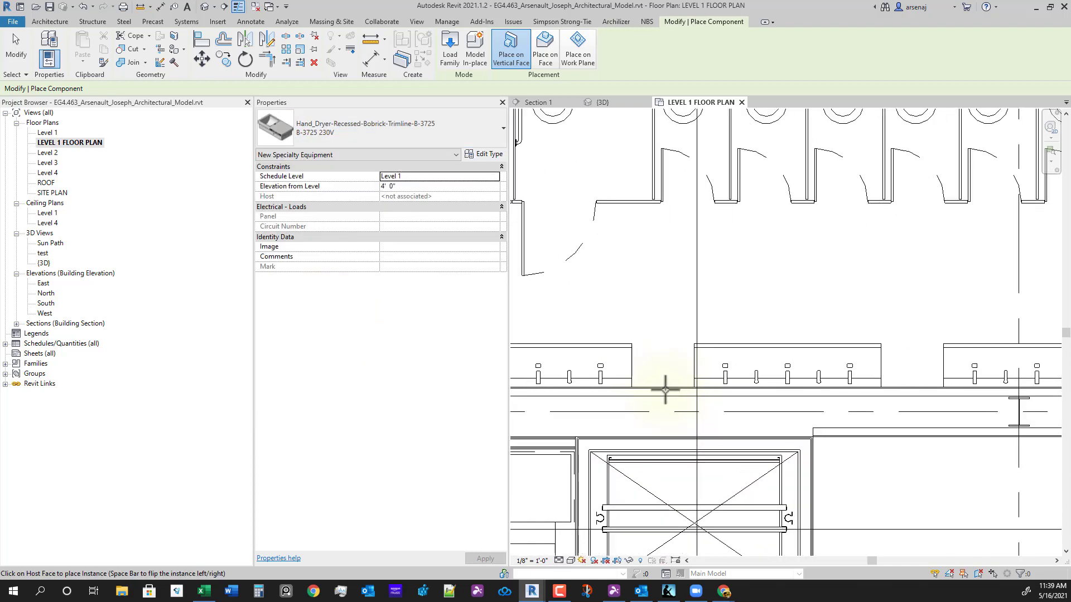
{"action": "scroll", "coordinate": [682, 382], "scroll_direction": "down", "scroll_amount": 8}
{"action": "middle_click_drag", "start_coordinate": [680, 379], "coordinate": [690, 391]}
{"action": "scroll", "coordinate": [673, 380], "scroll_direction": "up", "scroll_amount": 2}
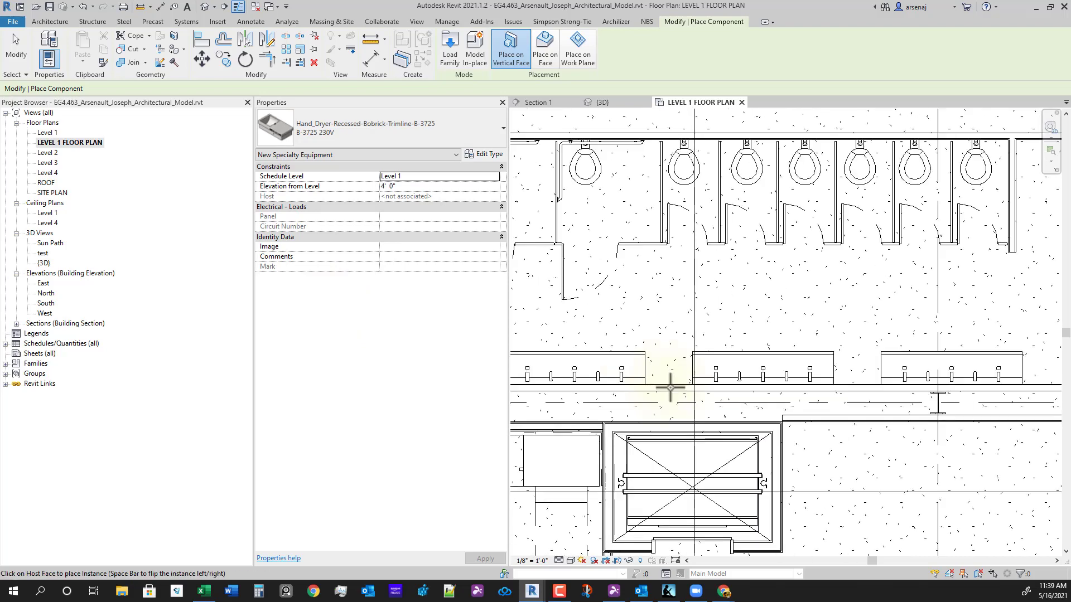
{"action": "scroll", "coordinate": [668, 385], "scroll_direction": "down", "scroll_amount": 3}
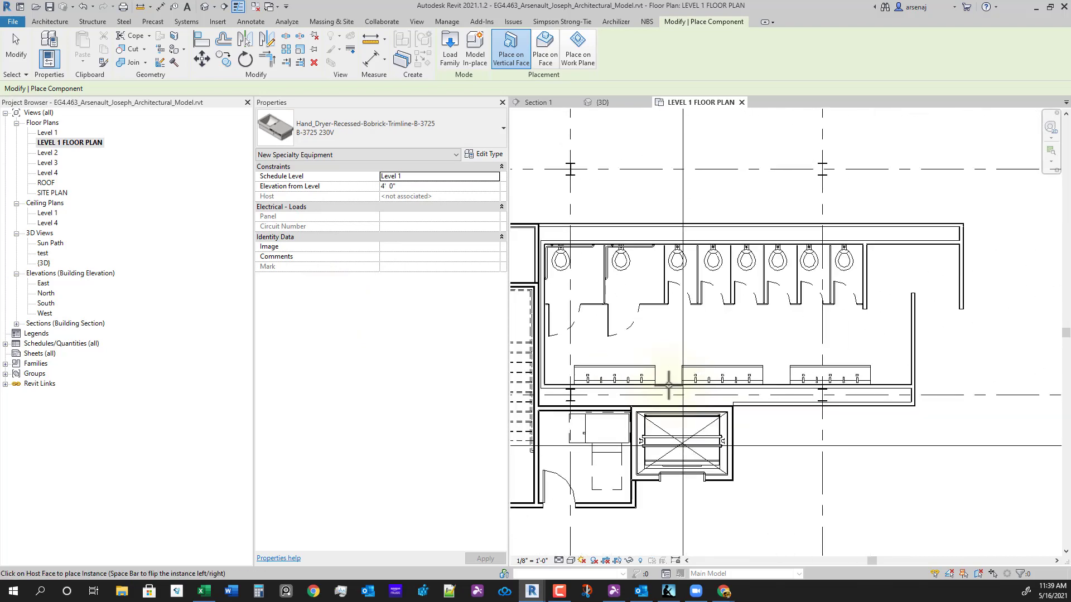
{"action": "scroll", "coordinate": [668, 385], "scroll_direction": "up", "scroll_amount": 2}
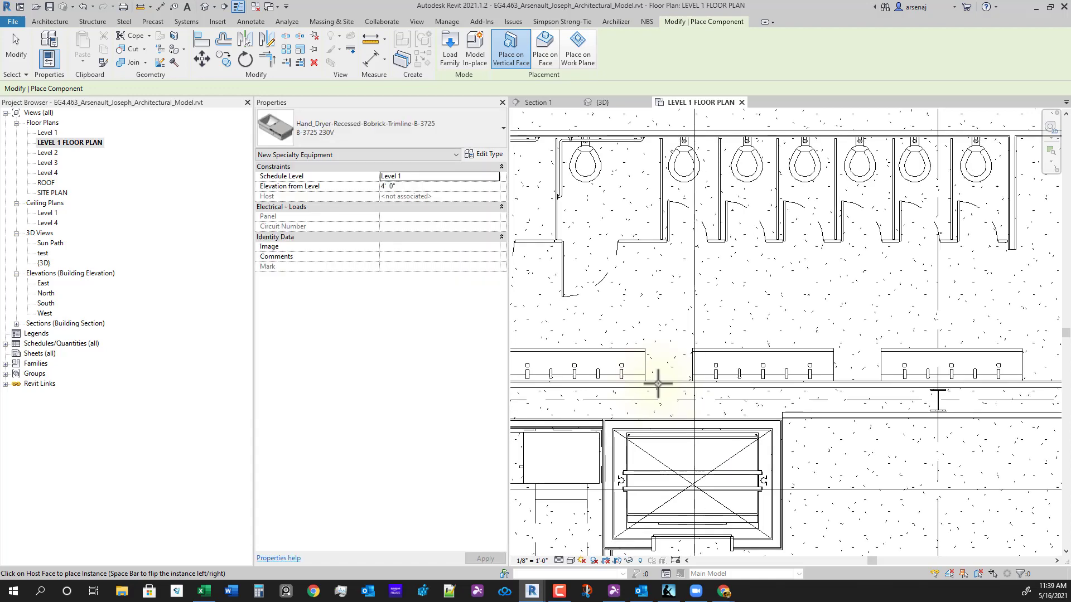
{"action": "key", "text": "Escape"}
{"action": "scroll", "coordinate": [665, 394], "scroll_direction": "down", "scroll_amount": 3}
{"action": "scroll", "coordinate": [591, 348], "scroll_direction": "up", "scroll_amount": 1}
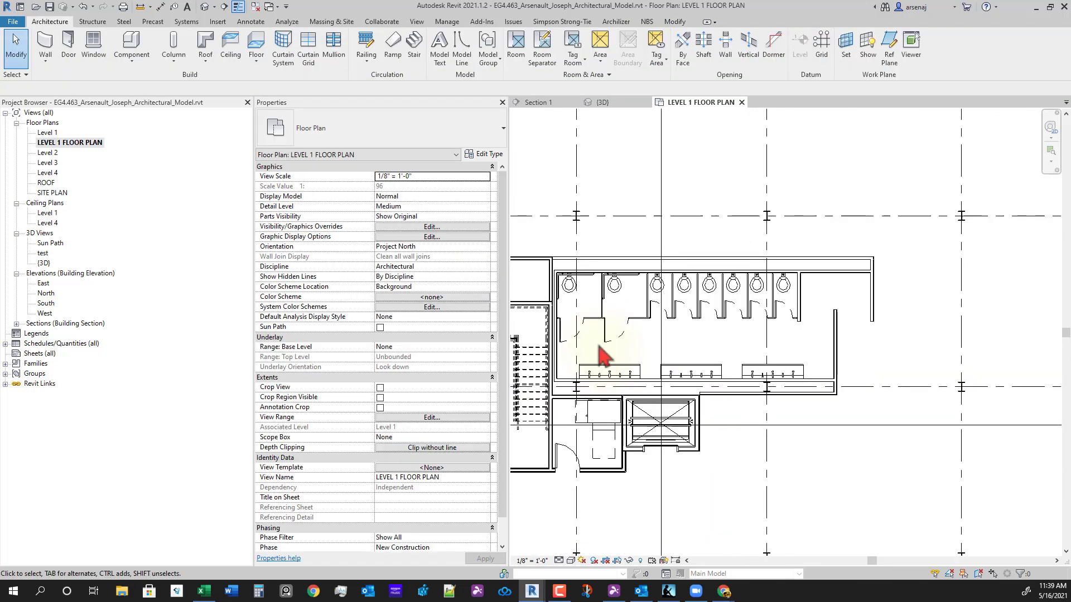
- Window-select the restroom walls and fixtures and open a 3D view section-boxed around them
{"action": "left_click_drag", "start_coordinate": [540, 240], "coordinate": [913, 417]}
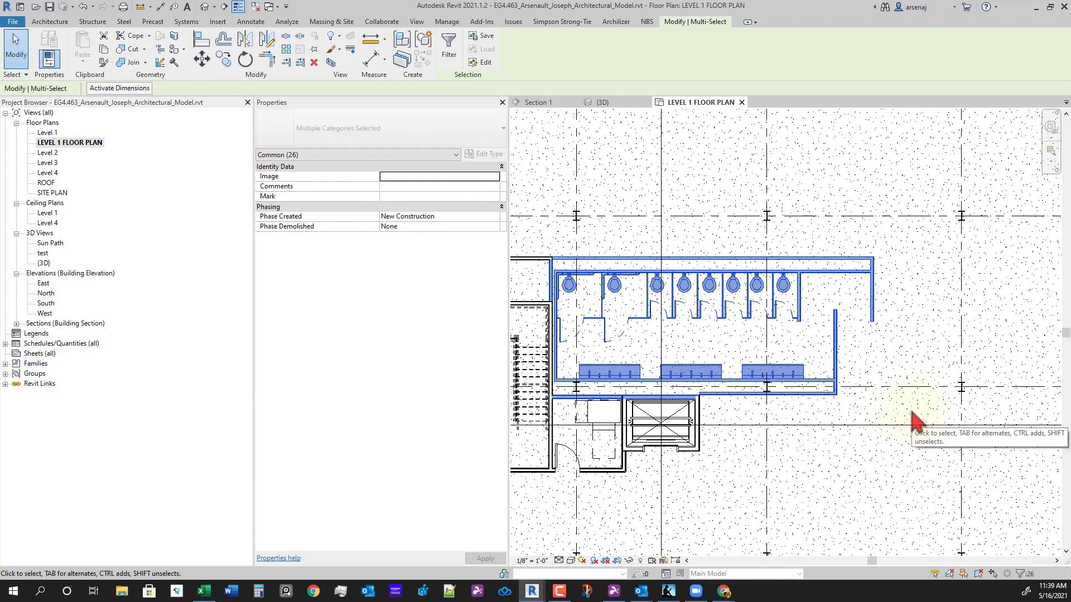
{"action": "left_click", "coordinate": [331, 64]}
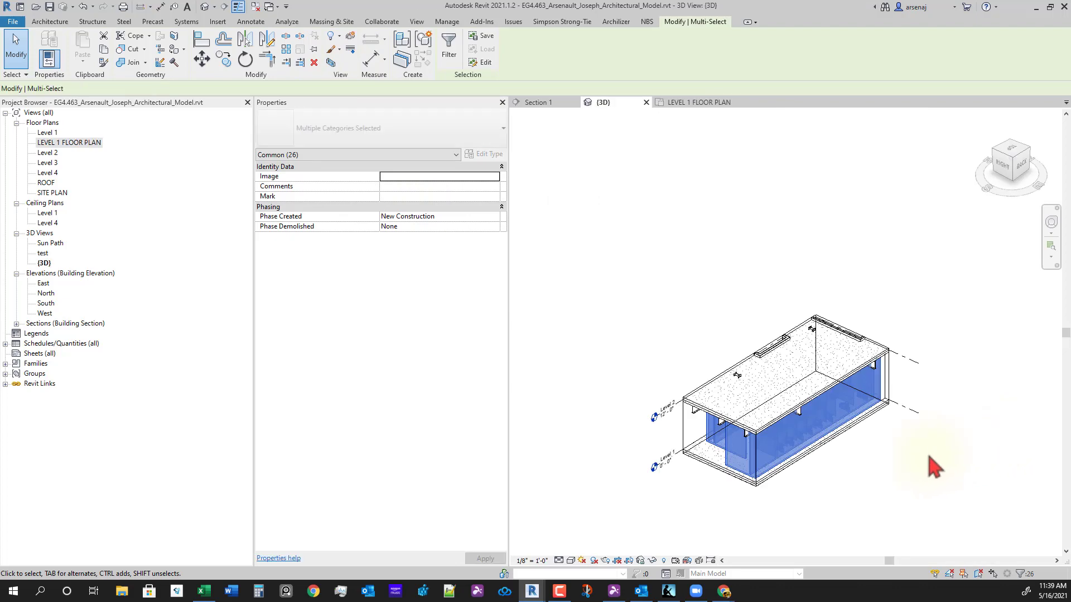
{"action": "middle_click_drag", "start_coordinate": [908, 482], "coordinate": [780, 474]}
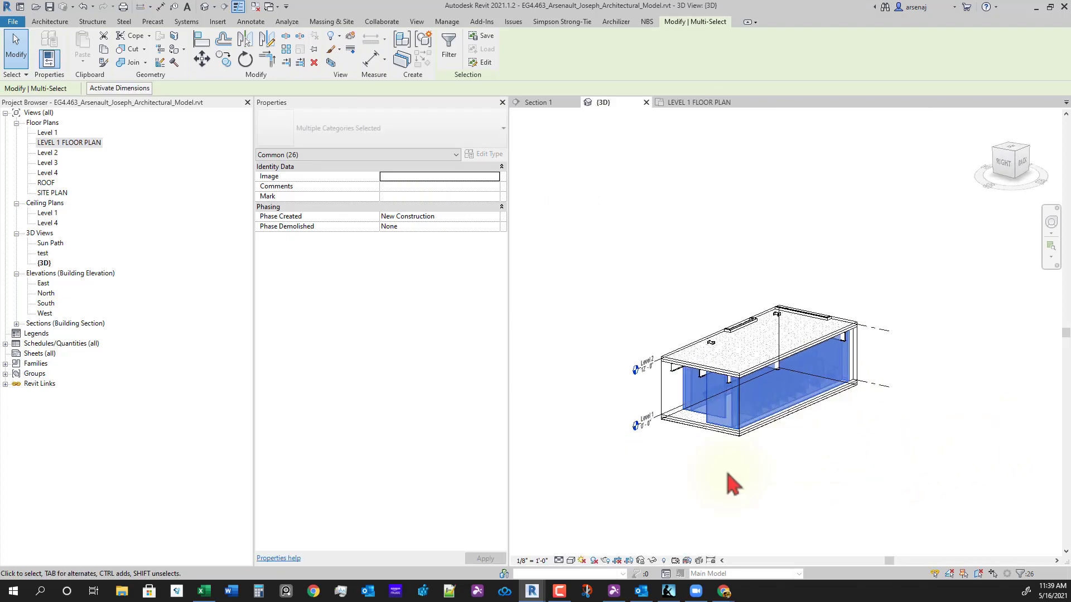
{"action": "scroll", "coordinate": [725, 480], "scroll_direction": "up", "scroll_amount": 2}
- Lower the section box top below the Level 2 slab to expose the stalls
{"action": "left_click", "coordinate": [725, 480]}
{"action": "scroll", "coordinate": [643, 376], "scroll_direction": "up", "scroll_amount": 2}
{"action": "left_click", "coordinate": [626, 347]}
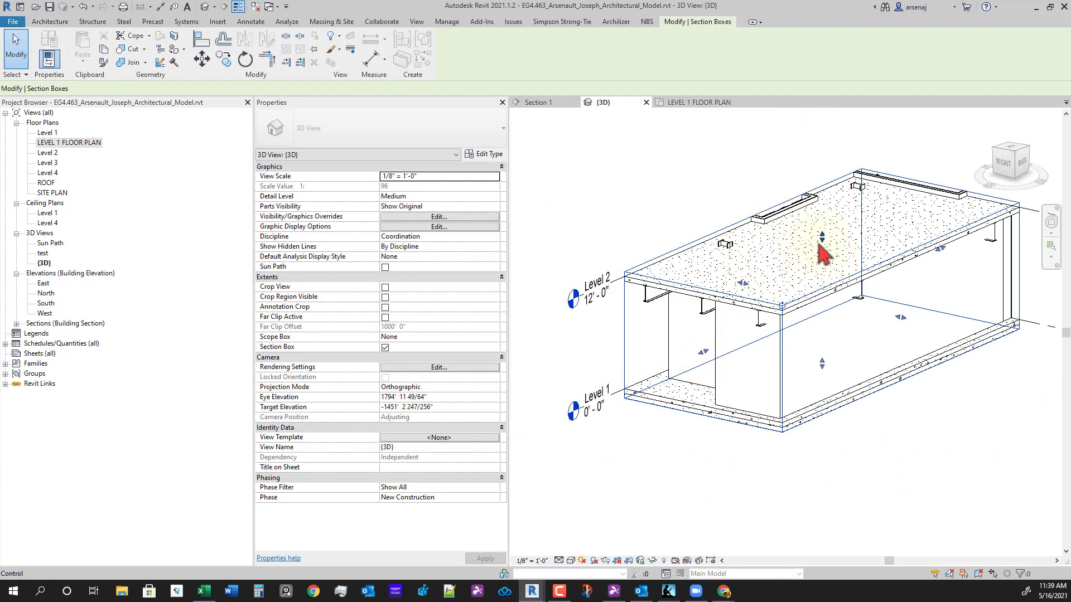
{"action": "left_click", "coordinate": [819, 247]}
{"action": "left_click_drag", "start_coordinate": [816, 253], "coordinate": [825, 466]}
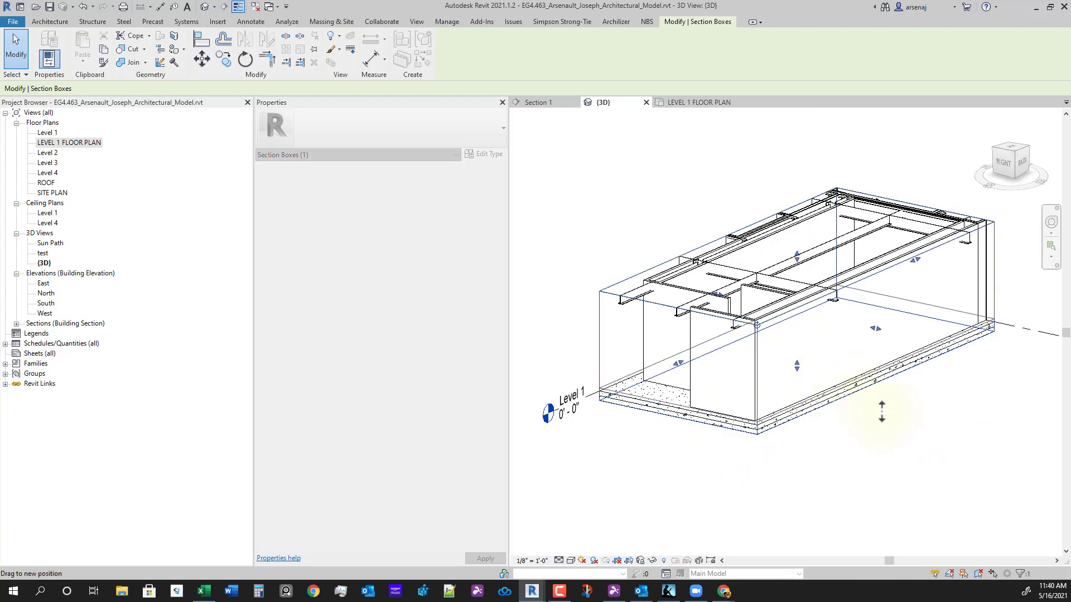
- Orbit the boxed 3D view to look into the restroom stalls and counters
{"action": "middle_click_drag", "start_coordinate": [870, 432], "coordinate": [825, 375], "text": "shift"}
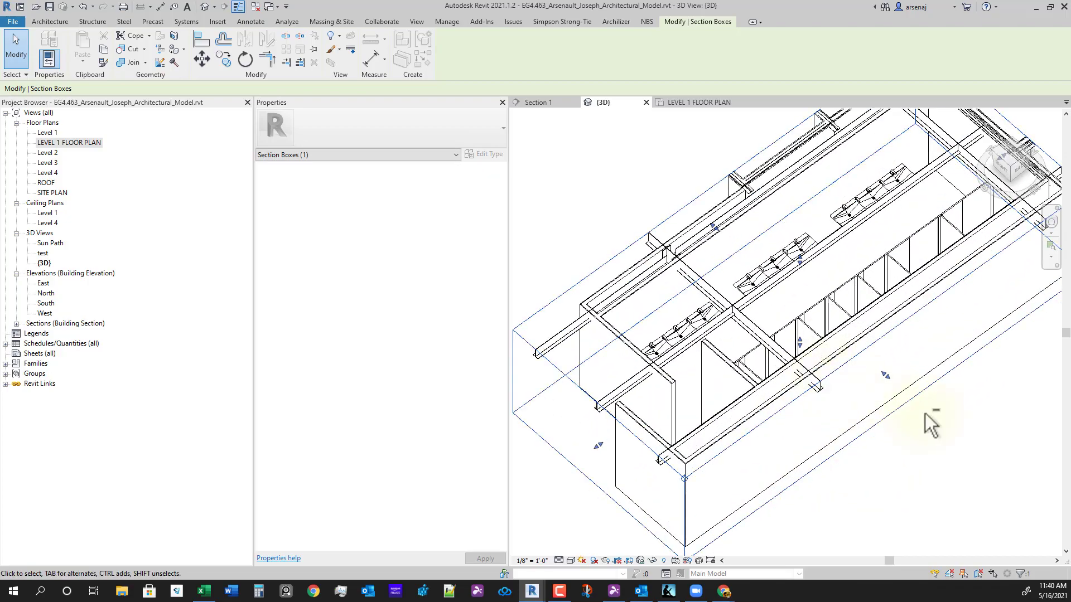
{"action": "middle_click_drag", "start_coordinate": [865, 426], "coordinate": [895, 336], "text": "shift"}
{"action": "scroll", "coordinate": [842, 290], "scroll_direction": "up", "scroll_amount": 1}
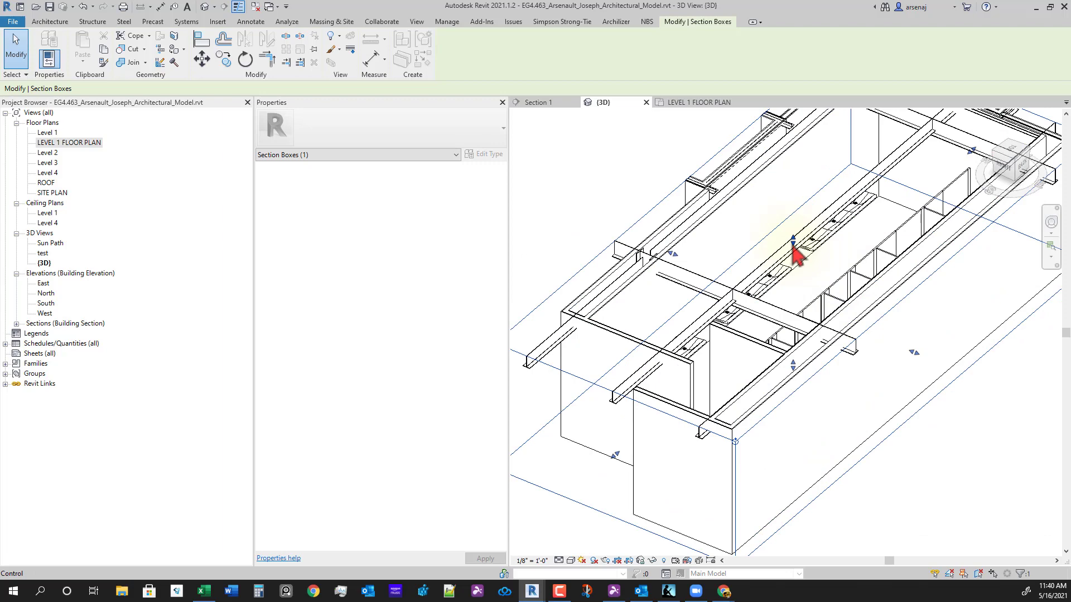
{"action": "scroll", "coordinate": [837, 335], "scroll_direction": "down", "scroll_amount": 4}
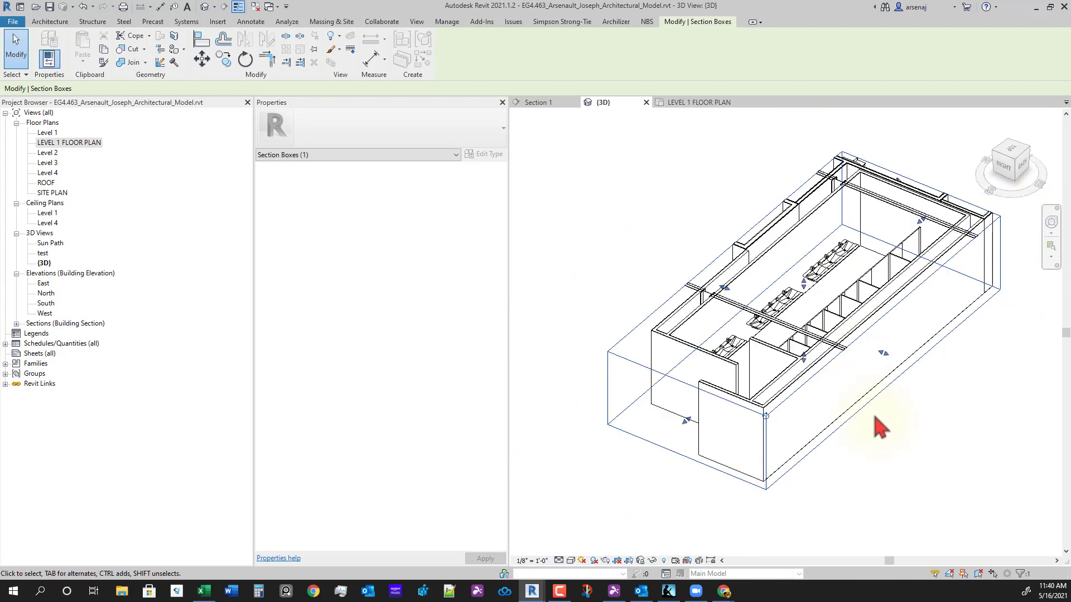
{"action": "middle_click_drag", "start_coordinate": [879, 428], "coordinate": [764, 461], "text": "shift"}
{"action": "scroll", "coordinate": [766, 432], "scroll_direction": "up", "scroll_amount": 3}
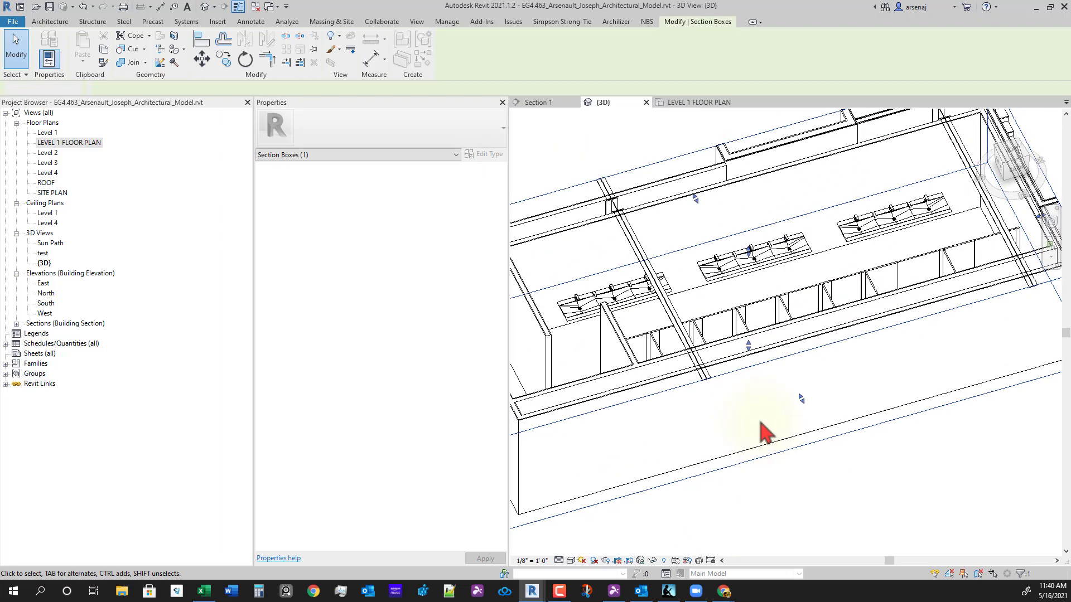
{"action": "scroll", "coordinate": [742, 428], "scroll_direction": "down", "scroll_amount": 1}
{"action": "left_click", "coordinate": [659, 439]}
{"action": "middle_click_drag", "start_coordinate": [654, 450], "coordinate": [844, 330], "text": "shift"}
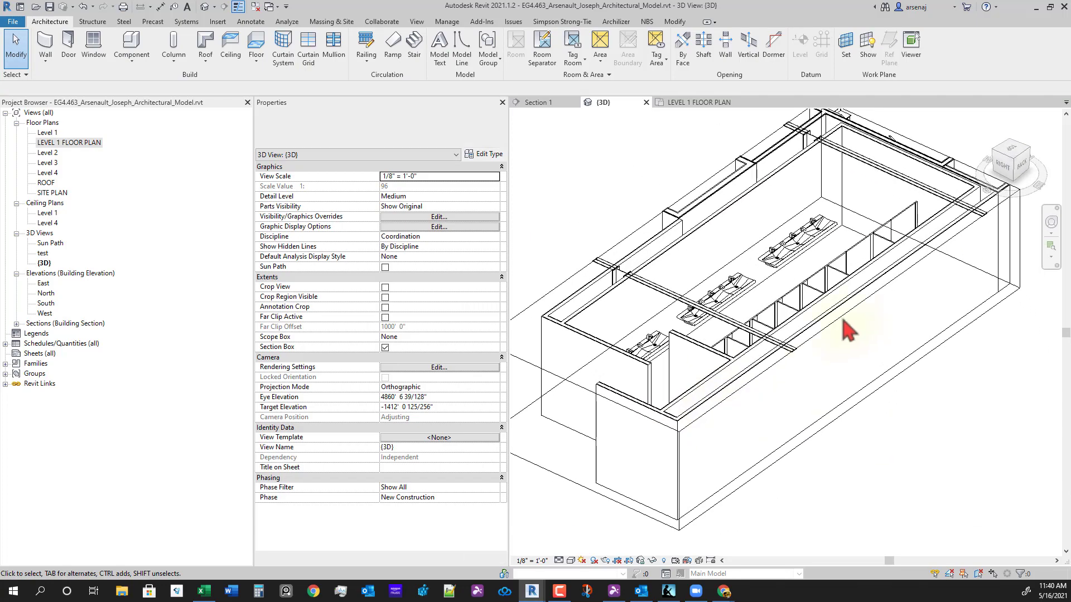
- Give the partition wall's category 50% surface transparency in this 3D view
{"action": "left_click", "coordinate": [840, 327]}
{"action": "right_click", "coordinate": [840, 320]}
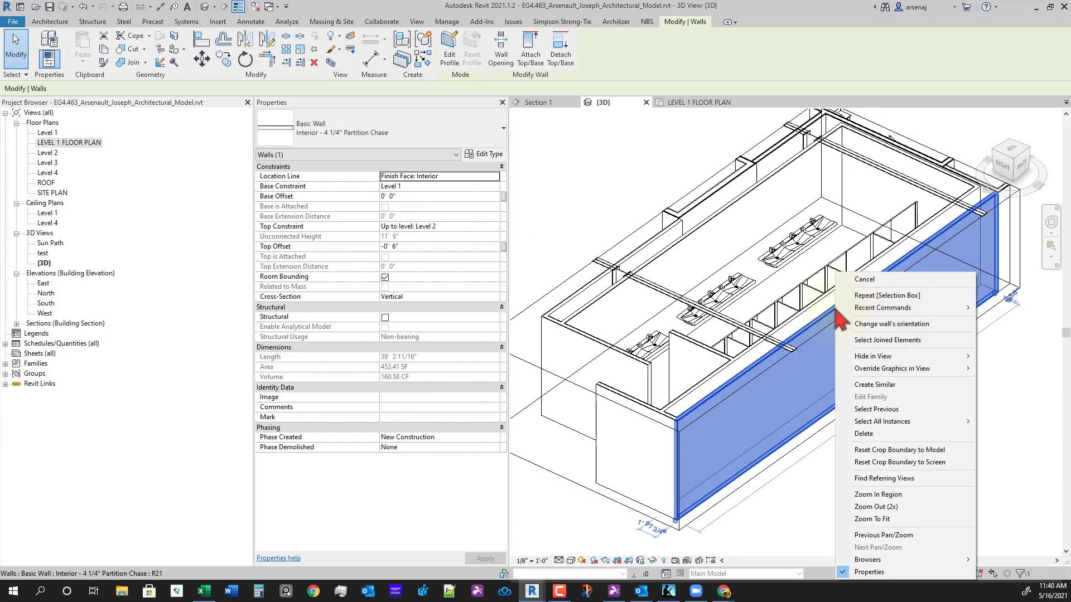
{"action": "mouse_move", "coordinate": [908, 374]}
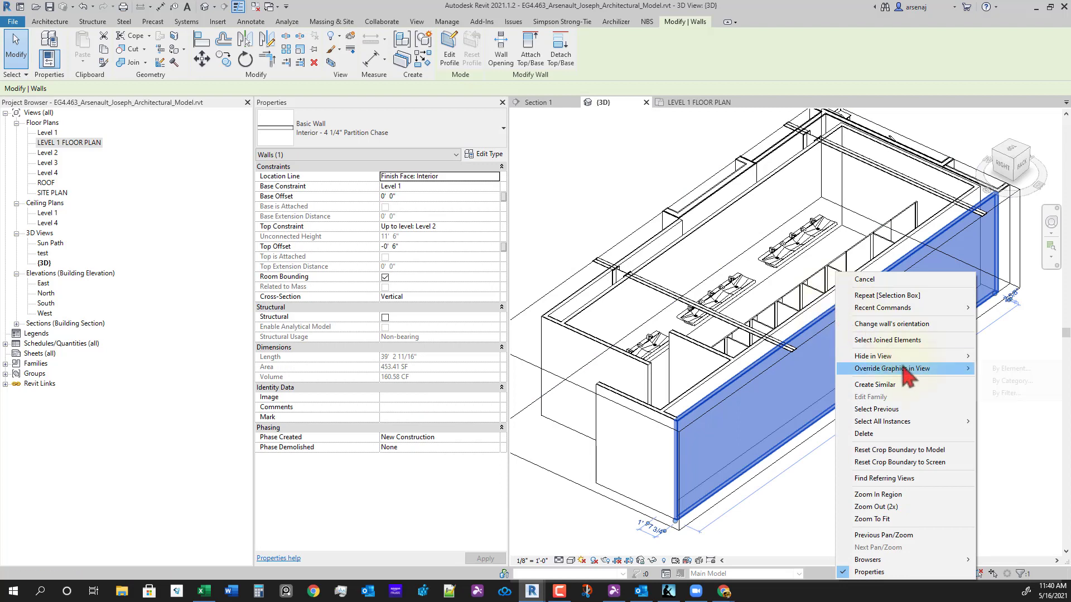
{"action": "left_click", "coordinate": [977, 381]}
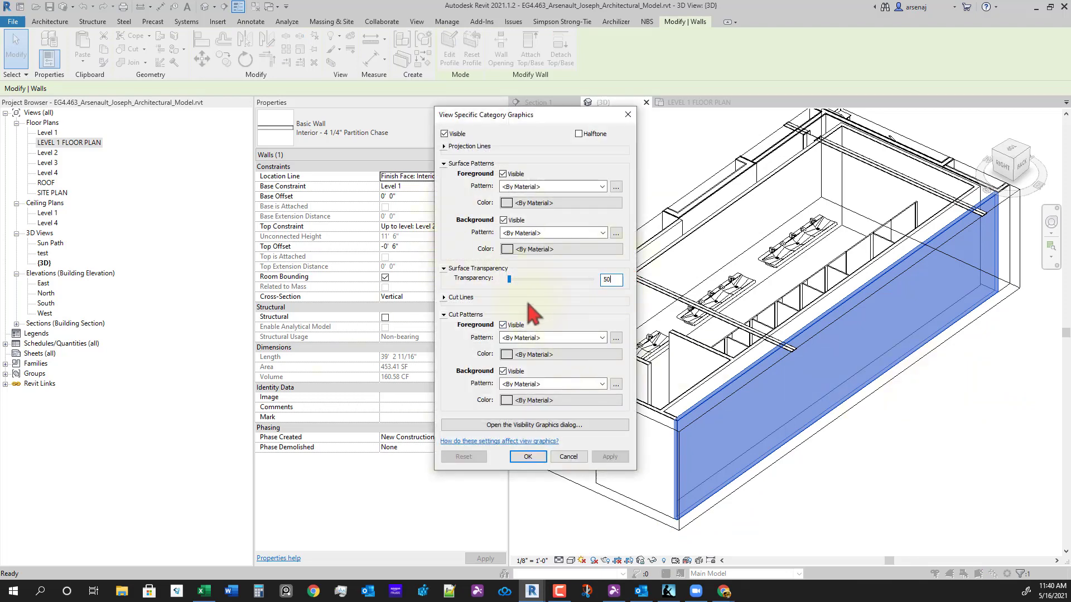
{"action": "key", "text": "Tab"}
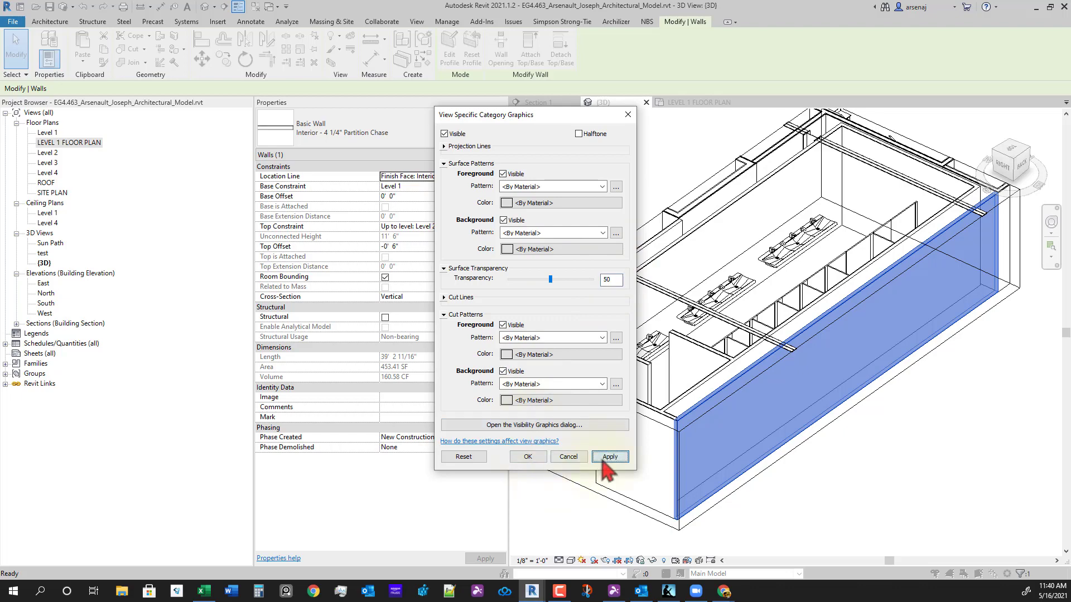
{"action": "left_click", "coordinate": [609, 457]}
{"action": "left_click", "coordinate": [527, 458]}
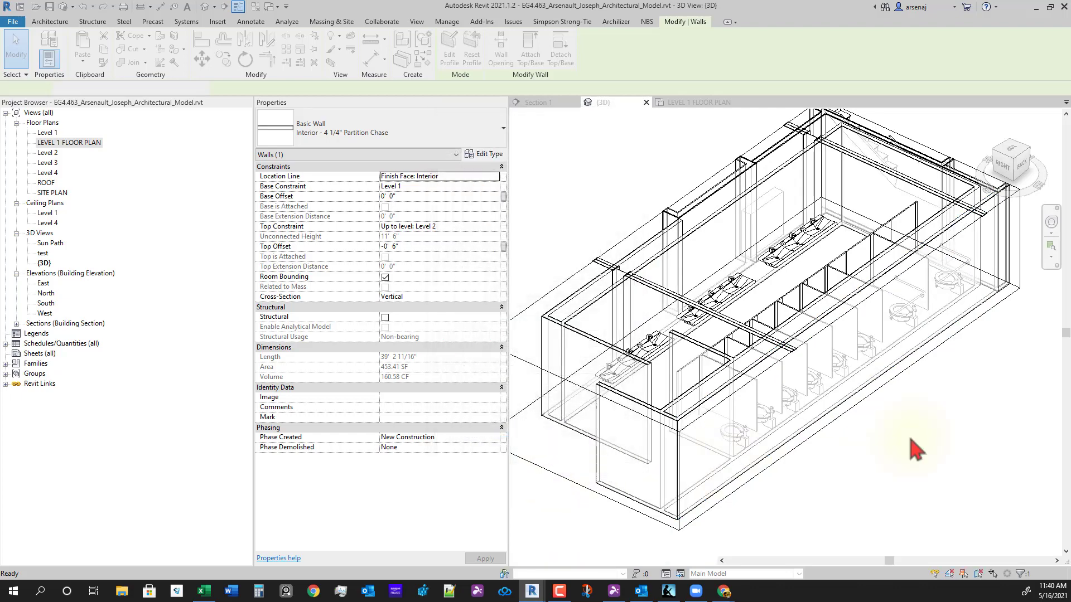
{"action": "middle_click_drag", "start_coordinate": [848, 444], "coordinate": [814, 435], "text": "shift"}
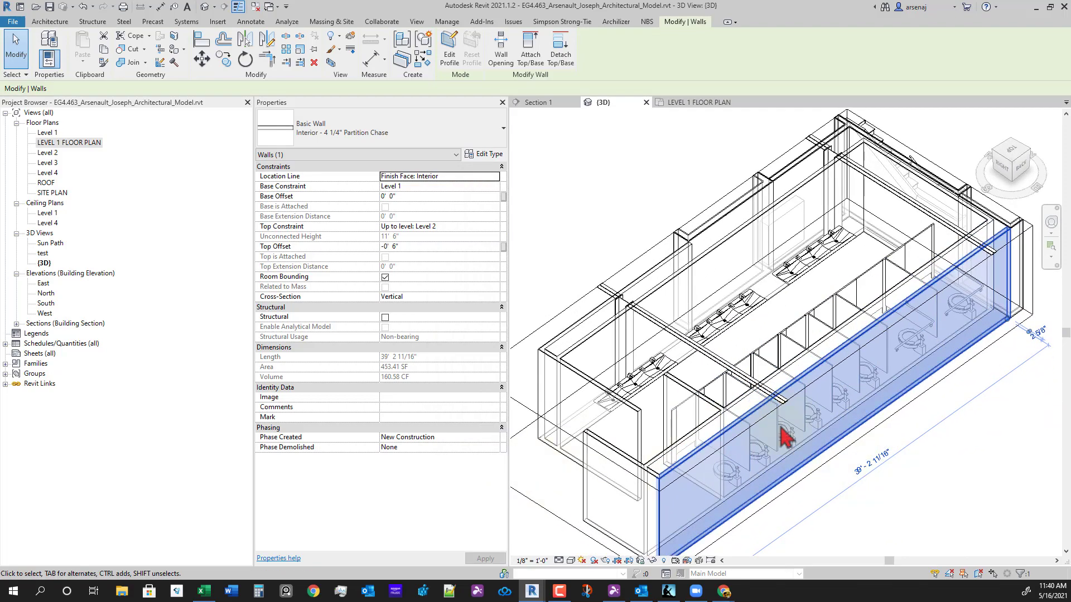
- Reopen the wall category graphic overrides and confirm the 50% transparency so toilets show through
{"action": "right_click", "coordinate": [857, 338]}
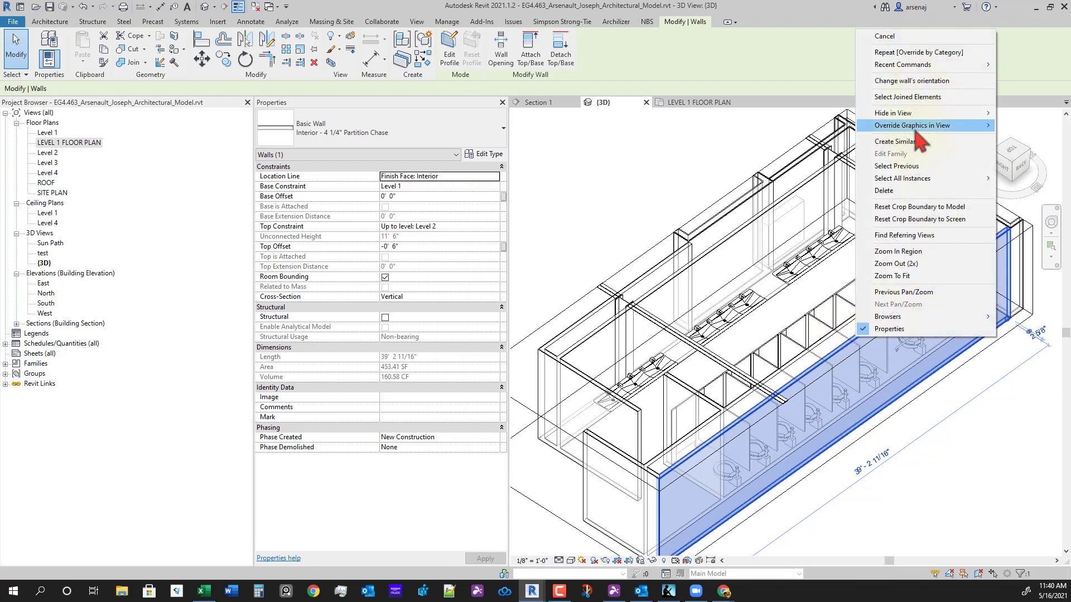
{"action": "mouse_move", "coordinate": [920, 181]}
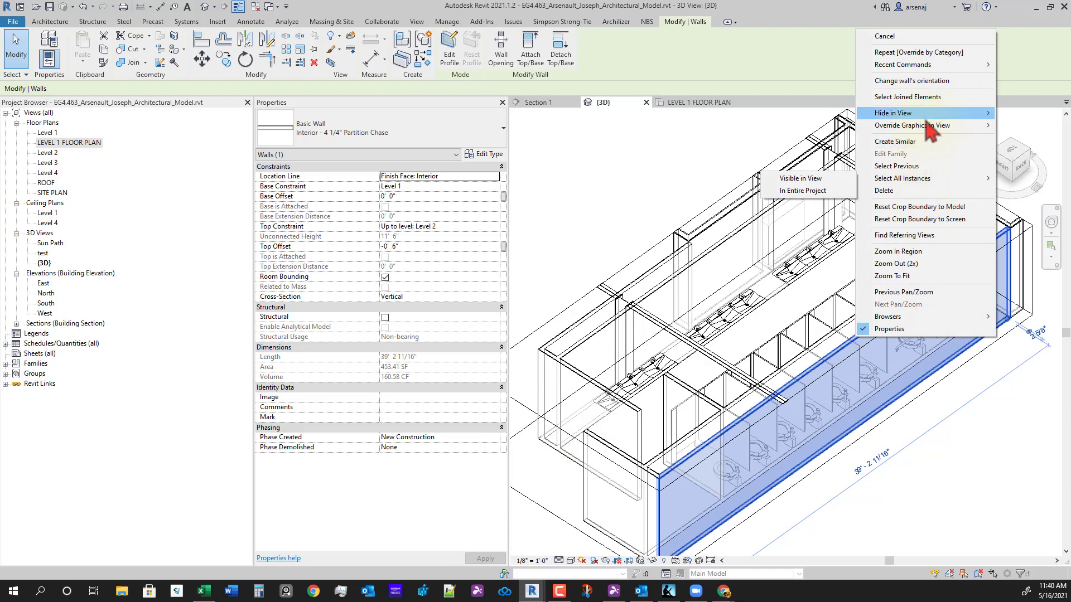
{"action": "mouse_move", "coordinate": [926, 126]}
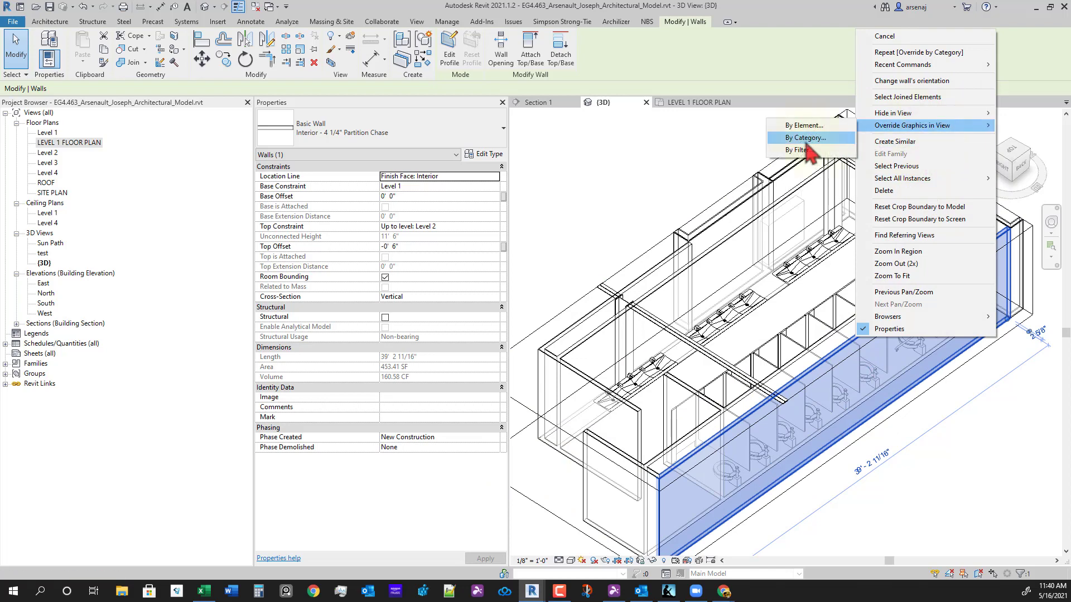
{"action": "left_click", "coordinate": [805, 140]}
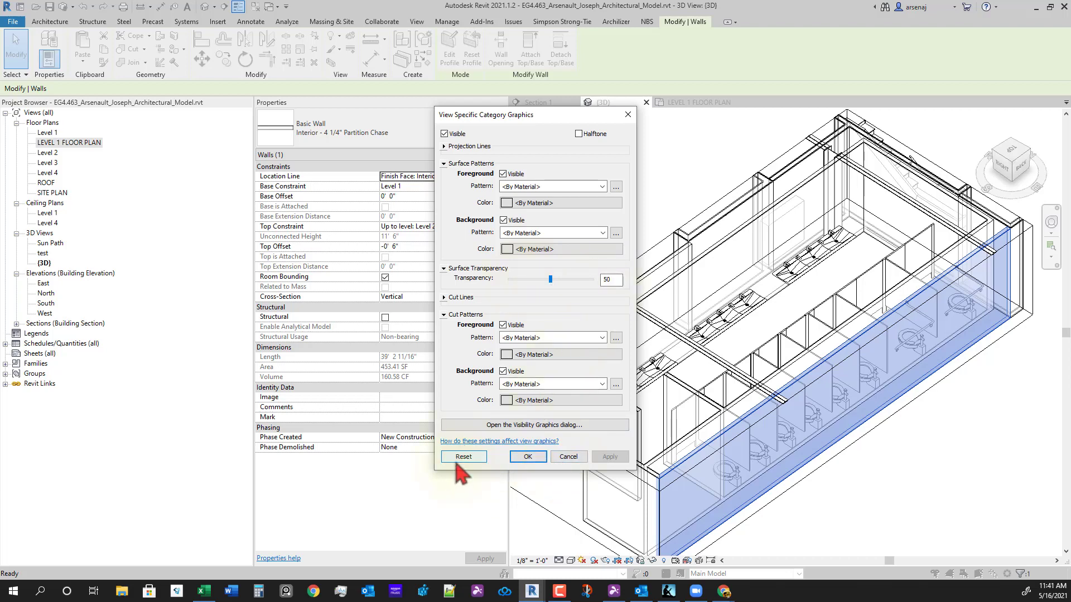
{"action": "left_click", "coordinate": [527, 457]}
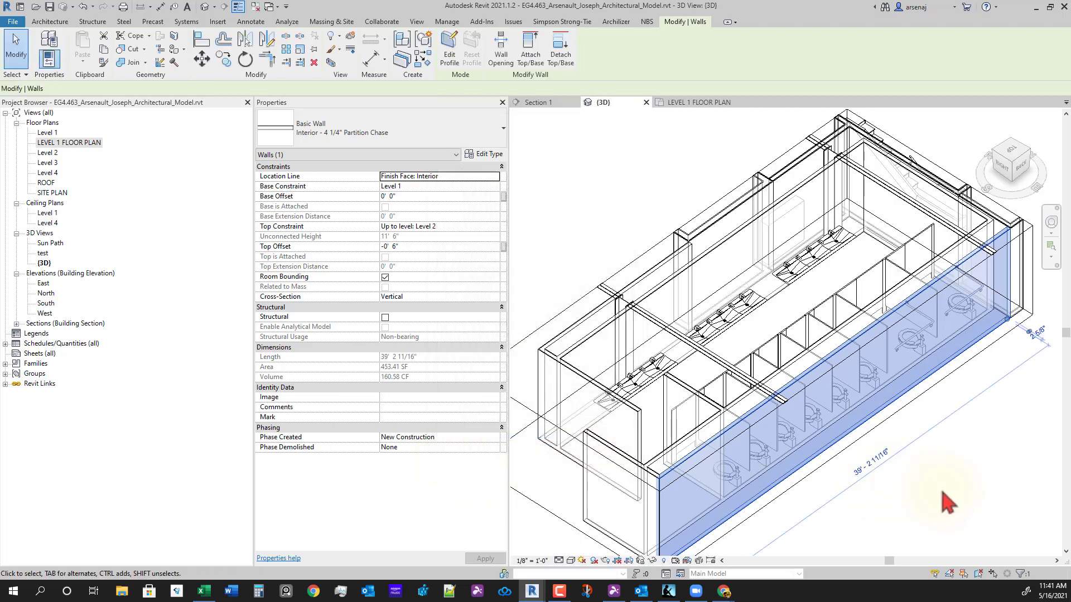
{"action": "middle_click_drag", "start_coordinate": [946, 506], "coordinate": [803, 391], "text": "shift"}
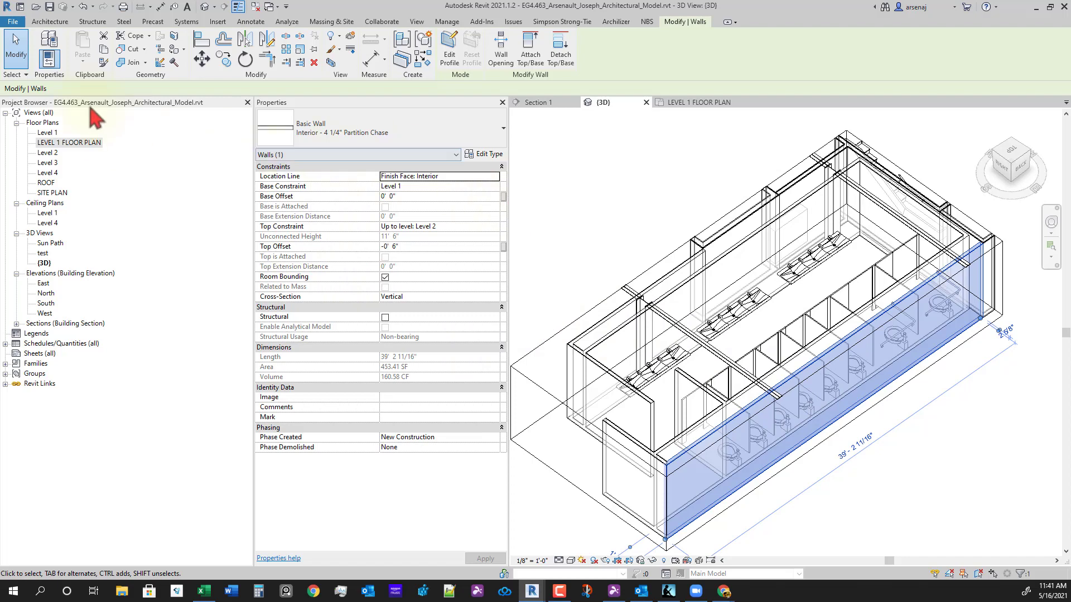
{"action": "left_click", "coordinate": [48, 22]}
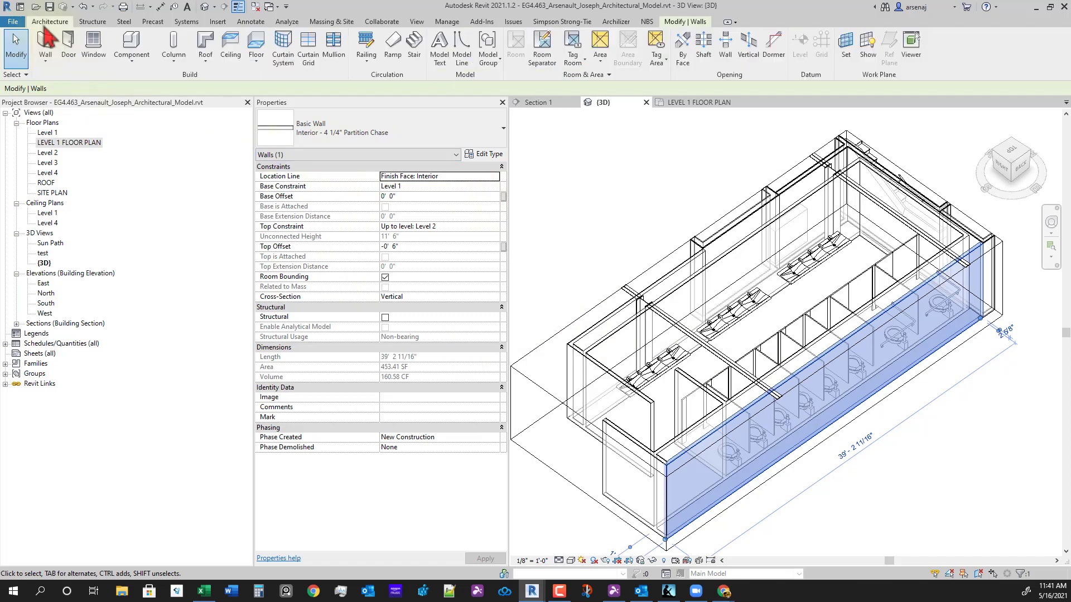
- Place a recessed Bobrick Trimline B-3725 hand dryer on the wall between the sinks
{"action": "left_click", "coordinate": [131, 42]}
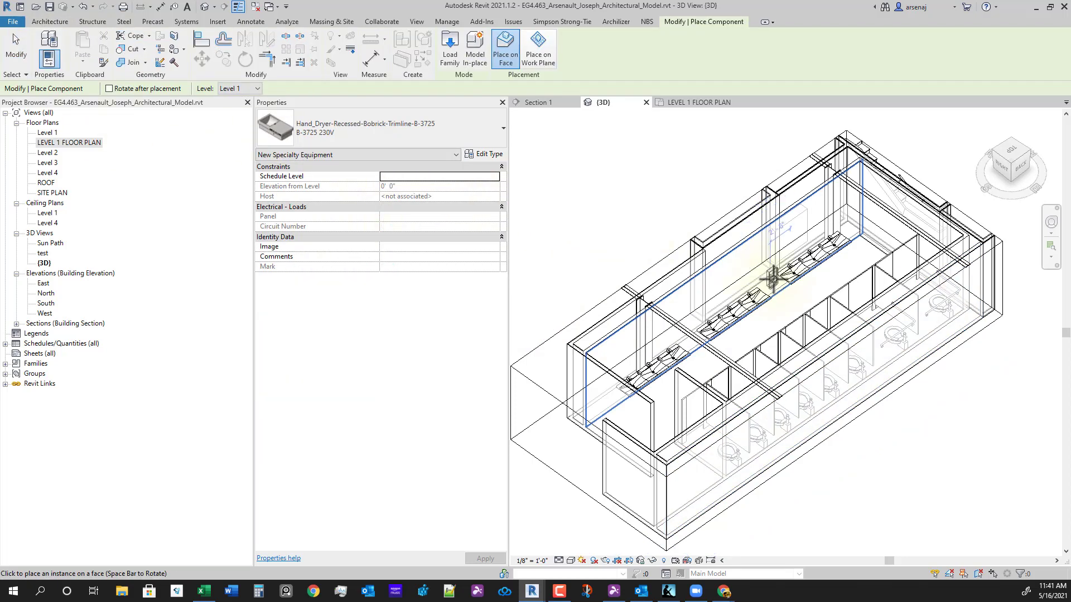
{"action": "scroll", "coordinate": [772, 277], "scroll_direction": "up", "scroll_amount": 6}
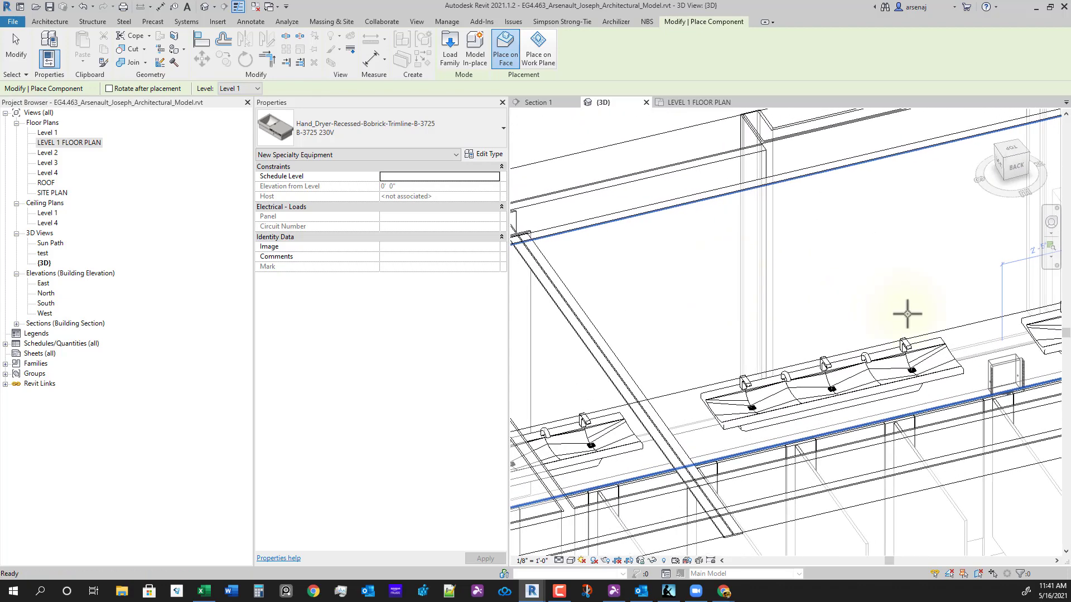
{"action": "middle_click_drag", "start_coordinate": [907, 314], "coordinate": [724, 278]}
{"action": "scroll", "coordinate": [809, 278], "scroll_direction": "down", "scroll_amount": 1}
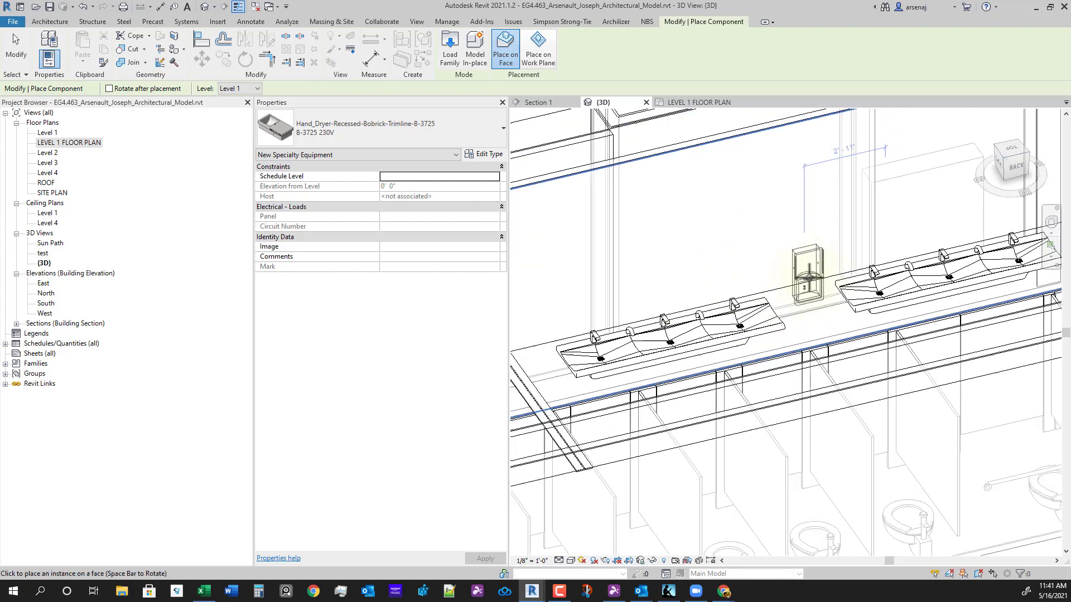
{"action": "scroll", "coordinate": [808, 278], "scroll_direction": "down", "scroll_amount": 1}
{"action": "middle_click_drag", "start_coordinate": [802, 283], "coordinate": [815, 283], "text": "shift"}
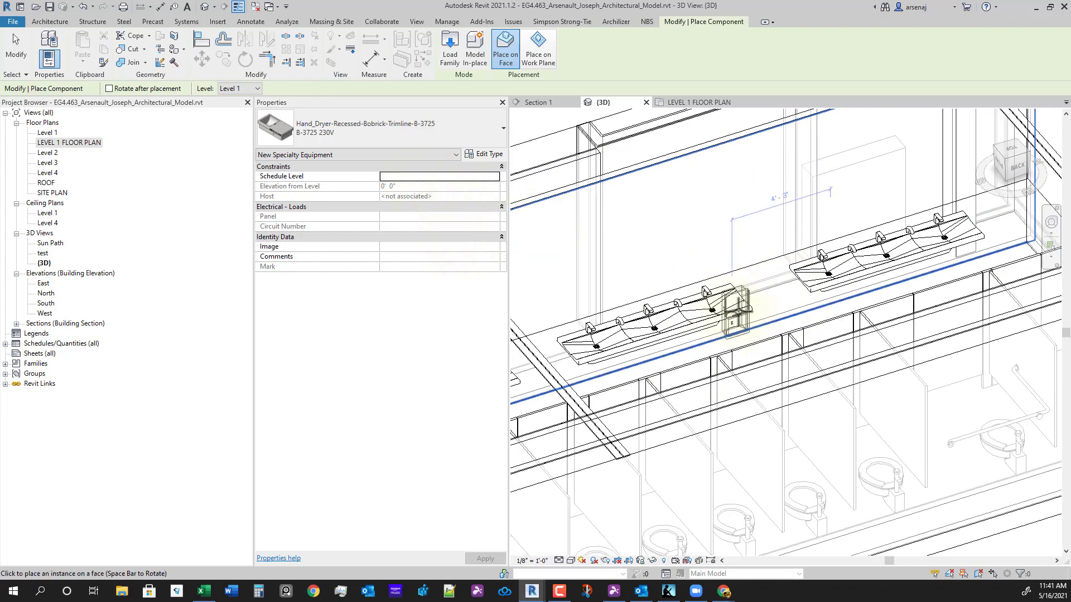
{"action": "left_click", "coordinate": [767, 273]}
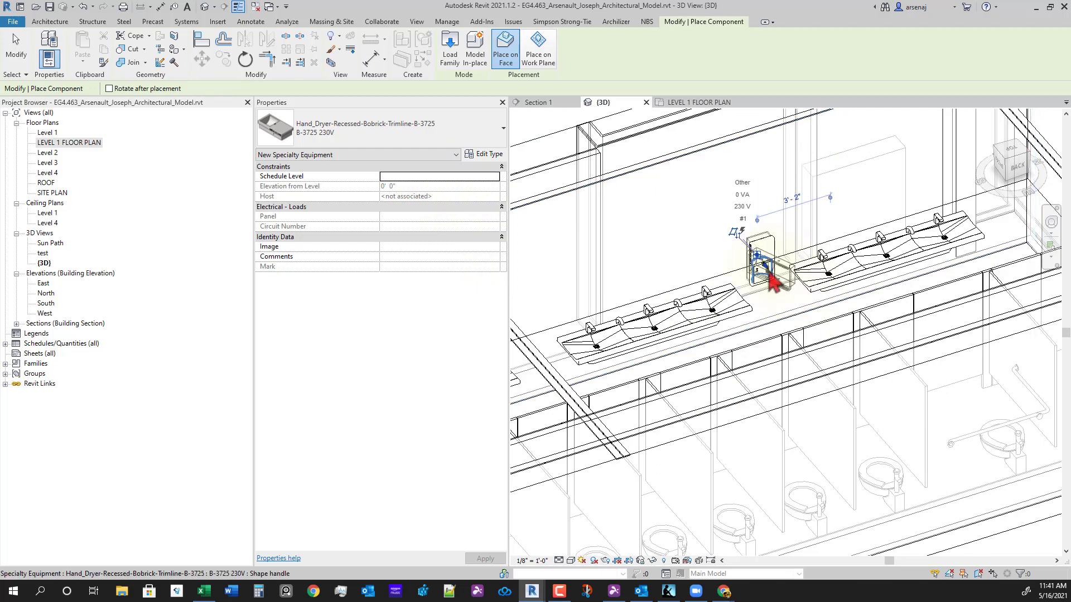
{"action": "key", "text": "Escape"}
{"action": "key", "text": "Escape"}
- Check the hand dryer's elevation from Level 1
{"action": "left_click", "coordinate": [760, 253]}
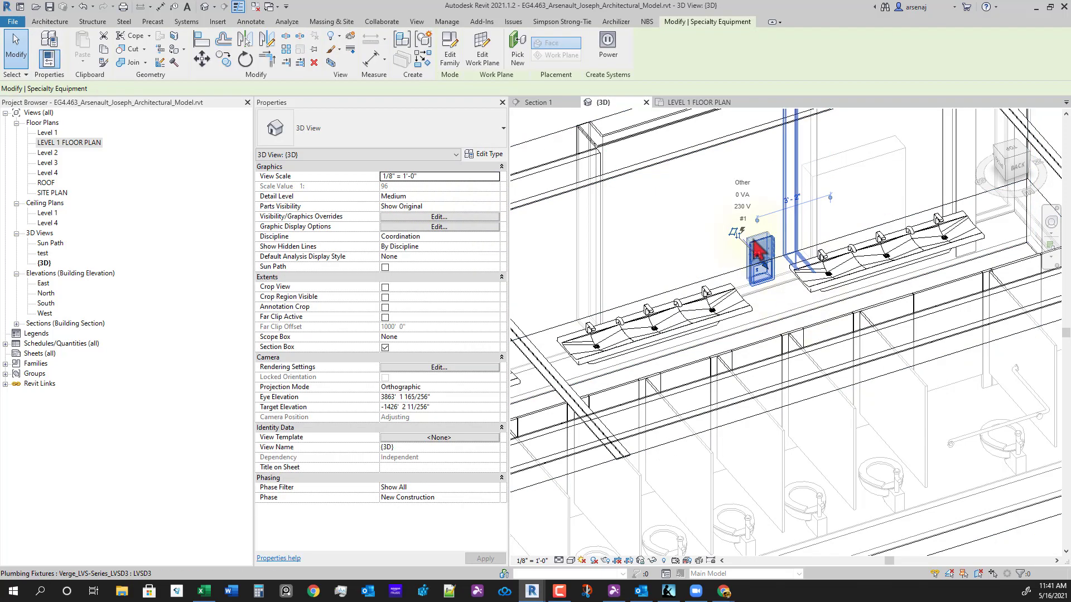
{"action": "left_click", "coordinate": [462, 186]}
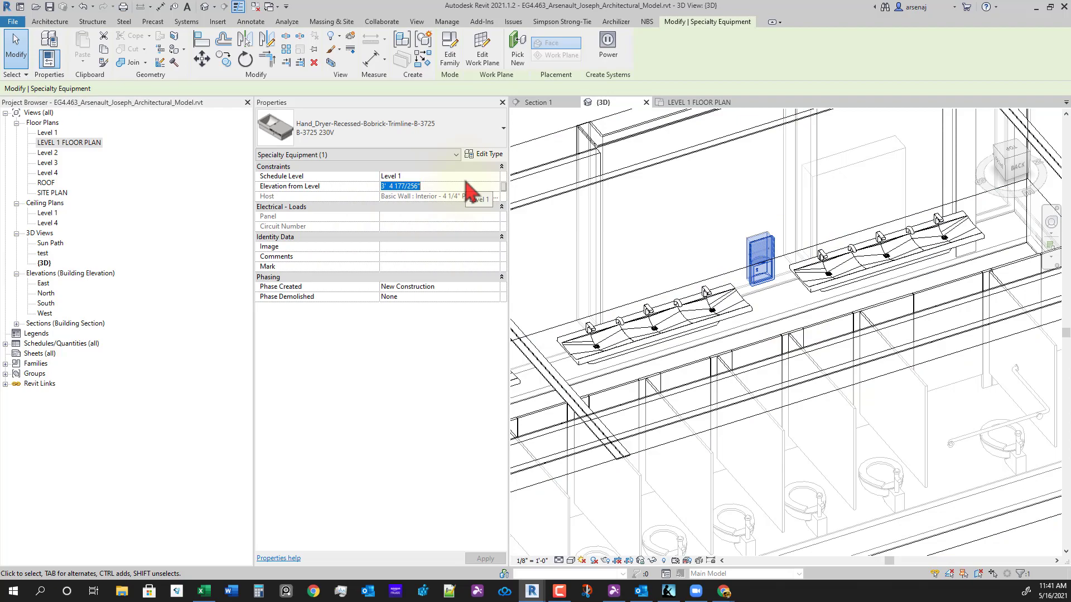
{"action": "middle_click_drag", "start_coordinate": [760, 334], "coordinate": [803, 336], "text": "shift"}
{"action": "key", "text": "Escape"}
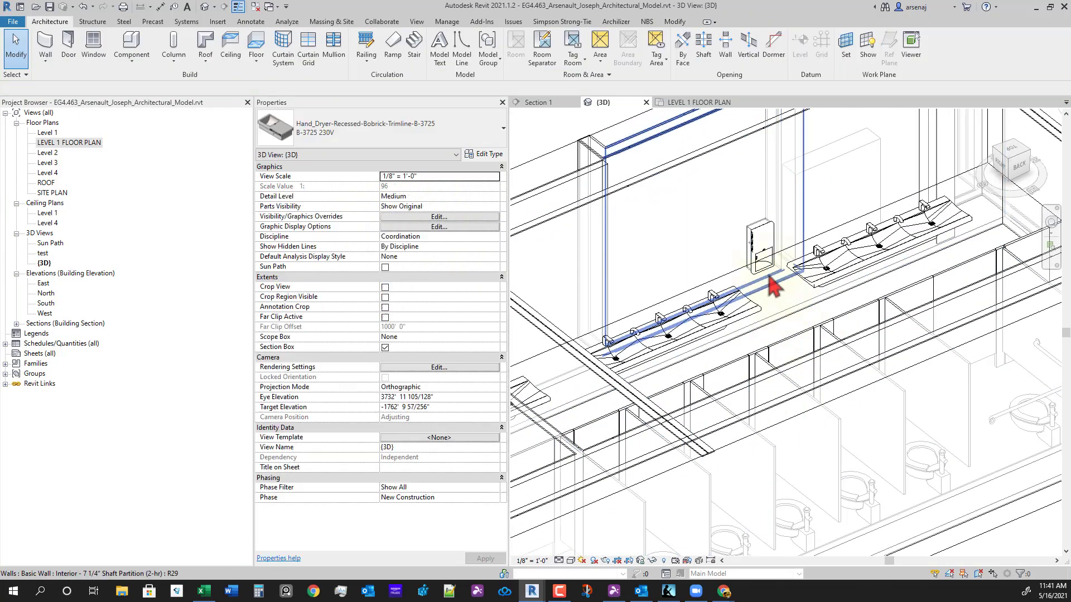
{"action": "scroll", "coordinate": [763, 251], "scroll_direction": "up", "scroll_amount": 2}
{"action": "left_click", "coordinate": [762, 250]}
{"action": "key", "text": "Escape"}
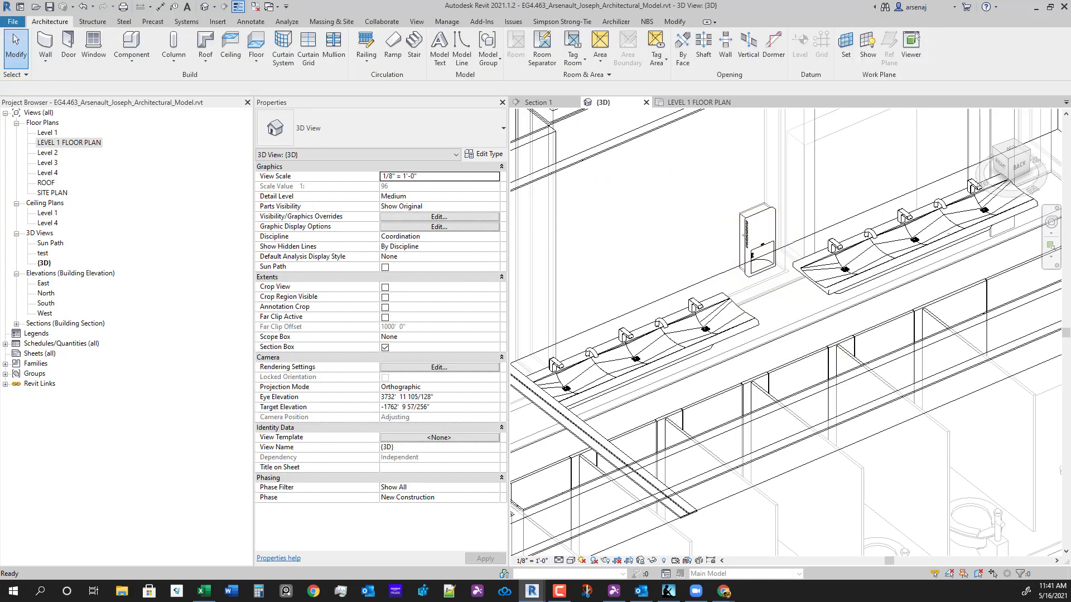
- Minimize and restore Revit, reselect the hand dryer, and zoom out for an overall view
{"action": "left_click", "coordinate": [1036, 7]}
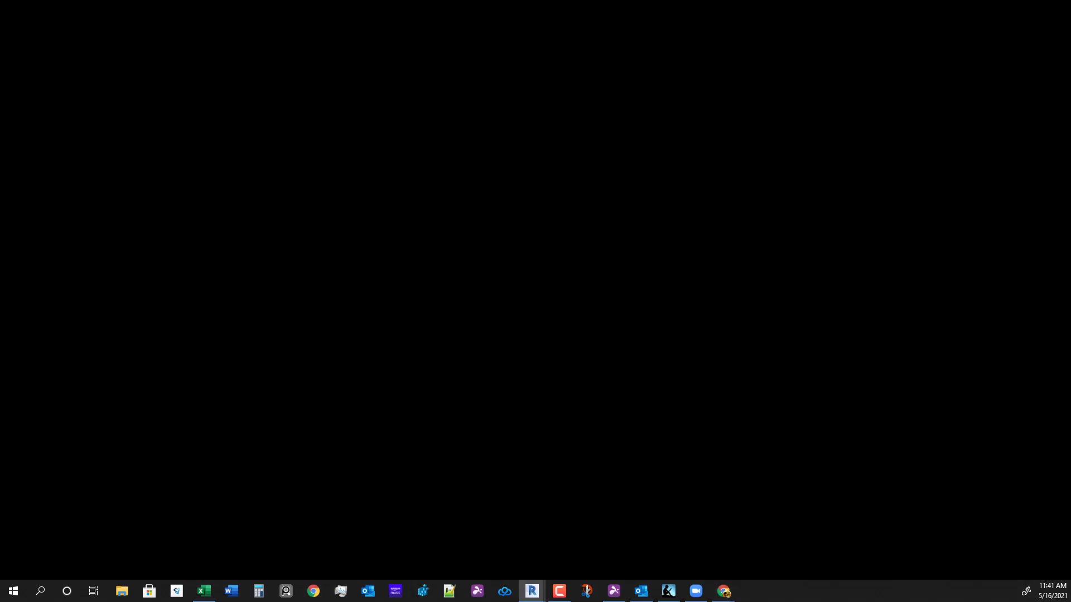
{"action": "left_click", "coordinate": [532, 591]}
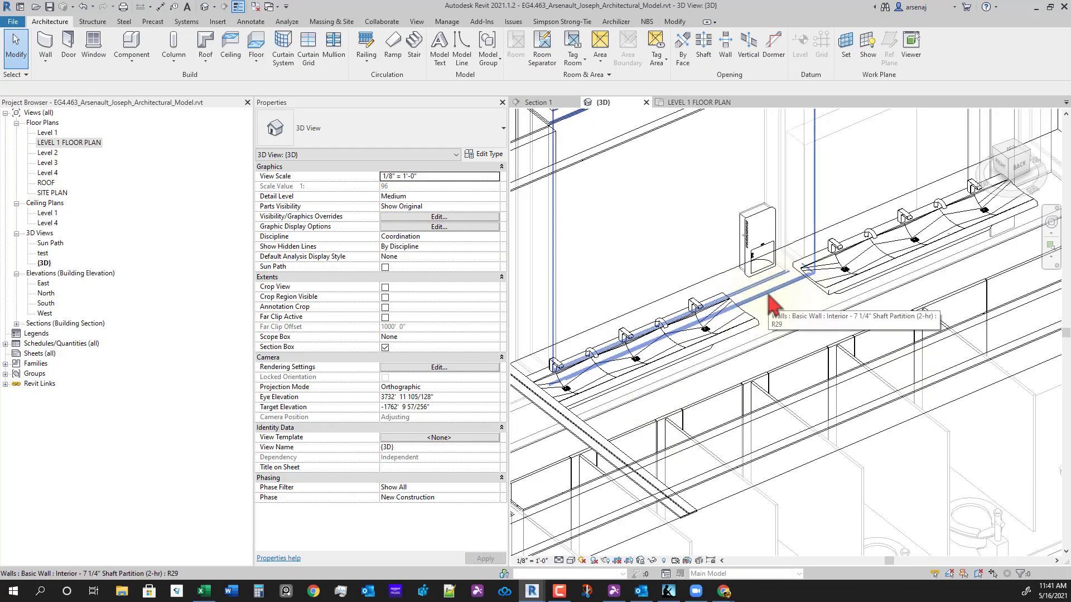
{"action": "scroll", "coordinate": [768, 301], "scroll_direction": "up", "scroll_amount": 3}
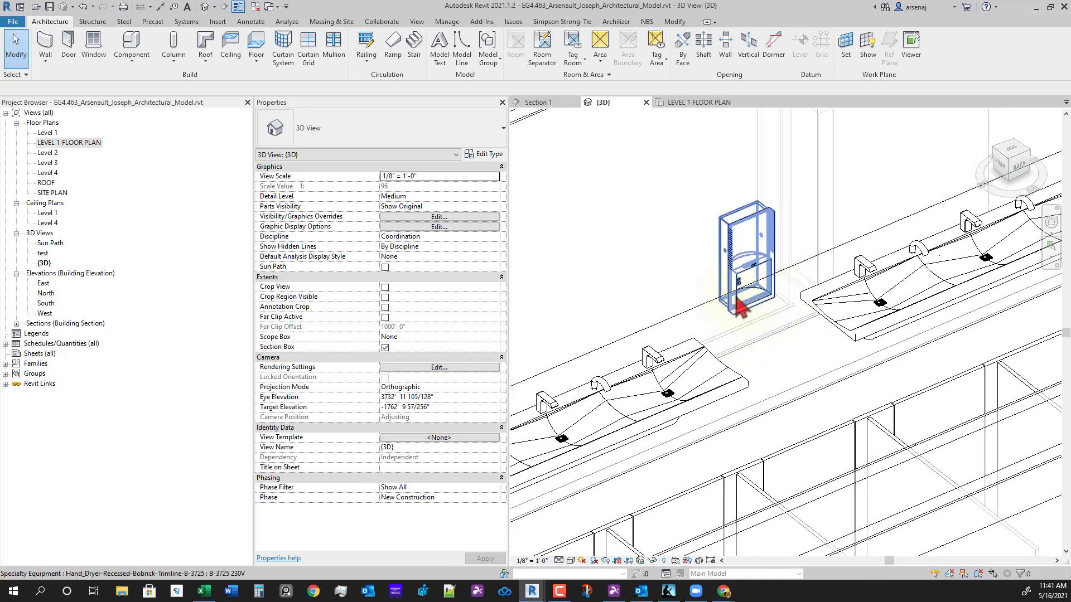
{"action": "scroll", "coordinate": [759, 279], "scroll_direction": "up", "scroll_amount": 3}
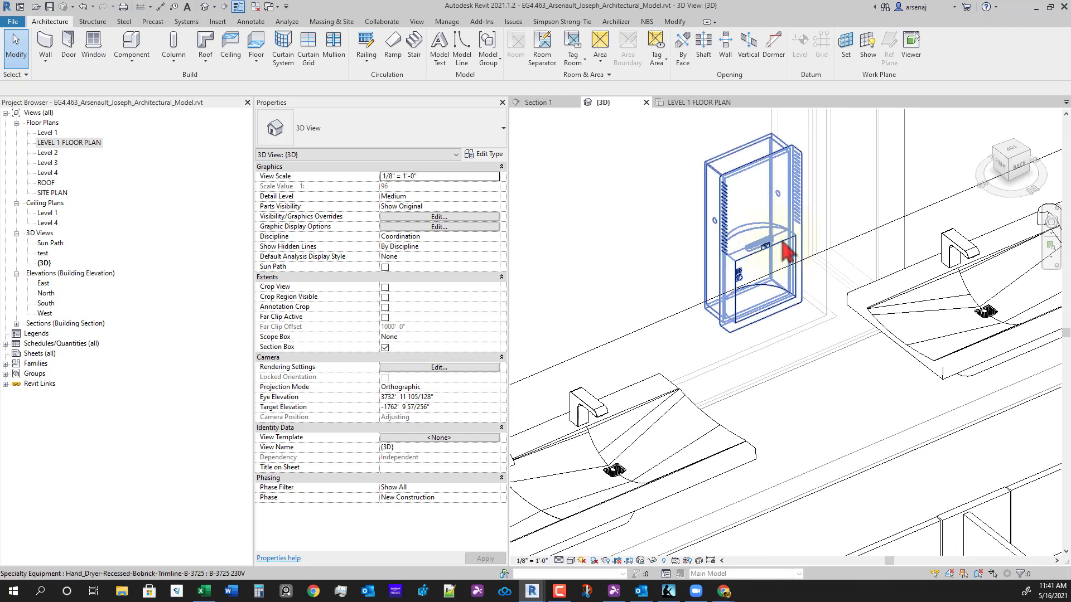
{"action": "left_click", "coordinate": [778, 254]}
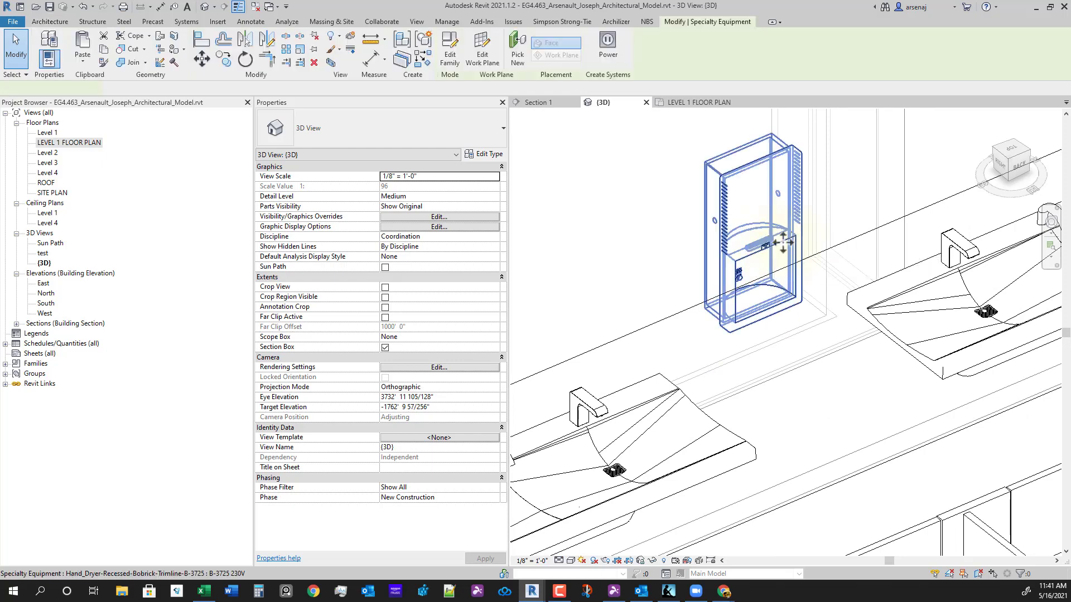
{"action": "scroll", "coordinate": [789, 329], "scroll_direction": "down", "scroll_amount": 3}
{"action": "scroll", "coordinate": [781, 361], "scroll_direction": "down", "scroll_amount": 3}
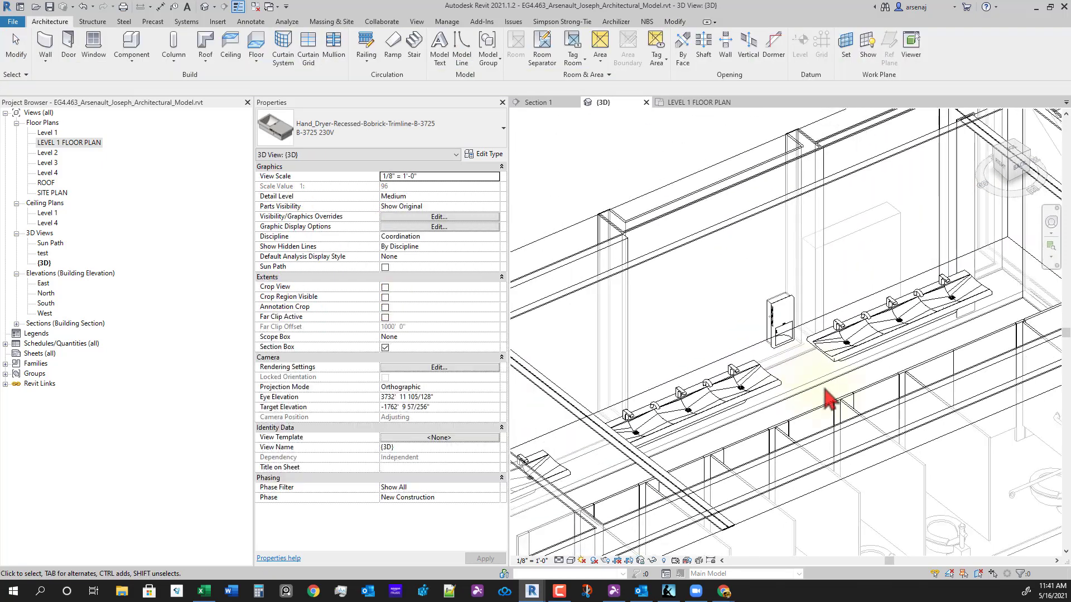
{"action": "middle_click_drag", "start_coordinate": [825, 390], "coordinate": [833, 412], "text": "shift"}
{"action": "scroll", "coordinate": [833, 412], "scroll_direction": "down", "scroll_amount": 2}
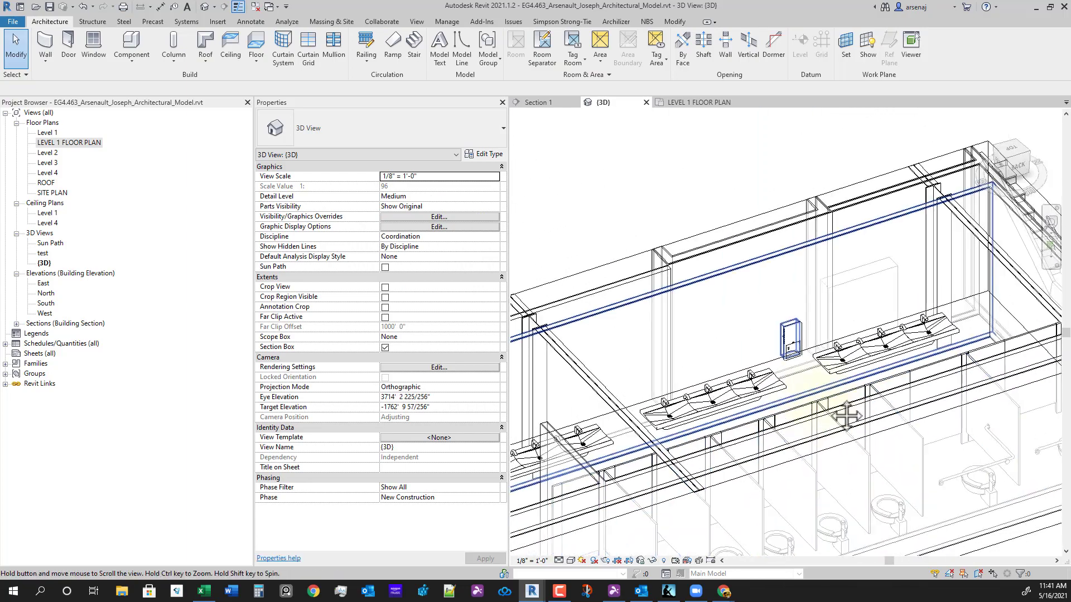
{"action": "scroll", "coordinate": [842, 391], "scroll_direction": "down", "scroll_amount": 4}
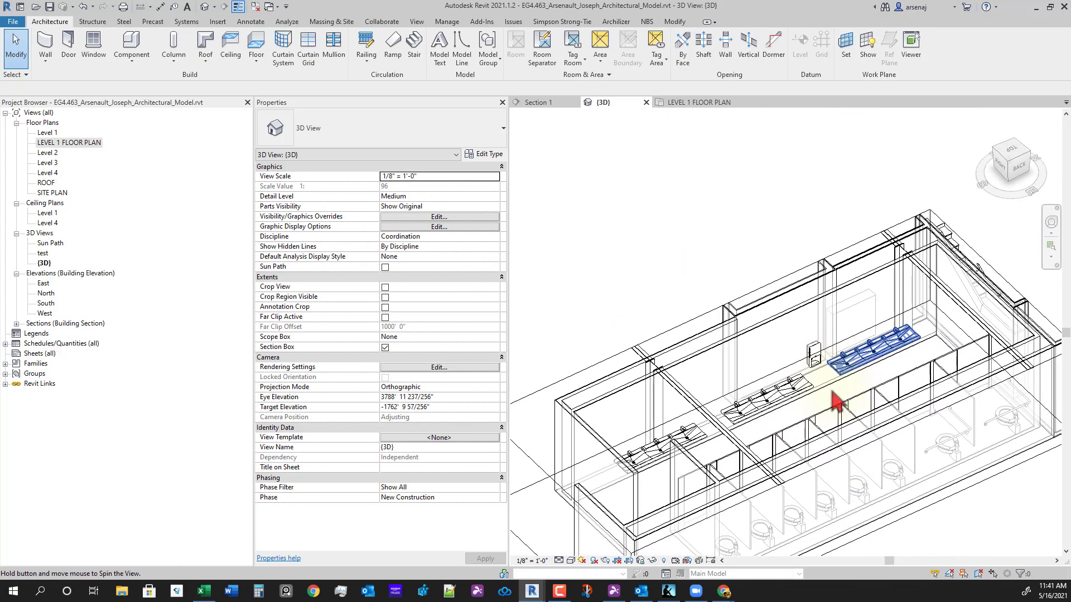
- Switch to the Level 1 floor plan and select the sinks along the counter
{"action": "left_click", "coordinate": [700, 103]}
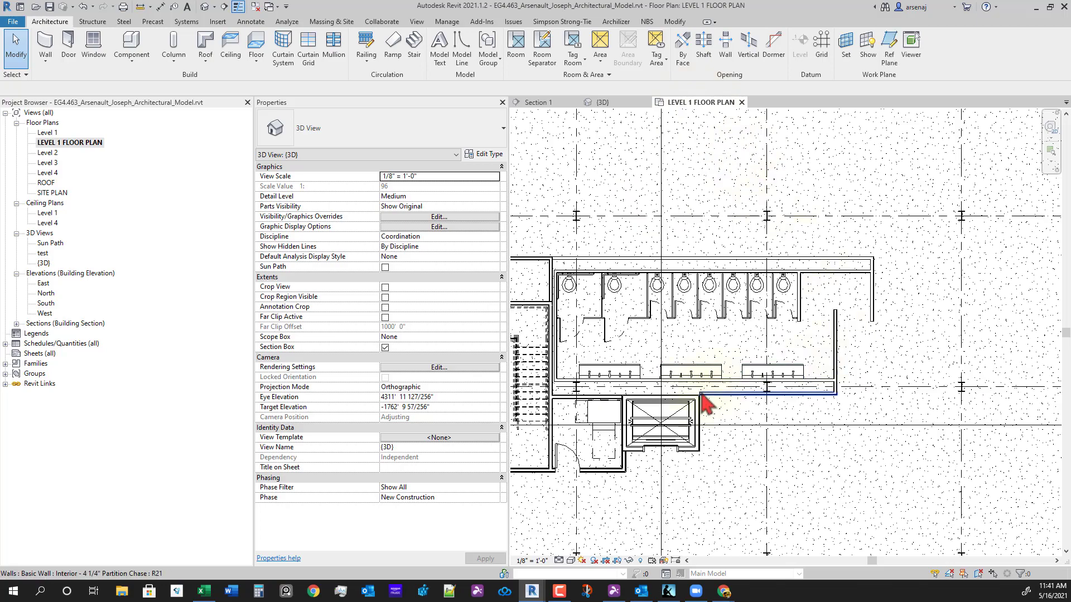
{"action": "scroll", "coordinate": [705, 410], "scroll_direction": "up", "scroll_amount": 5}
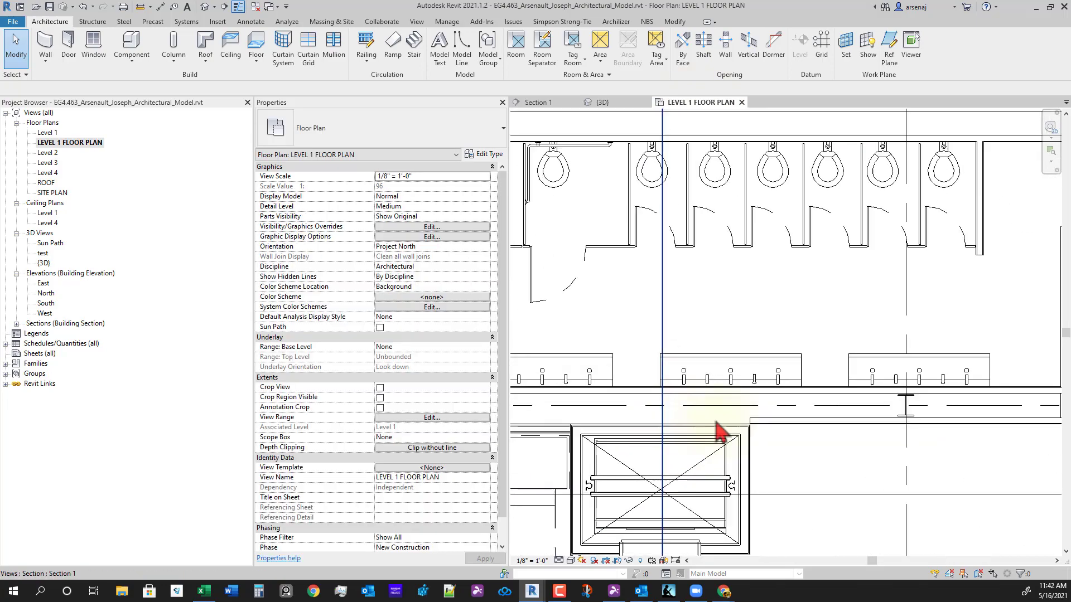
{"action": "scroll", "coordinate": [722, 432], "scroll_direction": "down", "scroll_amount": 1}
{"action": "middle_click_drag", "start_coordinate": [791, 365], "coordinate": [800, 374]}
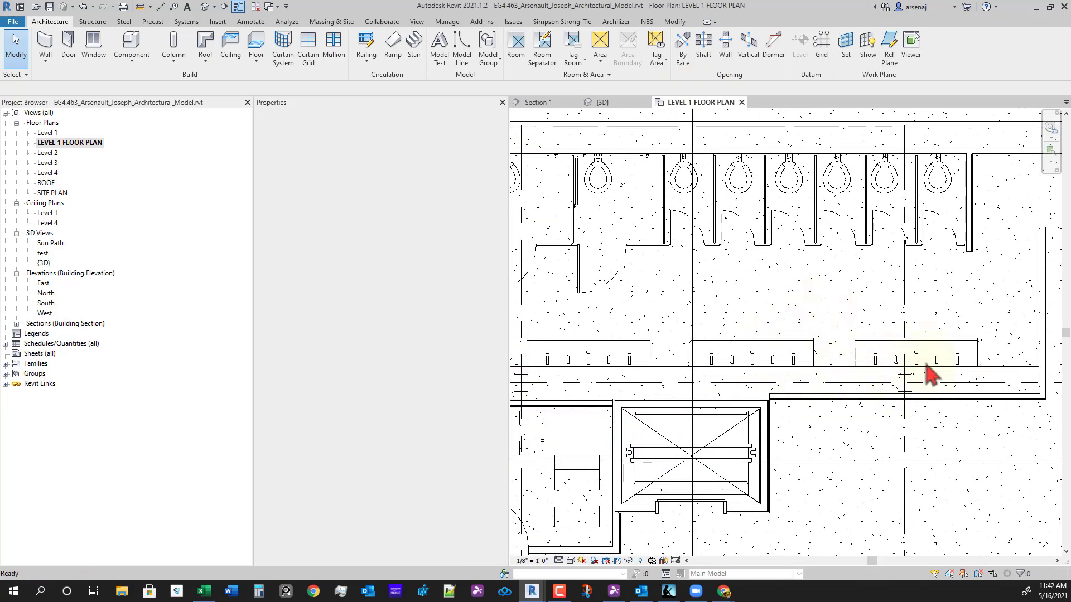
{"action": "left_click_drag", "start_coordinate": [627, 317], "coordinate": [670, 333]}
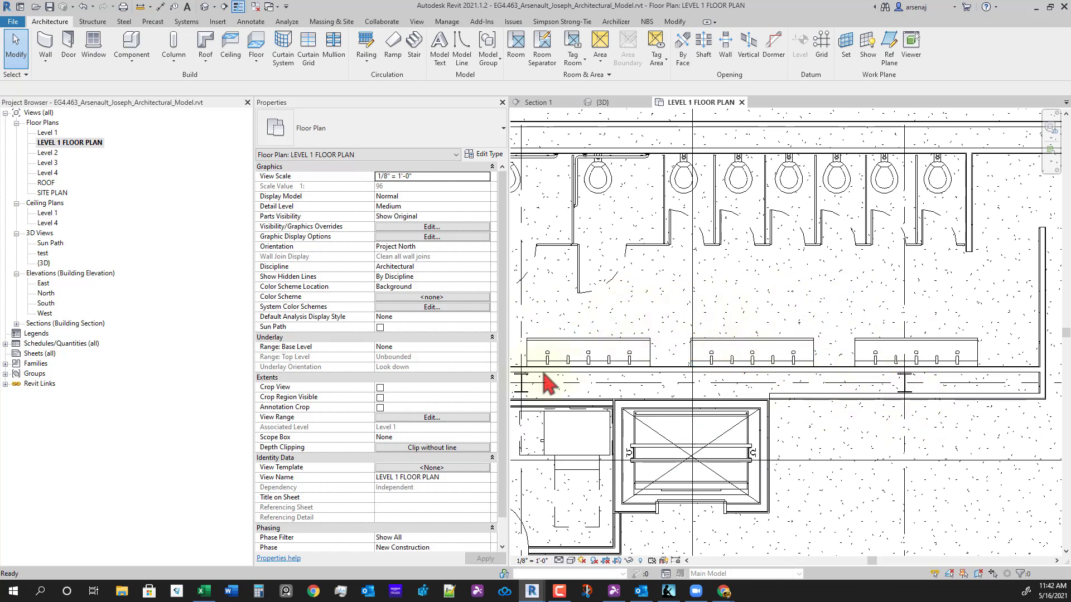
- Set the Level 1 view range to Top 9'0", Cut plane 5'0", Bottom 0'0"
{"action": "left_click", "coordinate": [440, 419]}
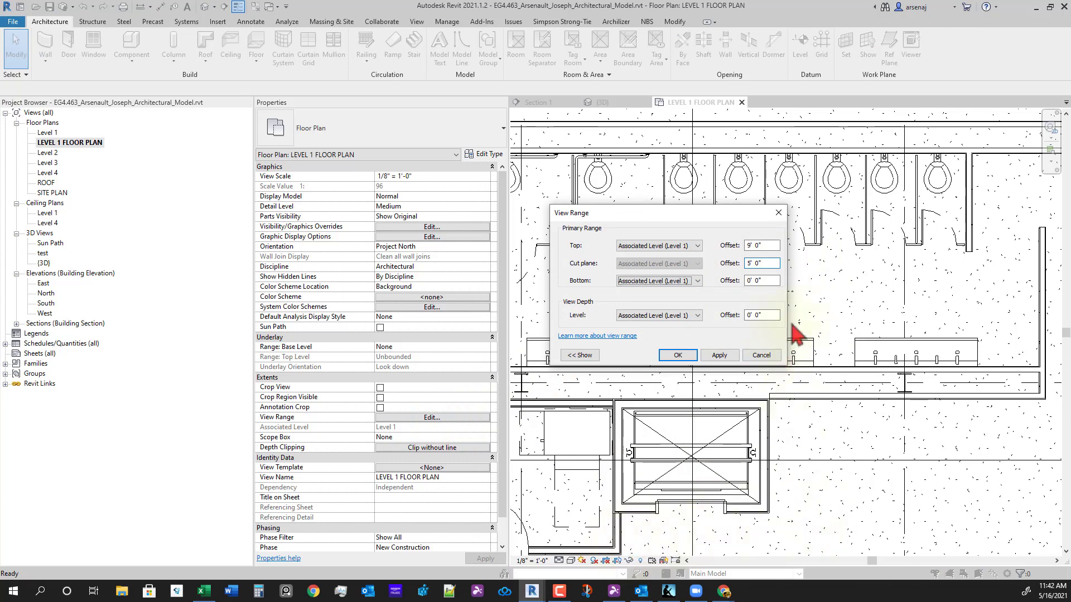
{"action": "left_click", "coordinate": [719, 355]}
{"action": "left_click_drag", "start_coordinate": [684, 217], "coordinate": [859, 137]}
{"action": "left_click", "coordinate": [852, 279]}
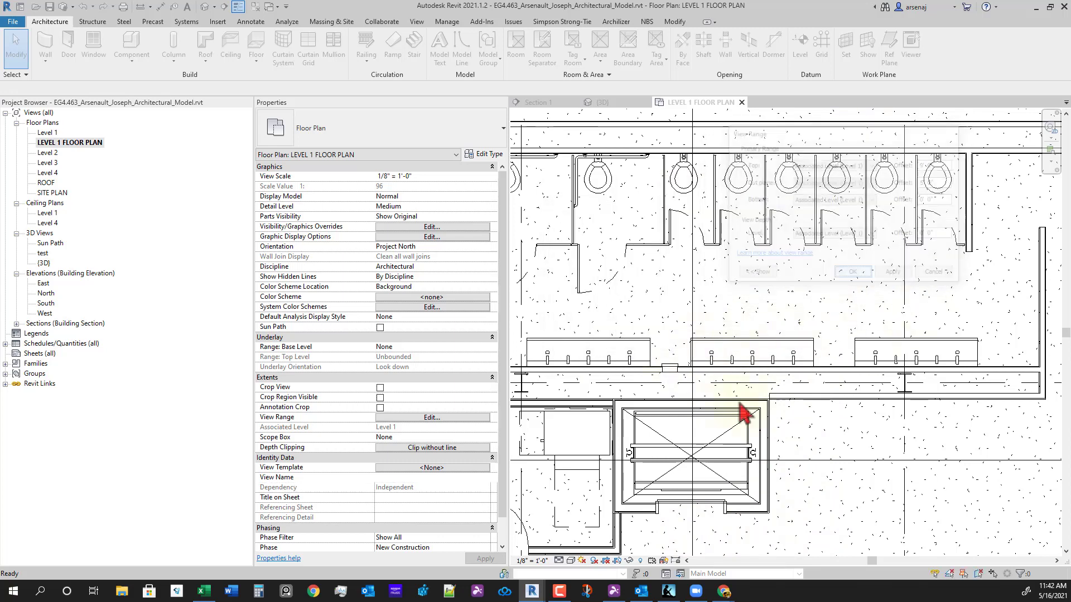
{"action": "middle_click_drag", "start_coordinate": [590, 458], "coordinate": [565, 464]}
- Dimension the two counter edges and the hand dryer with DI and set the string to EQ
{"action": "key", "text": "d"}
{"action": "key", "text": "i"}
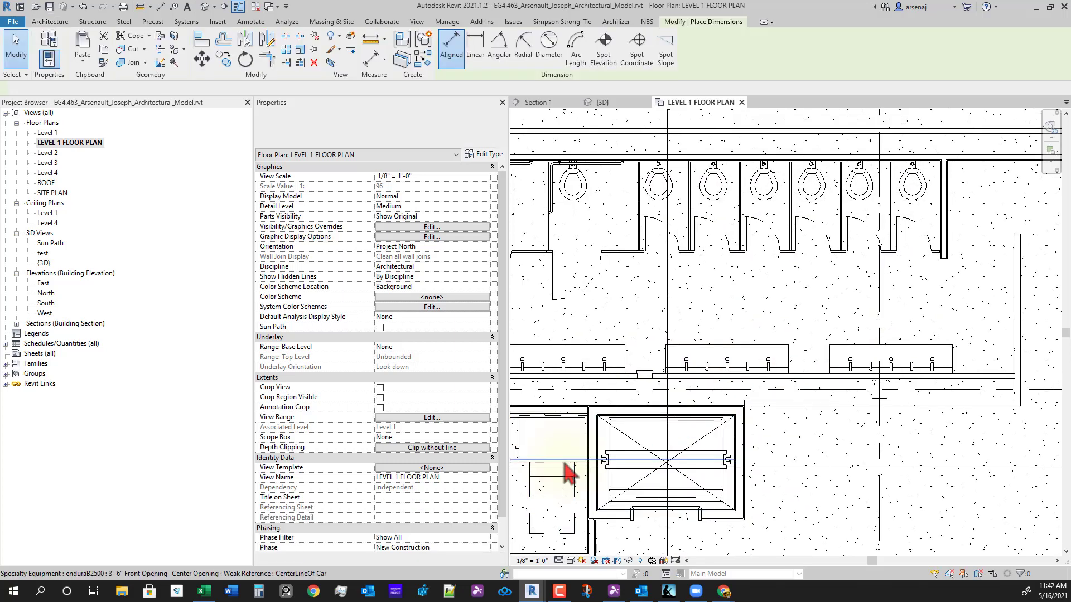
{"action": "scroll", "coordinate": [666, 357], "scroll_direction": "up", "scroll_amount": 5}
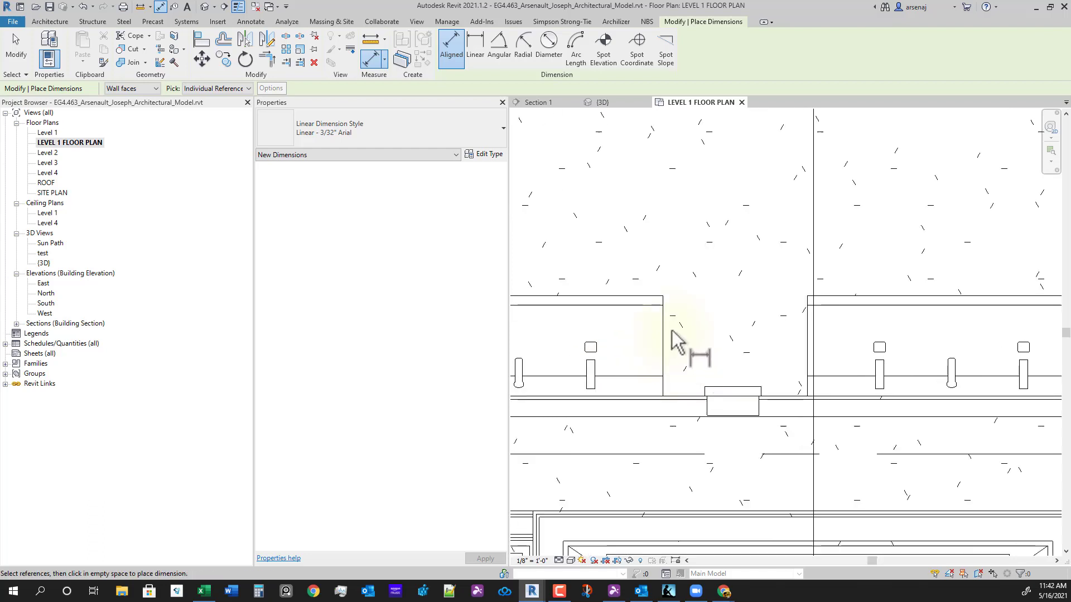
{"action": "left_click", "coordinate": [732, 410]}
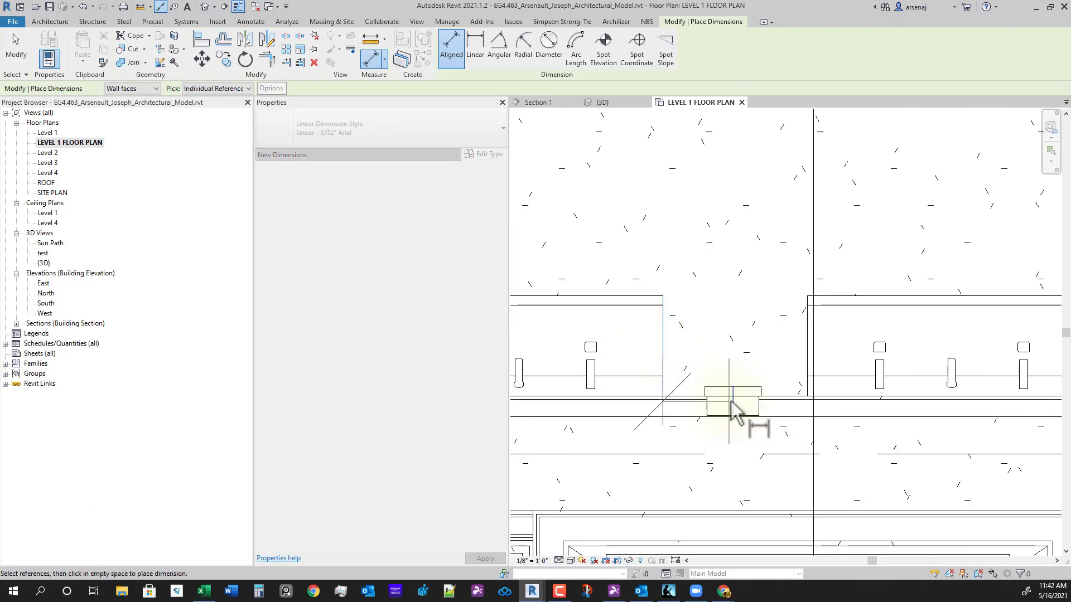
{"action": "left_click", "coordinate": [806, 358]}
{"action": "scroll", "coordinate": [753, 256], "scroll_direction": "down", "scroll_amount": 3}
{"action": "left_click", "coordinate": [752, 225]}
{"action": "scroll", "coordinate": [751, 212], "scroll_direction": "down", "scroll_amount": 2}
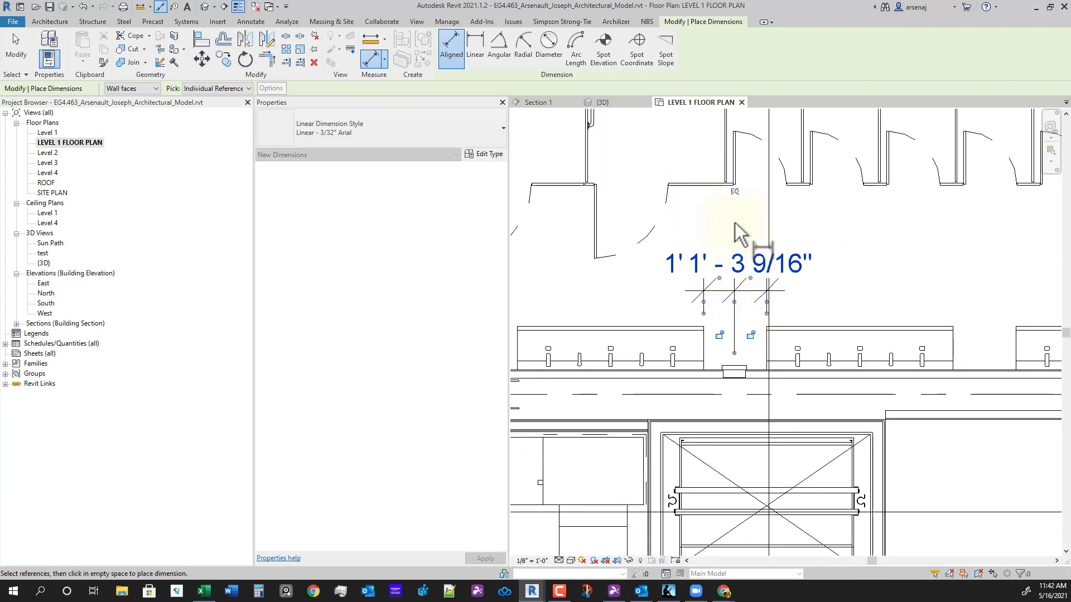
{"action": "left_click", "coordinate": [735, 192]}
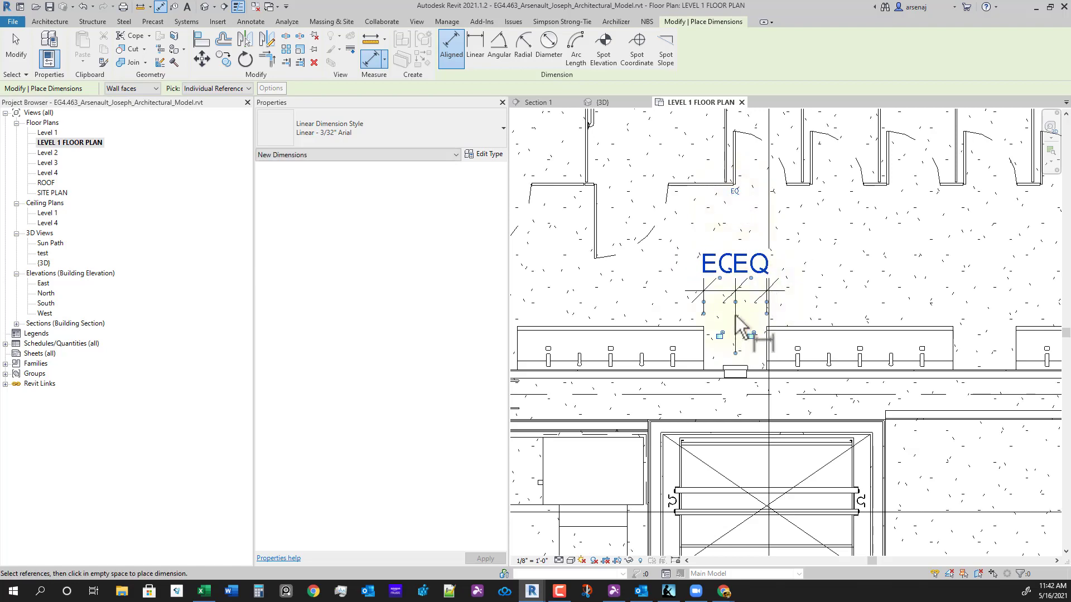
{"action": "scroll", "coordinate": [758, 326], "scroll_direction": "down", "scroll_amount": 1}
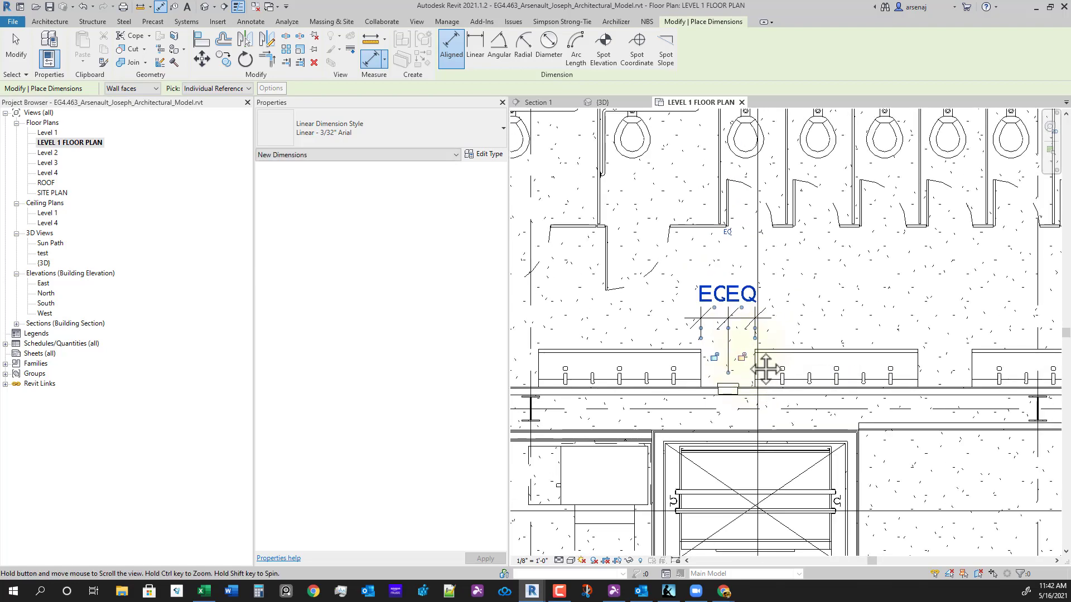
{"action": "middle_click_drag", "start_coordinate": [758, 362], "coordinate": [754, 374]}
{"action": "left_click", "coordinate": [722, 244]}
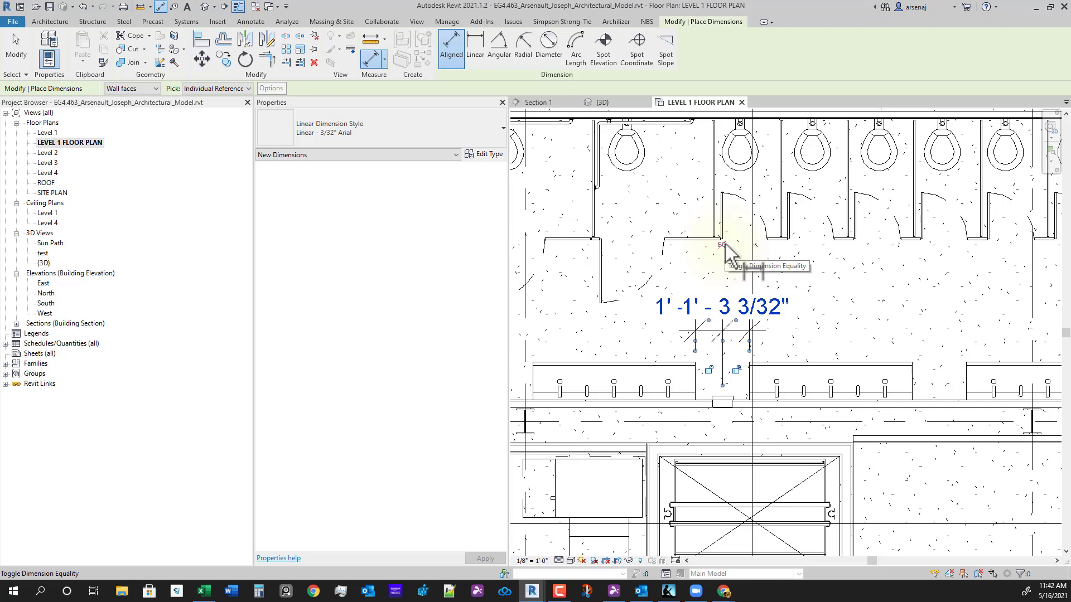
{"action": "left_click", "coordinate": [722, 244]}
- Delete the EQ dimension while keeping the elements constrained
{"action": "key", "text": "Escape"}
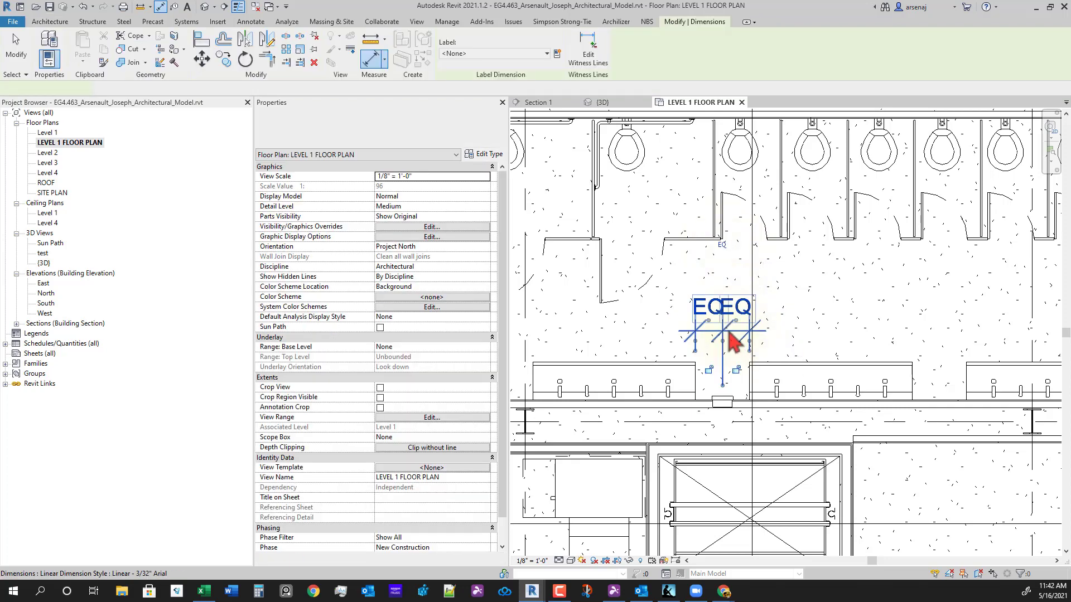
{"action": "key", "text": "Delete"}
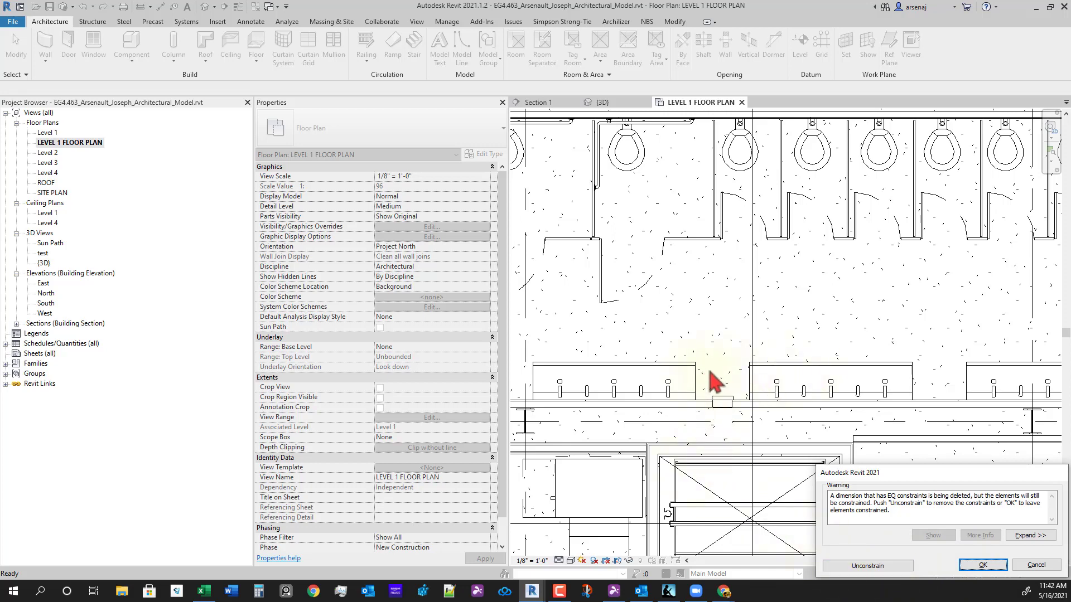
{"action": "left_click", "coordinate": [982, 565]}
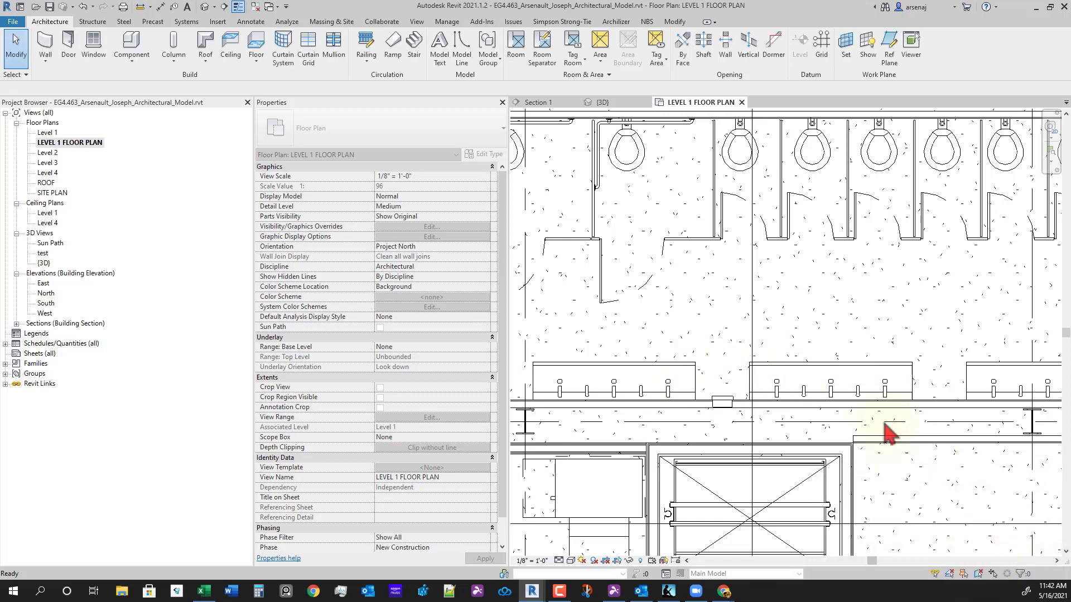
- Move the right sink counter to test that the hand dryer stays centred
{"action": "left_click", "coordinate": [861, 377]}
{"action": "left_click_drag", "start_coordinate": [837, 379], "coordinate": [875, 387]}
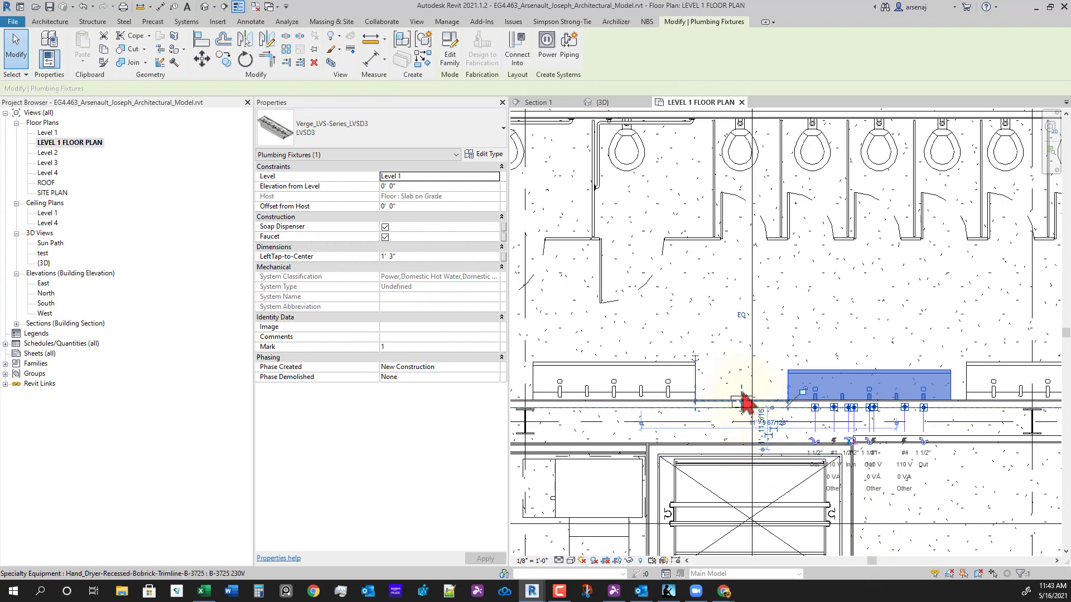
{"action": "left_click", "coordinate": [813, 326]}
{"action": "left_click", "coordinate": [739, 403]}
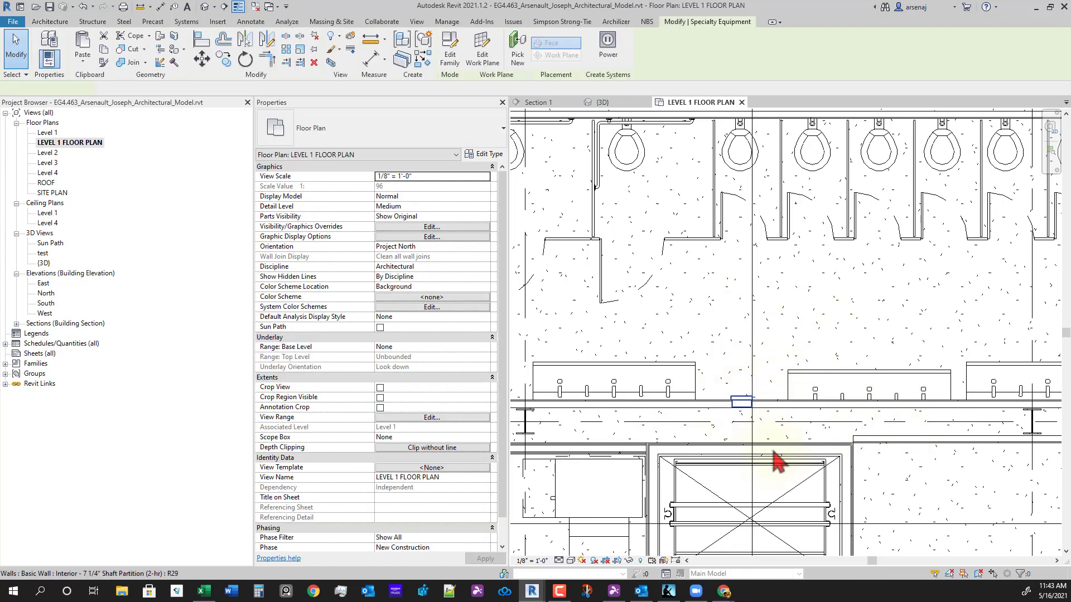
{"action": "left_click", "coordinate": [844, 387]}
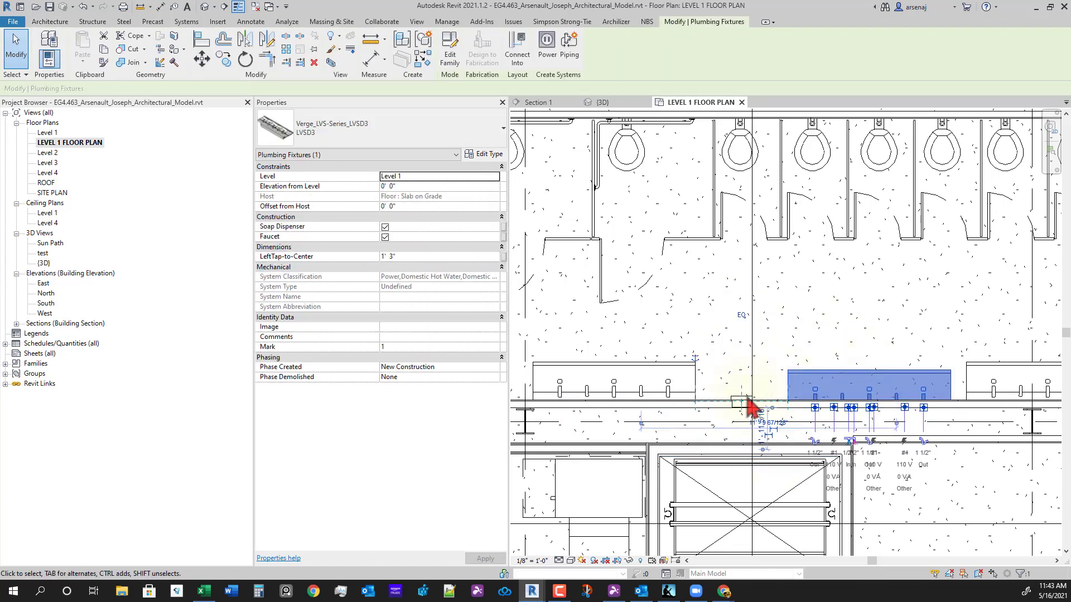
{"action": "left_click", "coordinate": [724, 399]}
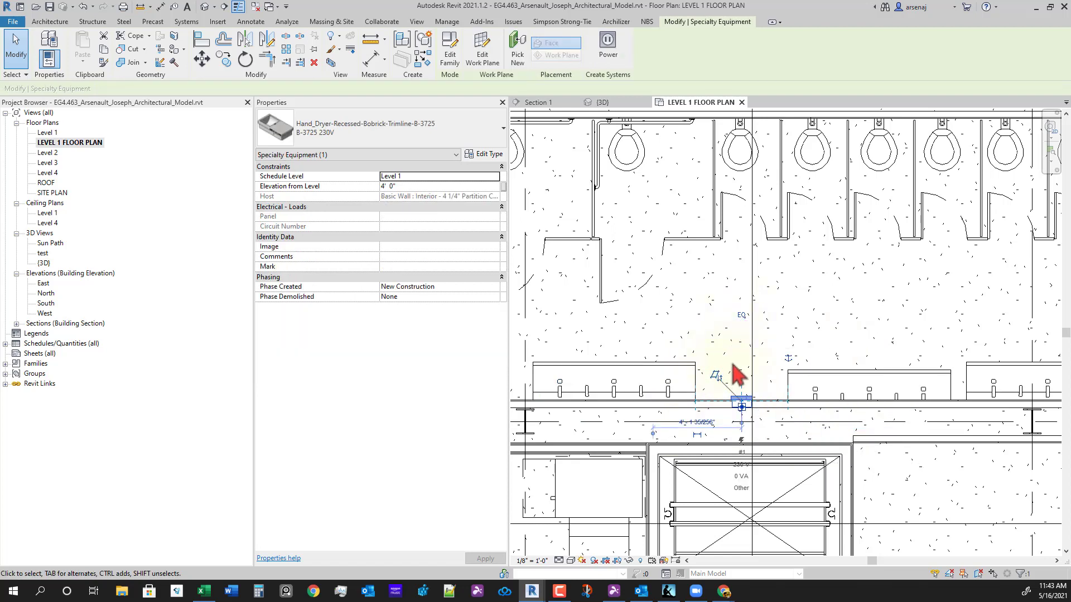
- Revert the test and delete the EQ dimension above the counters again
{"action": "scroll", "coordinate": [764, 443], "scroll_direction": "up", "scroll_amount": 3}
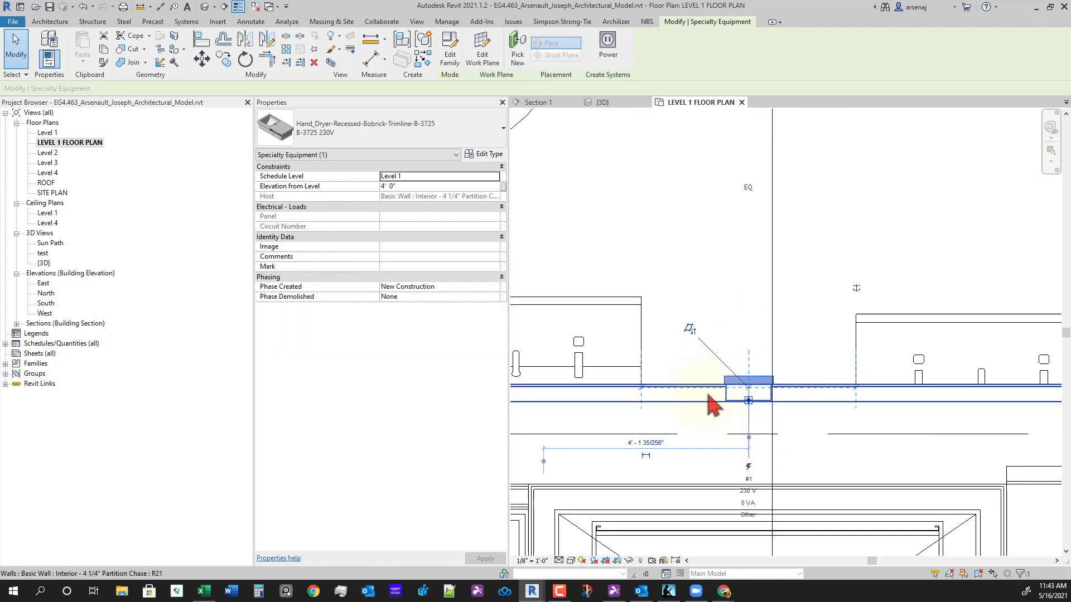
{"action": "key", "text": "Escape"}
{"action": "scroll", "coordinate": [810, 395], "scroll_direction": "down", "scroll_amount": 2}
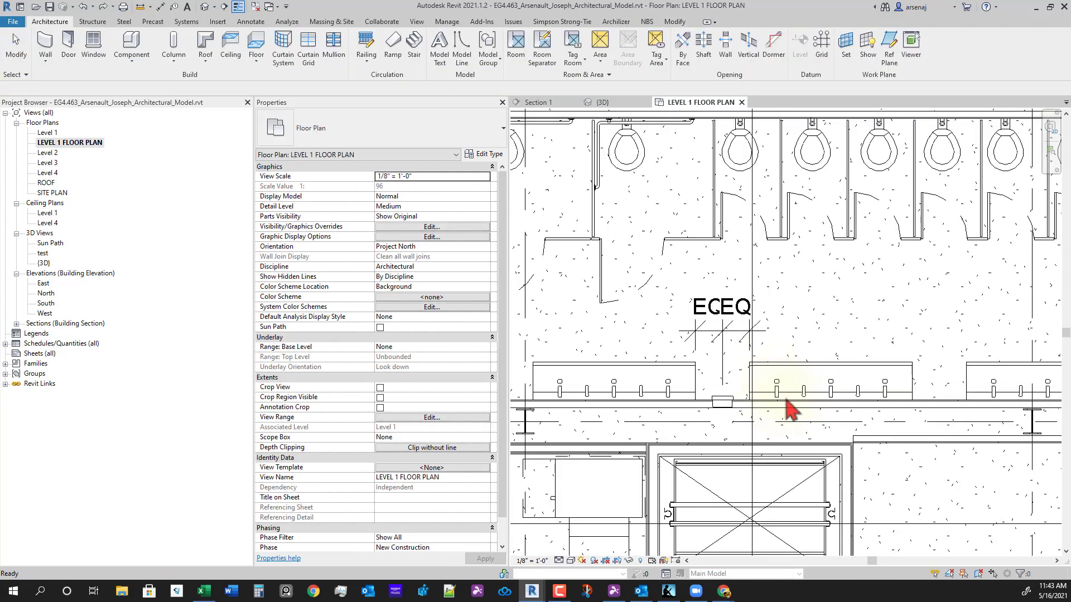
{"action": "left_click", "coordinate": [736, 341]}
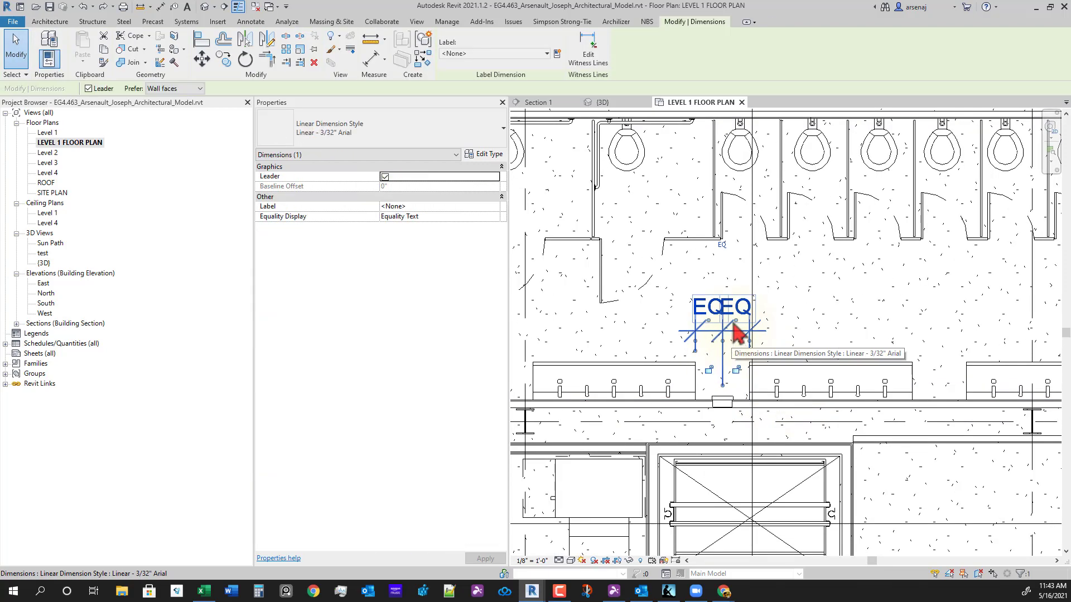
{"action": "scroll", "coordinate": [801, 409], "scroll_direction": "down", "scroll_amount": 1}
{"action": "middle_click_drag", "start_coordinate": [801, 408], "coordinate": [792, 444]}
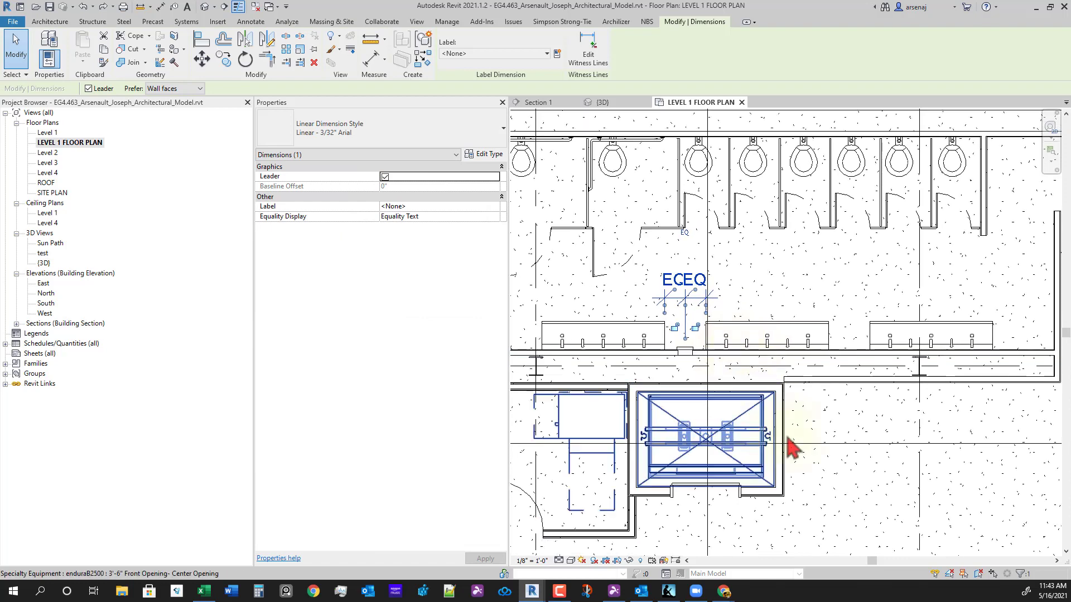
{"action": "key", "text": "Delete"}
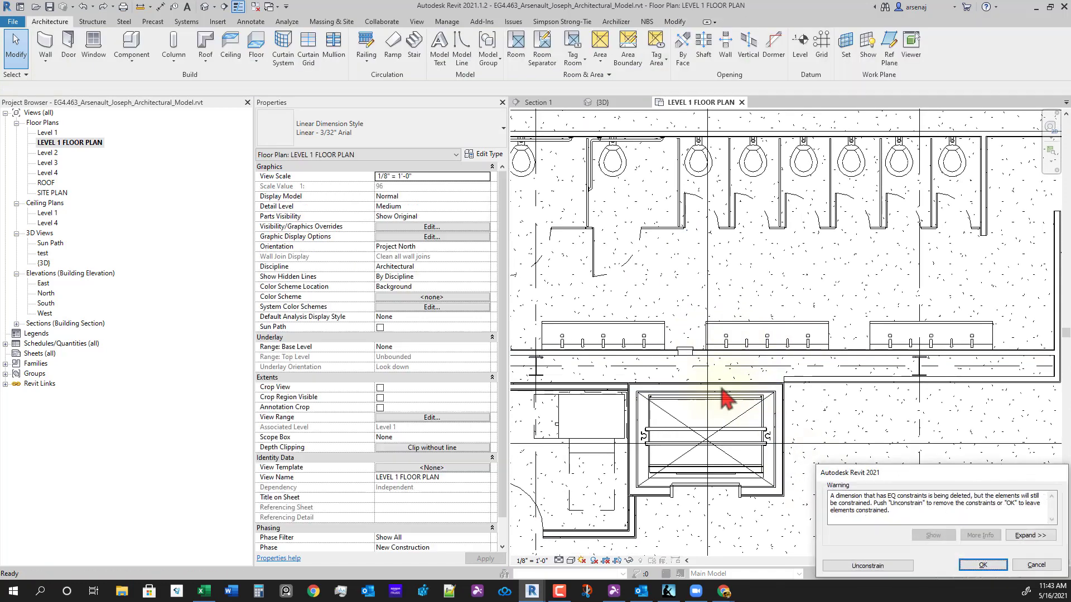
- Remove the EQ constraints with the dimension, then copy the hand dryer to the right with CO
{"action": "left_click", "coordinate": [867, 565]}
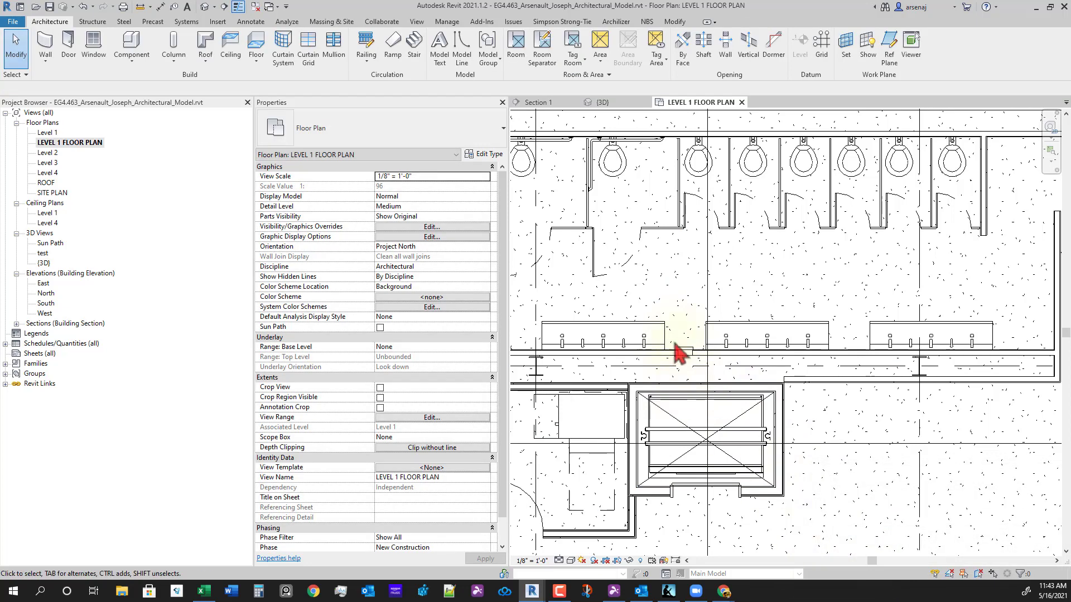
{"action": "scroll", "coordinate": [688, 360], "scroll_direction": "up", "scroll_amount": 2}
{"action": "left_click", "coordinate": [690, 360]}
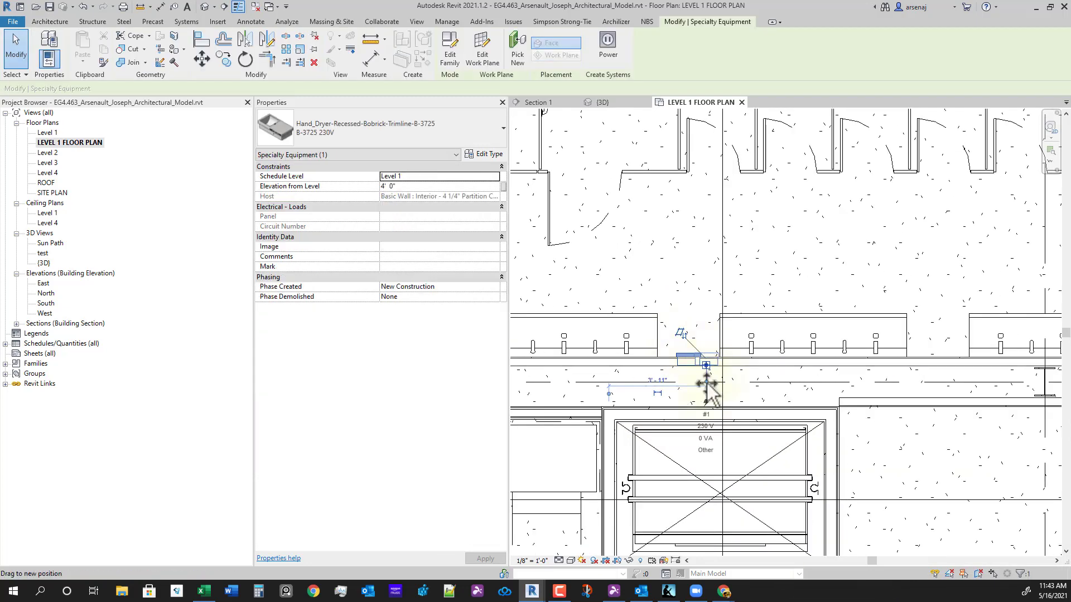
{"action": "middle_click_drag", "start_coordinate": [708, 440], "coordinate": [770, 449]}
{"action": "scroll", "coordinate": [770, 446], "scroll_direction": "down", "scroll_amount": 3}
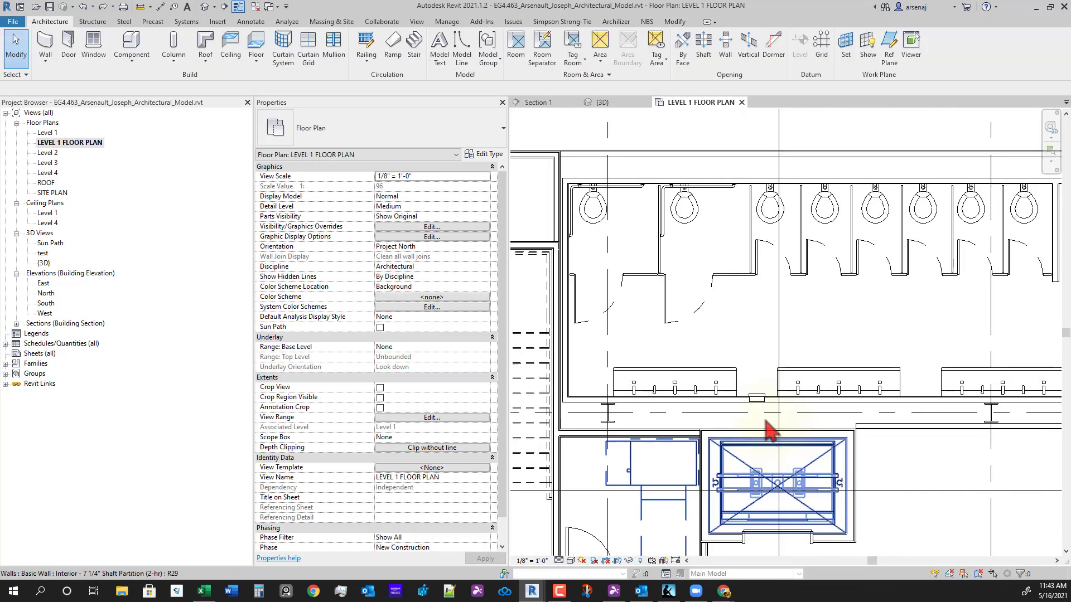
{"action": "scroll", "coordinate": [768, 424], "scroll_direction": "up", "scroll_amount": 2}
{"action": "left_click", "coordinate": [752, 393]}
{"action": "key", "text": "c"}
{"action": "key", "text": "o"}
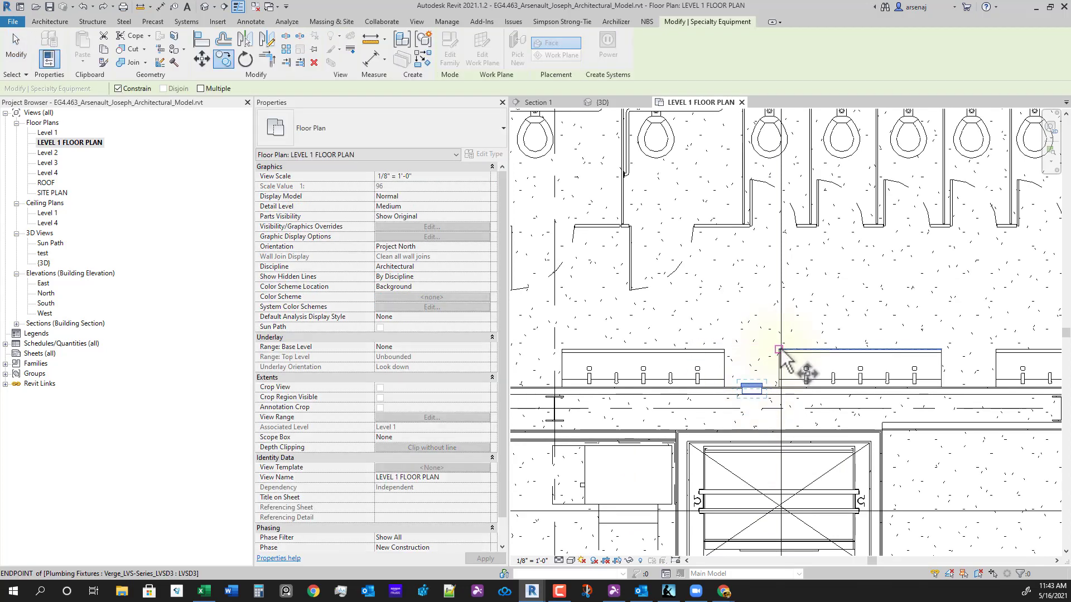
{"action": "left_click", "coordinate": [781, 352]}
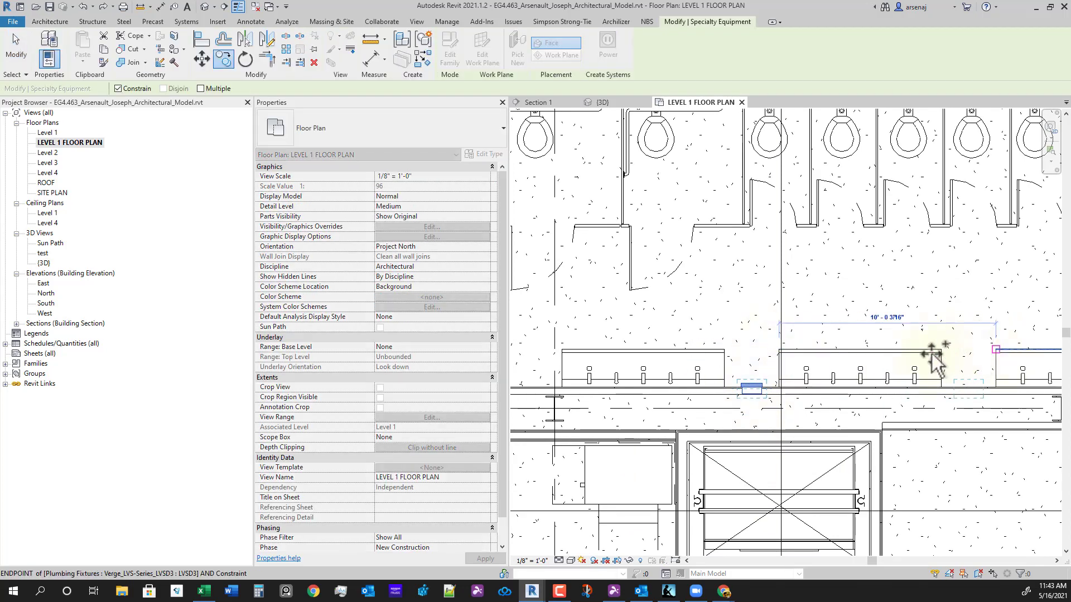
{"action": "left_click", "coordinate": [996, 349]}
- Copy the hand dryer from the left counter's corner to the matching right counter corner
{"action": "scroll", "coordinate": [956, 384], "scroll_direction": "down", "scroll_amount": 3}
{"action": "middle_click_drag", "start_coordinate": [990, 384], "coordinate": [800, 386]}
{"action": "scroll", "coordinate": [843, 379], "scroll_direction": "up", "scroll_amount": 2}
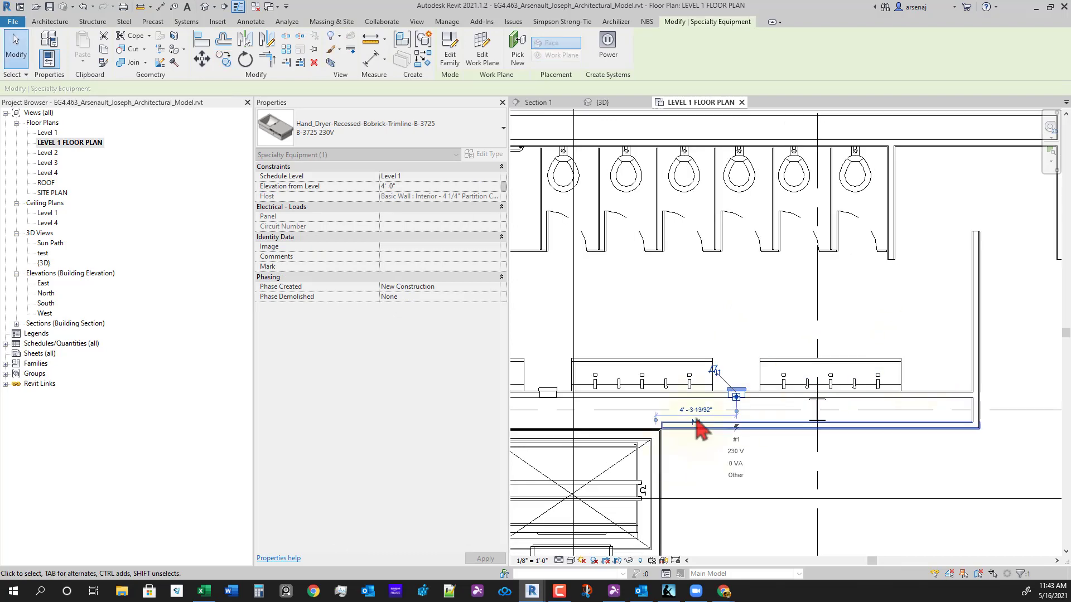
{"action": "scroll", "coordinate": [719, 410], "scroll_direction": "up", "scroll_amount": 1}
{"action": "left_click", "coordinate": [710, 352]}
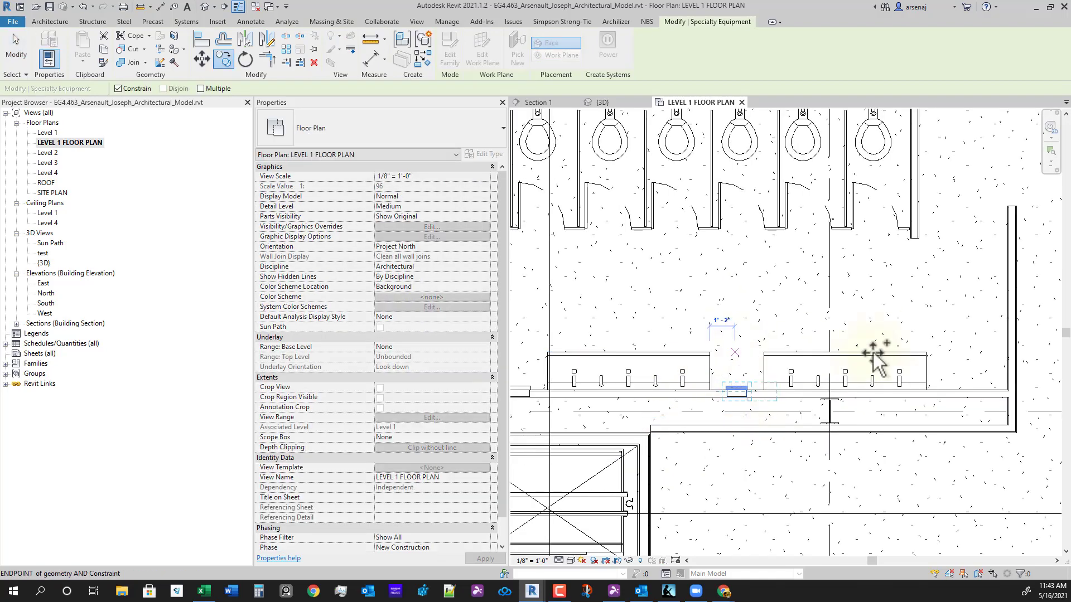
{"action": "left_click", "coordinate": [926, 352]}
{"action": "scroll", "coordinate": [691, 443], "scroll_direction": "down", "scroll_amount": 1}
{"action": "middle_click_drag", "start_coordinate": [692, 443], "coordinate": [844, 428]}
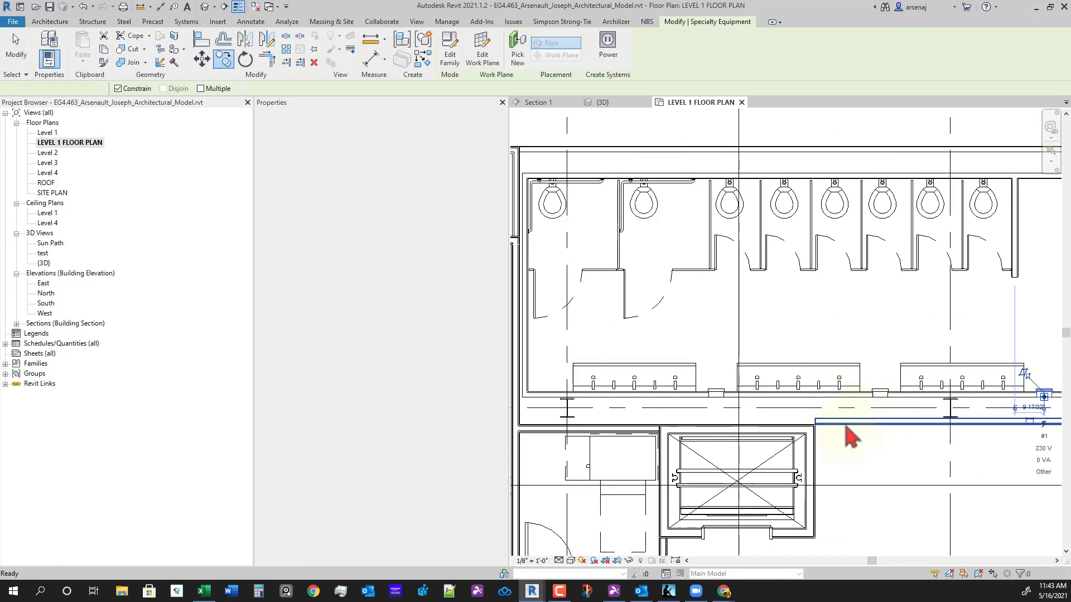
{"action": "key", "text": "Escape"}
- Pan and zoom the Level 1 plan to centre the restroom and its sinks
{"action": "middle_click_drag", "start_coordinate": [634, 486], "coordinate": [675, 488]}
{"action": "scroll", "coordinate": [704, 454], "scroll_direction": "down", "scroll_amount": 1}
{"action": "middle_click_drag", "start_coordinate": [705, 453], "coordinate": [726, 444]}
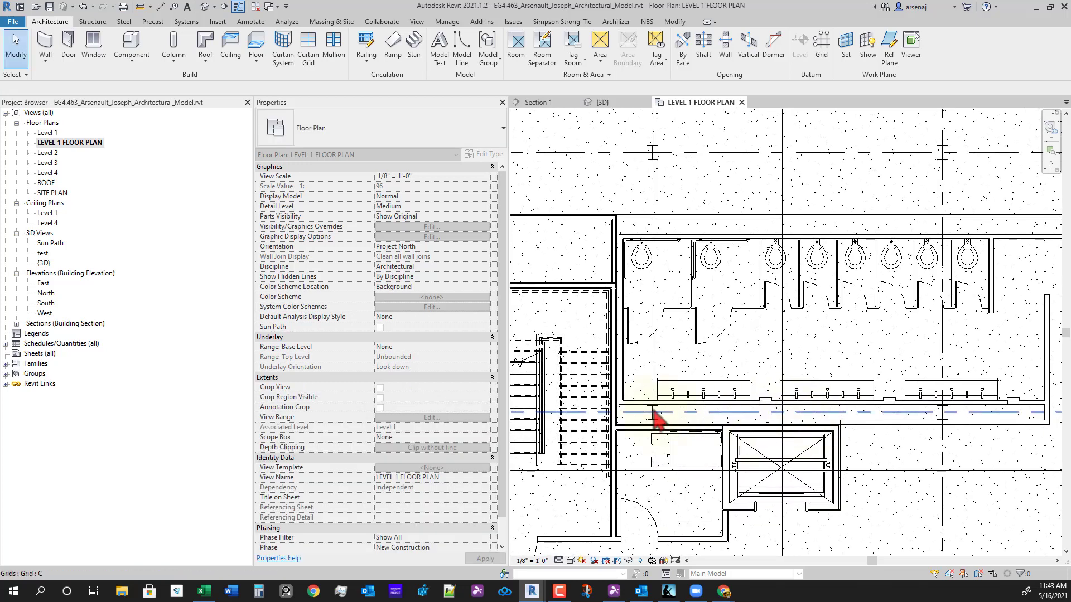
{"action": "scroll", "coordinate": [631, 401], "scroll_direction": "up", "scroll_amount": 2}
{"action": "scroll", "coordinate": [628, 391], "scroll_direction": "up", "scroll_amount": 2}
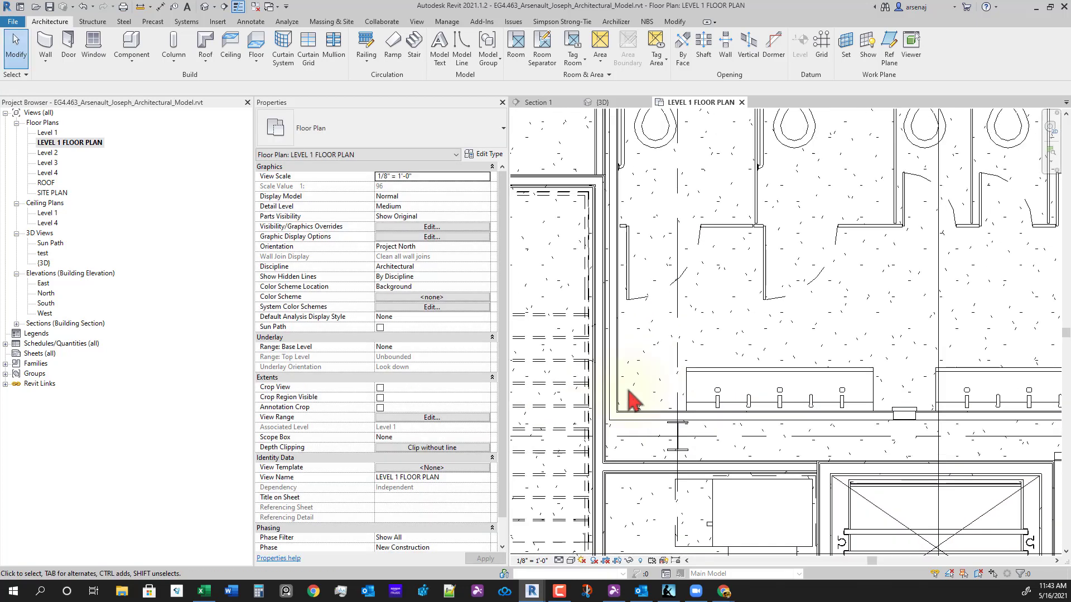
{"action": "scroll", "coordinate": [628, 391], "scroll_direction": "down", "scroll_amount": 1}
{"action": "middle_click_drag", "start_coordinate": [695, 400], "coordinate": [673, 402]}
{"action": "scroll", "coordinate": [673, 402], "scroll_direction": "down", "scroll_amount": 2}
{"action": "scroll", "coordinate": [667, 409], "scroll_direction": "up", "scroll_amount": 1}
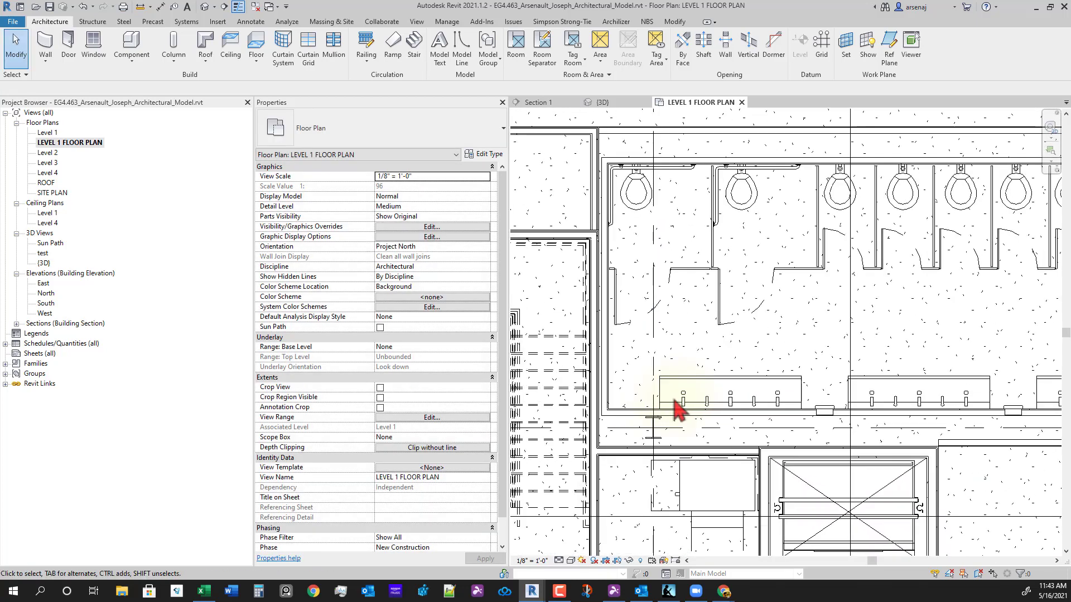
{"action": "scroll", "coordinate": [862, 426], "scroll_direction": "down", "scroll_amount": 2}
{"action": "middle_click_drag", "start_coordinate": [794, 439], "coordinate": [653, 399]}
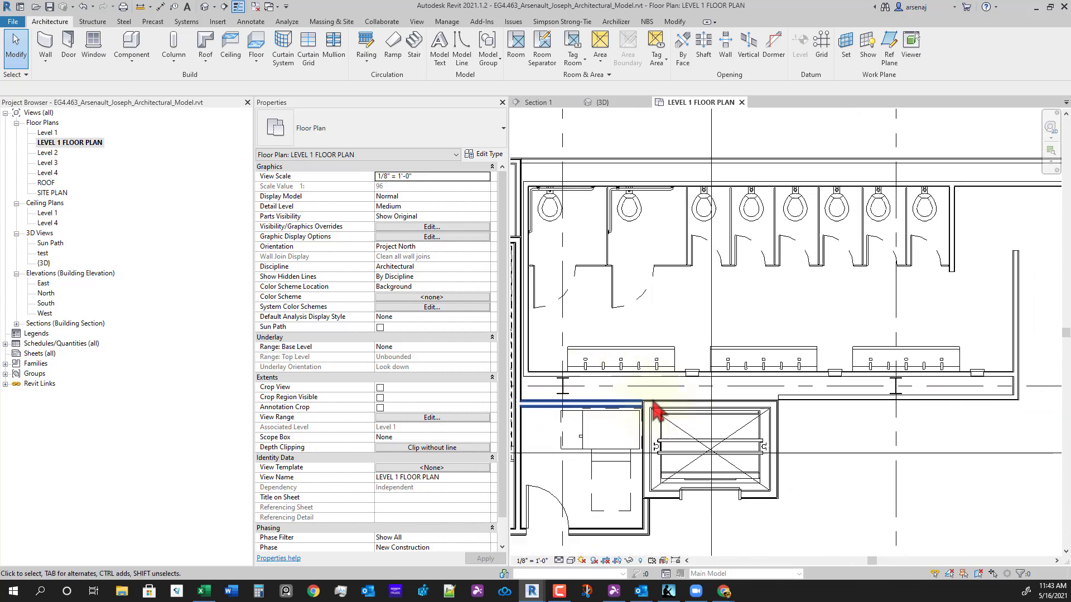
{"action": "scroll", "coordinate": [846, 371], "scroll_direction": "down", "scroll_amount": 1}
{"action": "middle_click_drag", "start_coordinate": [880, 409], "coordinate": [860, 464]}
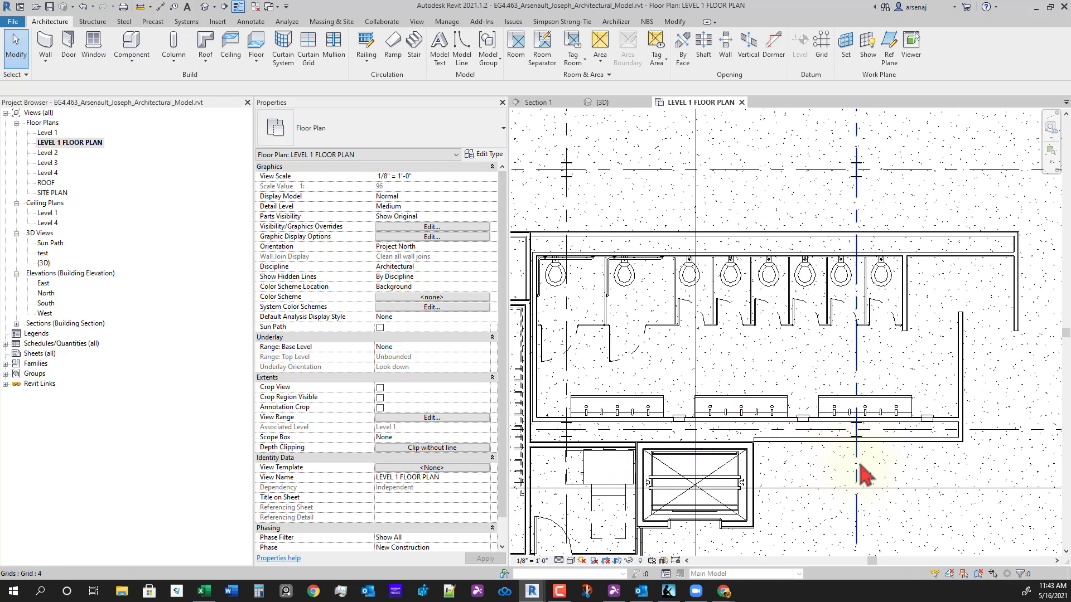
{"action": "middle_click_drag", "start_coordinate": [792, 418], "coordinate": [835, 433]}
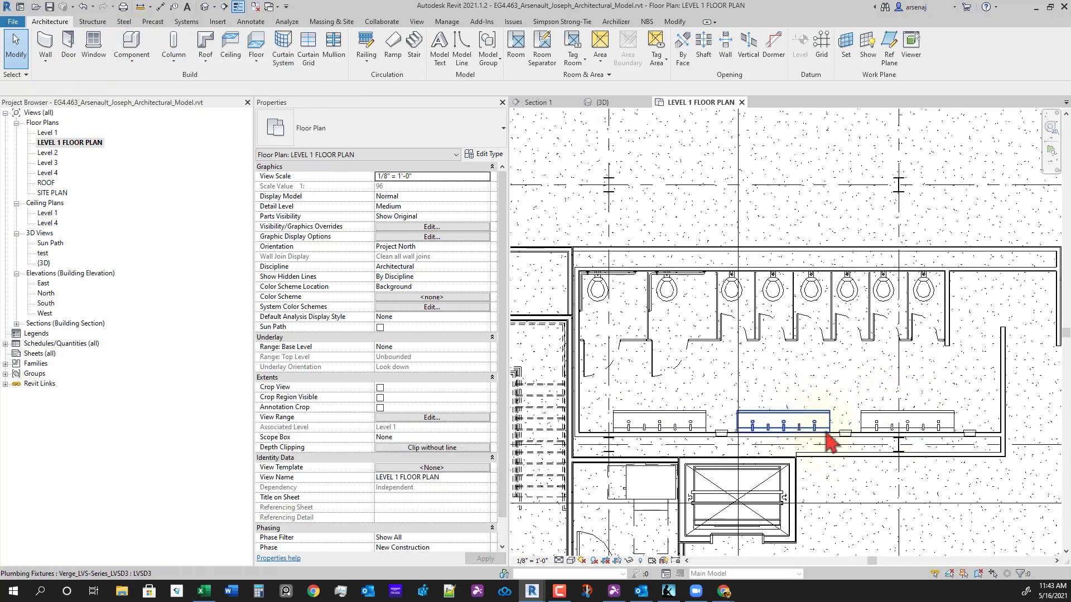
{"action": "middle_click_drag", "start_coordinate": [827, 414], "coordinate": [813, 410]}
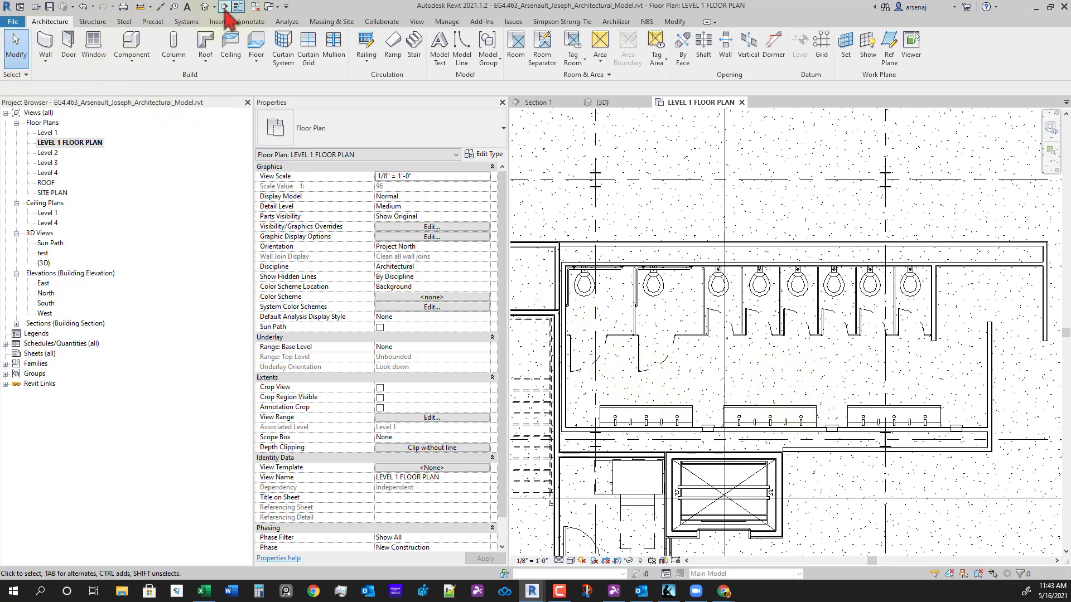
{"action": "left_click", "coordinate": [418, 22]}
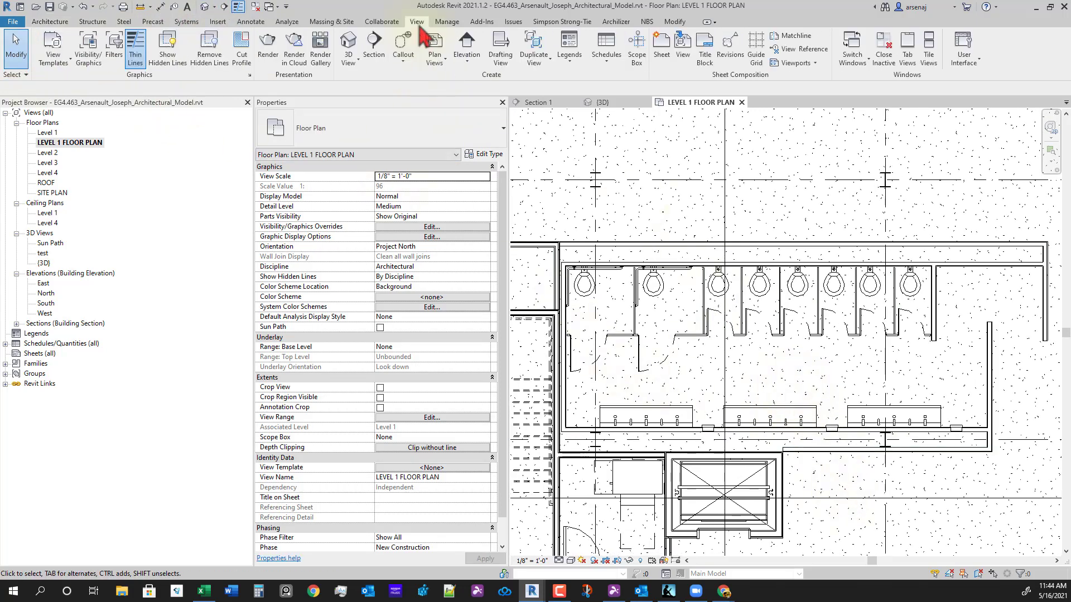
- Place a building elevation marker facing the sink wall and open the Elevation 1 - a view
{"action": "left_click", "coordinate": [469, 71]}
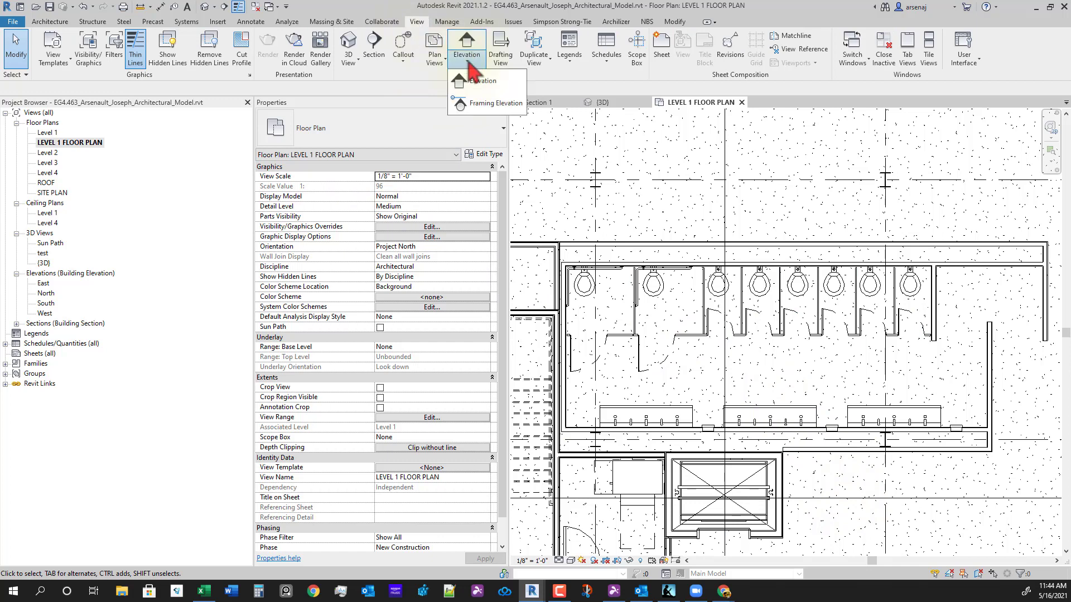
{"action": "left_click", "coordinate": [481, 84]}
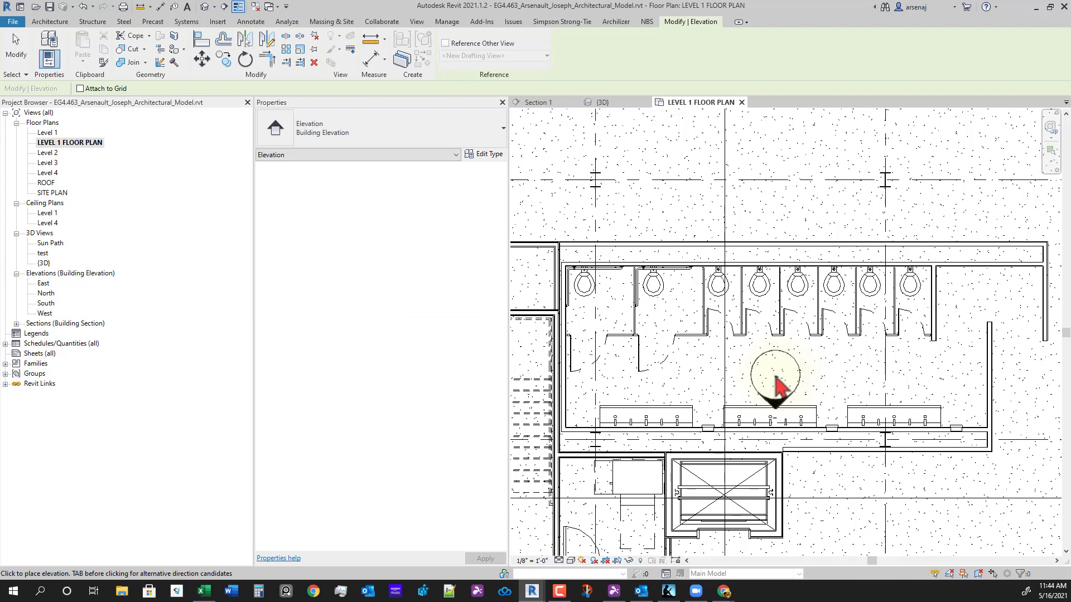
{"action": "left_click", "coordinate": [776, 379]}
{"action": "key", "text": "Escape"}
{"action": "key", "text": "Escape"}
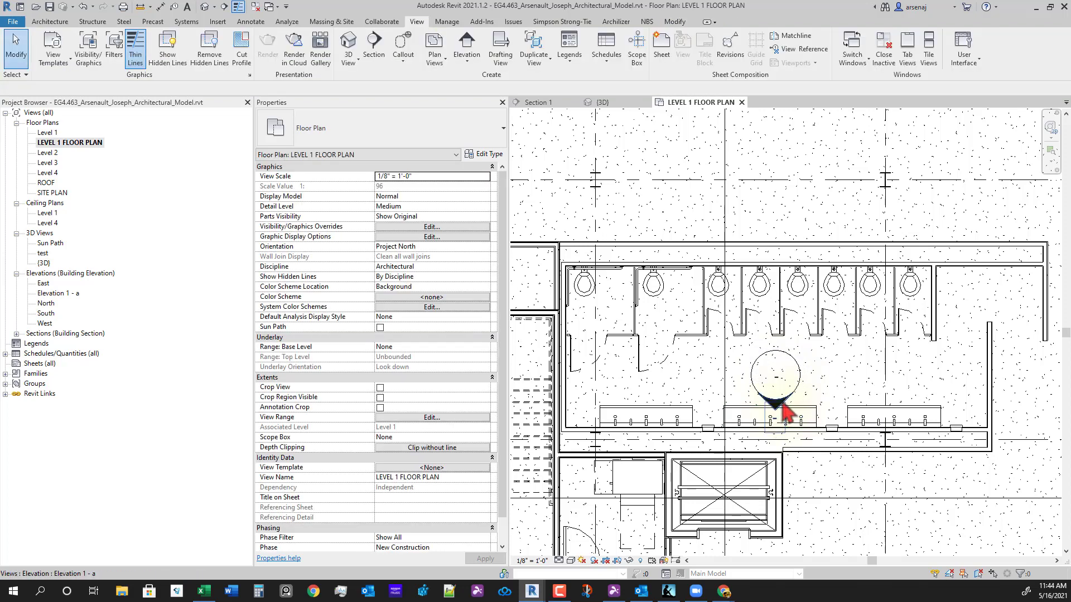
{"action": "left_click", "coordinate": [780, 406]}
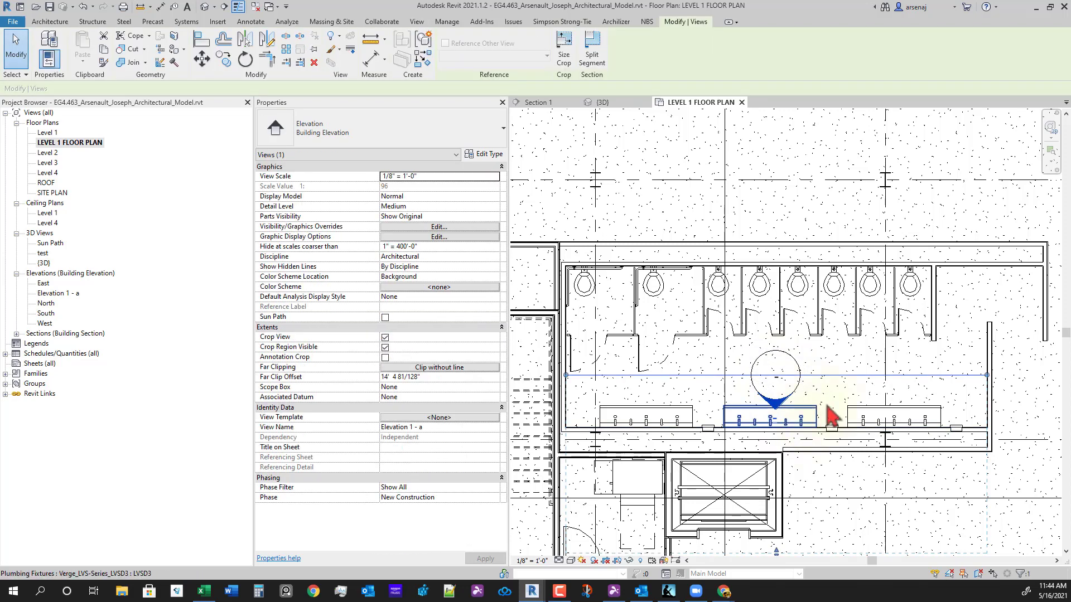
{"action": "double_click", "coordinate": [780, 408]}
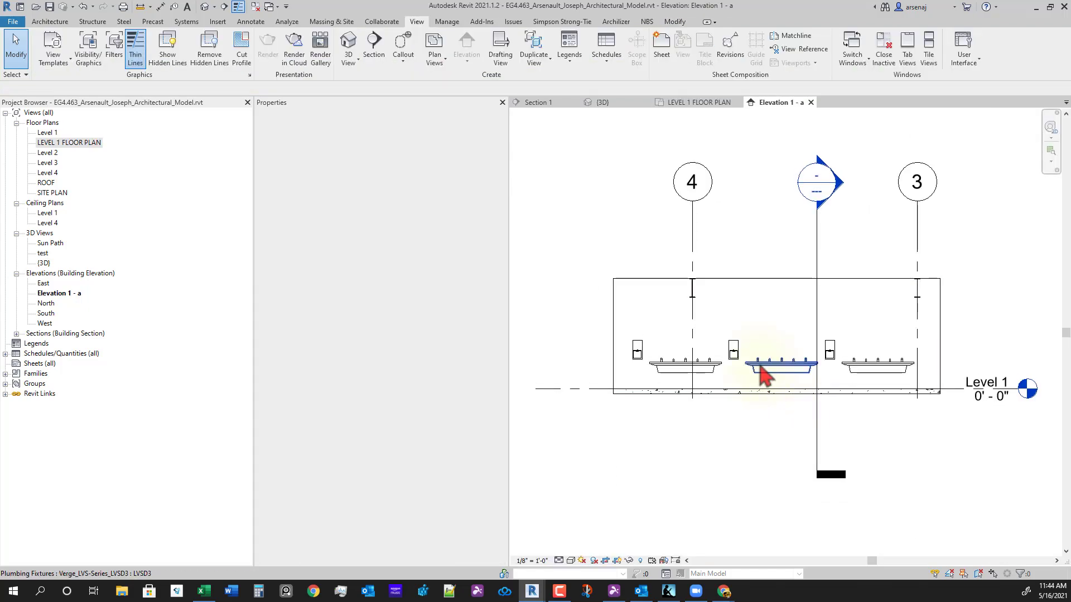
{"action": "scroll", "coordinate": [753, 379], "scroll_direction": "up", "scroll_amount": 3}
- Use DI to dimension the sink height at 2' - 9 1/2" and the hand dryer height at 4' - 0"
{"action": "key", "text": "d"}
{"action": "key", "text": "i"}
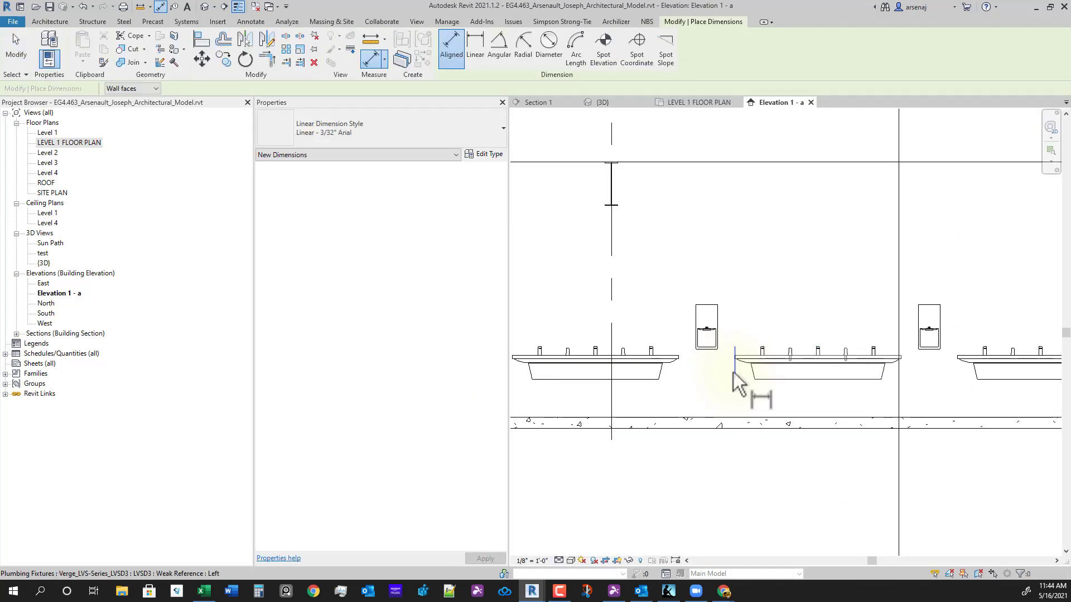
{"action": "left_click", "coordinate": [679, 356]}
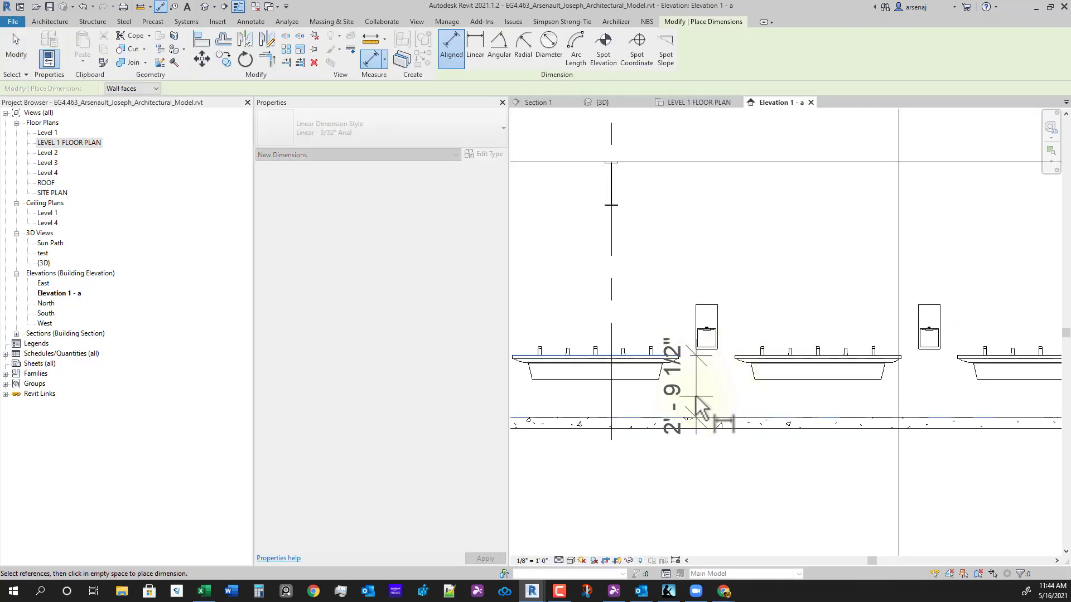
{"action": "middle_click_drag", "start_coordinate": [577, 315], "coordinate": [702, 329]}
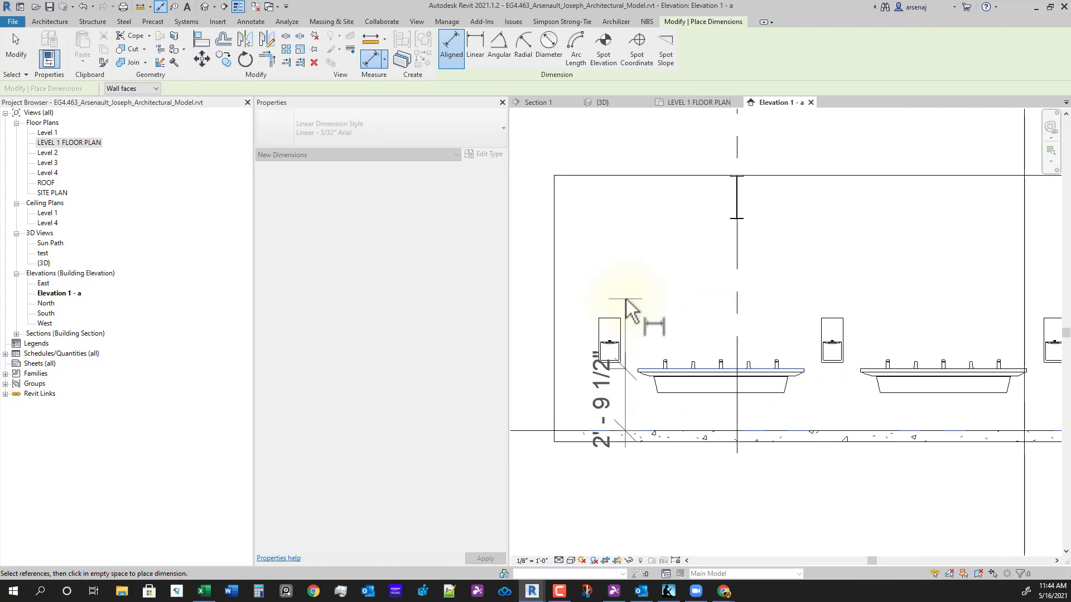
{"action": "left_click", "coordinate": [581, 289]}
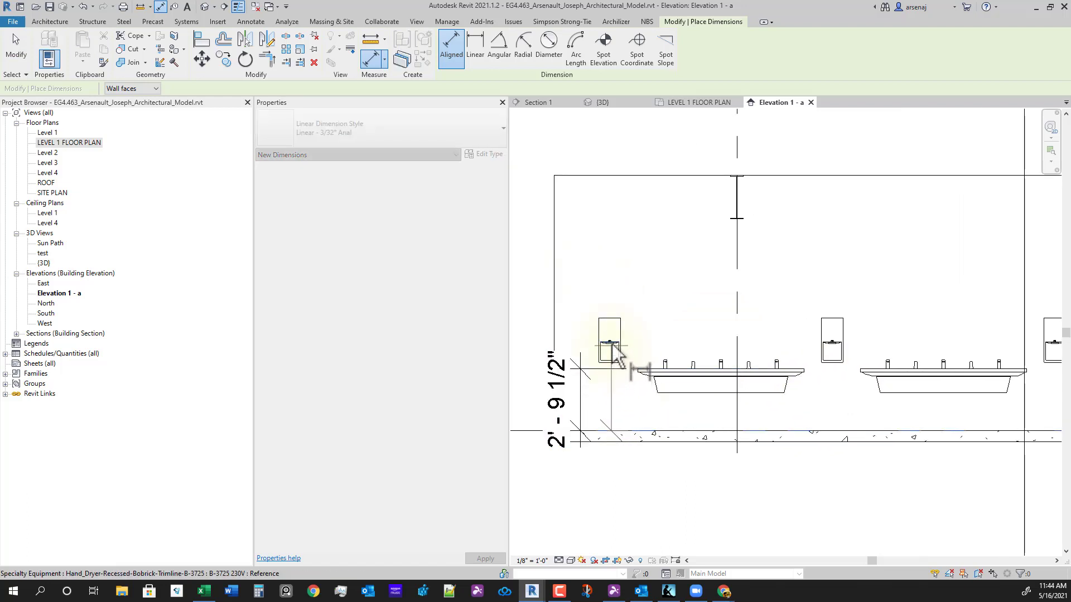
{"action": "scroll", "coordinate": [612, 344], "scroll_direction": "up", "scroll_amount": 2}
{"action": "left_click", "coordinate": [623, 342]}
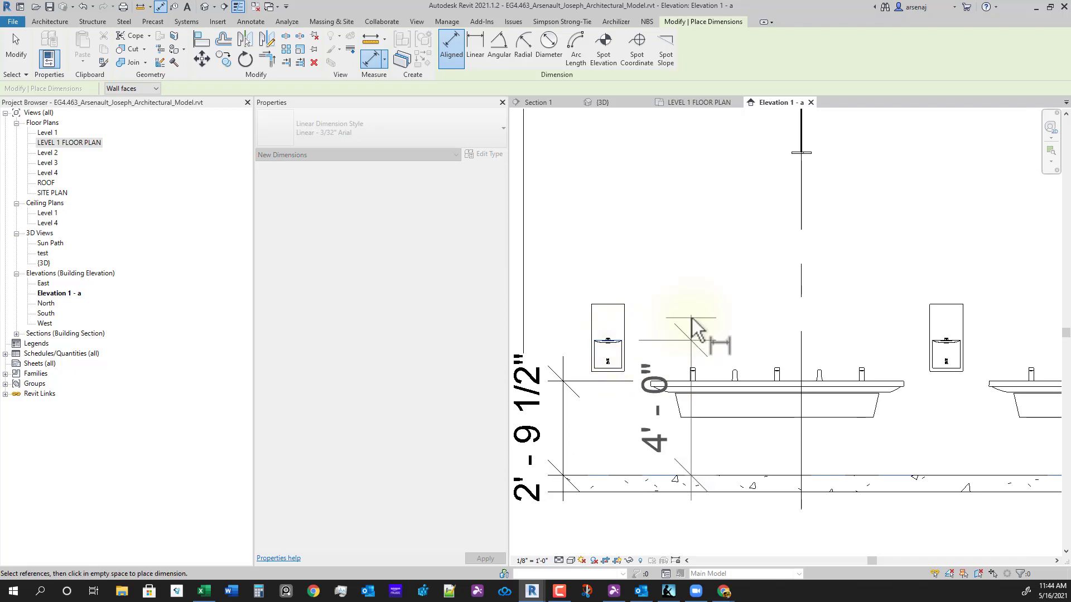
{"action": "left_click", "coordinate": [692, 320]}
{"action": "scroll", "coordinate": [734, 357], "scroll_direction": "down", "scroll_amount": 2}
{"action": "key", "text": "Escape"}
{"action": "key", "text": "Escape"}
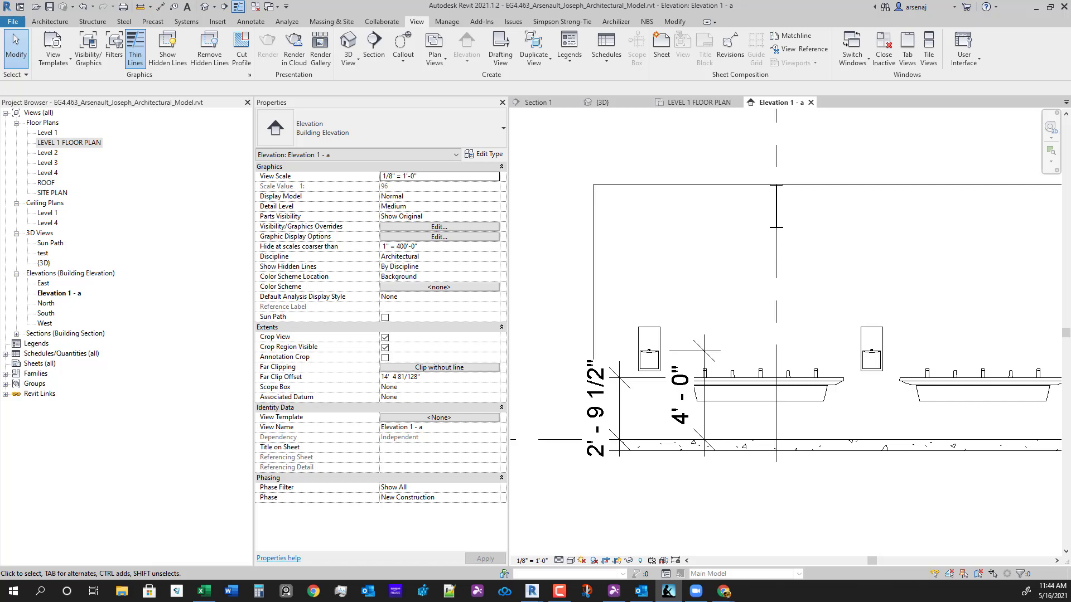
- Select three sinks, change their height above the floor, then undo the wrong value
{"action": "left_click", "coordinate": [748, 390]}
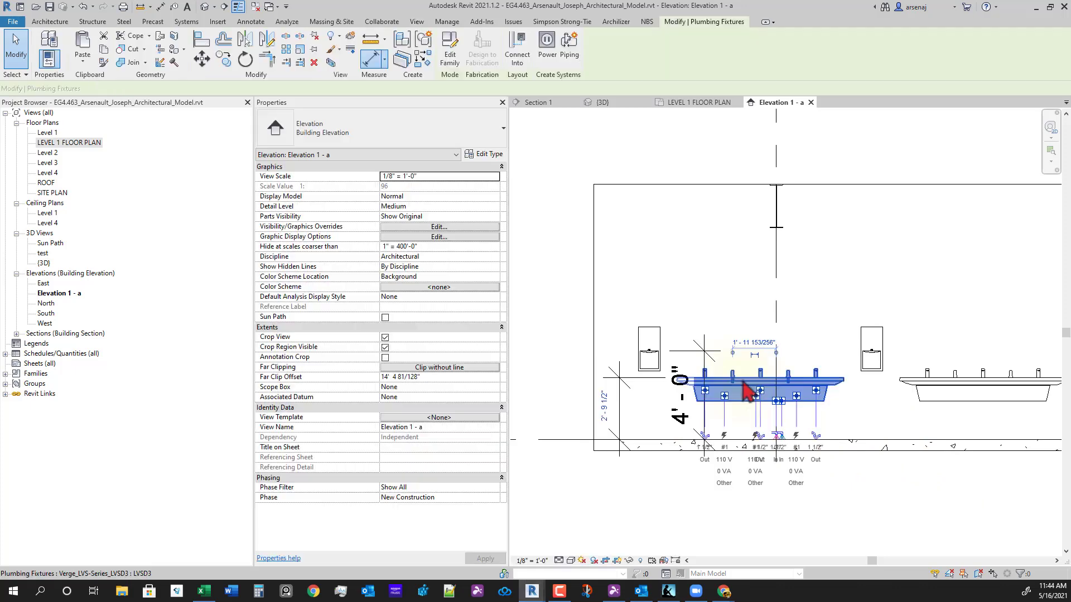
{"action": "left_click", "coordinate": [970, 390], "text": "ctrl"}
{"action": "scroll", "coordinate": [947, 423], "scroll_direction": "down", "scroll_amount": 3}
{"action": "left_click", "coordinate": [916, 367], "text": "ctrl"}
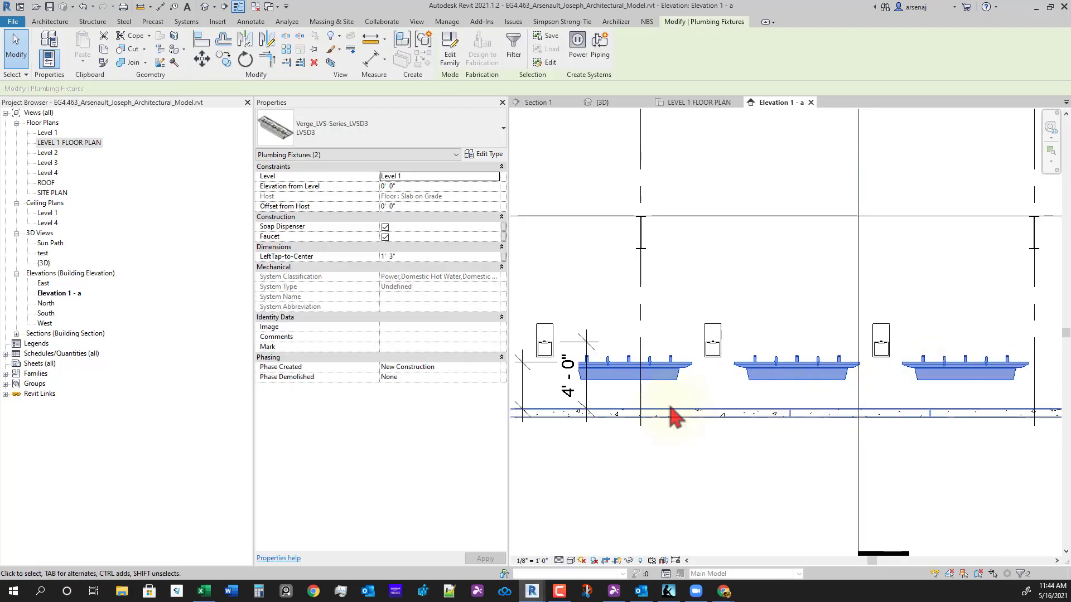
{"action": "scroll", "coordinate": [613, 410], "scroll_direction": "up", "scroll_amount": 3}
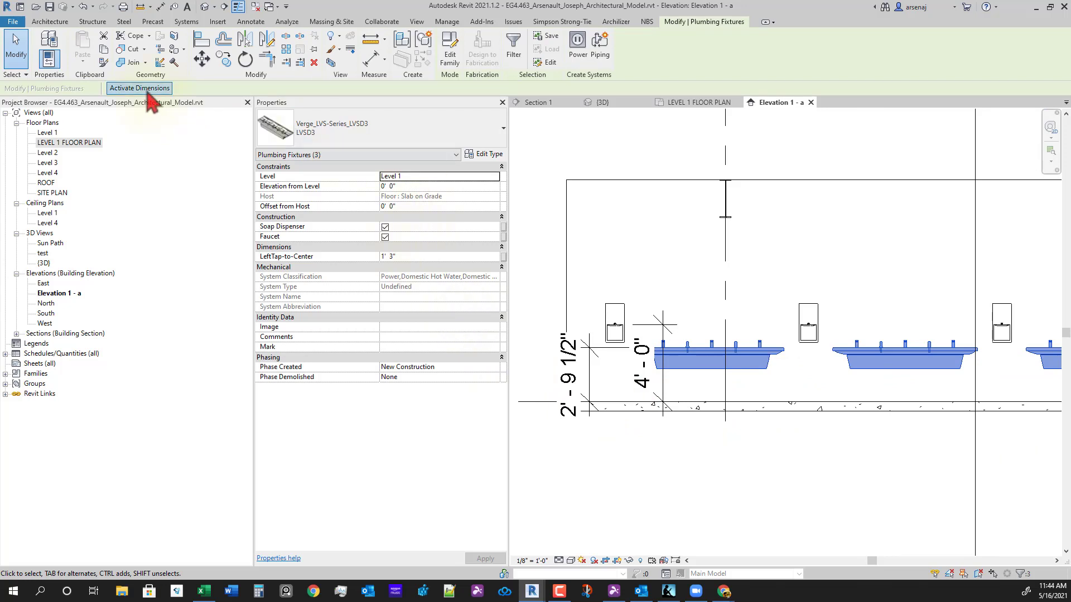
{"action": "left_click", "coordinate": [575, 380]}
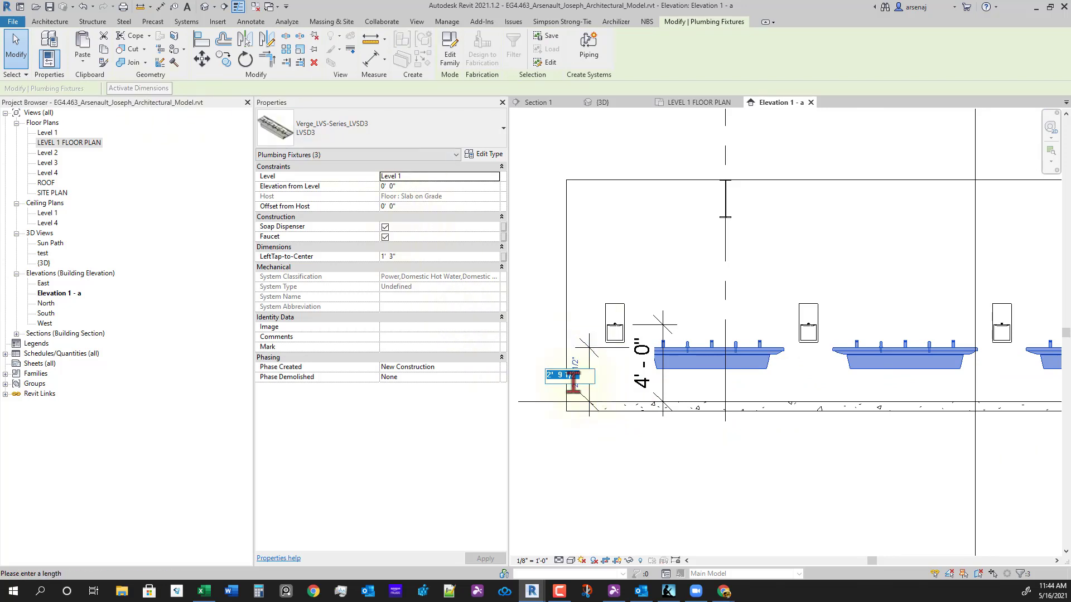
{"action": "key", "text": "Return"}
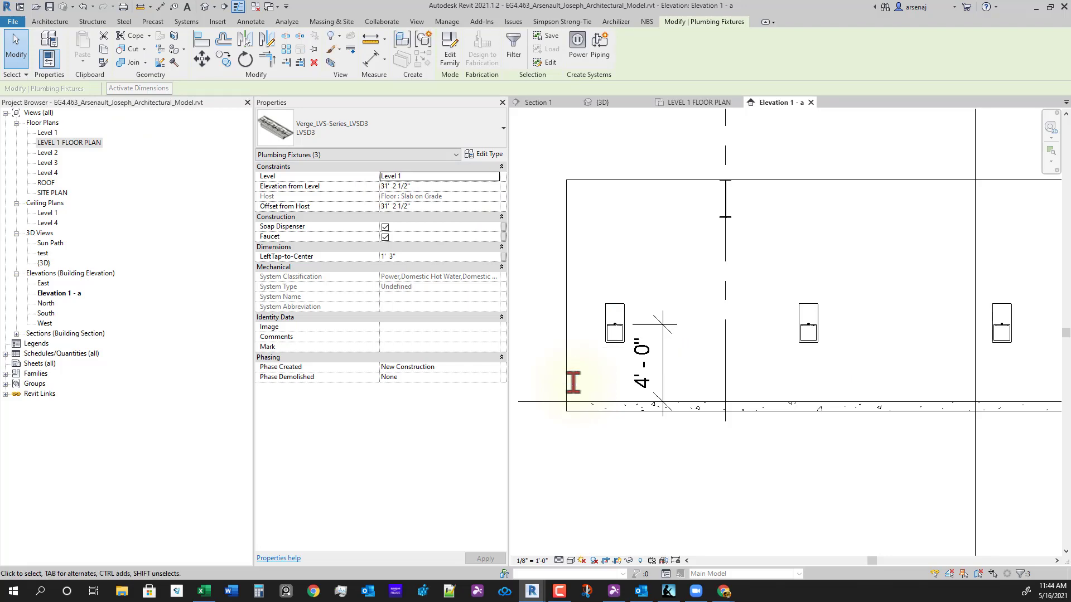
{"action": "key", "text": "ctrl+z"}
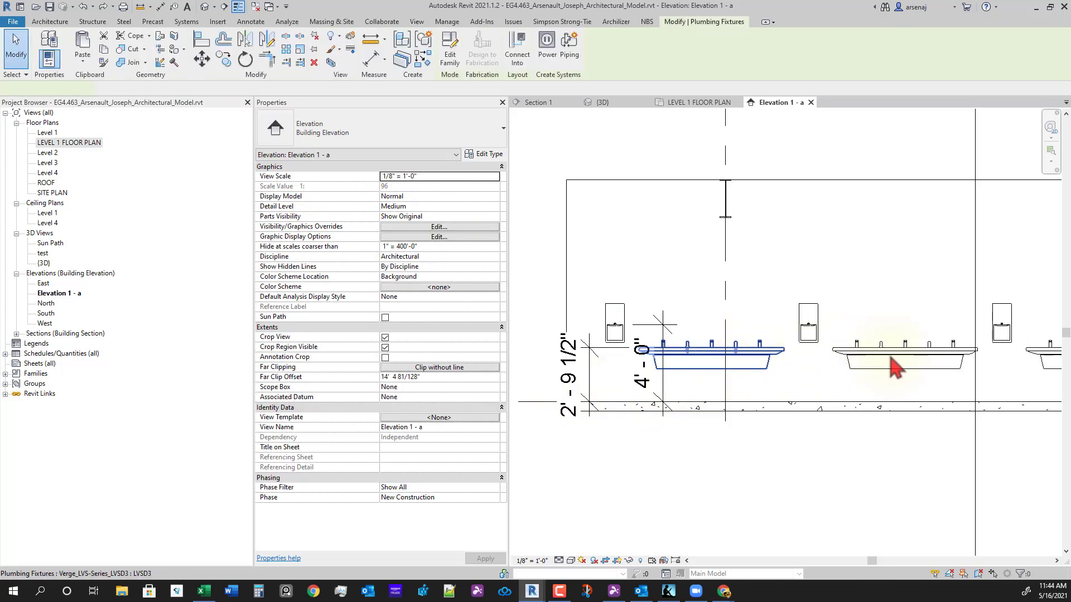
- Reselect all the sinks and set their height above the floor to 2' - 10"
{"action": "left_click", "coordinate": [919, 365], "text": "ctrl"}
{"action": "middle_click_drag", "start_coordinate": [1024, 398], "coordinate": [977, 388]}
{"action": "left_click", "coordinate": [1036, 354], "text": "ctrl"}
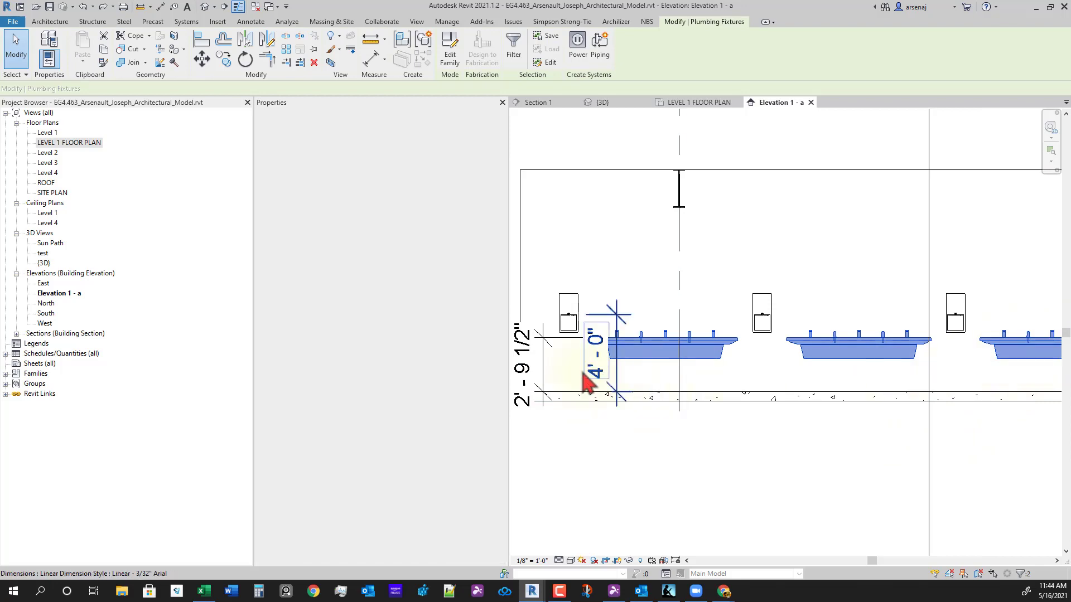
{"action": "left_click", "coordinate": [525, 366]}
{"action": "type", "text": "34"}
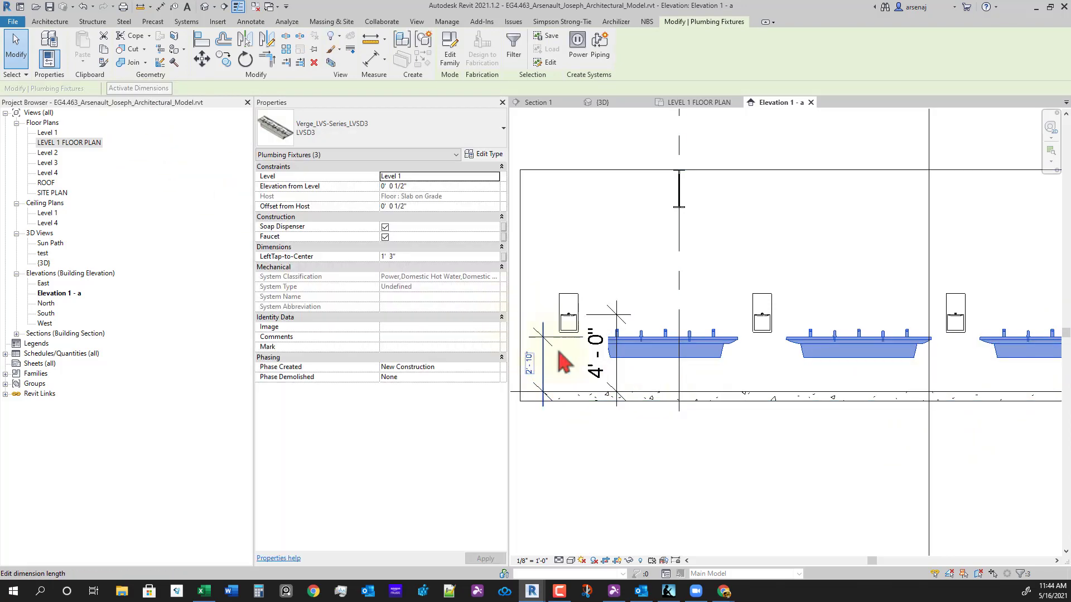
{"action": "key", "text": "Return"}
- Move the 4' - 0" dimension left of the room, then delete both height dimensions
{"action": "middle_click_drag", "start_coordinate": [778, 417], "coordinate": [832, 419]}
{"action": "left_click", "coordinate": [783, 427]}
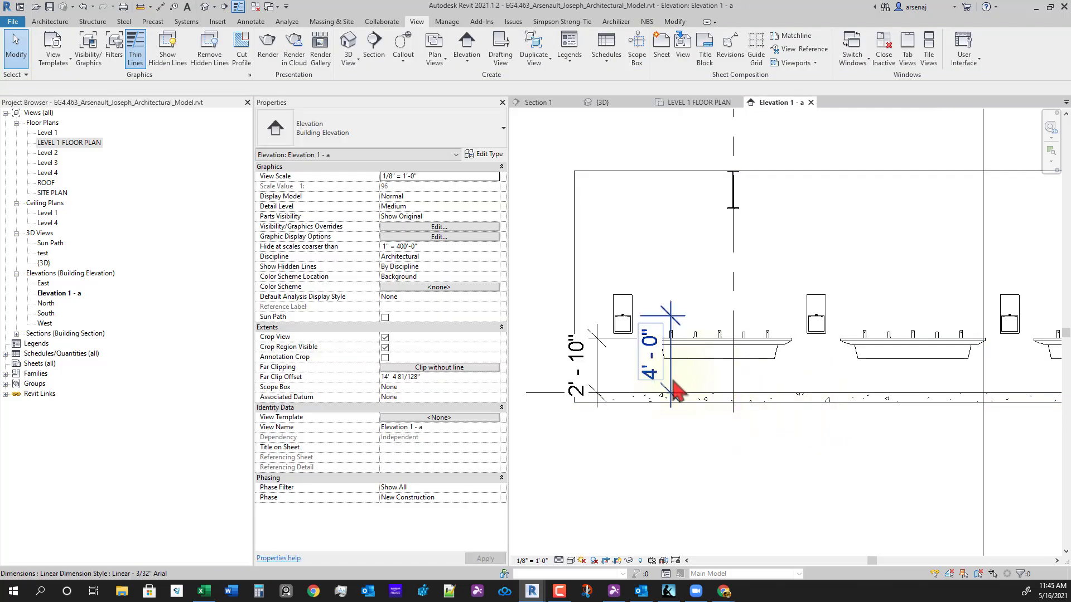
{"action": "left_click", "coordinate": [681, 321]}
{"action": "scroll", "coordinate": [681, 308], "scroll_direction": "up", "scroll_amount": 2}
{"action": "left_click_drag", "start_coordinate": [527, 312], "coordinate": [526, 313]}
{"action": "middle_click_drag", "start_coordinate": [529, 317], "coordinate": [592, 325]}
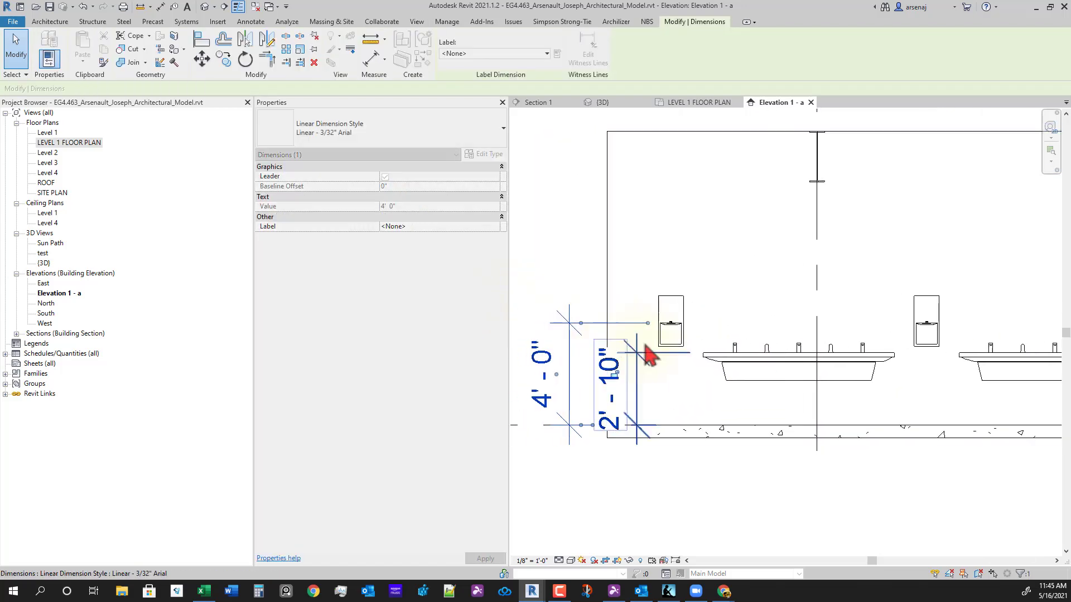
{"action": "scroll", "coordinate": [643, 350], "scroll_direction": "up", "scroll_amount": 2}
{"action": "scroll", "coordinate": [750, 396], "scroll_direction": "down", "scroll_amount": 2}
{"action": "middle_click_drag", "start_coordinate": [765, 439], "coordinate": [732, 445]}
{"action": "left_click", "coordinate": [698, 417]}
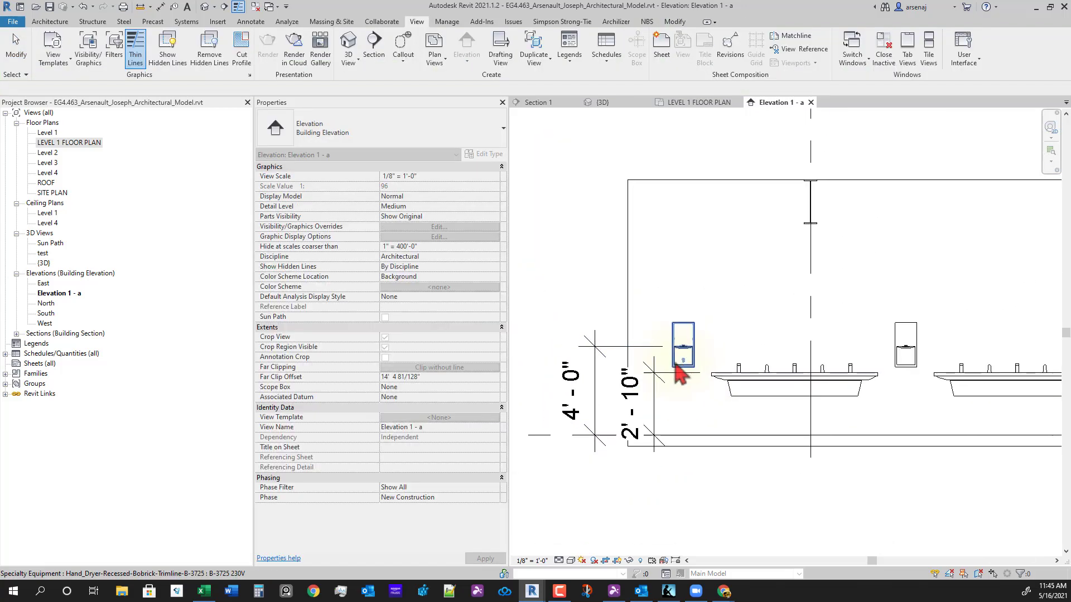
{"action": "middle_click_drag", "start_coordinate": [680, 399], "coordinate": [671, 428]}
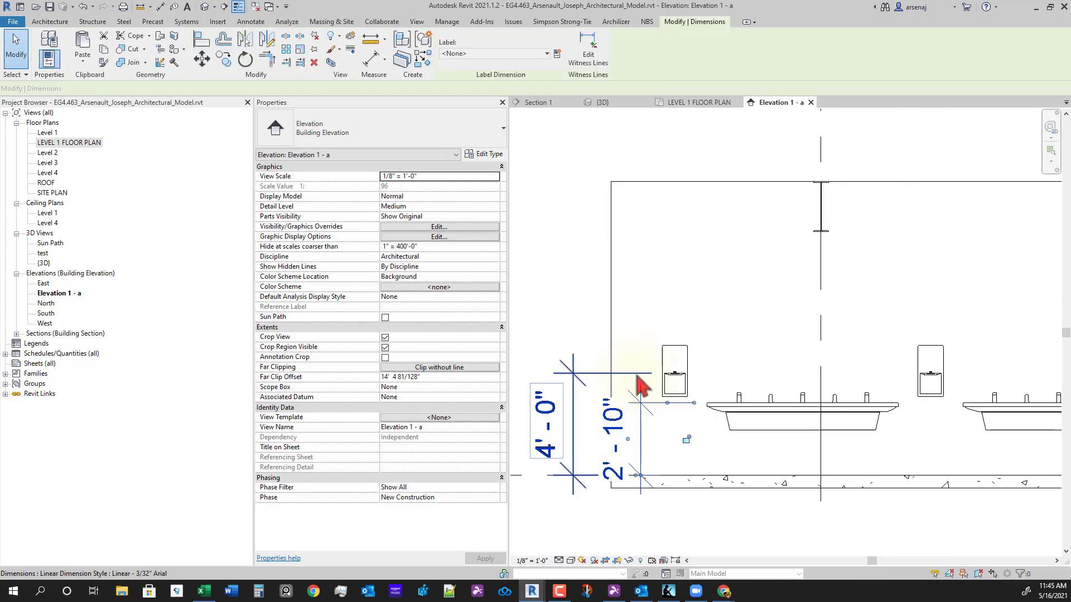
{"action": "left_click", "coordinate": [644, 403]}
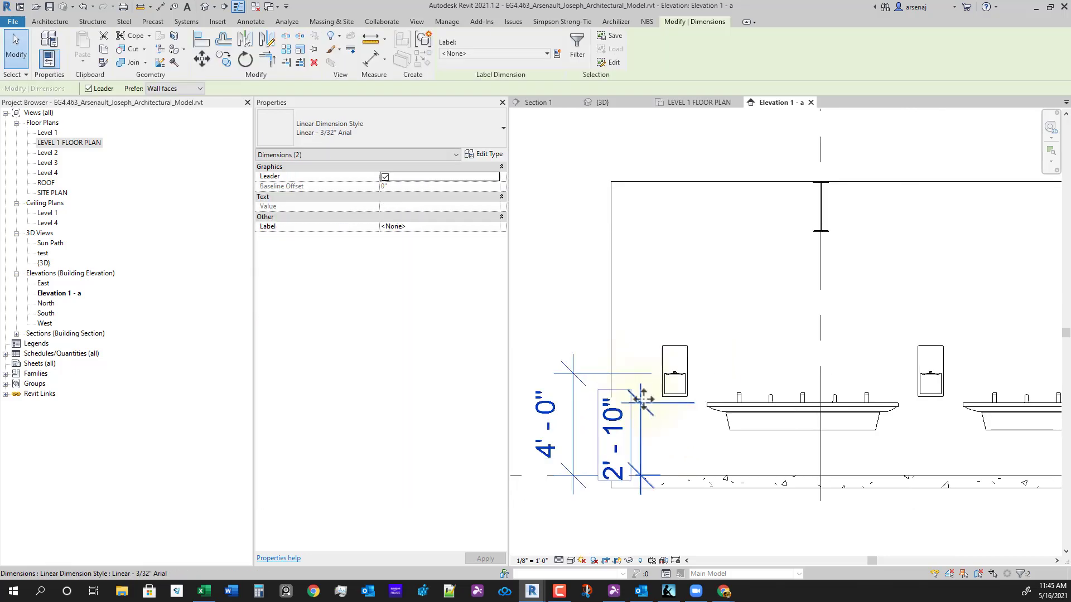
{"action": "key", "text": "Delete"}
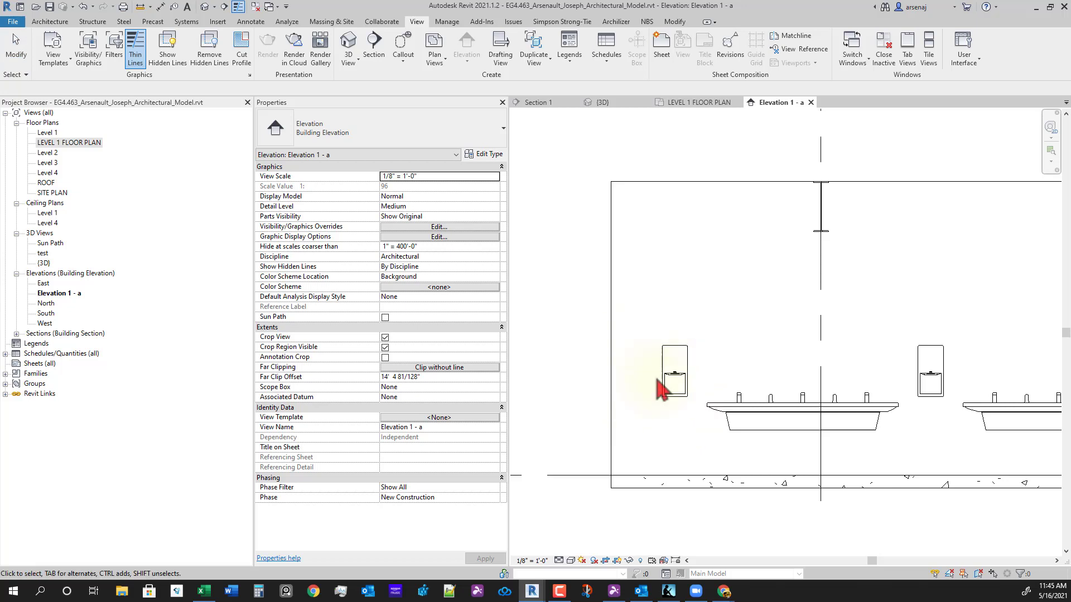
- Look over the sink wall up close, then close the Elevation 1 - a view
{"action": "scroll", "coordinate": [659, 385], "scroll_direction": "up", "scroll_amount": 5}
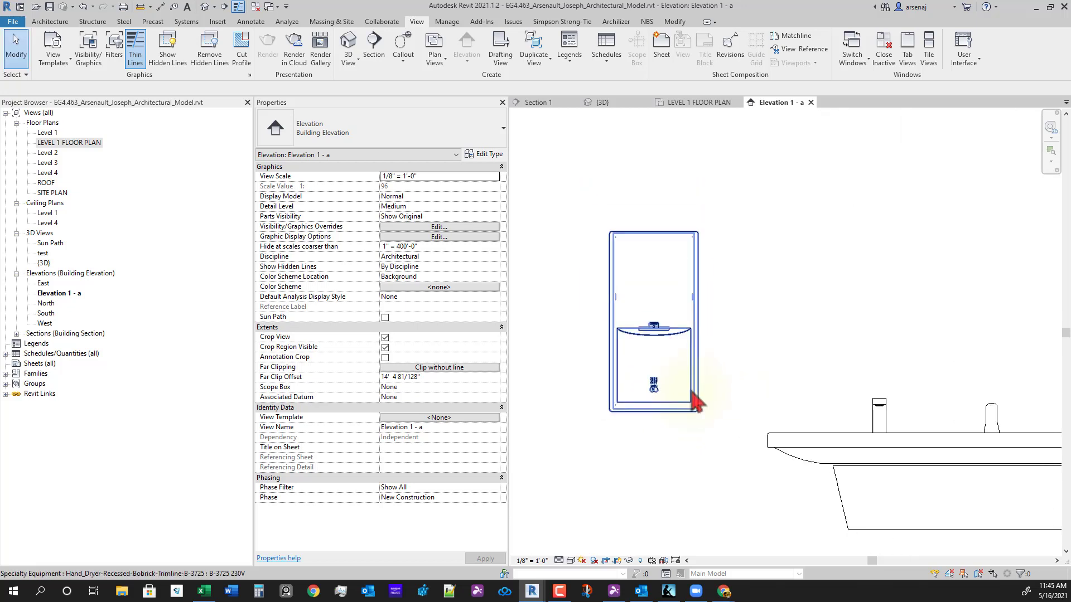
{"action": "scroll", "coordinate": [696, 400], "scroll_direction": "down", "scroll_amount": 5}
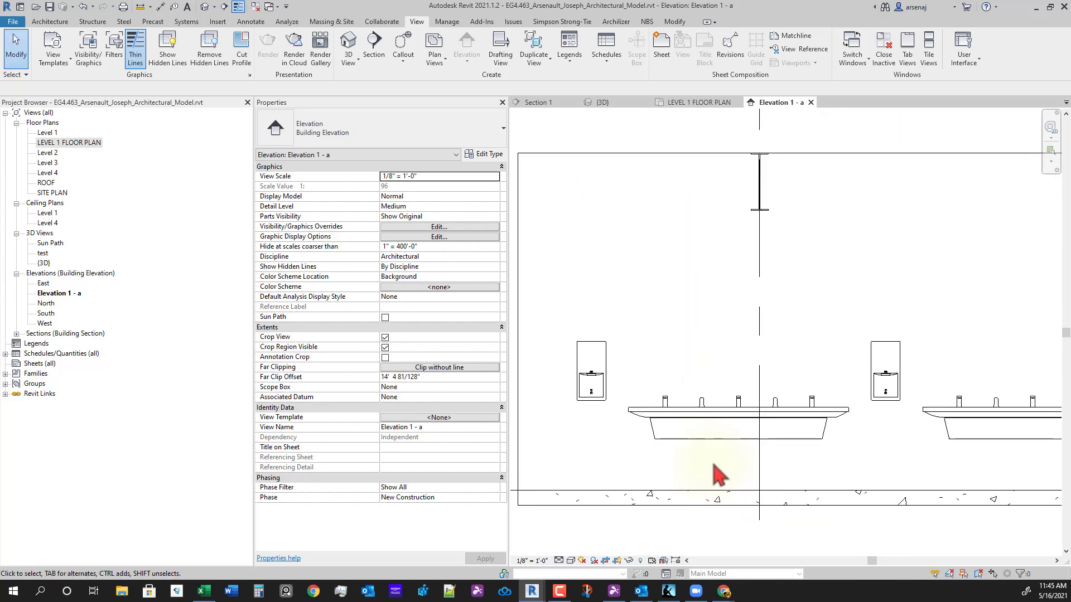
{"action": "middle_click_drag", "start_coordinate": [732, 439], "coordinate": [725, 437]}
{"action": "scroll", "coordinate": [750, 432], "scroll_direction": "up", "scroll_amount": 2}
{"action": "scroll", "coordinate": [892, 476], "scroll_direction": "down", "scroll_amount": 3}
{"action": "middle_click_drag", "start_coordinate": [937, 492], "coordinate": [847, 448]}
{"action": "scroll", "coordinate": [772, 446], "scroll_direction": "down", "scroll_amount": 2}
{"action": "scroll", "coordinate": [753, 441], "scroll_direction": "down", "scroll_amount": 1}
{"action": "scroll", "coordinate": [725, 455], "scroll_direction": "down", "scroll_amount": 1}
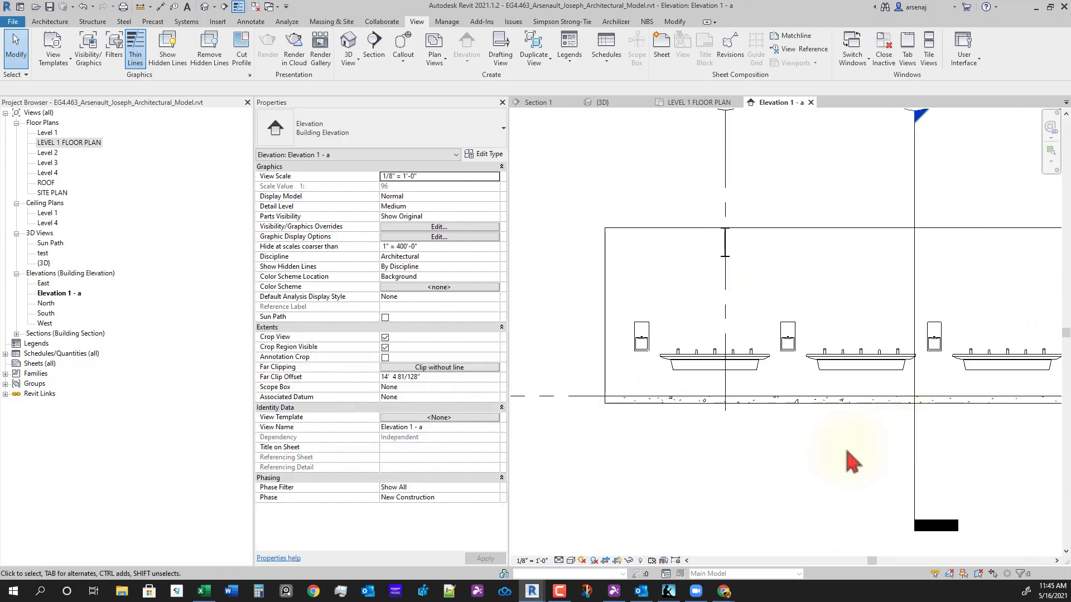
{"action": "scroll", "coordinate": [840, 430], "scroll_direction": "down", "scroll_amount": 1}
{"action": "middle_click_drag", "start_coordinate": [900, 476], "coordinate": [795, 498]}
{"action": "left_click", "coordinate": [810, 102]}
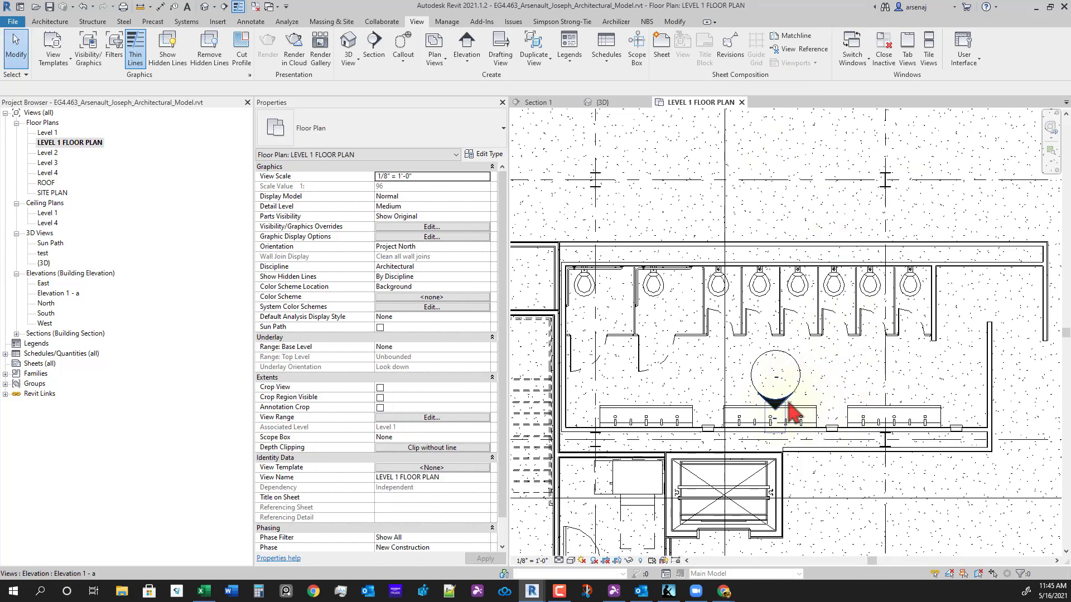
- Delete the elevation marker's arrow and circle, confirming removal of the Elevation 1 - a view
{"action": "left_click", "coordinate": [786, 402]}
{"action": "left_click", "coordinate": [801, 368], "text": "ctrl"}
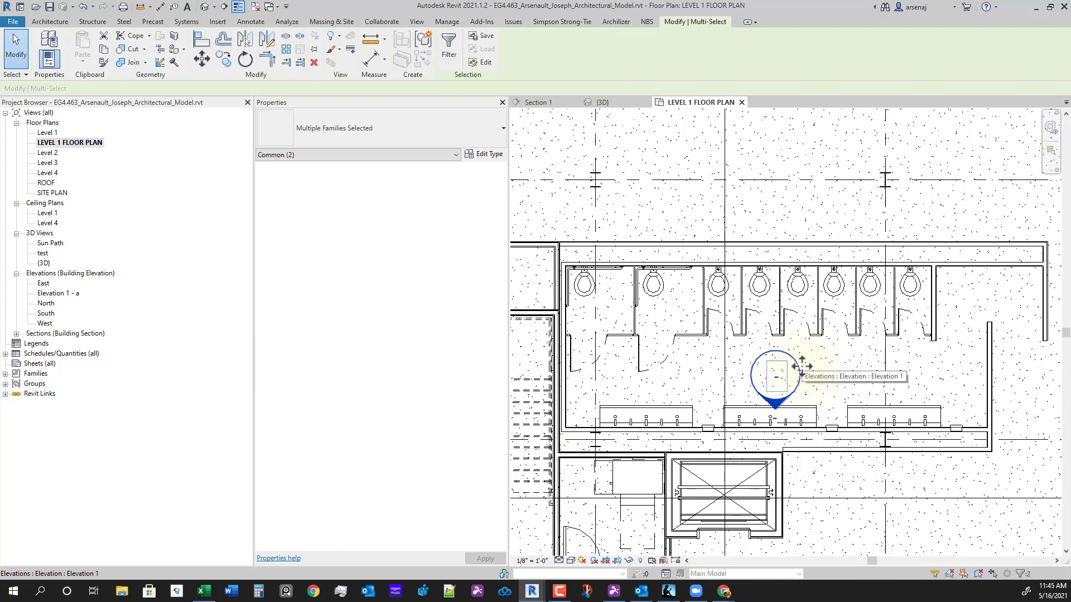
{"action": "key", "text": "Delete"}
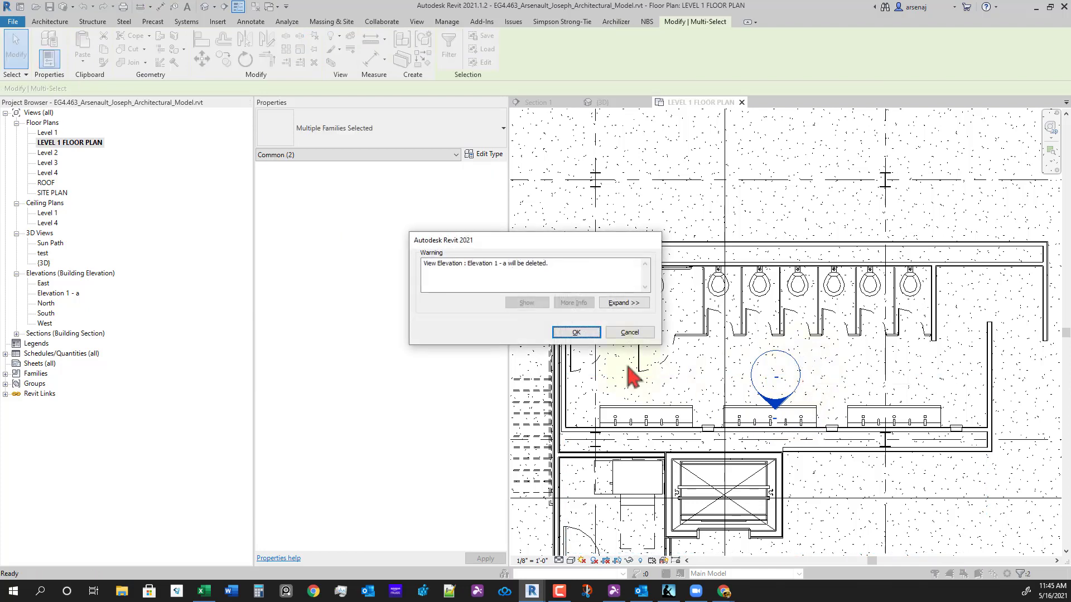
{"action": "left_click", "coordinate": [576, 332]}
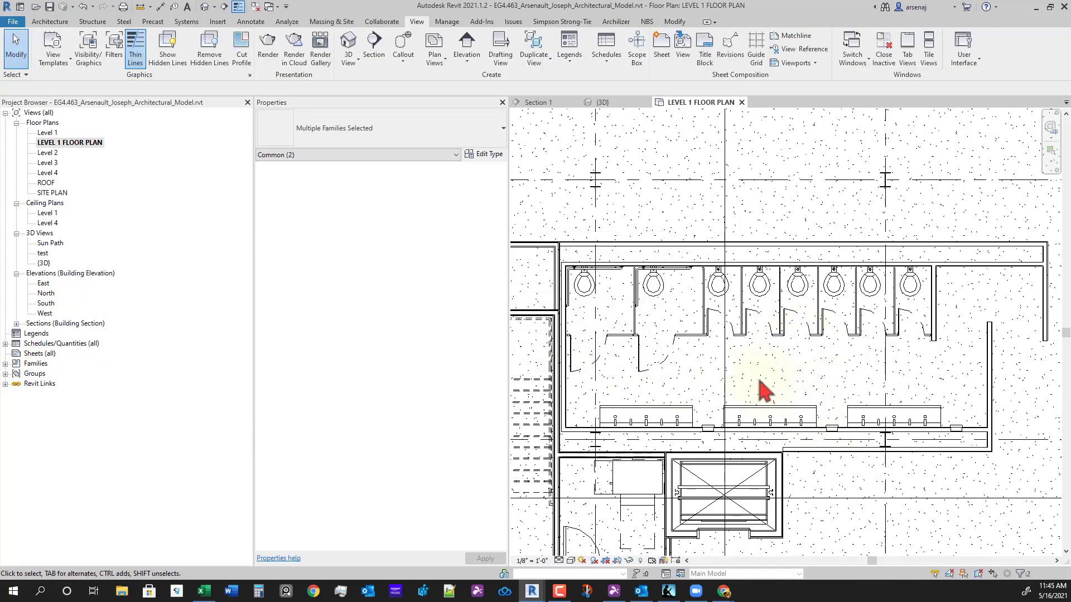
{"action": "scroll", "coordinate": [813, 411], "scroll_direction": "down", "scroll_amount": 2}
{"action": "scroll", "coordinate": [786, 421], "scroll_direction": "up", "scroll_amount": 3}
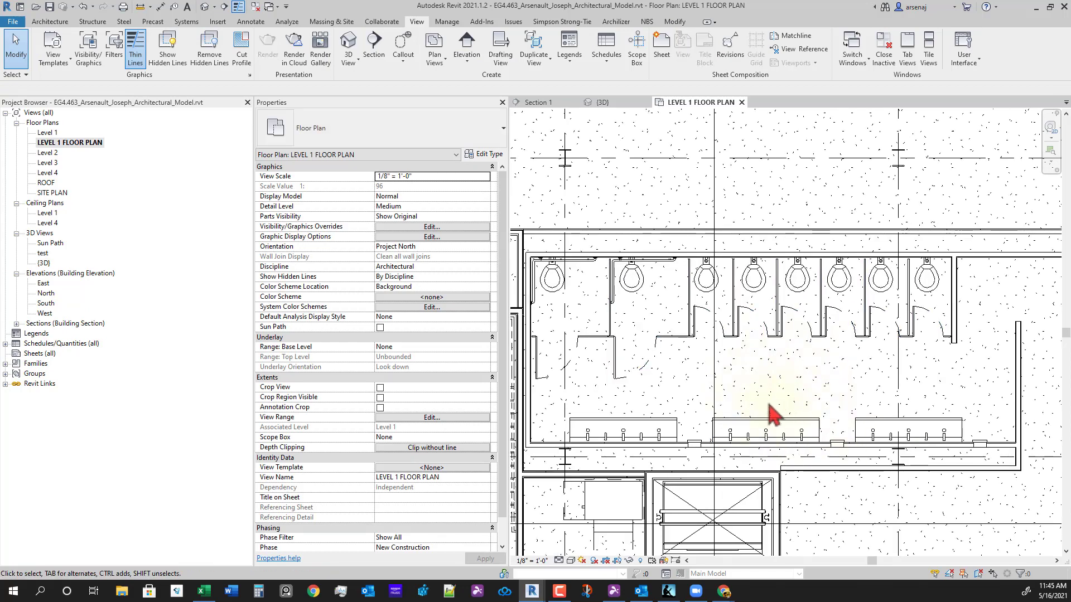
- Select the West elevation in the Project Browser and centre the restroom in the plan
{"action": "left_click", "coordinate": [45, 313]}
{"action": "scroll", "coordinate": [847, 420], "scroll_direction": "down", "scroll_amount": 2}
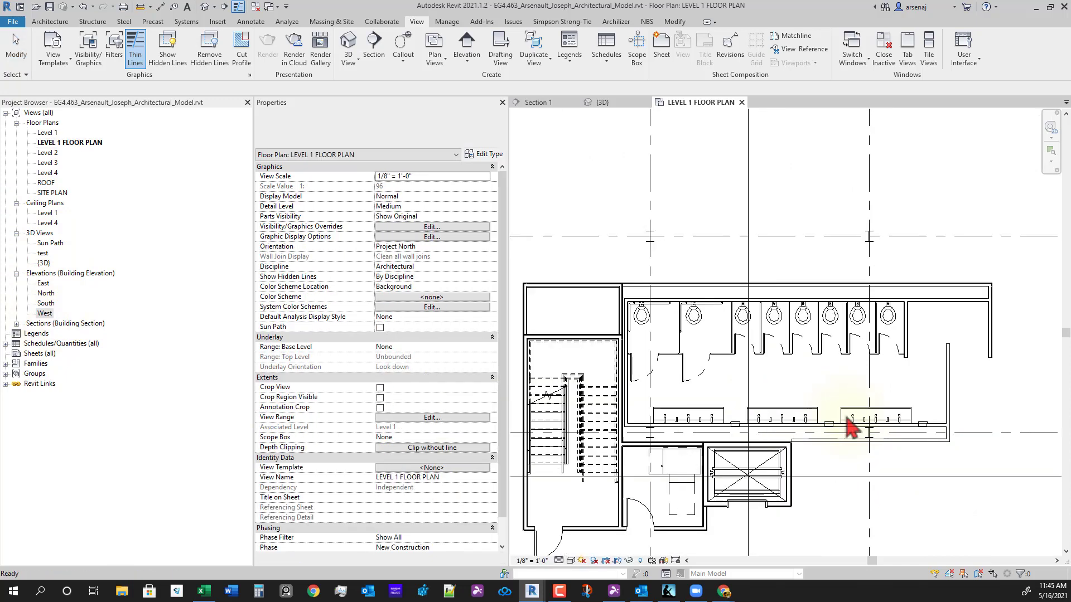
{"action": "scroll", "coordinate": [842, 428], "scroll_direction": "down", "scroll_amount": 1}
{"action": "middle_click_drag", "start_coordinate": [881, 486], "coordinate": [835, 464]}
{"action": "scroll", "coordinate": [756, 401], "scroll_direction": "up", "scroll_amount": 2}
{"action": "mouse_move", "coordinate": [763, 346]}
{"action": "middle_mouse_down"}
{"action": "mouse_move", "coordinate": [836, 387]}
{"action": "mouse_move", "coordinate": [815, 364]}
{"action": "middle_mouse_up"}
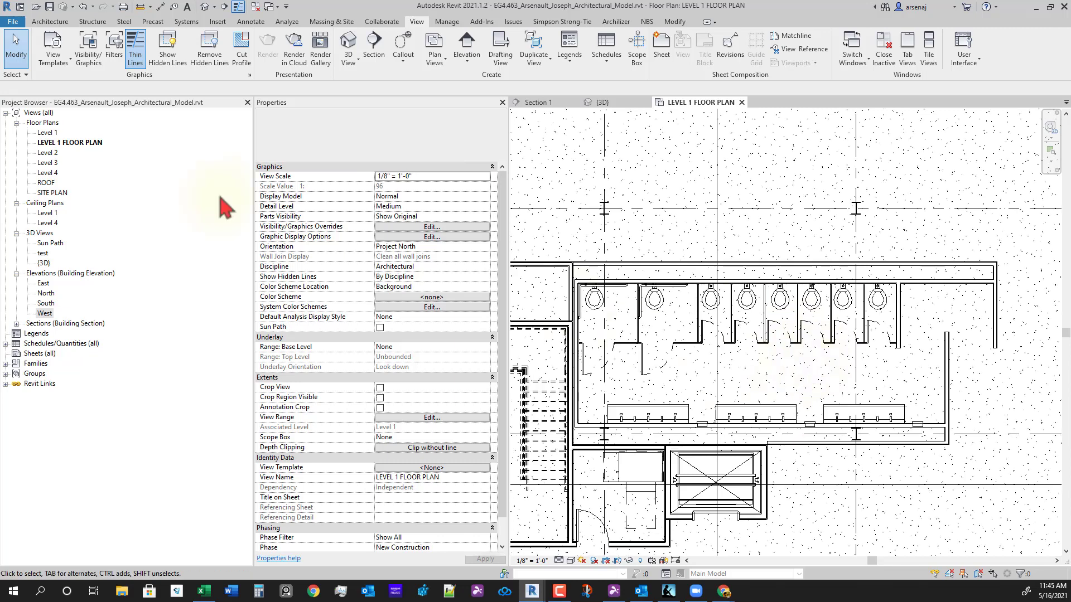
- Start an Architecture Component and choose the Sanitary-Napkin-Vendor Free Operation type
{"action": "left_click", "coordinate": [48, 23]}
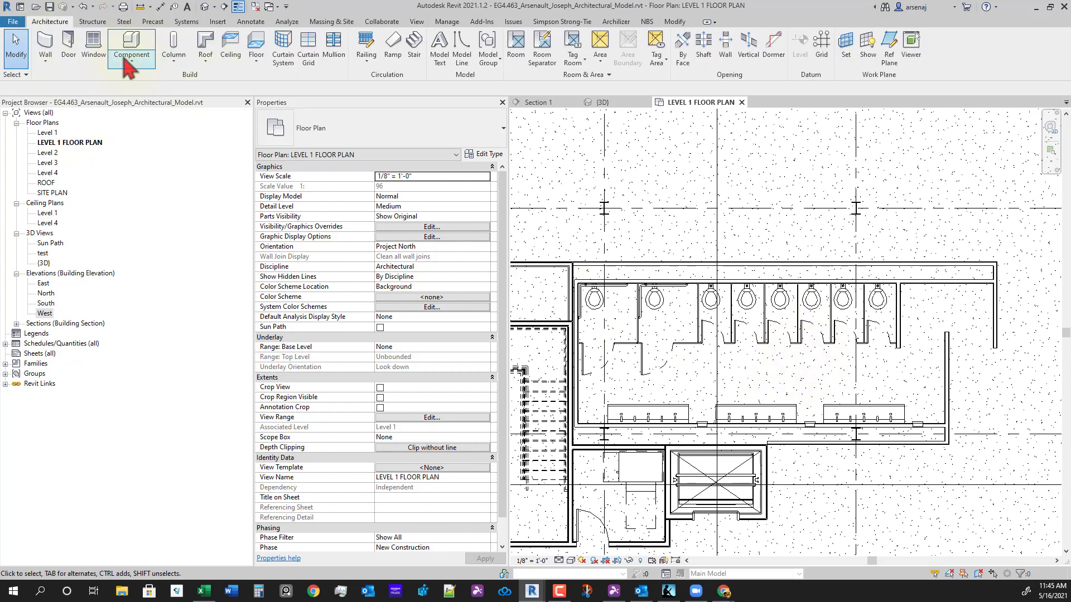
{"action": "left_click", "coordinate": [141, 66]}
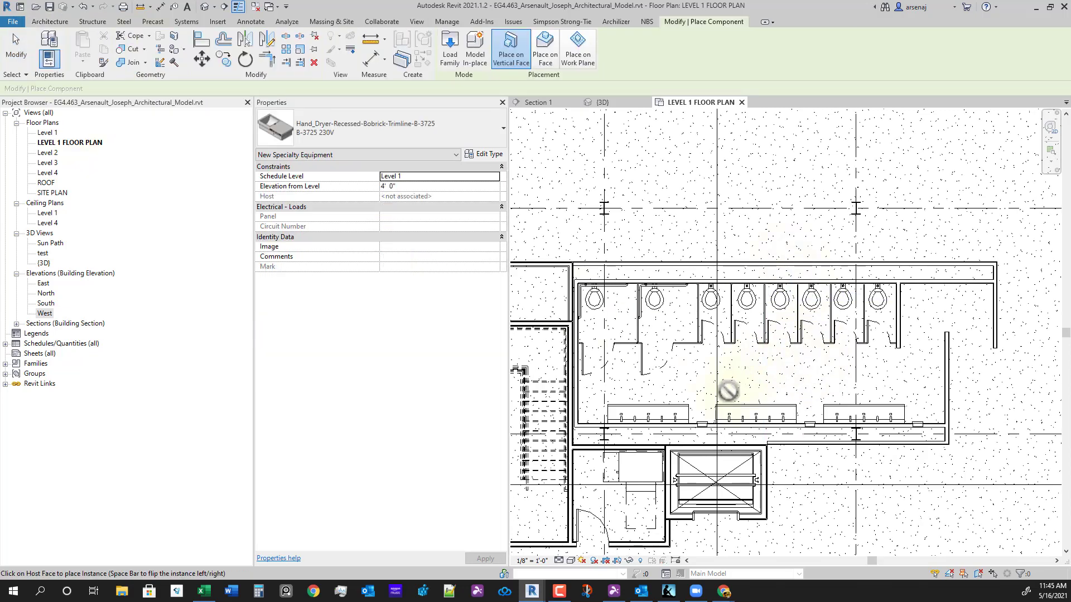
{"action": "left_click", "coordinate": [362, 128]}
{"action": "scroll", "coordinate": [404, 257], "scroll_direction": "up", "scroll_amount": 3}
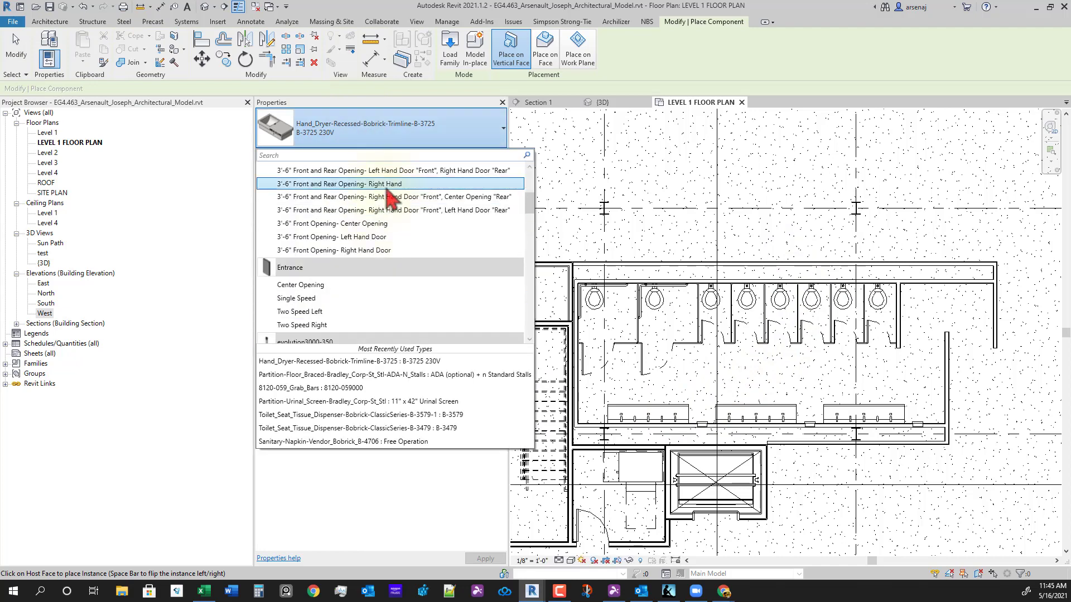
{"action": "scroll", "coordinate": [418, 279], "scroll_direction": "up", "scroll_amount": 3}
{"action": "scroll", "coordinate": [385, 250], "scroll_direction": "down", "scroll_amount": 7}
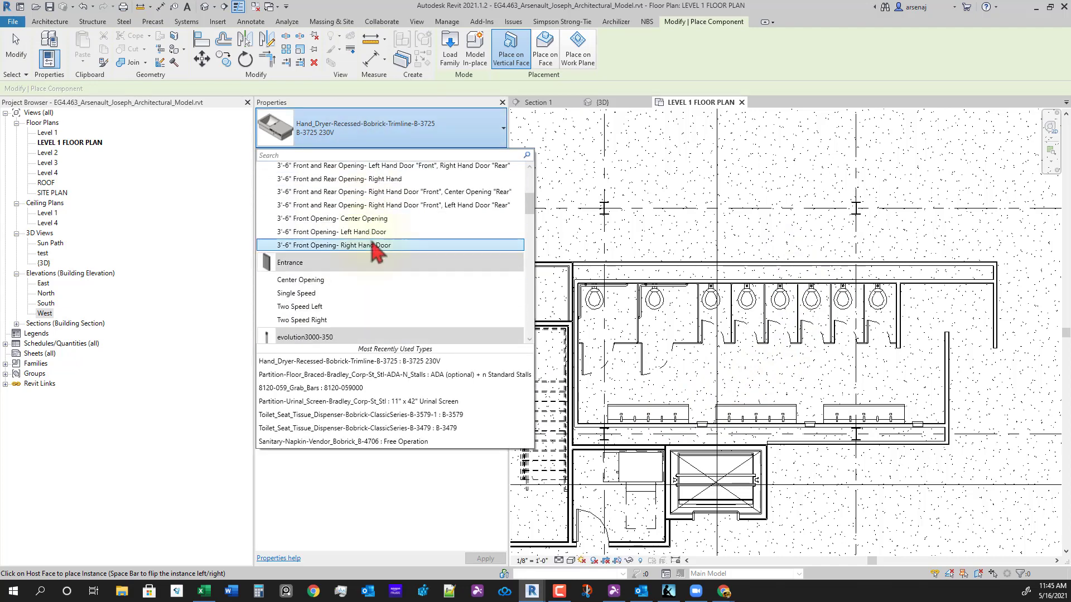
{"action": "scroll", "coordinate": [391, 293], "scroll_direction": "down", "scroll_amount": 4}
{"action": "scroll", "coordinate": [403, 301], "scroll_direction": "down", "scroll_amount": 1}
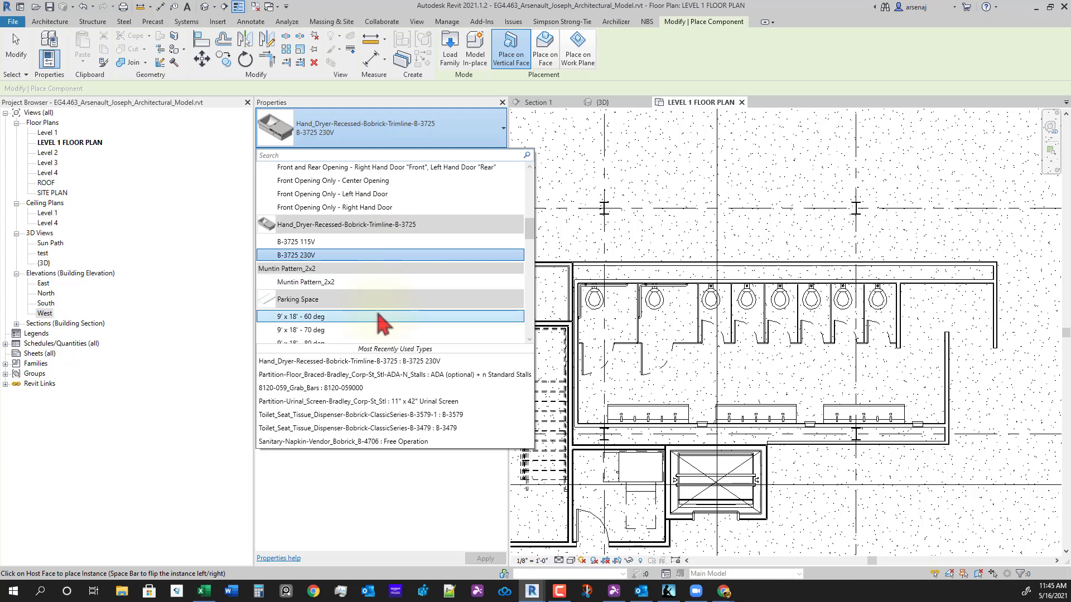
{"action": "scroll", "coordinate": [384, 312], "scroll_direction": "down", "scroll_amount": 3}
{"action": "scroll", "coordinate": [385, 312], "scroll_direction": "down", "scroll_amount": 3}
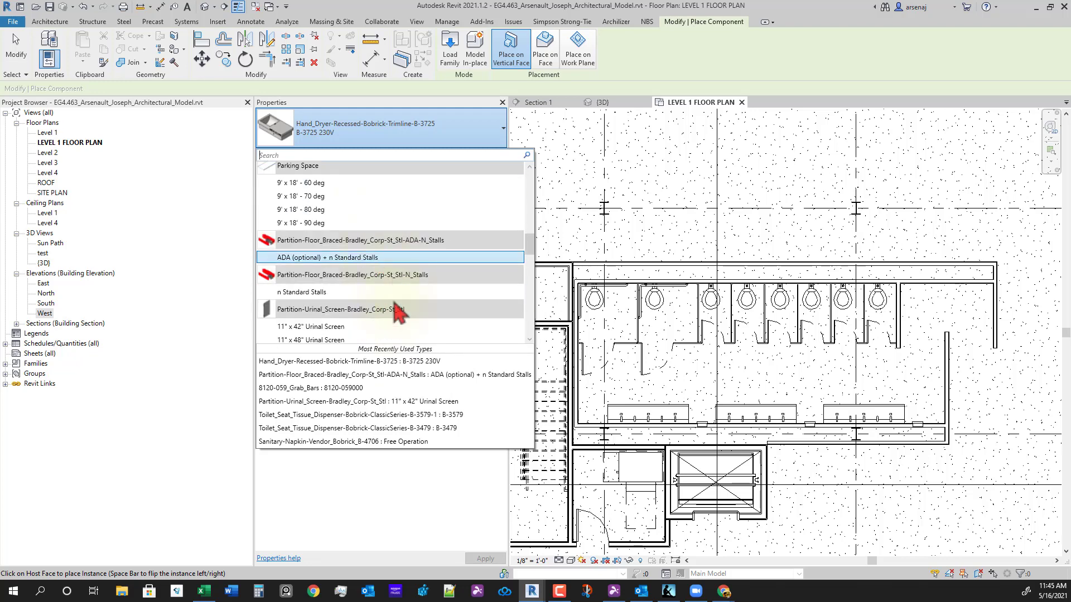
{"action": "scroll", "coordinate": [399, 311], "scroll_direction": "down", "scroll_amount": 3}
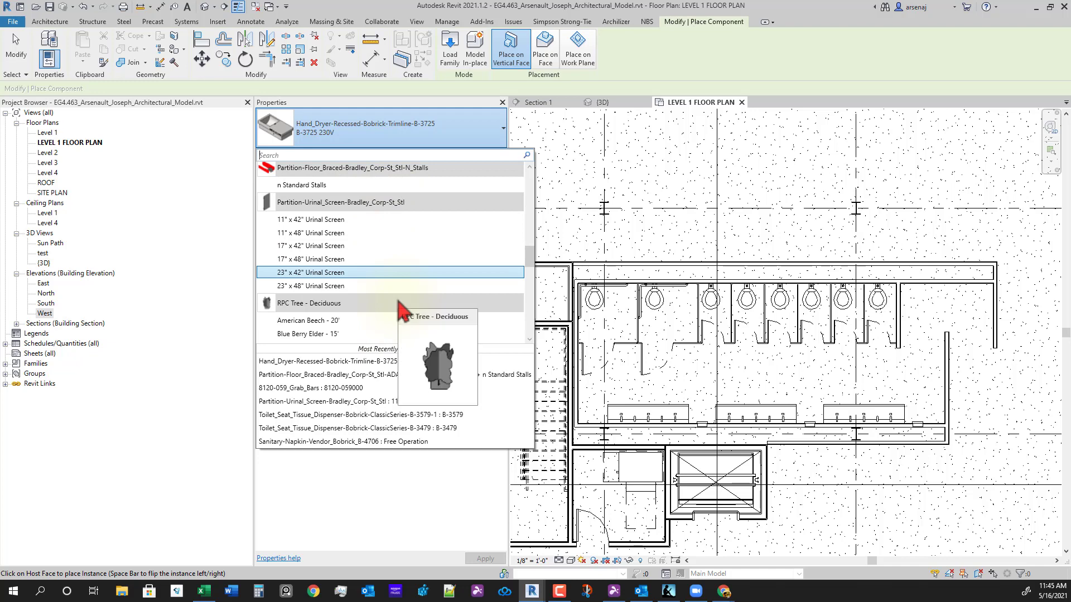
{"action": "scroll", "coordinate": [403, 311], "scroll_direction": "down", "scroll_amount": 6}
{"action": "scroll", "coordinate": [402, 311], "scroll_direction": "down", "scroll_amount": 3}
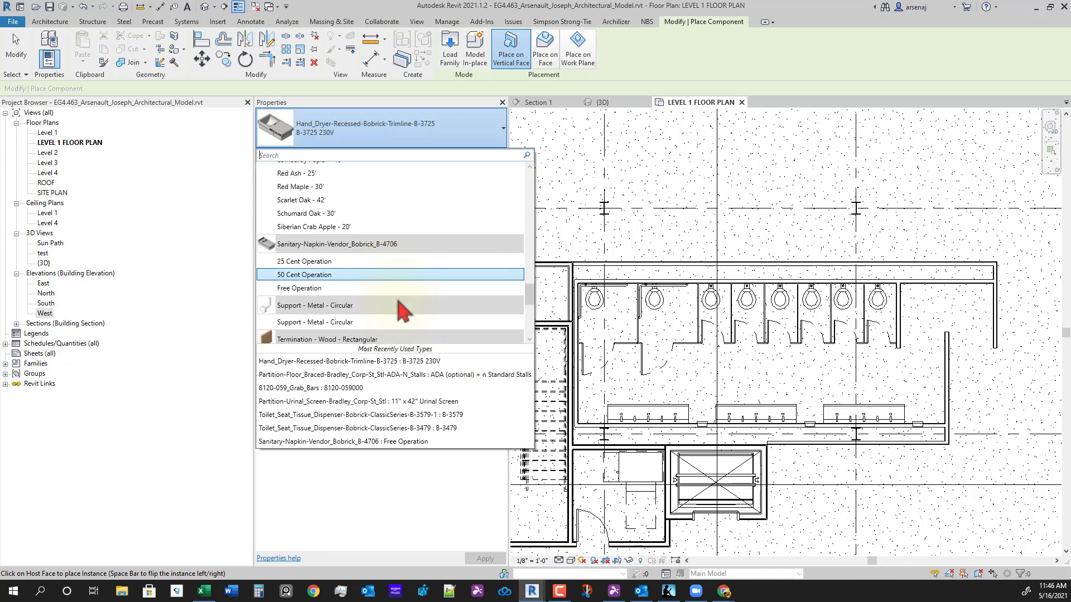
{"action": "left_click", "coordinate": [323, 287]}
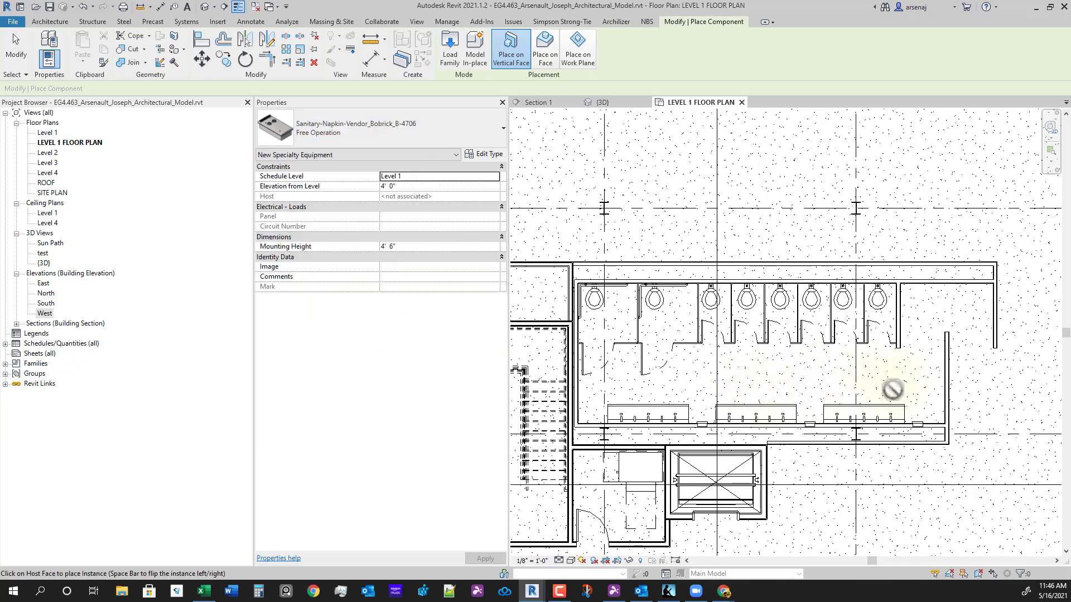
- Place the napkin vendor on the short partition wall at the restroom's right end
{"action": "scroll", "coordinate": [908, 381], "scroll_direction": "down", "scroll_amount": 3}
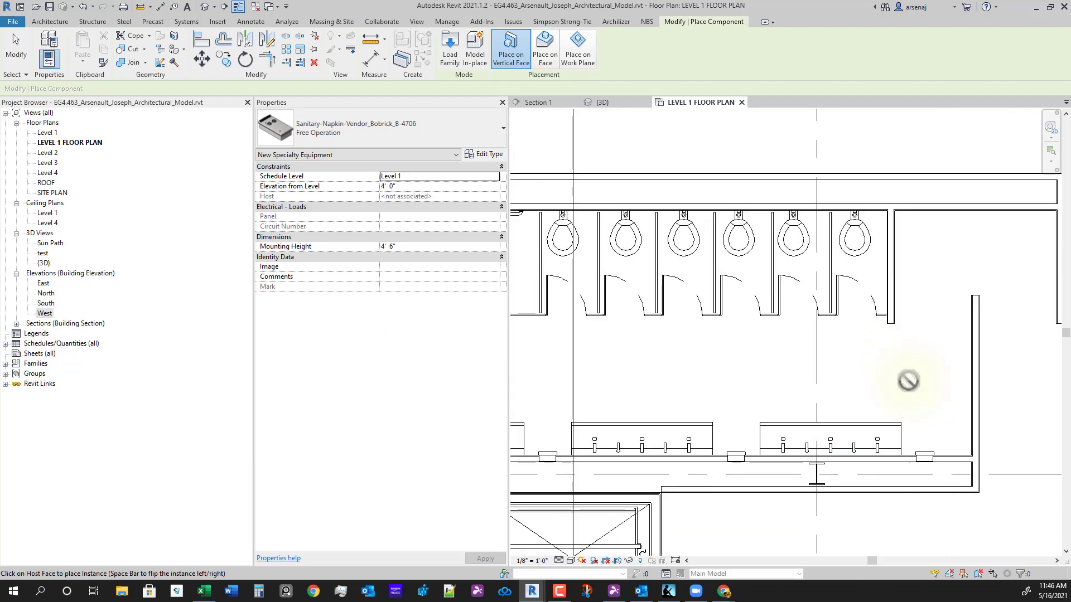
{"action": "scroll", "coordinate": [761, 376], "scroll_direction": "up", "scroll_amount": 2}
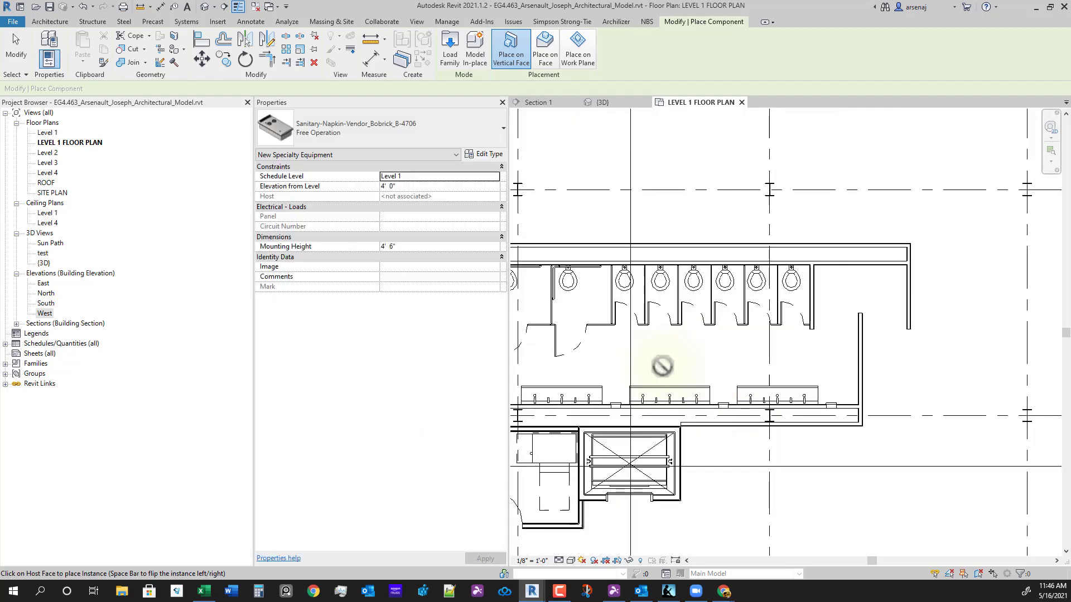
{"action": "middle_click_drag", "start_coordinate": [877, 365], "coordinate": [790, 371]}
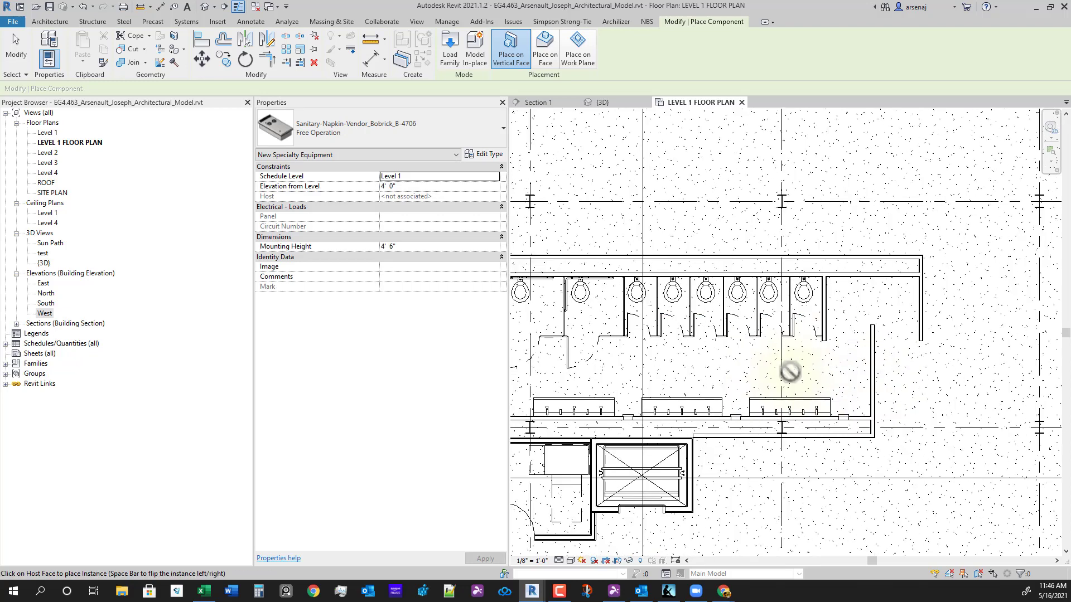
{"action": "scroll", "coordinate": [870, 372], "scroll_direction": "up", "scroll_amount": 2}
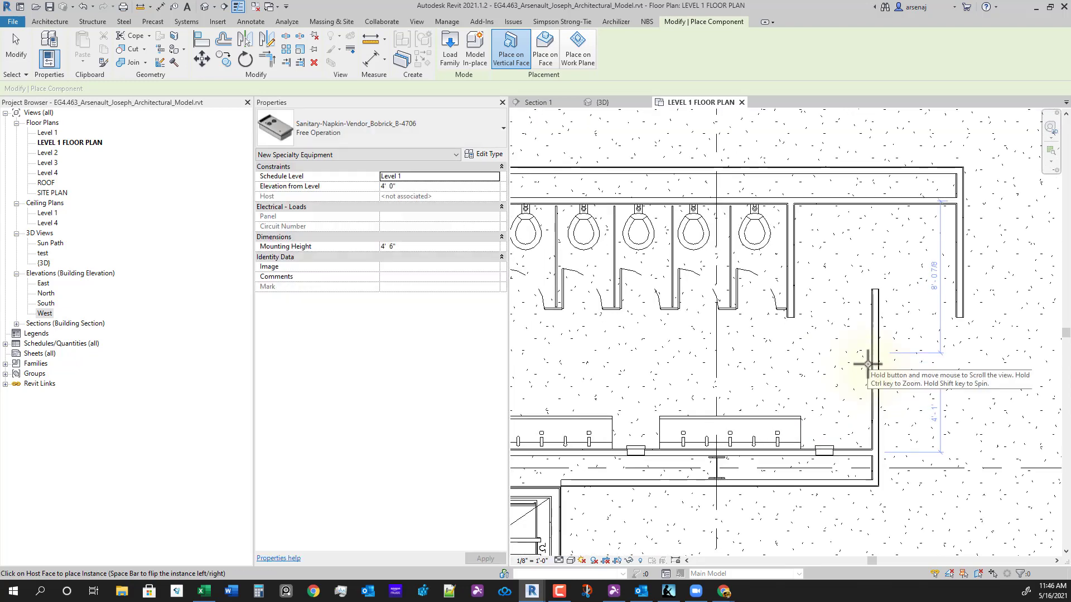
{"action": "left_click", "coordinate": [868, 363]}
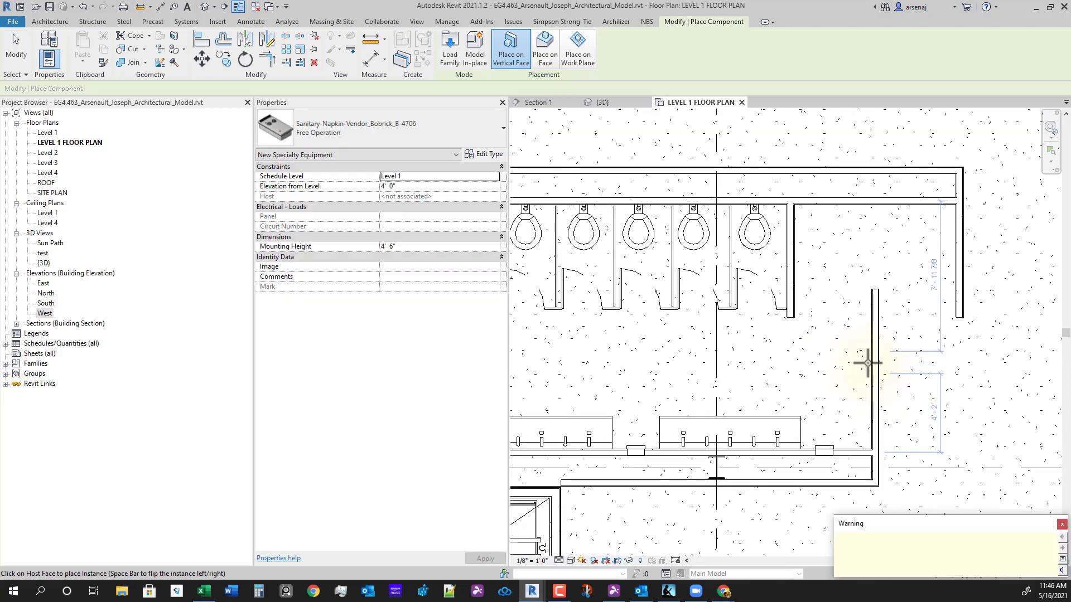
{"action": "key", "text": "Escape"}
{"action": "key", "text": "Escape"}
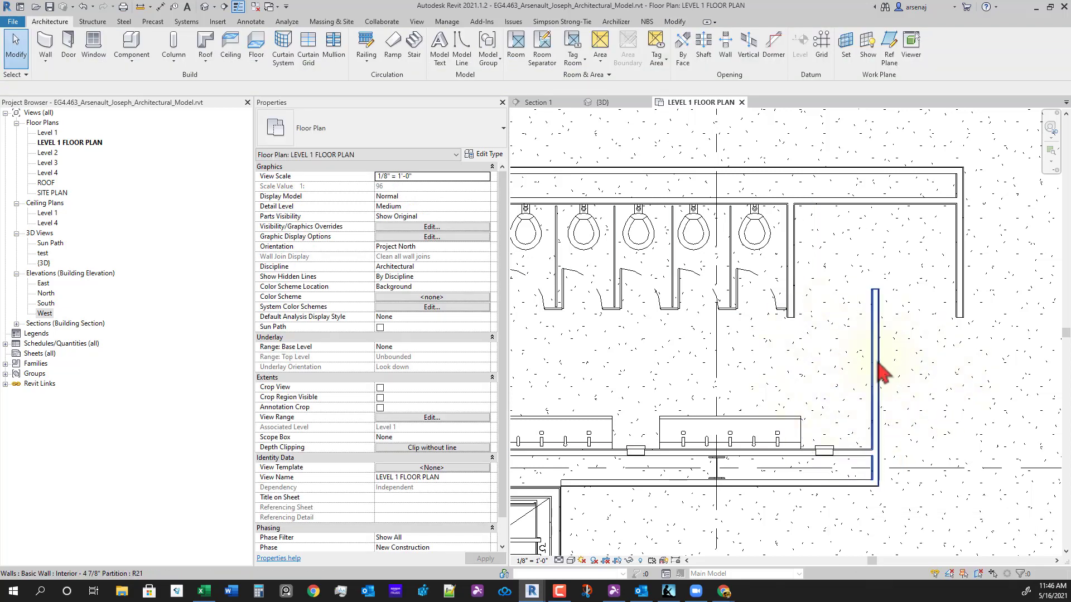
- In the {3D} view, select the napkin vendor and lower its elevation from level
{"action": "left_click", "coordinate": [612, 102]}
{"action": "middle_click_drag", "start_coordinate": [959, 365], "coordinate": [683, 437]}
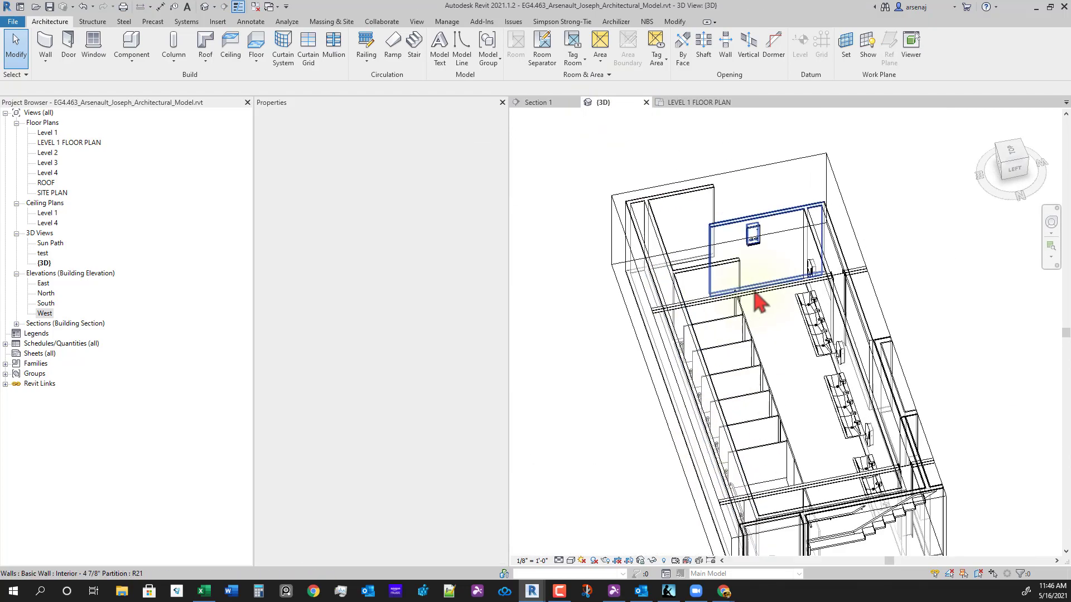
{"action": "scroll", "coordinate": [759, 302], "scroll_direction": "up", "scroll_amount": 3}
{"action": "left_click", "coordinate": [752, 178]}
{"action": "middle_click_drag", "start_coordinate": [842, 388], "coordinate": [784, 383], "text": "shift"}
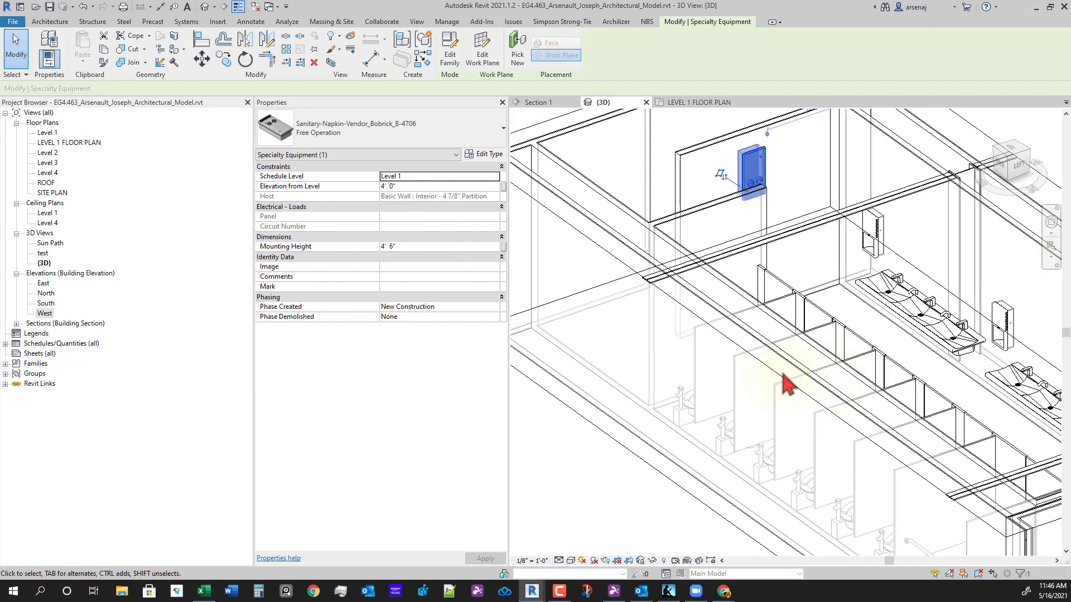
{"action": "middle_click_drag", "start_coordinate": [948, 301], "coordinate": [795, 395], "text": "shift"}
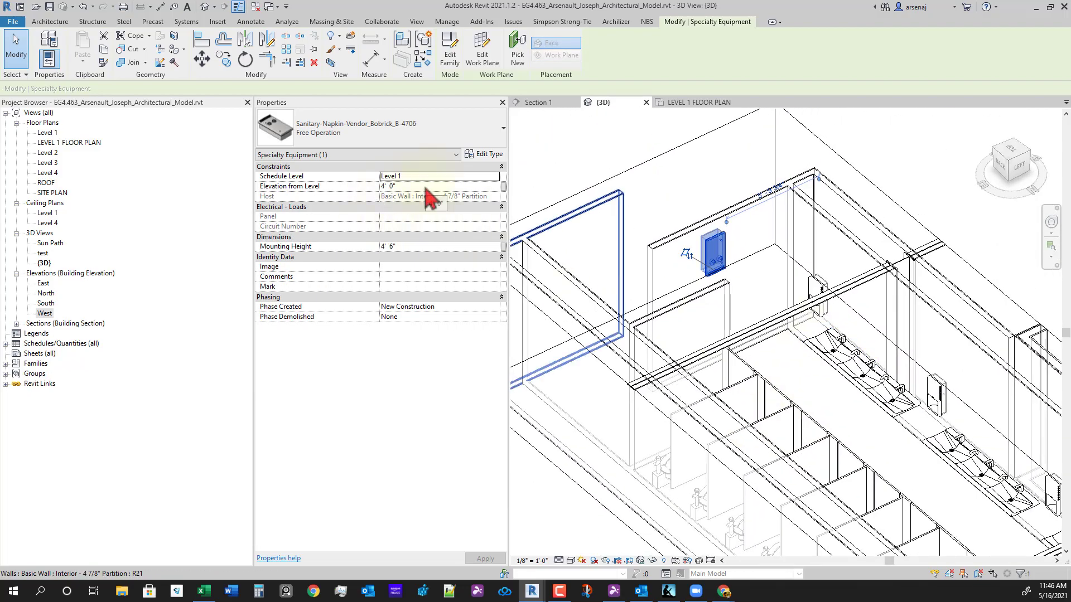
{"action": "left_click", "coordinate": [426, 186]}
{"action": "type", "text": "0"}
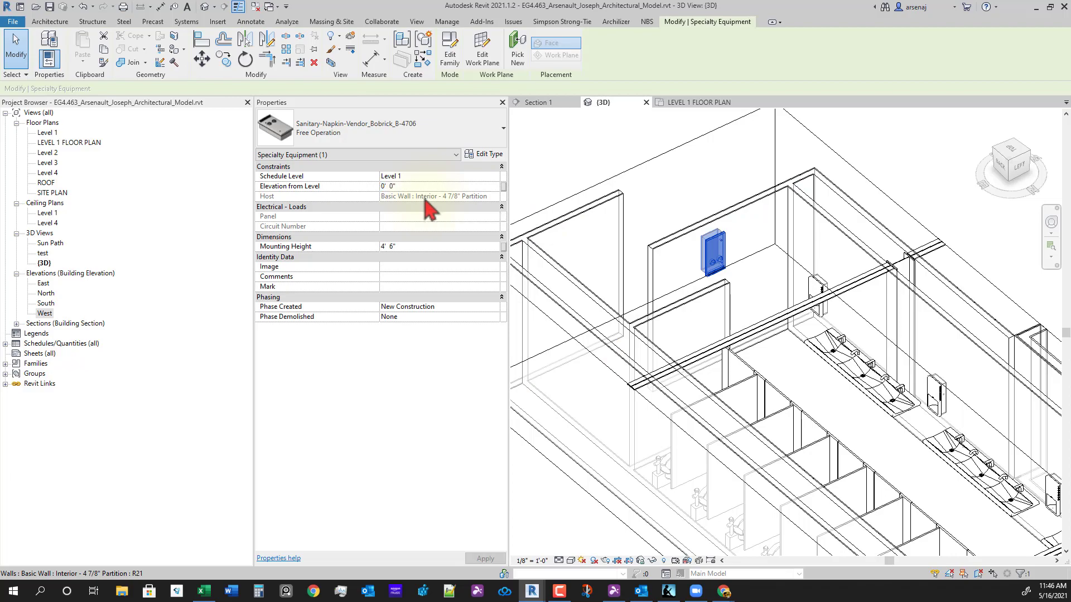
{"action": "middle_click_drag", "start_coordinate": [740, 330], "coordinate": [838, 326], "text": "shift"}
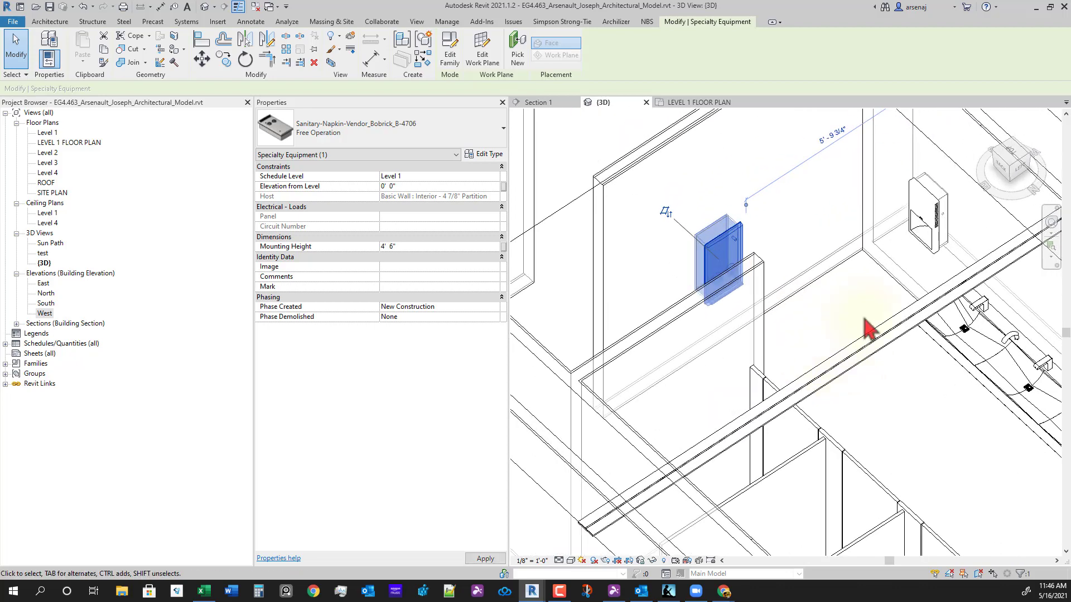
- Set the recessed hand dryer's elevation from level to 4' 0"
{"action": "left_click", "coordinate": [932, 211]}
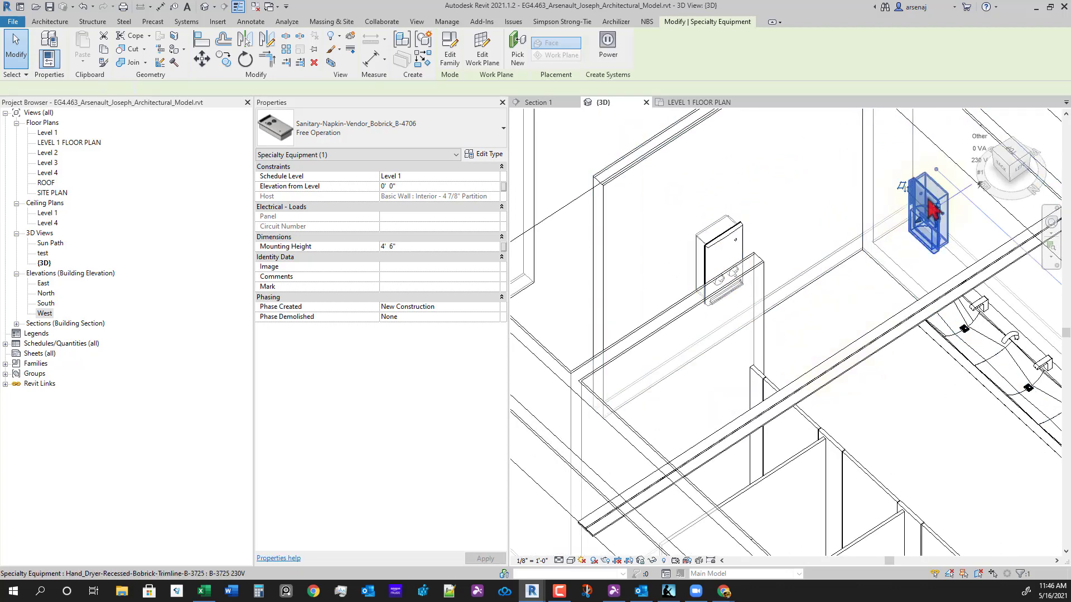
{"action": "middle_click_drag", "start_coordinate": [772, 292], "coordinate": [826, 357], "text": "shift"}
{"action": "scroll", "coordinate": [911, 268], "scroll_direction": "up", "scroll_amount": 2}
{"action": "scroll", "coordinate": [831, 276], "scroll_direction": "up", "scroll_amount": 4}
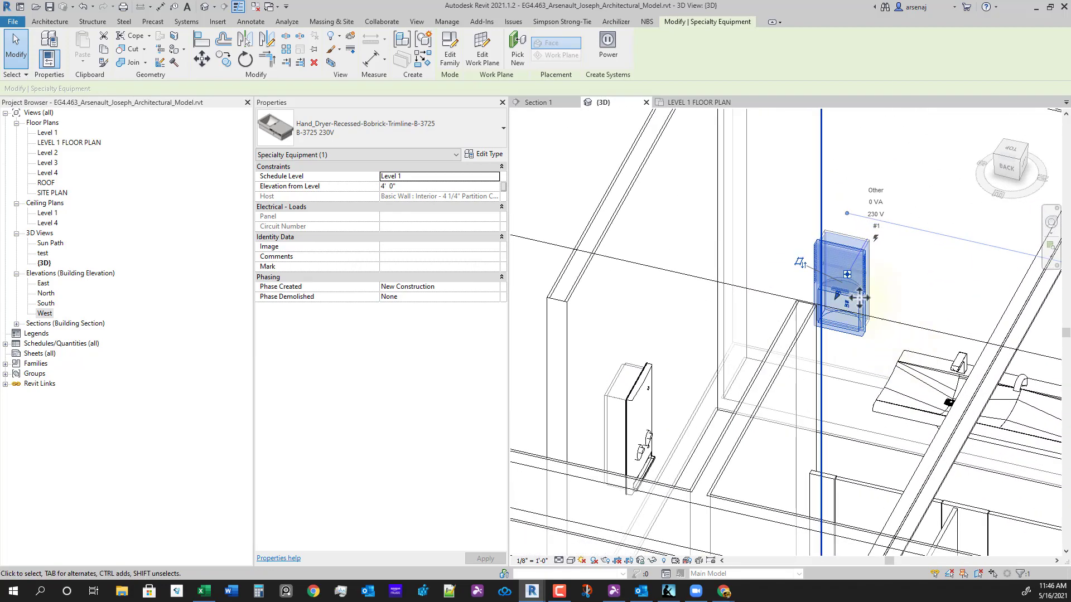
{"action": "left_click", "coordinate": [417, 187]}
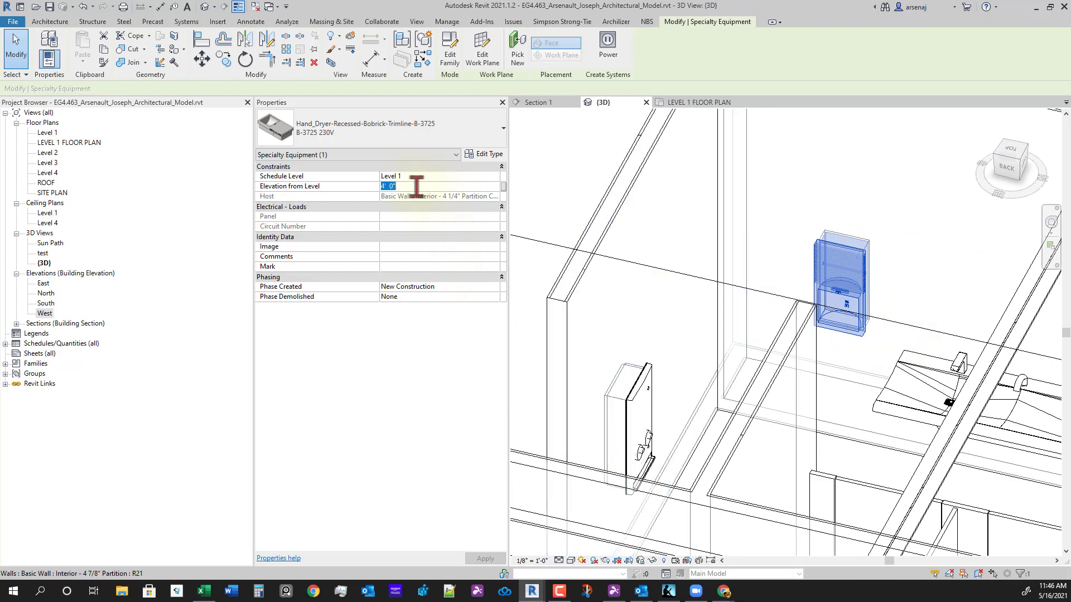
{"action": "type", "text": "0"}
{"action": "key", "text": "Return"}
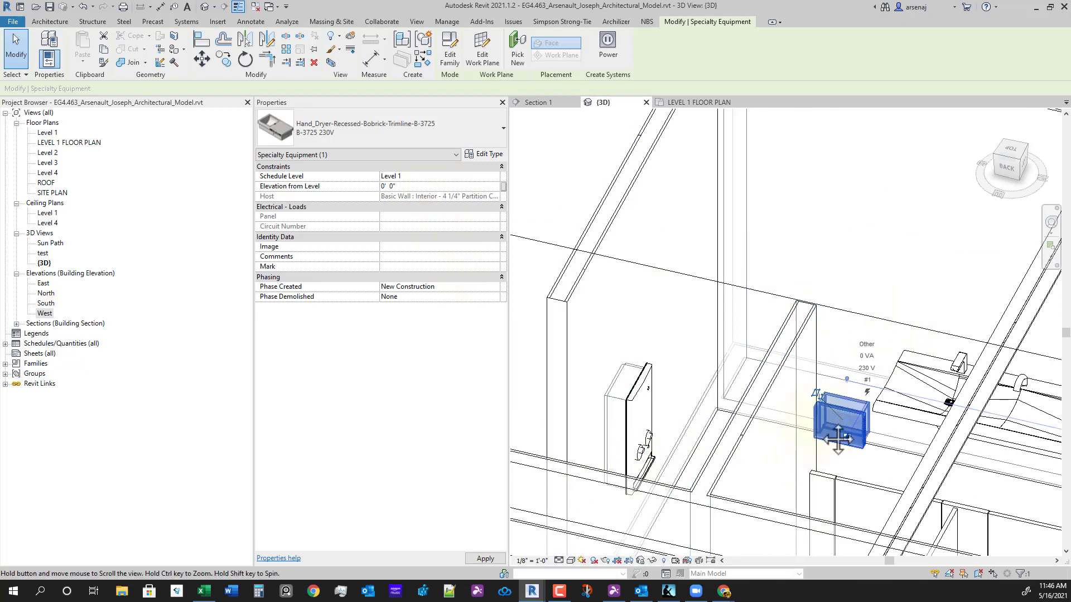
{"action": "middle_click_drag", "start_coordinate": [836, 435], "coordinate": [892, 461], "text": "shift"}
{"action": "left_click", "coordinate": [449, 186]}
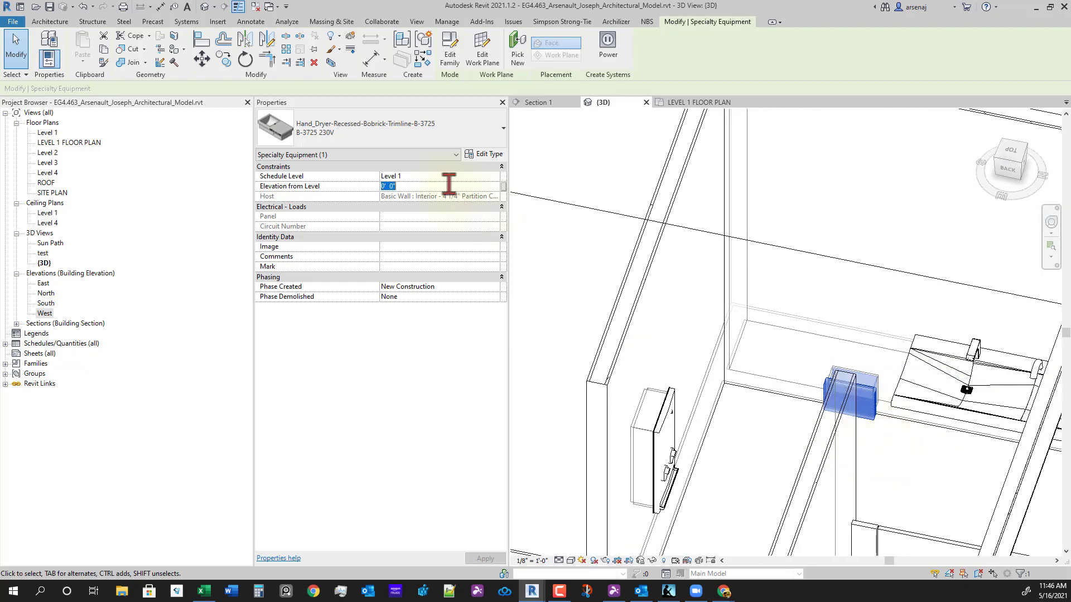
{"action": "type", "text": "4"}
{"action": "key", "text": "Return"}
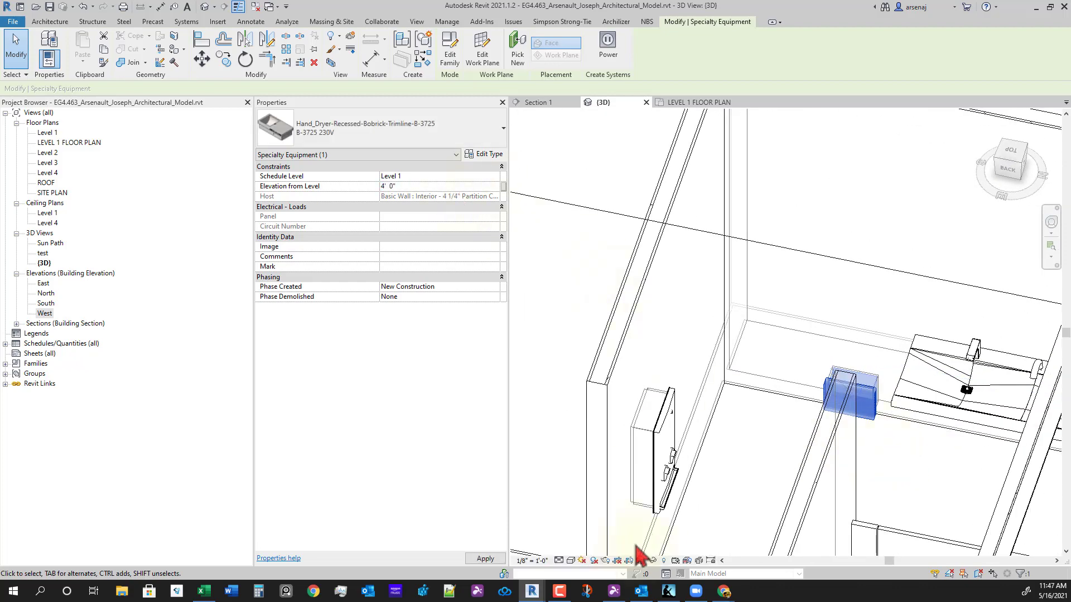
- Check the napkin vendor's 4' 6" mounting height, then return to the Level 1 floor plan
{"action": "middle_click_drag", "start_coordinate": [641, 552], "coordinate": [667, 313], "text": "shift"}
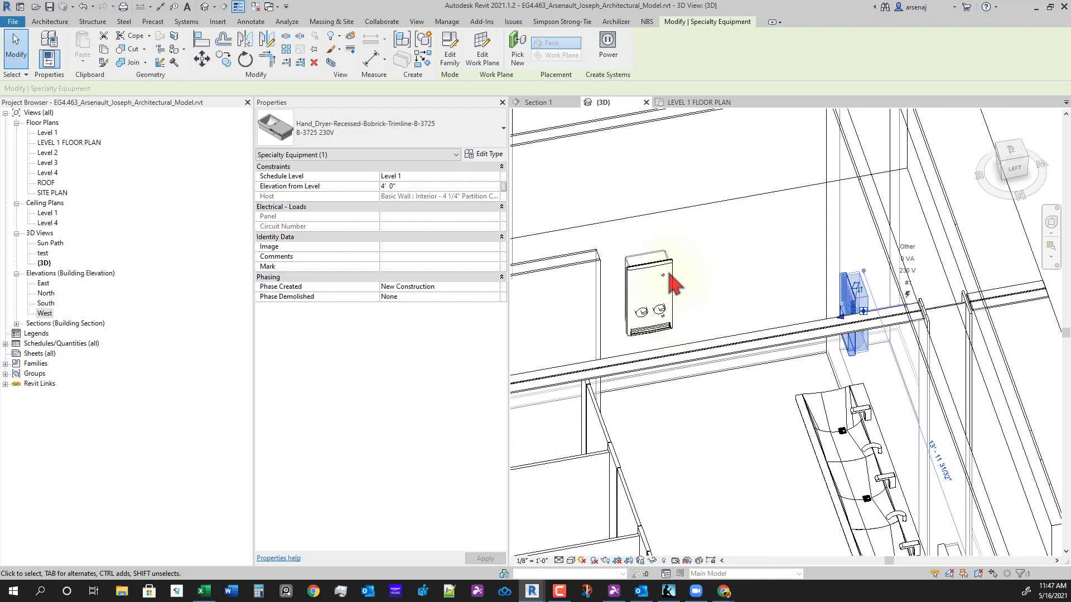
{"action": "left_click", "coordinate": [671, 276]}
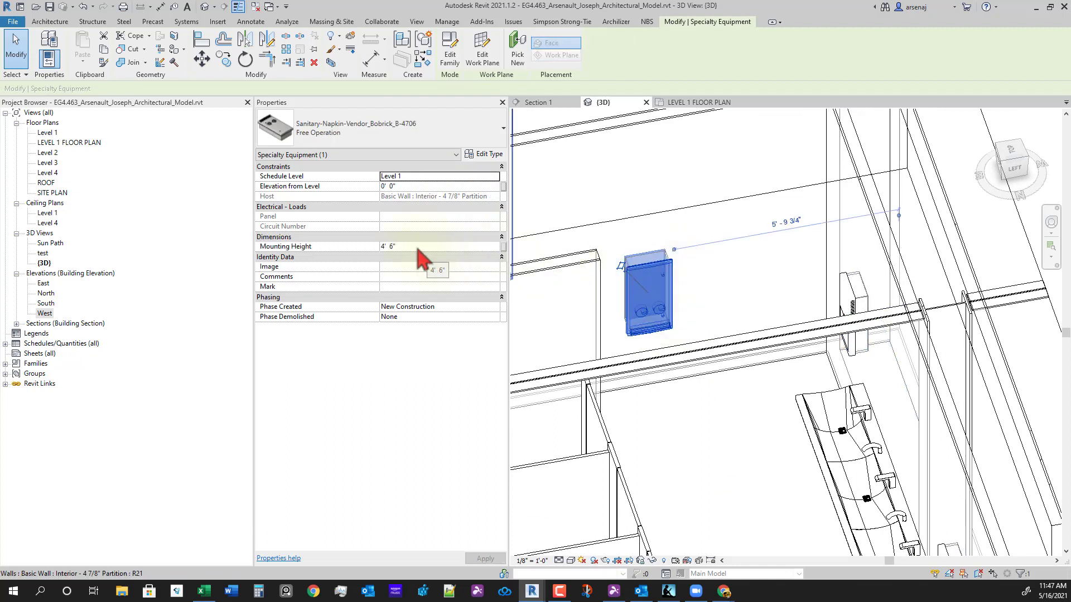
{"action": "left_click", "coordinate": [413, 188]}
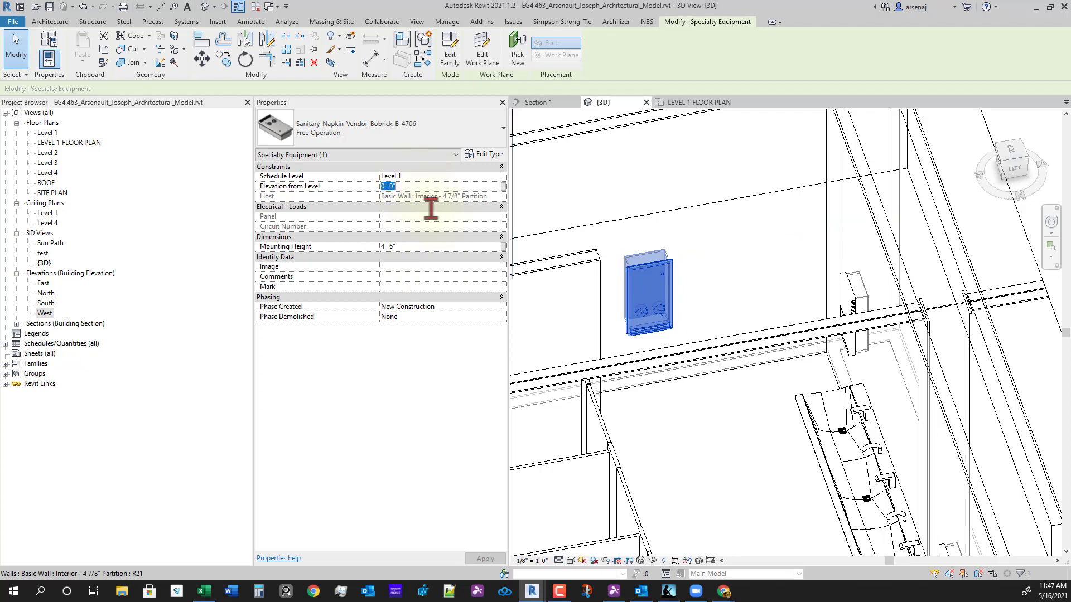
{"action": "left_click", "coordinate": [718, 440]}
{"action": "middle_click_drag", "start_coordinate": [720, 443], "coordinate": [675, 371], "text": "shift"}
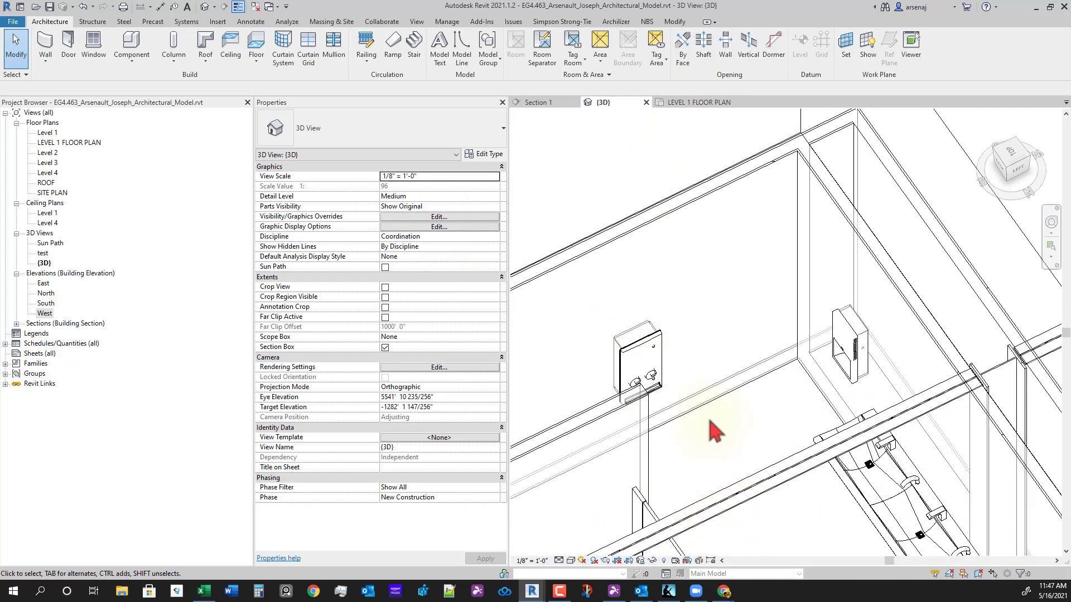
{"action": "middle_click_drag", "start_coordinate": [714, 430], "coordinate": [746, 275], "text": "shift"}
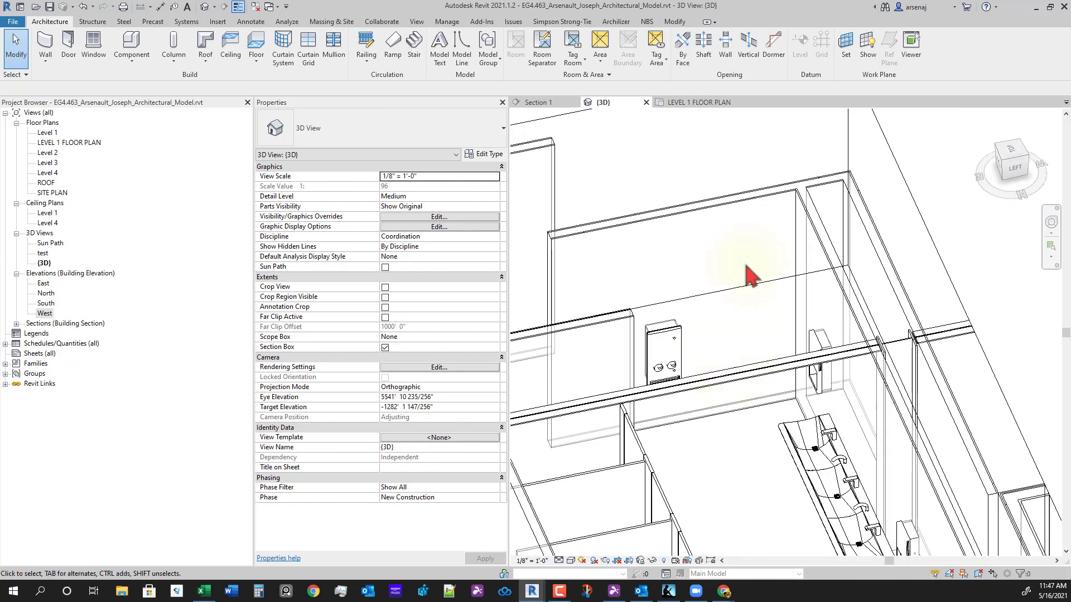
{"action": "left_click", "coordinate": [704, 103]}
- Place an aligned dimension from the right wall's top end to the napkin vendor
{"action": "scroll", "coordinate": [839, 357], "scroll_direction": "down", "scroll_amount": 2}
{"action": "middle_click_drag", "start_coordinate": [732, 386], "coordinate": [860, 363]}
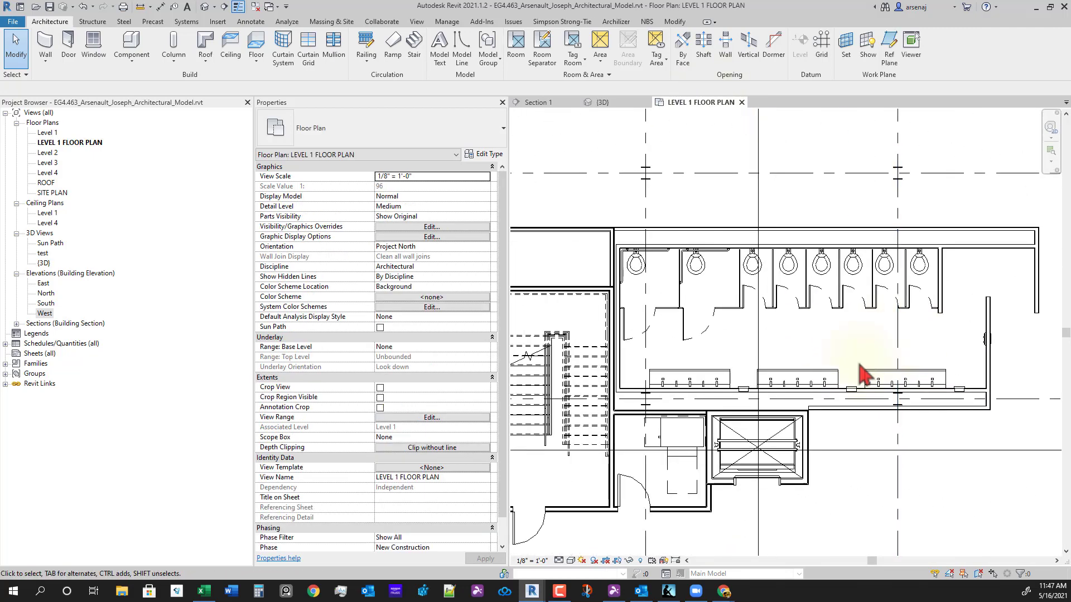
{"action": "scroll", "coordinate": [1004, 360], "scroll_direction": "up", "scroll_amount": 5}
{"action": "mouse_move", "coordinate": [917, 337]}
{"action": "middle_mouse_down"}
{"action": "mouse_move", "coordinate": [881, 361]}
{"action": "mouse_move", "coordinate": [807, 363]}
{"action": "middle_mouse_up"}
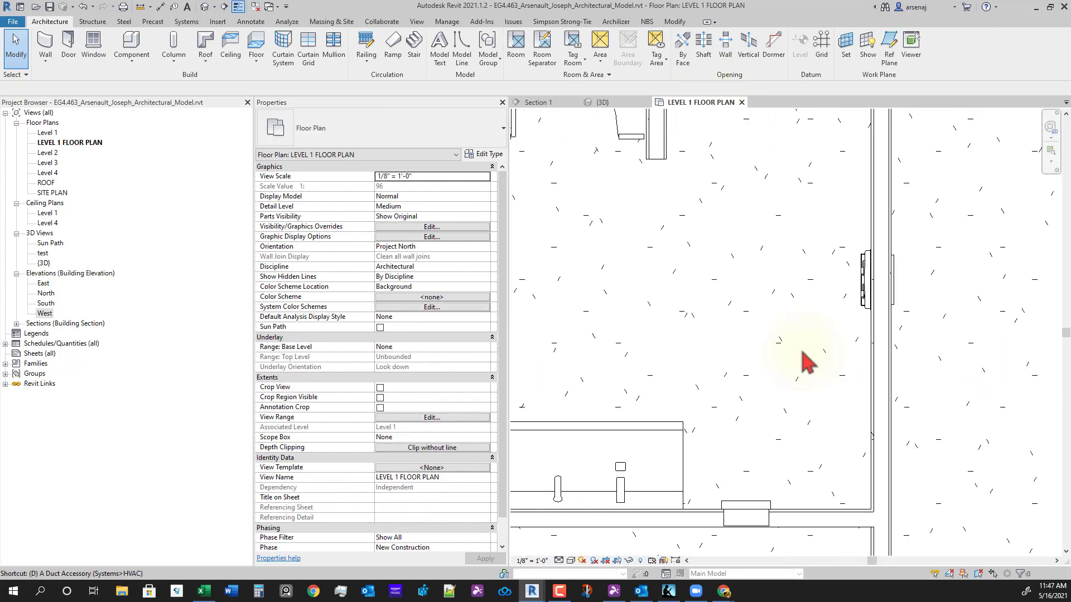
{"action": "key", "text": "i"}
{"action": "scroll", "coordinate": [925, 310], "scroll_direction": "down", "scroll_amount": 1}
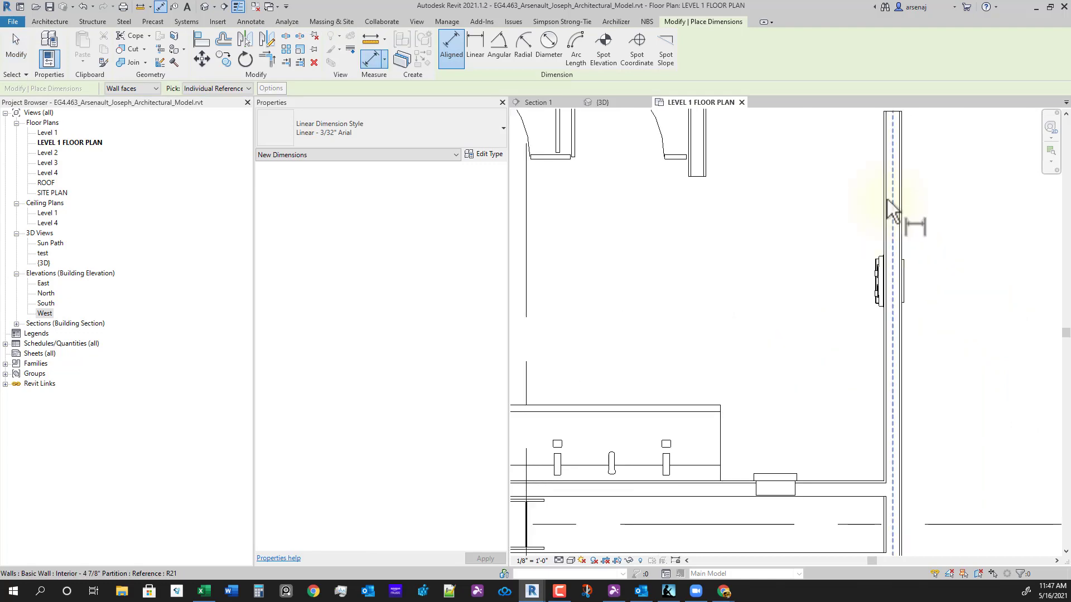
{"action": "left_click", "coordinate": [896, 116]}
{"action": "left_click", "coordinate": [874, 285]}
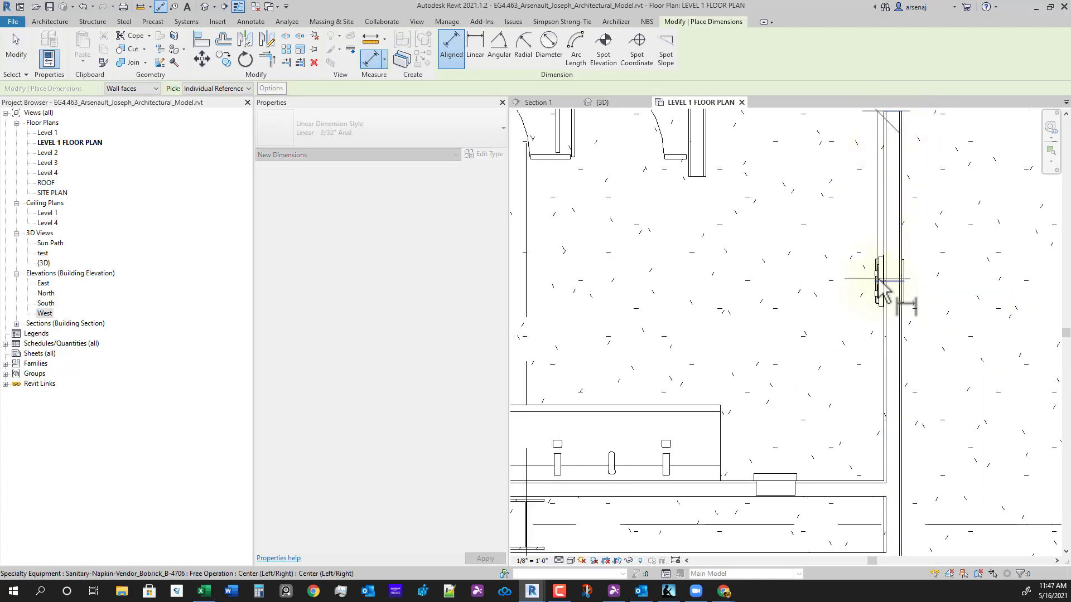
{"action": "scroll", "coordinate": [814, 311], "scroll_direction": "down", "scroll_amount": 1}
{"action": "left_click", "coordinate": [820, 300]}
{"action": "key", "text": "Escape"}
{"action": "key", "text": "Escape"}
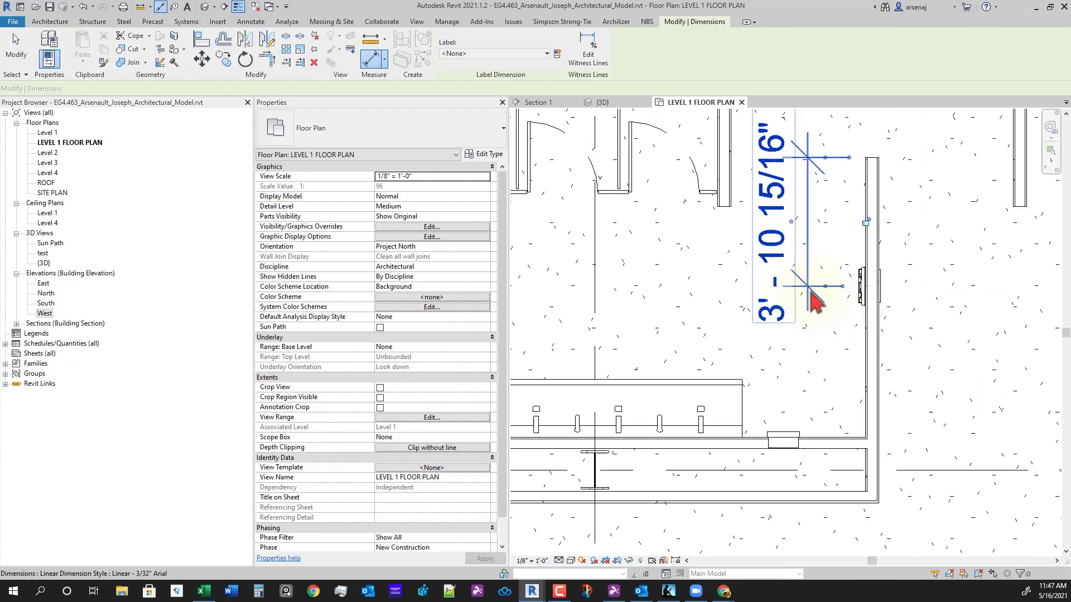
- Add the lower wall as a witness line and equalise the dimension to 4' - 3" each side
{"action": "left_click", "coordinate": [811, 301]}
{"action": "key", "text": "e"}
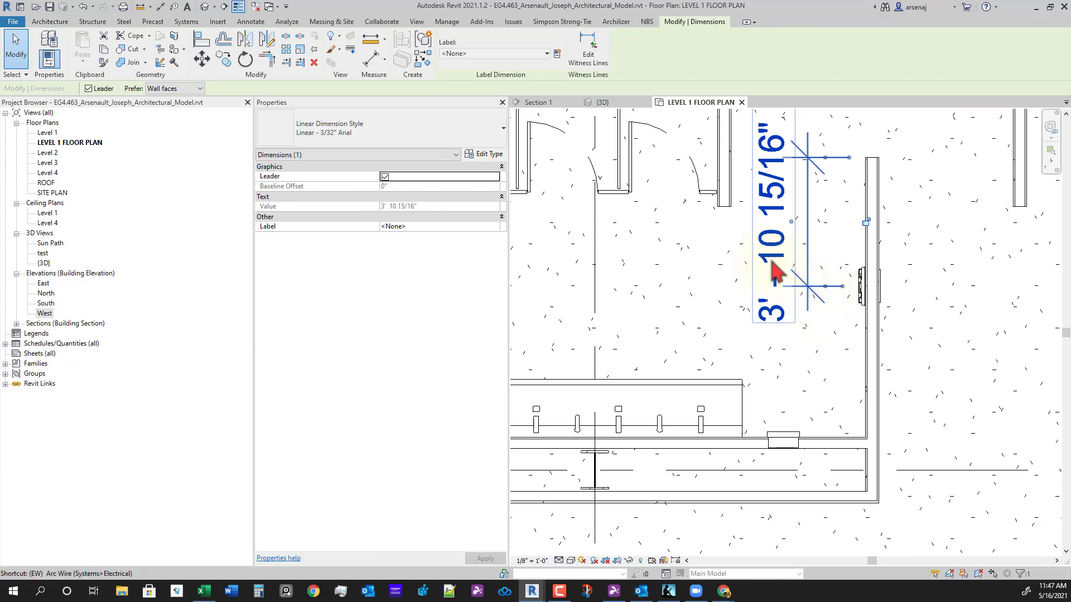
{"action": "left_click", "coordinate": [587, 54]}
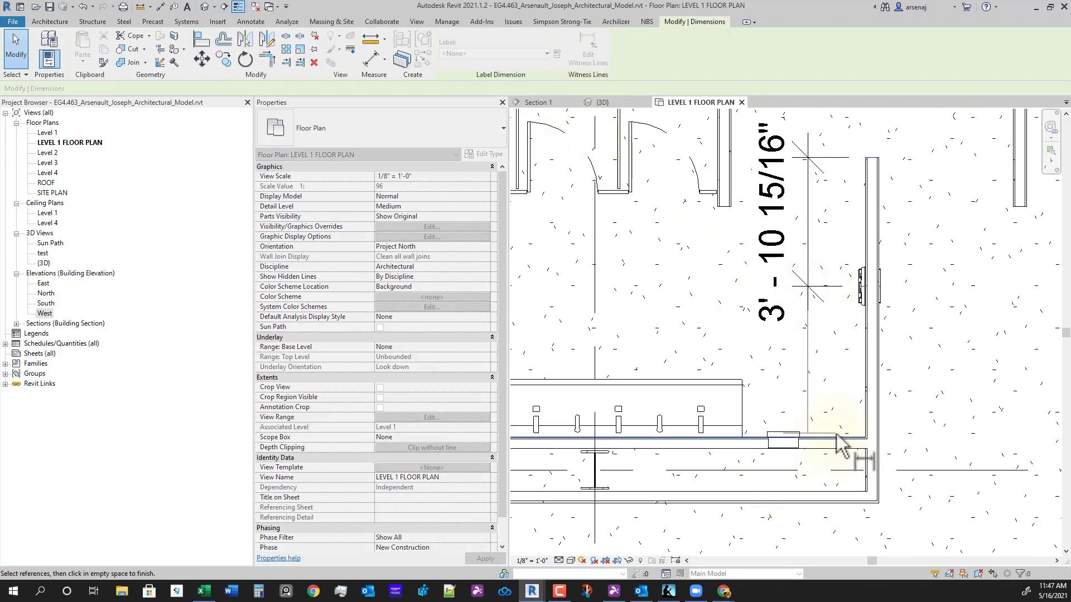
{"action": "left_click", "coordinate": [838, 437]}
{"action": "left_click", "coordinate": [941, 300]}
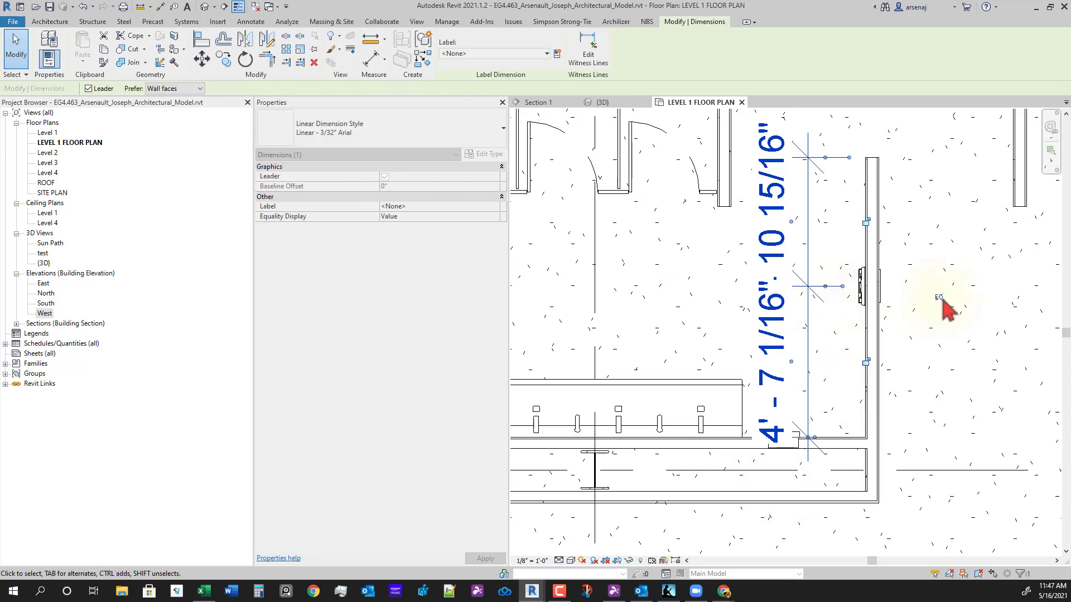
{"action": "left_click", "coordinate": [939, 298]}
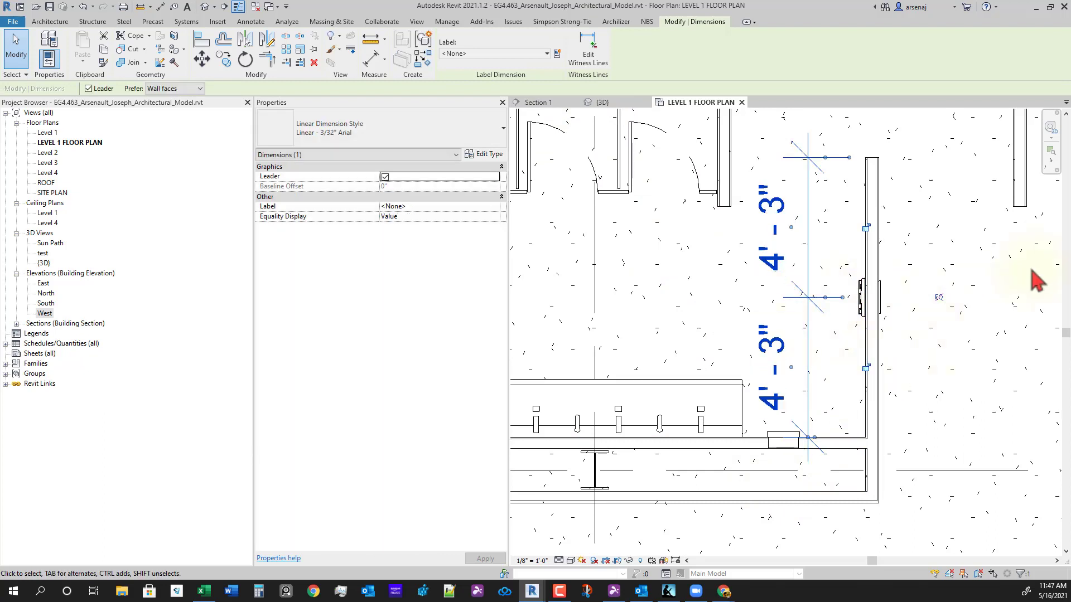
{"action": "left_click", "coordinate": [939, 297]}
{"action": "left_click", "coordinate": [939, 299]}
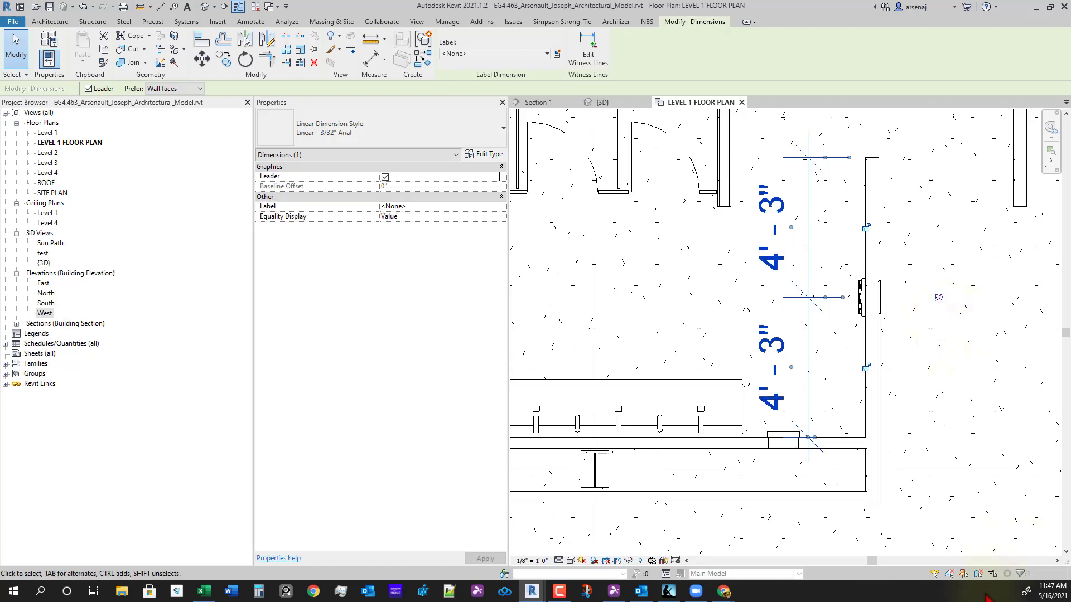
{"action": "left_click", "coordinate": [831, 388]}
- Select the napkin vendor in the Level 1 plan to review its centred placement
{"action": "scroll", "coordinate": [855, 332], "scroll_direction": "up", "scroll_amount": 5}
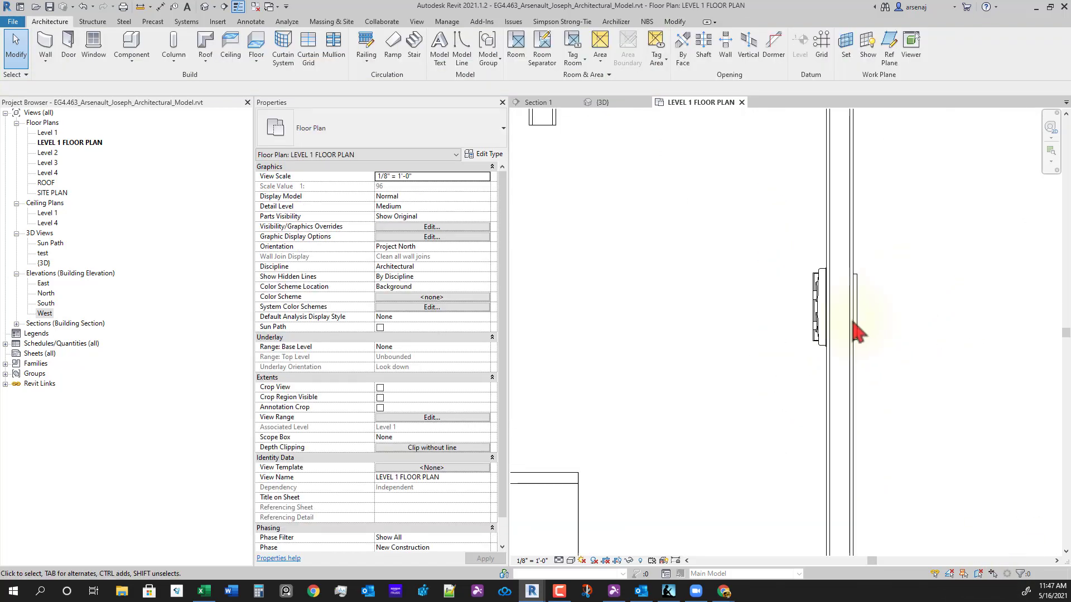
{"action": "scroll", "coordinate": [852, 324], "scroll_direction": "up", "scroll_amount": 3}
{"action": "left_click", "coordinate": [875, 280]}
{"action": "scroll", "coordinate": [875, 284], "scroll_direction": "down", "scroll_amount": 3}
{"action": "middle_click_drag", "start_coordinate": [867, 354], "coordinate": [869, 373]}
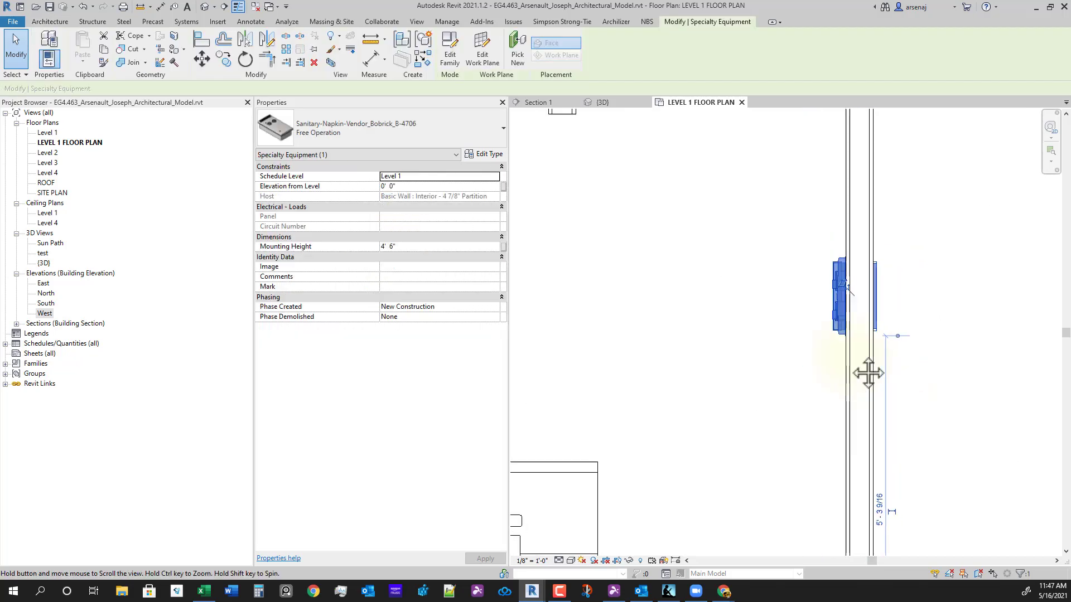
{"action": "scroll", "coordinate": [868, 373], "scroll_direction": "down", "scroll_amount": 3}
{"action": "middle_click_drag", "start_coordinate": [892, 474], "coordinate": [793, 480]}
{"action": "scroll", "coordinate": [772, 364], "scroll_direction": "up", "scroll_amount": 6}
{"action": "left_click", "coordinate": [779, 397]}
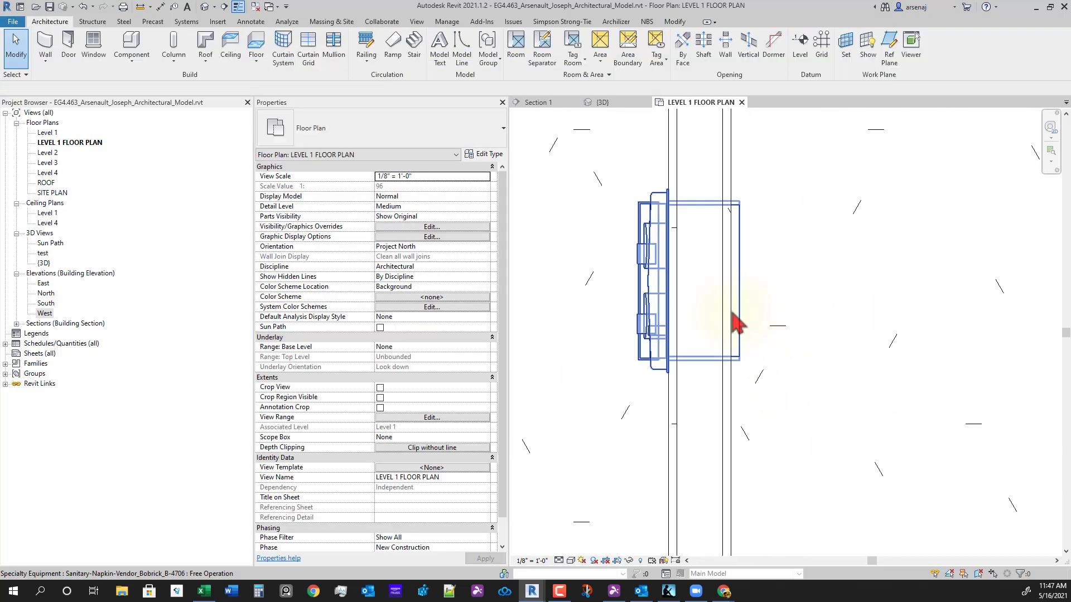
{"action": "scroll", "coordinate": [669, 303], "scroll_direction": "down", "scroll_amount": 5}
{"action": "middle_click_drag", "start_coordinate": [760, 383], "coordinate": [776, 293]}
{"action": "scroll", "coordinate": [777, 294], "scroll_direction": "up", "scroll_amount": 5}
{"action": "left_click", "coordinate": [769, 288]}
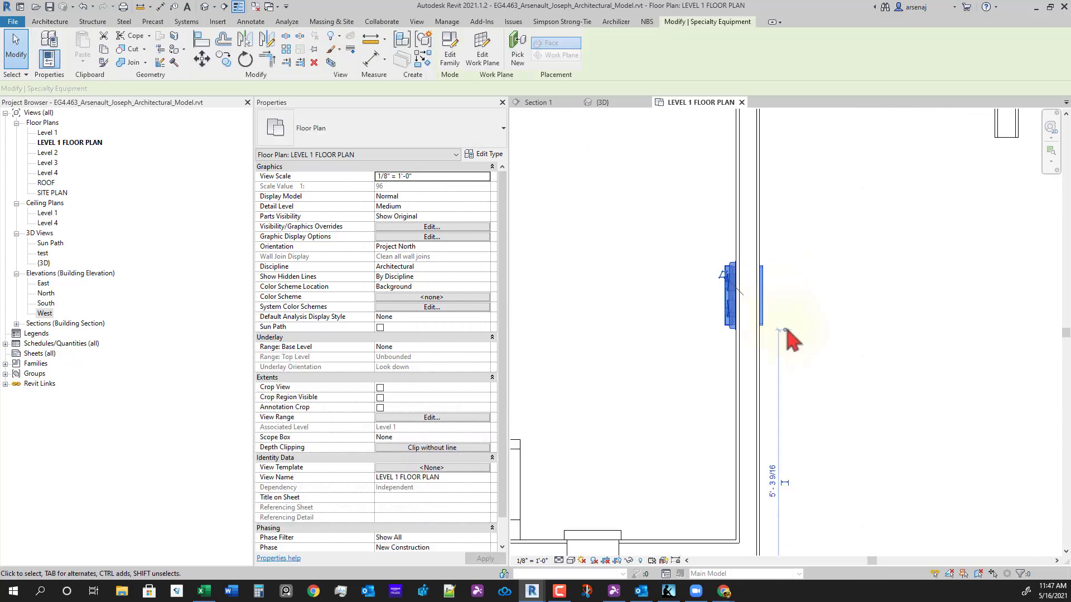
{"action": "scroll", "coordinate": [791, 337], "scroll_direction": "down", "scroll_amount": 3}
- Inspect the napkin vendor in 3D, then return to the Level 1 floor plan
{"action": "left_click", "coordinate": [607, 105]}
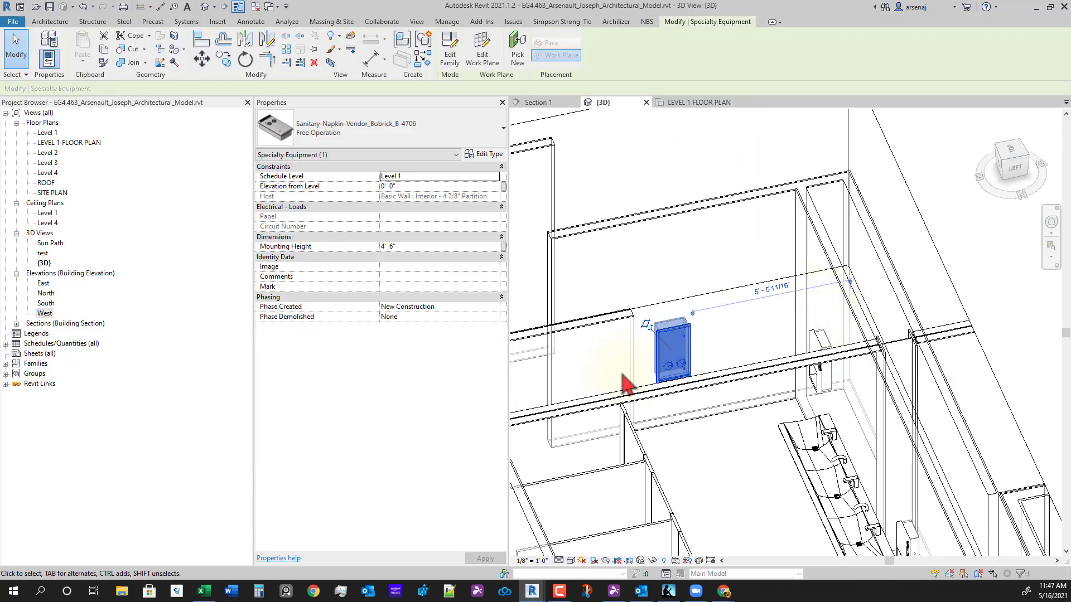
{"action": "middle_click_drag", "start_coordinate": [622, 375], "coordinate": [936, 391], "text": "shift"}
{"action": "middle_click_drag", "start_coordinate": [712, 373], "coordinate": [844, 350], "text": "shift"}
{"action": "left_click", "coordinate": [719, 366]}
{"action": "scroll", "coordinate": [719, 366], "scroll_direction": "up", "scroll_amount": 3}
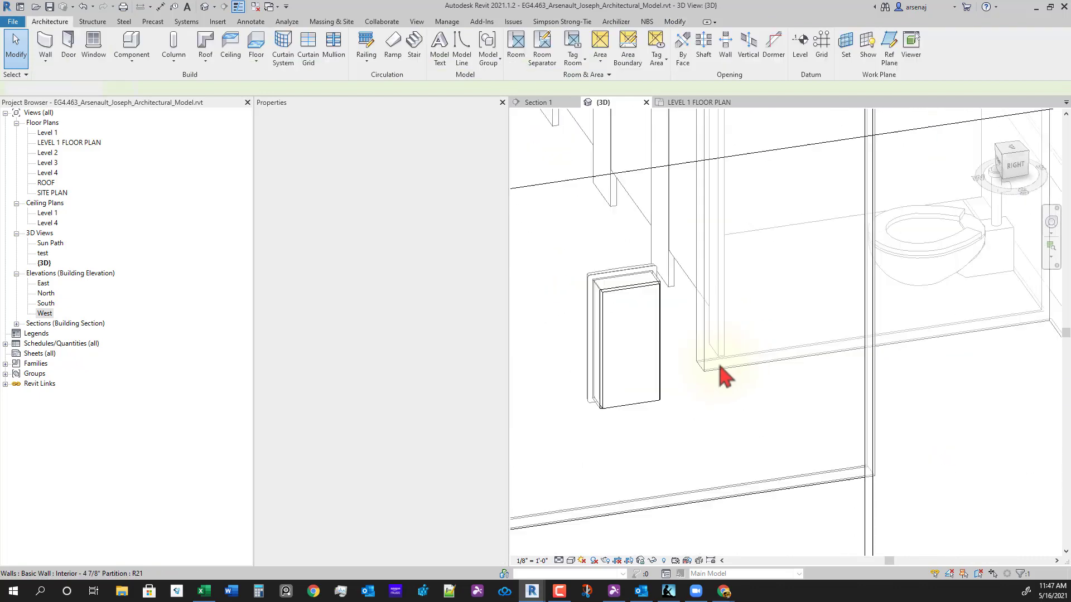
{"action": "middle_click_drag", "start_coordinate": [724, 376], "coordinate": [756, 245], "text": "shift"}
{"action": "left_click", "coordinate": [704, 103]}
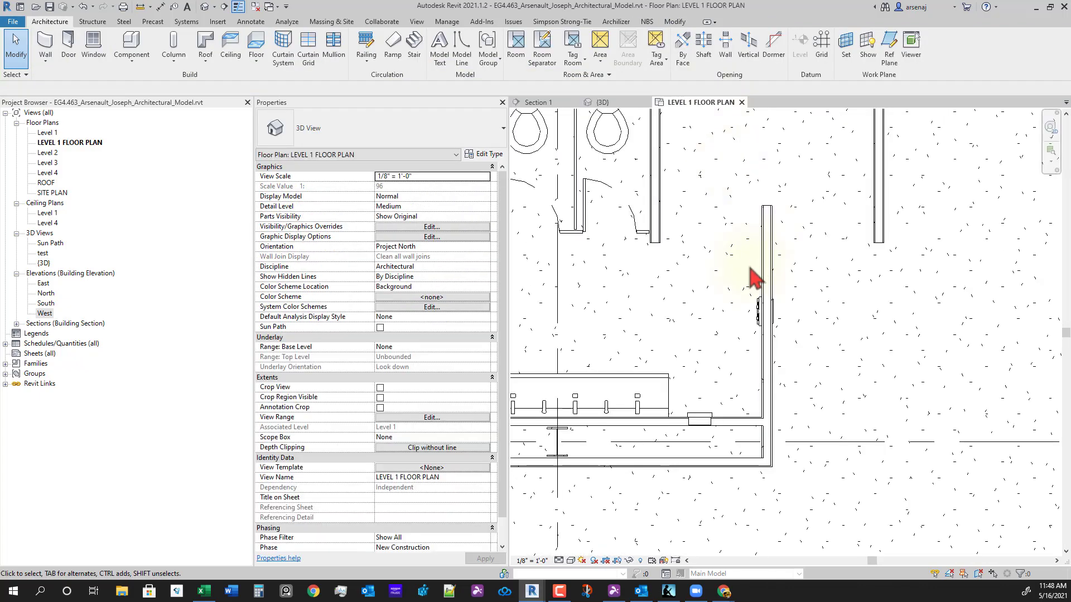
- Select the vendor's wall and duplicate its Interior - 4 7/8" Partition type in Type Properties
{"action": "scroll", "coordinate": [760, 339], "scroll_direction": "up", "scroll_amount": 5}
{"action": "left_click", "coordinate": [756, 342]}
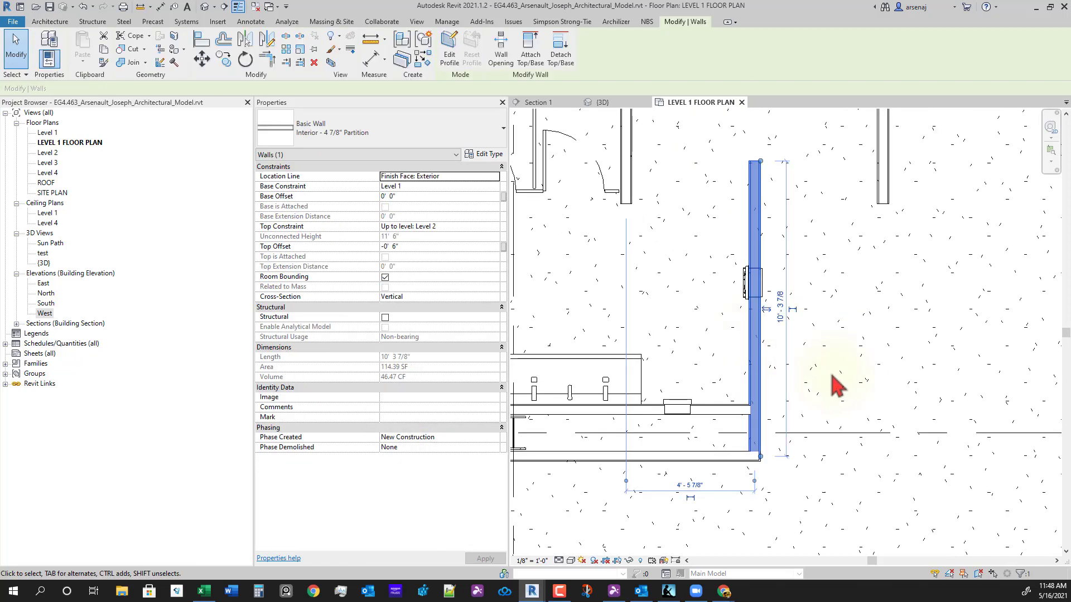
{"action": "left_click", "coordinate": [365, 153]}
{"action": "left_click", "coordinate": [372, 140]}
{"action": "left_click", "coordinate": [374, 144]}
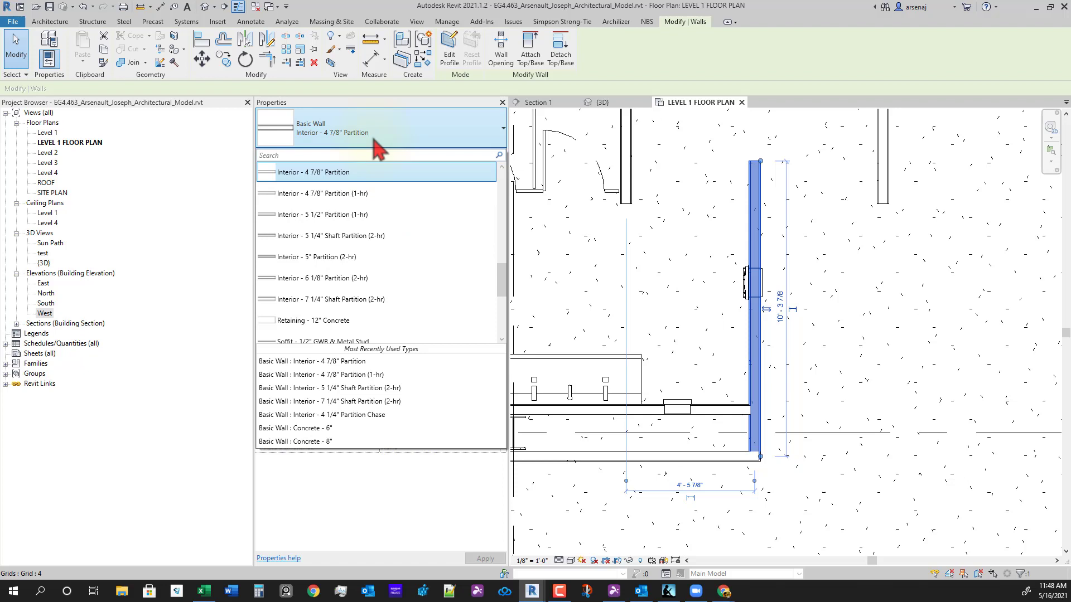
{"action": "scroll", "coordinate": [413, 293], "scroll_direction": "up", "scroll_amount": 2}
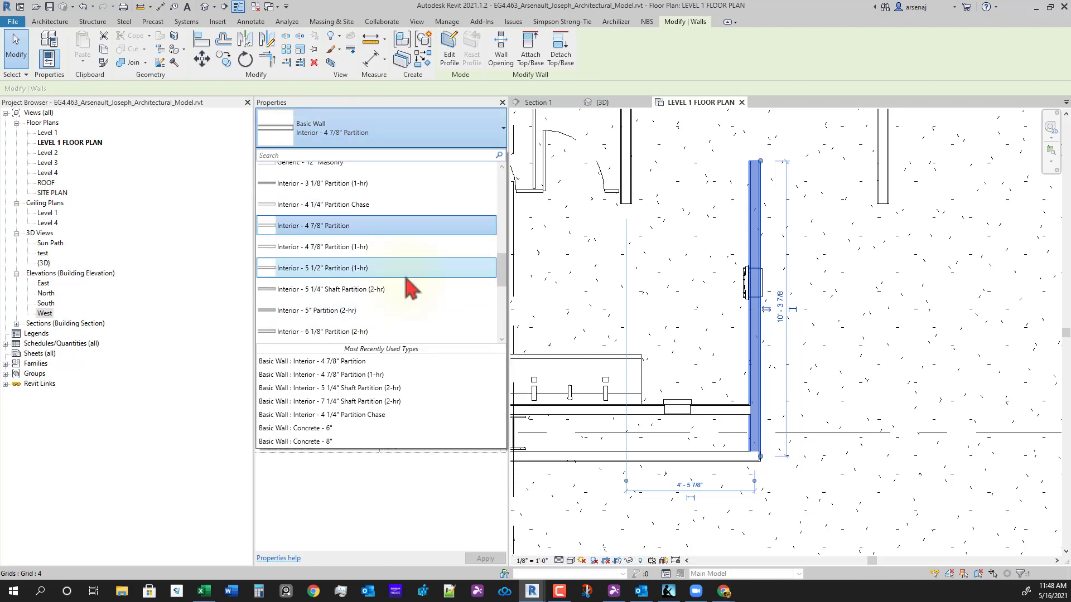
{"action": "scroll", "coordinate": [411, 288], "scroll_direction": "down", "scroll_amount": 1}
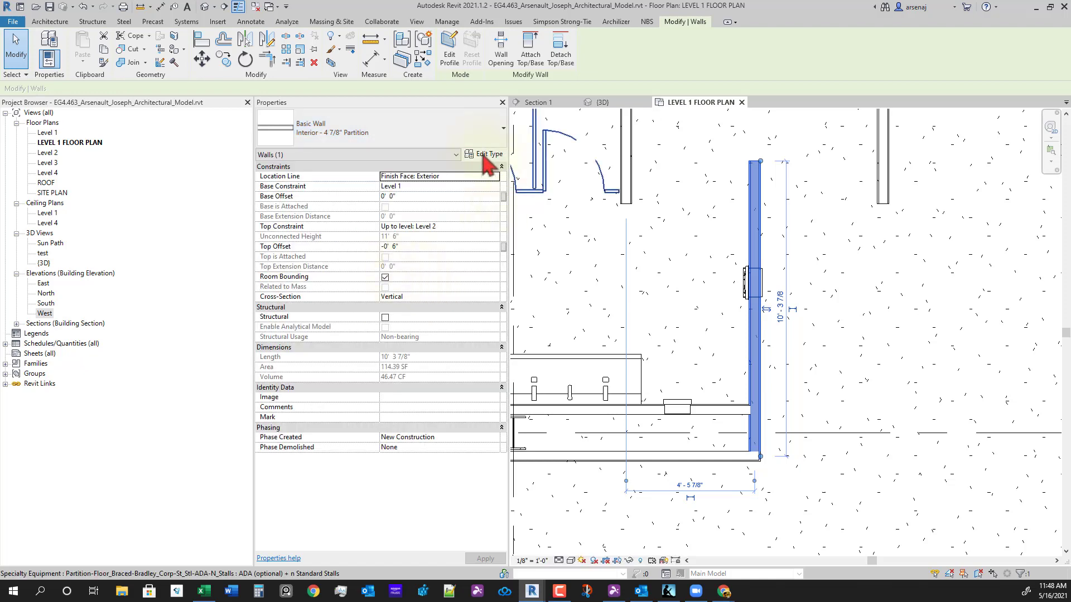
{"action": "left_click", "coordinate": [484, 154]}
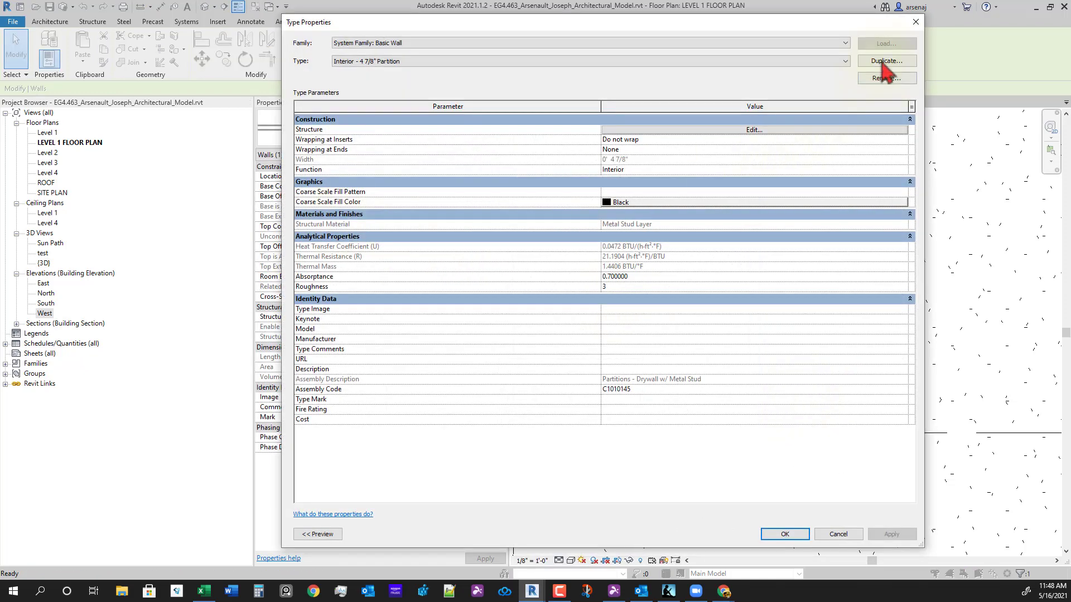
{"action": "left_click", "coordinate": [882, 62]}
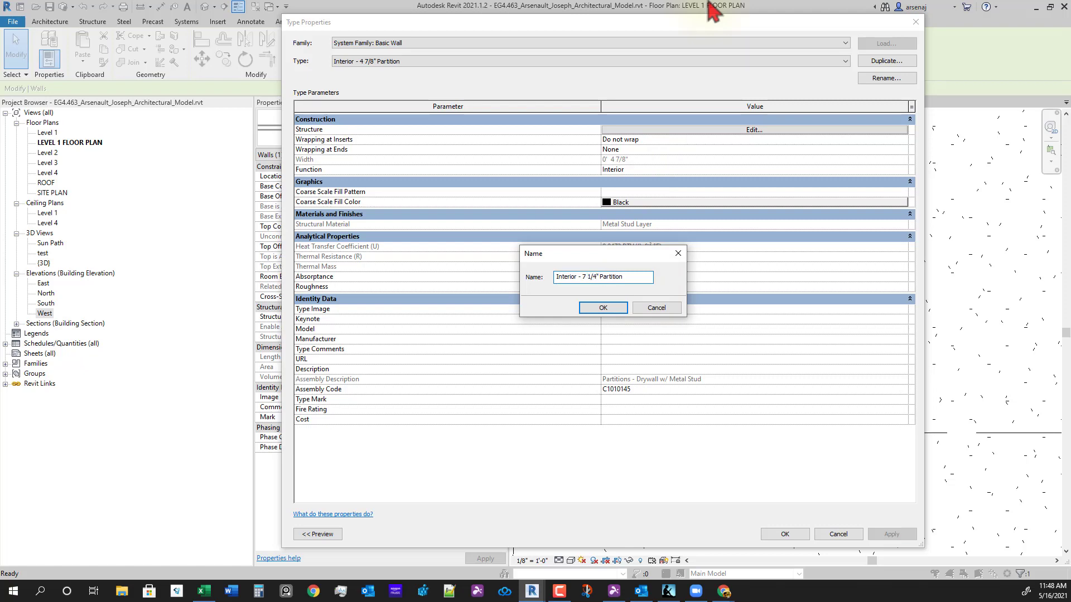
- Create the Interior - 7 1/4" Partition type with a 6" metal stud layer and apply it to the wall
{"action": "key", "text": "Return"}
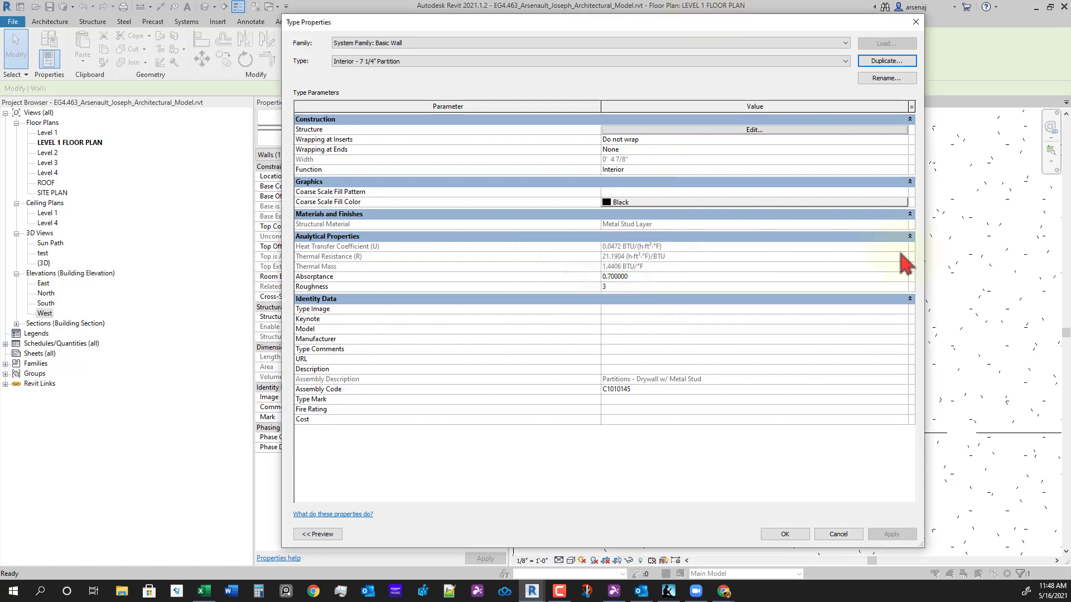
{"action": "left_click", "coordinate": [728, 129]}
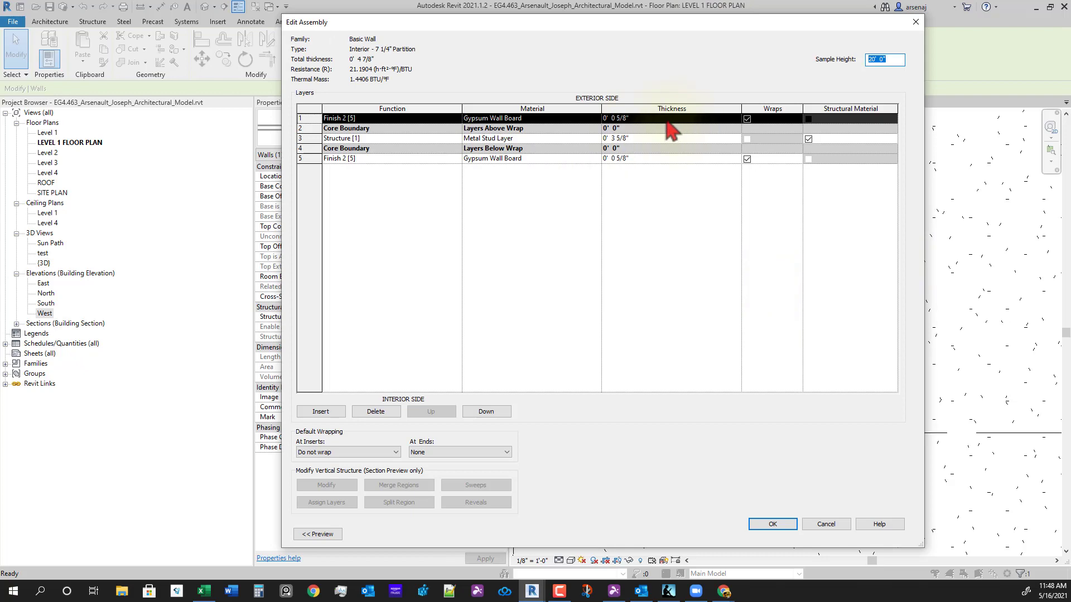
{"action": "left_click", "coordinate": [638, 142]}
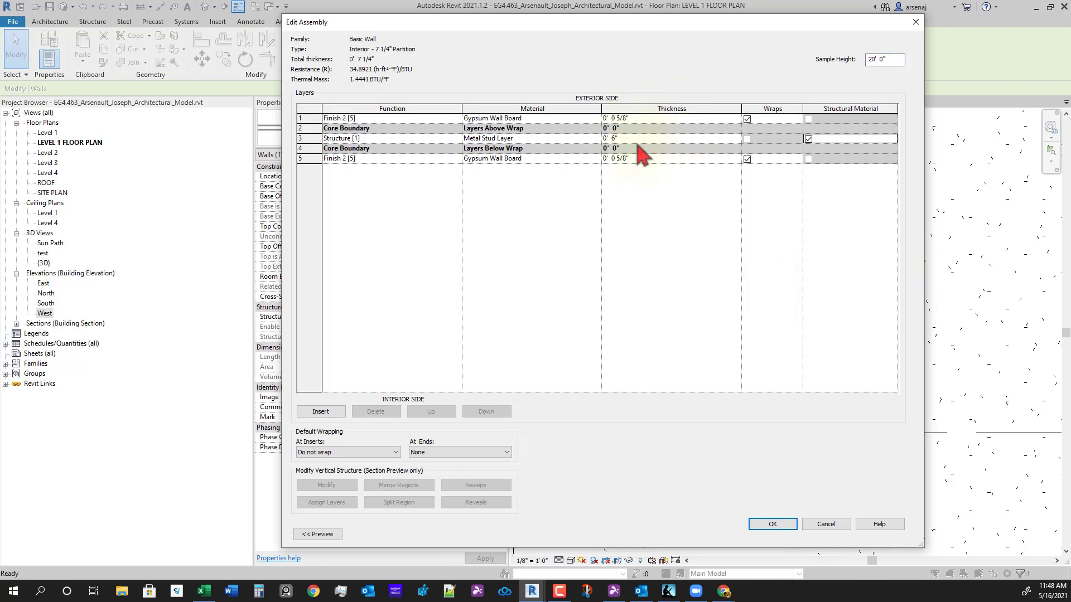
{"action": "left_click", "coordinate": [763, 528]}
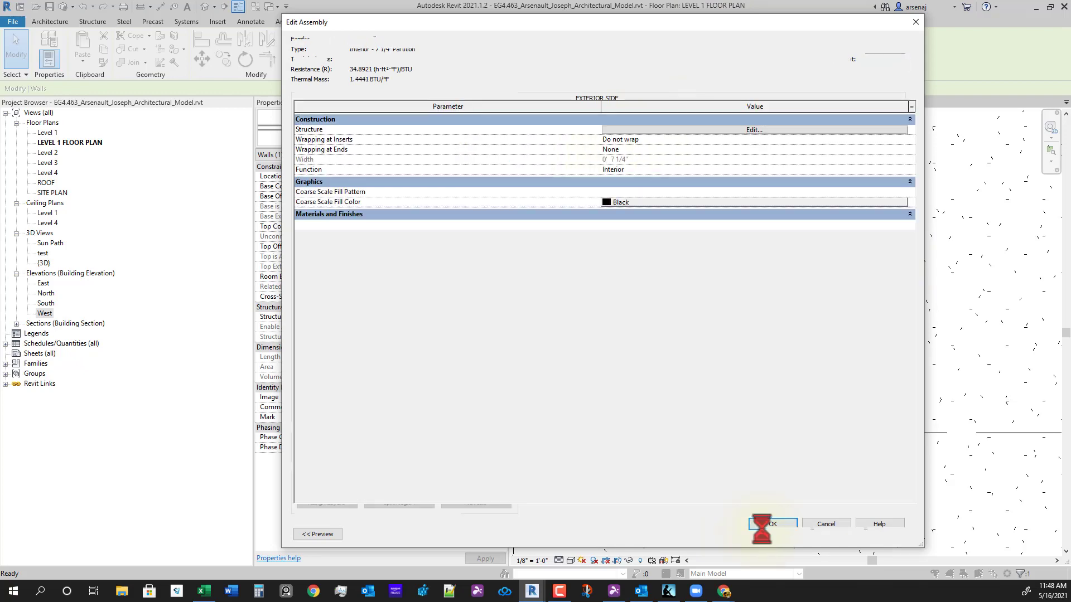
{"action": "left_click", "coordinate": [645, 150]}
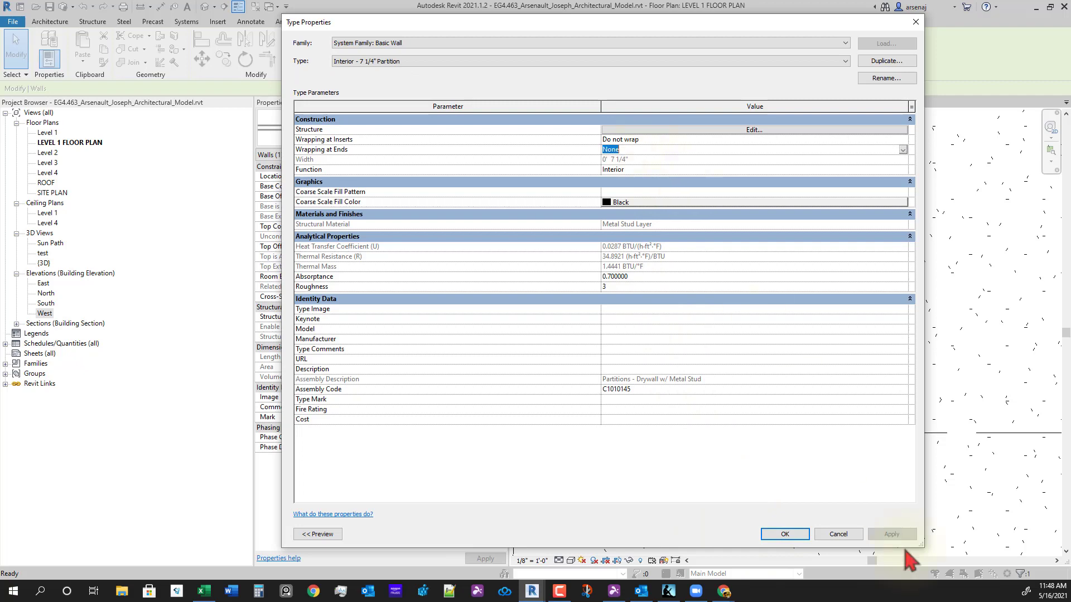
{"action": "left_click", "coordinate": [785, 534]}
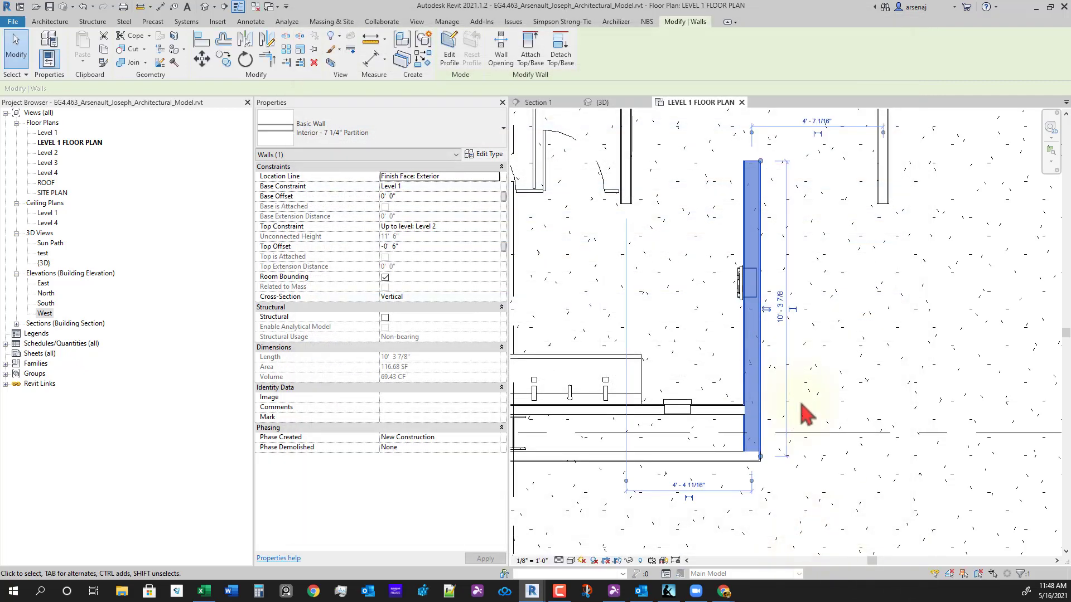
- Place an aligned dimension string across the stall wall faces and the partition
{"action": "middle_click_drag", "start_coordinate": [802, 406], "coordinate": [836, 474]}
{"action": "key", "text": "Escape"}
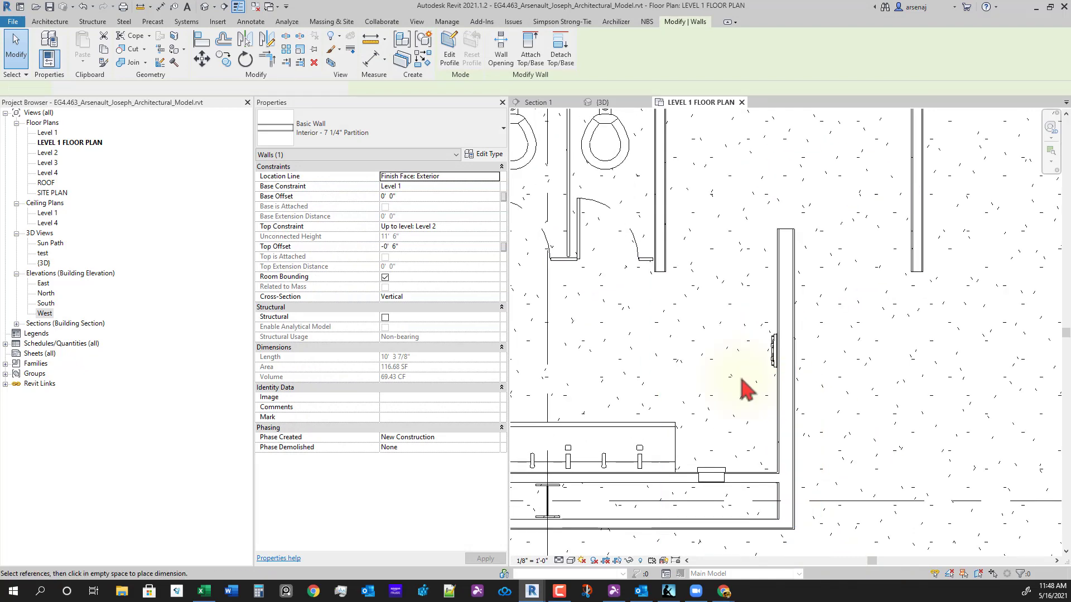
{"action": "key", "text": "d"}
{"action": "key", "text": "i"}
{"action": "scroll", "coordinate": [741, 382], "scroll_direction": "up", "scroll_amount": 2}
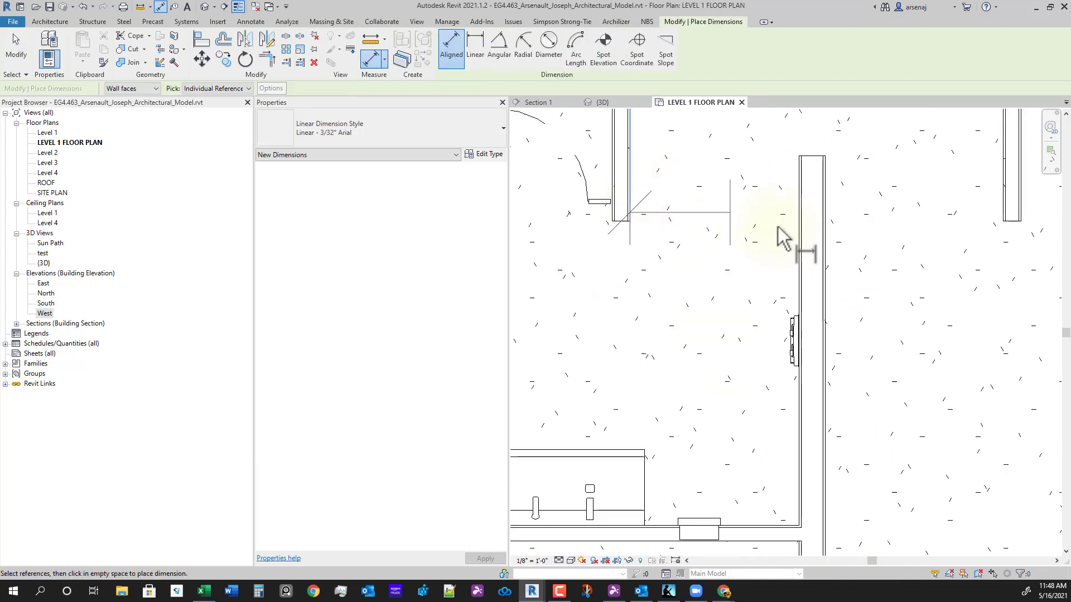
{"action": "left_click", "coordinate": [798, 217]}
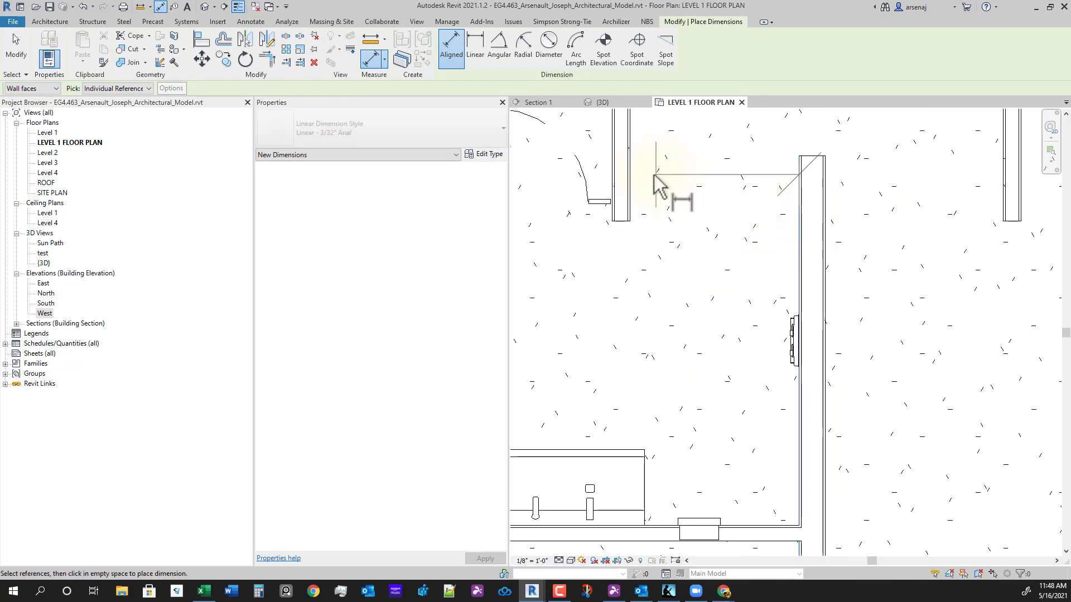
{"action": "left_click", "coordinate": [630, 174]}
{"action": "middle_click_drag", "start_coordinate": [716, 212], "coordinate": [720, 361]}
{"action": "scroll", "coordinate": [720, 360], "scroll_direction": "down", "scroll_amount": 2}
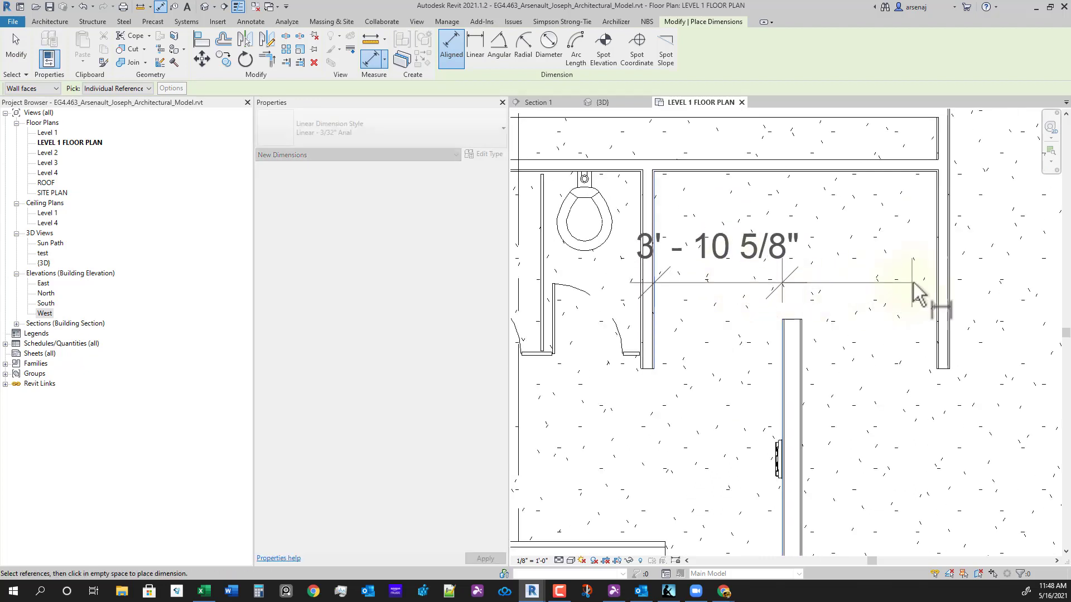
{"action": "left_click", "coordinate": [802, 357]}
{"action": "left_click", "coordinate": [938, 310]}
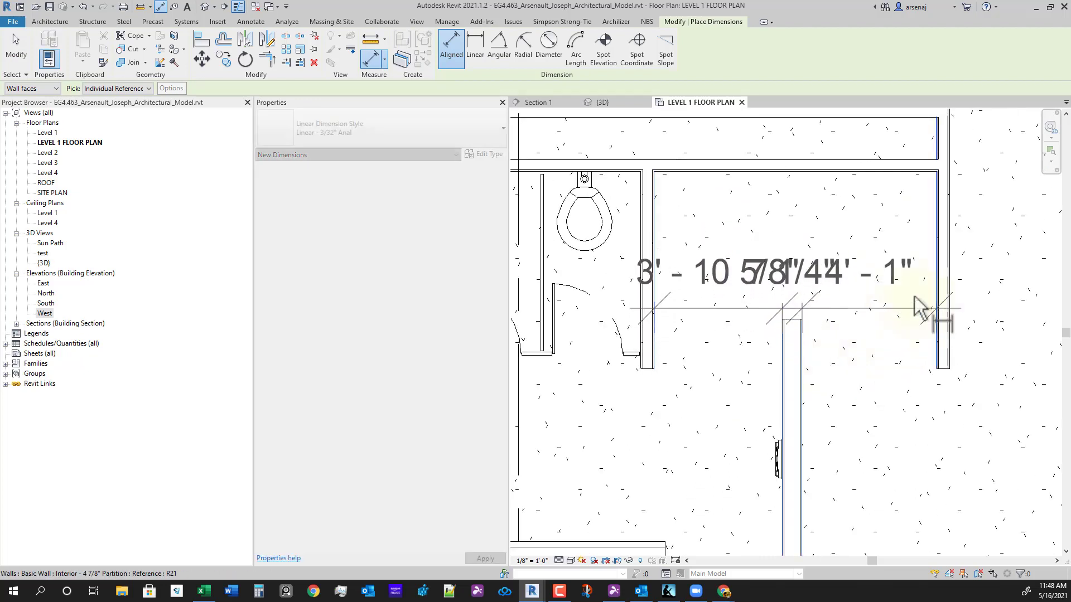
{"action": "left_click", "coordinate": [894, 276]}
{"action": "scroll", "coordinate": [874, 307], "scroll_direction": "down", "scroll_amount": 2}
{"action": "key", "text": "Escape"}
{"action": "key", "text": "Escape"}
- Move the 7 1/4" partition and right wall so the stall spacing becomes 4' - 1"
{"action": "scroll", "coordinate": [849, 389], "scroll_direction": "down", "scroll_amount": 1}
{"action": "middle_click_drag", "start_coordinate": [848, 388], "coordinate": [808, 348]}
{"action": "left_click", "coordinate": [786, 330]}
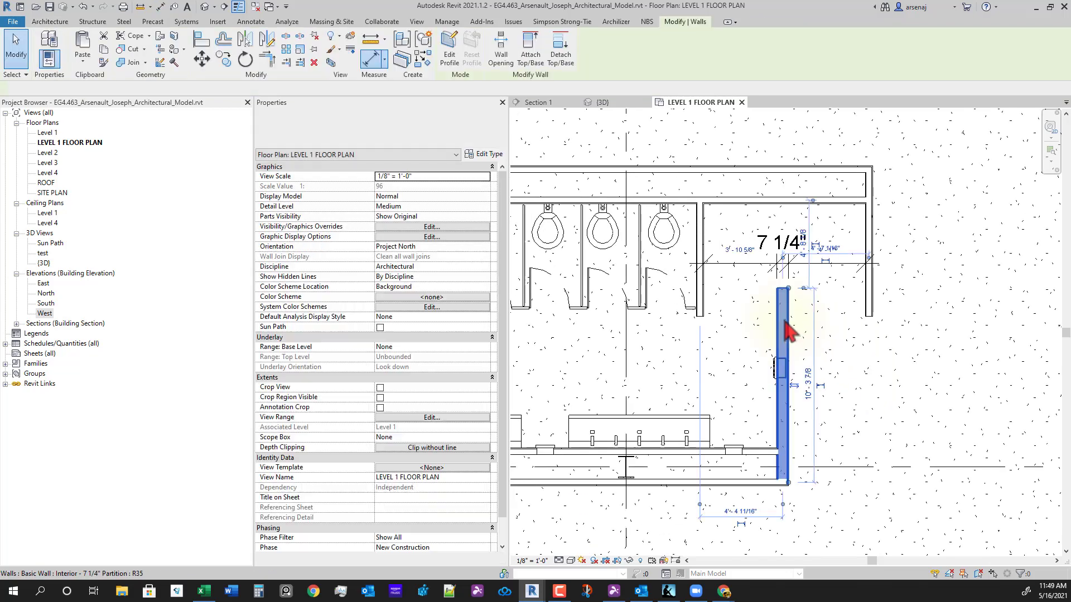
{"action": "left_click", "coordinate": [867, 299], "text": "ctrl"}
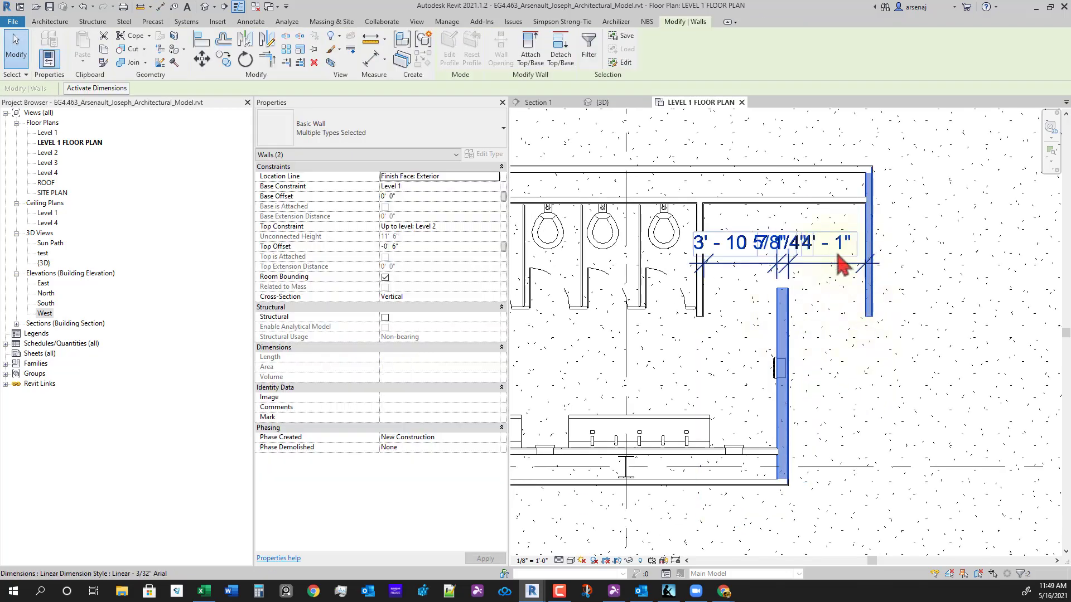
{"action": "left_click", "coordinate": [739, 249]}
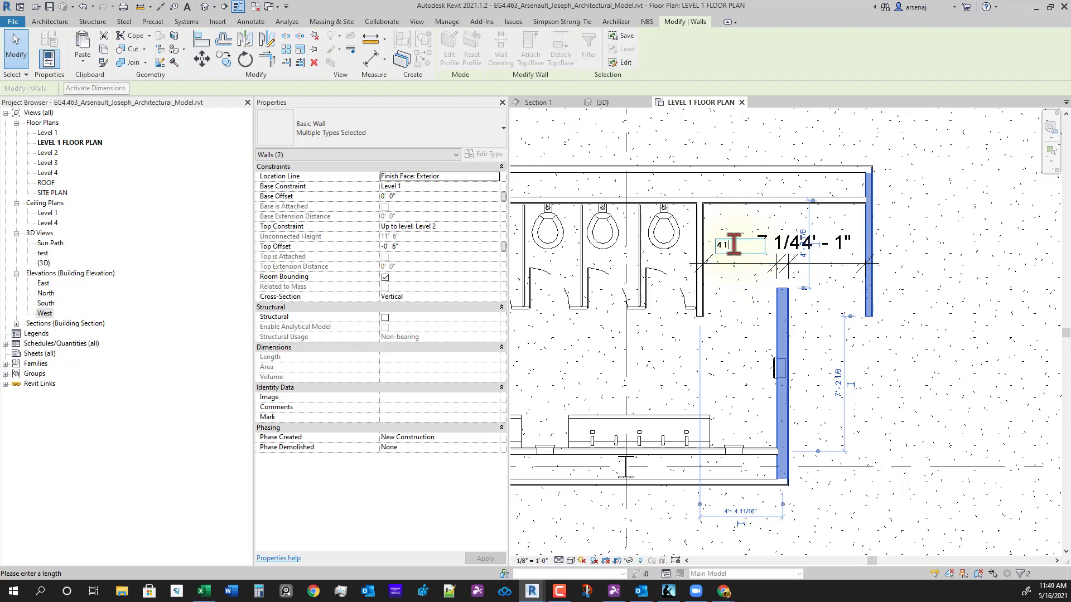
{"action": "key", "text": "Return"}
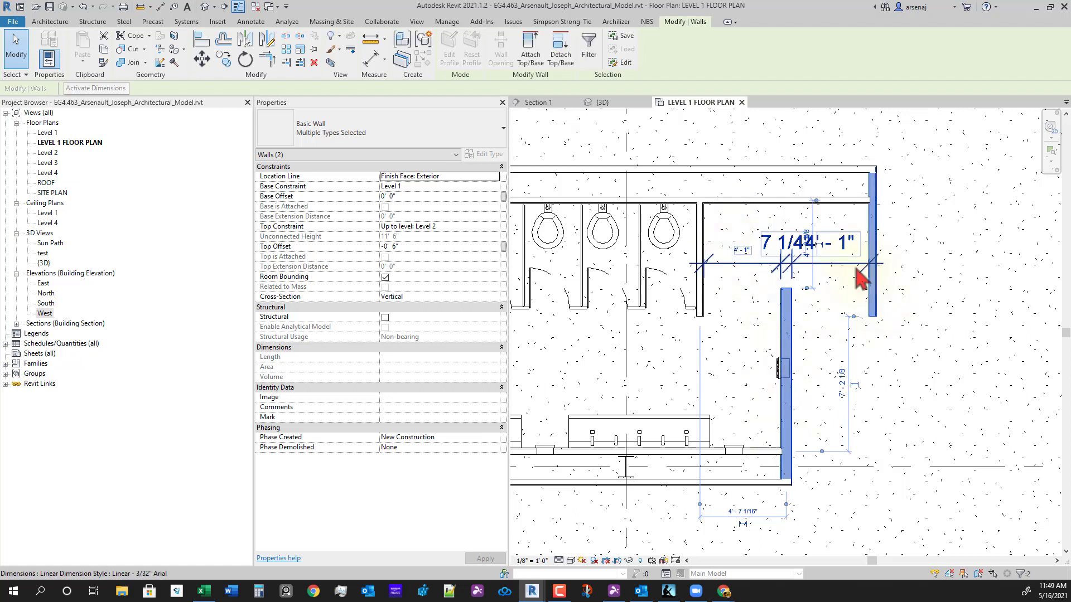
{"action": "left_click", "coordinate": [857, 268]}
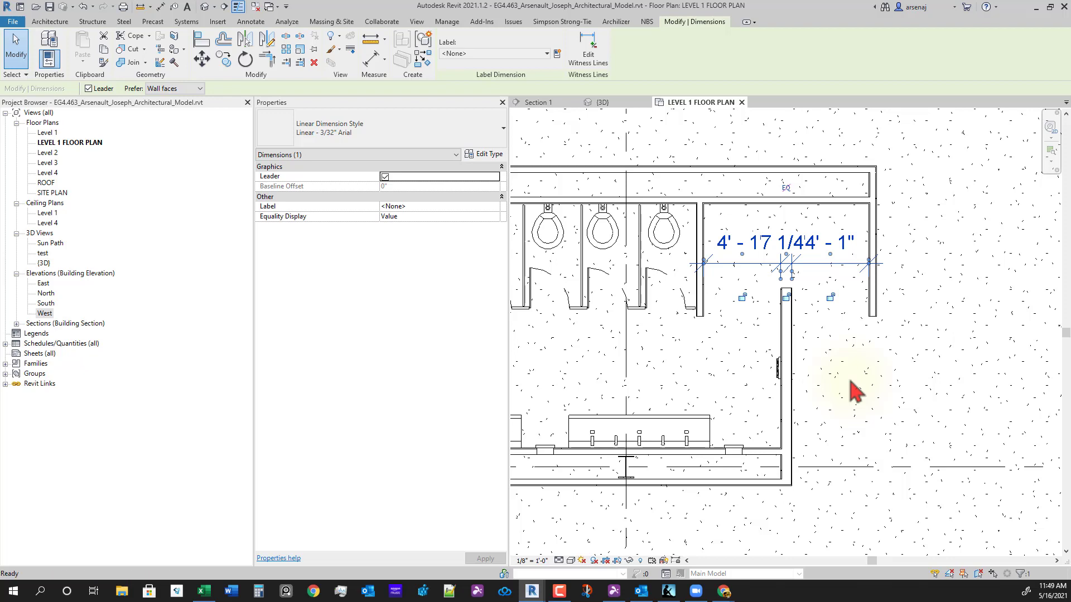
{"action": "left_click", "coordinate": [854, 390]}
{"action": "scroll", "coordinate": [853, 390], "scroll_direction": "down", "scroll_amount": 3}
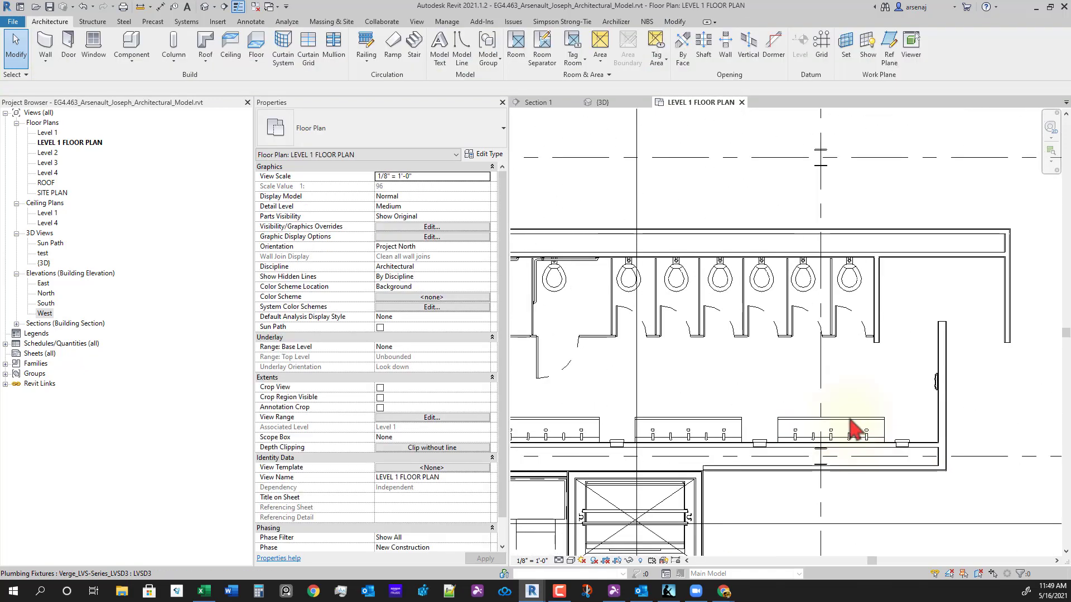
{"action": "middle_click_drag", "start_coordinate": [768, 393], "coordinate": [830, 392]}
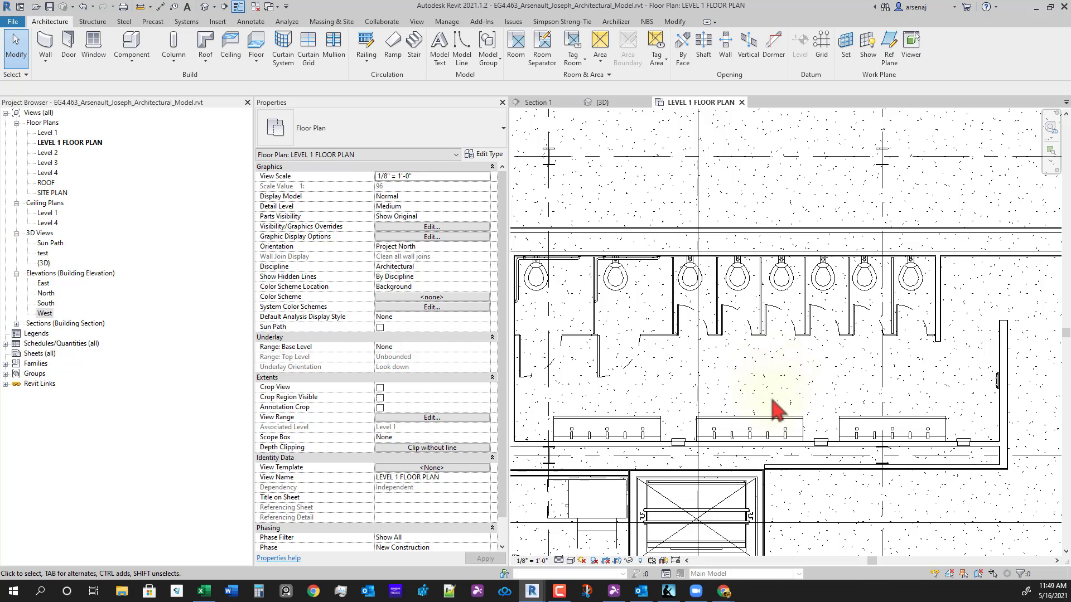
{"action": "scroll", "coordinate": [778, 410], "scroll_direction": "down", "scroll_amount": 2}
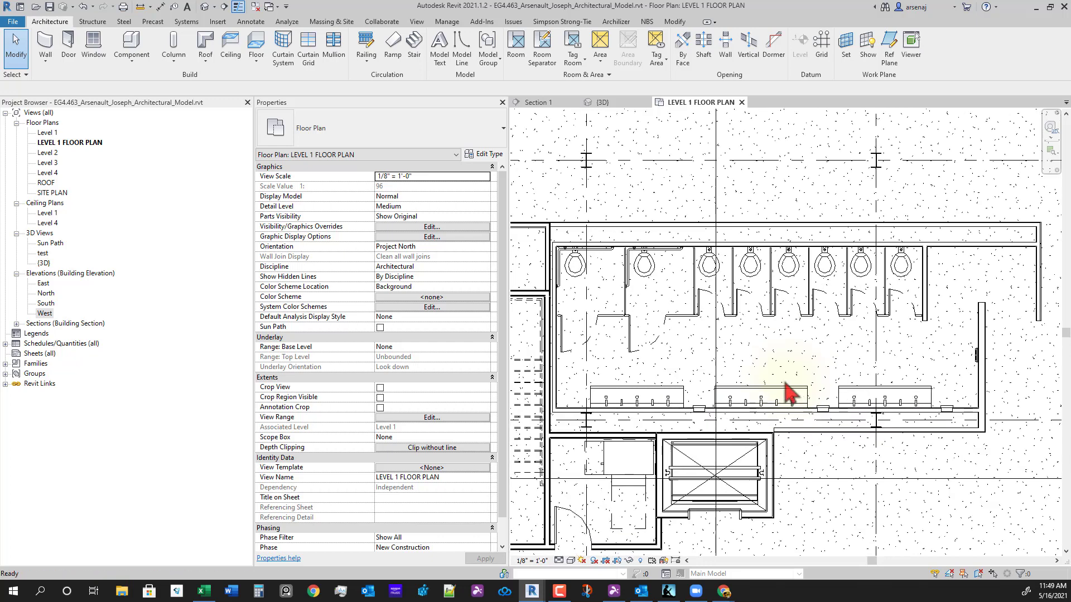
- Start Component placement with the Toilet_Seat_Tissue_Dispenser B-3579 type chosen
{"action": "left_click", "coordinate": [133, 43]}
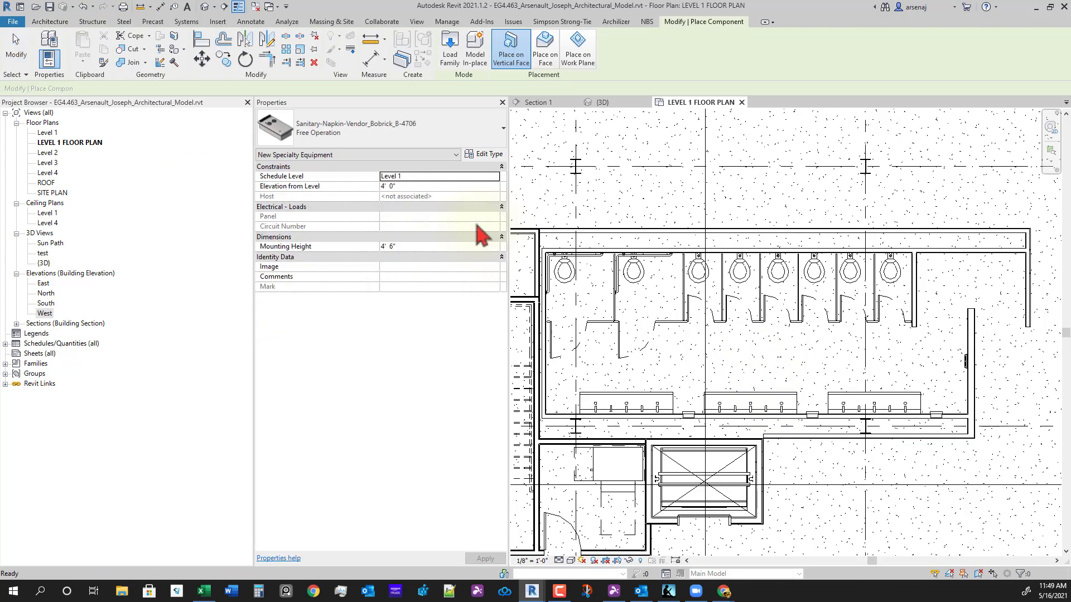
{"action": "left_click", "coordinate": [363, 138]}
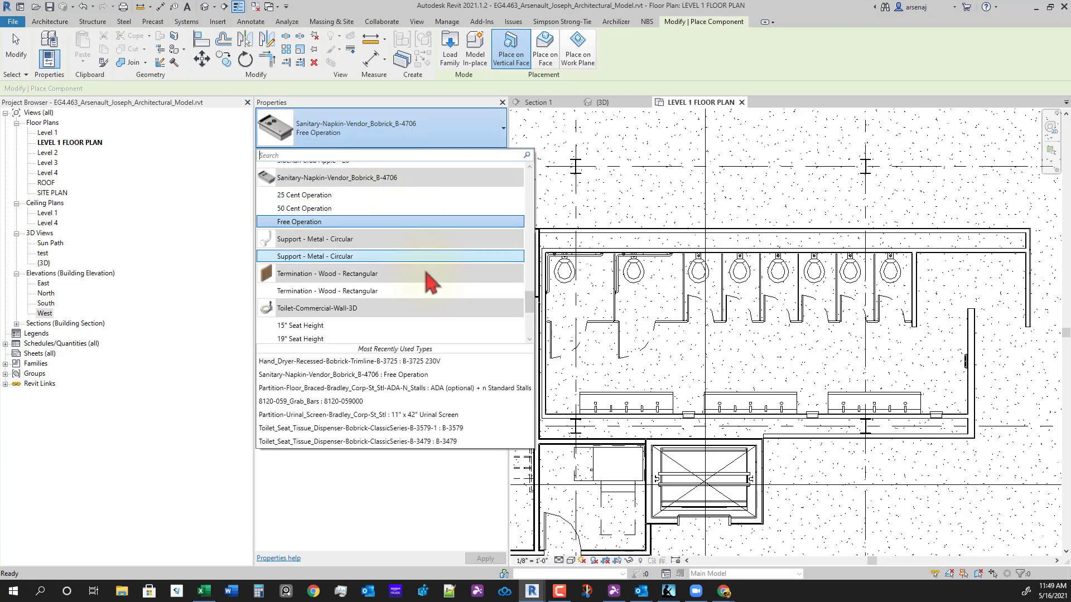
{"action": "scroll", "coordinate": [432, 282], "scroll_direction": "down", "scroll_amount": 1}
{"action": "scroll", "coordinate": [427, 283], "scroll_direction": "down", "scroll_amount": 1}
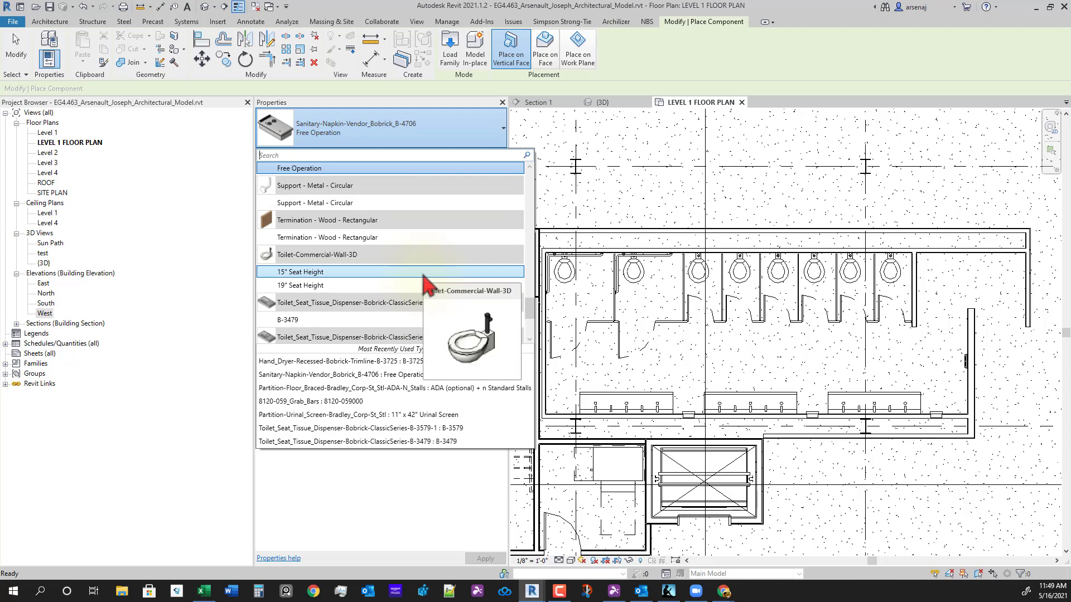
{"action": "scroll", "coordinate": [410, 295], "scroll_direction": "down", "scroll_amount": 1}
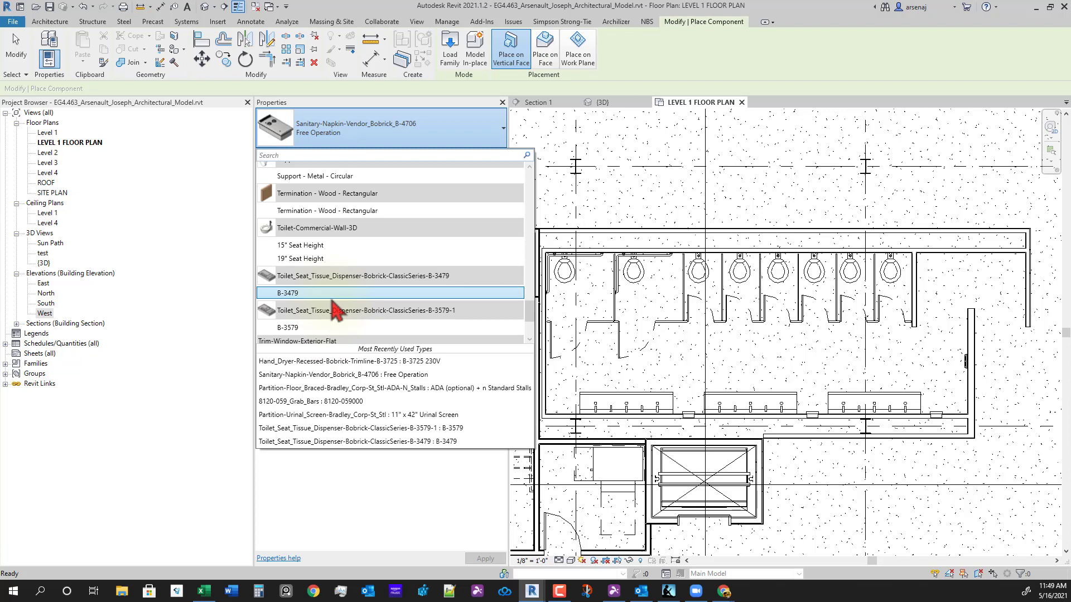
{"action": "scroll", "coordinate": [335, 310], "scroll_direction": "down", "scroll_amount": 1}
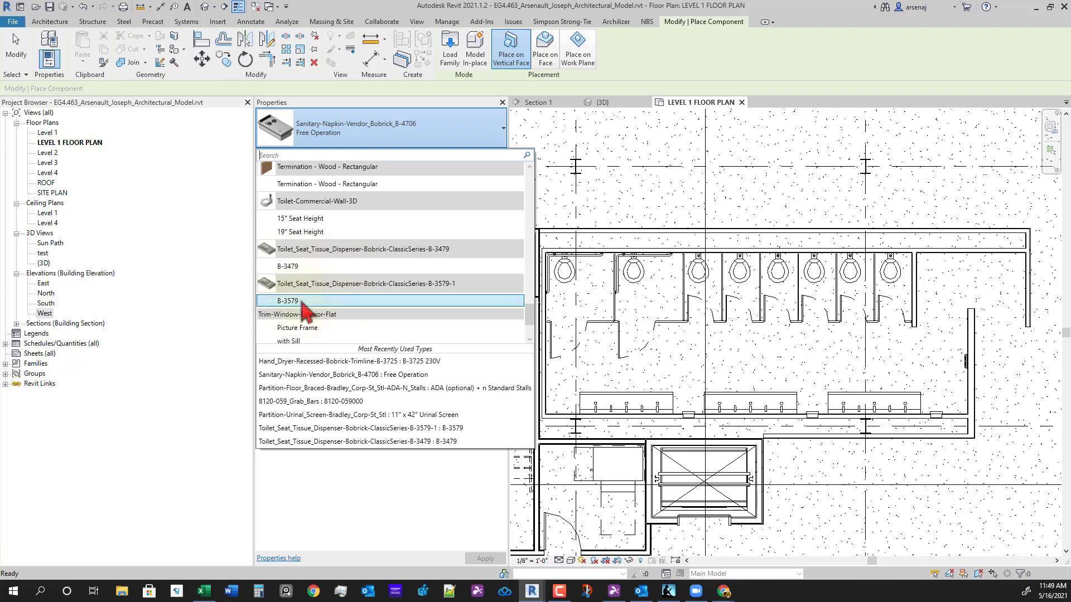
{"action": "mouse_move", "coordinate": [301, 302]}
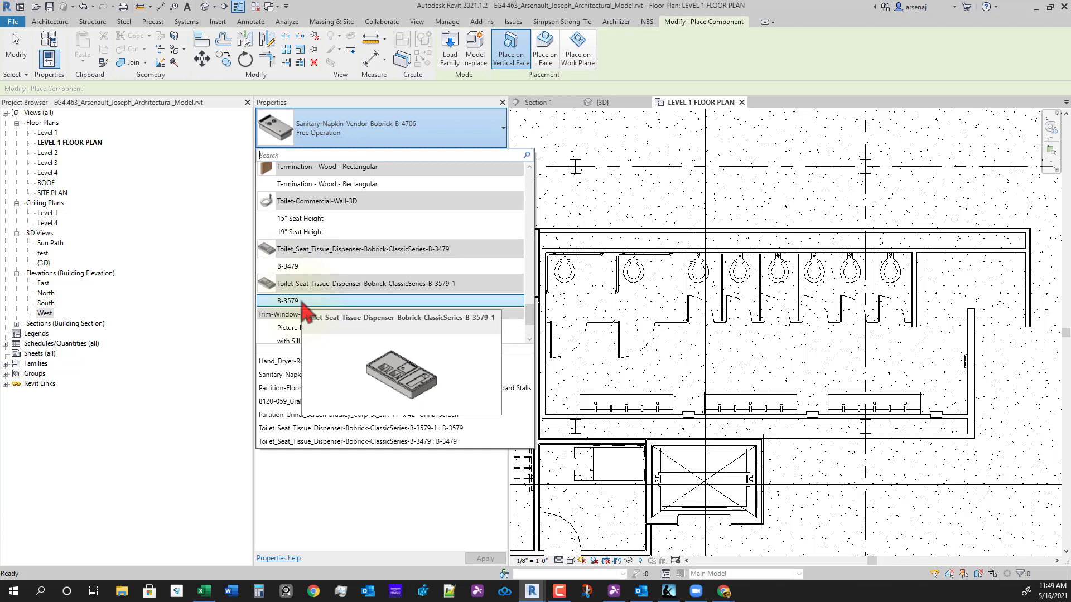
{"action": "left_click", "coordinate": [302, 303]}
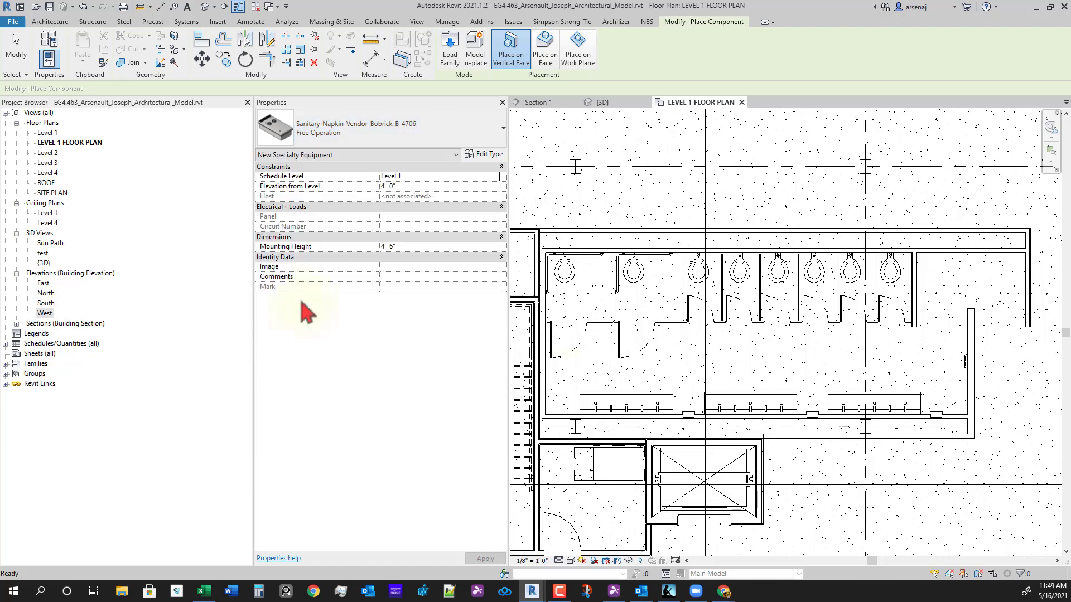
- Mount a B-3579 toilet seat tissue dispenser on a stall partition face and select it
{"action": "scroll", "coordinate": [561, 319], "scroll_direction": "up", "scroll_amount": 2}
{"action": "scroll", "coordinate": [561, 319], "scroll_direction": "up", "scroll_amount": 1}
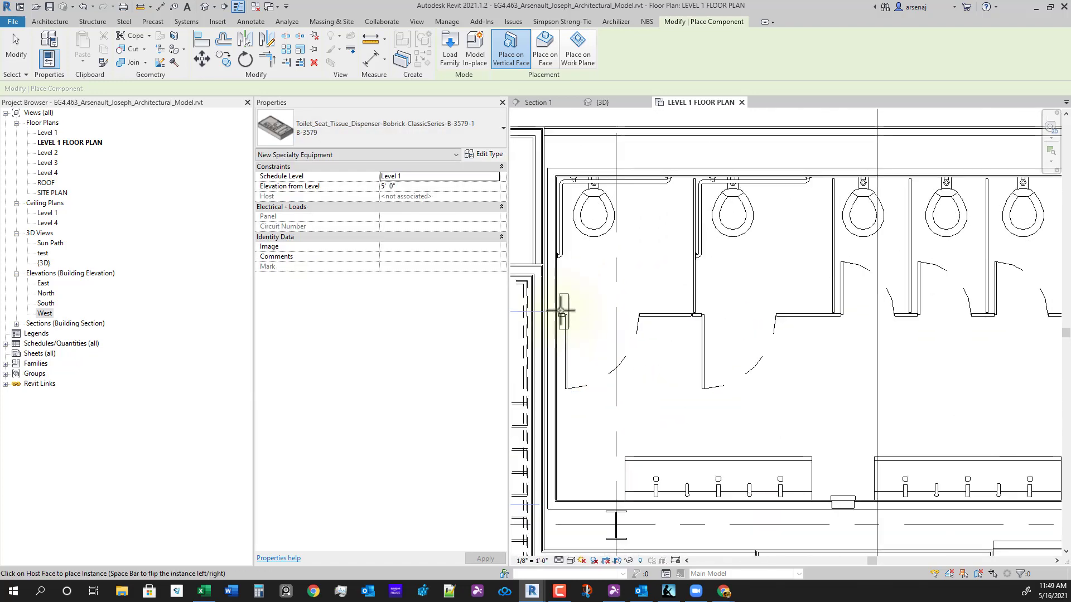
{"action": "scroll", "coordinate": [658, 295], "scroll_direction": "up", "scroll_amount": 3}
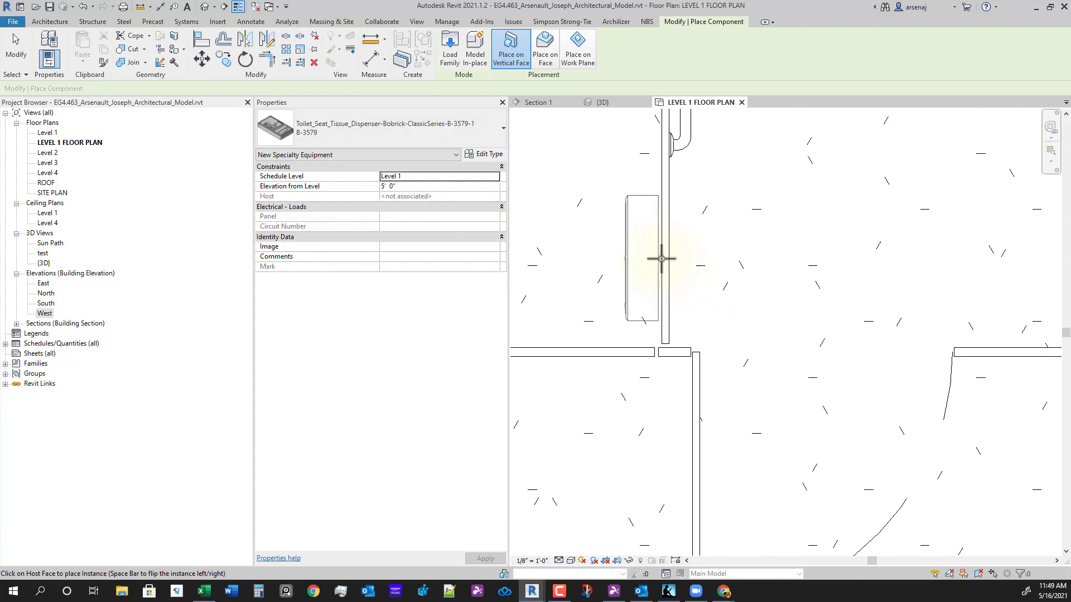
{"action": "scroll", "coordinate": [856, 359], "scroll_direction": "down", "scroll_amount": 3}
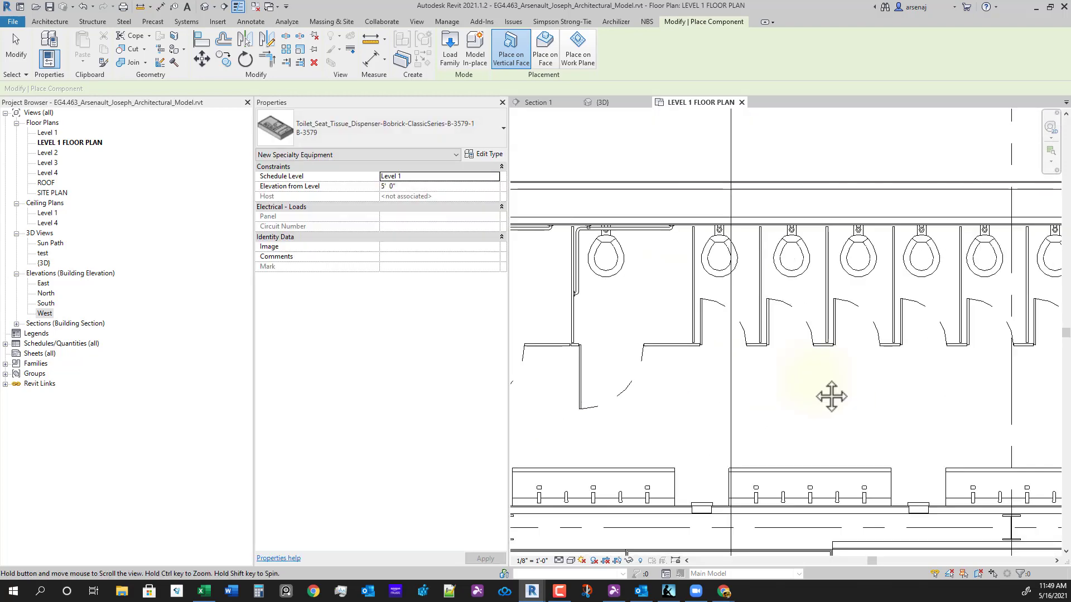
{"action": "scroll", "coordinate": [803, 370], "scroll_direction": "up", "scroll_amount": 5}
{"action": "middle_click_drag", "start_coordinate": [822, 347], "coordinate": [914, 380]}
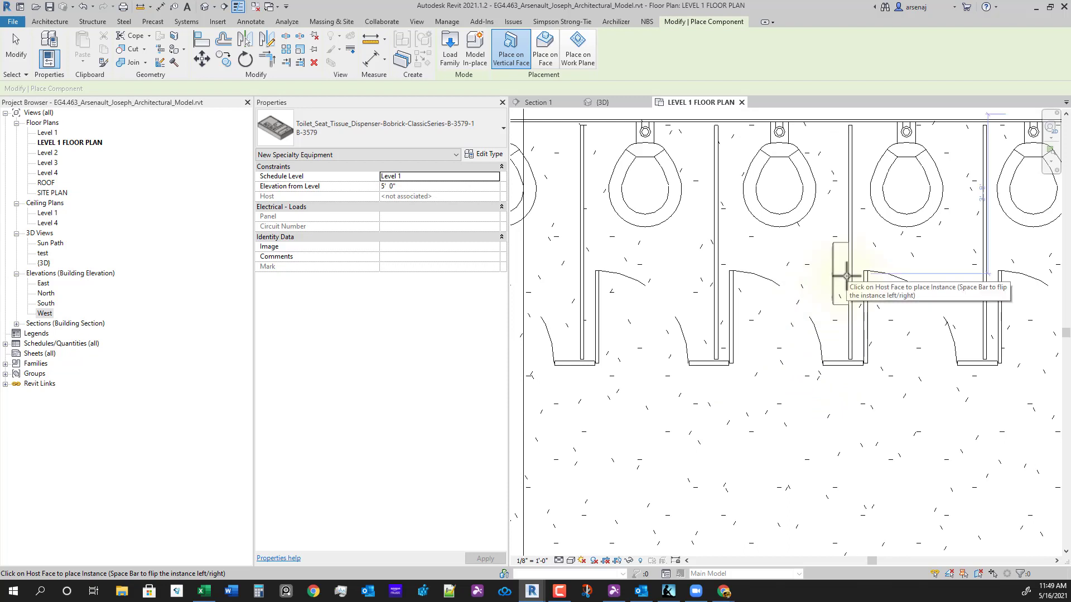
{"action": "left_click", "coordinate": [830, 296]}
{"action": "key", "text": "Escape"}
{"action": "key", "text": "Escape"}
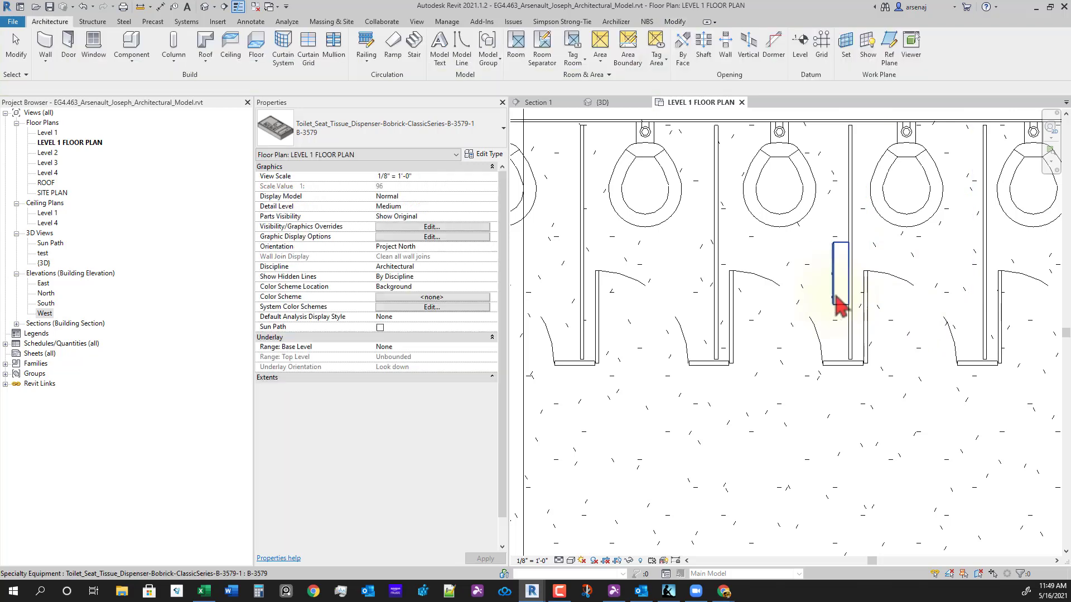
{"action": "left_click", "coordinate": [831, 301]}
{"action": "scroll", "coordinate": [831, 312], "scroll_direction": "down", "scroll_amount": 2}
{"action": "middle_click_drag", "start_coordinate": [831, 356], "coordinate": [765, 387]}
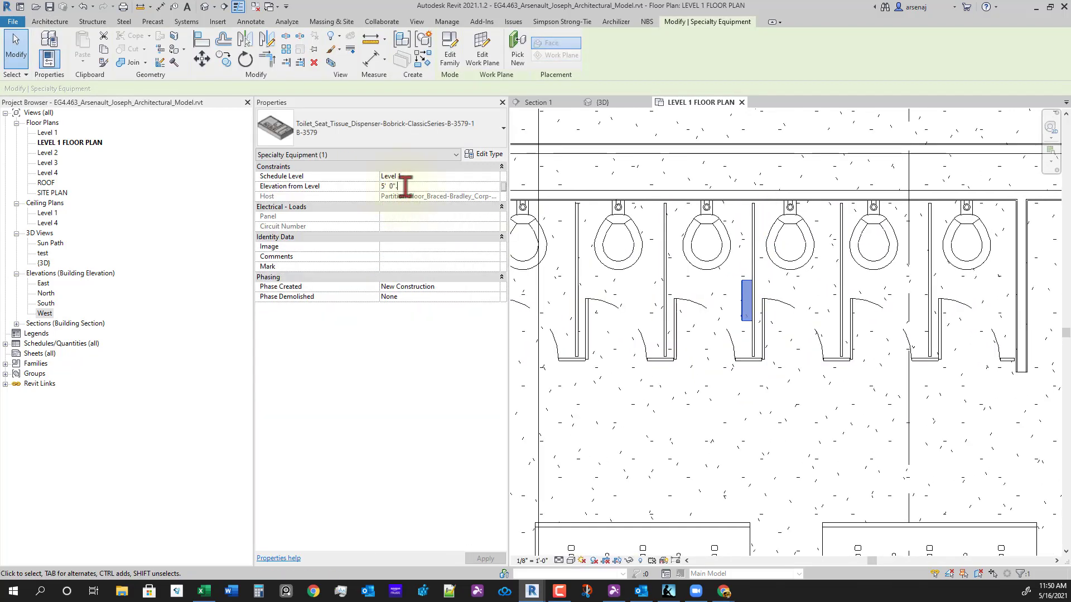
- Try 0 as the dispenser's elevation from level, then undo back to 5' 0"
{"action": "key", "text": "Return"}
{"action": "key", "text": "Return"}
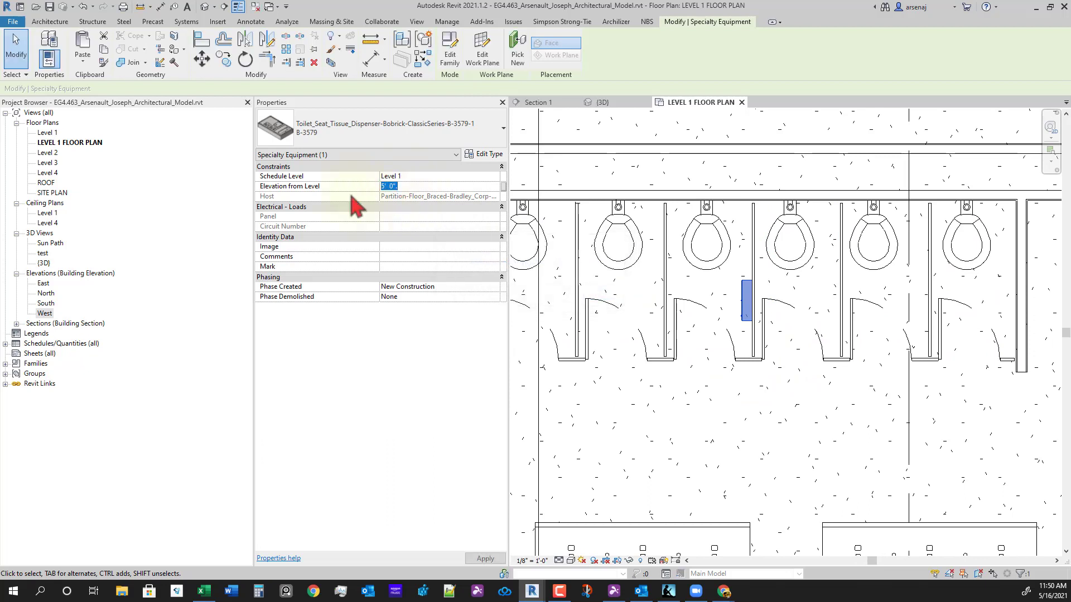
{"action": "type", "text": "0"}
{"action": "key", "text": "Return"}
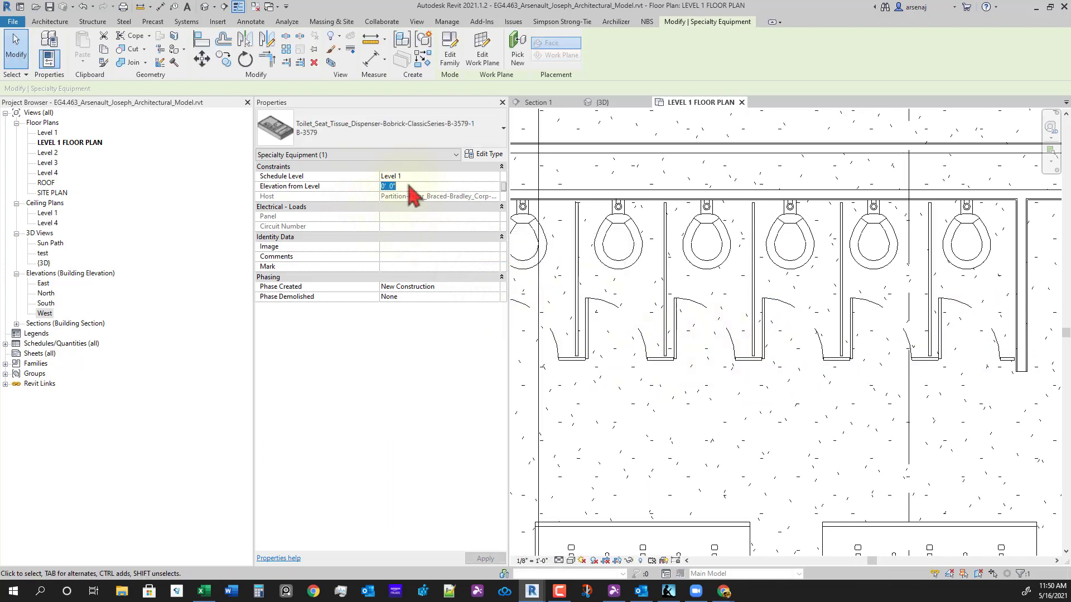
{"action": "key", "text": "ctrl+z"}
- Orbit and pan the 3D view to locate the tissue dispenser
{"action": "scroll", "coordinate": [750, 303], "scroll_direction": "up", "scroll_amount": 2}
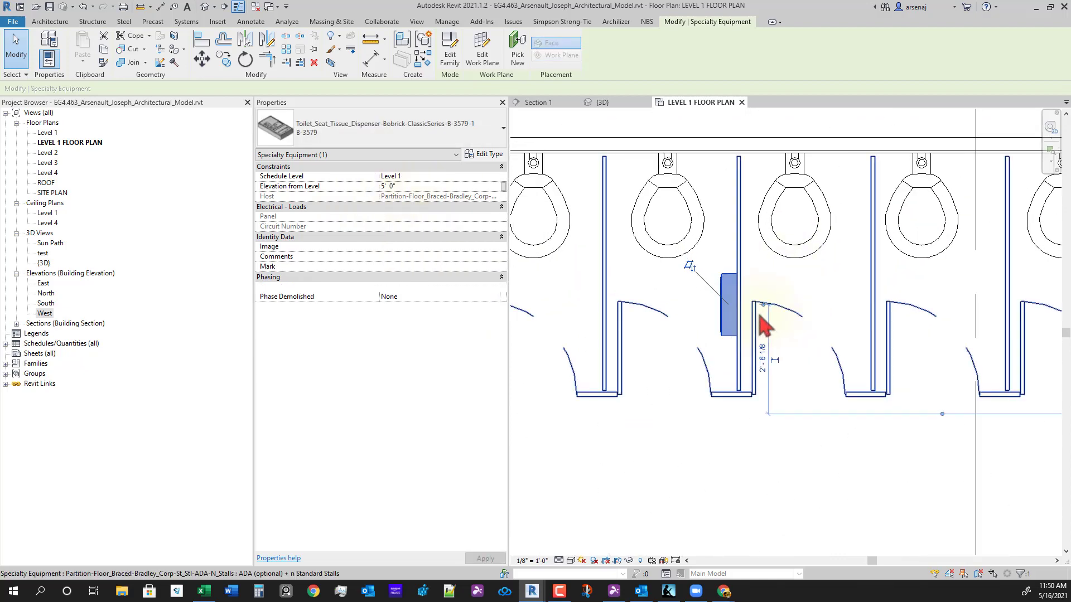
{"action": "scroll", "coordinate": [761, 318], "scroll_direction": "up", "scroll_amount": 3}
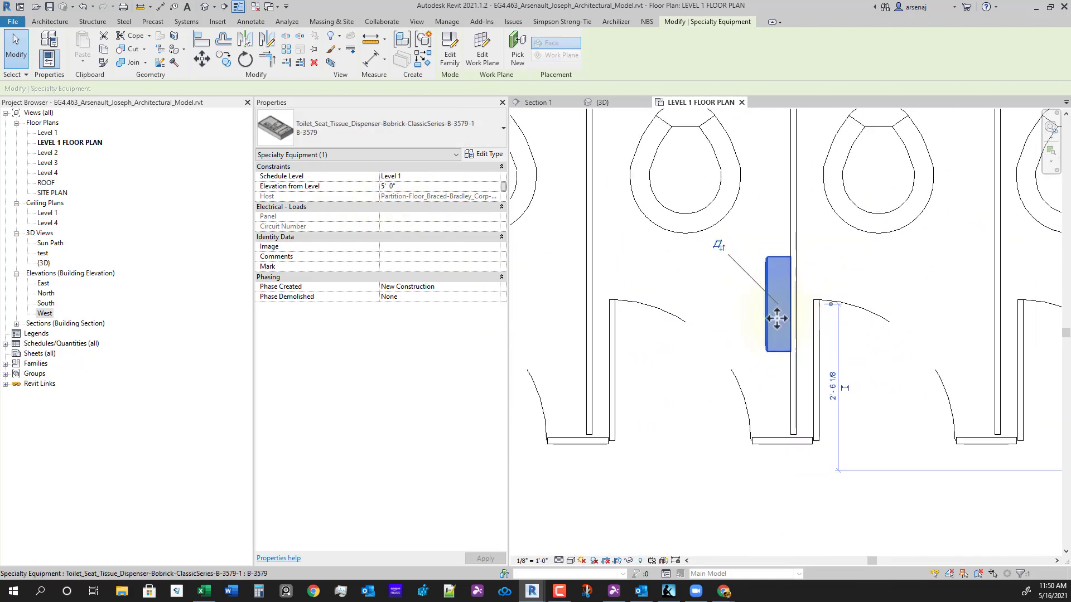
{"action": "scroll", "coordinate": [777, 318], "scroll_direction": "down", "scroll_amount": 4}
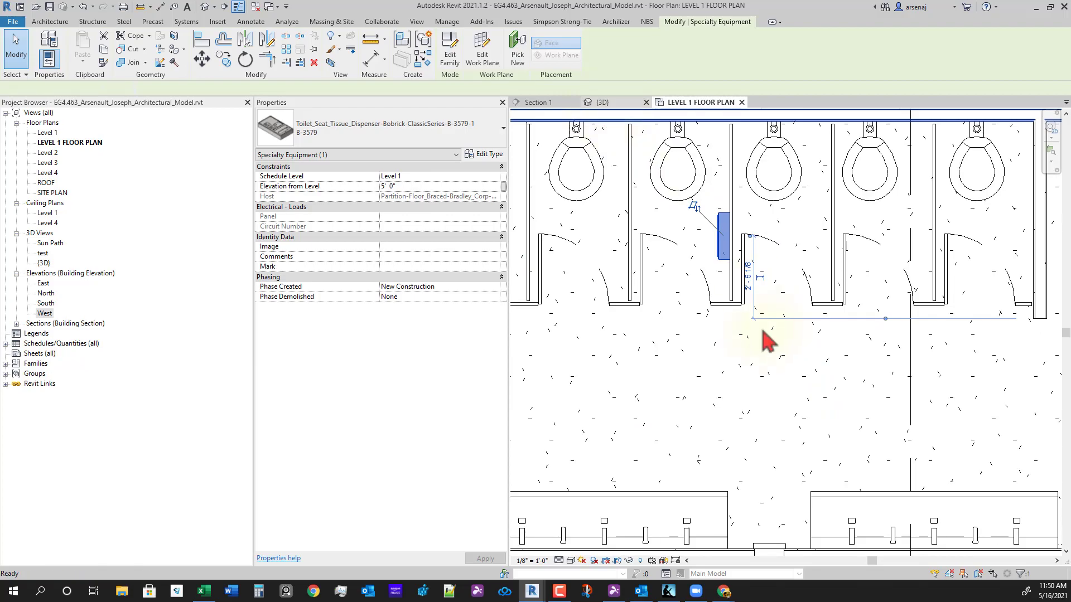
{"action": "middle_click_drag", "start_coordinate": [743, 328], "coordinate": [860, 403], "text": "shift"}
{"action": "scroll", "coordinate": [780, 368], "scroll_direction": "down", "scroll_amount": 1}
{"action": "middle_click_drag", "start_coordinate": [647, 340], "coordinate": [710, 349]}
{"action": "scroll", "coordinate": [709, 349], "scroll_direction": "down", "scroll_amount": 3}
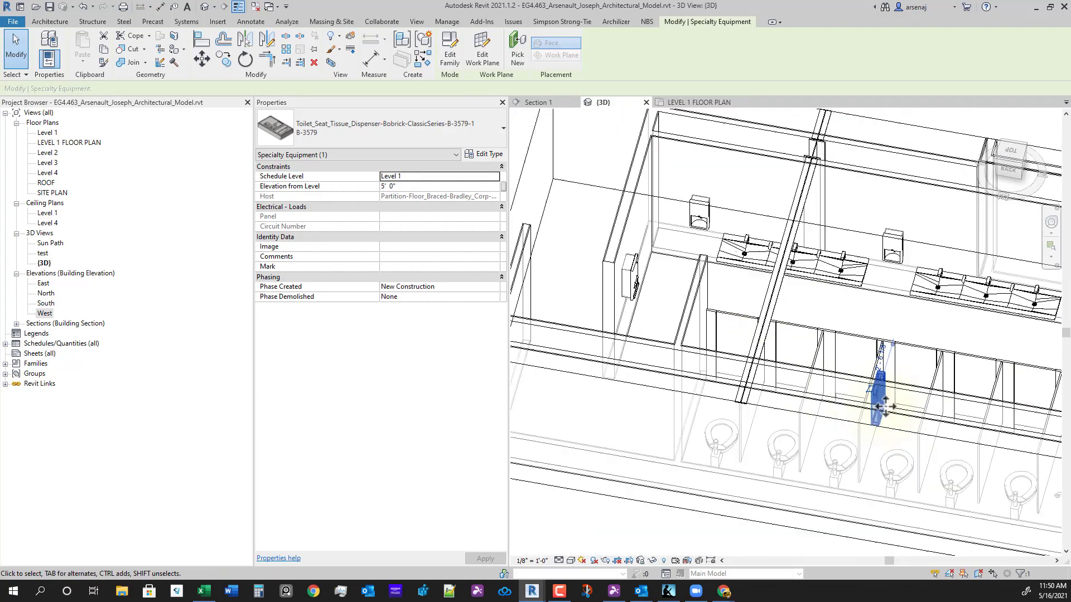
- Orbit the 3D view around the tissue dispenser and select it
{"action": "middle_click_drag", "start_coordinate": [885, 406], "coordinate": [729, 348]}
{"action": "middle_click_drag", "start_coordinate": [729, 348], "coordinate": [691, 375], "text": "shift"}
{"action": "scroll", "coordinate": [690, 375], "scroll_direction": "up", "scroll_amount": 3}
{"action": "left_click", "coordinate": [791, 421]}
{"action": "middle_click_drag", "start_coordinate": [796, 423], "coordinate": [810, 442], "text": "shift"}
{"action": "left_click", "coordinate": [773, 312]}
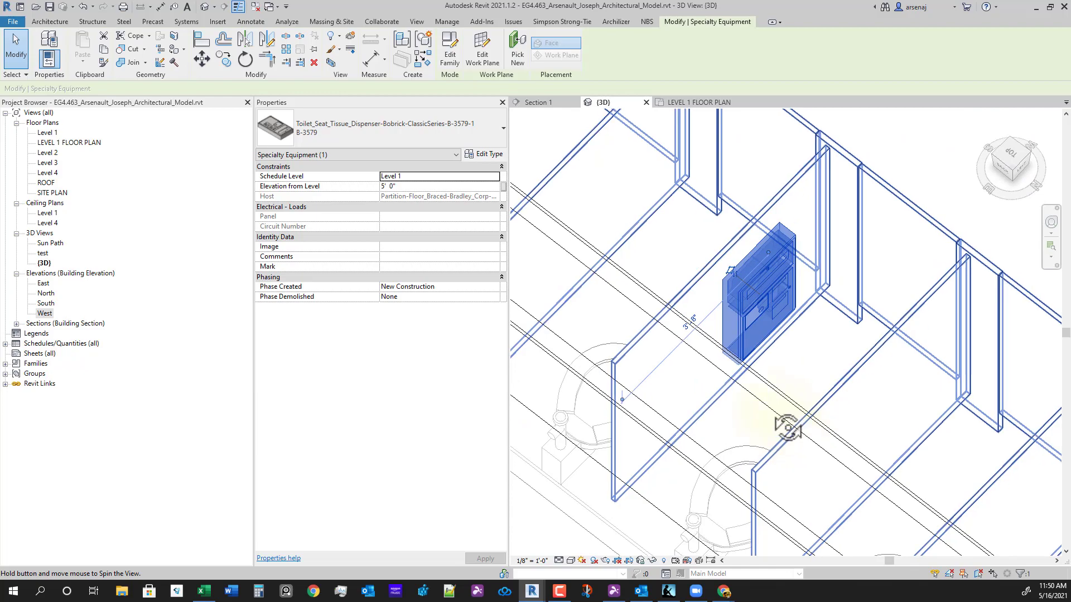
{"action": "middle_click_drag", "start_coordinate": [749, 406], "coordinate": [701, 345], "text": "shift"}
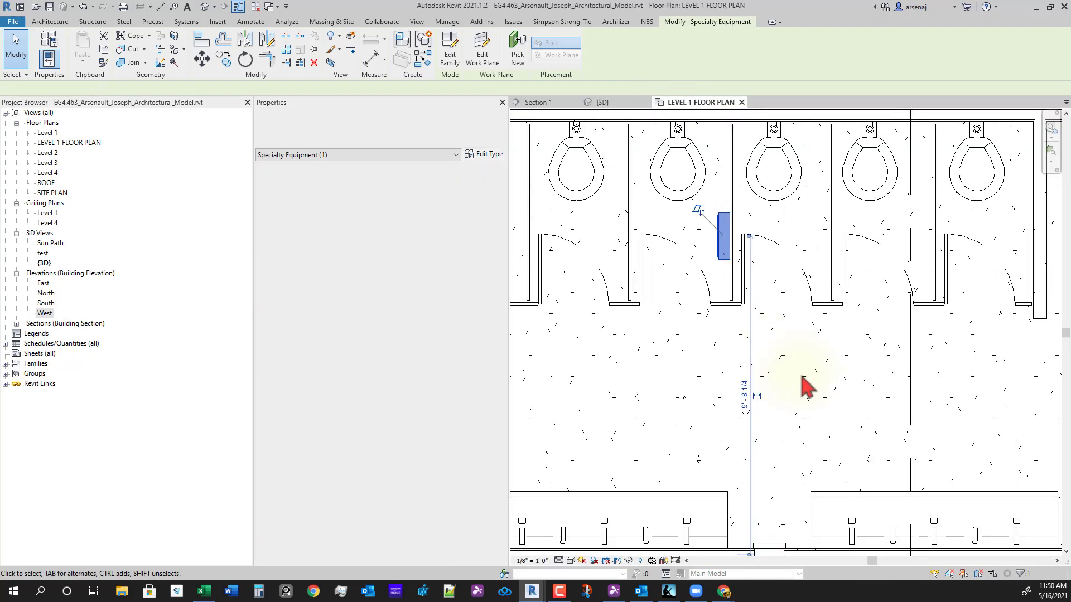
- Back in the Level 1 plan, cancel a mirror of the dispenser and frame the stalls
{"action": "middle_click_drag", "start_coordinate": [749, 299], "coordinate": [765, 344]}
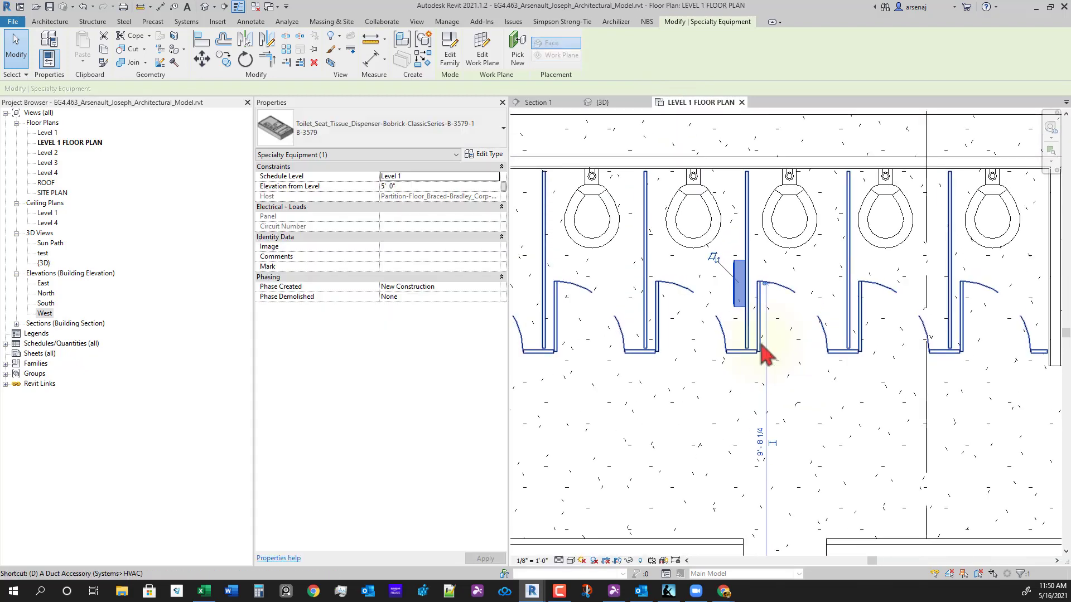
{"action": "key", "text": "m"}
{"action": "key", "text": "Escape"}
{"action": "scroll", "coordinate": [762, 388], "scroll_direction": "down", "scroll_amount": 1}
{"action": "middle_click_drag", "start_coordinate": [766, 391], "coordinate": [814, 467]}
{"action": "scroll", "coordinate": [782, 363], "scroll_direction": "up", "scroll_amount": 3}
{"action": "scroll", "coordinate": [683, 373], "scroll_direction": "down", "scroll_amount": 3}
{"action": "scroll", "coordinate": [722, 354], "scroll_direction": "down", "scroll_amount": 1}
{"action": "middle_click_drag", "start_coordinate": [729, 360], "coordinate": [806, 332]}
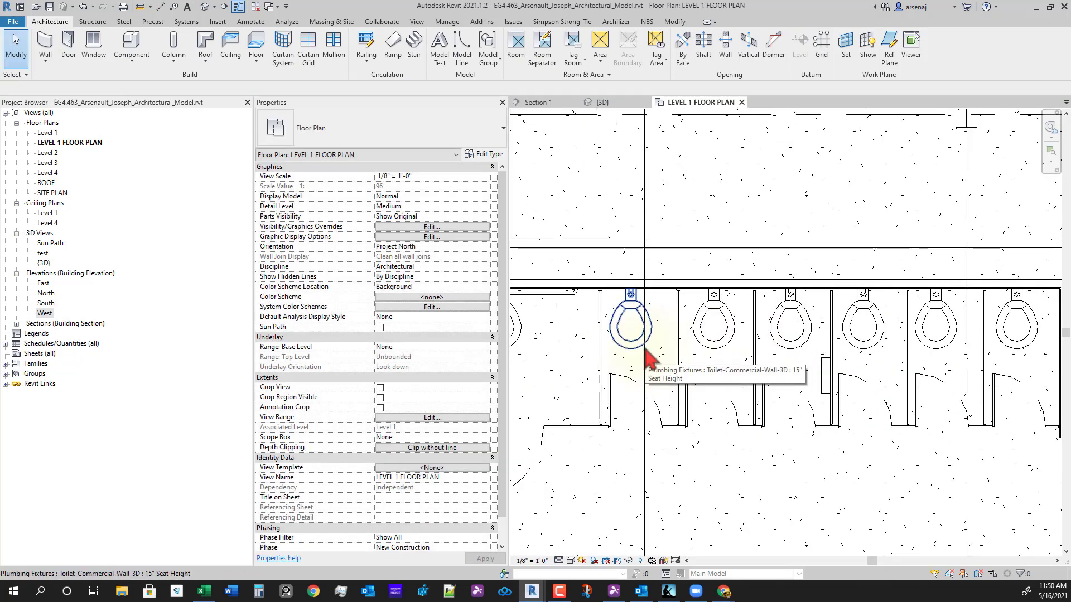
{"action": "key", "text": "d"}
{"action": "key", "text": "i"}
{"action": "scroll", "coordinate": [645, 346], "scroll_direction": "up", "scroll_amount": 3}
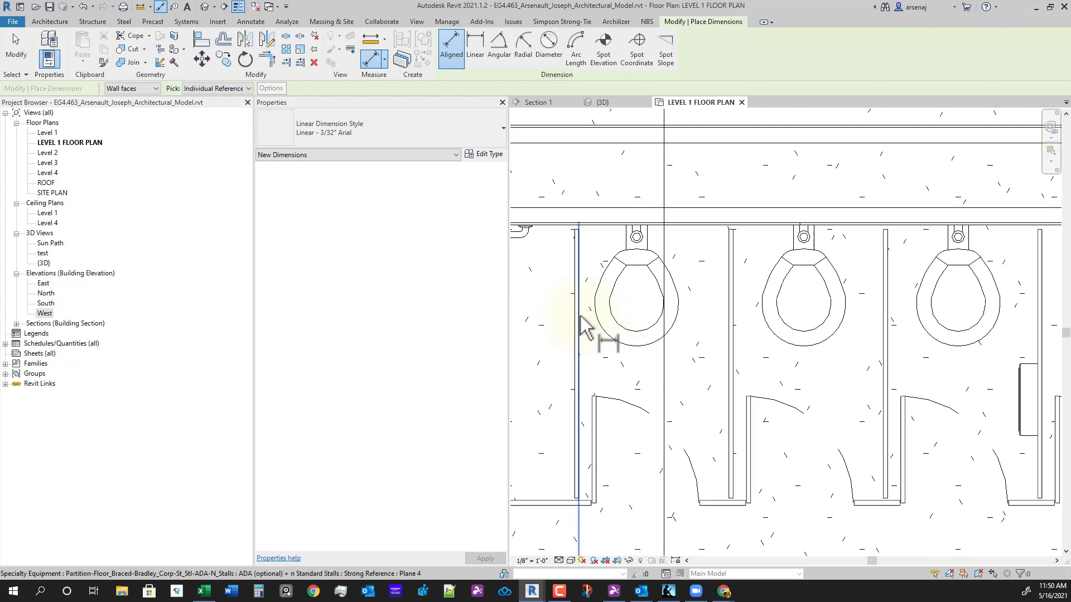
{"action": "scroll", "coordinate": [577, 327], "scroll_direction": "up", "scroll_amount": 2}
{"action": "left_click", "coordinate": [580, 312]}
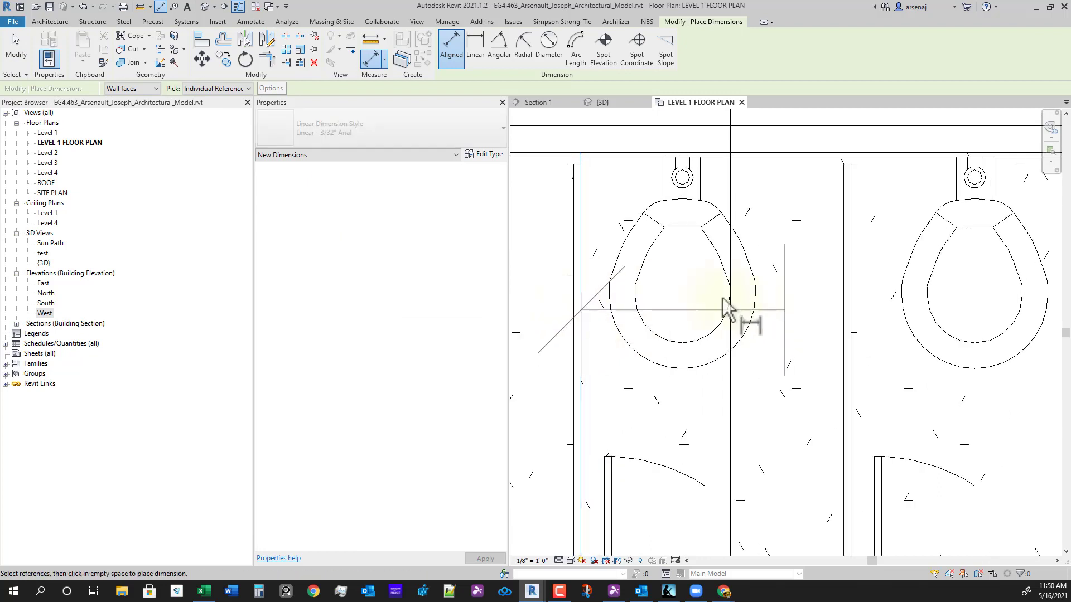
{"action": "left_click", "coordinate": [682, 237]}
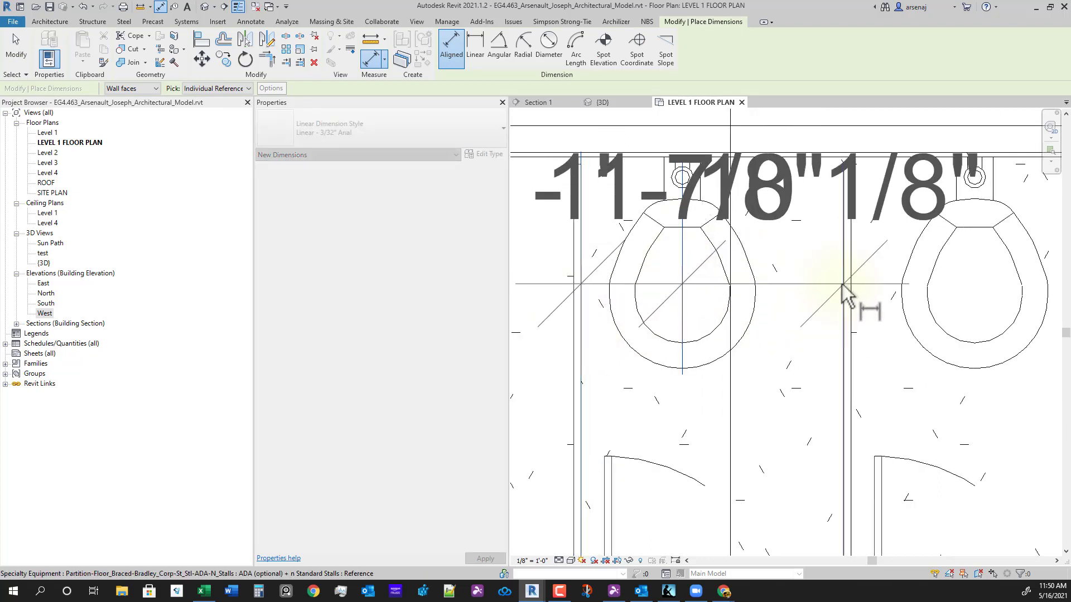
{"action": "left_click", "coordinate": [843, 286]}
{"action": "scroll", "coordinate": [777, 395], "scroll_direction": "down", "scroll_amount": 3}
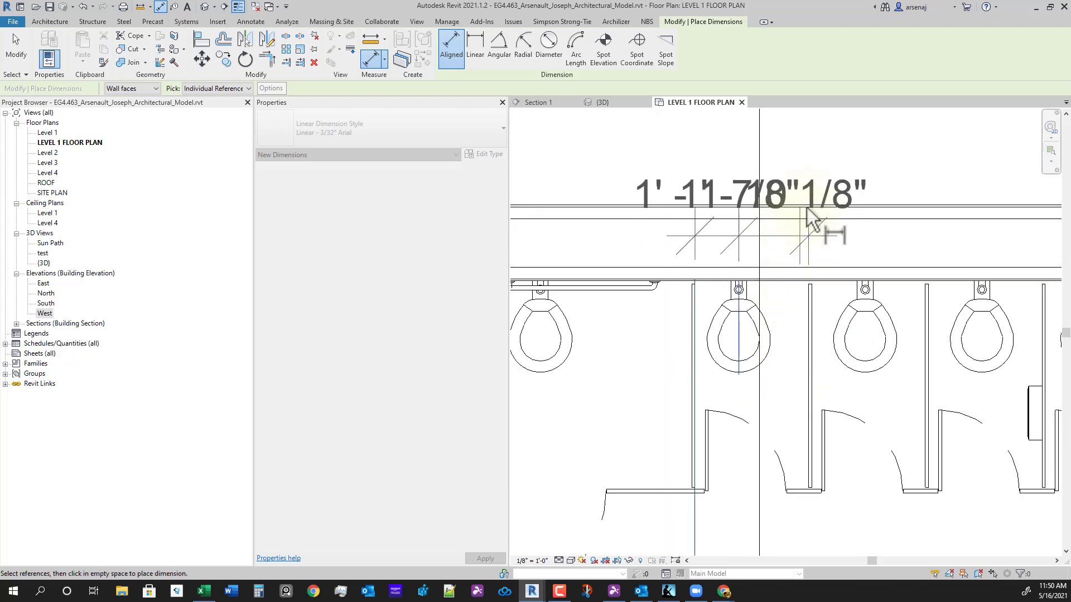
{"action": "left_click", "coordinate": [822, 199]}
{"action": "scroll", "coordinate": [760, 411], "scroll_direction": "down", "scroll_amount": 2}
{"action": "left_click", "coordinate": [729, 171]}
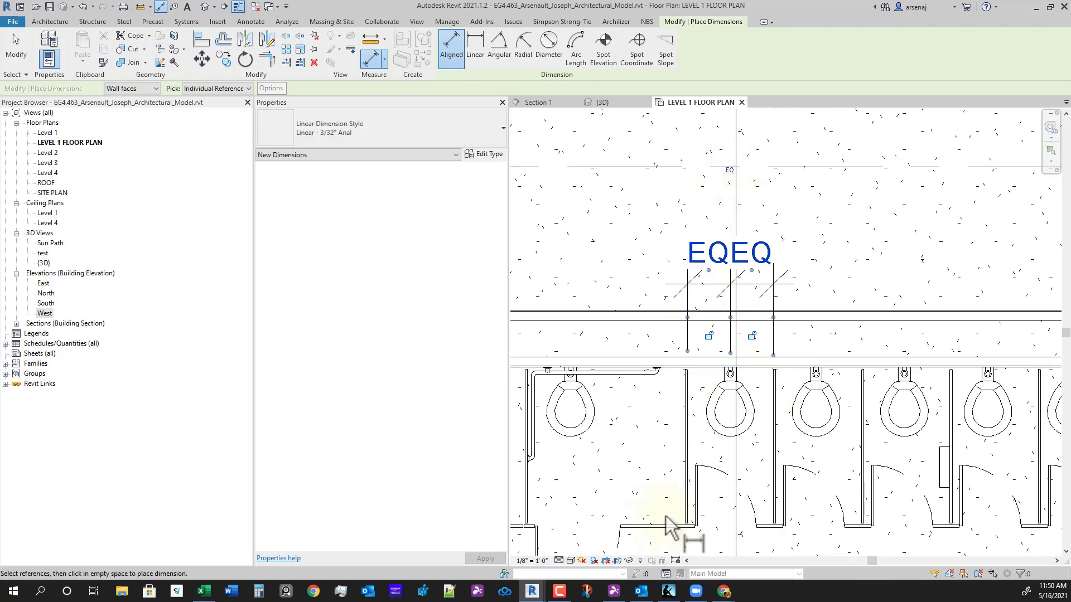
{"action": "left_click", "coordinate": [729, 170]}
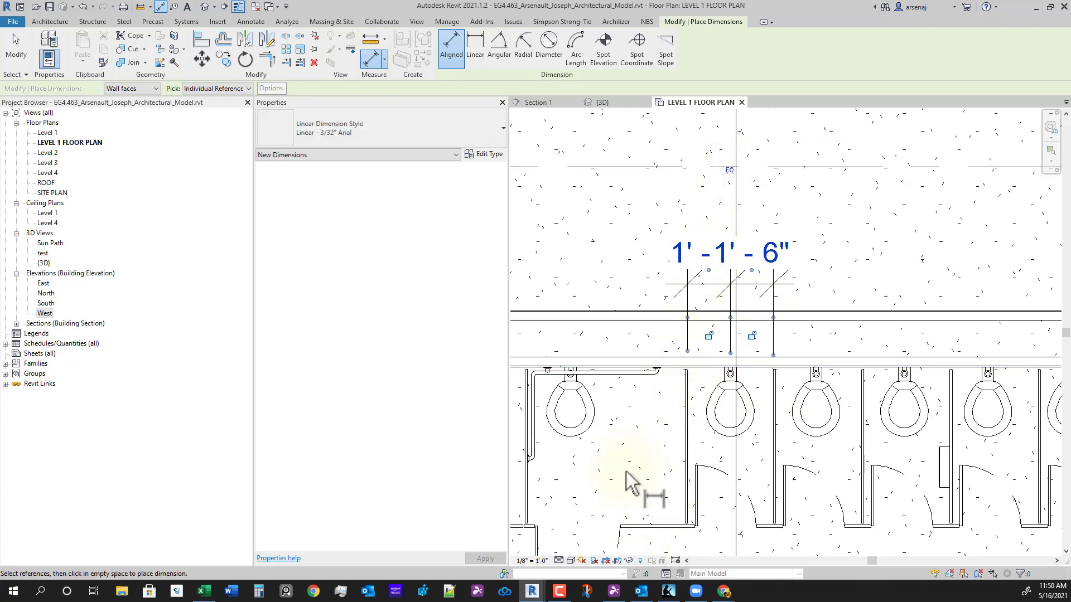
{"action": "key", "text": "Escape"}
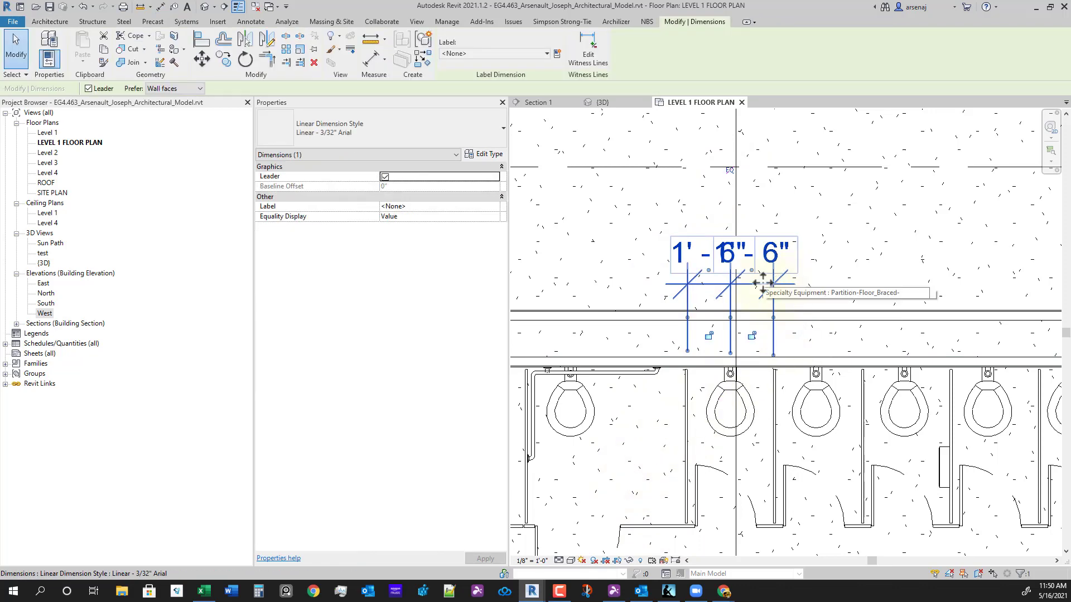
{"action": "key", "text": "Delete"}
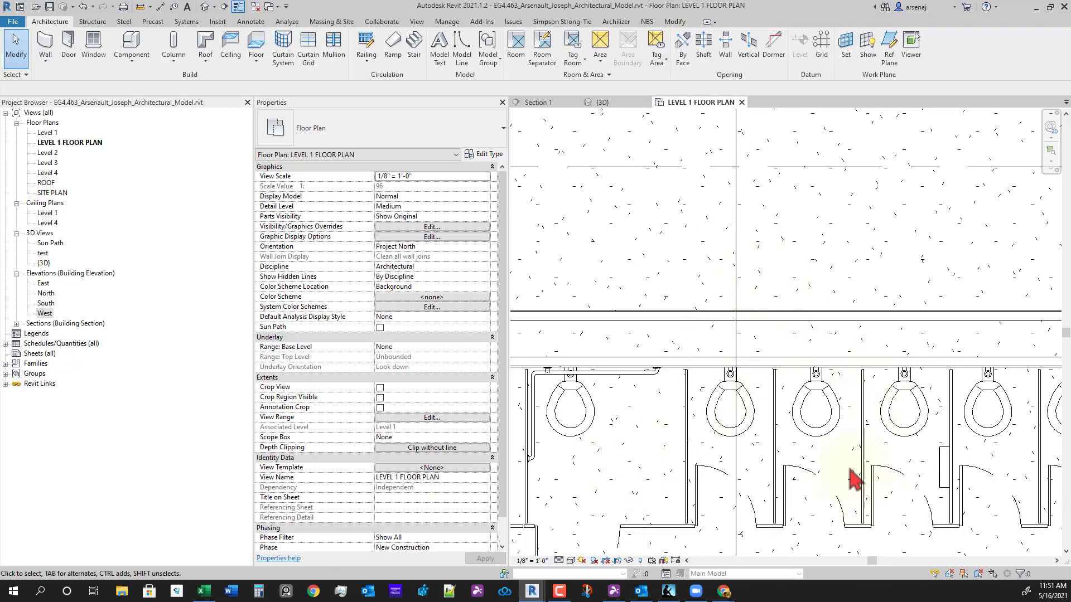
- Delete five of the toilets, leaving only one in the stalls
{"action": "left_click", "coordinate": [832, 436]}
{"action": "left_click", "coordinate": [905, 435], "text": "ctrl"}
{"action": "middle_click_drag", "start_coordinate": [951, 452], "coordinate": [776, 430]}
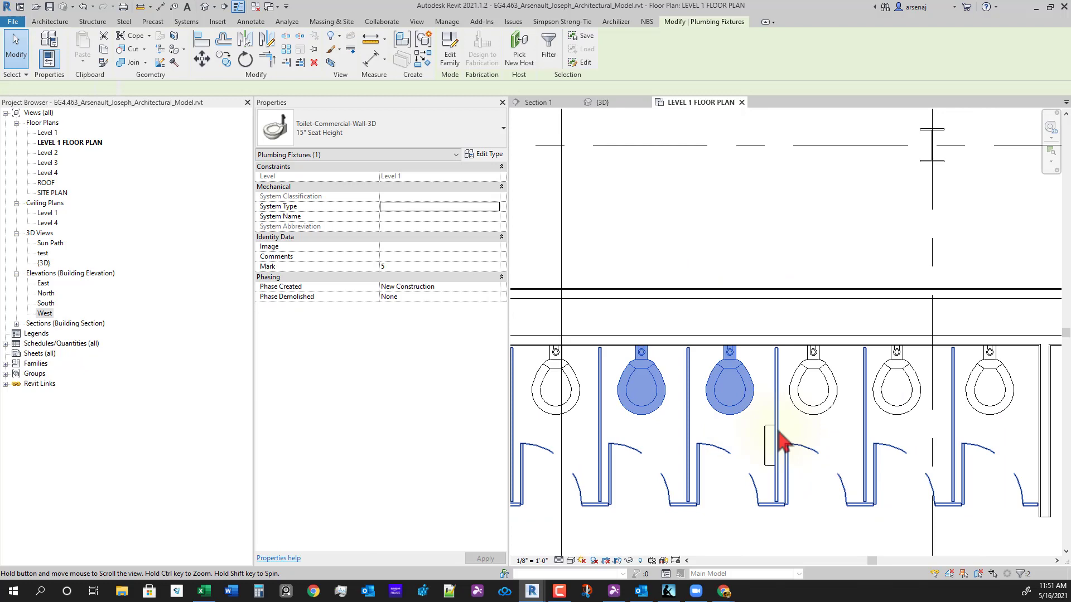
{"action": "left_click", "coordinate": [828, 394], "text": "ctrl"}
{"action": "left_click", "coordinate": [890, 402], "text": "ctrl"}
{"action": "left_click", "coordinate": [978, 408], "text": "ctrl"}
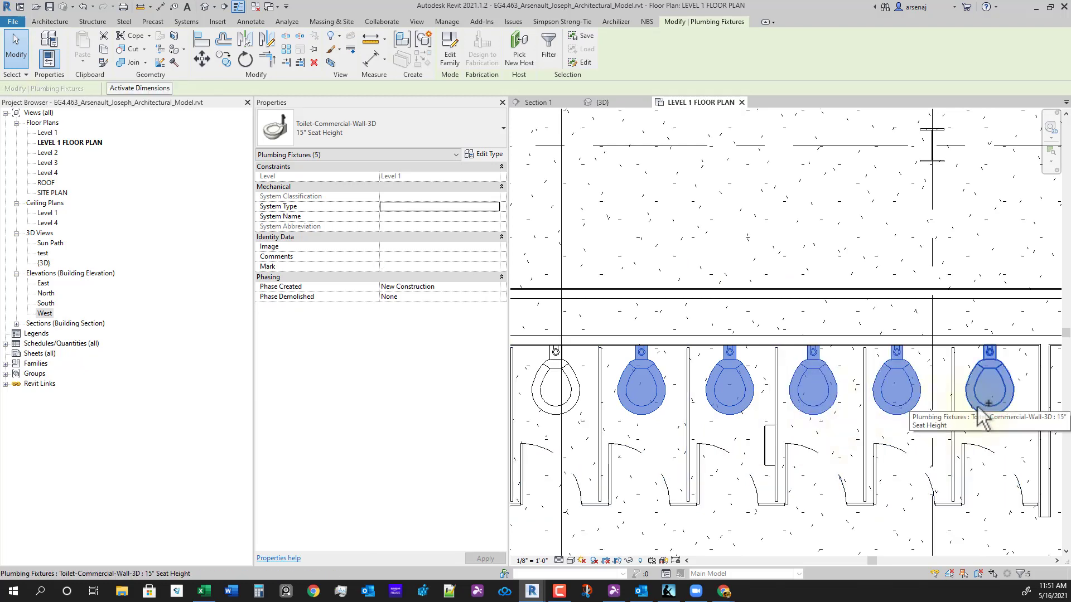
{"action": "key", "text": "Delete"}
{"action": "scroll", "coordinate": [941, 408], "scroll_direction": "down", "scroll_amount": 2}
{"action": "scroll", "coordinate": [678, 417], "scroll_direction": "up", "scroll_amount": 2}
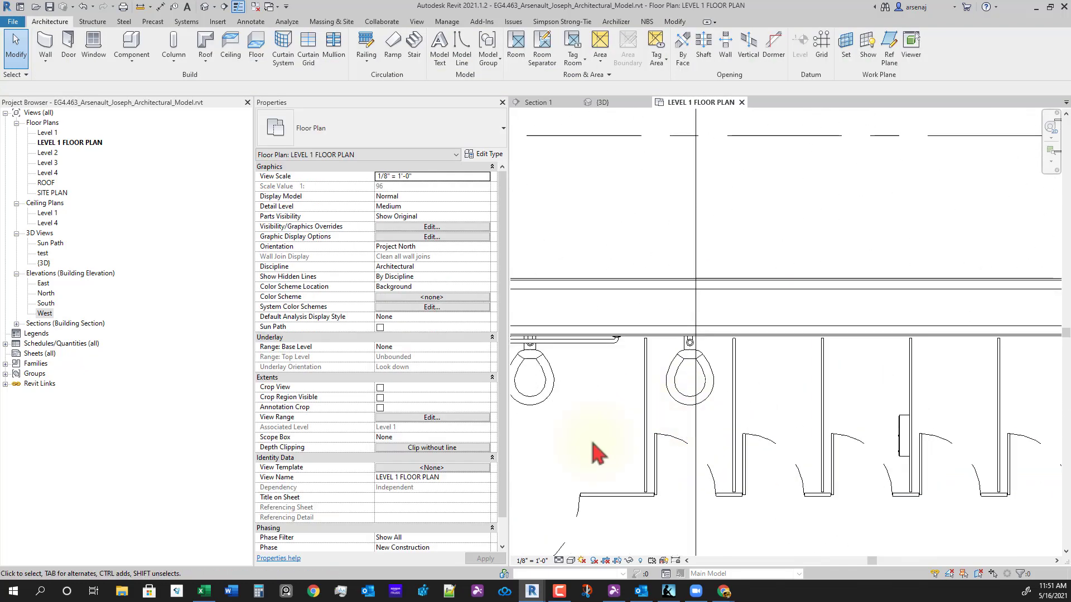
- Copy the remaining toilet into the next stall
{"action": "left_click", "coordinate": [674, 403]}
{"action": "key", "text": "c"}
{"action": "key", "text": "o"}
{"action": "scroll", "coordinate": [664, 355], "scroll_direction": "up", "scroll_amount": 2}
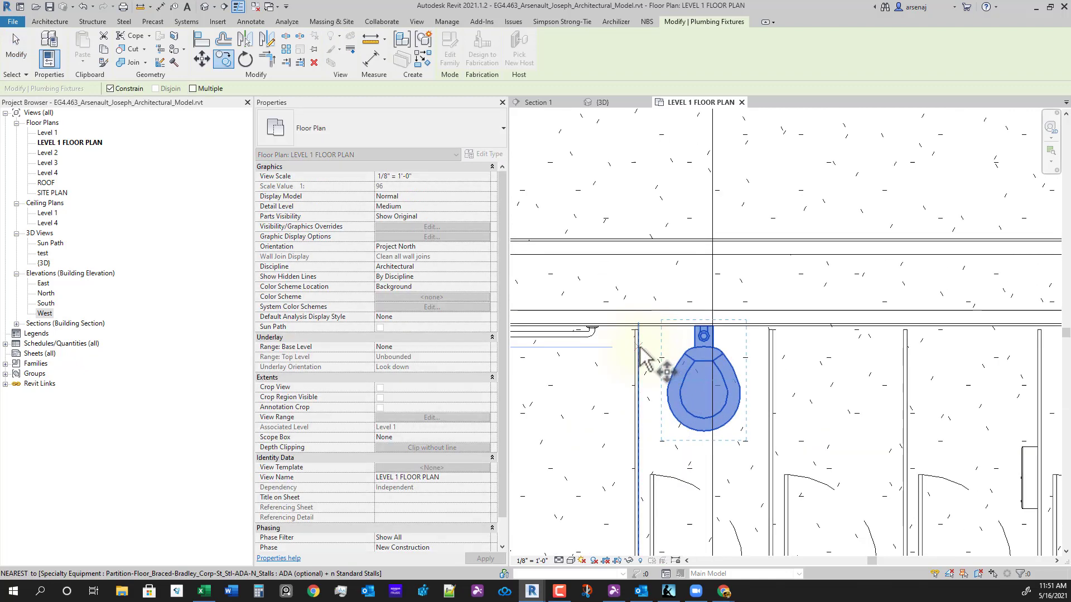
{"action": "left_click", "coordinate": [639, 348]}
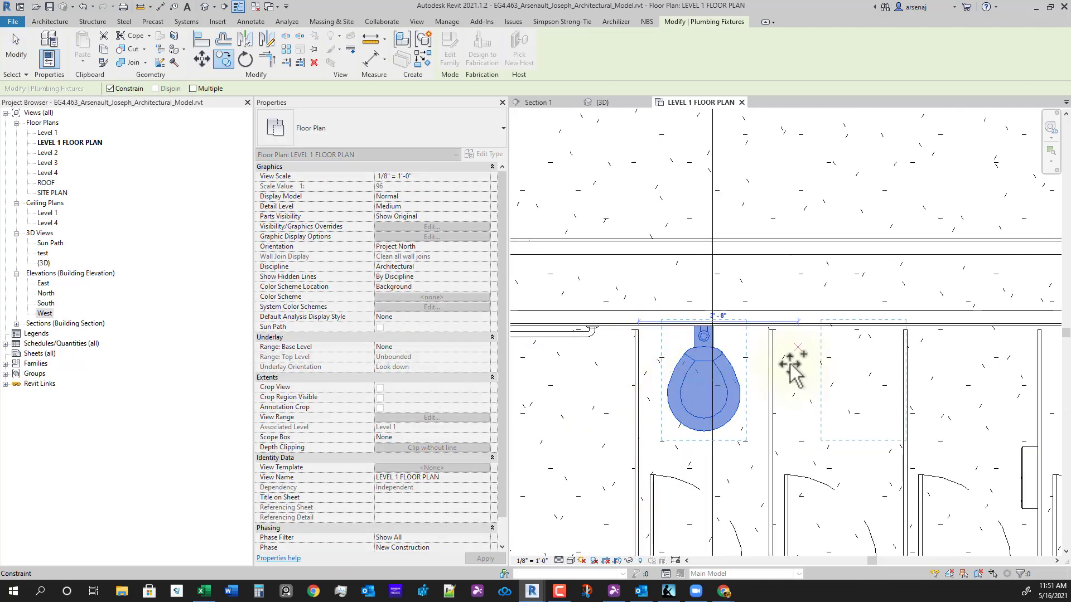
{"action": "left_click", "coordinate": [884, 375]}
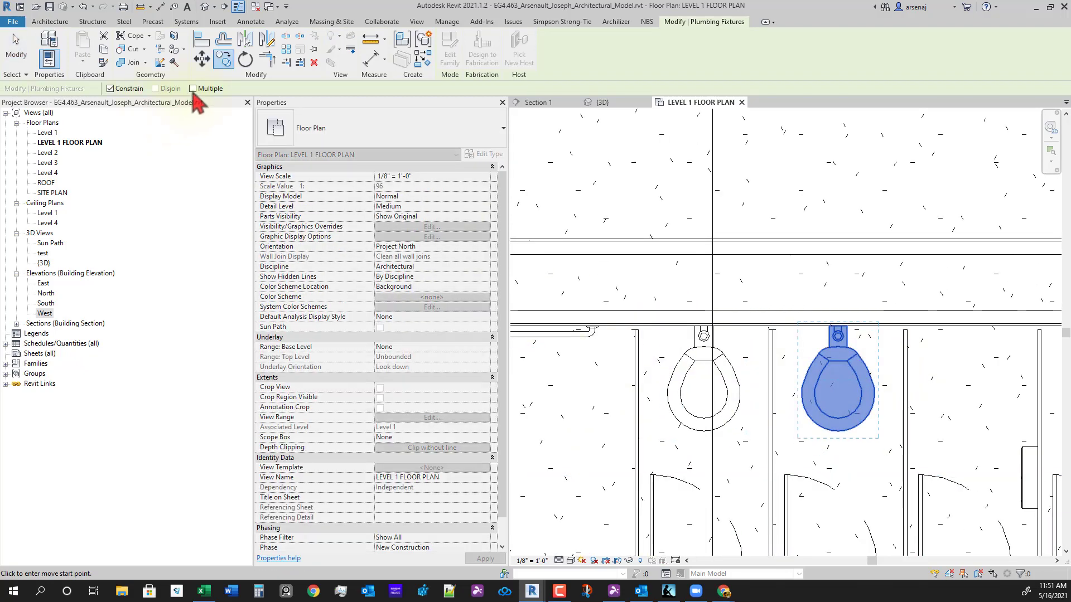
- With Multiple enabled, copy the toilet into the remaining stalls along the back wall
{"action": "left_click", "coordinate": [192, 88]}
{"action": "left_click", "coordinate": [773, 391]}
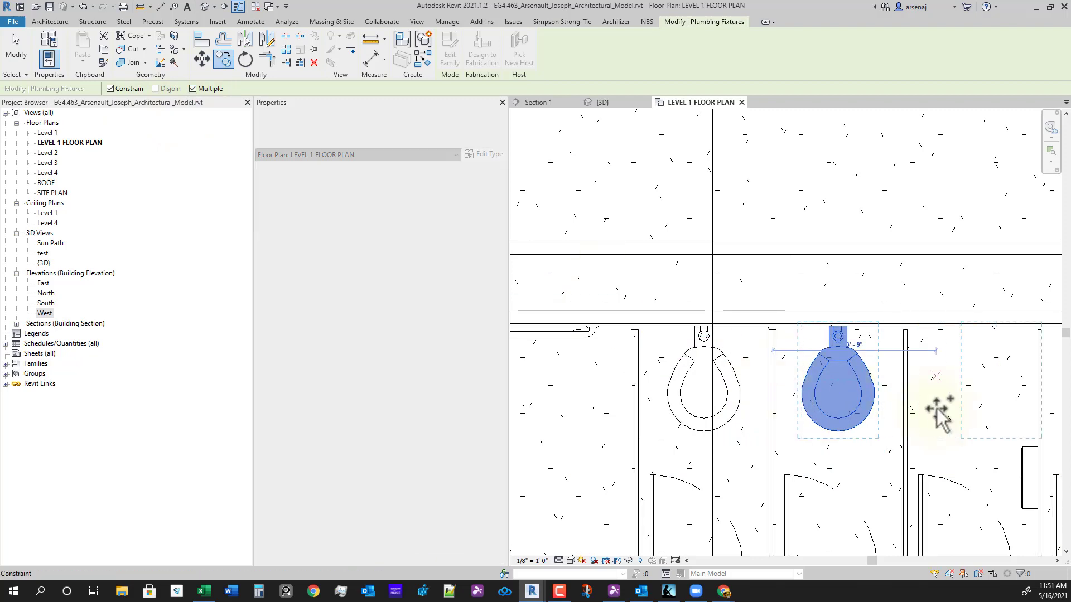
{"action": "left_click", "coordinate": [906, 397]}
{"action": "scroll", "coordinate": [916, 410], "scroll_direction": "down", "scroll_amount": 1}
{"action": "middle_click_drag", "start_coordinate": [919, 424], "coordinate": [628, 415]}
{"action": "scroll", "coordinate": [629, 414], "scroll_direction": "up", "scroll_amount": 2}
{"action": "left_click", "coordinate": [765, 354]}
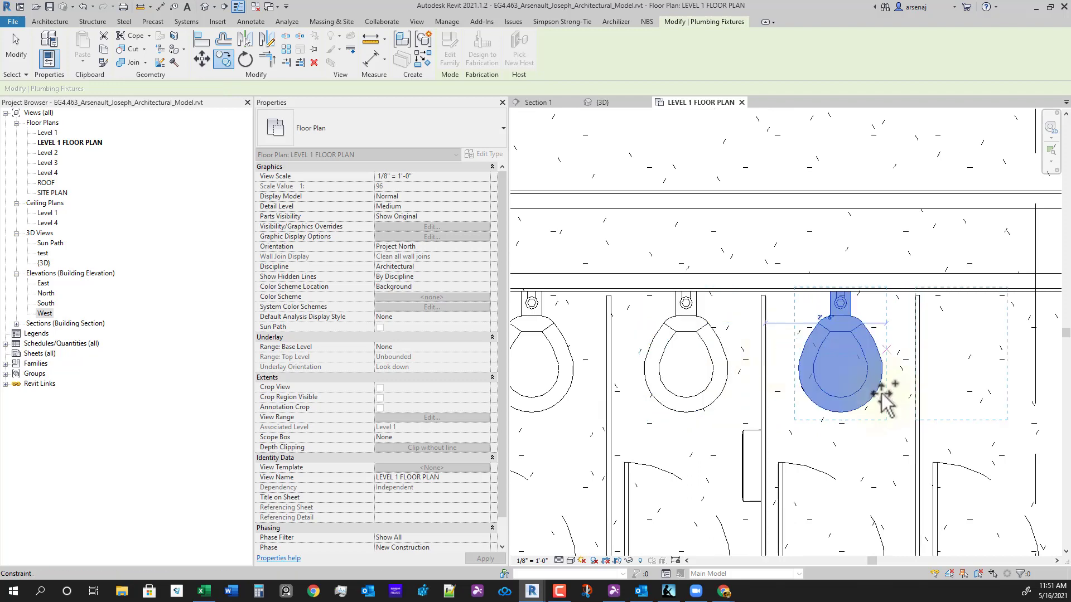
{"action": "middle_click_drag", "start_coordinate": [898, 389], "coordinate": [703, 389]}
{"action": "scroll", "coordinate": [711, 382], "scroll_direction": "up", "scroll_amount": 1}
{"action": "left_click", "coordinate": [726, 355]}
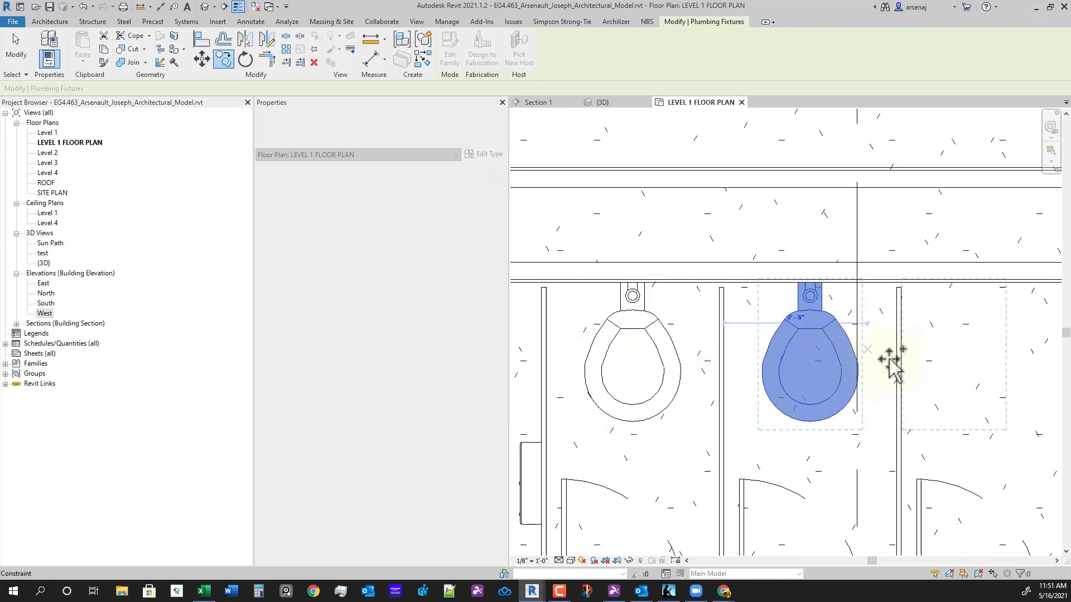
{"action": "left_click", "coordinate": [902, 359]}
{"action": "scroll", "coordinate": [903, 366], "scroll_direction": "down", "scroll_amount": 3}
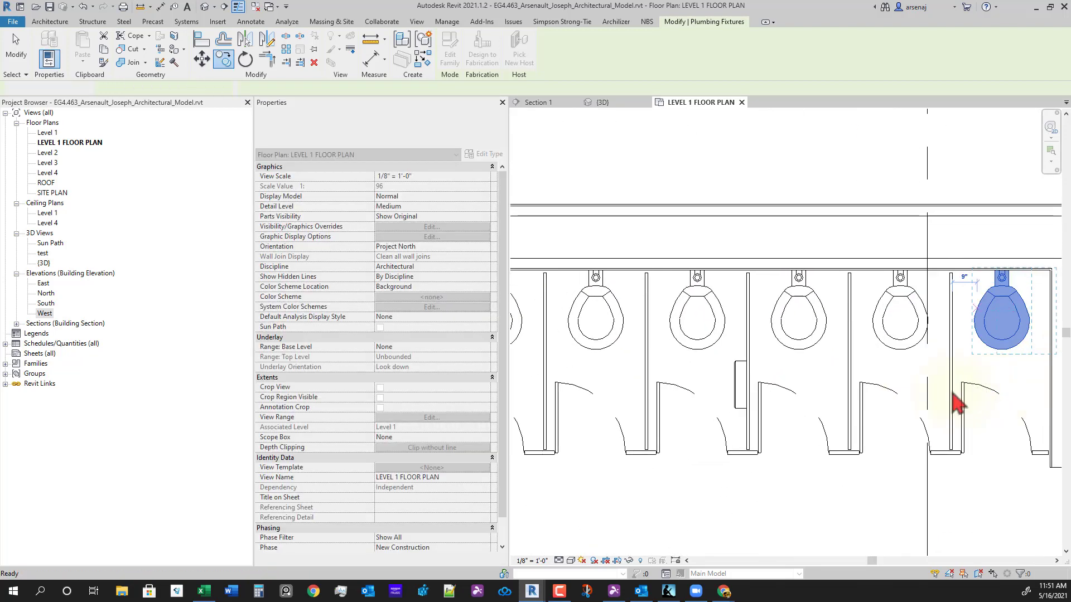
{"action": "key", "text": "Escape"}
{"action": "key", "text": "Escape"}
{"action": "scroll", "coordinate": [783, 429], "scroll_direction": "up", "scroll_amount": 1}
{"action": "scroll", "coordinate": [784, 432], "scroll_direction": "up", "scroll_amount": 1}
{"action": "left_click", "coordinate": [716, 418]}
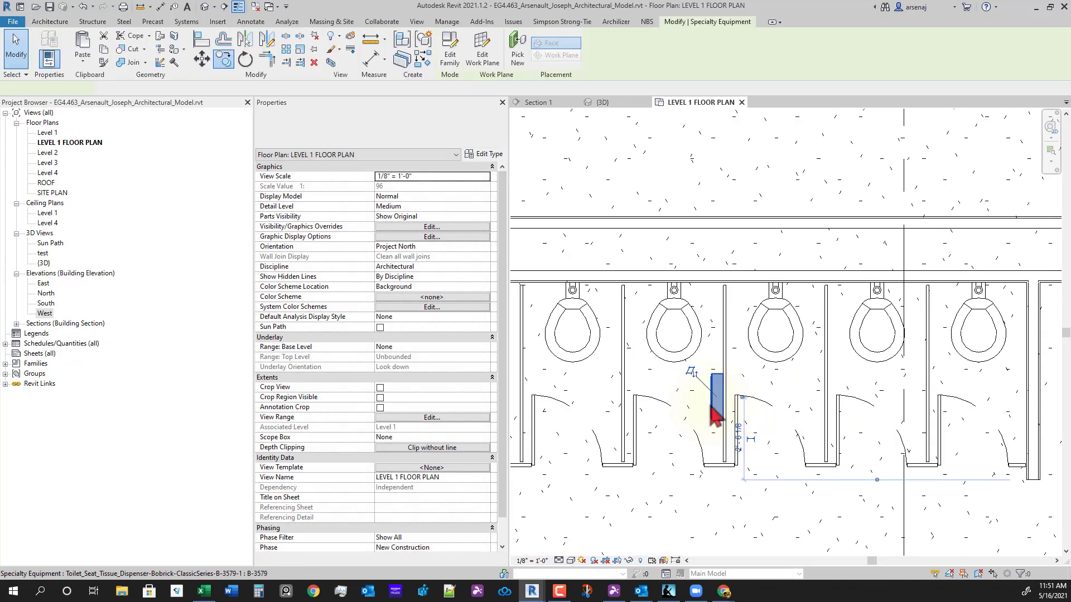
- Place extra tissue dispensers with Create Similar, then delete both new copies
{"action": "right_click", "coordinate": [713, 410]}
{"action": "left_click", "coordinate": [749, 236]}
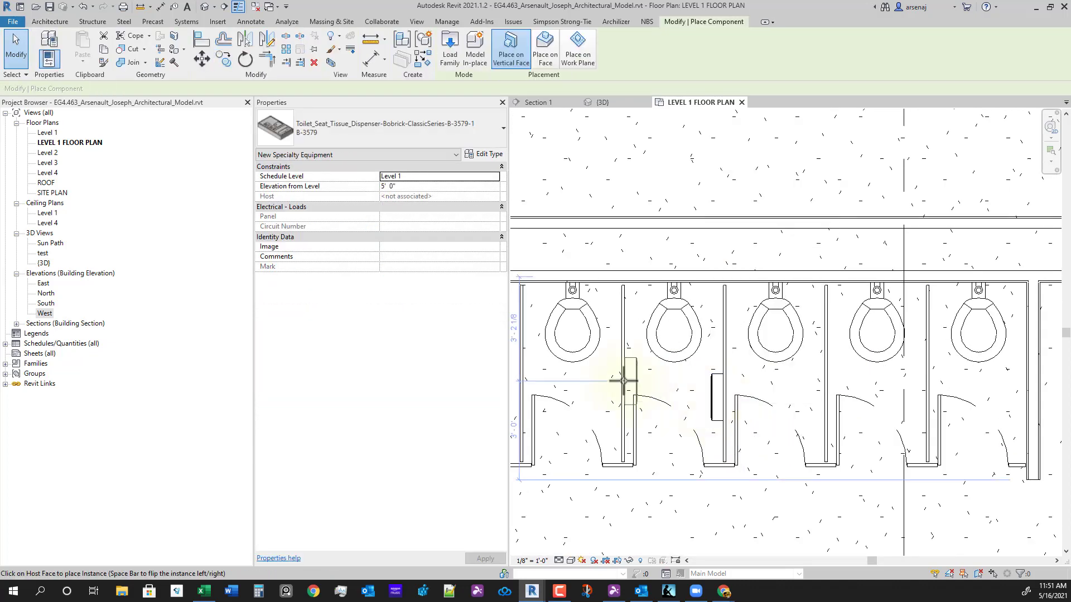
{"action": "left_click", "coordinate": [712, 407]}
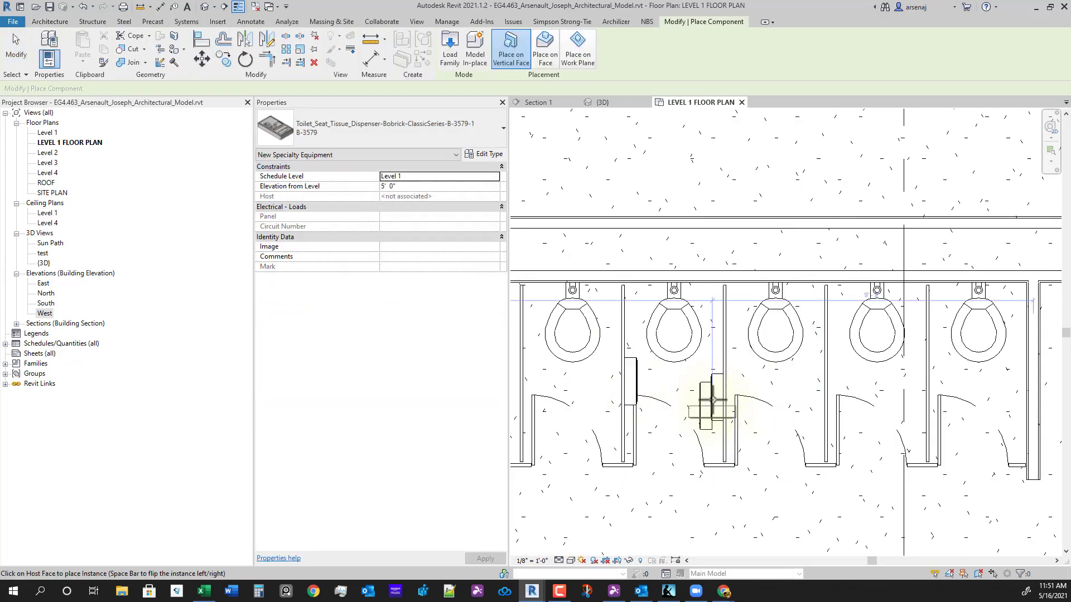
{"action": "key", "text": "Escape"}
{"action": "left_click", "coordinate": [710, 398]}
{"action": "left_click", "coordinate": [718, 375], "text": "ctrl"}
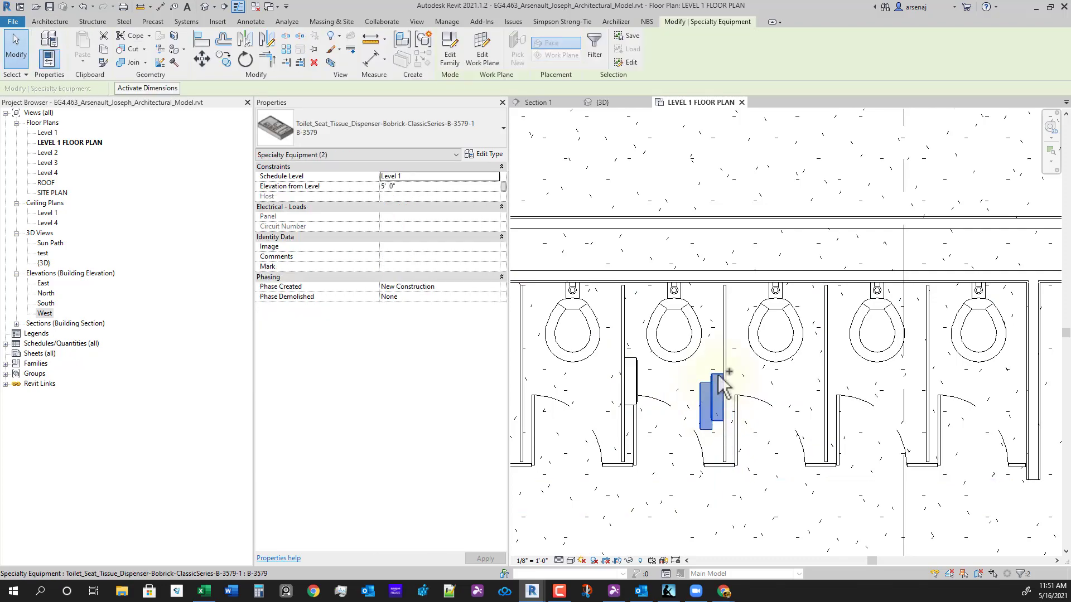
{"action": "key", "text": "Delete"}
- Orbit the 3D view to inspect the stalls and dispenser, then return to Level 1 plan
{"action": "left_click", "coordinate": [602, 102]}
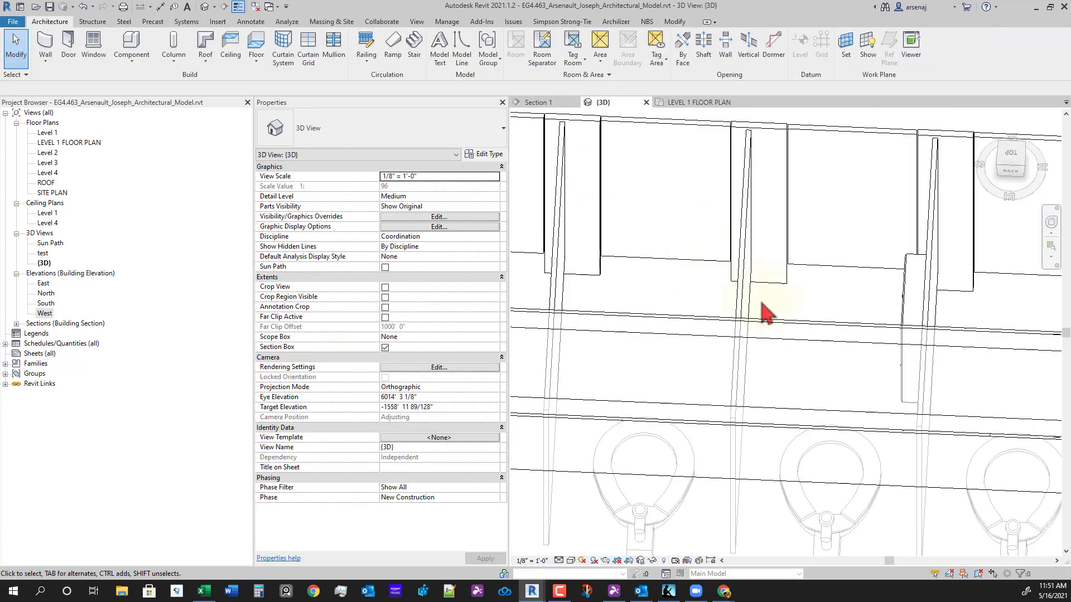
{"action": "middle_click_drag", "start_coordinate": [776, 311], "coordinate": [732, 383], "text": "shift"}
{"action": "scroll", "coordinate": [765, 385], "scroll_direction": "up", "scroll_amount": 1}
{"action": "scroll", "coordinate": [725, 399], "scroll_direction": "up", "scroll_amount": 2}
{"action": "scroll", "coordinate": [725, 398], "scroll_direction": "up", "scroll_amount": 1}
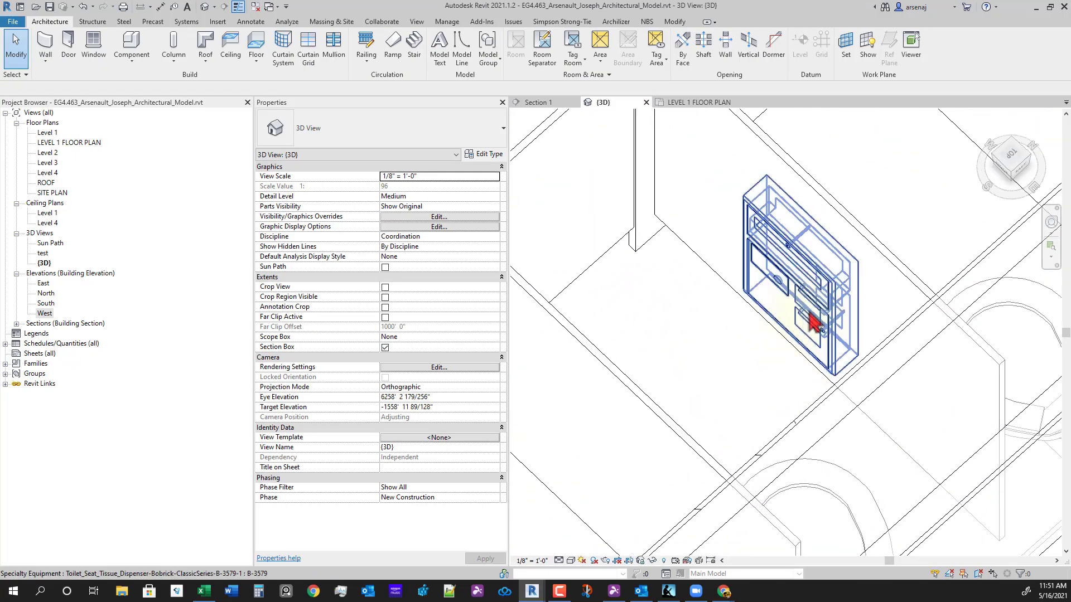
{"action": "middle_click_drag", "start_coordinate": [810, 335], "coordinate": [710, 432], "text": "shift"}
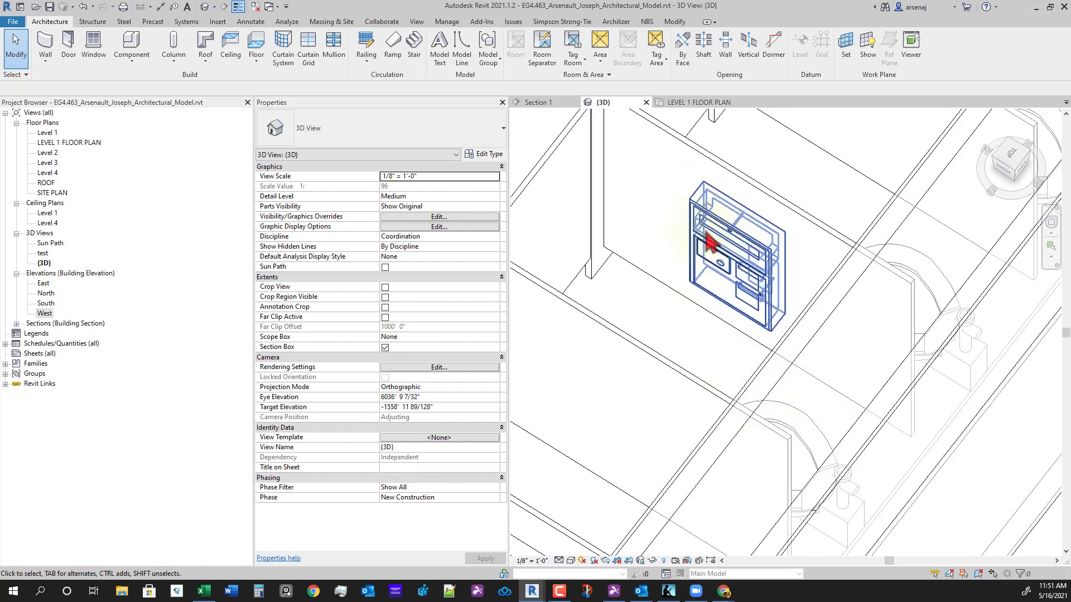
{"action": "mouse_move", "coordinate": [755, 318]}
{"action": "middle_mouse_down", "text": "shift"}
{"action": "mouse_move", "coordinate": [896, 406]}
{"action": "mouse_move", "coordinate": [757, 338]}
{"action": "middle_mouse_up", "text": "shift"}
{"action": "scroll", "coordinate": [750, 304], "scroll_direction": "up", "scroll_amount": 1}
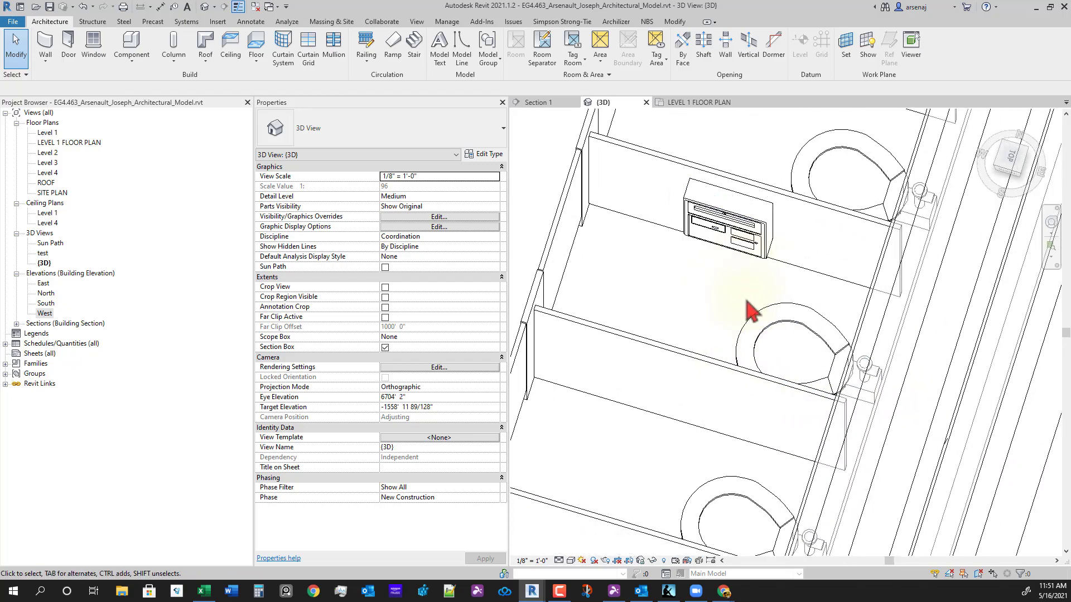
{"action": "scroll", "coordinate": [746, 300], "scroll_direction": "down", "scroll_amount": 2}
{"action": "left_click", "coordinate": [687, 104]}
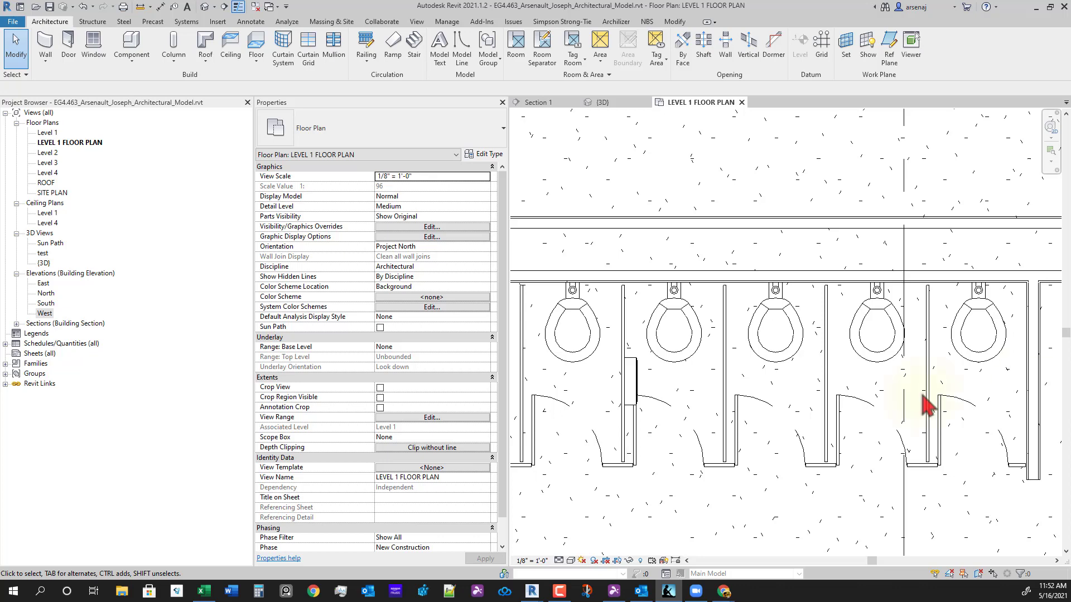
- Place a B-3579 tissue dispenser on the next stall partition with Component
{"action": "left_click", "coordinate": [640, 386]}
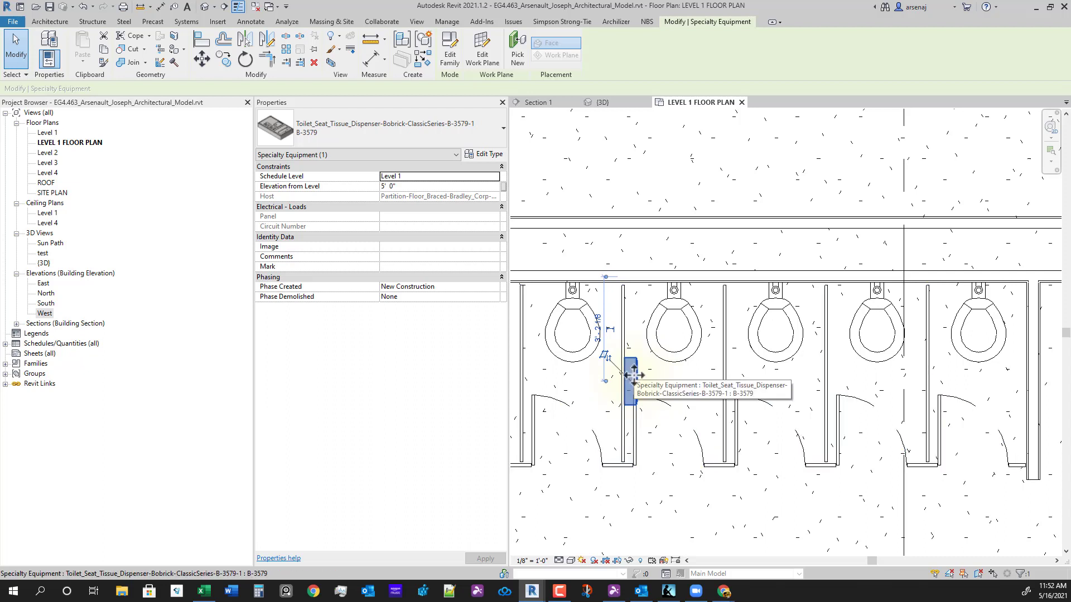
{"action": "key", "text": "m"}
{"action": "key", "text": "v"}
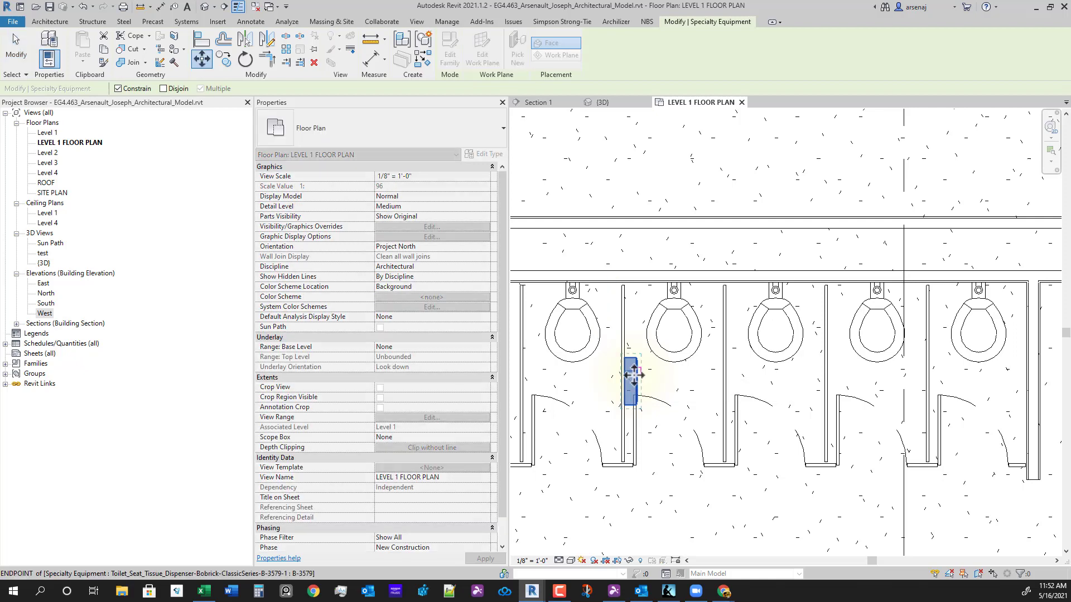
{"action": "key", "text": "Escape"}
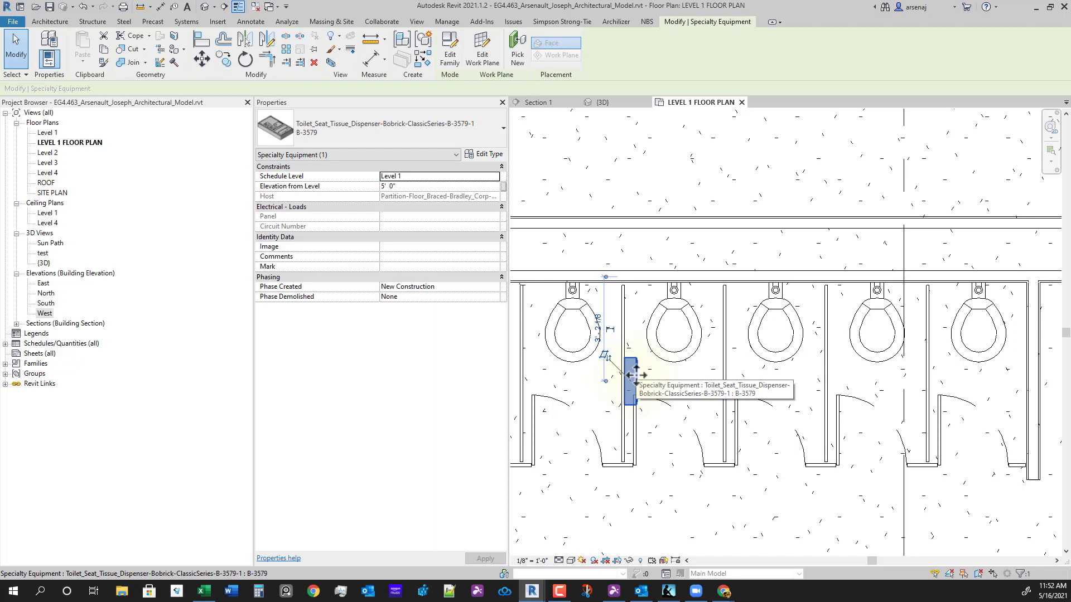
{"action": "key", "text": "Escape"}
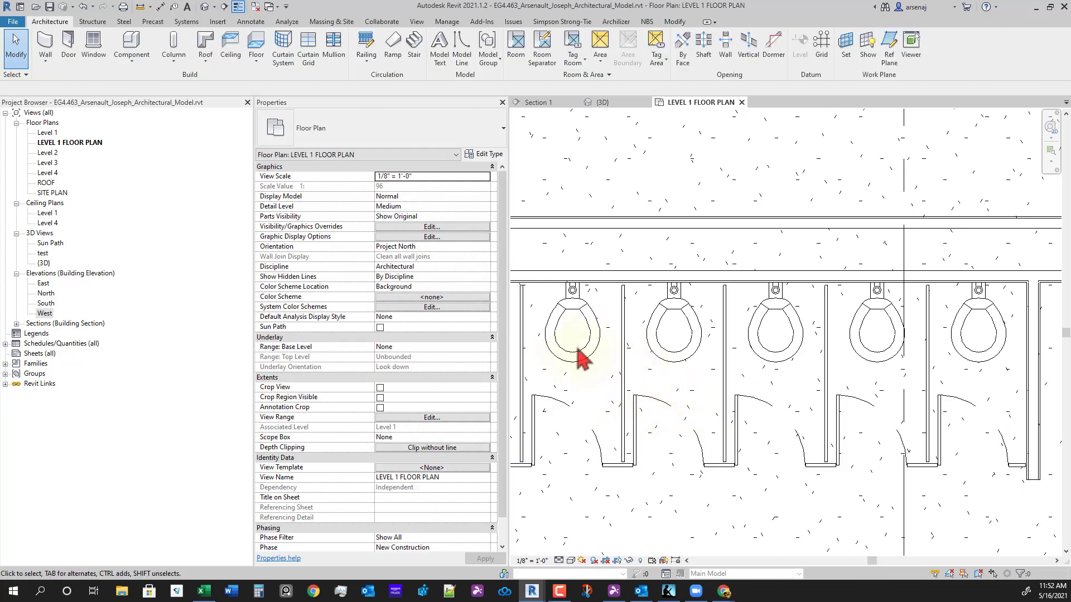
{"action": "left_click", "coordinate": [131, 45]}
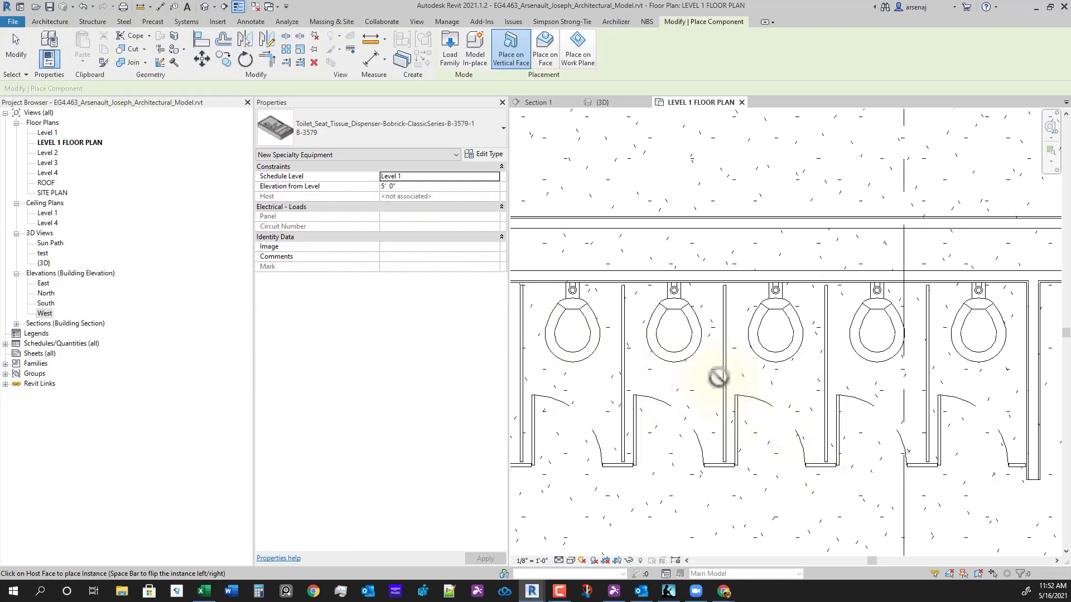
{"action": "left_click", "coordinate": [718, 405]}
{"action": "key", "text": "Escape"}
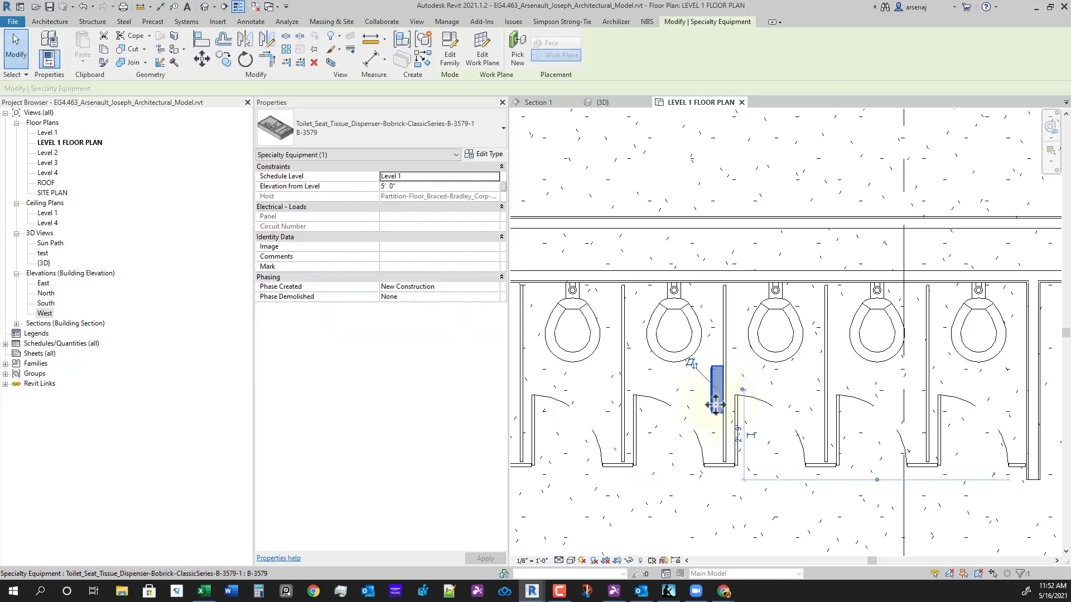
- Copy the dispenser 3'-1" apart onto the next partition and the right-hand wall
{"action": "scroll", "coordinate": [750, 487], "scroll_direction": "up", "scroll_amount": 3}
{"action": "scroll", "coordinate": [837, 493], "scroll_direction": "down", "scroll_amount": 3}
{"action": "scroll", "coordinate": [686, 437], "scroll_direction": "up", "scroll_amount": 3}
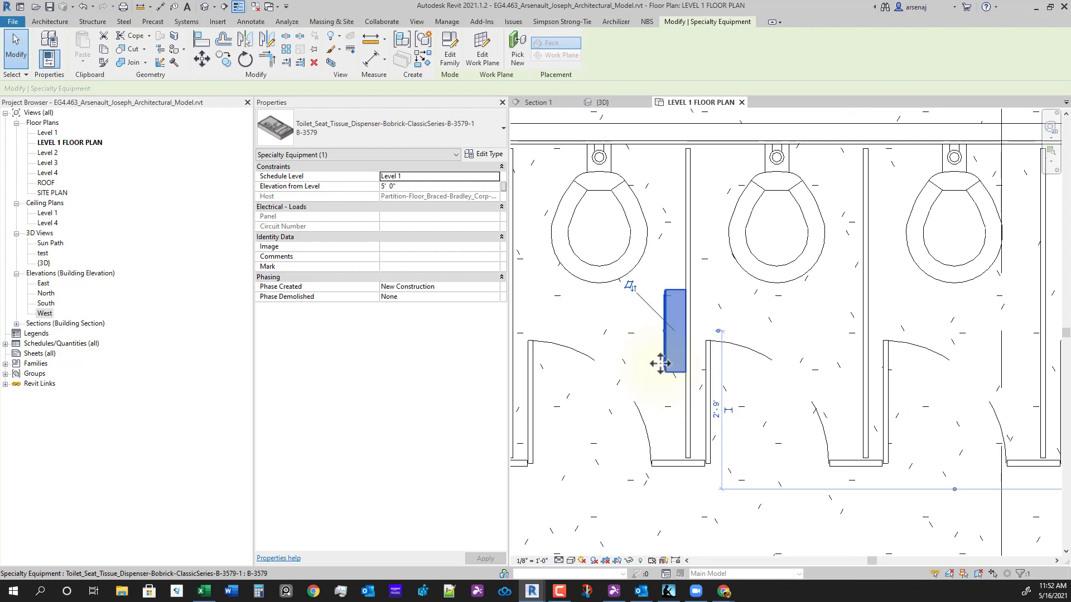
{"action": "scroll", "coordinate": [746, 370], "scroll_direction": "down", "scroll_amount": 3}
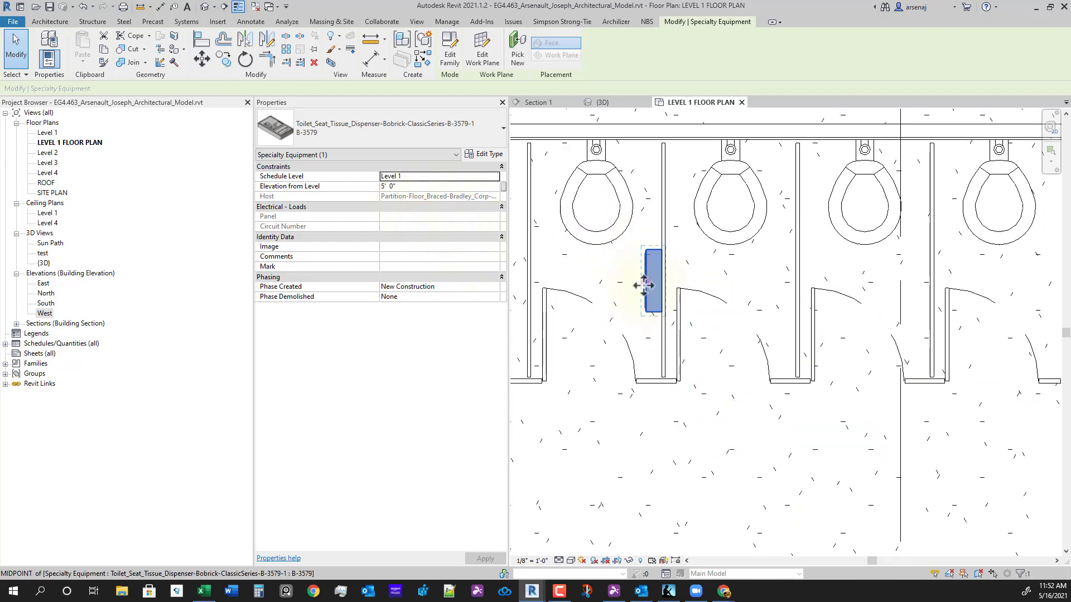
{"action": "key", "text": "c"}
{"action": "key", "text": "o"}
{"action": "scroll", "coordinate": [683, 267], "scroll_direction": "up", "scroll_amount": 2}
{"action": "left_click", "coordinate": [661, 223]}
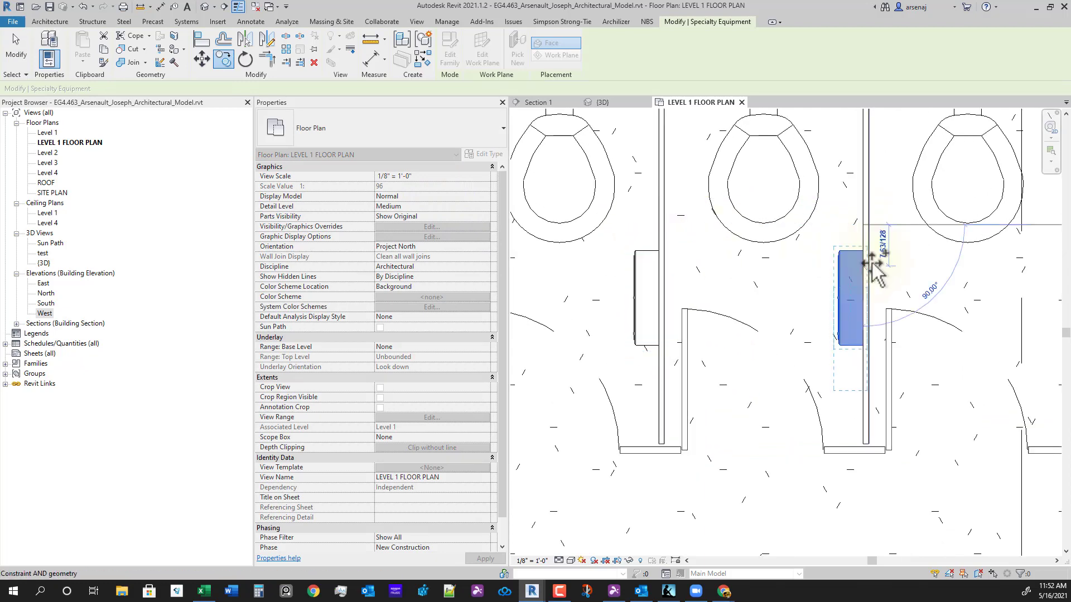
{"action": "scroll", "coordinate": [881, 265], "scroll_direction": "down", "scroll_amount": 2}
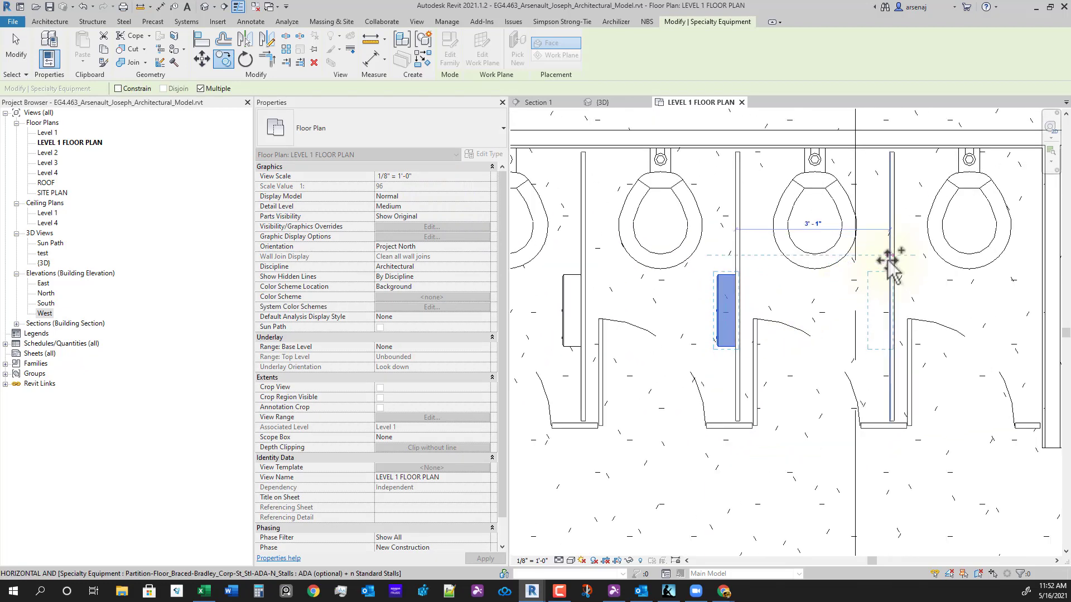
{"action": "left_click", "coordinate": [889, 259]}
{"action": "scroll", "coordinate": [896, 298], "scroll_direction": "down", "scroll_amount": 2}
{"action": "scroll", "coordinate": [967, 316], "scroll_direction": "up", "scroll_amount": 1}
{"action": "left_click", "coordinate": [1015, 268]}
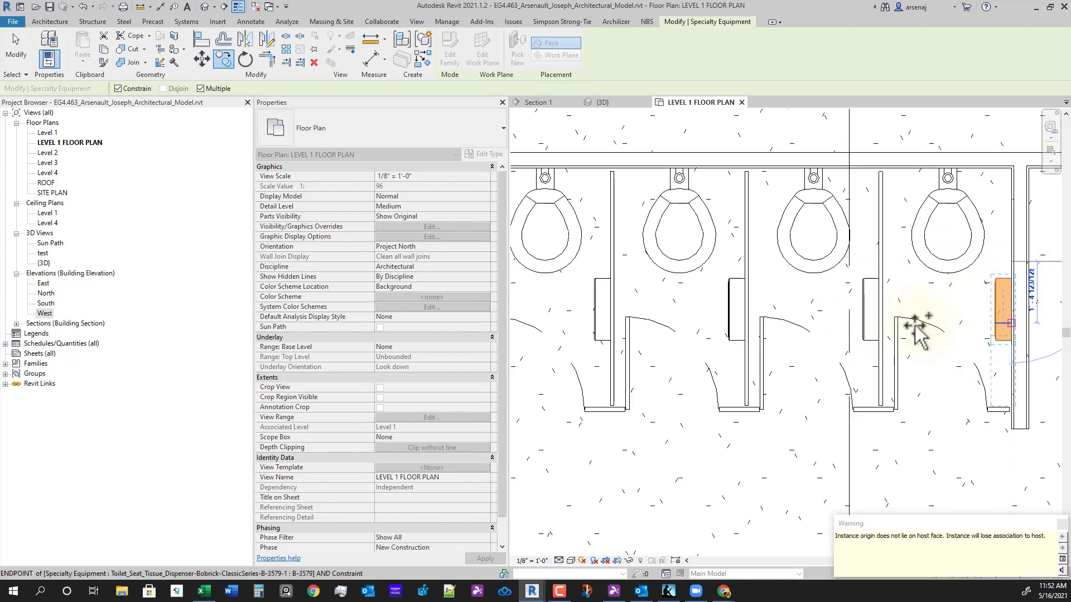
{"action": "middle_click_drag", "start_coordinate": [989, 376], "coordinate": [896, 394]}
{"action": "key", "text": "Escape"}
{"action": "key", "text": "Escape"}
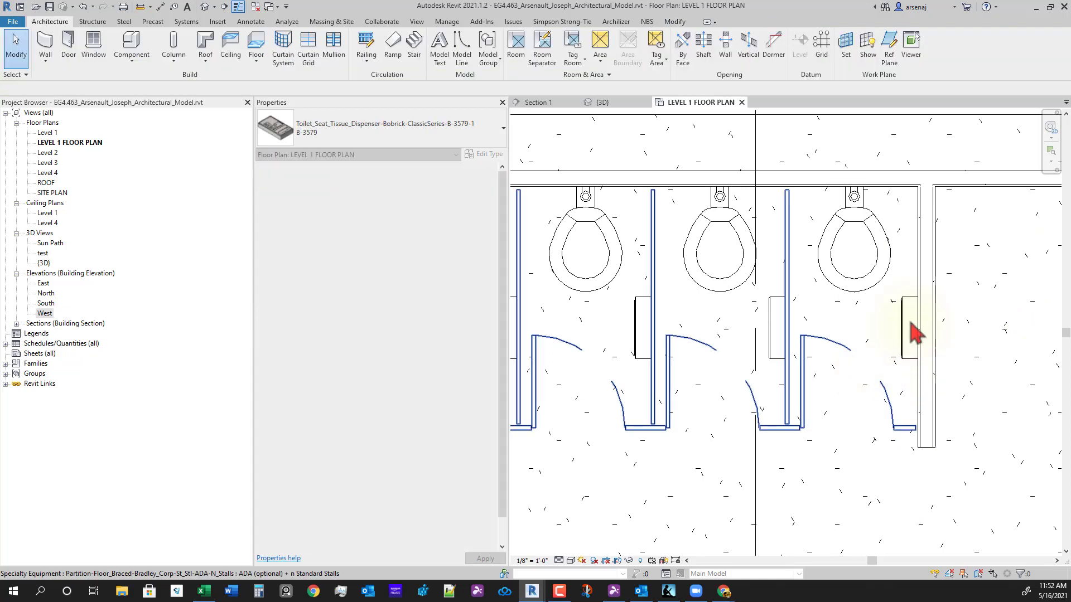
- Re-host the right-hand wall dispenser onto the neighbouring partition's vertical face
{"action": "left_click", "coordinate": [910, 330]}
{"action": "scroll", "coordinate": [915, 333], "scroll_direction": "down", "scroll_amount": 1}
{"action": "scroll", "coordinate": [943, 343], "scroll_direction": "up", "scroll_amount": 2}
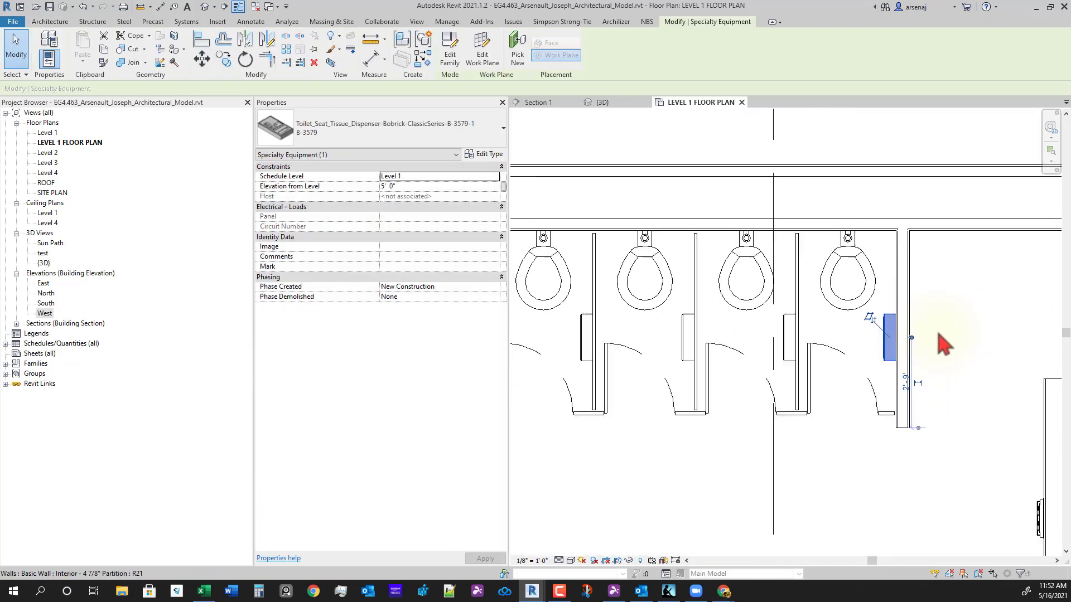
{"action": "left_click", "coordinate": [503, 56]}
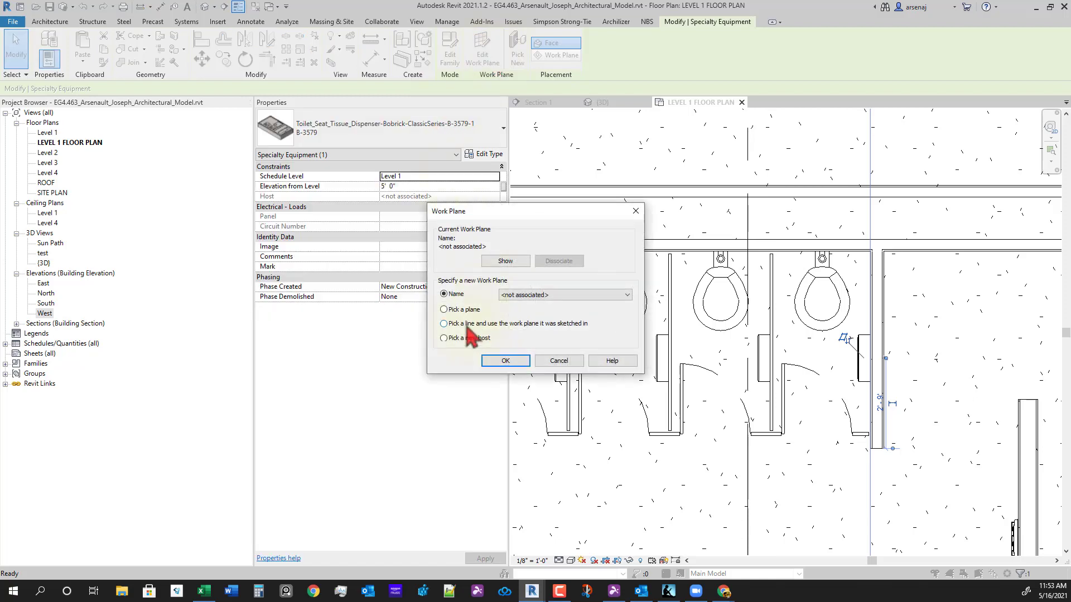
{"action": "left_click", "coordinate": [505, 361]}
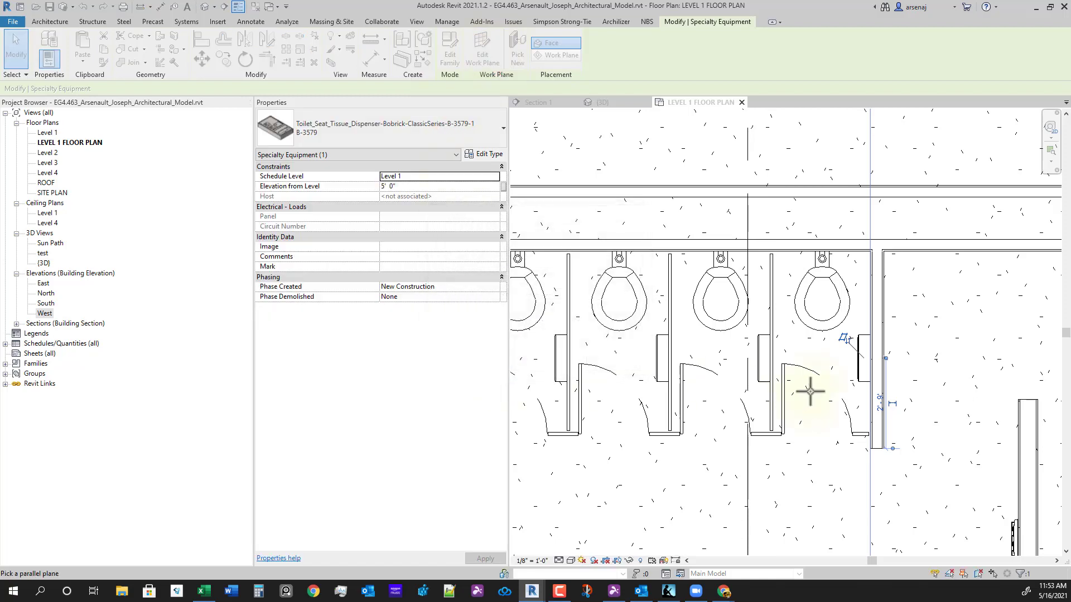
{"action": "scroll", "coordinate": [813, 387], "scroll_direction": "up", "scroll_amount": 2}
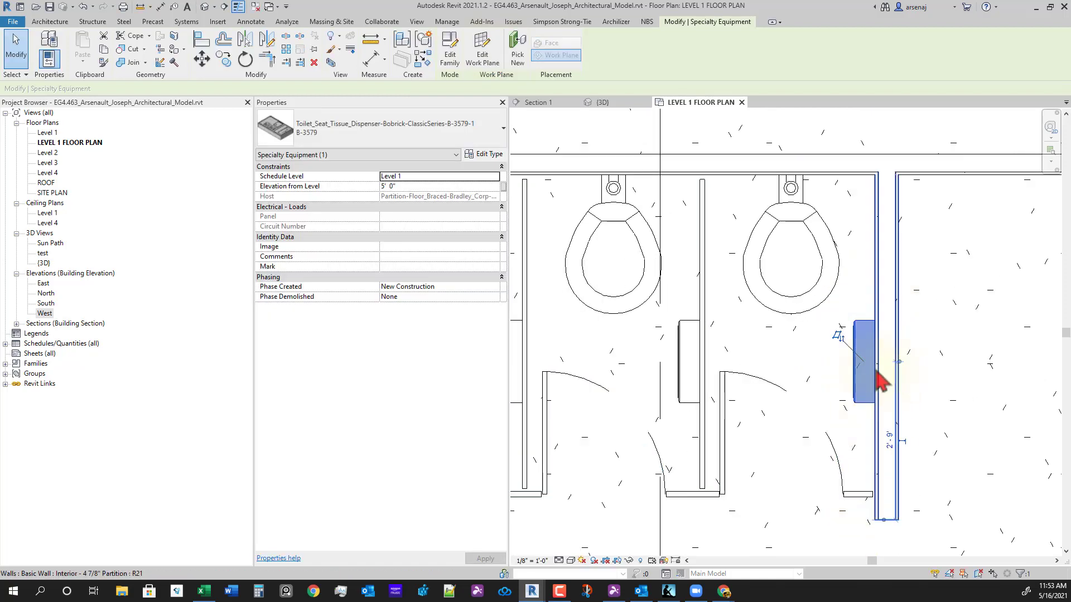
{"action": "left_click", "coordinate": [896, 306]}
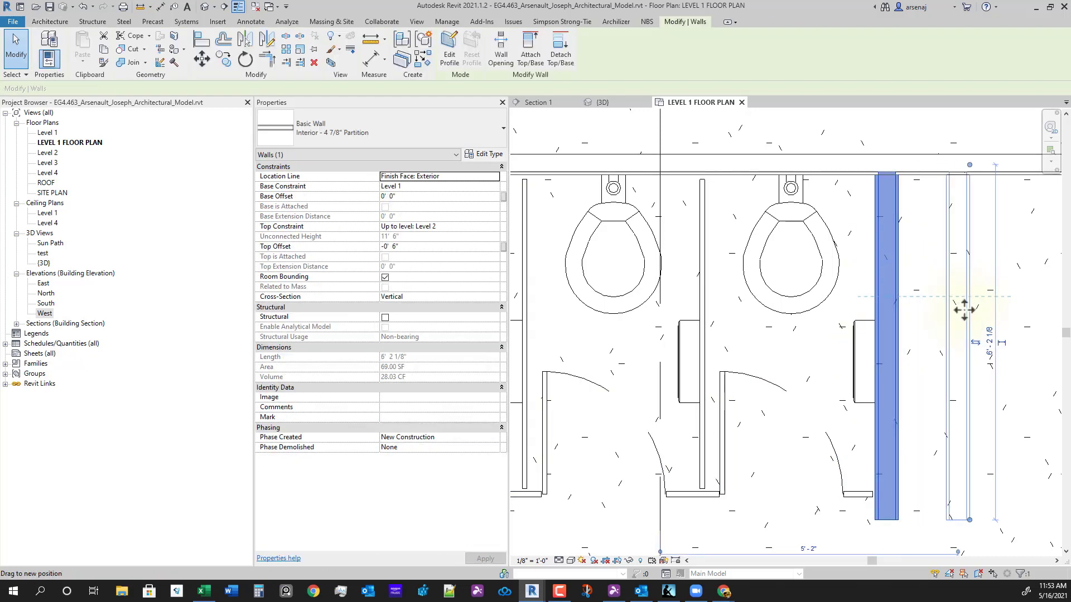
{"action": "left_click", "coordinate": [862, 383]}
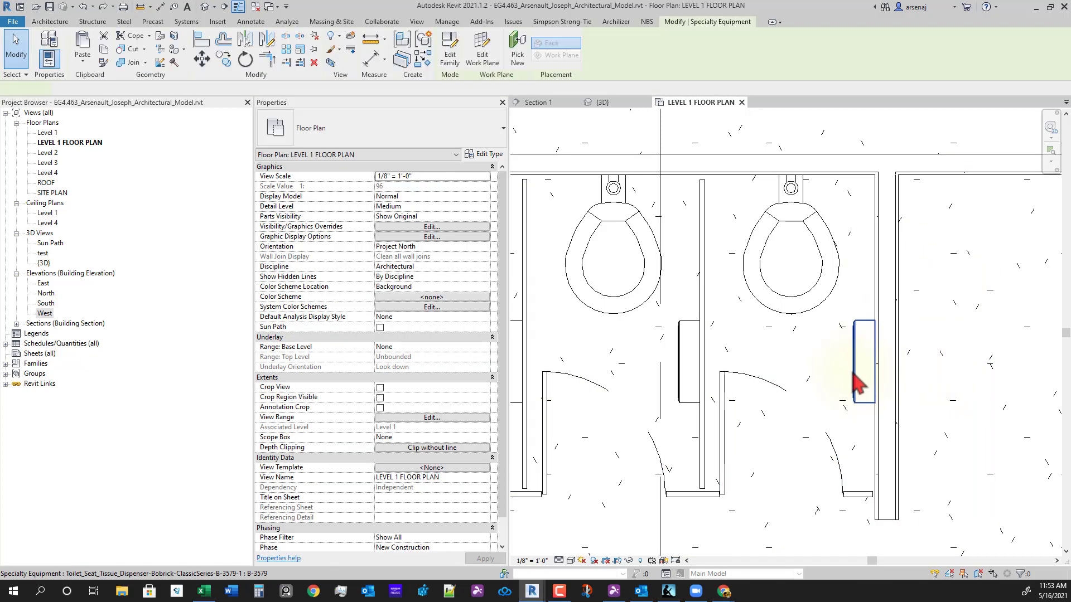
{"action": "left_click", "coordinate": [874, 278]}
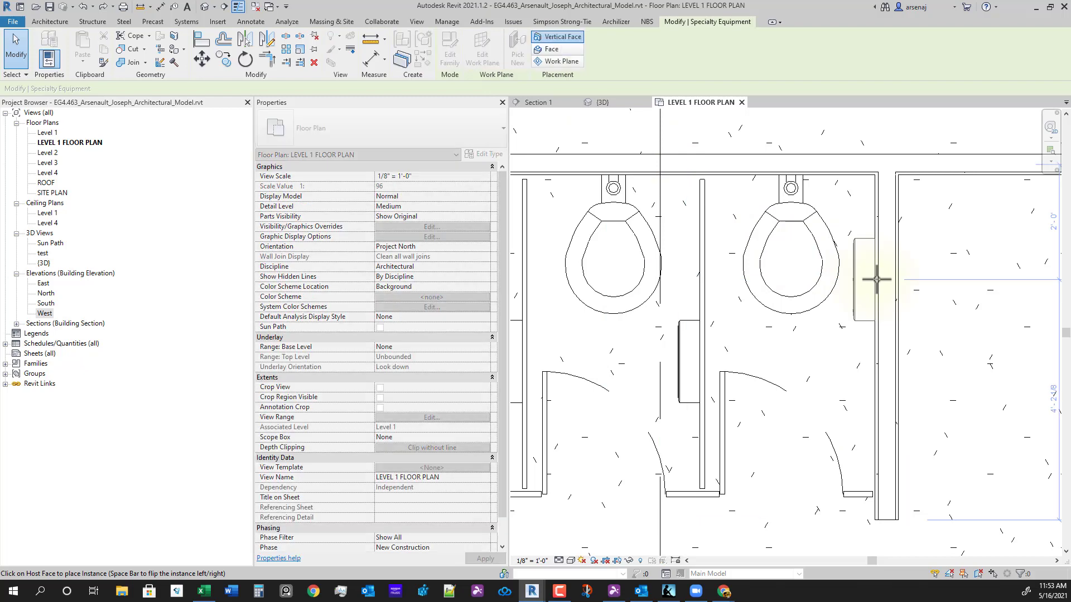
{"action": "key", "text": "Escape"}
{"action": "key", "text": "Escape"}
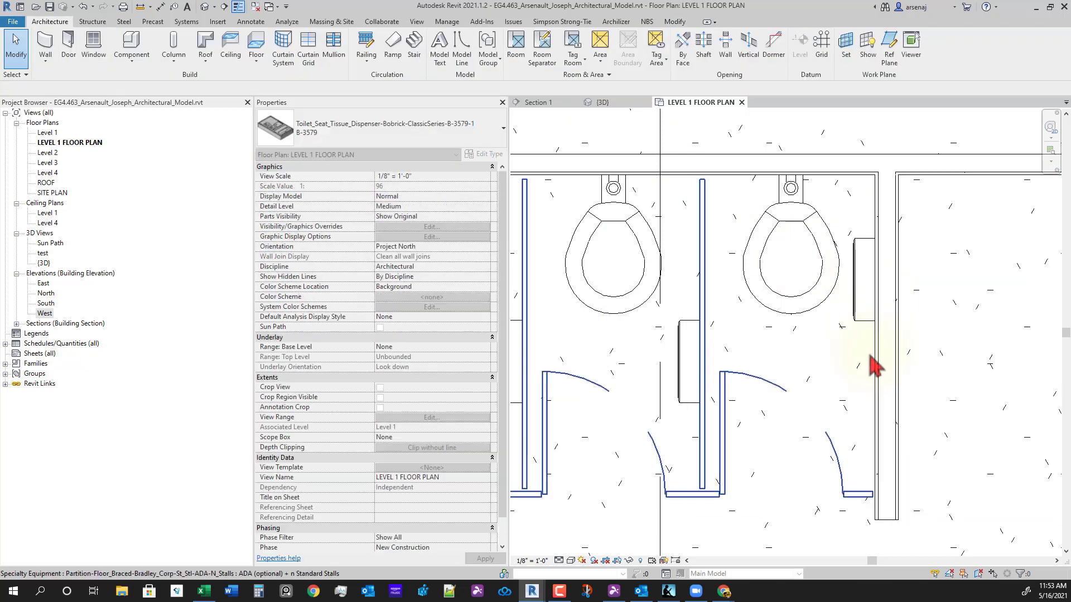
- Align the right tissue dispenser to the reference line with AL, then reselect it for a new host
{"action": "left_click", "coordinate": [878, 356]}
{"action": "key", "text": "Escape"}
{"action": "left_click", "coordinate": [896, 358]}
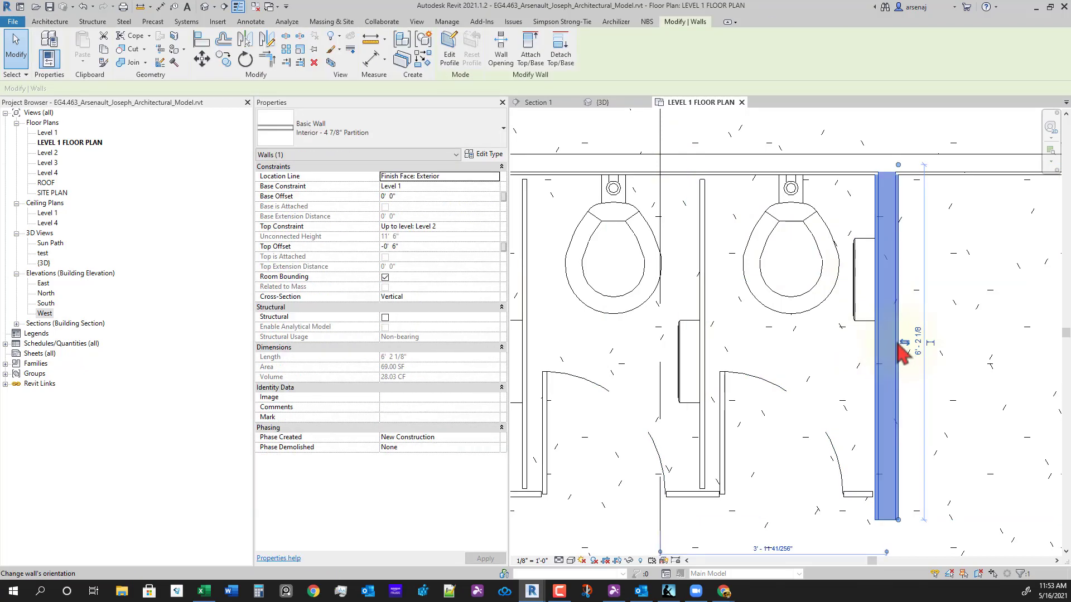
{"action": "key", "text": "Escape"}
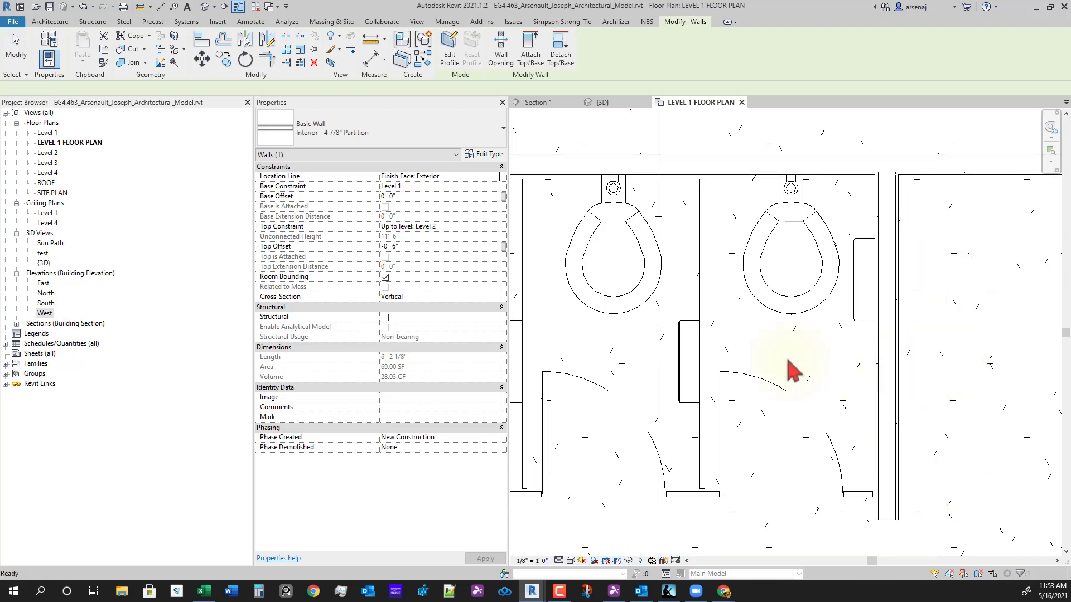
{"action": "left_click", "coordinate": [863, 322]}
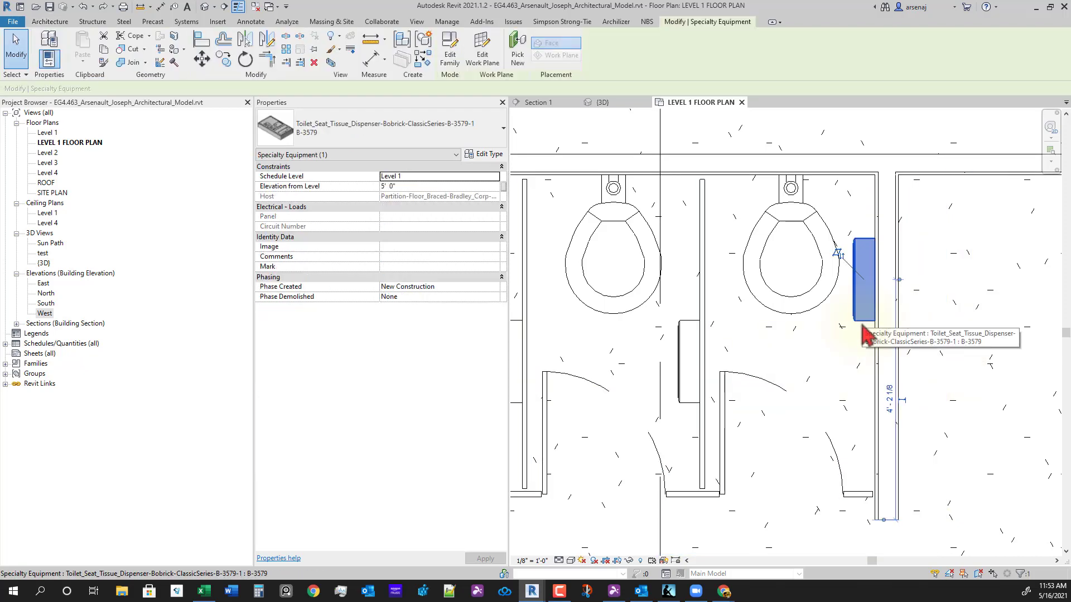
{"action": "key", "text": "a"}
{"action": "key", "text": "l"}
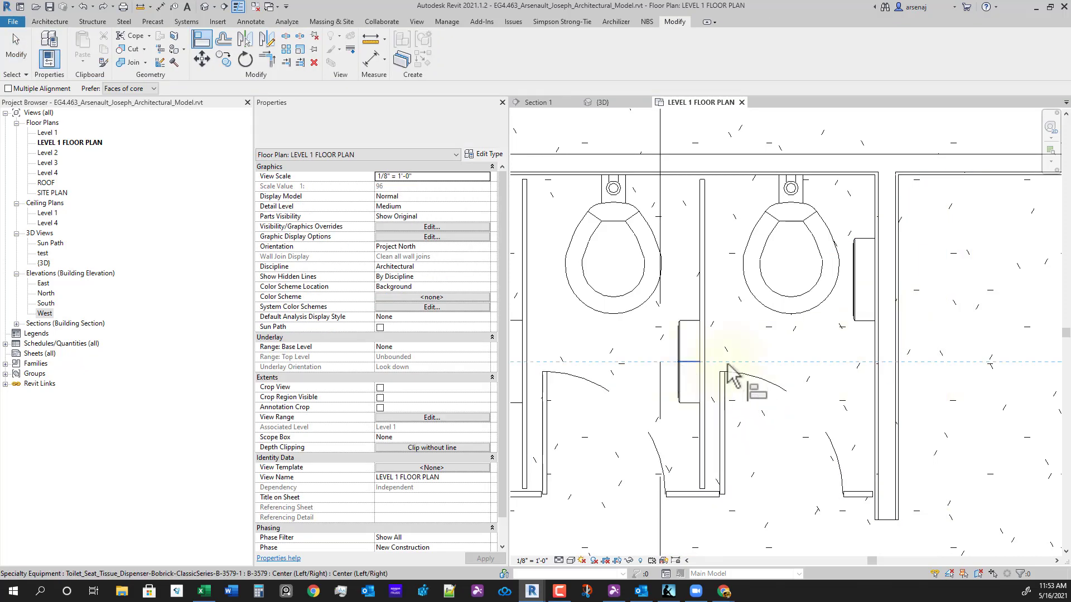
{"action": "left_click", "coordinate": [866, 282]}
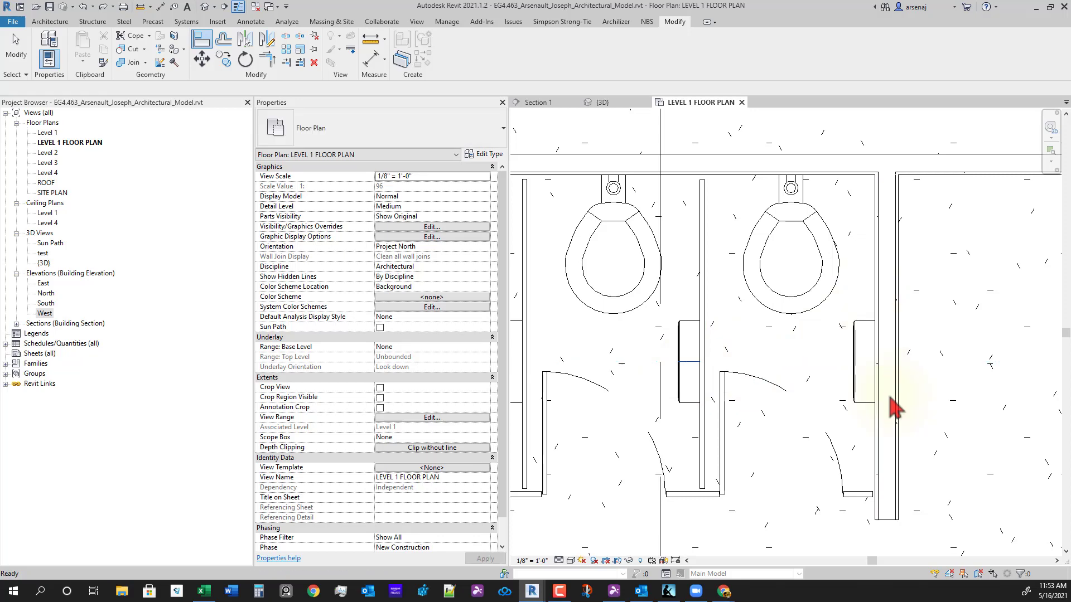
{"action": "key", "text": "Escape"}
{"action": "left_click", "coordinate": [868, 411]}
{"action": "middle_click_drag", "start_coordinate": [881, 466], "coordinate": [837, 478]}
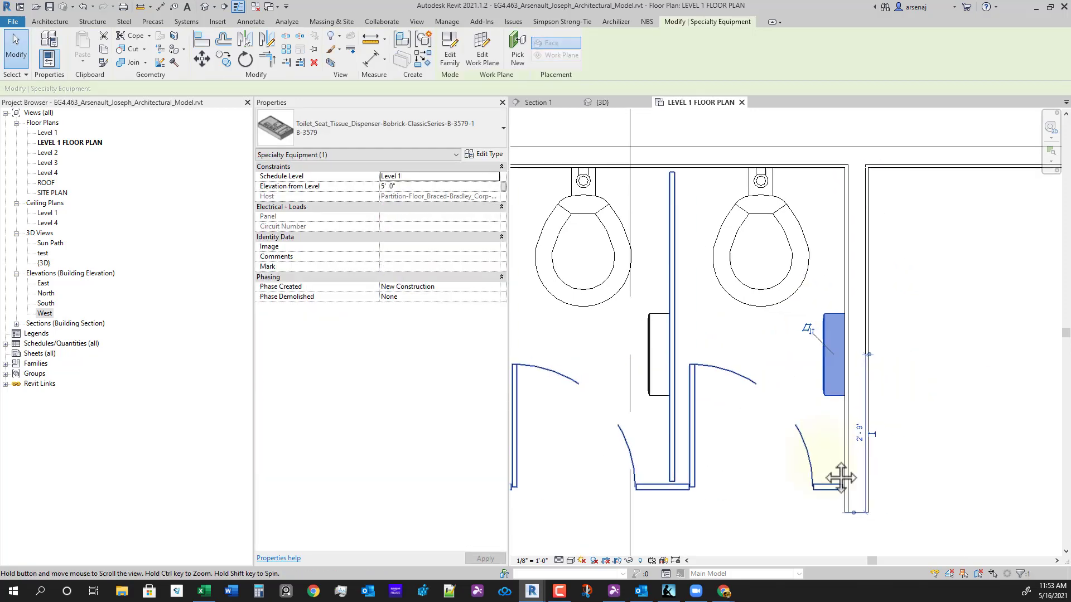
{"action": "left_click", "coordinate": [517, 56]}
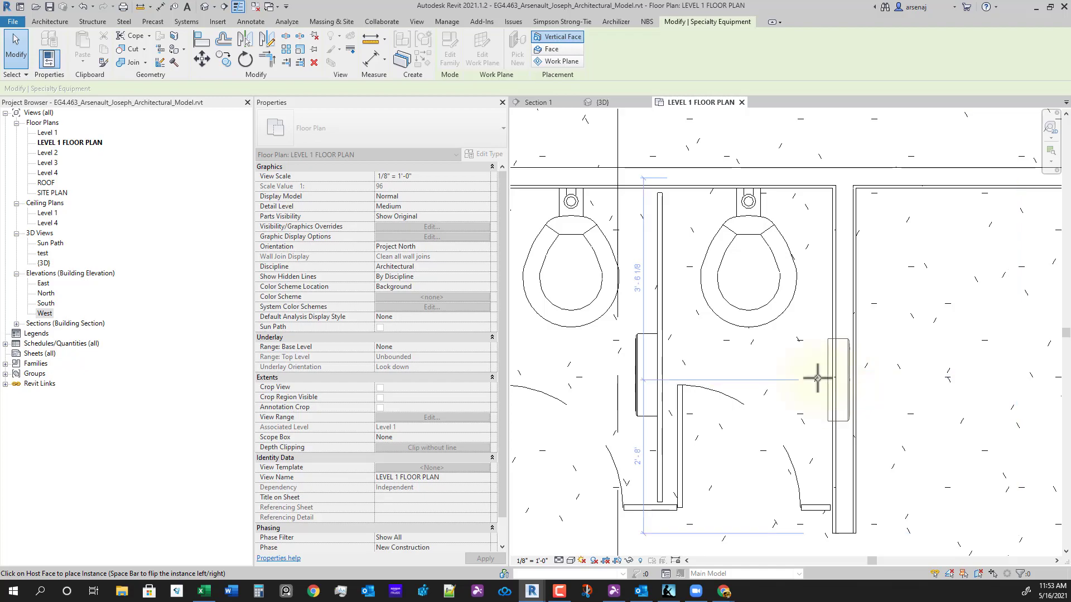
- In {3D}, drag the right dispenser onto the Interior - 4 7/8" Partition wall face, then return to Level 1
{"action": "left_click", "coordinate": [604, 103]}
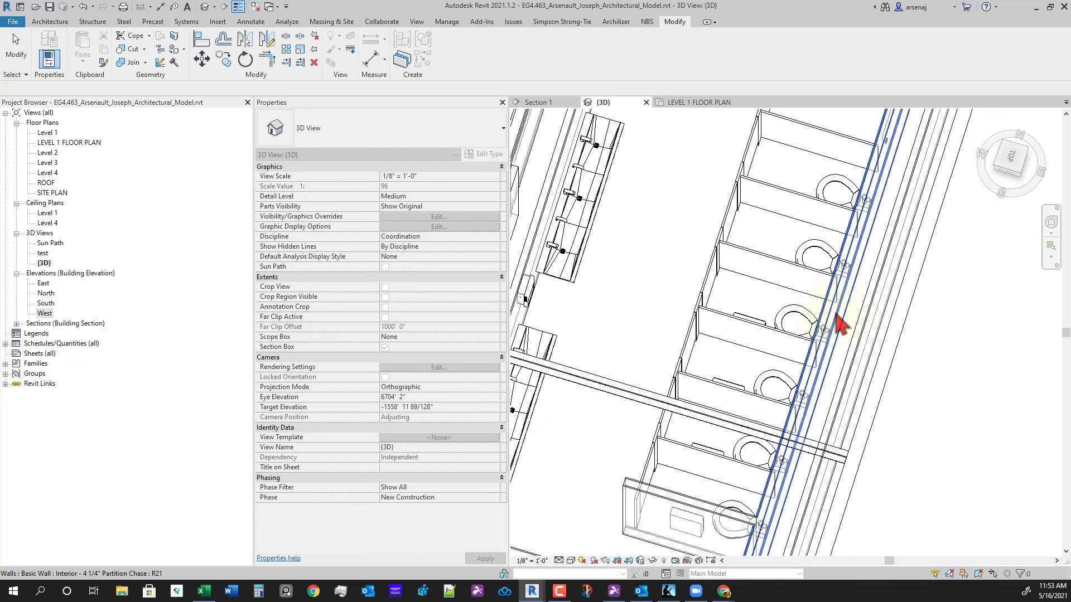
{"action": "middle_click_drag", "start_coordinate": [801, 402], "coordinate": [587, 483], "text": "shift"}
{"action": "scroll", "coordinate": [614, 435], "scroll_direction": "up", "scroll_amount": 5}
{"action": "left_click", "coordinate": [651, 365]}
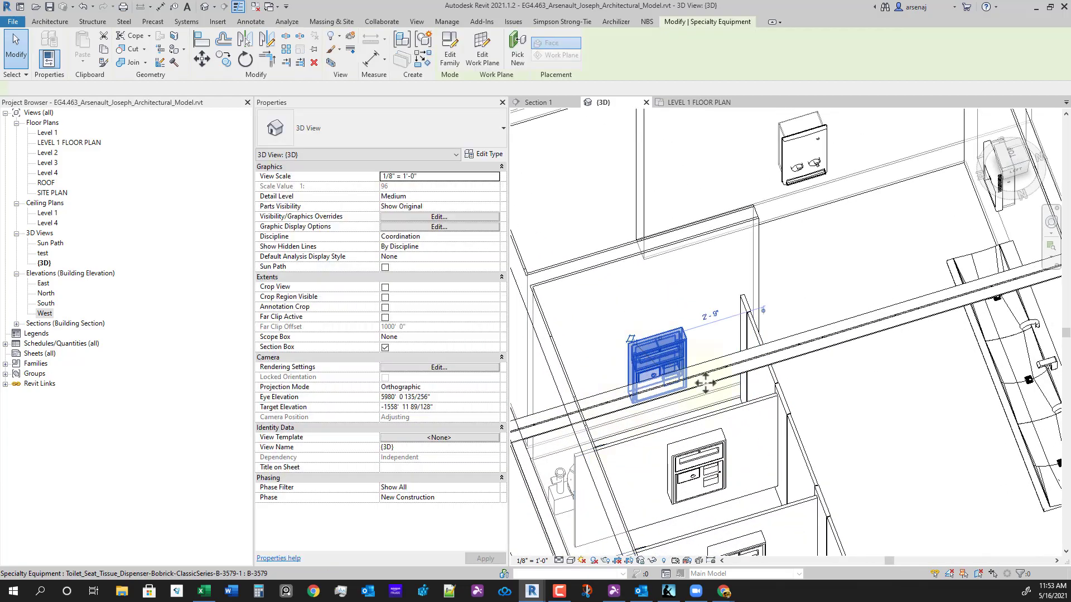
{"action": "mouse_move", "coordinate": [705, 383]}
{"action": "middle_mouse_down", "text": "shift"}
{"action": "mouse_move", "coordinate": [704, 474]}
{"action": "mouse_move", "coordinate": [737, 397]}
{"action": "mouse_move", "coordinate": [715, 414]}
{"action": "mouse_move", "coordinate": [708, 368]}
{"action": "middle_mouse_up", "text": "shift"}
{"action": "scroll", "coordinate": [732, 387], "scroll_direction": "up", "scroll_amount": 3}
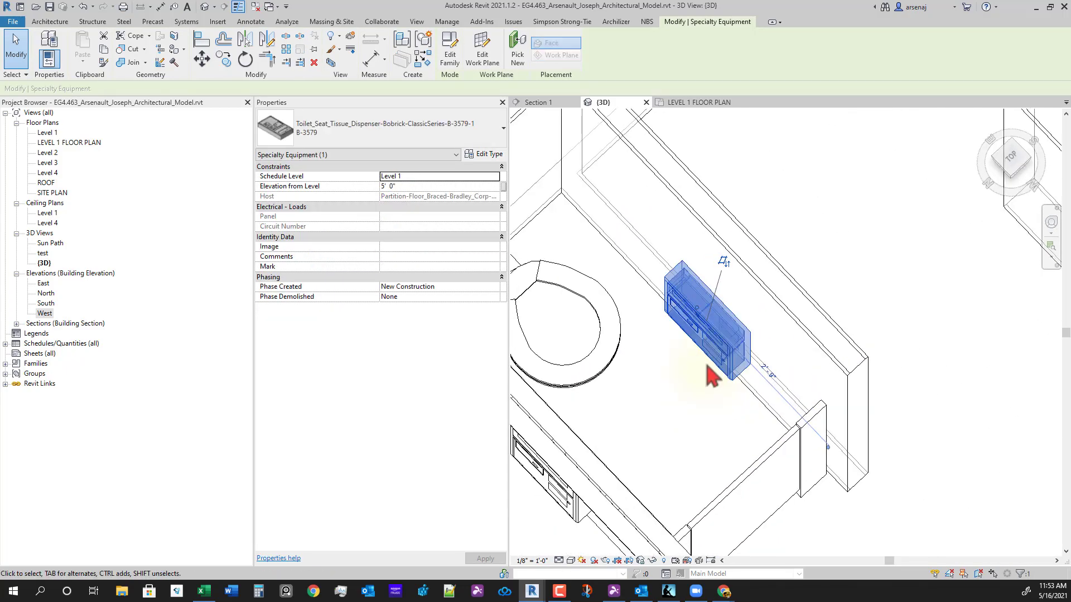
{"action": "left_click_drag", "start_coordinate": [738, 382], "coordinate": [753, 338]}
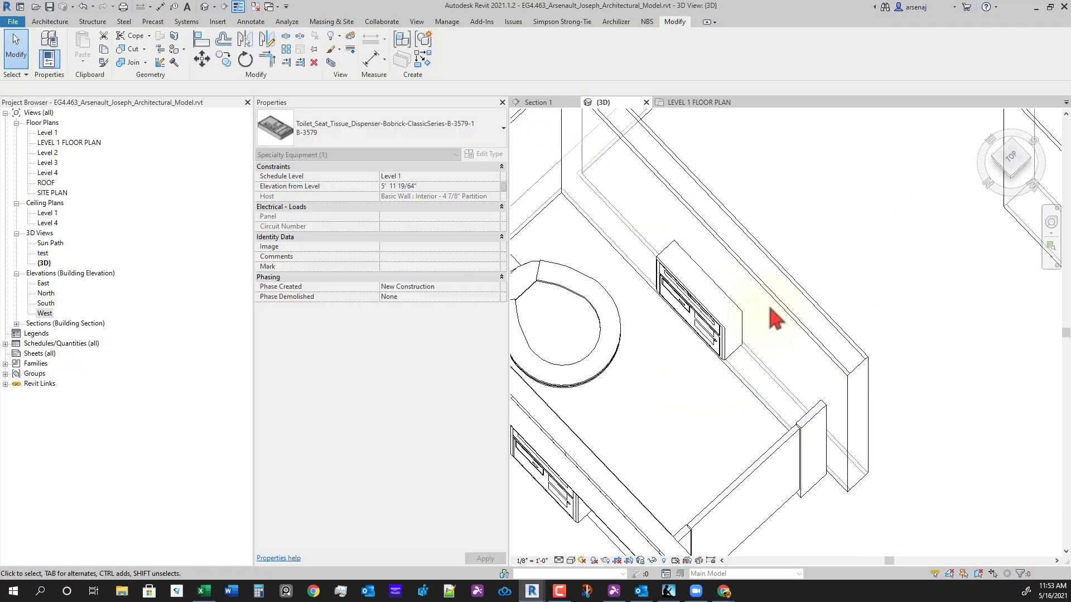
{"action": "left_click", "coordinate": [774, 308]}
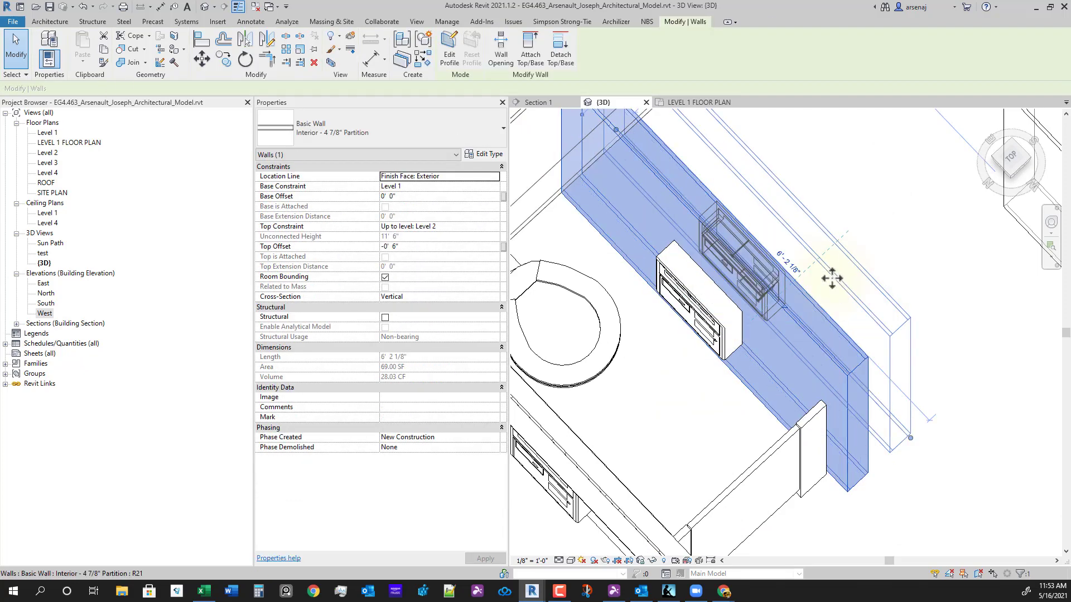
{"action": "left_click", "coordinate": [820, 301]}
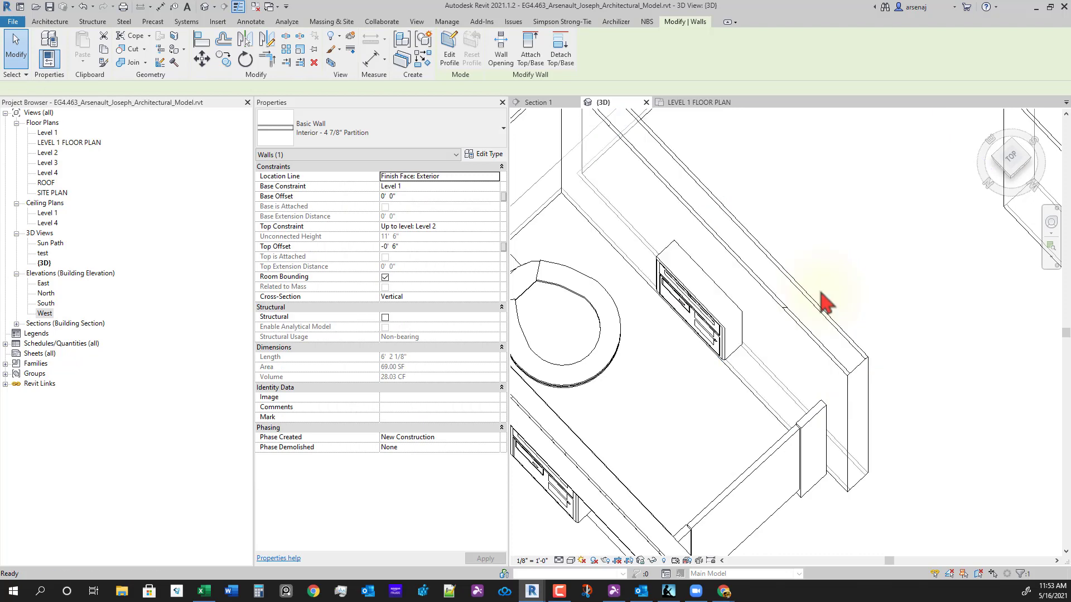
{"action": "left_click", "coordinate": [692, 119]}
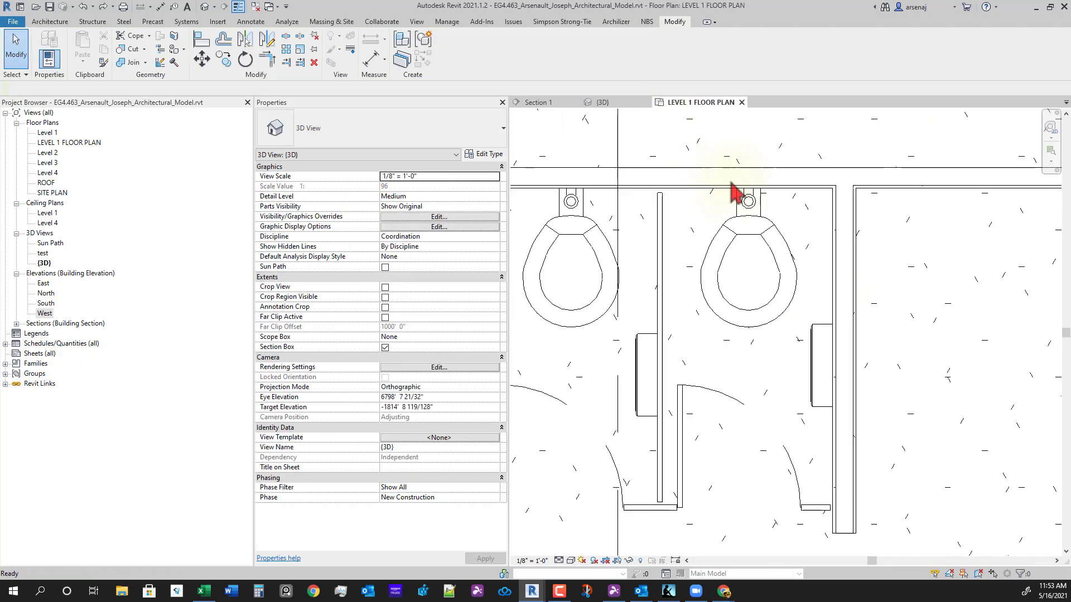
- Cancel a stray Align and select the right tissue dispenser, panning toward the left stalls
{"action": "key", "text": "l"}
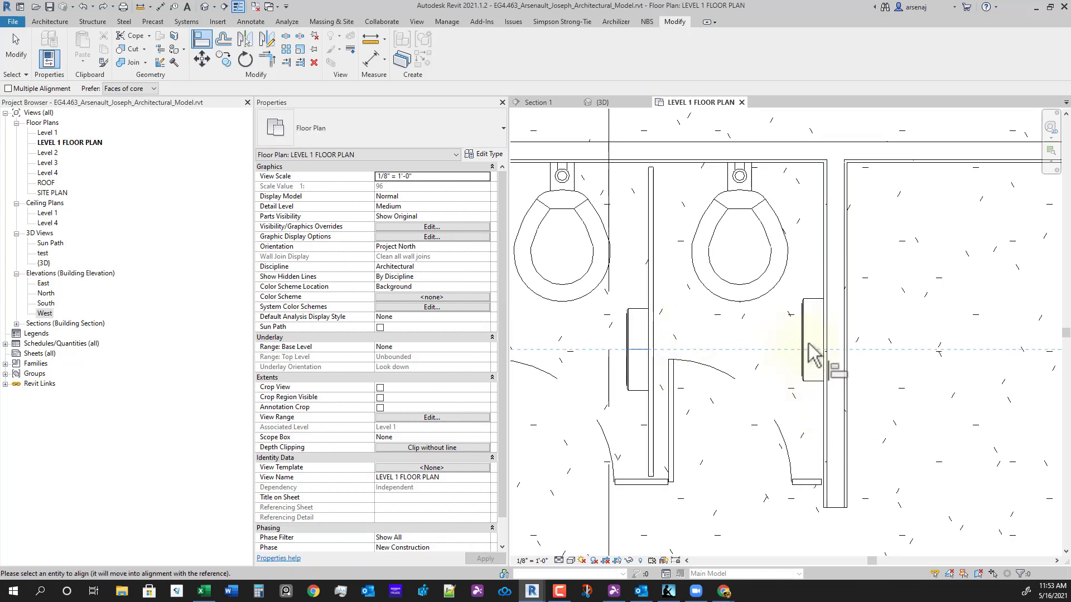
{"action": "key", "text": "Escape"}
{"action": "scroll", "coordinate": [835, 398], "scroll_direction": "down", "scroll_amount": 3}
{"action": "scroll", "coordinate": [829, 389], "scroll_direction": "down", "scroll_amount": 1}
{"action": "middle_click_drag", "start_coordinate": [546, 426], "coordinate": [875, 397]}
{"action": "scroll", "coordinate": [793, 402], "scroll_direction": "down", "scroll_amount": 1}
{"action": "scroll", "coordinate": [803, 397], "scroll_direction": "up", "scroll_amount": 1}
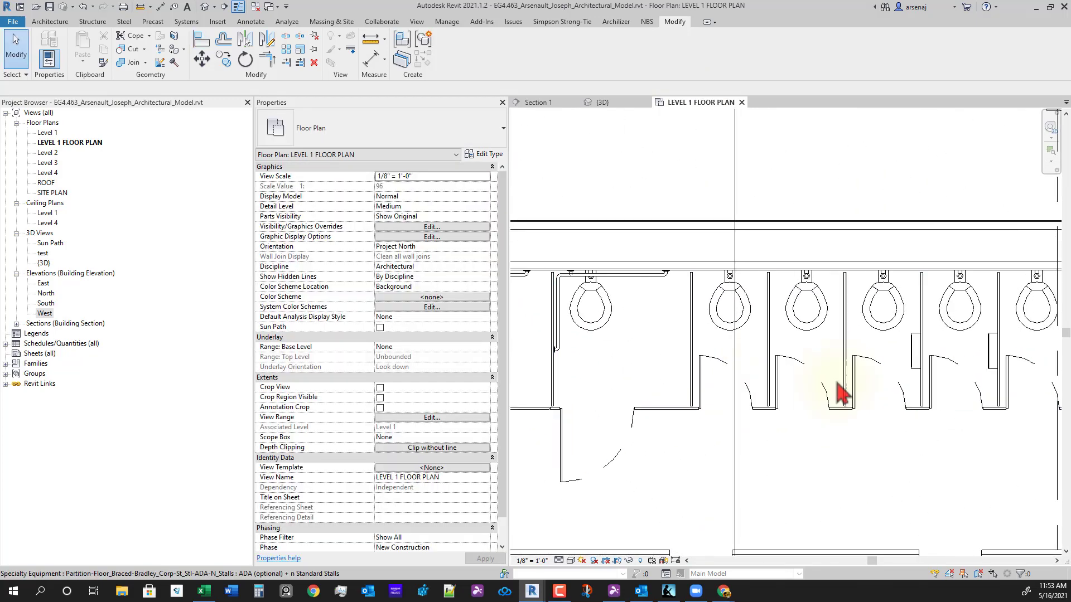
{"action": "left_click", "coordinate": [915, 365]}
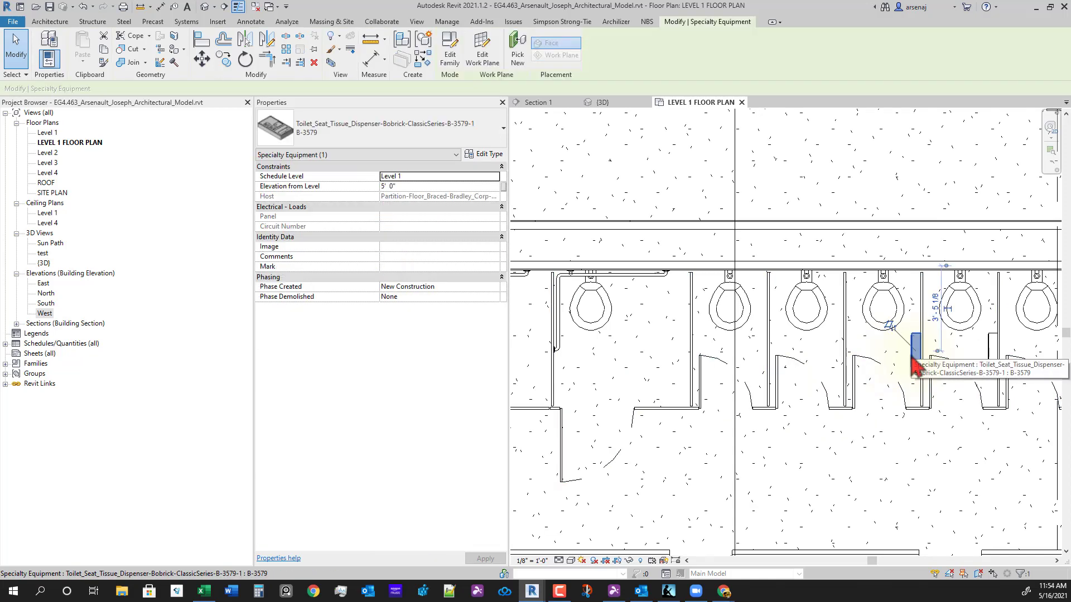
{"action": "middle_click_drag", "start_coordinate": [763, 374], "coordinate": [878, 368]}
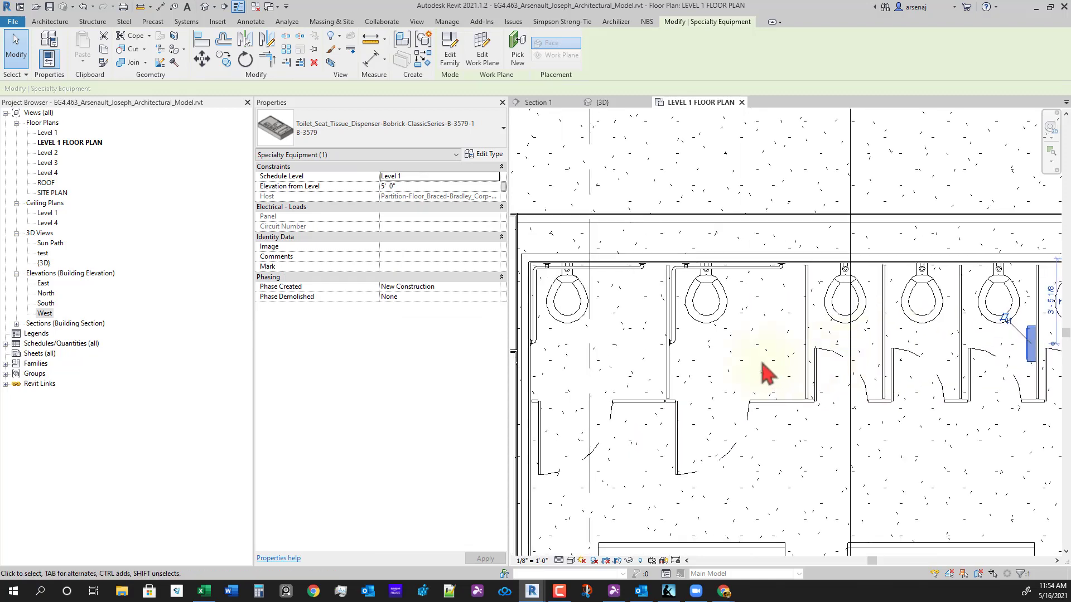
{"action": "scroll", "coordinate": [762, 362], "scroll_direction": "up", "scroll_amount": 1}
{"action": "middle_click_drag", "start_coordinate": [715, 399], "coordinate": [803, 406]}
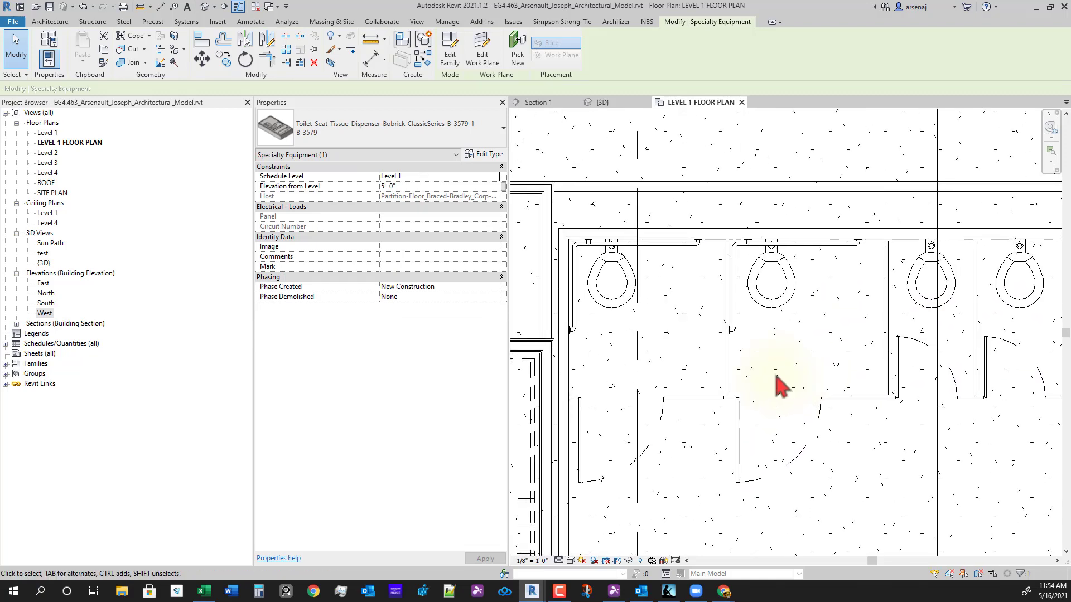
{"action": "scroll", "coordinate": [781, 385], "scroll_direction": "up", "scroll_amount": 1}
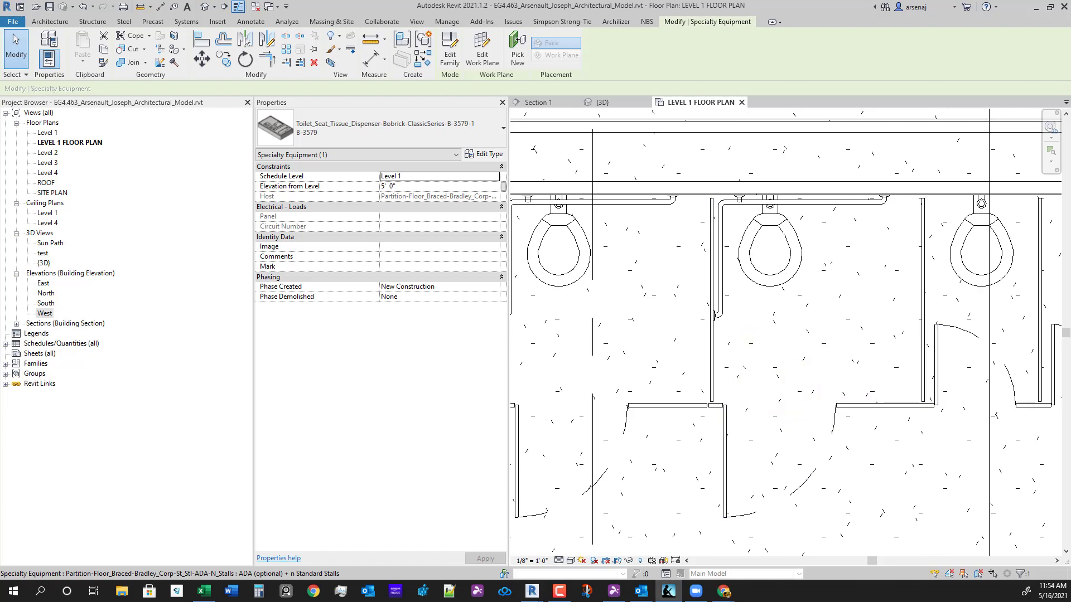
{"action": "scroll", "coordinate": [752, 377], "scroll_direction": "down", "scroll_amount": 2}
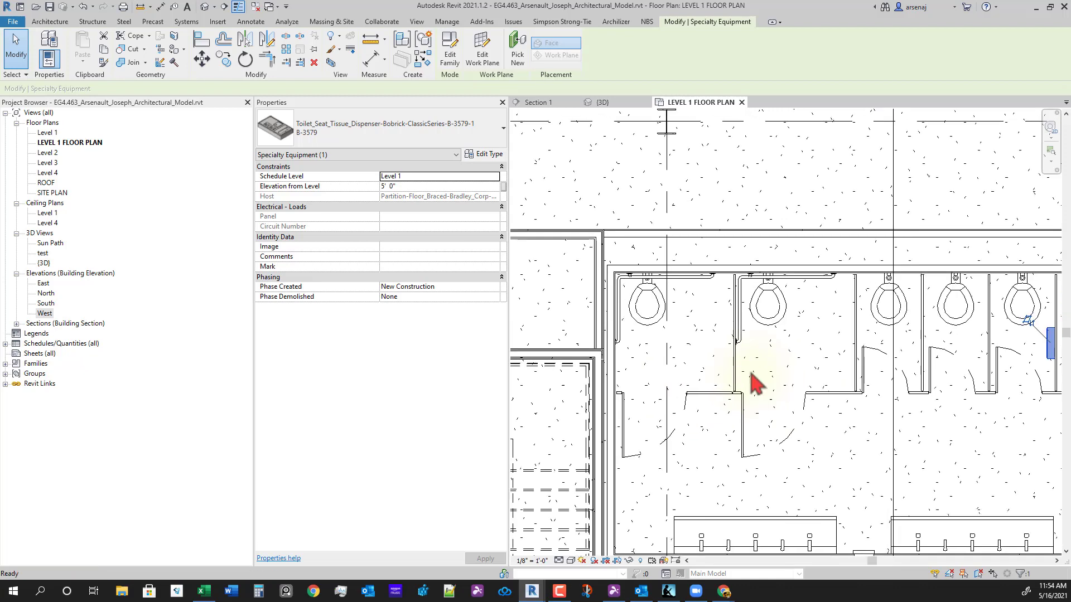
{"action": "scroll", "coordinate": [736, 312], "scroll_direction": "up", "scroll_amount": 2}
{"action": "scroll", "coordinate": [714, 365], "scroll_direction": "down", "scroll_amount": 2}
{"action": "scroll", "coordinate": [616, 351], "scroll_direction": "up", "scroll_amount": 2}
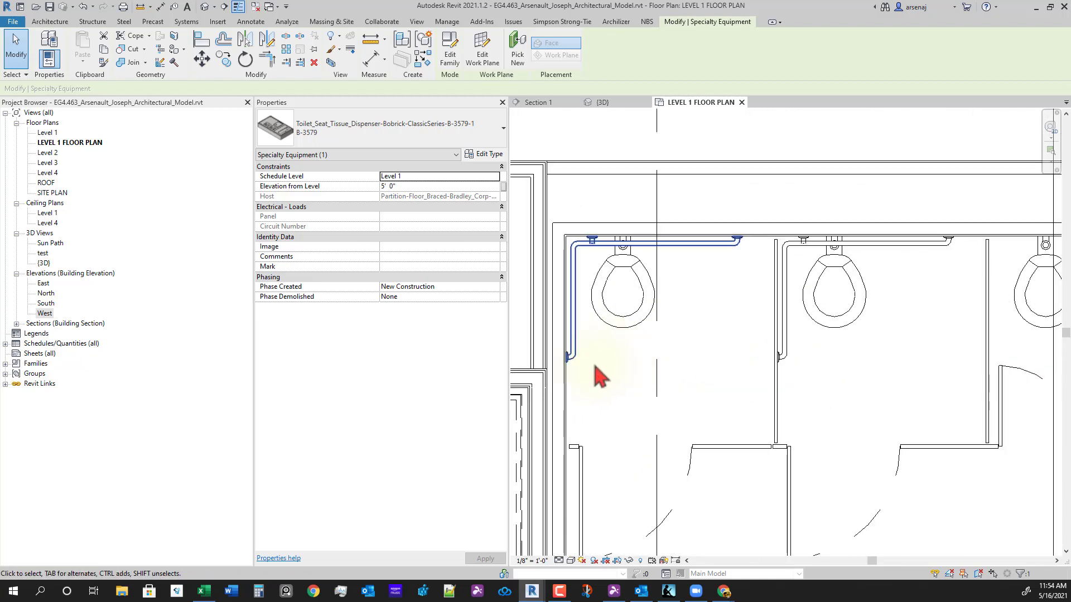
{"action": "scroll", "coordinate": [725, 399], "scroll_direction": "down", "scroll_amount": 2}
{"action": "middle_click_drag", "start_coordinate": [864, 430], "coordinate": [803, 416]}
{"action": "scroll", "coordinate": [914, 446], "scroll_direction": "down", "scroll_amount": 1}
{"action": "scroll", "coordinate": [876, 376], "scroll_direction": "up", "scroll_amount": 2}
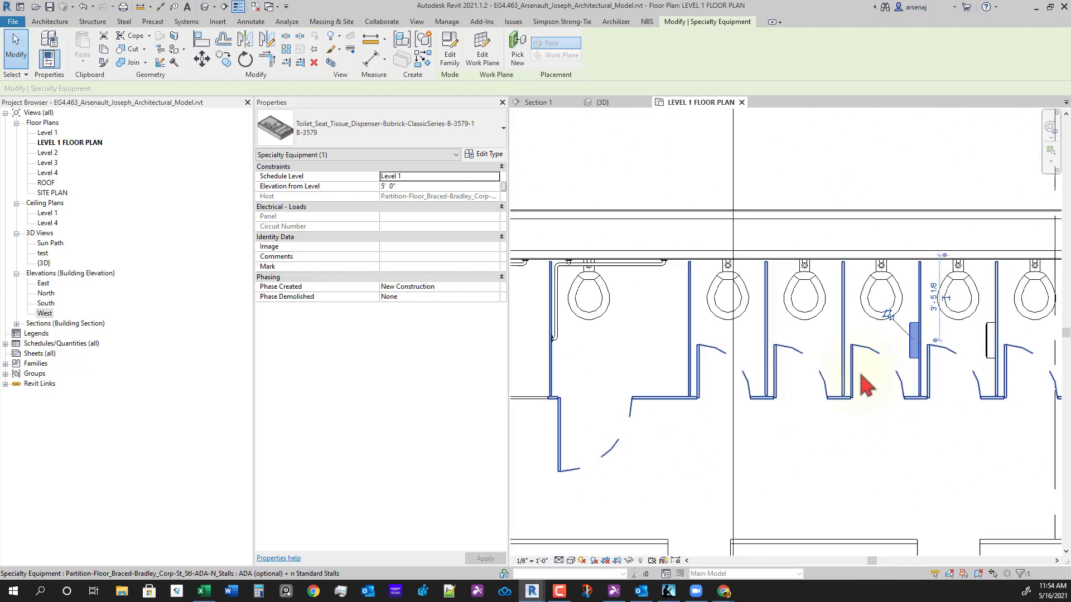
- Copy the dispenser unconstrained onto the left and middle stall partitions
{"action": "key", "text": "c"}
{"action": "key", "text": "o"}
{"action": "scroll", "coordinate": [922, 307], "scroll_direction": "up", "scroll_amount": 2}
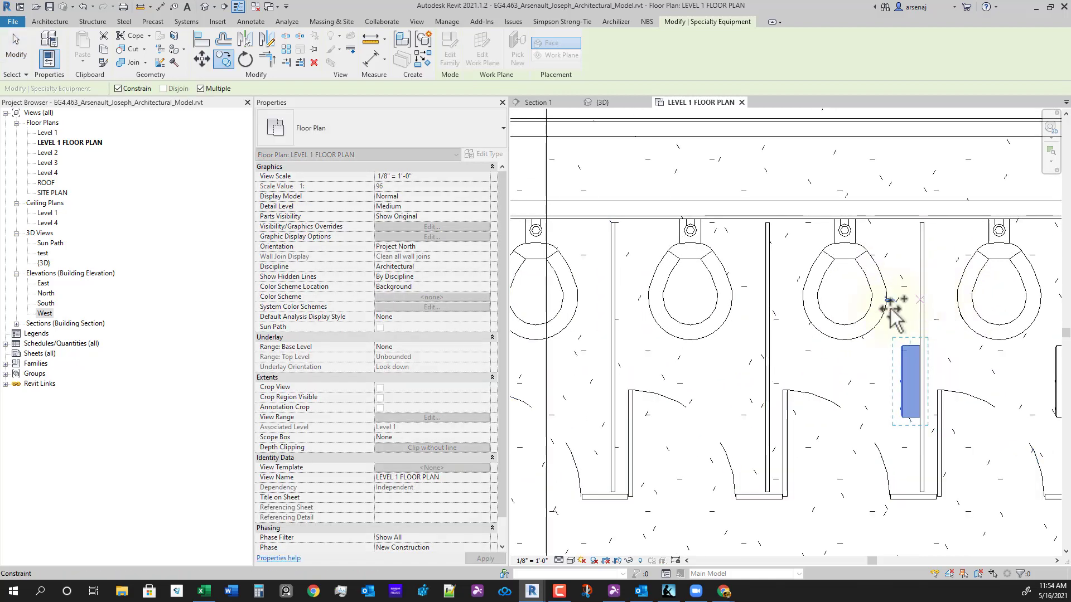
{"action": "key", "text": "shift"}
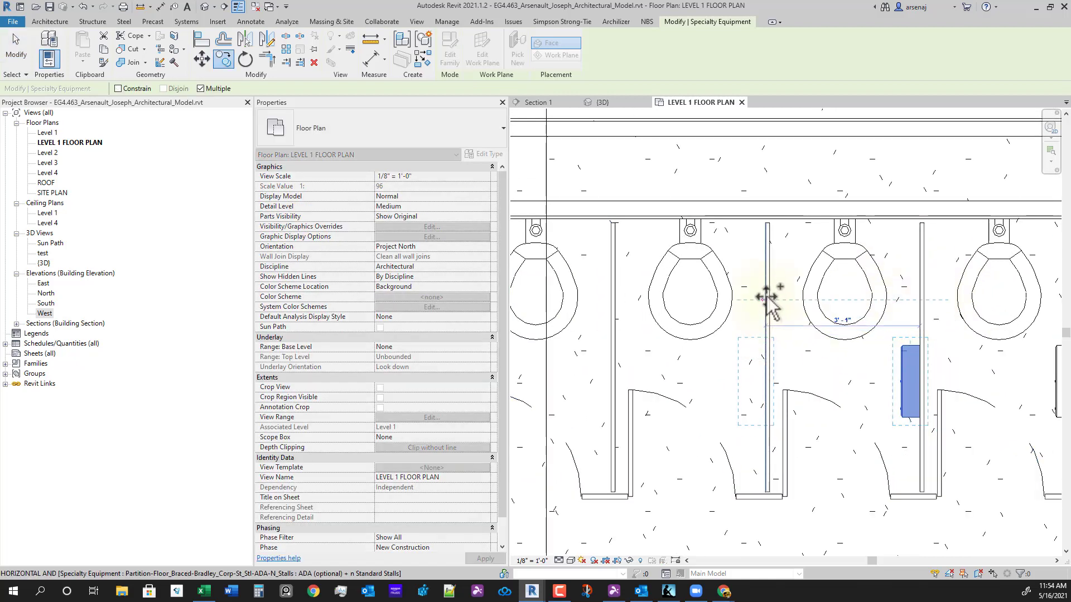
{"action": "left_click", "coordinate": [766, 300]}
{"action": "middle_click_drag", "start_coordinate": [663, 324], "coordinate": [846, 311]}
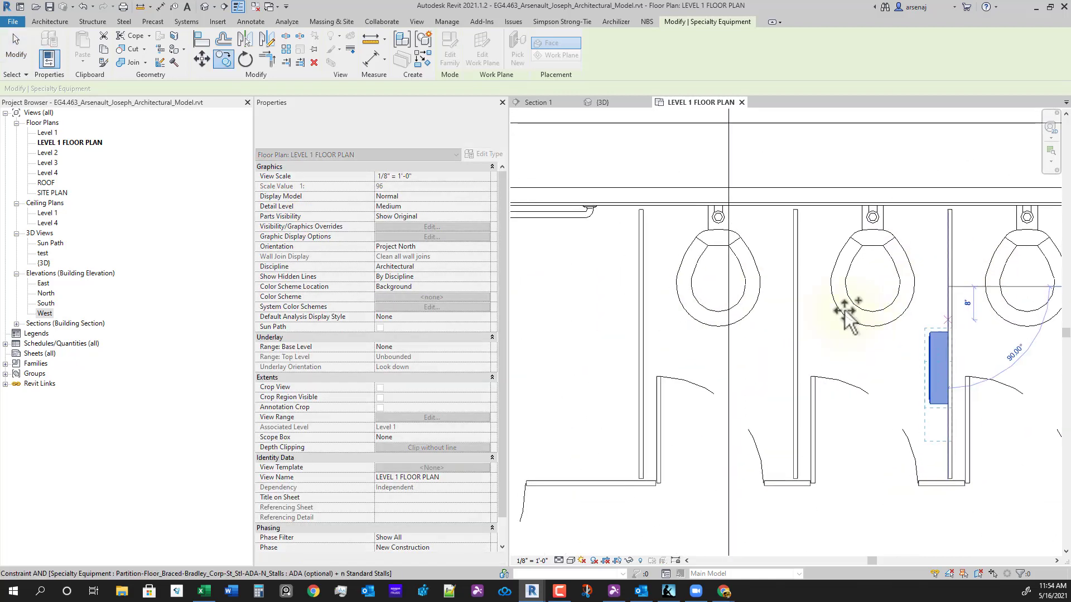
{"action": "left_click", "coordinate": [796, 287]}
{"action": "scroll", "coordinate": [683, 347], "scroll_direction": "down", "scroll_amount": 3}
{"action": "middle_click_drag", "start_coordinate": [680, 348], "coordinate": [829, 346]}
{"action": "scroll", "coordinate": [755, 341], "scroll_direction": "up", "scroll_amount": 2}
{"action": "middle_click_drag", "start_coordinate": [693, 372], "coordinate": [731, 362]}
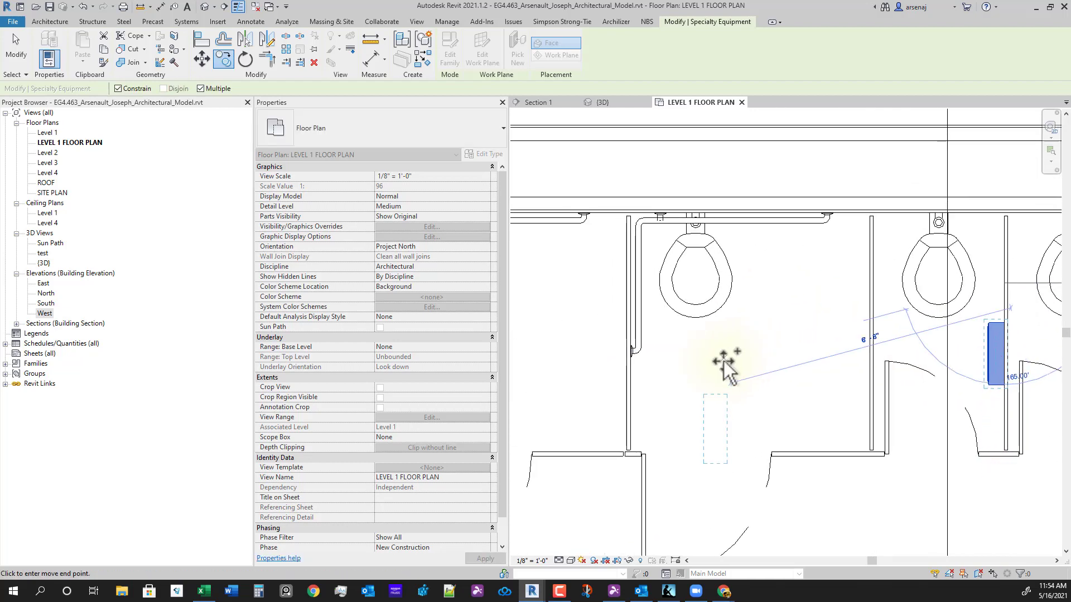
{"action": "key", "text": "Escape"}
{"action": "key", "text": "Escape"}
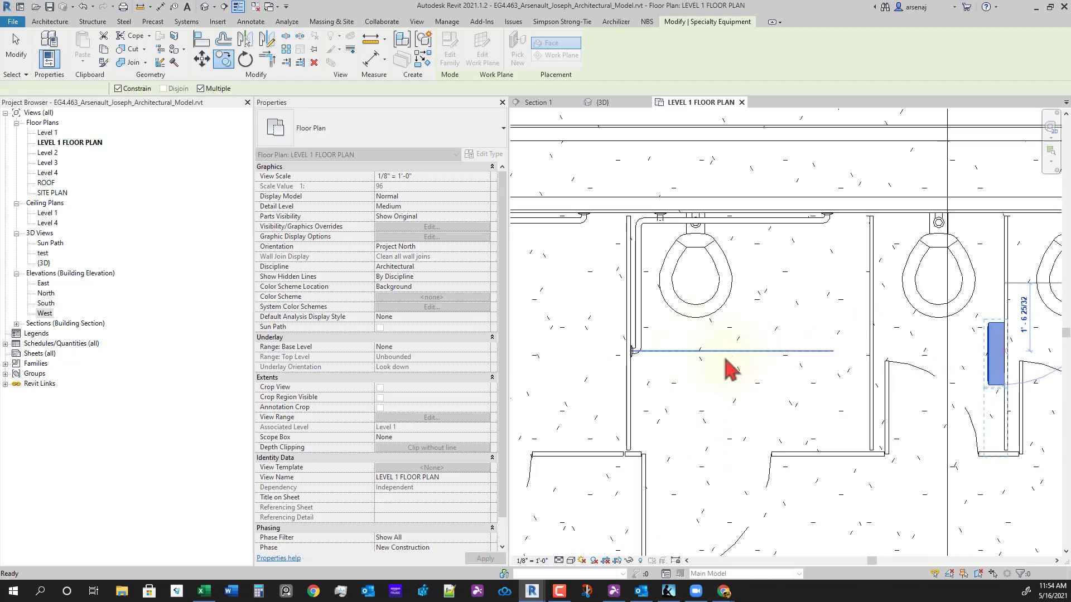
- Place another dispenser of the same type on the next stall's partition, flipped to the other side
{"action": "right_click", "coordinate": [995, 353]}
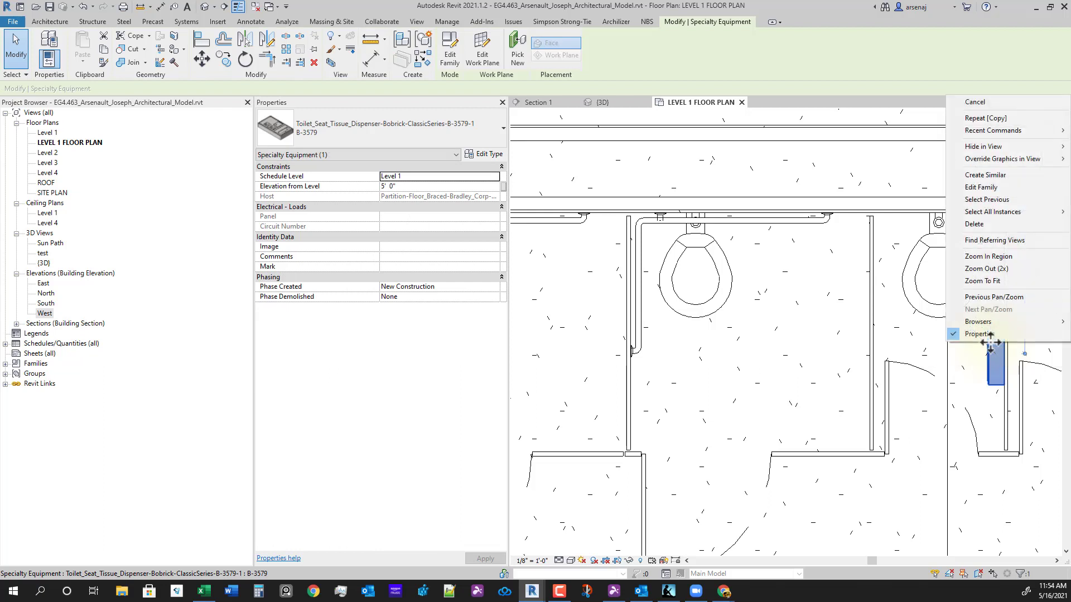
{"action": "left_click", "coordinate": [981, 184]}
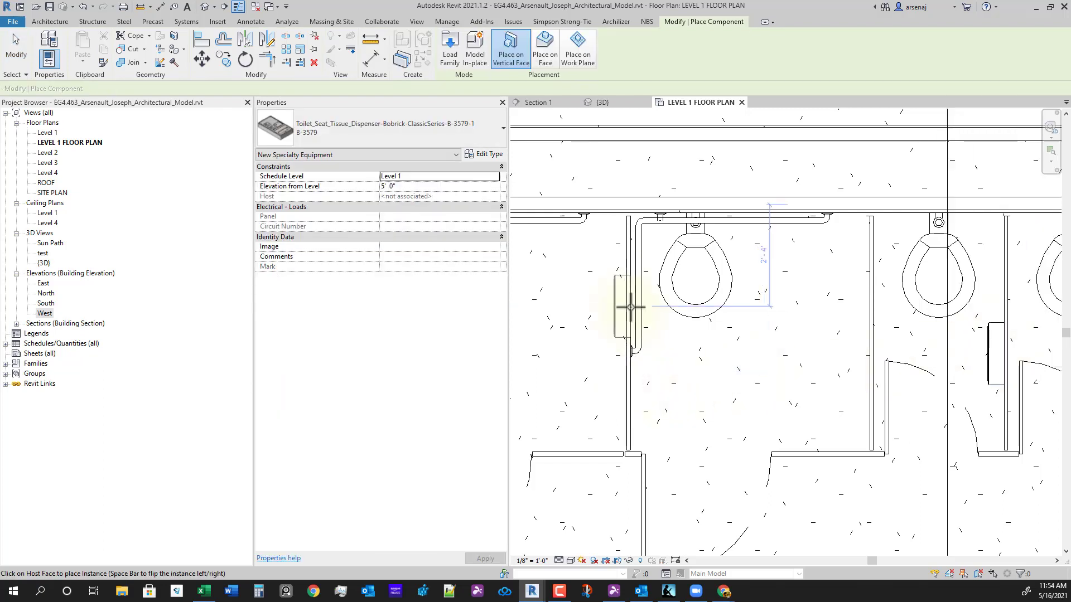
{"action": "middle_click_drag", "start_coordinate": [663, 403], "coordinate": [634, 370]}
{"action": "scroll", "coordinate": [627, 376], "scroll_direction": "up", "scroll_amount": 1}
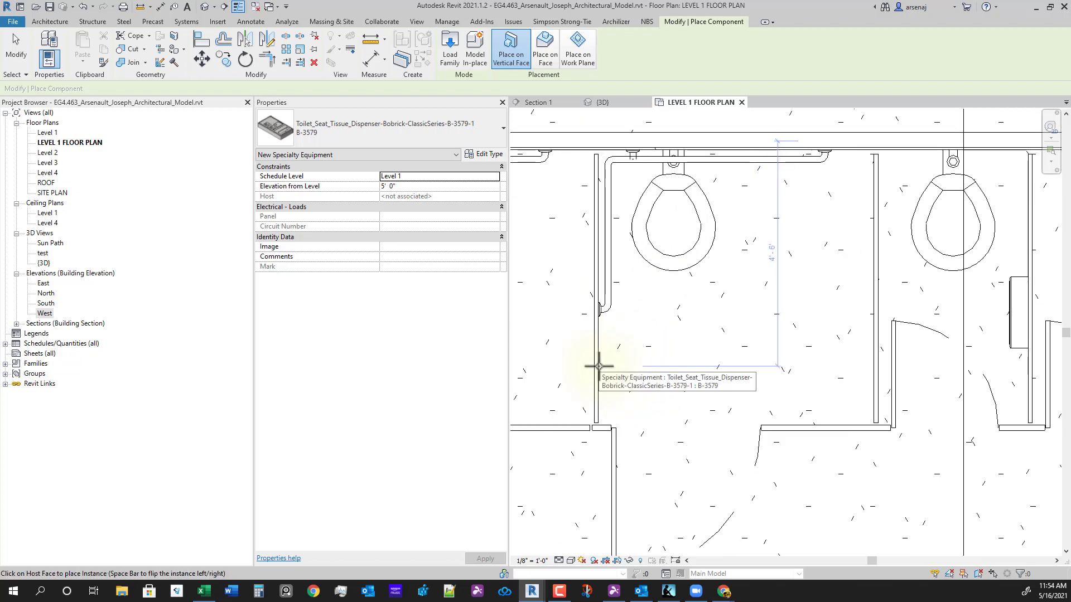
{"action": "middle_click_drag", "start_coordinate": [774, 389], "coordinate": [919, 382]}
{"action": "scroll", "coordinate": [918, 382], "scroll_direction": "down", "scroll_amount": 1}
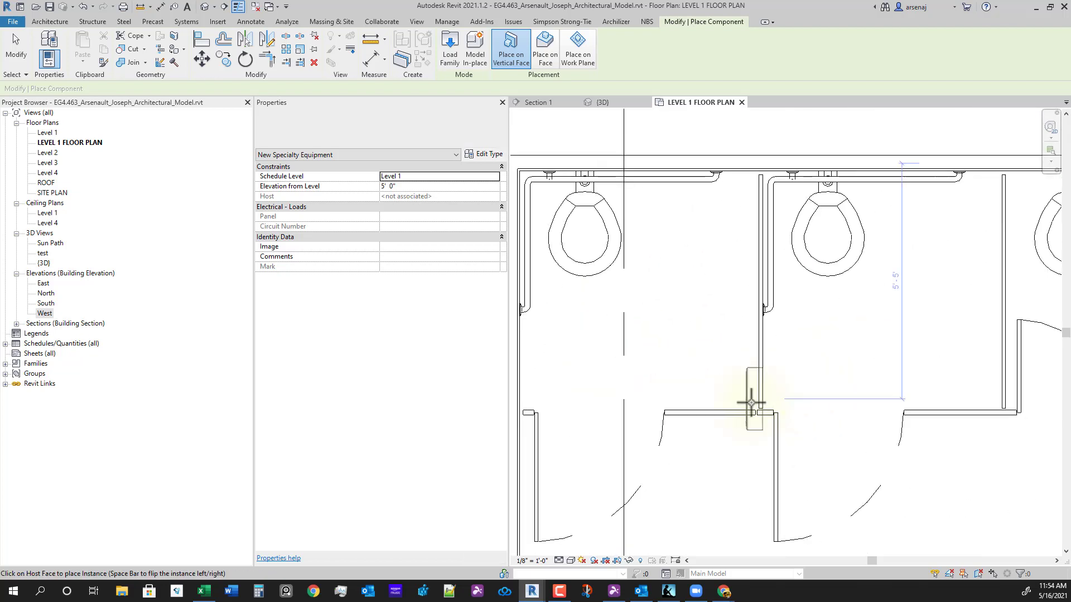
{"action": "middle_click_drag", "start_coordinate": [669, 347], "coordinate": [843, 342]}
{"action": "scroll", "coordinate": [695, 350], "scroll_direction": "up", "scroll_amount": 1}
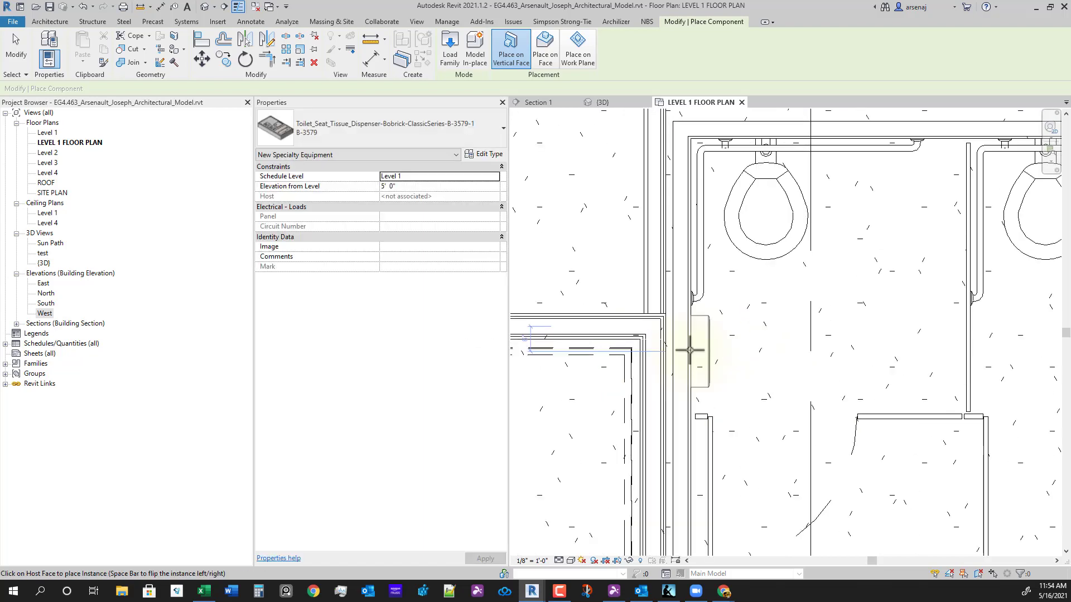
{"action": "key", "text": "space"}
{"action": "key", "text": "Escape"}
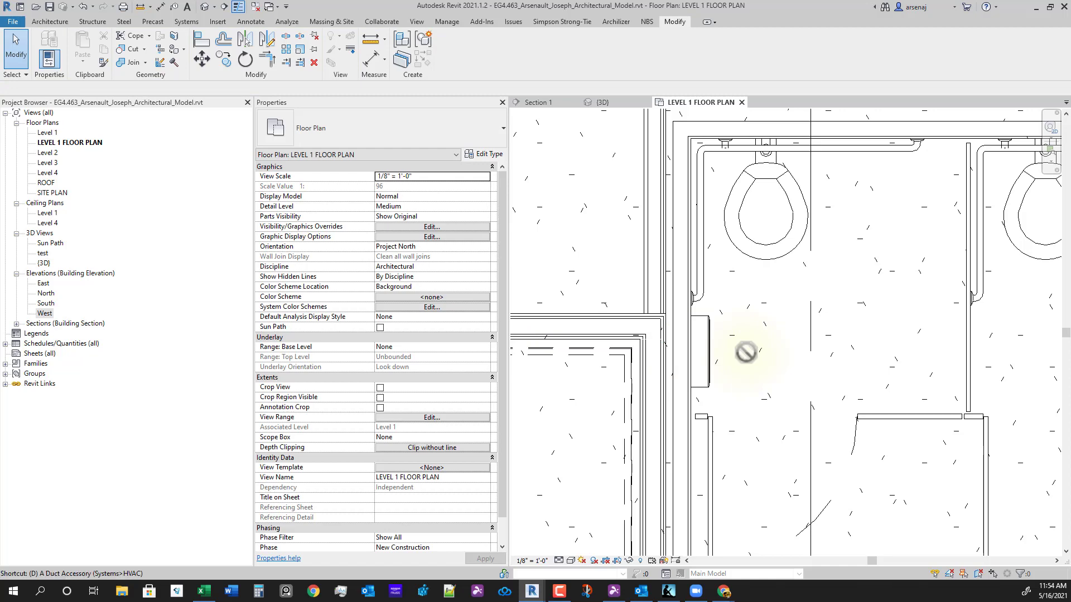
- Dimension the dispenser 2'-8" from the toilet centerline, then bring up the Kindle accessibility reference
{"action": "key", "text": "i"}
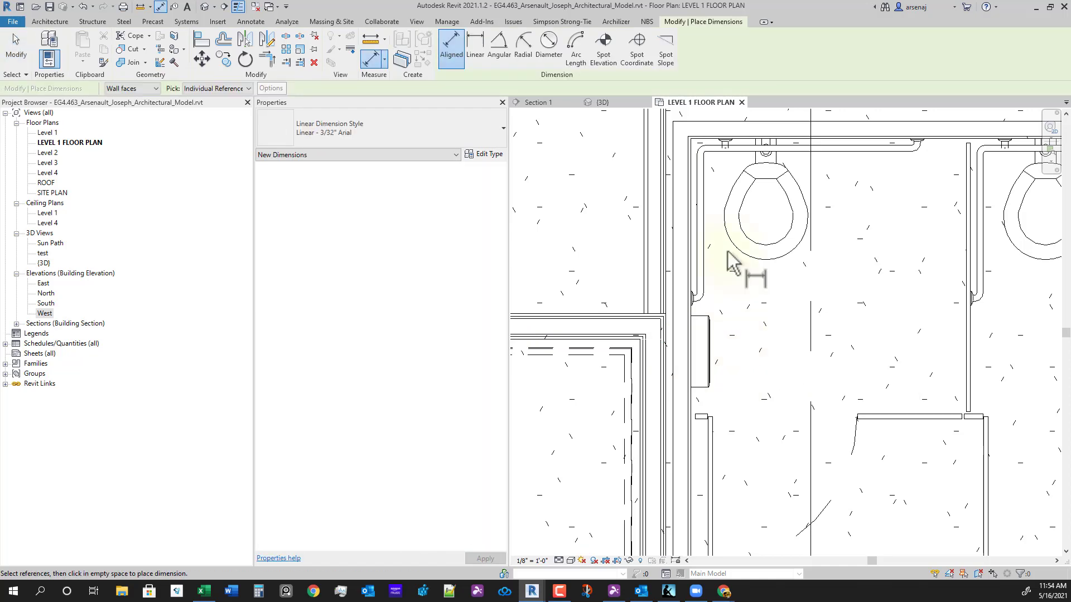
{"action": "left_click", "coordinate": [774, 223]}
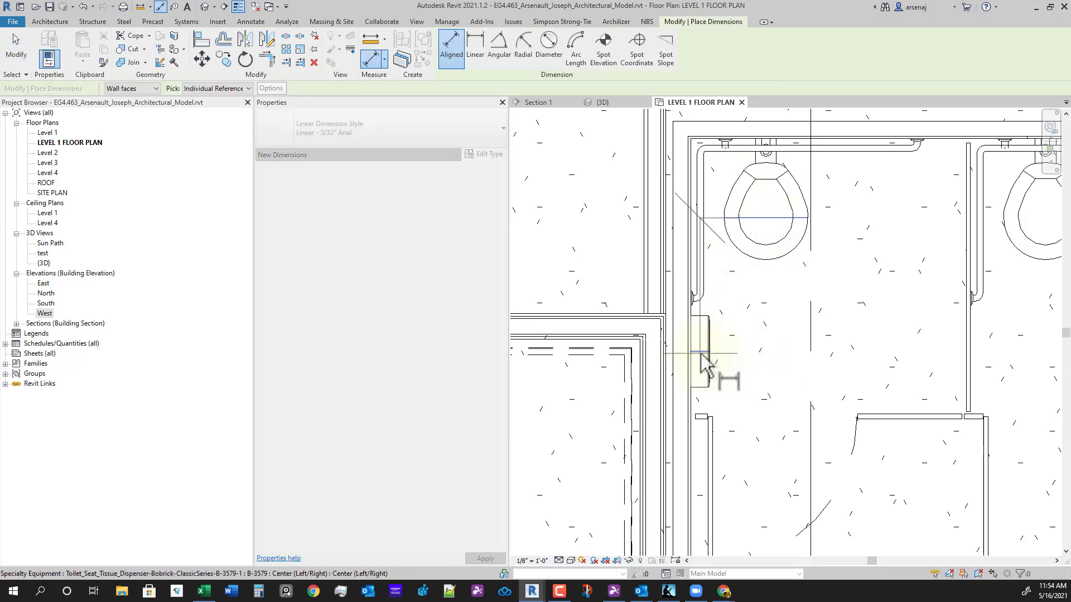
{"action": "left_click", "coordinate": [704, 357]}
{"action": "left_click", "coordinate": [894, 357]}
{"action": "key", "text": "Escape"}
{"action": "key", "text": "Escape"}
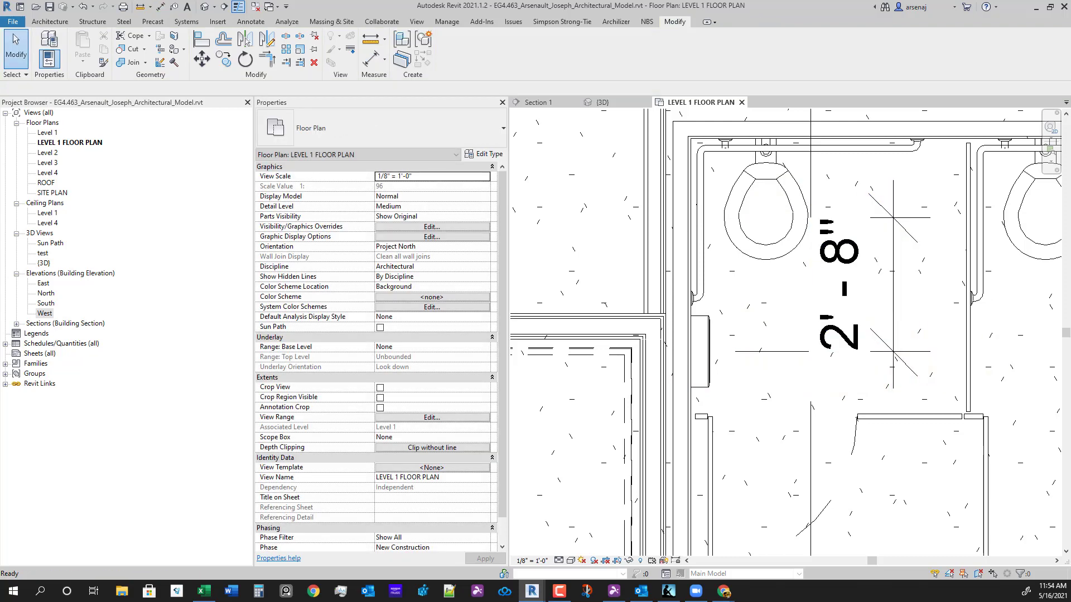
{"action": "left_click", "coordinate": [773, 351]}
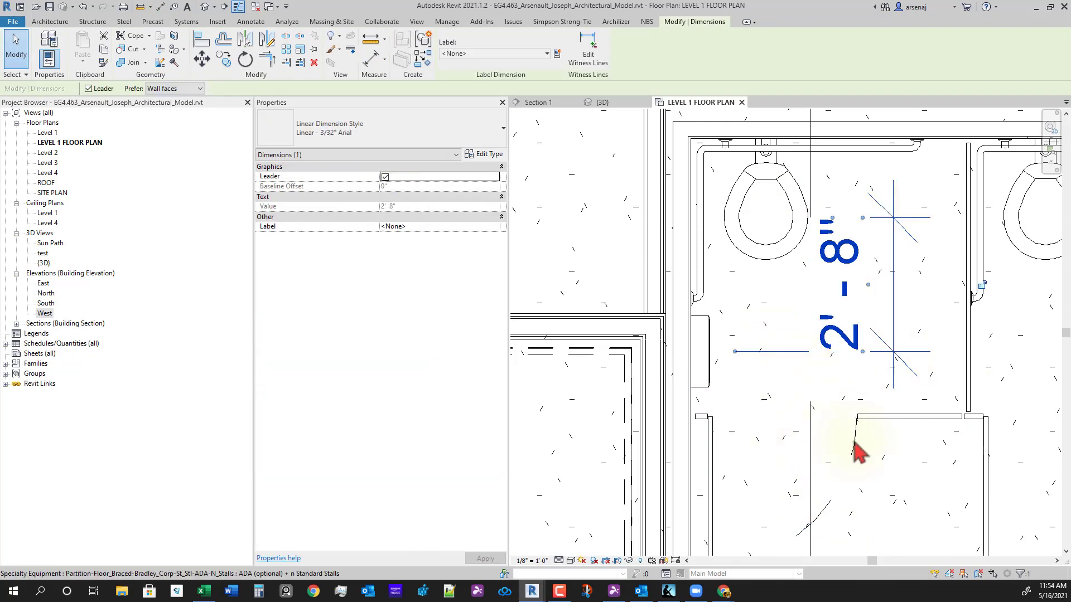
{"action": "left_click", "coordinate": [668, 591]}
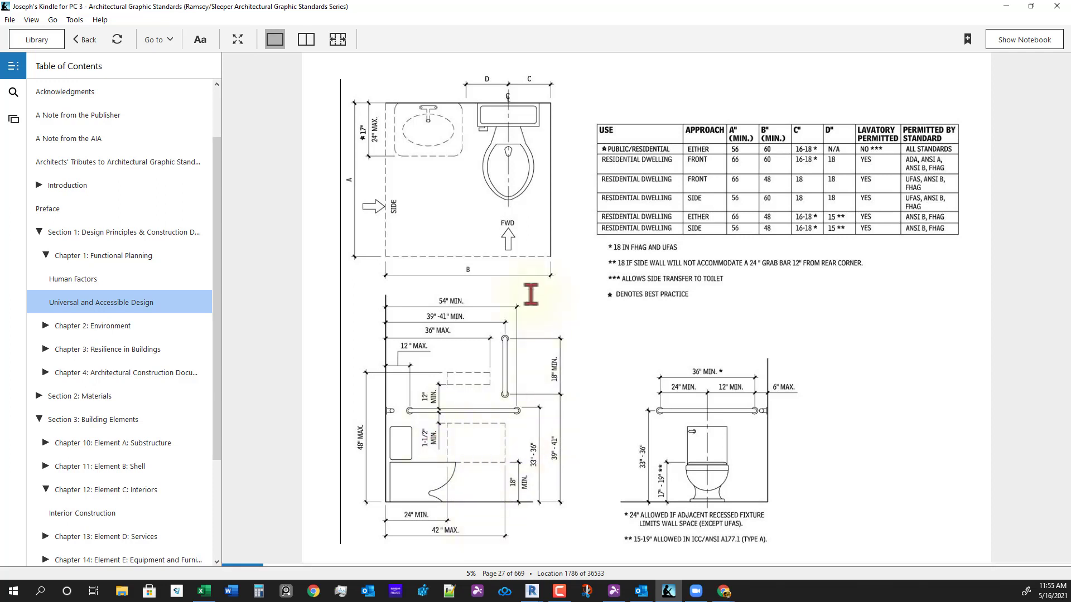
- Drag the Kindle window off to the side to uncover the Revit Level 1 plan
{"action": "left_click_drag", "start_coordinate": [493, 13], "coordinate": [1070, 335]}
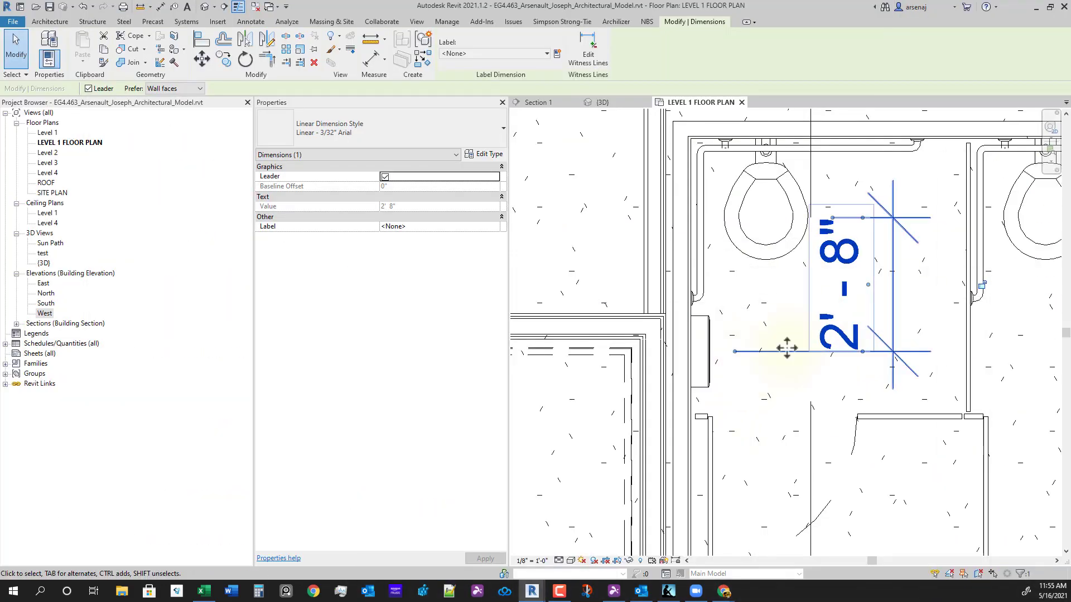
- Attach the dimension to the dispenser's bottom edge and set it to 3'-4" from the toilet centerline
{"action": "left_click_drag", "start_coordinate": [730, 393], "coordinate": [698, 387]}
{"action": "left_click", "coordinate": [714, 354]}
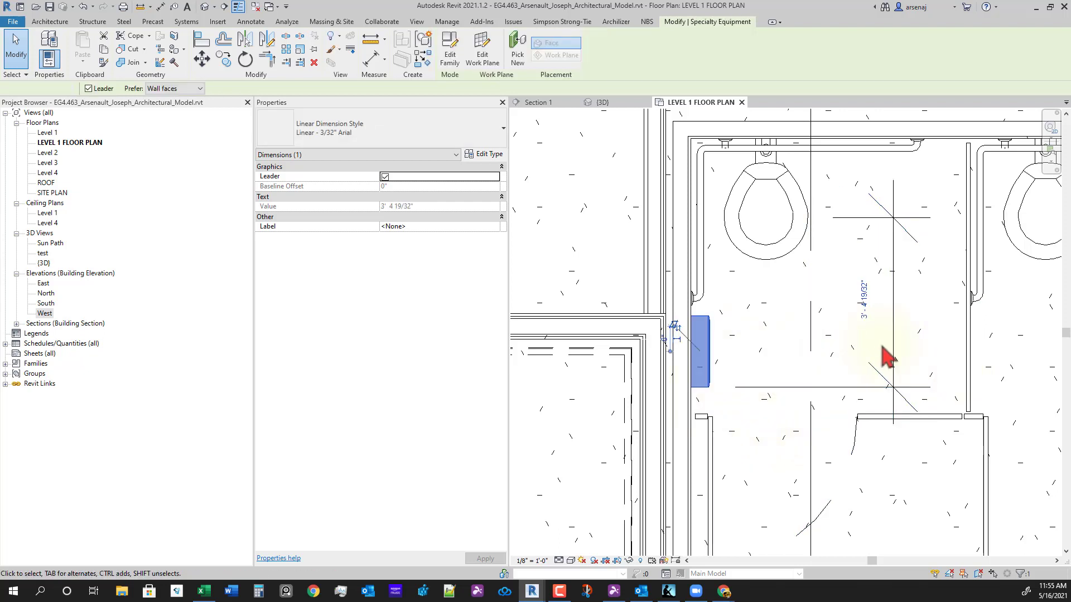
{"action": "left_click", "coordinate": [863, 301]}
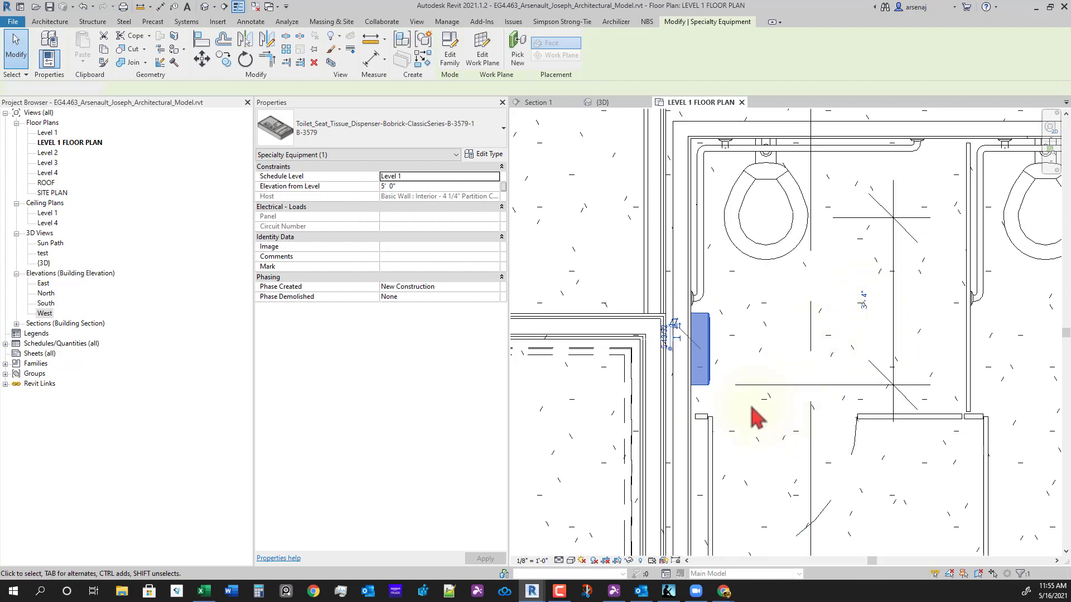
{"action": "left_click", "coordinate": [750, 406]}
- Delete the 3'-4" measuring dimension and view the whole stall row
{"action": "middle_click_drag", "start_coordinate": [777, 356], "coordinate": [755, 366]}
{"action": "scroll", "coordinate": [755, 366], "scroll_direction": "down", "scroll_amount": 1}
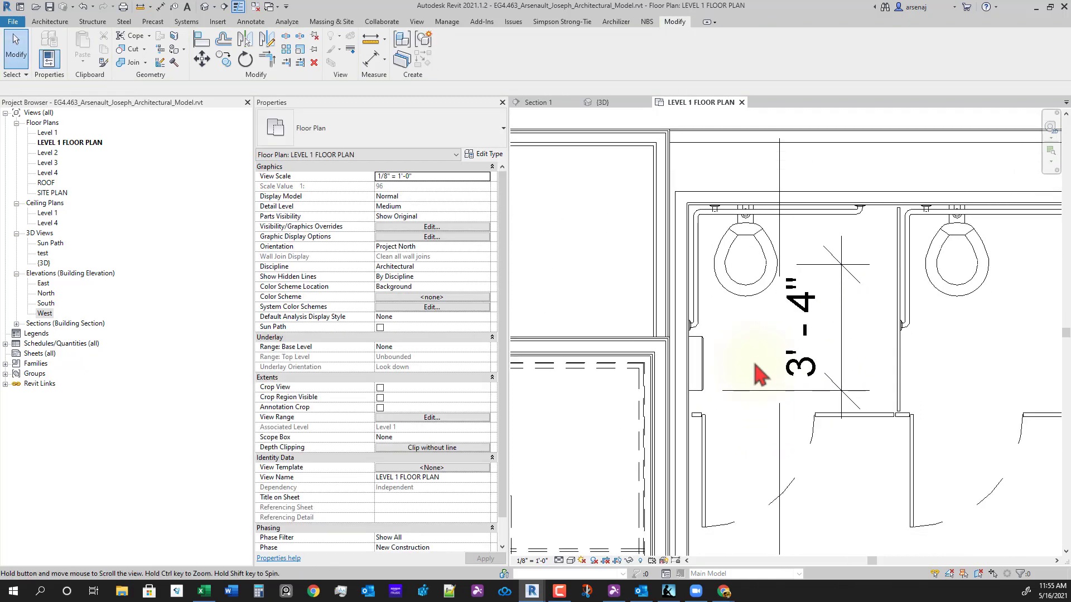
{"action": "left_click", "coordinate": [844, 331]}
{"action": "key", "text": "Delete"}
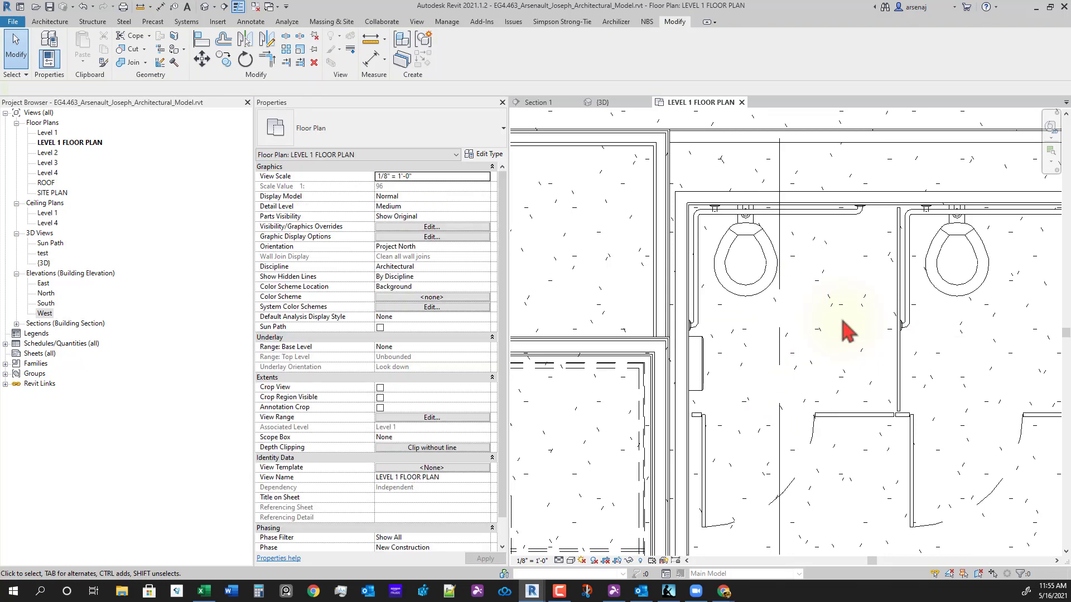
{"action": "scroll", "coordinate": [843, 357], "scroll_direction": "down", "scroll_amount": 3}
{"action": "middle_click_drag", "start_coordinate": [844, 409], "coordinate": [687, 466]}
{"action": "scroll", "coordinate": [711, 426], "scroll_direction": "up", "scroll_amount": 1}
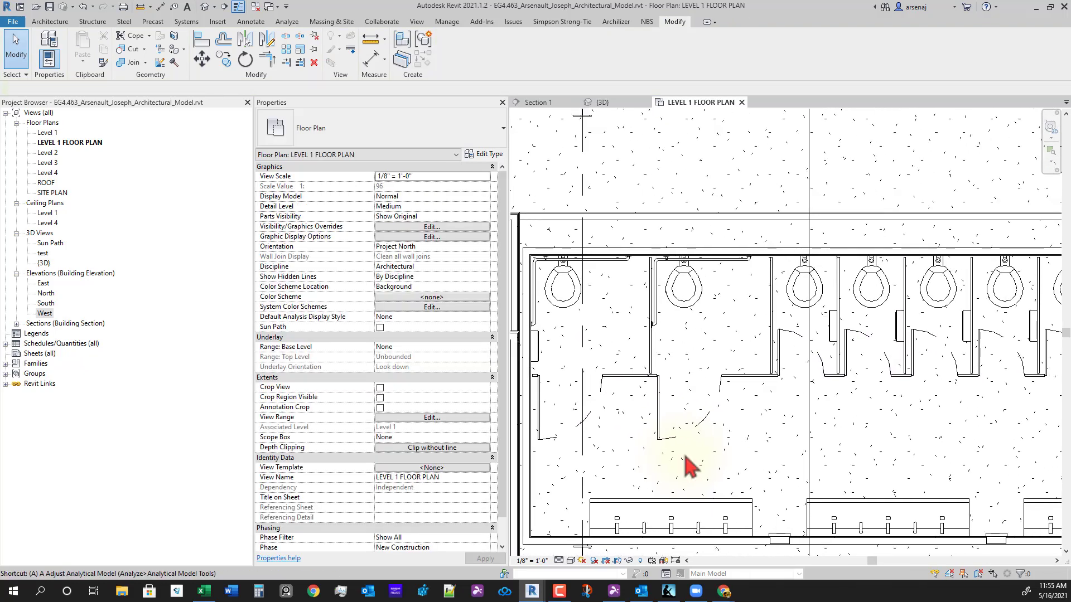
- Align the dispensers in the third through last stalls to the first stall's dispenser edge
{"action": "key", "text": "a"}
{"action": "key", "text": "l"}
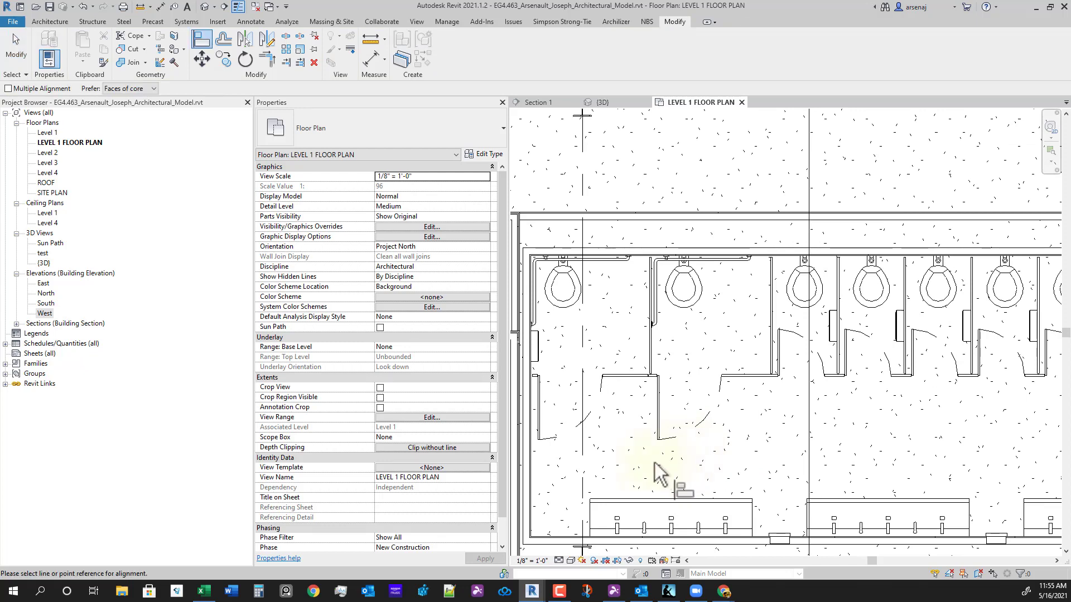
{"action": "left_click", "coordinate": [541, 345]}
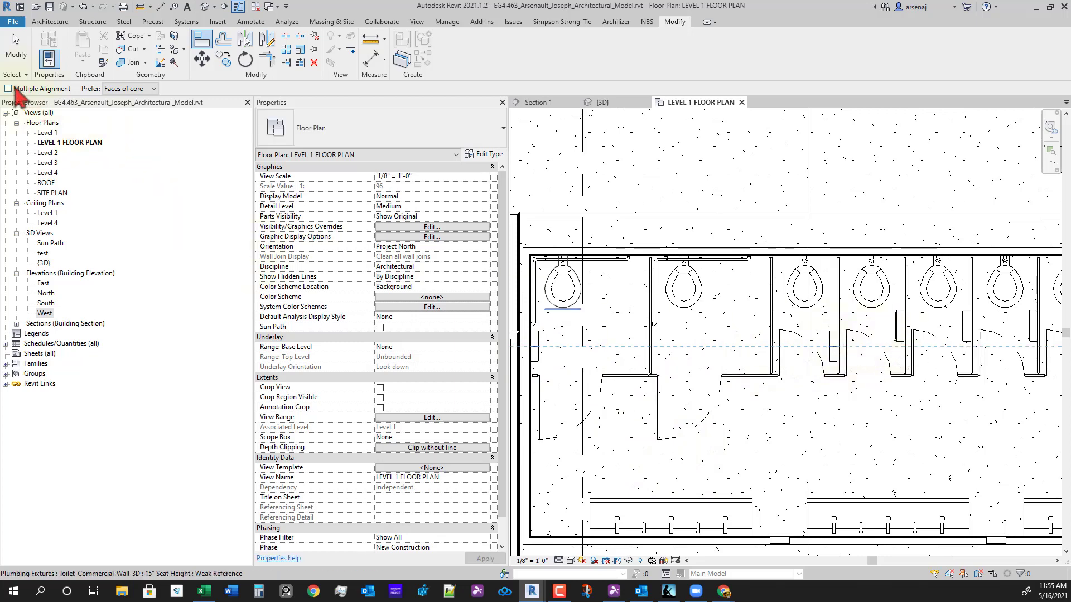
{"action": "left_click", "coordinate": [899, 329]}
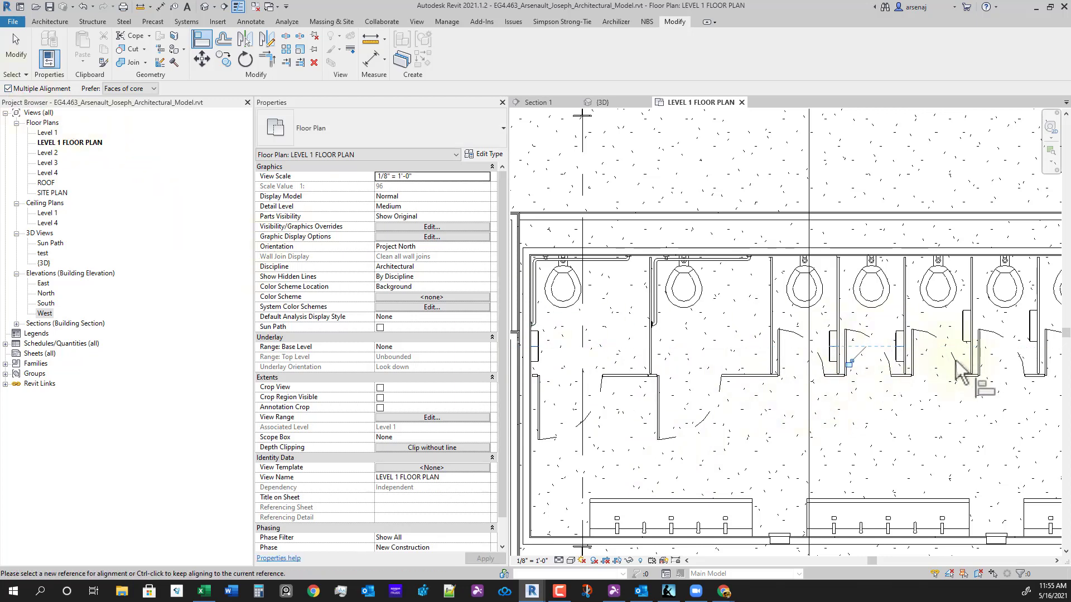
{"action": "middle_click_drag", "start_coordinate": [970, 350], "coordinate": [870, 365]}
{"action": "left_click", "coordinate": [871, 356]}
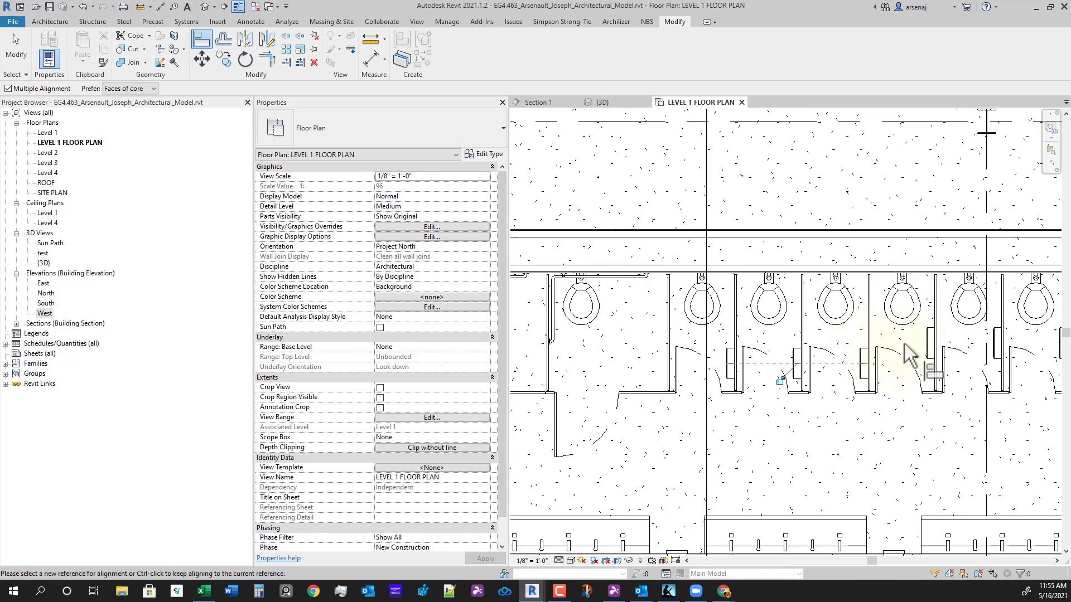
{"action": "left_click", "coordinate": [933, 343]}
{"action": "left_click", "coordinate": [996, 343]}
{"action": "middle_click_drag", "start_coordinate": [1015, 414], "coordinate": [899, 400]}
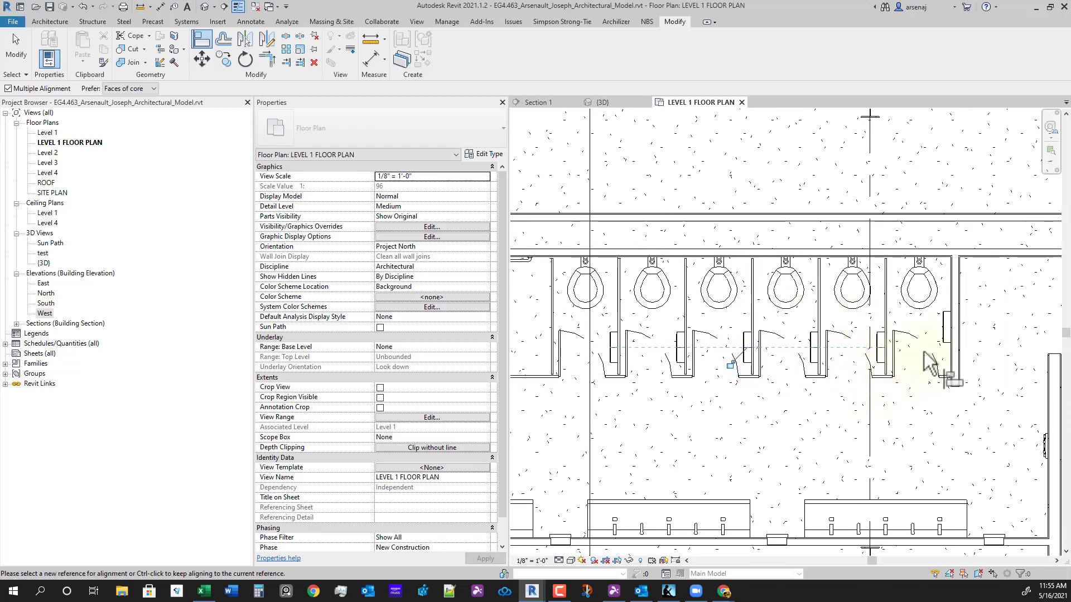
{"action": "left_click", "coordinate": [946, 329]}
- Pan and zoom across the stall row to check the lined-up dispensers
{"action": "scroll", "coordinate": [874, 423], "scroll_direction": "down", "scroll_amount": 2}
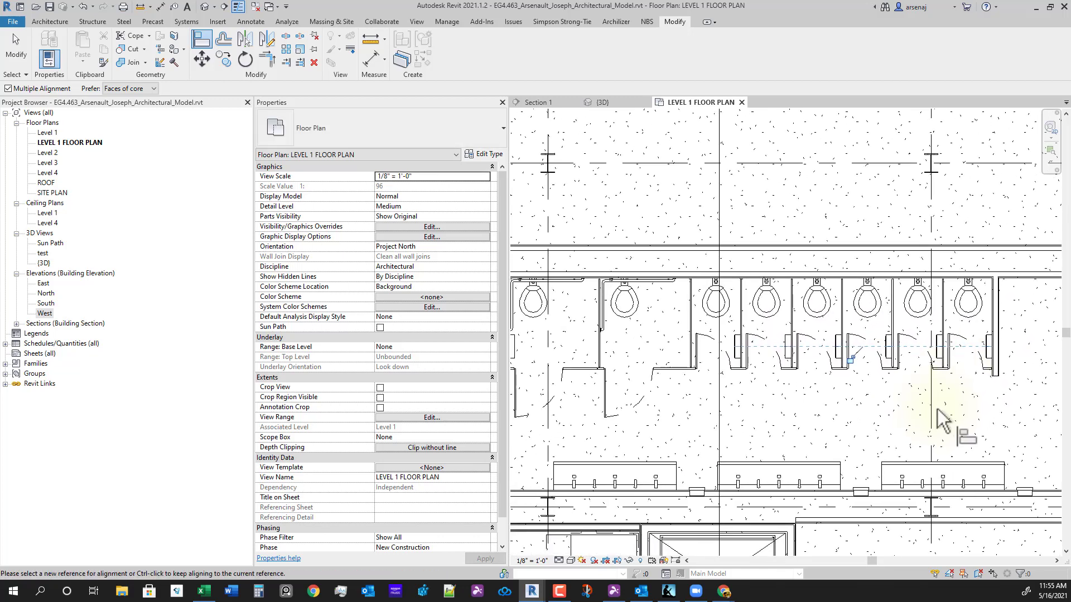
{"action": "middle_click_drag", "start_coordinate": [891, 449], "coordinate": [928, 438]}
{"action": "middle_click_drag", "start_coordinate": [799, 389], "coordinate": [849, 407]}
{"action": "scroll", "coordinate": [853, 415], "scroll_direction": "down", "scroll_amount": 1}
{"action": "middle_click_drag", "start_coordinate": [904, 451], "coordinate": [802, 446]}
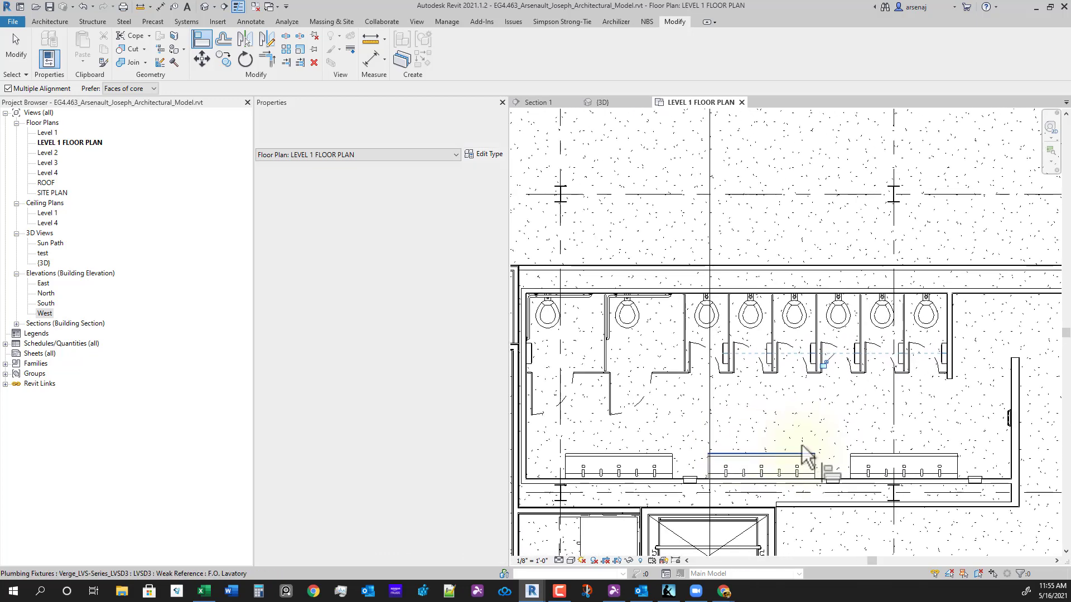
{"action": "middle_click_drag", "start_coordinate": [662, 396], "coordinate": [757, 403]}
{"action": "scroll", "coordinate": [758, 404], "scroll_direction": "up", "scroll_amount": 1}
{"action": "scroll", "coordinate": [691, 377], "scroll_direction": "up", "scroll_amount": 2}
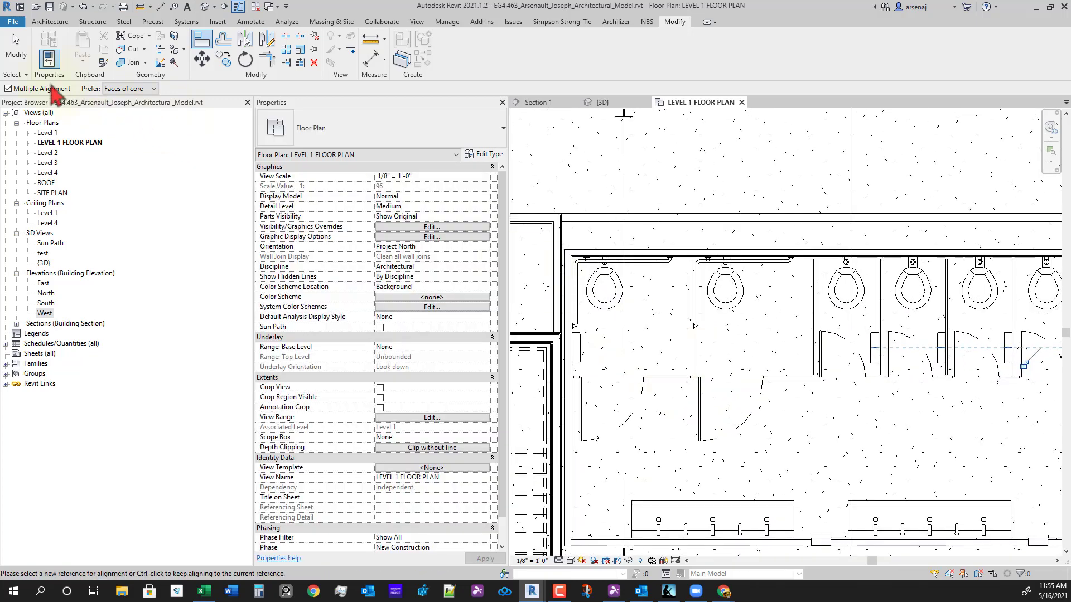
{"action": "scroll", "coordinate": [647, 424], "scroll_direction": "up", "scroll_amount": 1}
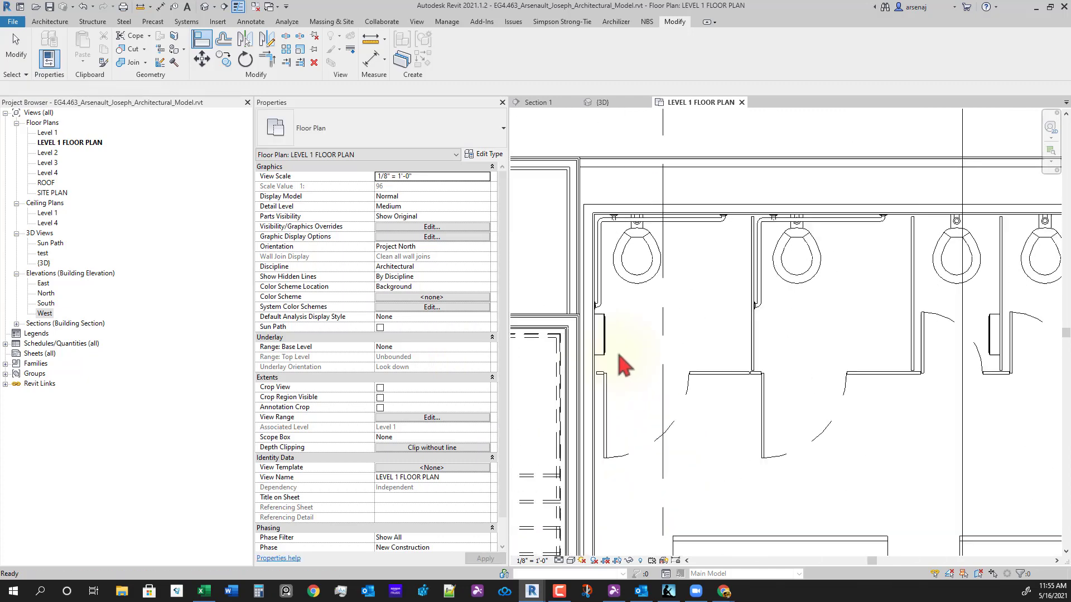
{"action": "key", "text": "Escape"}
{"action": "key", "text": "Escape"}
{"action": "left_click", "coordinate": [601, 337]}
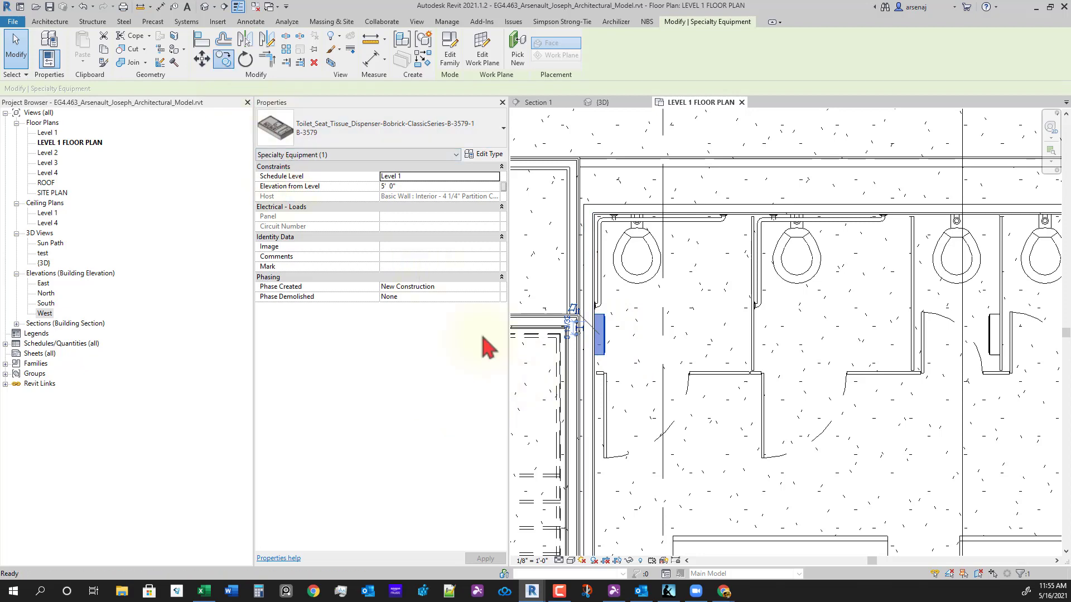
{"action": "scroll", "coordinate": [614, 412], "scroll_direction": "up", "scroll_amount": 2}
{"action": "key", "text": "c"}
{"action": "key", "text": "o"}
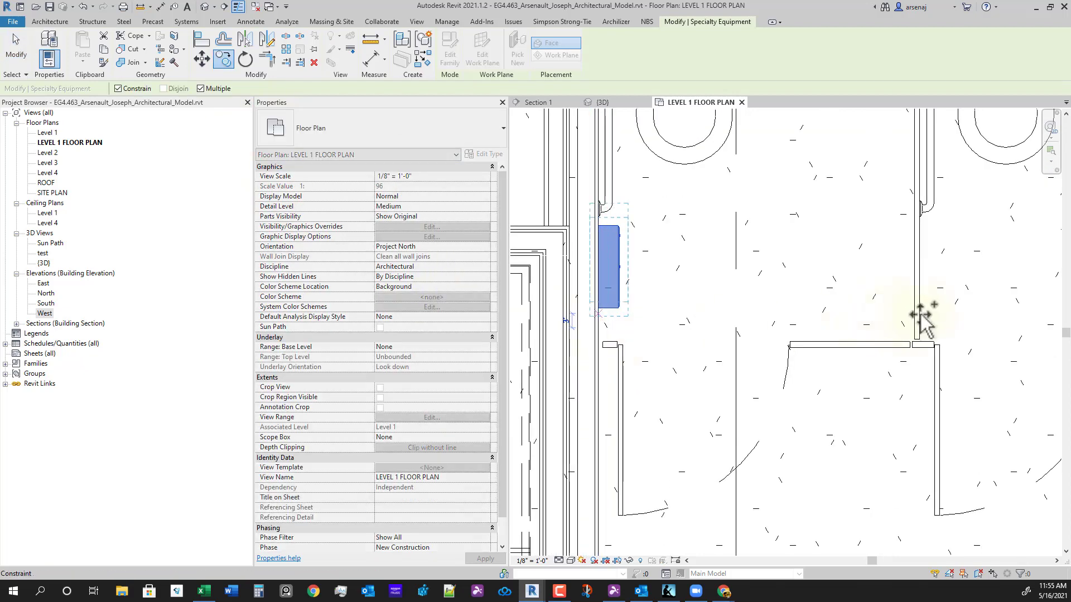
{"action": "left_click", "coordinate": [920, 316]}
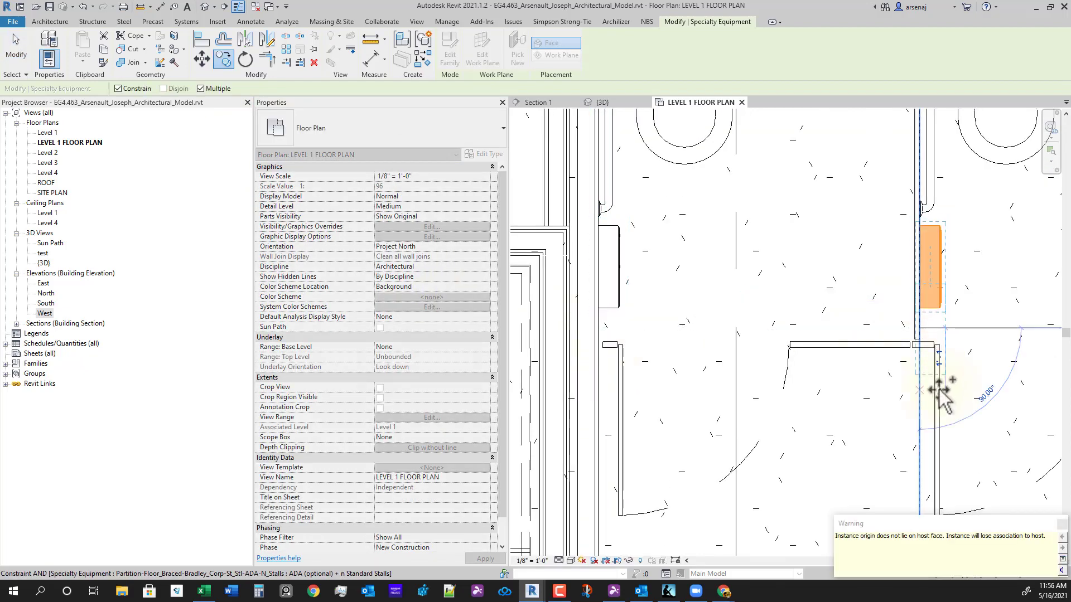
{"action": "key", "text": "Escape"}
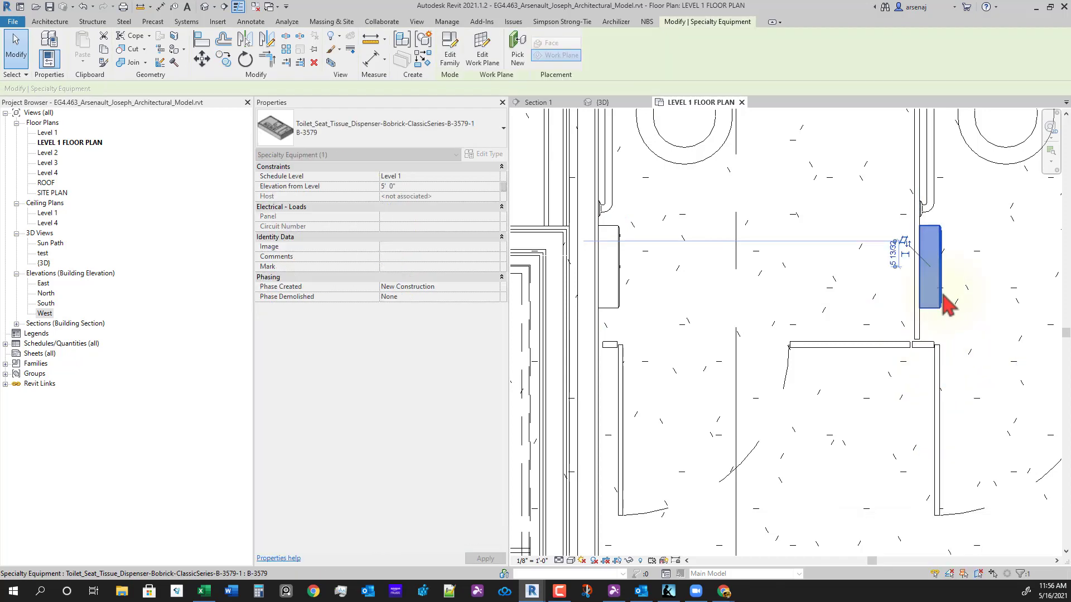
{"action": "left_click", "coordinate": [979, 306]}
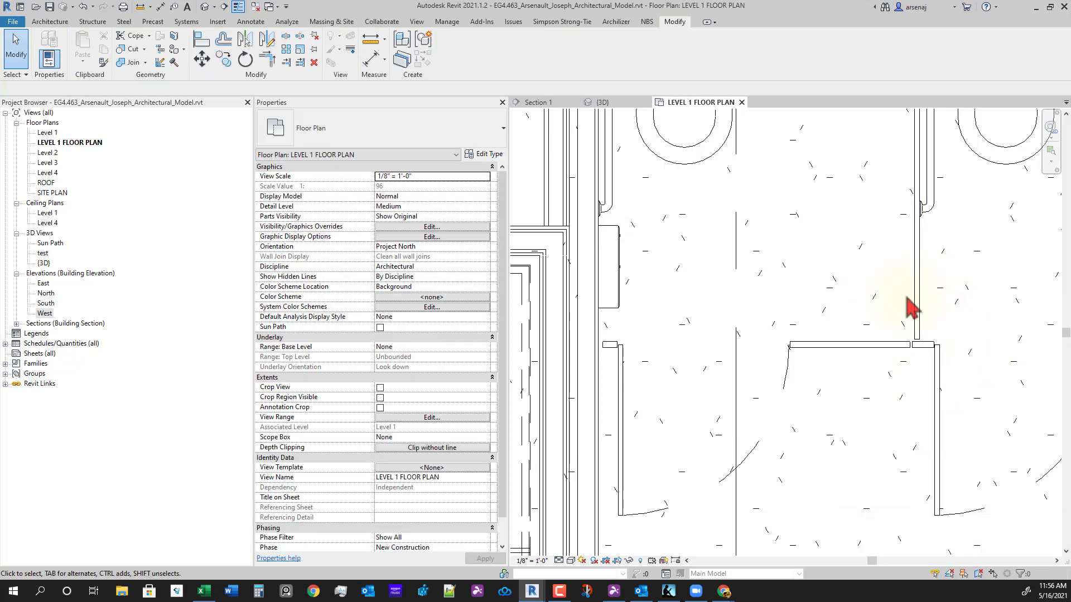
{"action": "left_click", "coordinate": [51, 22]}
- Place another tissue dispenser against the left stall partition
{"action": "left_click", "coordinate": [135, 54]}
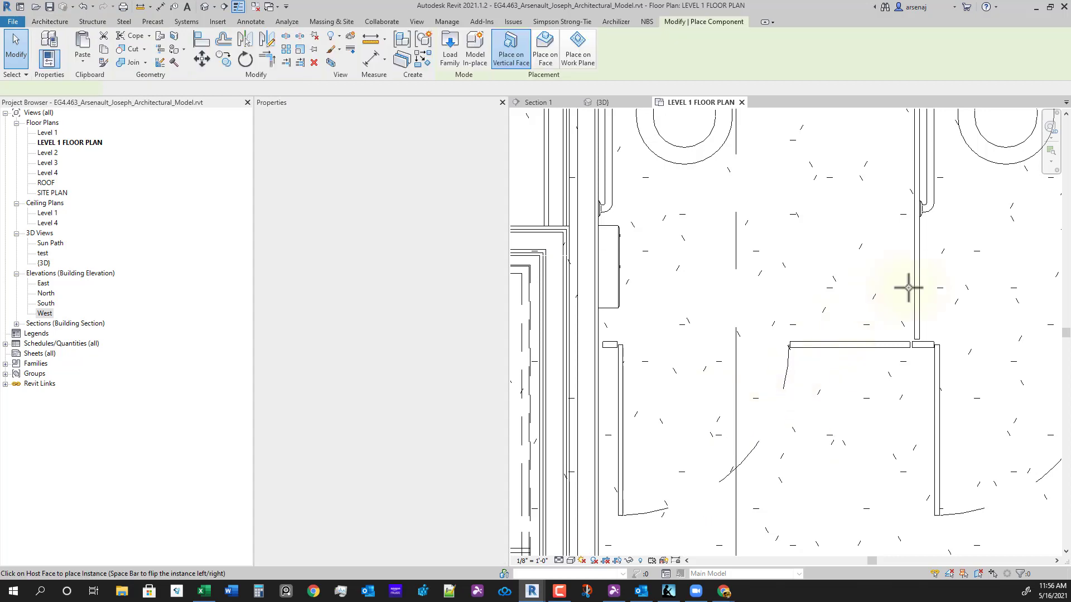
{"action": "scroll", "coordinate": [897, 313], "scroll_direction": "down", "scroll_amount": 4}
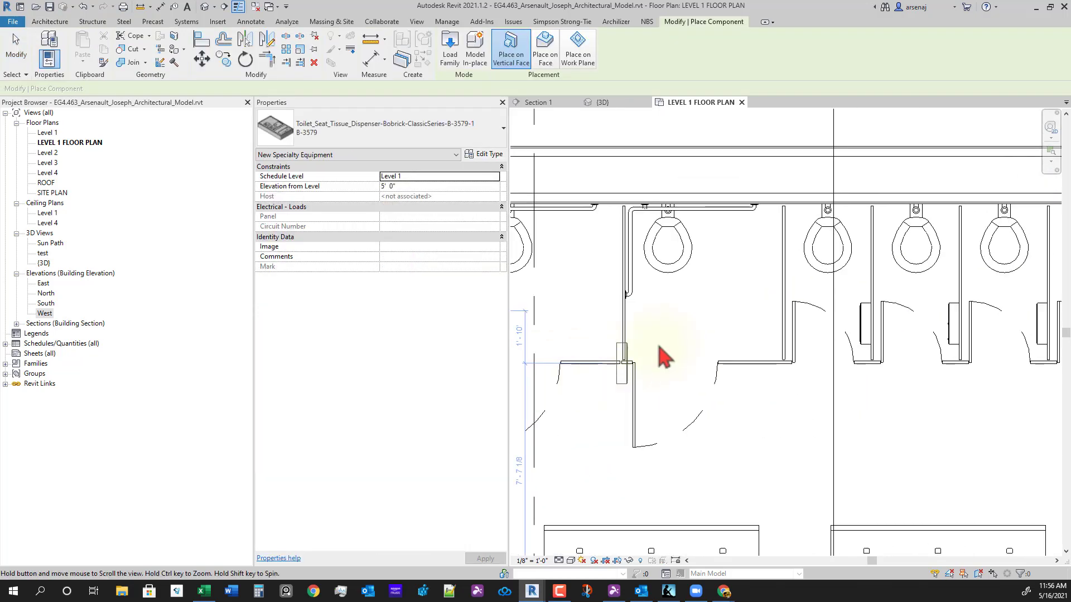
{"action": "scroll", "coordinate": [641, 329], "scroll_direction": "up", "scroll_amount": 3}
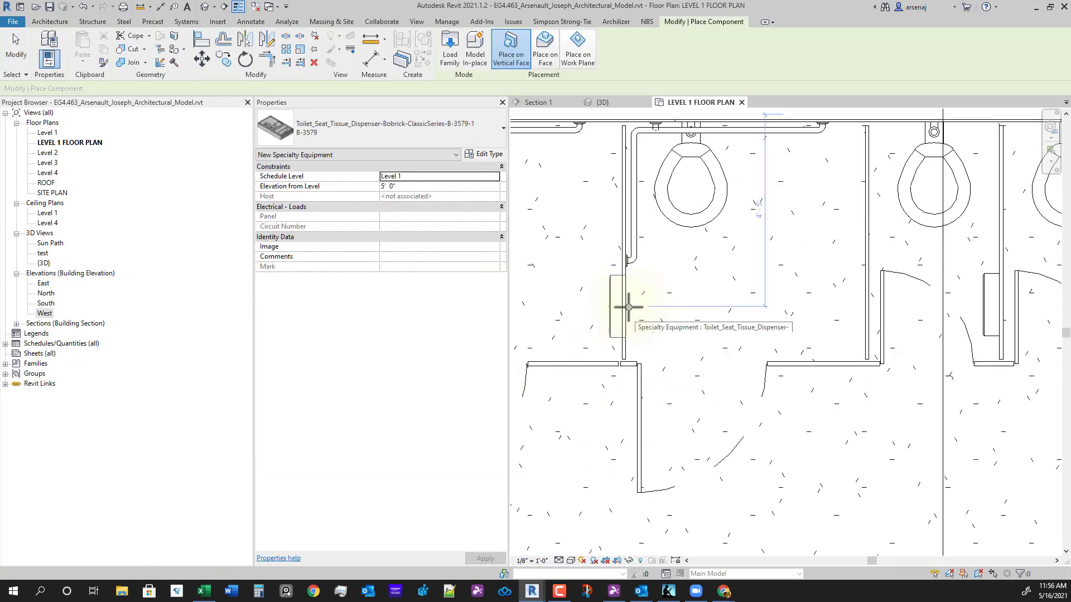
{"action": "left_click", "coordinate": [629, 307]}
{"action": "key", "text": "Escape"}
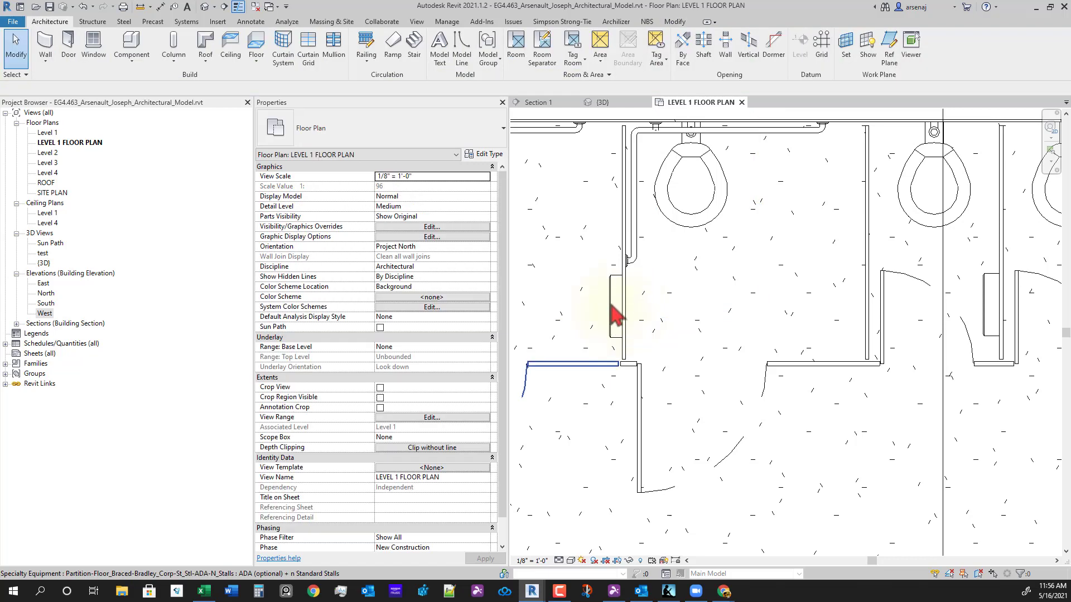
- Select the new dispenser, rotate it a quarter turn, then delete it
{"action": "left_click", "coordinate": [614, 307]}
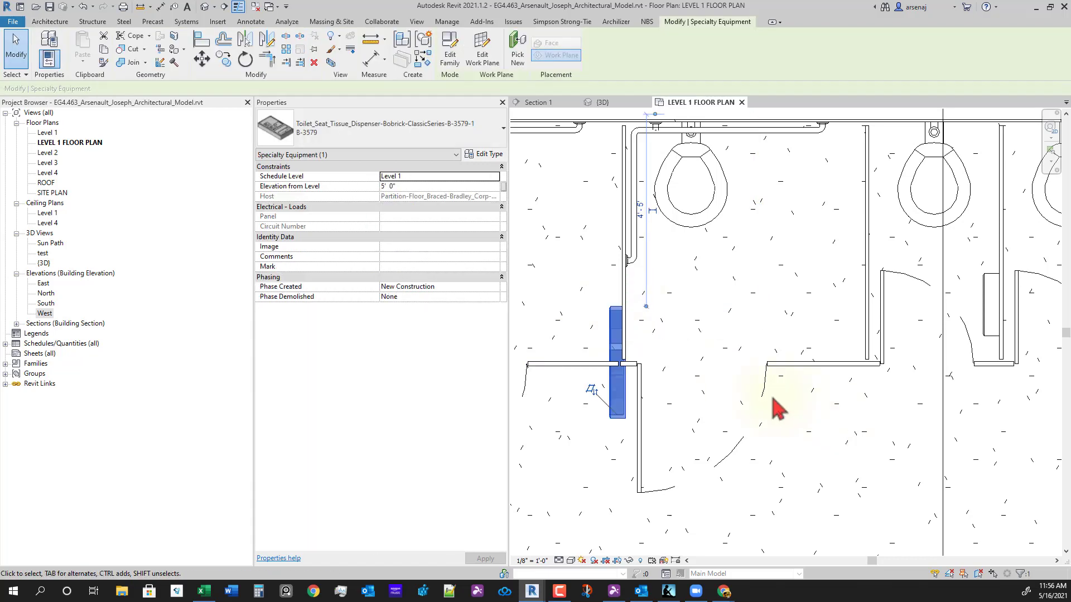
{"action": "key", "text": "space"}
{"action": "key", "text": "space"}
{"action": "key", "text": "space"}
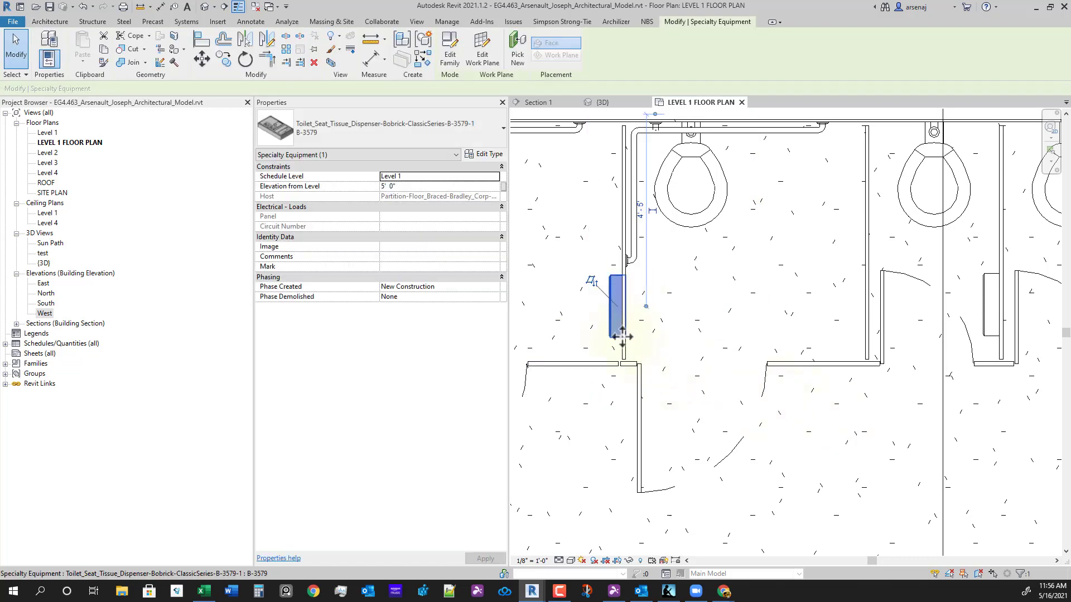
{"action": "scroll", "coordinate": [622, 337], "scroll_direction": "up", "scroll_amount": 1}
{"action": "middle_click_drag", "start_coordinate": [620, 331], "coordinate": [620, 331]}
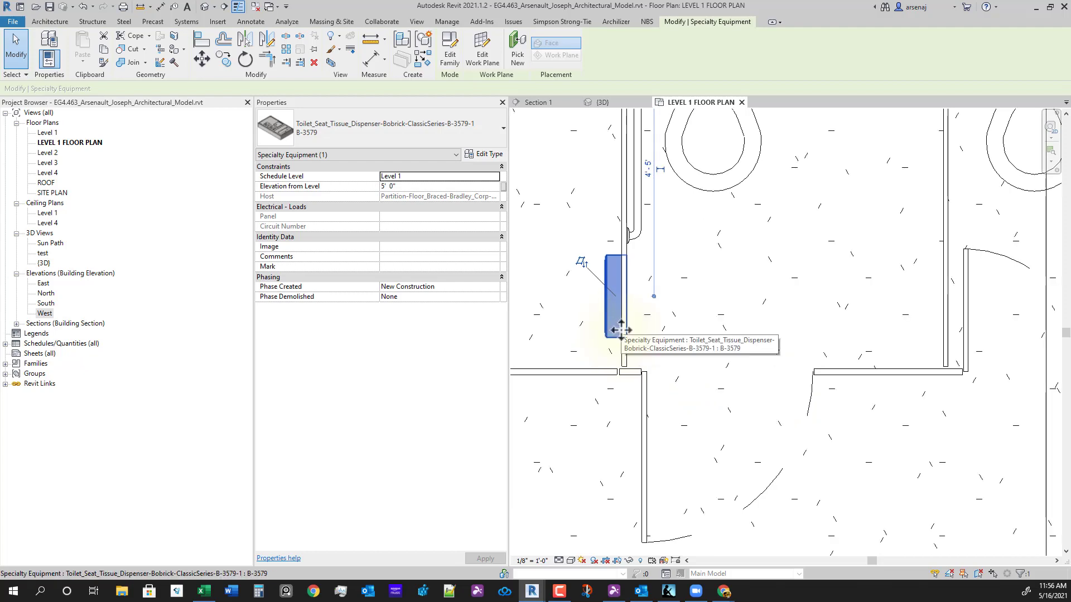
{"action": "key", "text": "Delete"}
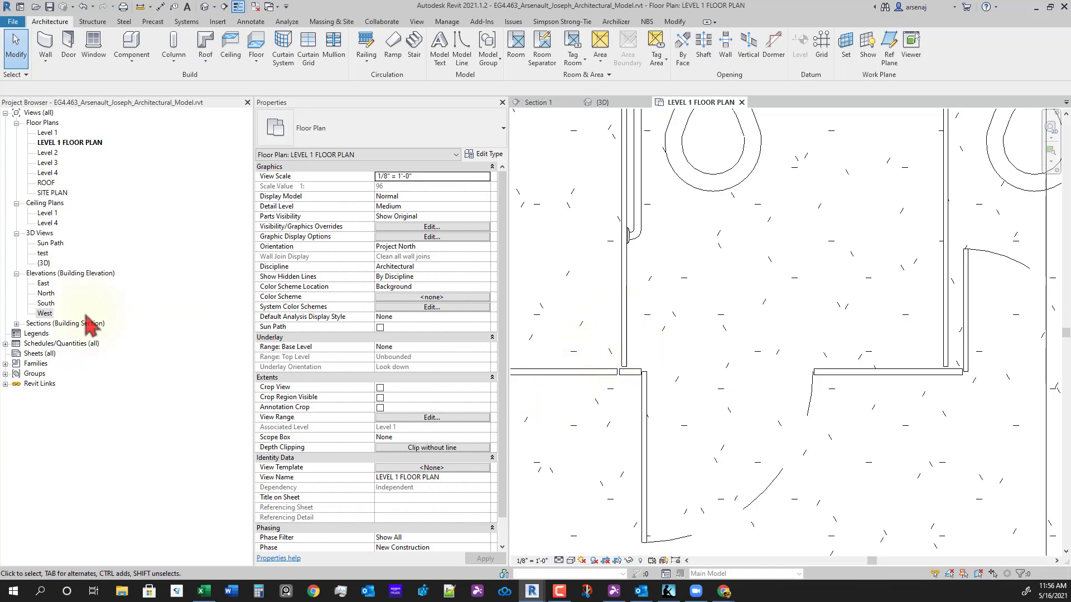
- Switch to the 3D view and orbit to look at the urinals and stall partitions
{"action": "left_click", "coordinate": [602, 104]}
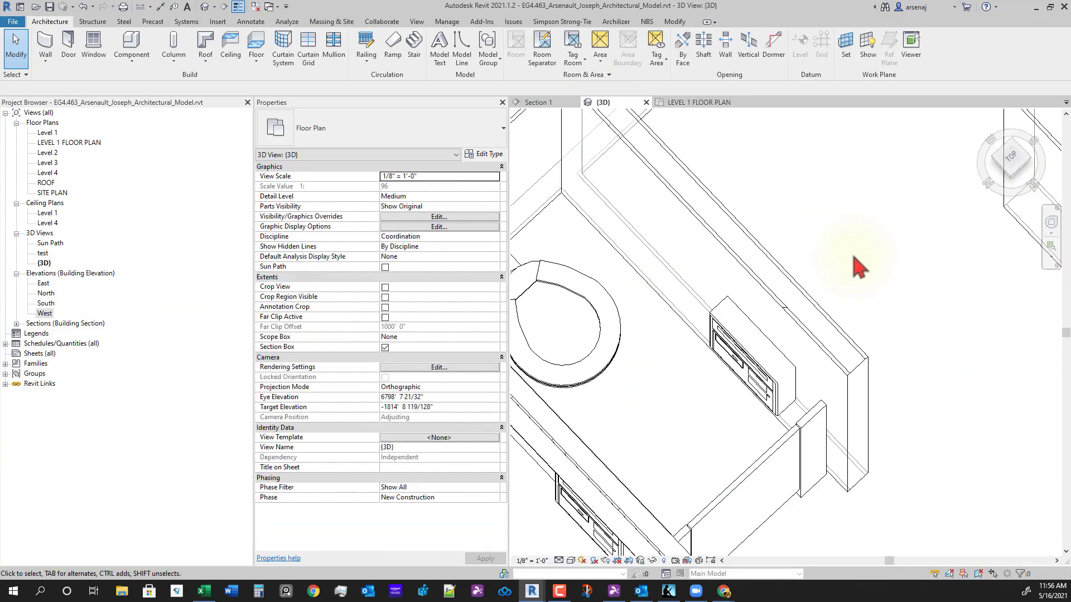
{"action": "scroll", "coordinate": [881, 372], "scroll_direction": "down", "scroll_amount": 5}
{"action": "middle_click_drag", "start_coordinate": [870, 384], "coordinate": [678, 474]}
{"action": "scroll", "coordinate": [664, 404], "scroll_direction": "up", "scroll_amount": 2}
{"action": "scroll", "coordinate": [747, 424], "scroll_direction": "up", "scroll_amount": 4}
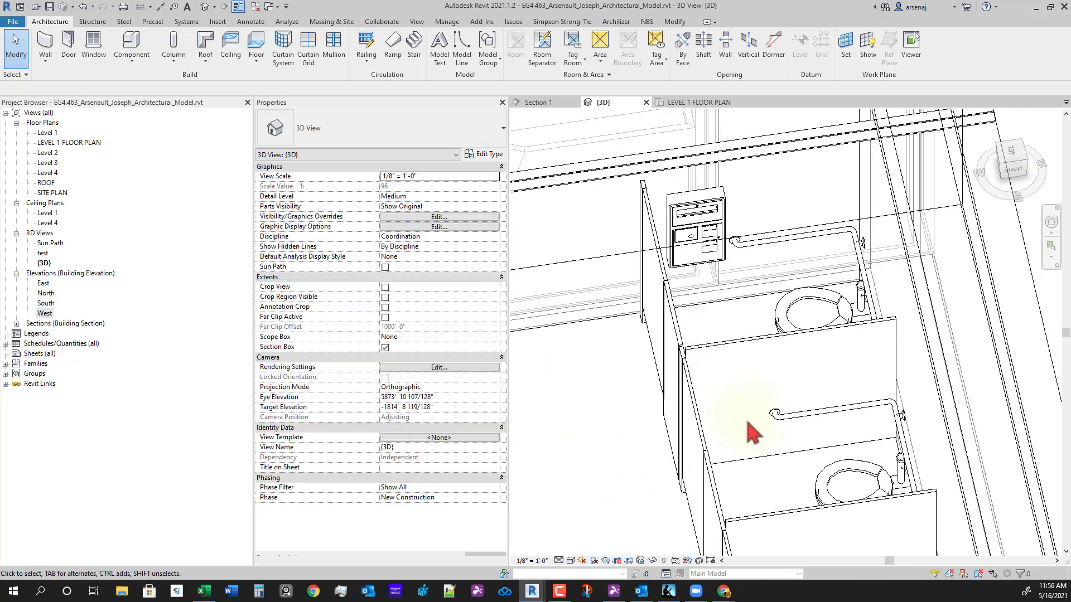
{"action": "scroll", "coordinate": [747, 424], "scroll_direction": "down", "scroll_amount": 2}
{"action": "middle_click_drag", "start_coordinate": [741, 394], "coordinate": [812, 362]}
{"action": "middle_click_drag", "start_coordinate": [879, 364], "coordinate": [892, 407], "text": "shift"}
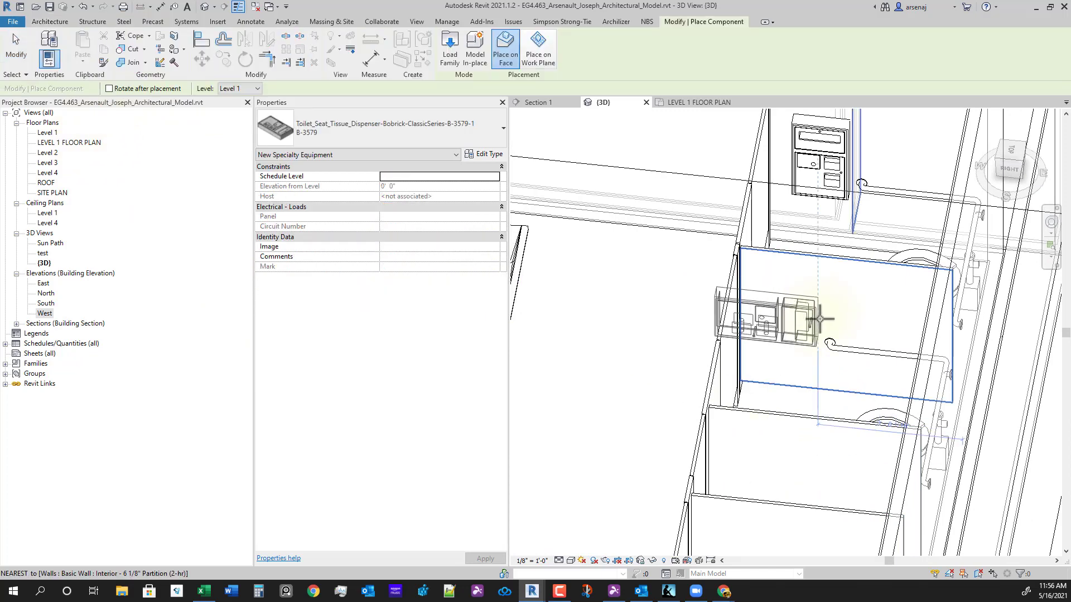
- Mount a rotated tissue dispenser on the stall partition face, then return to the Level 1 plan
{"action": "key", "text": "space"}
{"action": "key", "text": "space"}
{"action": "key", "text": "space"}
{"action": "scroll", "coordinate": [785, 338], "scroll_direction": "up", "scroll_amount": 3}
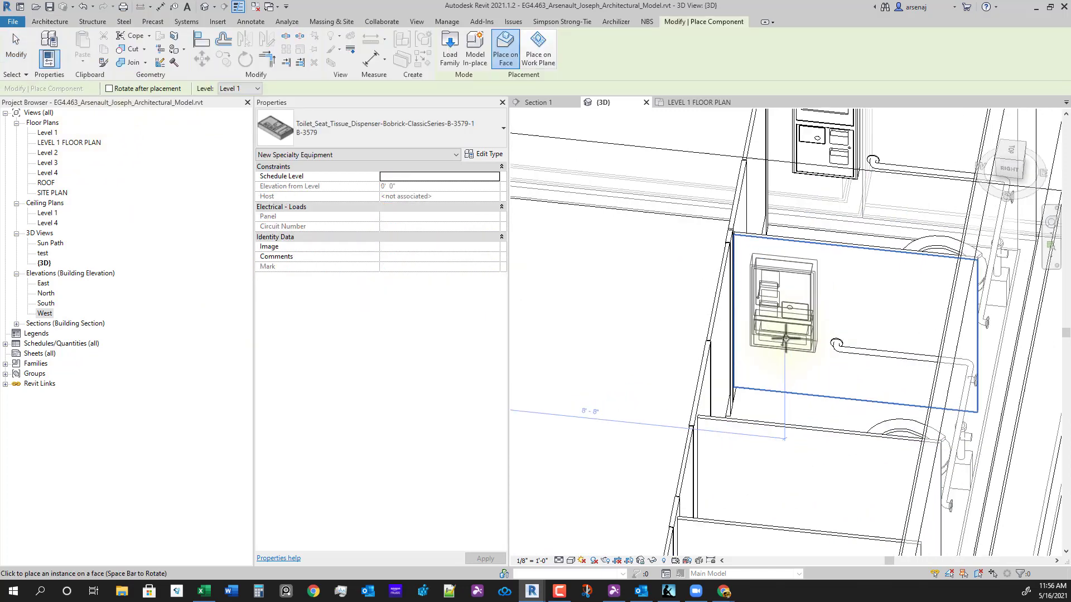
{"action": "key", "text": "space"}
{"action": "key", "text": "space"}
{"action": "scroll", "coordinate": [793, 239], "scroll_direction": "down", "scroll_amount": 4}
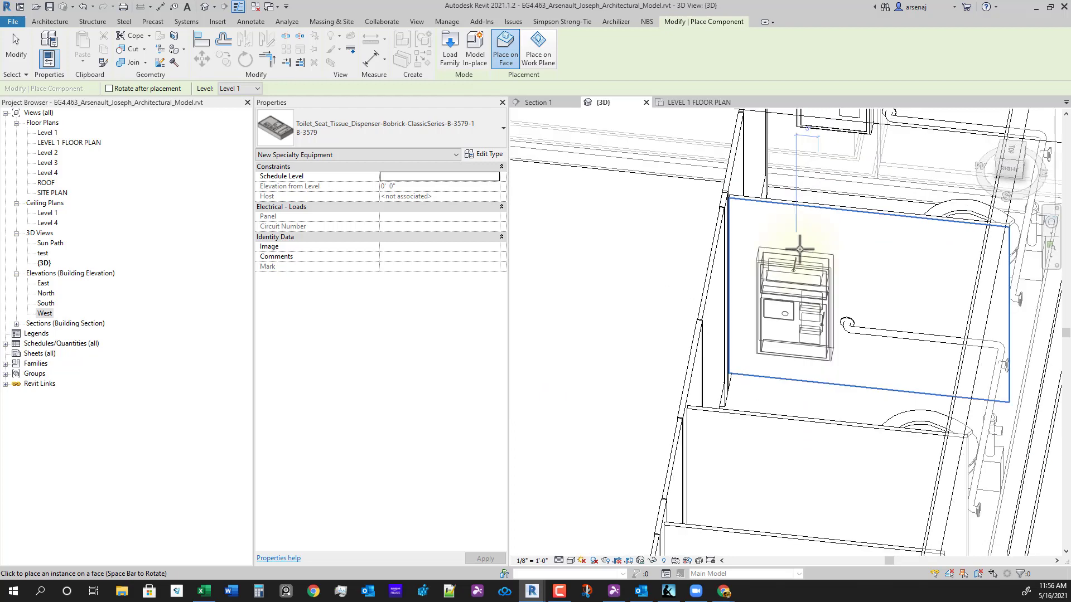
{"action": "scroll", "coordinate": [793, 240], "scroll_direction": "down", "scroll_amount": 2}
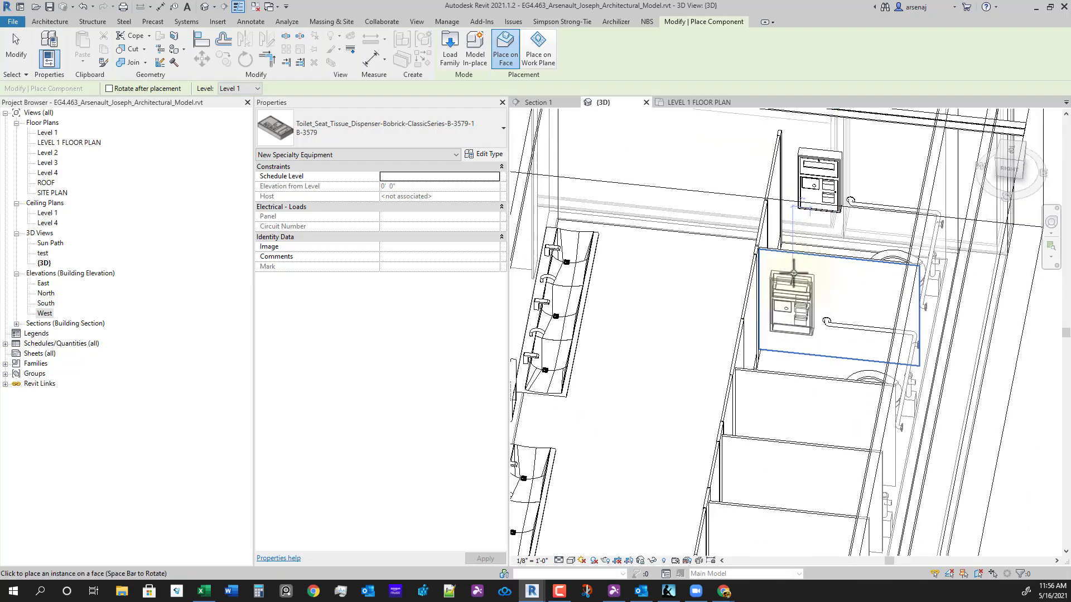
{"action": "left_click", "coordinate": [795, 273]}
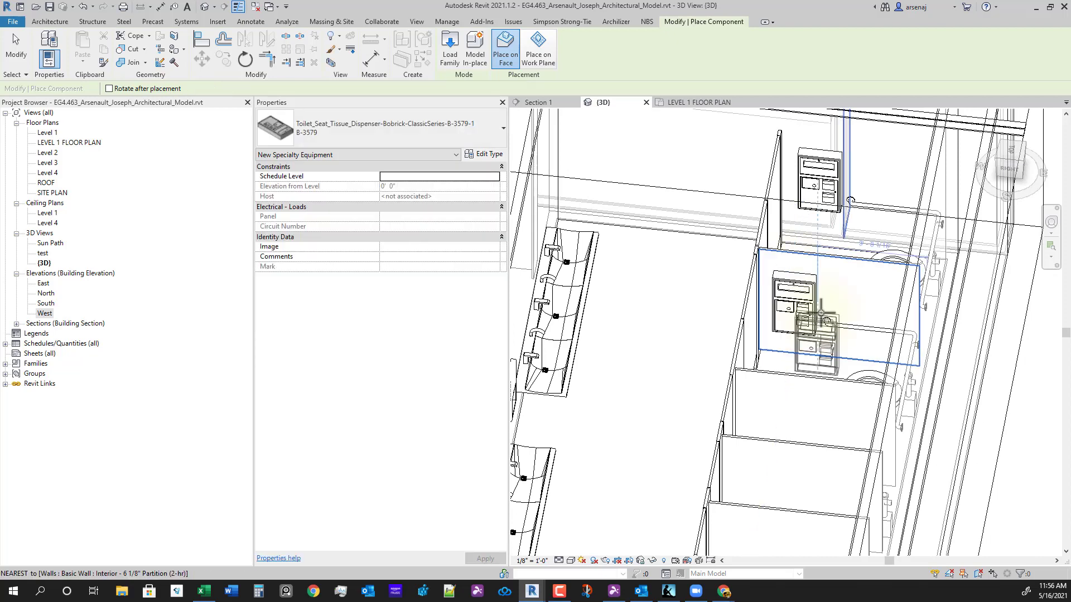
{"action": "key", "text": "Escape"}
{"action": "key", "text": "Escape"}
{"action": "left_click", "coordinate": [685, 103]}
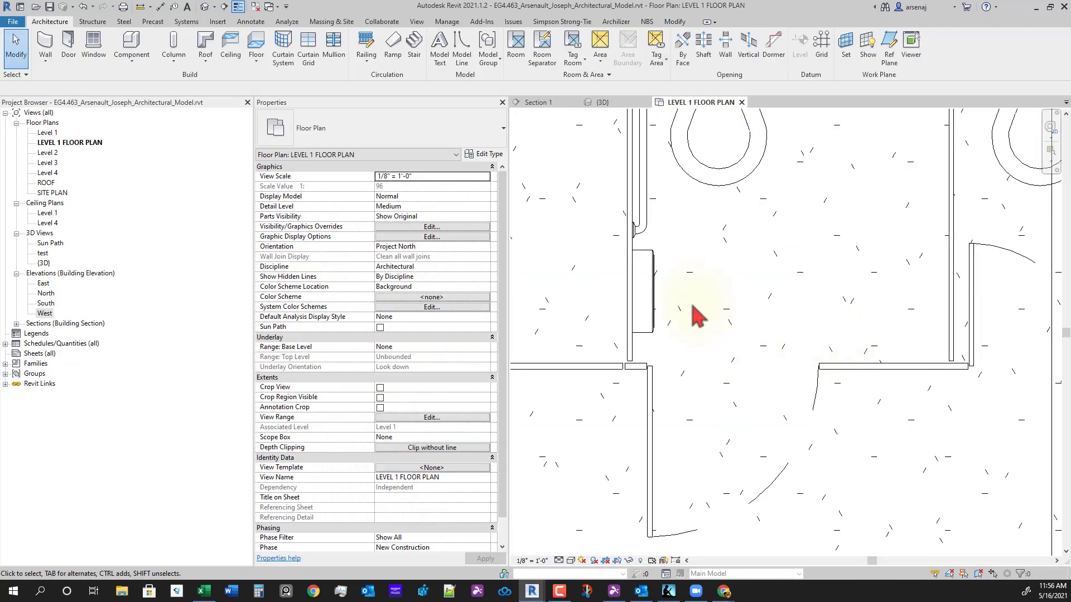
- Align the new dispenser to the neighbouring left stall dispenser
{"action": "scroll", "coordinate": [816, 337], "scroll_direction": "up", "scroll_amount": 4}
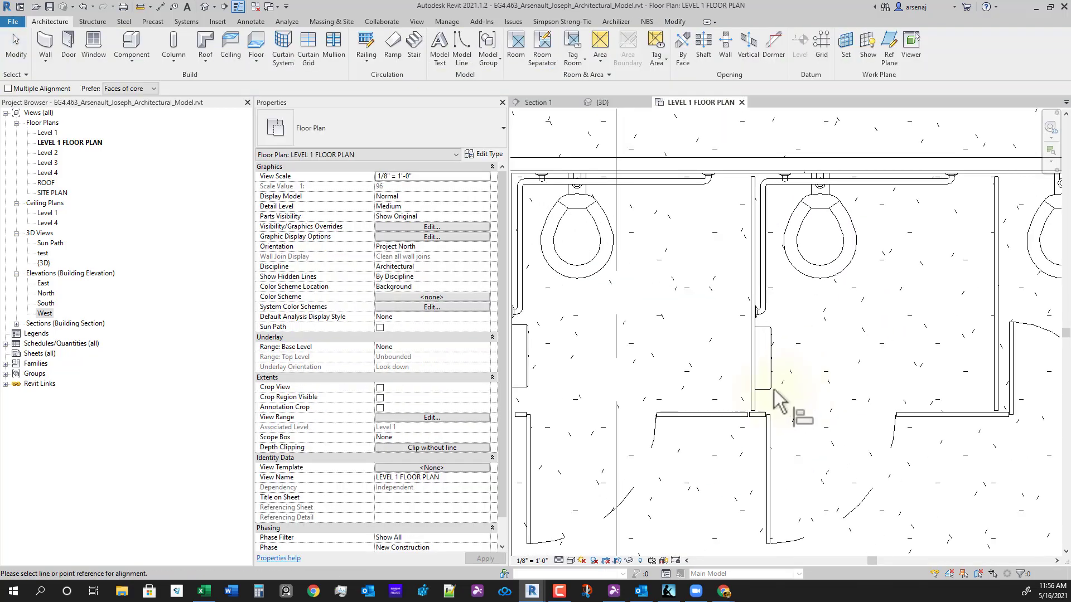
{"action": "left_click", "coordinate": [531, 356]}
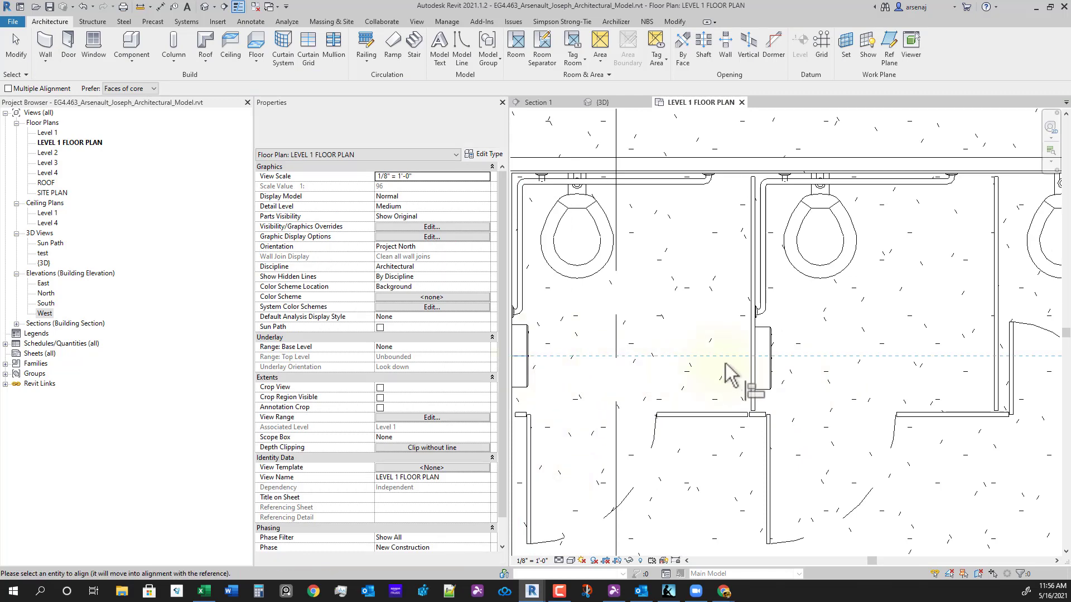
{"action": "key", "text": "Escape"}
{"action": "key", "text": "Escape"}
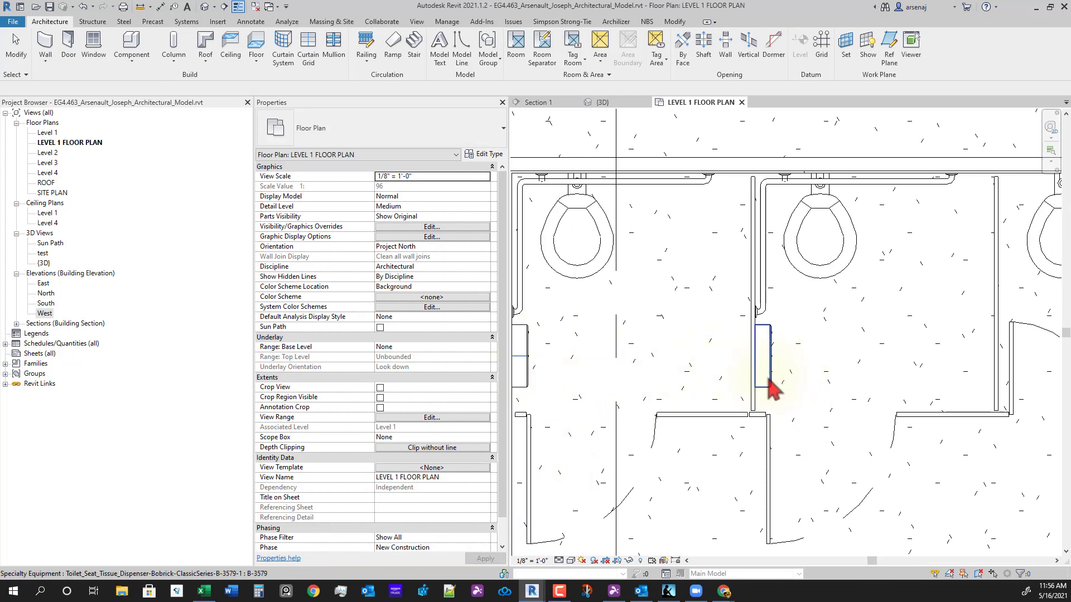
{"action": "left_click", "coordinate": [769, 376]}
{"action": "middle_click_drag", "start_coordinate": [568, 389], "coordinate": [616, 384]}
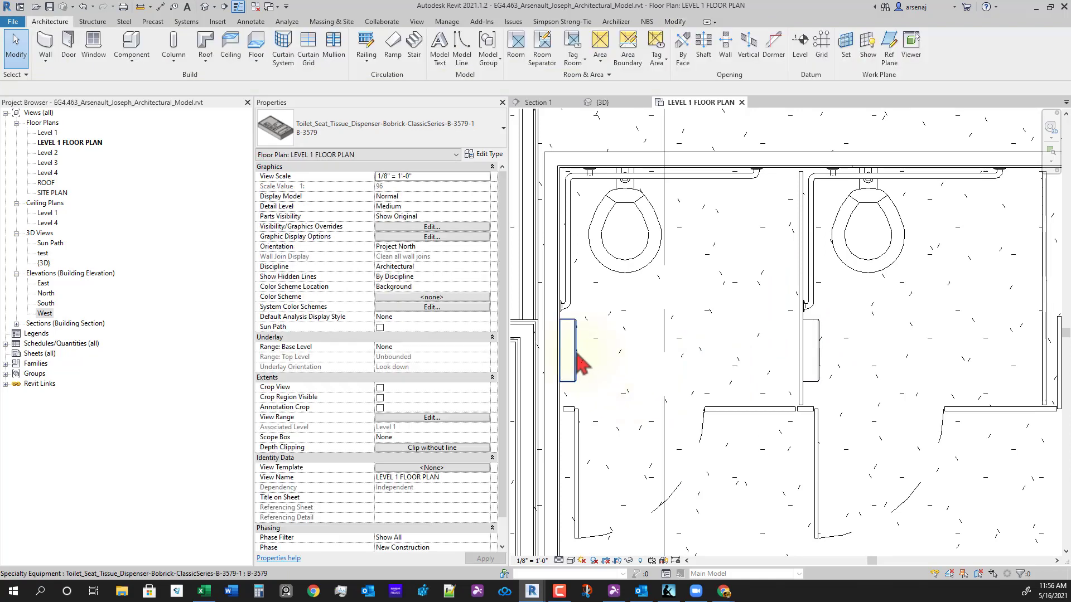
- Set the new dispenser's Elevation from Level to 5' 0"
{"action": "left_click", "coordinate": [580, 363]}
{"action": "left_click", "coordinate": [815, 350]}
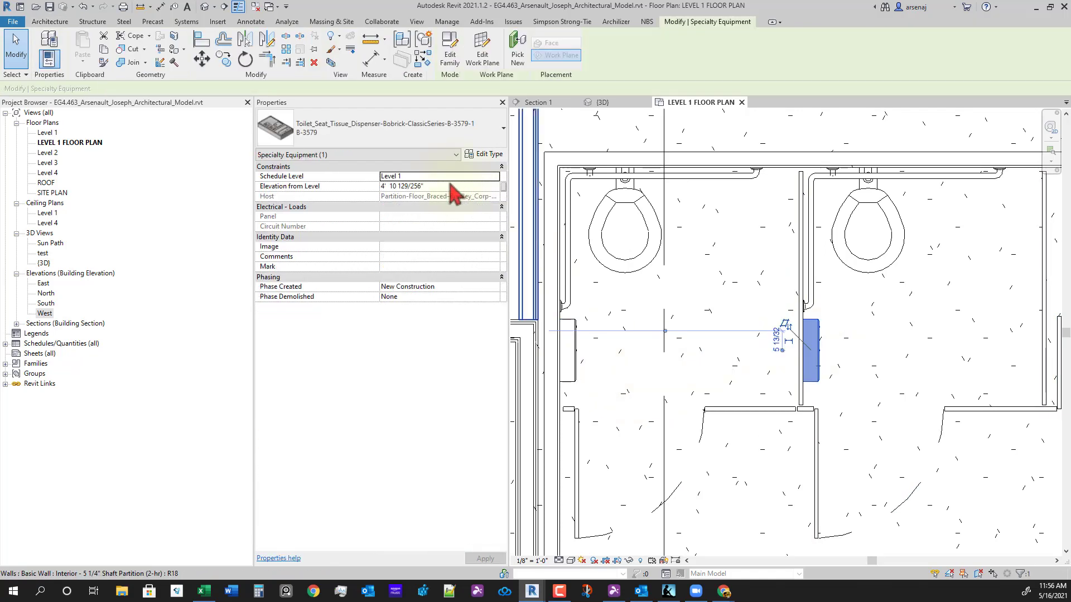
{"action": "left_click", "coordinate": [440, 186]}
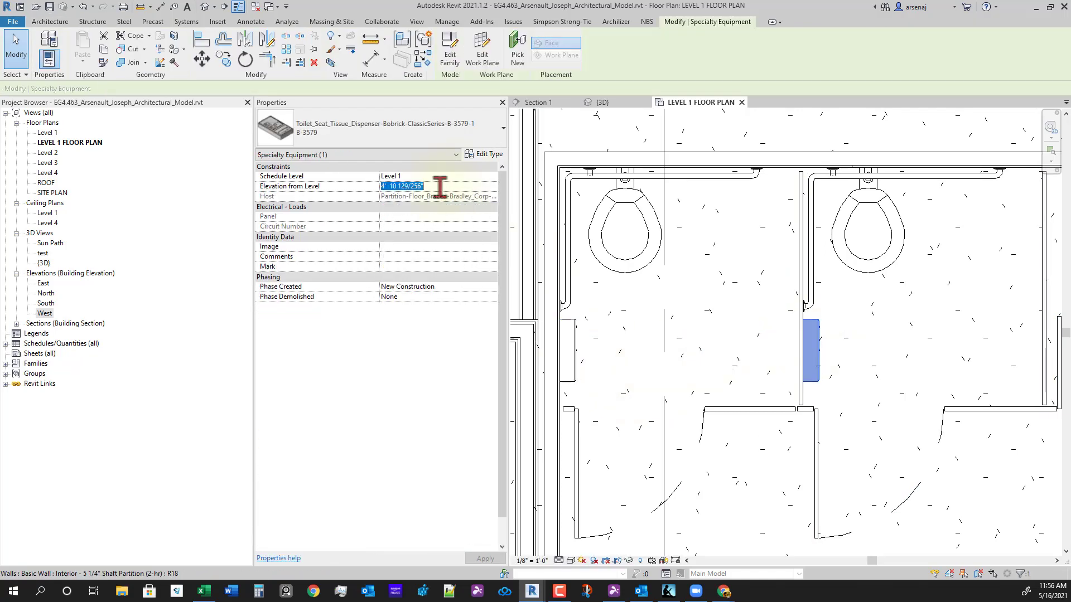
{"action": "type", "text": "5"}
{"action": "key", "text": "Return"}
{"action": "scroll", "coordinate": [641, 333], "scroll_direction": "down", "scroll_amount": 2}
{"action": "key", "text": "Escape"}
- Window-select all the dispensers along the stall row, then clear the selection
{"action": "middle_click_drag", "start_coordinate": [836, 403], "coordinate": [718, 404]}
{"action": "scroll", "coordinate": [719, 404], "scroll_direction": "down", "scroll_amount": 1}
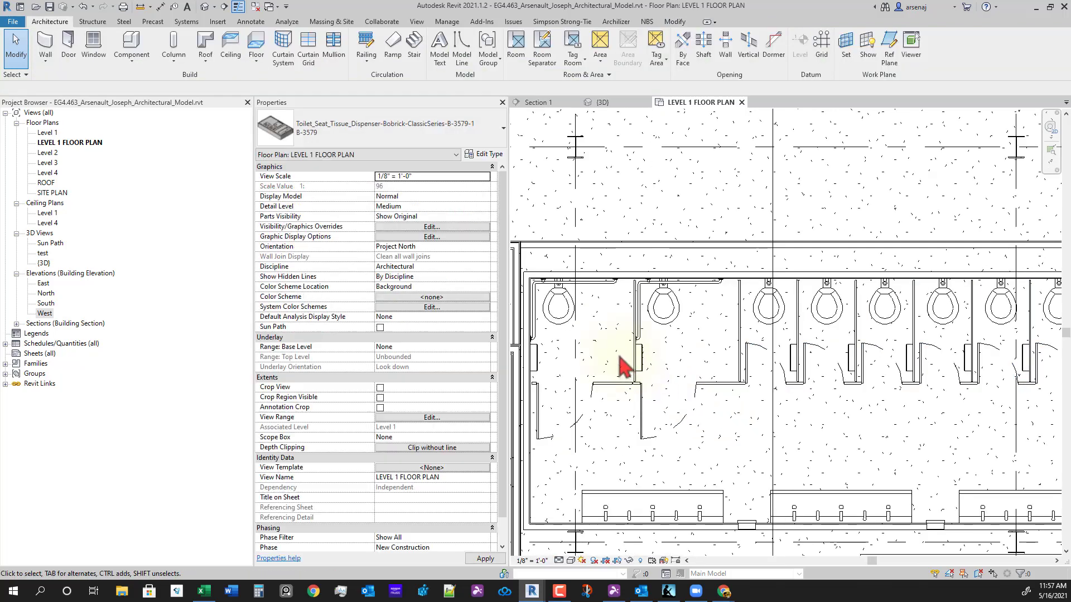
{"action": "scroll", "coordinate": [625, 368], "scroll_direction": "down", "scroll_amount": 1}
{"action": "left_click_drag", "start_coordinate": [607, 334], "coordinate": [983, 374]}
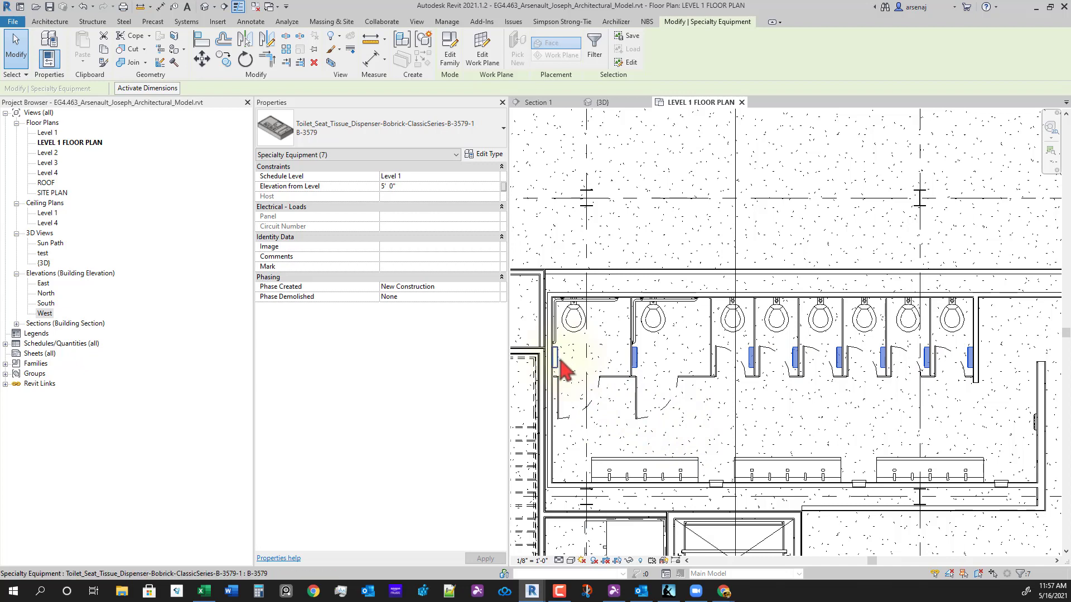
{"action": "left_click", "coordinate": [772, 437]}
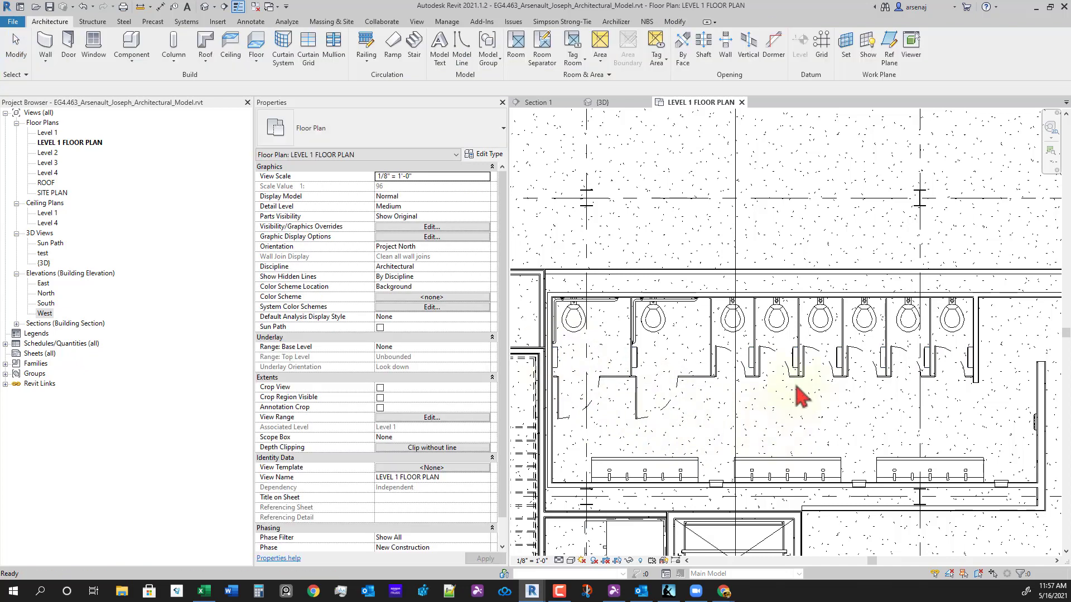
- Switch to the 3D view and orbit around the restroom's sinks and stall row
{"action": "left_click", "coordinate": [602, 104]}
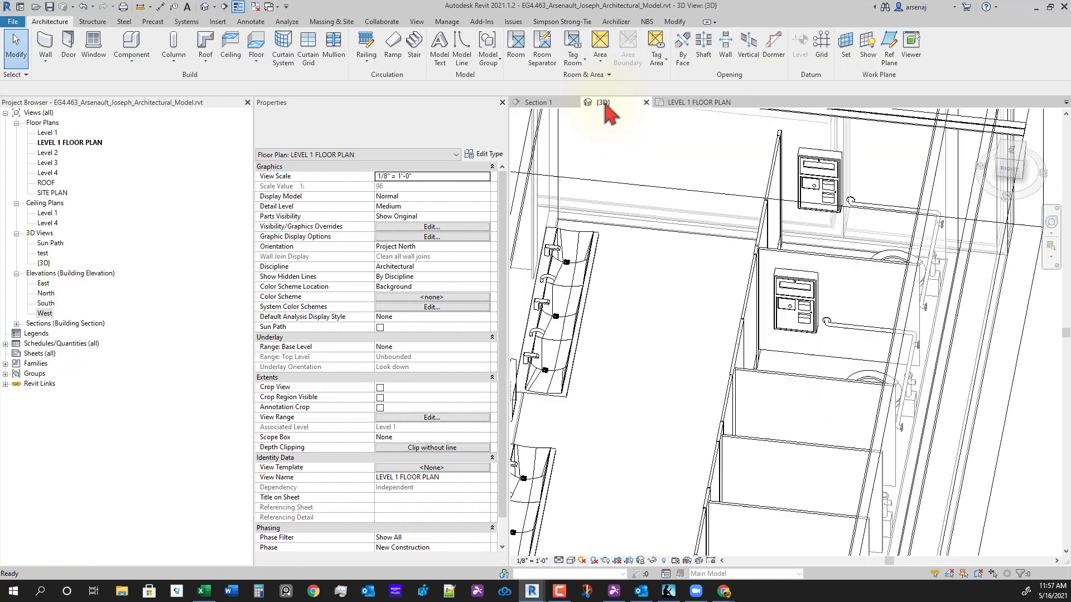
{"action": "mouse_move", "coordinate": [810, 370]}
{"action": "middle_mouse_down", "text": "shift"}
{"action": "mouse_move", "coordinate": [803, 360]}
{"action": "mouse_move", "coordinate": [812, 382]}
{"action": "middle_mouse_up", "text": "shift"}
{"action": "scroll", "coordinate": [810, 421], "scroll_direction": "down", "scroll_amount": 3}
{"action": "middle_click_drag", "start_coordinate": [773, 421], "coordinate": [851, 409], "text": "shift"}
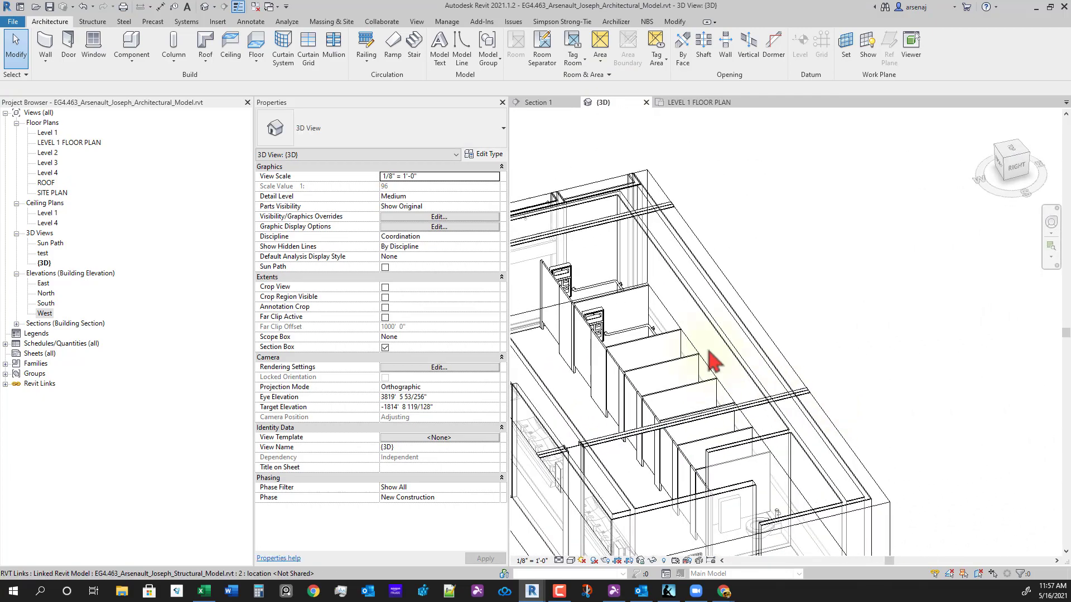
{"action": "scroll", "coordinate": [591, 394], "scroll_direction": "up", "scroll_amount": 3}
{"action": "scroll", "coordinate": [588, 393], "scroll_direction": "down", "scroll_amount": 2}
{"action": "middle_click_drag", "start_coordinate": [587, 394], "coordinate": [724, 386]}
{"action": "scroll", "coordinate": [770, 349], "scroll_direction": "up", "scroll_amount": 3}
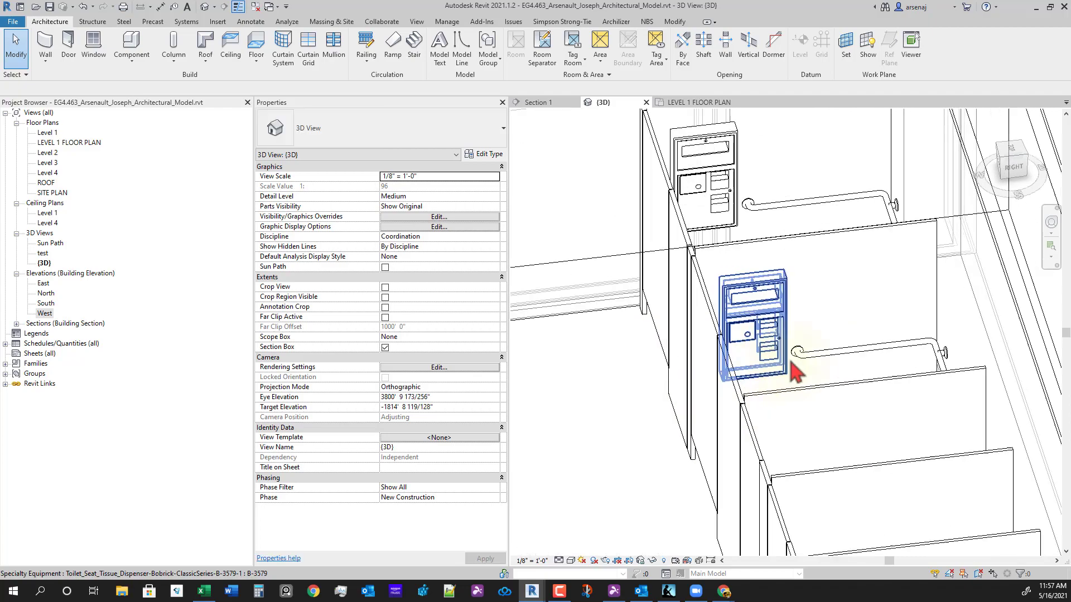
{"action": "scroll", "coordinate": [832, 358], "scroll_direction": "down", "scroll_amount": 3}
{"action": "middle_click_drag", "start_coordinate": [853, 427], "coordinate": [794, 419]}
{"action": "scroll", "coordinate": [766, 444], "scroll_direction": "down", "scroll_amount": 3}
{"action": "middle_click_drag", "start_coordinate": [814, 524], "coordinate": [751, 443]}
{"action": "middle_click_drag", "start_coordinate": [729, 489], "coordinate": [732, 500], "text": "shift"}
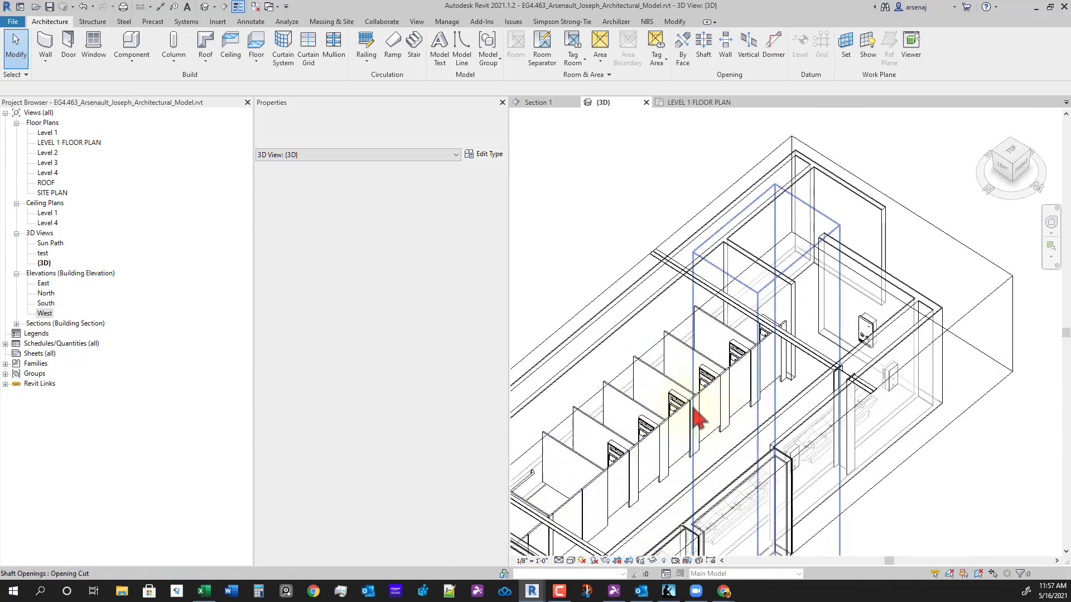
{"action": "scroll", "coordinate": [695, 416], "scroll_direction": "up", "scroll_amount": 3}
- Inspect a tissue dispenser from several angles, then return to the Level 1 floor plan
{"action": "left_click", "coordinate": [671, 411]}
{"action": "middle_click_drag", "start_coordinate": [682, 469], "coordinate": [655, 478], "text": "shift"}
{"action": "middle_click_drag", "start_coordinate": [709, 418], "coordinate": [791, 470], "text": "shift"}
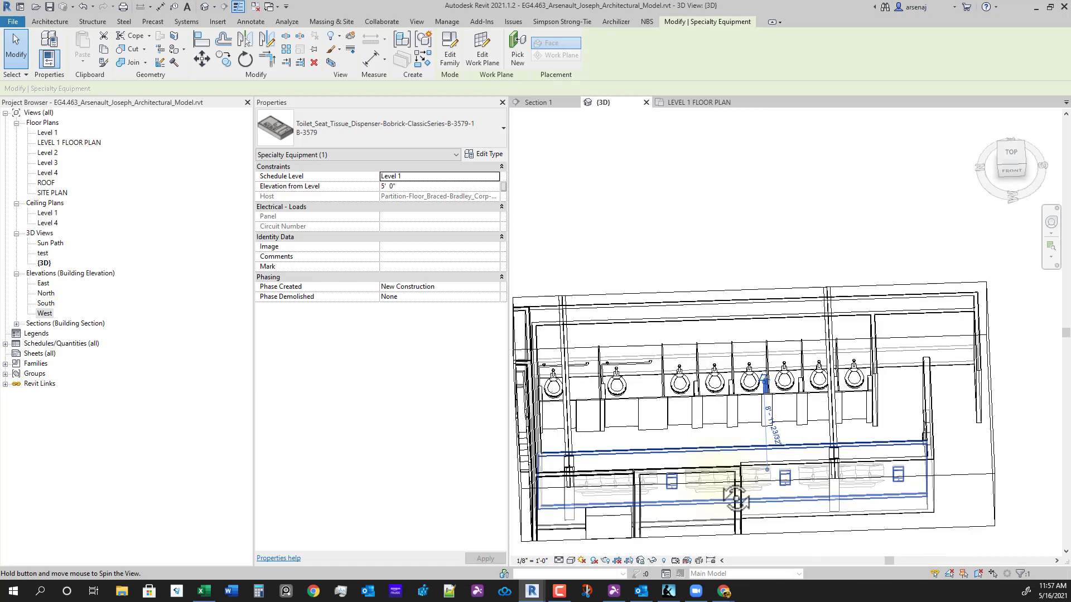
{"action": "middle_click_drag", "start_coordinate": [736, 498], "coordinate": [743, 223], "text": "shift"}
{"action": "left_click", "coordinate": [705, 261]}
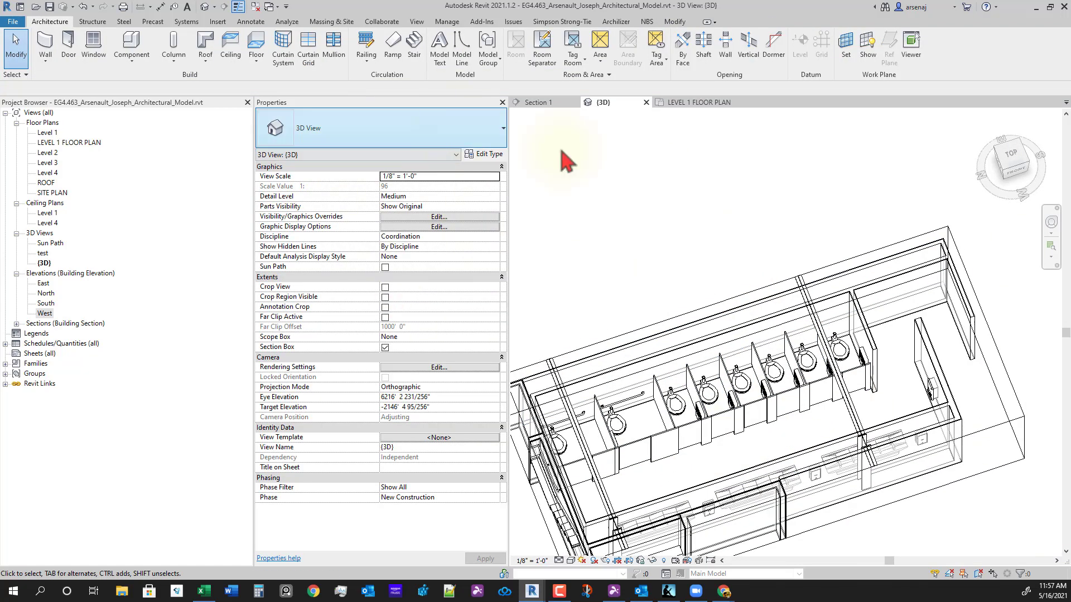
{"action": "middle_click_drag", "start_coordinate": [764, 406], "coordinate": [654, 400], "text": "shift"}
{"action": "middle_click_drag", "start_coordinate": [674, 452], "coordinate": [629, 357], "text": "shift"}
{"action": "scroll", "coordinate": [630, 343], "scroll_direction": "up", "scroll_amount": 3}
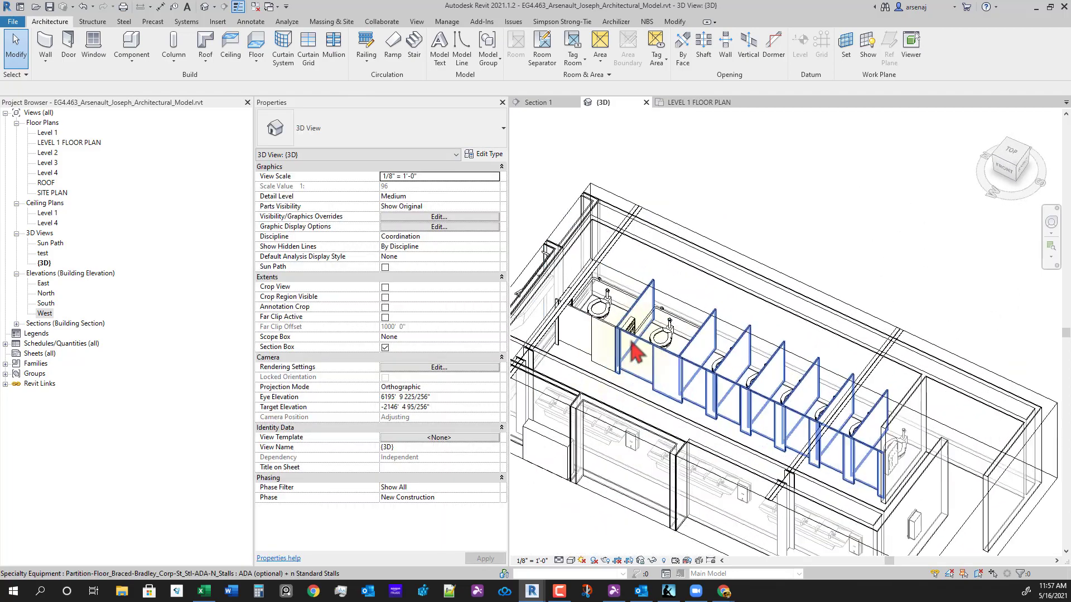
{"action": "scroll", "coordinate": [747, 284], "scroll_direction": "up", "scroll_amount": 4}
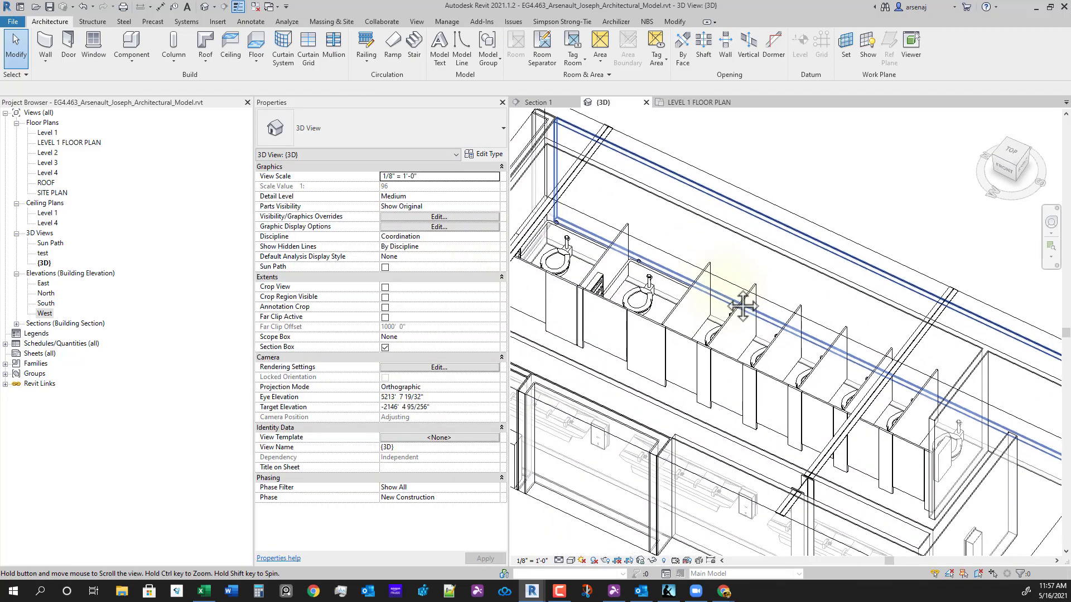
{"action": "left_click", "coordinate": [718, 103]}
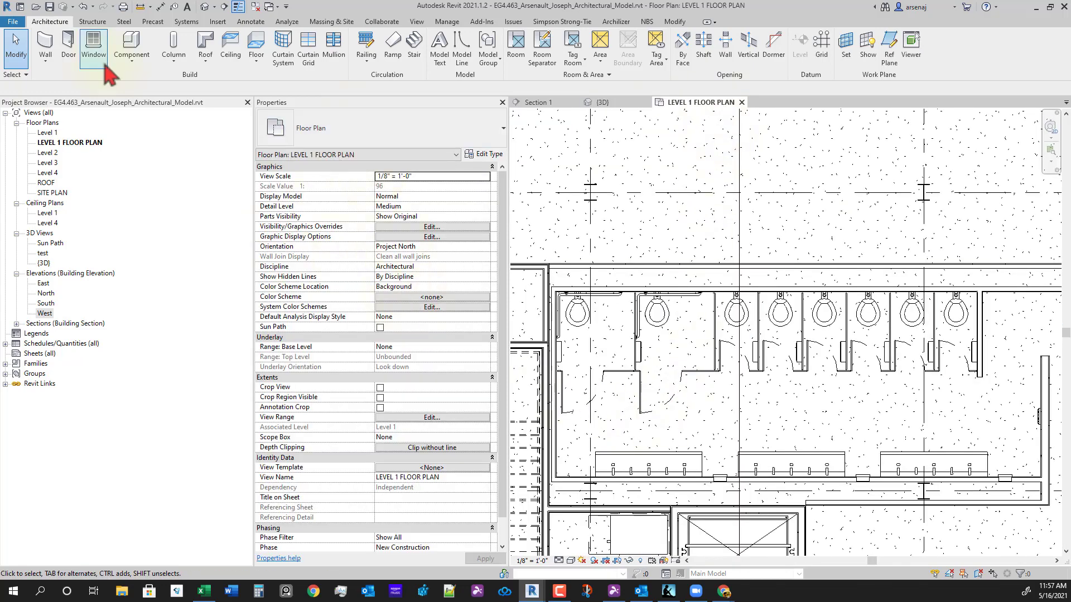
{"action": "left_click", "coordinate": [131, 56]}
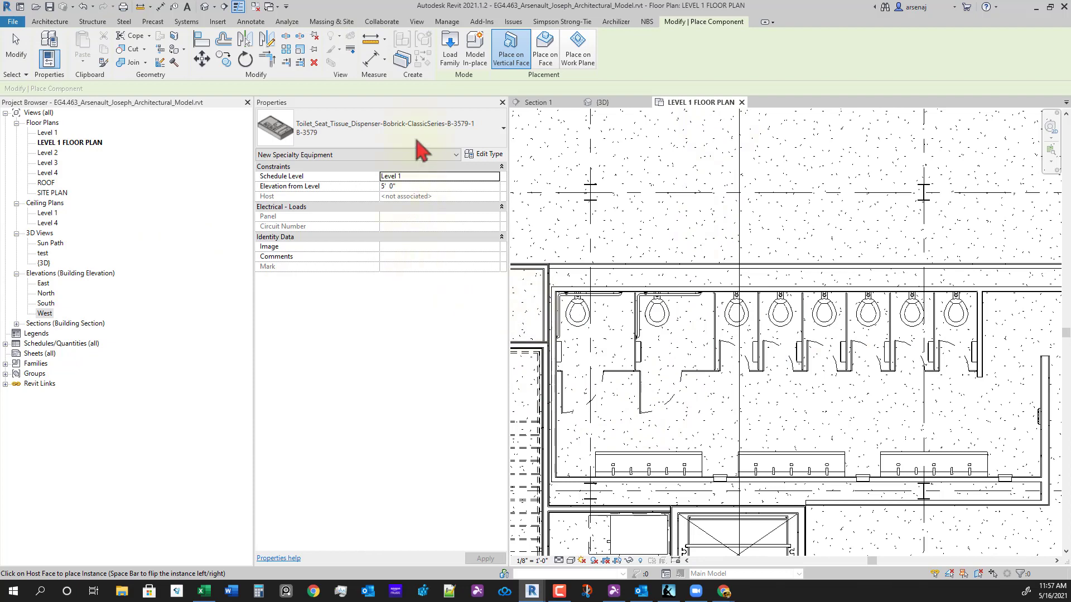
{"action": "left_click", "coordinate": [411, 139]}
{"action": "scroll", "coordinate": [379, 234], "scroll_direction": "up", "scroll_amount": 2}
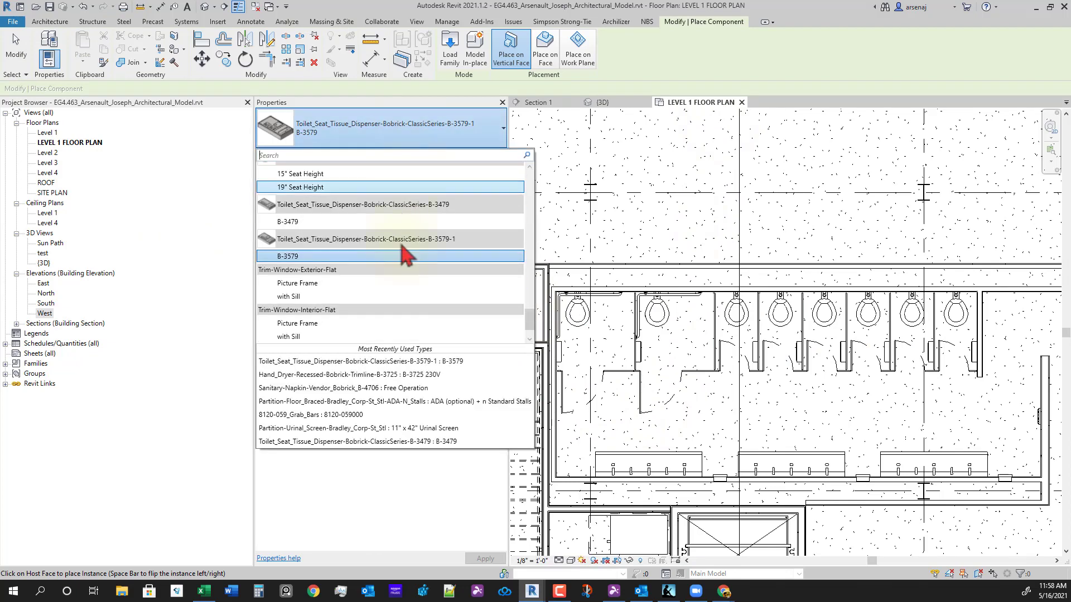
{"action": "scroll", "coordinate": [403, 270], "scroll_direction": "down", "scroll_amount": 2}
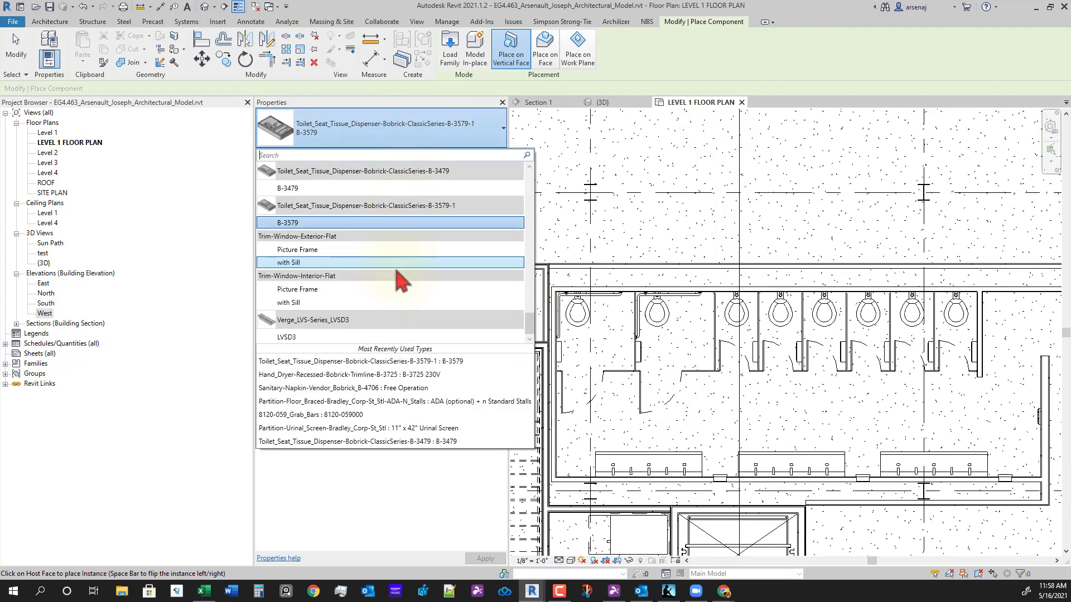
{"action": "scroll", "coordinate": [393, 326], "scroll_direction": "up", "scroll_amount": 4}
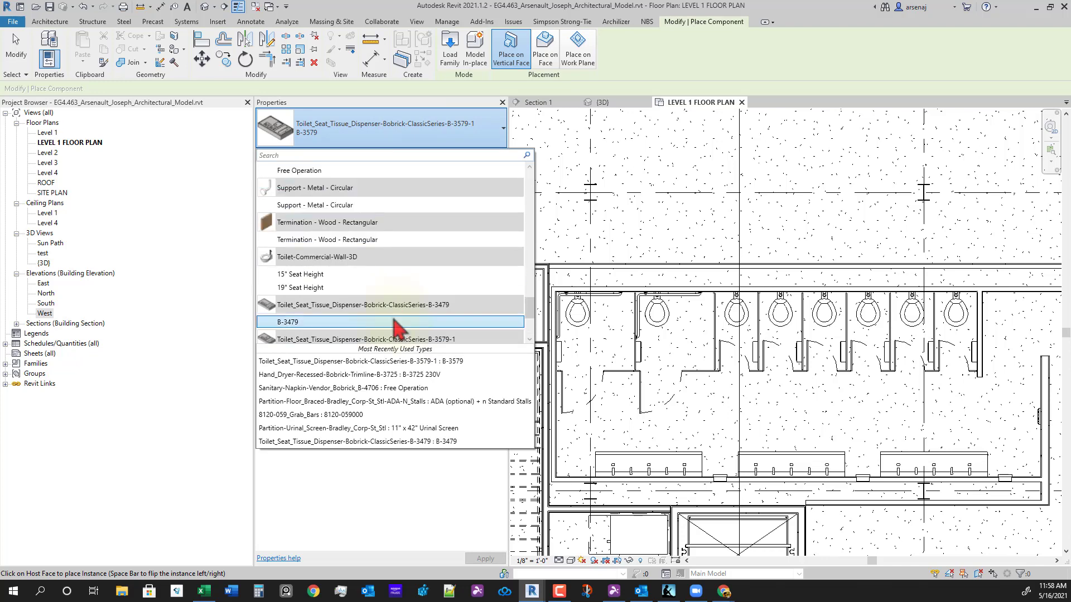
{"action": "scroll", "coordinate": [397, 326], "scroll_direction": "up", "scroll_amount": 2}
{"action": "scroll", "coordinate": [397, 326], "scroll_direction": "up", "scroll_amount": 2}
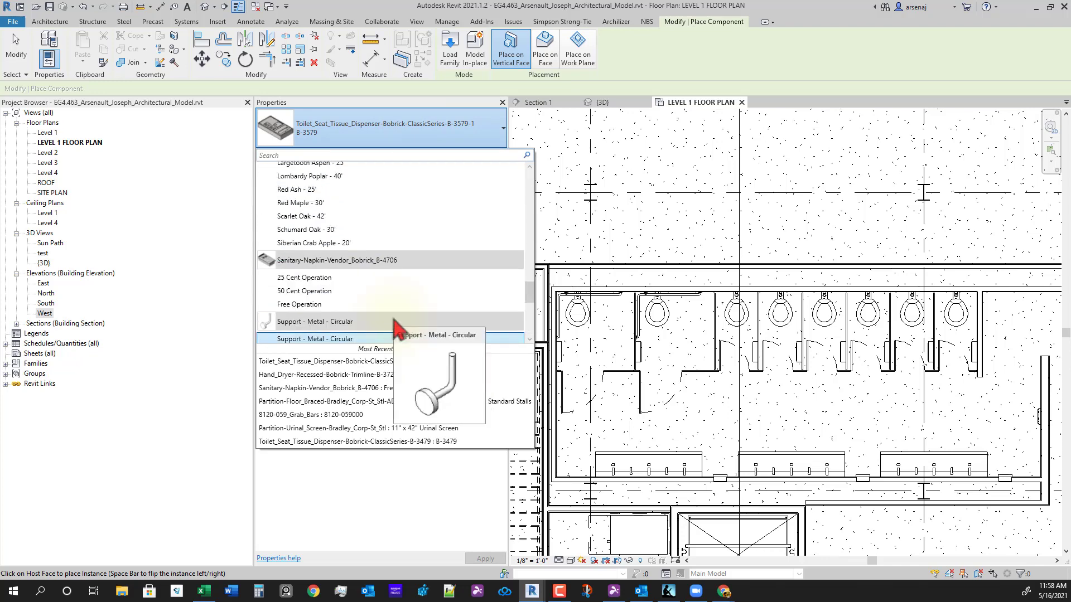
{"action": "scroll", "coordinate": [394, 321], "scroll_direction": "up", "scroll_amount": 6}
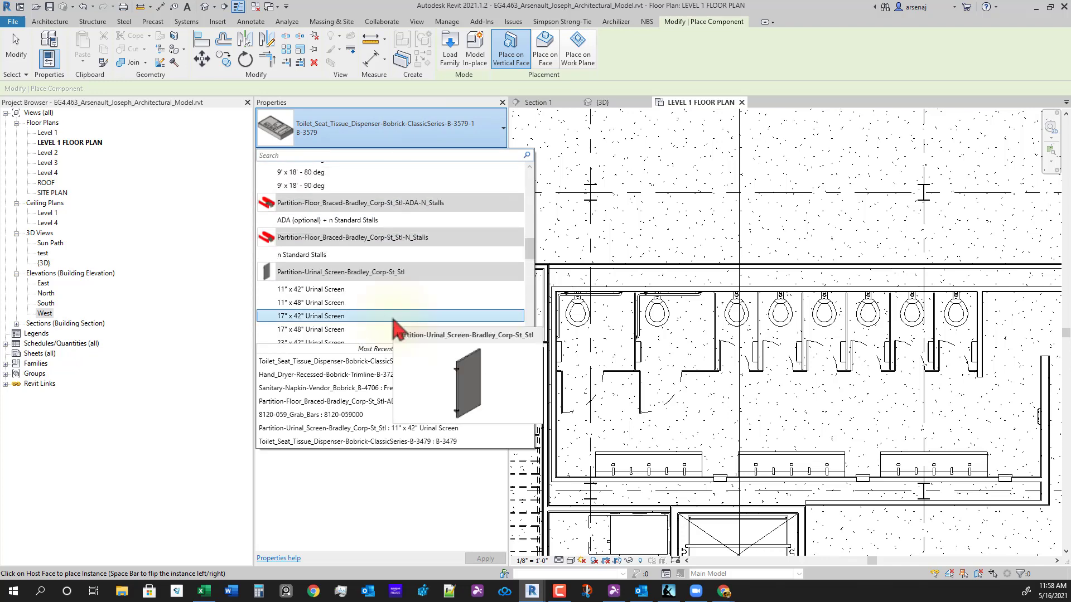
{"action": "scroll", "coordinate": [394, 328], "scroll_direction": "up", "scroll_amount": 1}
{"action": "key", "text": "Escape"}
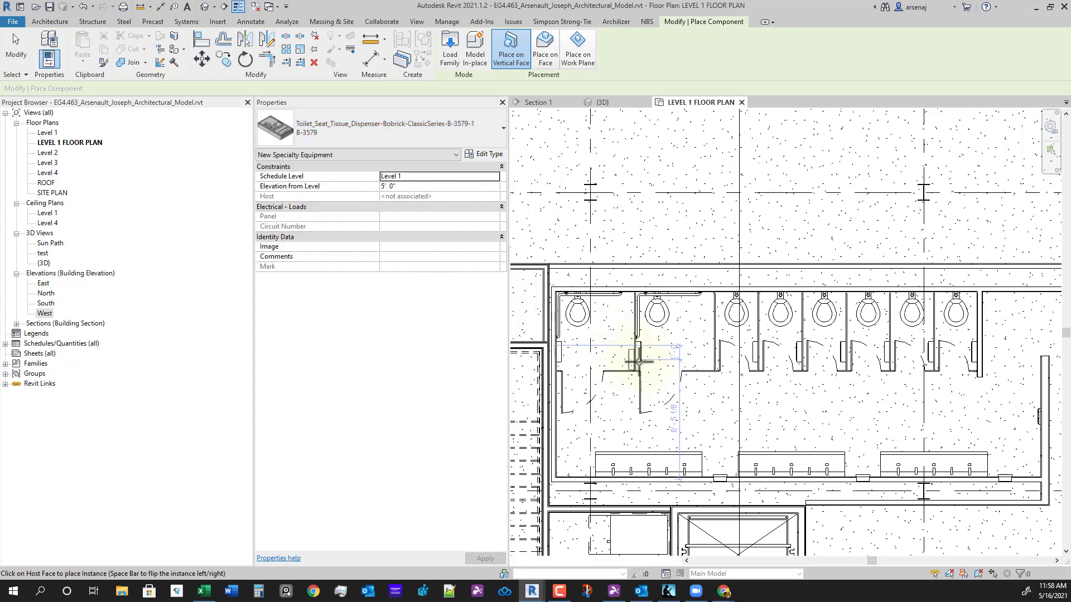
{"action": "key", "text": "Escape"}
{"action": "scroll", "coordinate": [775, 408], "scroll_direction": "down", "scroll_amount": 2}
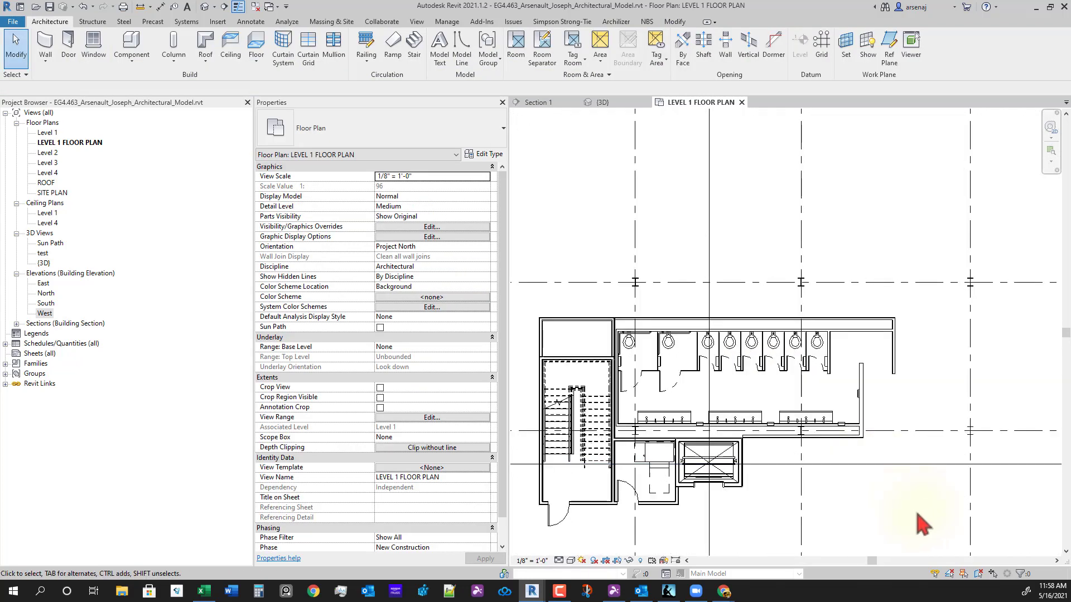
- Select the small room's wall chain plus the restroom's top, right and inner walls
{"action": "scroll", "coordinate": [817, 406], "scroll_direction": "up", "scroll_amount": 3}
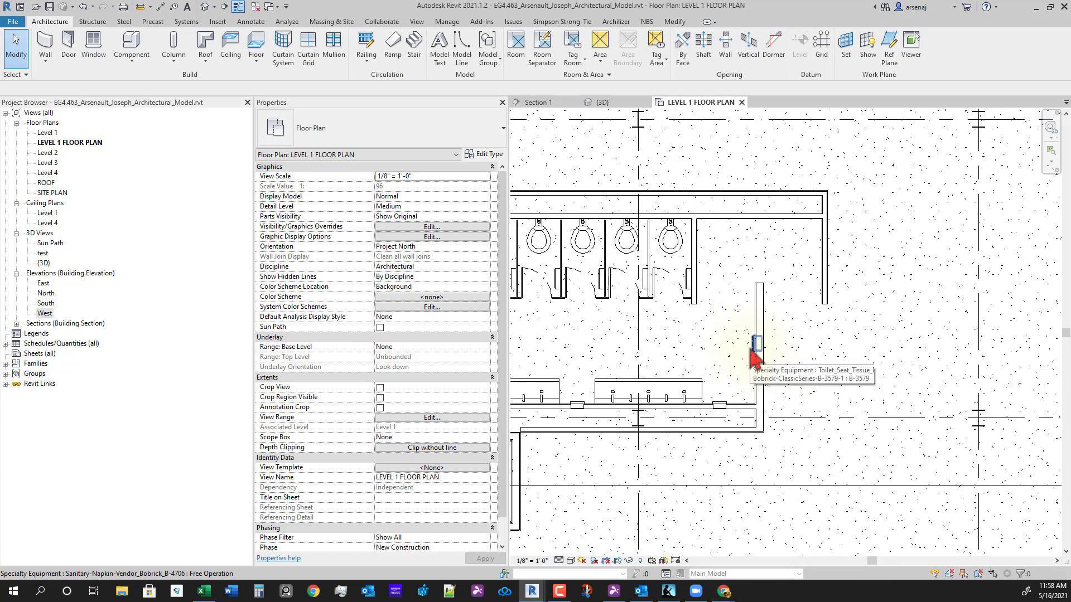
{"action": "scroll", "coordinate": [788, 424], "scroll_direction": "down", "scroll_amount": 2}
{"action": "middle_click_drag", "start_coordinate": [827, 476], "coordinate": [916, 434]}
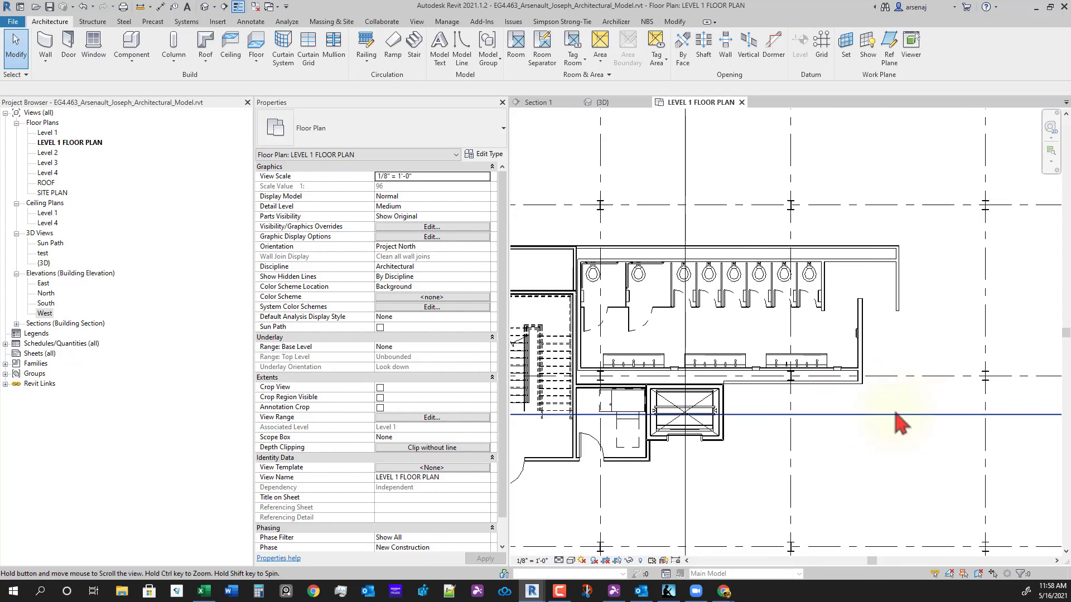
{"action": "scroll", "coordinate": [692, 253], "scroll_direction": "down", "scroll_amount": 1}
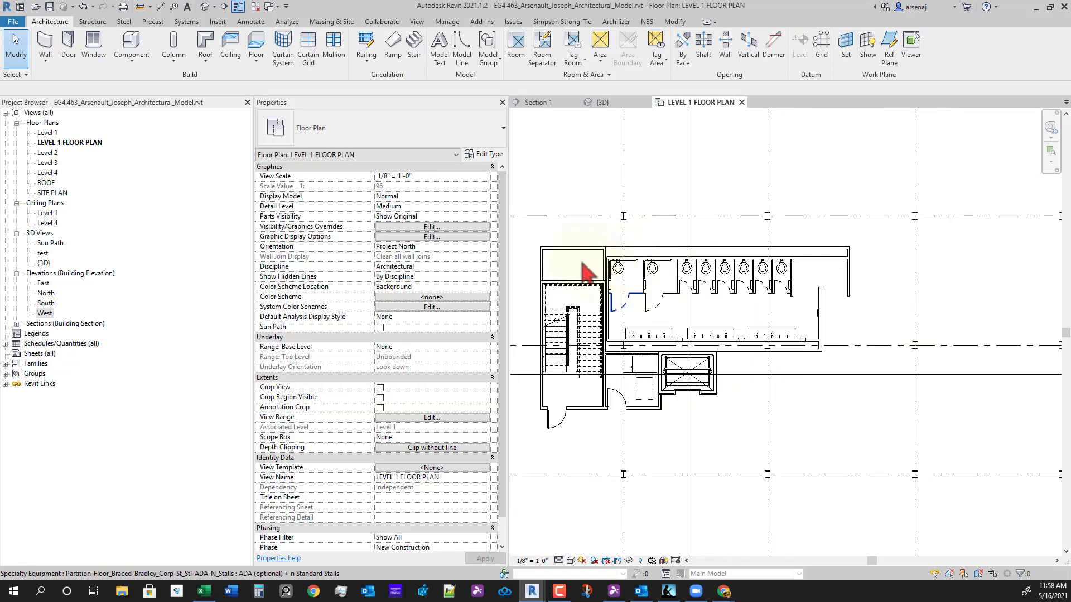
{"action": "scroll", "coordinate": [580, 261], "scroll_direction": "up", "scroll_amount": 1}
{"action": "left_click", "coordinate": [529, 266]}
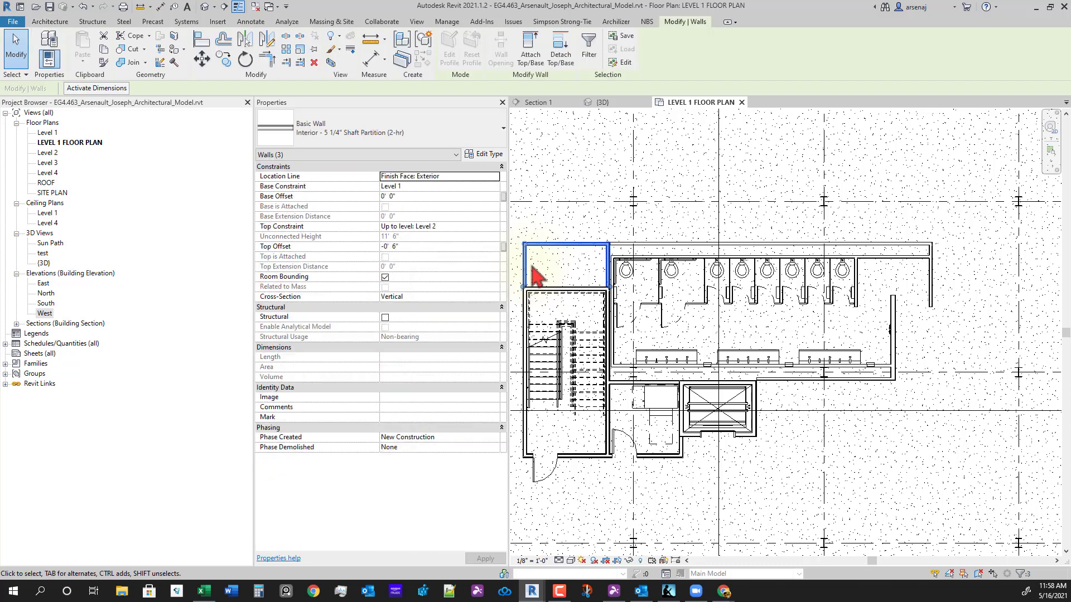
{"action": "left_click", "coordinate": [530, 267]}
{"action": "left_click", "coordinate": [531, 273]}
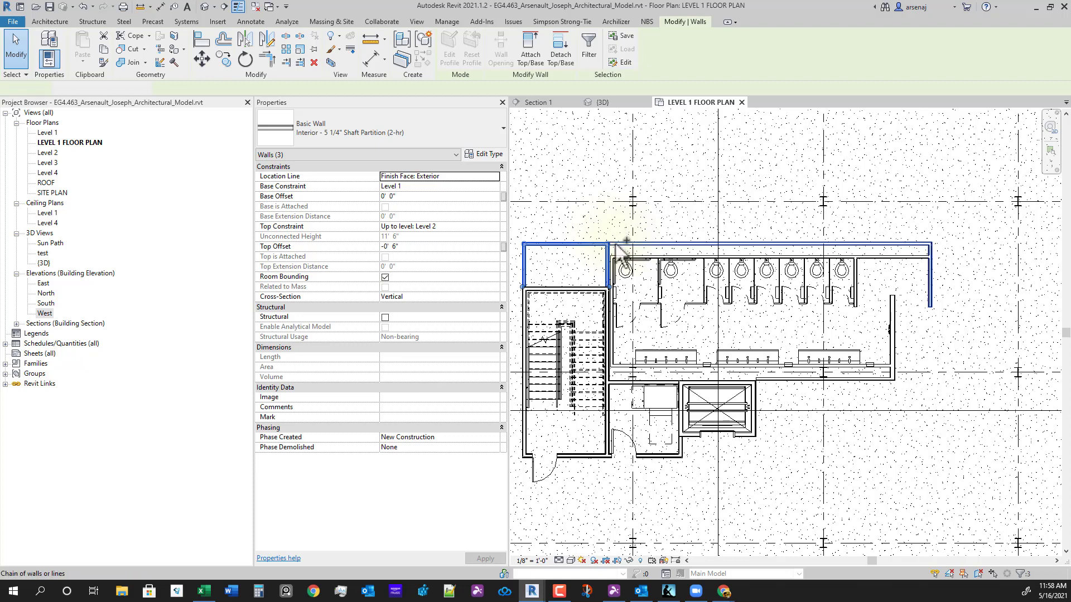
{"action": "left_click", "coordinate": [618, 245], "text": "ctrl"}
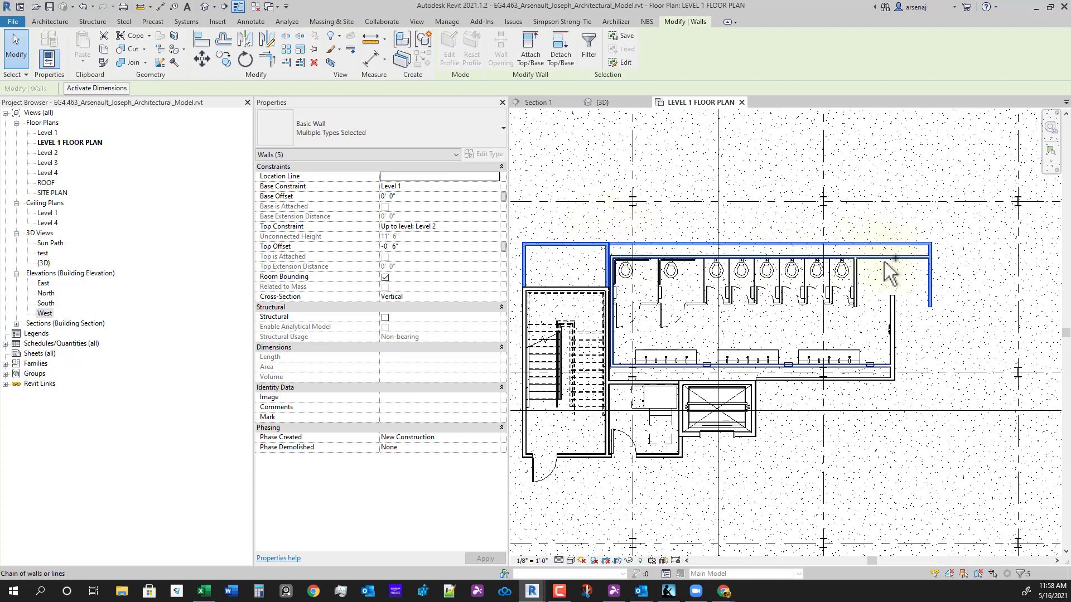
{"action": "left_click", "coordinate": [893, 313], "text": "ctrl"}
- Window-select all restroom fixtures and partitions, adding them to the selection
{"action": "scroll", "coordinate": [671, 337], "scroll_direction": "up", "scroll_amount": 3}
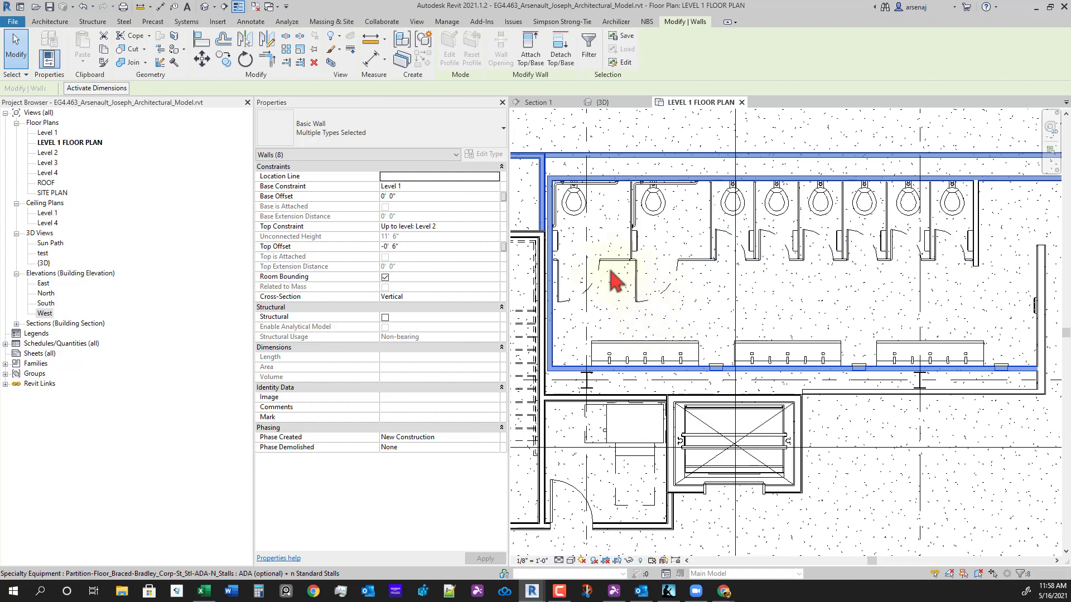
{"action": "scroll", "coordinate": [577, 290], "scroll_direction": "down", "scroll_amount": 1}
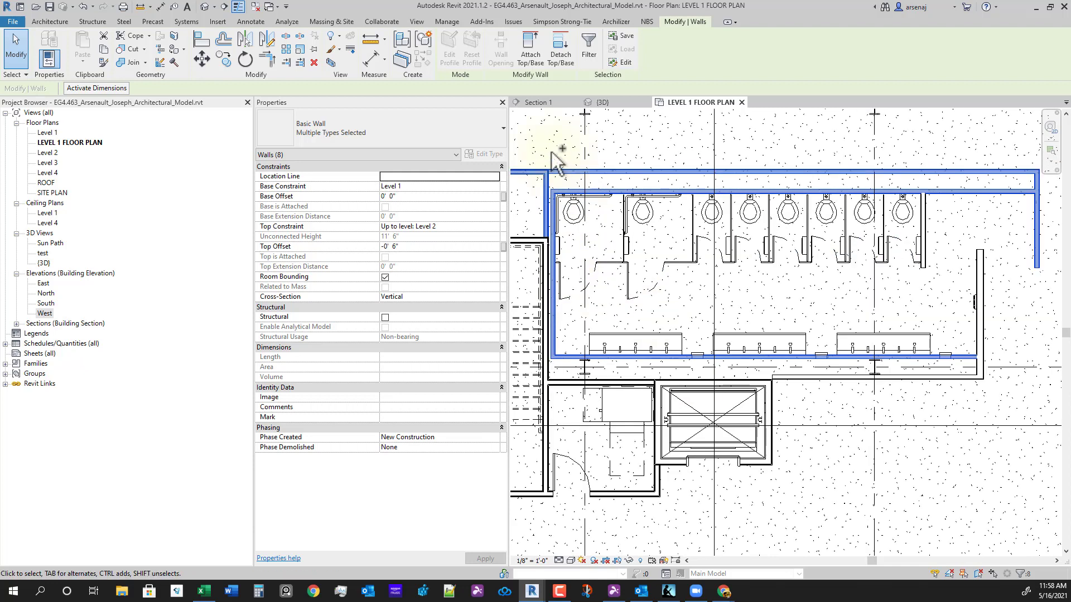
{"action": "left_click_drag", "start_coordinate": [552, 154], "coordinate": [1014, 363]}
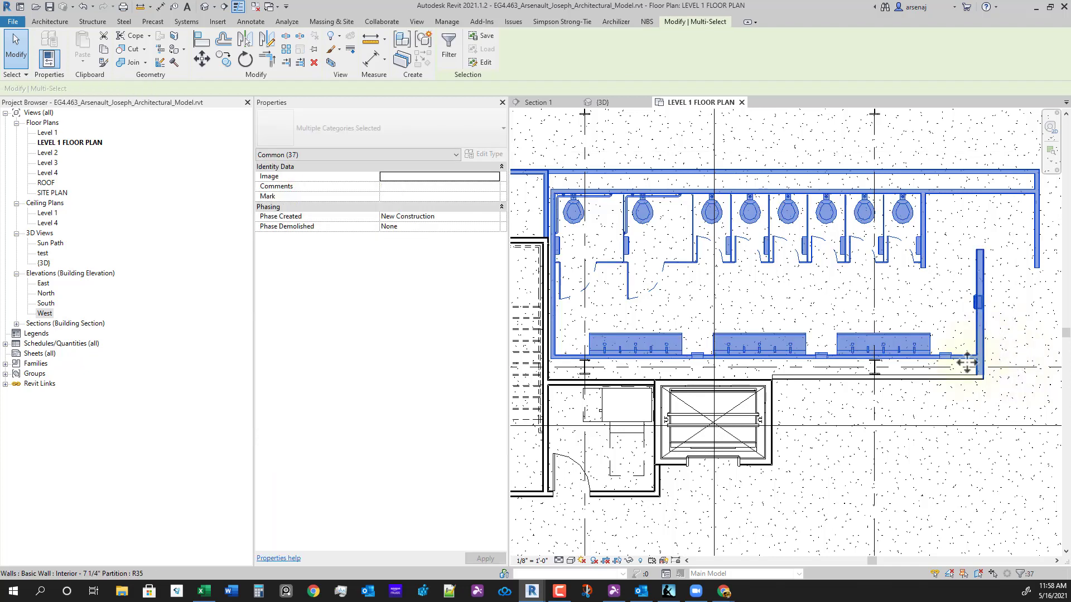
{"action": "scroll", "coordinate": [904, 487], "scroll_direction": "down", "scroll_amount": 3}
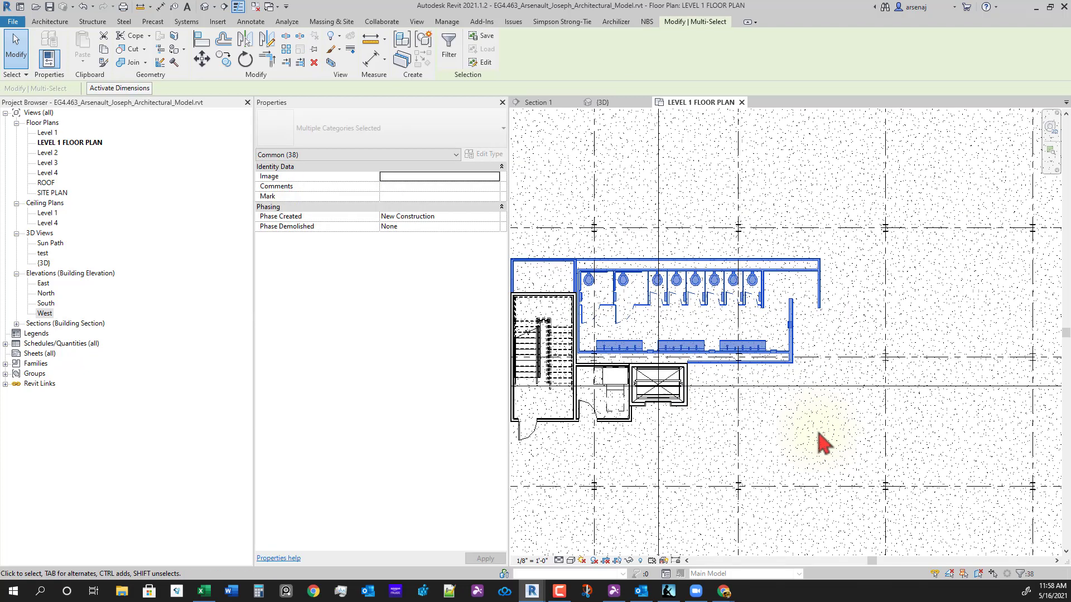
{"action": "scroll", "coordinate": [725, 399], "scroll_direction": "down", "scroll_amount": 2}
- Mirror-copy the selected restroom block across an axis to the right core
{"action": "key", "text": "m"}
{"action": "key", "text": "m"}
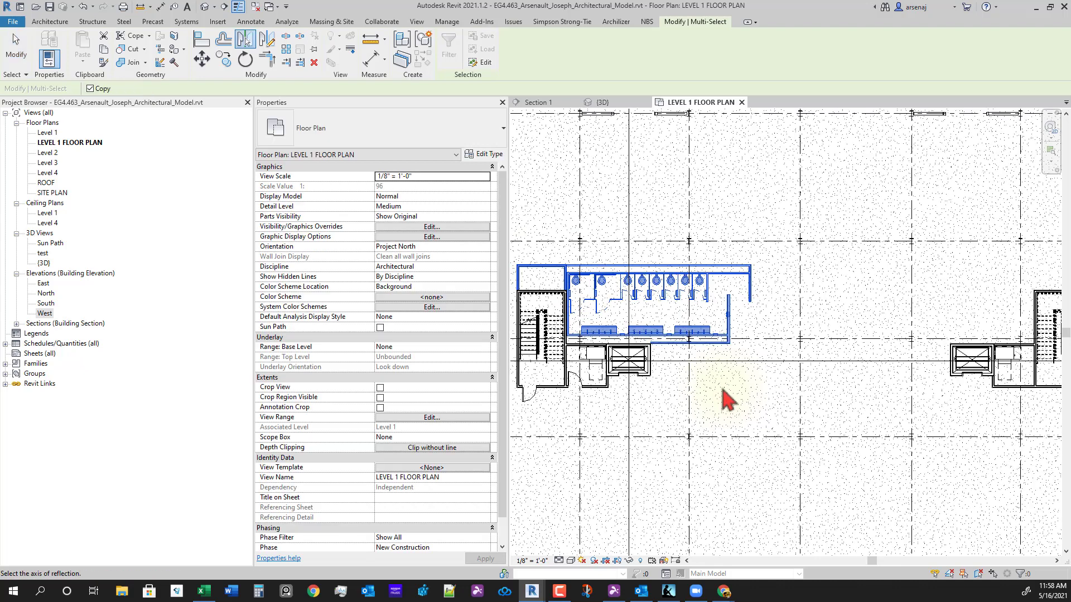
{"action": "scroll", "coordinate": [861, 417], "scroll_direction": "down", "scroll_amount": 3}
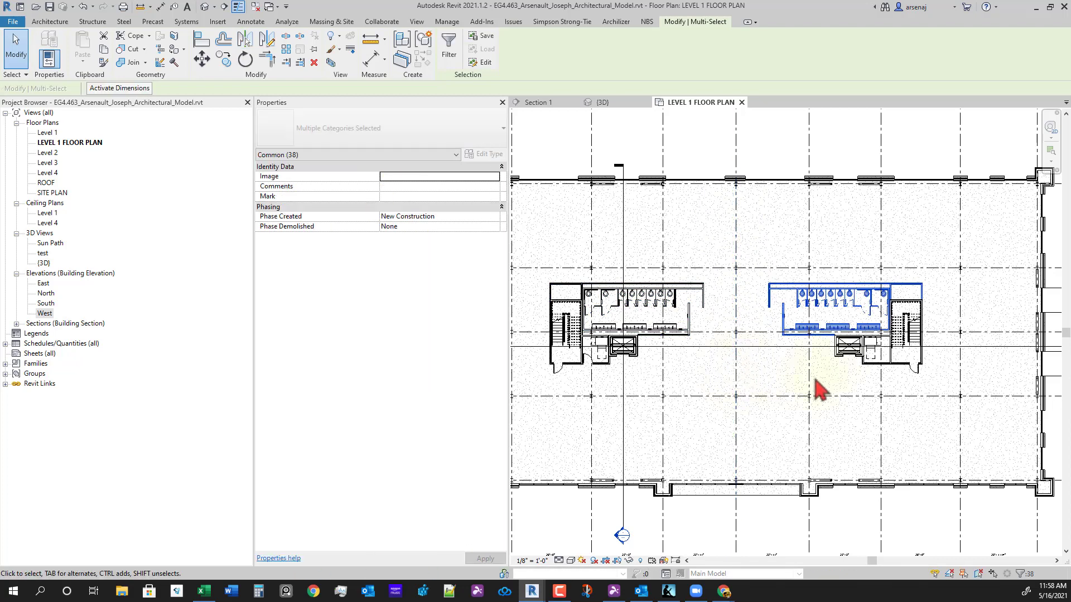
{"action": "scroll", "coordinate": [815, 385], "scroll_direction": "up", "scroll_amount": 3}
{"action": "scroll", "coordinate": [817, 378], "scroll_direction": "down", "scroll_amount": 2}
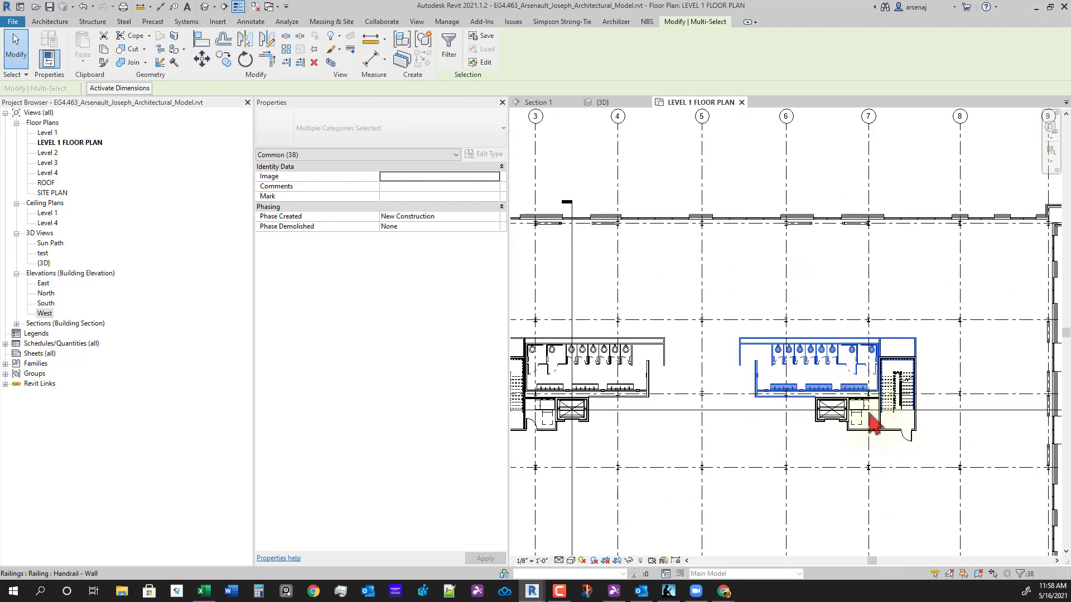
{"action": "scroll", "coordinate": [868, 414], "scroll_direction": "up", "scroll_amount": 3}
- Deselect the copy and pan the plan onto the mirrored restroom
{"action": "key", "text": "Escape"}
{"action": "scroll", "coordinate": [725, 448], "scroll_direction": "down", "scroll_amount": 2}
{"action": "middle_click_drag", "start_coordinate": [725, 449], "coordinate": [822, 396]}
{"action": "scroll", "coordinate": [986, 323], "scroll_direction": "up", "scroll_amount": 4}
{"action": "scroll", "coordinate": [934, 334], "scroll_direction": "up", "scroll_amount": 2}
{"action": "middle_click_drag", "start_coordinate": [865, 355], "coordinate": [903, 391]}
{"action": "scroll", "coordinate": [613, 284], "scroll_direction": "up", "scroll_amount": 1}
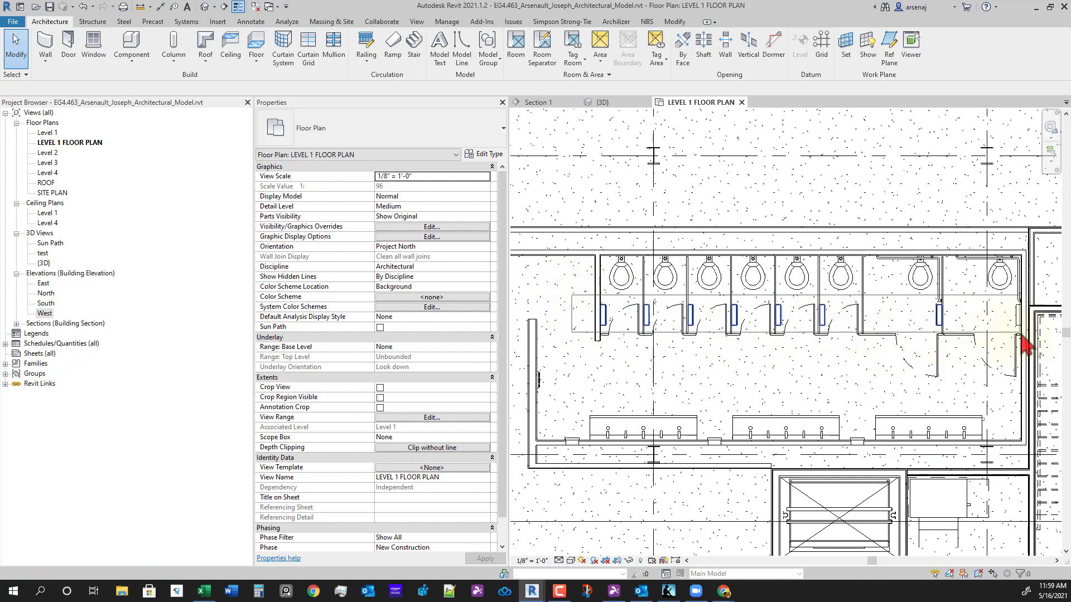
- Change the eight stall tissue dispensers from B-3579 to B-3479, then deselect them
{"action": "left_click_drag", "start_coordinate": [1027, 333], "coordinate": [1026, 333]}
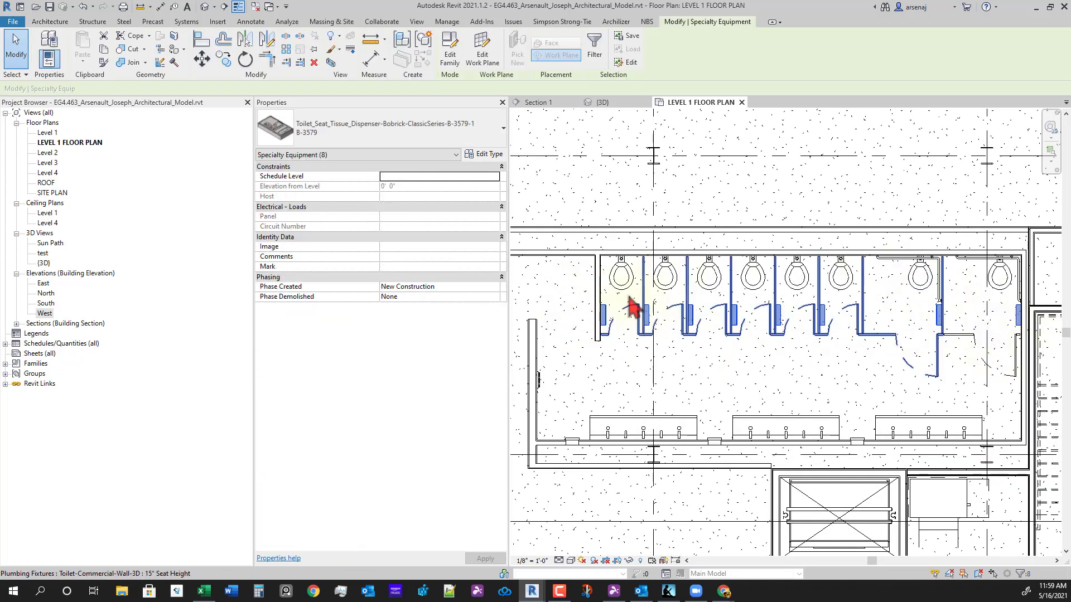
{"action": "left_click", "coordinate": [409, 140]}
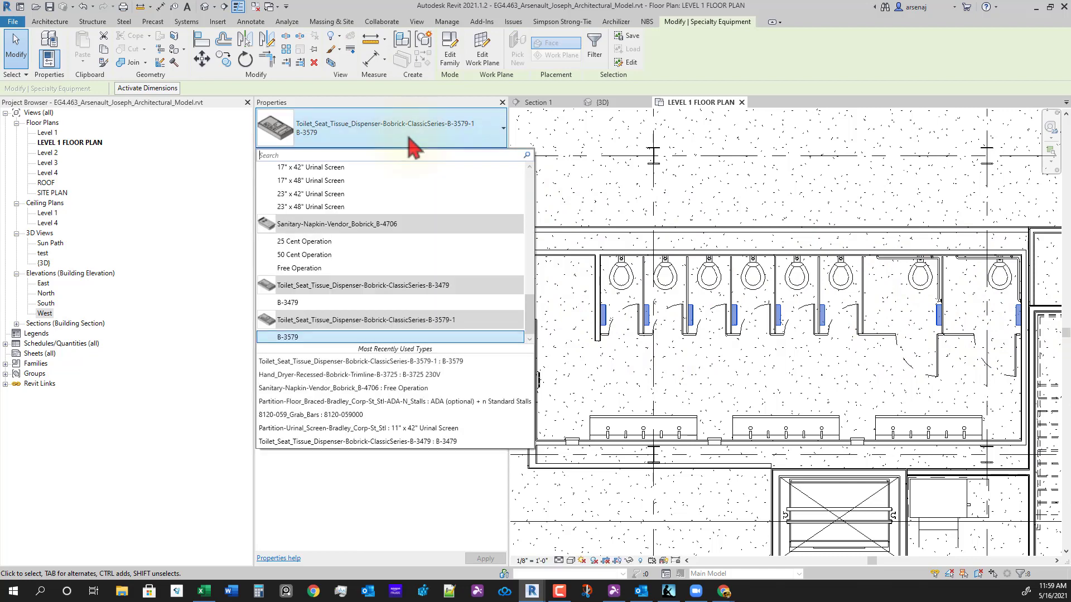
{"action": "left_click", "coordinate": [335, 305]}
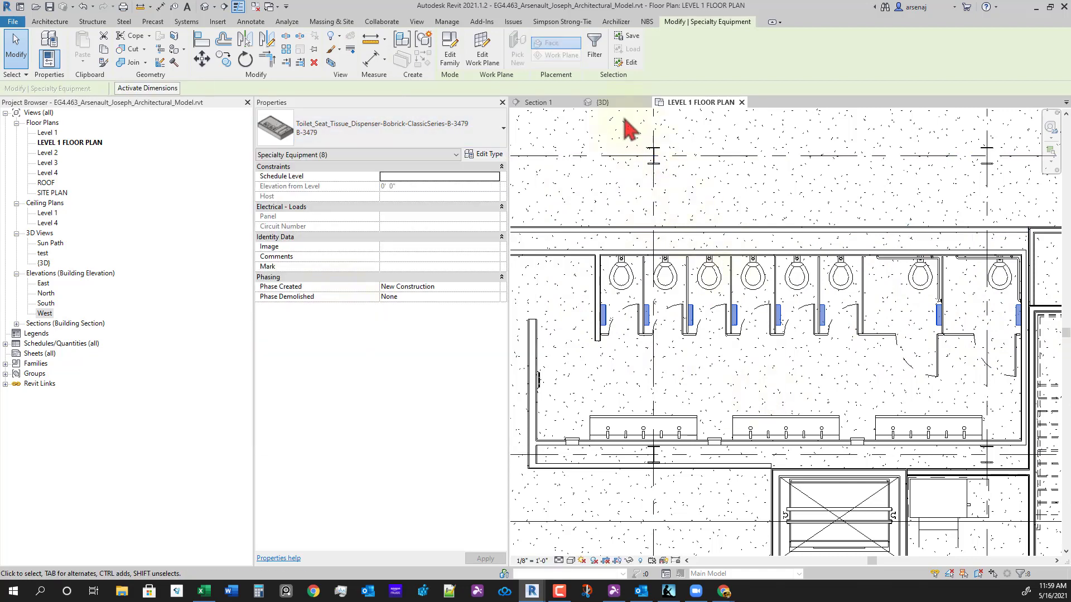
{"action": "scroll", "coordinate": [671, 218], "scroll_direction": "down", "scroll_amount": 3}
{"action": "left_click_drag", "start_coordinate": [558, 214], "coordinate": [597, 246]}
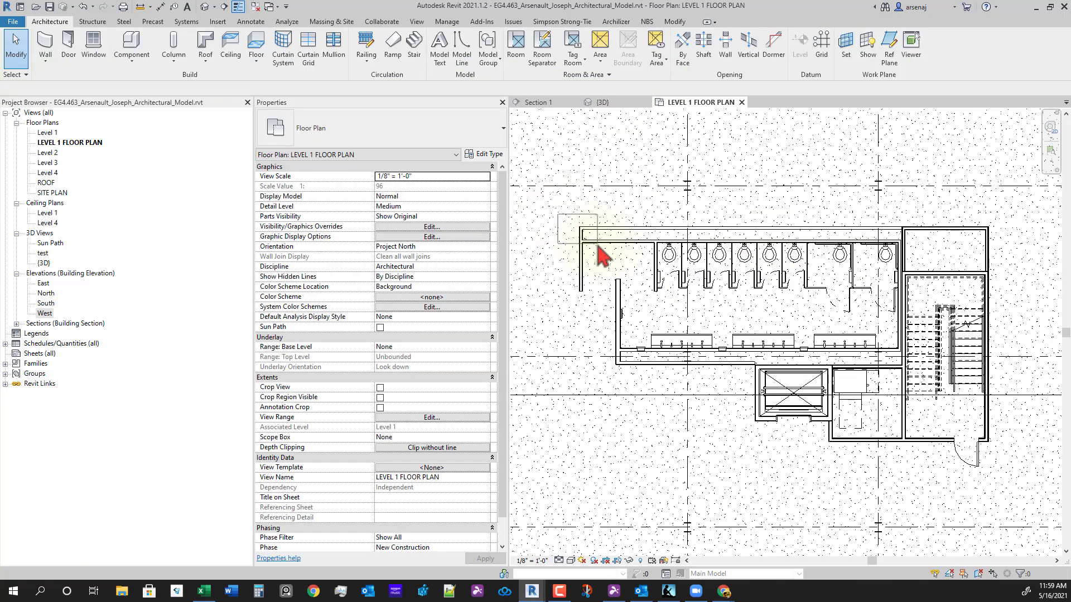
- In the 3D view, drag the section box's left and right sides to crop the restroom stalls
{"action": "left_click", "coordinate": [607, 102]}
{"action": "scroll", "coordinate": [841, 406], "scroll_direction": "down", "scroll_amount": 4}
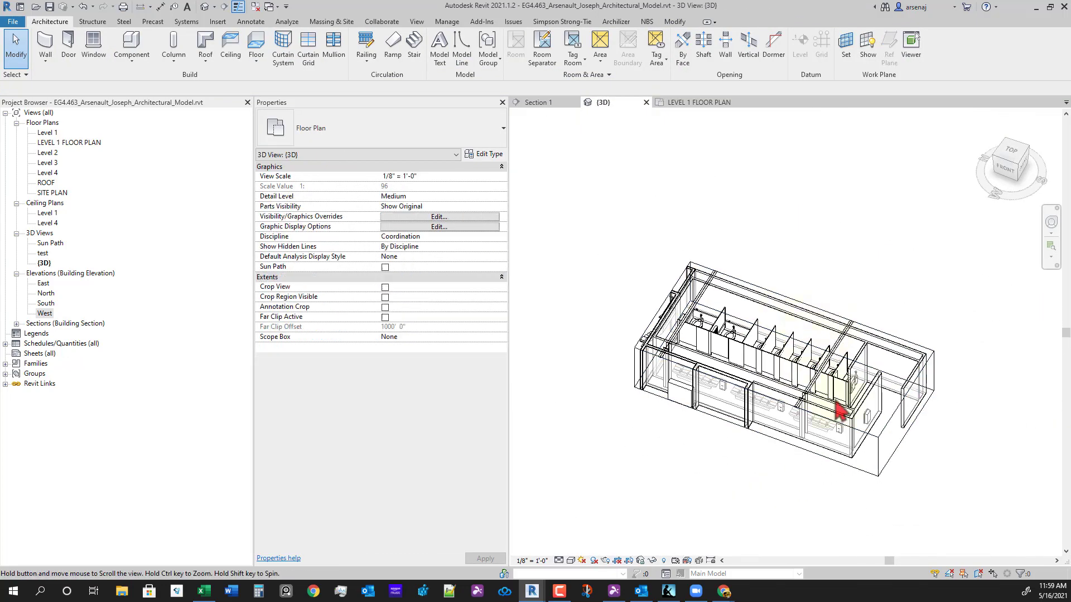
{"action": "middle_click_drag", "start_coordinate": [931, 382], "coordinate": [752, 306], "text": "shift"}
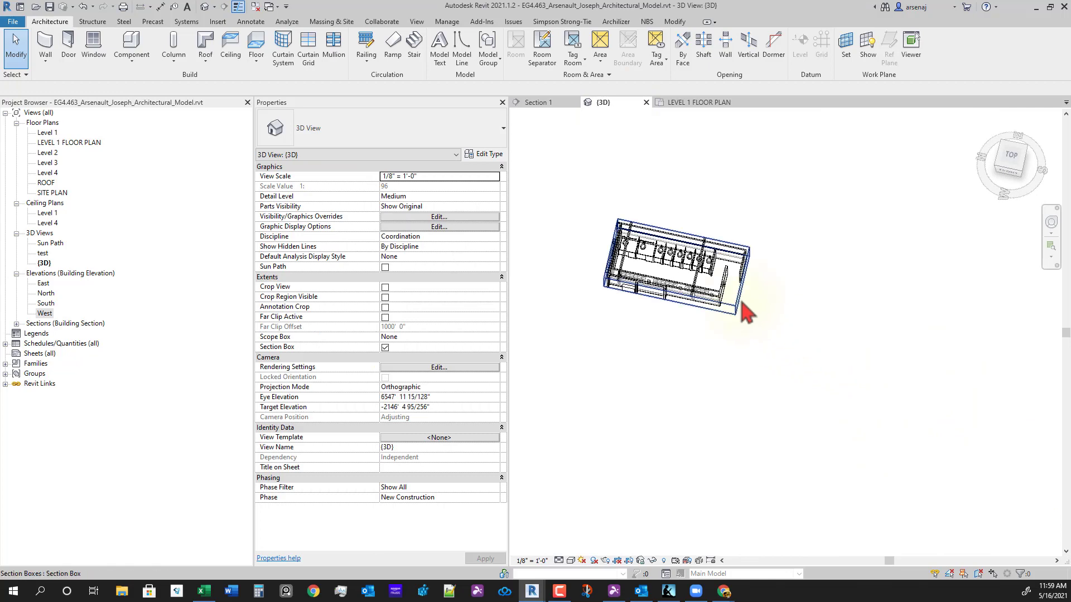
{"action": "left_click", "coordinate": [750, 304]}
{"action": "left_click_drag", "start_coordinate": [745, 282], "coordinate": [946, 425]}
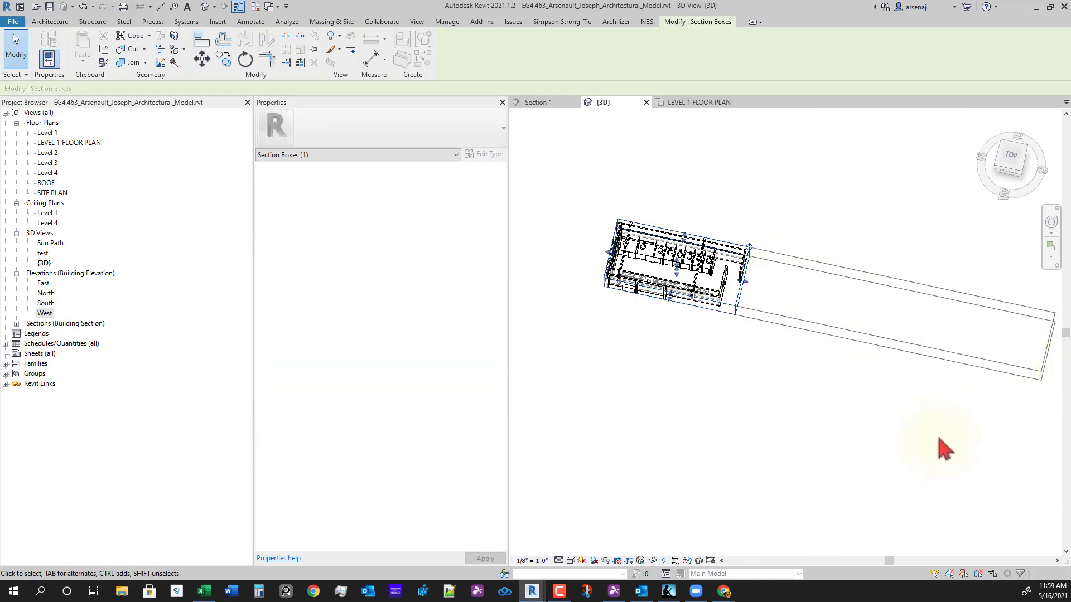
{"action": "scroll", "coordinate": [950, 441], "scroll_direction": "down", "scroll_amount": 2}
{"action": "scroll", "coordinate": [957, 396], "scroll_direction": "up", "scroll_amount": 3}
{"action": "left_click_drag", "start_coordinate": [1023, 357], "coordinate": [914, 341]}
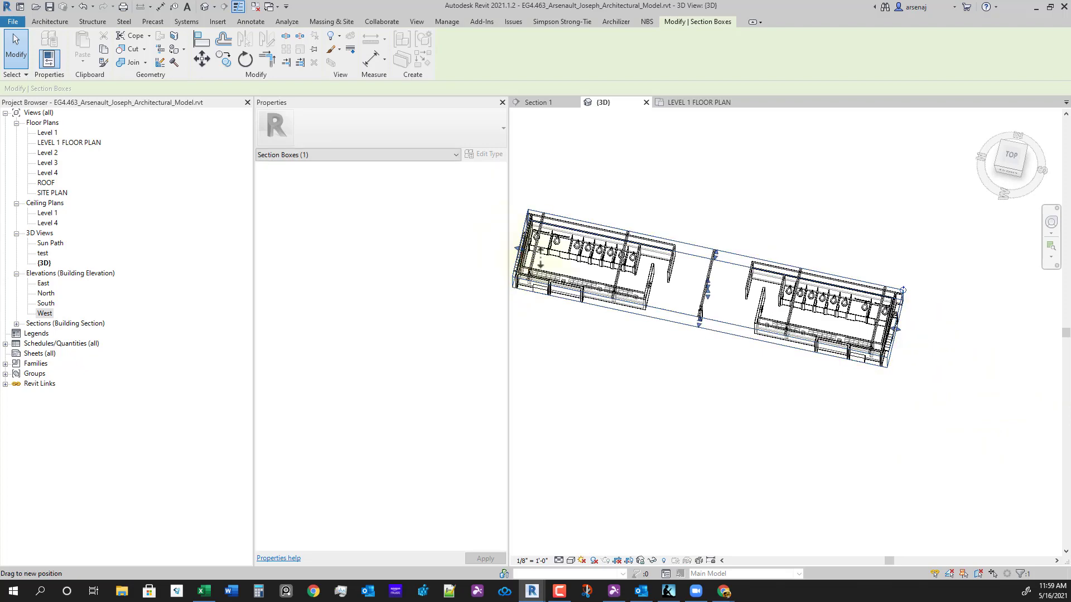
{"action": "left_click_drag", "start_coordinate": [540, 258], "coordinate": [736, 290]}
{"action": "scroll", "coordinate": [968, 323], "scroll_direction": "up", "scroll_amount": 6}
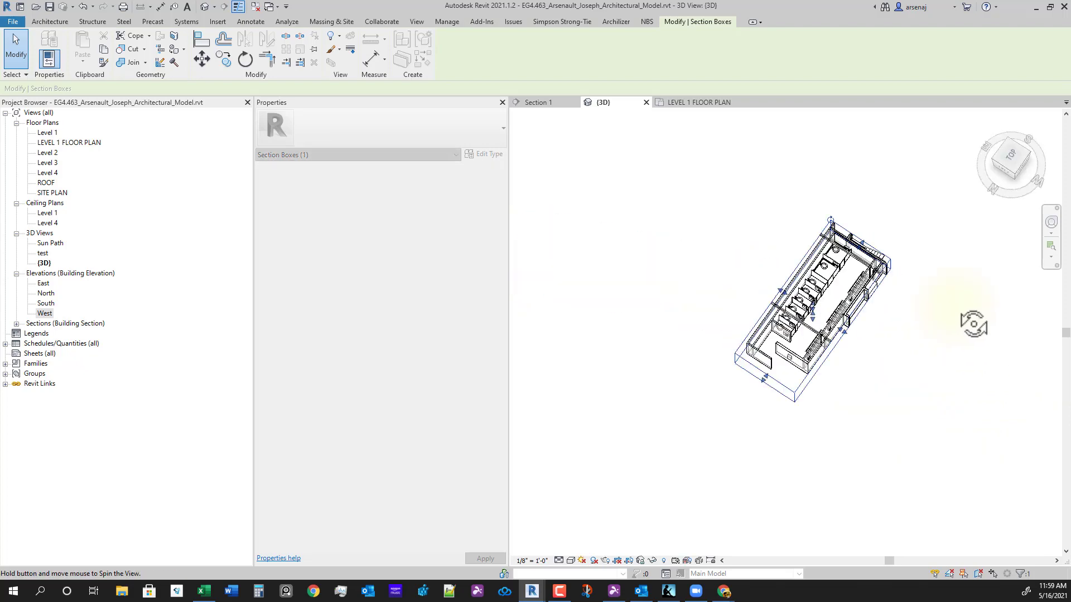
{"action": "scroll", "coordinate": [880, 251], "scroll_direction": "up", "scroll_amount": 3}
- Orbit above the stalls, selecting and deselecting tissue dispensers to inspect them
{"action": "left_click", "coordinate": [879, 207]}
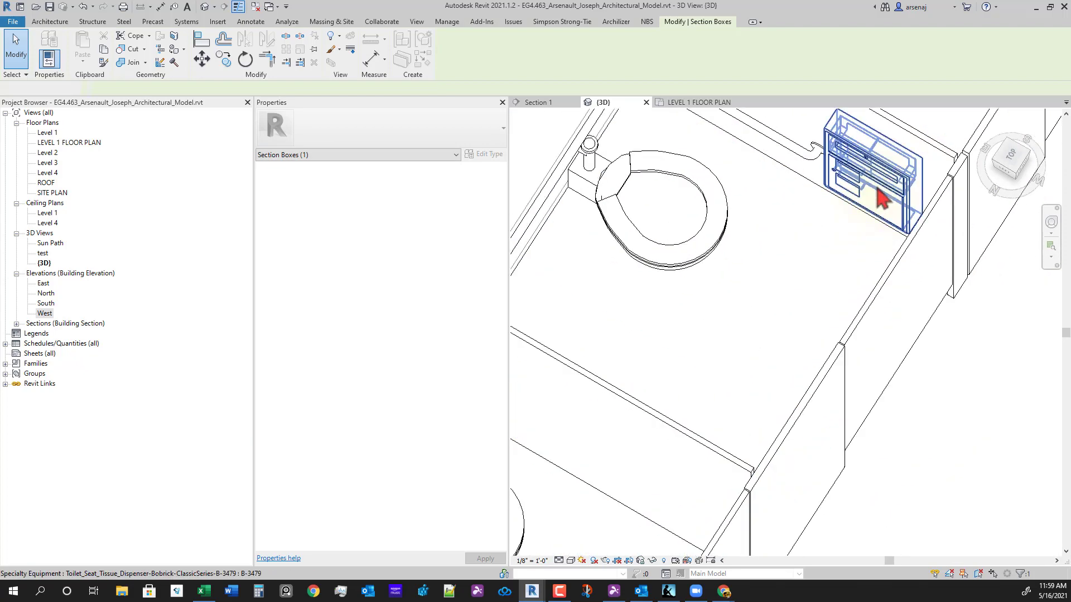
{"action": "middle_click_drag", "start_coordinate": [885, 206], "coordinate": [828, 314], "text": "shift"}
{"action": "scroll", "coordinate": [813, 280], "scroll_direction": "down", "scroll_amount": 5}
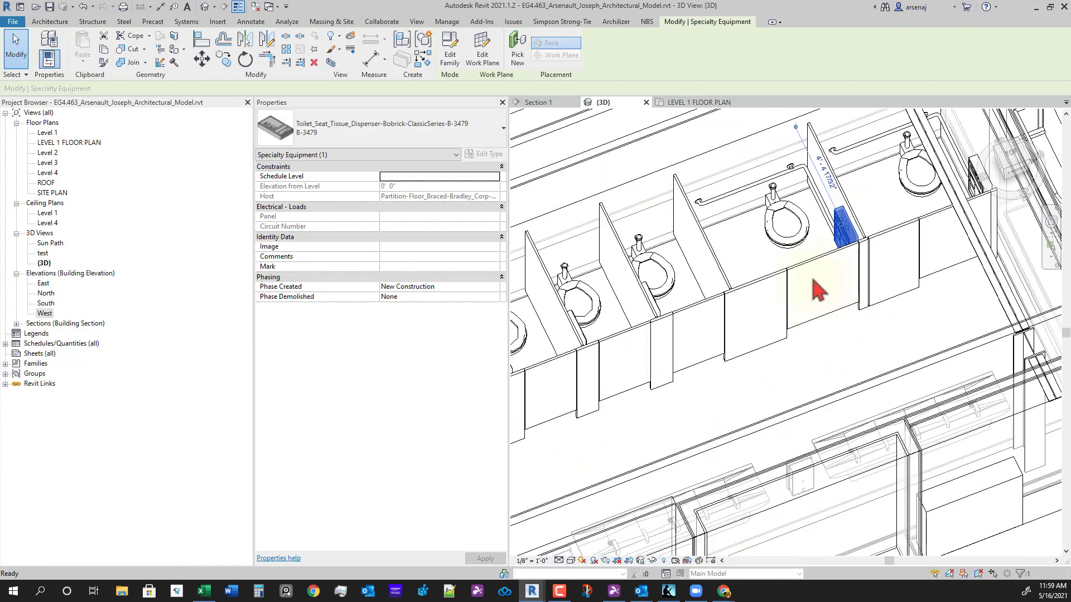
{"action": "left_click", "coordinate": [893, 406]}
{"action": "left_click", "coordinate": [712, 403]}
{"action": "middle_click_drag", "start_coordinate": [770, 358], "coordinate": [747, 424], "text": "shift"}
{"action": "scroll", "coordinate": [763, 228], "scroll_direction": "up", "scroll_amount": 4}
{"action": "scroll", "coordinate": [775, 314], "scroll_direction": "down", "scroll_amount": 3}
{"action": "scroll", "coordinate": [776, 314], "scroll_direction": "down", "scroll_amount": 3}
{"action": "scroll", "coordinate": [789, 240], "scroll_direction": "up", "scroll_amount": 4}
{"action": "scroll", "coordinate": [758, 232], "scroll_direction": "up", "scroll_amount": 2}
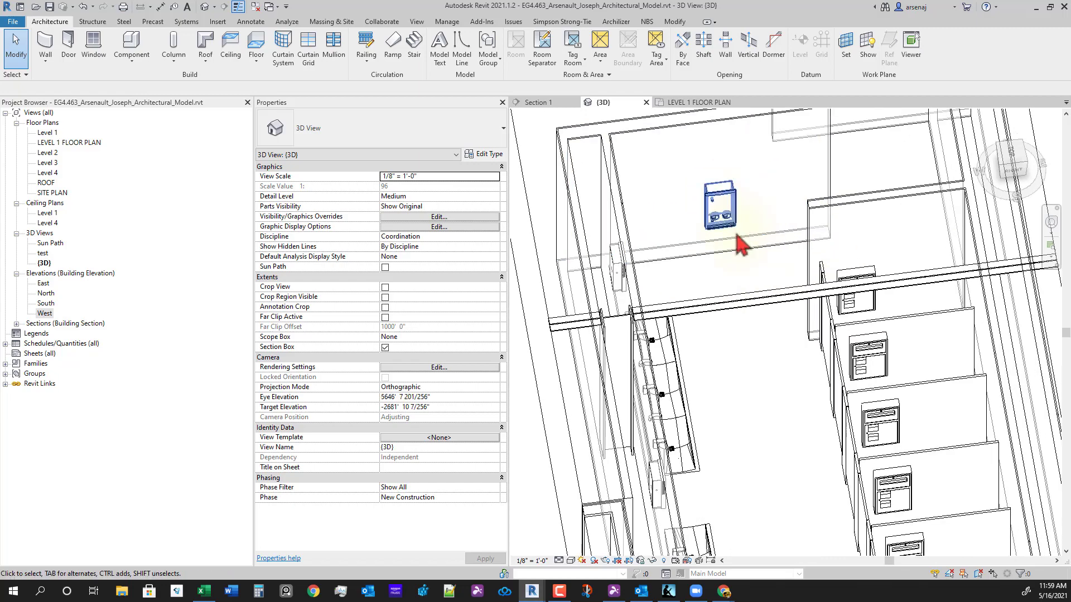
- Delete the sanitary napkin vendor and return to the Level 1 floor plan
{"action": "left_click", "coordinate": [725, 220]}
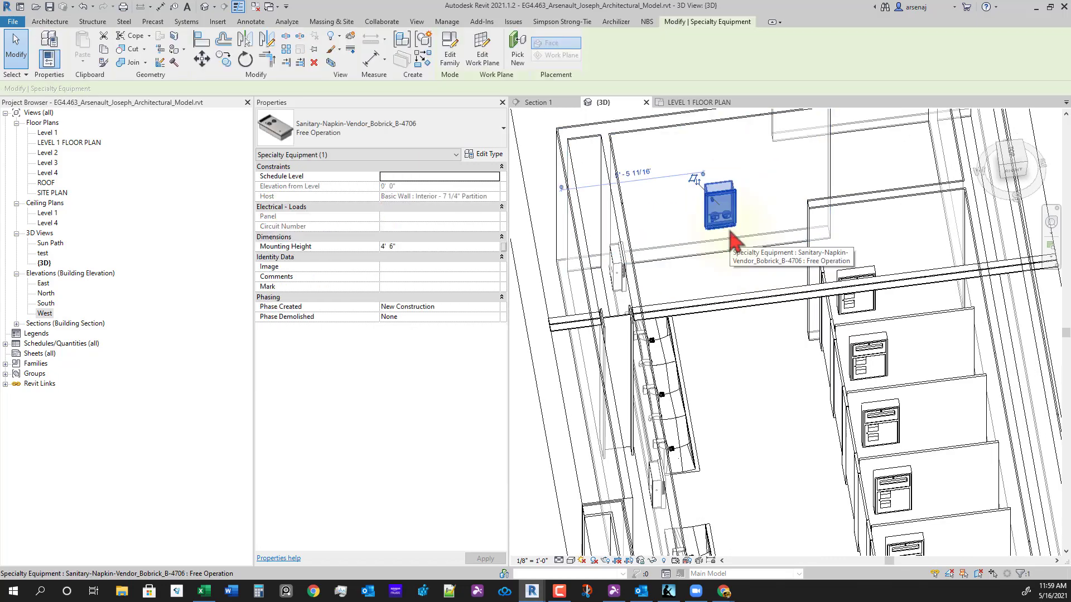
{"action": "key", "text": "Delete"}
{"action": "scroll", "coordinate": [739, 385], "scroll_direction": "down", "scroll_amount": 4}
{"action": "middle_click_drag", "start_coordinate": [765, 446], "coordinate": [931, 449], "text": "shift"}
{"action": "middle_click_drag", "start_coordinate": [739, 427], "coordinate": [825, 446], "text": "shift"}
{"action": "scroll", "coordinate": [745, 453], "scroll_direction": "up", "scroll_amount": 3}
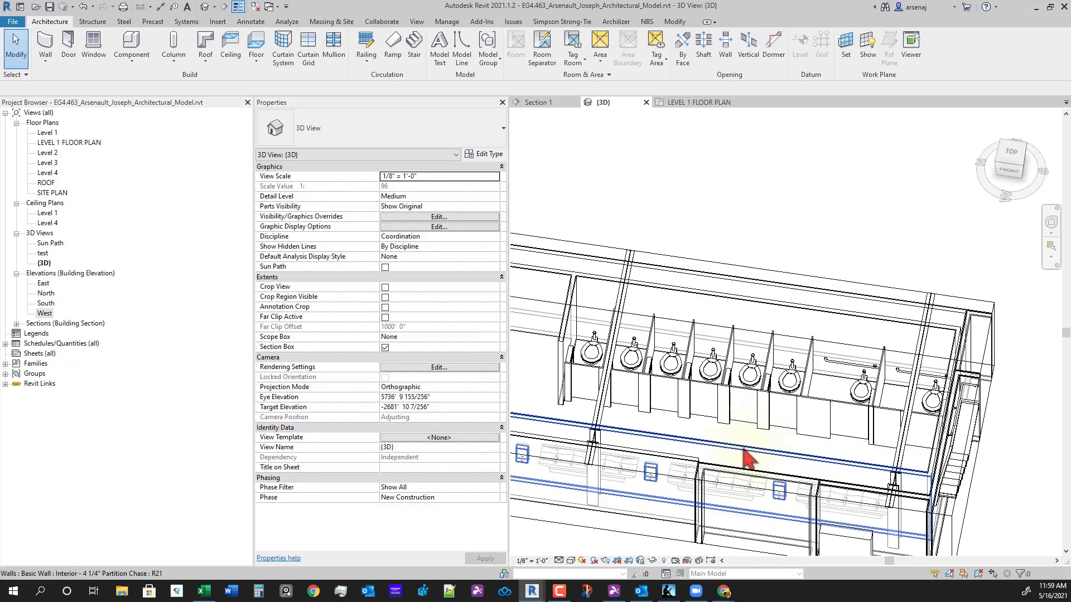
{"action": "left_click", "coordinate": [671, 105]}
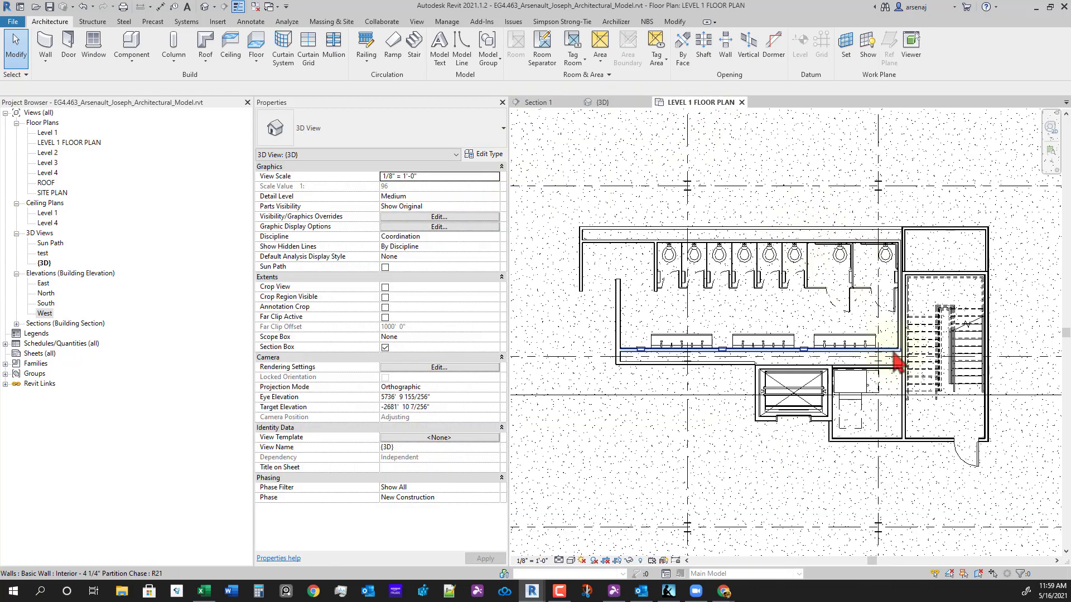
- Try changing the toilet stall partition from 7 to 4 stalls, then cancel at the warning
{"action": "scroll", "coordinate": [719, 301], "scroll_direction": "up", "scroll_amount": 4}
{"action": "left_click", "coordinate": [715, 302]}
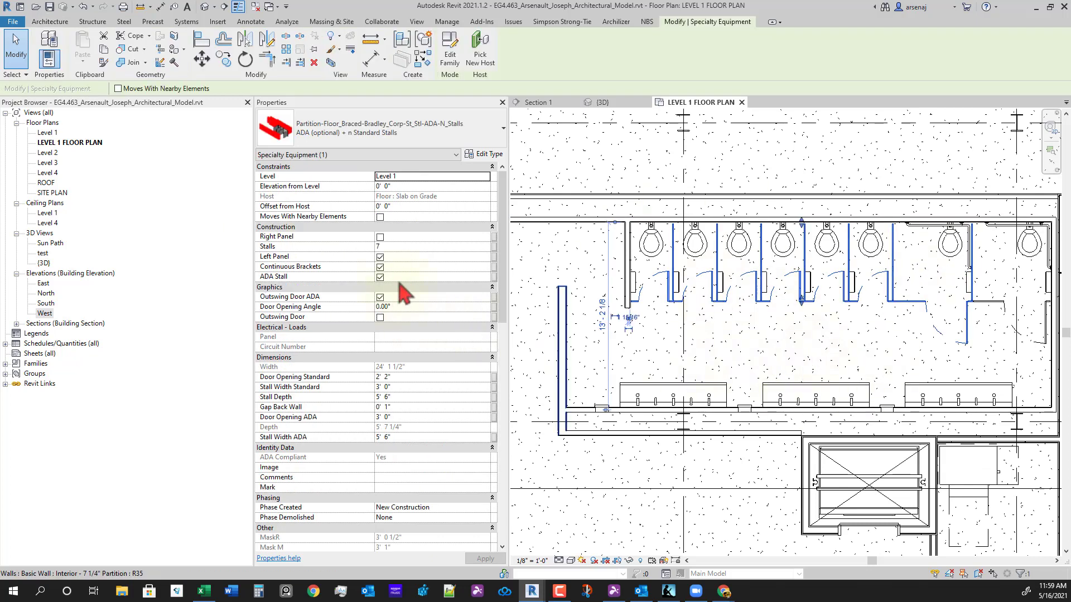
{"action": "left_click", "coordinate": [409, 247]}
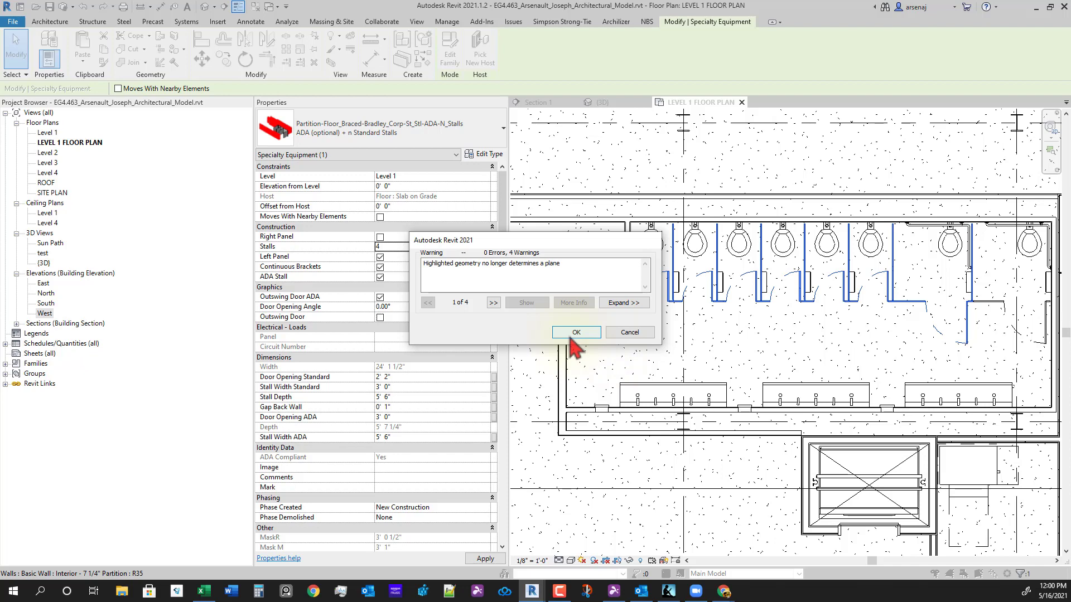
{"action": "left_click", "coordinate": [630, 332]}
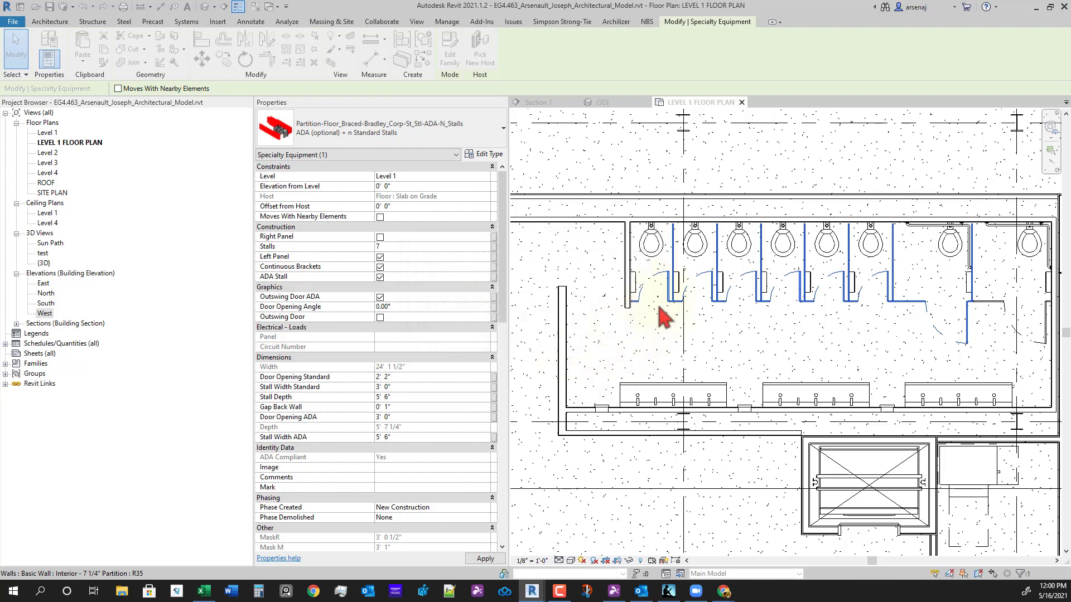
- Select the three tissue dispensers in the stalls, then clear the selection
{"action": "left_click", "coordinate": [634, 282]}
{"action": "left_click", "coordinate": [676, 282], "text": "ctrl"}
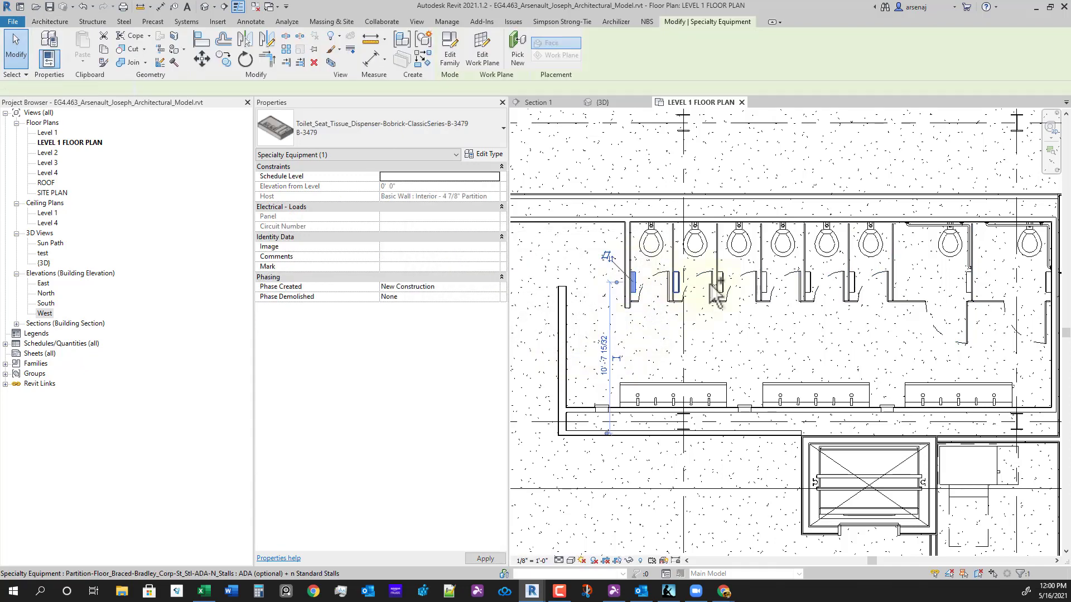
{"action": "left_click", "coordinate": [720, 282], "text": "ctrl"}
{"action": "key", "text": "Escape"}
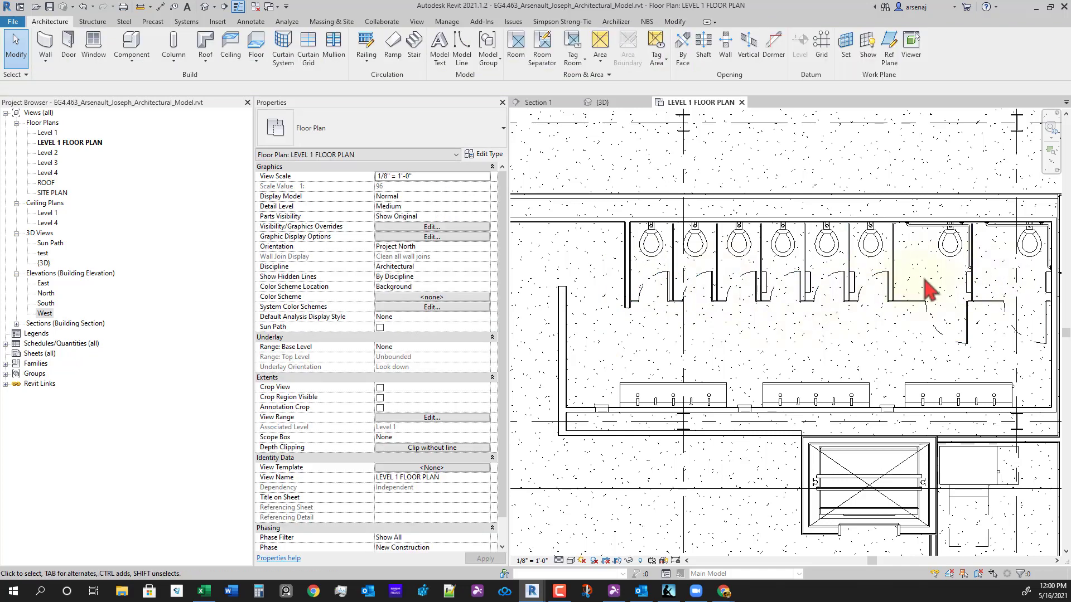
- Set the partition to 4 stalls, review the three warnings, and accept them
{"action": "left_click", "coordinate": [767, 301]}
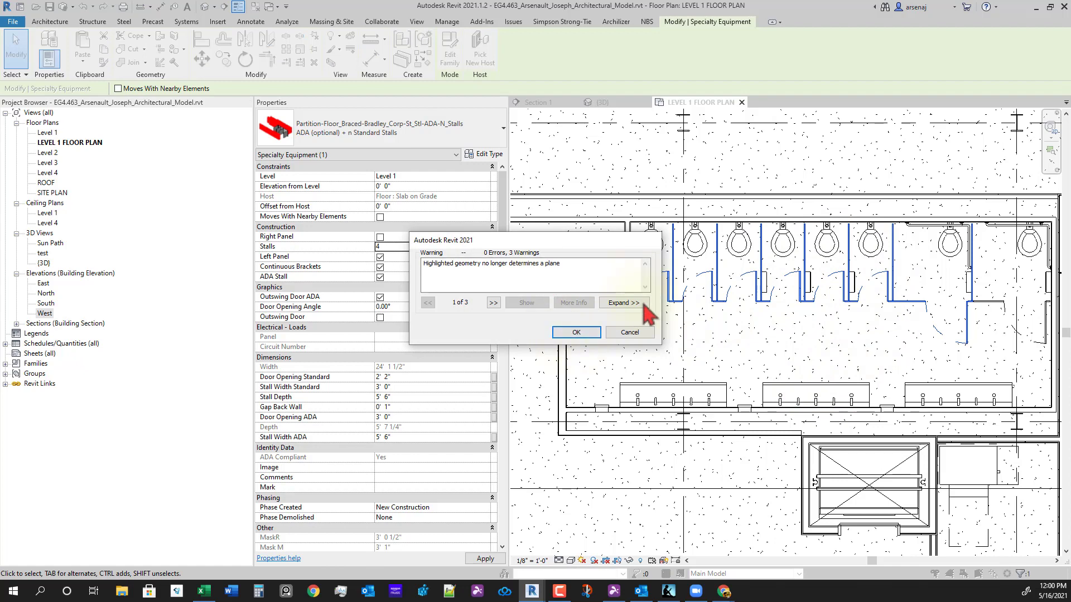
{"action": "left_click", "coordinate": [623, 303]}
{"action": "left_click", "coordinate": [445, 218]}
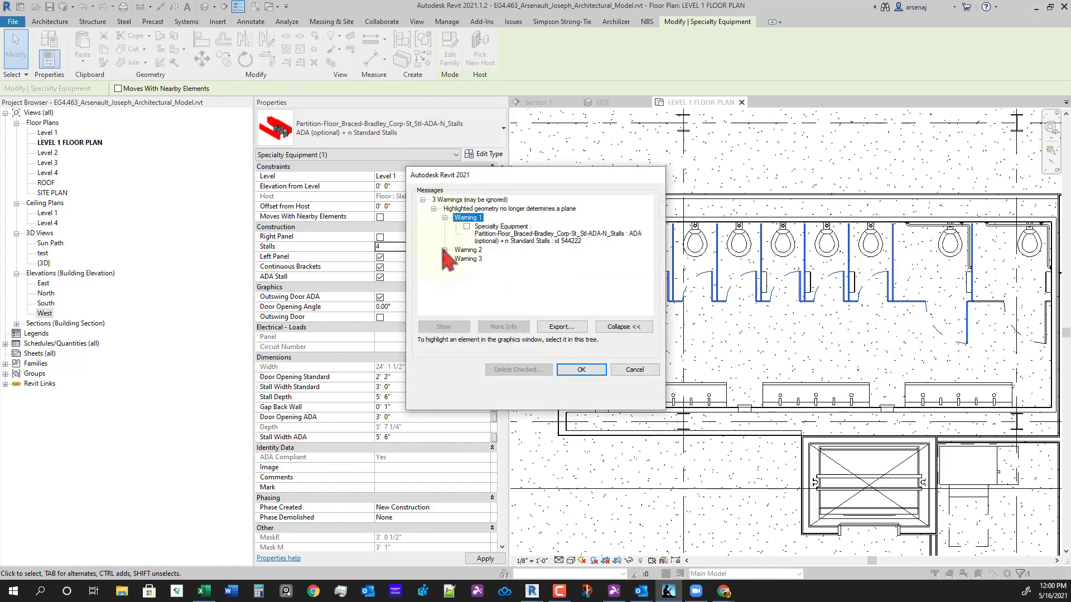
{"action": "left_click", "coordinate": [444, 250]}
{"action": "left_click", "coordinate": [444, 282]}
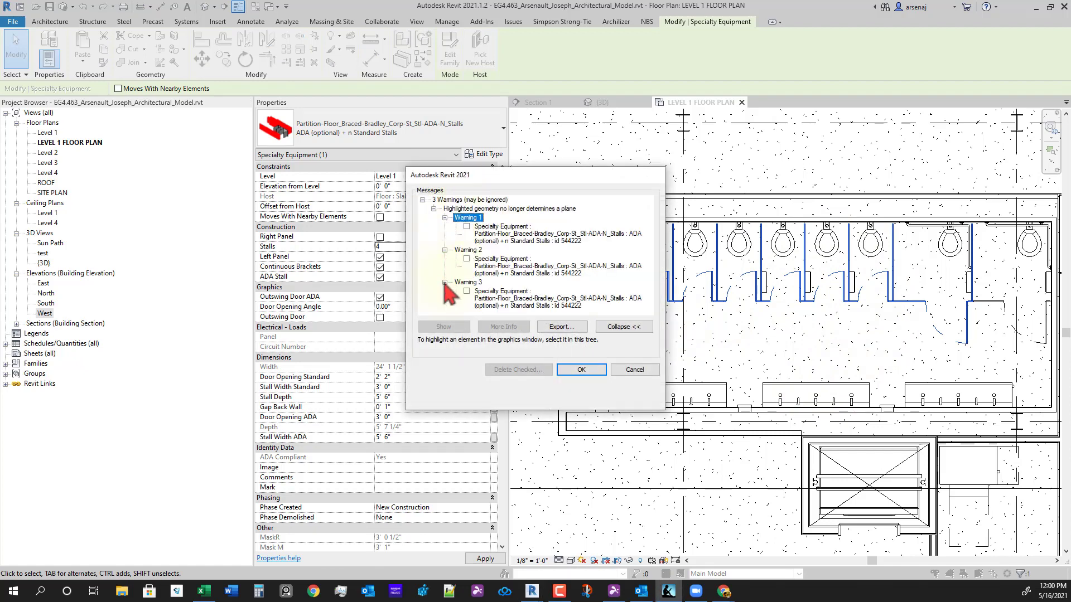
{"action": "left_click", "coordinate": [587, 375]}
{"action": "left_click", "coordinate": [839, 342]}
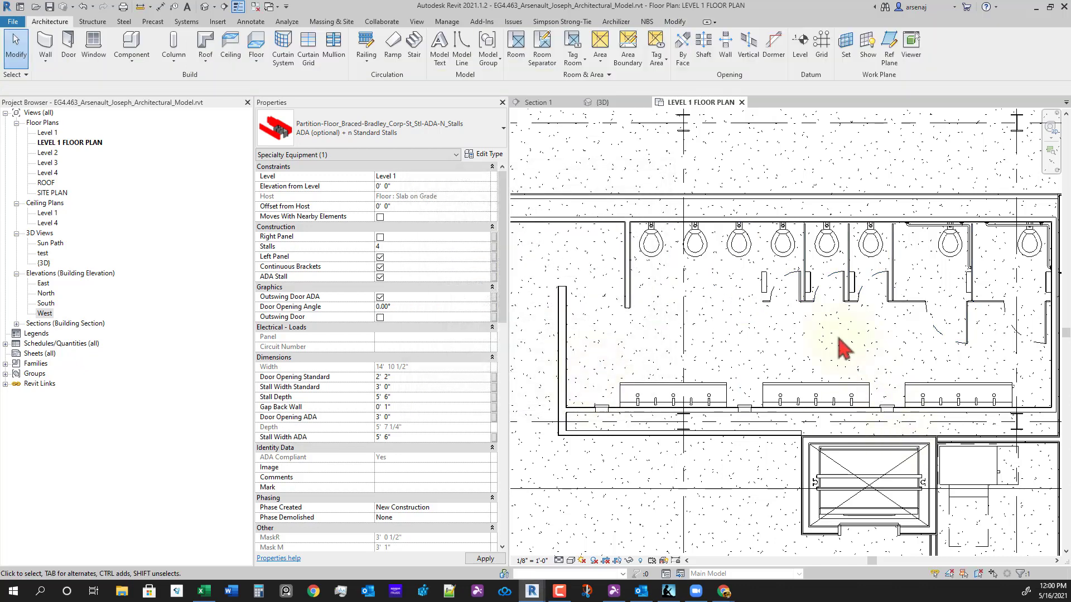
- Add a right end panel to the toilet stall partition
{"action": "mouse_move", "coordinate": [835, 338]}
{"action": "middle_mouse_down"}
{"action": "mouse_move", "coordinate": [891, 440]}
{"action": "mouse_move", "coordinate": [828, 378]}
{"action": "mouse_move", "coordinate": [840, 355]}
{"action": "middle_mouse_up"}
{"action": "left_click", "coordinate": [803, 352]}
{"action": "scroll", "coordinate": [839, 355], "scroll_direction": "up", "scroll_amount": 1}
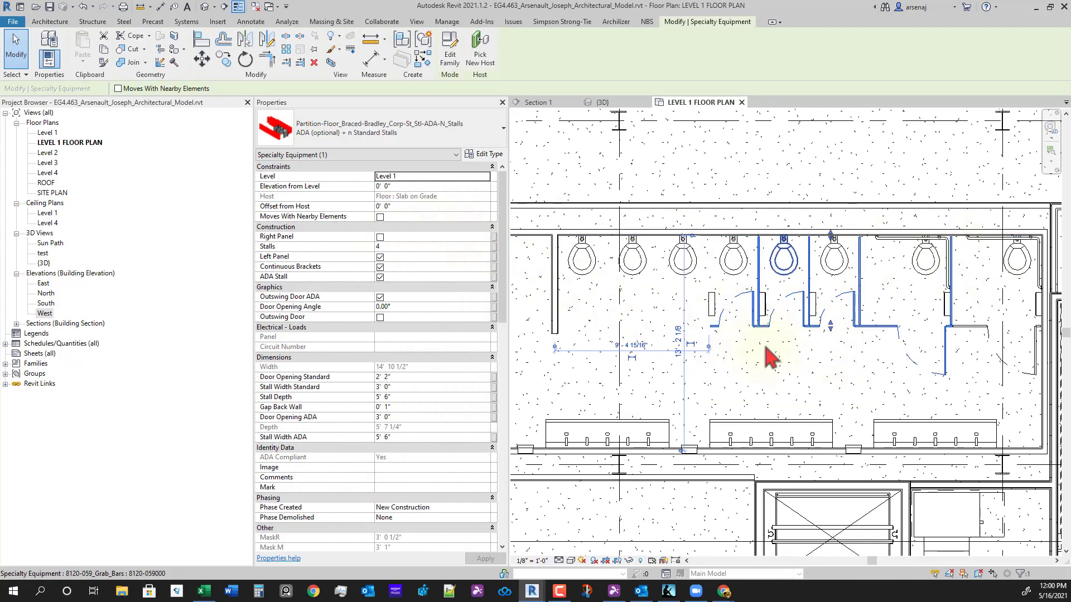
{"action": "left_click", "coordinate": [379, 237]}
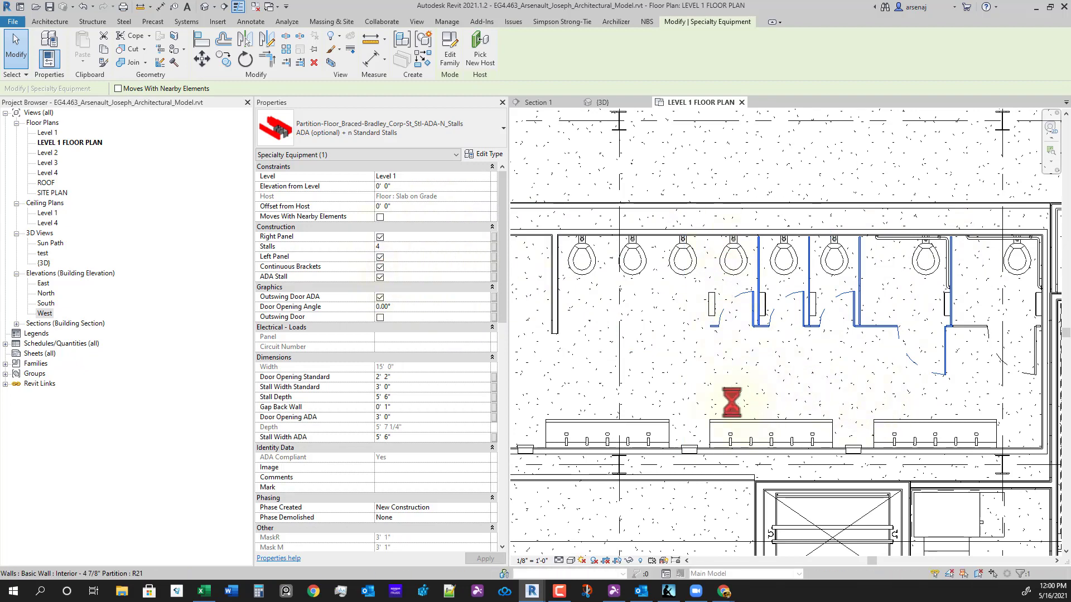
- Keep the third toilet's Toilet-Commercial-Wall-3D 15" Seat Height type and start a Plumbing Fixture placement
{"action": "middle_click_drag", "start_coordinate": [706, 371], "coordinate": [819, 391]}
{"action": "left_click", "coordinate": [801, 283]}
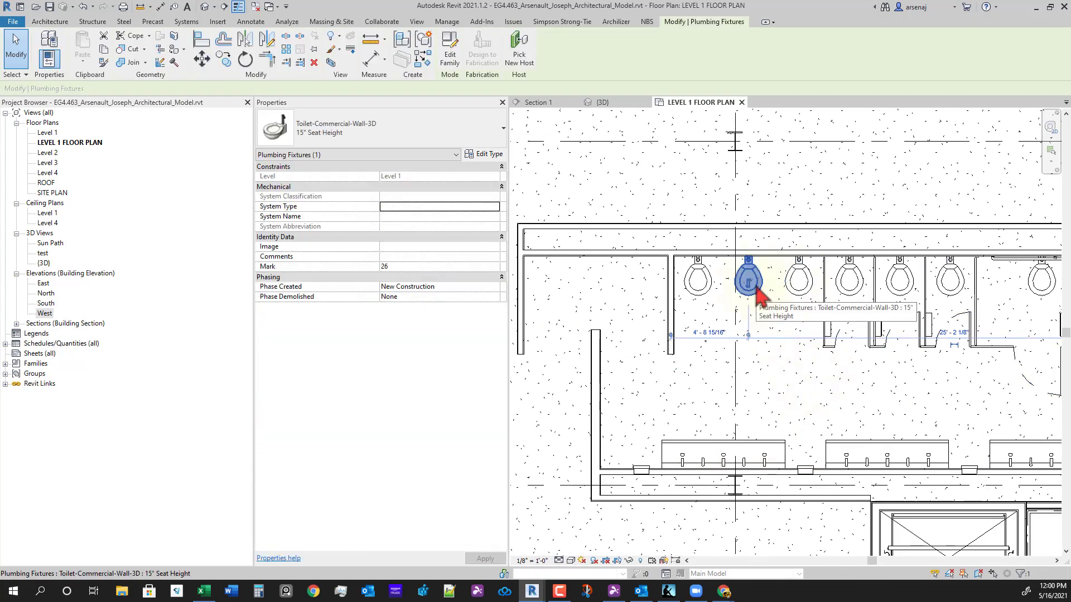
{"action": "left_click", "coordinate": [758, 328]}
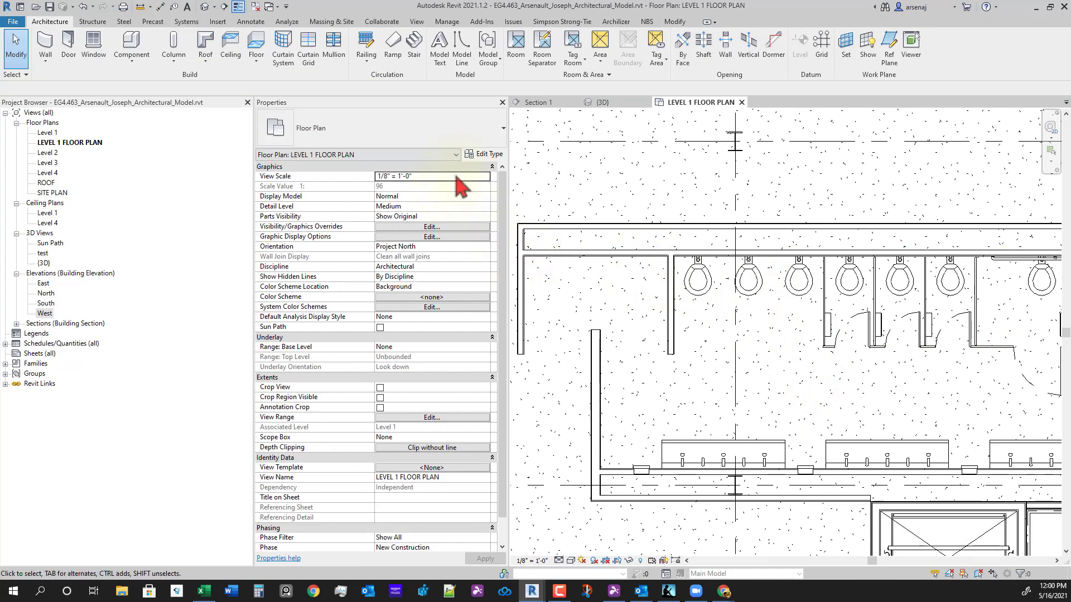
{"action": "left_click", "coordinate": [788, 285]}
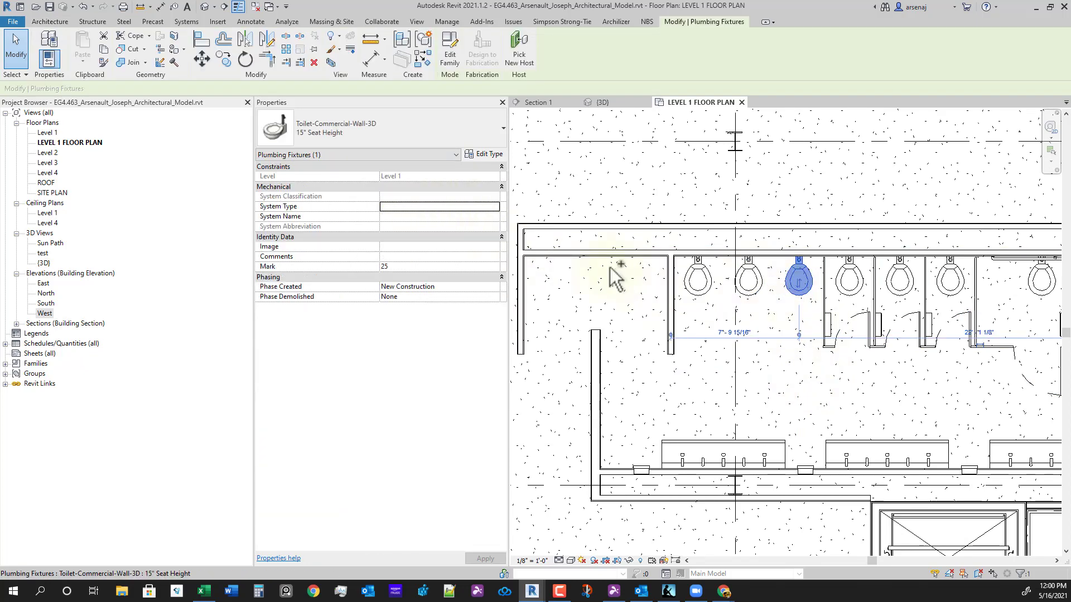
{"action": "left_click", "coordinate": [351, 136]}
{"action": "left_click", "coordinate": [384, 190]}
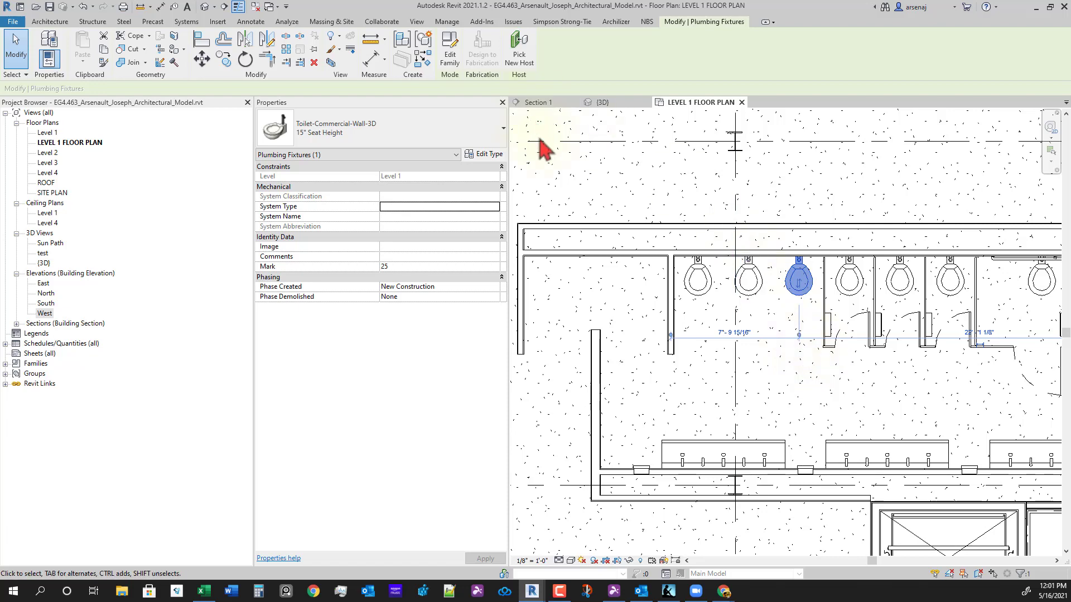
{"action": "left_click", "coordinate": [186, 22]}
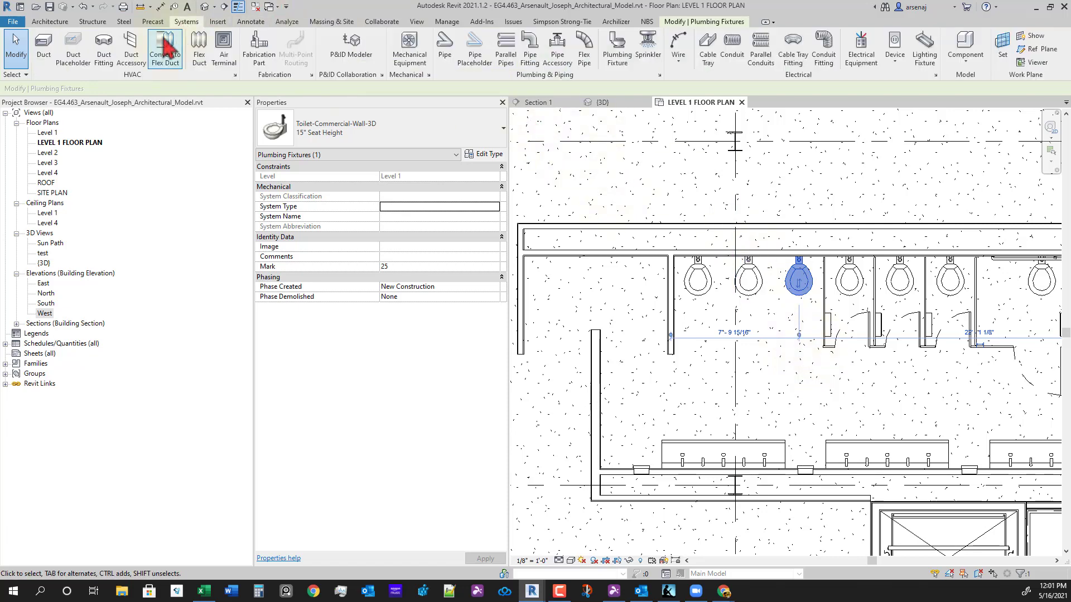
{"action": "left_click", "coordinate": [615, 58]}
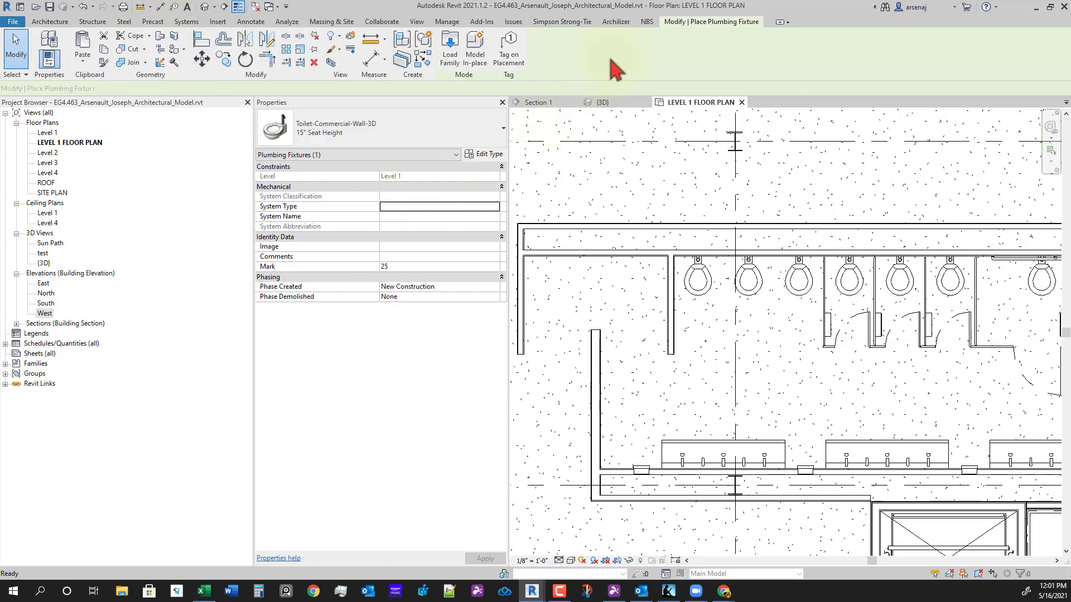
- Load Urinal-Wall-3D.rfa from the Imperial library's Plumbing > Architectural > Fixtures > Urinals folder
{"action": "left_click", "coordinate": [449, 45]}
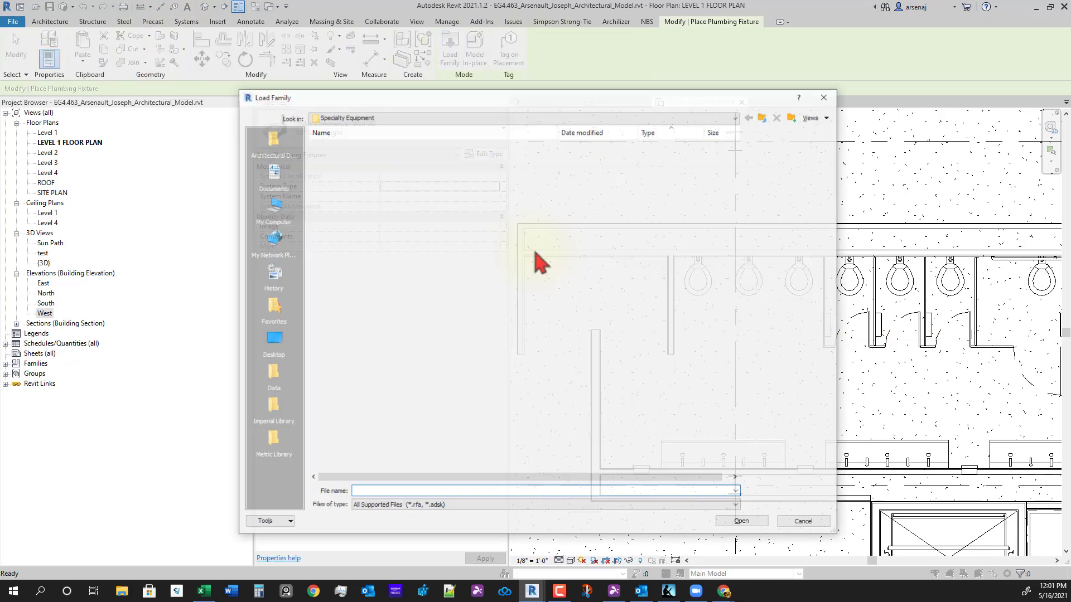
{"action": "left_click", "coordinate": [276, 410]}
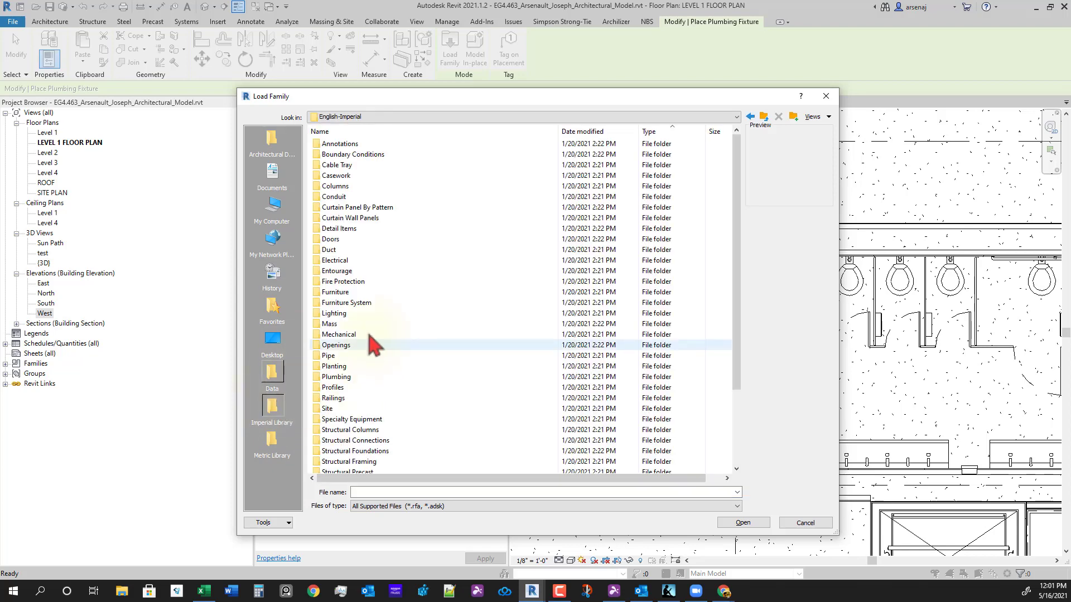
{"action": "scroll", "coordinate": [384, 318], "scroll_direction": "down", "scroll_amount": 1}
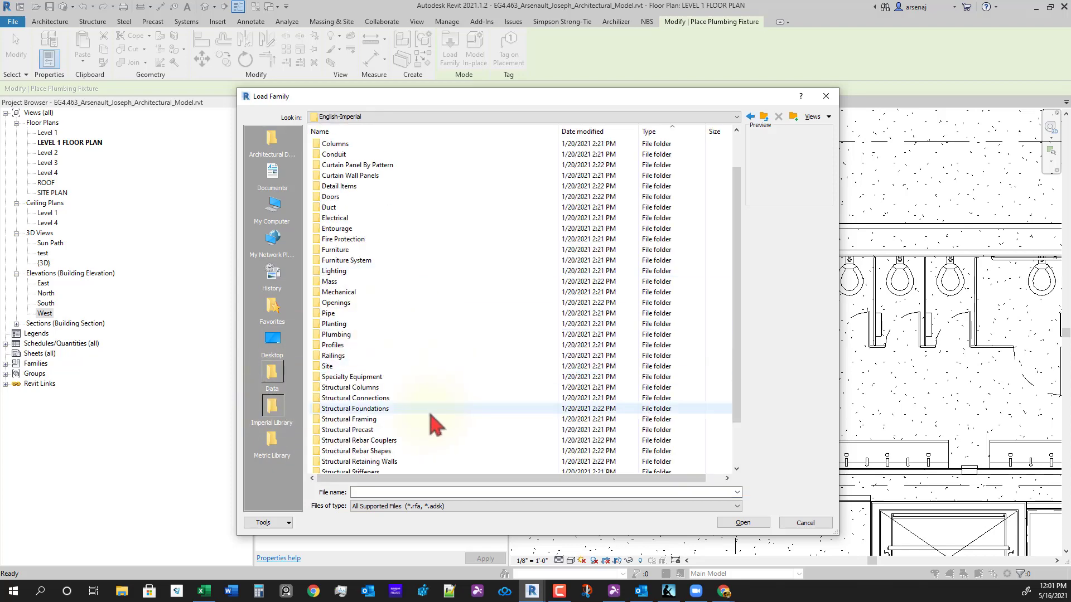
{"action": "scroll", "coordinate": [405, 446], "scroll_direction": "down", "scroll_amount": 1}
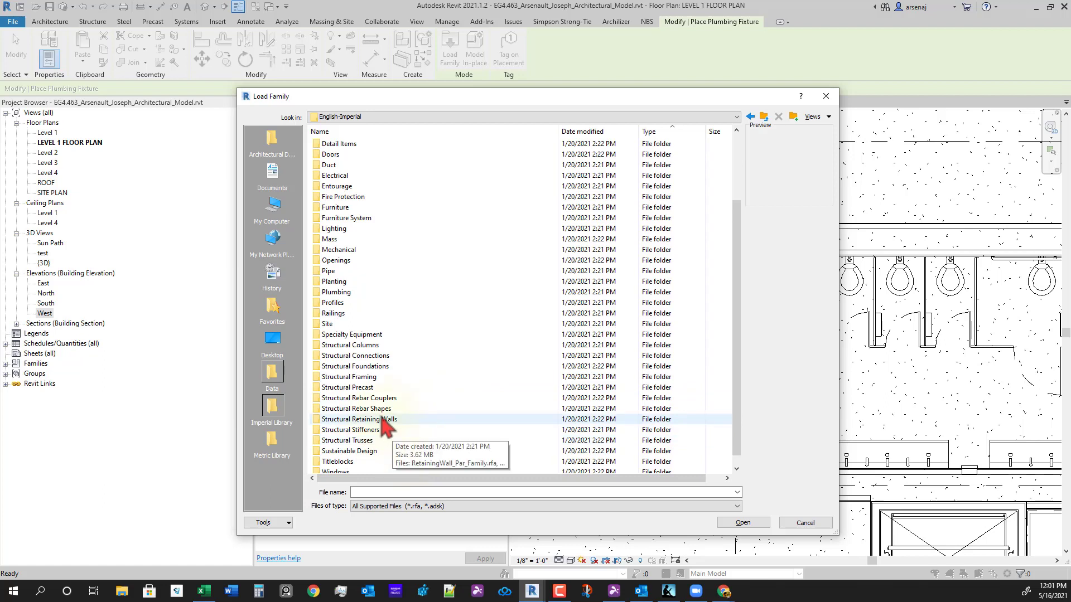
{"action": "scroll", "coordinate": [391, 273], "scroll_direction": "up", "scroll_amount": 1}
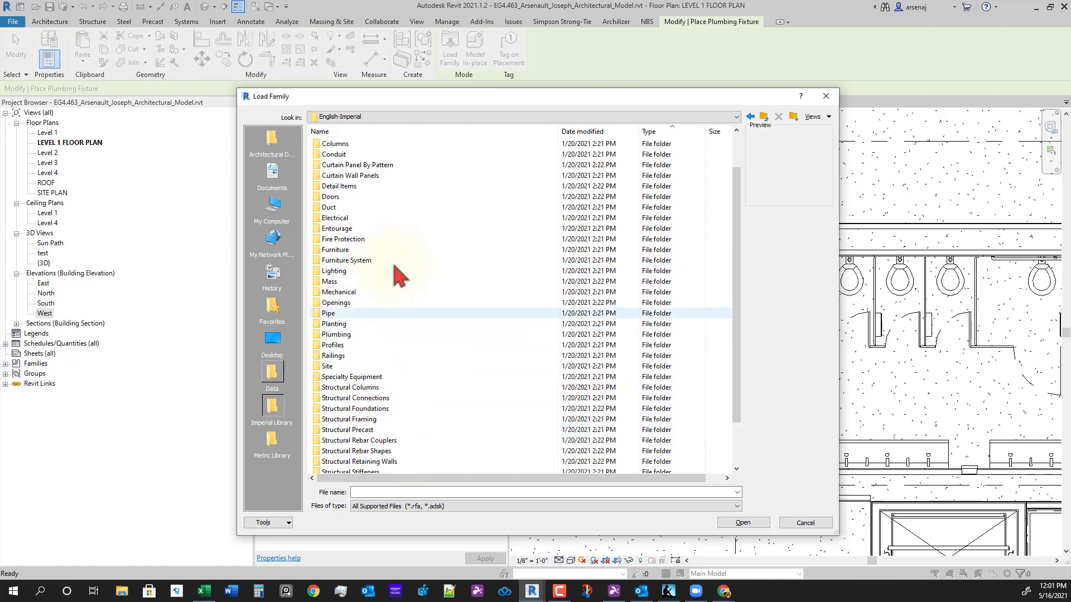
{"action": "double_click", "coordinate": [350, 334]}
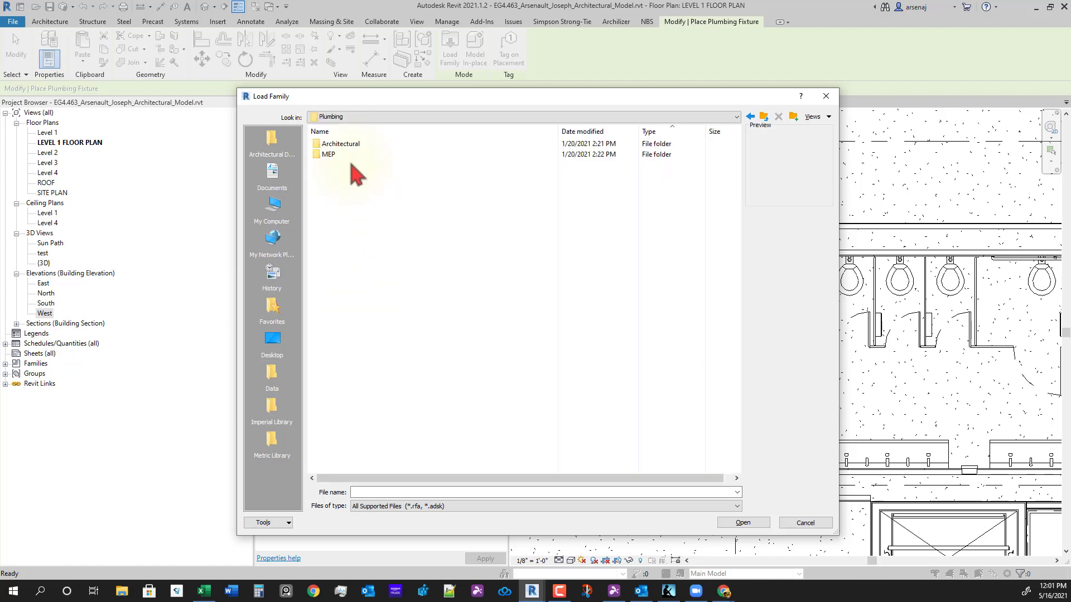
{"action": "double_click", "coordinate": [352, 145]}
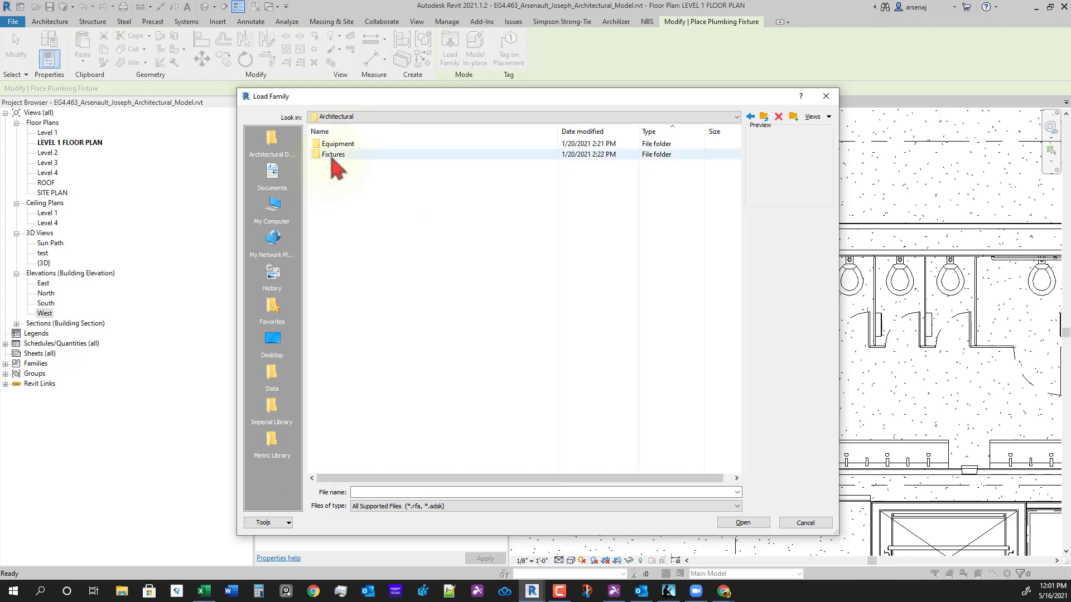
{"action": "double_click", "coordinate": [333, 155]}
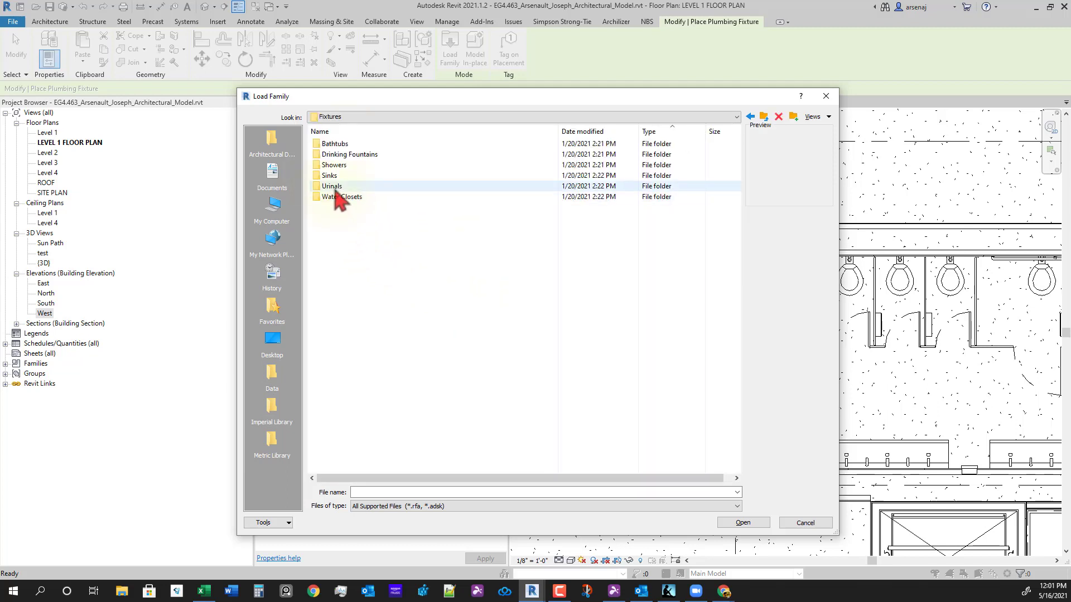
{"action": "double_click", "coordinate": [334, 187]}
{"action": "left_click", "coordinate": [346, 155]}
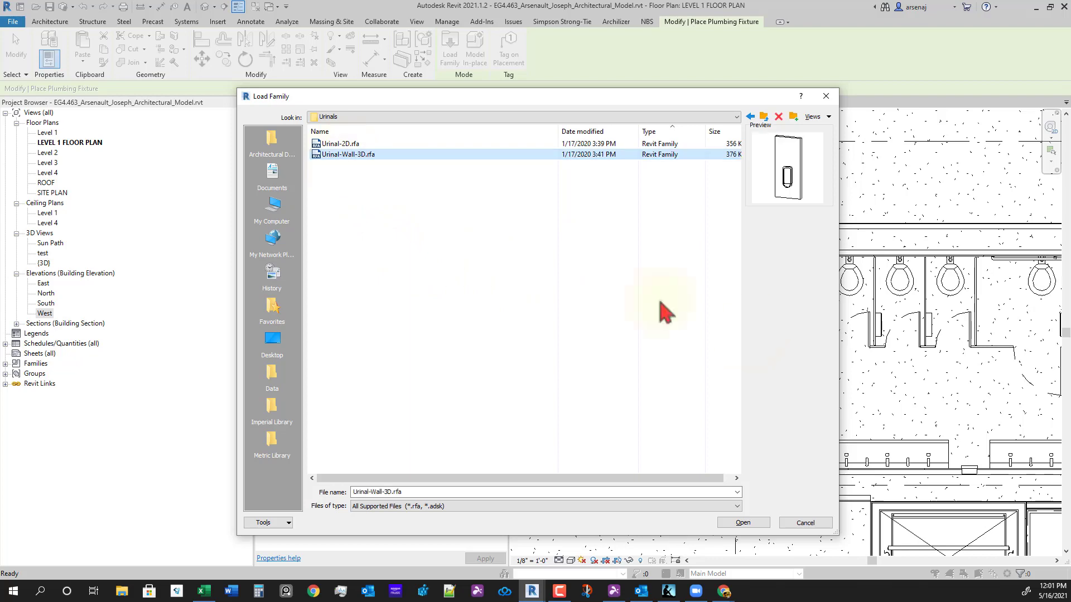
{"action": "left_click", "coordinate": [754, 523]}
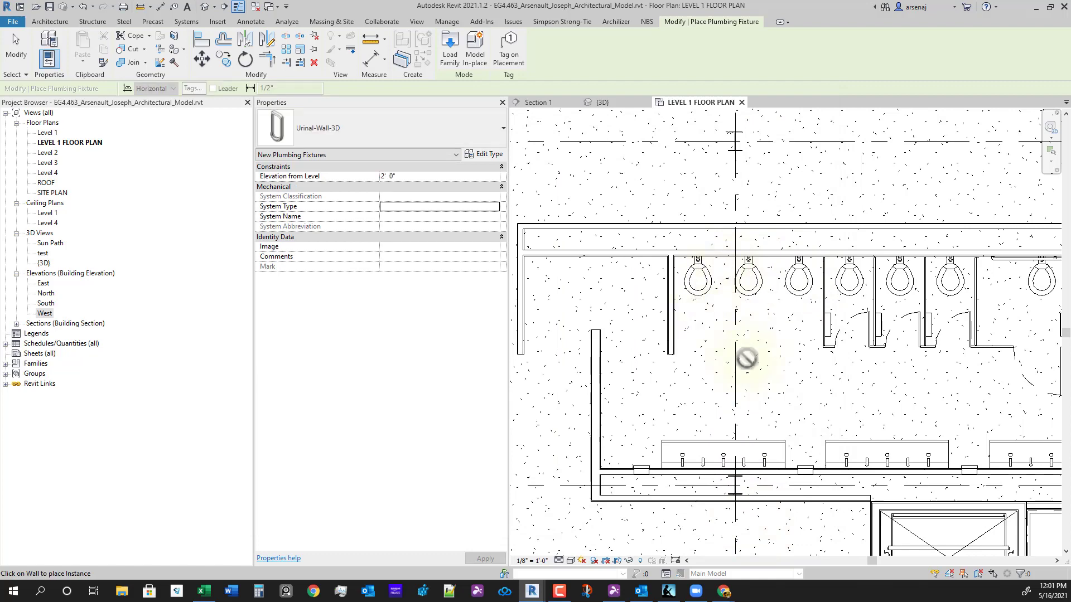
- Change the three leftmost toilets to the Urinal-Wall-3D type
{"action": "key", "text": "Escape"}
{"action": "key", "text": "Escape"}
{"action": "left_click", "coordinate": [696, 277]}
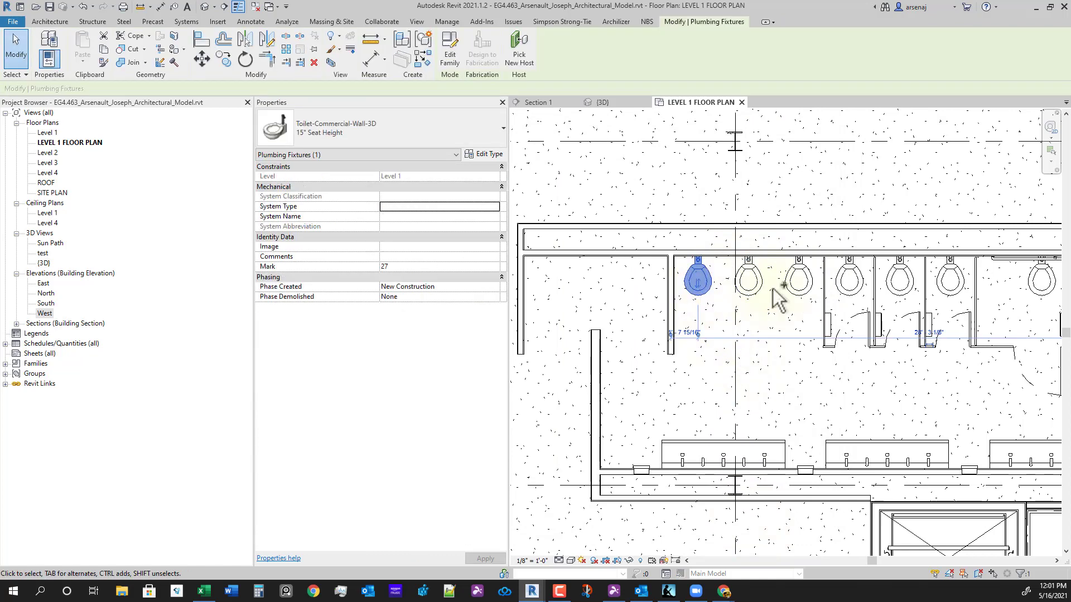
{"action": "left_click", "coordinate": [762, 284], "text": "ctrl"}
{"action": "left_click", "coordinate": [797, 282], "text": "ctrl"}
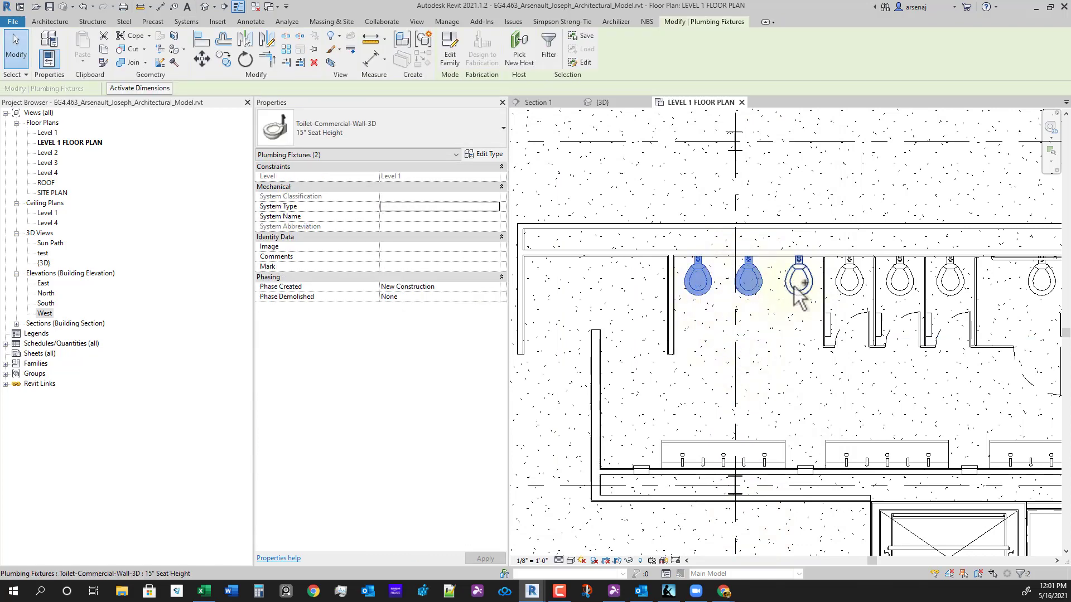
{"action": "left_click", "coordinate": [331, 125]}
{"action": "left_click", "coordinate": [357, 236]}
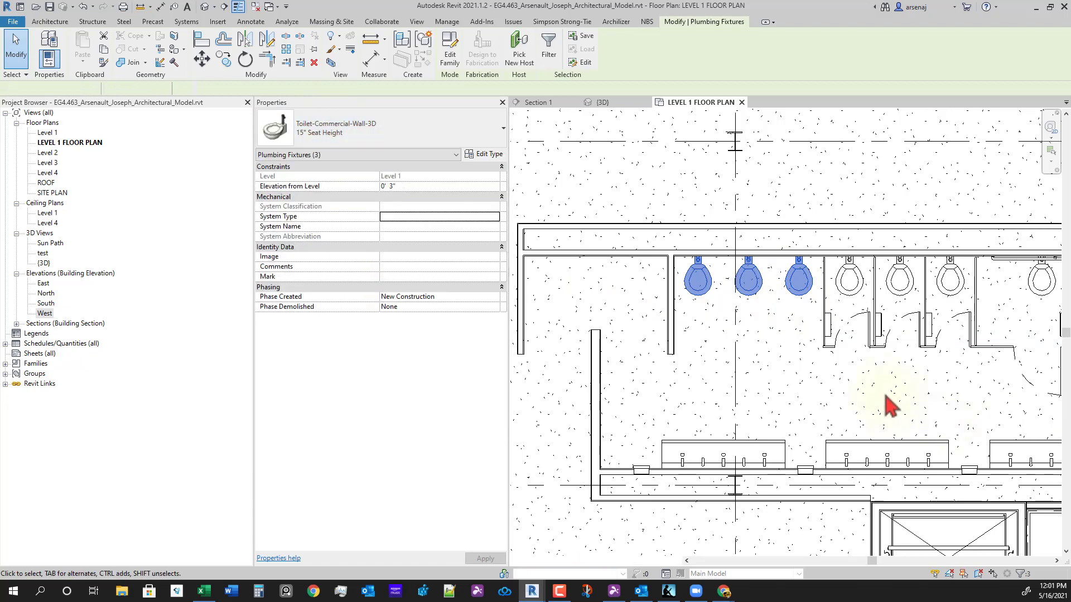
{"action": "left_click", "coordinate": [789, 357]}
- Start a component placement using the 17" x 48" Urinal Screen type
{"action": "scroll", "coordinate": [791, 360], "scroll_direction": "down", "scroll_amount": 2}
{"action": "middle_click_drag", "start_coordinate": [798, 367], "coordinate": [817, 387]}
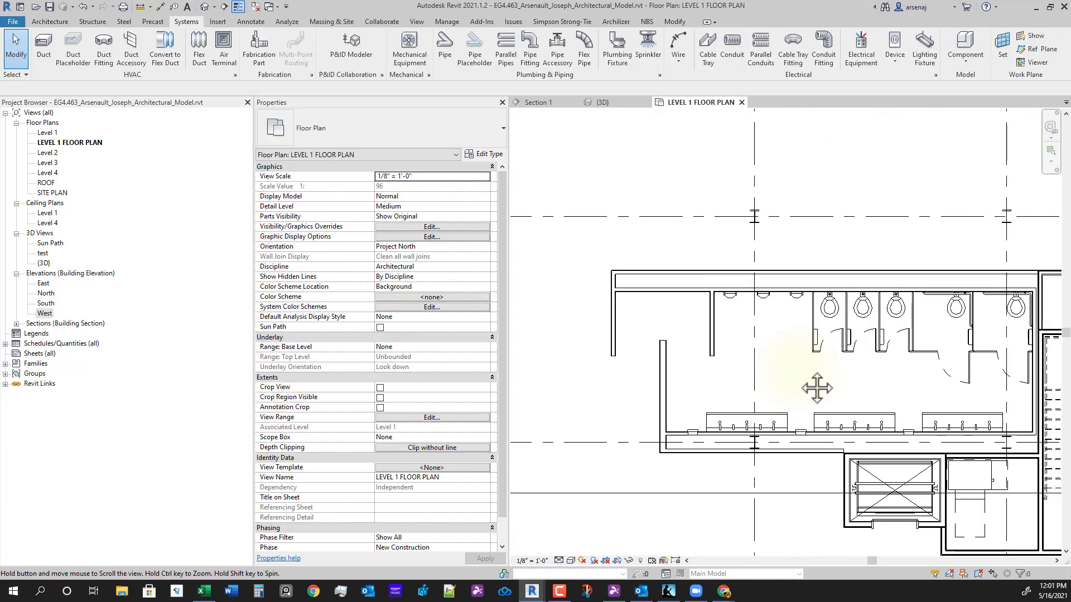
{"action": "scroll", "coordinate": [795, 376], "scroll_direction": "up", "scroll_amount": 2}
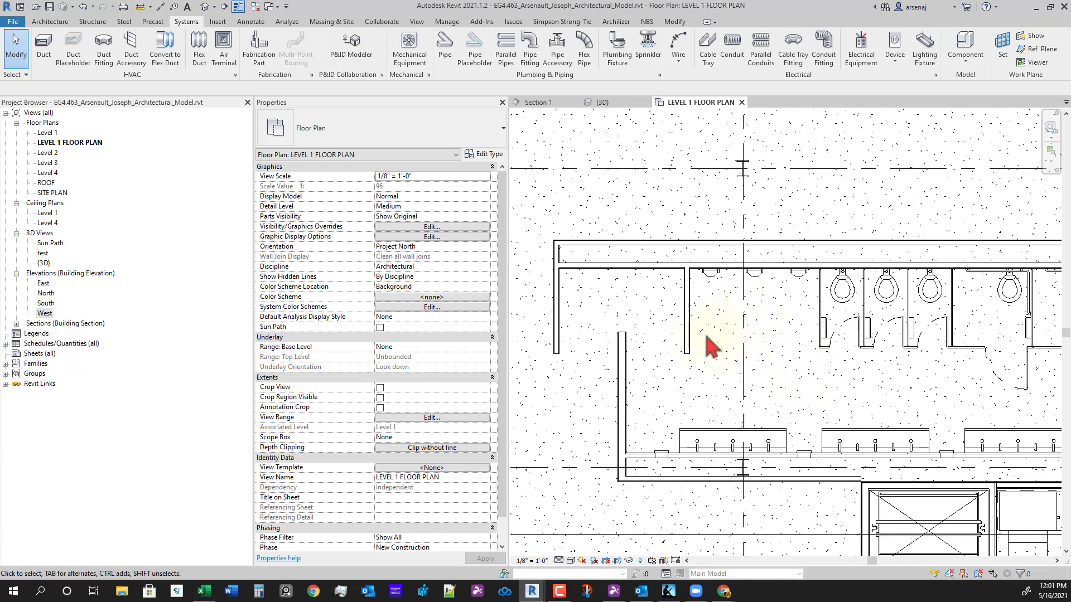
{"action": "left_click", "coordinate": [55, 26]}
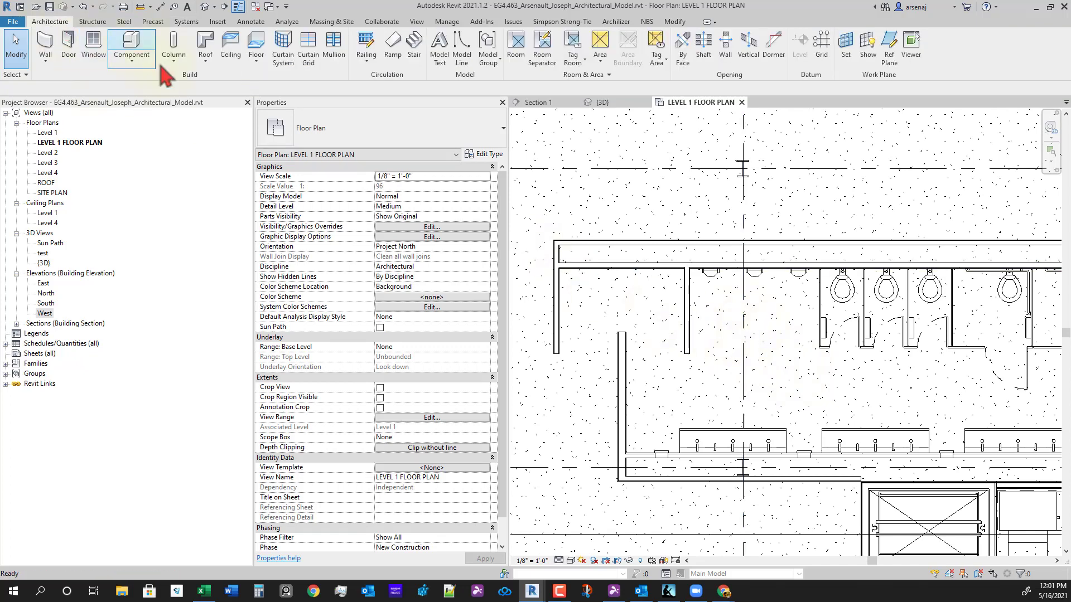
{"action": "left_click", "coordinate": [144, 50]}
{"action": "left_click", "coordinate": [372, 140]}
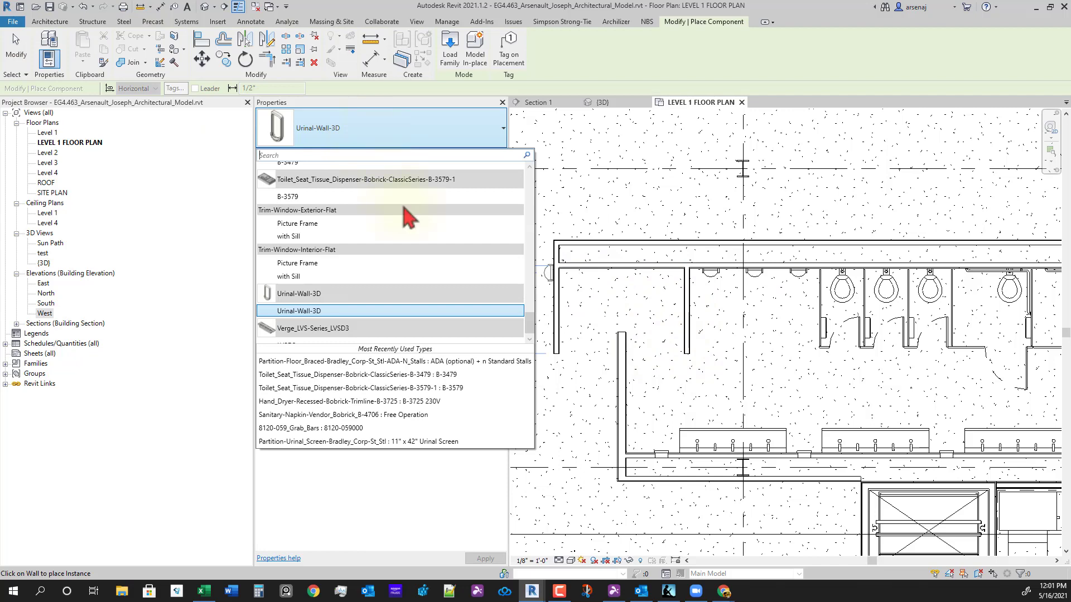
{"action": "scroll", "coordinate": [407, 267], "scroll_direction": "up", "scroll_amount": 10}
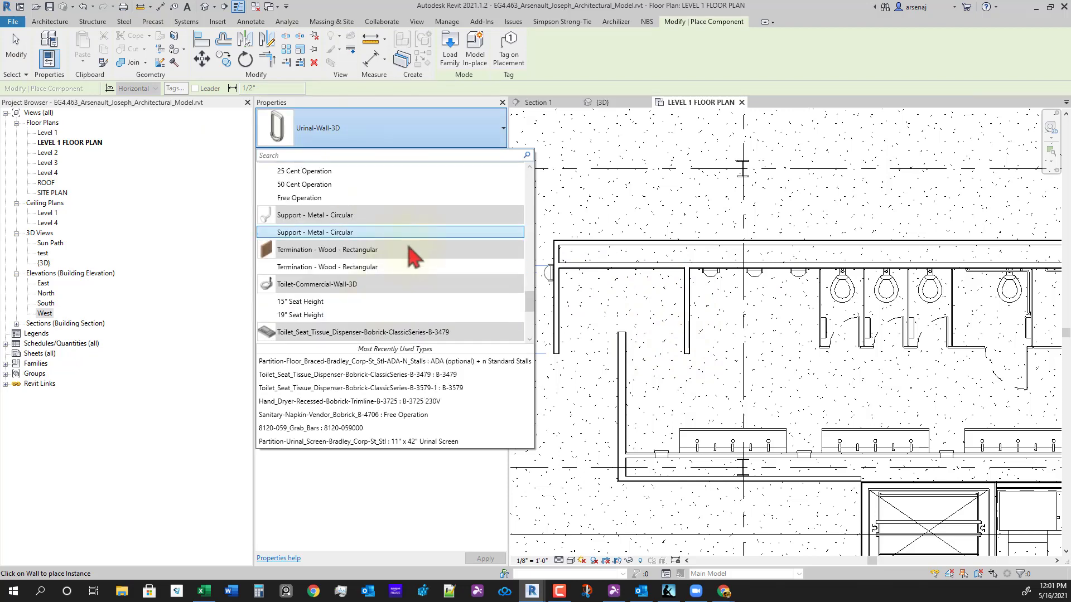
{"action": "scroll", "coordinate": [383, 240], "scroll_direction": "down", "scroll_amount": 3}
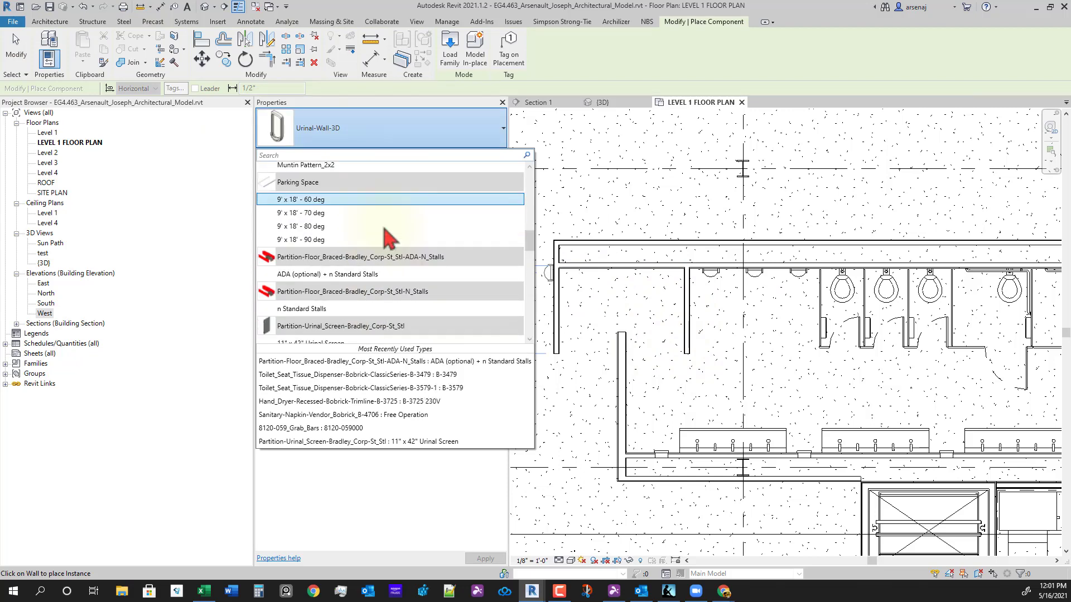
{"action": "scroll", "coordinate": [467, 270], "scroll_direction": "up", "scroll_amount": 3}
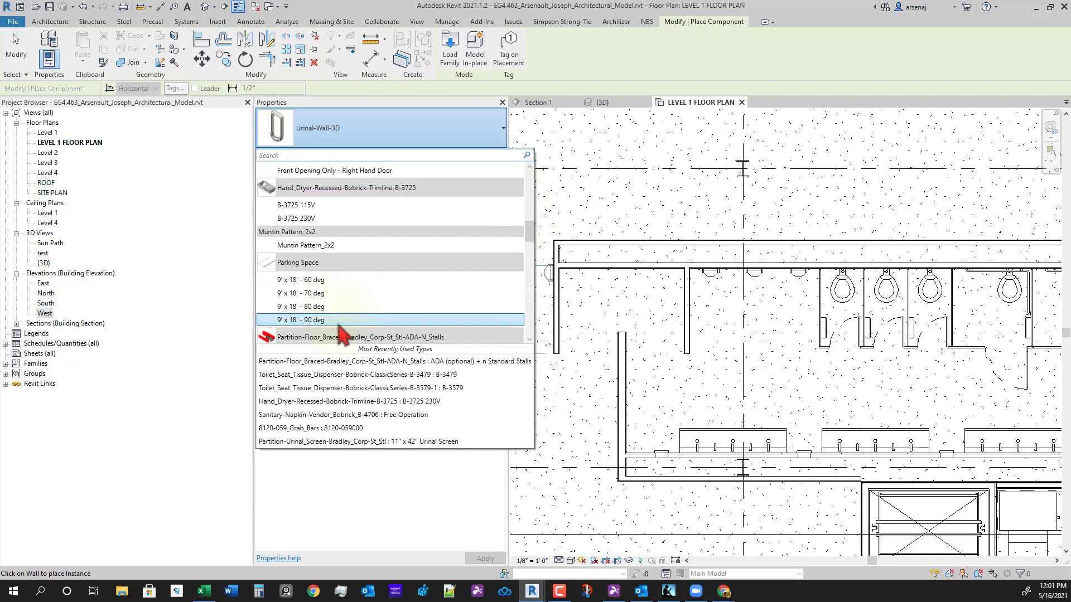
{"action": "scroll", "coordinate": [338, 326], "scroll_direction": "up", "scroll_amount": 6}
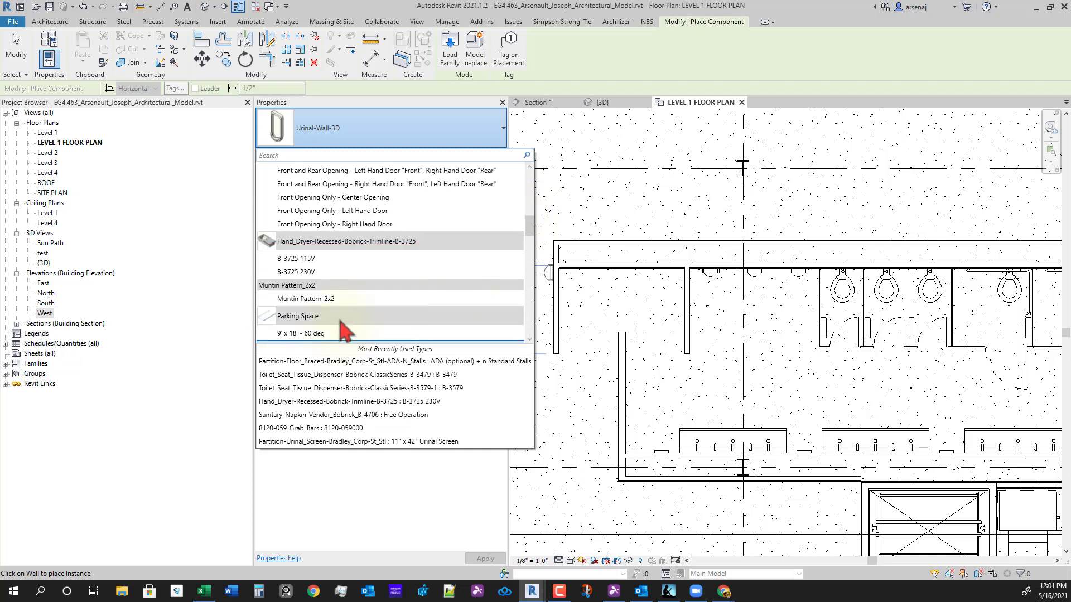
{"action": "scroll", "coordinate": [314, 268], "scroll_direction": "up", "scroll_amount": 8}
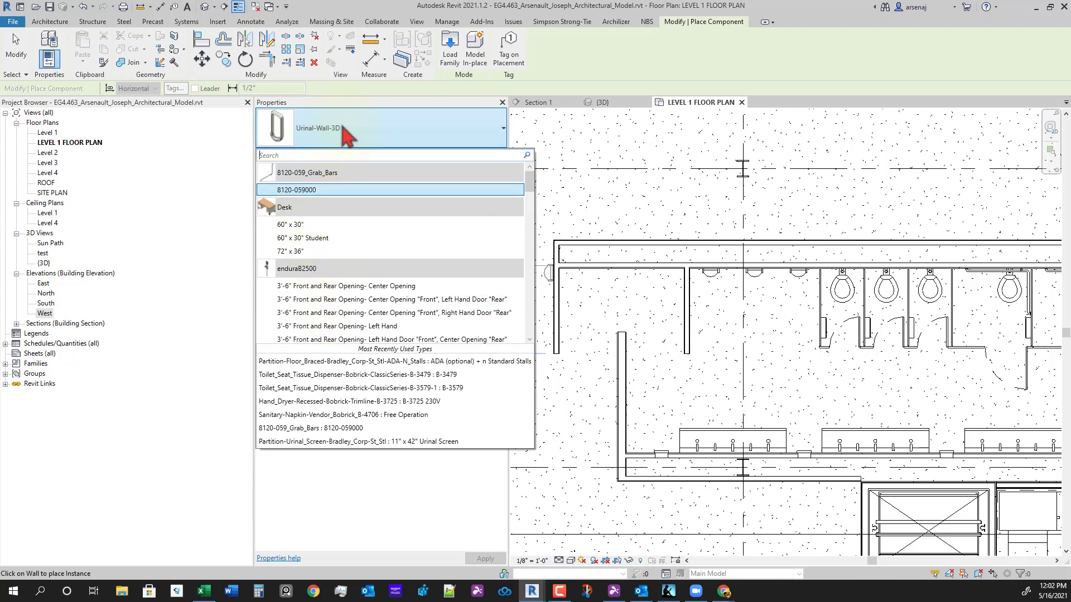
{"action": "type", "text": "urin"}
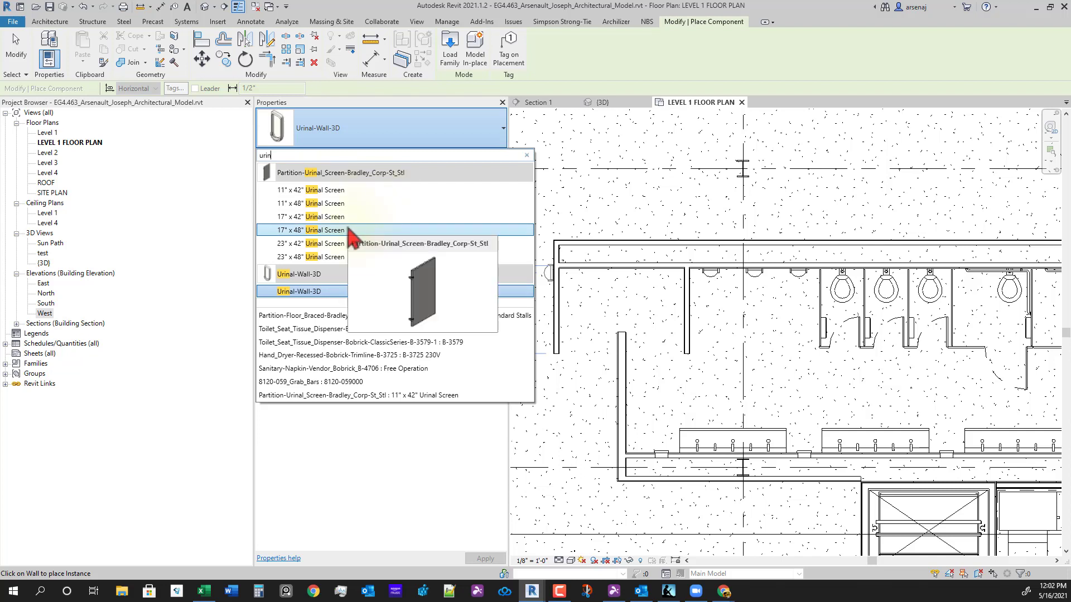
{"action": "left_click", "coordinate": [337, 231]}
{"action": "scroll", "coordinate": [747, 256], "scroll_direction": "up", "scroll_amount": 4}
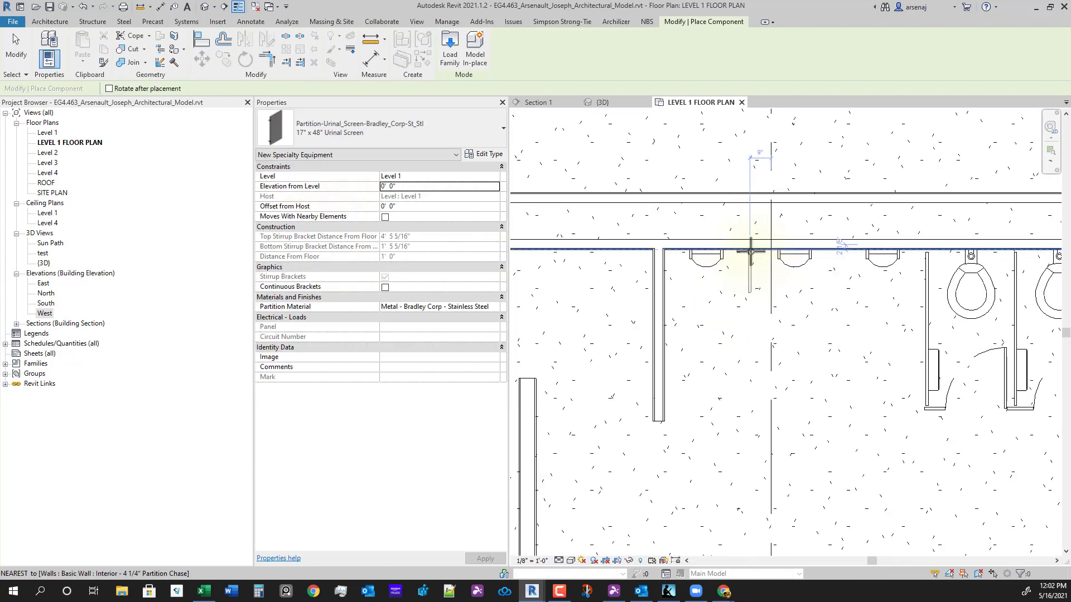
- Place a urinal screen on the wall between the urinals, then abandon a first dimension attempt
{"action": "left_click", "coordinate": [750, 252]}
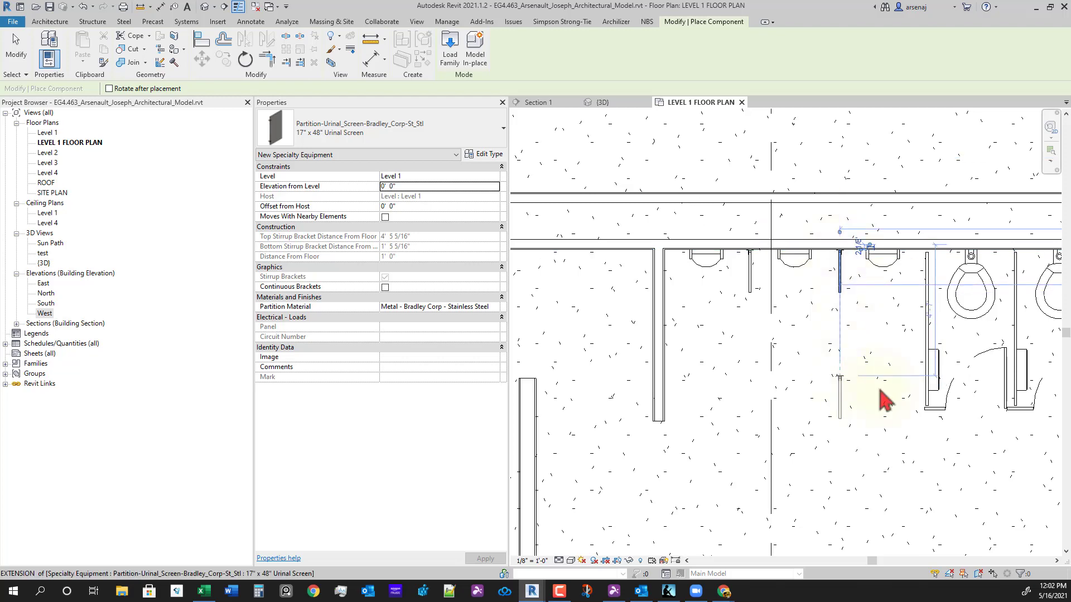
{"action": "key", "text": "Escape"}
{"action": "key", "text": "Escape"}
{"action": "key", "text": "d"}
{"action": "key", "text": "i"}
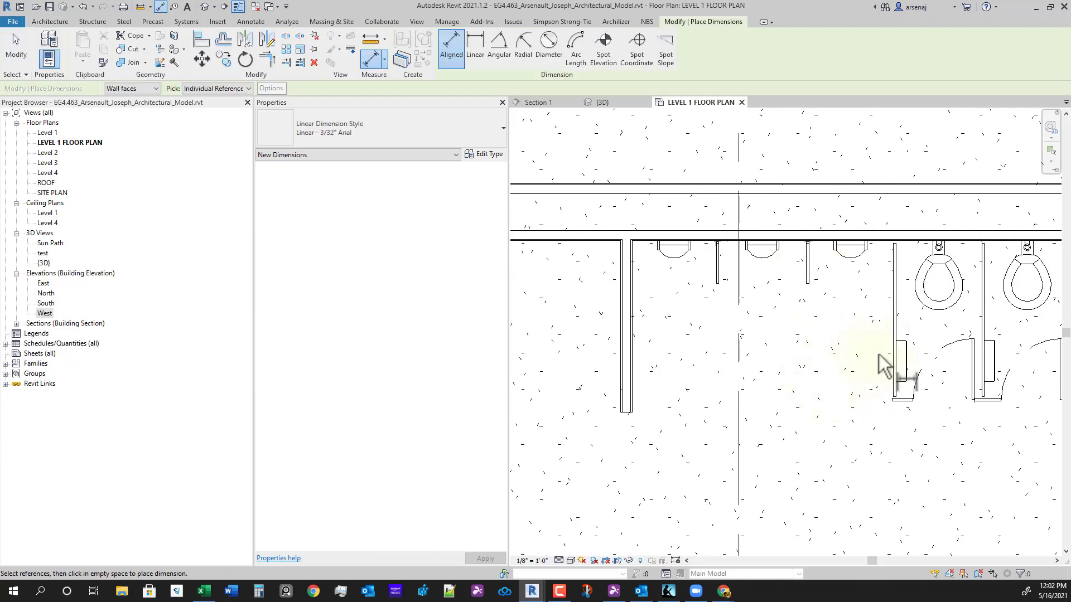
{"action": "left_click", "coordinate": [893, 299]}
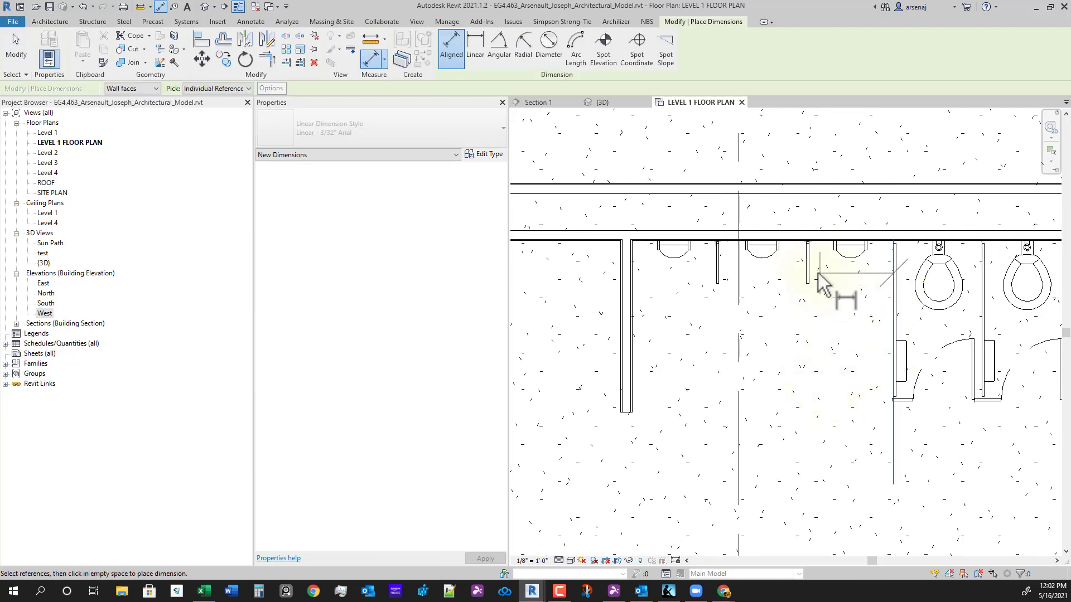
{"action": "scroll", "coordinate": [811, 273], "scroll_direction": "up", "scroll_amount": 3}
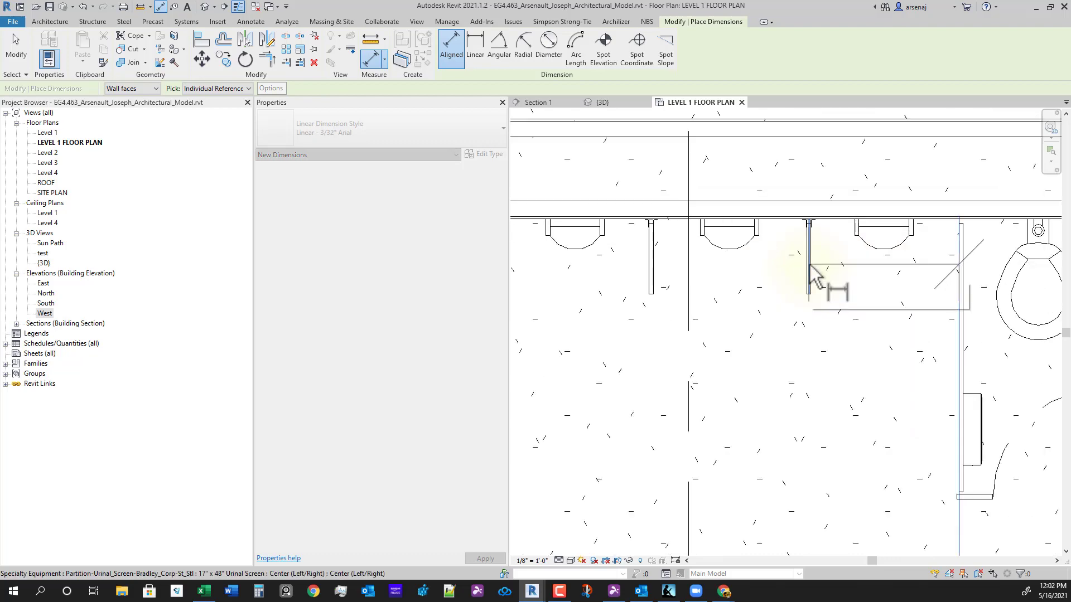
{"action": "scroll", "coordinate": [923, 324], "scroll_direction": "down", "scroll_amount": 3}
{"action": "key", "text": "Escape"}
{"action": "key", "text": "Escape"}
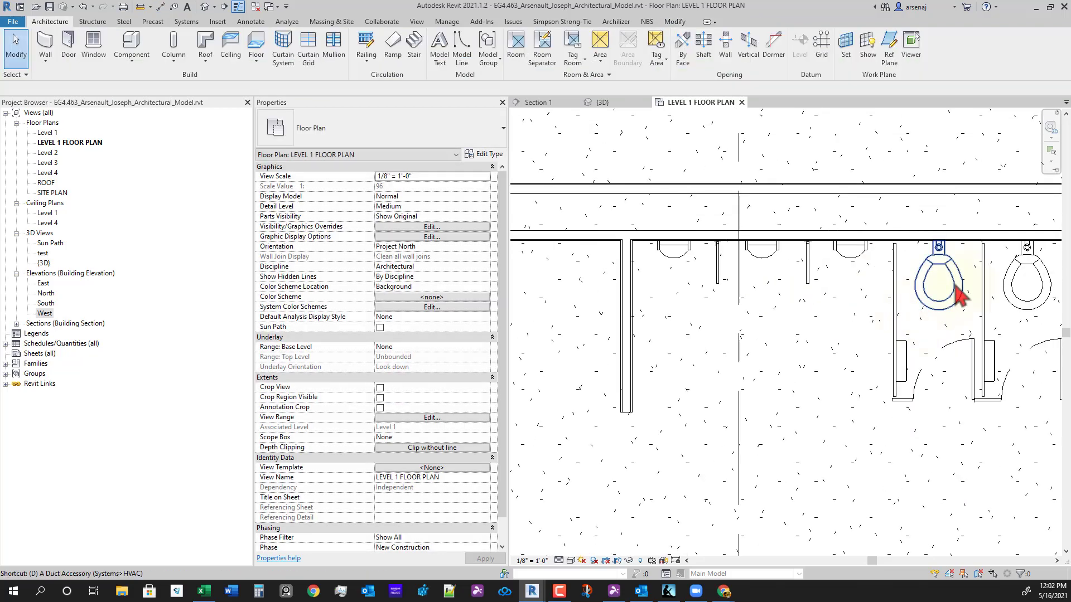
- Dimension from the stall partitions across the urinal screens, placing the string above them
{"action": "key", "text": "d"}
{"action": "key", "text": "i"}
{"action": "scroll", "coordinate": [984, 326], "scroll_direction": "up", "scroll_amount": 4}
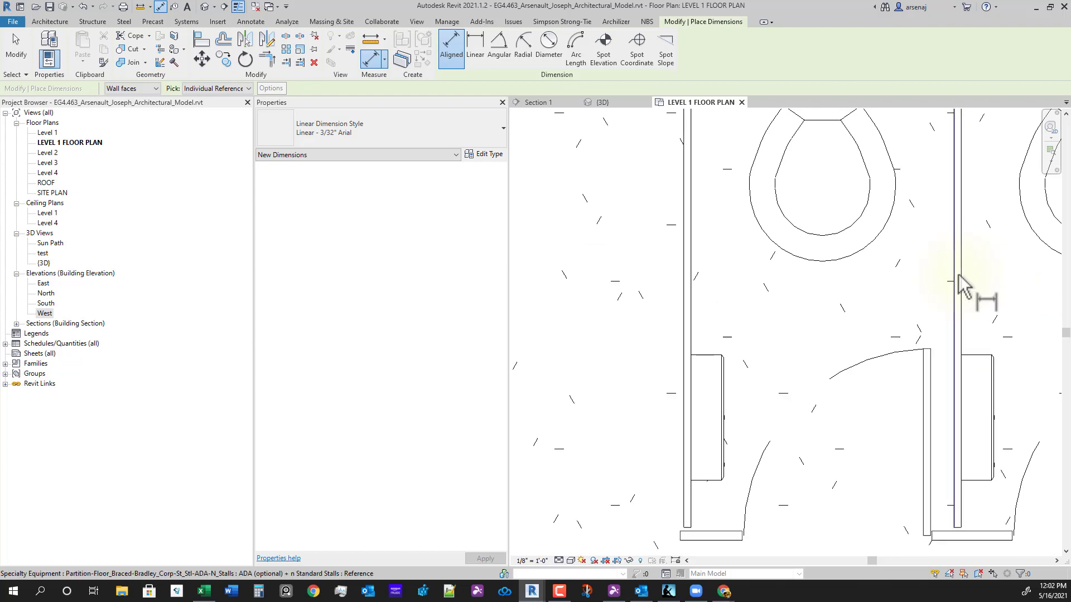
{"action": "scroll", "coordinate": [951, 435], "scroll_direction": "down", "scroll_amount": 3}
{"action": "scroll", "coordinate": [914, 346], "scroll_direction": "up", "scroll_amount": 3}
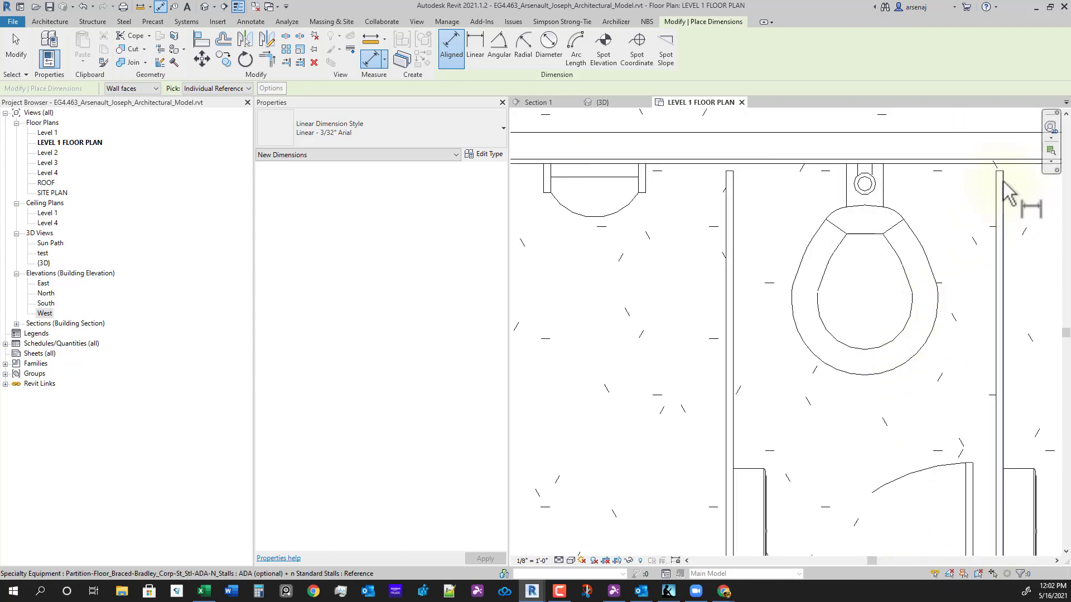
{"action": "left_click", "coordinate": [1000, 179]}
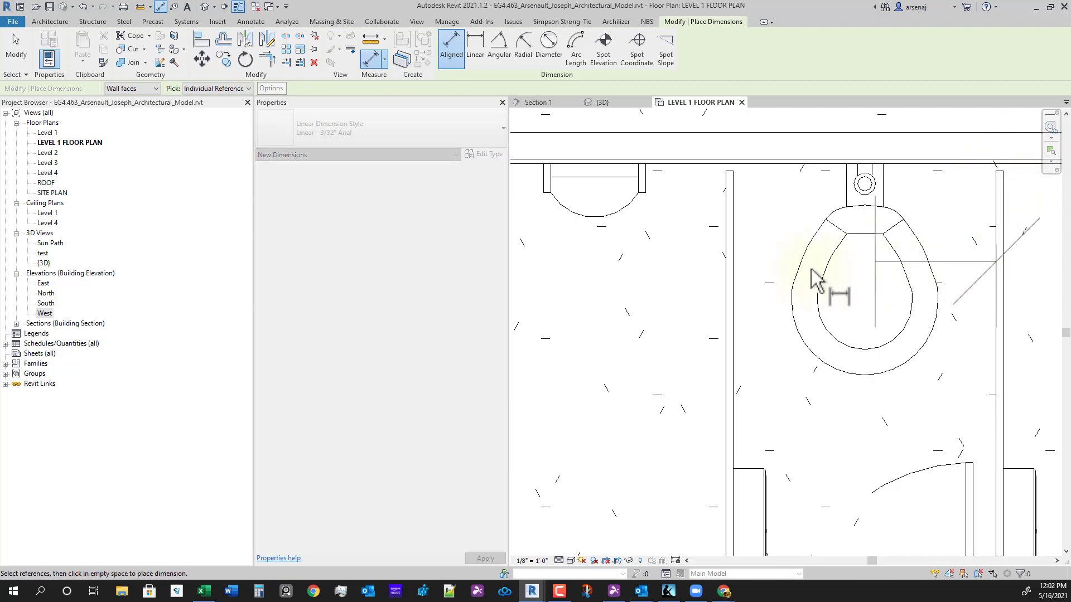
{"action": "left_click", "coordinate": [725, 268]}
{"action": "scroll", "coordinate": [704, 286], "scroll_direction": "down", "scroll_amount": 3}
{"action": "middle_click_drag", "start_coordinate": [609, 298], "coordinate": [731, 292]}
{"action": "scroll", "coordinate": [688, 289], "scroll_direction": "up", "scroll_amount": 2}
{"action": "left_click", "coordinate": [680, 281]}
{"action": "scroll", "coordinate": [652, 320], "scroll_direction": "down", "scroll_amount": 2}
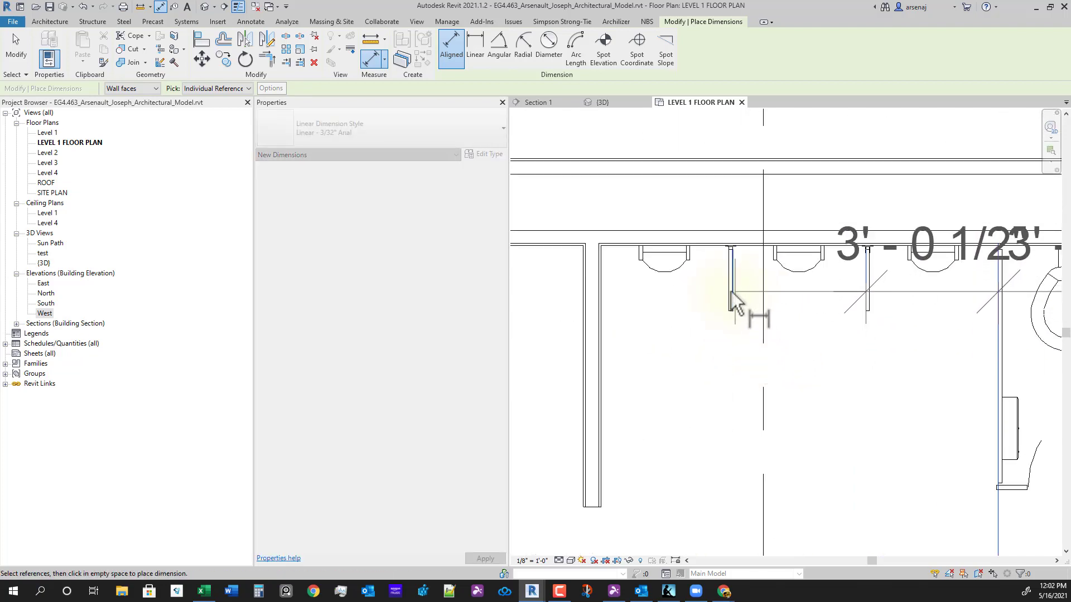
{"action": "left_click", "coordinate": [728, 287]}
{"action": "scroll", "coordinate": [731, 295], "scroll_direction": "down", "scroll_amount": 2}
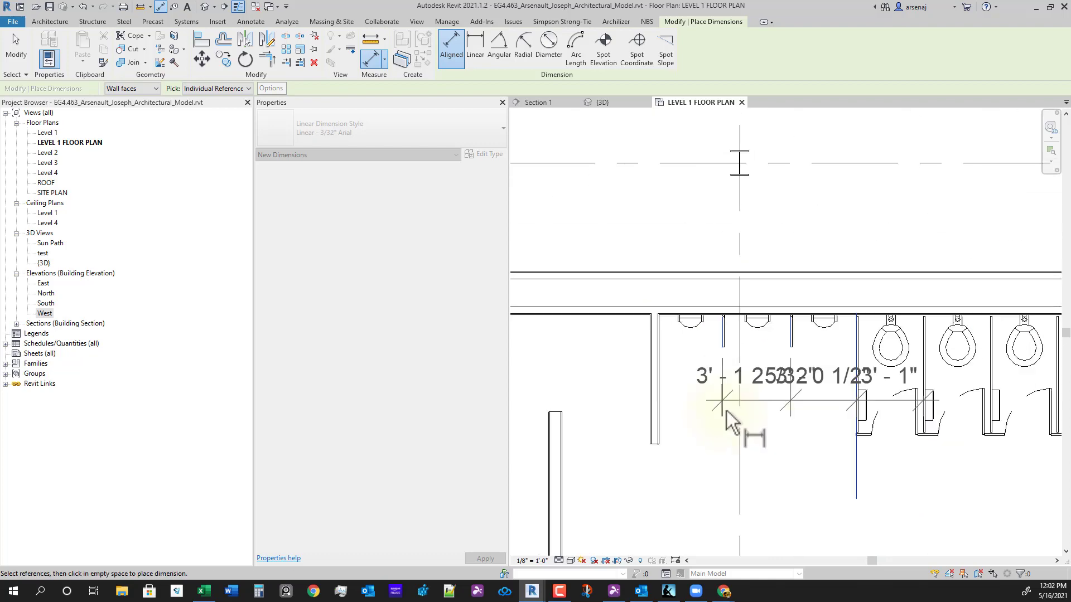
{"action": "left_click", "coordinate": [699, 246]}
{"action": "key", "text": "Escape"}
{"action": "key", "text": "Escape"}
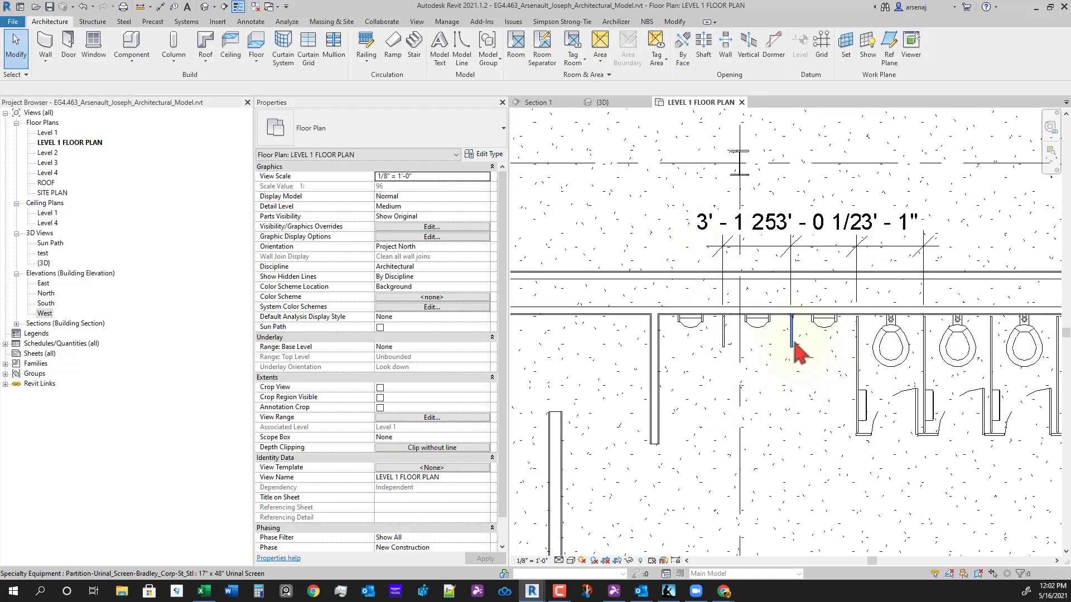
- Set the right and left urinal screens' spacing to 3'-1" and check the dimension string
{"action": "left_click", "coordinate": [791, 338]}
{"action": "left_click", "coordinate": [836, 232]}
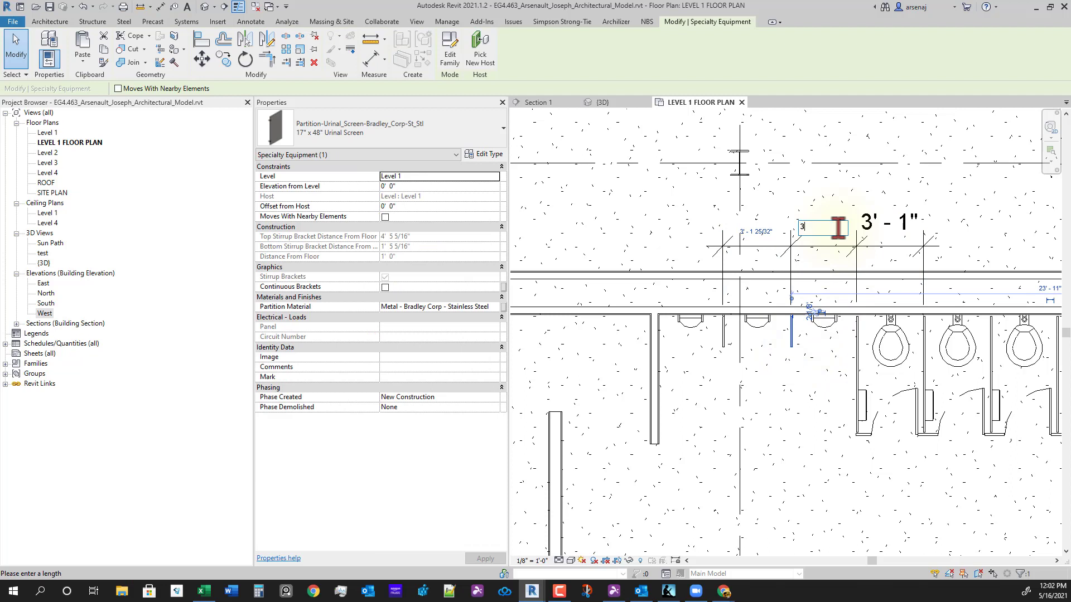
{"action": "type", "text": "3 1"}
{"action": "key", "text": "Return"}
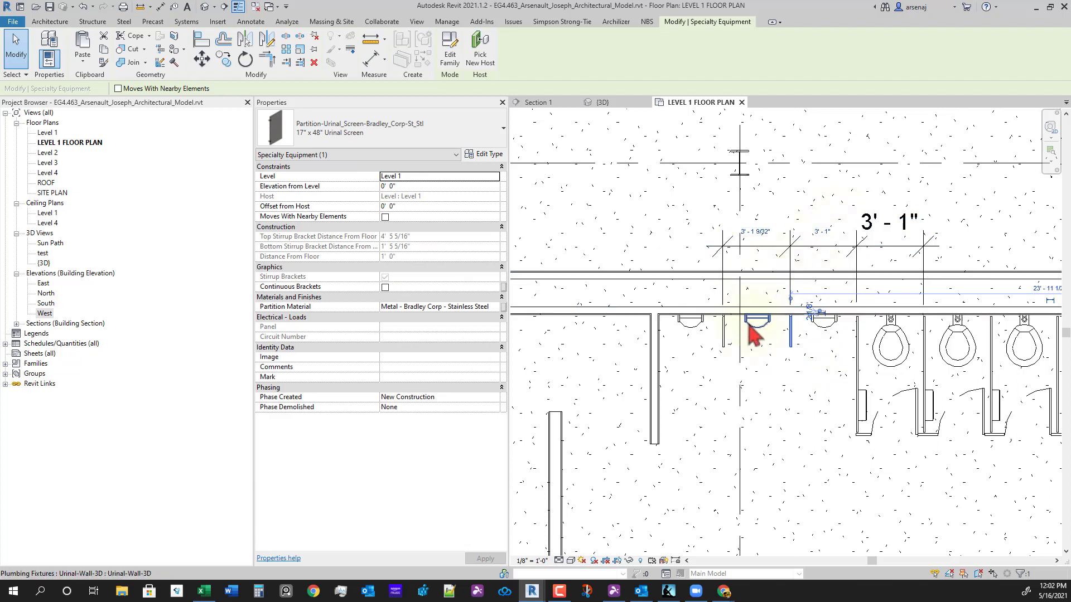
{"action": "left_click", "coordinate": [724, 334]}
{"action": "left_click", "coordinate": [764, 239]}
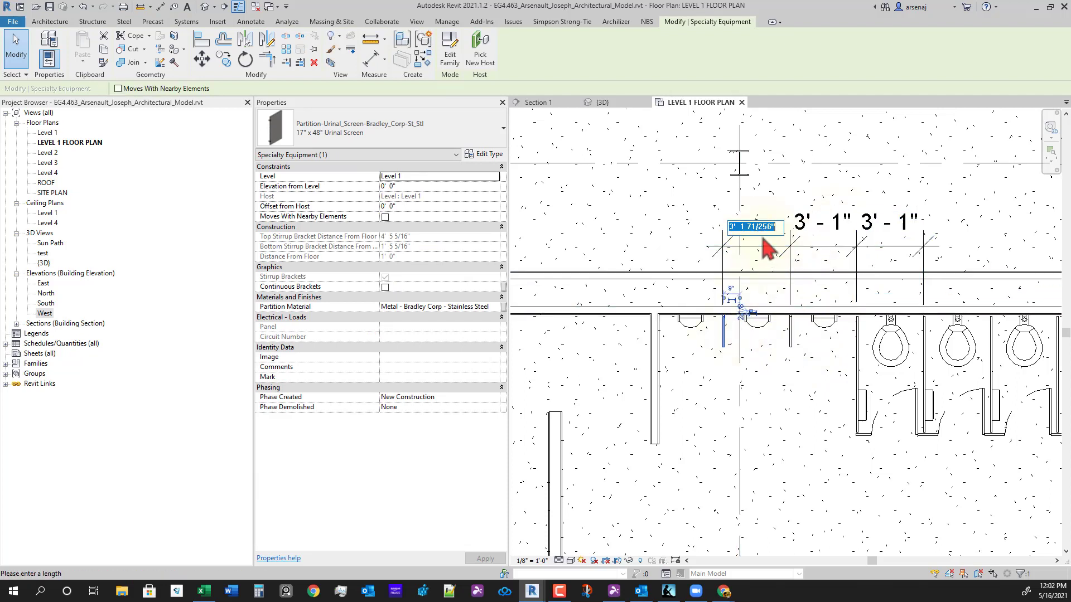
{"action": "type", "text": "3 1"}
{"action": "key", "text": "Return"}
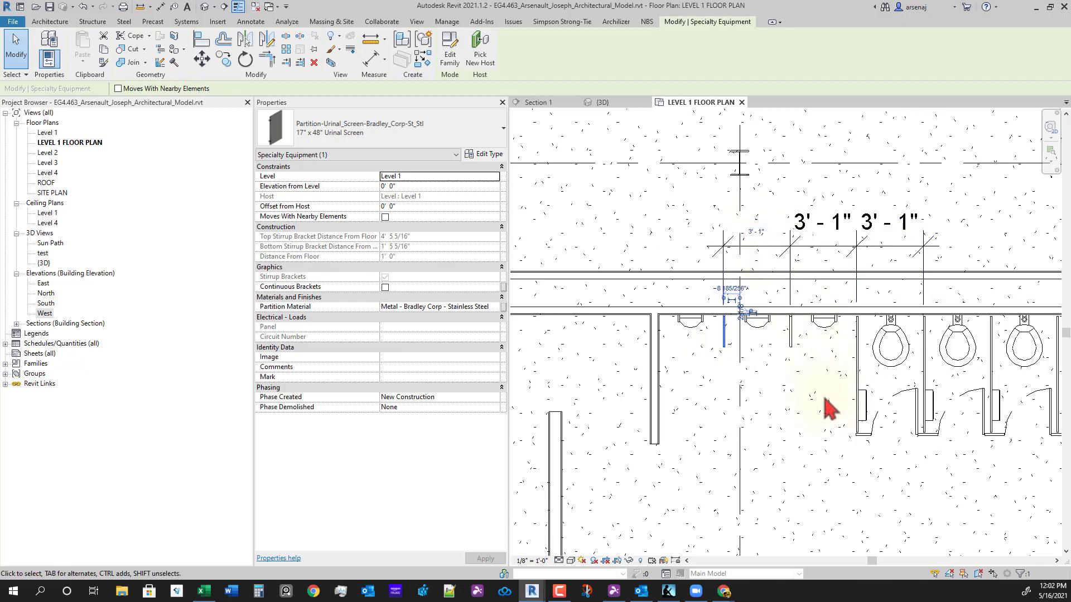
{"action": "left_click", "coordinate": [792, 412]}
{"action": "left_click", "coordinate": [853, 252]}
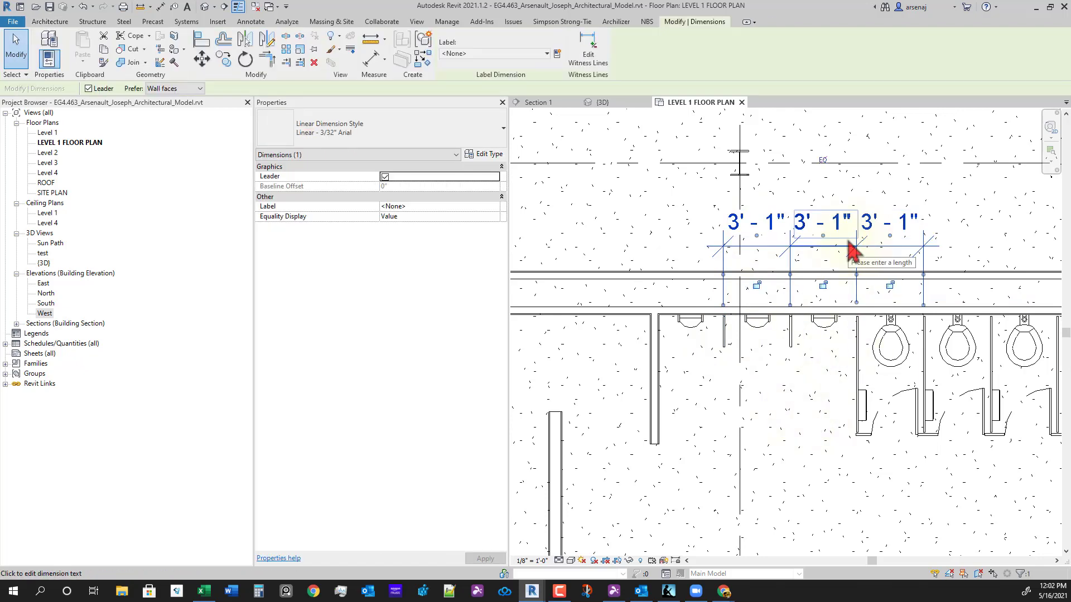
{"action": "key", "text": "Escape"}
{"action": "scroll", "coordinate": [645, 442], "scroll_direction": "down", "scroll_amount": 3}
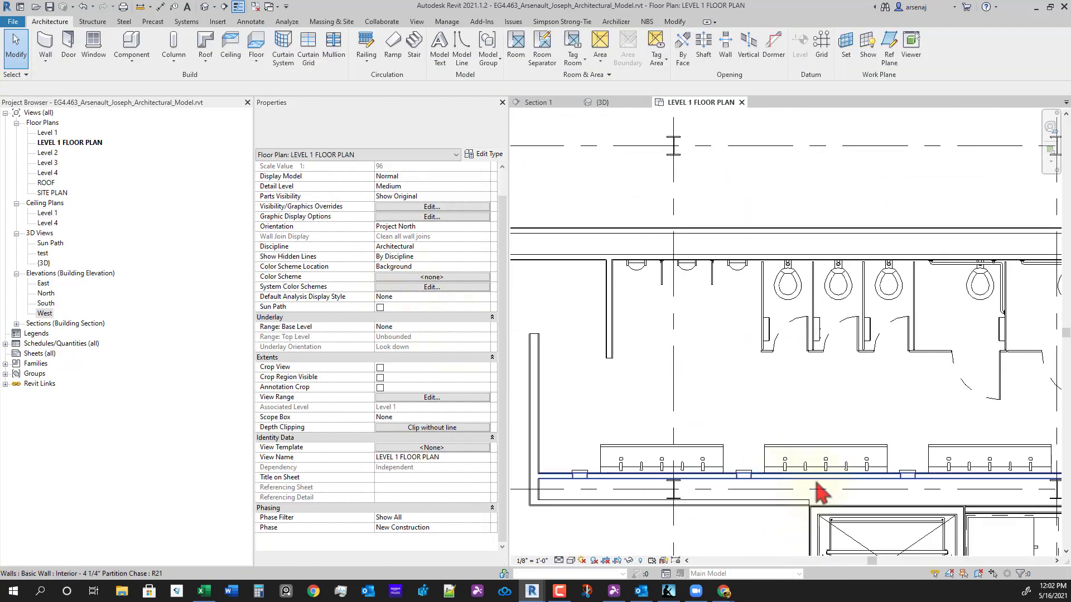
{"action": "scroll", "coordinate": [875, 440], "scroll_direction": "down", "scroll_amount": 2}
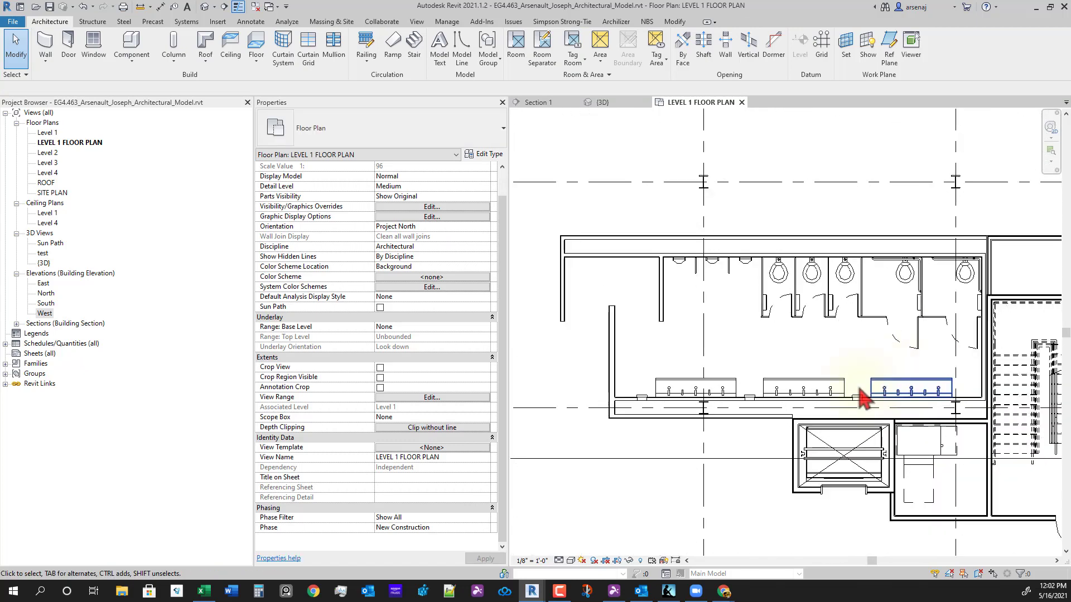
{"action": "middle_click_drag", "start_coordinate": [794, 396], "coordinate": [838, 388]}
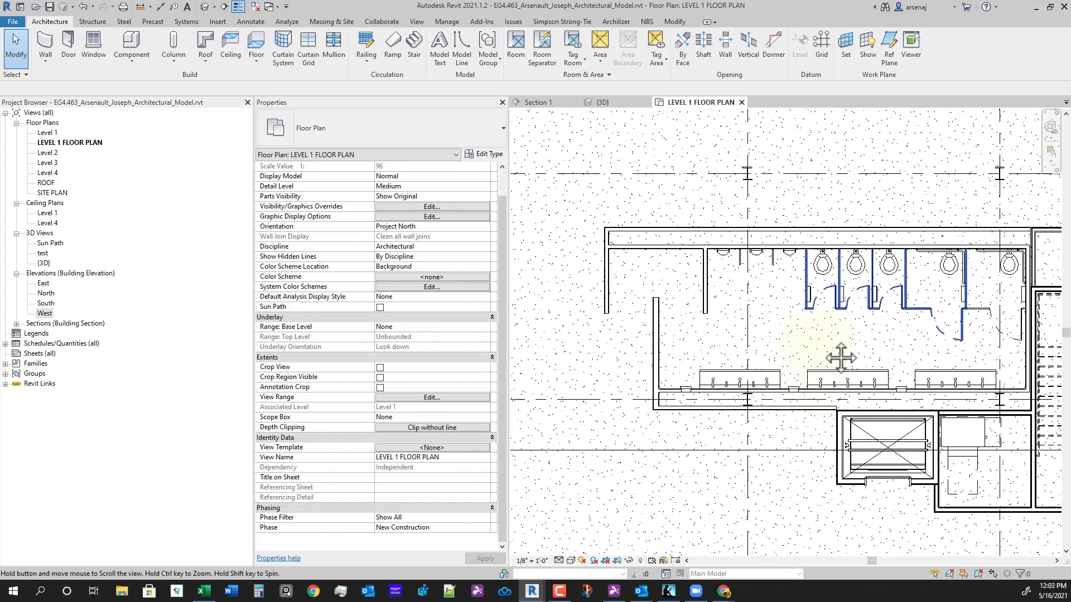
{"action": "scroll", "coordinate": [809, 385], "scroll_direction": "down", "scroll_amount": 5}
{"action": "scroll", "coordinate": [817, 410], "scroll_direction": "up", "scroll_amount": 5}
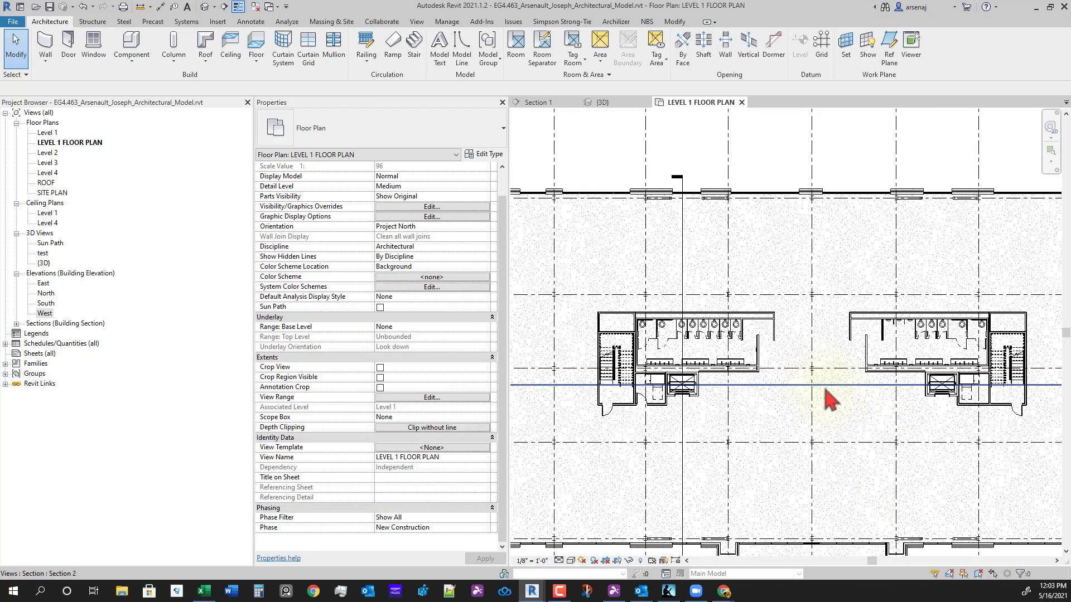
{"action": "scroll", "coordinate": [941, 393], "scroll_direction": "up", "scroll_amount": 4}
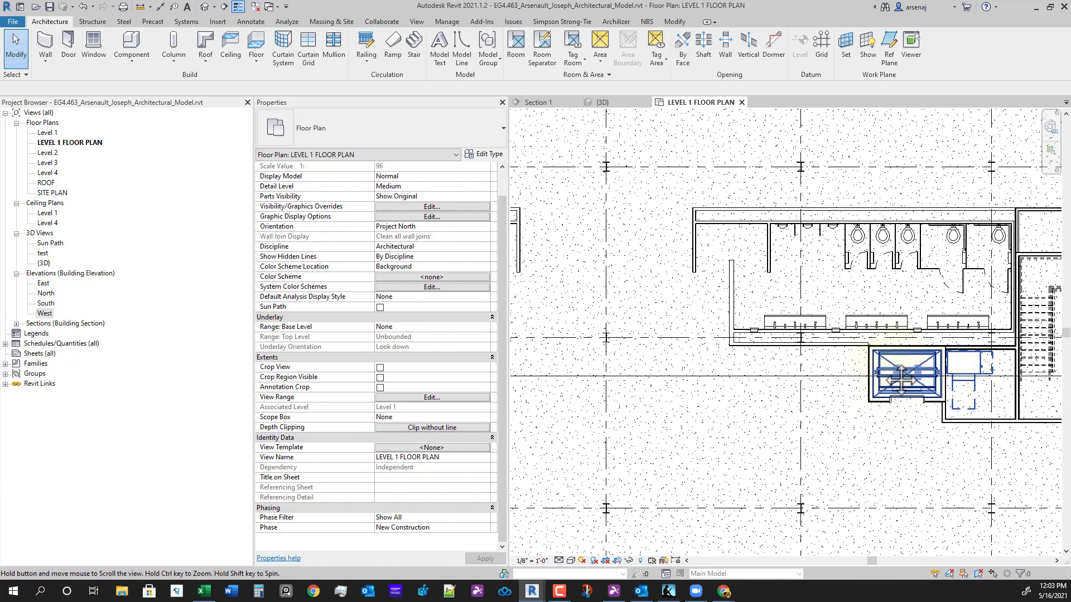
{"action": "middle_click_drag", "start_coordinate": [901, 379], "coordinate": [1023, 409]}
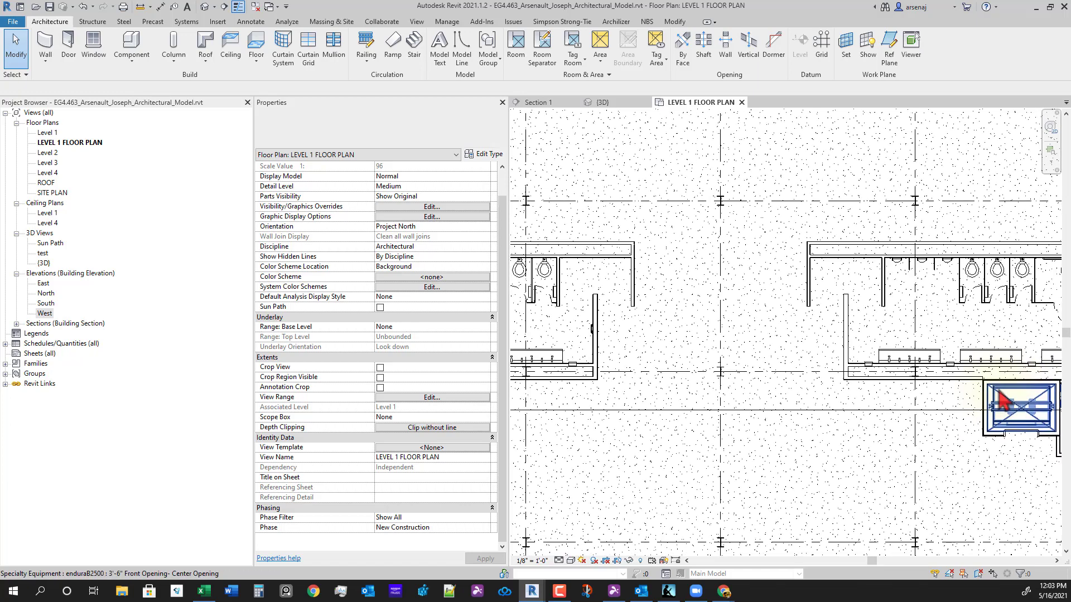
{"action": "middle_click_drag", "start_coordinate": [998, 404], "coordinate": [924, 402]}
{"action": "scroll", "coordinate": [992, 408], "scroll_direction": "down", "scroll_amount": 3}
{"action": "middle_click_drag", "start_coordinate": [741, 474], "coordinate": [891, 463]}
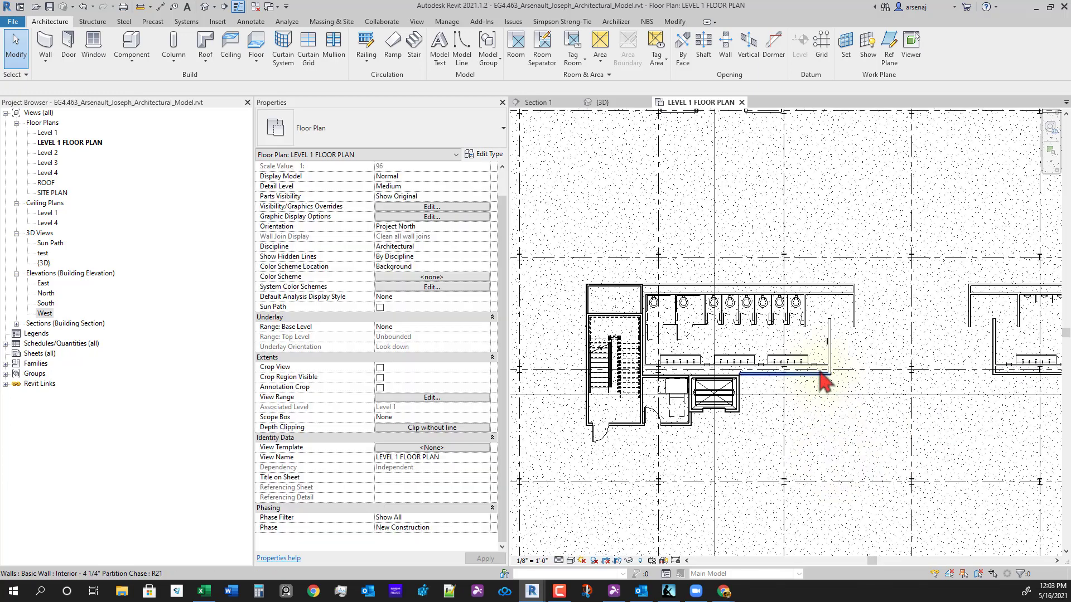
{"action": "scroll", "coordinate": [875, 389], "scroll_direction": "down", "scroll_amount": 1}
{"action": "middle_click_drag", "start_coordinate": [894, 391], "coordinate": [715, 403]}
{"action": "scroll", "coordinate": [971, 341], "scroll_direction": "up", "scroll_amount": 4}
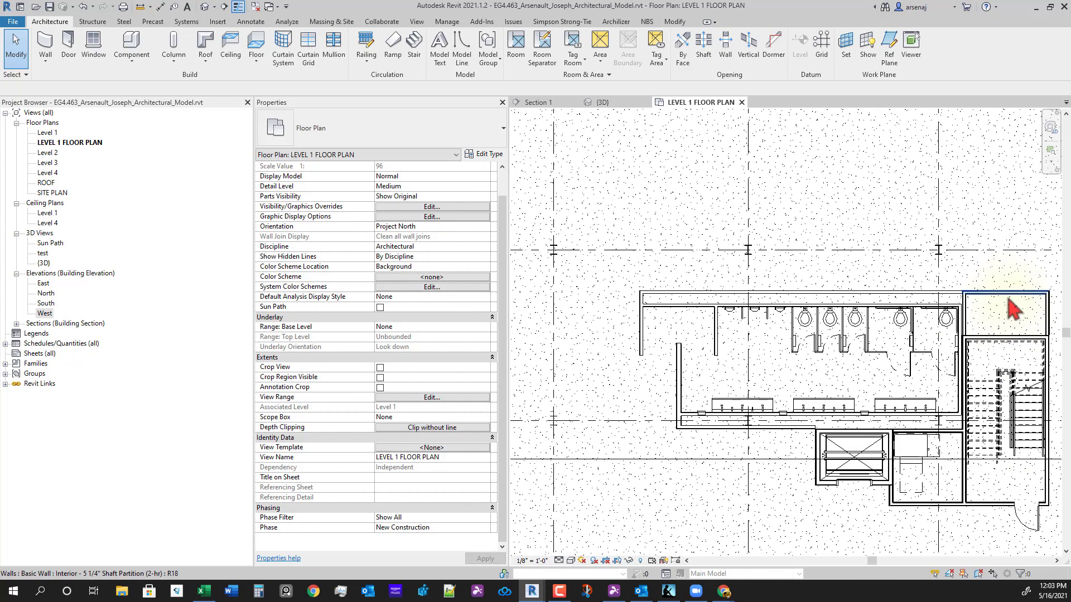
{"action": "left_click_drag", "start_coordinate": [618, 272], "coordinate": [896, 413]}
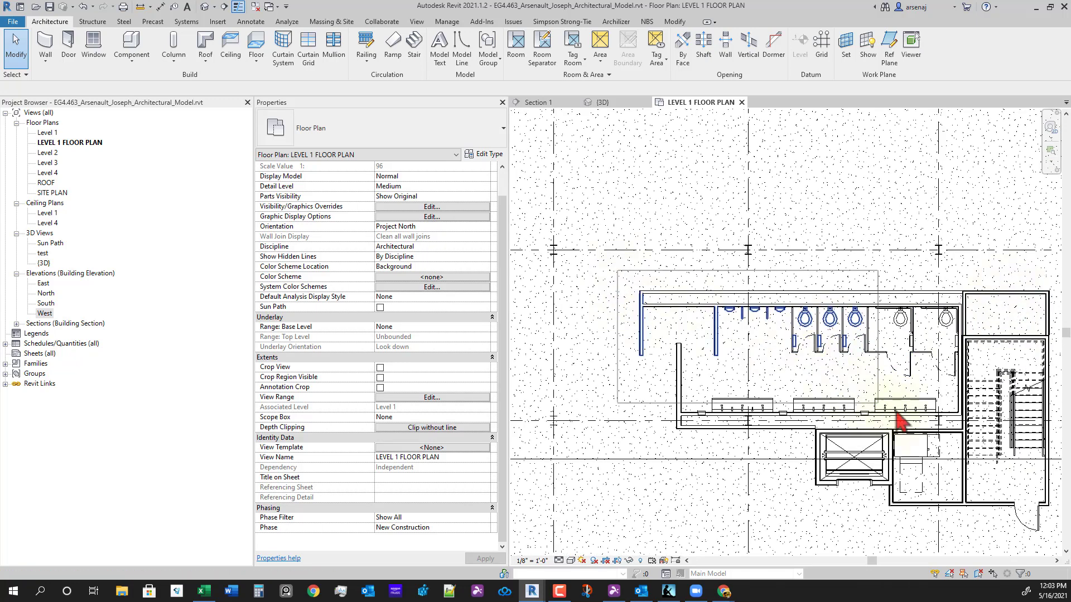
- Extend the selection across the restroom, keeping the elevator equipment included
{"action": "left_click_drag", "start_coordinate": [825, 444], "coordinate": [980, 450]}
{"action": "scroll", "coordinate": [897, 464], "scroll_direction": "up", "scroll_amount": 3}
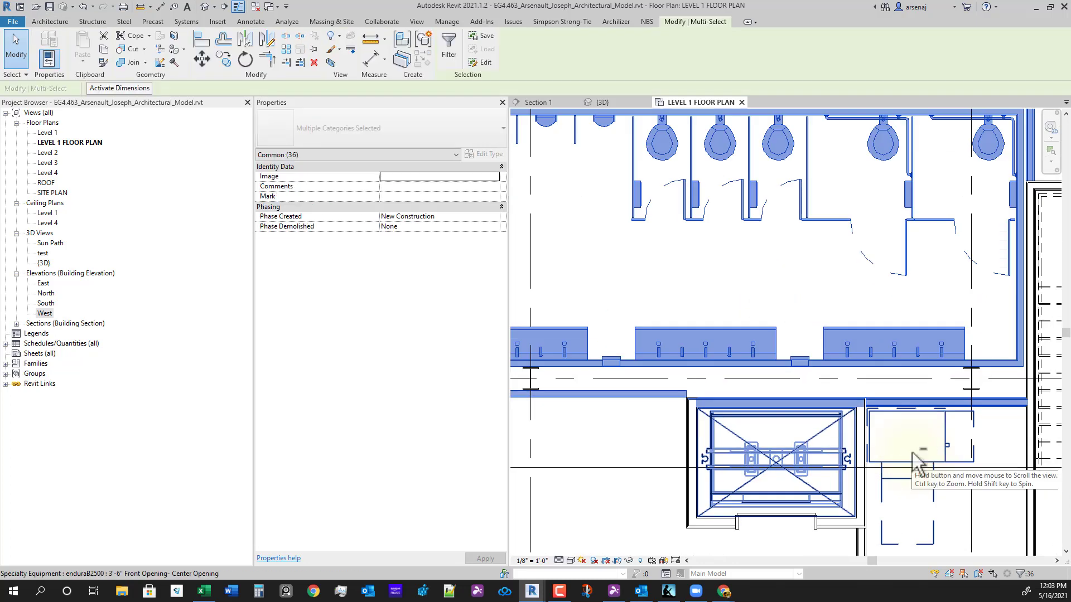
{"action": "left_click", "coordinate": [791, 420], "text": "shift"}
{"action": "scroll", "coordinate": [797, 424], "scroll_direction": "down", "scroll_amount": 3}
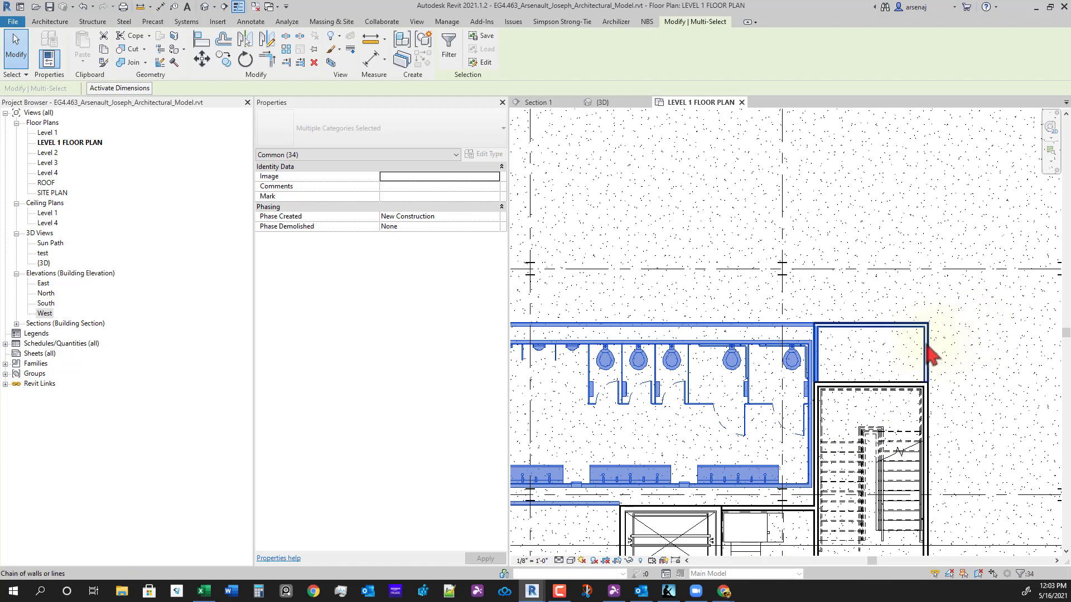
{"action": "scroll", "coordinate": [812, 467], "scroll_direction": "down", "scroll_amount": 2}
{"action": "left_click", "coordinate": [824, 460], "text": "ctrl"}
{"action": "scroll", "coordinate": [820, 478], "scroll_direction": "up", "scroll_amount": 3}
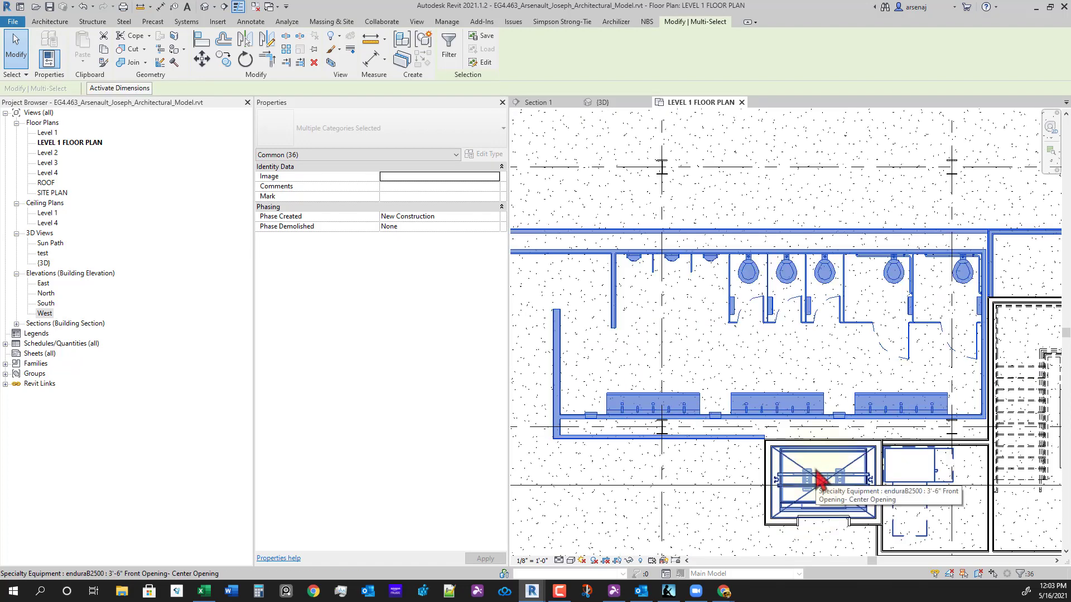
{"action": "middle_click_drag", "start_coordinate": [963, 538], "coordinate": [927, 467]}
{"action": "scroll", "coordinate": [883, 473], "scroll_direction": "down", "scroll_amount": 1}
{"action": "middle_click_drag", "start_coordinate": [764, 527], "coordinate": [972, 485]}
{"action": "scroll", "coordinate": [794, 451], "scroll_direction": "down", "scroll_amount": 3}
{"action": "scroll", "coordinate": [836, 457], "scroll_direction": "down", "scroll_amount": 1}
{"action": "middle_click_drag", "start_coordinate": [762, 433], "coordinate": [660, 407]}
{"action": "middle_click_drag", "start_coordinate": [805, 430], "coordinate": [1014, 433]}
{"action": "middle_click_drag", "start_coordinate": [876, 422], "coordinate": [949, 456]}
{"action": "scroll", "coordinate": [734, 441], "scroll_direction": "down", "scroll_amount": 1}
{"action": "scroll", "coordinate": [699, 329], "scroll_direction": "up", "scroll_amount": 2}
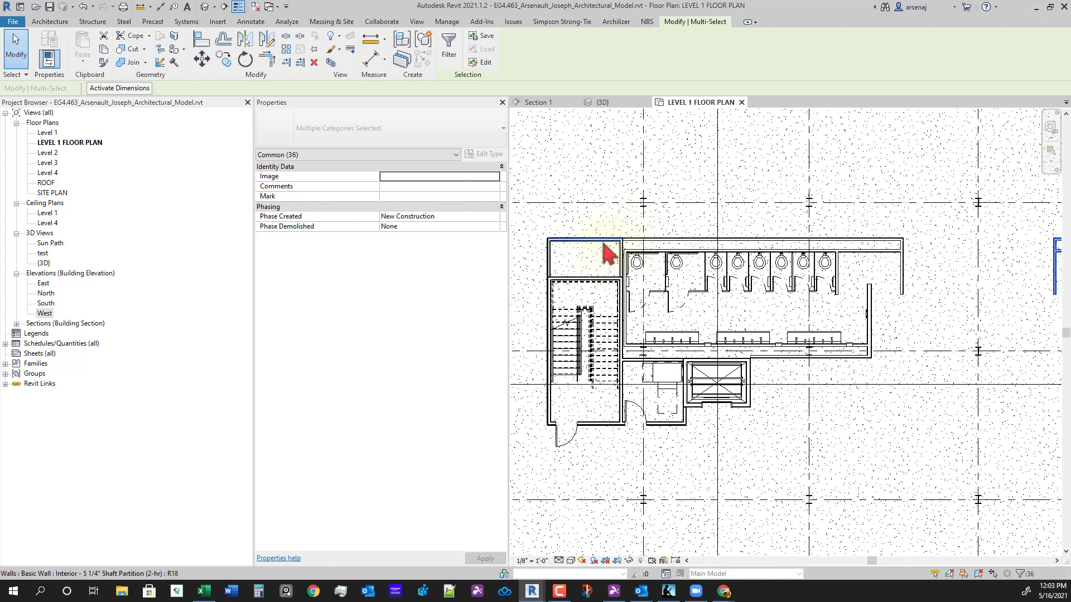
- Add the left restroom's walls and fixtures to the selection and group them with Ctrl+G
{"action": "left_click", "coordinate": [603, 241], "text": "ctrl"}
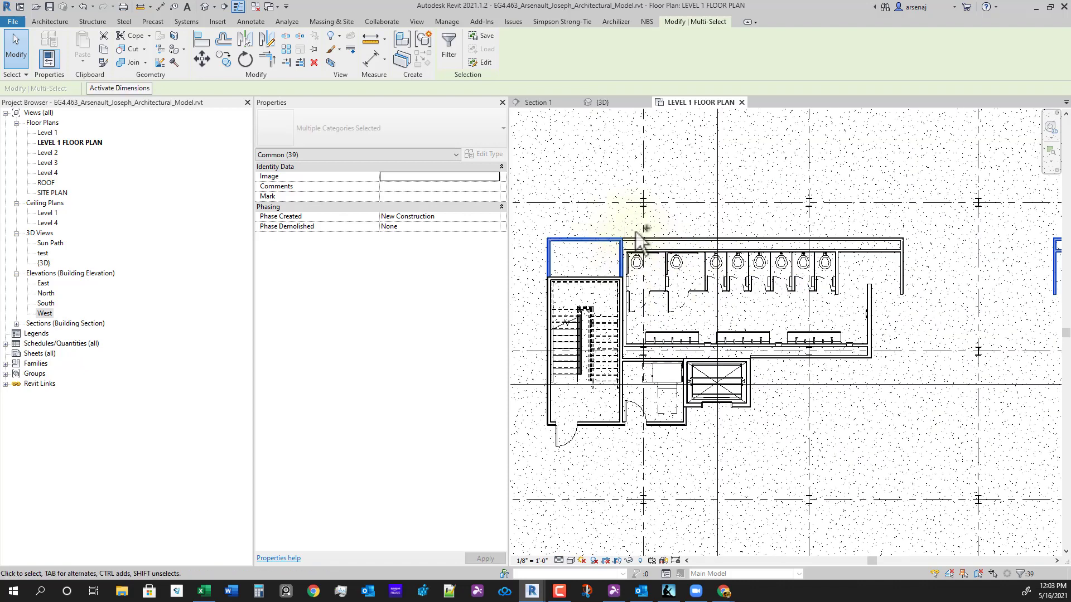
{"action": "left_click_drag", "start_coordinate": [617, 223], "coordinate": [954, 375], "text": "ctrl"}
{"action": "scroll", "coordinate": [663, 403], "scroll_direction": "up", "scroll_amount": 3}
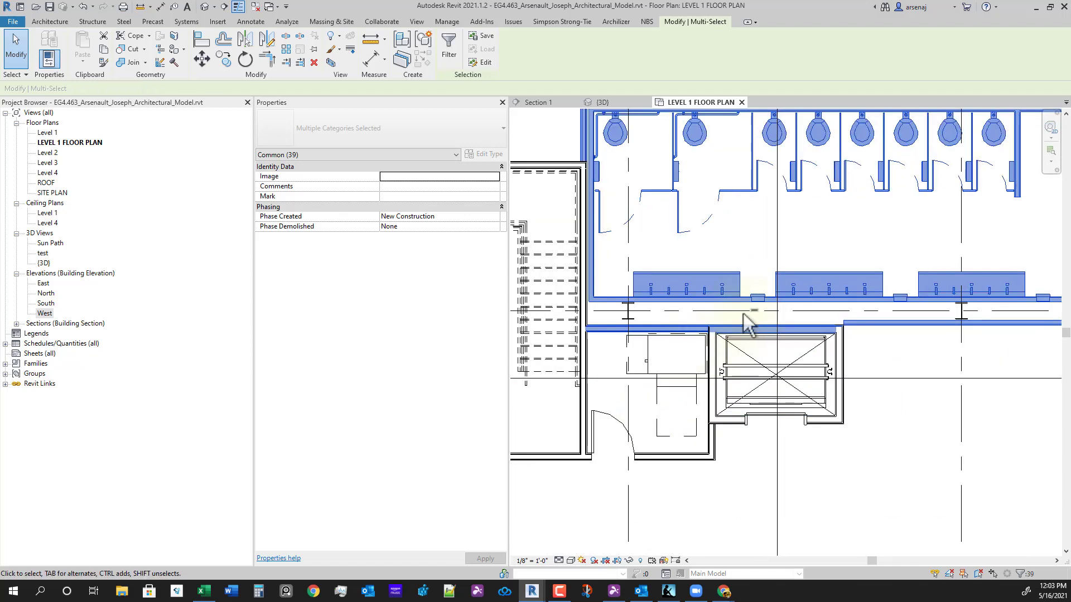
{"action": "middle_click_drag", "start_coordinate": [703, 491], "coordinate": [723, 552]}
{"action": "scroll", "coordinate": [855, 492], "scroll_direction": "down", "scroll_amount": 2}
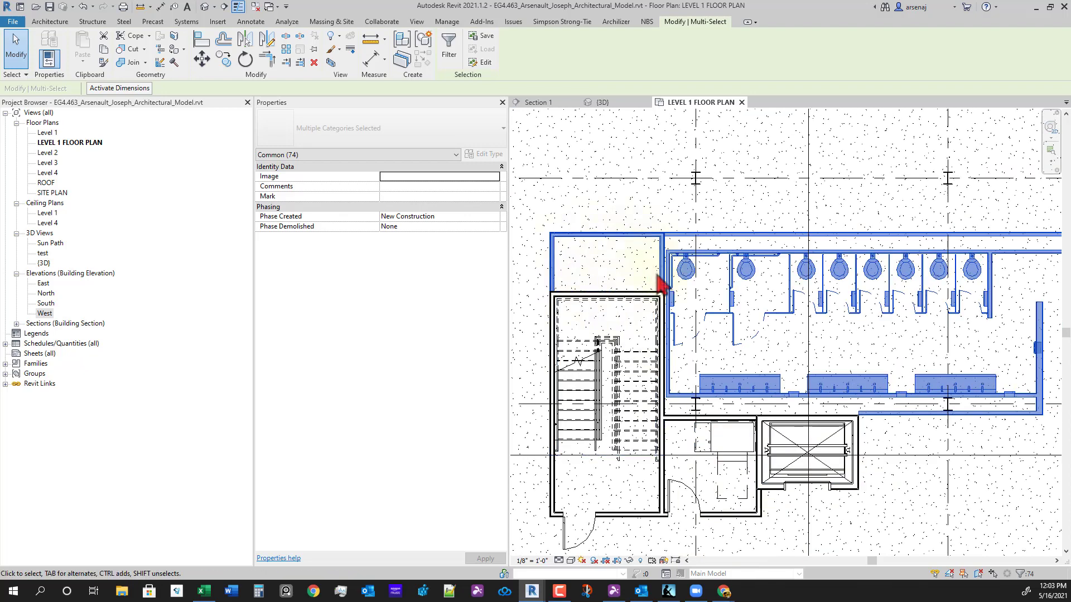
{"action": "middle_click_drag", "start_coordinate": [712, 342], "coordinate": [679, 343]}
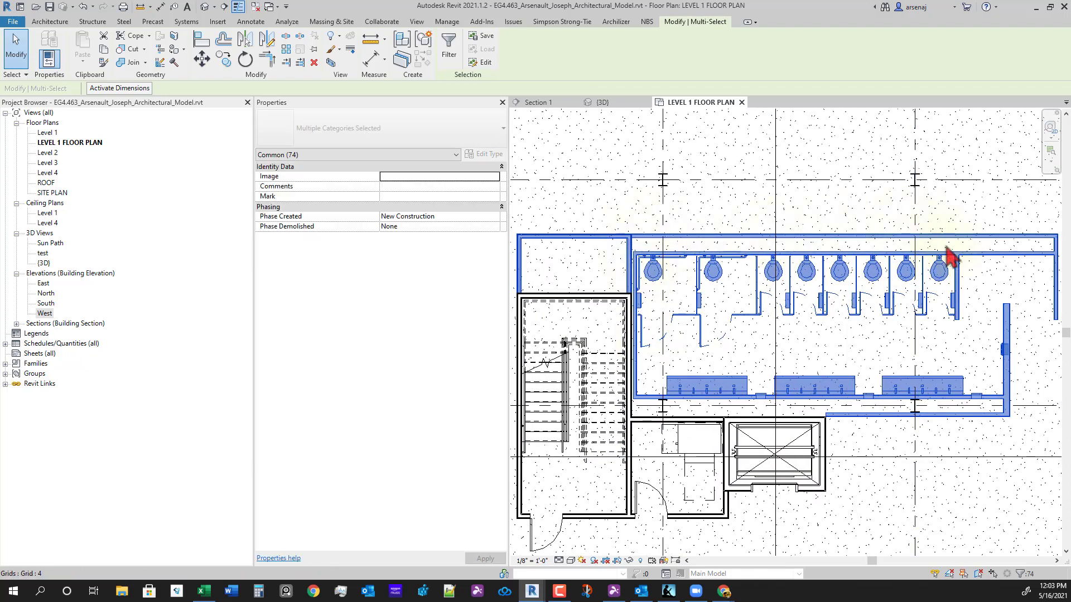
{"action": "middle_click_drag", "start_coordinate": [949, 255], "coordinate": [874, 239]}
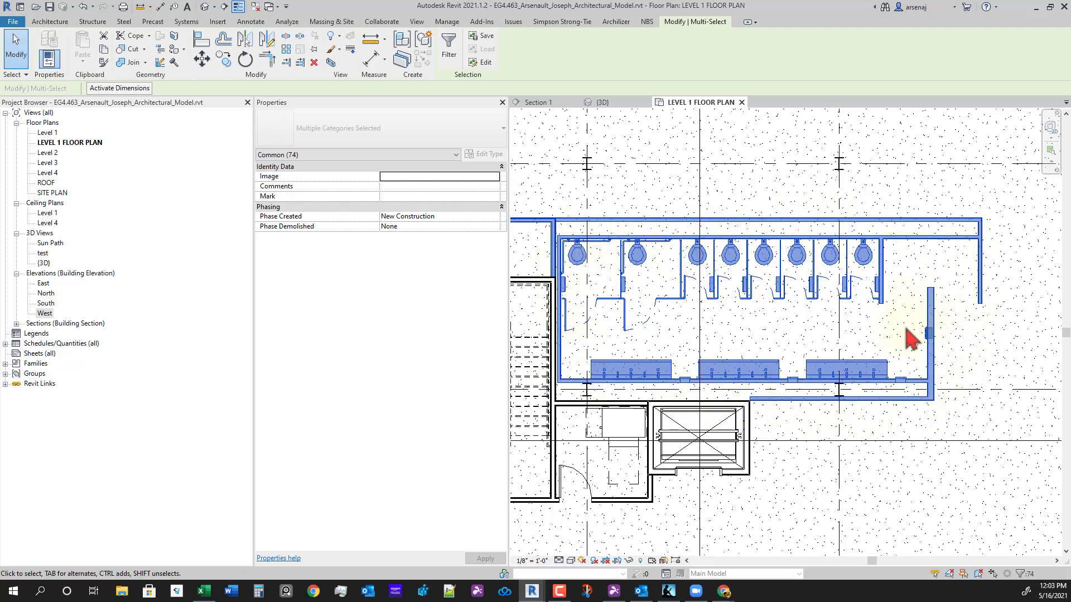
{"action": "scroll", "coordinate": [742, 343], "scroll_direction": "down", "scroll_amount": 4}
{"action": "mouse_move", "coordinate": [752, 413]}
{"action": "middle_mouse_down"}
{"action": "mouse_move", "coordinate": [719, 402]}
{"action": "mouse_move", "coordinate": [605, 410]}
{"action": "middle_mouse_up"}
{"action": "middle_click_drag", "start_coordinate": [891, 400], "coordinate": [684, 414]}
{"action": "scroll", "coordinate": [786, 353], "scroll_direction": "up", "scroll_amount": 5}
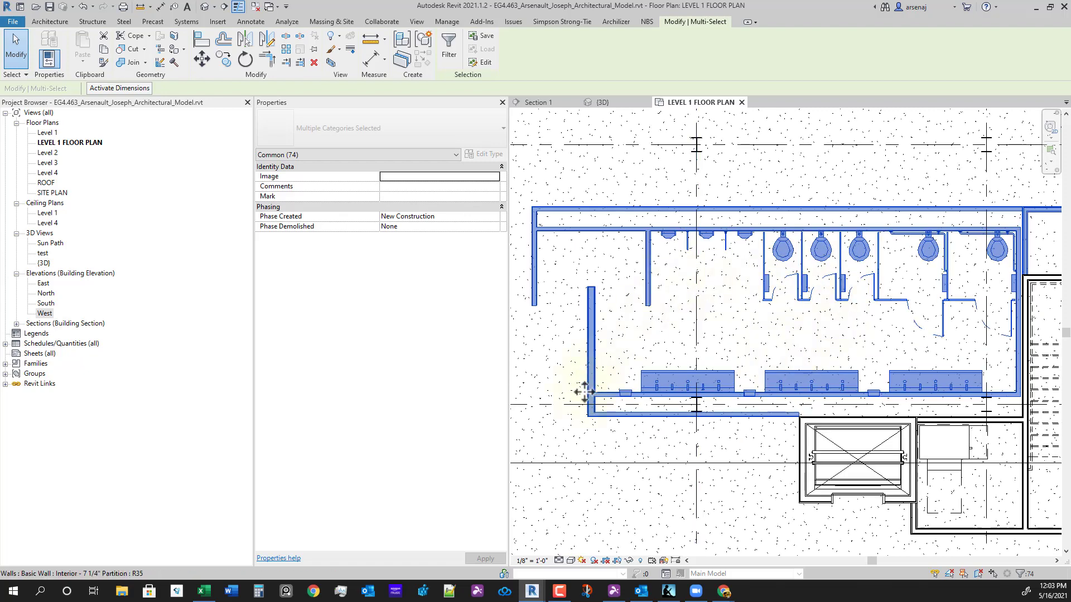
{"action": "scroll", "coordinate": [968, 306], "scroll_direction": "down", "scroll_amount": 2}
{"action": "middle_click_drag", "start_coordinate": [963, 335], "coordinate": [887, 370]}
{"action": "scroll", "coordinate": [831, 370], "scroll_direction": "down", "scroll_amount": 2}
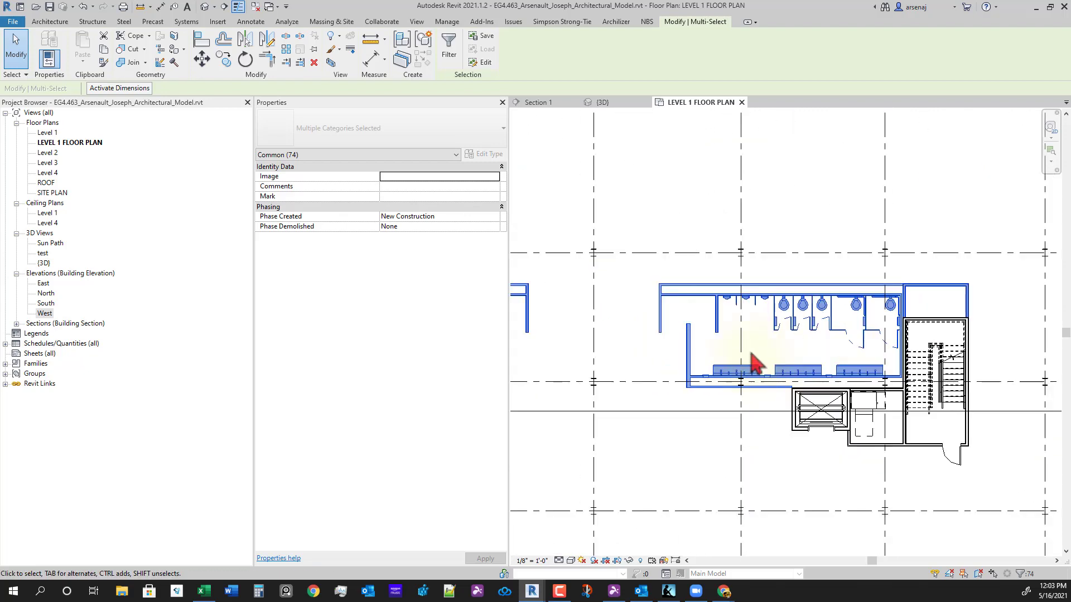
{"action": "key", "text": "ctrl+g"}
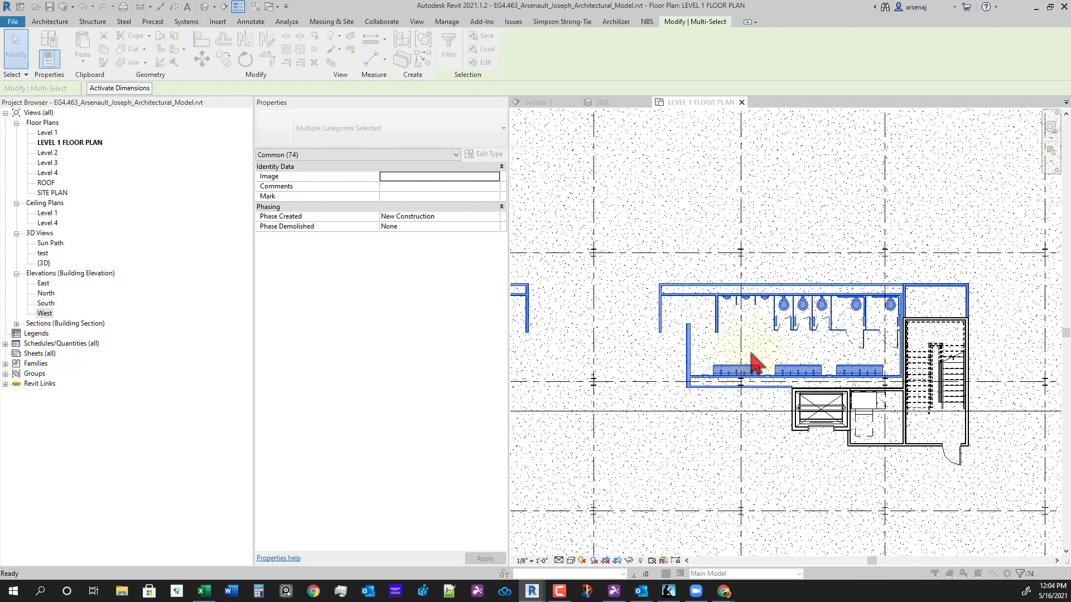
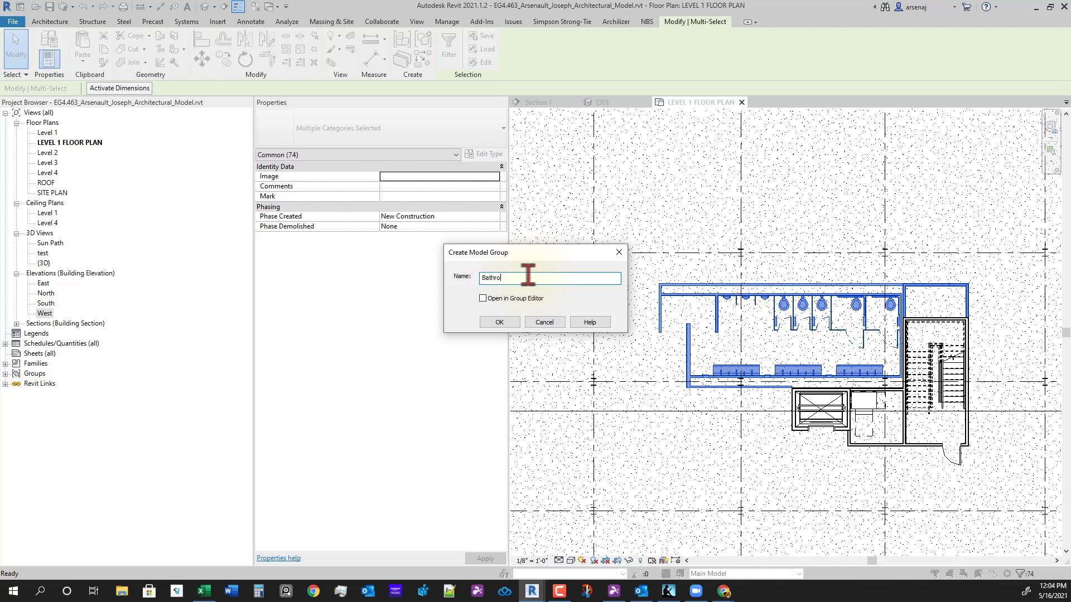
- Finish creating the Bathrooms model group, then select it in the plan
{"action": "key", "text": "Return"}
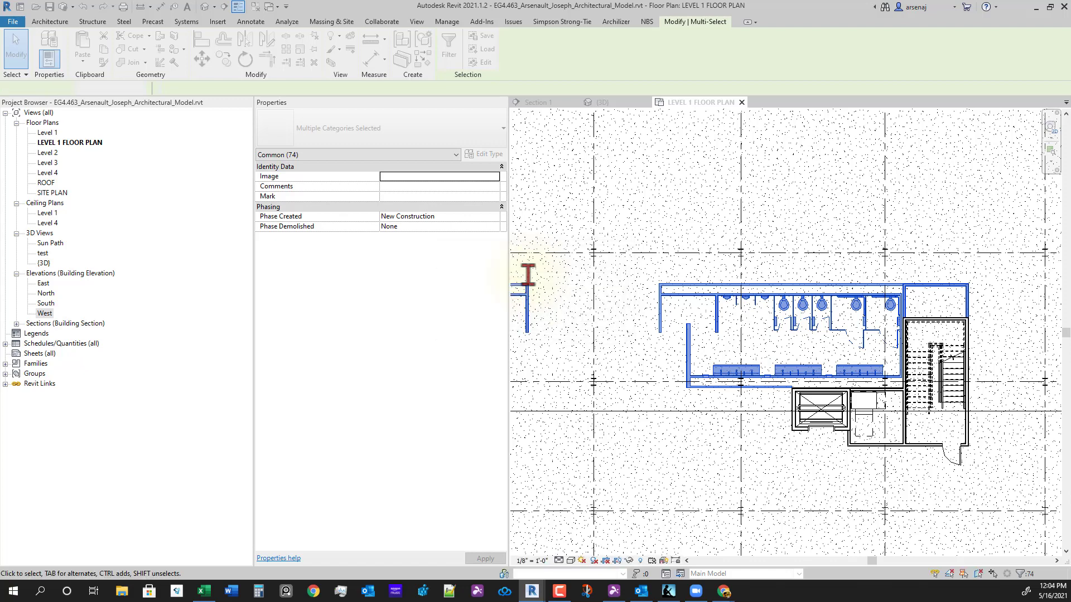
{"action": "scroll", "coordinate": [770, 396], "scroll_direction": "down", "scroll_amount": 1}
{"action": "middle_click_drag", "start_coordinate": [771, 395], "coordinate": [885, 386]}
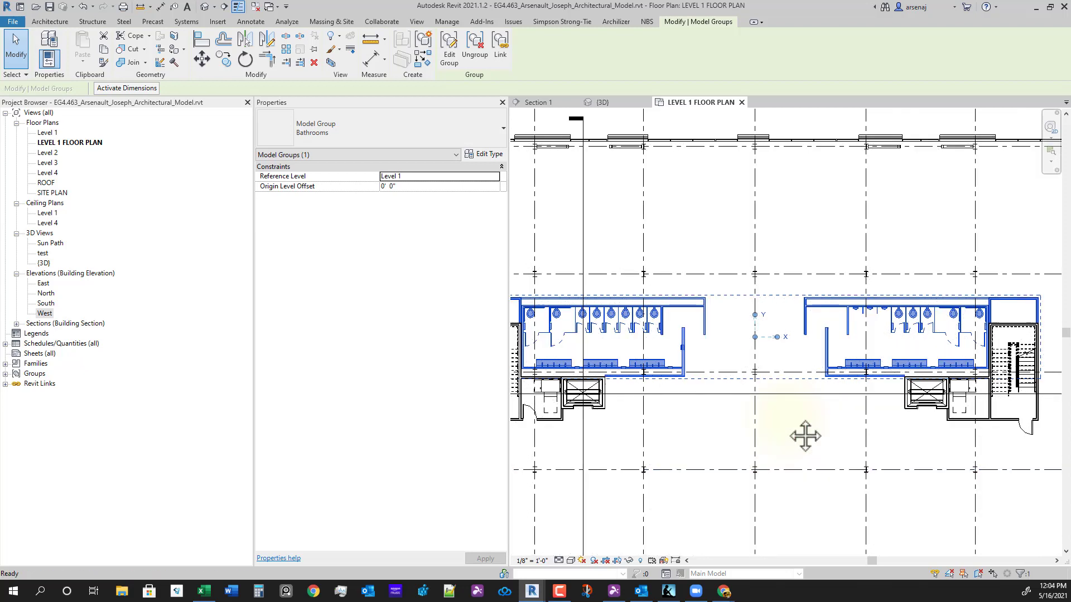
{"action": "scroll", "coordinate": [789, 427], "scroll_direction": "up", "scroll_amount": 1}
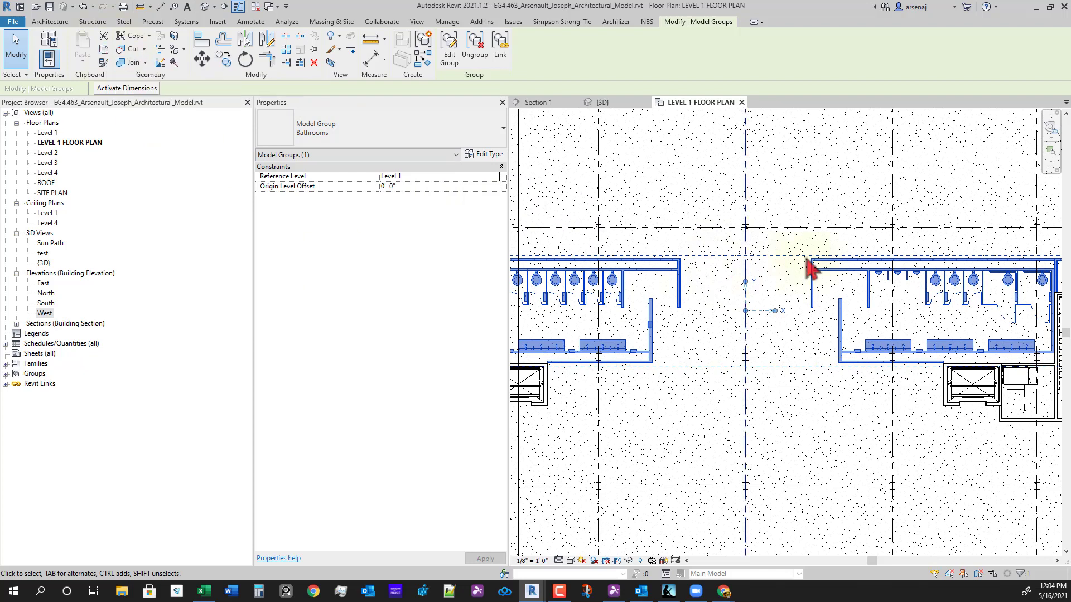
{"action": "middle_click_drag", "start_coordinate": [802, 366], "coordinate": [798, 340]}
{"action": "left_click", "coordinate": [778, 313]}
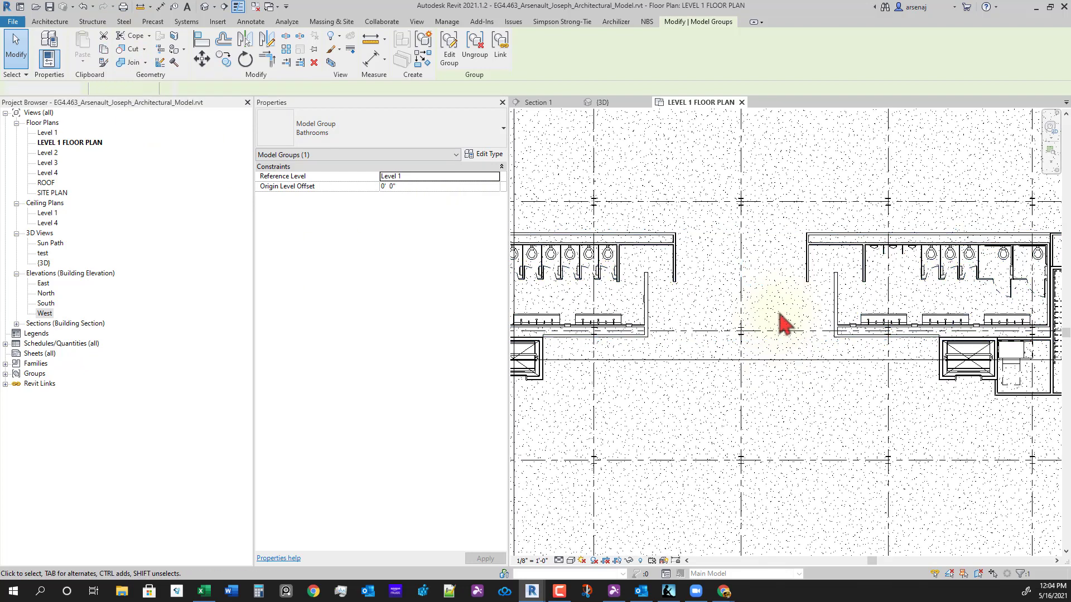
{"action": "key", "text": "Escape"}
{"action": "left_click", "coordinate": [814, 275]}
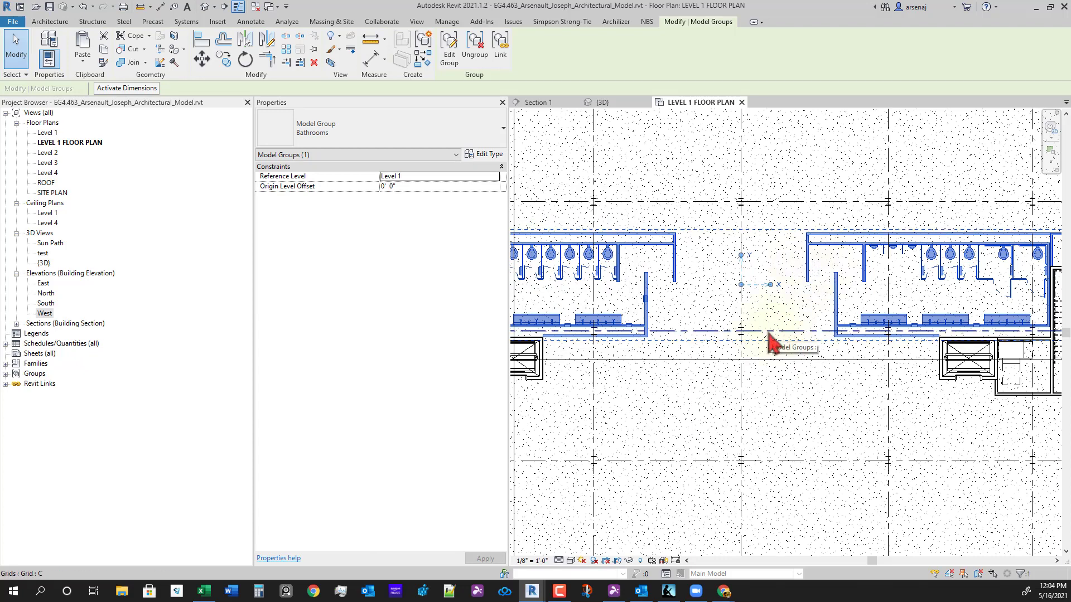
- Copy the Bathrooms group and paste it aligned onto Levels 2, 3 and 4
{"action": "left_click", "coordinate": [109, 49]}
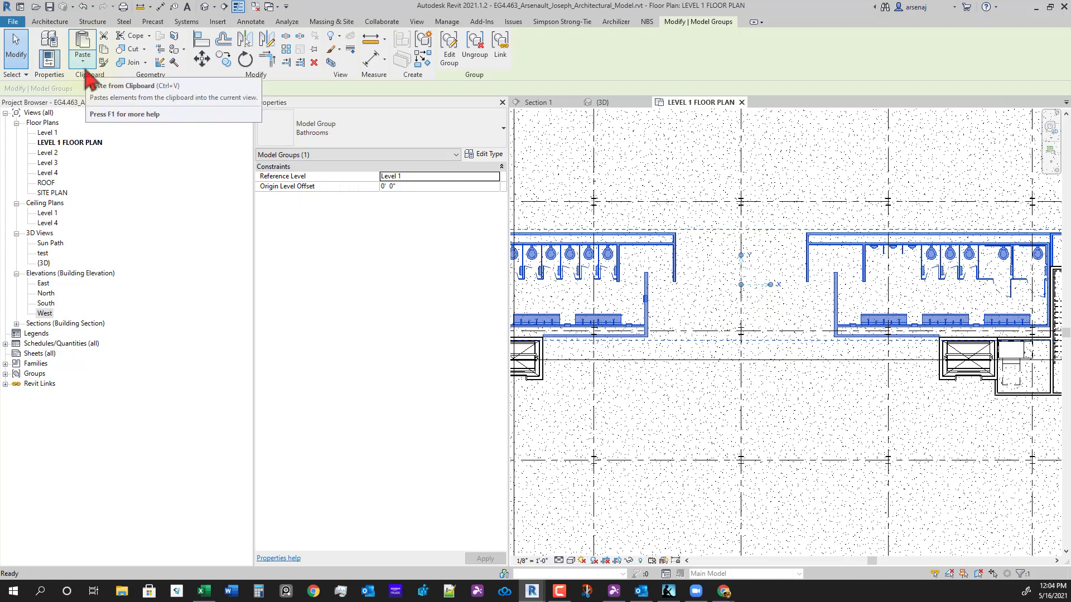
{"action": "left_click", "coordinate": [83, 62]}
{"action": "left_click", "coordinate": [142, 118]}
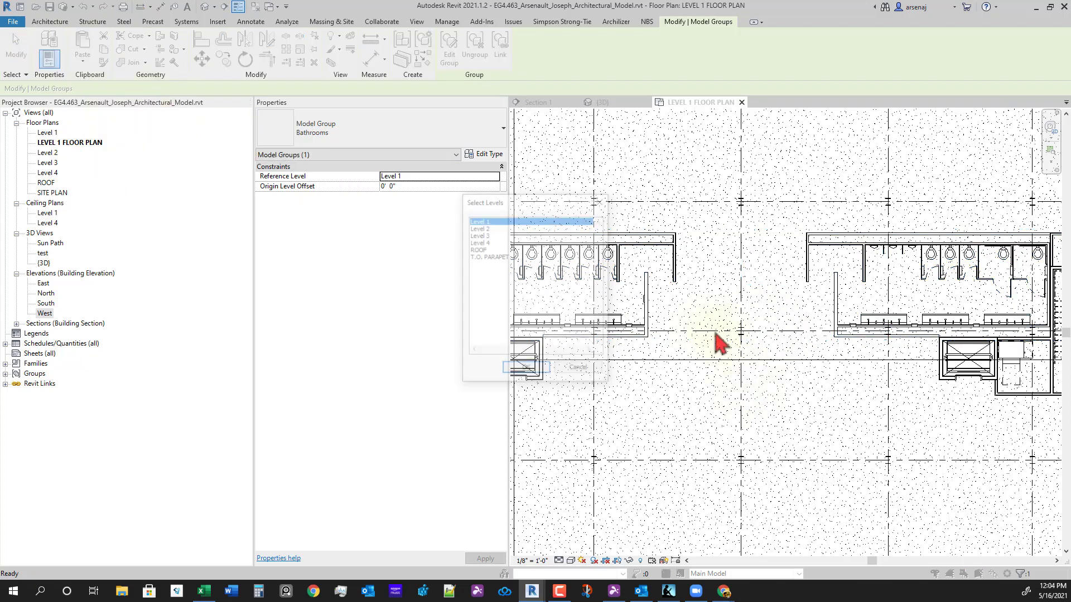
{"action": "left_click", "coordinate": [486, 228]}
{"action": "left_click", "coordinate": [484, 242], "text": "shift"}
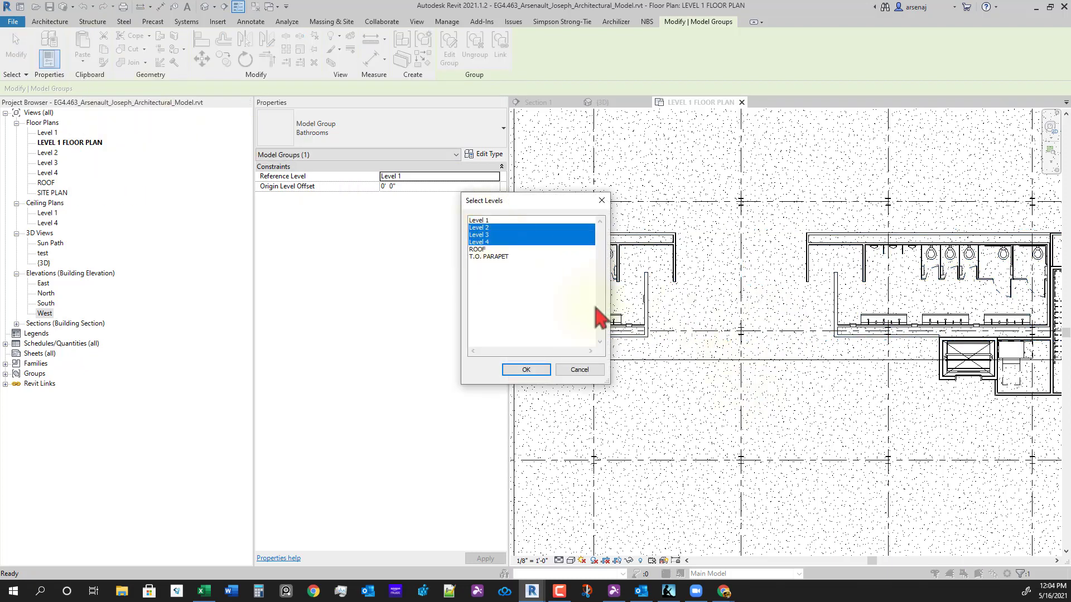
{"action": "key", "text": "Return"}
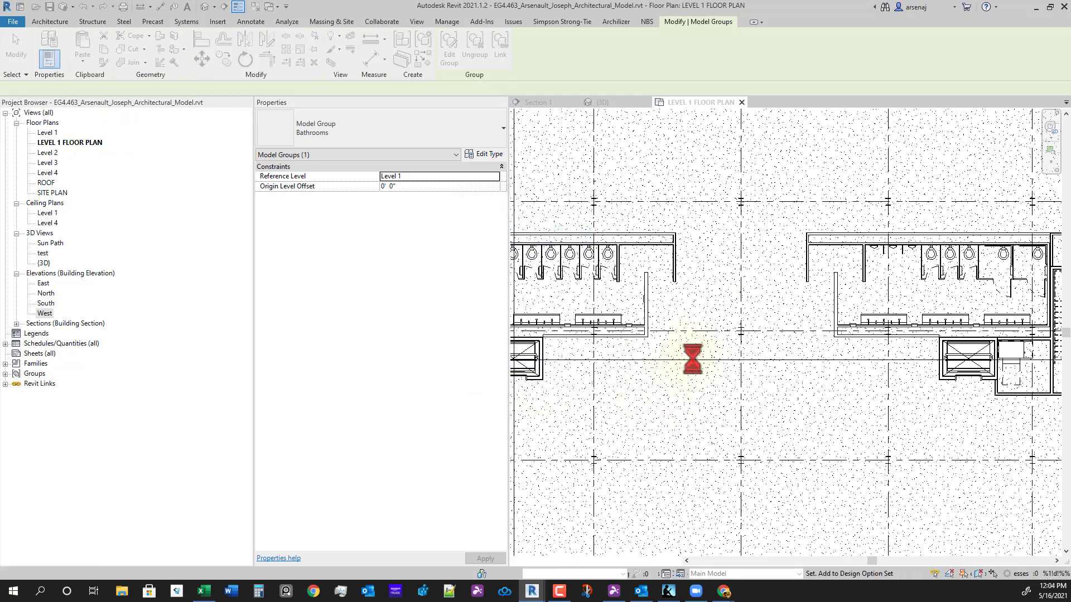
- Pan and zoom the Level 1 plan to frame the restroom cores after pasting
{"action": "scroll", "coordinate": [744, 385], "scroll_direction": "down", "scroll_amount": 3}
{"action": "mouse_move", "coordinate": [825, 434]}
{"action": "middle_mouse_down"}
{"action": "mouse_move", "coordinate": [843, 454]}
{"action": "mouse_move", "coordinate": [822, 425]}
{"action": "mouse_move", "coordinate": [828, 455]}
{"action": "middle_mouse_up"}
{"action": "scroll", "coordinate": [822, 435], "scroll_direction": "down", "scroll_amount": 1}
{"action": "scroll", "coordinate": [834, 427], "scroll_direction": "up", "scroll_amount": 2}
{"action": "scroll", "coordinate": [836, 423], "scroll_direction": "up", "scroll_amount": 1}
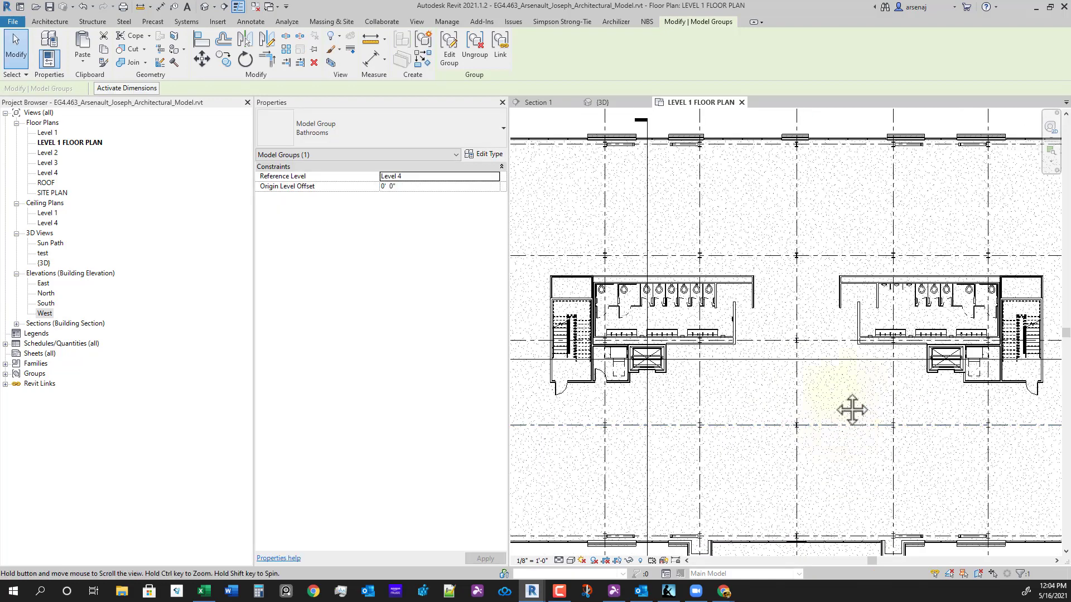
{"action": "middle_click_drag", "start_coordinate": [852, 409], "coordinate": [807, 422]}
{"action": "scroll", "coordinate": [809, 422], "scroll_direction": "down", "scroll_amount": 1}
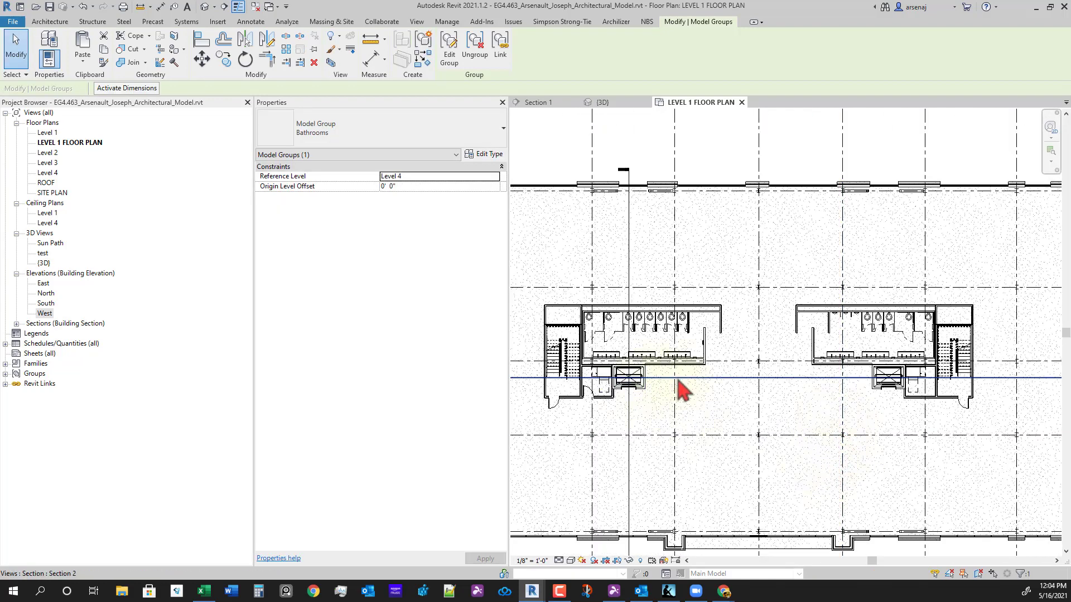
{"action": "middle_click_drag", "start_coordinate": [681, 389], "coordinate": [764, 425]}
{"action": "scroll", "coordinate": [743, 435], "scroll_direction": "up", "scroll_amount": 1}
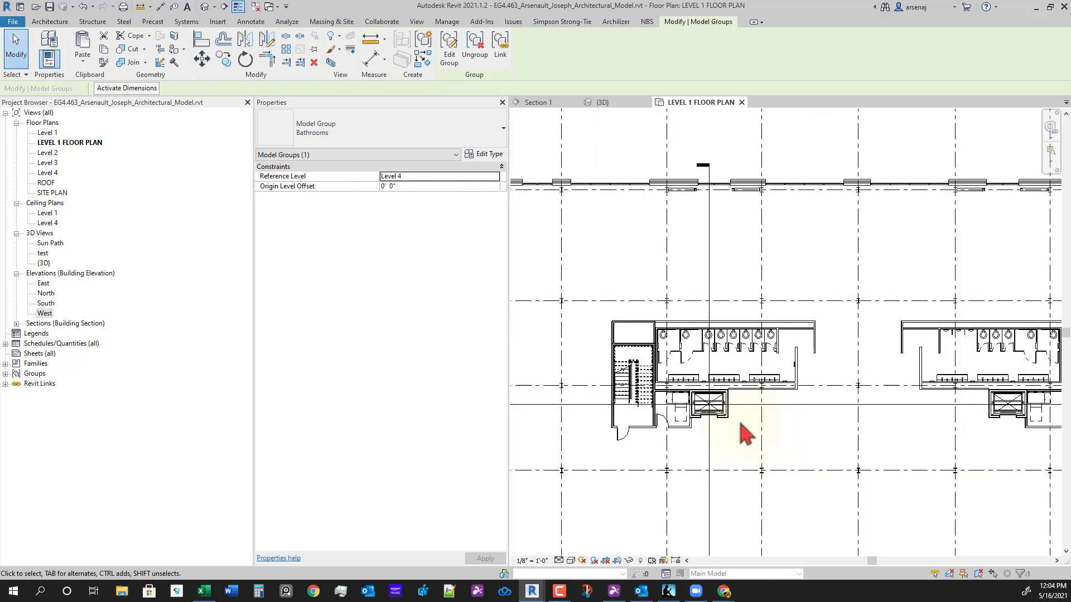
- Open the Level 2 floor plan and inspect the pasted restroom core around the elevator
{"action": "double_click", "coordinate": [49, 153]}
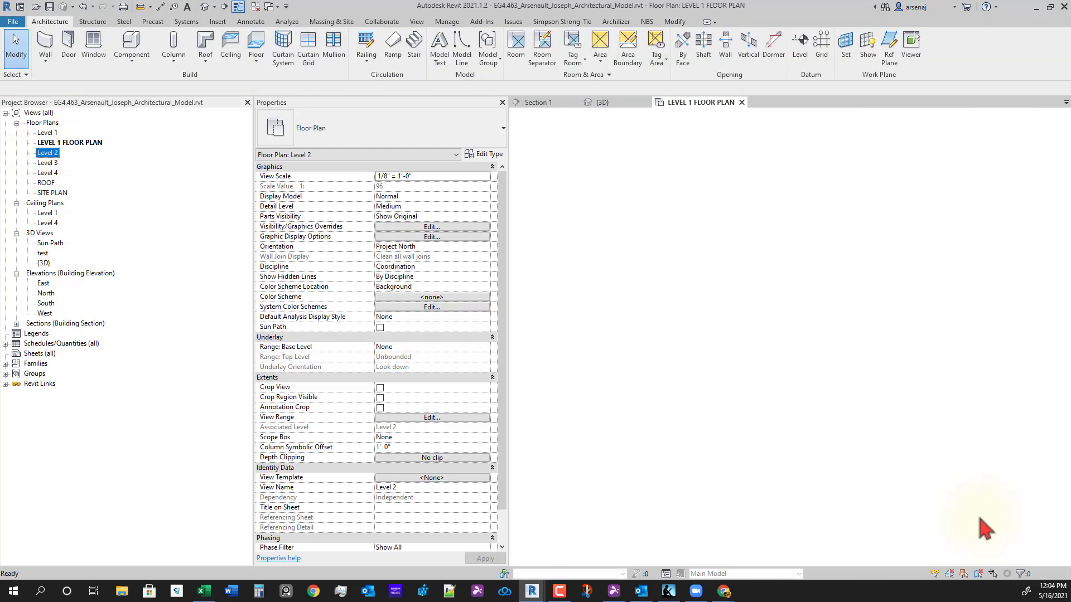
{"action": "scroll", "coordinate": [647, 390], "scroll_direction": "up", "scroll_amount": 5}
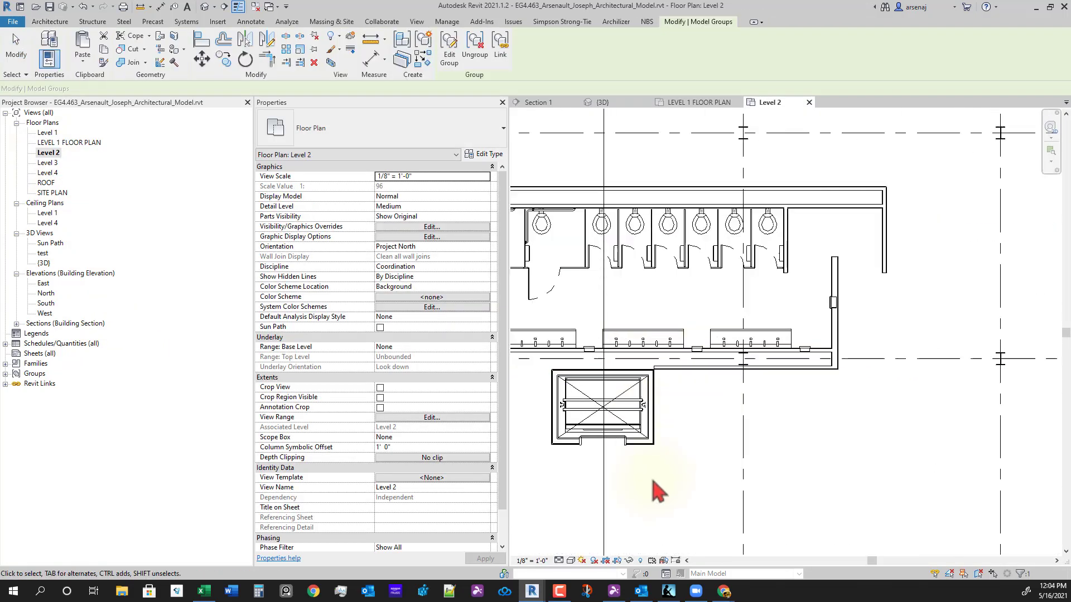
{"action": "scroll", "coordinate": [758, 426], "scroll_direction": "down", "scroll_amount": 3}
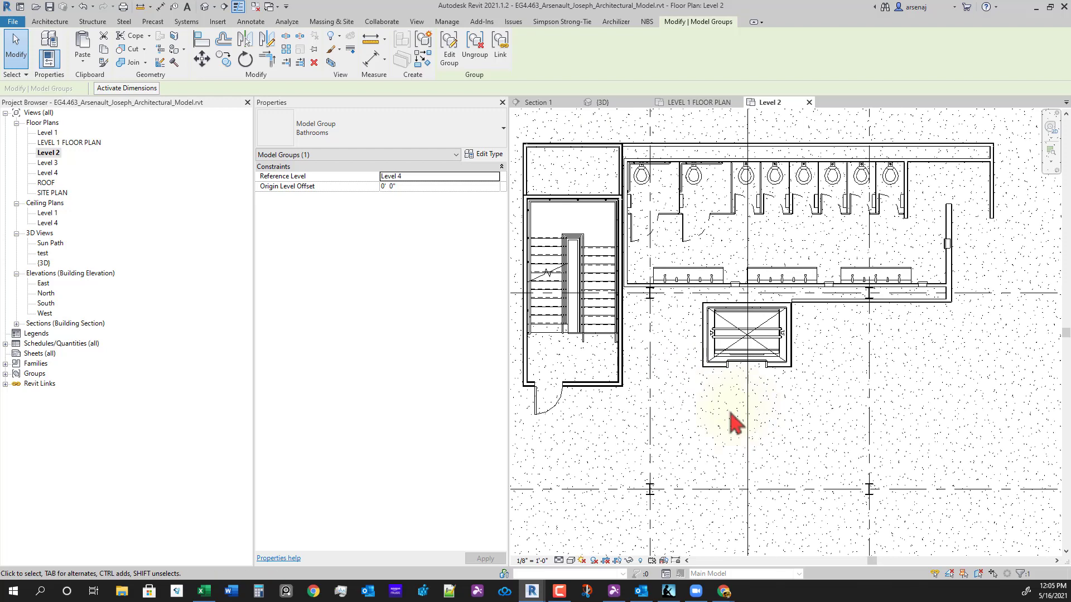
{"action": "scroll", "coordinate": [731, 421], "scroll_direction": "down", "scroll_amount": 2}
{"action": "middle_click_drag", "start_coordinate": [683, 413], "coordinate": [677, 343]}
{"action": "middle_click_drag", "start_coordinate": [670, 385], "coordinate": [774, 404]}
{"action": "scroll", "coordinate": [707, 332], "scroll_direction": "up", "scroll_amount": 5}
{"action": "middle_click_drag", "start_coordinate": [734, 316], "coordinate": [794, 316]}
{"action": "scroll", "coordinate": [794, 317], "scroll_direction": "up", "scroll_amount": 1}
{"action": "scroll", "coordinate": [794, 317], "scroll_direction": "down", "scroll_amount": 2}
{"action": "middle_click_drag", "start_coordinate": [822, 378], "coordinate": [786, 409]}
{"action": "scroll", "coordinate": [790, 329], "scroll_direction": "up", "scroll_amount": 2}
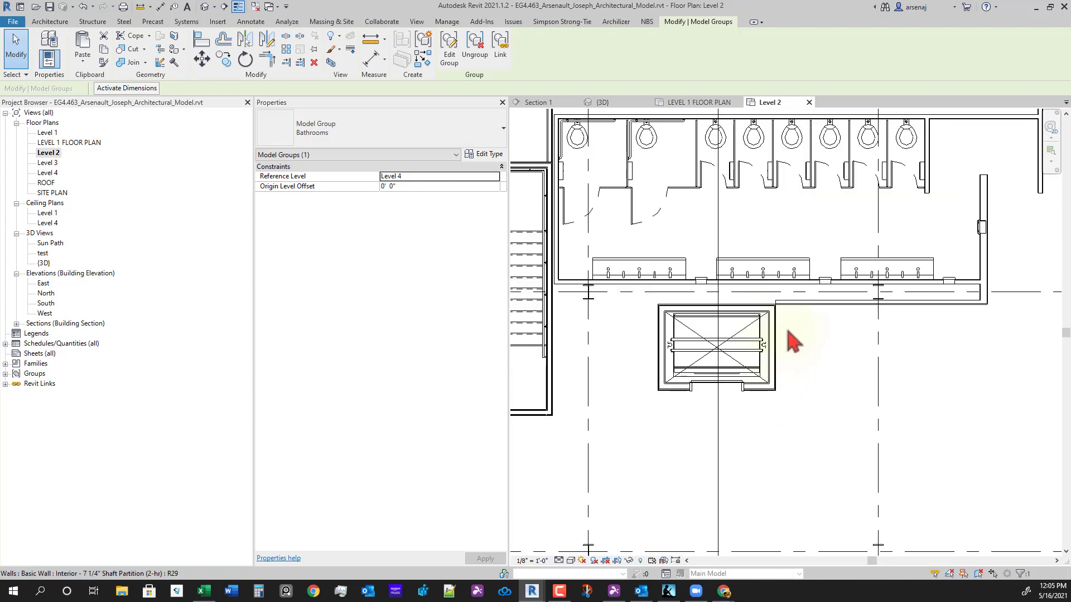
{"action": "middle_click_drag", "start_coordinate": [778, 369], "coordinate": [901, 389]}
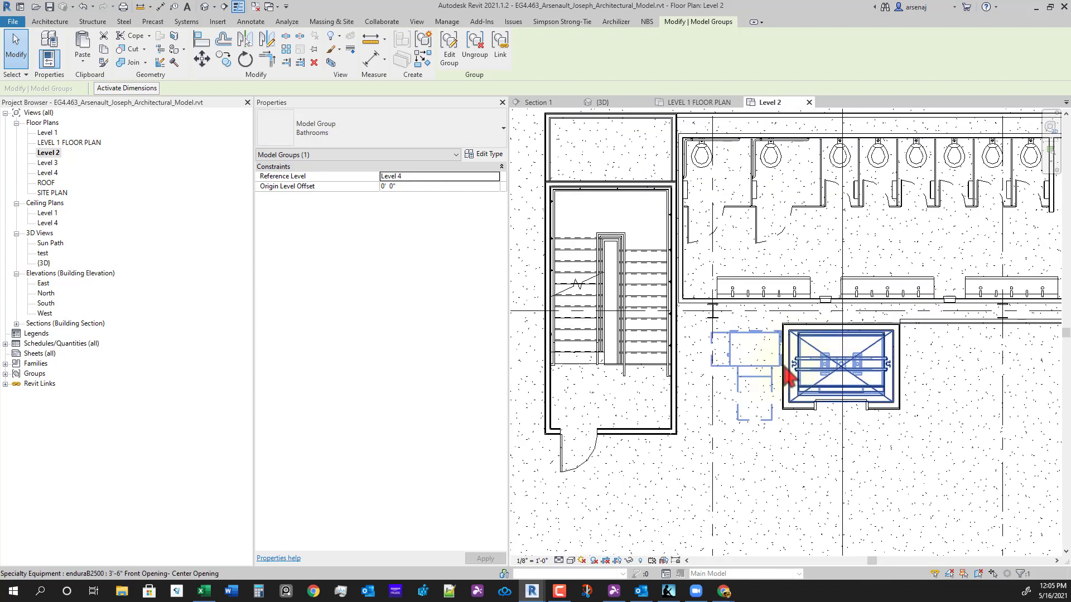
{"action": "scroll", "coordinate": [782, 369], "scroll_direction": "up", "scroll_amount": 1}
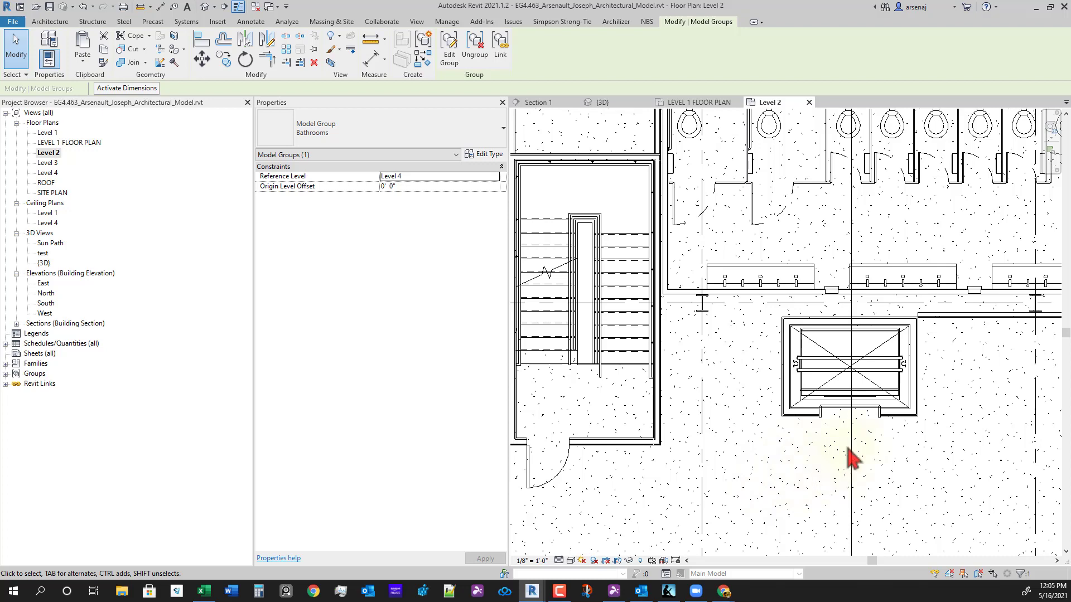
{"action": "scroll", "coordinate": [747, 445], "scroll_direction": "down", "scroll_amount": 3}
{"action": "middle_click_drag", "start_coordinate": [793, 474], "coordinate": [675, 435]}
{"action": "scroll", "coordinate": [769, 408], "scroll_direction": "down", "scroll_amount": 2}
{"action": "middle_click_drag", "start_coordinate": [769, 409], "coordinate": [702, 373]}
- Return to the LEVEL 1 FLOOR PLAN view
{"action": "left_click", "coordinate": [715, 102]}
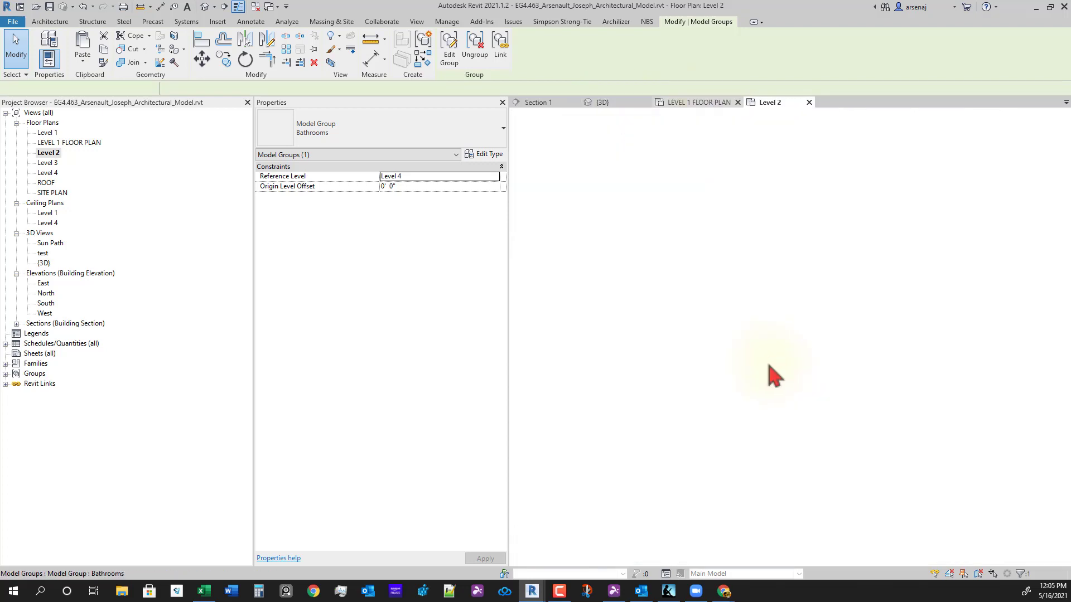
{"action": "scroll", "coordinate": [697, 437], "scroll_direction": "up", "scroll_amount": 2}
{"action": "scroll", "coordinate": [705, 428], "scroll_direction": "up", "scroll_amount": 2}
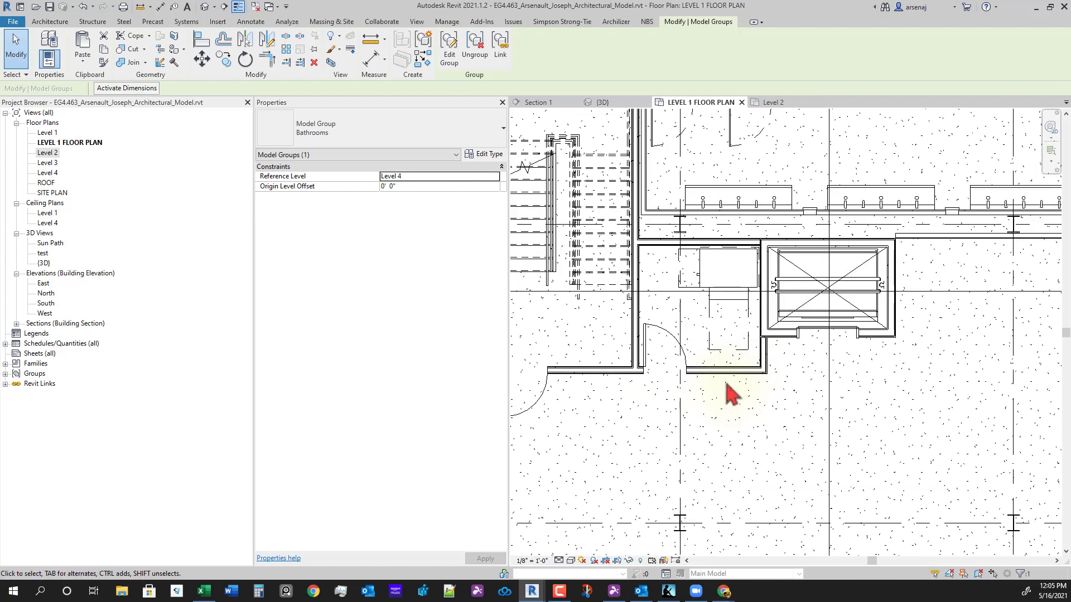
- Select the short partition walls beside the elevator at both restroom cores on Level 1
{"action": "left_click", "coordinate": [766, 362]}
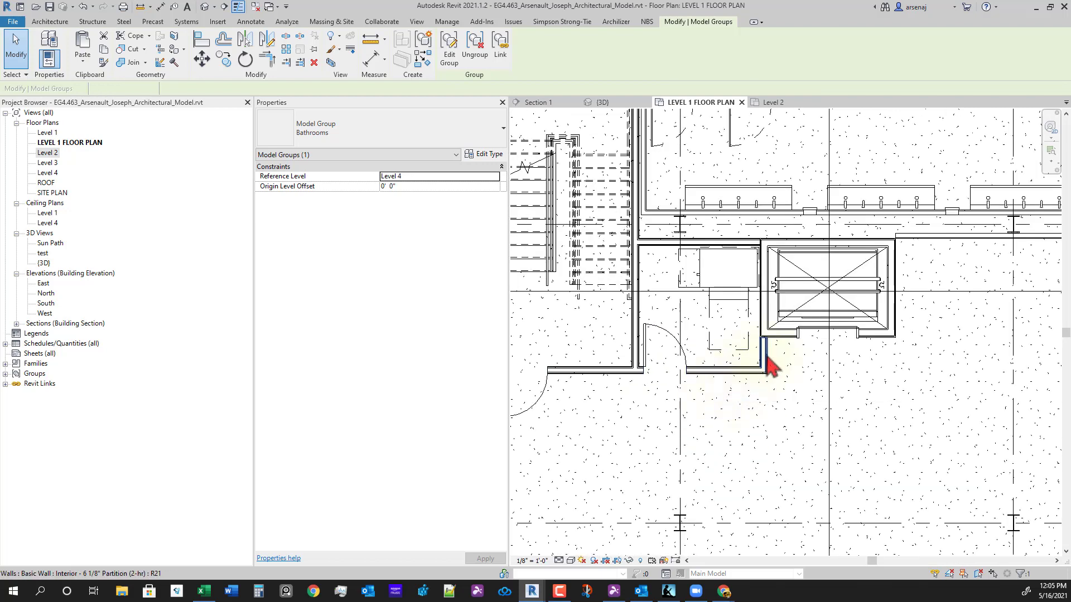
{"action": "scroll", "coordinate": [765, 446], "scroll_direction": "down", "scroll_amount": 2}
{"action": "middle_click_drag", "start_coordinate": [776, 478], "coordinate": [719, 412]}
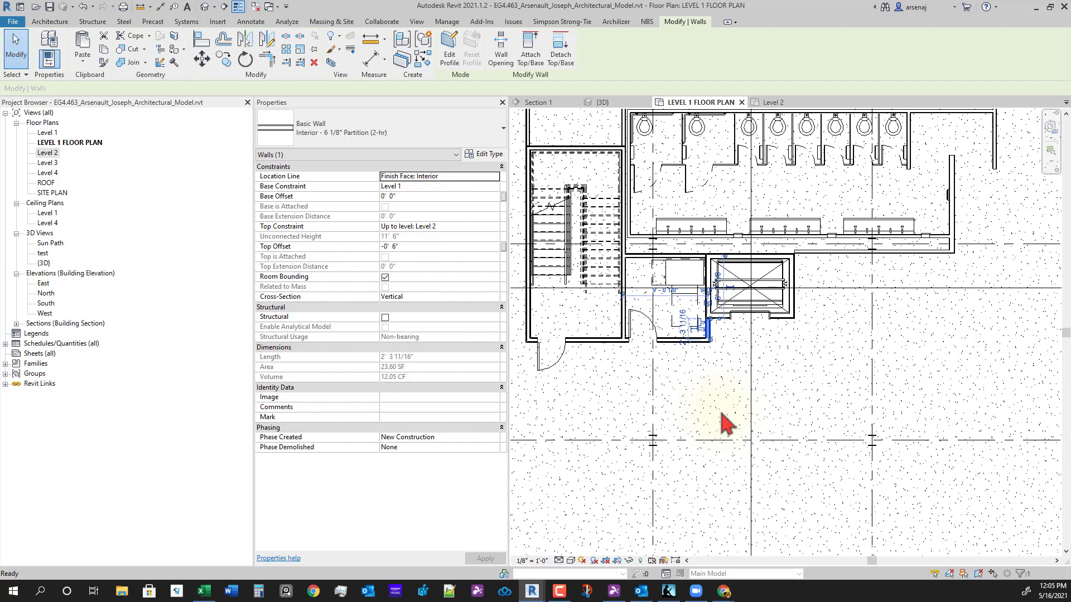
{"action": "middle_click_drag", "start_coordinate": [725, 424], "coordinate": [931, 363]}
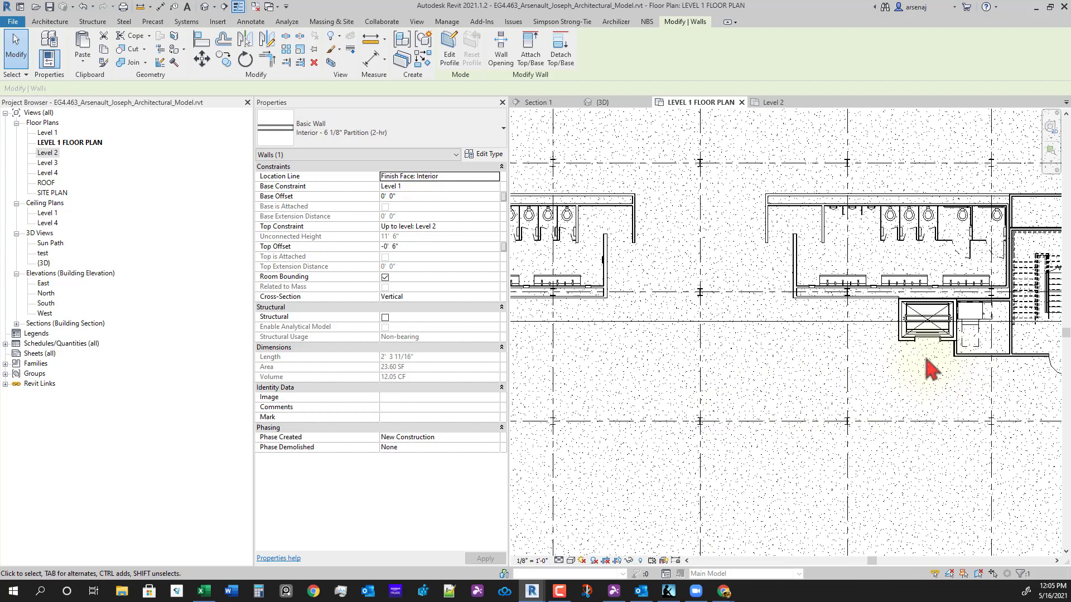
{"action": "left_click", "coordinate": [960, 344], "text": "ctrl"}
{"action": "scroll", "coordinate": [912, 376], "scroll_direction": "down", "scroll_amount": 3}
{"action": "middle_click_drag", "start_coordinate": [600, 457], "coordinate": [793, 434]}
{"action": "scroll", "coordinate": [641, 376], "scroll_direction": "up", "scroll_amount": 2}
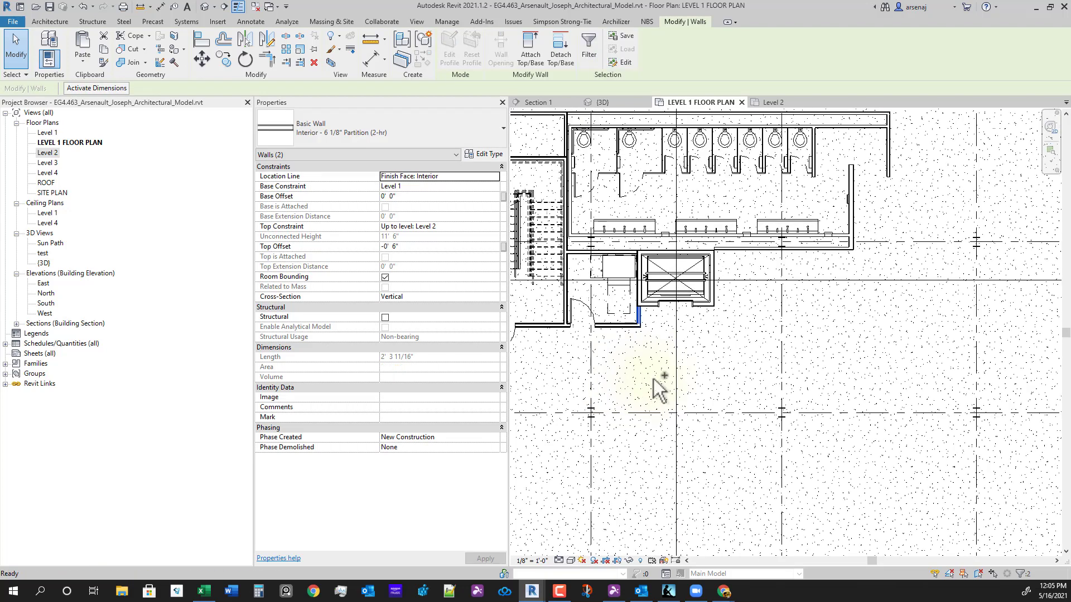
{"action": "left_click", "coordinate": [617, 291]}
- Paste the two partition walls aligned onto Levels 2, 3 and 4
{"action": "left_click", "coordinate": [770, 104]}
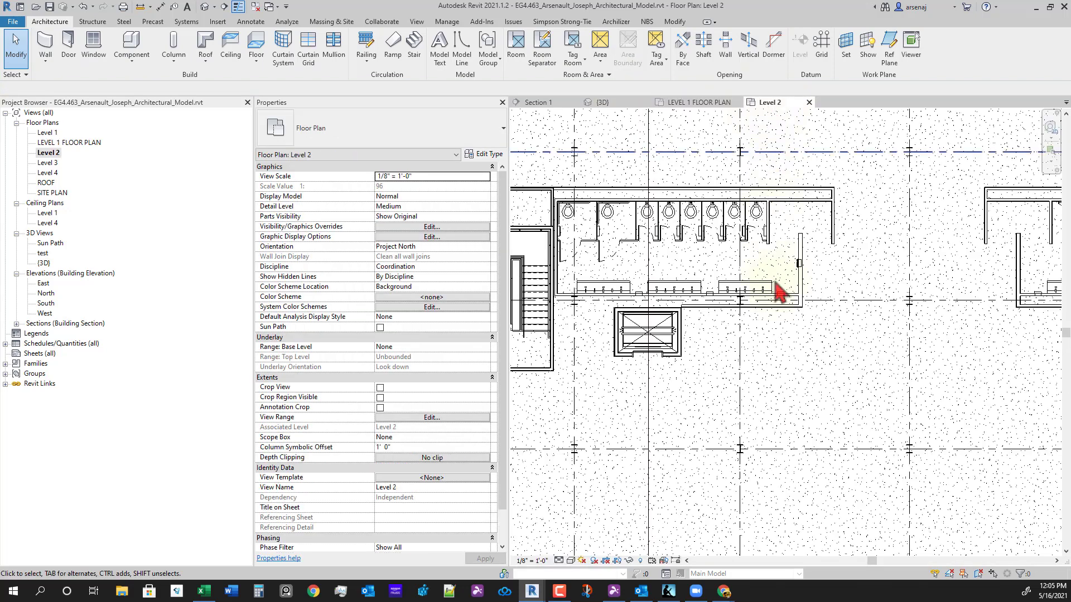
{"action": "right_click", "coordinate": [774, 384]}
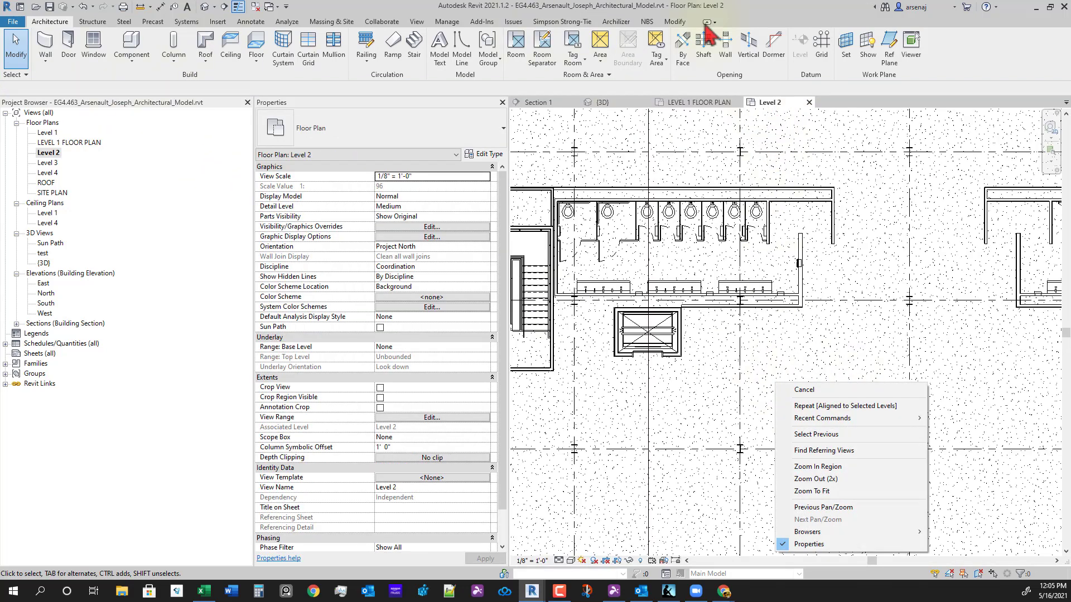
{"action": "left_click", "coordinate": [676, 22]}
{"action": "left_click", "coordinate": [676, 22]}
{"action": "left_click", "coordinate": [82, 60]}
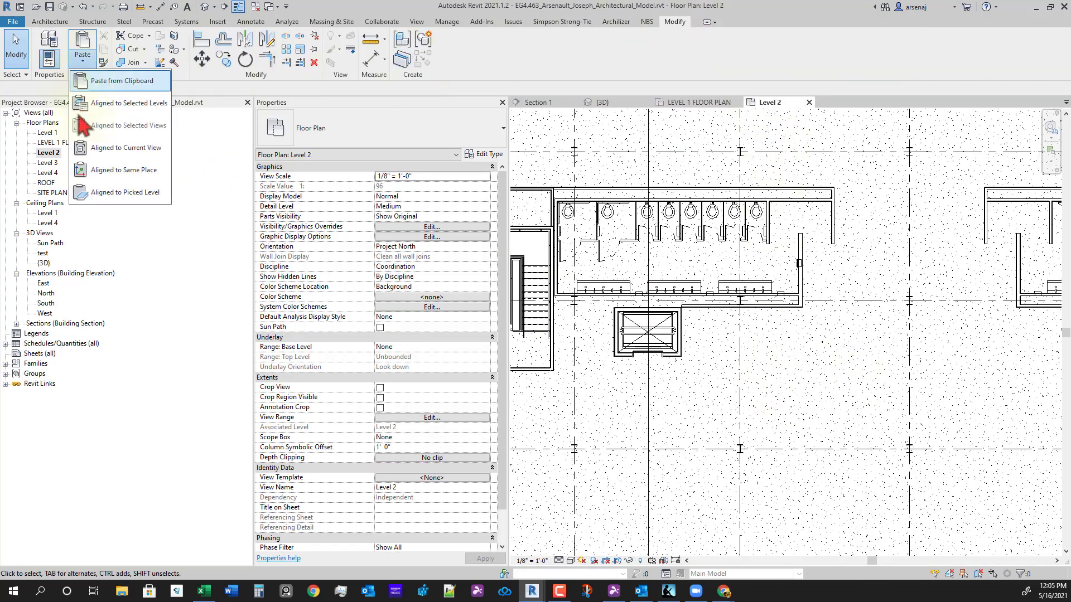
{"action": "left_click", "coordinate": [137, 109]}
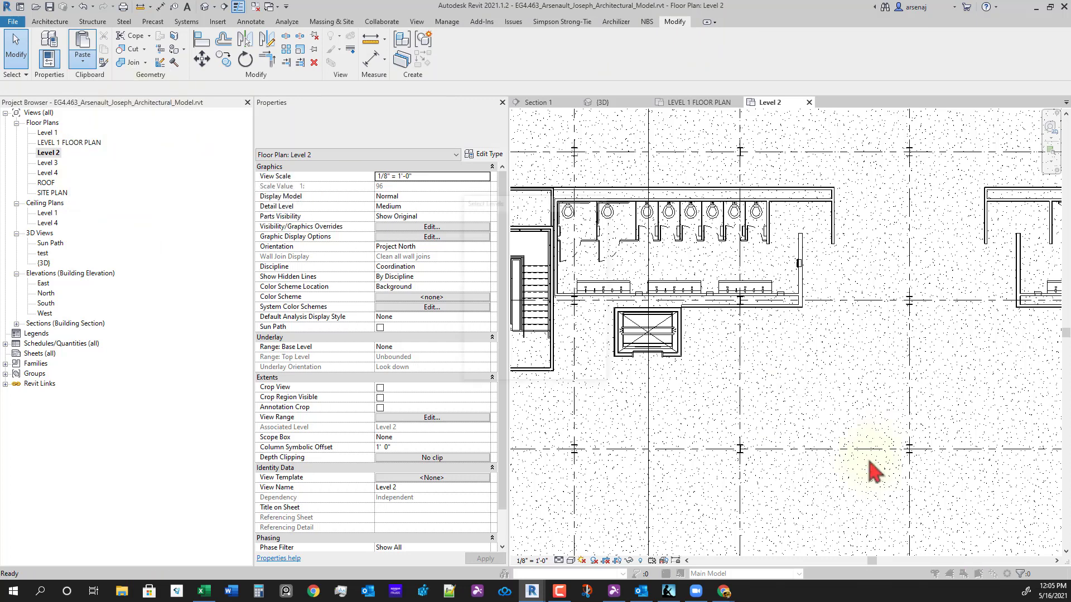
{"action": "left_click", "coordinate": [491, 228]}
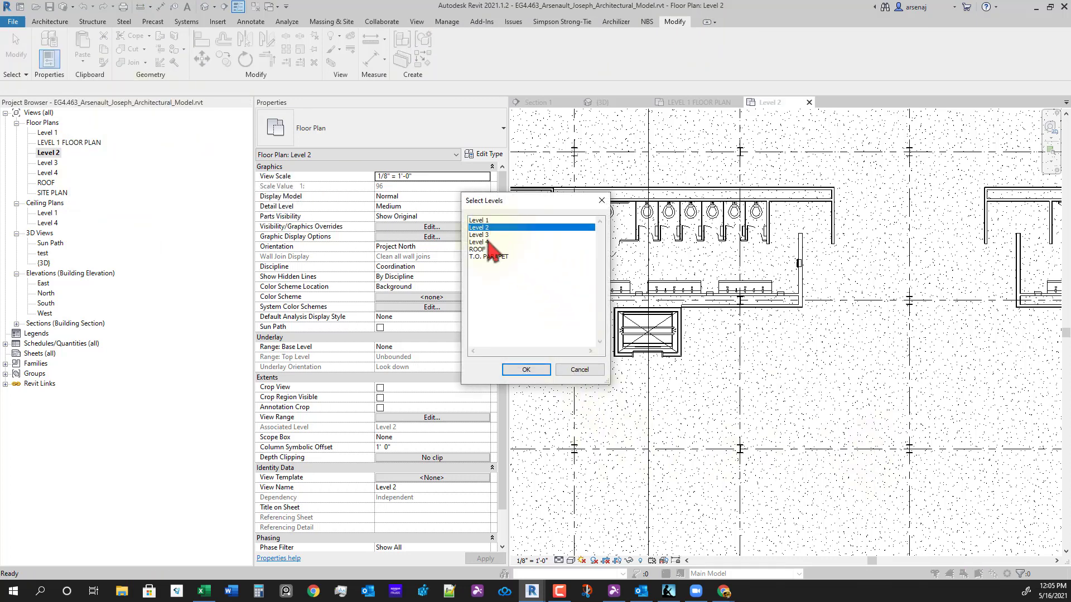
{"action": "left_click", "coordinate": [488, 242], "text": "shift"}
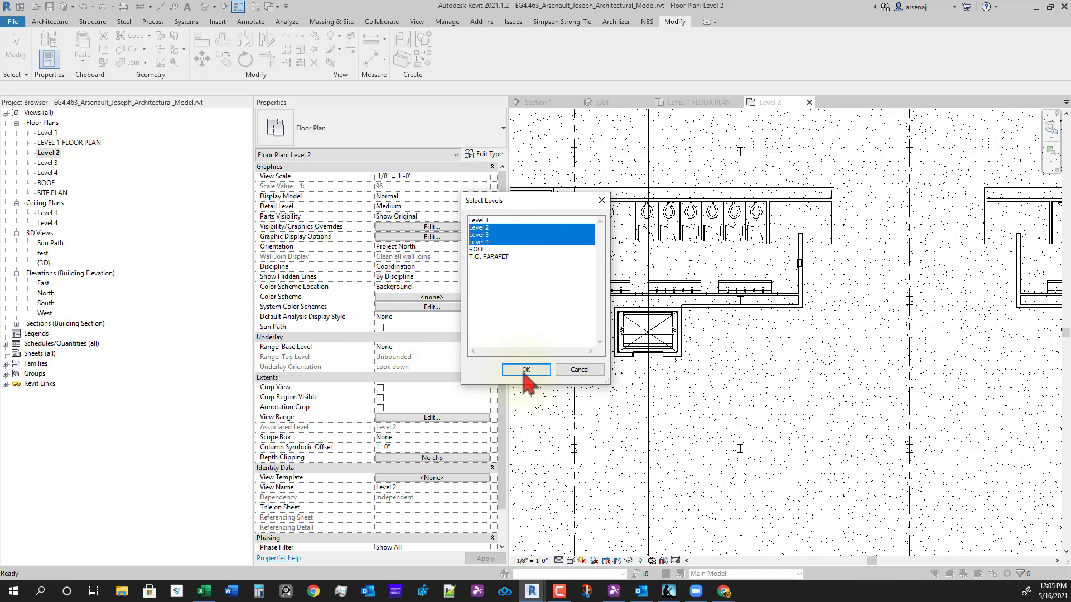
{"action": "left_click", "coordinate": [526, 369]}
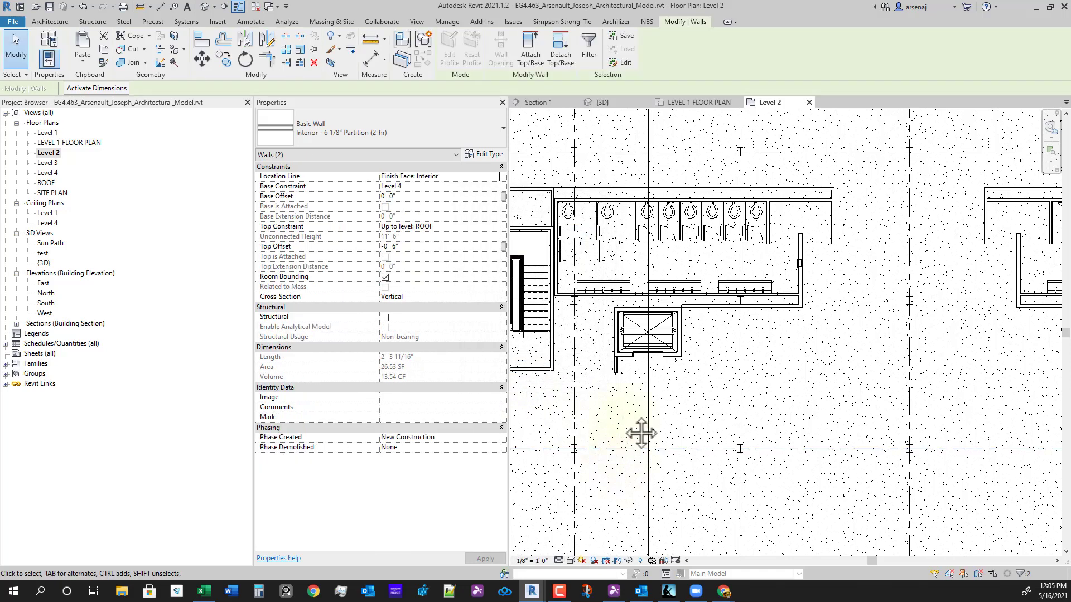
{"action": "middle_click_drag", "start_coordinate": [641, 433], "coordinate": [678, 430]}
{"action": "scroll", "coordinate": [683, 430], "scroll_direction": "down", "scroll_amount": 1}
{"action": "scroll", "coordinate": [647, 409], "scroll_direction": "up", "scroll_amount": 2}
- Use Trim/Extend to Corner (TR) to join the lower-left wall and stub wall at the left core
{"action": "key", "text": "t"}
{"action": "key", "text": "r"}
{"action": "left_click", "coordinate": [555, 356]}
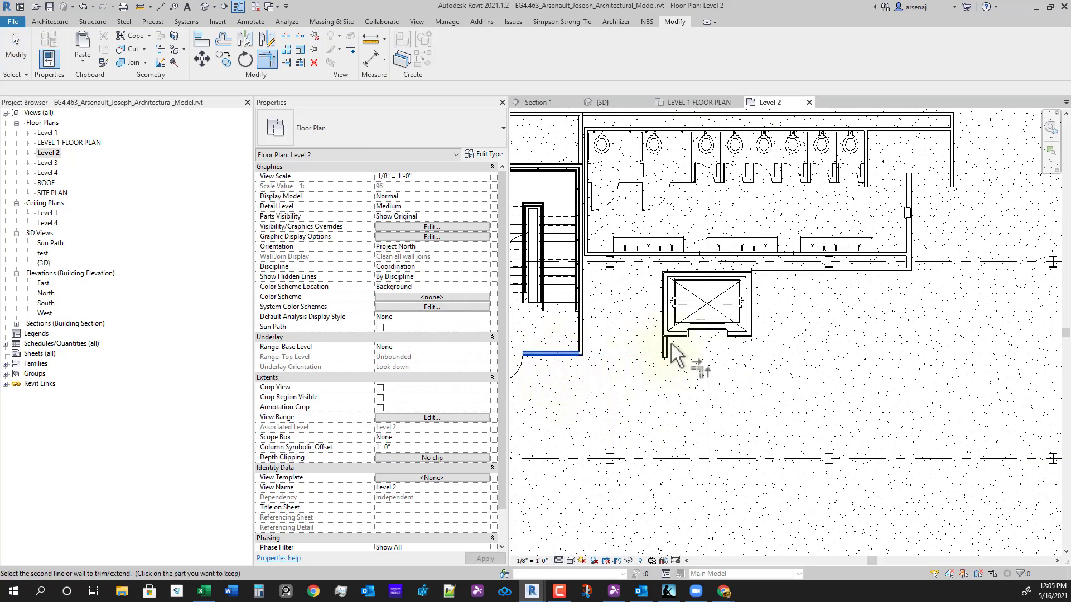
{"action": "left_click", "coordinate": [665, 346]}
- Trim the stair-side and horizontal walls at the right core into a corner
{"action": "scroll", "coordinate": [665, 423], "scroll_direction": "down", "scroll_amount": 4}
{"action": "middle_click_drag", "start_coordinate": [868, 470], "coordinate": [769, 446]}
{"action": "middle_click_drag", "start_coordinate": [941, 452], "coordinate": [854, 436]}
{"action": "scroll", "coordinate": [956, 394], "scroll_direction": "up", "scroll_amount": 3}
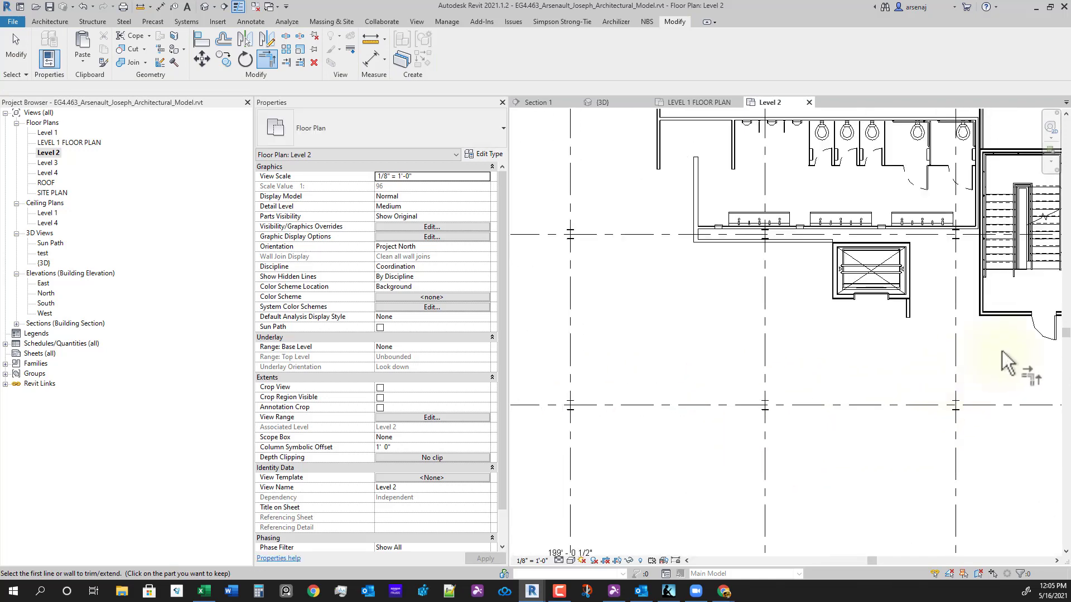
{"action": "left_click", "coordinate": [982, 322]}
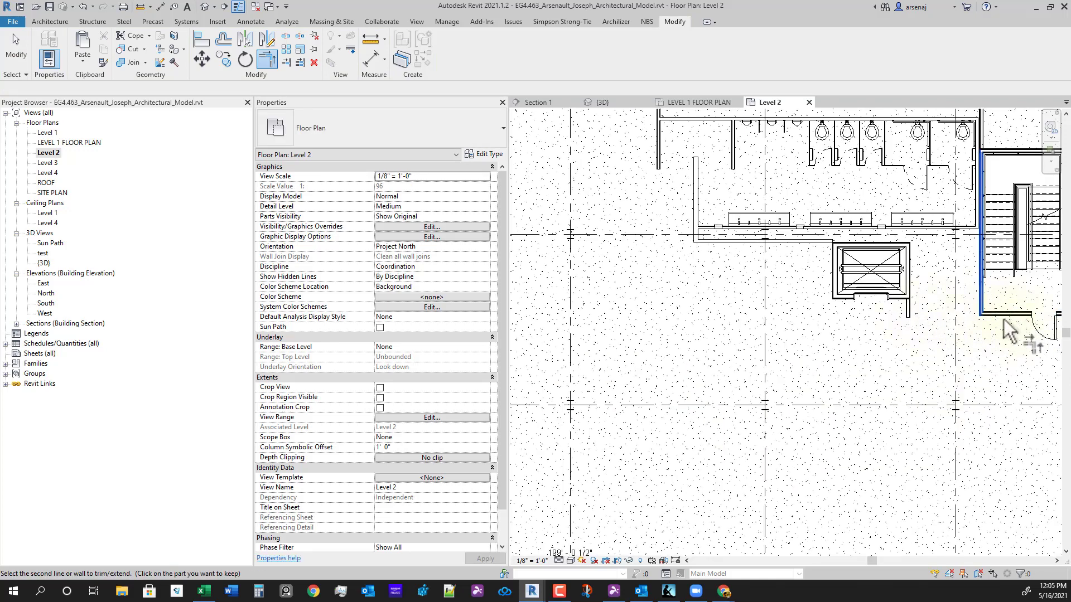
{"action": "left_click", "coordinate": [1004, 317]}
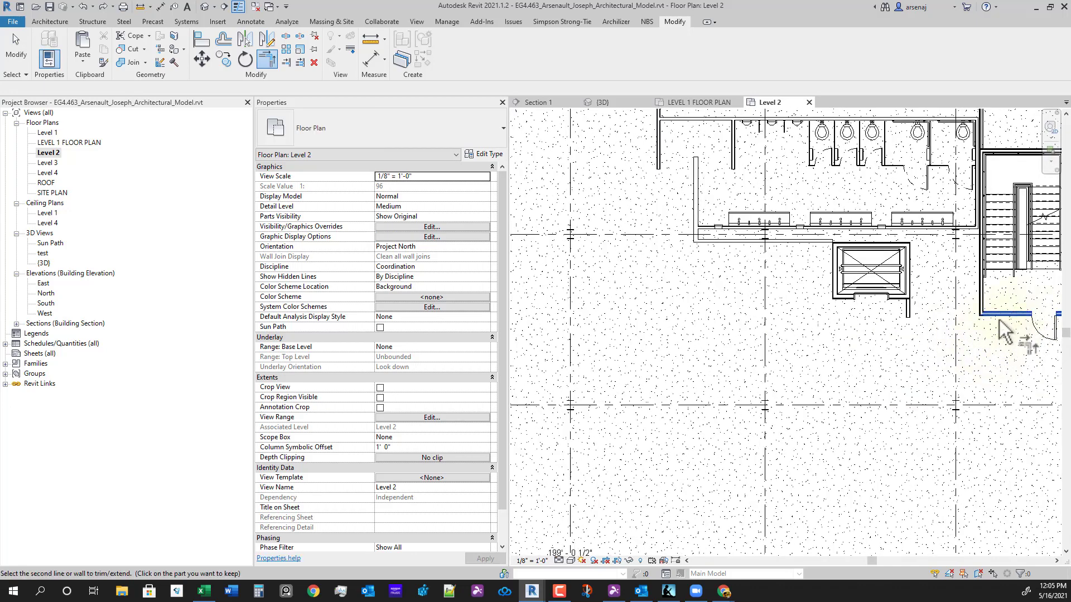
{"action": "scroll", "coordinate": [920, 315], "scroll_direction": "up", "scroll_amount": 5}
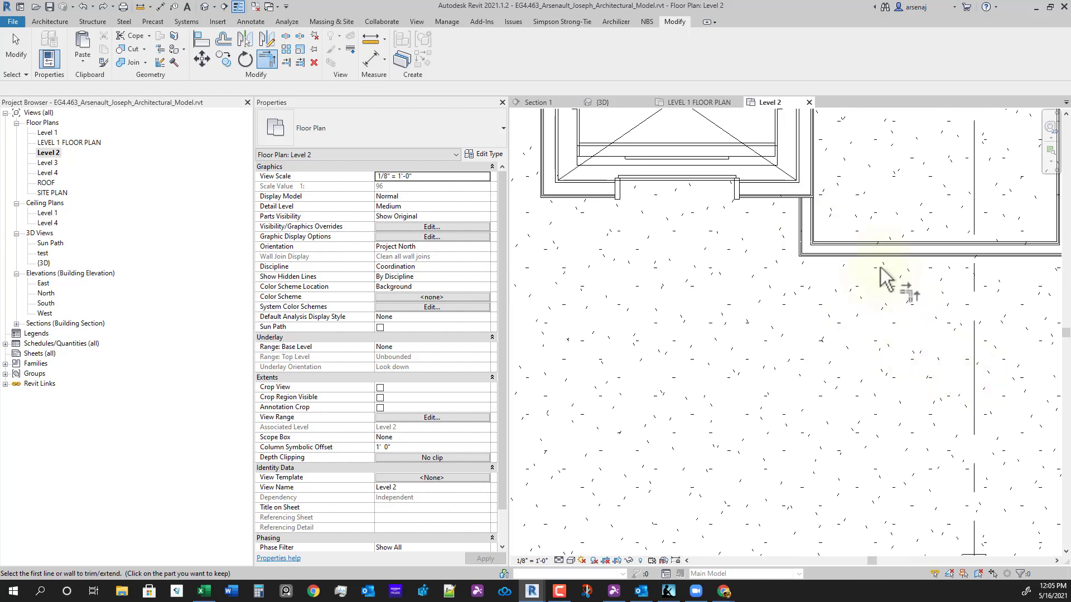
{"action": "scroll", "coordinate": [859, 240], "scroll_direction": "down", "scroll_amount": 2}
{"action": "scroll", "coordinate": [836, 335], "scroll_direction": "down", "scroll_amount": 3}
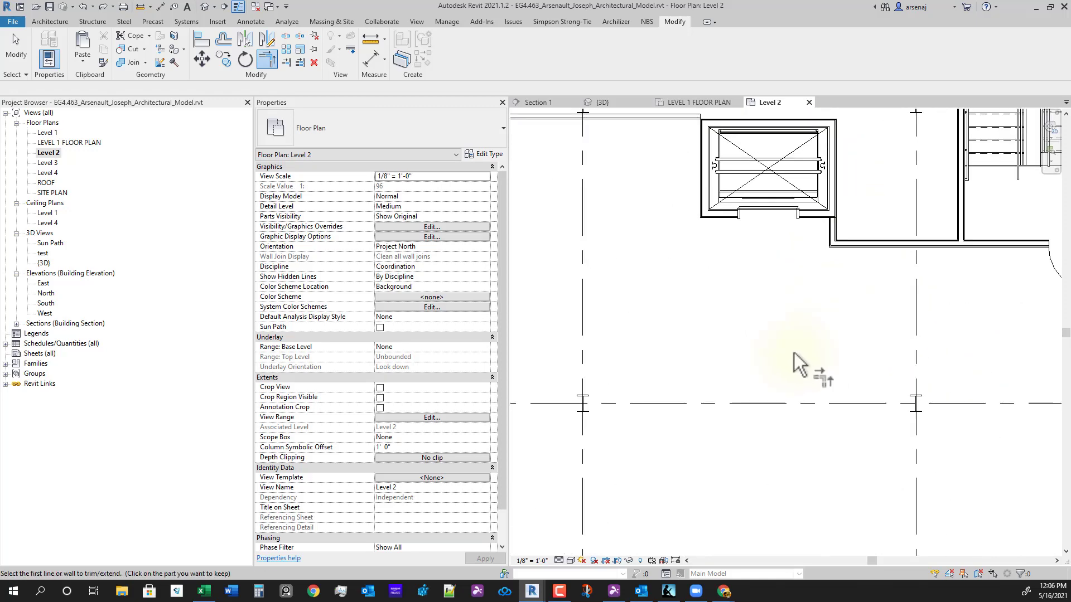
{"action": "scroll", "coordinate": [841, 354], "scroll_direction": "down", "scroll_amount": 1}
{"action": "middle_click_drag", "start_coordinate": [689, 376], "coordinate": [862, 378]}
{"action": "scroll", "coordinate": [863, 378], "scroll_direction": "down", "scroll_amount": 2}
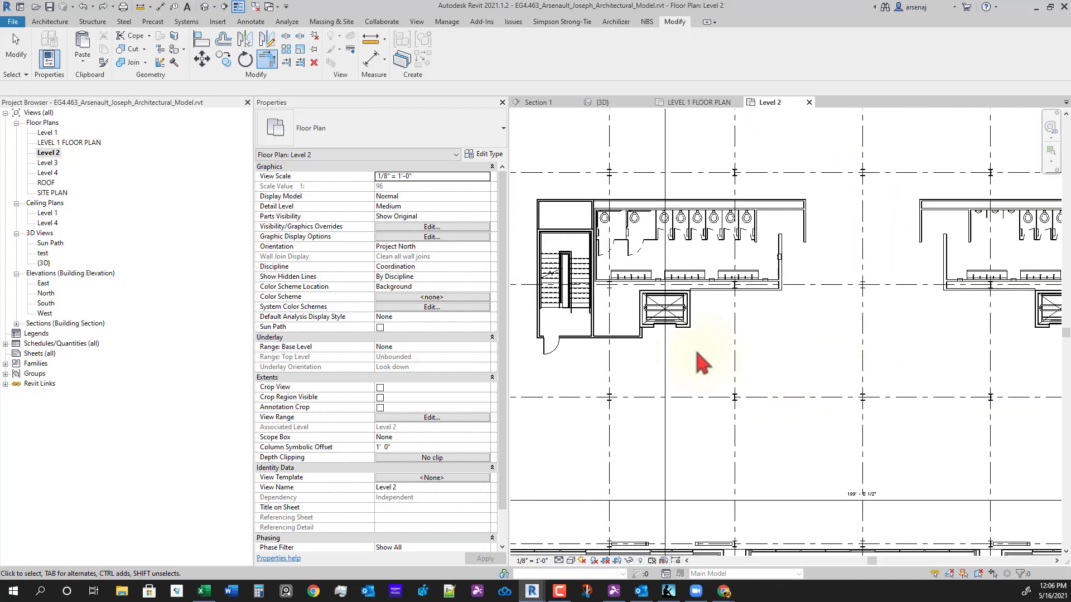
{"action": "scroll", "coordinate": [698, 352], "scroll_direction": "up", "scroll_amount": 2}
{"action": "key", "text": "Escape"}
- Back on LEVEL 1 FLOOR PLAN, select the wall beside the elevator
{"action": "left_click", "coordinate": [669, 103]}
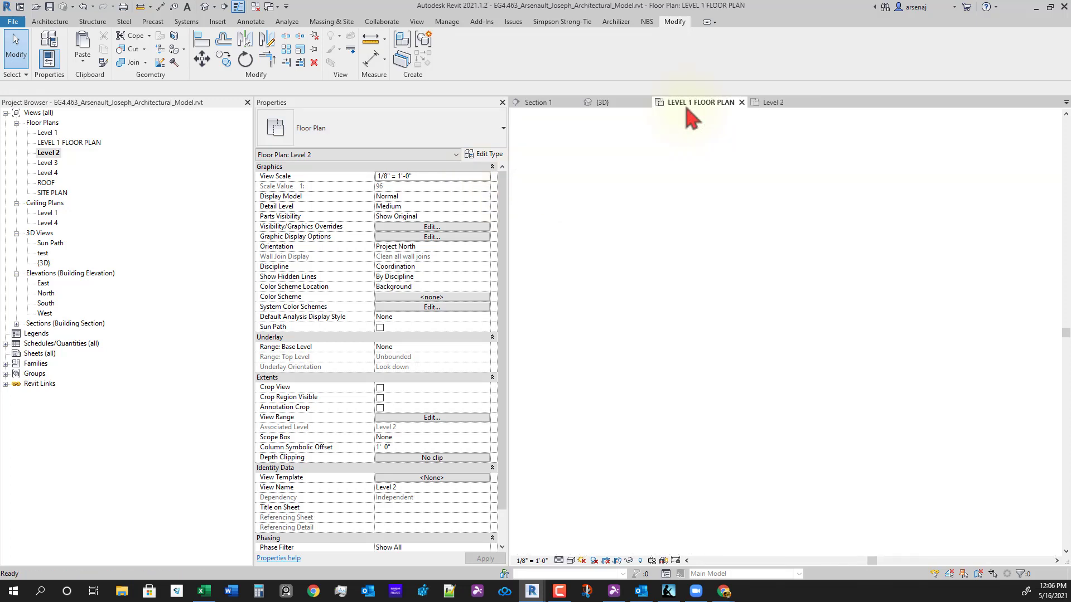
{"action": "scroll", "coordinate": [597, 278], "scroll_direction": "up", "scroll_amount": 2}
{"action": "left_click", "coordinate": [571, 230]}
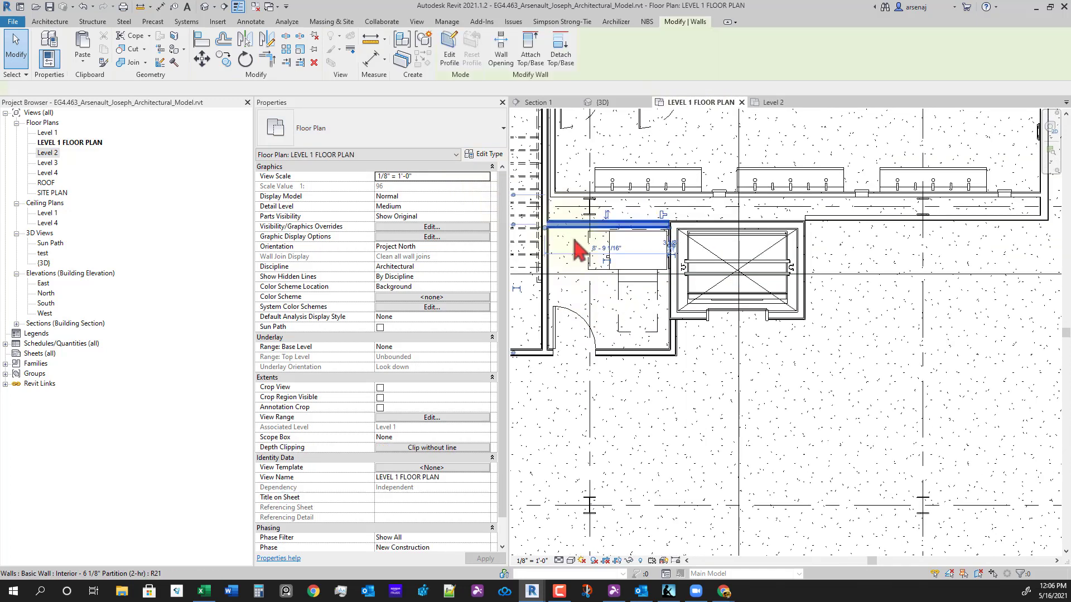
{"action": "scroll", "coordinate": [736, 340], "scroll_direction": "down", "scroll_amount": 2}
{"action": "middle_click_drag", "start_coordinate": [756, 368], "coordinate": [597, 360]}
{"action": "middle_click_drag", "start_coordinate": [981, 357], "coordinate": [868, 363]}
- Mirror a copy of the left core's door across grid 5 into the right core
{"action": "scroll", "coordinate": [939, 308], "scroll_direction": "up", "scroll_amount": 2}
{"action": "scroll", "coordinate": [749, 395], "scroll_direction": "down", "scroll_amount": 2}
{"action": "middle_click_drag", "start_coordinate": [751, 421], "coordinate": [890, 385]}
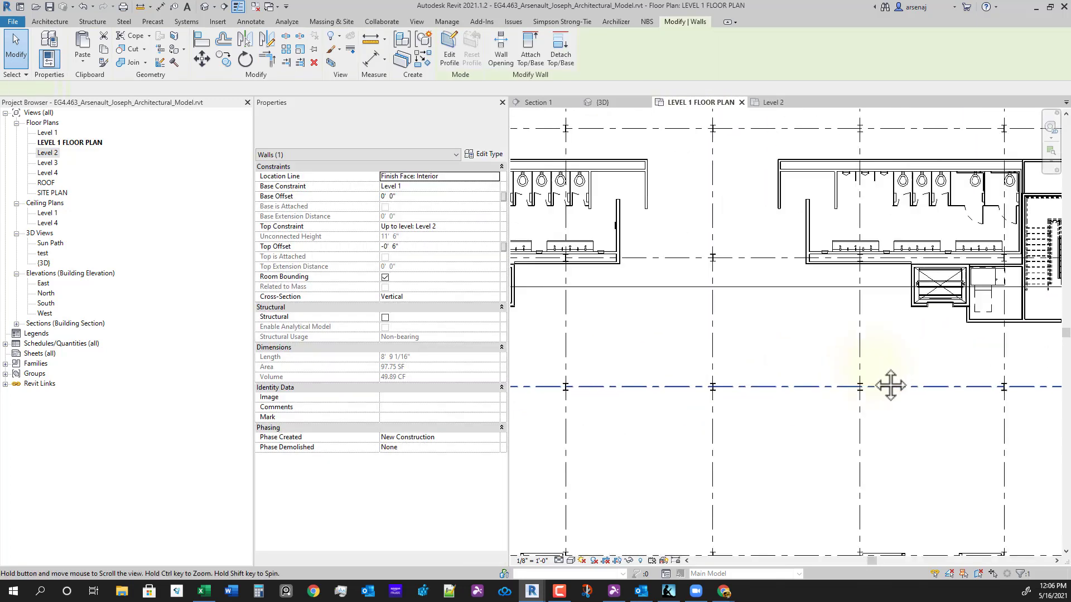
{"action": "middle_click_drag", "start_coordinate": [584, 396], "coordinate": [814, 360]}
{"action": "left_click", "coordinate": [719, 372]}
{"action": "left_click", "coordinate": [660, 272]}
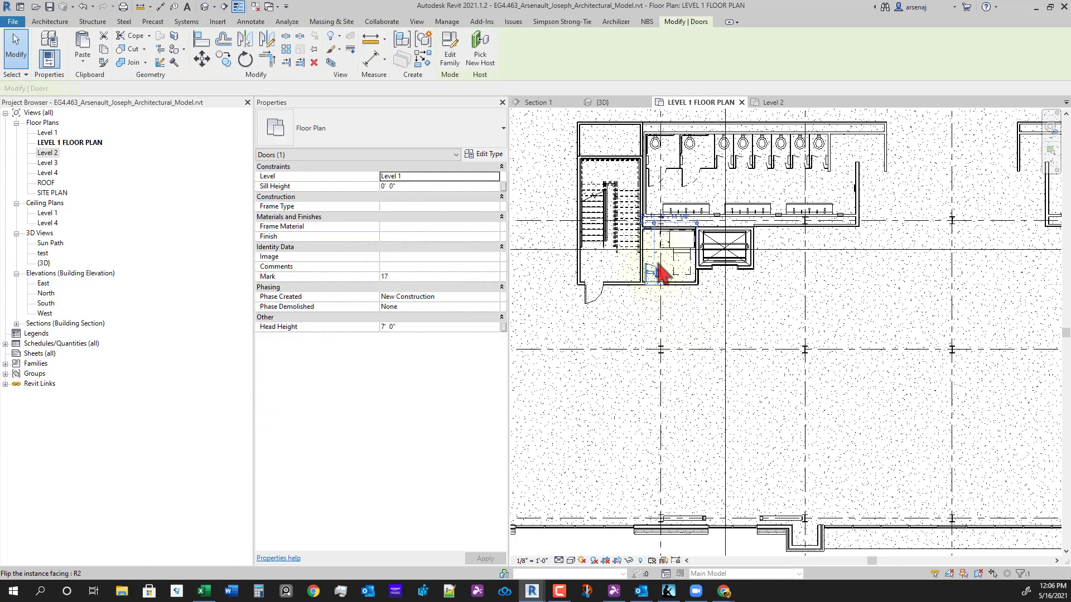
{"action": "key", "text": "m"}
{"action": "key", "text": "m"}
{"action": "scroll", "coordinate": [854, 401], "scroll_direction": "down", "scroll_amount": 2}
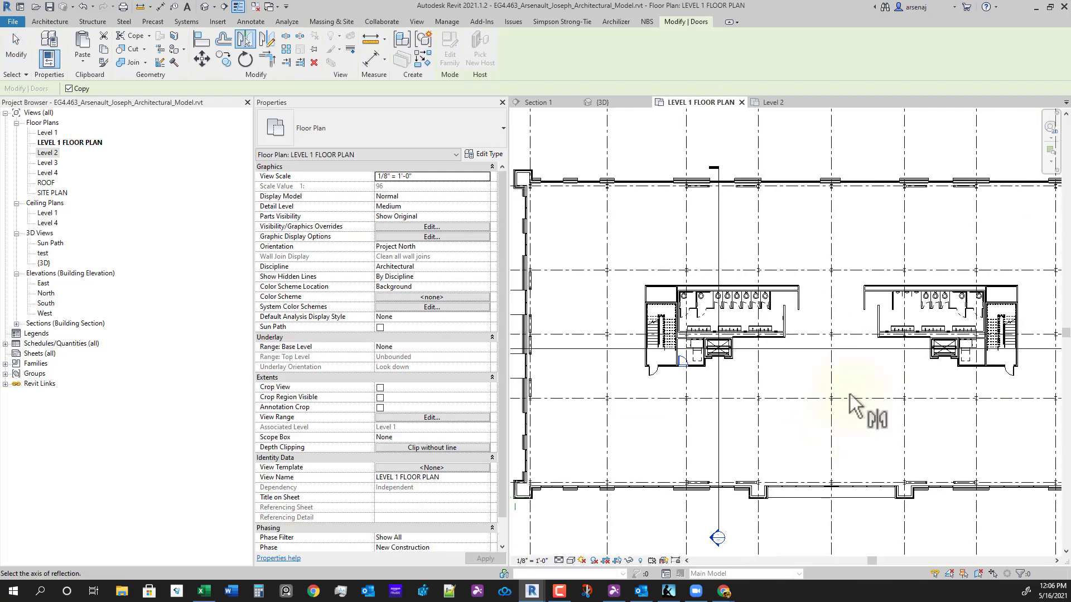
{"action": "left_click", "coordinate": [831, 386]}
{"action": "scroll", "coordinate": [1012, 396], "scroll_direction": "up", "scroll_amount": 4}
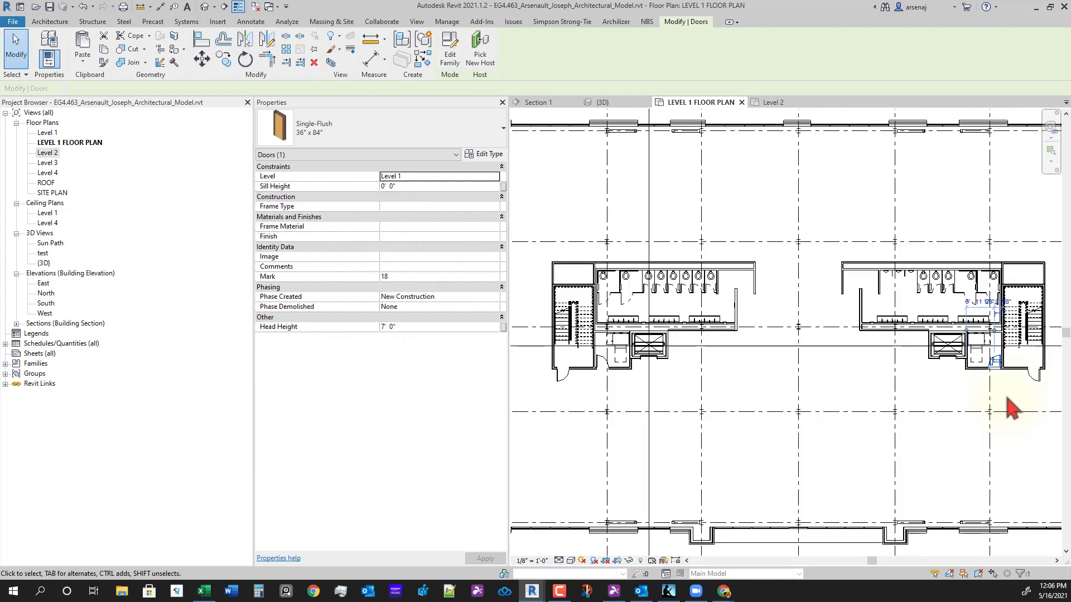
- Select the walls and doors at both cores and copy them to the clipboard
{"action": "left_click", "coordinate": [1002, 396]}
{"action": "scroll", "coordinate": [1003, 396], "scroll_direction": "down", "scroll_amount": 3}
{"action": "scroll", "coordinate": [1004, 354], "scroll_direction": "up", "scroll_amount": 3}
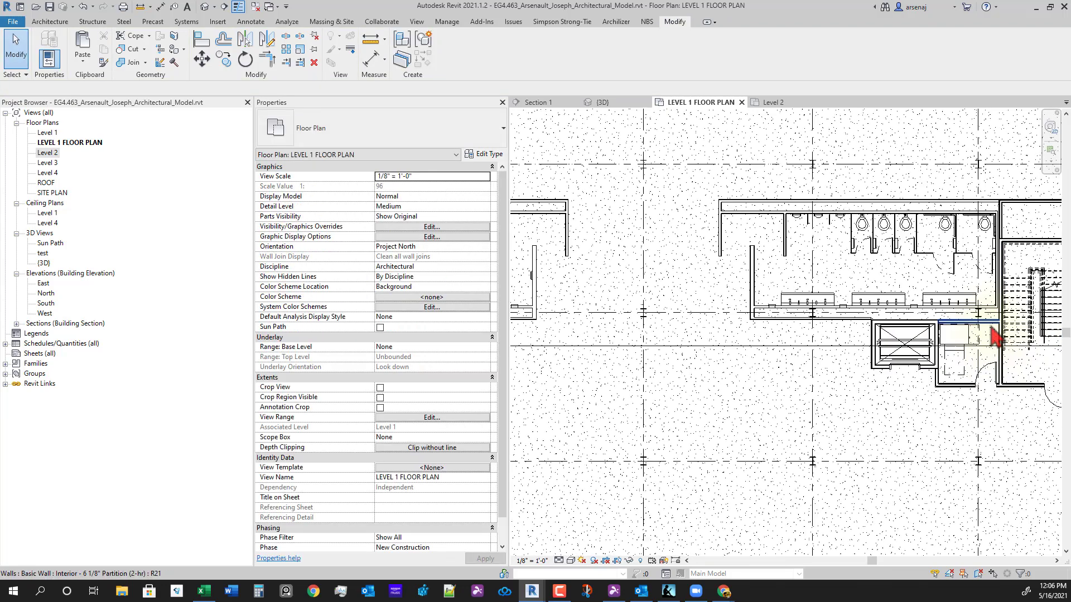
{"action": "left_click", "coordinate": [963, 400]}
{"action": "scroll", "coordinate": [979, 390], "scroll_direction": "down", "scroll_amount": 2}
{"action": "left_click", "coordinate": [974, 381], "text": "ctrl"}
{"action": "middle_click_drag", "start_coordinate": [850, 420], "coordinate": [981, 401]}
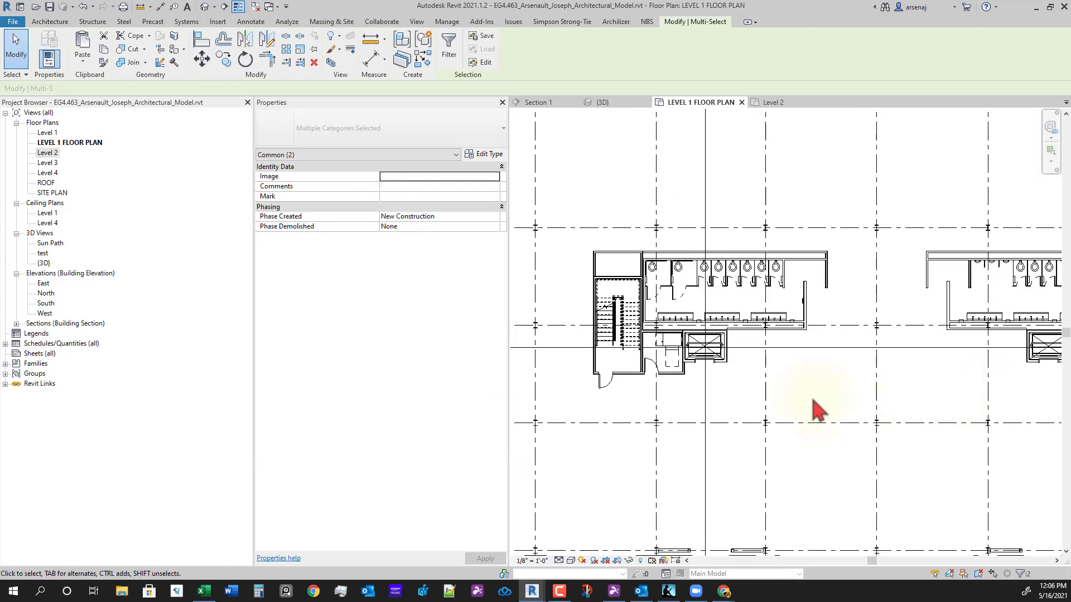
{"action": "left_click", "coordinate": [657, 366], "text": "ctrl"}
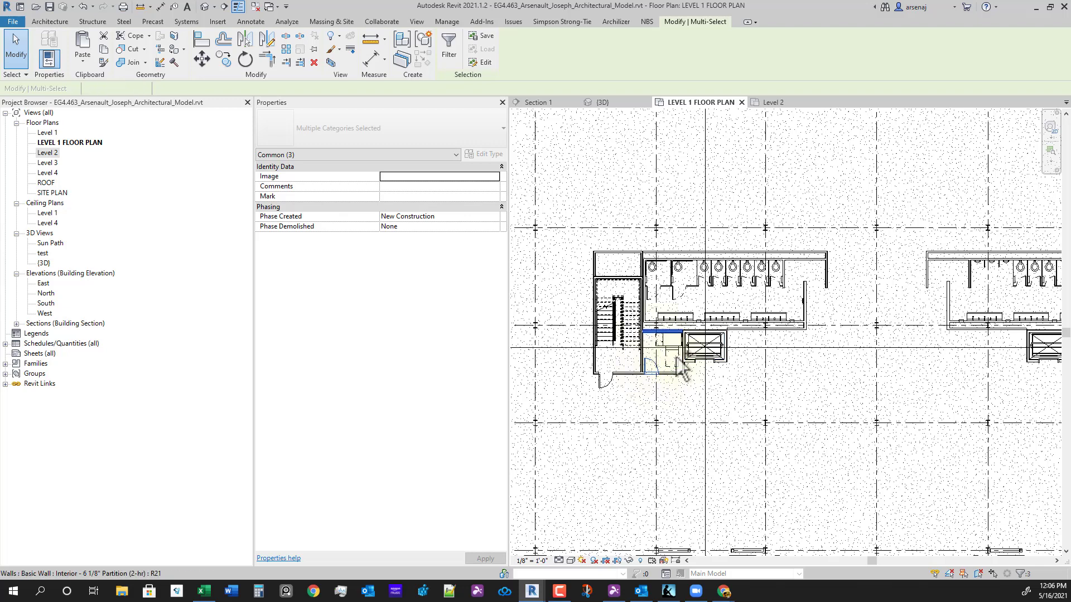
{"action": "scroll", "coordinate": [814, 448], "scroll_direction": "down", "scroll_amount": 3}
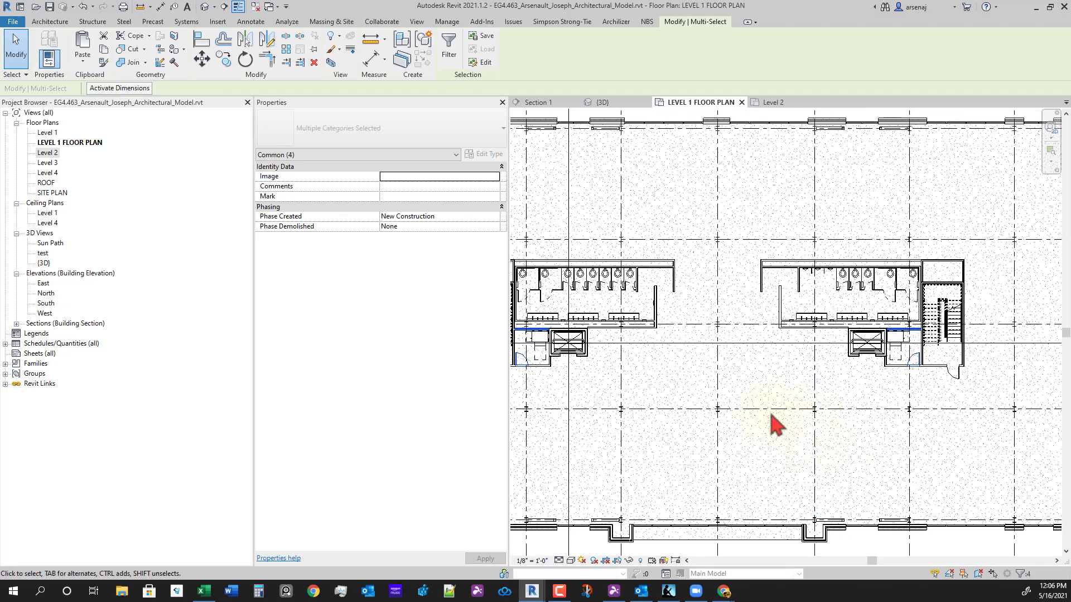
{"action": "scroll", "coordinate": [803, 418], "scroll_direction": "up", "scroll_amount": 2}
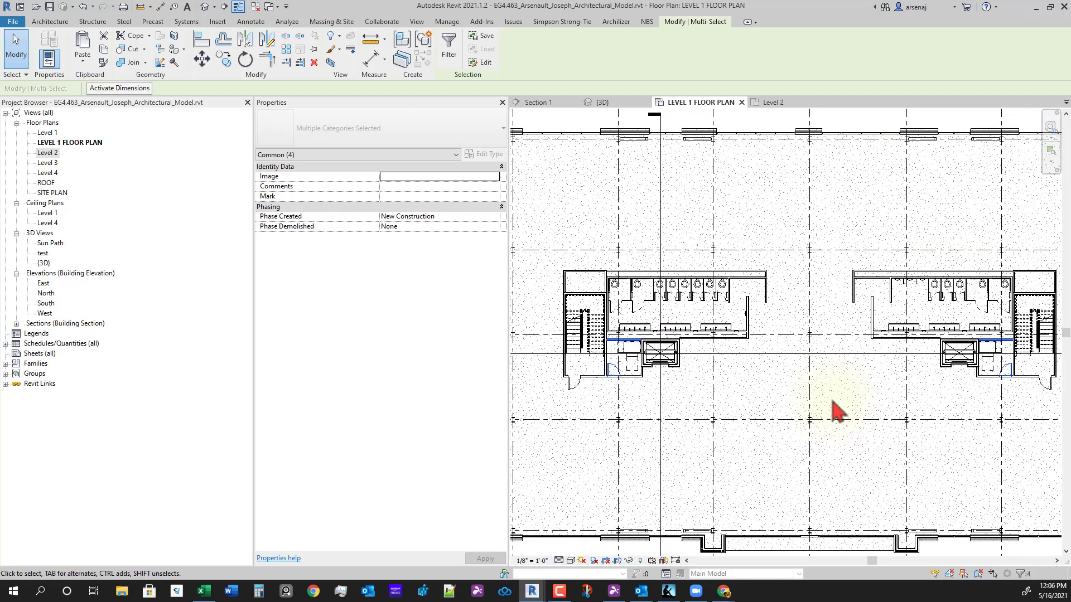
{"action": "key", "text": "Escape"}
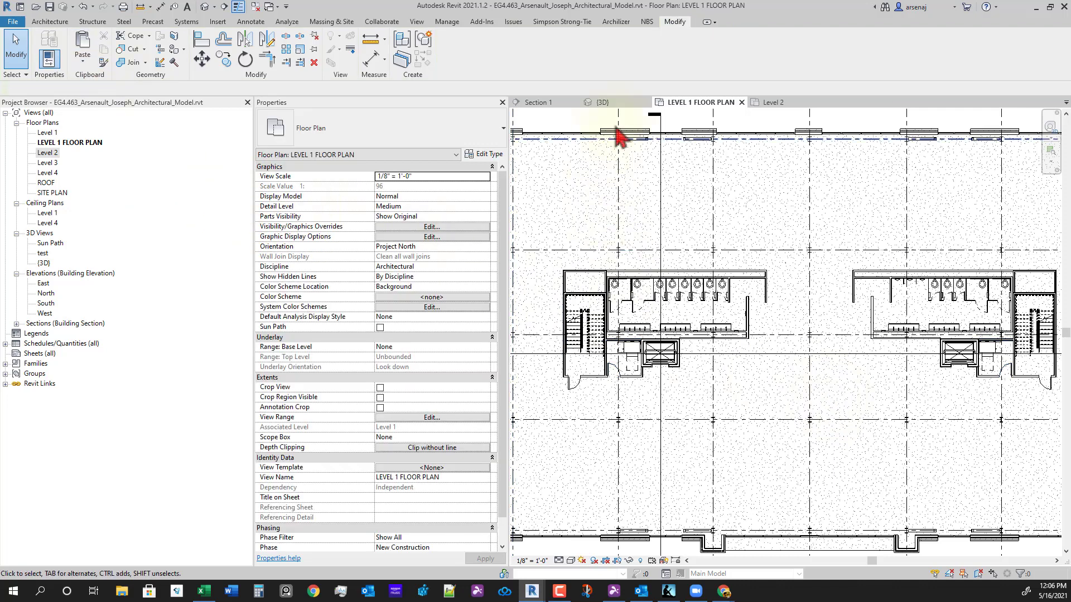
{"action": "left_click", "coordinate": [772, 103]}
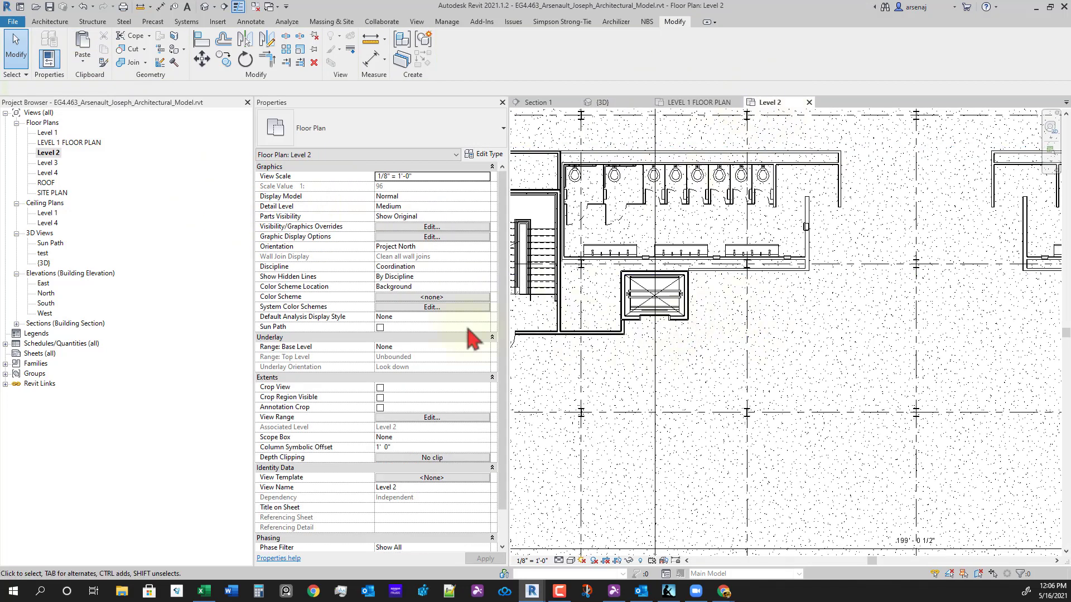
- Paste the copied walls aligned to the Level 2 view, deleting the non-cutting door instances
{"action": "left_click", "coordinate": [83, 61]}
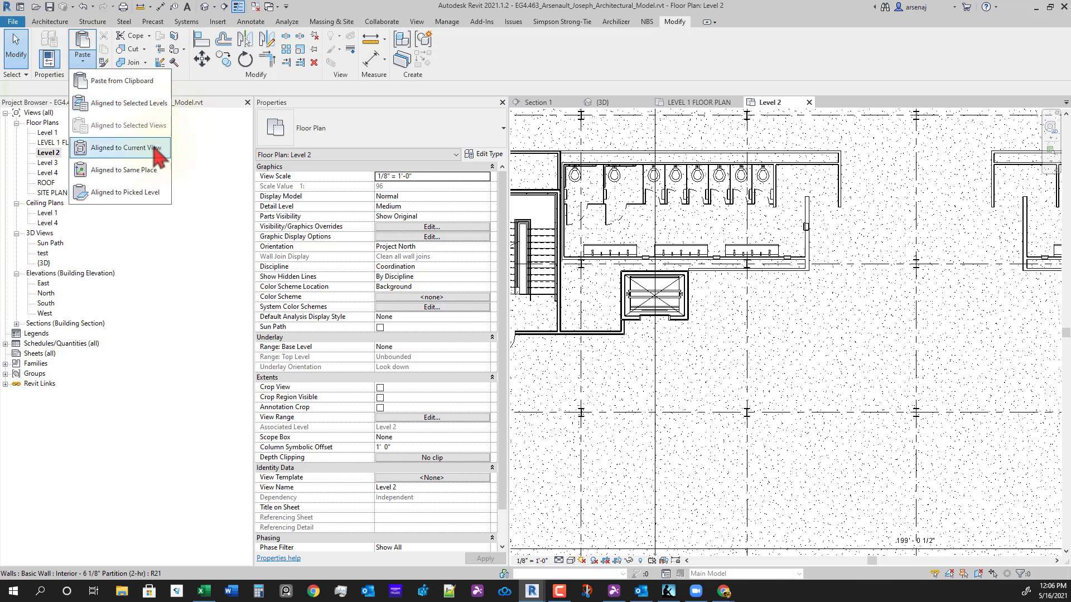
{"action": "left_click", "coordinate": [123, 170]}
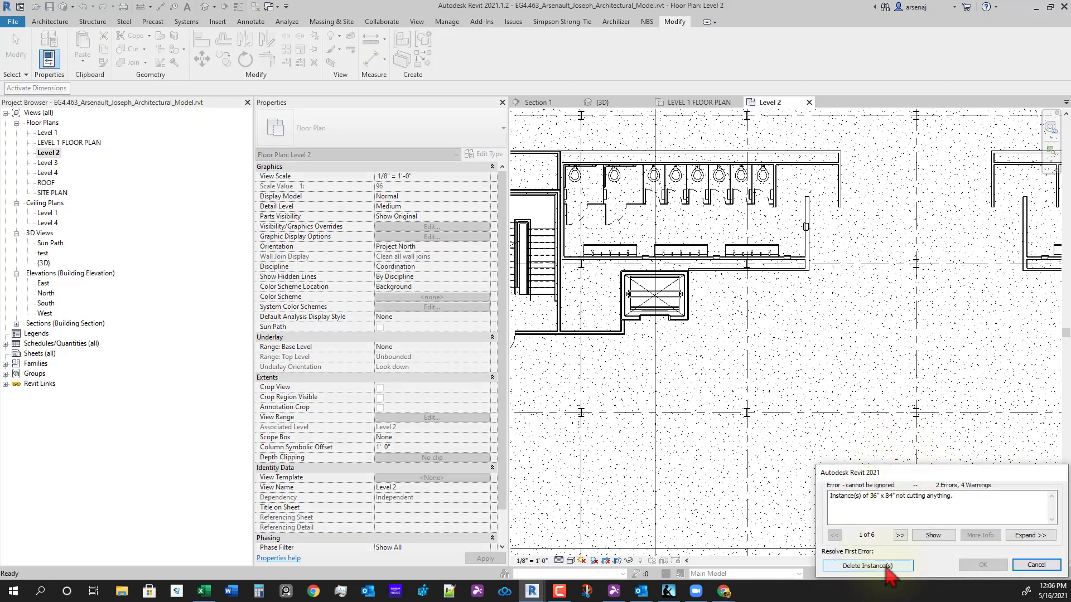
{"action": "left_click", "coordinate": [867, 565]}
{"action": "scroll", "coordinate": [789, 363], "scroll_direction": "down", "scroll_amount": 3}
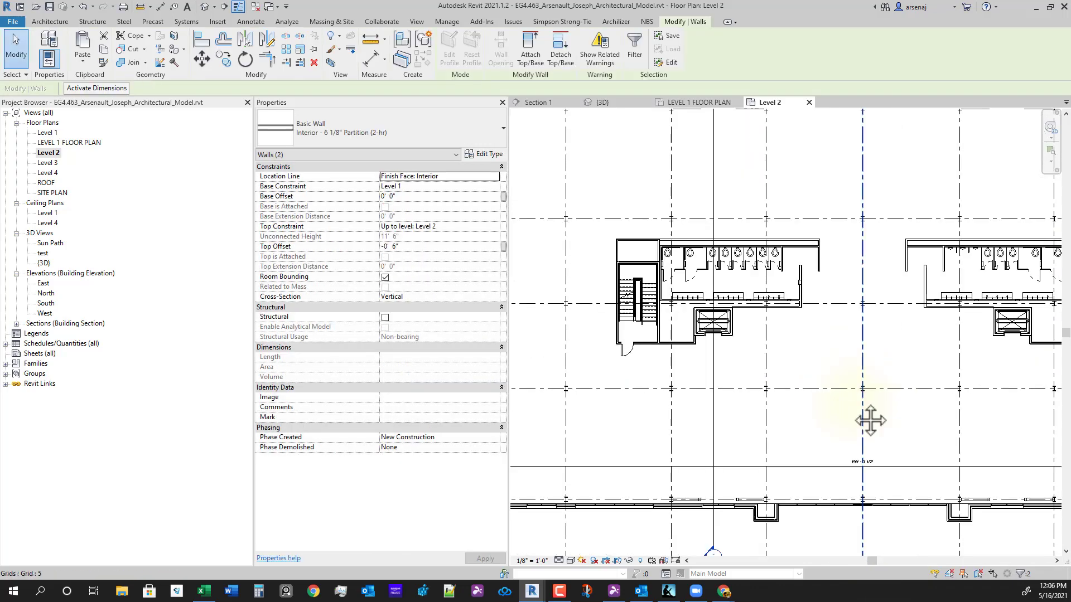
{"action": "scroll", "coordinate": [759, 403], "scroll_direction": "up", "scroll_amount": 2}
{"action": "left_click", "coordinate": [759, 402]}
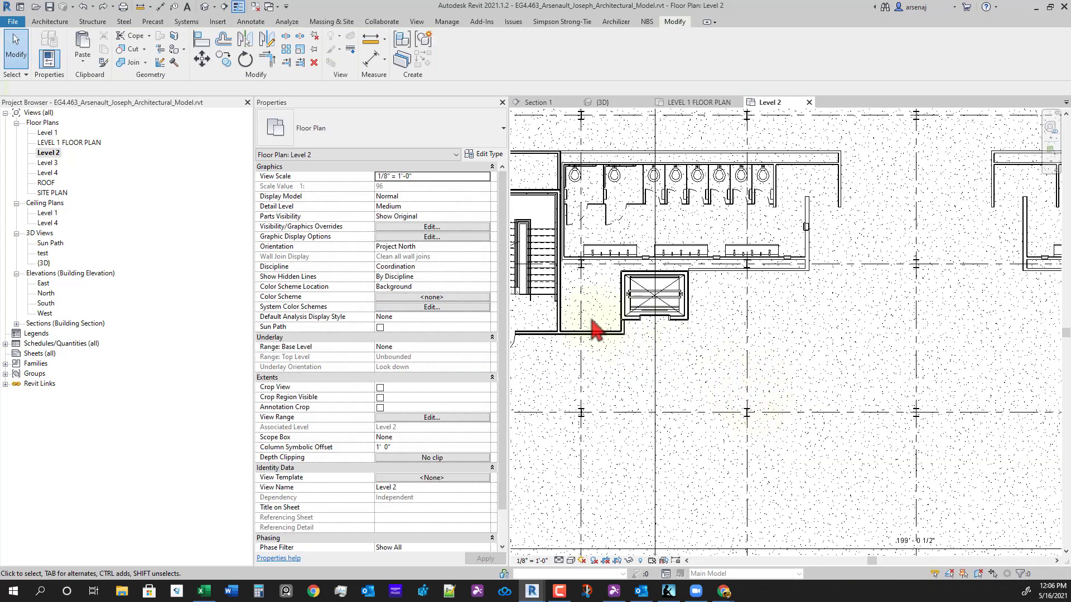
- Nudge the Level 2 plan and return to the LEVEL 1 FLOOR PLAN view
{"action": "middle_click_drag", "start_coordinate": [751, 400], "coordinate": [745, 387]}
{"action": "middle_click_drag", "start_coordinate": [684, 362], "coordinate": [716, 363]}
{"action": "left_click", "coordinate": [704, 103]}
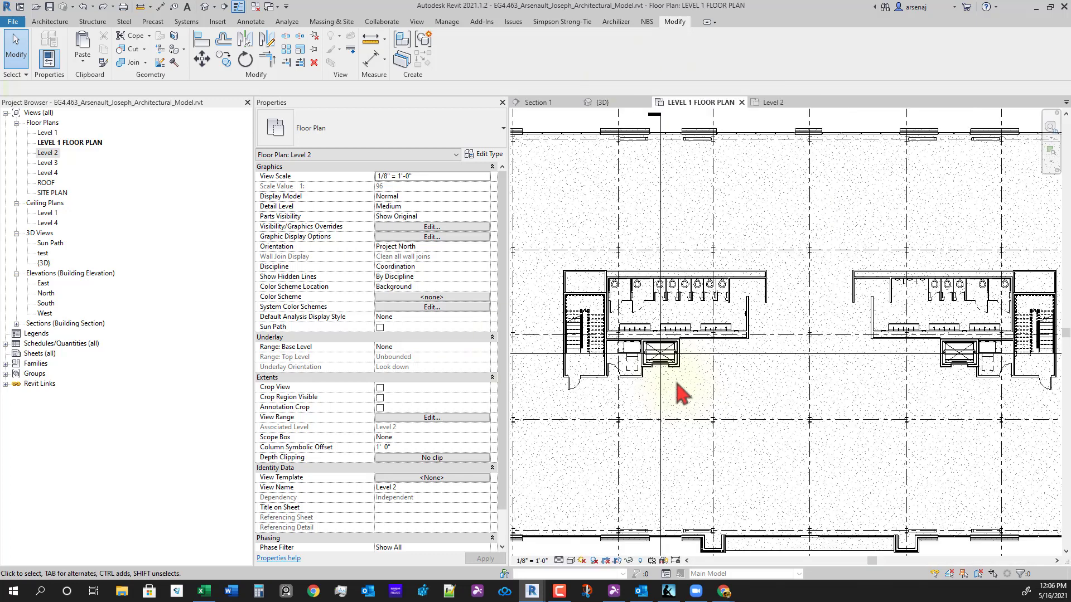
- Add the wall above the door to the selection and copy the walls and doors
{"action": "scroll", "coordinate": [658, 397], "scroll_direction": "up", "scroll_amount": 4}
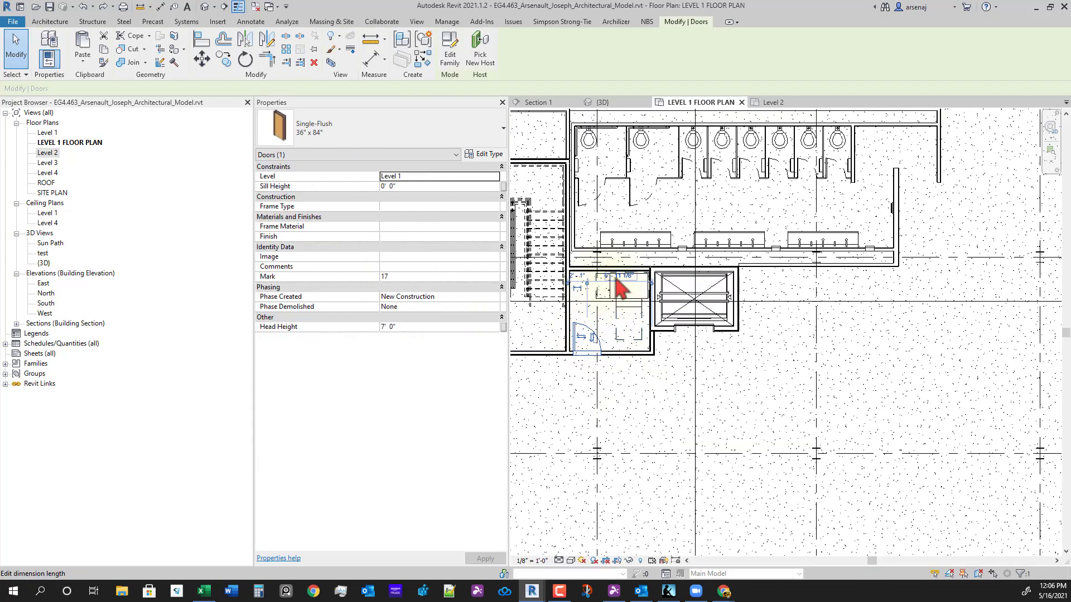
{"action": "left_click", "coordinate": [631, 271], "text": "ctrl"}
{"action": "scroll", "coordinate": [954, 455], "scroll_direction": "down", "scroll_amount": 1}
{"action": "middle_click_drag", "start_coordinate": [954, 454], "coordinate": [841, 430]}
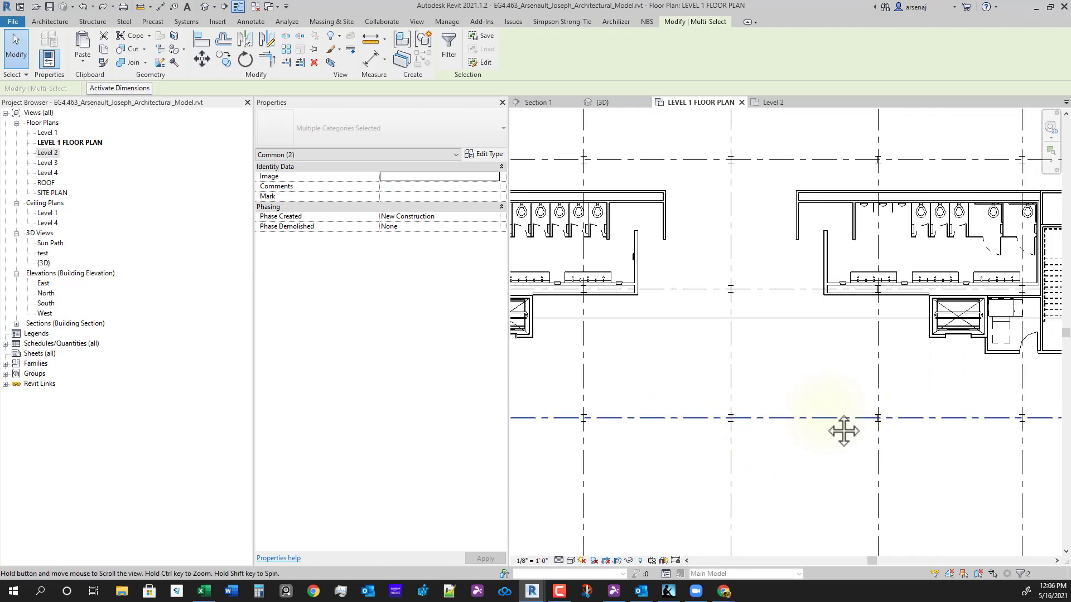
{"action": "scroll", "coordinate": [868, 350], "scroll_direction": "up", "scroll_amount": 3}
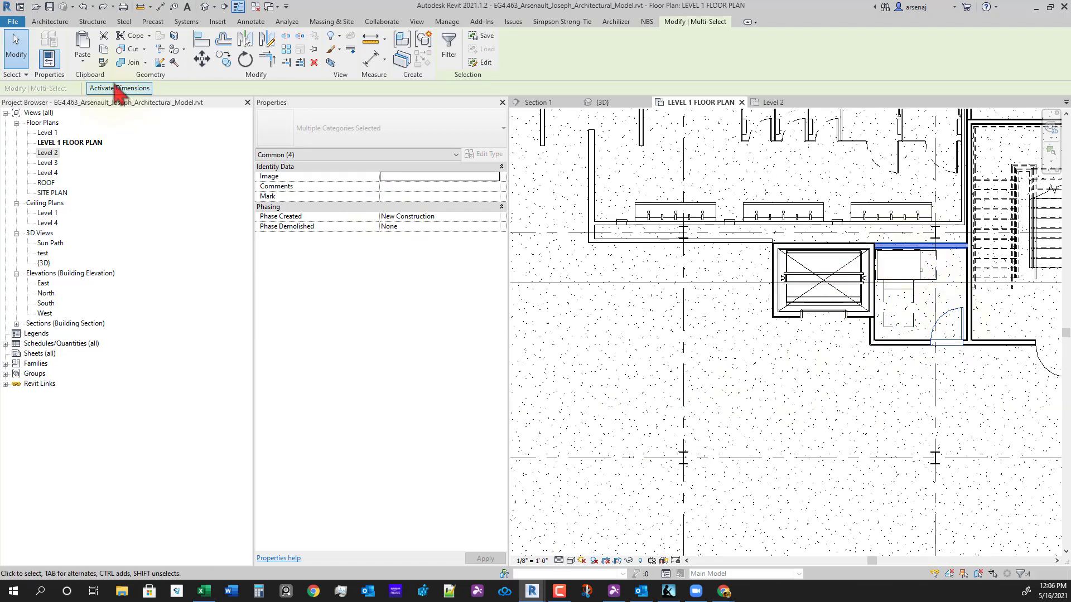
{"action": "left_click", "coordinate": [105, 55]}
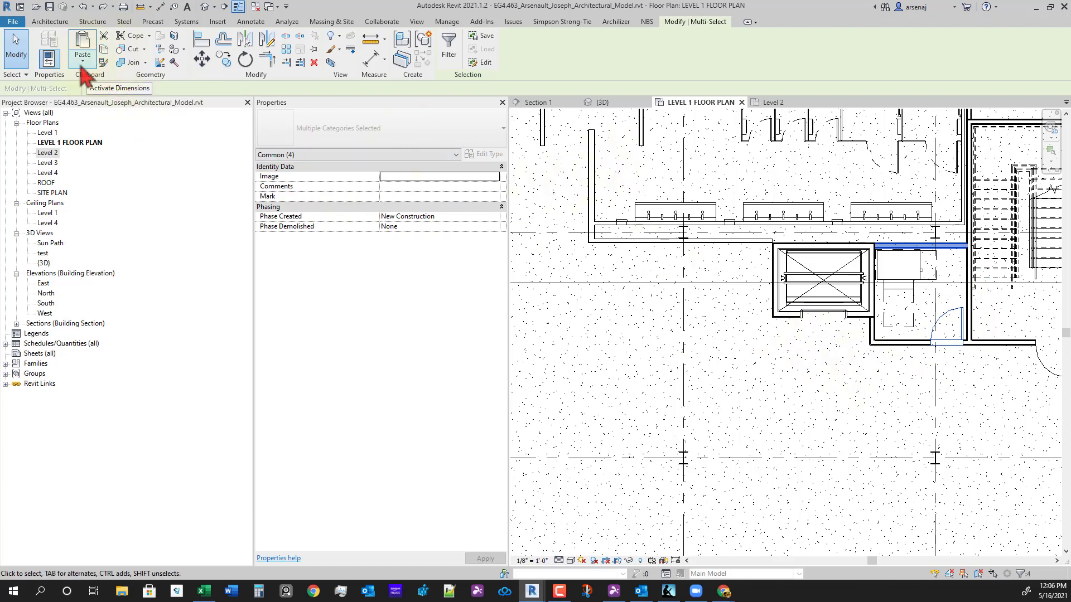
- Paste the walls aligned onto Level 2 and open the Level 2 plan to check them
{"action": "left_click", "coordinate": [82, 65]}
{"action": "left_click", "coordinate": [140, 100]}
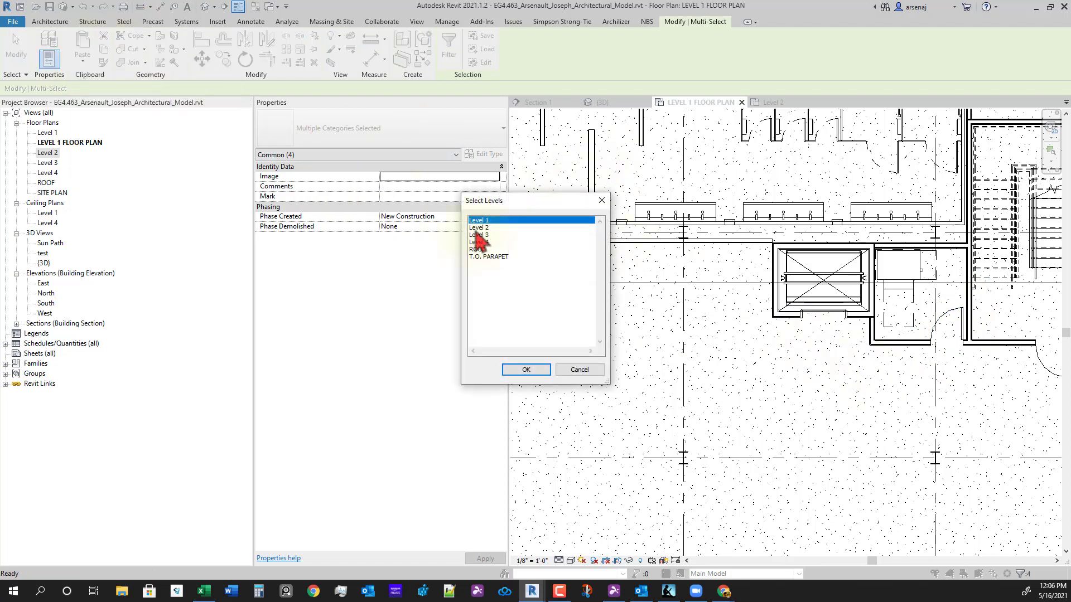
{"action": "left_click", "coordinate": [526, 372]}
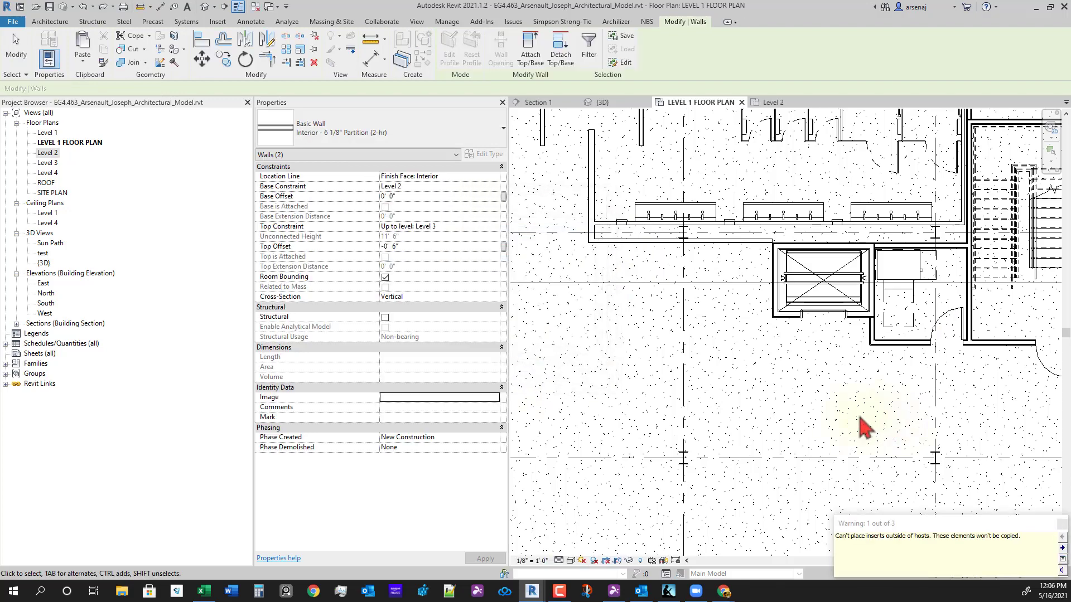
{"action": "left_click", "coordinate": [773, 102]}
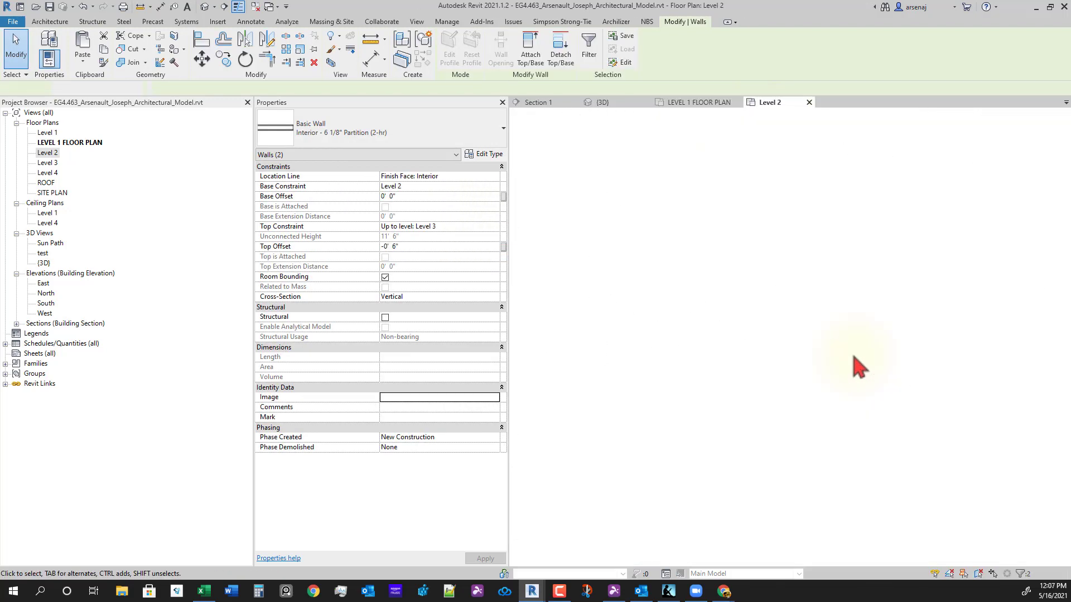
- Check the pasted walls around both restroom cores on Level 2 and clear the wall selection
{"action": "middle_click_drag", "start_coordinate": [895, 432], "coordinate": [597, 385]}
{"action": "scroll", "coordinate": [597, 385], "scroll_direction": "down", "scroll_amount": 3}
{"action": "scroll", "coordinate": [828, 304], "scroll_direction": "up", "scroll_amount": 6}
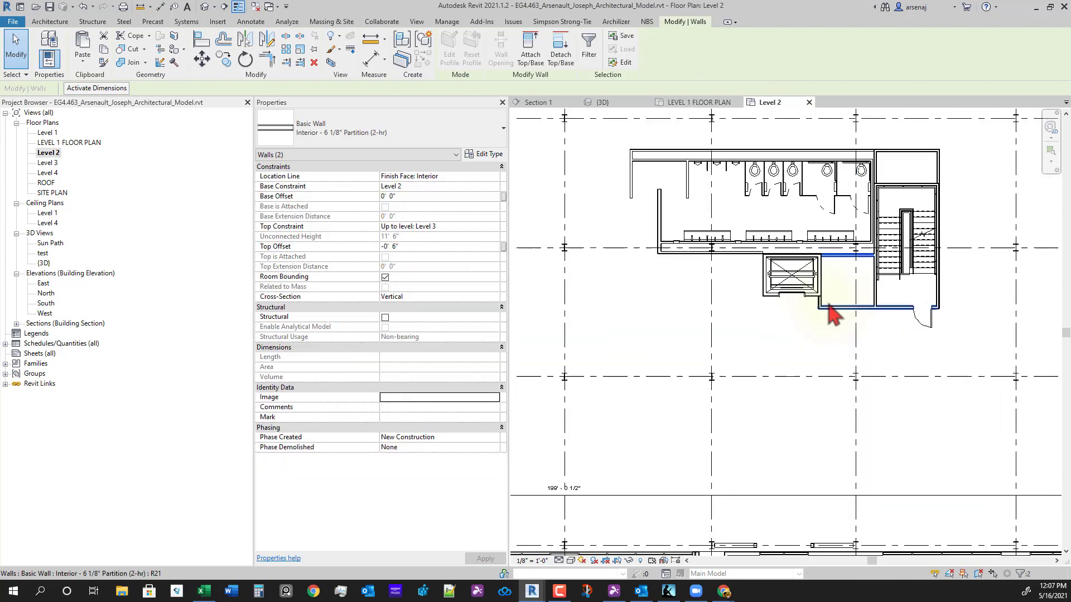
{"action": "middle_click_drag", "start_coordinate": [869, 342], "coordinate": [942, 377]}
{"action": "scroll", "coordinate": [793, 375], "scroll_direction": "up", "scroll_amount": 2}
{"action": "key", "text": "Escape"}
{"action": "scroll", "coordinate": [789, 371], "scroll_direction": "down", "scroll_amount": 2}
{"action": "scroll", "coordinate": [831, 404], "scroll_direction": "down", "scroll_amount": 4}
{"action": "middle_click_drag", "start_coordinate": [686, 395], "coordinate": [869, 370]}
{"action": "middle_click_drag", "start_coordinate": [658, 375], "coordinate": [796, 379]}
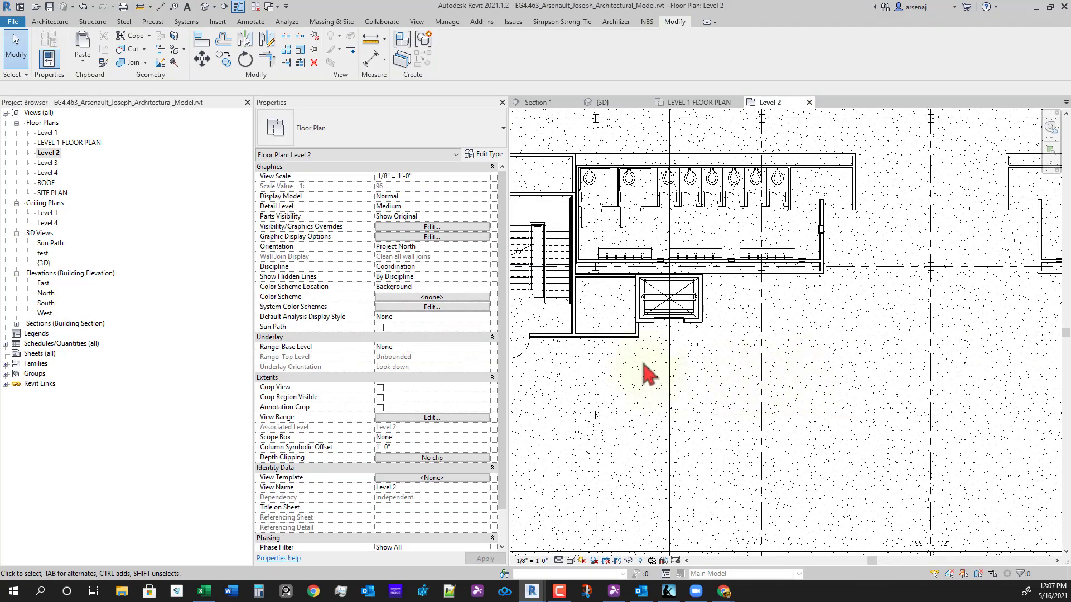
{"action": "scroll", "coordinate": [641, 362], "scroll_direction": "up", "scroll_amount": 1}
- On Level 1, select both Single-Flush 36" x 84" closet doors to copy, then return to Level 2
{"action": "left_click", "coordinate": [695, 104]}
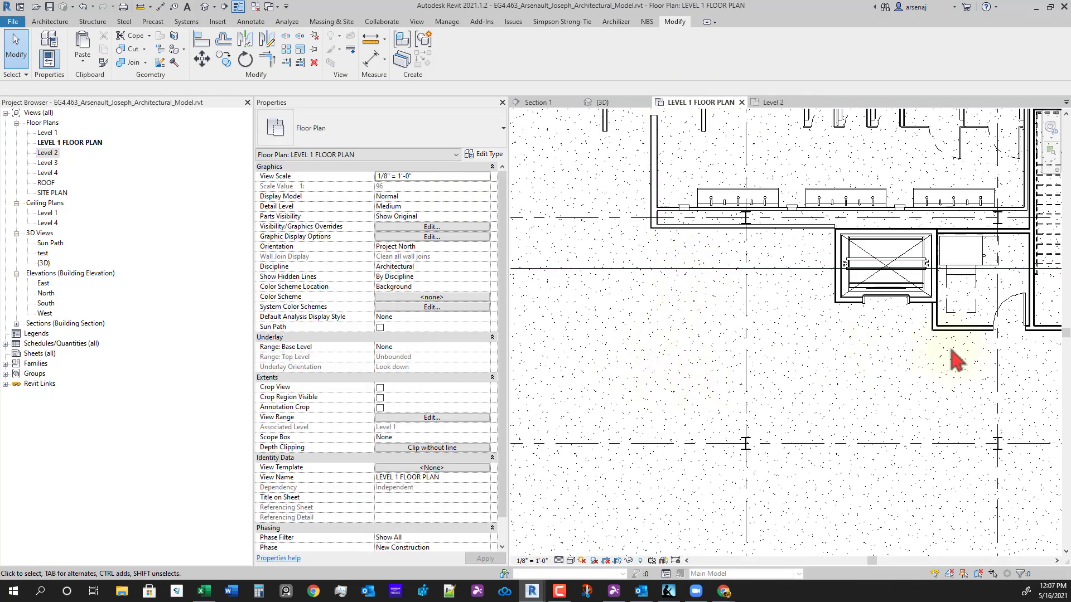
{"action": "scroll", "coordinate": [770, 389], "scroll_direction": "down", "scroll_amount": 3}
{"action": "middle_click_drag", "start_coordinate": [762, 421], "coordinate": [1036, 388]}
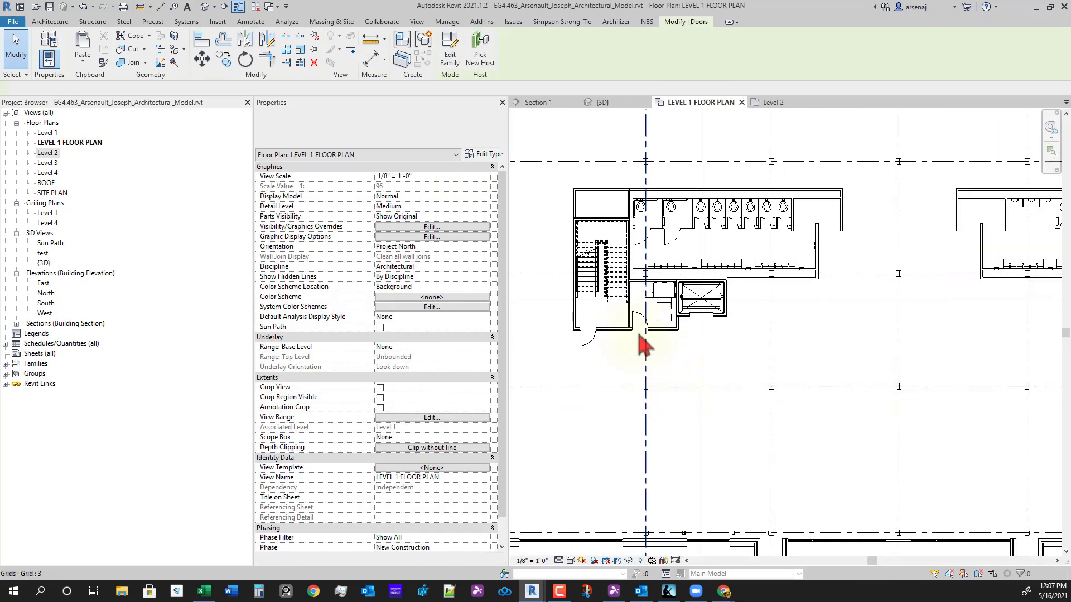
{"action": "scroll", "coordinate": [642, 331], "scroll_direction": "up", "scroll_amount": 2}
{"action": "left_click", "coordinate": [645, 308], "text": "ctrl"}
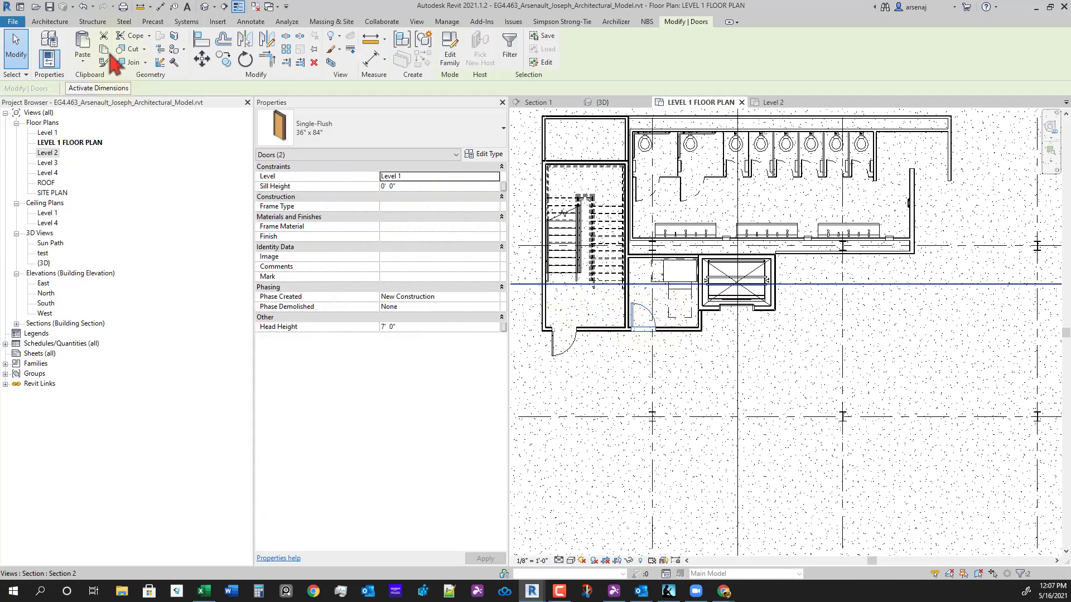
{"action": "left_click", "coordinate": [773, 102]}
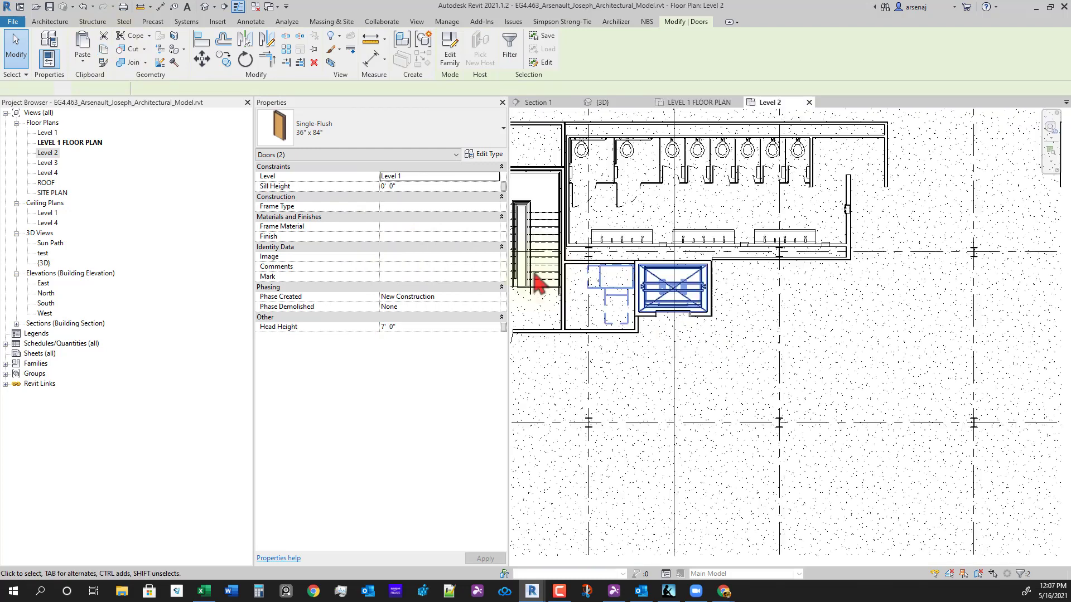
- Paste the doors Aligned to Same Place on Level 2 and delete the instances cutting no wall
{"action": "left_click", "coordinate": [82, 57]}
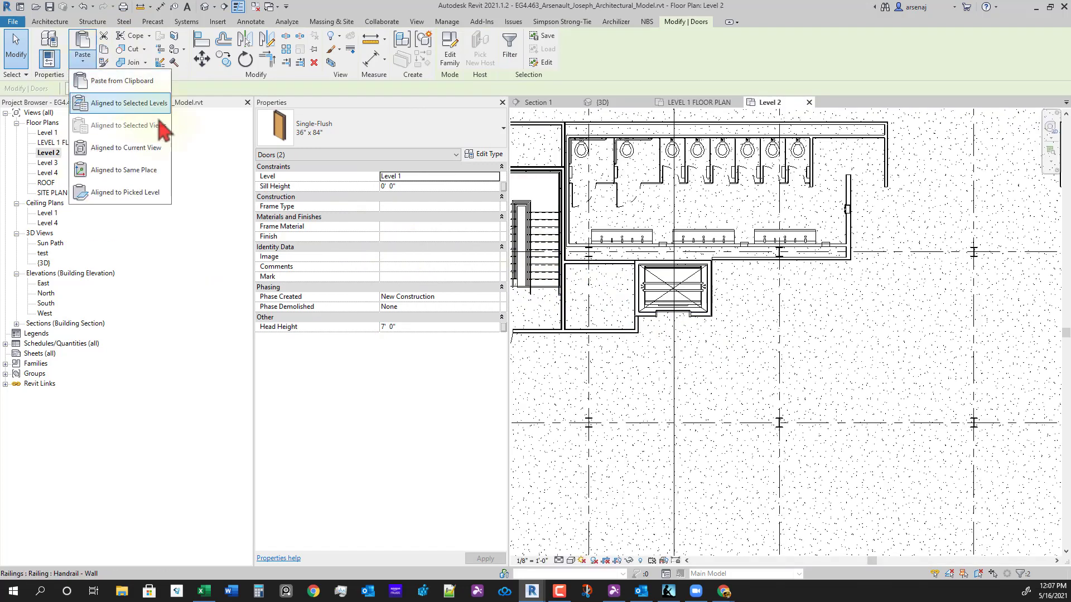
{"action": "left_click", "coordinate": [124, 170]}
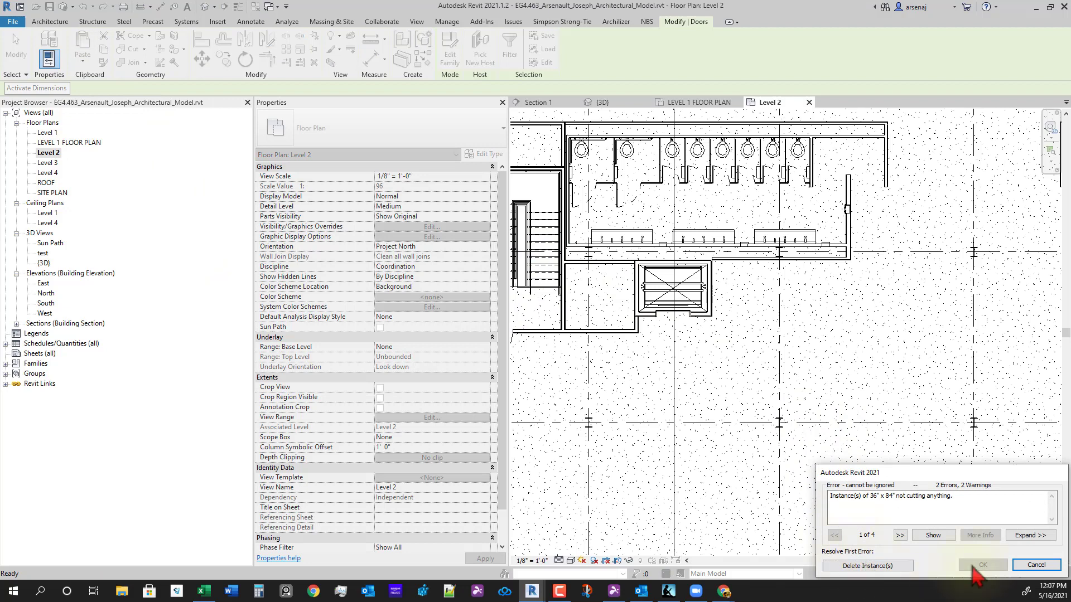
{"action": "left_click", "coordinate": [1030, 536]}
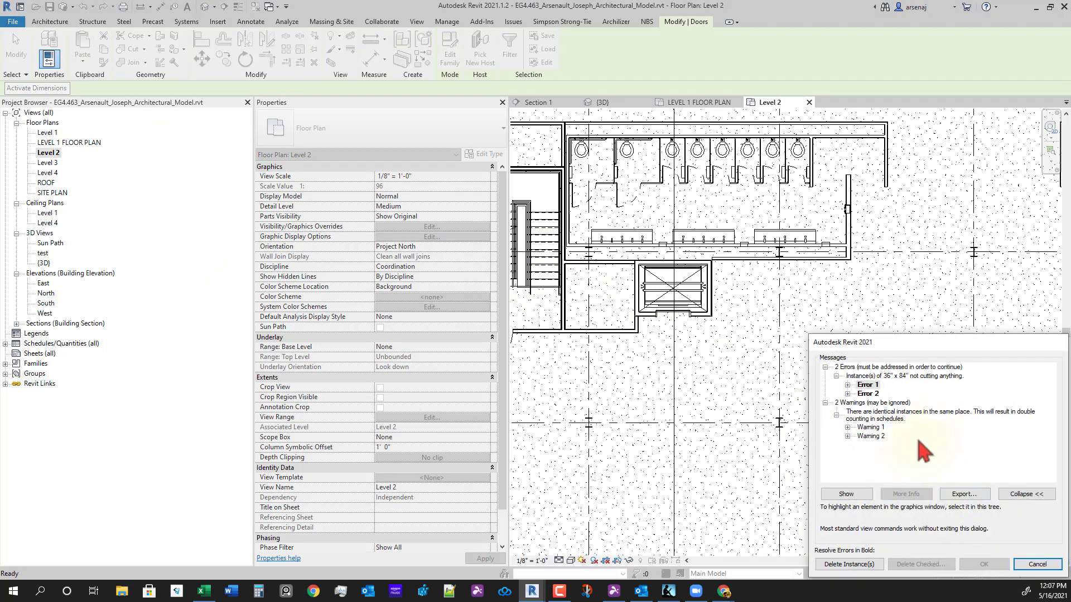
{"action": "left_click", "coordinate": [848, 427]}
{"action": "left_click", "coordinate": [847, 394]}
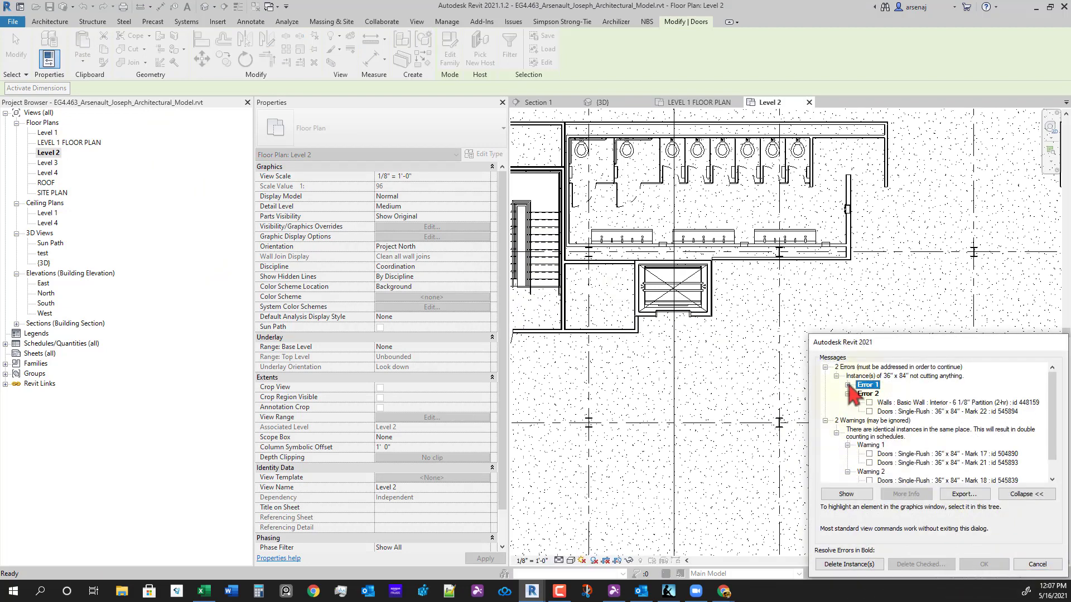
{"action": "left_click", "coordinate": [847, 385]}
{"action": "left_click", "coordinate": [849, 564]}
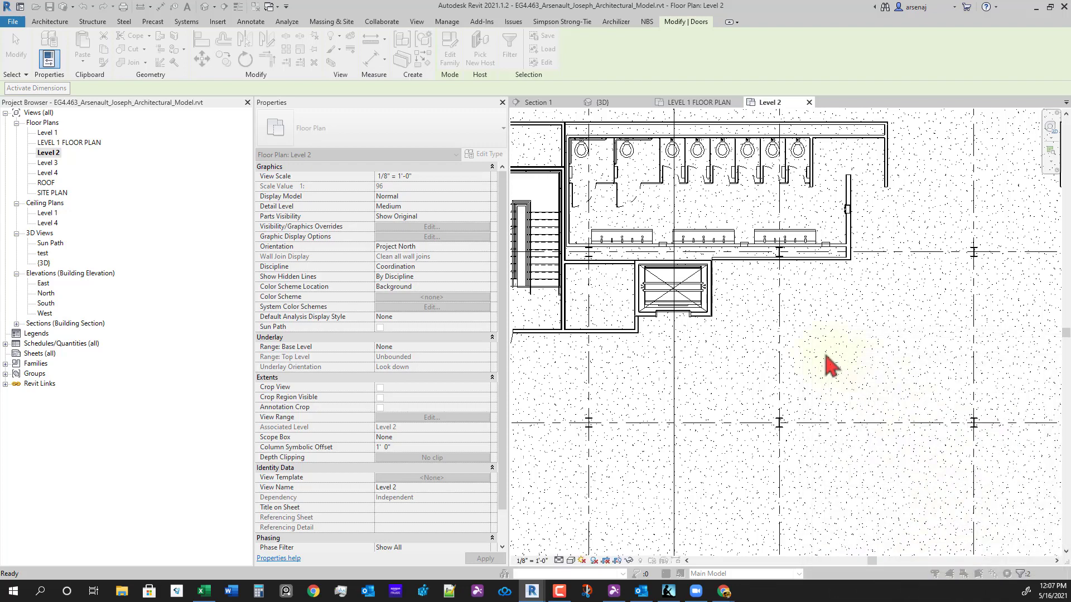
- Pan the Level 2 plan to show both restroom cores, then open the {3D} view
{"action": "scroll", "coordinate": [810, 371], "scroll_direction": "down", "scroll_amount": 4}
{"action": "middle_click_drag", "start_coordinate": [804, 368], "coordinate": [749, 379]}
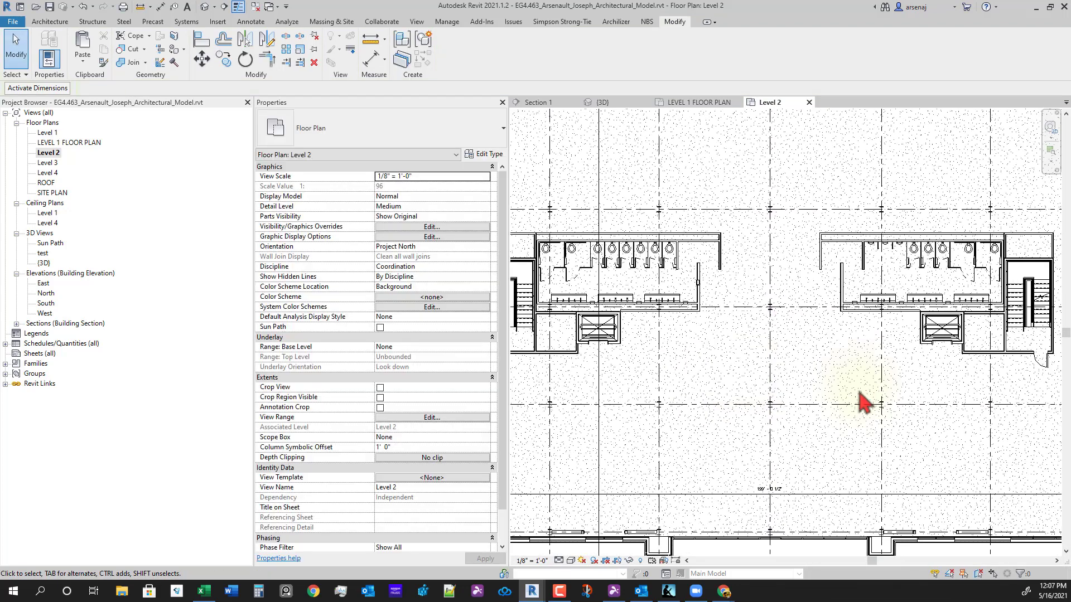
{"action": "scroll", "coordinate": [875, 435], "scroll_direction": "down", "scroll_amount": 1}
{"action": "middle_click_drag", "start_coordinate": [797, 330], "coordinate": [699, 294]}
{"action": "middle_click_drag", "start_coordinate": [793, 360], "coordinate": [858, 370]}
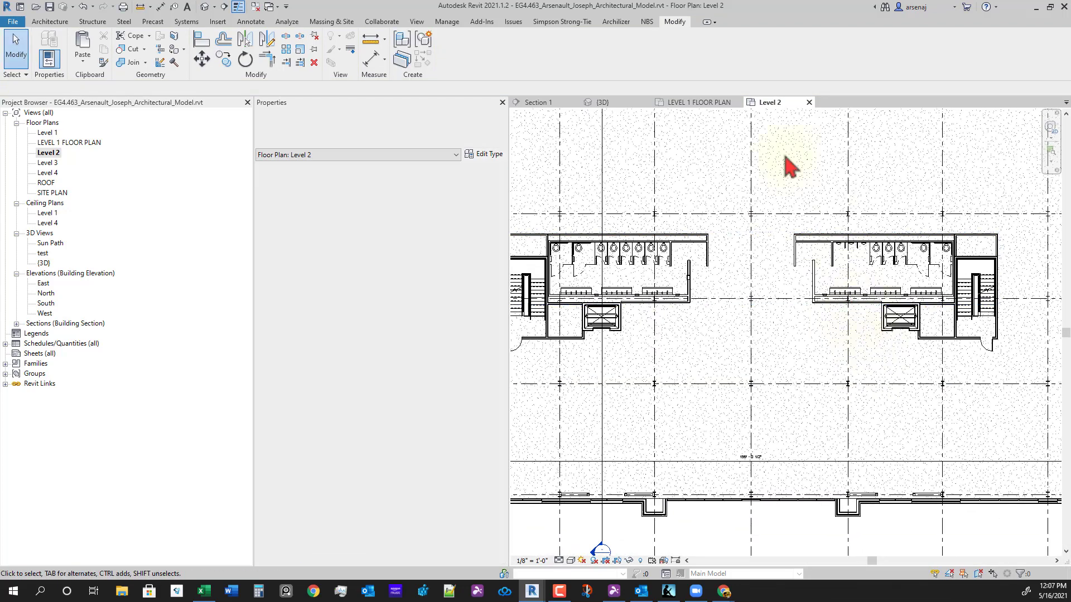
{"action": "left_click", "coordinate": [605, 103]}
- Select the 3D section box and drag its face into the building to cut the model
{"action": "scroll", "coordinate": [836, 390], "scroll_direction": "down", "scroll_amount": 5}
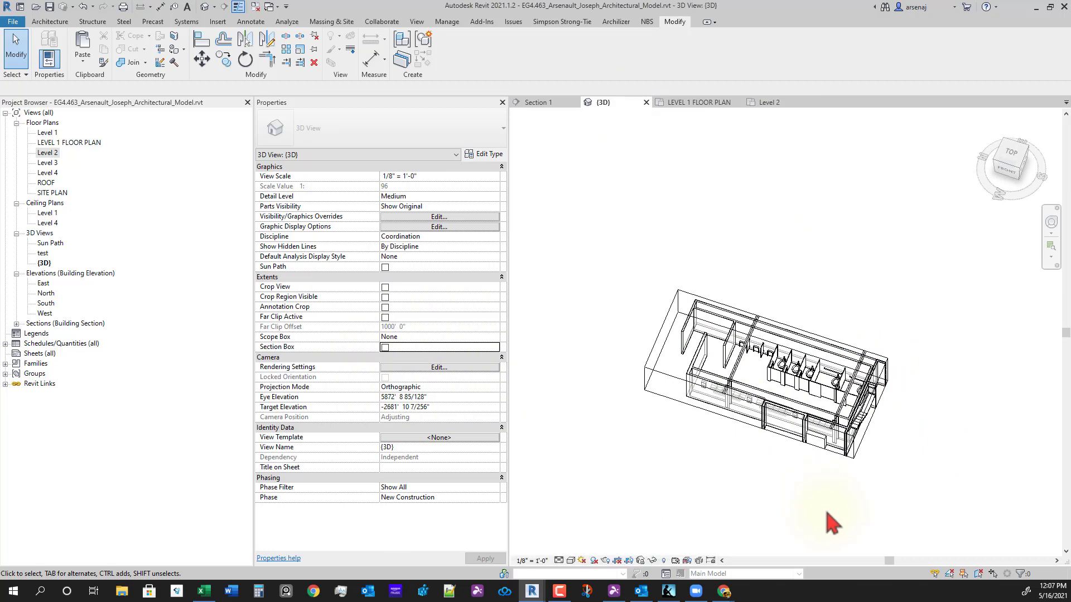
{"action": "scroll", "coordinate": [810, 479], "scroll_direction": "up", "scroll_amount": 5}
{"action": "scroll", "coordinate": [865, 419], "scroll_direction": "down", "scroll_amount": 5}
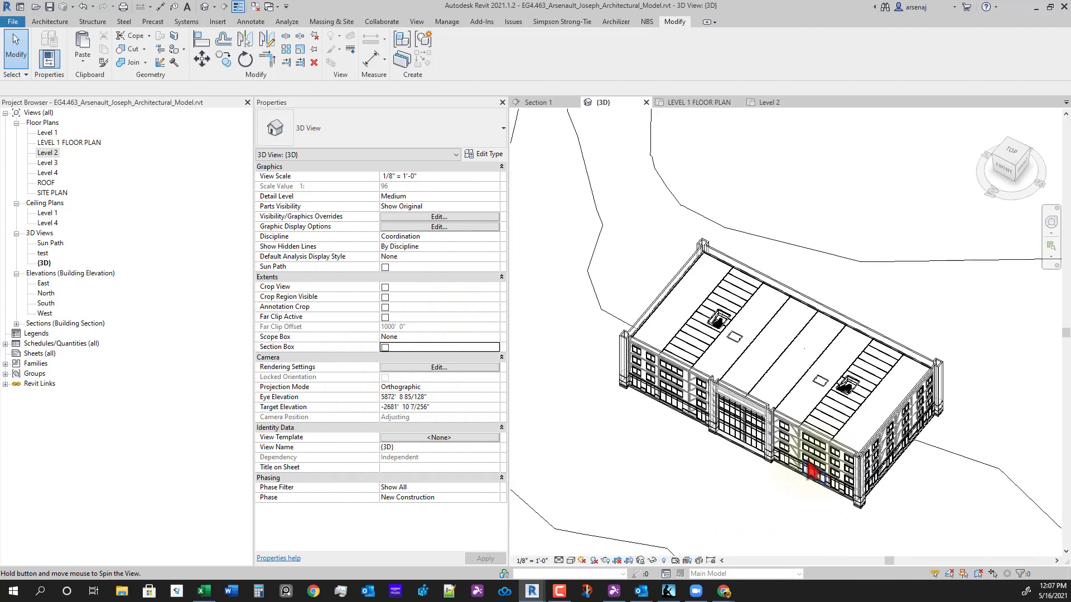
{"action": "left_click_drag", "start_coordinate": [580, 214], "coordinate": [987, 528]}
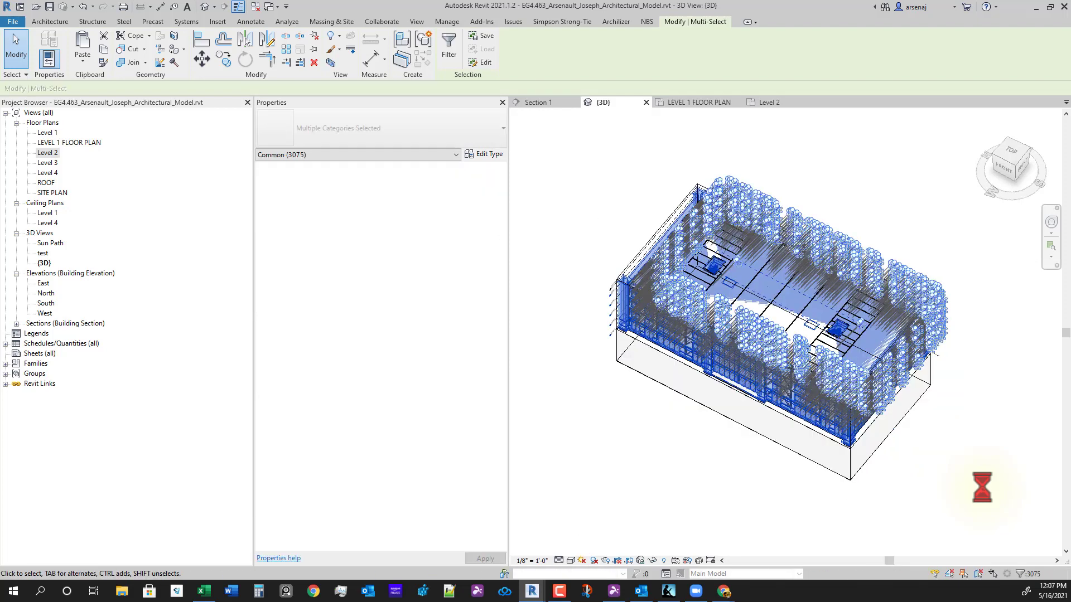
{"action": "left_click", "coordinate": [913, 412]}
{"action": "scroll", "coordinate": [891, 387], "scroll_direction": "up", "scroll_amount": 2}
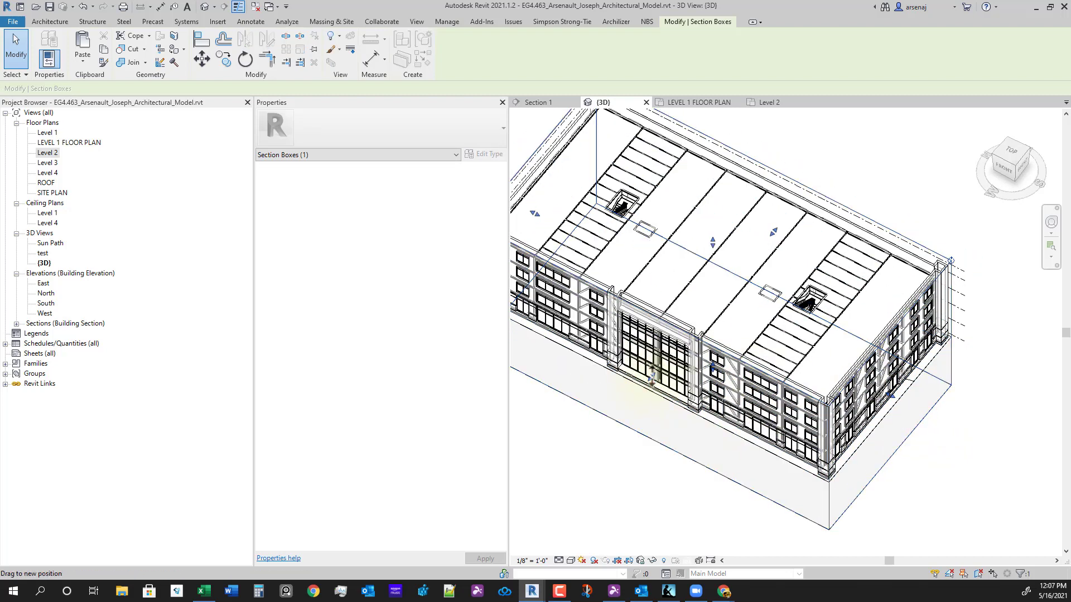
{"action": "left_click_drag", "start_coordinate": [652, 375], "coordinate": [750, 443]}
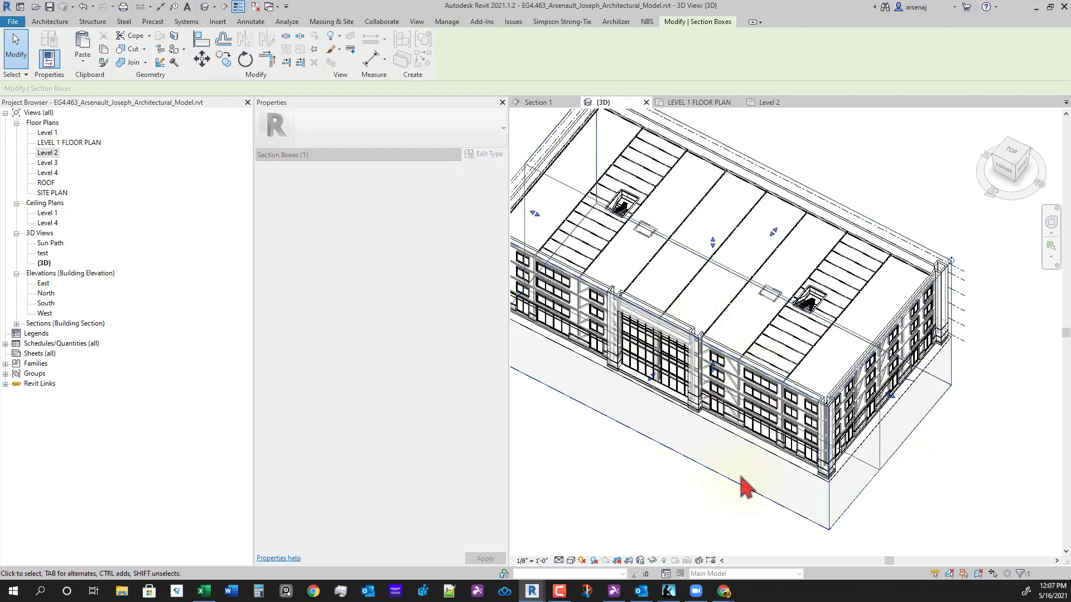
{"action": "left_click_drag", "start_coordinate": [746, 488], "coordinate": [829, 485]}
- Orbit over the cut floors, fine-tune the section box extent, and clear the selection
{"action": "middle_click_drag", "start_coordinate": [829, 485], "coordinate": [892, 253], "text": "shift"}
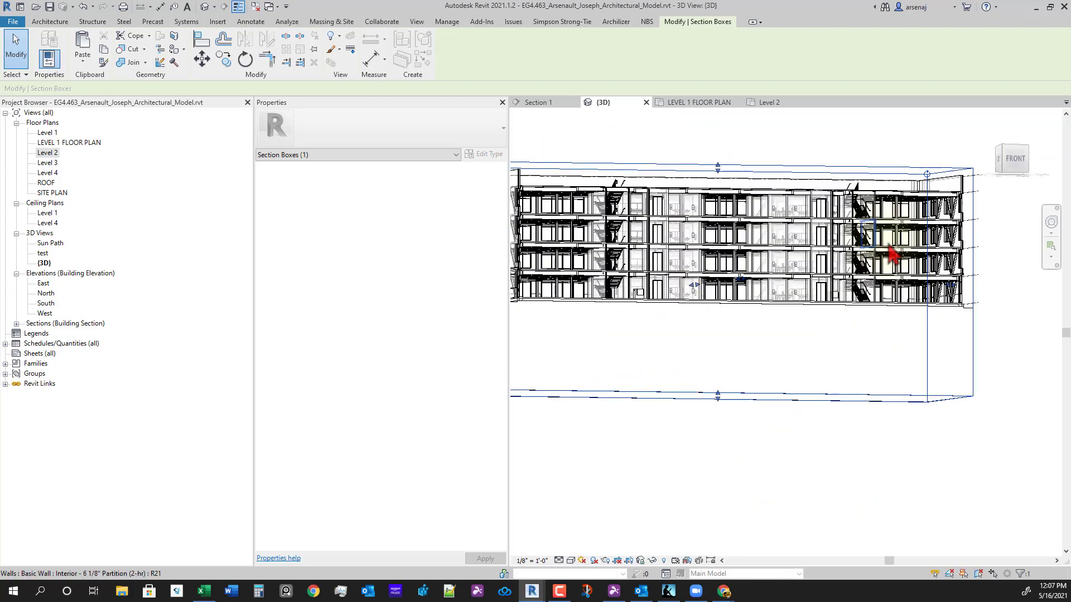
{"action": "scroll", "coordinate": [889, 246], "scroll_direction": "up", "scroll_amount": 3}
{"action": "middle_click_drag", "start_coordinate": [836, 312], "coordinate": [789, 463], "text": "shift"}
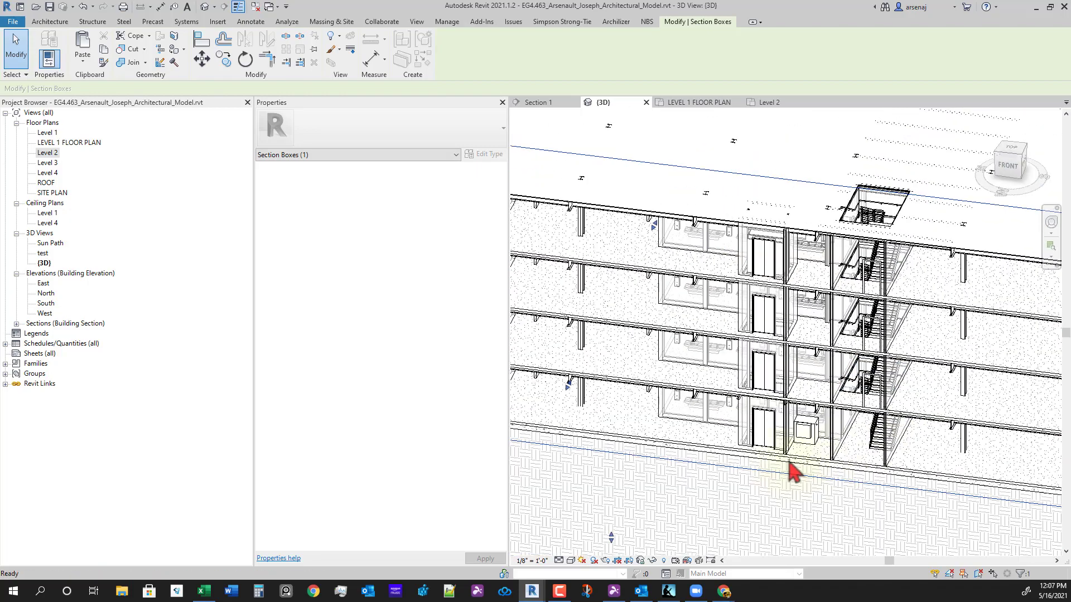
{"action": "scroll", "coordinate": [803, 446], "scroll_direction": "up", "scroll_amount": 2}
{"action": "scroll", "coordinate": [781, 418], "scroll_direction": "down", "scroll_amount": 5}
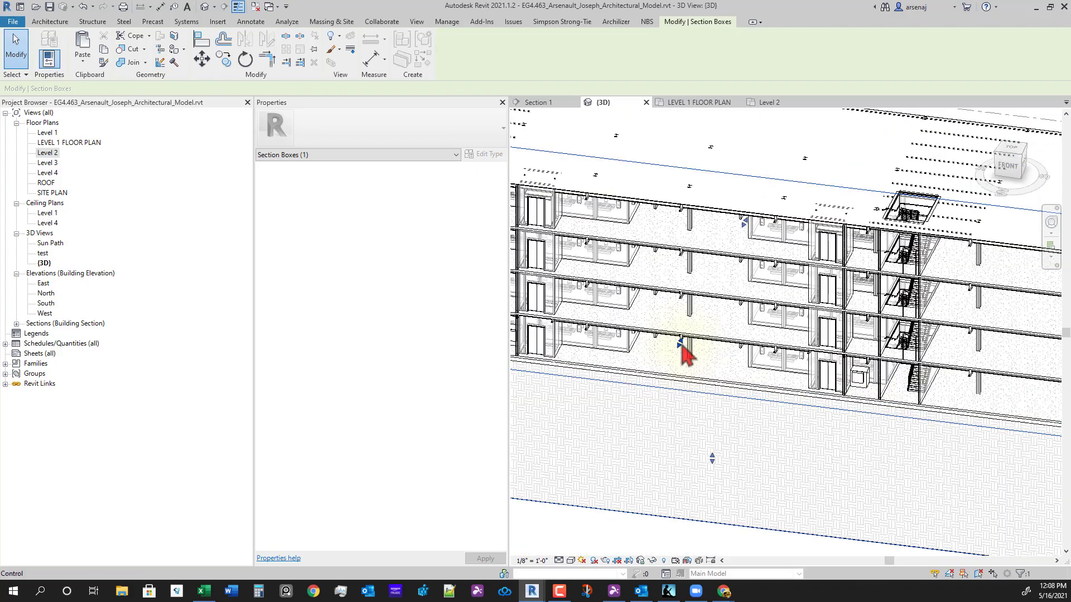
{"action": "left_click_drag", "start_coordinate": [680, 345], "coordinate": [677, 363]}
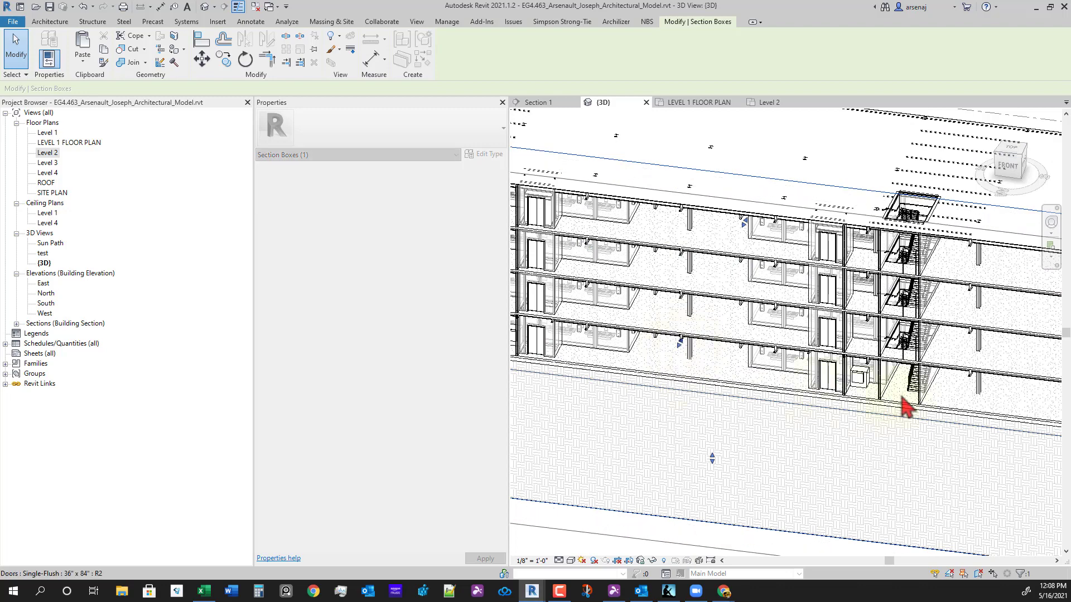
{"action": "middle_click_drag", "start_coordinate": [903, 407], "coordinate": [961, 370], "text": "shift"}
{"action": "scroll", "coordinate": [660, 385], "scroll_direction": "up", "scroll_amount": 3}
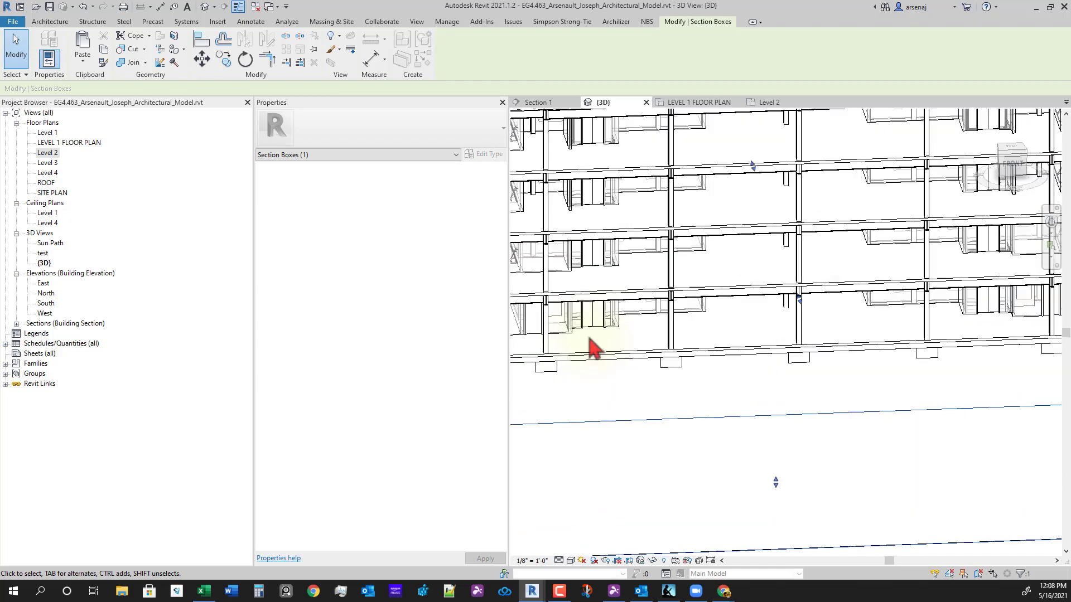
{"action": "scroll", "coordinate": [594, 349], "scroll_direction": "down", "scroll_amount": 3}
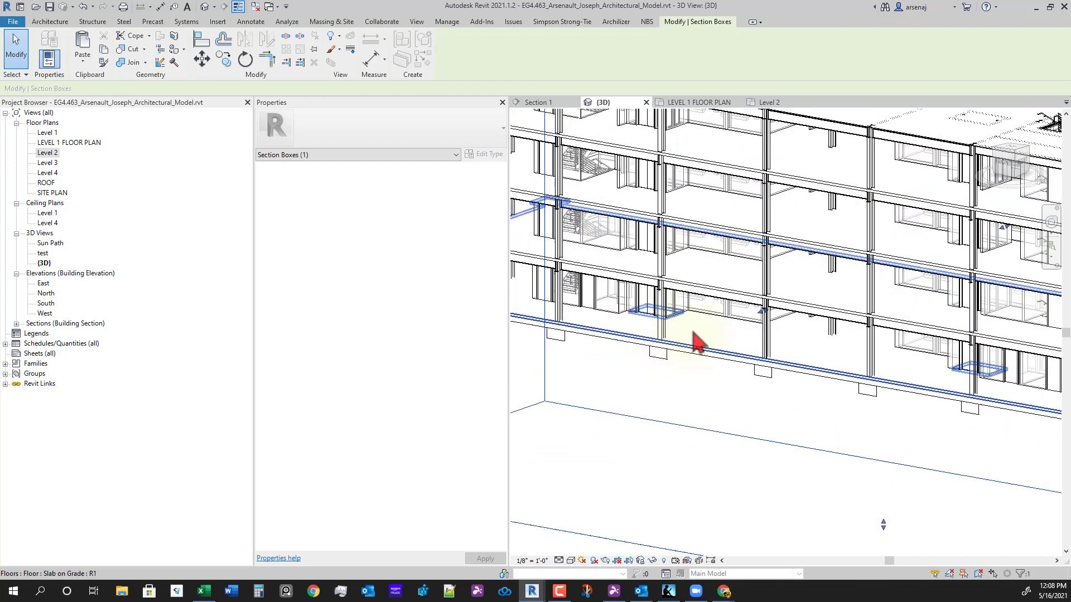
{"action": "scroll", "coordinate": [695, 342], "scroll_direction": "up", "scroll_amount": 3}
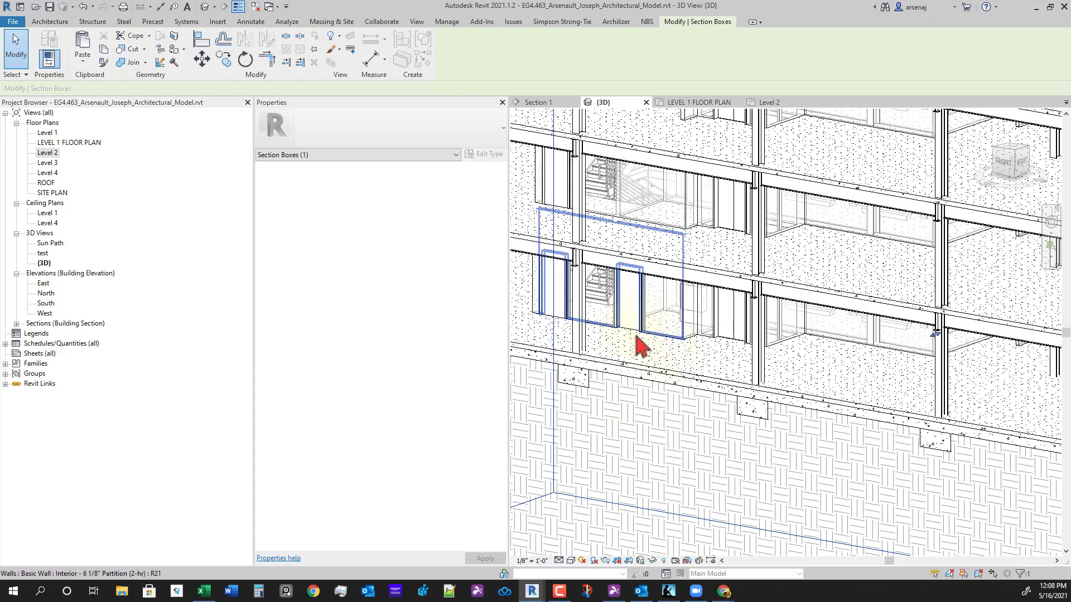
{"action": "scroll", "coordinate": [887, 511], "scroll_direction": "down", "scroll_amount": 3}
{"action": "middle_click_drag", "start_coordinate": [887, 511], "coordinate": [785, 426], "text": "shift"}
{"action": "middle_click_drag", "start_coordinate": [966, 412], "coordinate": [785, 479]}
{"action": "scroll", "coordinate": [825, 406], "scroll_direction": "down", "scroll_amount": 2}
{"action": "scroll", "coordinate": [775, 444], "scroll_direction": "up", "scroll_amount": 4}
{"action": "key", "text": "Escape"}
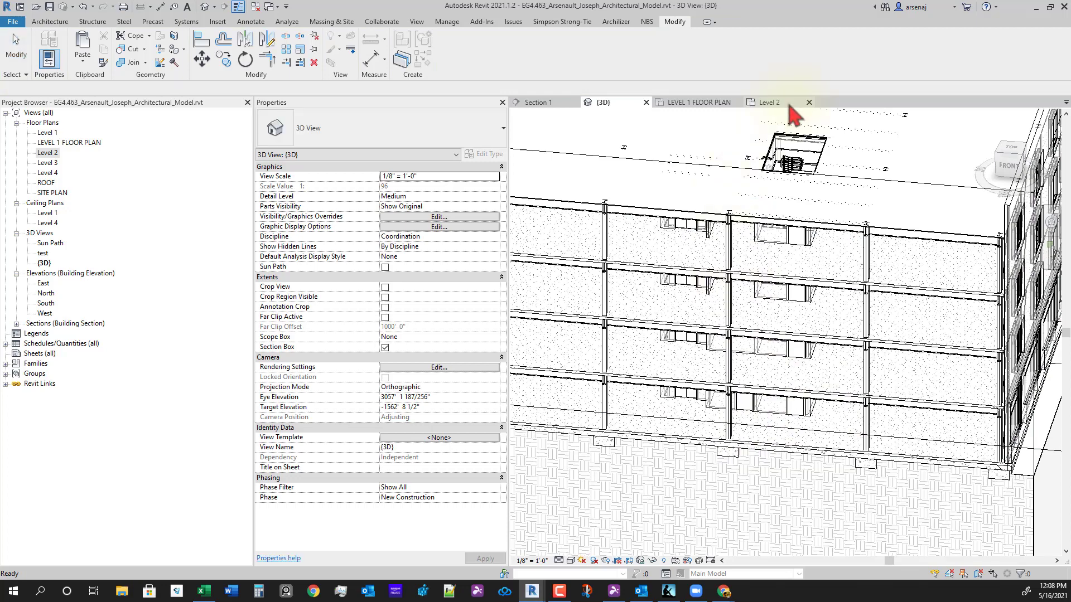
- Frame the left stair and elevator core in the Level 2 plan
{"action": "left_click", "coordinate": [786, 103]}
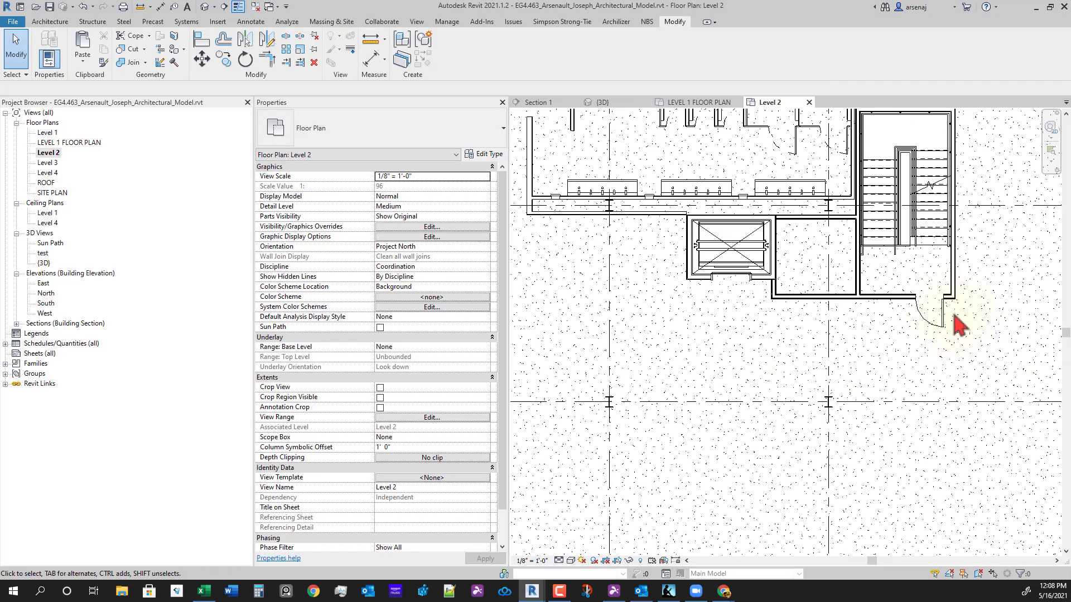
{"action": "middle_click_drag", "start_coordinate": [954, 324], "coordinate": [677, 373]}
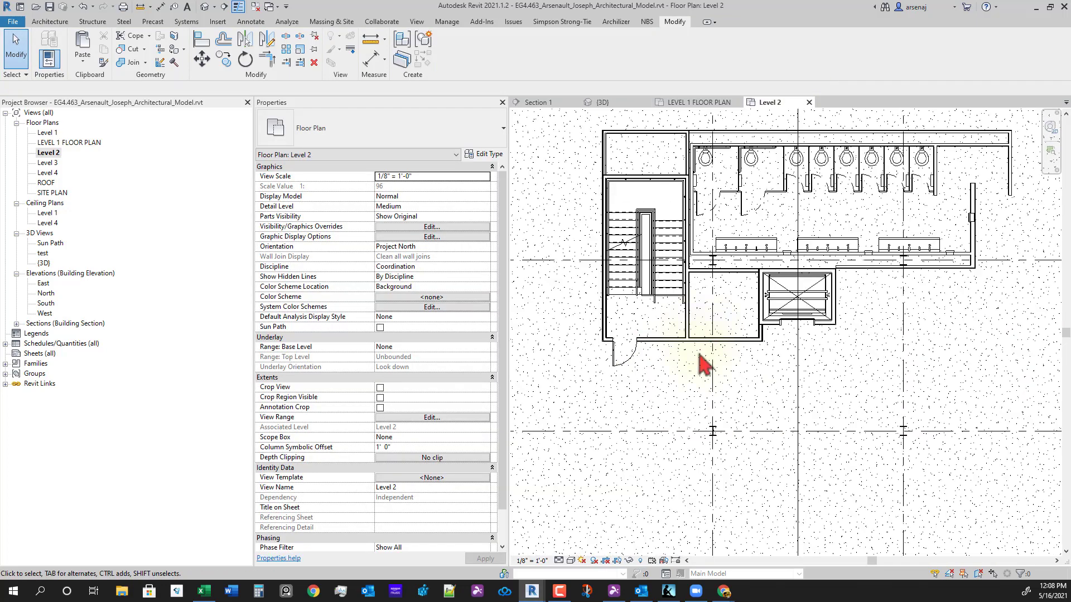
{"action": "scroll", "coordinate": [819, 452], "scroll_direction": "down", "scroll_amount": 8}
{"action": "left_click", "coordinate": [717, 458]}
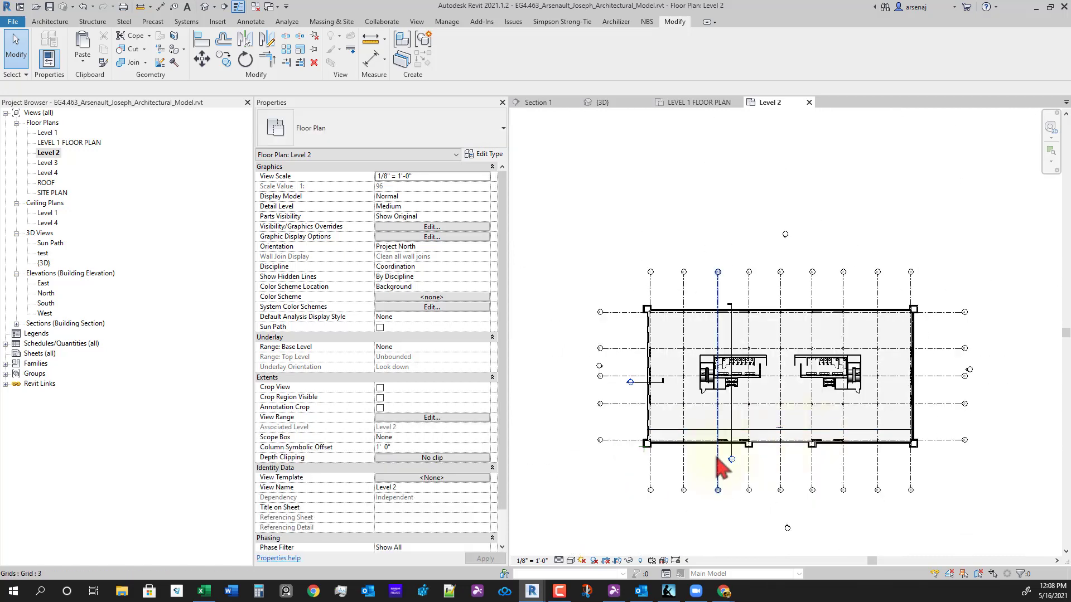
{"action": "scroll", "coordinate": [720, 465], "scroll_direction": "up", "scroll_amount": 3}
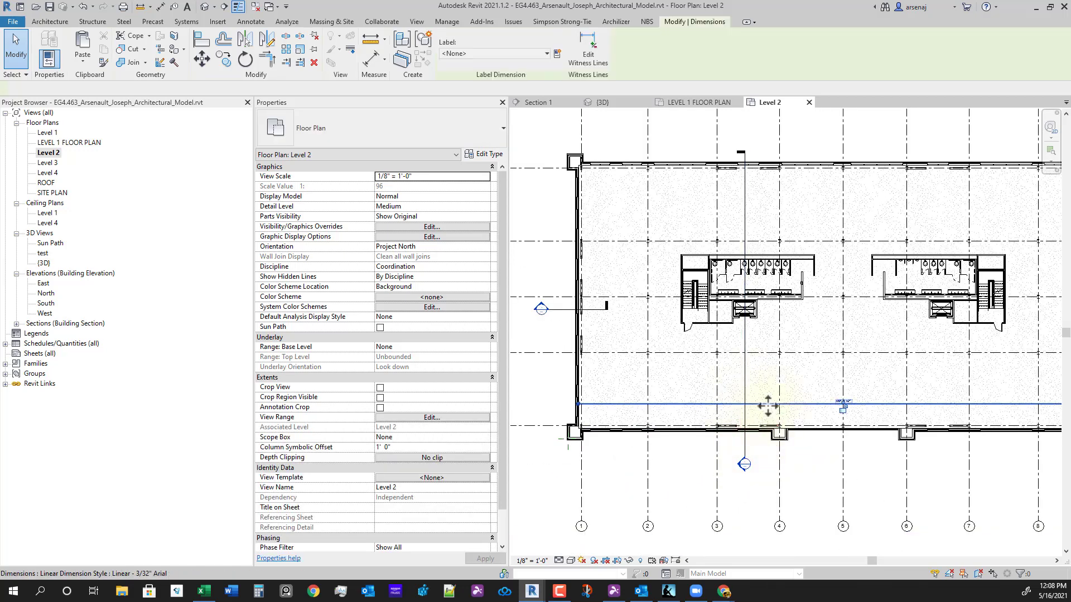
{"action": "scroll", "coordinate": [774, 401], "scroll_direction": "down", "scroll_amount": 3}
{"action": "left_click", "coordinate": [741, 383]}
{"action": "scroll", "coordinate": [733, 376], "scroll_direction": "up", "scroll_amount": 2}
{"action": "middle_click_drag", "start_coordinate": [727, 382], "coordinate": [671, 370]}
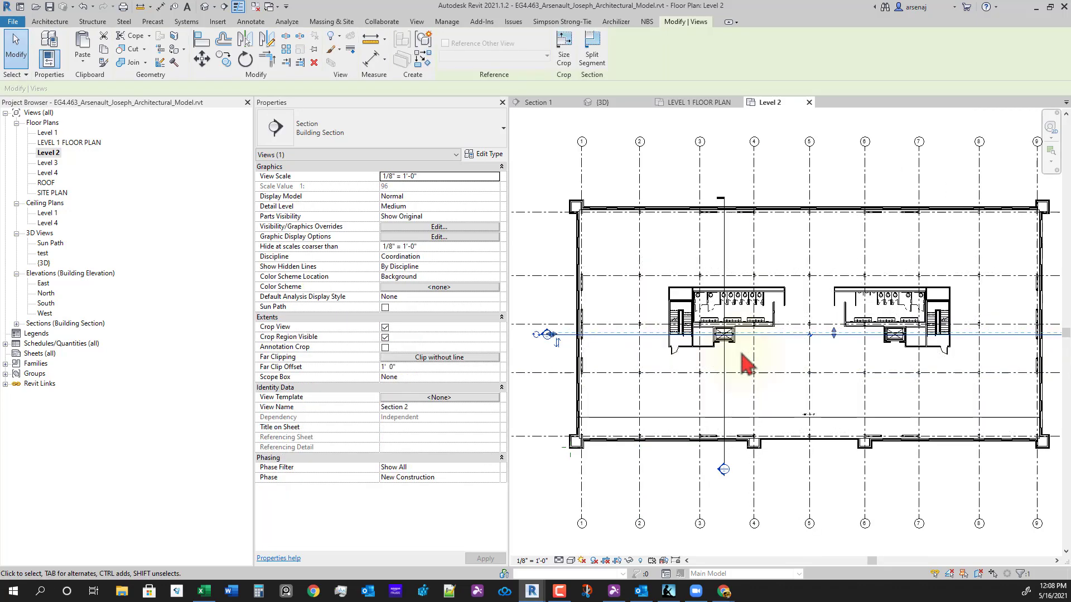
{"action": "scroll", "coordinate": [747, 343], "scroll_direction": "up", "scroll_amount": 4}
- Drag the Section 2 line lower across the core and go to the Section 2 view
{"action": "left_click_drag", "start_coordinate": [745, 332], "coordinate": [744, 366]}
{"action": "scroll", "coordinate": [682, 449], "scroll_direction": "down", "scroll_amount": 2}
{"action": "middle_click_drag", "start_coordinate": [846, 466], "coordinate": [781, 456]}
{"action": "scroll", "coordinate": [926, 403], "scroll_direction": "up", "scroll_amount": 2}
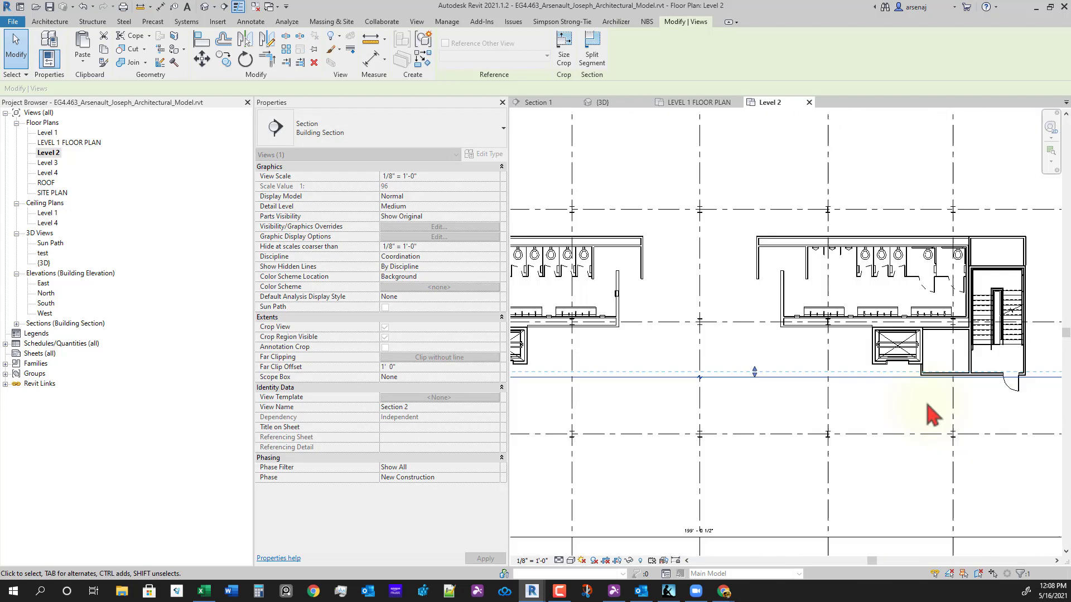
{"action": "right_click", "coordinate": [863, 372]}
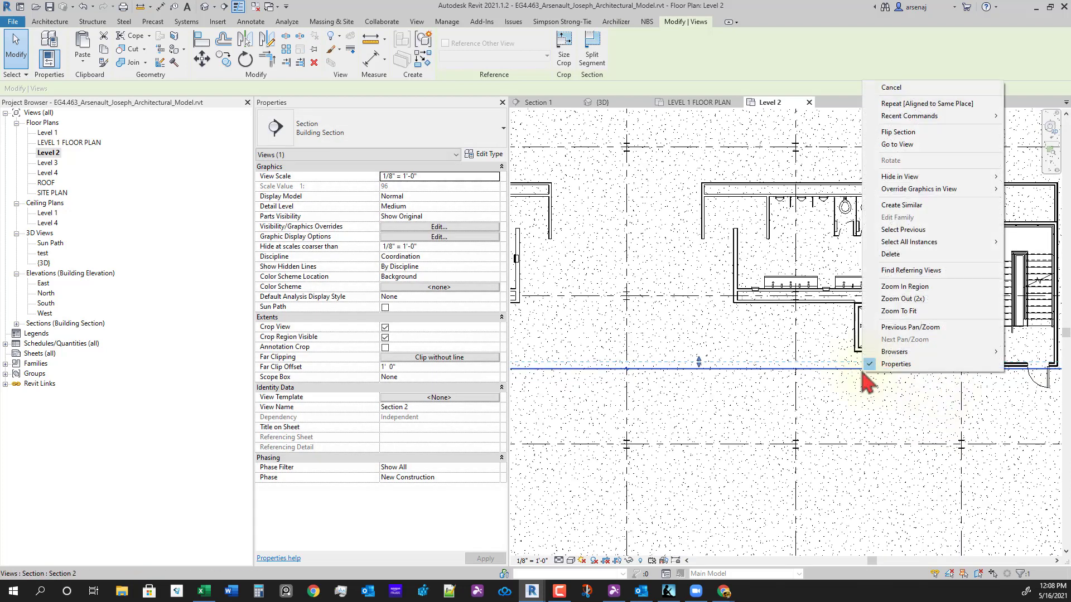
{"action": "left_click", "coordinate": [899, 145]}
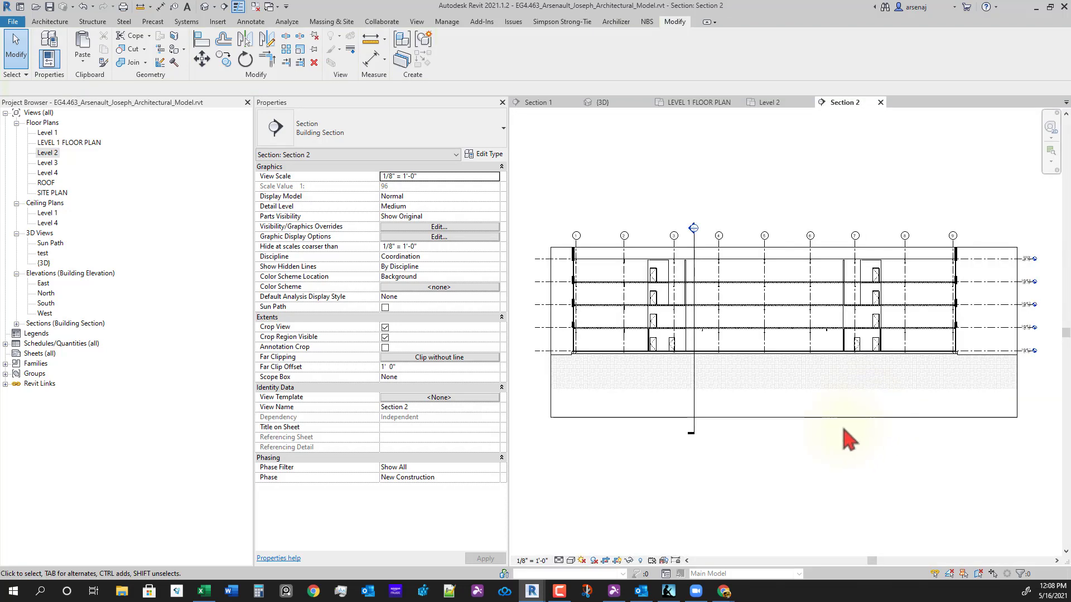
- In Section 2, try copying the two ground-floor doors (CO) from Level 1 to Level 2, then cancel the rejected copy
{"action": "scroll", "coordinate": [692, 388], "scroll_direction": "up", "scroll_amount": 3}
{"action": "left_click", "coordinate": [674, 353]}
{"action": "scroll", "coordinate": [801, 427], "scroll_direction": "down", "scroll_amount": 1}
{"action": "middle_click_drag", "start_coordinate": [800, 426], "coordinate": [679, 427]}
{"action": "key", "text": "c"}
{"action": "key", "text": "o"}
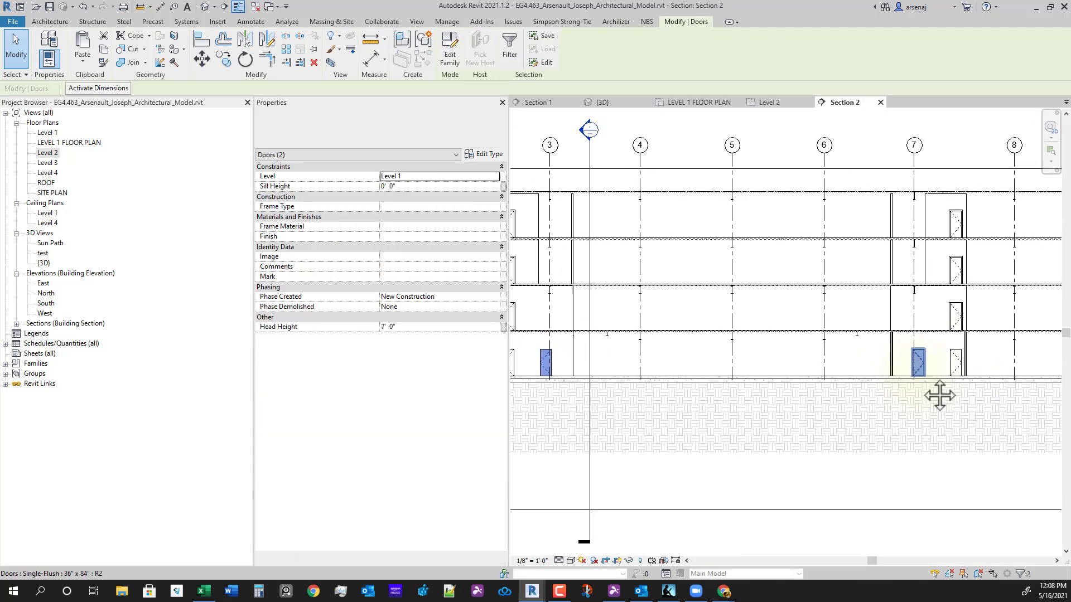
{"action": "scroll", "coordinate": [883, 428], "scroll_direction": "up", "scroll_amount": 4}
{"action": "left_click", "coordinate": [898, 360]}
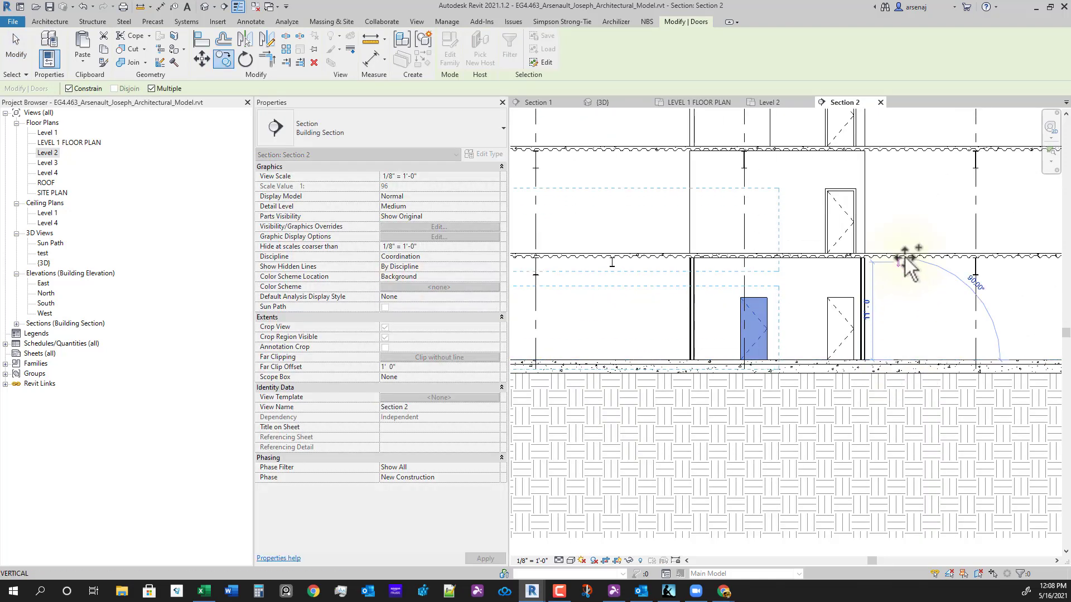
{"action": "left_click", "coordinate": [902, 254]}
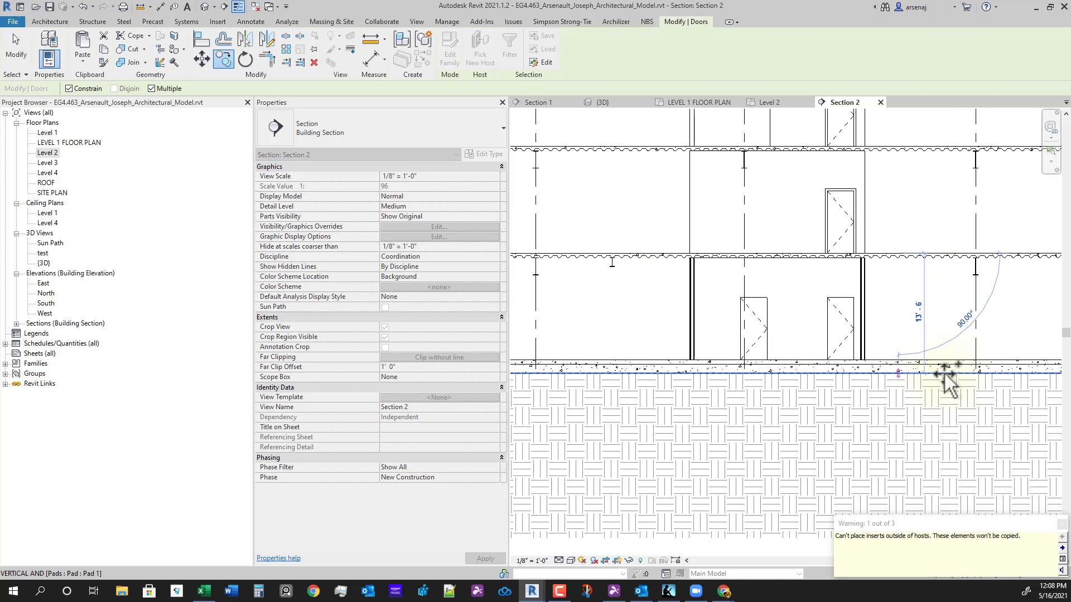
{"action": "key", "text": "Escape"}
{"action": "key", "text": "Escape"}
- Inspect the Level 2 partition wall and a ground-floor door, then switch to the Level 1 plan
{"action": "left_click", "coordinate": [691, 190]}
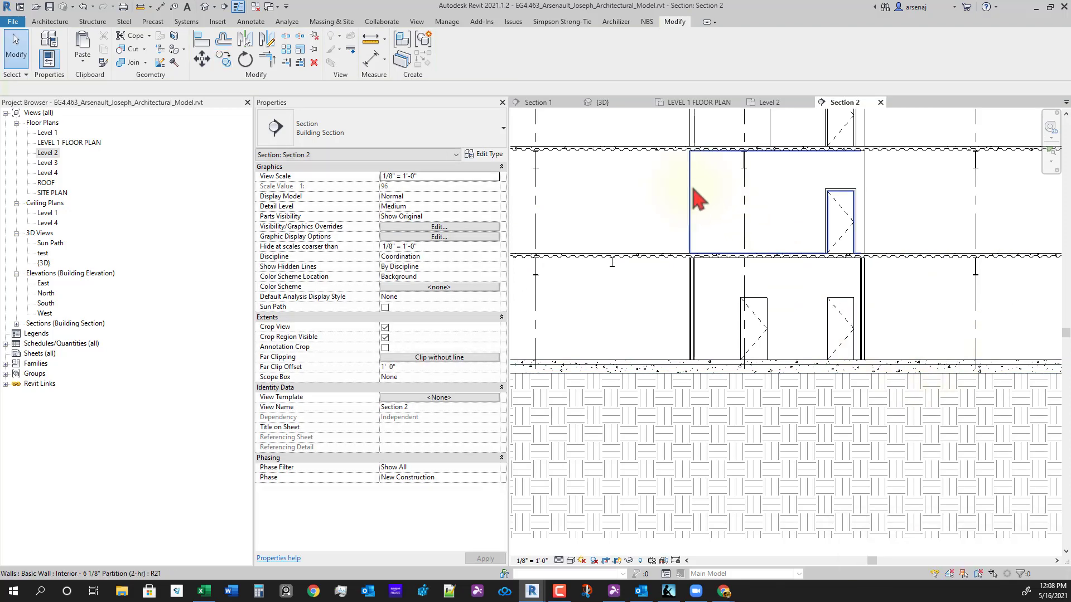
{"action": "key", "text": "Escape"}
{"action": "scroll", "coordinate": [857, 366], "scroll_direction": "down", "scroll_amount": 4}
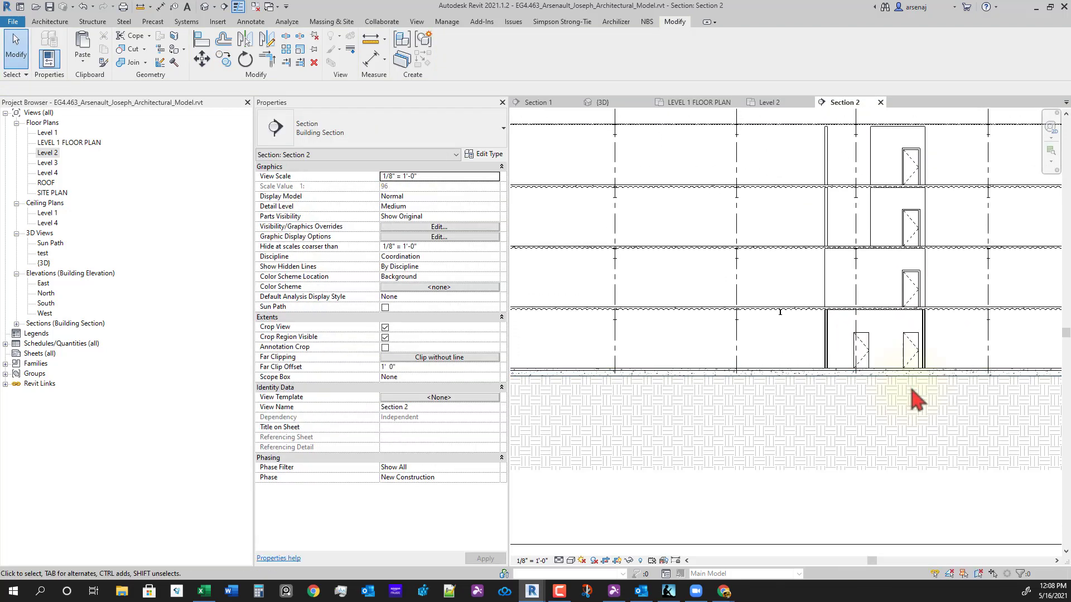
{"action": "middle_click_drag", "start_coordinate": [850, 395], "coordinate": [943, 397]}
{"action": "scroll", "coordinate": [563, 350], "scroll_direction": "up", "scroll_amount": 3}
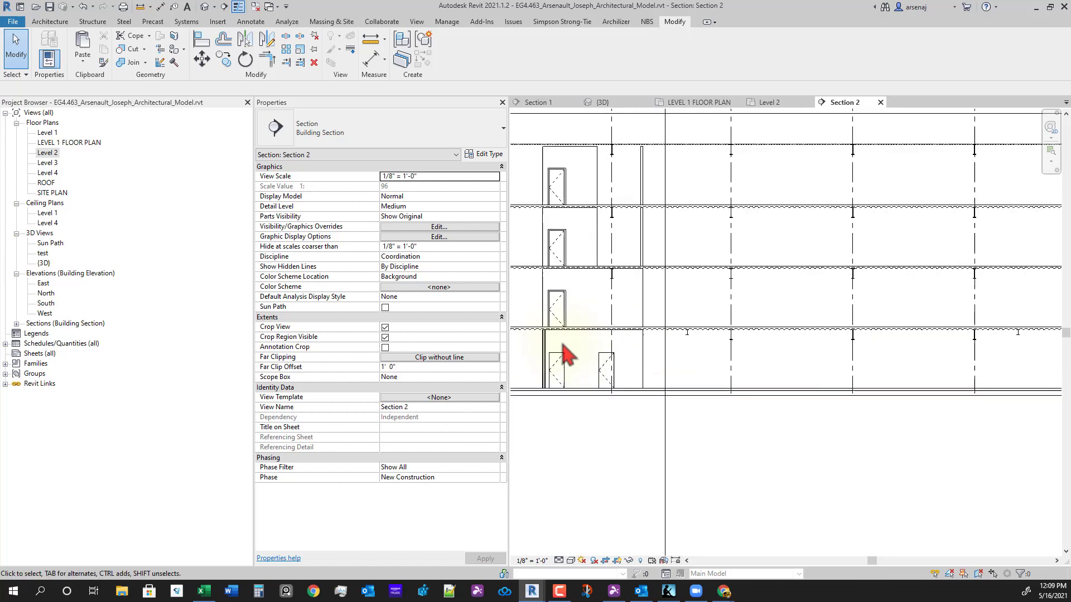
{"action": "left_click", "coordinate": [620, 385]}
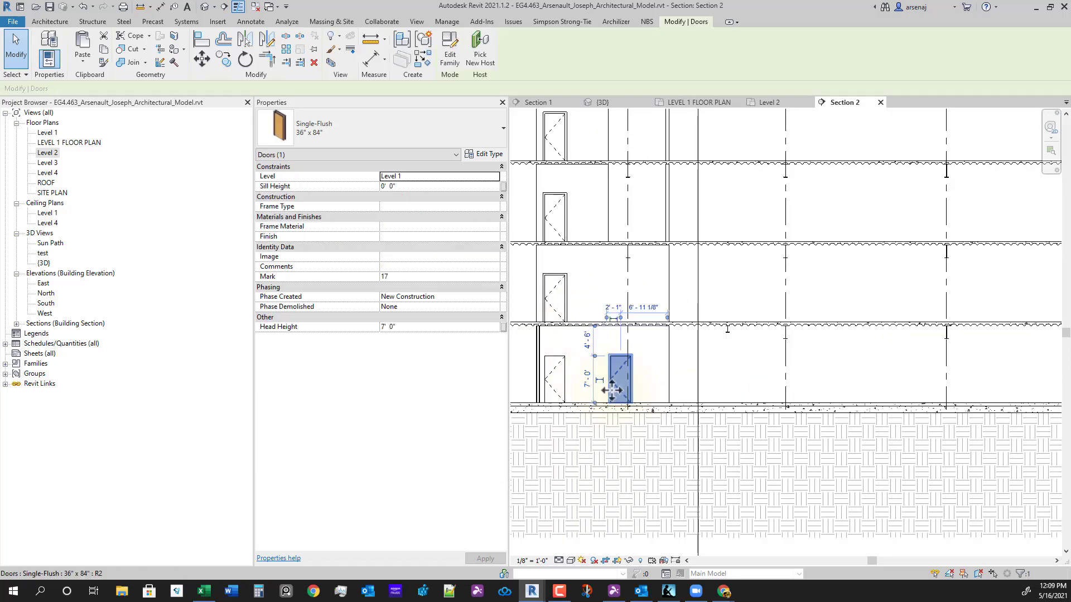
{"action": "scroll", "coordinate": [646, 368], "scroll_direction": "up", "scroll_amount": 3}
{"action": "scroll", "coordinate": [739, 337], "scroll_direction": "up", "scroll_amount": 3}
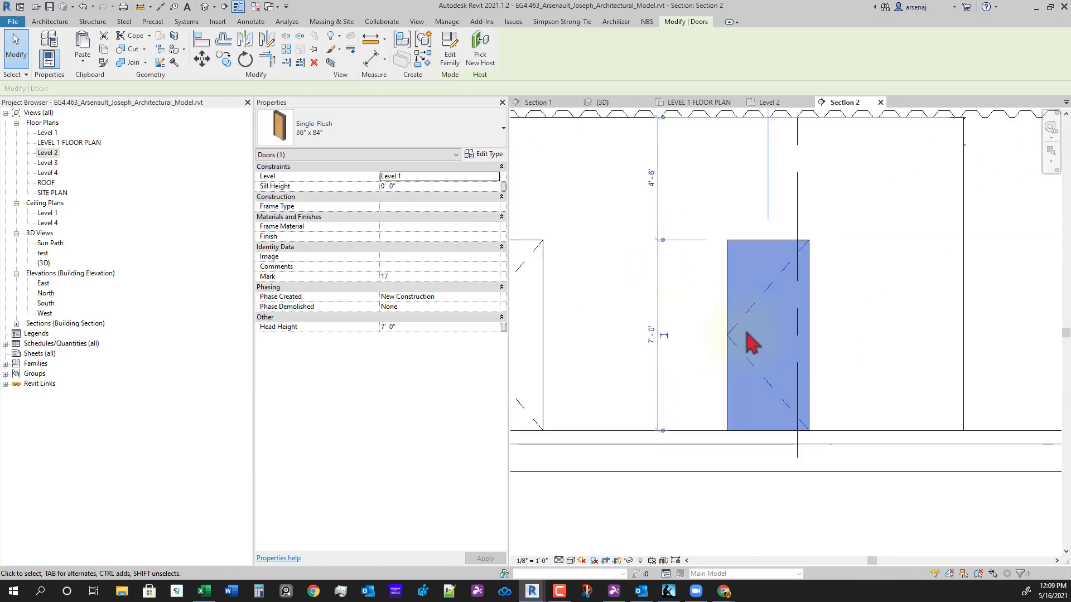
{"action": "key", "text": "Escape"}
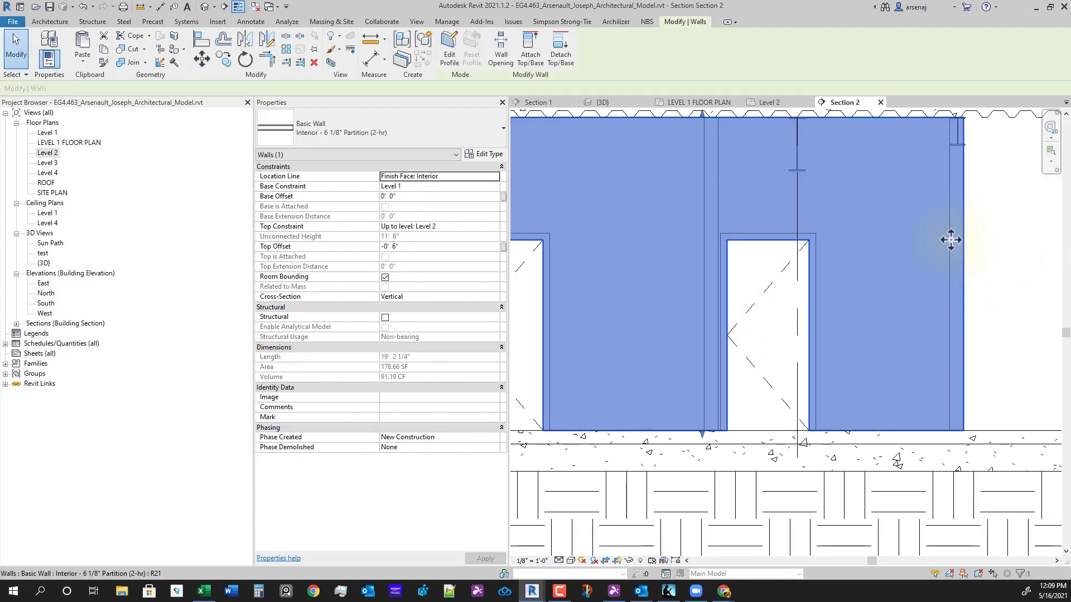
{"action": "key", "text": "Escape"}
{"action": "left_click", "coordinate": [691, 102]}
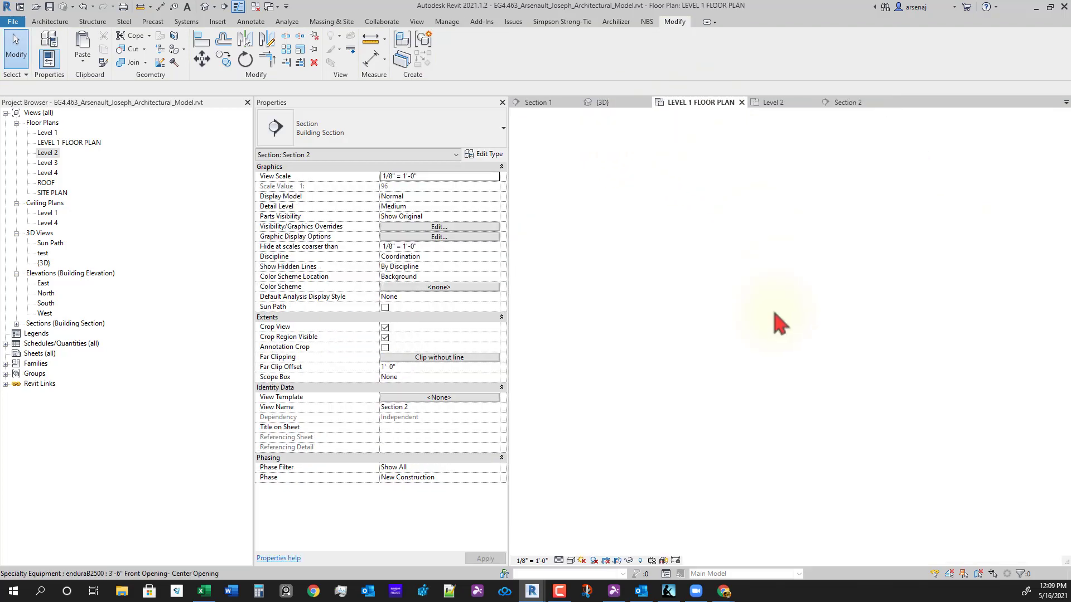
- Open Section 2 from its section head and try copying a ground-floor door upward, cancelling after rejection
{"action": "scroll", "coordinate": [652, 365], "scroll_direction": "up", "scroll_amount": 4}
{"action": "scroll", "coordinate": [719, 360], "scroll_direction": "up", "scroll_amount": 1}
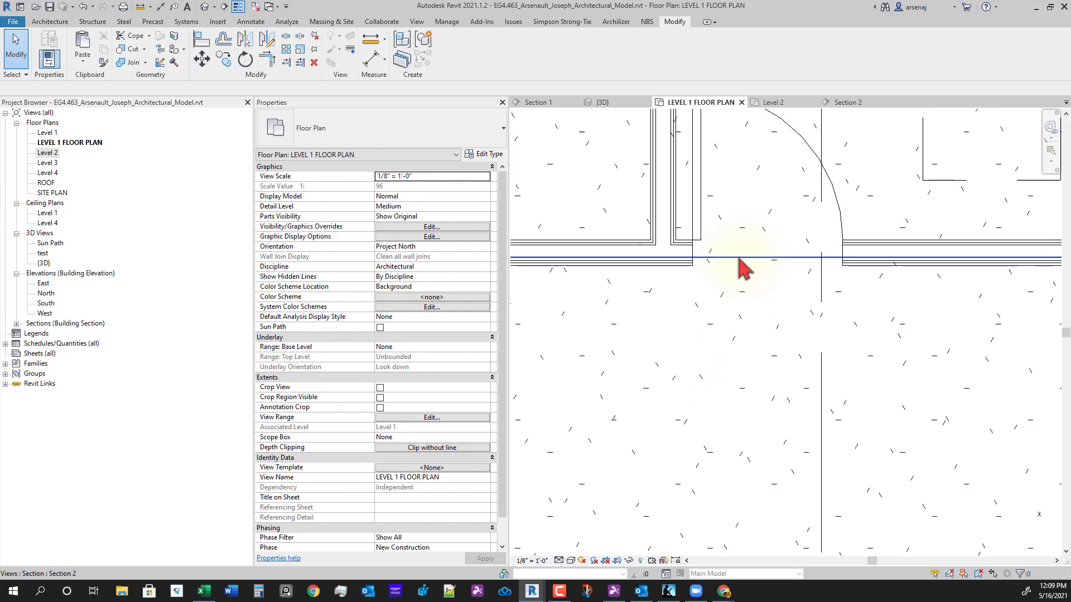
{"action": "left_click", "coordinate": [736, 273]}
{"action": "scroll", "coordinate": [747, 318], "scroll_direction": "down", "scroll_amount": 3}
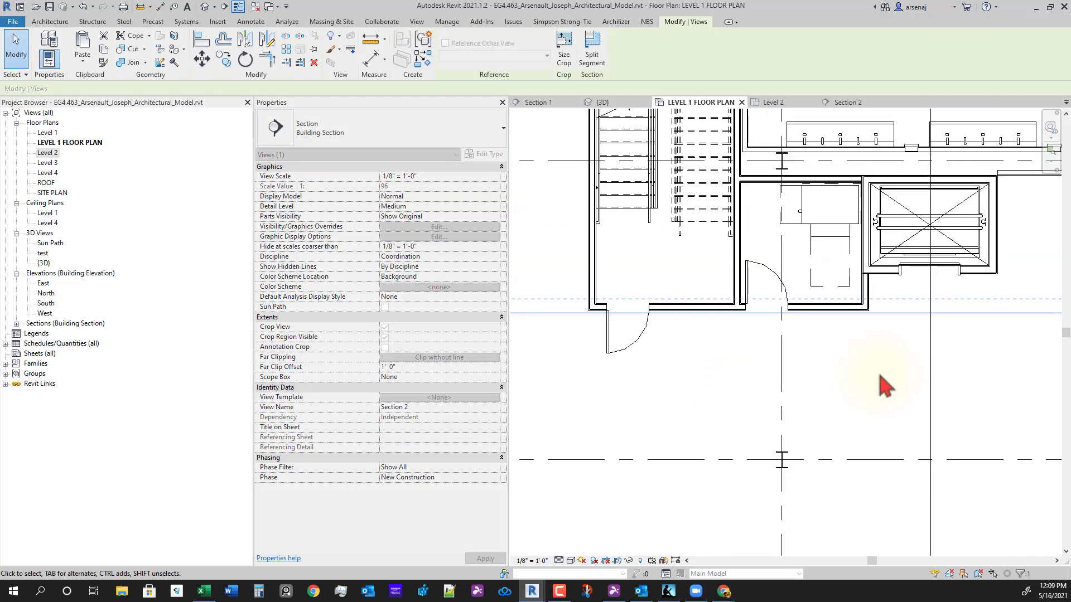
{"action": "scroll", "coordinate": [765, 133], "scroll_direction": "up", "scroll_amount": 1}
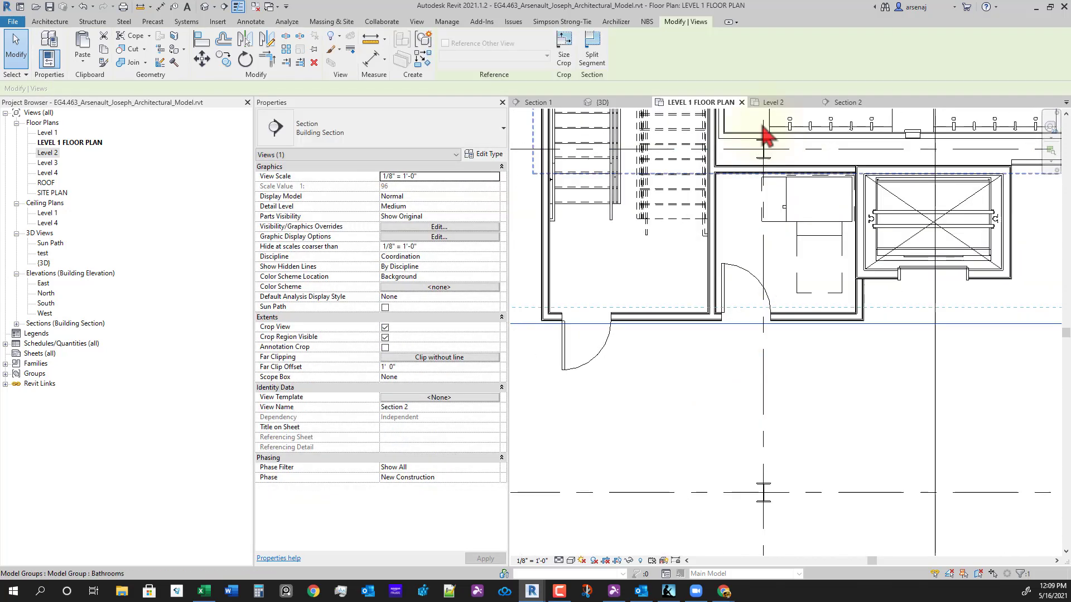
{"action": "double_click", "coordinate": [870, 170]}
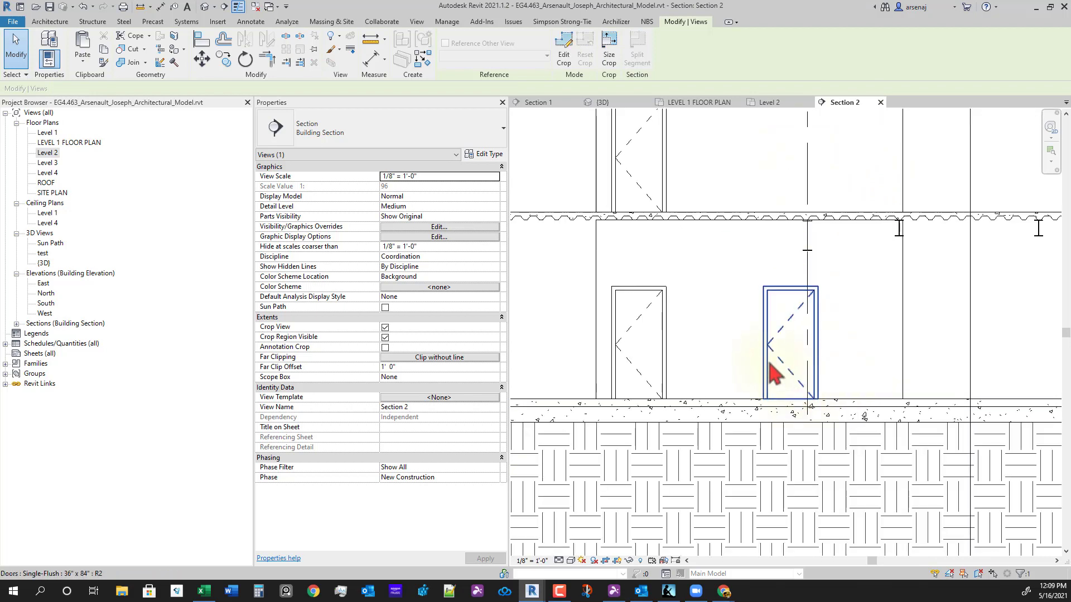
{"action": "left_click", "coordinate": [775, 374]}
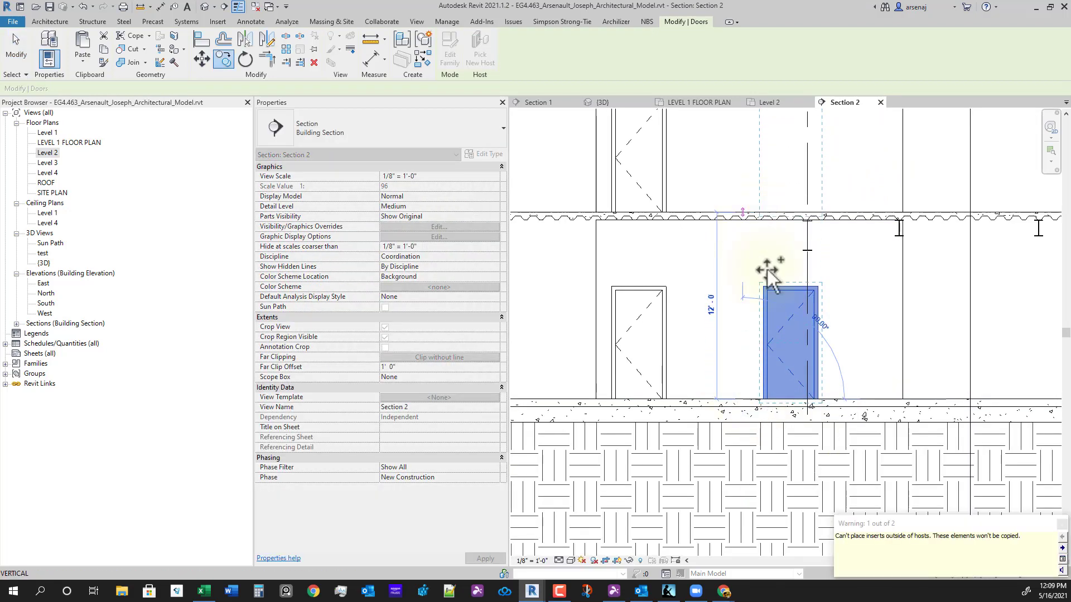
{"action": "key", "text": "Escape"}
{"action": "key", "text": "Escape"}
- Review the neighbouring doors, then shift the Level 1 plan toward the other core
{"action": "scroll", "coordinate": [769, 393], "scroll_direction": "down", "scroll_amount": 2}
{"action": "middle_click_drag", "start_coordinate": [842, 367], "coordinate": [757, 387]}
{"action": "scroll", "coordinate": [761, 397], "scroll_direction": "down", "scroll_amount": 2}
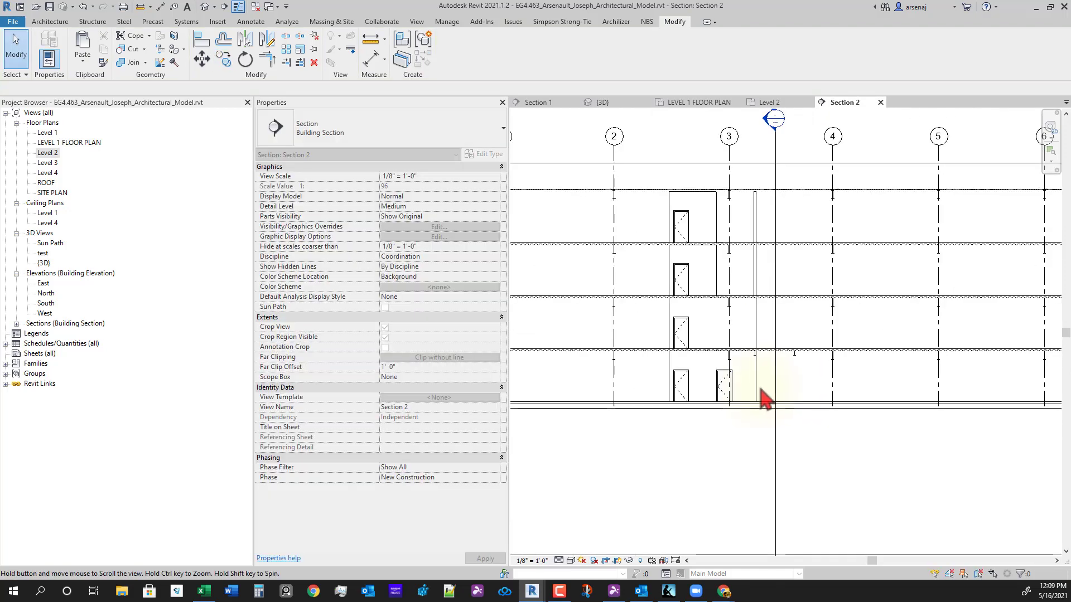
{"action": "scroll", "coordinate": [672, 399], "scroll_direction": "up", "scroll_amount": 2}
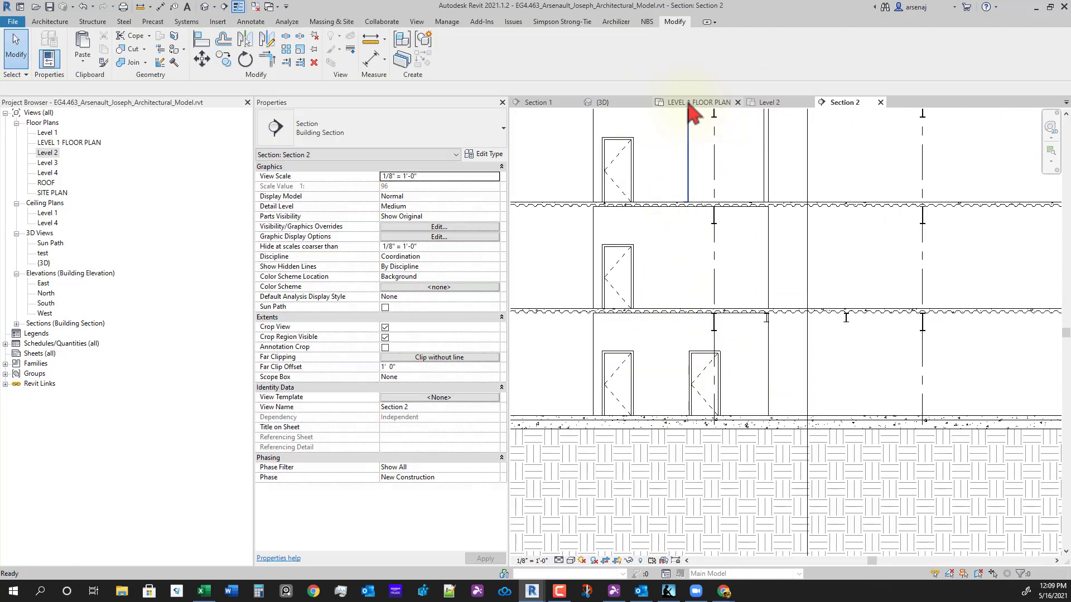
{"action": "left_click", "coordinate": [690, 104]}
{"action": "scroll", "coordinate": [838, 355], "scroll_direction": "down", "scroll_amount": 2}
{"action": "middle_click_drag", "start_coordinate": [803, 355], "coordinate": [729, 395]}
{"action": "scroll", "coordinate": [730, 395], "scroll_direction": "down", "scroll_amount": 3}
{"action": "middle_click_drag", "start_coordinate": [892, 457], "coordinate": [820, 448]}
- Show the left stair and elevator core on the Level 2 plan
{"action": "left_click", "coordinate": [774, 103]}
{"action": "scroll", "coordinate": [691, 410], "scroll_direction": "down", "scroll_amount": 2}
{"action": "scroll", "coordinate": [641, 416], "scroll_direction": "up", "scroll_amount": 3}
{"action": "scroll", "coordinate": [641, 416], "scroll_direction": "down", "scroll_amount": 1}
{"action": "middle_click_drag", "start_coordinate": [535, 432], "coordinate": [662, 414]}
{"action": "scroll", "coordinate": [605, 368], "scroll_direction": "up", "scroll_amount": 2}
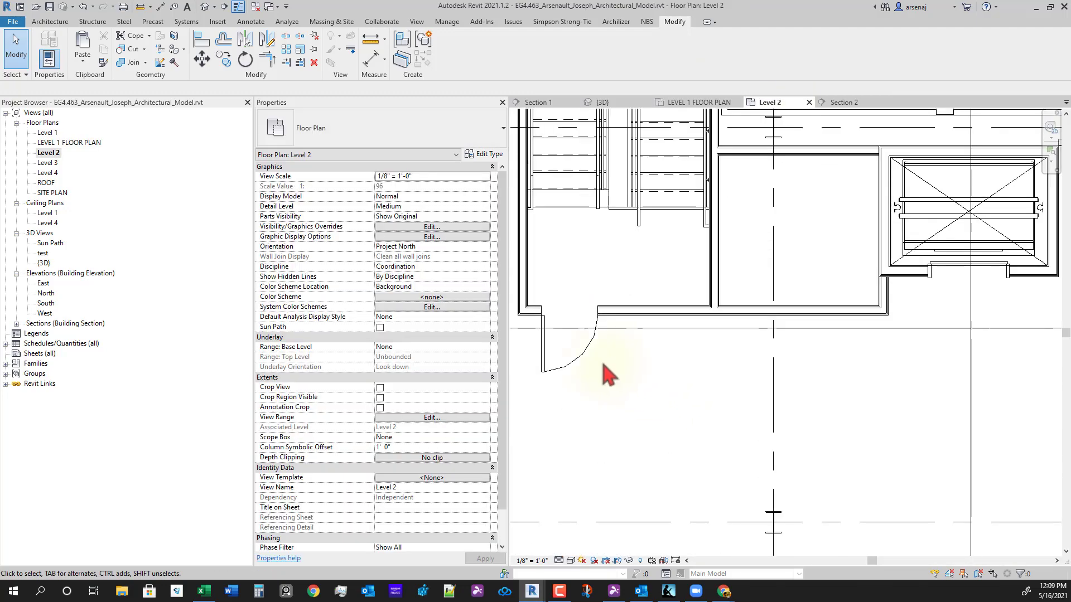
- Place a new door with its hinge flipped in the Level 2 restroom core wall
{"action": "left_click", "coordinate": [584, 352]}
{"action": "key", "text": "c"}
{"action": "key", "text": "o"}
{"action": "scroll", "coordinate": [544, 309], "scroll_direction": "up", "scroll_amount": 2}
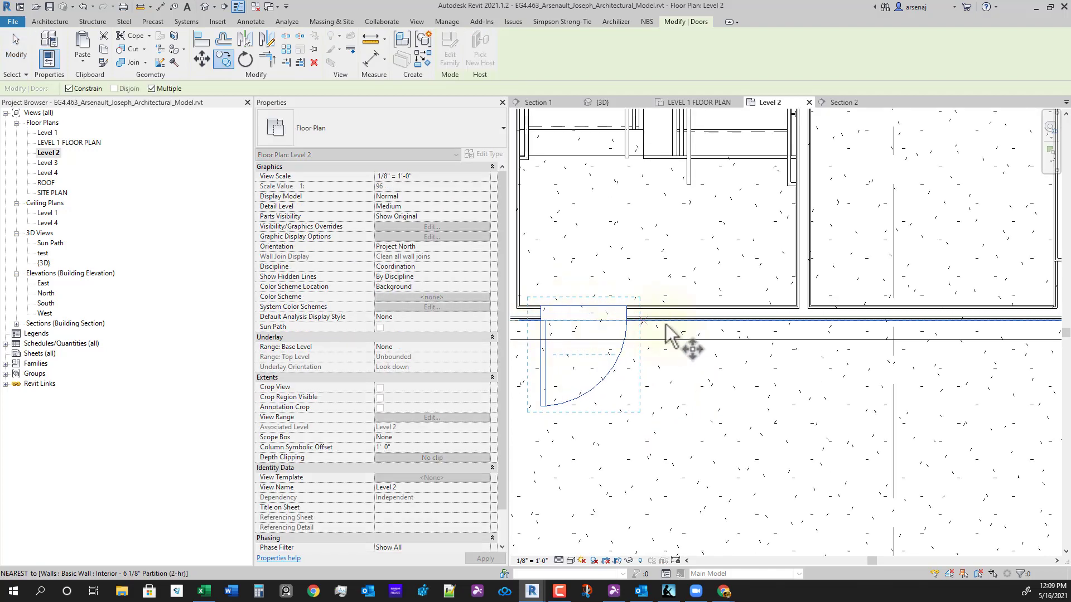
{"action": "key", "text": "Escape"}
{"action": "key", "text": "Escape"}
{"action": "key", "text": "d"}
{"action": "key", "text": "r"}
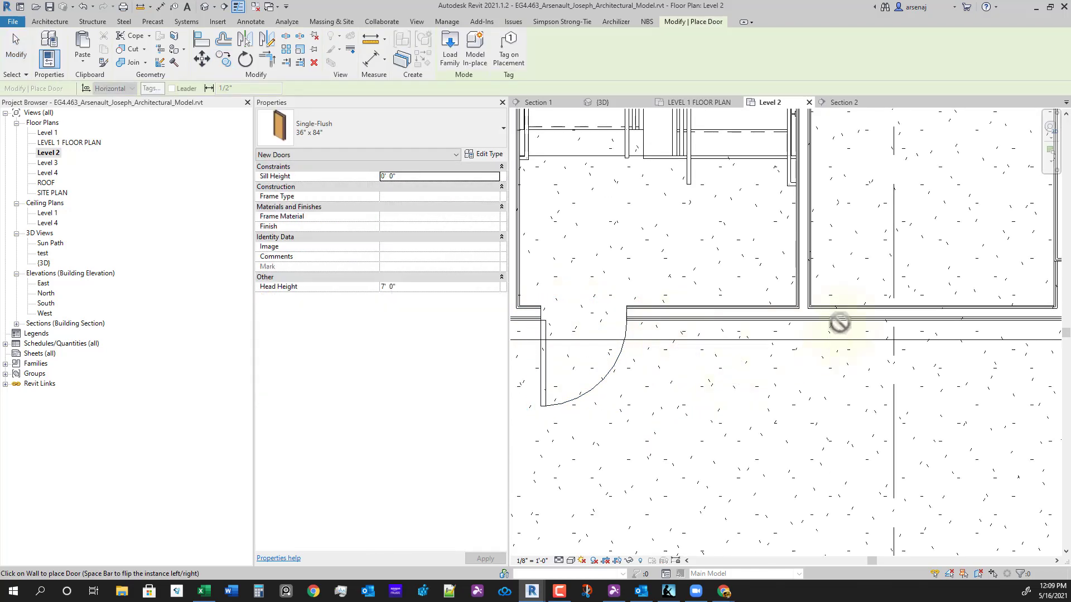
{"action": "key", "text": "space"}
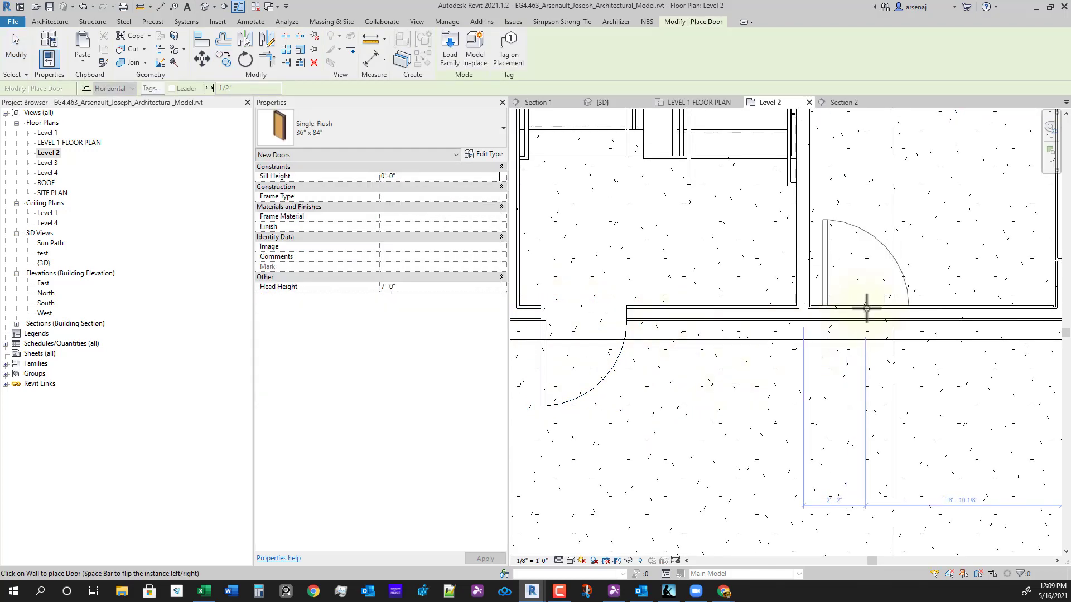
{"action": "left_click", "coordinate": [868, 308]}
{"action": "key", "text": "Escape"}
{"action": "key", "text": "Escape"}
{"action": "scroll", "coordinate": [874, 415], "scroll_direction": "down", "scroll_amount": 3}
{"action": "middle_click_drag", "start_coordinate": [874, 415], "coordinate": [788, 403]}
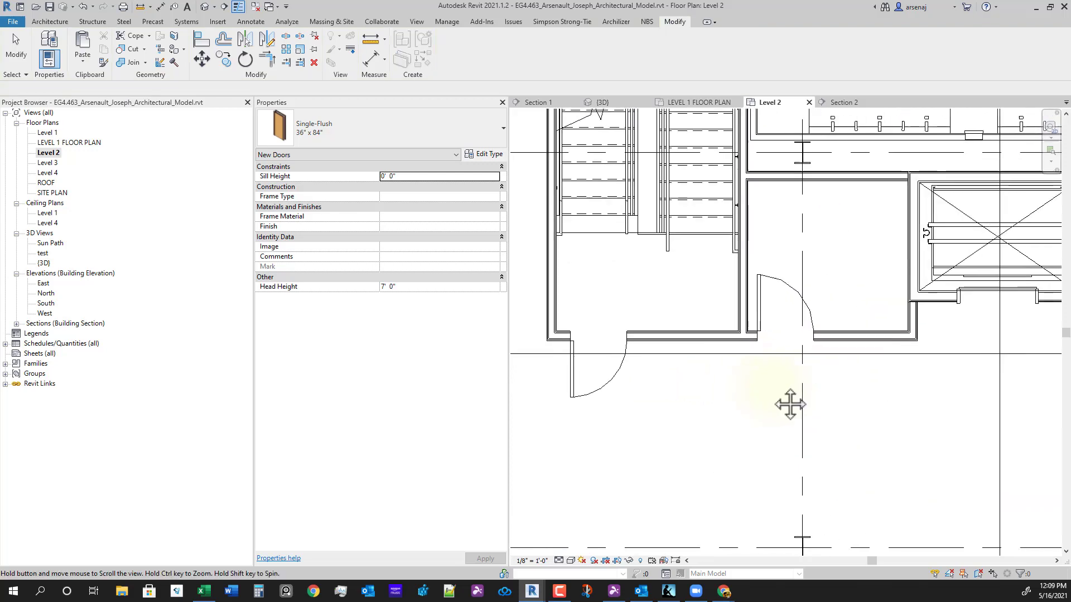
{"action": "scroll", "coordinate": [824, 347], "scroll_direction": "up", "scroll_amount": 2}
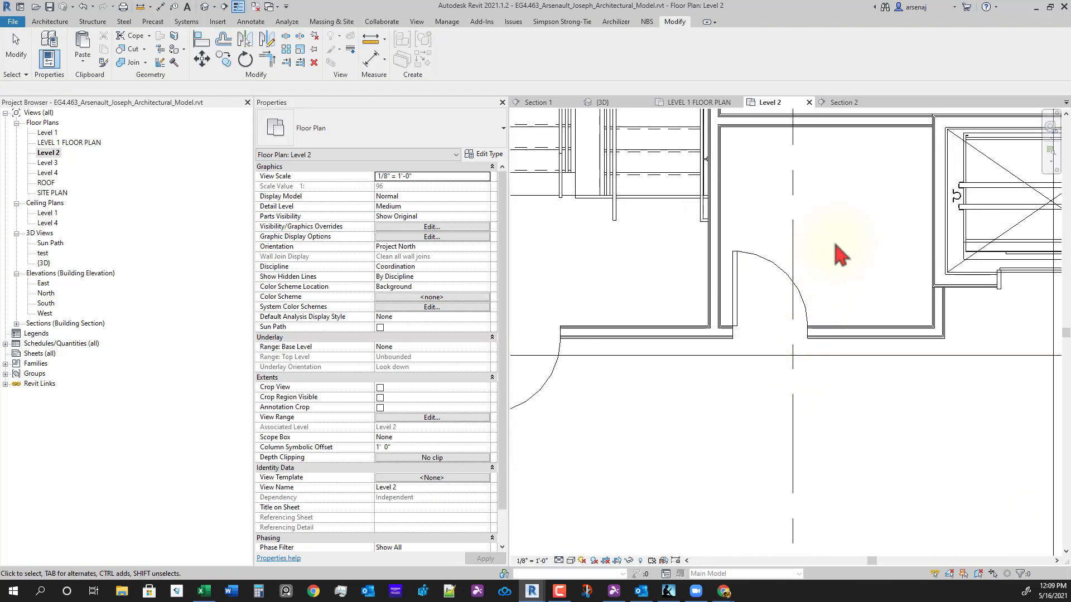
- Check the restroom door's offset on the LEVEL 1 FLOOR PLAN
{"action": "left_click", "coordinate": [717, 103]}
{"action": "scroll", "coordinate": [692, 366], "scroll_direction": "up", "scroll_amount": 3}
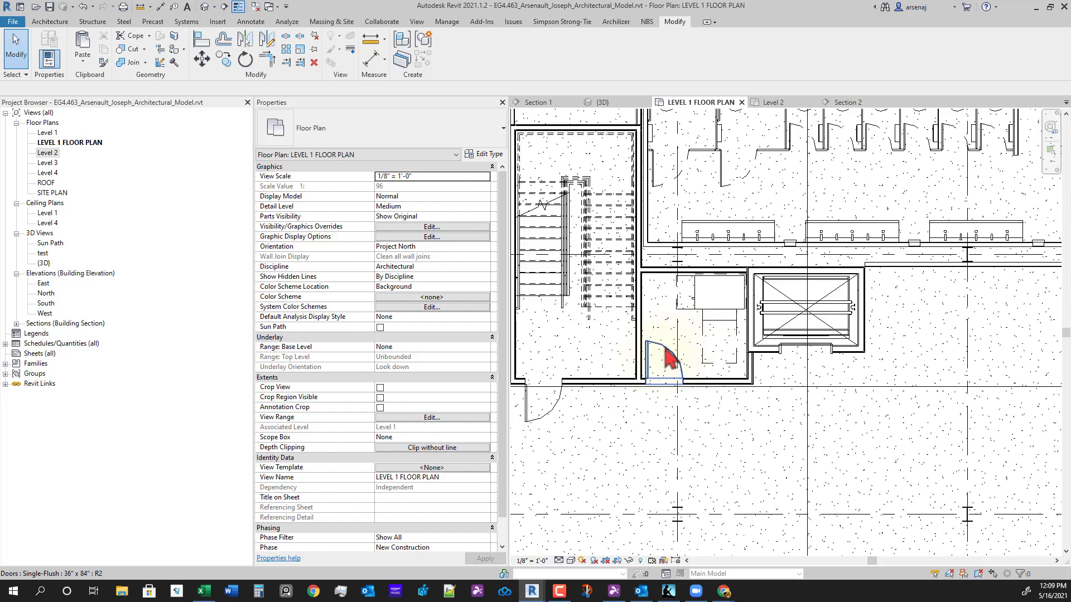
{"action": "left_click", "coordinate": [679, 354]}
{"action": "left_click", "coordinate": [645, 411]}
{"action": "scroll", "coordinate": [652, 391], "scroll_direction": "up", "scroll_amount": 3}
{"action": "left_click", "coordinate": [661, 359]}
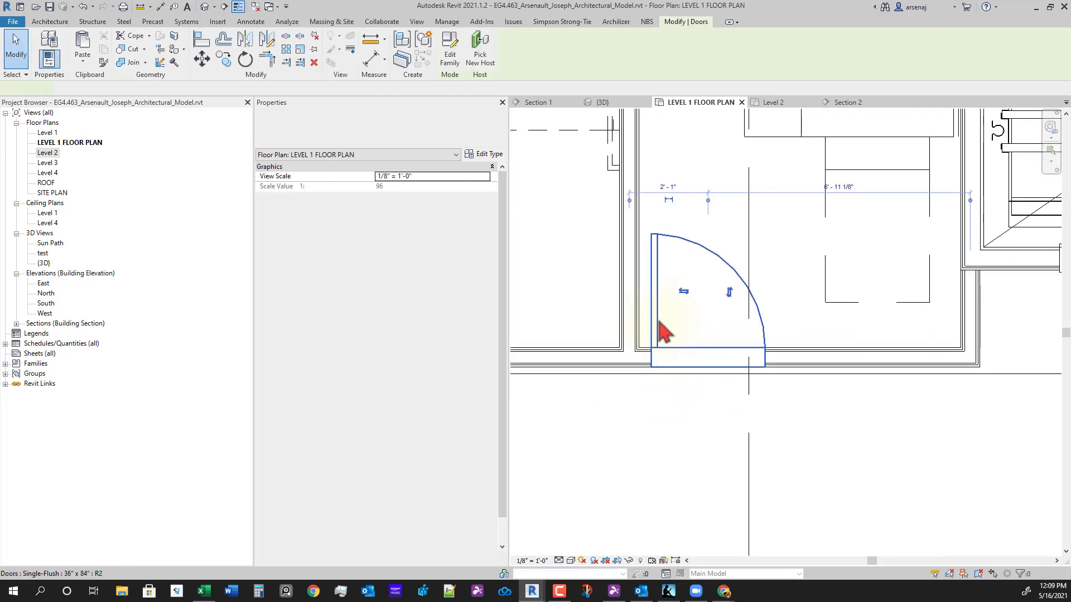
{"action": "scroll", "coordinate": [645, 291], "scroll_direction": "up", "scroll_amount": 2}
{"action": "left_click", "coordinate": [703, 251]}
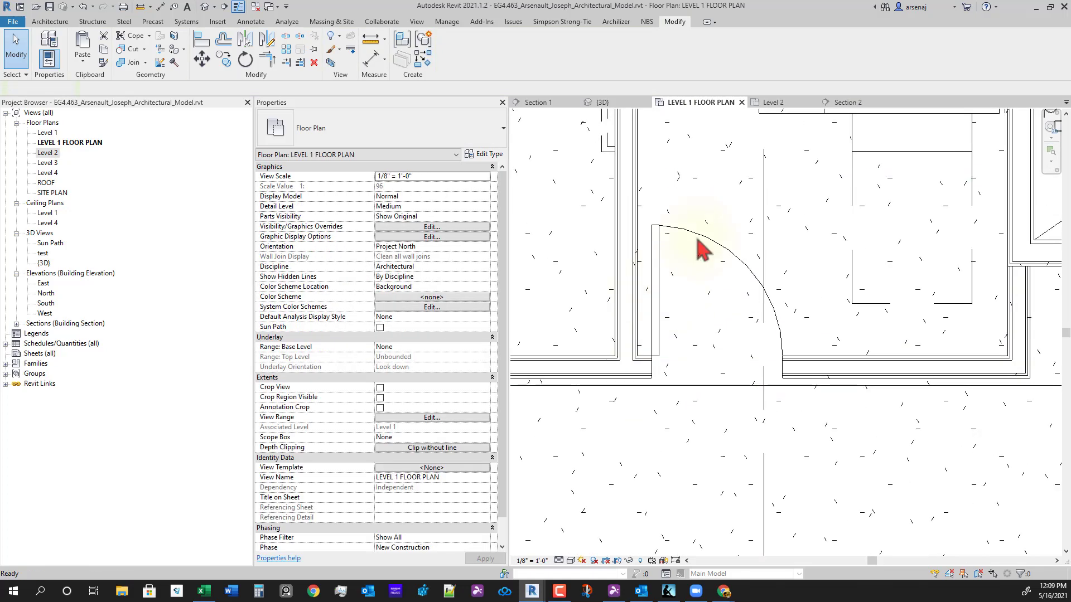
- Set the Level 2 restroom door's temporary dimension to 2'-1", matching Level 1
{"action": "left_click", "coordinate": [773, 103]}
{"action": "left_click", "coordinate": [767, 272]}
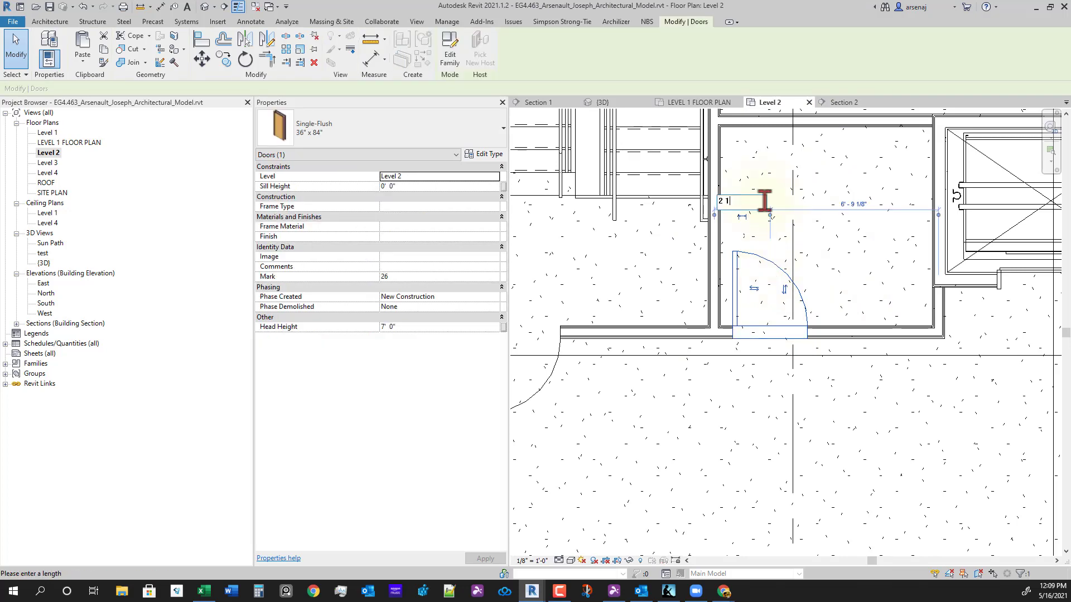
{"action": "key", "text": "Return"}
{"action": "left_click", "coordinate": [866, 306]}
{"action": "left_click", "coordinate": [763, 274]}
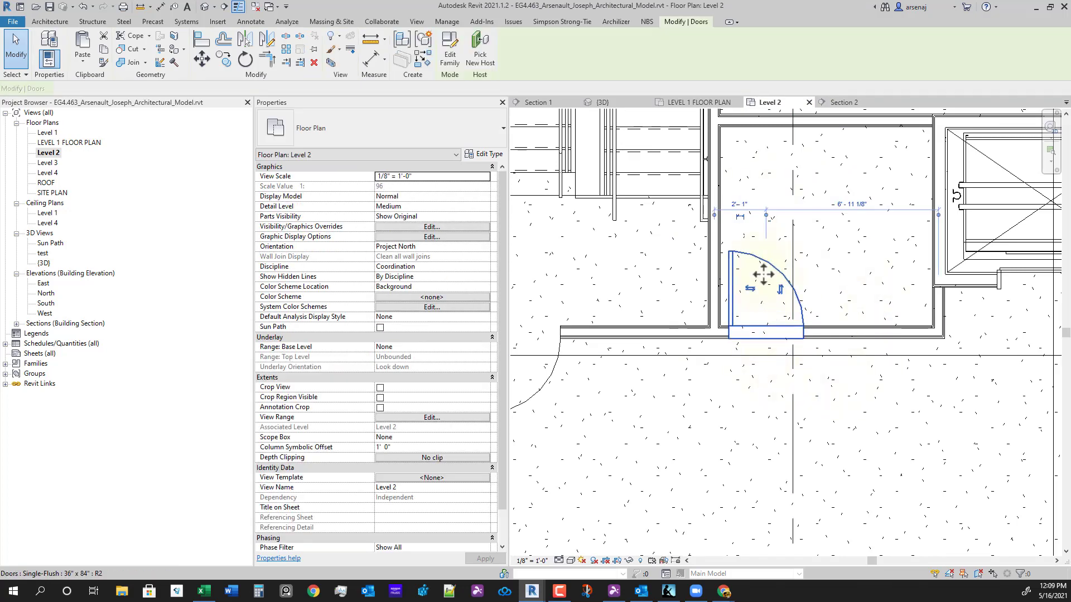
- Mirror a copy of the door across the middle grid into the right restroom core
{"action": "key", "text": "m"}
{"action": "key", "text": "m"}
{"action": "scroll", "coordinate": [803, 419], "scroll_direction": "down", "scroll_amount": 4}
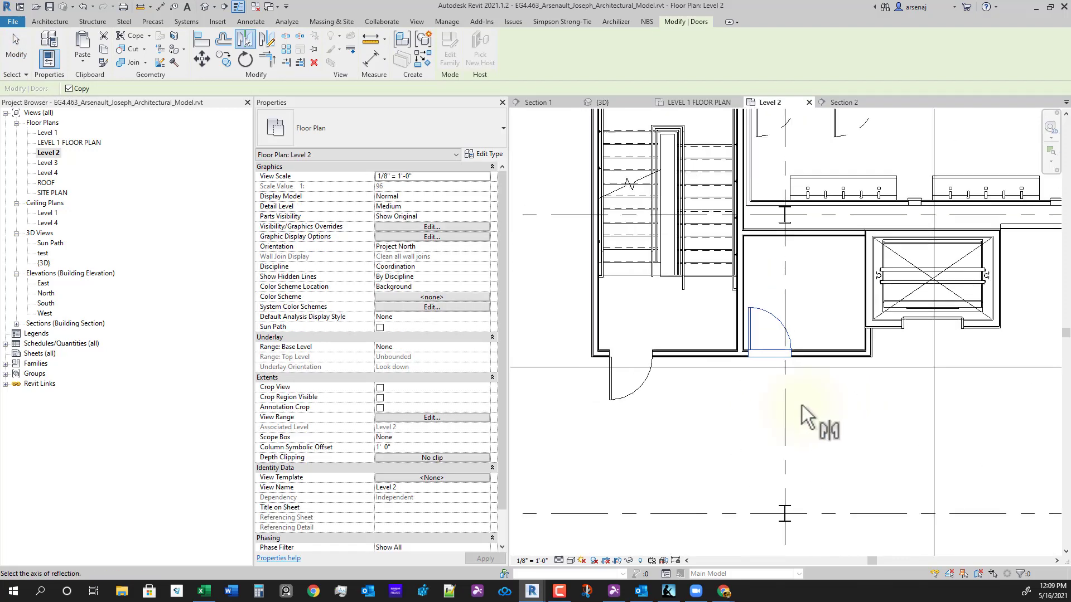
{"action": "scroll", "coordinate": [907, 414], "scroll_direction": "down", "scroll_amount": 2}
{"action": "middle_click_drag", "start_coordinate": [969, 408], "coordinate": [820, 390]}
{"action": "scroll", "coordinate": [821, 391], "scroll_direction": "up", "scroll_amount": 1}
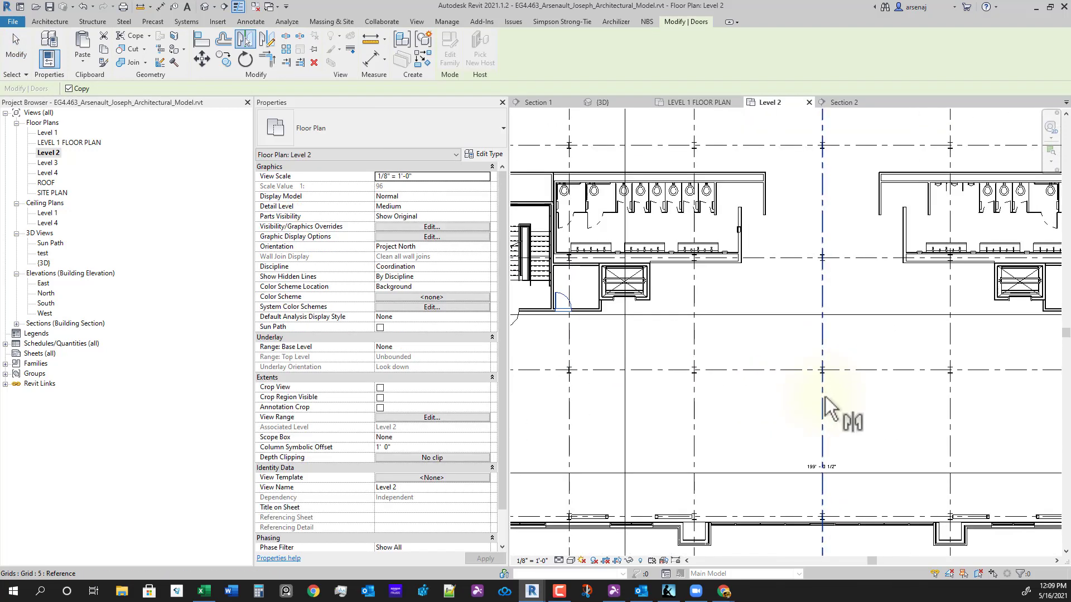
{"action": "left_click", "coordinate": [824, 396]}
{"action": "scroll", "coordinate": [949, 432], "scroll_direction": "down", "scroll_amount": 1}
{"action": "middle_click_drag", "start_coordinate": [950, 431], "coordinate": [926, 416]}
{"action": "scroll", "coordinate": [1004, 382], "scroll_direction": "up", "scroll_amount": 1}
{"action": "scroll", "coordinate": [1004, 383], "scroll_direction": "down", "scroll_amount": 1}
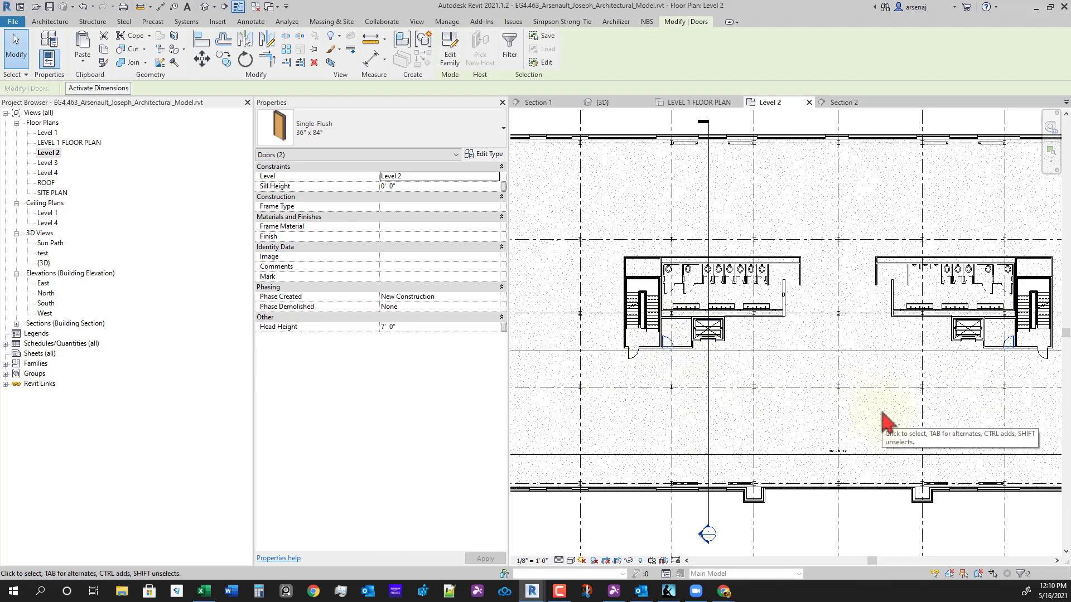
{"action": "left_click", "coordinate": [881, 412]}
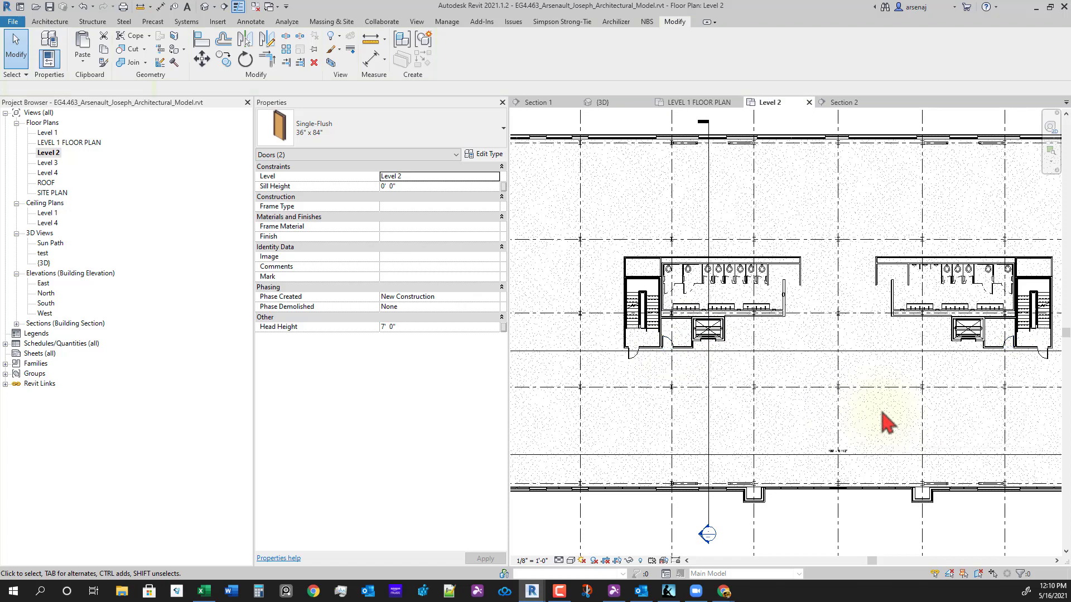
{"action": "middle_click_drag", "start_coordinate": [879, 434], "coordinate": [862, 438]}
- Try selecting the right core's walls, door and elevator, then clear the selection
{"action": "scroll", "coordinate": [986, 384], "scroll_direction": "up", "scroll_amount": 1}
{"action": "scroll", "coordinate": [990, 384], "scroll_direction": "up", "scroll_amount": 3}
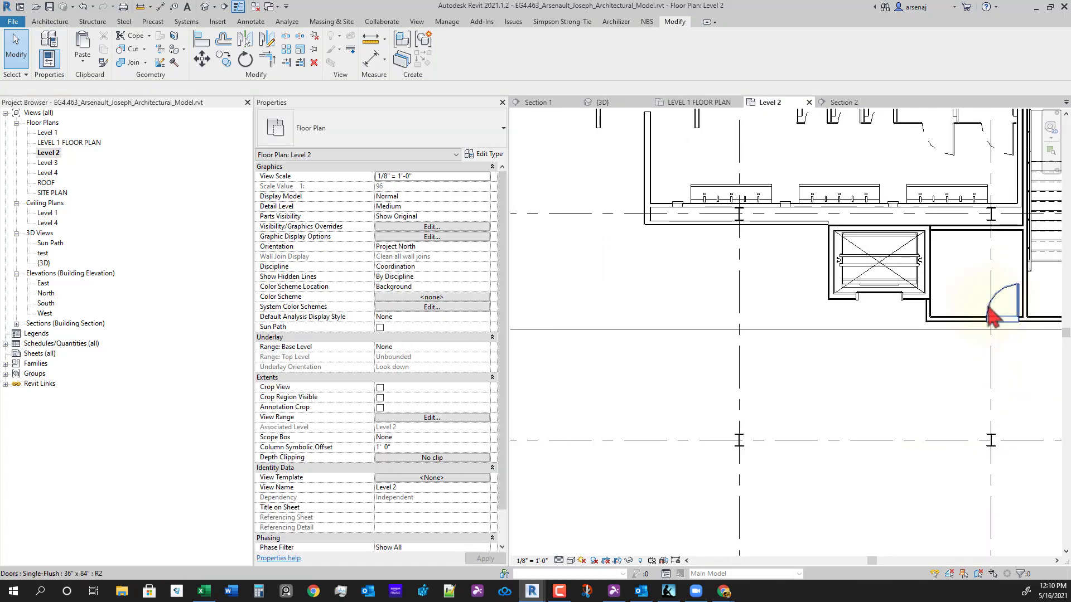
{"action": "left_click", "coordinate": [958, 324]}
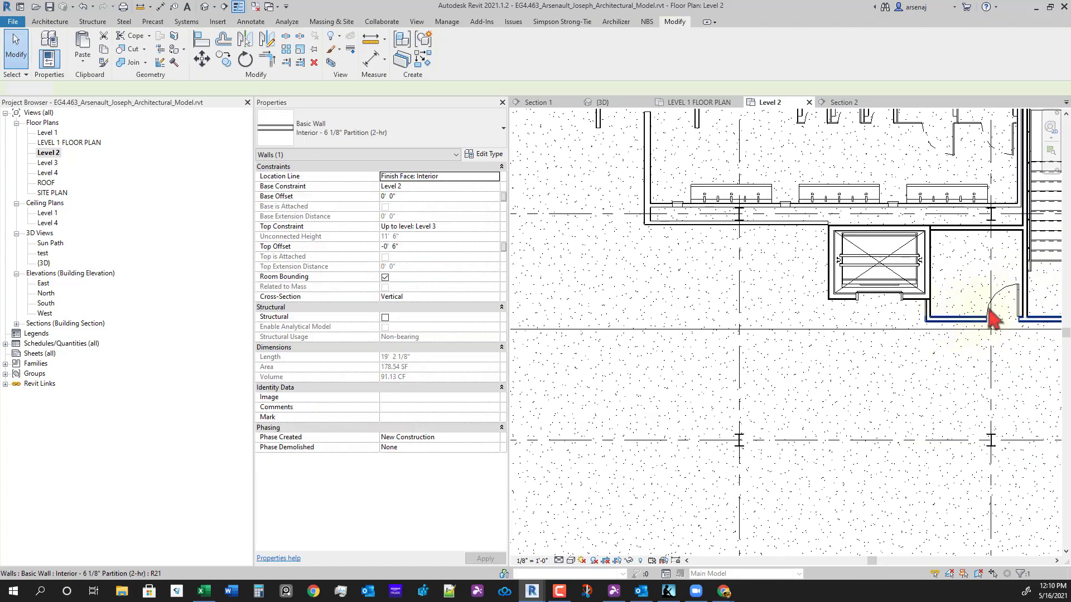
{"action": "left_click", "coordinate": [1000, 293]}
{"action": "scroll", "coordinate": [929, 319], "scroll_direction": "down", "scroll_amount": 1}
{"action": "left_click", "coordinate": [930, 319]}
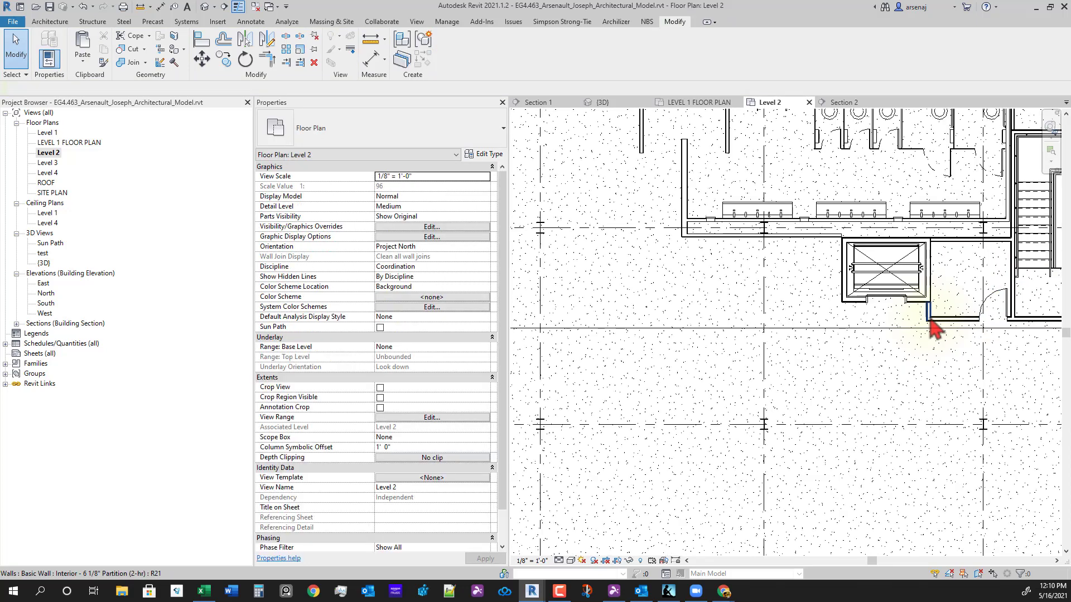
{"action": "left_click", "coordinate": [961, 243], "text": "ctrl"}
{"action": "key", "text": "Escape"}
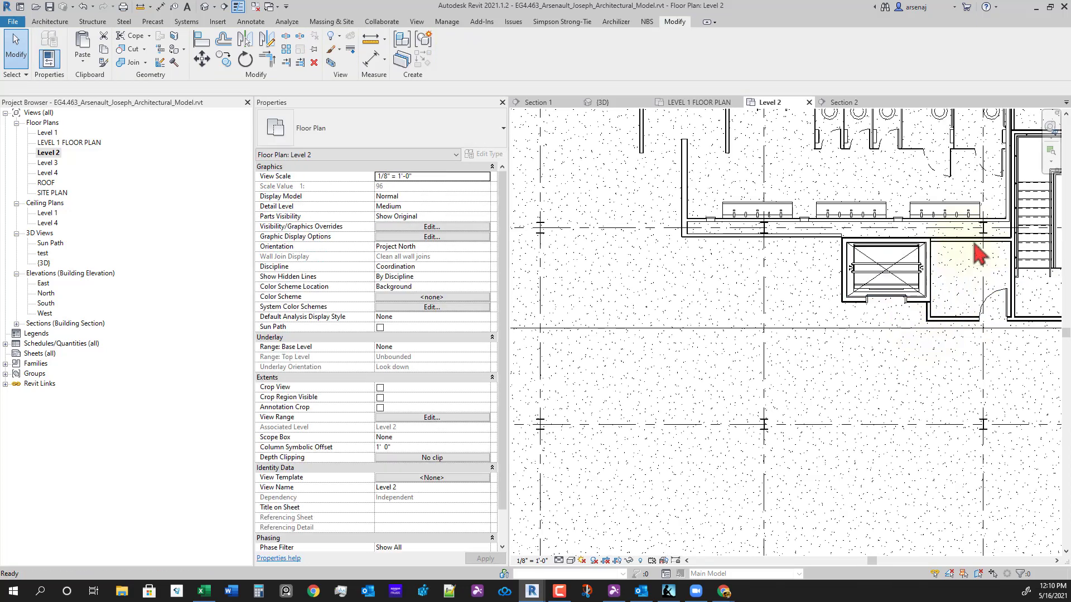
- Select the core walls beside the elevators in both restroom cores
{"action": "scroll", "coordinate": [973, 249], "scroll_direction": "up", "scroll_amount": 4}
{"action": "left_click", "coordinate": [955, 224]}
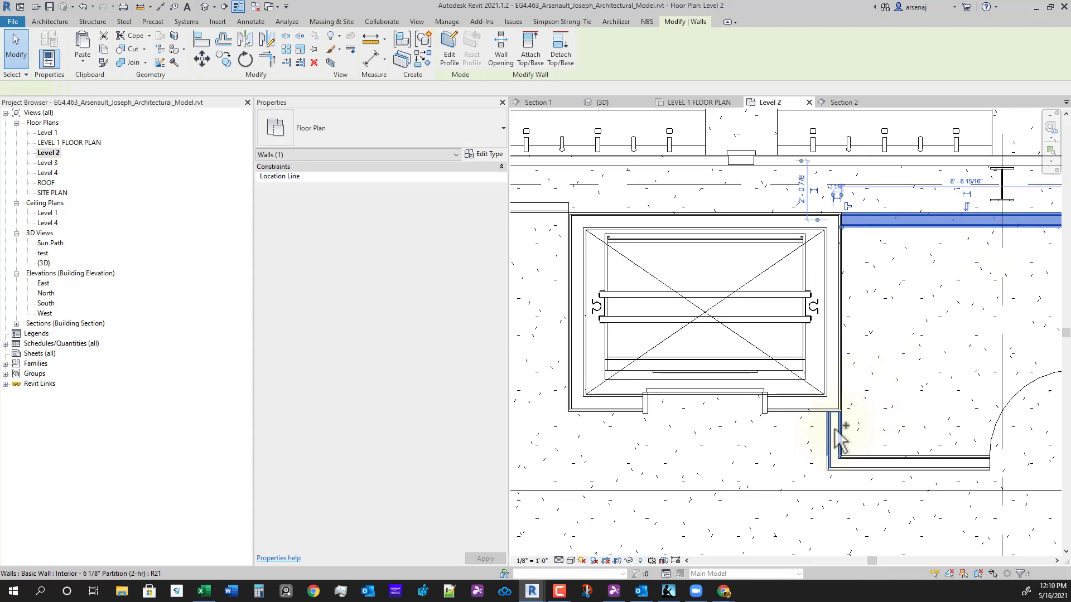
{"action": "left_click", "coordinate": [835, 427], "text": "ctrl"}
{"action": "scroll", "coordinate": [769, 419], "scroll_direction": "down", "scroll_amount": 4}
{"action": "middle_click_drag", "start_coordinate": [616, 507], "coordinate": [777, 425]}
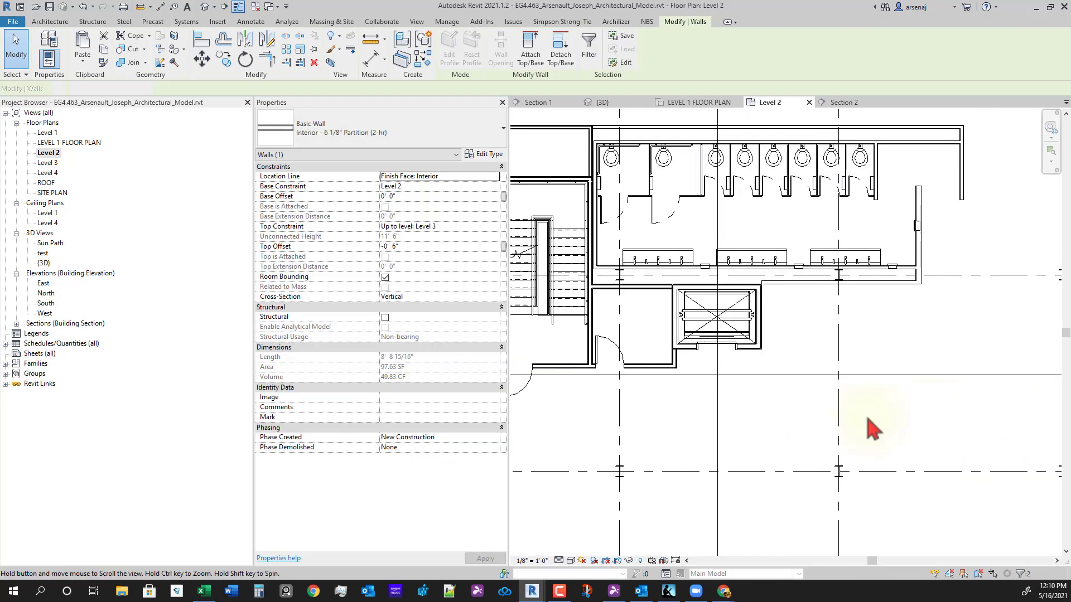
{"action": "scroll", "coordinate": [740, 363], "scroll_direction": "up", "scroll_amount": 4}
{"action": "left_click", "coordinate": [755, 326], "text": "ctrl"}
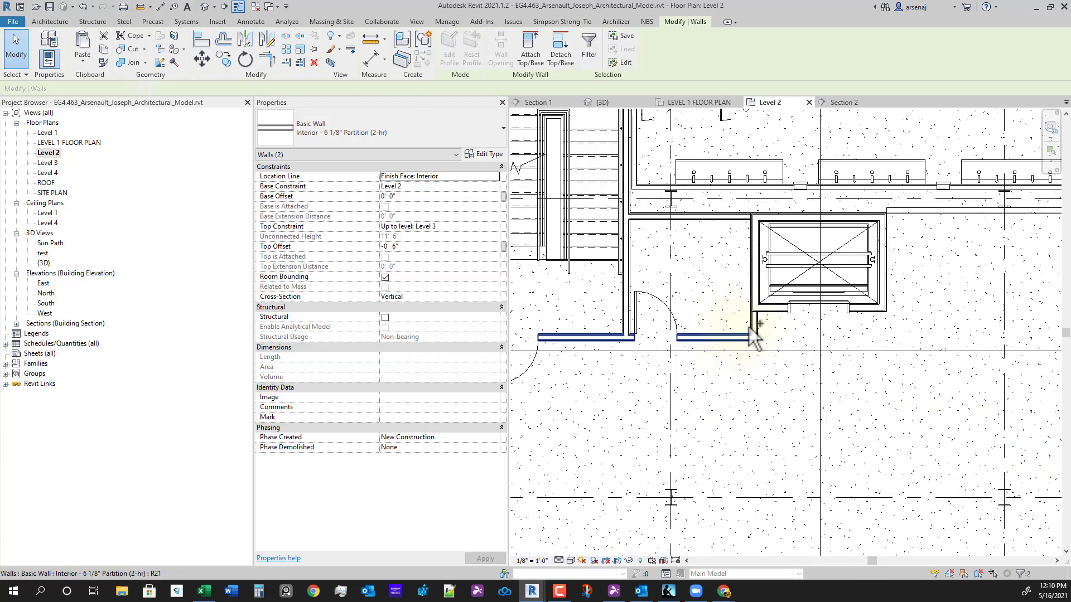
{"action": "left_click", "coordinate": [725, 218], "text": "ctrl"}
{"action": "scroll", "coordinate": [744, 271], "scroll_direction": "down", "scroll_amount": 2}
{"action": "middle_click_drag", "start_coordinate": [983, 400], "coordinate": [798, 379]}
{"action": "scroll", "coordinate": [813, 383], "scroll_direction": "down", "scroll_amount": 1}
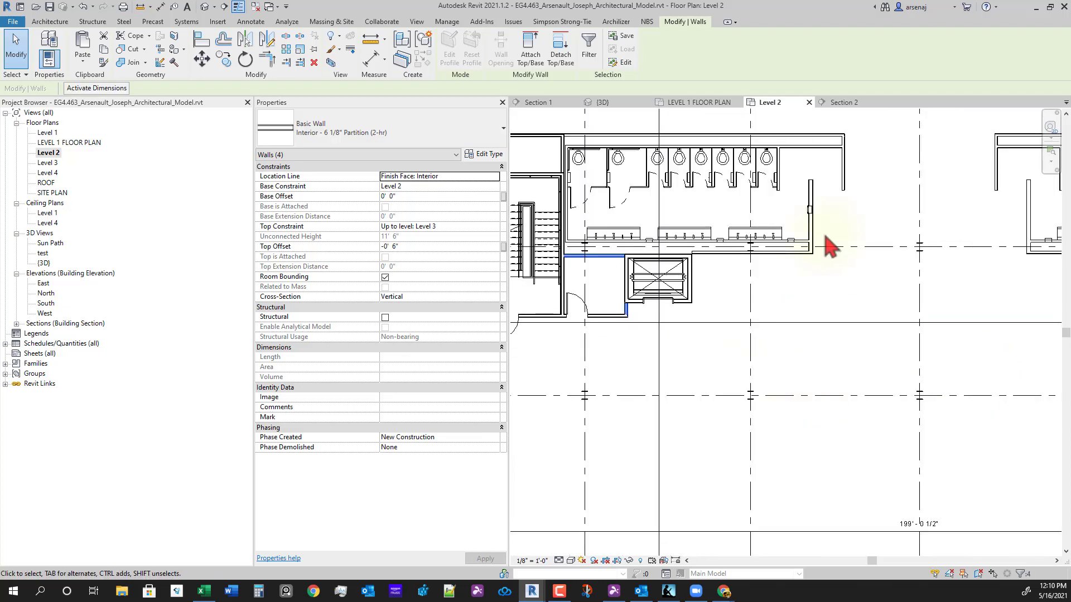
- Open the Level 3 floor plan, check Section 2, then close Section 2 and Level 2
{"action": "double_click", "coordinate": [49, 163]}
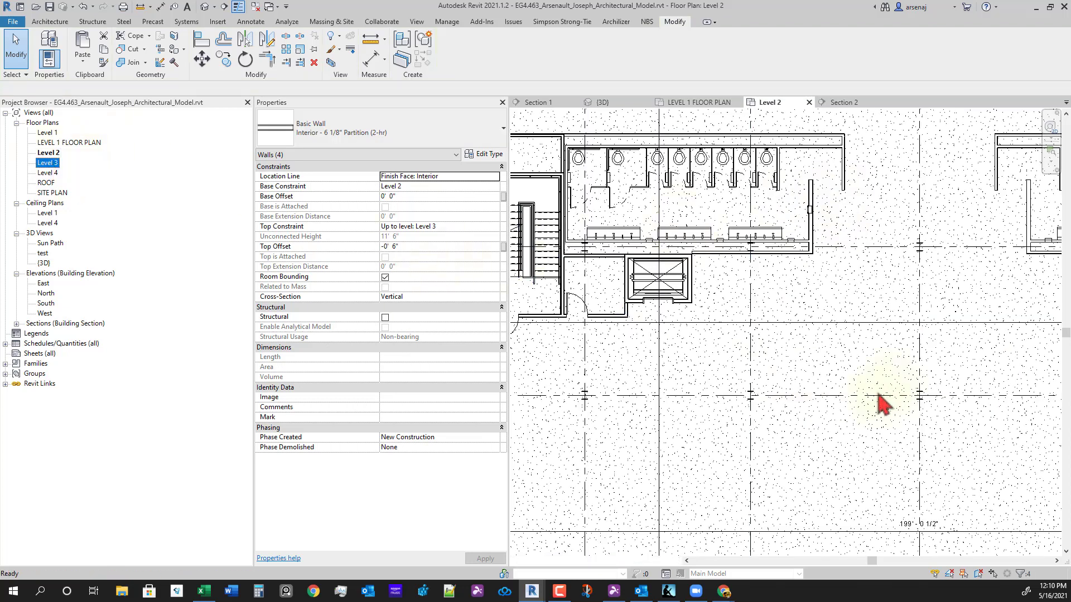
{"action": "scroll", "coordinate": [650, 330], "scroll_direction": "down", "scroll_amount": 2}
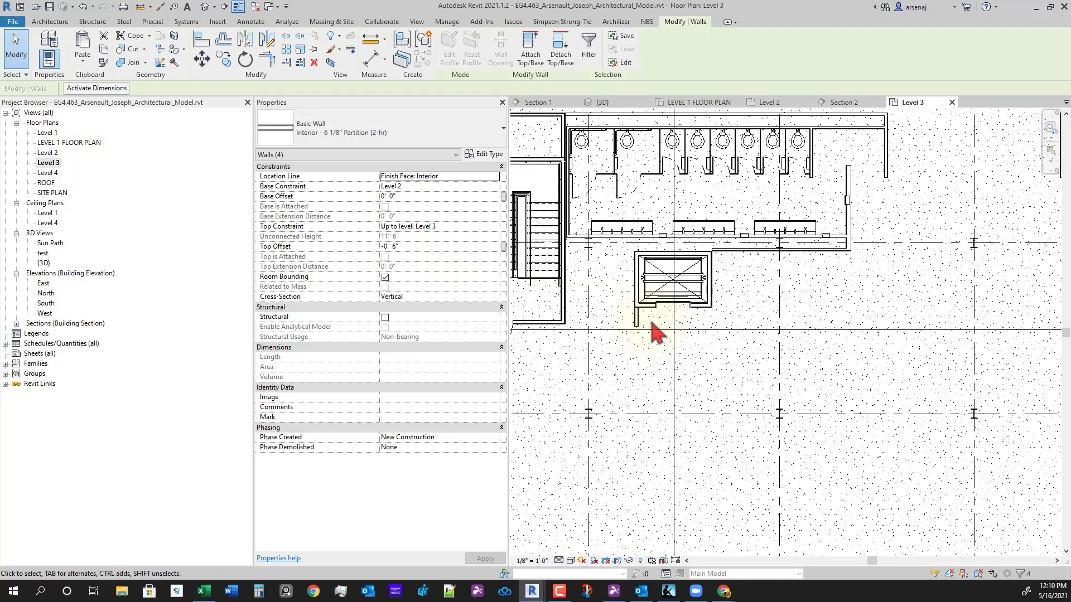
{"action": "scroll", "coordinate": [650, 329], "scroll_direction": "down", "scroll_amount": 2}
{"action": "scroll", "coordinate": [989, 351], "scroll_direction": "up", "scroll_amount": 1}
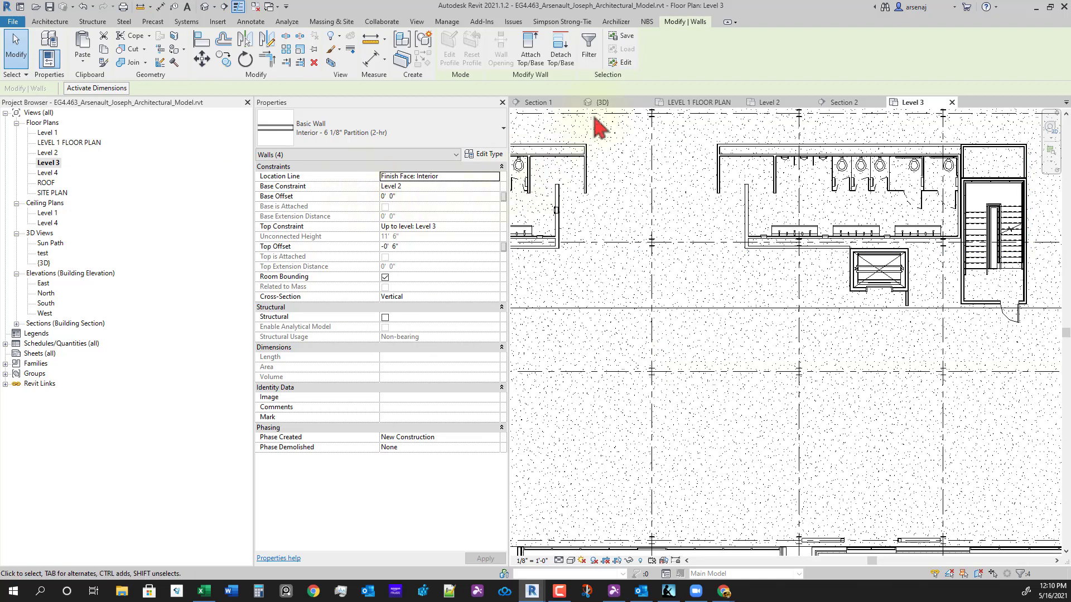
{"action": "left_click", "coordinate": [874, 107]}
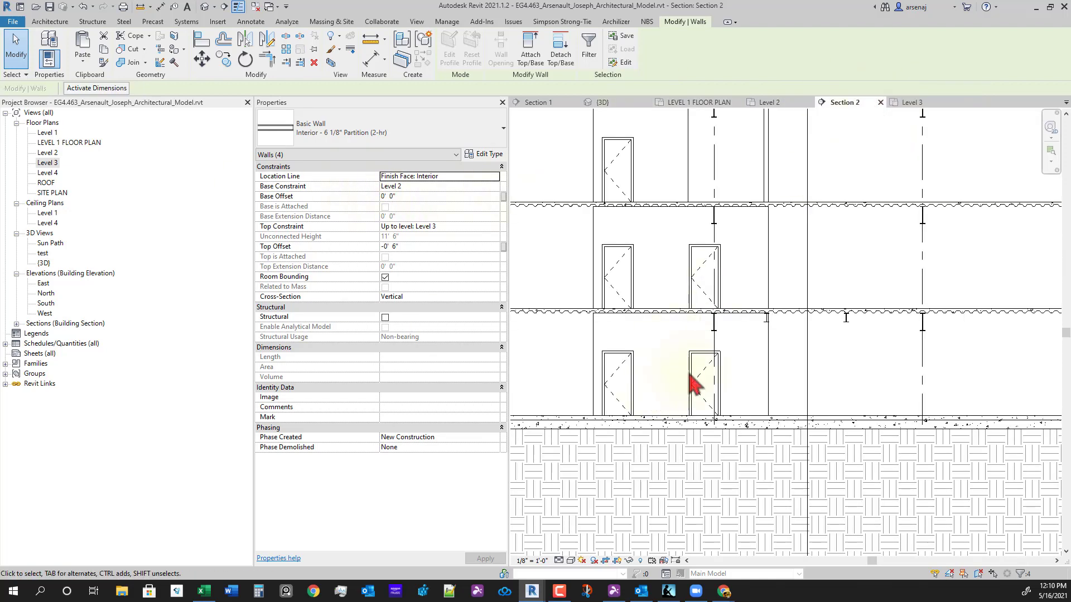
{"action": "middle_click_drag", "start_coordinate": [690, 374], "coordinate": [718, 370]}
{"action": "left_click", "coordinate": [881, 103]}
{"action": "left_click", "coordinate": [809, 103]}
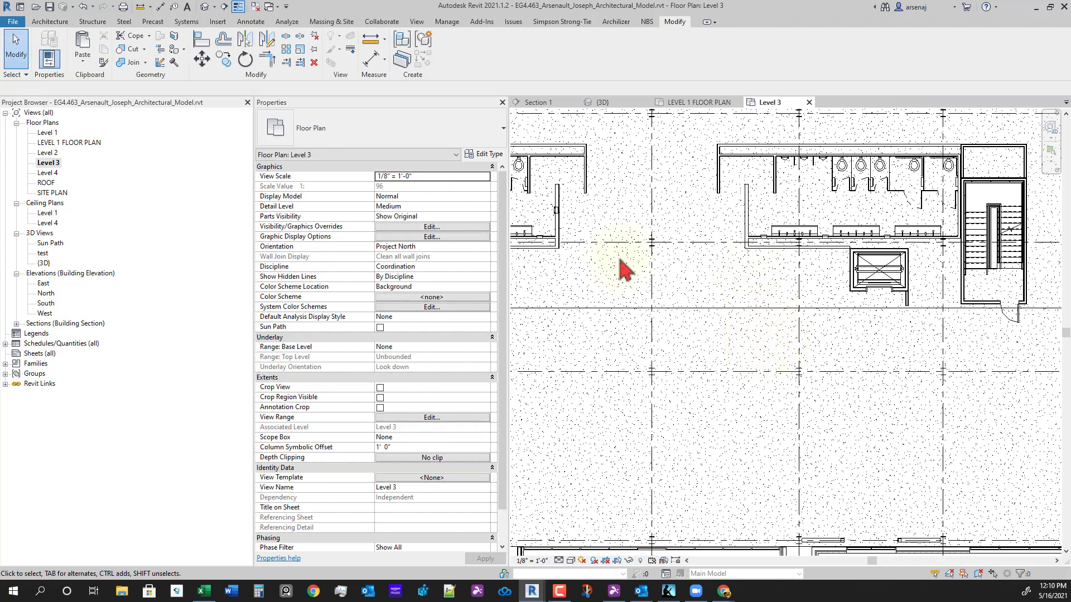
- Reopen Level 2 and select the two walls beside the elevators
{"action": "double_click", "coordinate": [47, 153]}
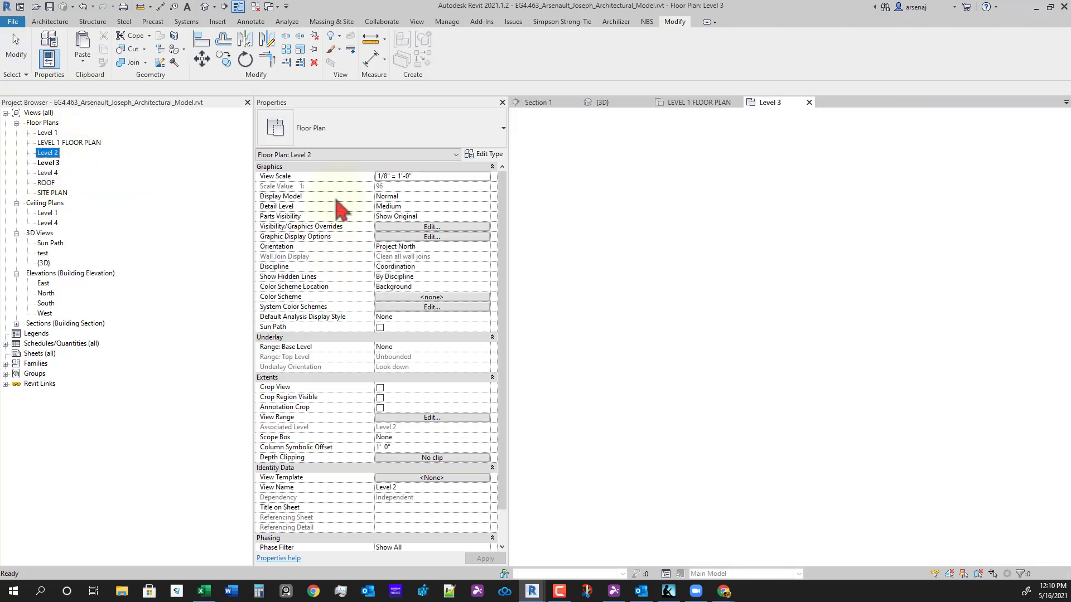
{"action": "middle_click_drag", "start_coordinate": [652, 403], "coordinate": [707, 421]}
{"action": "scroll", "coordinate": [765, 354], "scroll_direction": "up", "scroll_amount": 6}
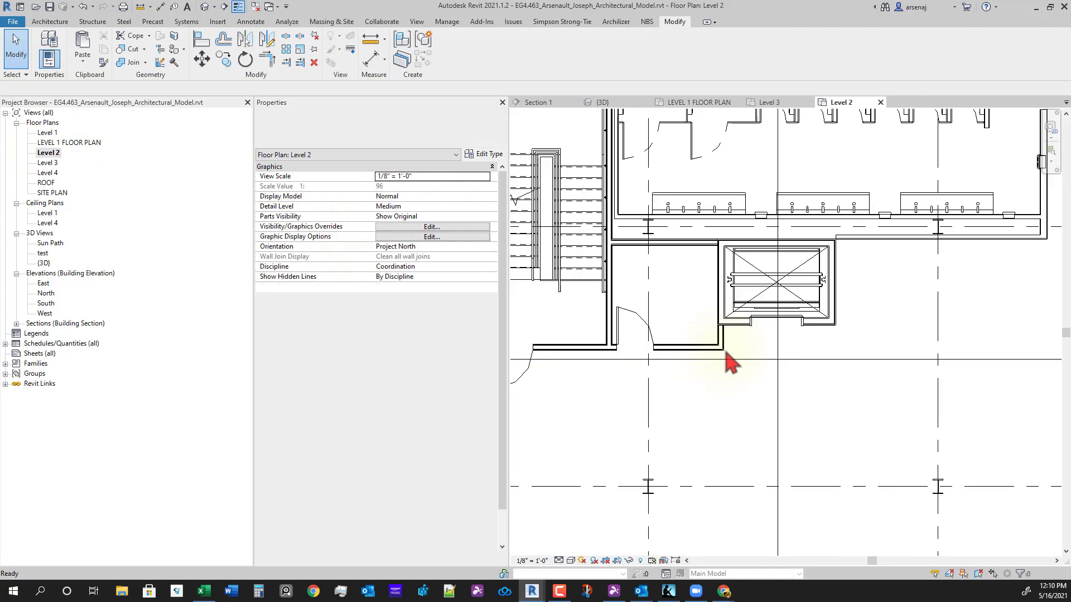
{"action": "left_click", "coordinate": [658, 177]}
{"action": "scroll", "coordinate": [674, 306], "scroll_direction": "down", "scroll_amount": 3}
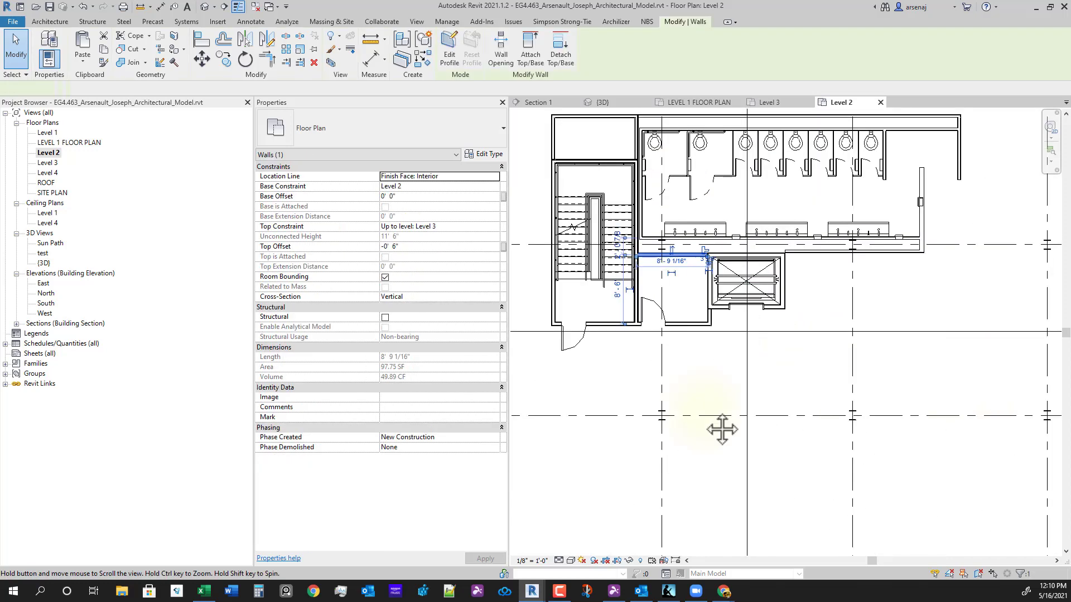
{"action": "scroll", "coordinate": [910, 452], "scroll_direction": "up", "scroll_amount": 3}
{"action": "scroll", "coordinate": [982, 330], "scroll_direction": "up", "scroll_amount": 4}
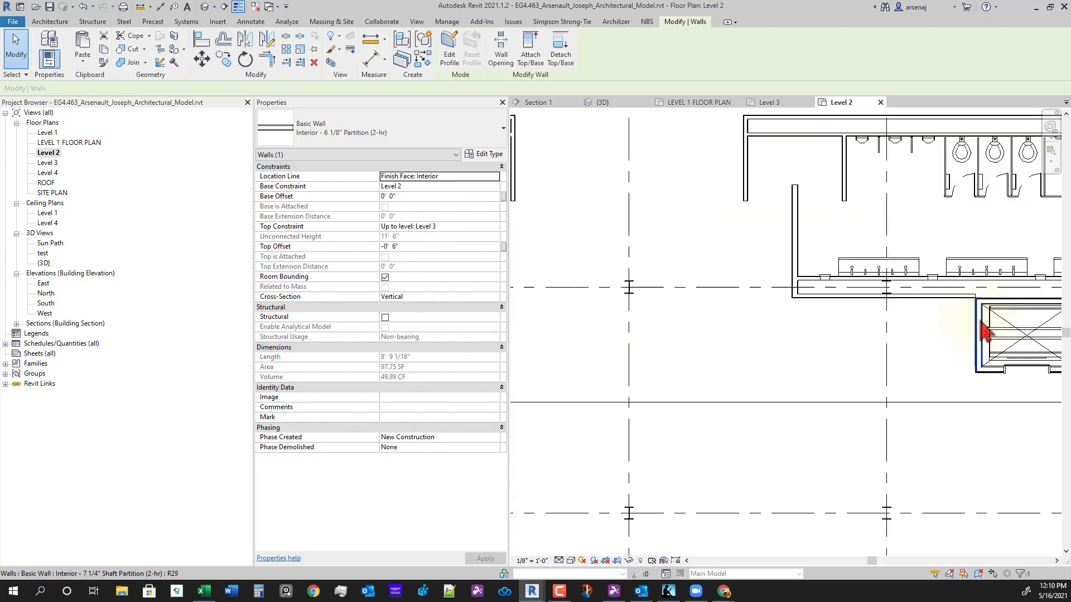
{"action": "middle_click_drag", "start_coordinate": [1022, 352], "coordinate": [790, 335]}
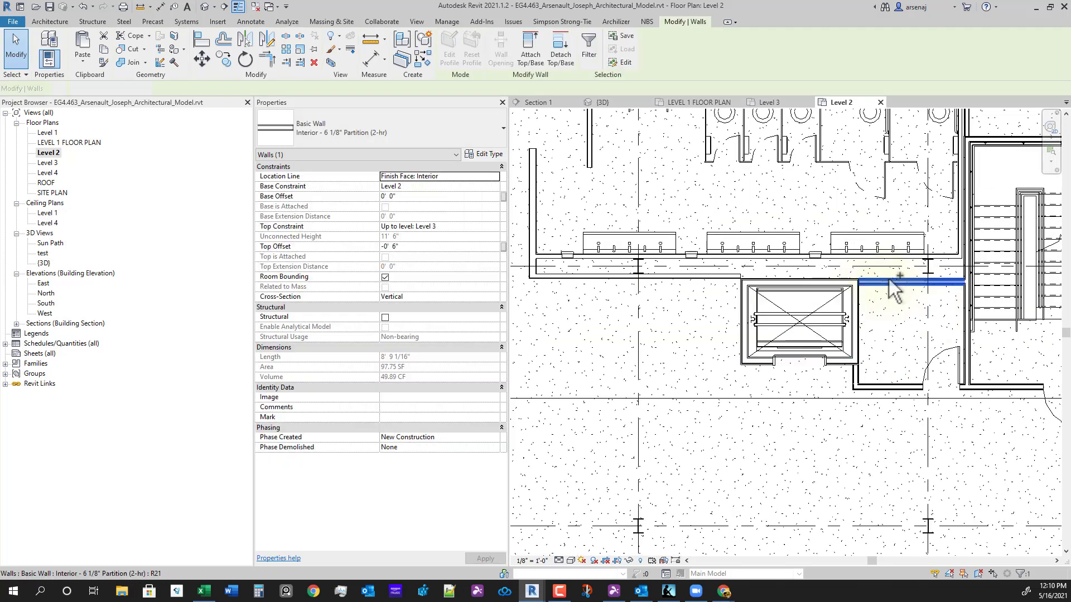
{"action": "left_click", "coordinate": [890, 287], "text": "ctrl"}
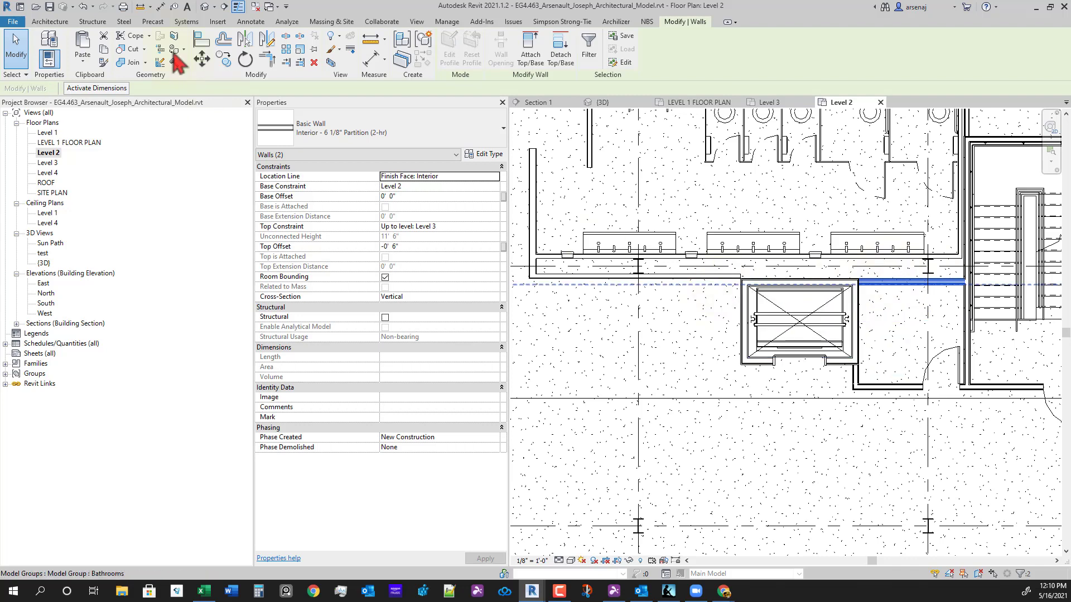
- Paste the walls aligned to Level 3 and Level 4
{"action": "left_click", "coordinate": [83, 63]}
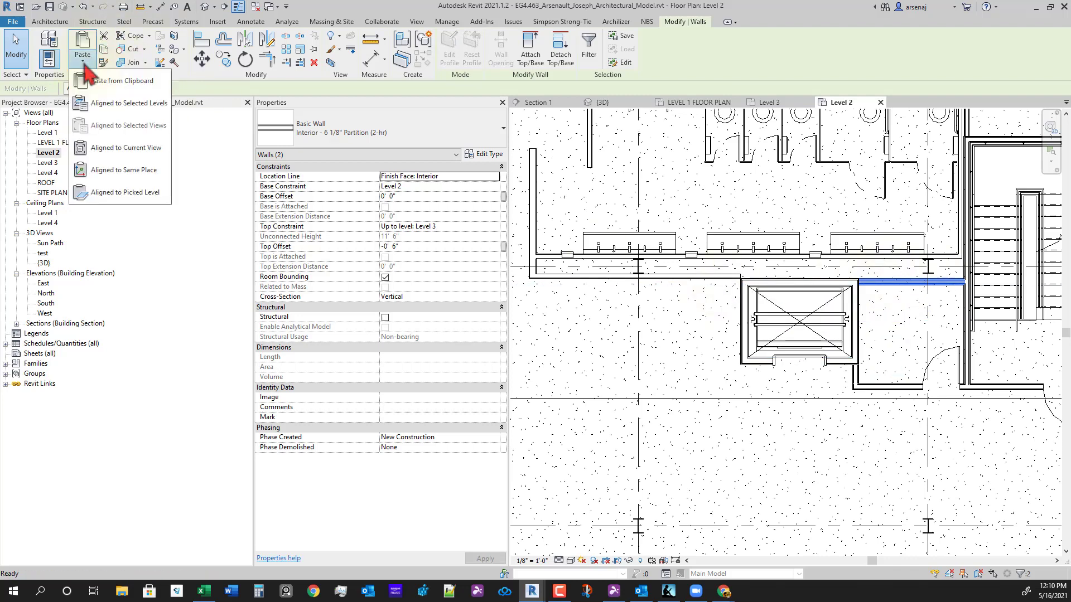
{"action": "left_click", "coordinate": [106, 106]}
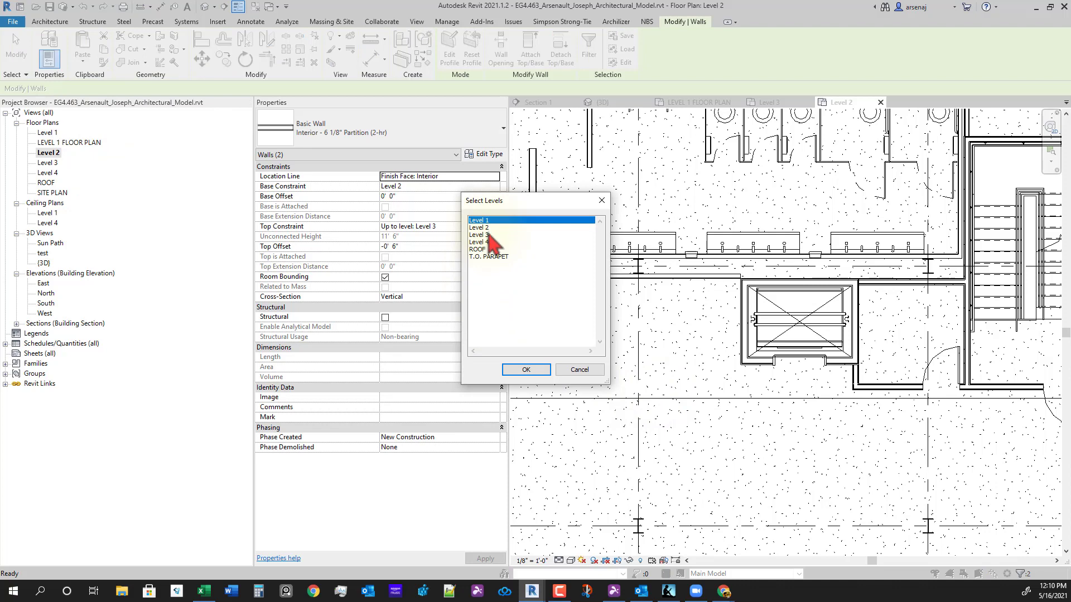
{"action": "left_click_drag", "start_coordinate": [489, 235], "coordinate": [489, 242]}
{"action": "left_click", "coordinate": [526, 370]}
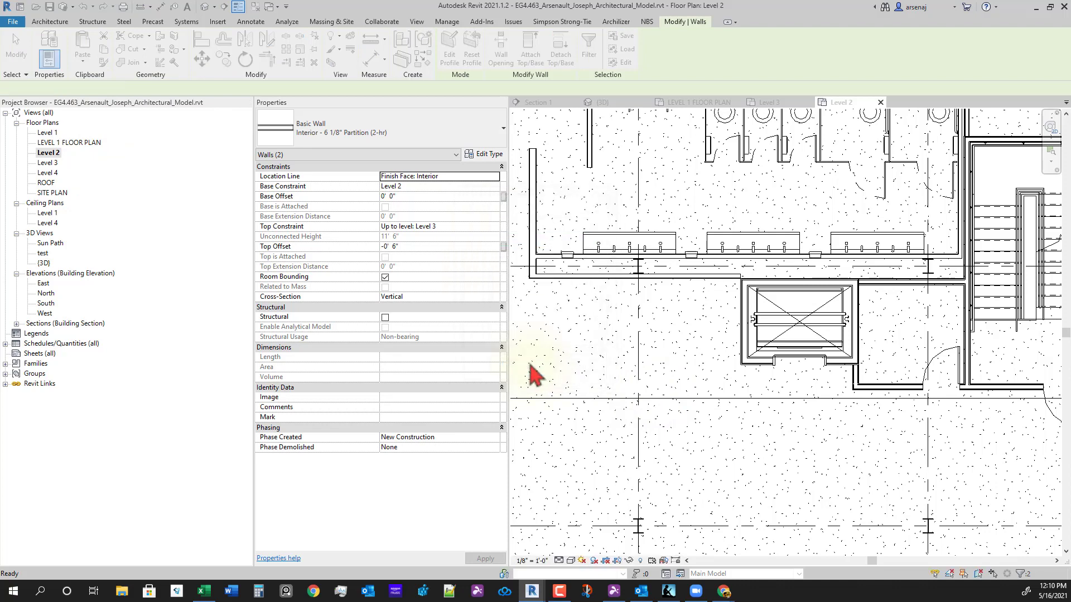
{"action": "scroll", "coordinate": [819, 457], "scroll_direction": "down", "scroll_amount": 4}
{"action": "middle_click_drag", "start_coordinate": [820, 456], "coordinate": [653, 376]}
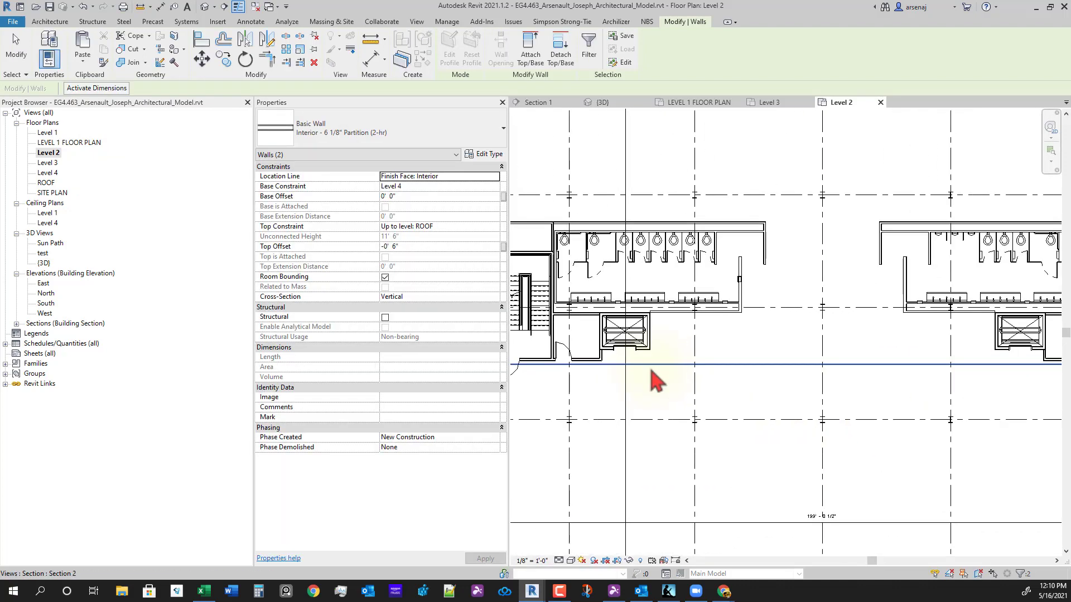
- On Level 3, trim the elevator stub wall to a corner with TR, undoing one wrong trim
{"action": "left_click", "coordinate": [770, 103]}
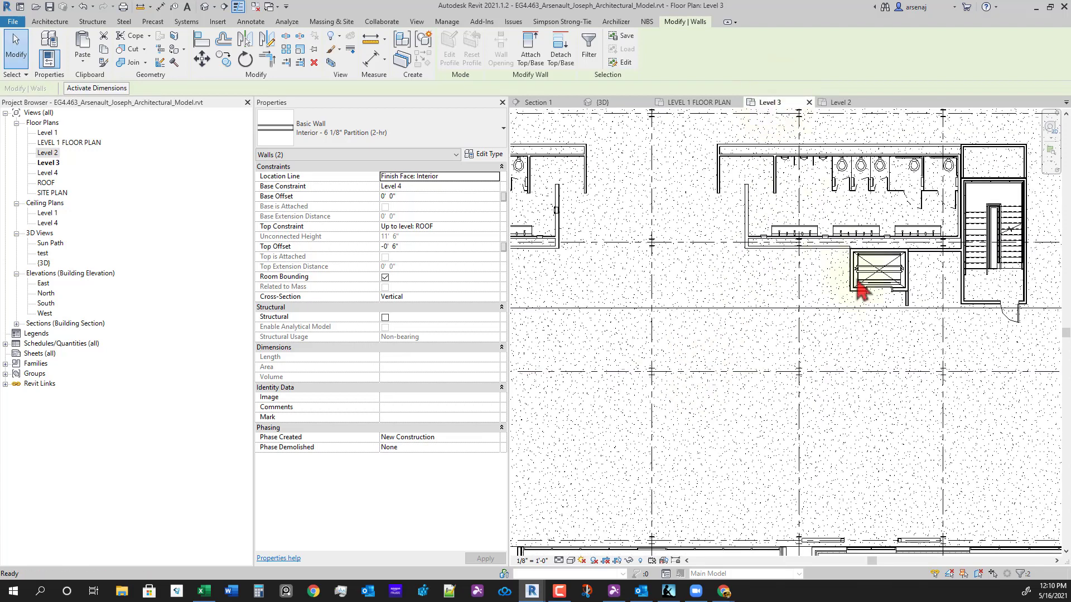
{"action": "middle_click_drag", "start_coordinate": [969, 322], "coordinate": [956, 310]}
{"action": "key", "text": "t"}
{"action": "key", "text": "r"}
{"action": "left_click", "coordinate": [970, 290]}
{"action": "scroll", "coordinate": [893, 296], "scroll_direction": "up", "scroll_amount": 2}
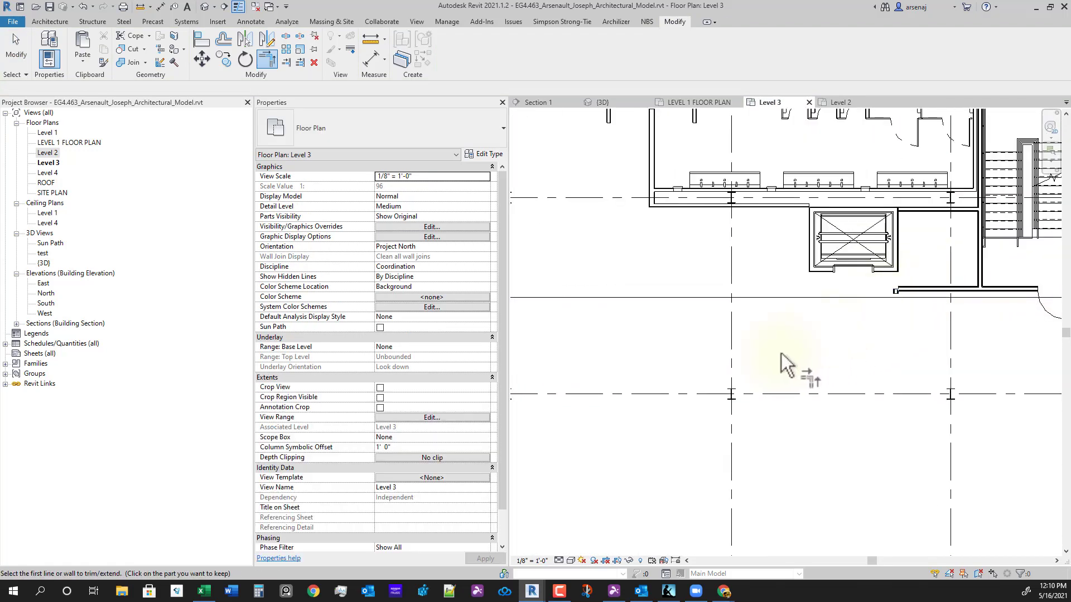
{"action": "scroll", "coordinate": [781, 353], "scroll_direction": "down", "scroll_amount": 2}
{"action": "key", "text": "ctrl+z"}
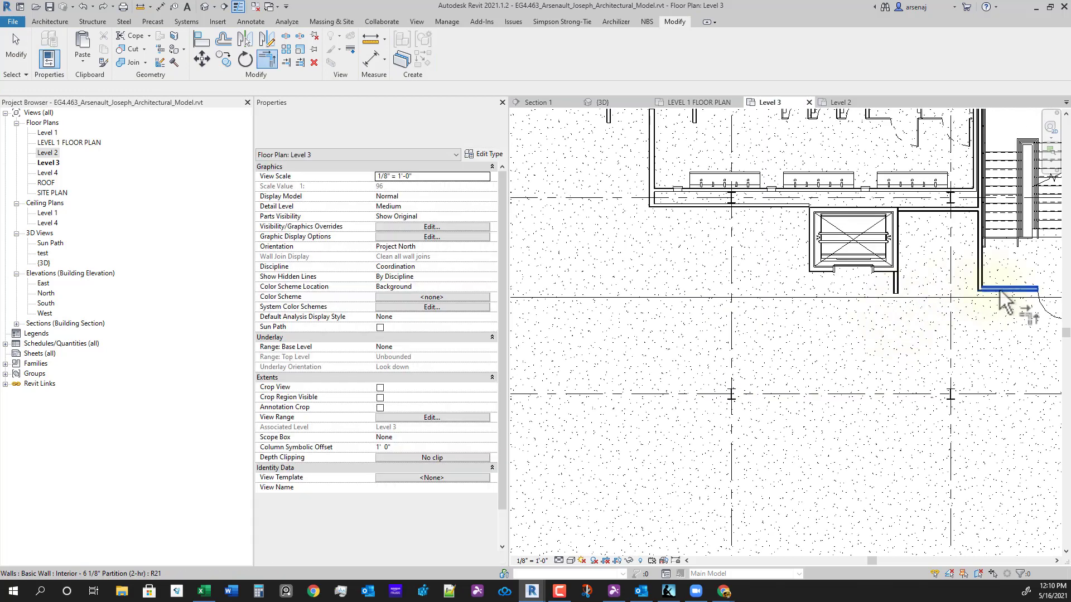
{"action": "left_click", "coordinate": [999, 291]}
{"action": "scroll", "coordinate": [901, 292], "scroll_direction": "up", "scroll_amount": 2}
{"action": "left_click", "coordinate": [894, 278]}
{"action": "scroll", "coordinate": [863, 333], "scroll_direction": "down", "scroll_amount": 4}
- Open the Level 4 floor plan to review the pasted partition walls
{"action": "middle_click_drag", "start_coordinate": [868, 345], "coordinate": [1048, 385]}
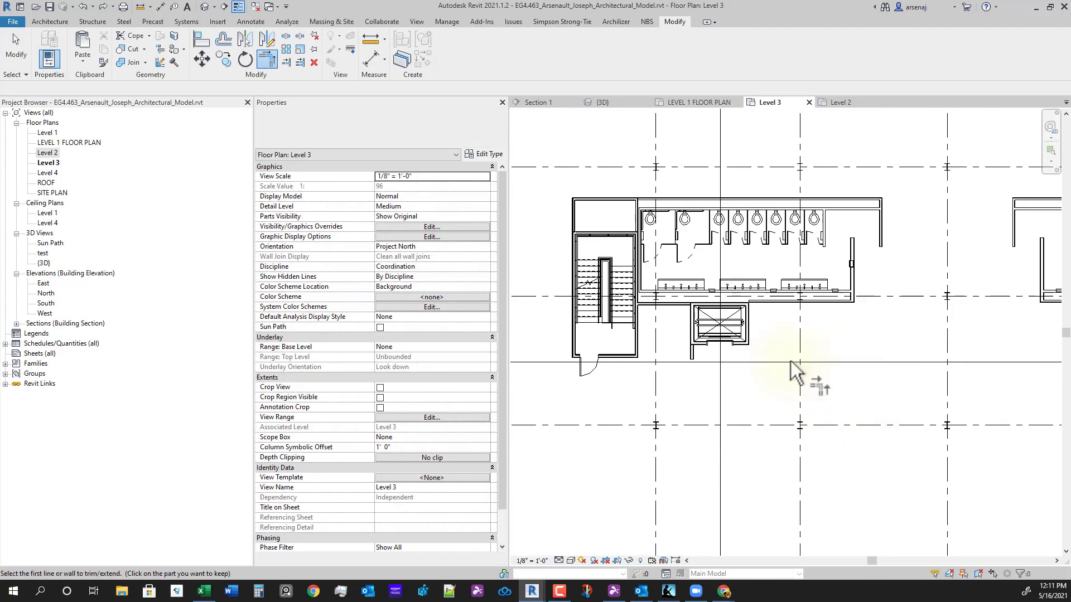
{"action": "middle_click_drag", "start_coordinate": [790, 361], "coordinate": [800, 361]}
{"action": "scroll", "coordinate": [763, 410], "scroll_direction": "up", "scroll_amount": 4}
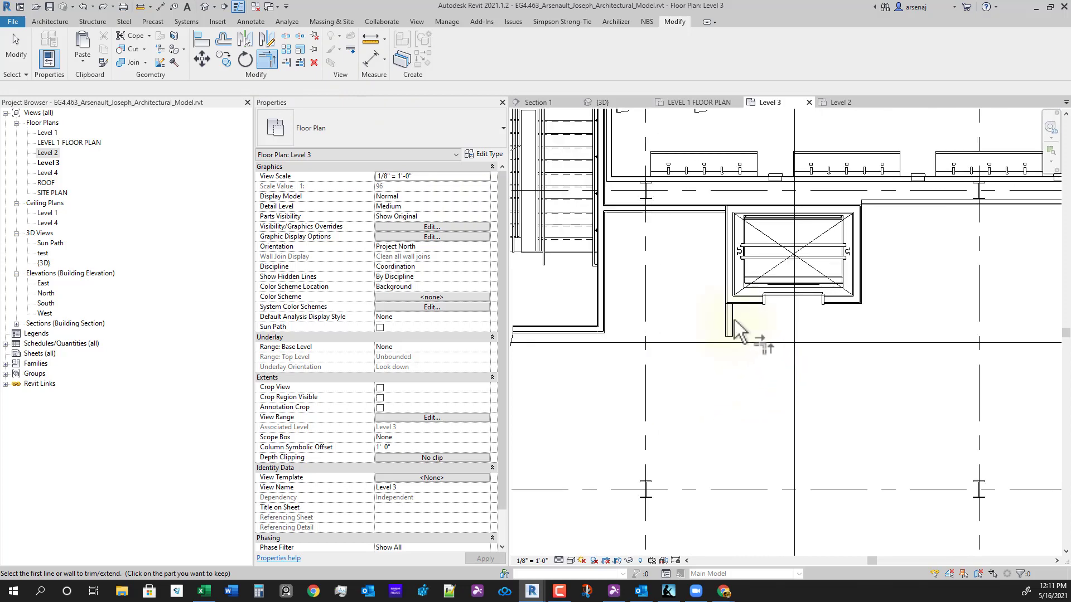
{"action": "scroll", "coordinate": [813, 365], "scroll_direction": "down", "scroll_amount": 4}
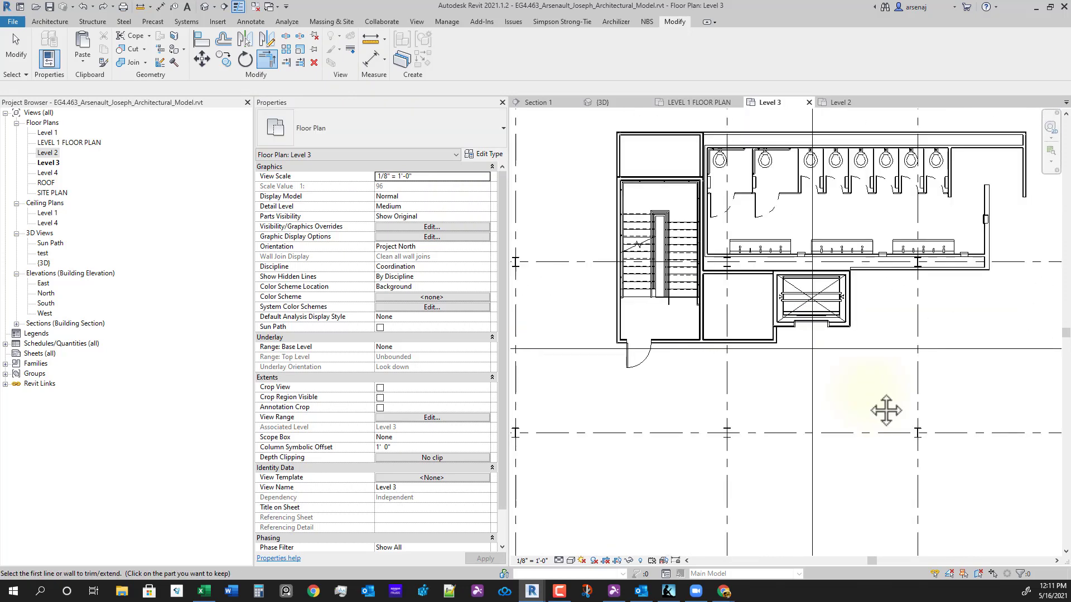
{"action": "middle_click_drag", "start_coordinate": [885, 426], "coordinate": [714, 366]}
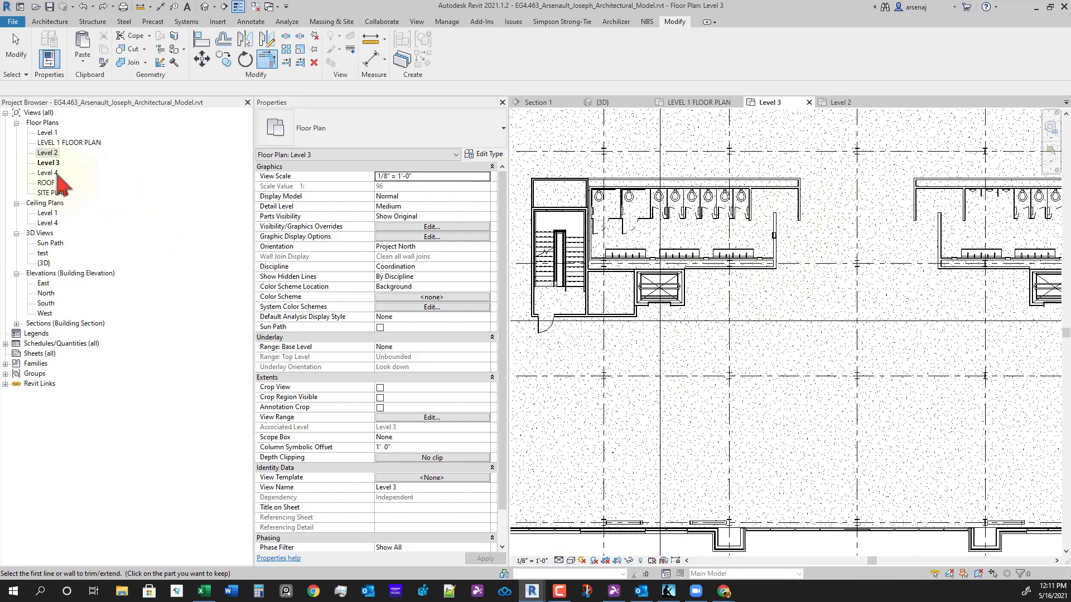
{"action": "double_click", "coordinate": [55, 173]}
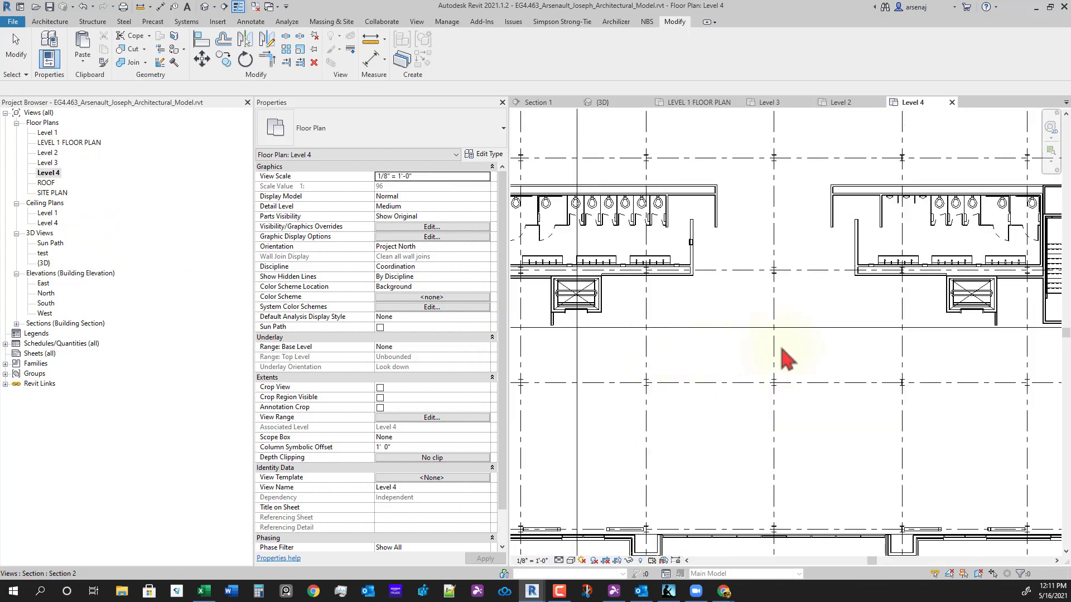
{"action": "scroll", "coordinate": [1044, 363], "scroll_direction": "up", "scroll_amount": 3}
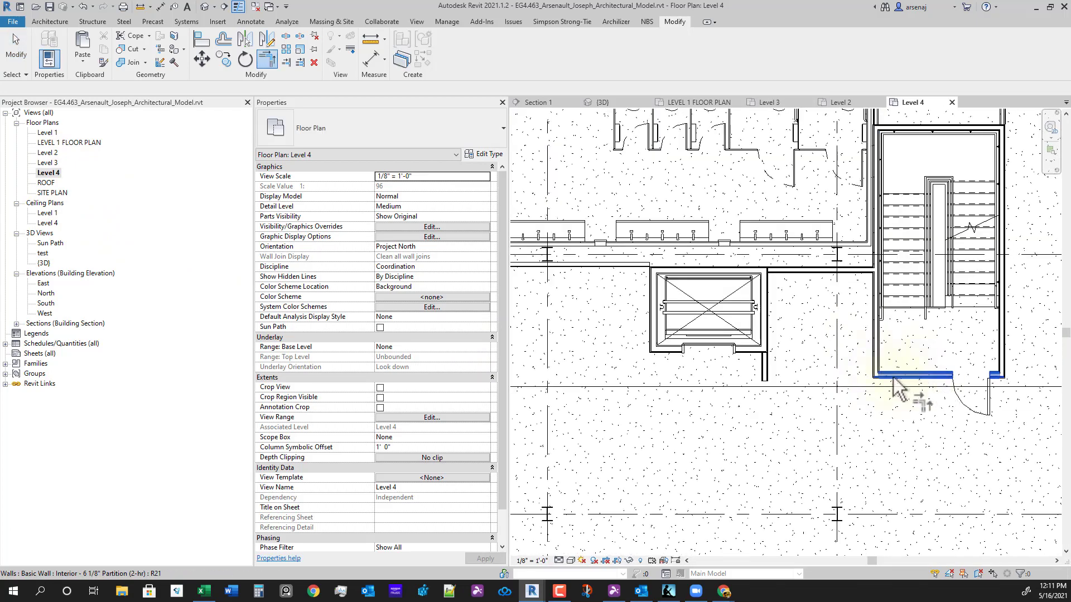
{"action": "scroll", "coordinate": [692, 418], "scroll_direction": "down", "scroll_amount": 4}
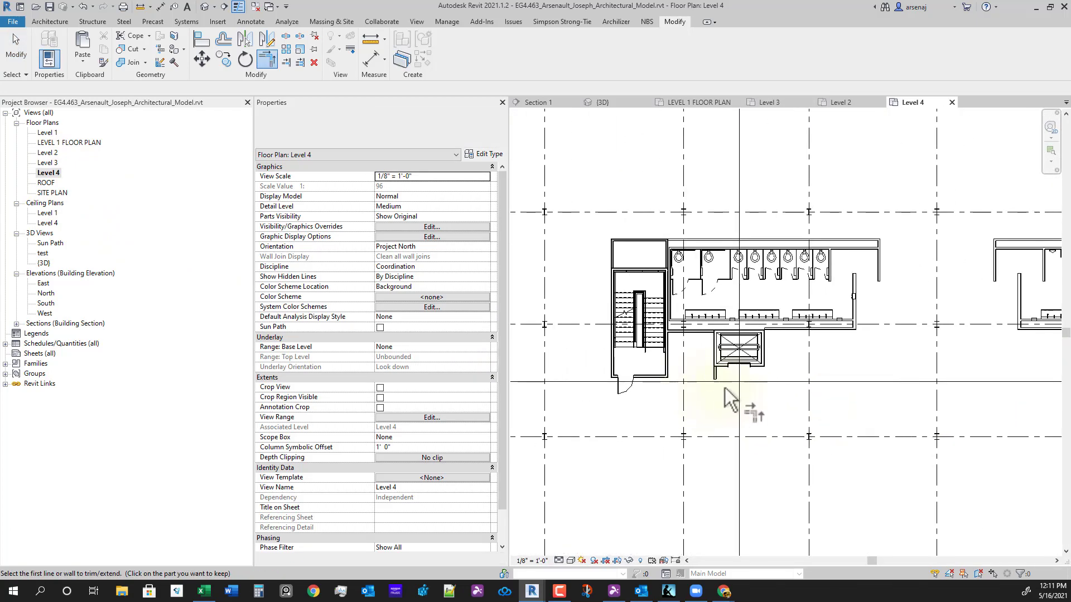
{"action": "scroll", "coordinate": [728, 399], "scroll_direction": "up", "scroll_amount": 3}
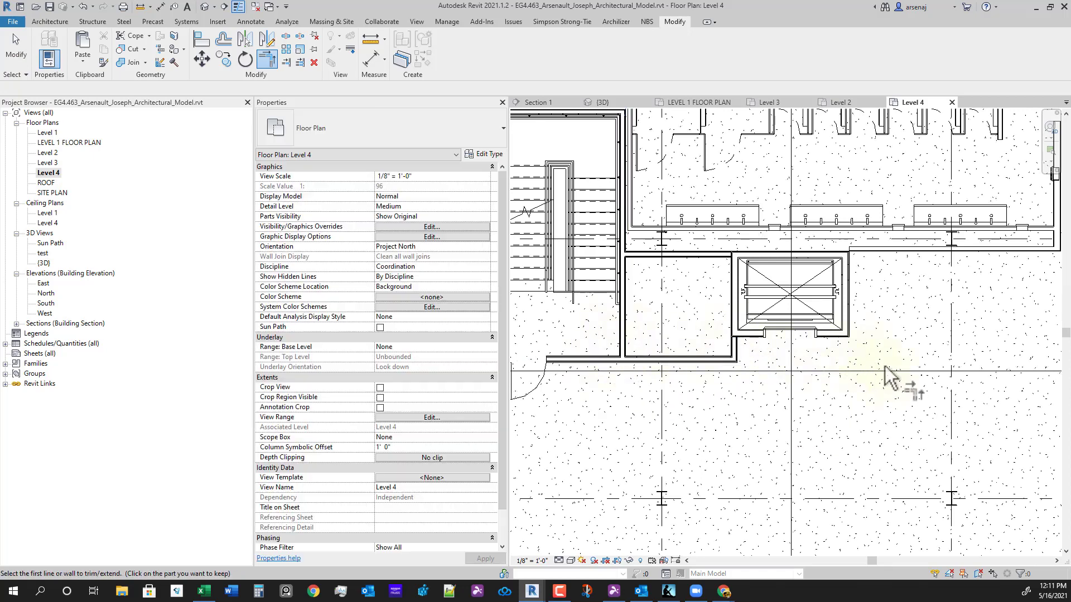
{"action": "scroll", "coordinate": [887, 376], "scroll_direction": "down", "scroll_amount": 5}
- Select both Level 2 doors by the restroom cores
{"action": "key", "text": "Escape"}
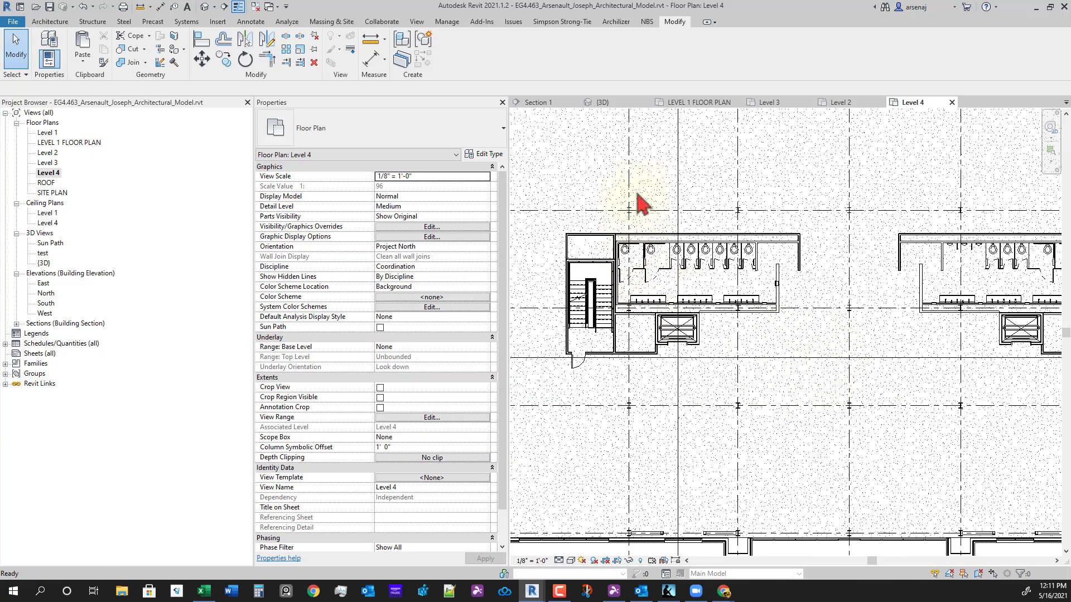
{"action": "left_click", "coordinate": [787, 103]}
{"action": "left_click", "coordinate": [845, 102]}
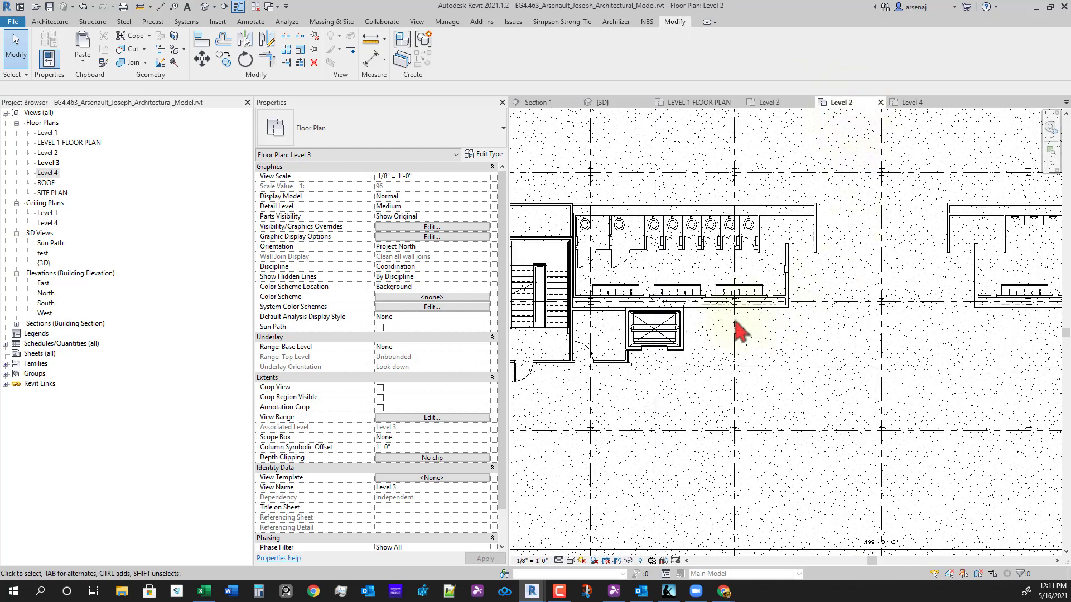
{"action": "left_click", "coordinate": [585, 354]}
{"action": "middle_click_drag", "start_coordinate": [732, 419], "coordinate": [619, 430]}
{"action": "scroll", "coordinate": [892, 374], "scroll_direction": "up", "scroll_amount": 3}
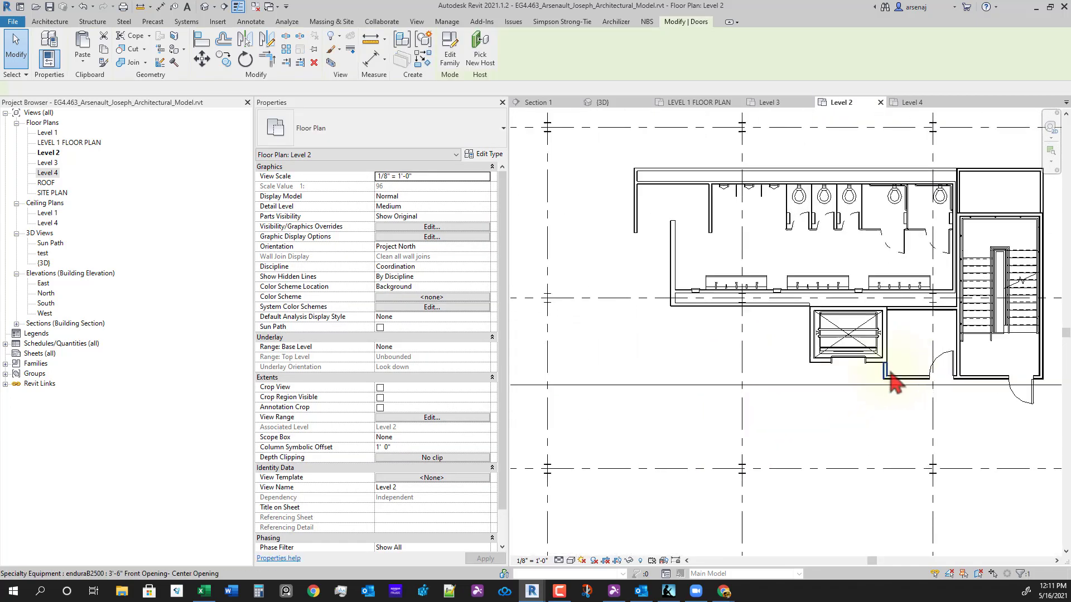
{"action": "left_click", "coordinate": [951, 364], "text": "ctrl"}
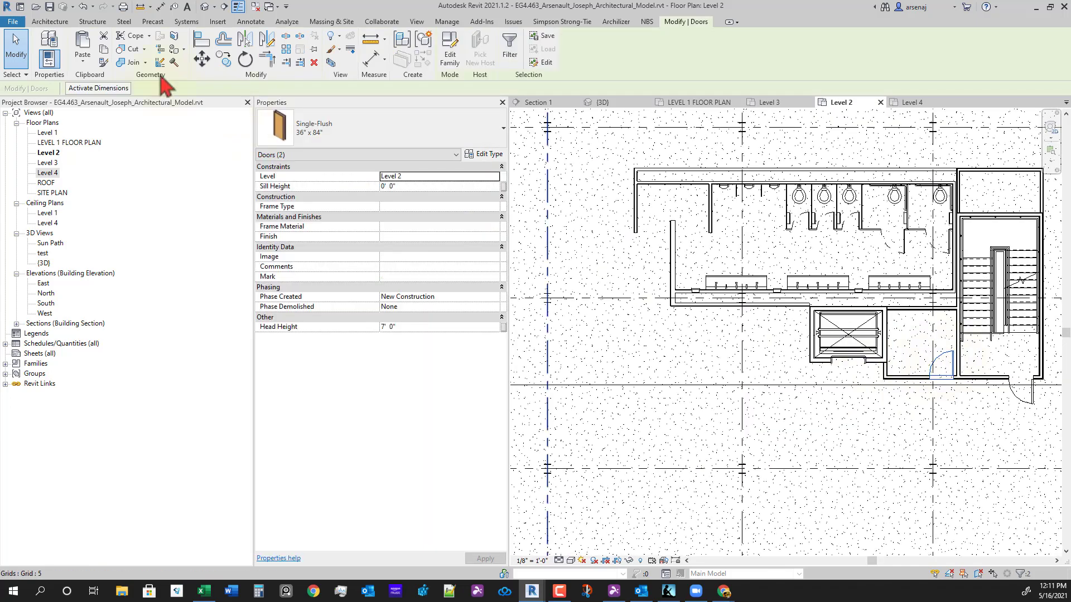
- Paste the doors aligned to Level 3 and Level 4, and check them on Level 3
{"action": "left_click", "coordinate": [84, 63]}
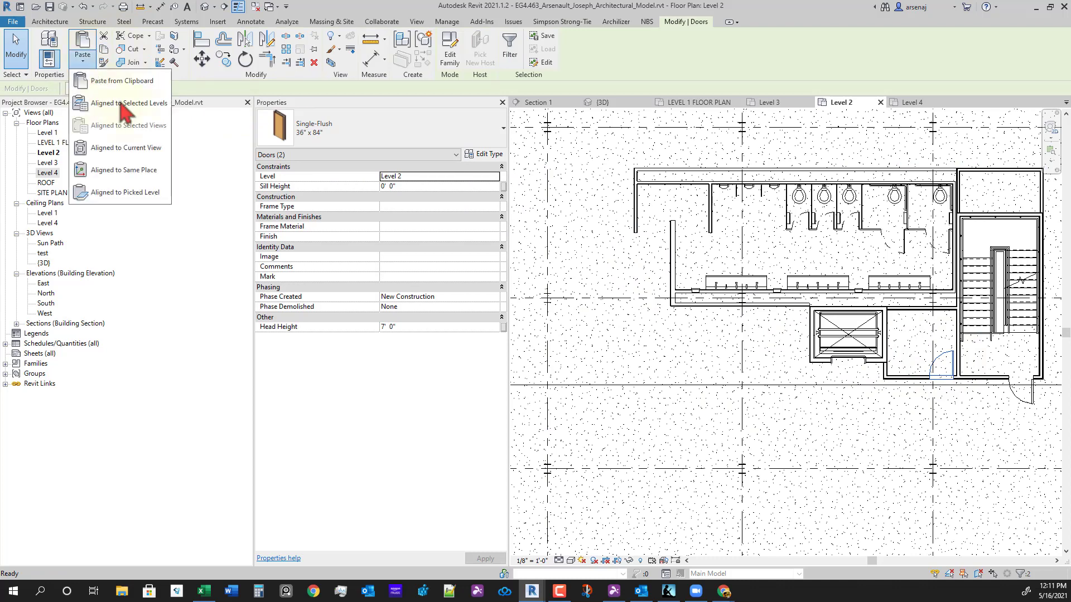
{"action": "left_click", "coordinate": [143, 106]}
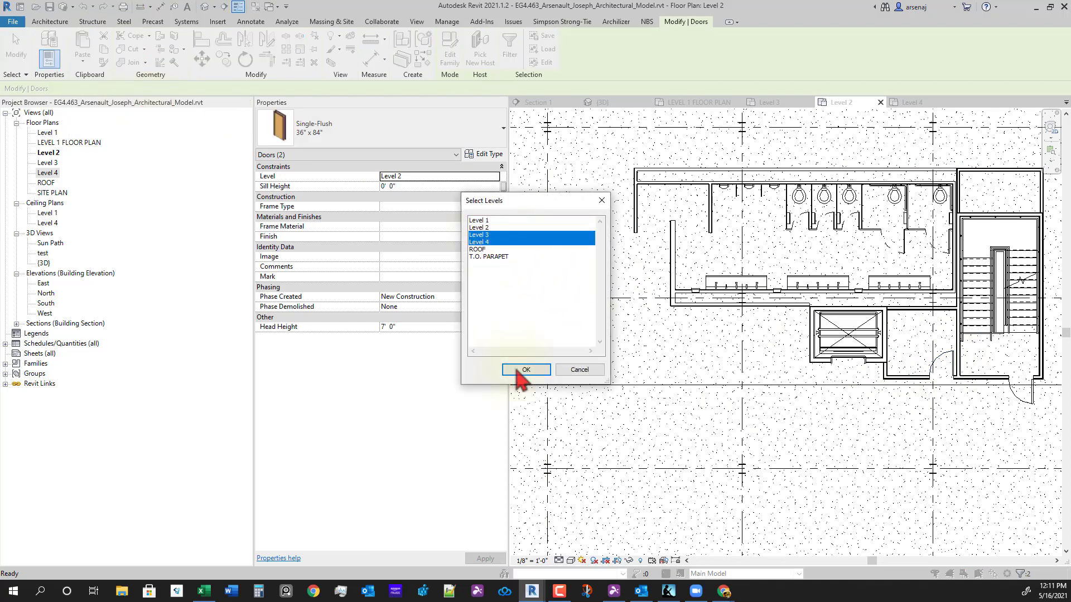
{"action": "left_click", "coordinate": [514, 373]}
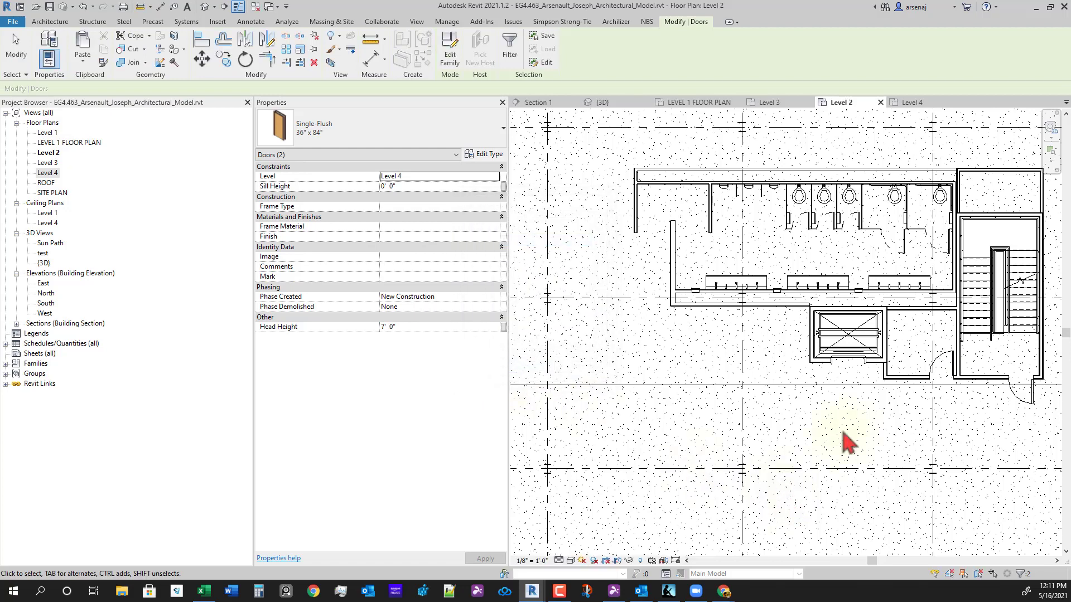
{"action": "left_click", "coordinate": [786, 102]}
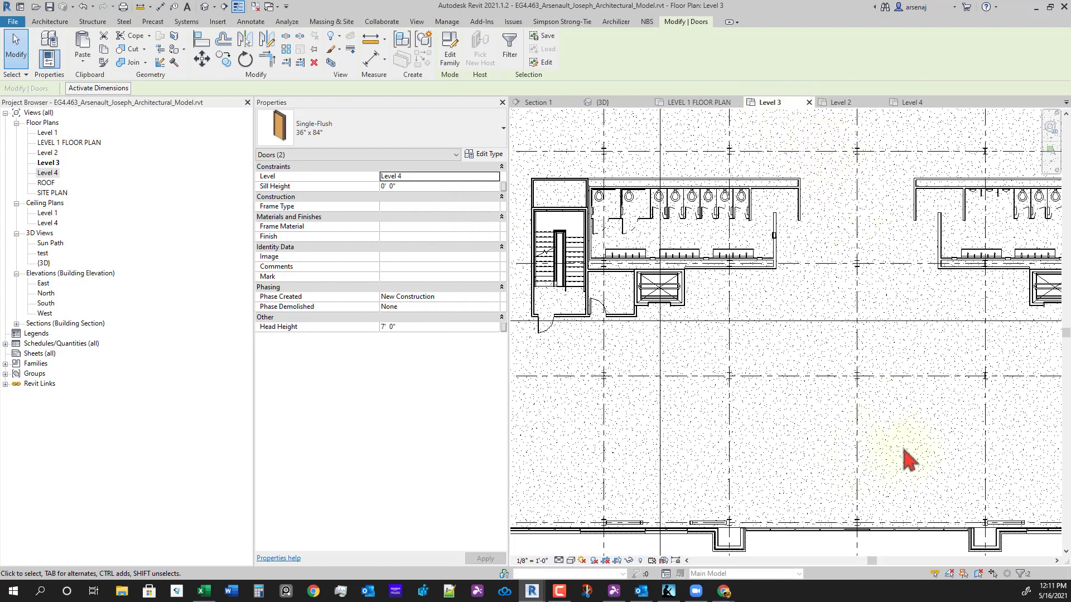
{"action": "scroll", "coordinate": [903, 449], "scroll_direction": "down", "scroll_amount": 1}
{"action": "middle_click_drag", "start_coordinate": [903, 449], "coordinate": [650, 441]}
{"action": "middle_click_drag", "start_coordinate": [825, 402], "coordinate": [882, 428]}
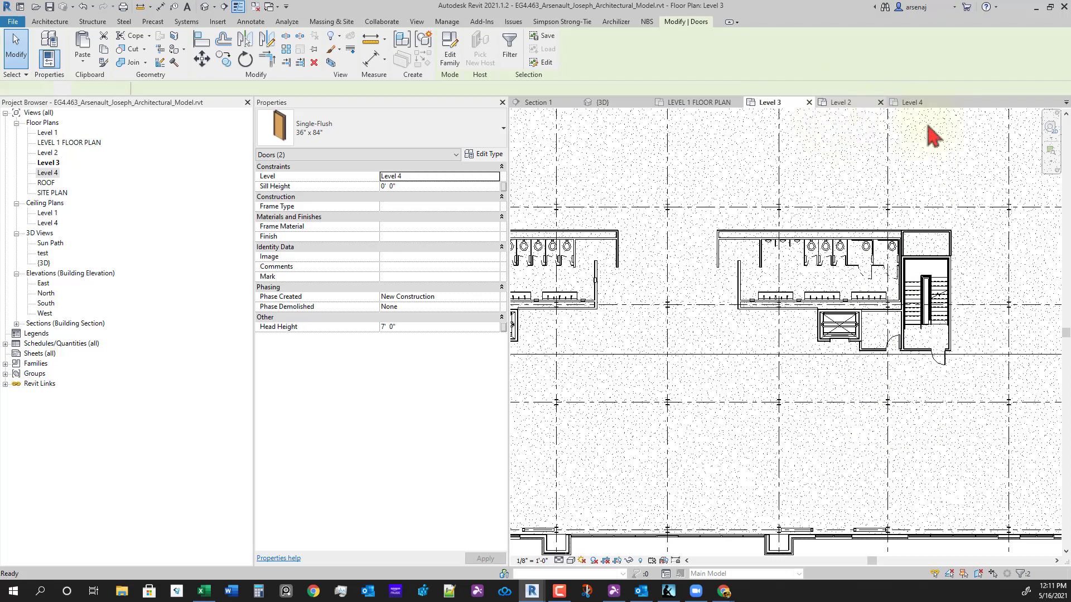
- Check the doors on Level 4, then close the Level 2 and Level 4 plan views
{"action": "left_click", "coordinate": [909, 103]}
{"action": "scroll", "coordinate": [922, 502], "scroll_direction": "down", "scroll_amount": 1}
{"action": "middle_click_drag", "start_coordinate": [923, 502], "coordinate": [797, 469]}
{"action": "scroll", "coordinate": [797, 468], "scroll_direction": "up", "scroll_amount": 1}
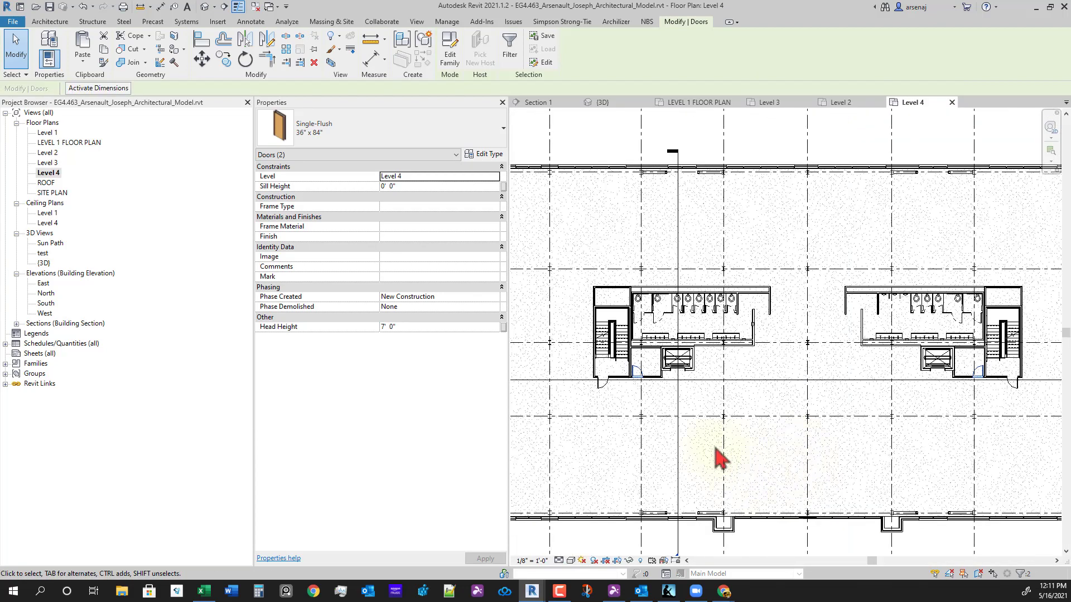
{"action": "mouse_move", "coordinate": [716, 454]}
{"action": "middle_mouse_down"}
{"action": "mouse_move", "coordinate": [808, 399]}
{"action": "mouse_move", "coordinate": [750, 375]}
{"action": "mouse_move", "coordinate": [834, 521]}
{"action": "mouse_move", "coordinate": [822, 533]}
{"action": "mouse_move", "coordinate": [812, 450]}
{"action": "middle_mouse_up"}
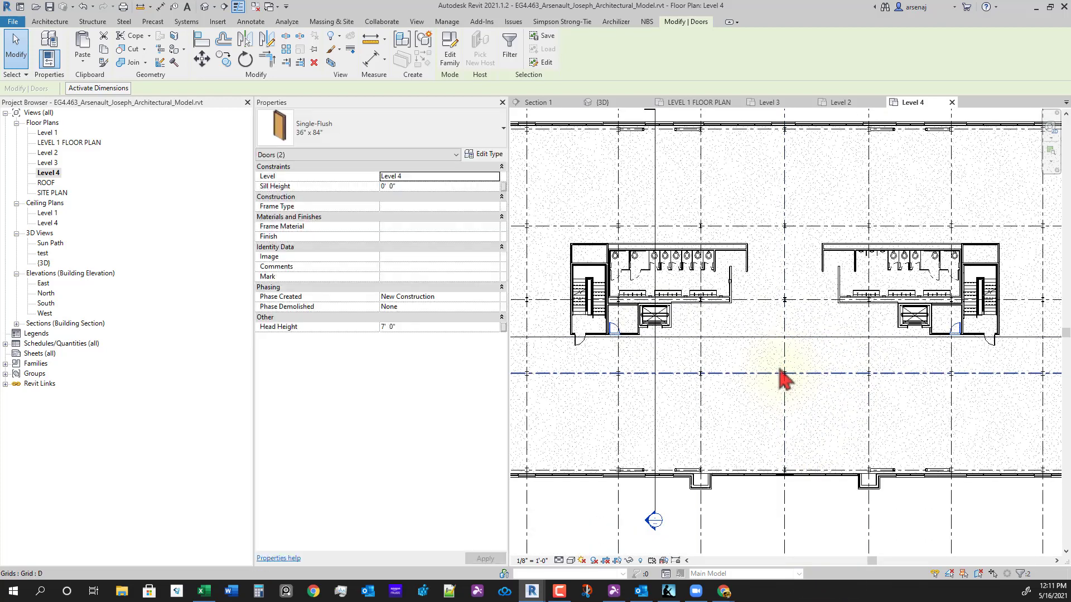
{"action": "middle_click_drag", "start_coordinate": [784, 377], "coordinate": [796, 441]}
{"action": "scroll", "coordinate": [783, 432], "scroll_direction": "up", "scroll_amount": 2}
{"action": "scroll", "coordinate": [803, 435], "scroll_direction": "down", "scroll_amount": 2}
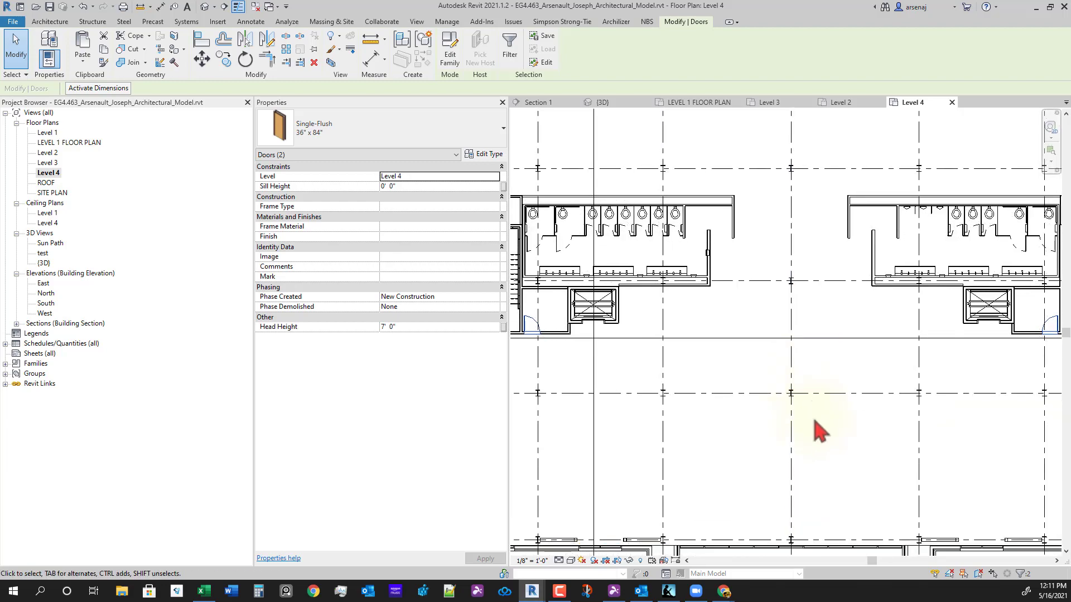
{"action": "mouse_move", "coordinate": [822, 434]}
{"action": "middle_mouse_down"}
{"action": "mouse_move", "coordinate": [818, 394]}
{"action": "mouse_move", "coordinate": [809, 423]}
{"action": "middle_mouse_up"}
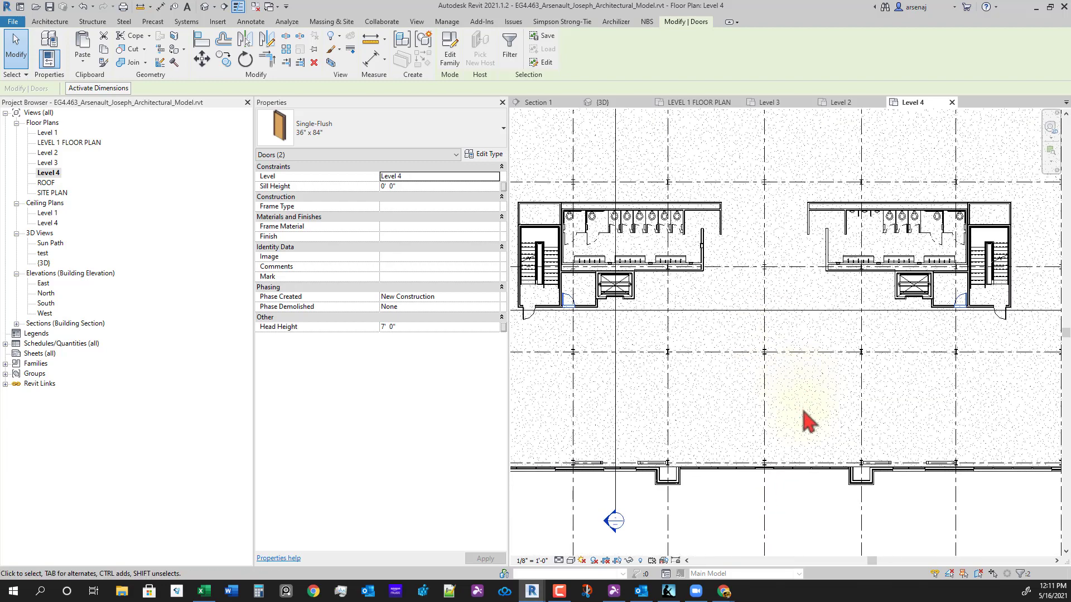
{"action": "scroll", "coordinate": [809, 424], "scroll_direction": "down", "scroll_amount": 2}
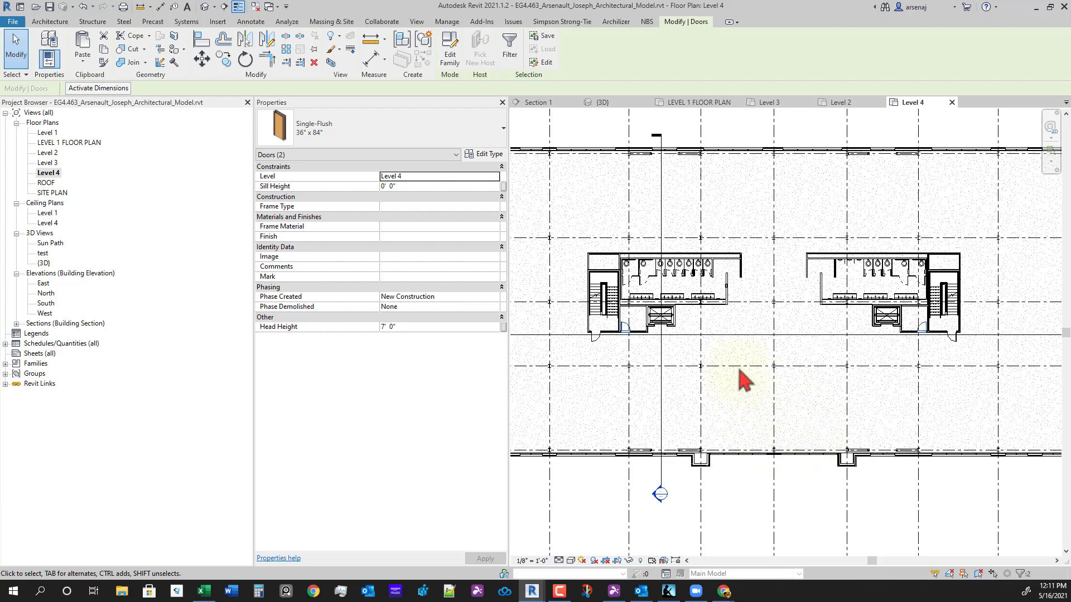
{"action": "middle_click_drag", "start_coordinate": [745, 381], "coordinate": [781, 423]}
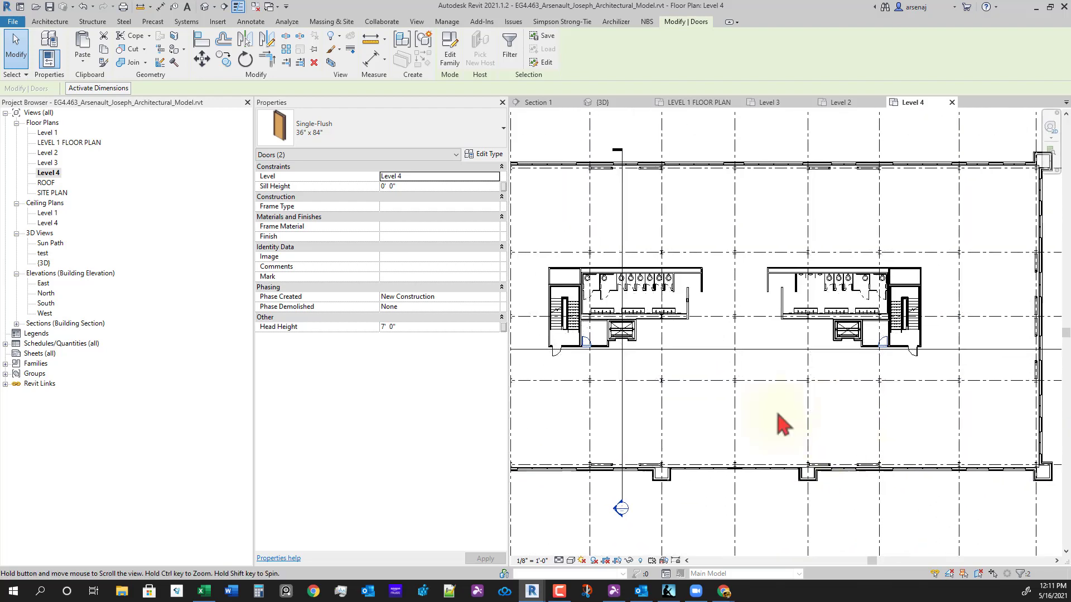
{"action": "scroll", "coordinate": [663, 362], "scroll_direction": "up", "scroll_amount": 3}
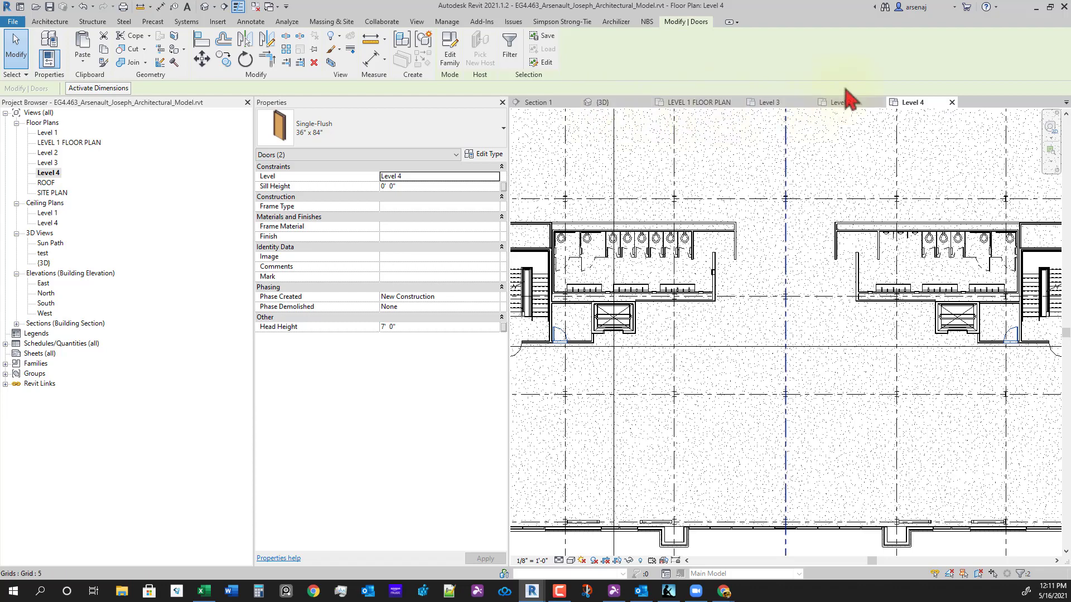
{"action": "middle_click", "coordinate": [851, 105]}
{"action": "middle_click", "coordinate": [823, 104]}
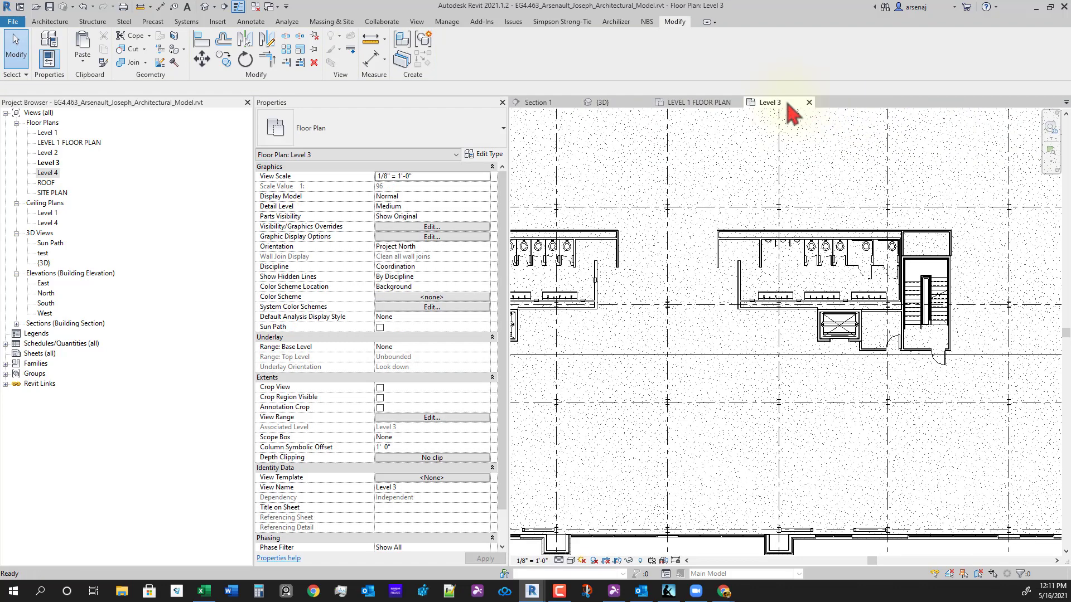
- Close the remaining Level plan view and switch to the 3D view, orbiting toward the front
{"action": "middle_click", "coordinate": [787, 104]}
{"action": "left_click", "coordinate": [622, 104]}
{"action": "scroll", "coordinate": [845, 341], "scroll_direction": "down", "scroll_amount": 3}
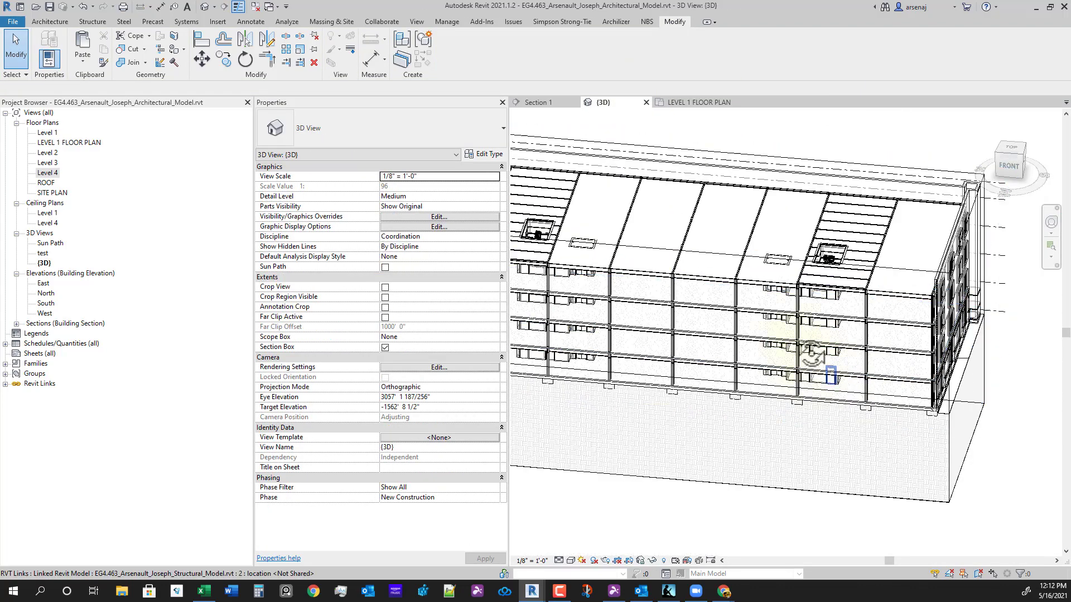
{"action": "middle_click_drag", "start_coordinate": [812, 357], "coordinate": [991, 359], "text": "shift"}
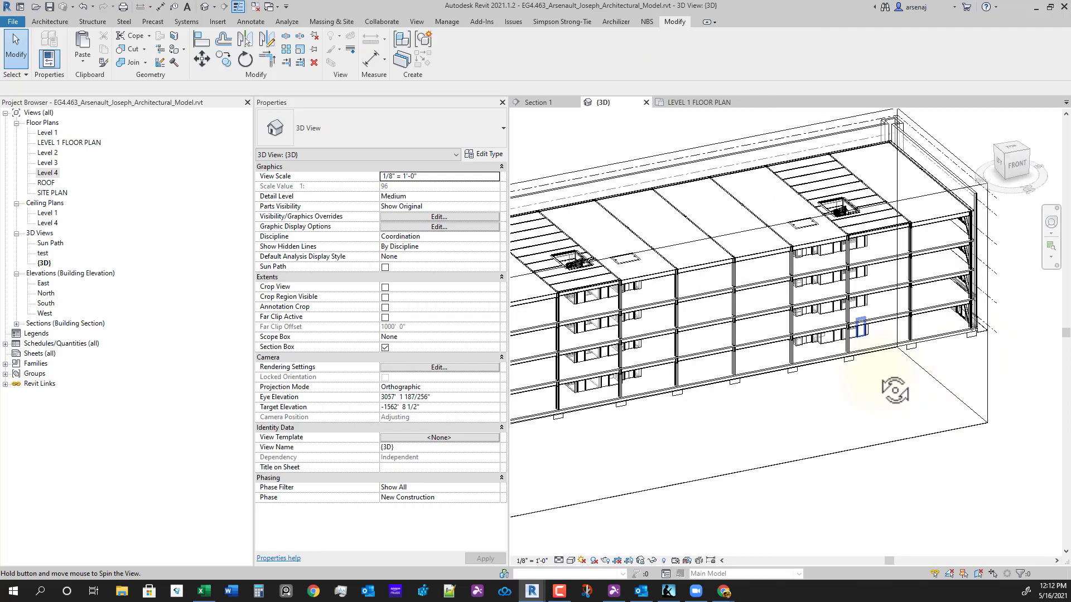
{"action": "middle_click_drag", "start_coordinate": [894, 391], "coordinate": [724, 370], "text": "shift"}
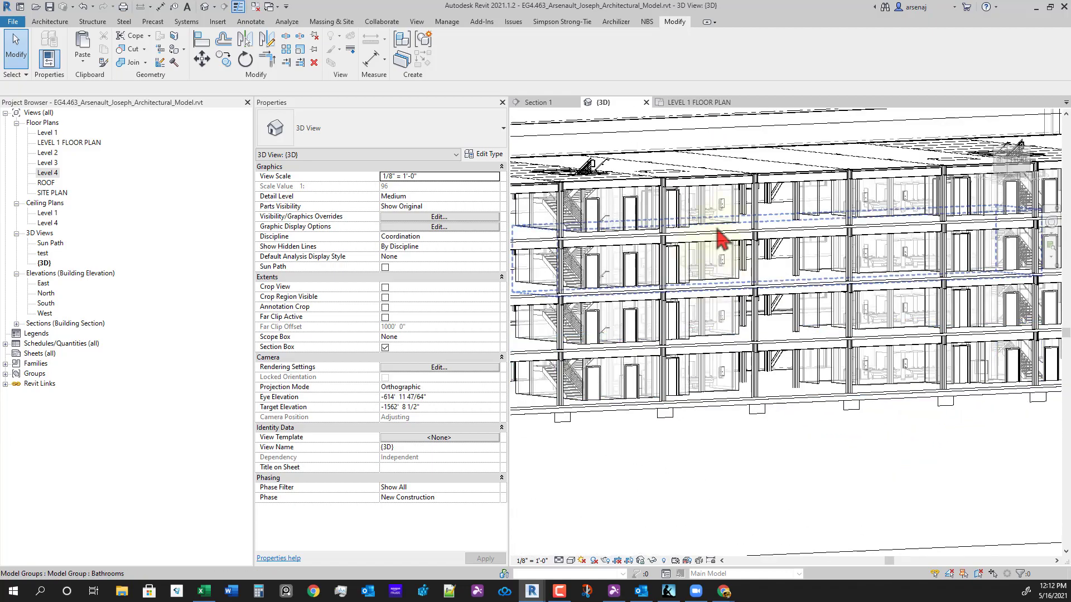
- Orbit, zoom and pan to a near-front view looking slightly down on the top-floor bathrooms
{"action": "middle_click_drag", "start_coordinate": [719, 238], "coordinate": [729, 222], "text": "shift"}
{"action": "scroll", "coordinate": [726, 211], "scroll_direction": "down", "scroll_amount": 1}
{"action": "middle_click_drag", "start_coordinate": [910, 330], "coordinate": [792, 294], "text": "shift"}
{"action": "scroll", "coordinate": [749, 316], "scroll_direction": "down", "scroll_amount": 1}
{"action": "scroll", "coordinate": [749, 316], "scroll_direction": "down", "scroll_amount": 1}
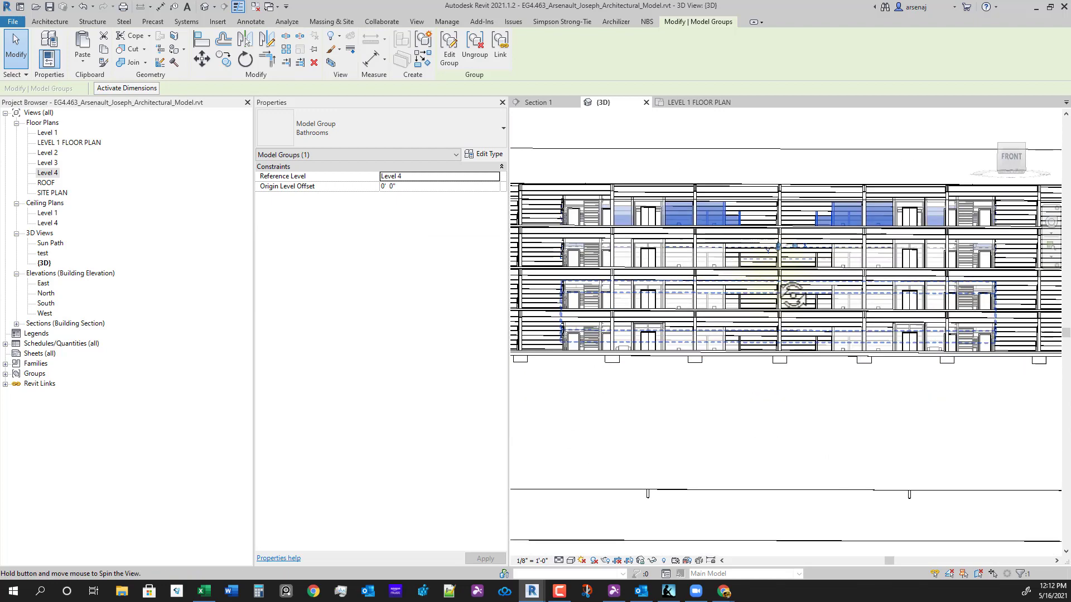
{"action": "scroll", "coordinate": [711, 246], "scroll_direction": "up", "scroll_amount": 4}
{"action": "middle_click_drag", "start_coordinate": [737, 241], "coordinate": [750, 337], "text": "shift"}
{"action": "scroll", "coordinate": [749, 336], "scroll_direction": "down", "scroll_amount": 3}
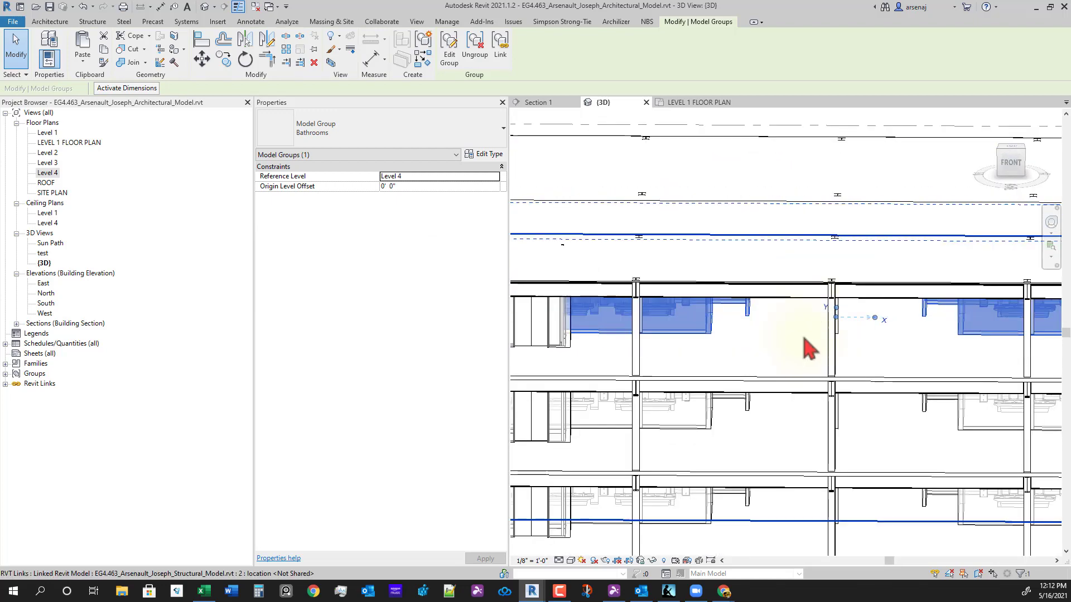
{"action": "scroll", "coordinate": [805, 343], "scroll_direction": "down", "scroll_amount": 3}
{"action": "middle_click_drag", "start_coordinate": [878, 400], "coordinate": [853, 407]}
{"action": "scroll", "coordinate": [828, 386], "scroll_direction": "down", "scroll_amount": 1}
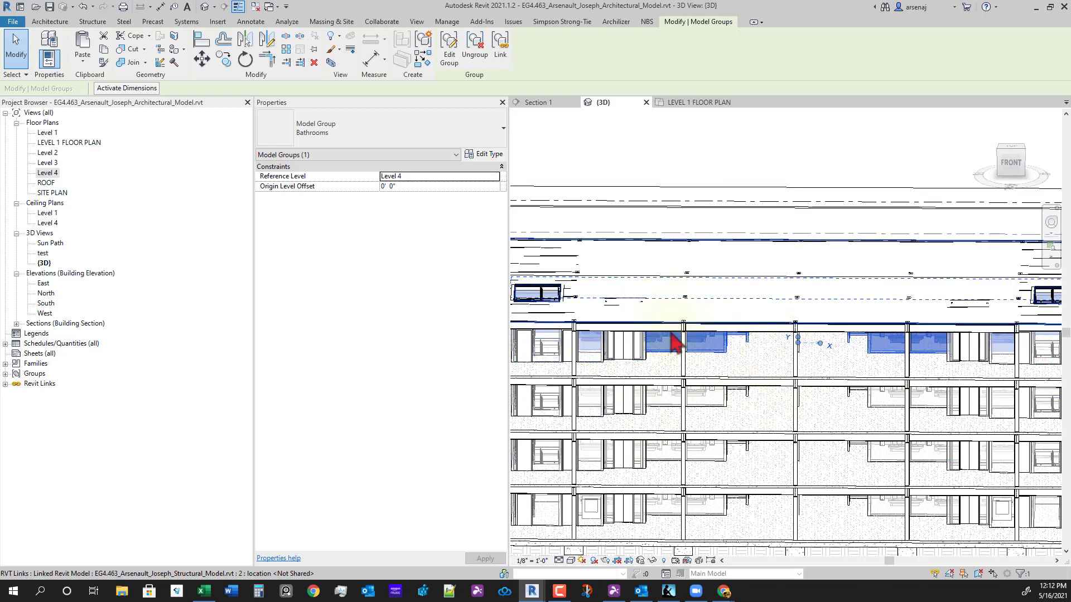
{"action": "scroll", "coordinate": [749, 477], "scroll_direction": "down", "scroll_amount": 1}
{"action": "middle_click_drag", "start_coordinate": [749, 477], "coordinate": [771, 416]}
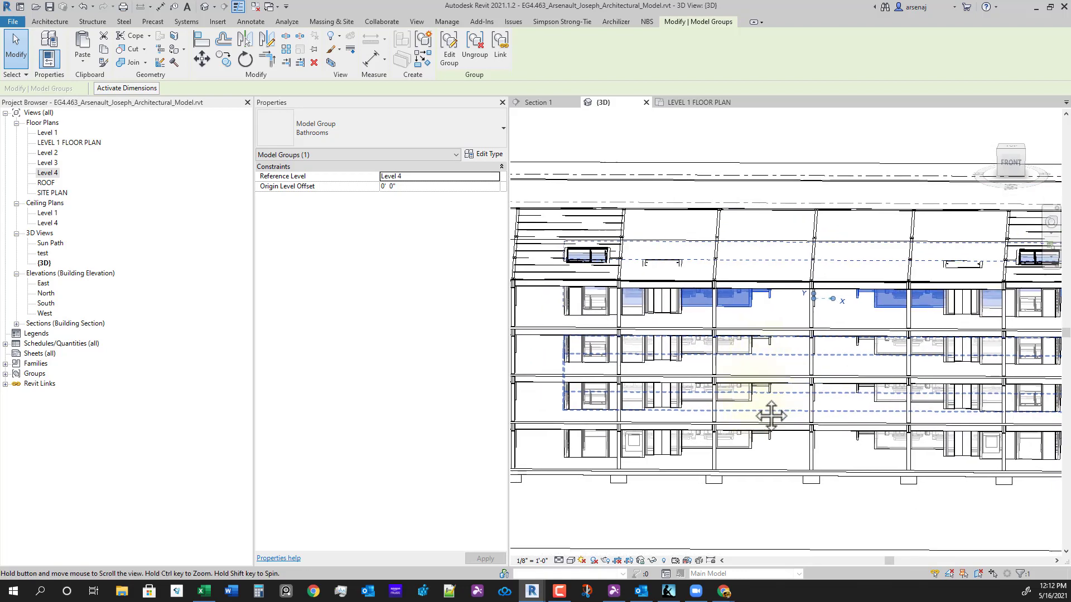
- Duplicate the Bathrooms group type as 'Bathrooms Level 5' and accept the type properties
{"action": "left_click", "coordinate": [485, 158]}
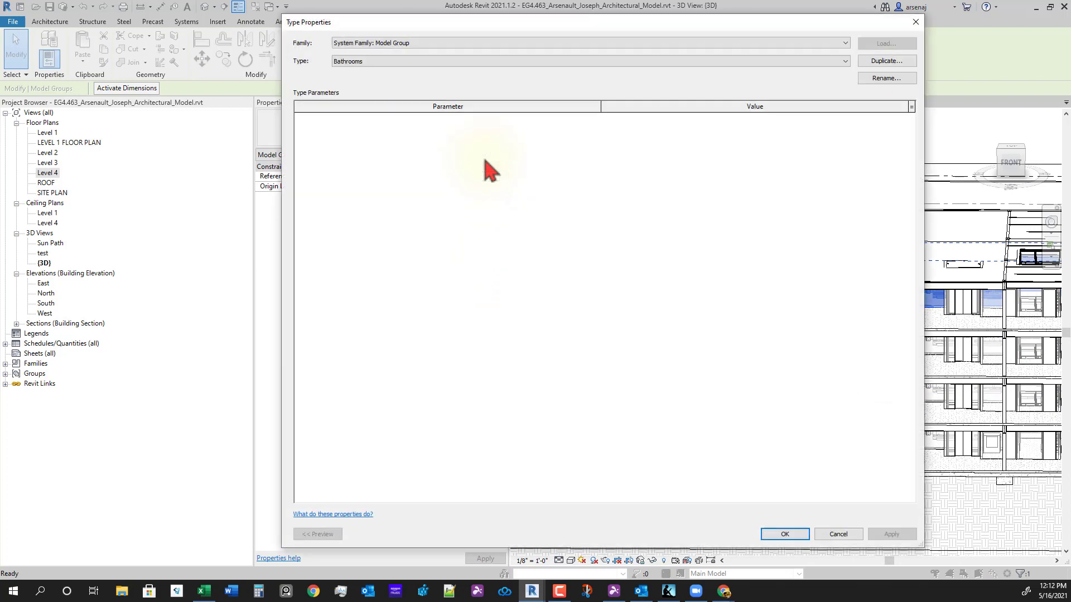
{"action": "left_click", "coordinate": [893, 61]}
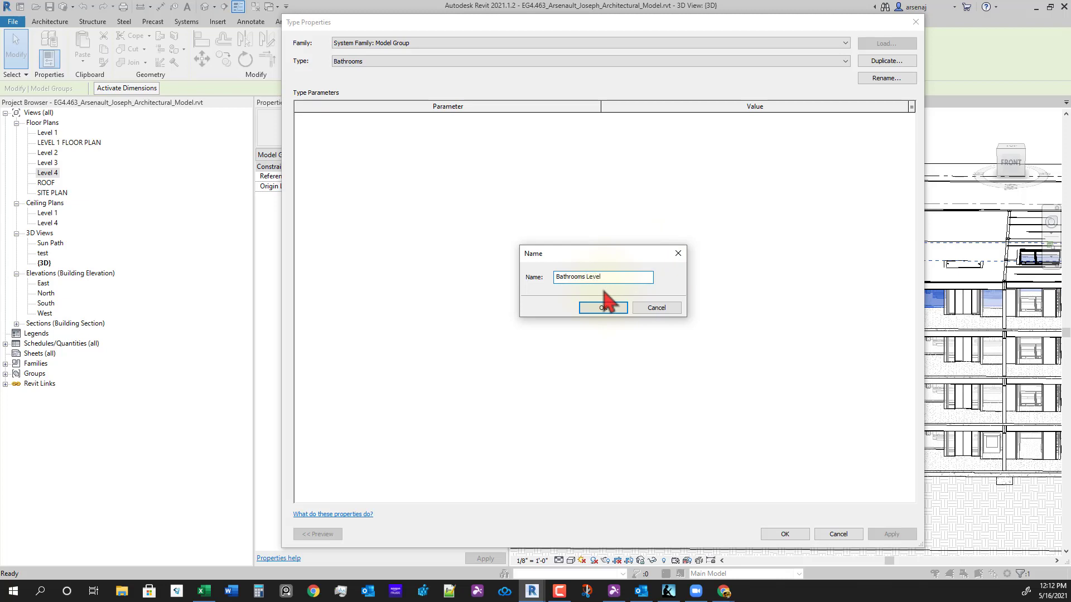
{"action": "left_click", "coordinate": [604, 304]}
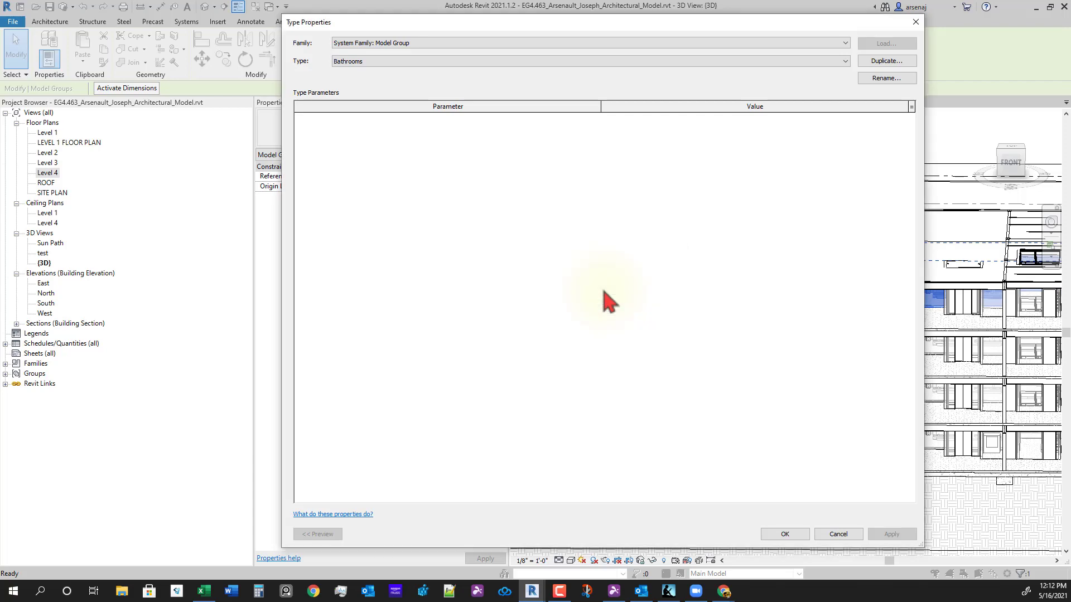
{"action": "left_click", "coordinate": [772, 538]}
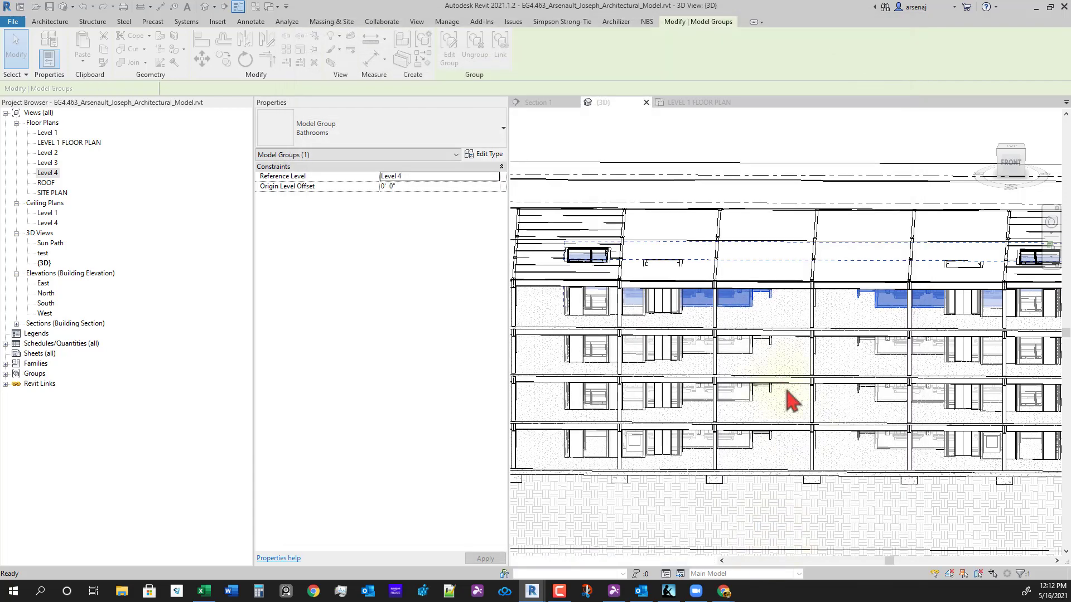
- Edit the group, window-select the top-floor bathroom elements and filter the selection to walls only
{"action": "left_click", "coordinate": [450, 58]}
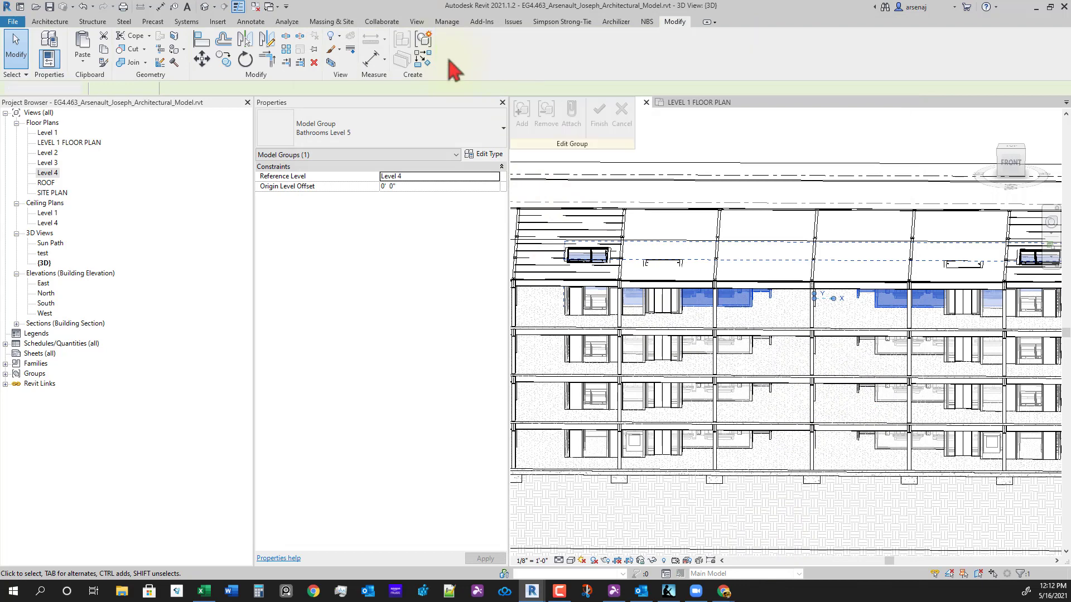
{"action": "scroll", "coordinate": [710, 310], "scroll_direction": "down", "scroll_amount": 4}
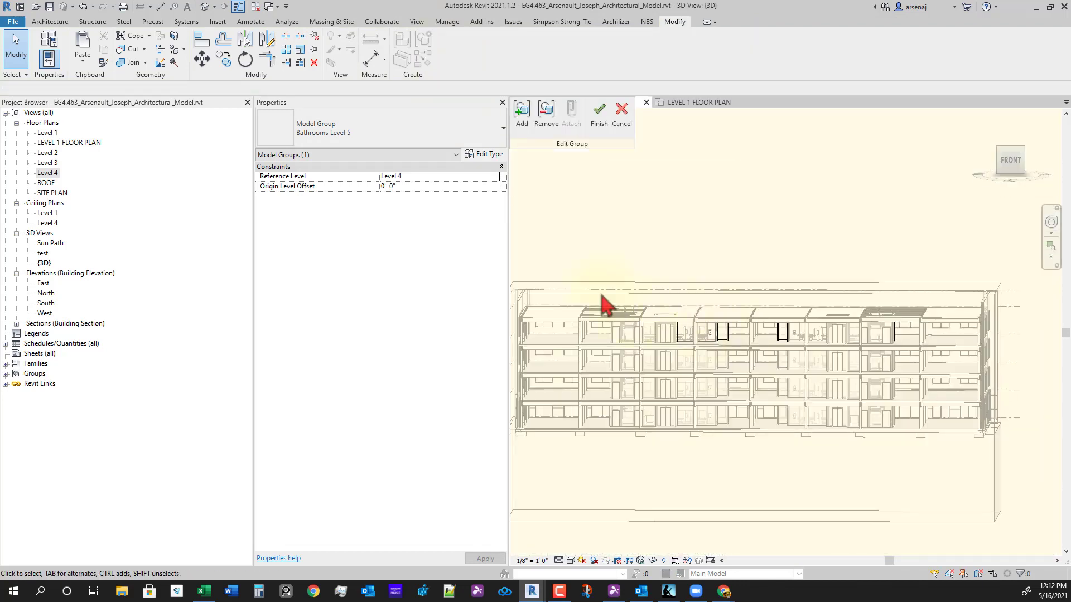
{"action": "left_click_drag", "start_coordinate": [899, 413], "coordinate": [994, 433]}
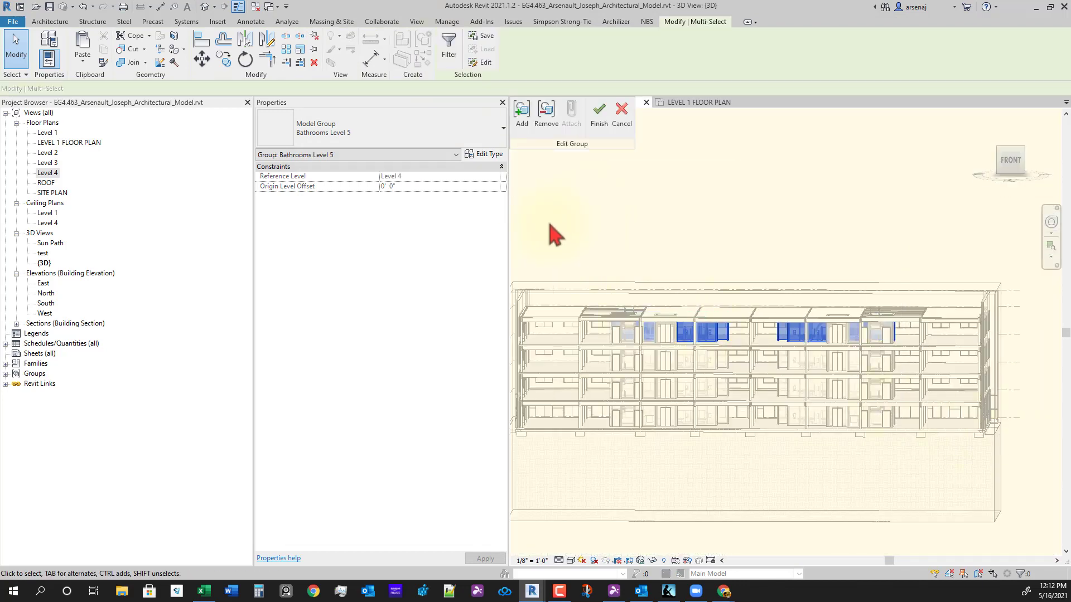
{"action": "left_click_drag", "start_coordinate": [549, 223], "coordinate": [981, 433]}
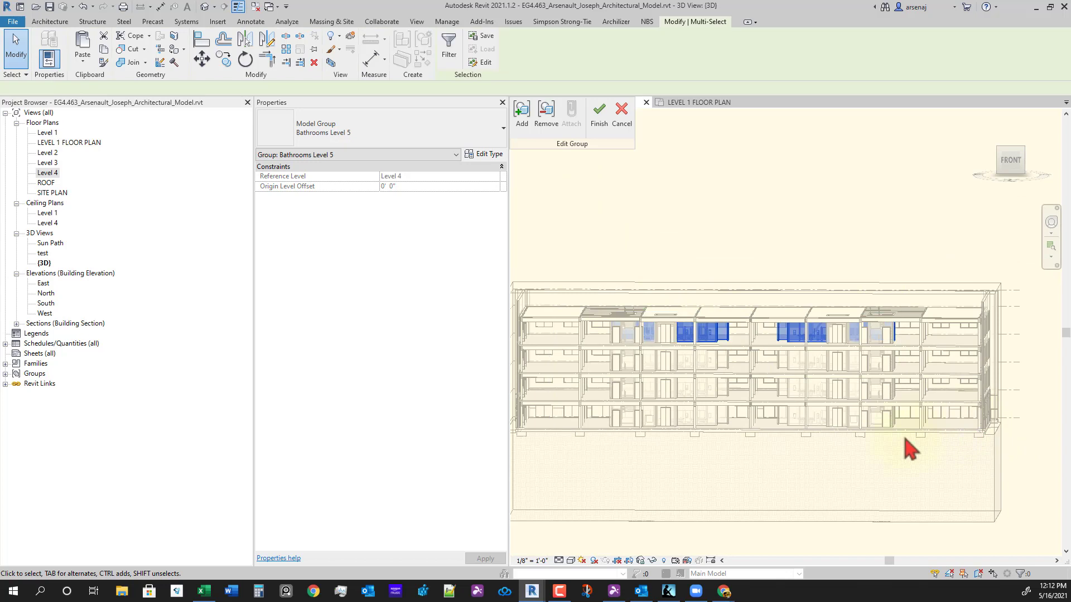
{"action": "left_click", "coordinate": [454, 49]}
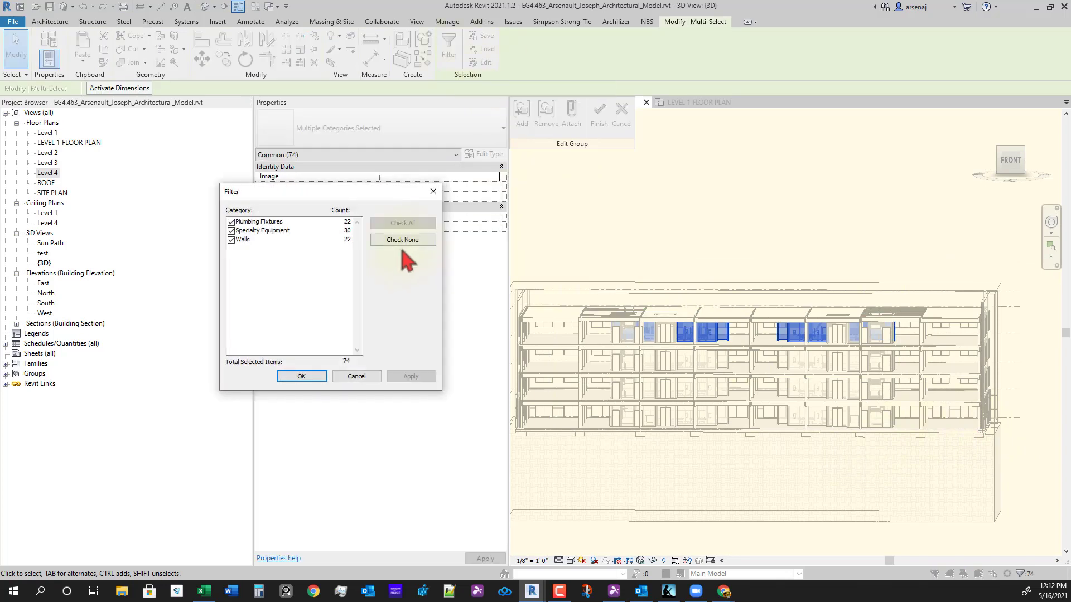
{"action": "left_click", "coordinate": [301, 377]}
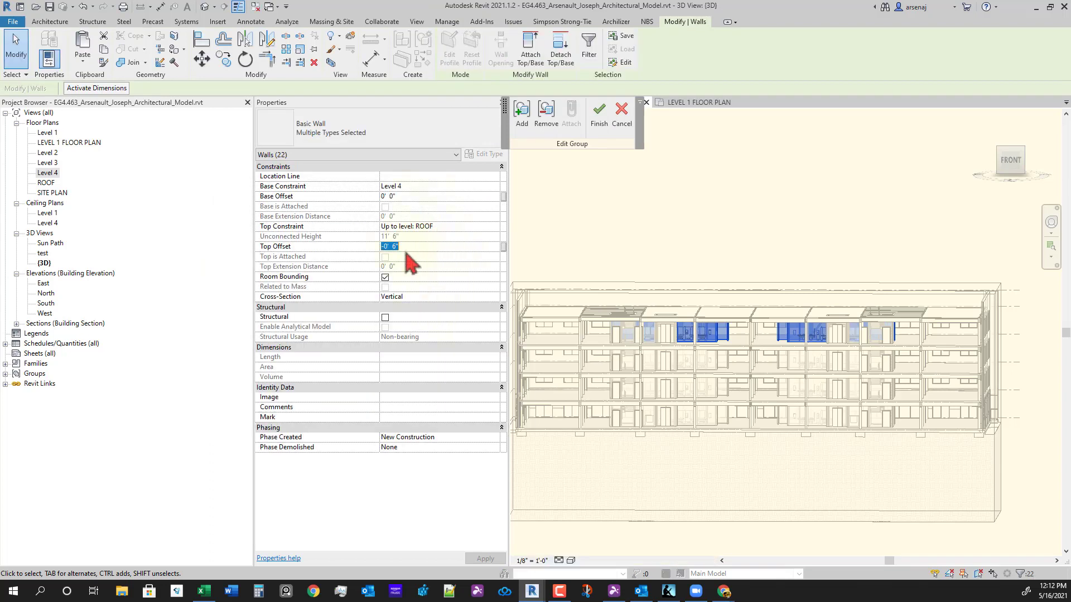
- Set the walls' Top Offset to -0' 1 1/2" and finish editing the group
{"action": "key", "text": "Return"}
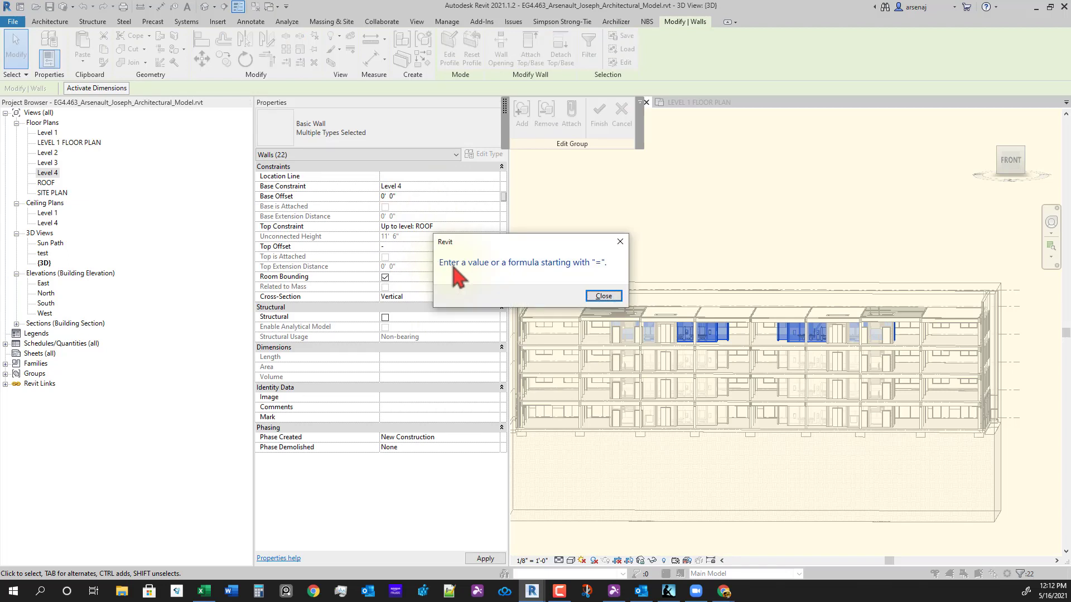
{"action": "key", "text": "Return"}
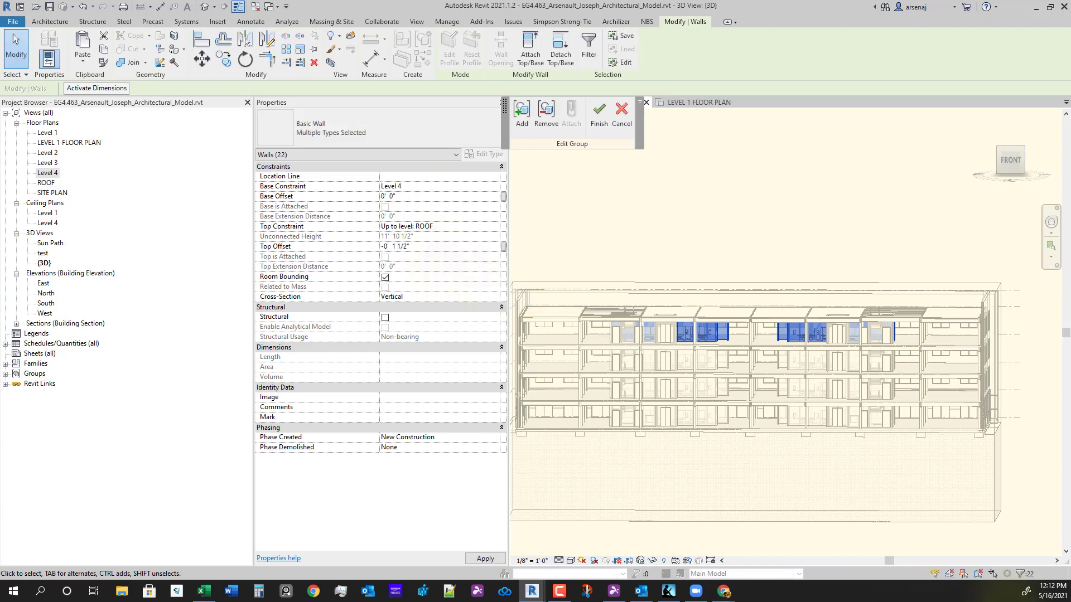
{"action": "scroll", "coordinate": [829, 306], "scroll_direction": "up", "scroll_amount": 6}
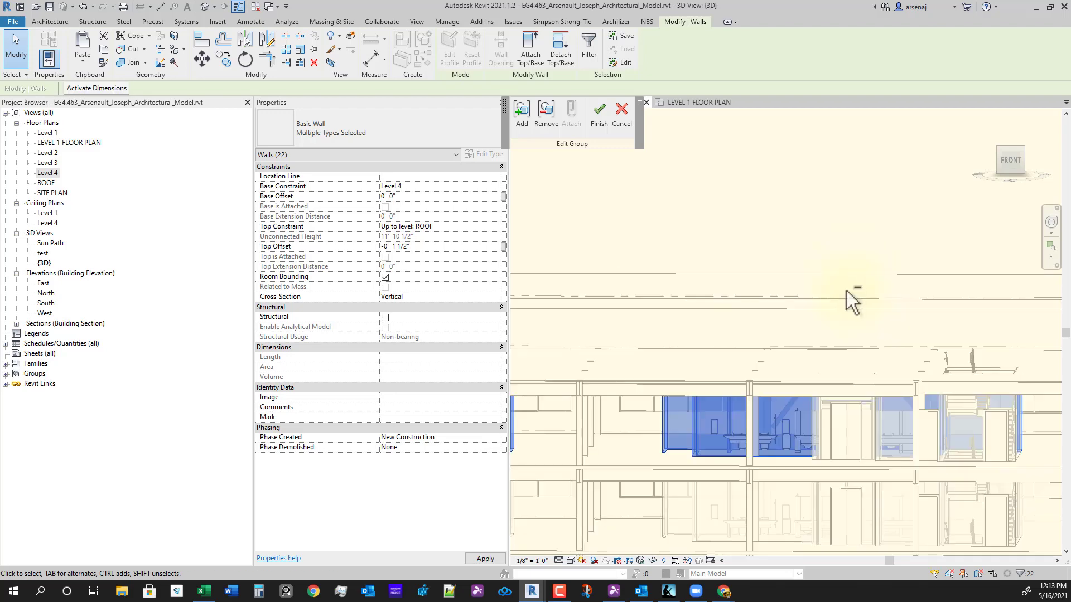
{"action": "middle_click_drag", "start_coordinate": [891, 468], "coordinate": [781, 240], "text": "shift"}
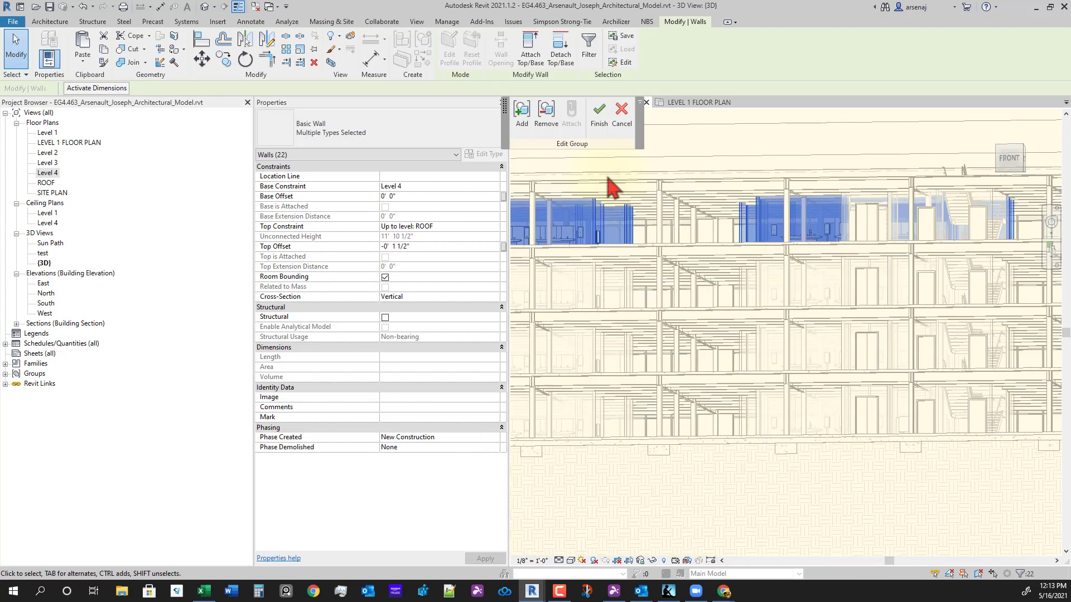
{"action": "left_click", "coordinate": [599, 120]}
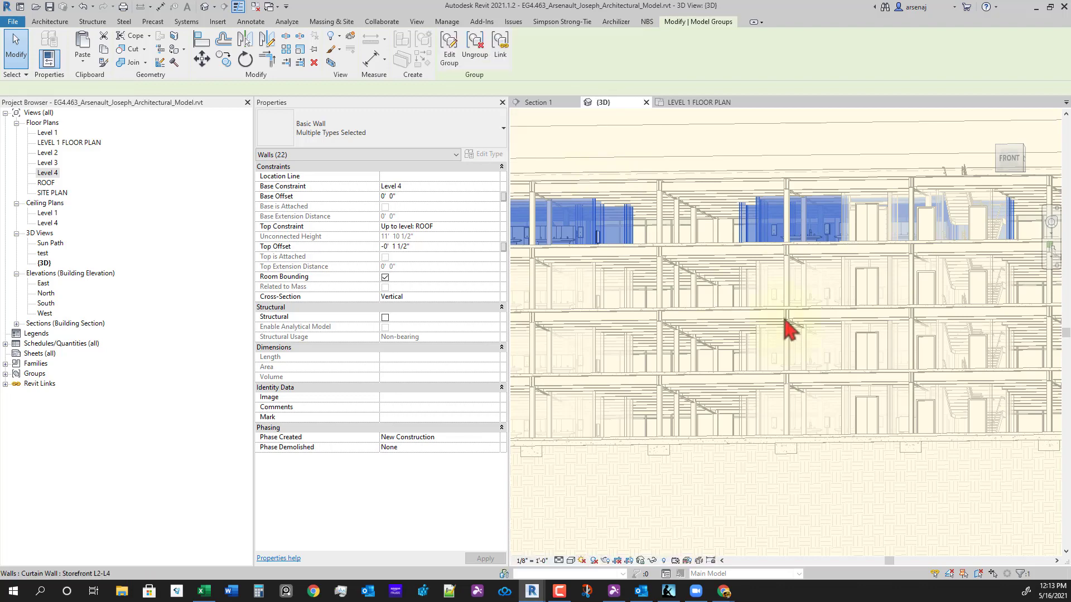
{"action": "middle_click_drag", "start_coordinate": [824, 335], "coordinate": [876, 163], "text": "shift"}
{"action": "scroll", "coordinate": [871, 271], "scroll_direction": "down", "scroll_amount": 2}
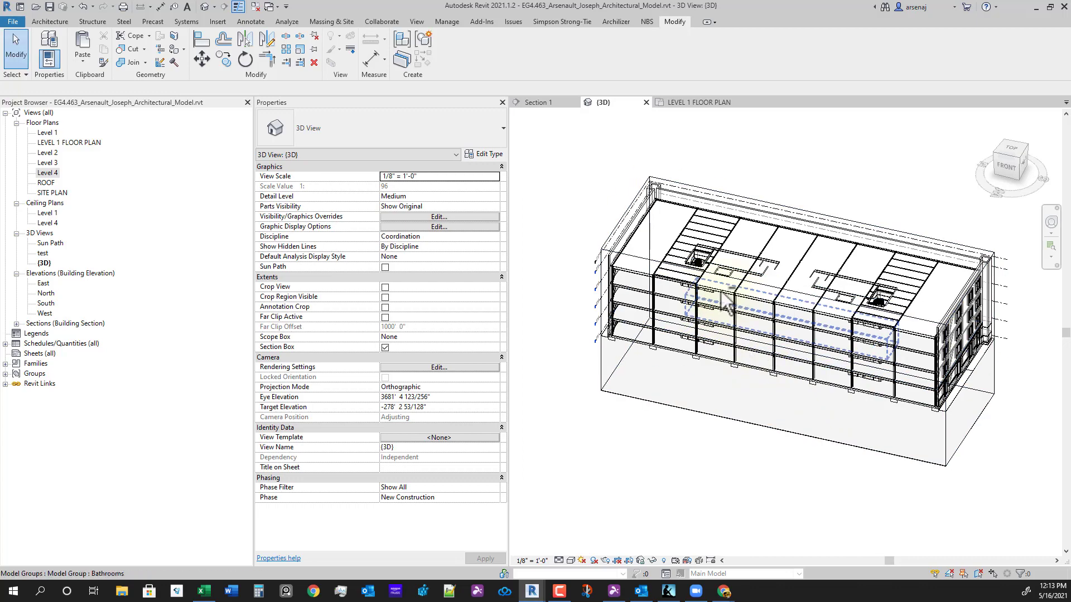
{"action": "middle_click_drag", "start_coordinate": [732, 407], "coordinate": [712, 303], "text": "shift"}
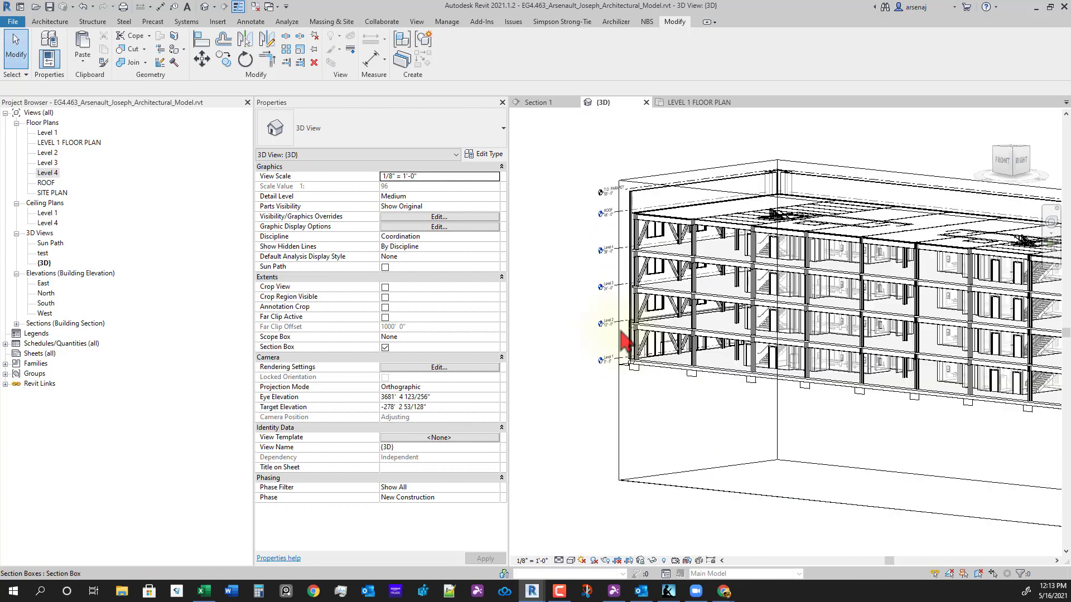